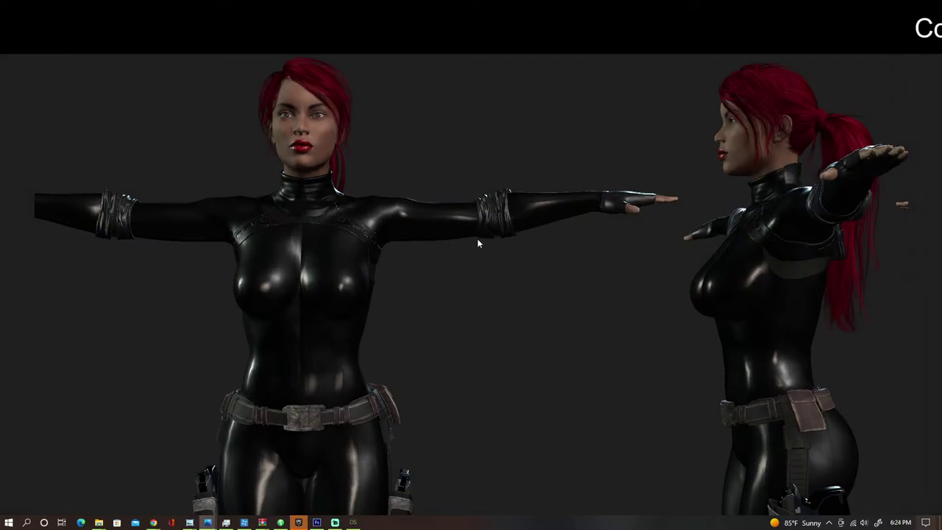
{"action": "scroll", "coordinate": [433, 309], "scroll_direction": "up", "scroll_amount": 1}
{"action": "scroll", "coordinate": [425, 306], "scroll_direction": "down", "scroll_amount": 1}
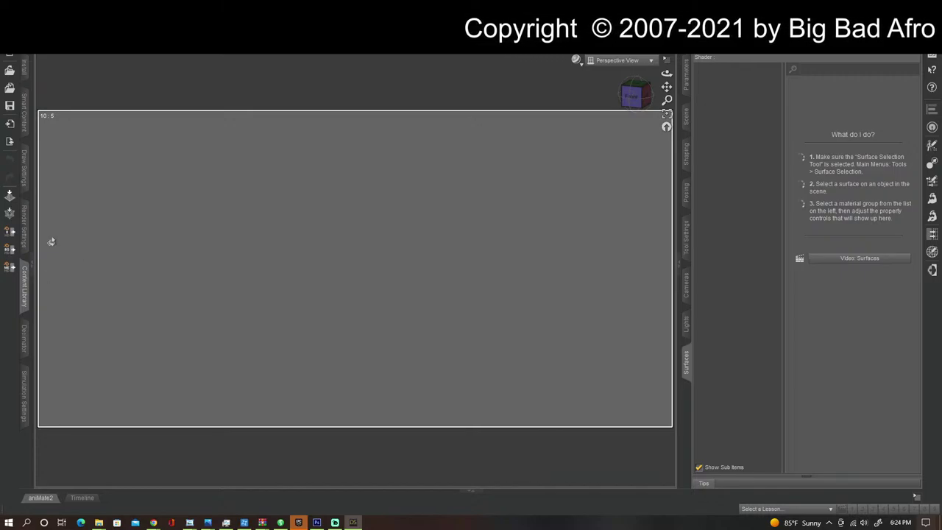
Step: Expand the Content Library and show the Genesis 8 Female folder directly under Content_2
{"action": "left_click", "coordinate": [25, 272]}
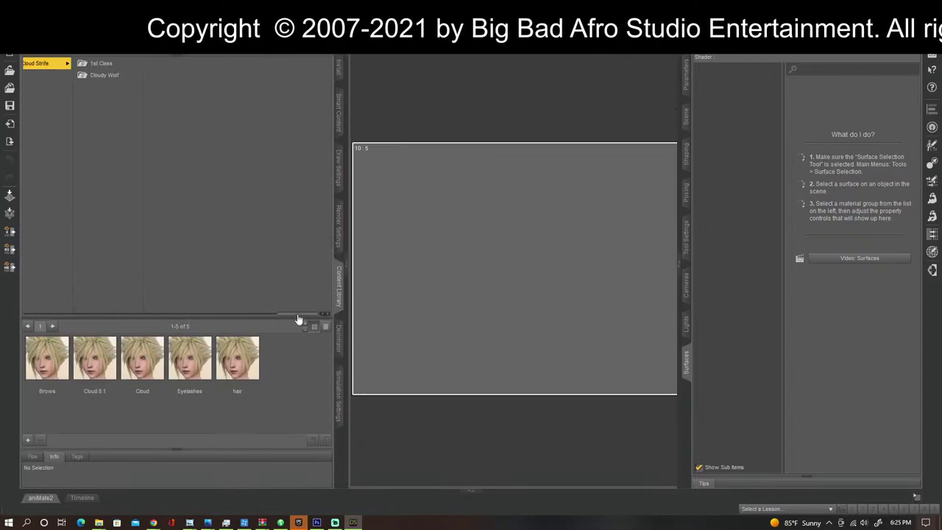
{"action": "left_click_drag", "start_coordinate": [297, 314], "coordinate": [66, 337]}
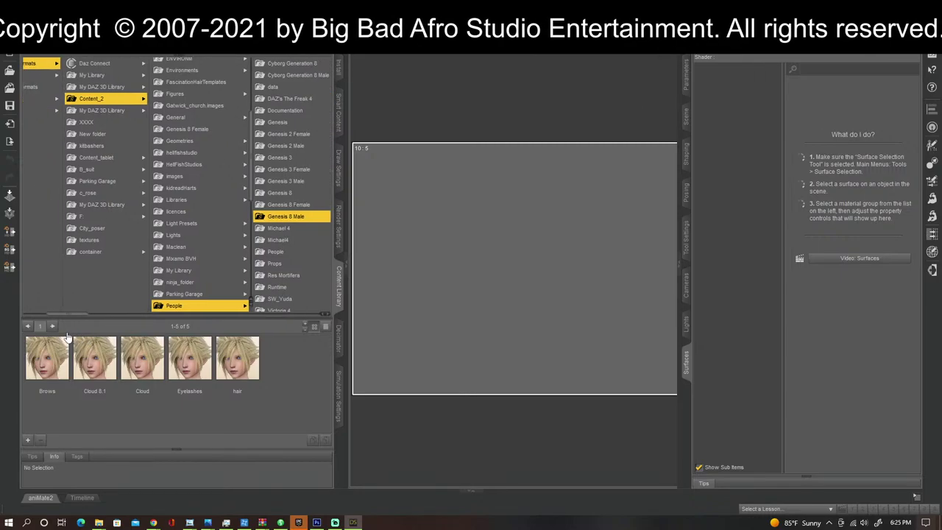
{"action": "left_click", "coordinate": [190, 129]}
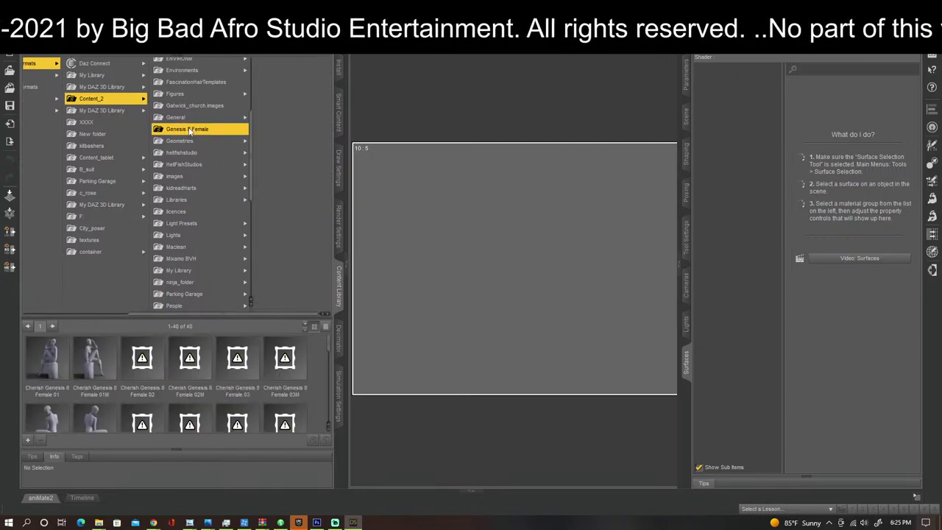
Step: Collapse the Surfaces pane and narrow the Content Library pane to enlarge the viewport
{"action": "left_click", "coordinate": [678, 263]}
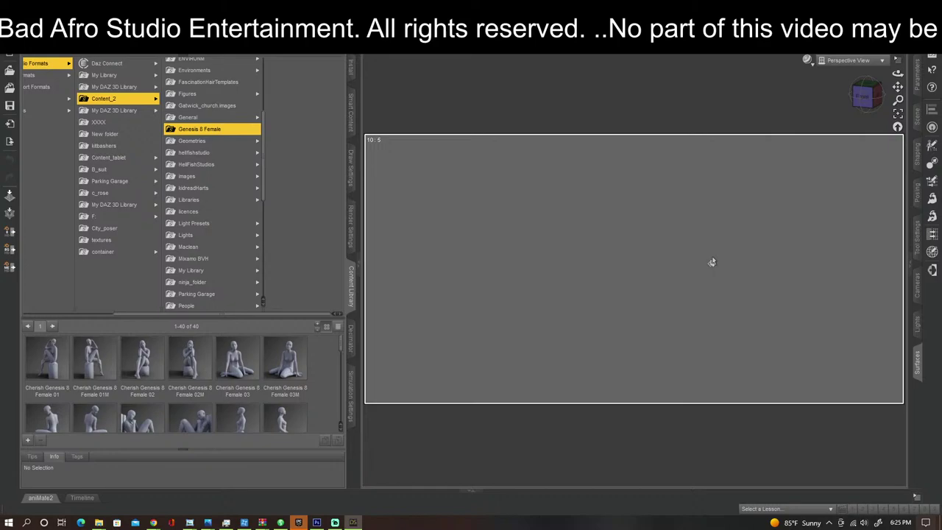
{"action": "left_click", "coordinate": [813, 66]}
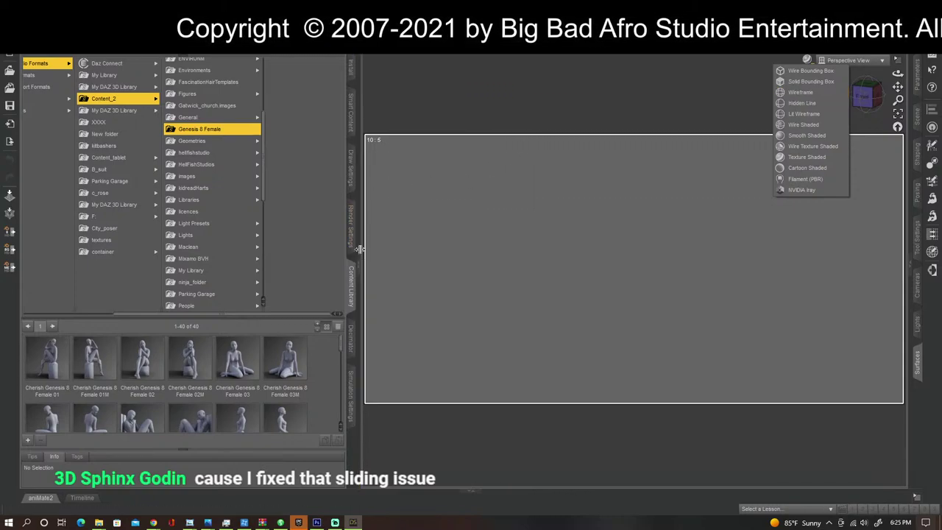
{"action": "left_click_drag", "start_coordinate": [359, 249], "coordinate": [295, 248]}
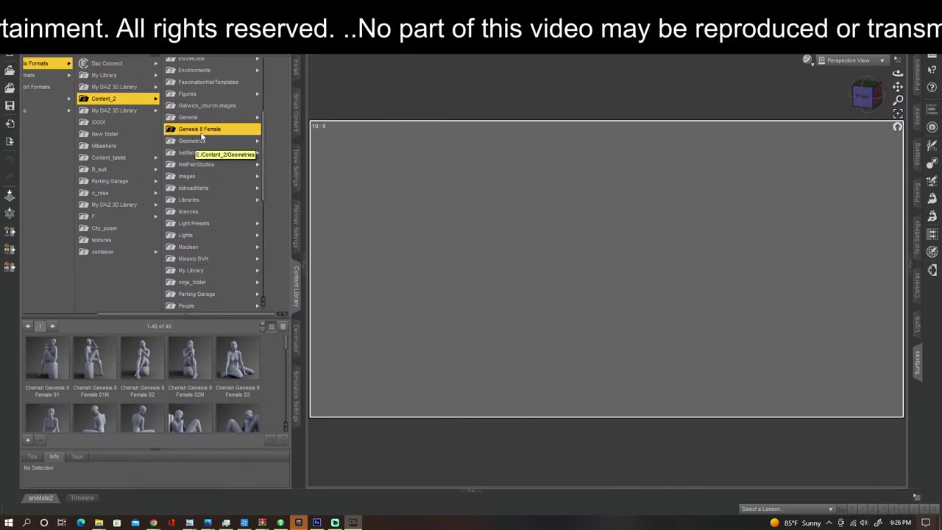
Step: Look through the Cherish Genesis 8 Female pose thumbnails and enlarge their display area
{"action": "scroll", "coordinate": [147, 383], "scroll_direction": "down", "scroll_amount": 5}
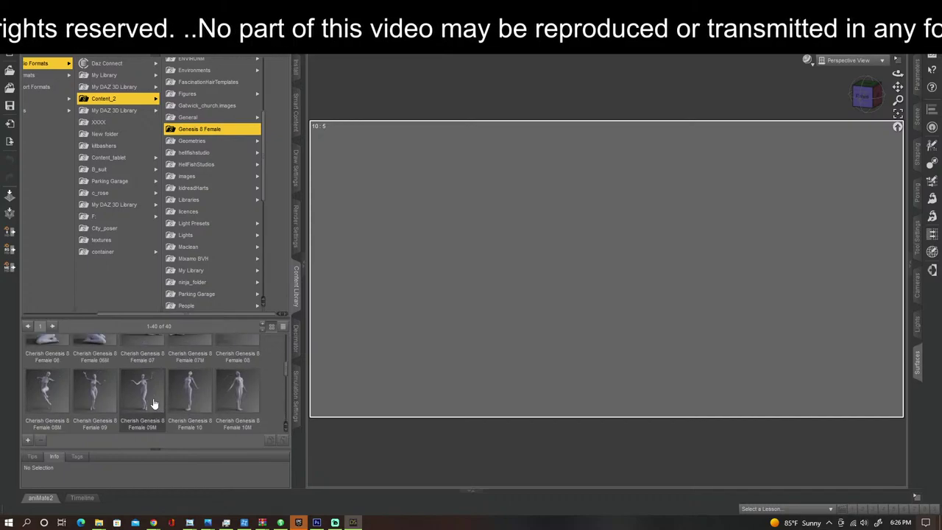
{"action": "scroll", "coordinate": [154, 403], "scroll_direction": "up", "scroll_amount": 5}
{"action": "left_click_drag", "start_coordinate": [185, 317], "coordinate": [190, 278]}
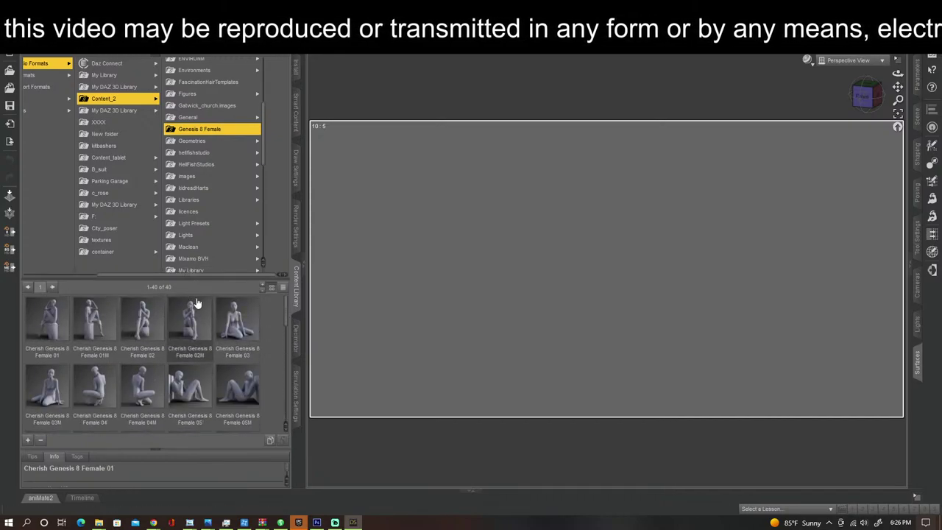
Step: Open the Characters folder under People > Genesis 8 Female in the Content_2 library
{"action": "scroll", "coordinate": [217, 248], "scroll_direction": "down", "scroll_amount": 3}
{"action": "left_click", "coordinate": [190, 200]}
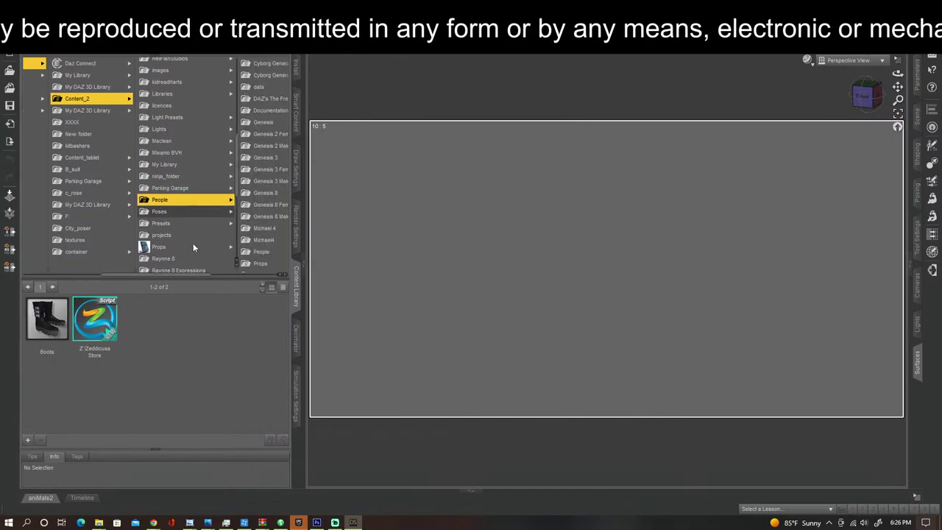
{"action": "left_click", "coordinate": [276, 193]}
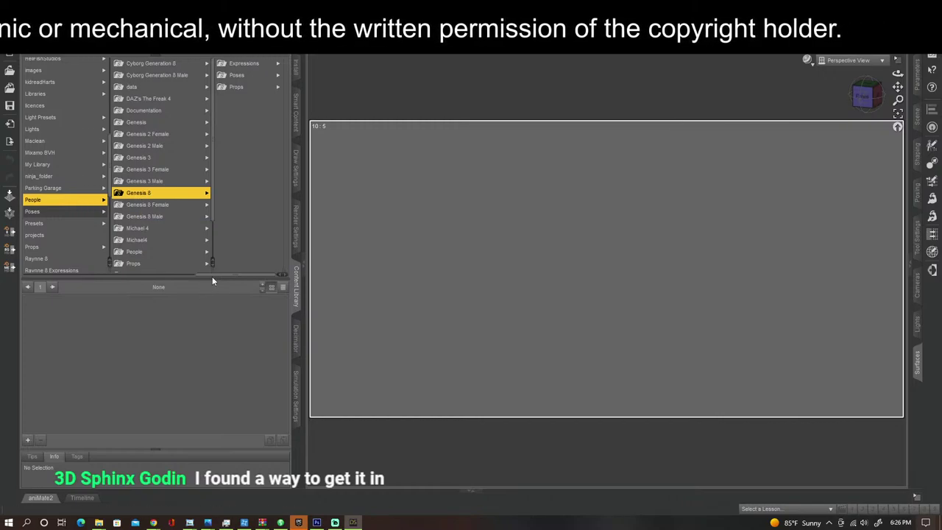
{"action": "left_click_drag", "start_coordinate": [211, 276], "coordinate": [208, 333]}
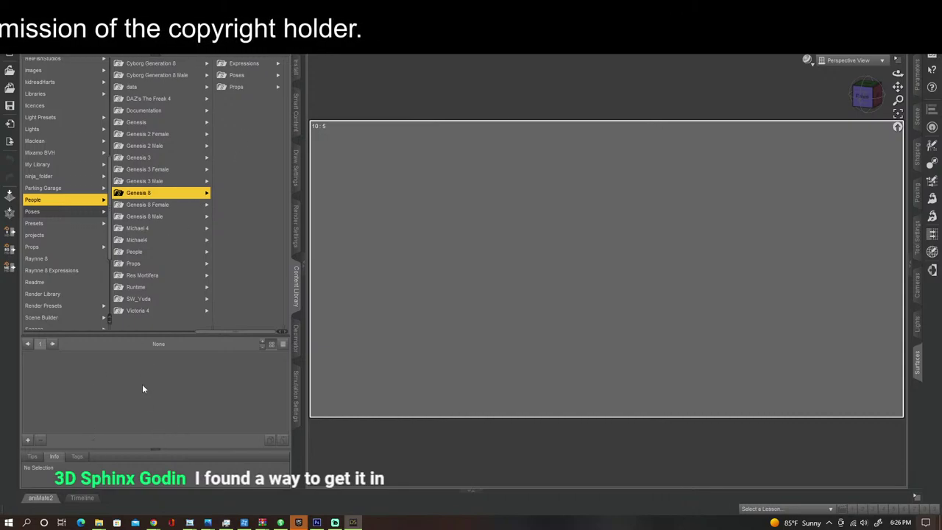
{"action": "left_click", "coordinate": [169, 207]}
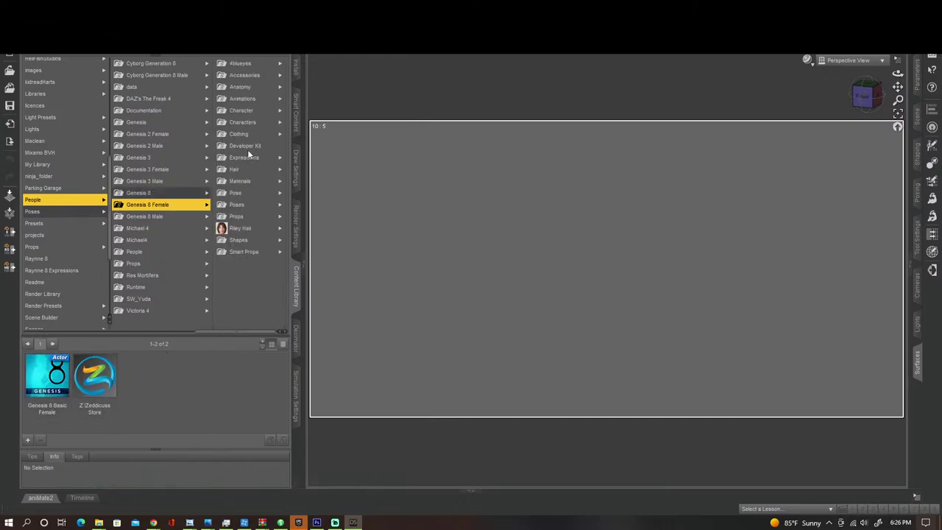
{"action": "left_click", "coordinate": [249, 123]}
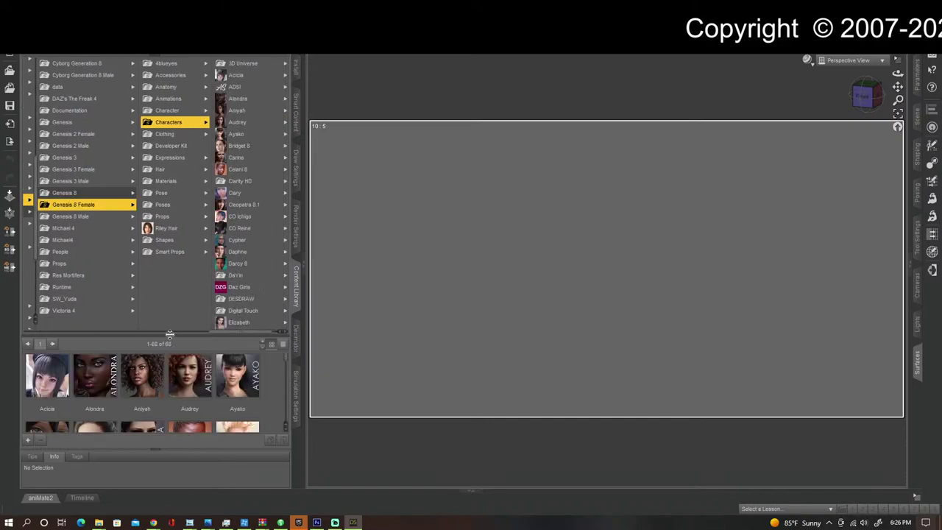
Step: Enlarge the character thumbnail area, look through the characters and select Laverne
{"action": "left_click_drag", "start_coordinate": [186, 334], "coordinate": [185, 186]}
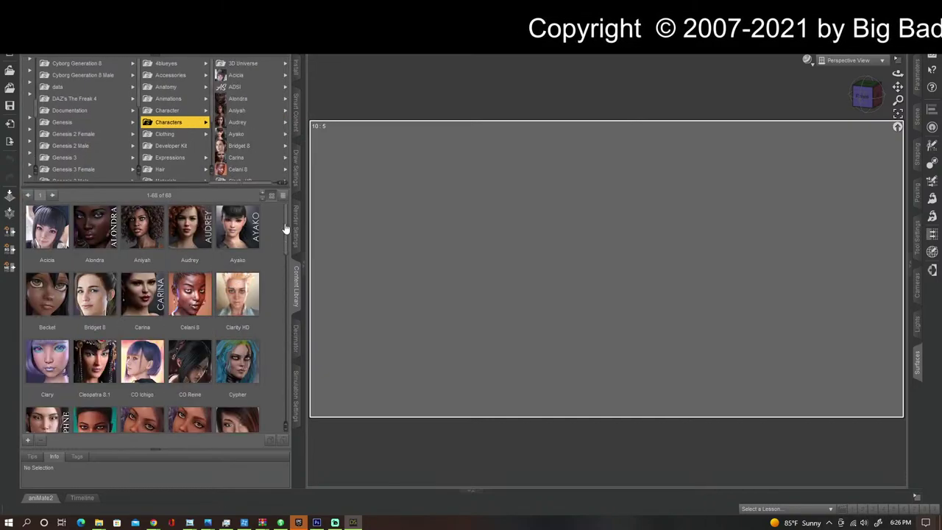
{"action": "scroll", "coordinate": [286, 234], "scroll_direction": "down", "scroll_amount": 1}
{"action": "scroll", "coordinate": [286, 234], "scroll_direction": "down", "scroll_amount": 1}
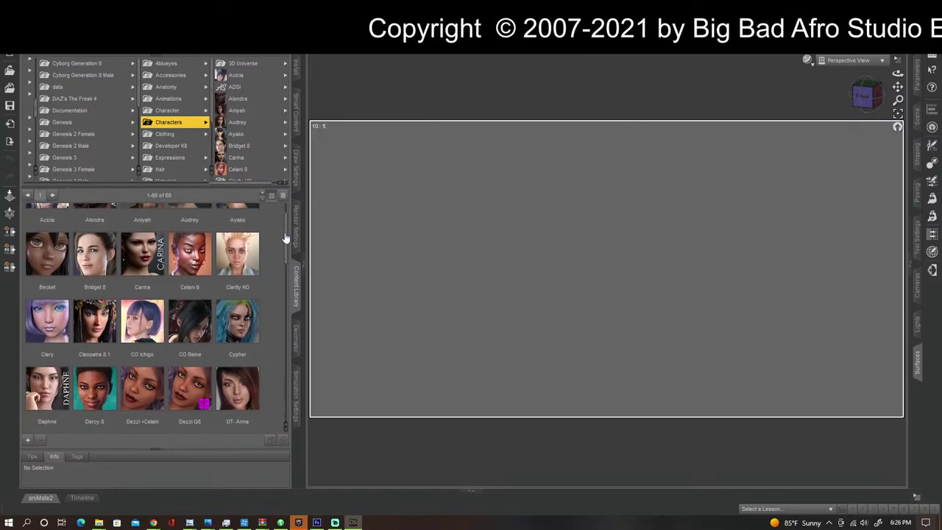
{"action": "left_click_drag", "start_coordinate": [284, 241], "coordinate": [282, 288]}
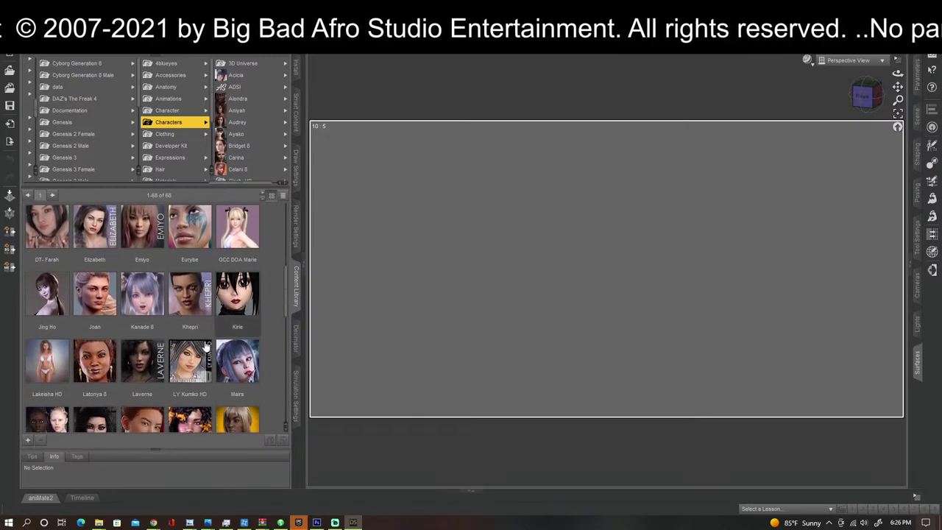
{"action": "left_click", "coordinate": [142, 363]}
Step: Set the viewport draw style to Smooth Shaded and load the Laverne character into the scene
{"action": "left_click", "coordinate": [807, 60]}
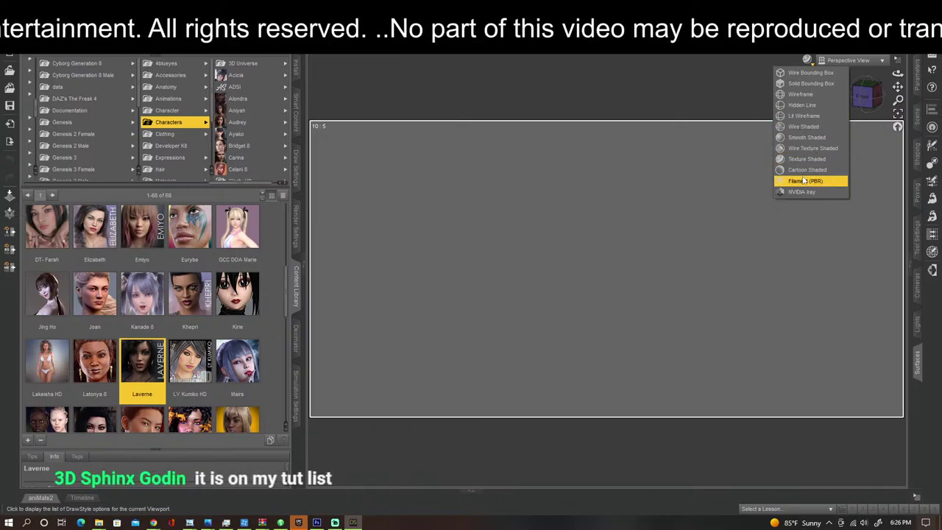
{"action": "left_click", "coordinate": [809, 140]}
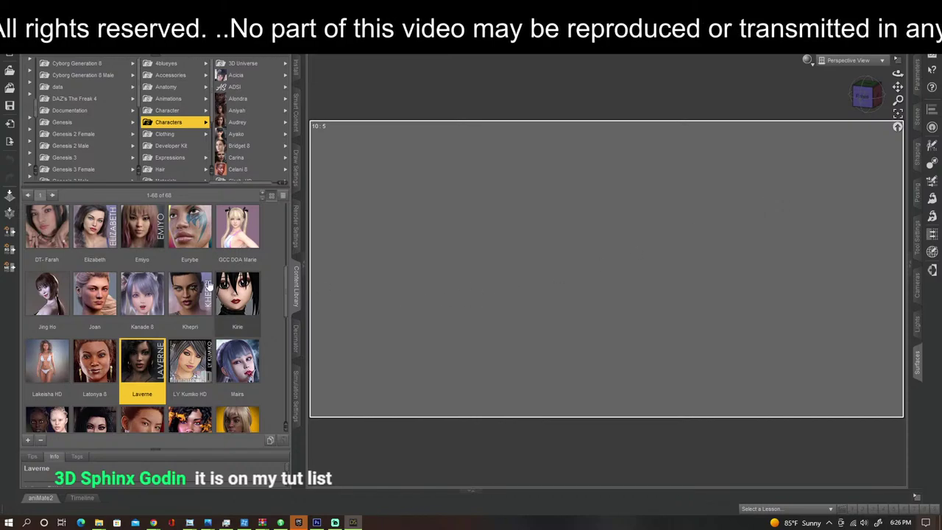
{"action": "double_click", "coordinate": [147, 356]}
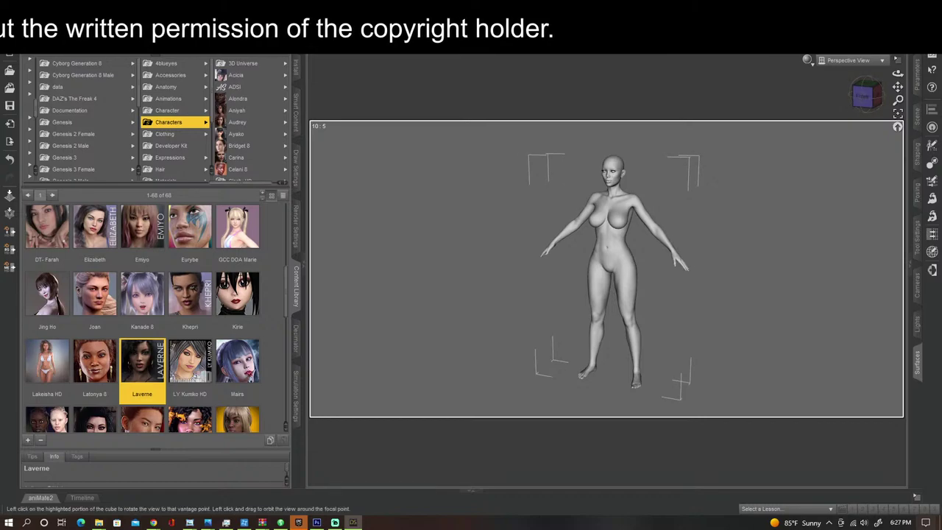
Step: Show Laverne's face from the front with the viewport draw style set to Texture Shaded
{"action": "left_click", "coordinate": [863, 97]}
{"action": "scroll", "coordinate": [790, 147], "scroll_direction": "up", "scroll_amount": 5}
{"action": "scroll", "coordinate": [791, 148], "scroll_direction": "up", "scroll_amount": 5}
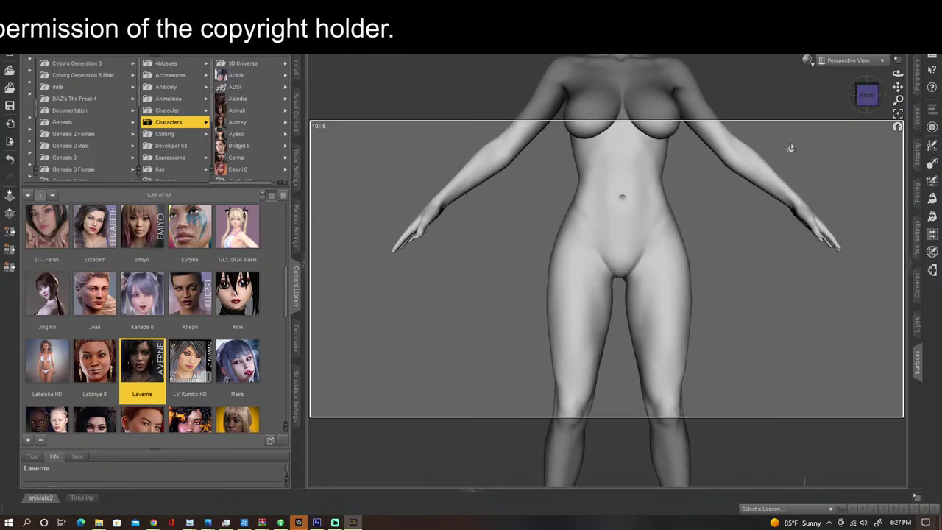
{"action": "left_click_drag", "start_coordinate": [897, 87], "coordinate": [897, 240]}
{"action": "mouse_move", "coordinate": [867, 96]}
{"action": "left_mouse_down"}
{"action": "mouse_move", "coordinate": [728, 98]}
{"action": "mouse_move", "coordinate": [898, 95]}
{"action": "mouse_move", "coordinate": [897, 139]}
{"action": "mouse_move", "coordinate": [869, 99]}
{"action": "mouse_move", "coordinate": [926, 99]}
{"action": "mouse_move", "coordinate": [826, 96]}
{"action": "mouse_move", "coordinate": [868, 95]}
{"action": "left_mouse_up"}
{"action": "scroll", "coordinate": [865, 140], "scroll_direction": "up", "scroll_amount": 4}
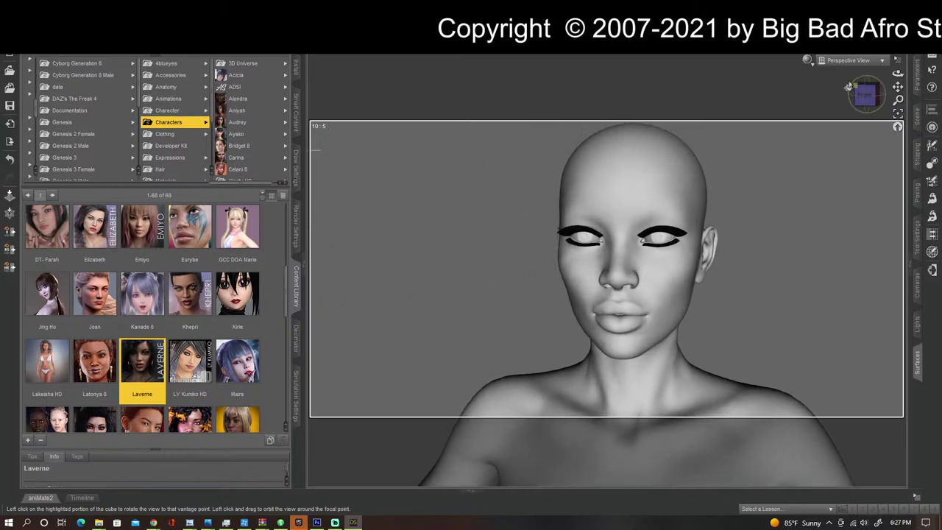
{"action": "left_click", "coordinate": [810, 60]}
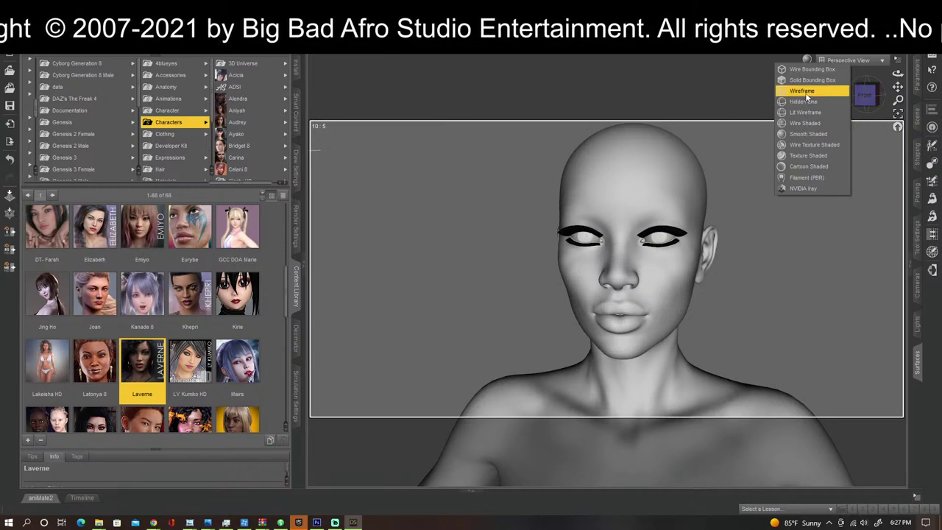
{"action": "left_click", "coordinate": [804, 155]}
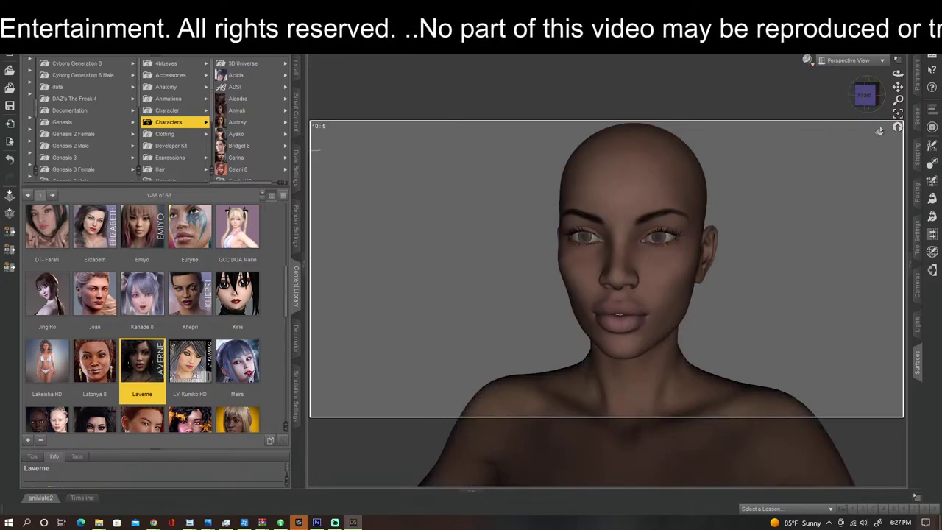
{"action": "mouse_move", "coordinate": [865, 95]}
{"action": "left_mouse_down"}
{"action": "mouse_move", "coordinate": [856, 95]}
{"action": "mouse_move", "coordinate": [868, 94]}
{"action": "left_mouse_up"}
{"action": "left_click", "coordinate": [869, 95]}
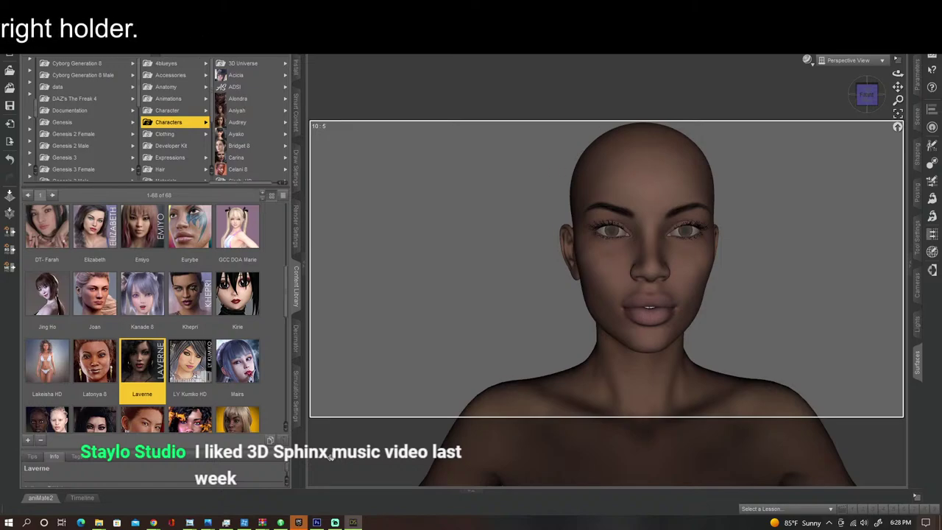
Step: Examine the contents of the Genesis 8 Female character folders from Zurie up to Warloc
{"action": "scroll", "coordinate": [247, 92], "scroll_direction": "down", "scroll_amount": 15}
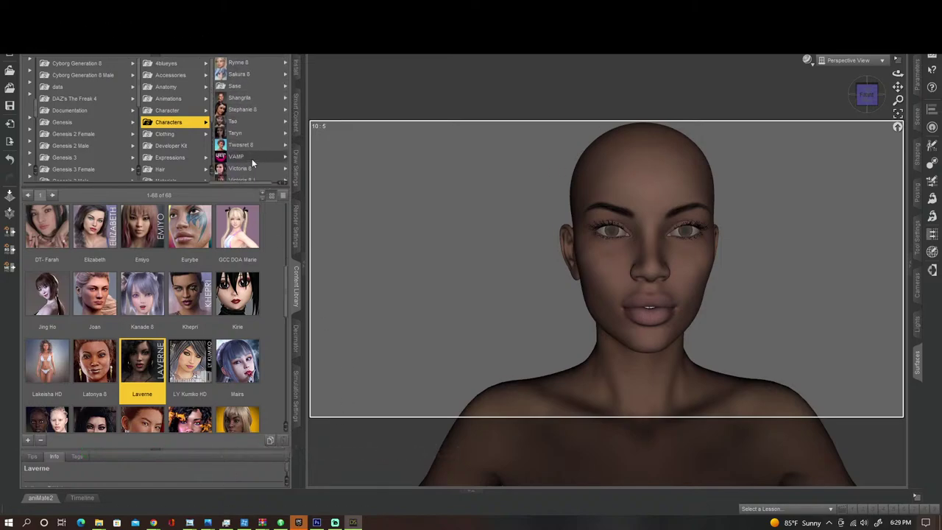
{"action": "scroll", "coordinate": [252, 162], "scroll_direction": "down", "scroll_amount": 3}
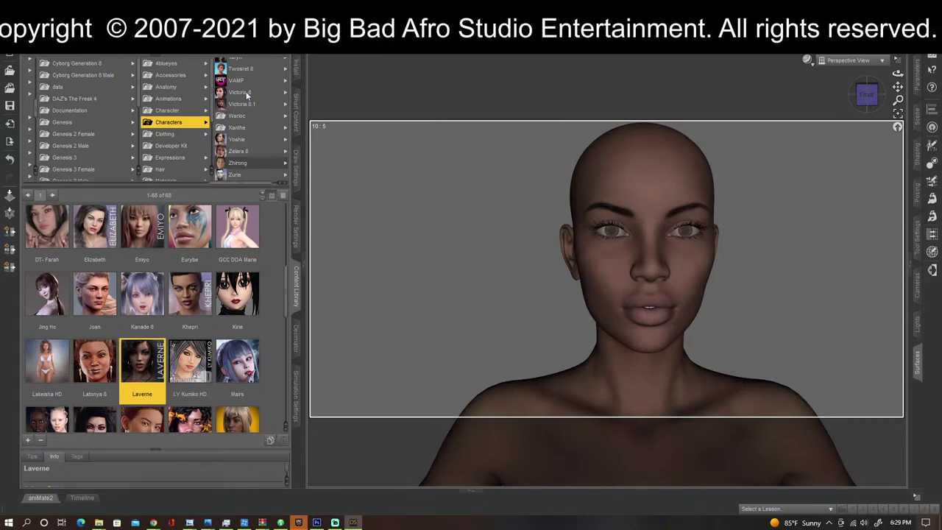
{"action": "left_click", "coordinate": [234, 175]}
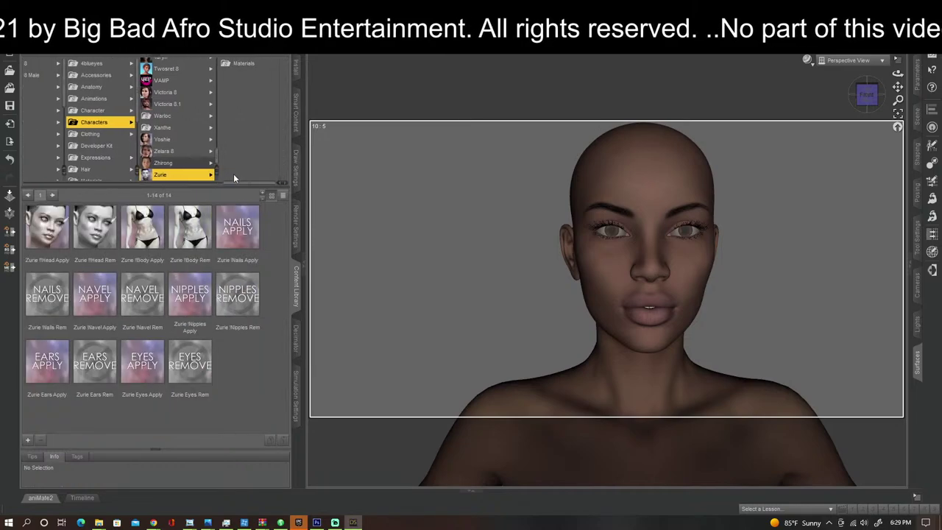
{"action": "left_click", "coordinate": [177, 163]}
{"action": "left_click", "coordinate": [174, 151]}
{"action": "left_click", "coordinate": [172, 139]}
{"action": "left_click", "coordinate": [172, 128]}
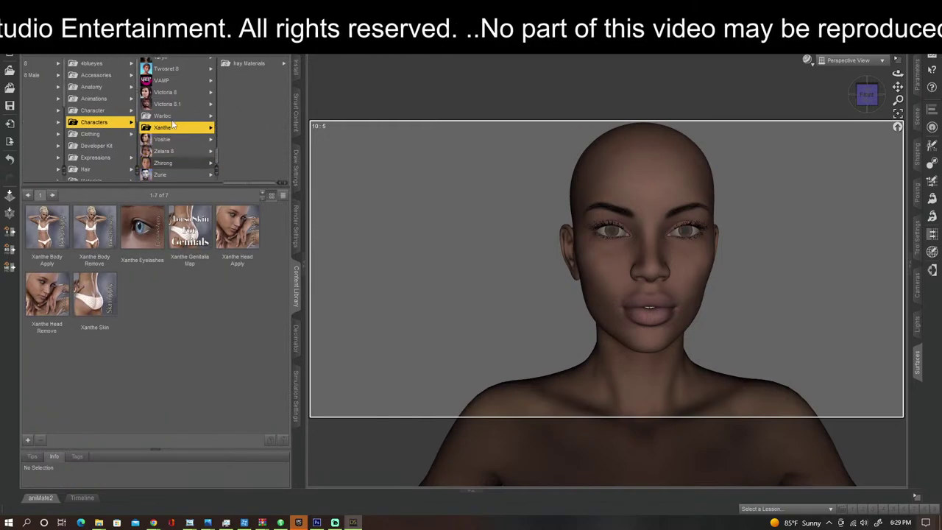
{"action": "left_click", "coordinate": [174, 116]}
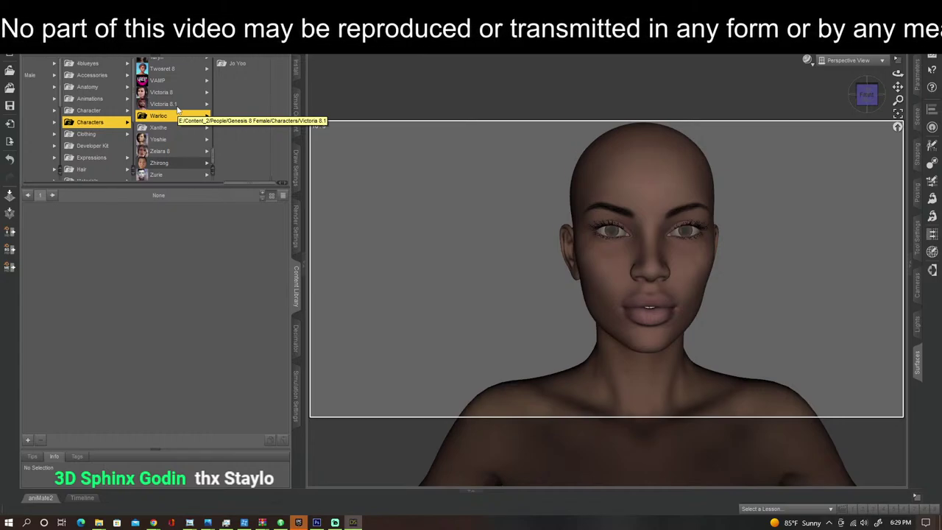
Step: Examine the contents of the Genesis 8 Female character folders from Victoria 8.1 up to Robyn 8
{"action": "left_click", "coordinate": [178, 107]}
{"action": "scroll", "coordinate": [182, 124], "scroll_direction": "up", "scroll_amount": 1}
{"action": "left_click", "coordinate": [177, 128]}
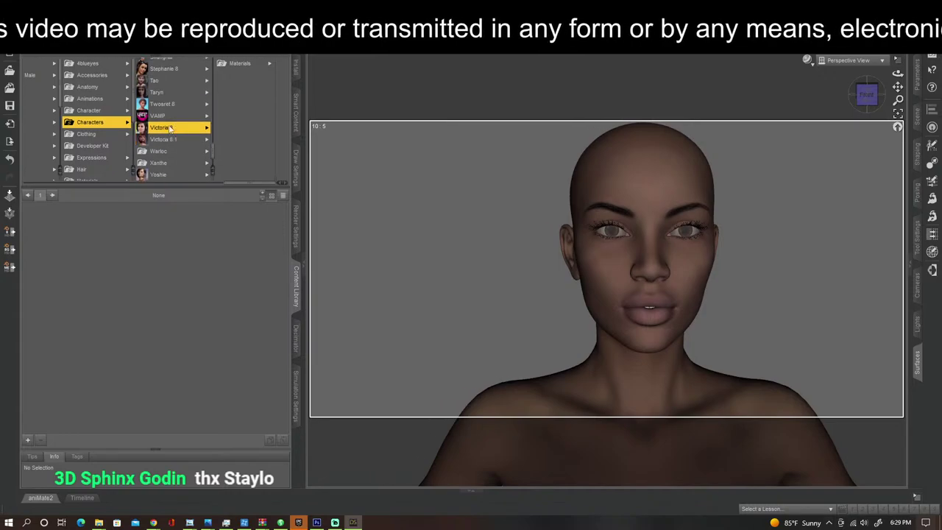
{"action": "left_click", "coordinate": [168, 117]}
{"action": "left_click", "coordinate": [170, 104]}
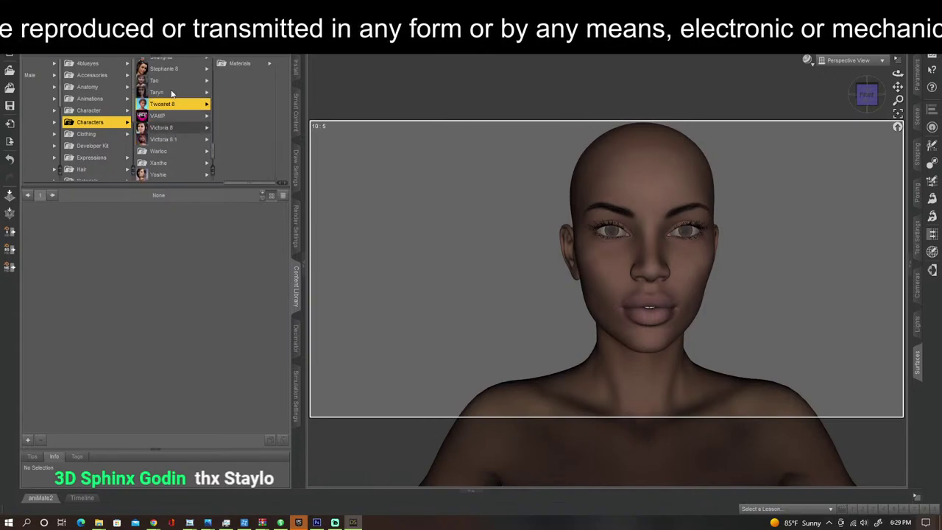
{"action": "left_click", "coordinate": [163, 93]}
{"action": "scroll", "coordinate": [162, 111], "scroll_direction": "up", "scroll_amount": 1}
{"action": "left_click", "coordinate": [160, 116]}
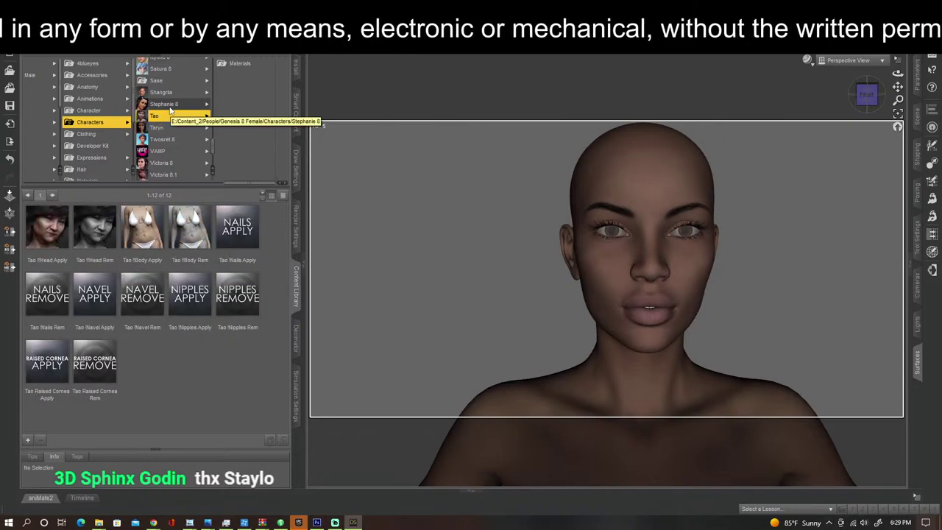
{"action": "left_click", "coordinate": [162, 92]}
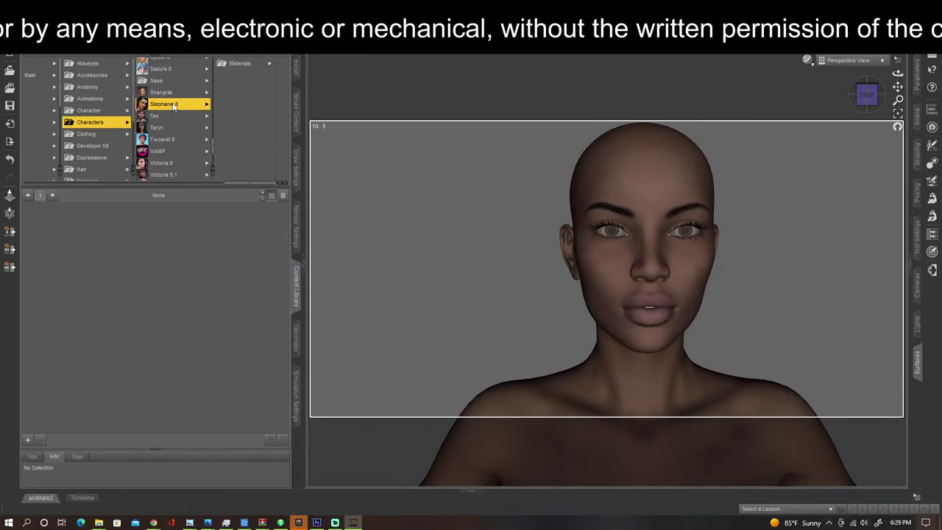
{"action": "scroll", "coordinate": [177, 92], "scroll_direction": "up", "scroll_amount": 1}
{"action": "left_click", "coordinate": [167, 116]}
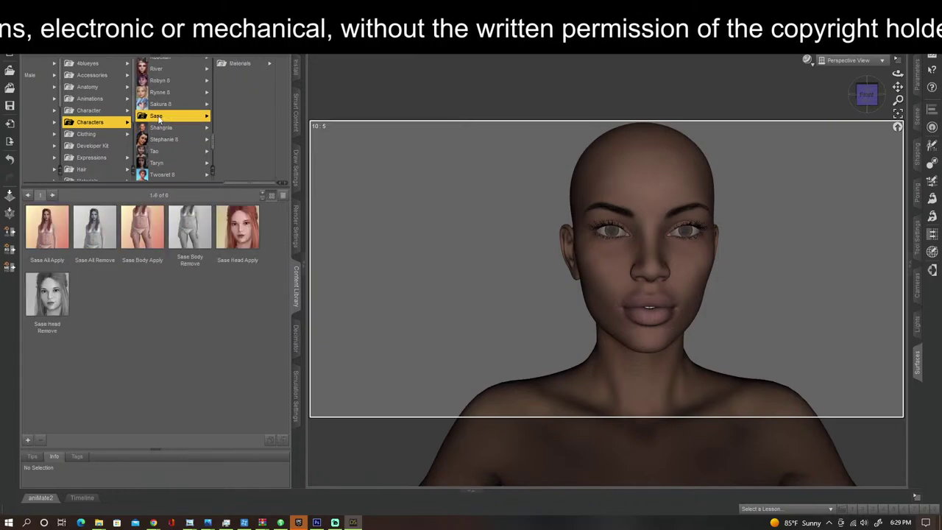
{"action": "left_click", "coordinate": [166, 129]}
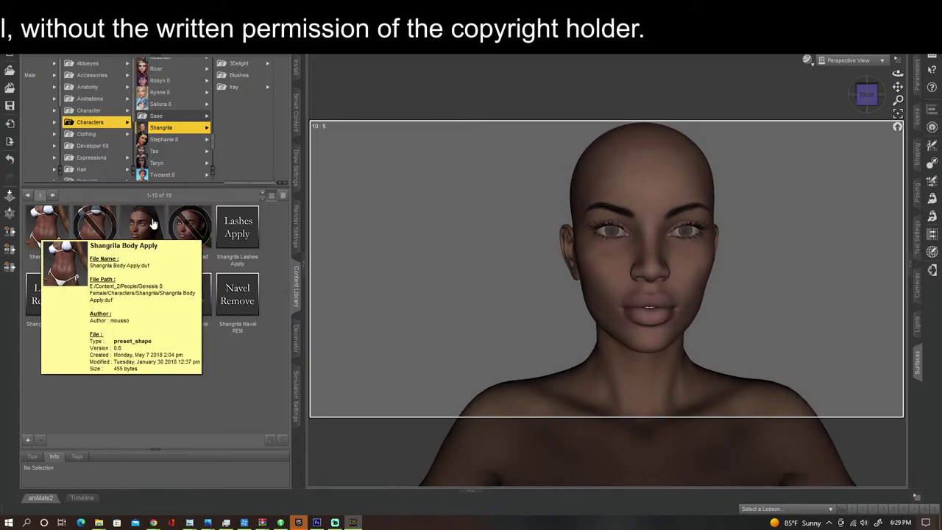
{"action": "left_click", "coordinate": [174, 104]}
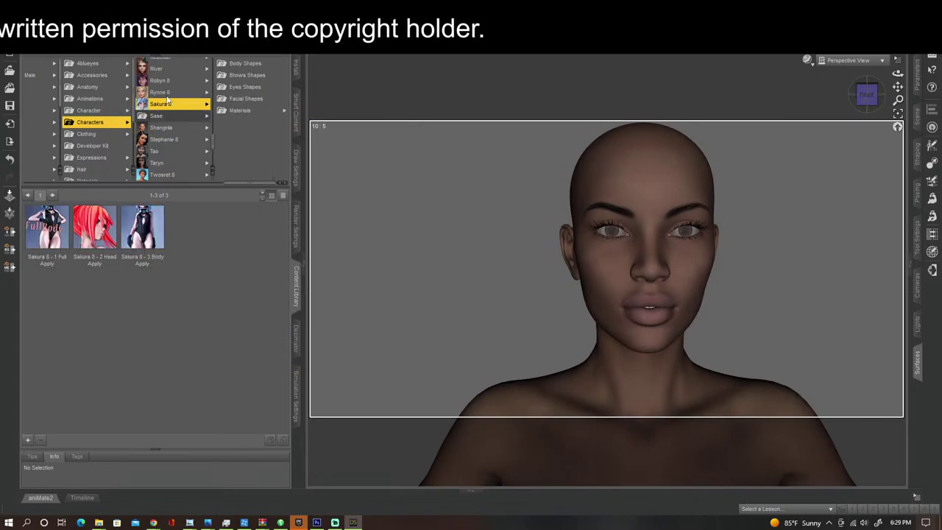
{"action": "left_click", "coordinate": [167, 93]}
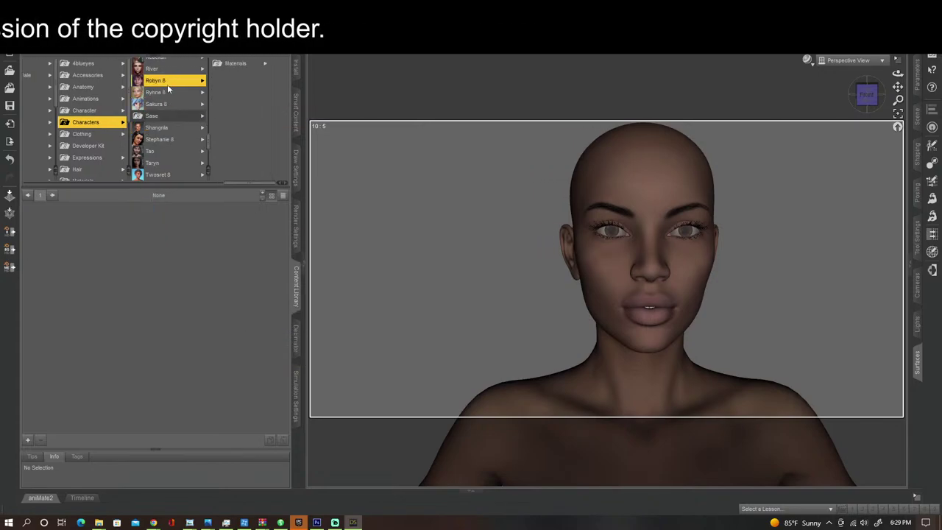
Step: Look further up the character folders and examine the Sharah presets inside the FWSA folder
{"action": "scroll", "coordinate": [167, 103], "scroll_direction": "up", "scroll_amount": 3}
{"action": "scroll", "coordinate": [167, 103], "scroll_direction": "up", "scroll_amount": 3}
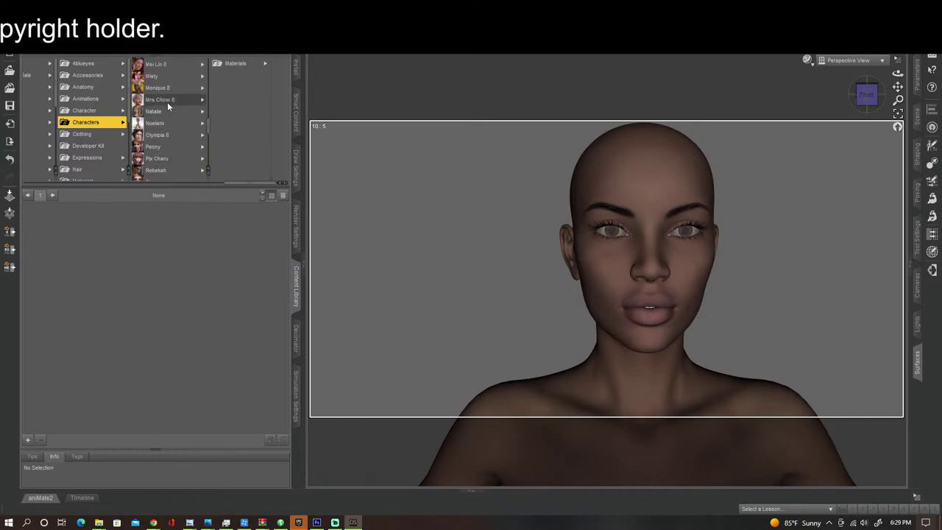
{"action": "scroll", "coordinate": [165, 111], "scroll_direction": "up", "scroll_amount": 3}
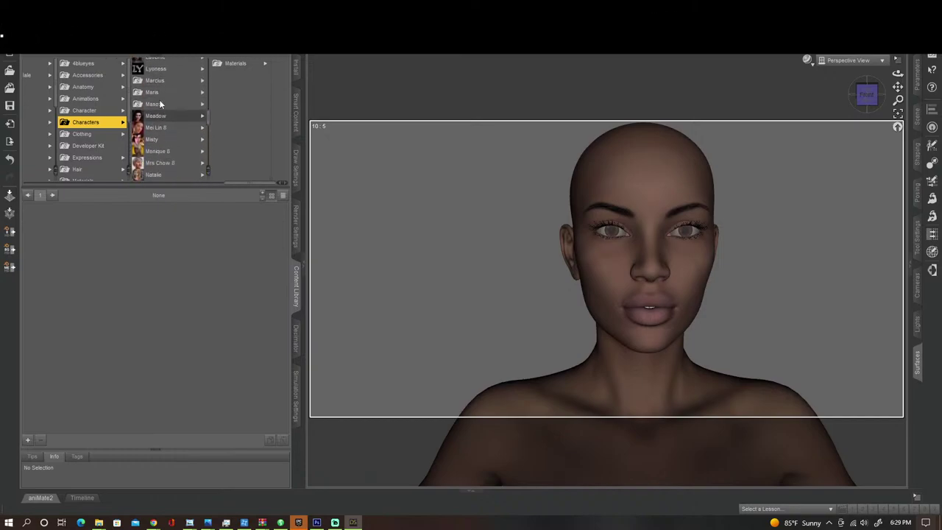
{"action": "scroll", "coordinate": [162, 98], "scroll_direction": "up", "scroll_amount": 1}
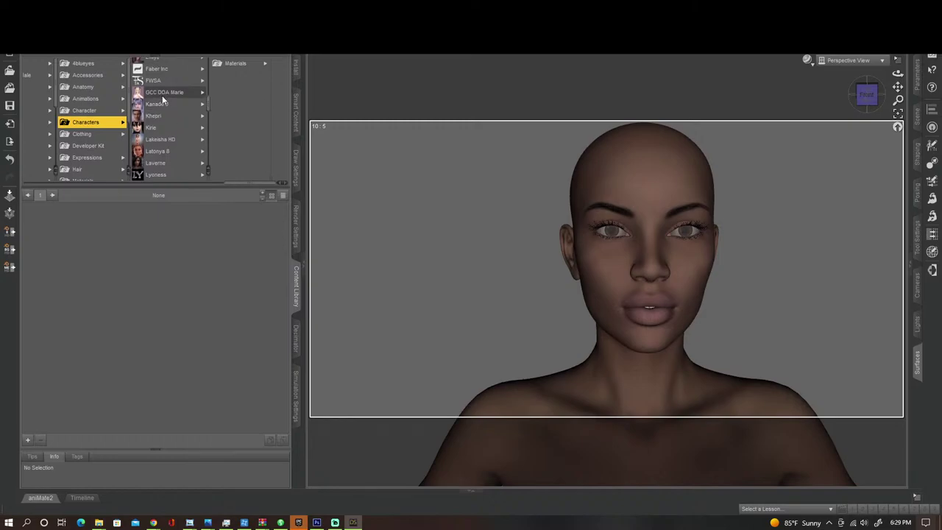
{"action": "left_click", "coordinate": [200, 80]}
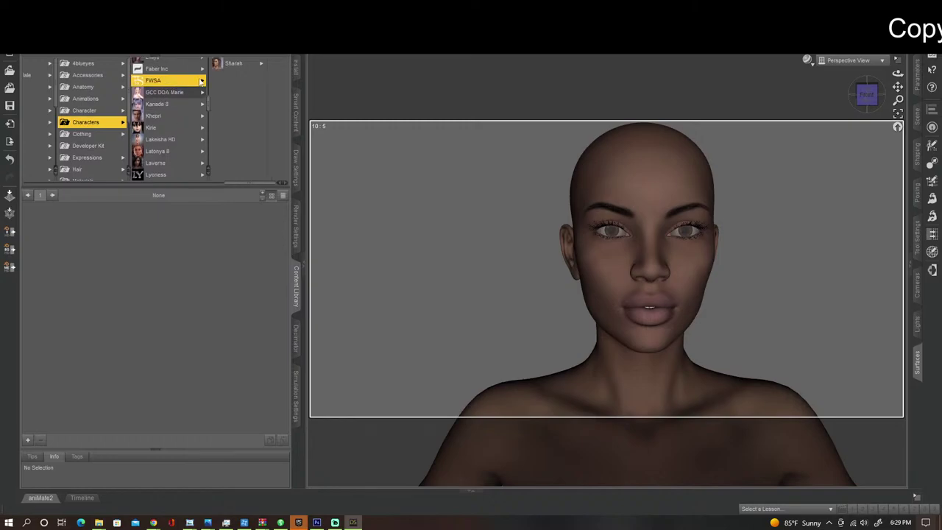
{"action": "left_click", "coordinate": [239, 65]}
{"action": "scroll", "coordinate": [131, 92], "scroll_direction": "up", "scroll_amount": 1}
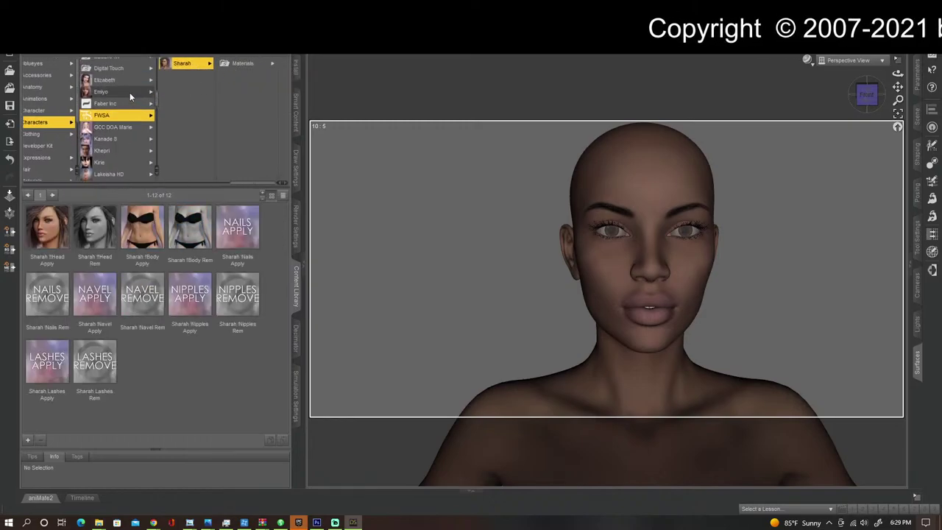
Step: Open Laverne's Iray materials folder and look through its eye and eye makeup presets
{"action": "scroll", "coordinate": [129, 92], "scroll_direction": "down", "scroll_amount": 3}
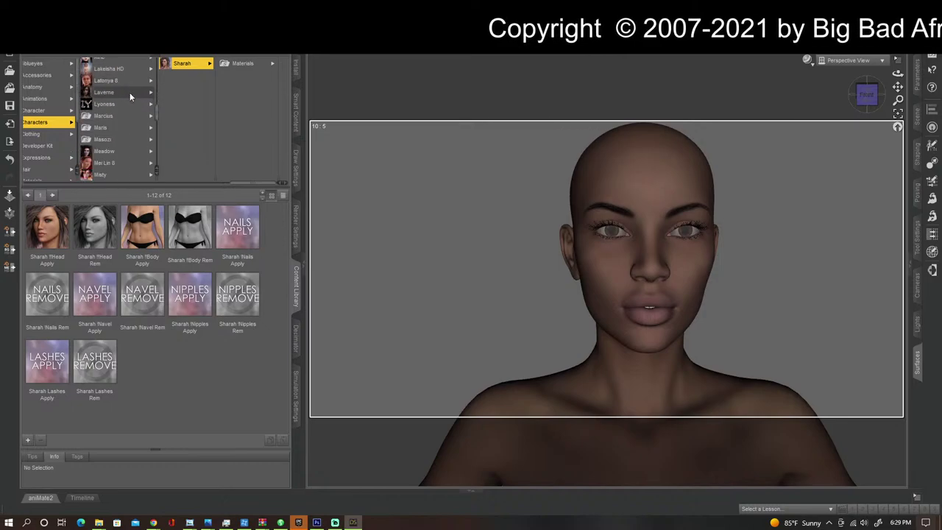
{"action": "left_click", "coordinate": [130, 92]}
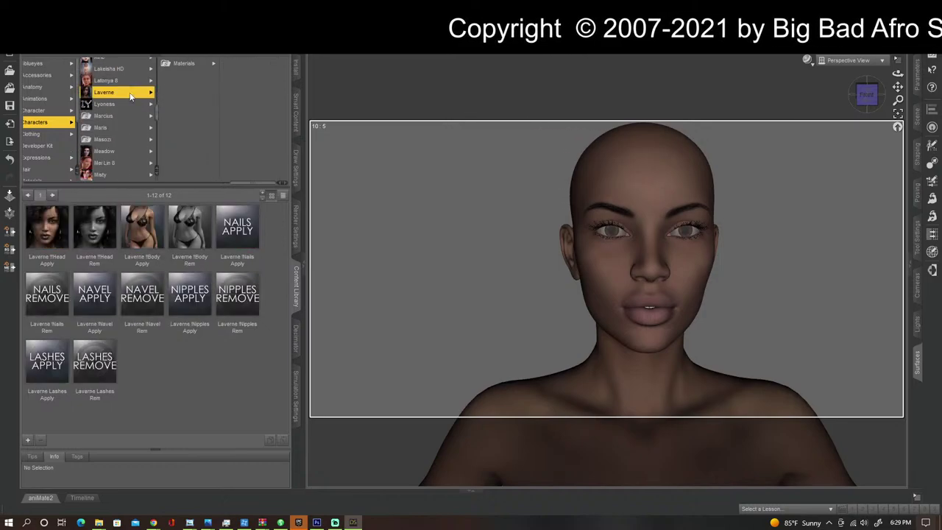
{"action": "left_click", "coordinate": [197, 64]}
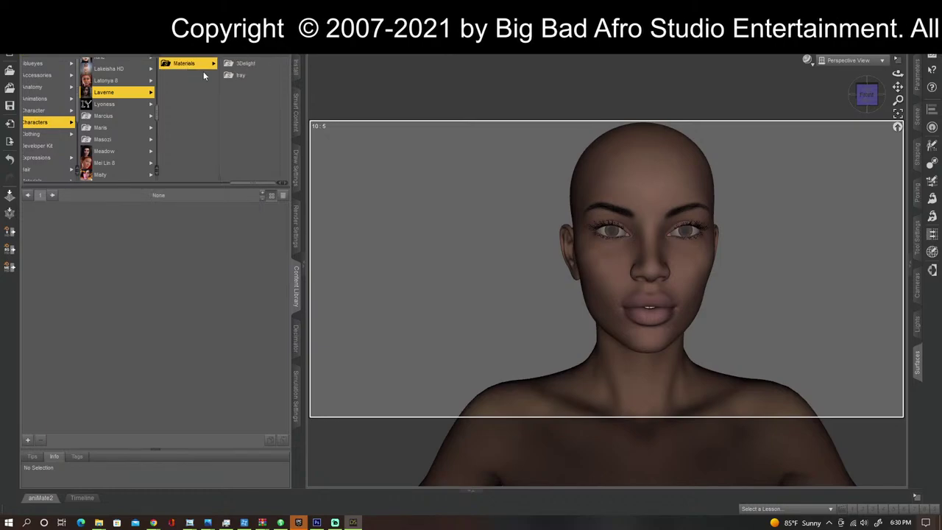
{"action": "left_click", "coordinate": [242, 75]}
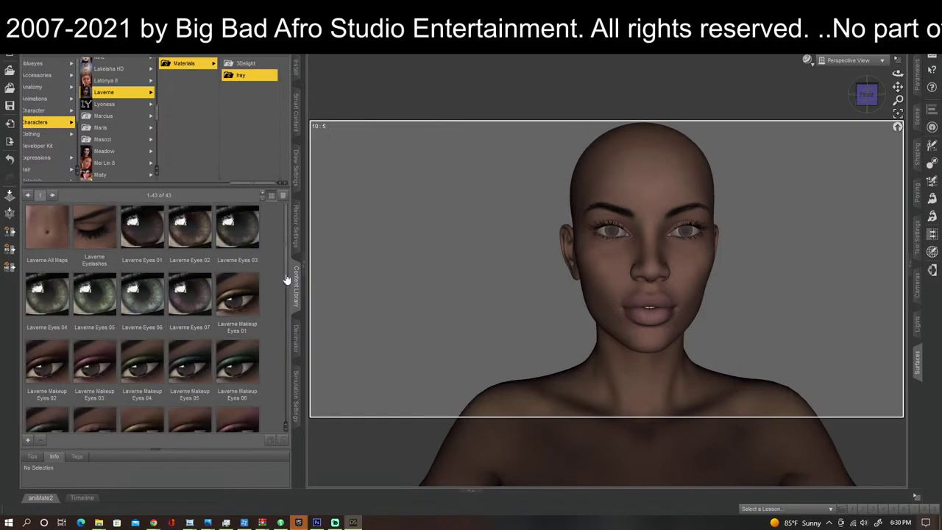
{"action": "left_click_drag", "start_coordinate": [287, 280], "coordinate": [284, 312]}
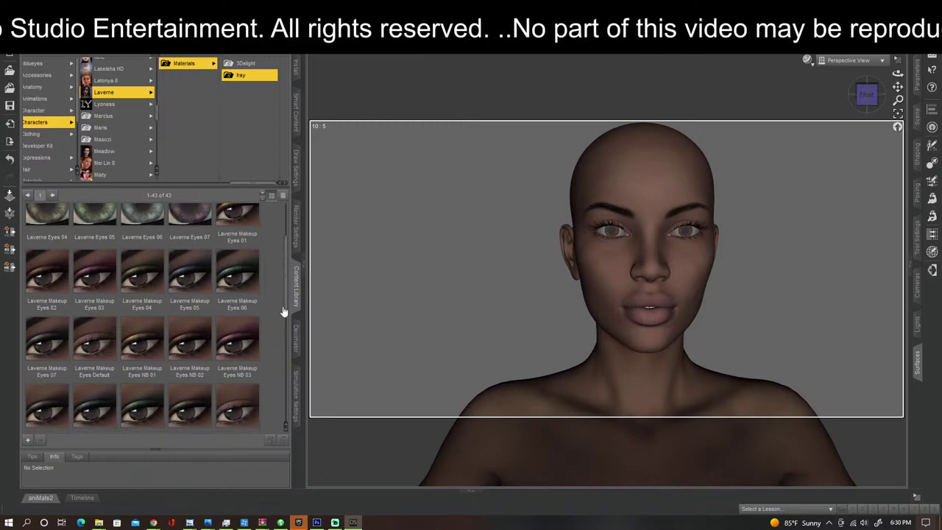
{"action": "mouse_move", "coordinate": [283, 311]}
{"action": "left_mouse_down"}
{"action": "mouse_move", "coordinate": [284, 404]}
{"action": "mouse_move", "coordinate": [292, 309]}
{"action": "left_mouse_up"}
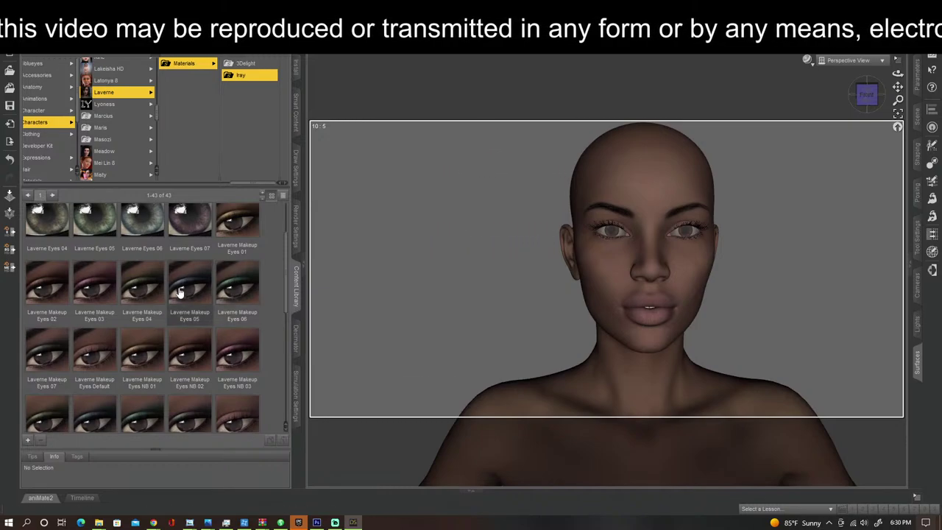
Step: Try the Laverne Makeup Eyes NB 03 preset on the figure, replacing it with Laverne Makeup Eyes NB Default
{"action": "left_click", "coordinate": [241, 348]}
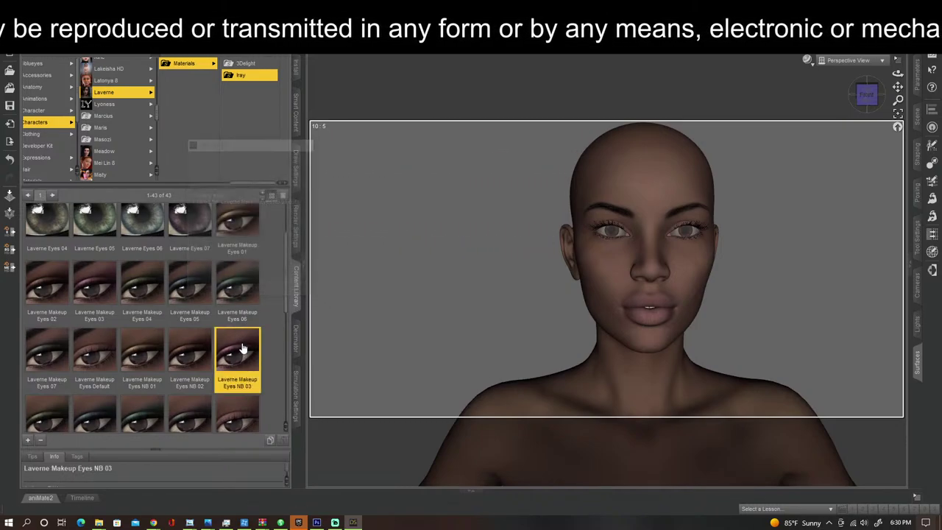
{"action": "double_click", "coordinate": [241, 348]}
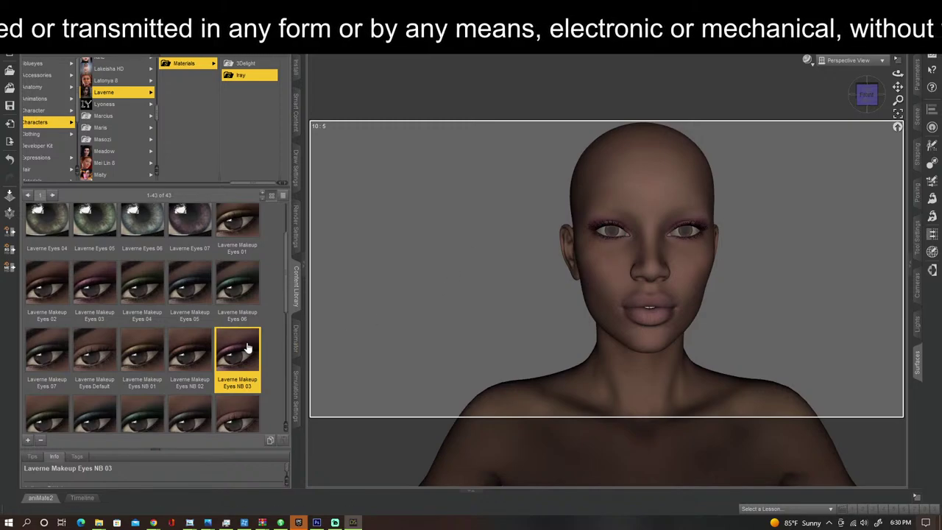
{"action": "scroll", "coordinate": [249, 345], "scroll_direction": "down", "scroll_amount": 3}
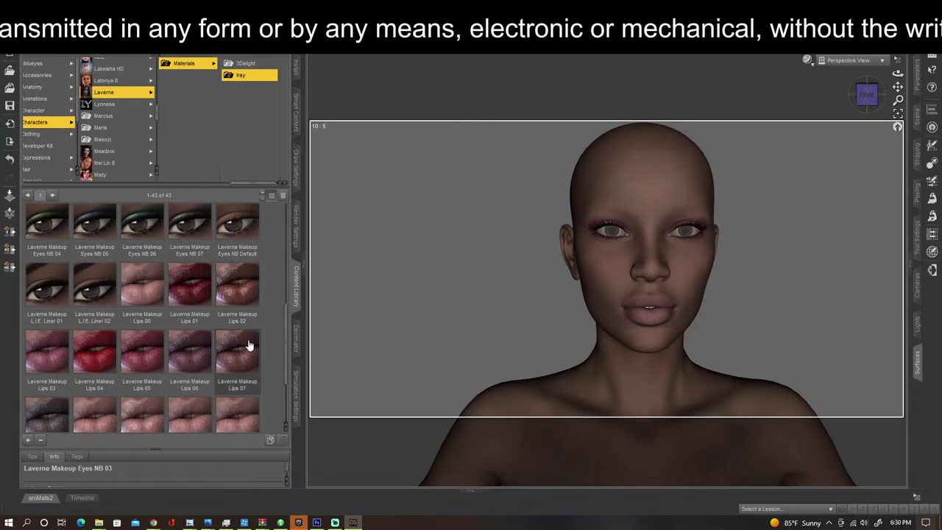
{"action": "double_click", "coordinate": [233, 218]}
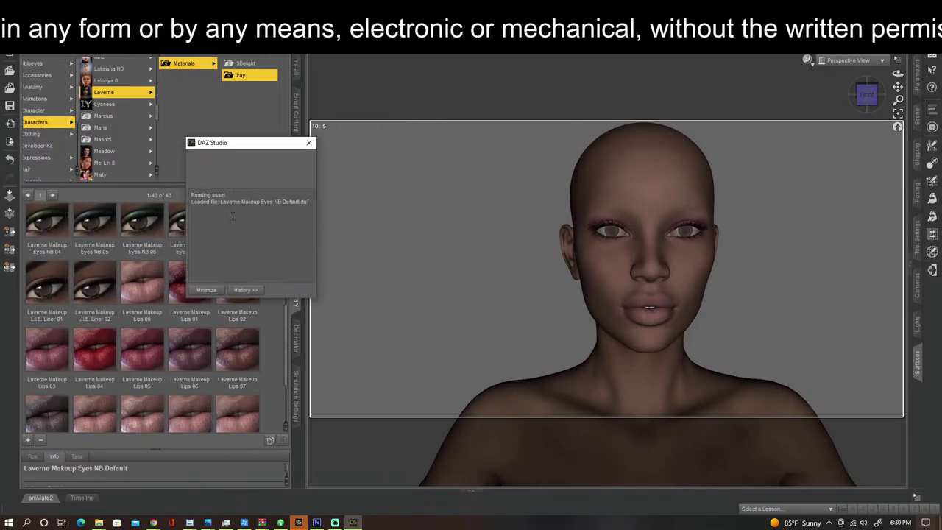
Step: Check the head from several angles, return to the front view and preview it in the NVIDIA Iray draw style
{"action": "left_click", "coordinate": [866, 94]}
{"action": "left_click", "coordinate": [856, 94]}
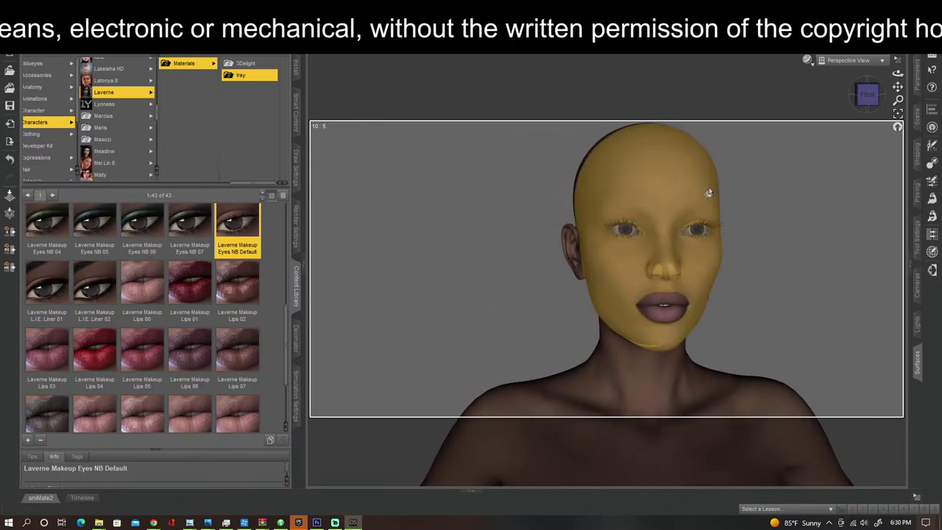
{"action": "left_click", "coordinate": [865, 94]}
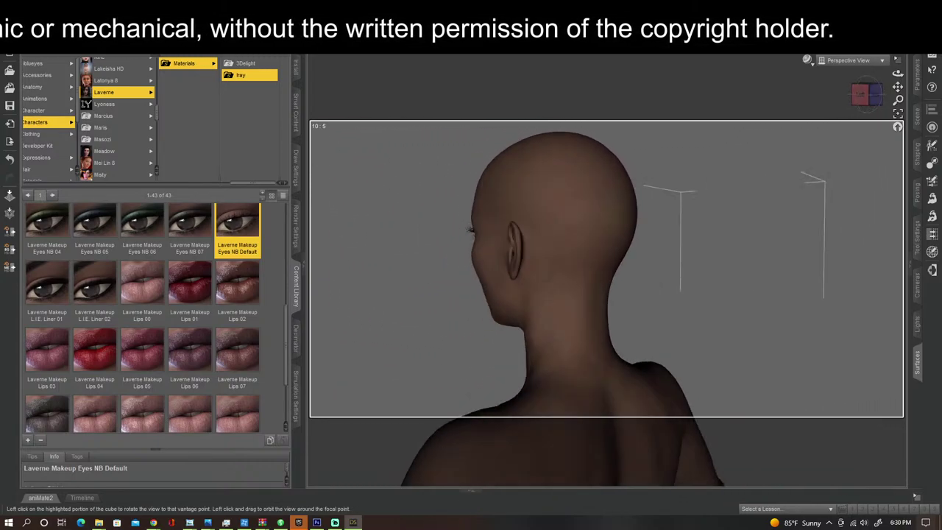
{"action": "left_click", "coordinate": [867, 94]}
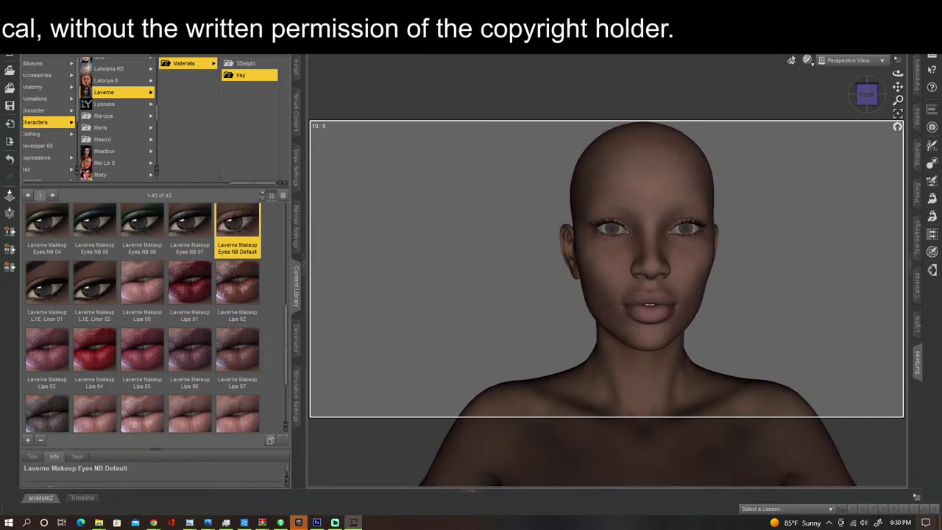
{"action": "left_click", "coordinate": [807, 62]}
{"action": "left_click", "coordinate": [792, 189]}
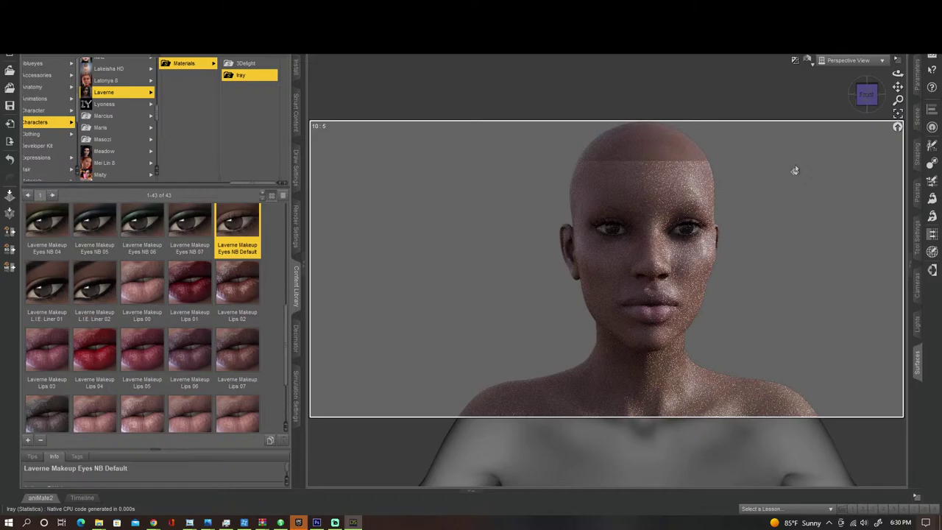
Step: Inspect the Iray-rendered head from both sides and from a slightly low, turned front angle
{"action": "left_click_drag", "start_coordinate": [867, 98], "coordinate": [809, 98]}
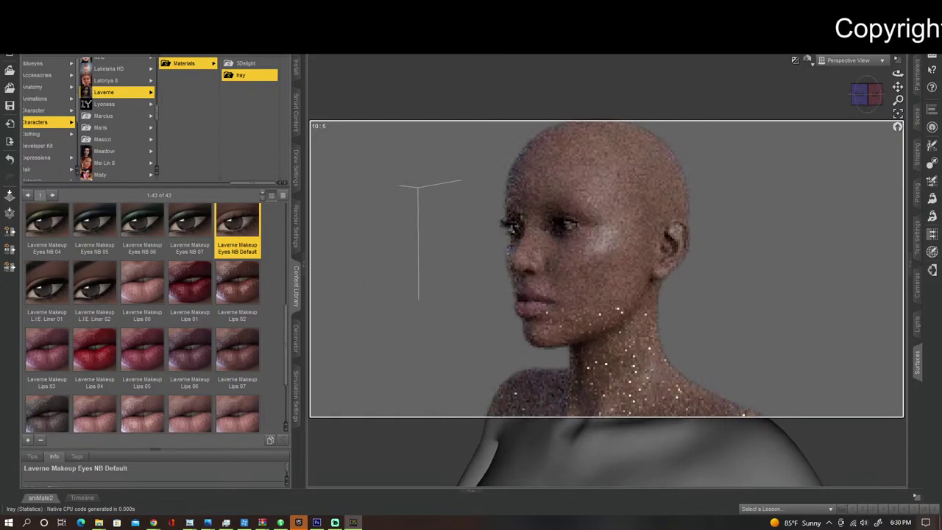
{"action": "left_click_drag", "start_coordinate": [867, 96], "coordinate": [920, 96]}
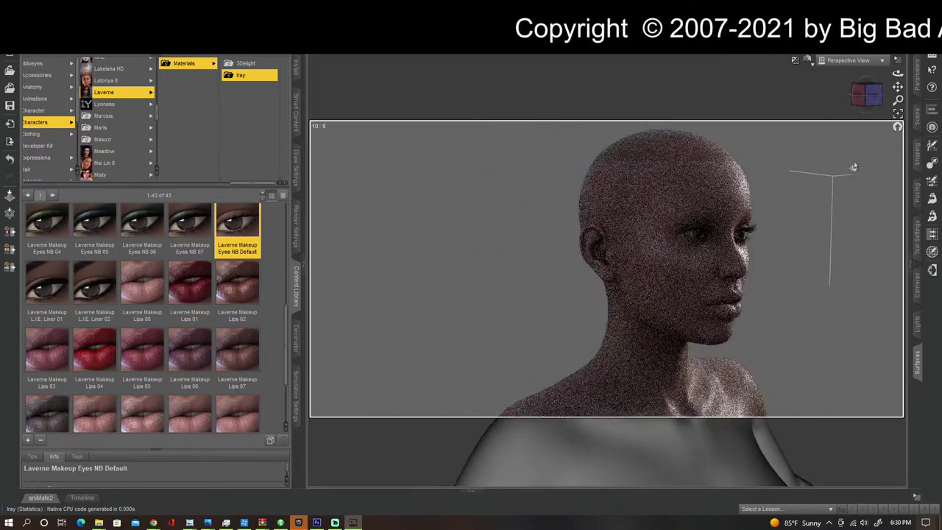
{"action": "left_click_drag", "start_coordinate": [844, 101], "coordinate": [867, 99]}
{"action": "left_click", "coordinate": [867, 96]}
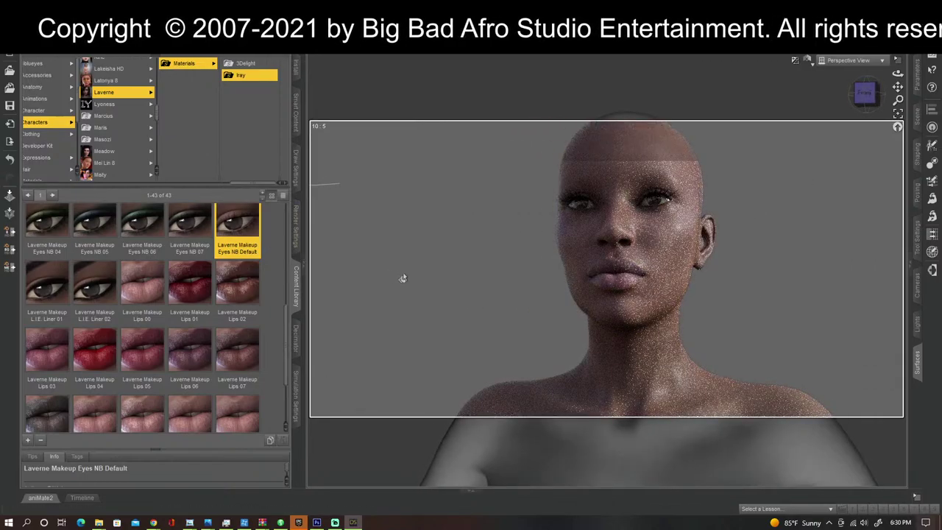
Step: Set the viewport draw style to Smooth Shaded and collapse the Content Library to widen the viewport
{"action": "left_click", "coordinate": [808, 59]}
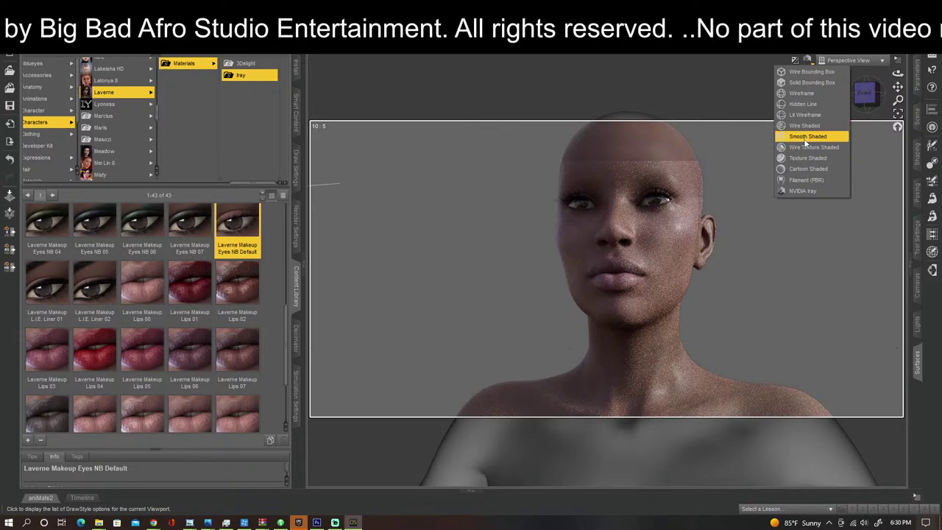
{"action": "left_click", "coordinate": [806, 139]}
{"action": "left_click", "coordinate": [304, 263]}
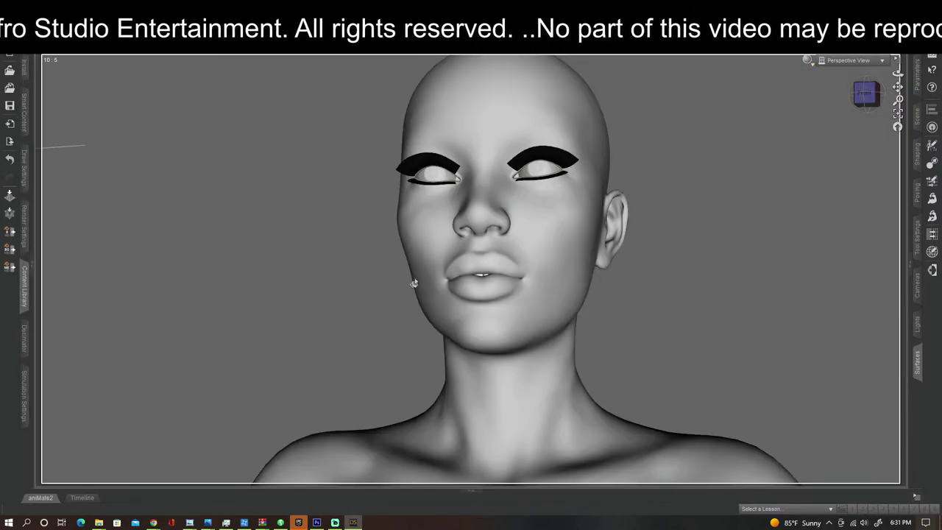
Step: Bring back the Content Library with a taller folder list and open the Genesis 8 Female Clothing folder
{"action": "left_click", "coordinate": [31, 262]}
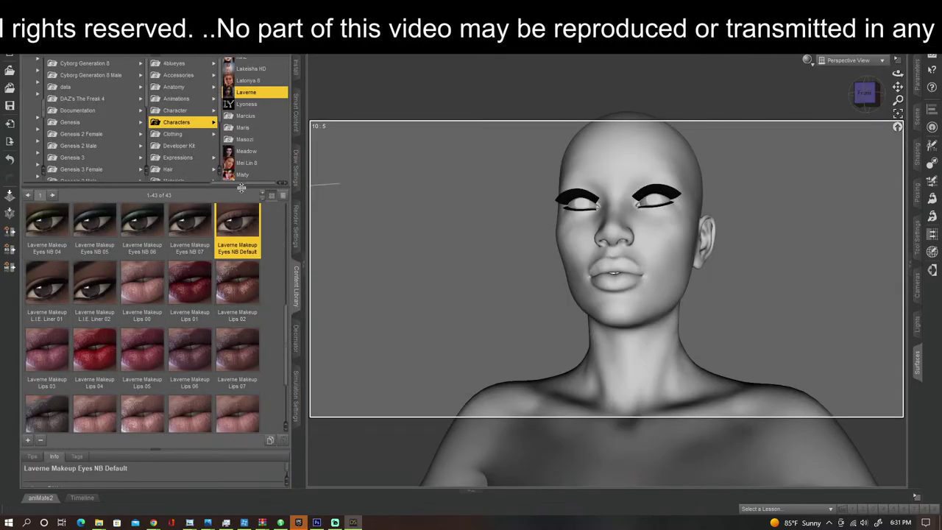
{"action": "left_click_drag", "start_coordinate": [240, 186], "coordinate": [221, 280]}
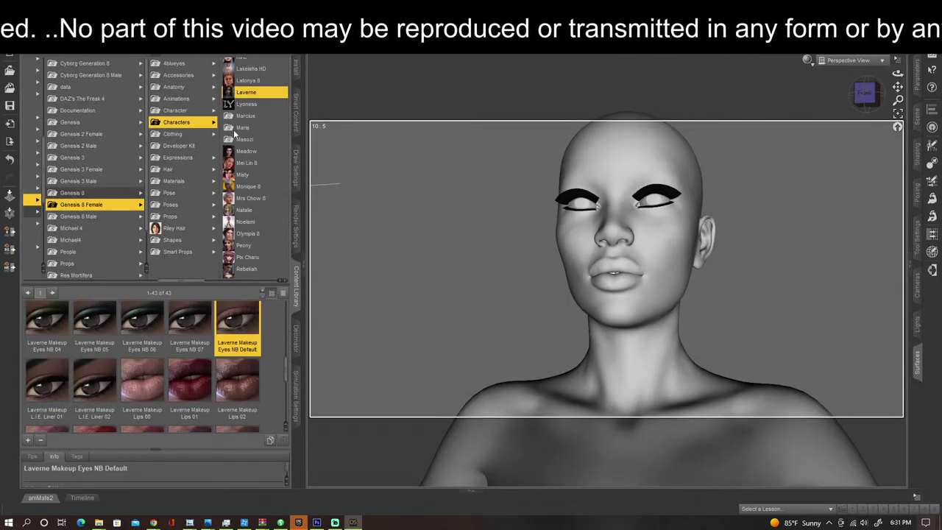
{"action": "left_click", "coordinate": [182, 136]}
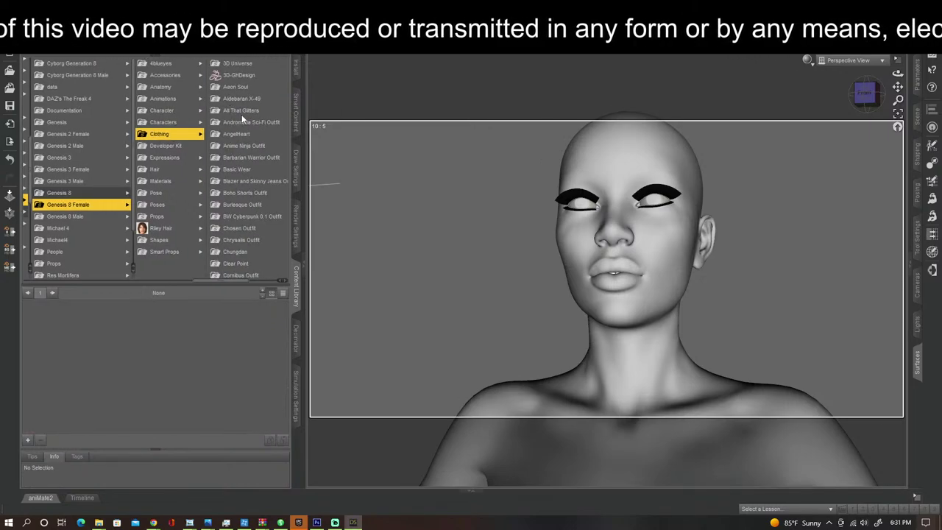
Step: Load the Basic Wear 02 outfit from the Basic Wear folder onto the Genesis 8 Female figure
{"action": "left_click", "coordinate": [237, 169]}
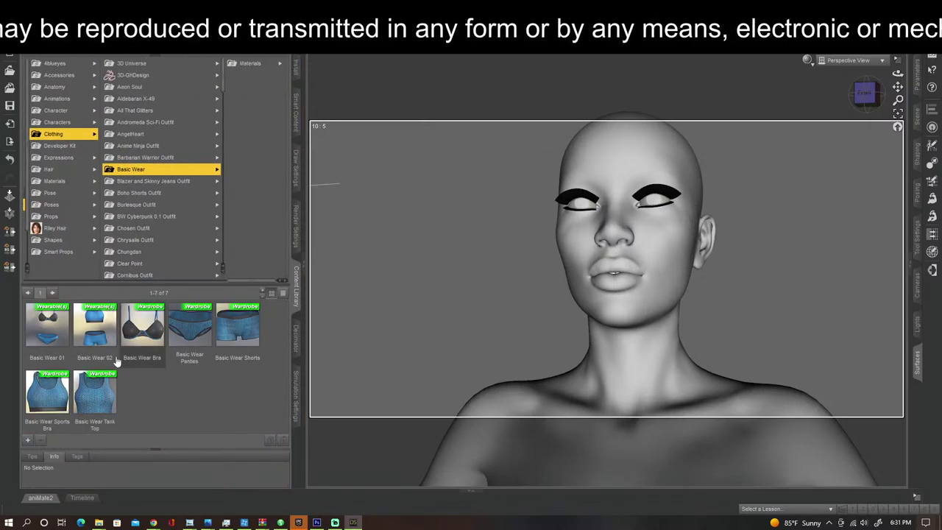
{"action": "left_click_drag", "start_coordinate": [94, 328], "coordinate": [654, 309]}
{"action": "key", "text": "Return"}
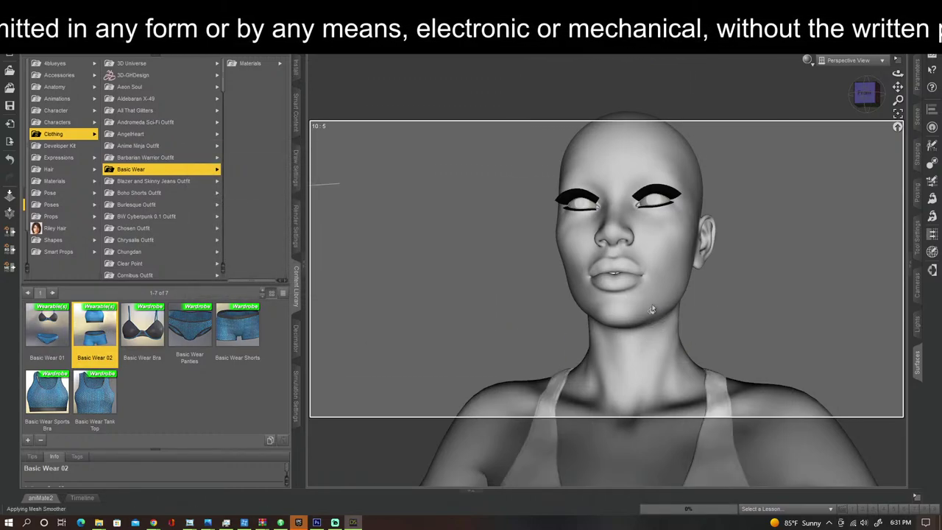
{"action": "scroll", "coordinate": [642, 352], "scroll_direction": "down", "scroll_amount": 10}
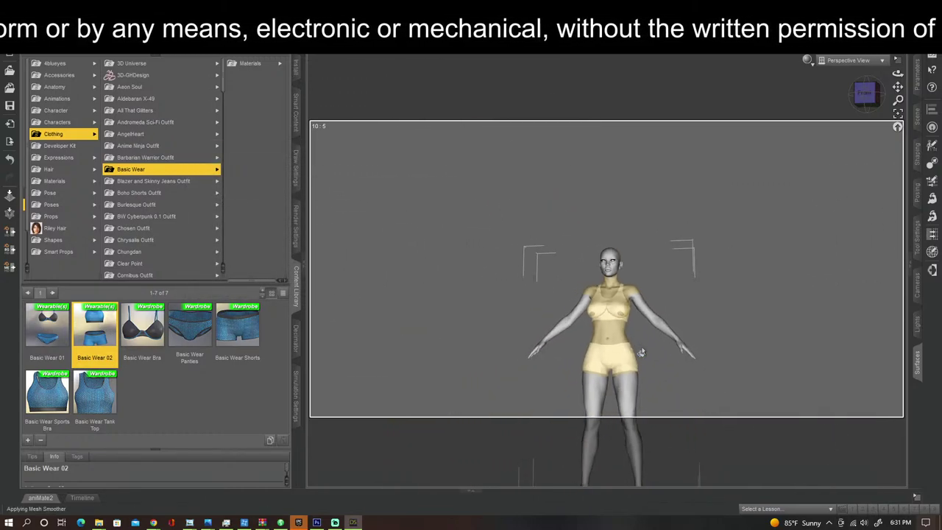
{"action": "scroll", "coordinate": [644, 356], "scroll_direction": "up", "scroll_amount": 5}
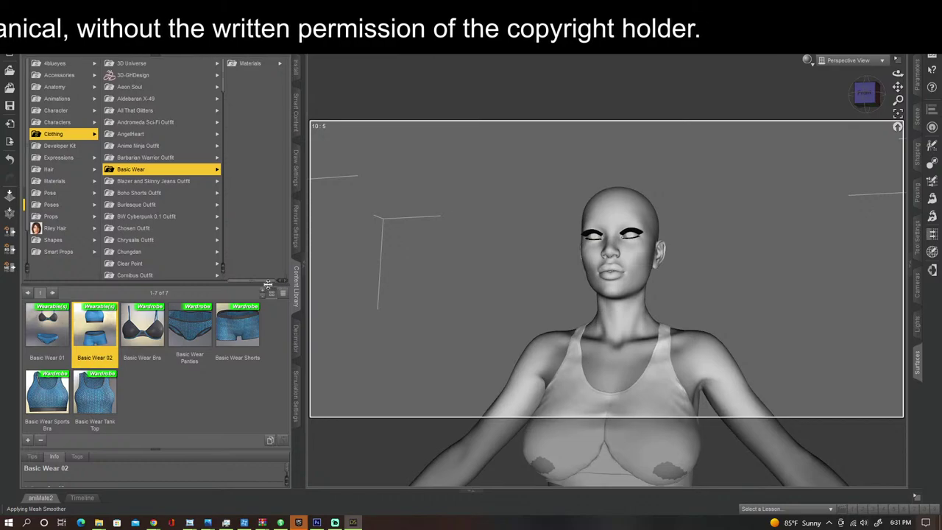
Step: Select the figure and apply the Laverne All Maps material from the Laverne character's Iray materials folder
{"action": "left_click_drag", "start_coordinate": [261, 286], "coordinate": [213, 286]}
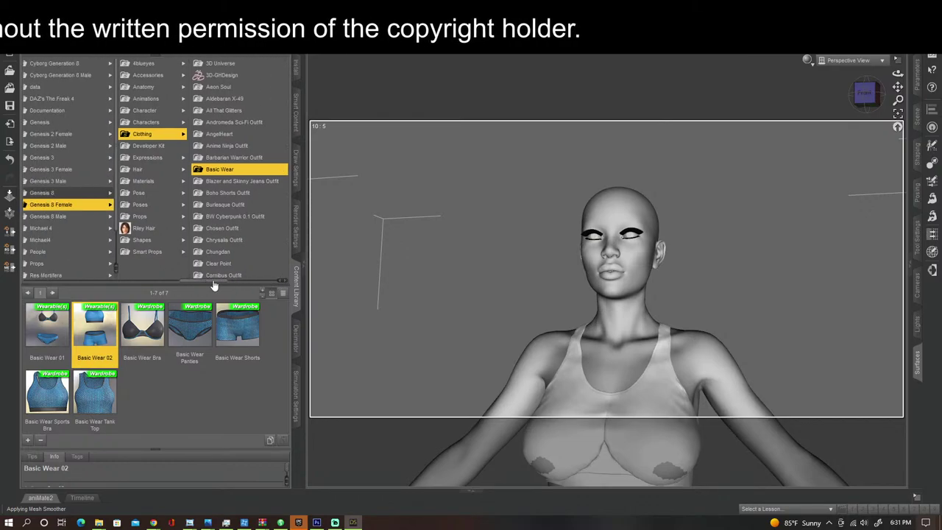
{"action": "left_click", "coordinate": [153, 124]}
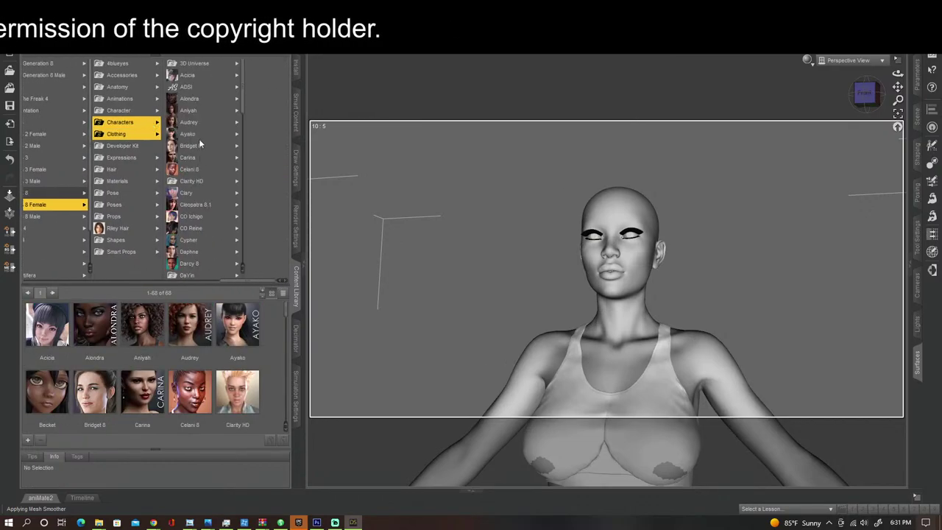
{"action": "scroll", "coordinate": [204, 212], "scroll_direction": "down", "scroll_amount": 3}
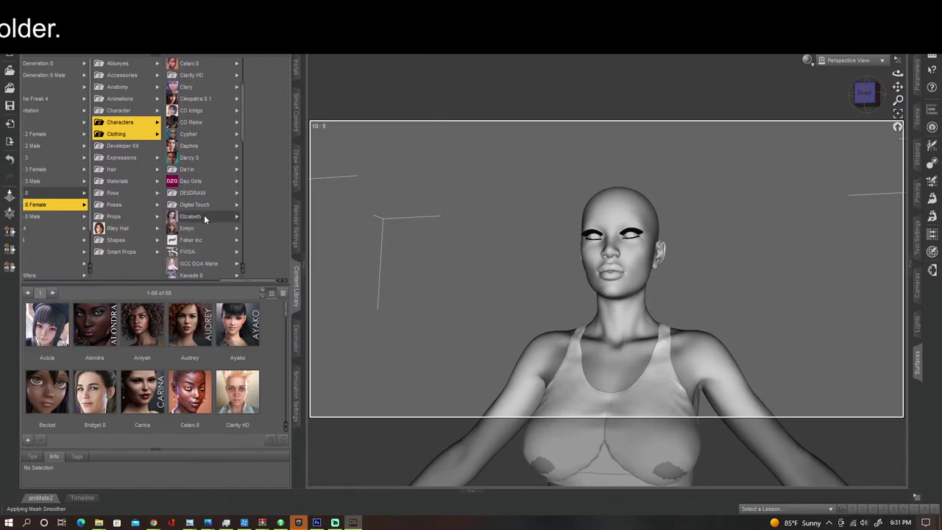
{"action": "scroll", "coordinate": [204, 215], "scroll_direction": "down", "scroll_amount": 2}
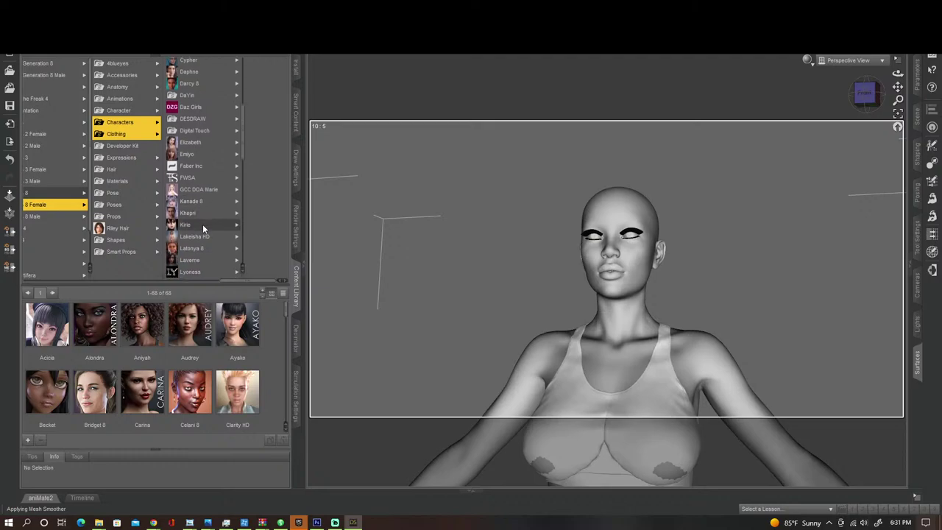
{"action": "scroll", "coordinate": [203, 224], "scroll_direction": "down", "scroll_amount": 1}
{"action": "left_click", "coordinate": [204, 229]}
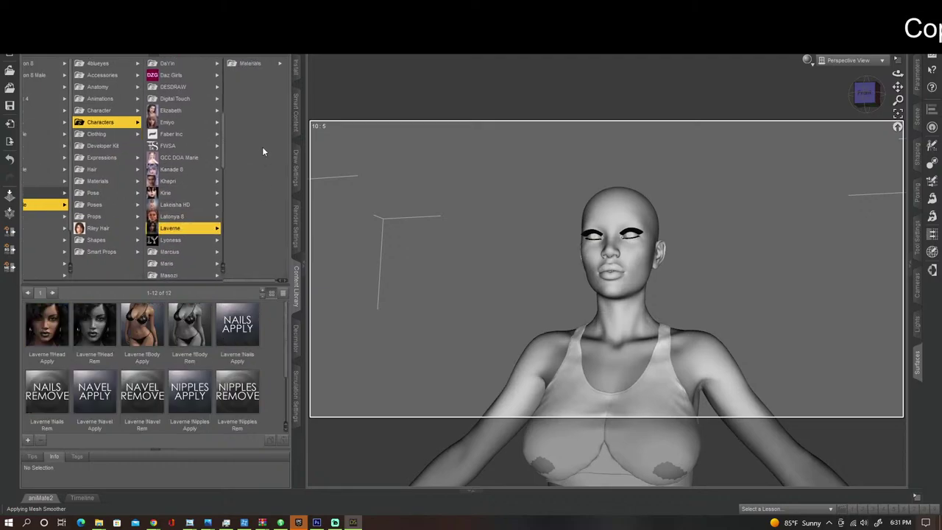
{"action": "left_click", "coordinate": [246, 64]}
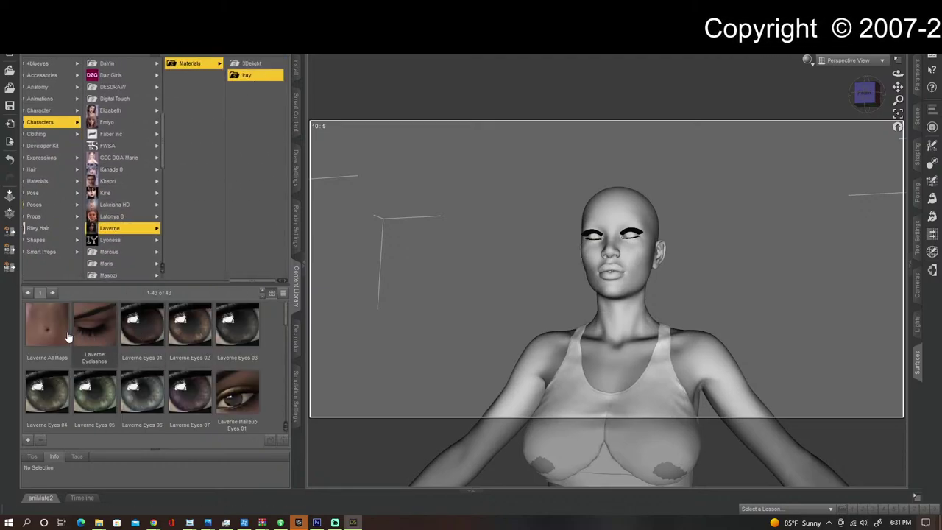
{"action": "left_click", "coordinate": [731, 391]}
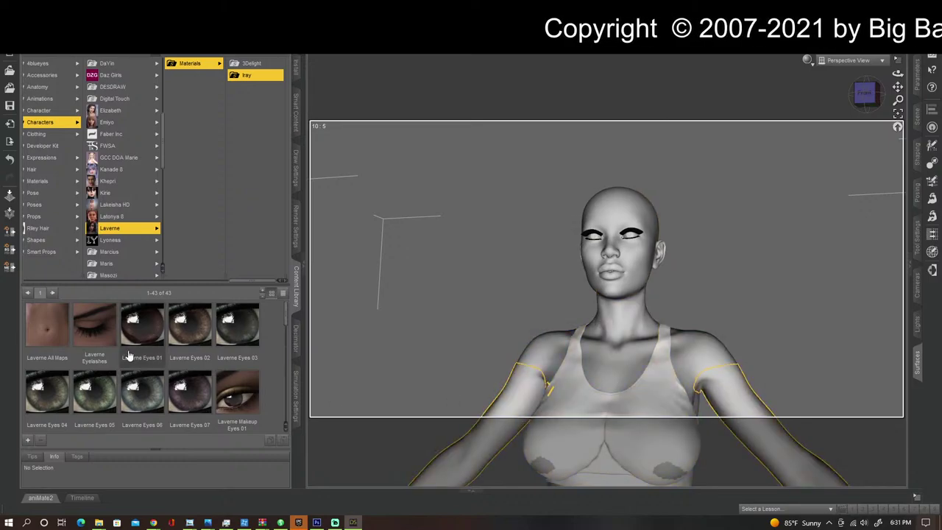
{"action": "double_click", "coordinate": [44, 333]}
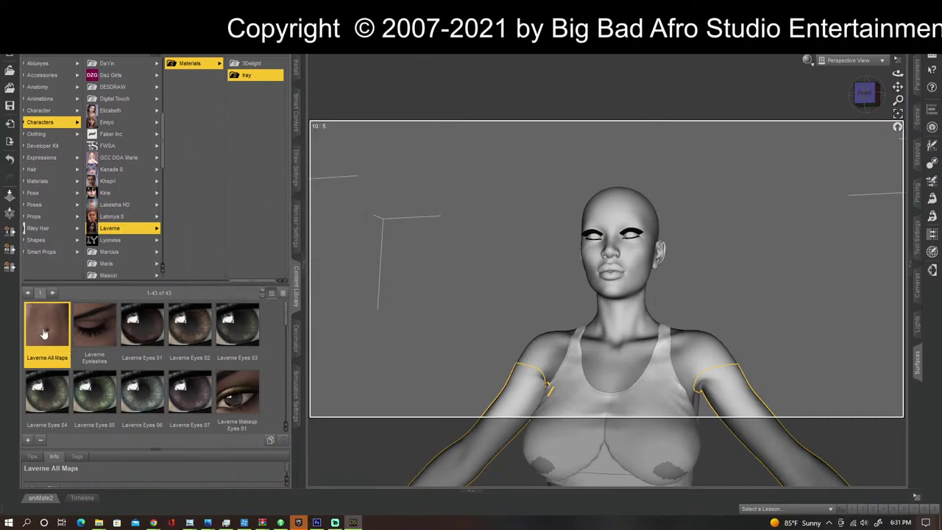
Step: Try the Laverne Makeup Eyes NB 03 material, settling on Laverne Makeup Eyes NB Default for the figure
{"action": "scroll", "coordinate": [237, 390], "scroll_direction": "down", "scroll_amount": 8}
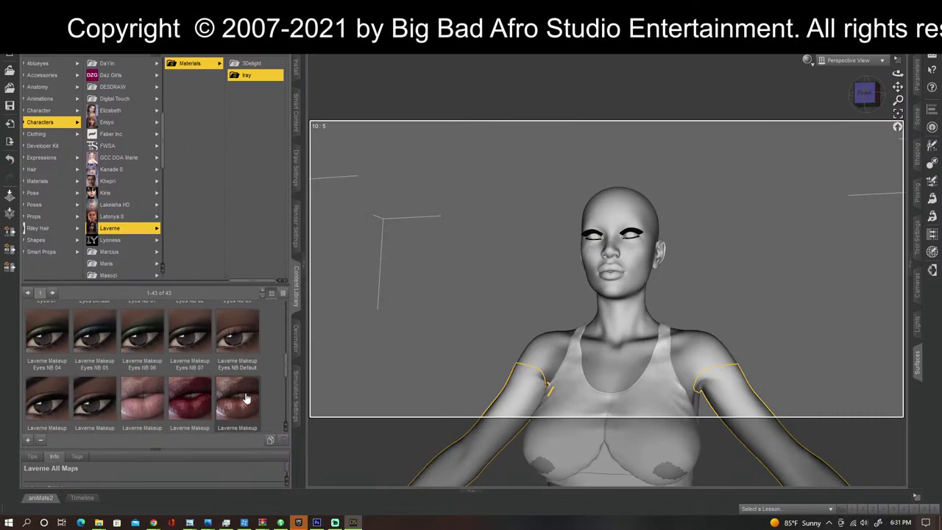
{"action": "scroll", "coordinate": [247, 382], "scroll_direction": "up", "scroll_amount": 4}
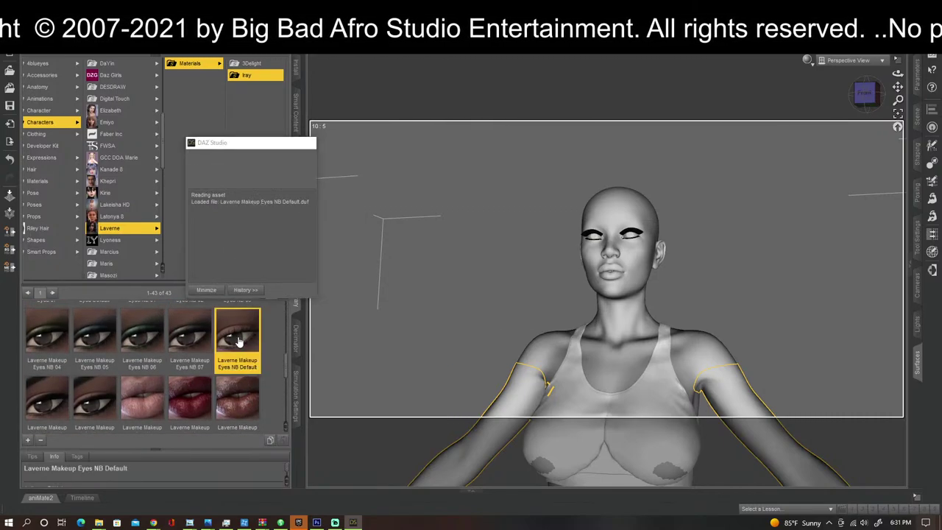
{"action": "double_click", "coordinate": [237, 393]}
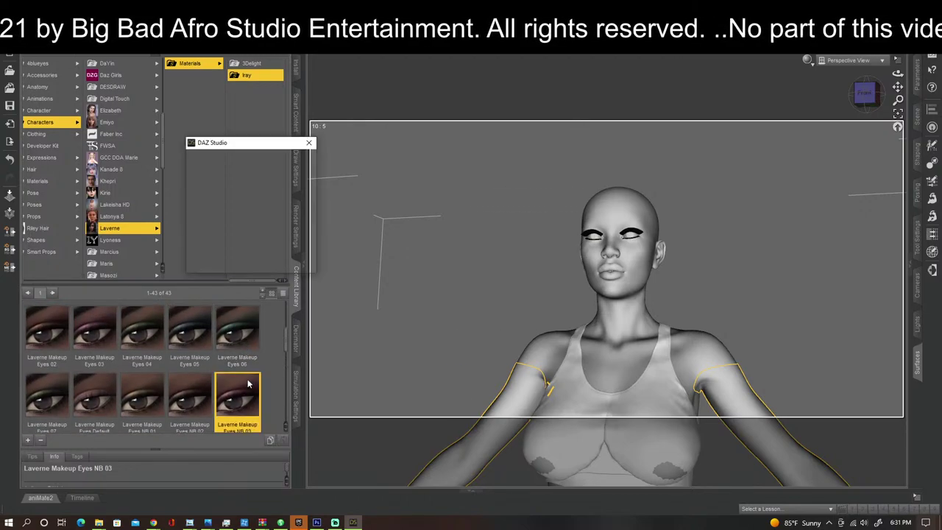
{"action": "scroll", "coordinate": [237, 361], "scroll_direction": "down", "scroll_amount": 2}
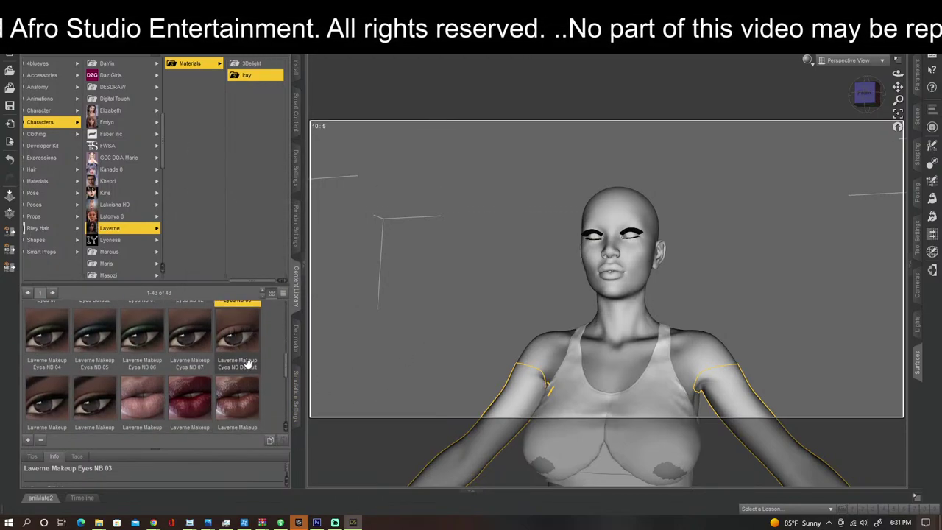
{"action": "double_click", "coordinate": [243, 359]}
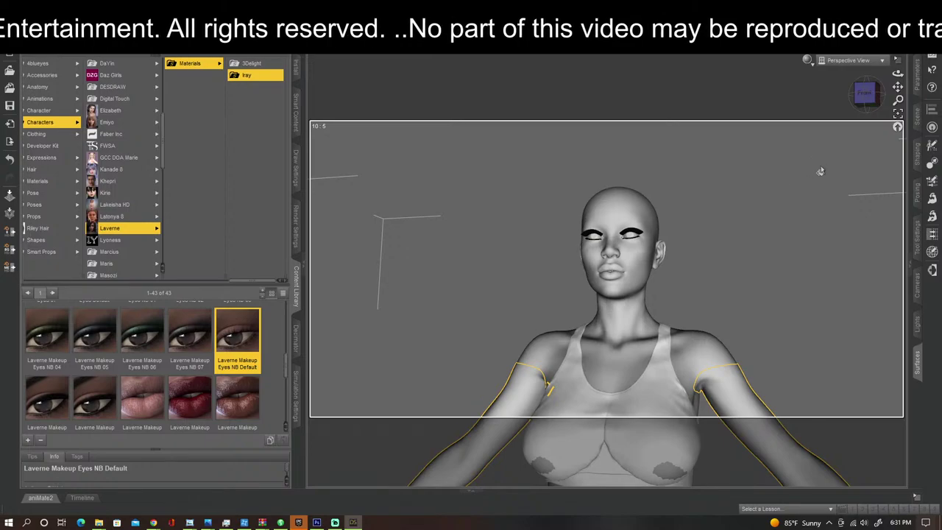
Step: Delete the Basic Wear 02 top and shorts from the figure
{"action": "scroll", "coordinate": [813, 190], "scroll_direction": "down", "scroll_amount": 5}
{"action": "left_click", "coordinate": [620, 347]}
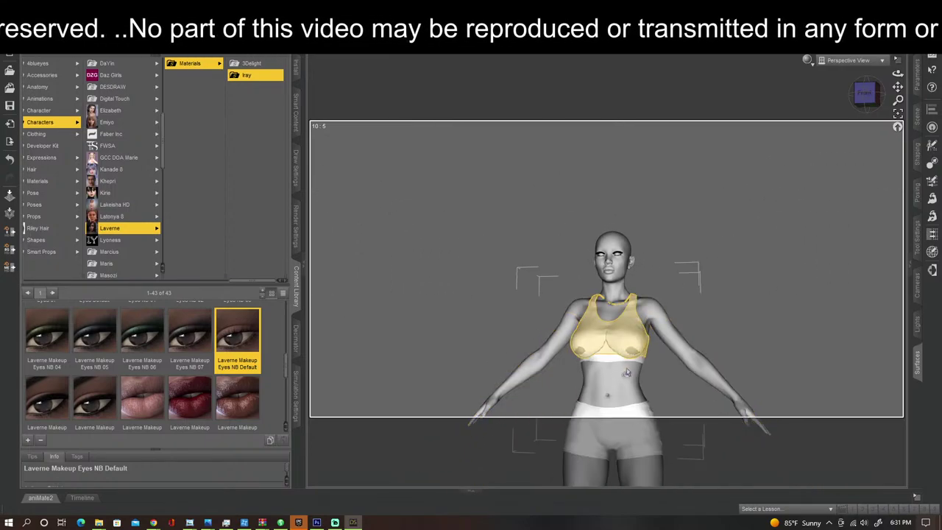
{"action": "key", "text": "Delete"}
{"action": "left_click", "coordinate": [629, 423]}
{"action": "key", "text": "Delete"}
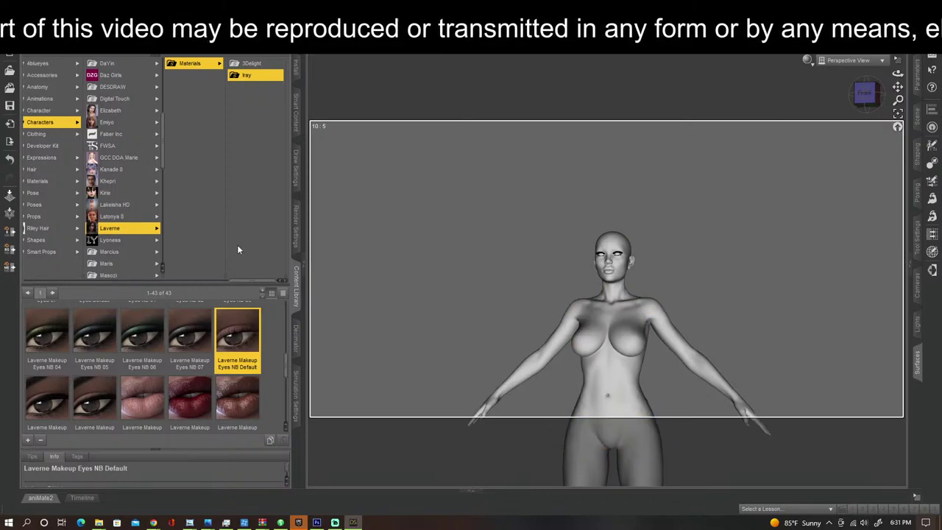
Step: Select the figure and open the Basic Wear folder within the Genesis 8 Female Clothing folder
{"action": "left_click_drag", "start_coordinate": [246, 281], "coordinate": [193, 282]}
{"action": "left_click", "coordinate": [611, 312]}
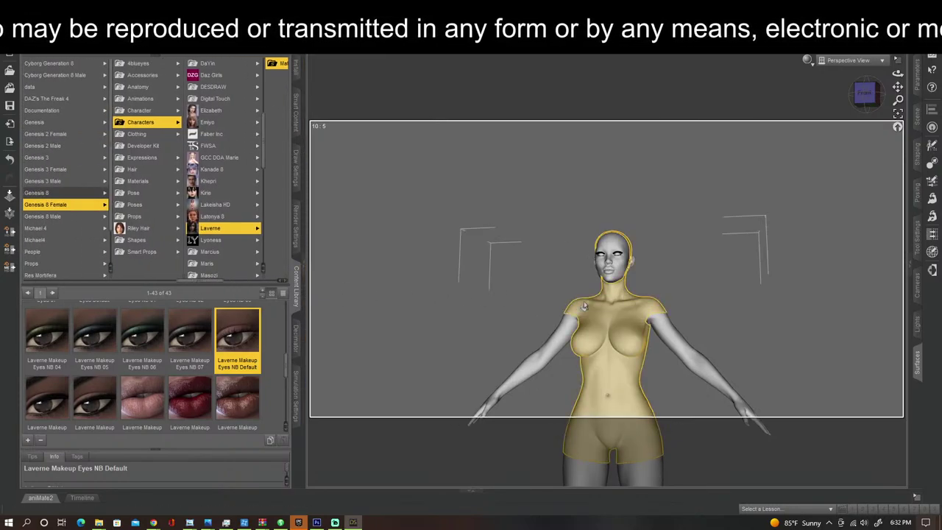
{"action": "left_click", "coordinate": [137, 134]}
{"action": "left_click", "coordinate": [228, 171]}
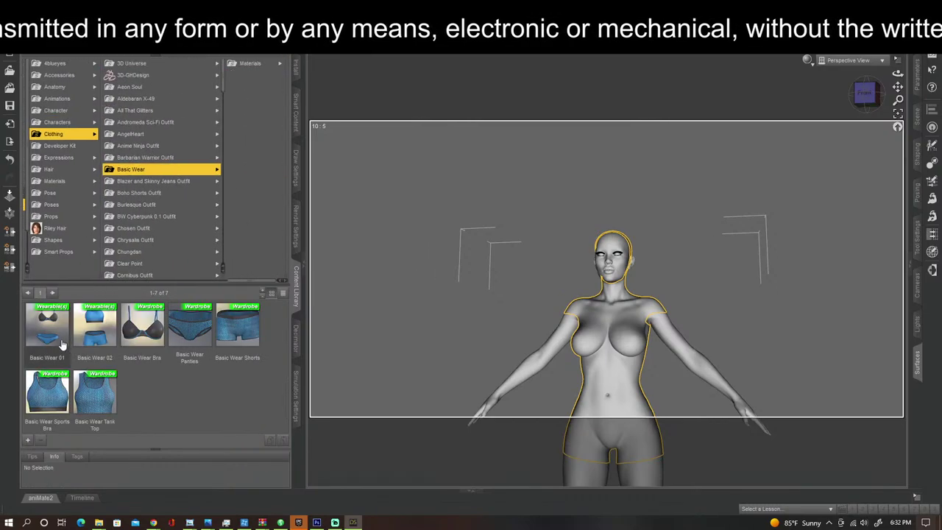
Step: Put the Basic Wear 02 outfit on the selected figure again
{"action": "left_click_drag", "start_coordinate": [94, 325], "coordinate": [560, 308]}
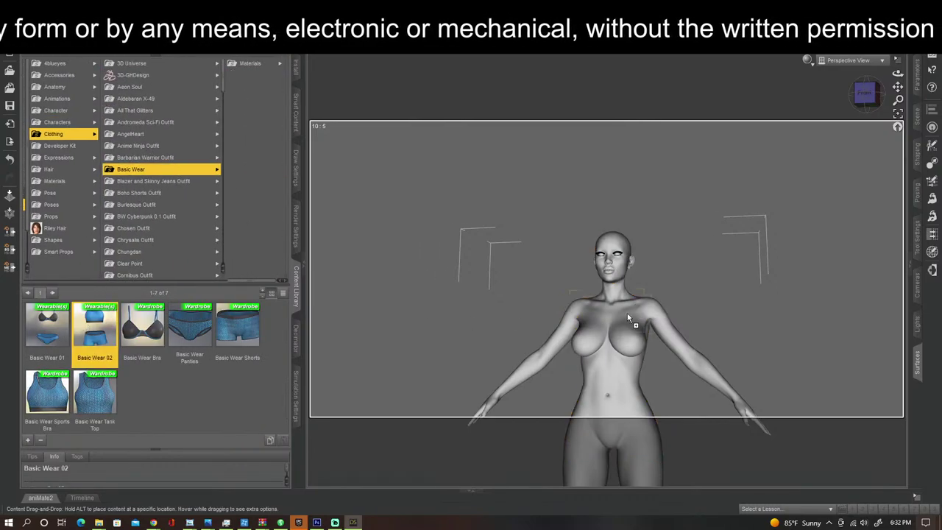
{"action": "left_click_drag", "start_coordinate": [628, 315], "coordinate": [650, 330]}
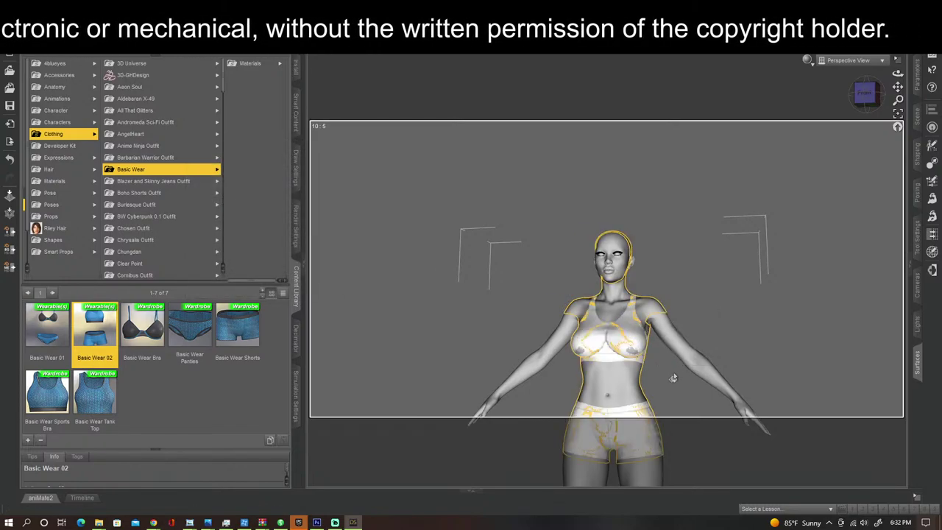
{"action": "scroll", "coordinate": [673, 378], "scroll_direction": "up", "scroll_amount": 3}
{"action": "scroll", "coordinate": [673, 378], "scroll_direction": "up", "scroll_amount": 2}
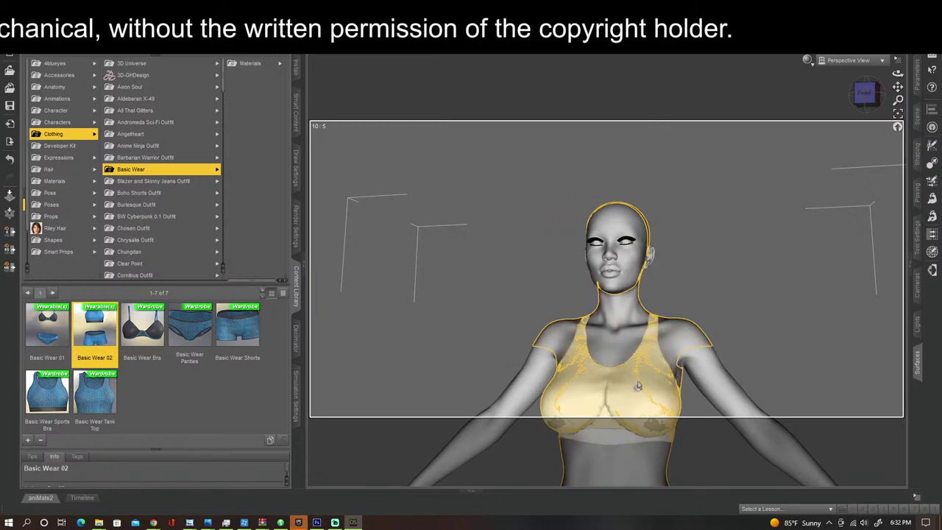
Step: Replace the Basic Wear 02 top on the figure with the Basic Wear Bra
{"action": "left_click_drag", "start_coordinate": [865, 96], "coordinate": [758, 96]}
{"action": "left_click", "coordinate": [864, 93]}
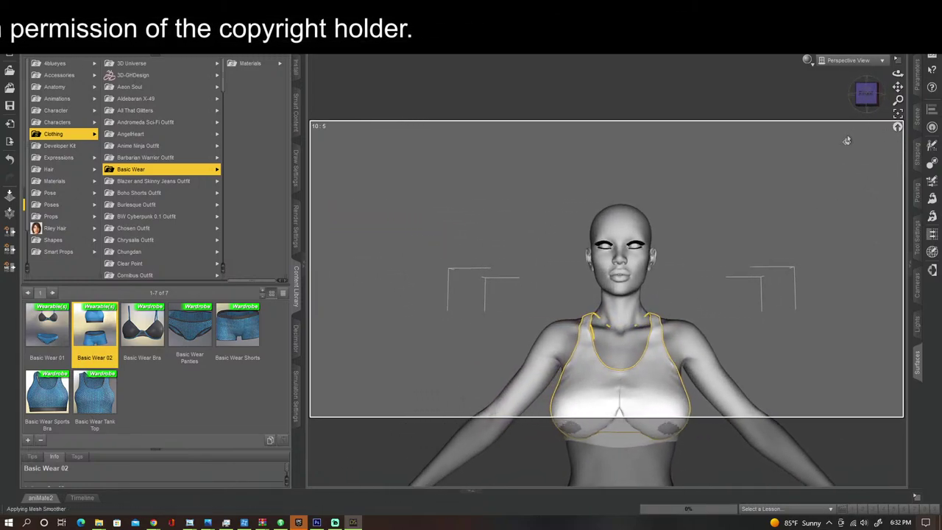
{"action": "scroll", "coordinate": [822, 197], "scroll_direction": "down", "scroll_amount": 2}
{"action": "left_click_drag", "start_coordinate": [898, 87], "coordinate": [903, 26]}
{"action": "mouse_move", "coordinate": [865, 94]}
{"action": "left_mouse_down"}
{"action": "mouse_move", "coordinate": [813, 96]}
{"action": "mouse_move", "coordinate": [907, 96]}
{"action": "mouse_move", "coordinate": [875, 95]}
{"action": "left_mouse_up"}
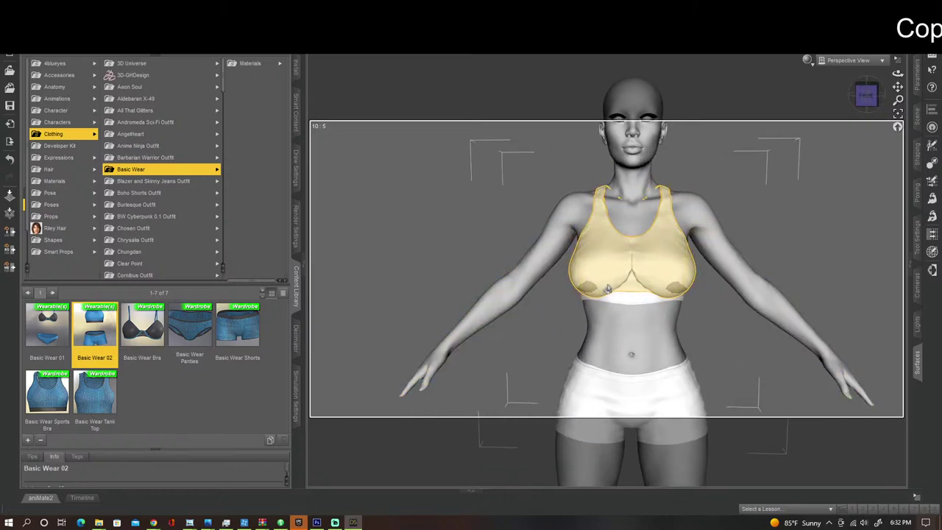
{"action": "key", "text": "Delete"}
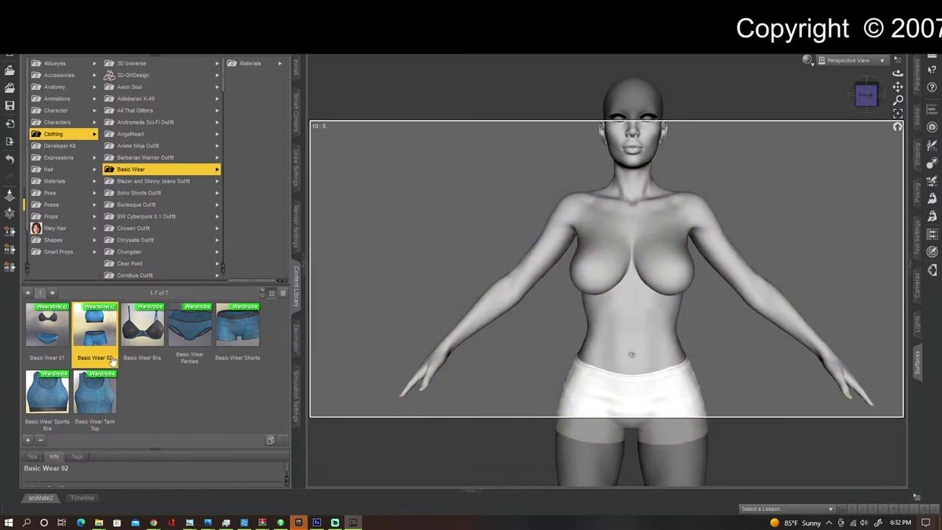
{"action": "left_click_drag", "start_coordinate": [131, 322], "coordinate": [615, 273]}
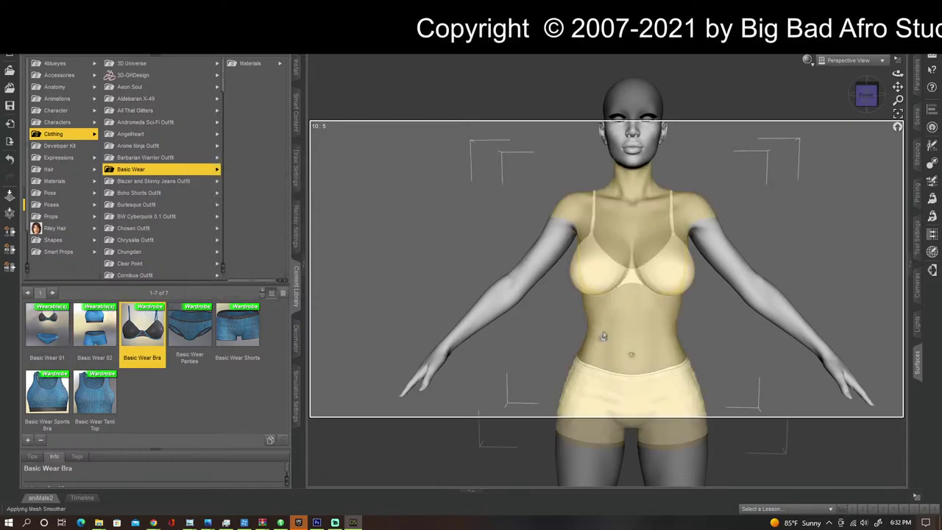
Step: Replace the Basic Wear 02 shorts on the figure with the Basic Wear Panties
{"action": "mouse_move", "coordinate": [864, 101]}
{"action": "left_mouse_down"}
{"action": "mouse_move", "coordinate": [773, 101]}
{"action": "mouse_move", "coordinate": [847, 101]}
{"action": "left_mouse_up"}
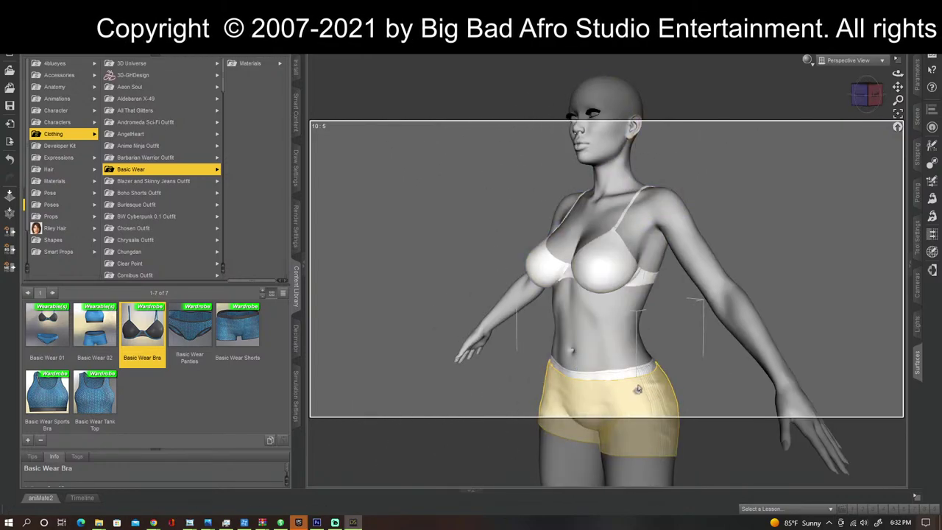
{"action": "key", "text": "Delete"}
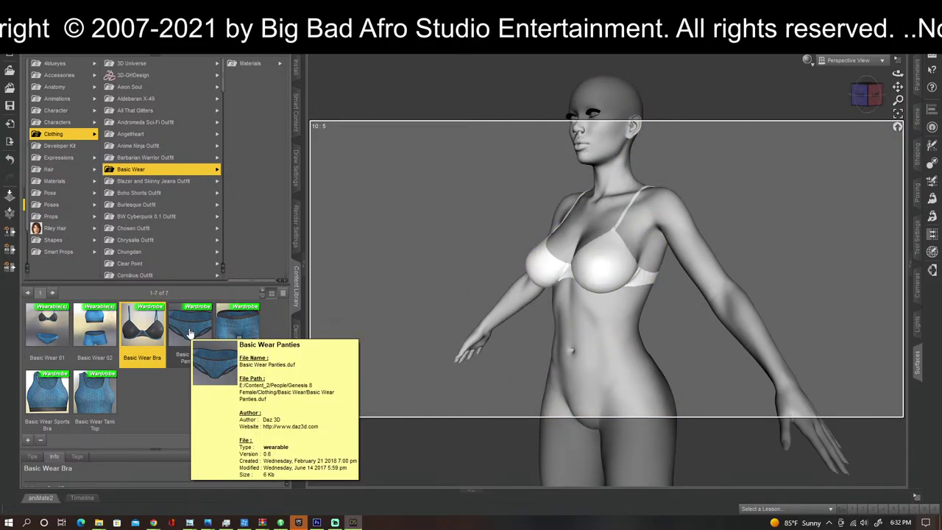
{"action": "left_click_drag", "start_coordinate": [190, 333], "coordinate": [644, 417]}
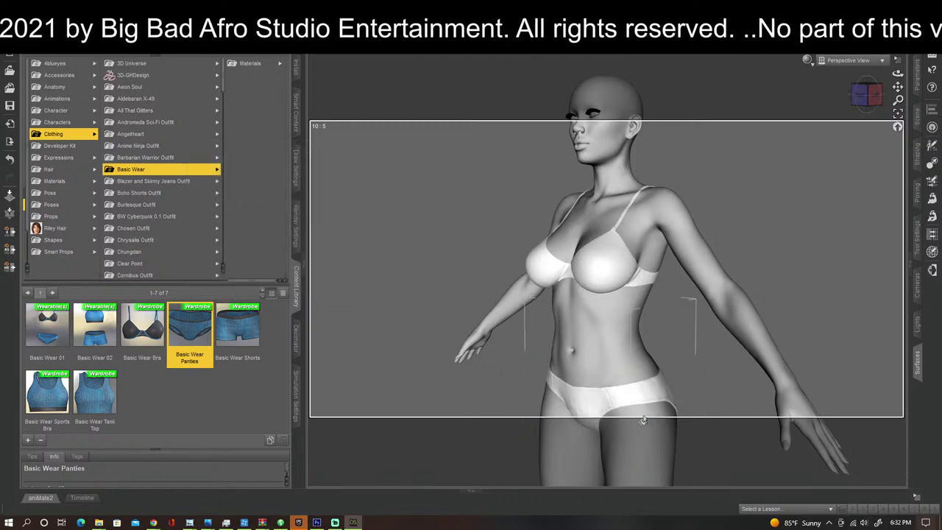
Step: Examine the fit of the underwear on the figure from the front and from both angled sides
{"action": "scroll", "coordinate": [618, 331], "scroll_direction": "down", "scroll_amount": 3}
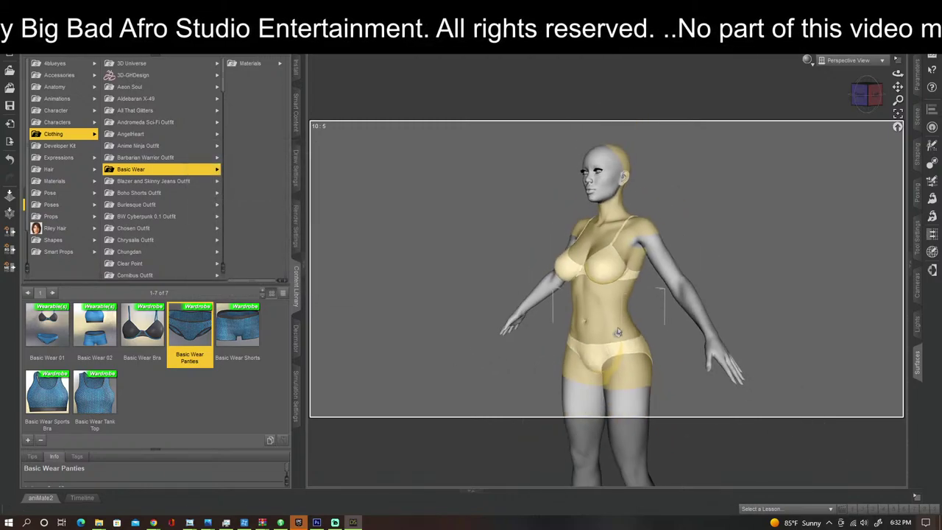
{"action": "left_click", "coordinate": [868, 95]}
{"action": "mouse_move", "coordinate": [898, 86]}
{"action": "left_mouse_down"}
{"action": "mouse_move", "coordinate": [892, 15]}
{"action": "mouse_move", "coordinate": [897, 84]}
{"action": "left_mouse_up"}
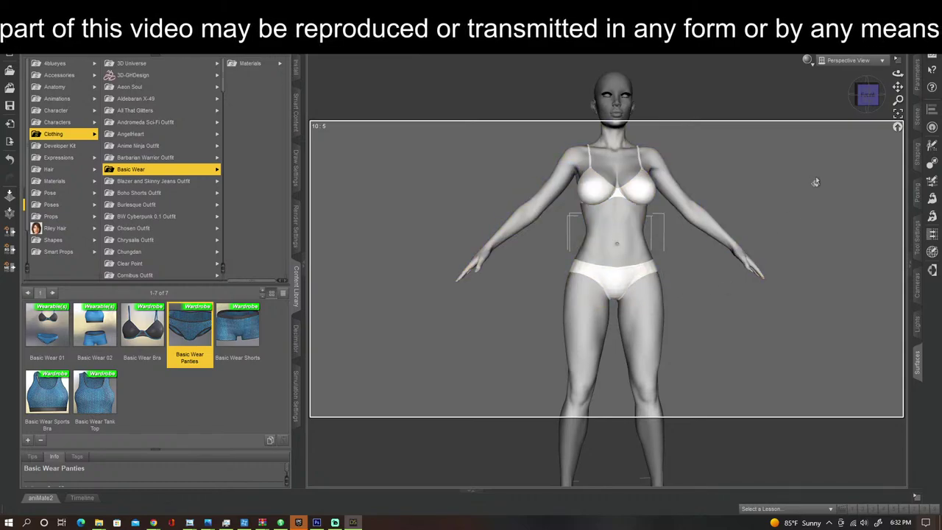
{"action": "left_click_drag", "start_coordinate": [898, 87], "coordinate": [846, 100]}
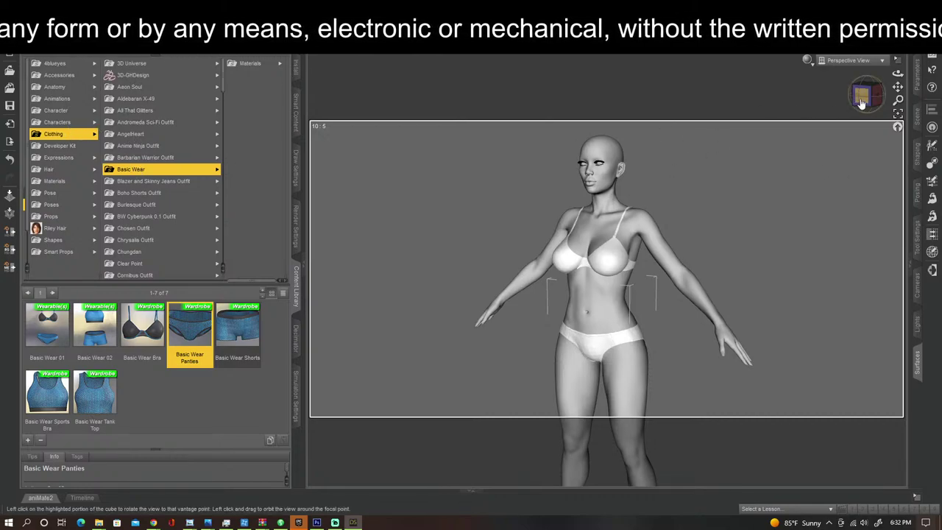
{"action": "left_click_drag", "start_coordinate": [861, 102], "coordinate": [806, 125]}
Step: Set the figure's BurlesqueWaist shaping morph to about 38% to narrow her waist
{"action": "left_click", "coordinate": [12, 22]}
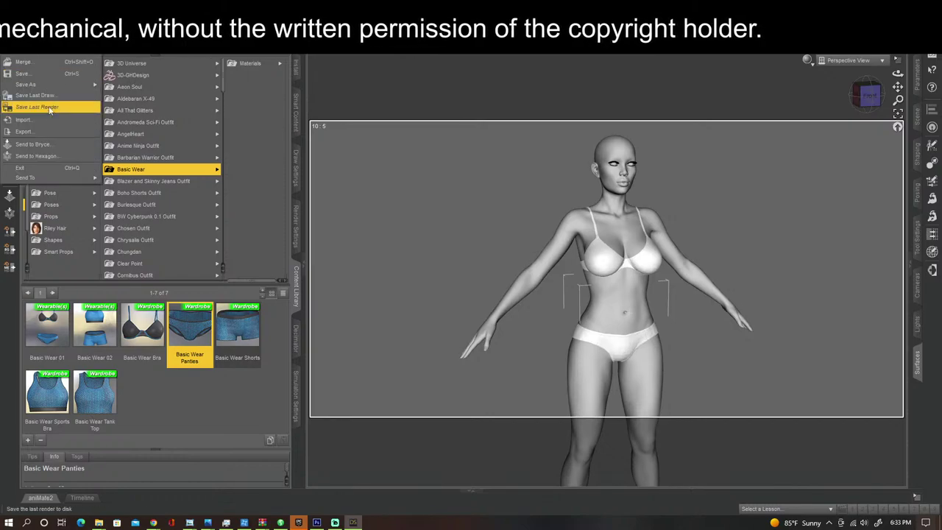
{"action": "left_click", "coordinate": [38, 132]}
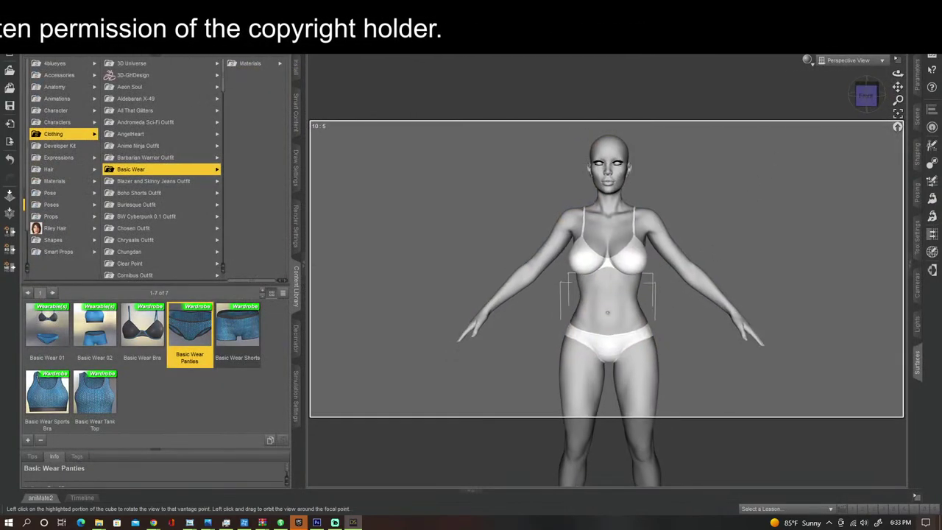
{"action": "scroll", "coordinate": [632, 361], "scroll_direction": "up", "scroll_amount": 5}
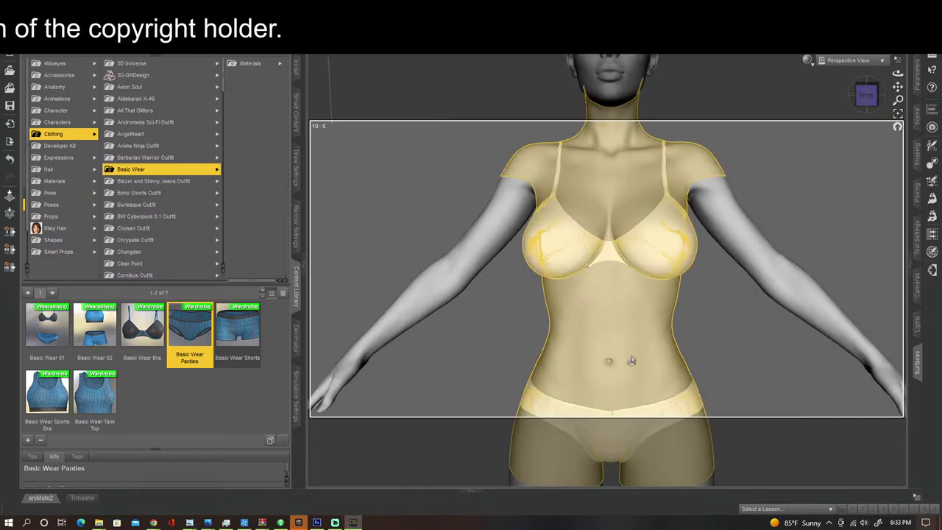
{"action": "left_click", "coordinate": [915, 85]}
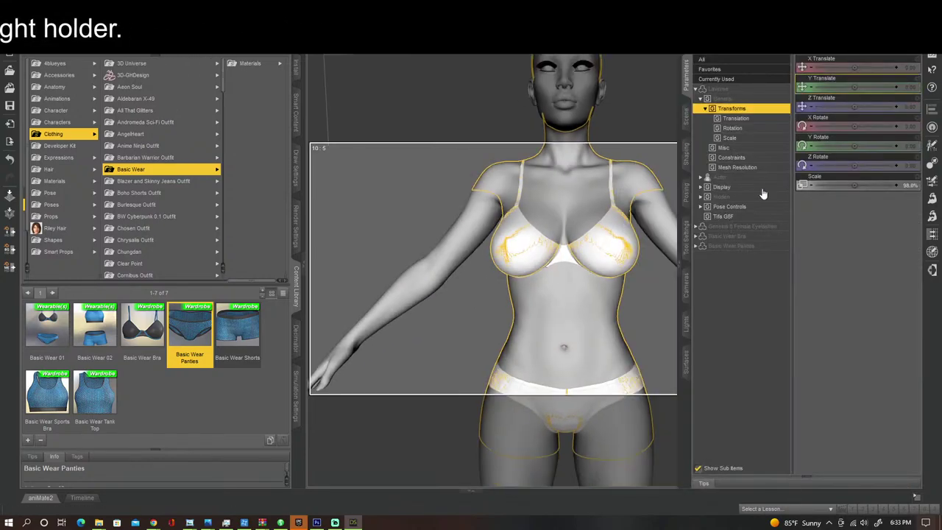
{"action": "left_click", "coordinate": [686, 155]}
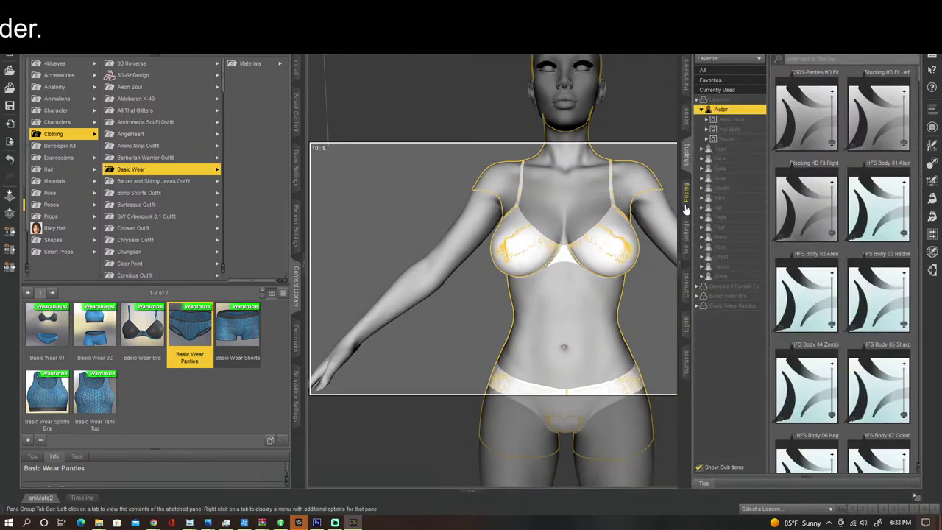
{"action": "left_click", "coordinate": [736, 208]}
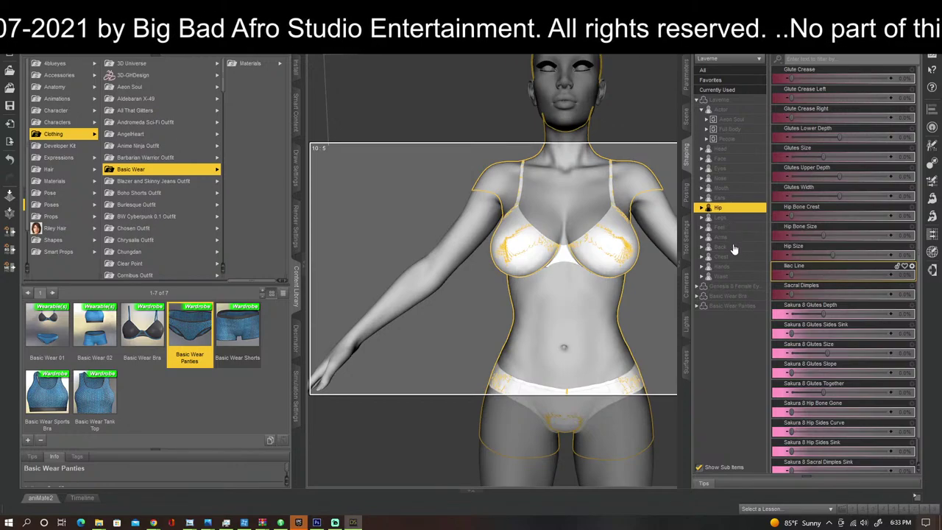
{"action": "left_click", "coordinate": [725, 277]}
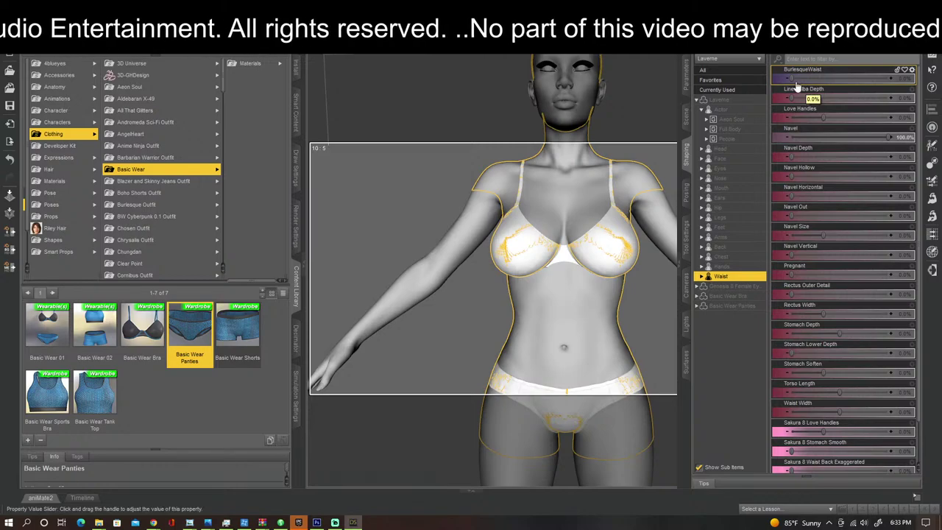
{"action": "left_click_drag", "start_coordinate": [792, 79], "coordinate": [795, 78]}
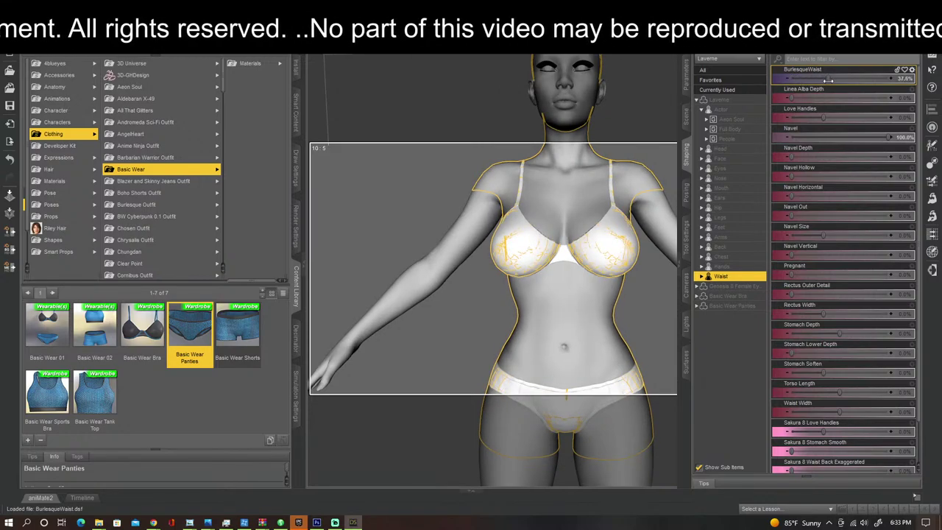
Step: Set the figure's Glutes Size morph to about 37.6%, checking her shape from the side and front
{"action": "left_click", "coordinate": [679, 266]}
{"action": "left_click_drag", "start_coordinate": [864, 96], "coordinate": [826, 96]}
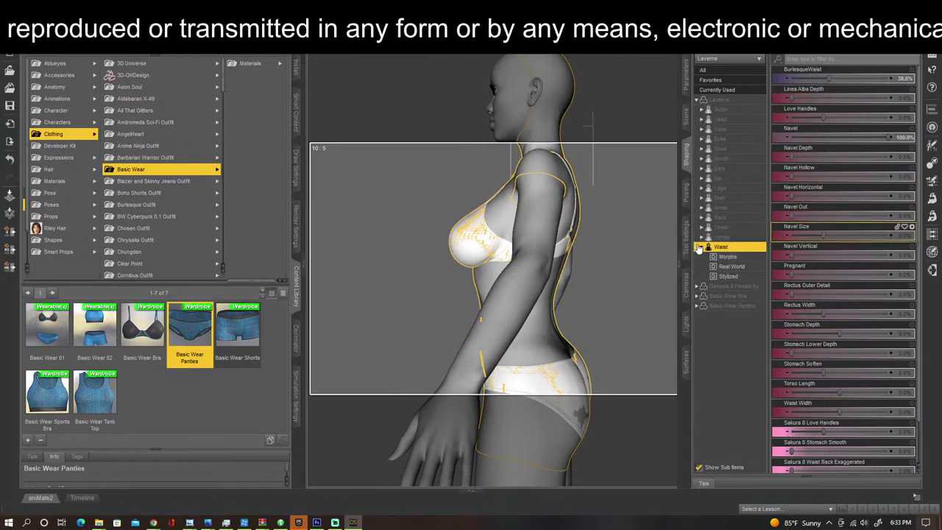
{"action": "left_click", "coordinate": [739, 179]}
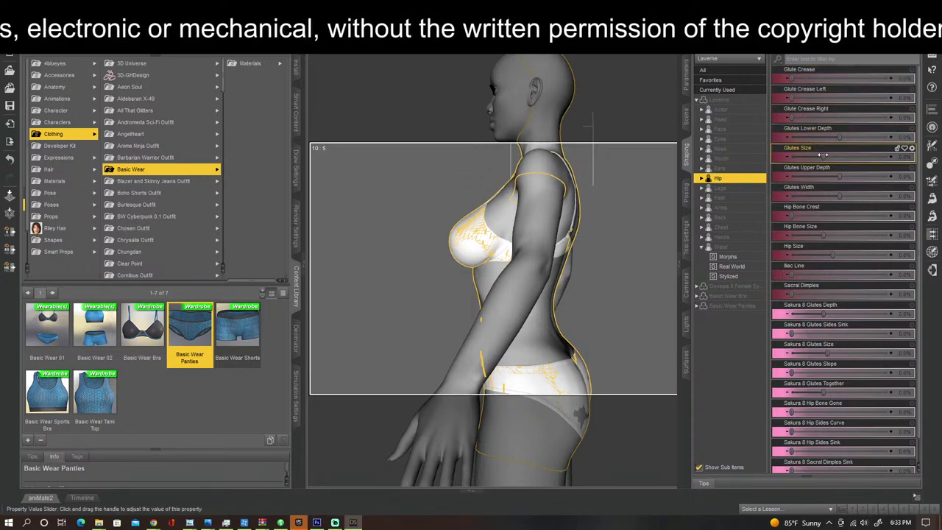
{"action": "left_click_drag", "start_coordinate": [823, 156], "coordinate": [848, 156]}
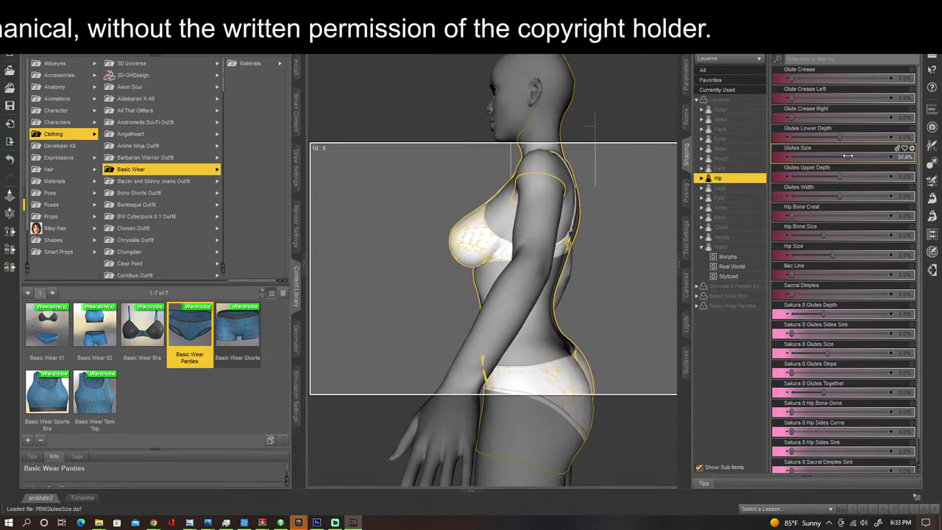
{"action": "left_click", "coordinate": [686, 253]}
{"action": "left_click_drag", "start_coordinate": [866, 94], "coordinate": [898, 121]}
{"action": "scroll", "coordinate": [839, 161], "scroll_direction": "down", "scroll_amount": 3}
{"action": "scroll", "coordinate": [838, 162], "scroll_direction": "up", "scroll_amount": 2}
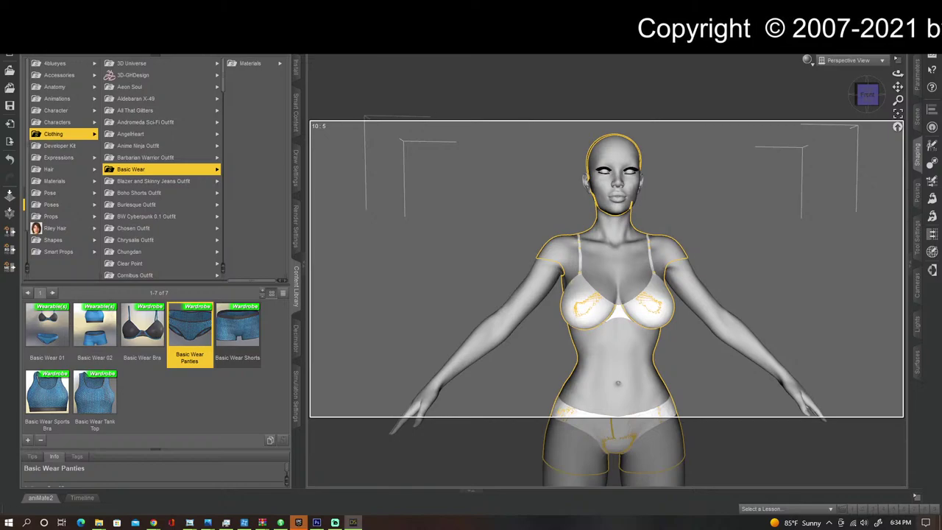
Step: Export the dressed figure as an FBX 2012 Binary file named Stella_ver_4 with the existing export options
{"action": "left_click", "coordinate": [10, 24]}
{"action": "left_click", "coordinate": [22, 131]}
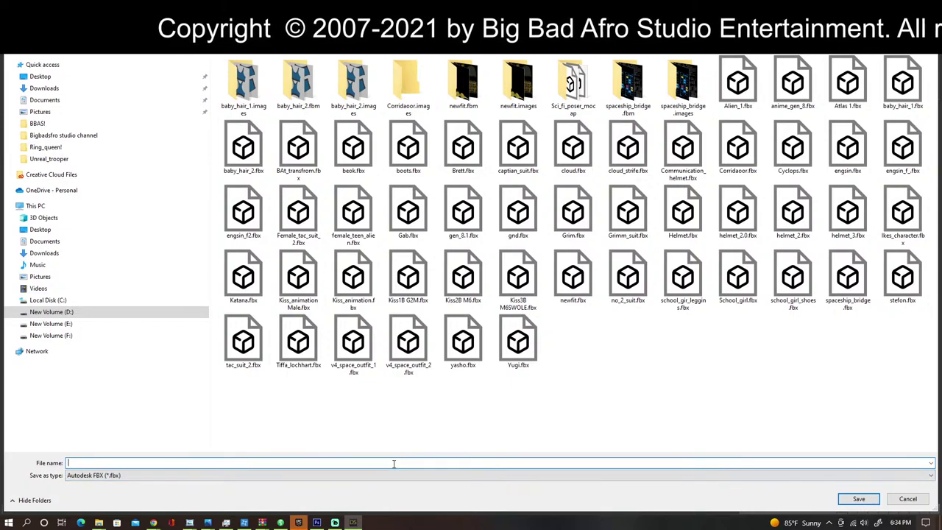
{"action": "type", "text": "Stef"}
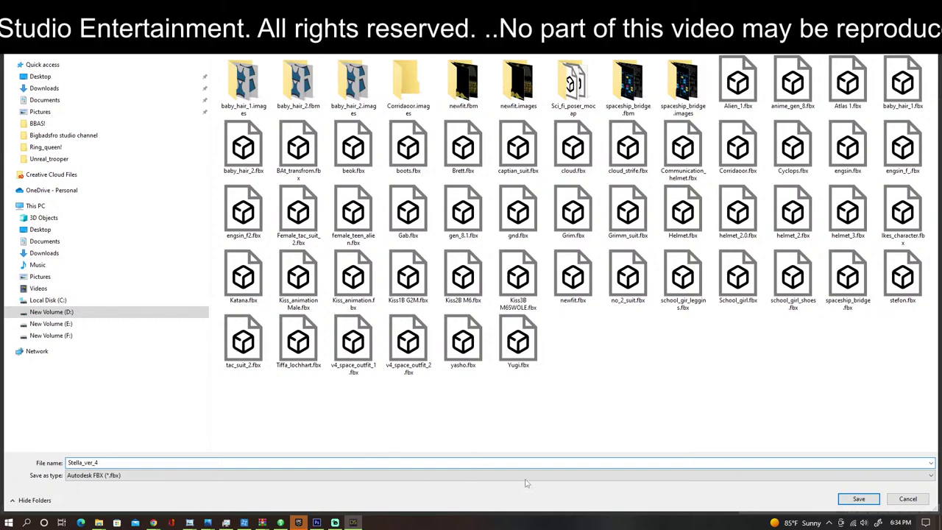
{"action": "left_click", "coordinate": [857, 500]}
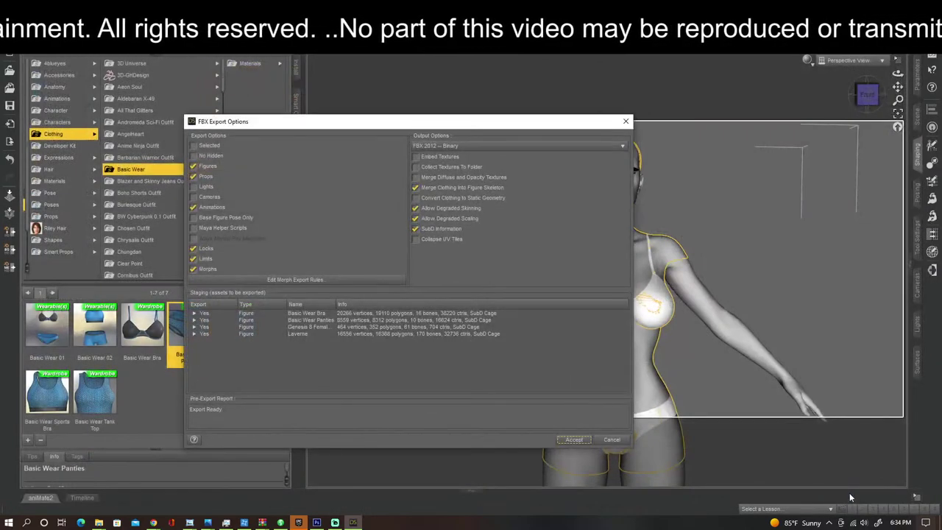
{"action": "left_click", "coordinate": [573, 440]}
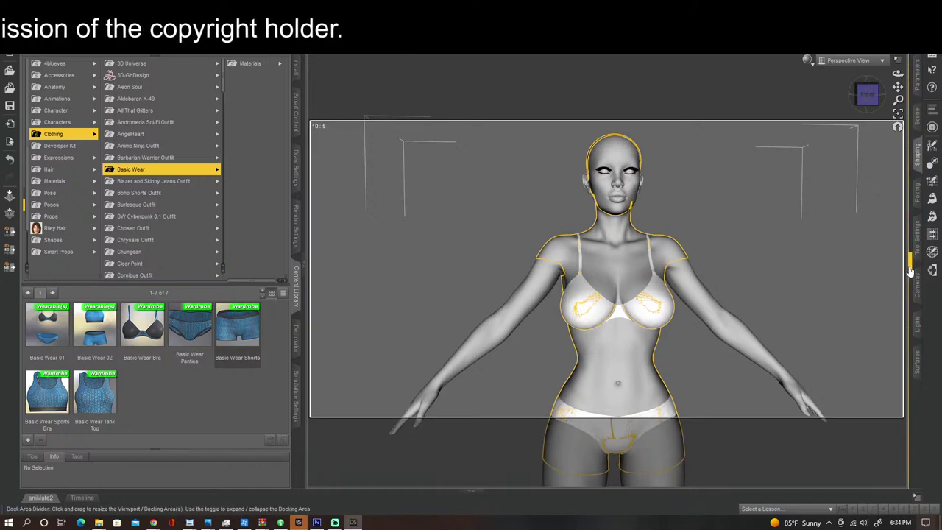
Step: Delete the bra and the panties from the figure
{"action": "left_click", "coordinate": [640, 316]}
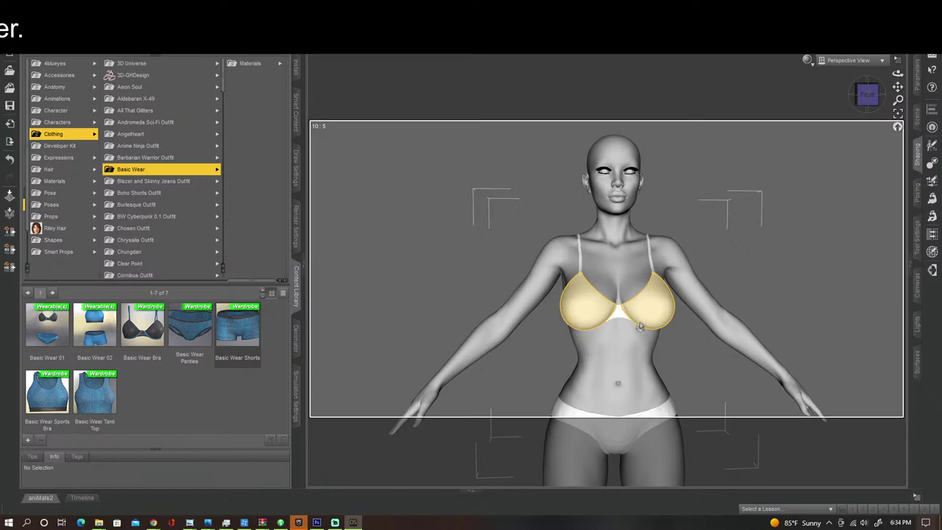
{"action": "key", "text": "Delete"}
{"action": "left_click", "coordinate": [639, 429]}
{"action": "key", "text": "Delete"}
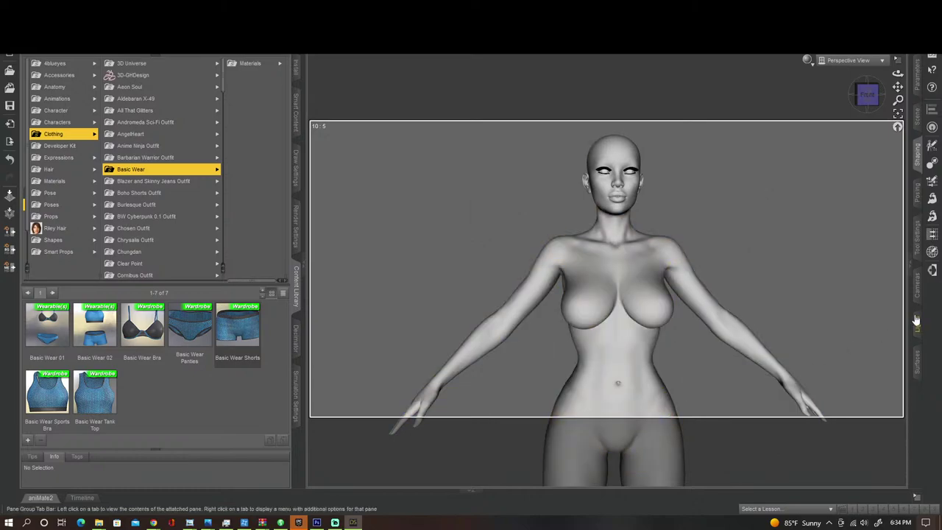
Step: Copy the path of Laverne's texture folder by browsing for an image for the figure's Base Color surface
{"action": "left_click", "coordinate": [917, 362]}
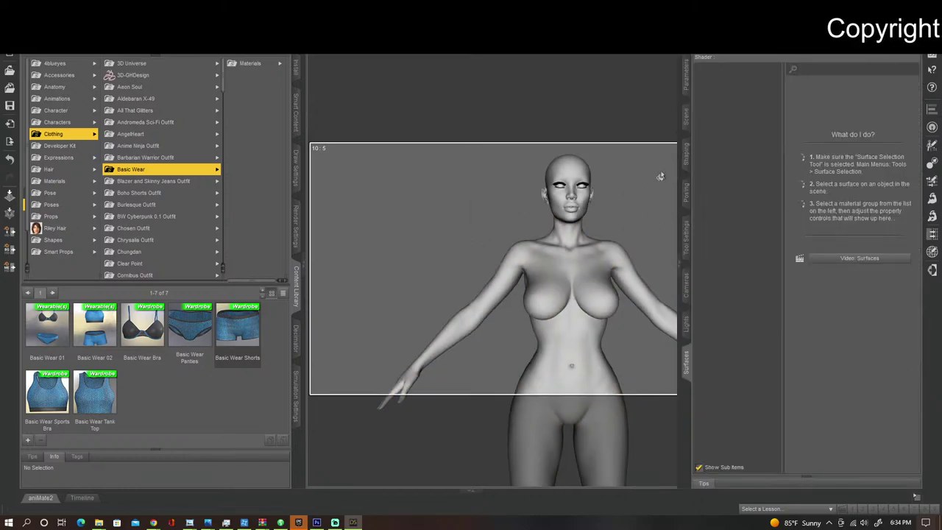
{"action": "left_click", "coordinate": [582, 352]}
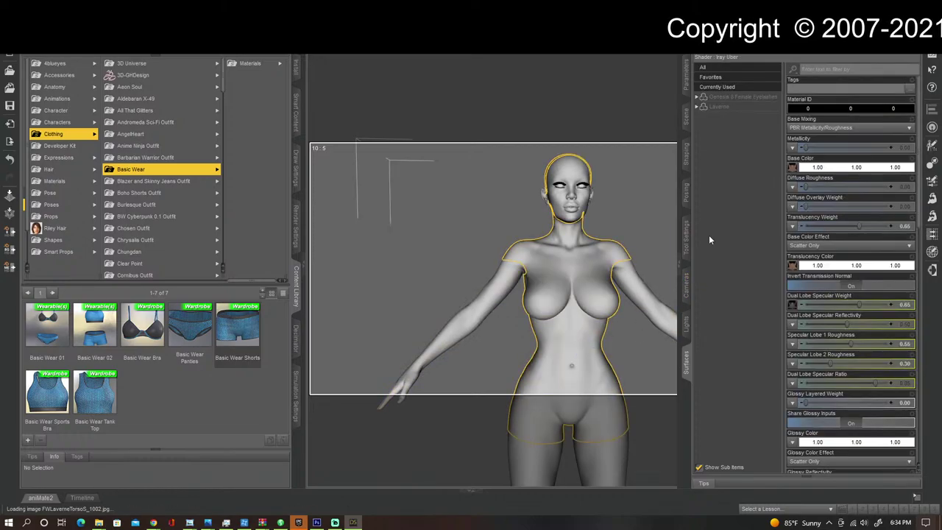
{"action": "left_click", "coordinate": [793, 168]}
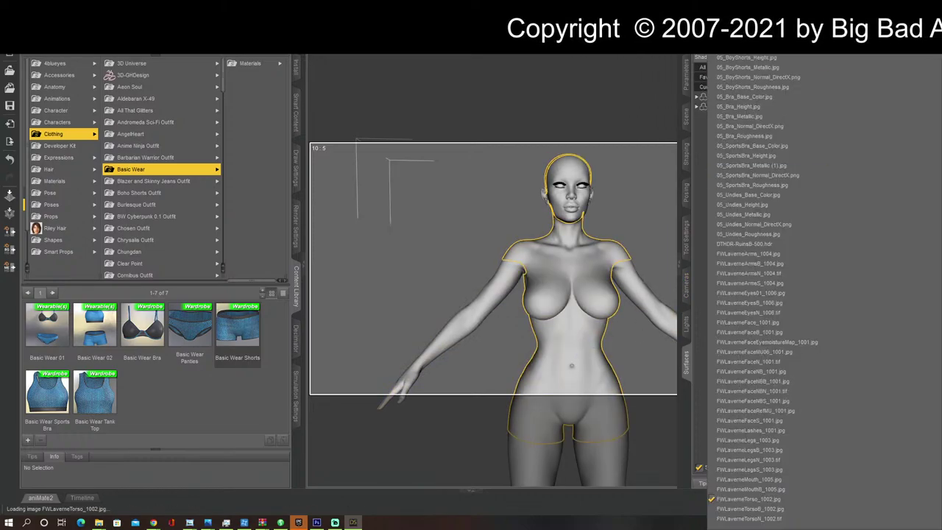
{"action": "left_click", "coordinate": [733, 9]}
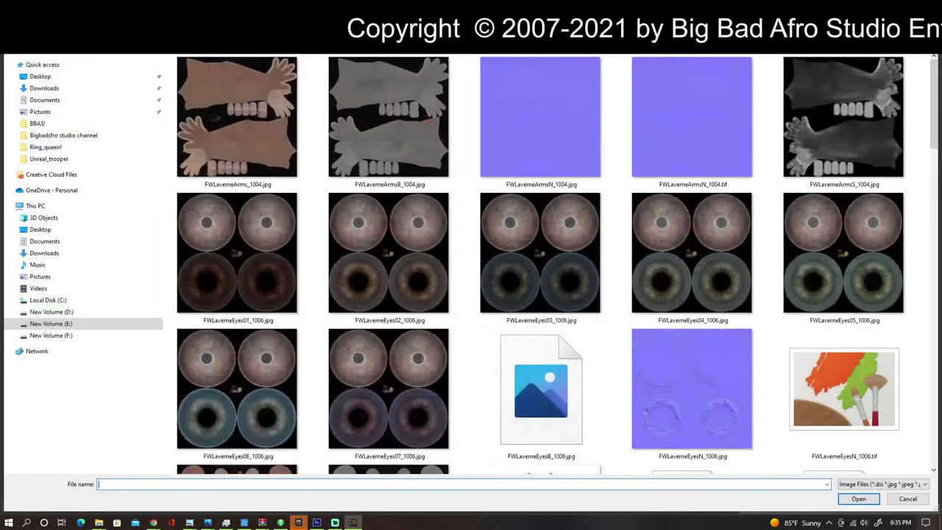
{"action": "right_click", "coordinate": [172, 25]}
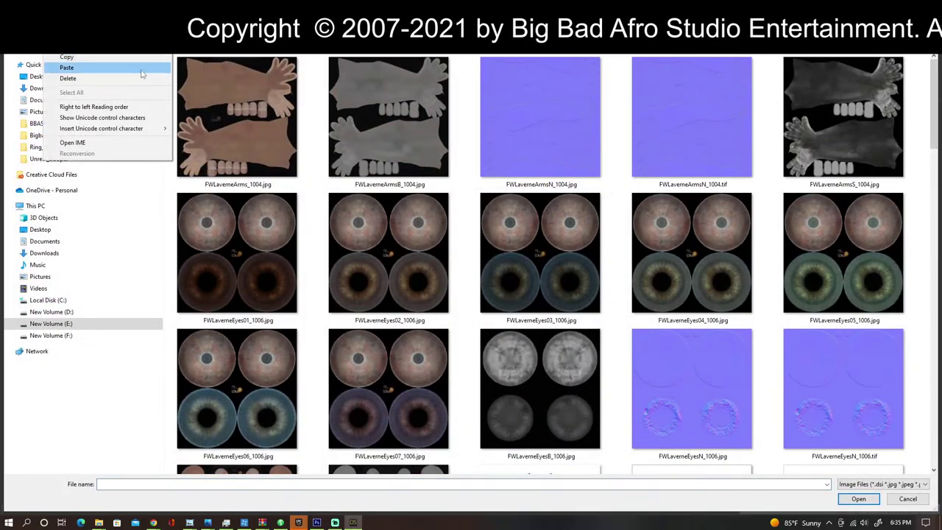
{"action": "left_click", "coordinate": [114, 59]}
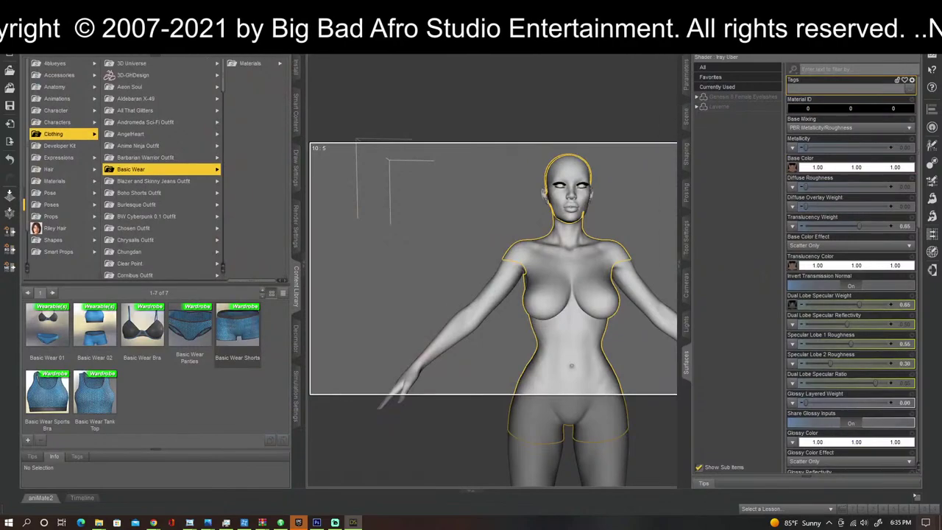
Step: Switch to Character Creator v4.02 by launching it from the desktop
{"action": "key", "text": "super+d"}
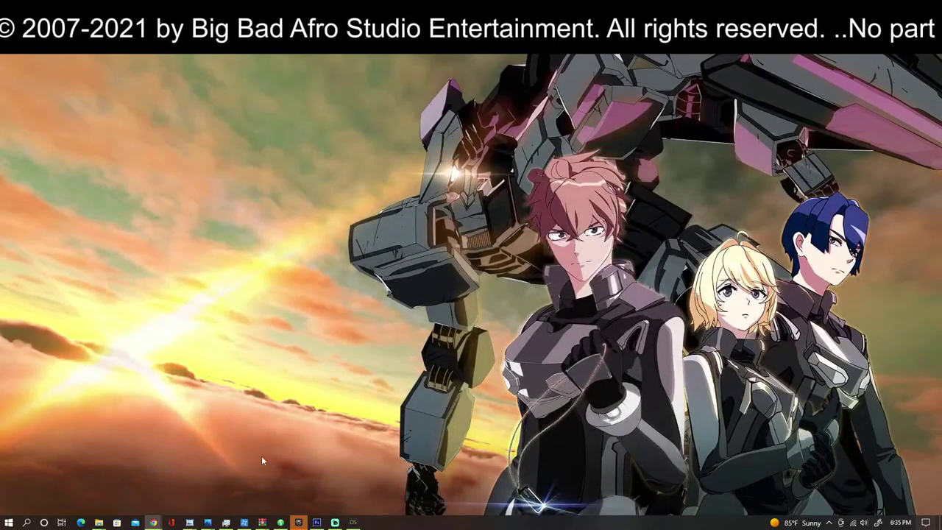
{"action": "left_click", "coordinate": [9, 522]}
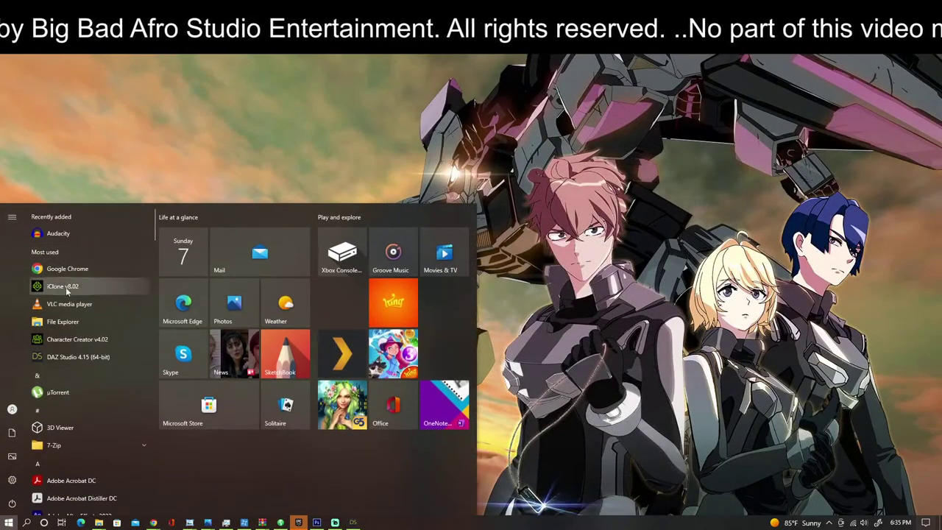
{"action": "left_click", "coordinate": [77, 344]}
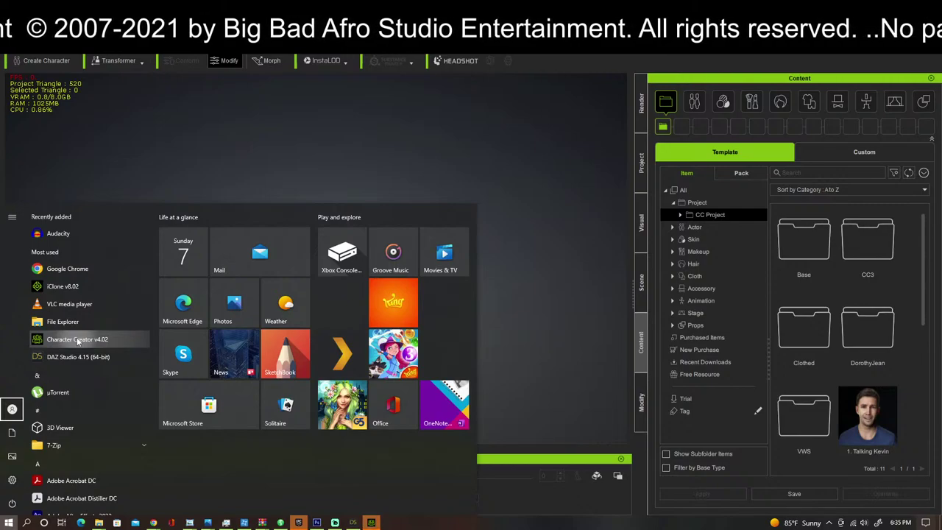
Step: Import the Stella_ver_4.fbx character file
{"action": "left_click", "coordinate": [113, 64]}
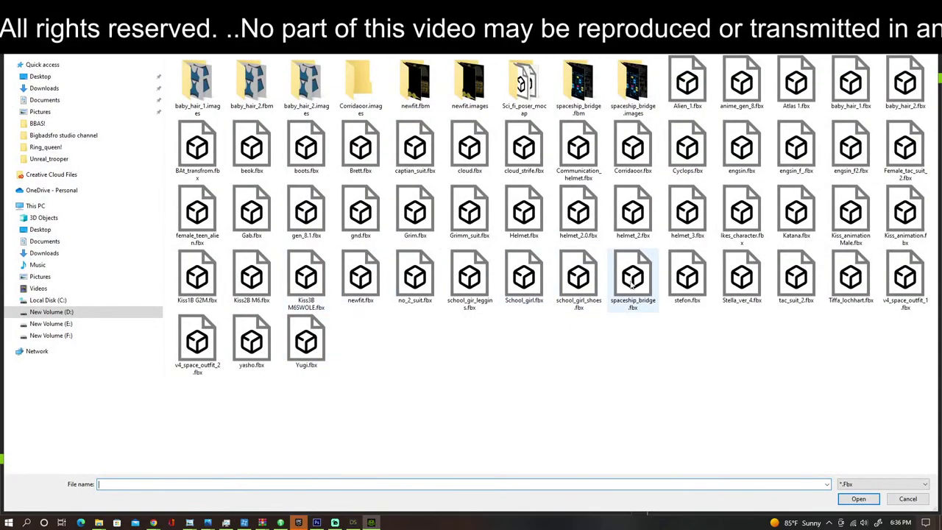
{"action": "double_click", "coordinate": [740, 280]}
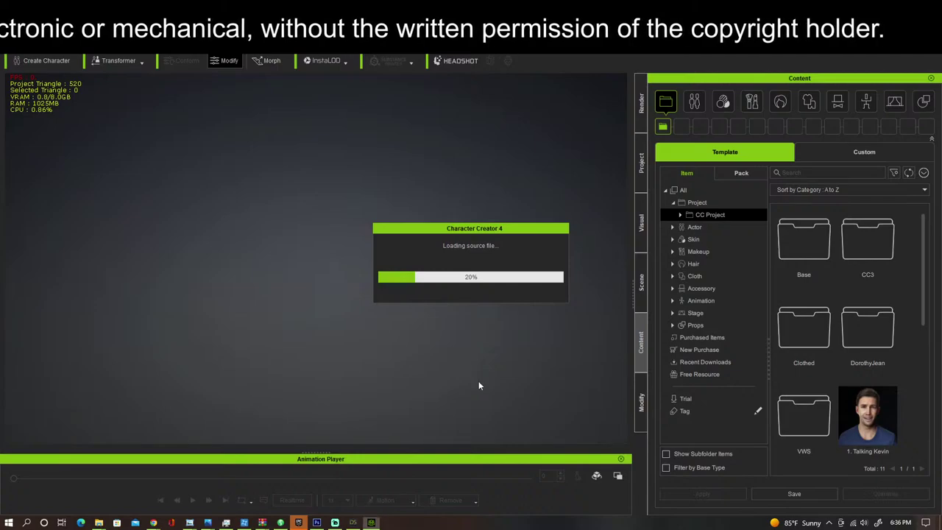
{"action": "left_click", "coordinate": [479, 291]}
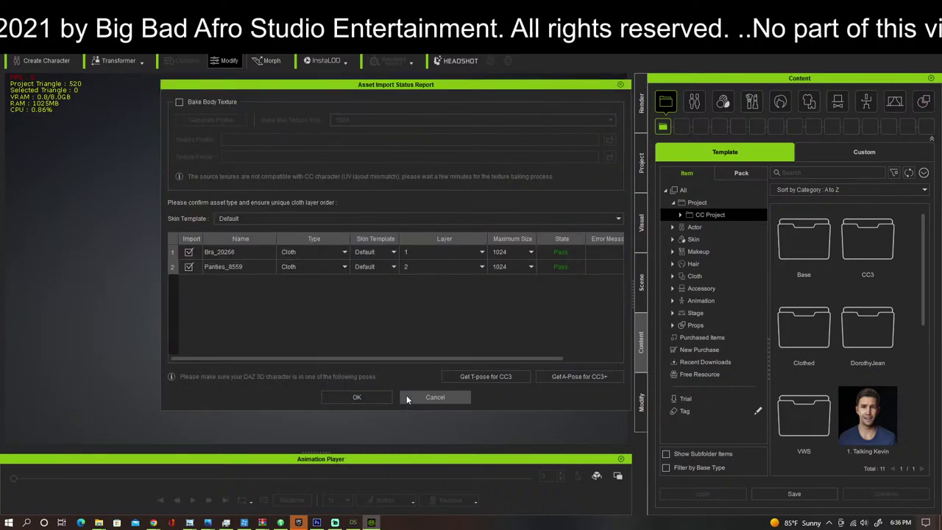
Step: Enable Bake Body Texture for the import and generate a texture profile saved as Stella_fox.ini
{"action": "left_click", "coordinate": [184, 103]}
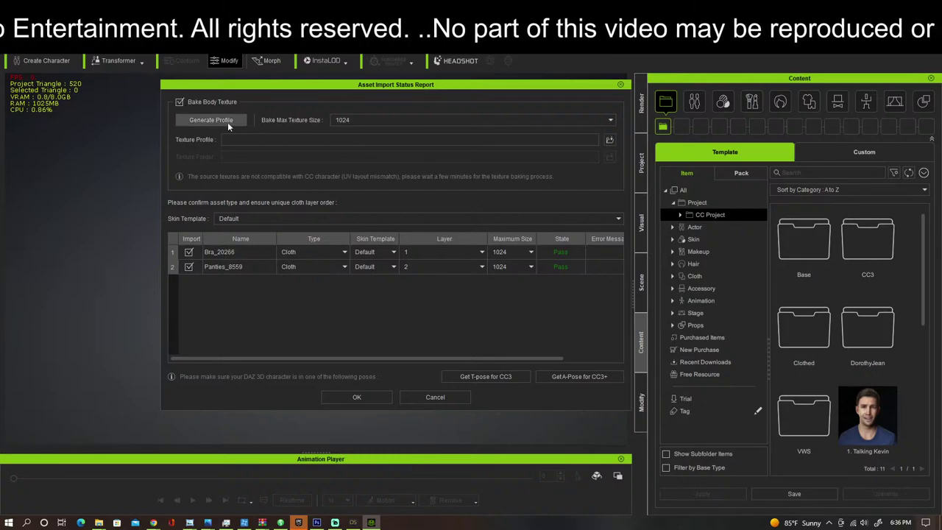
{"action": "left_click", "coordinate": [211, 120]}
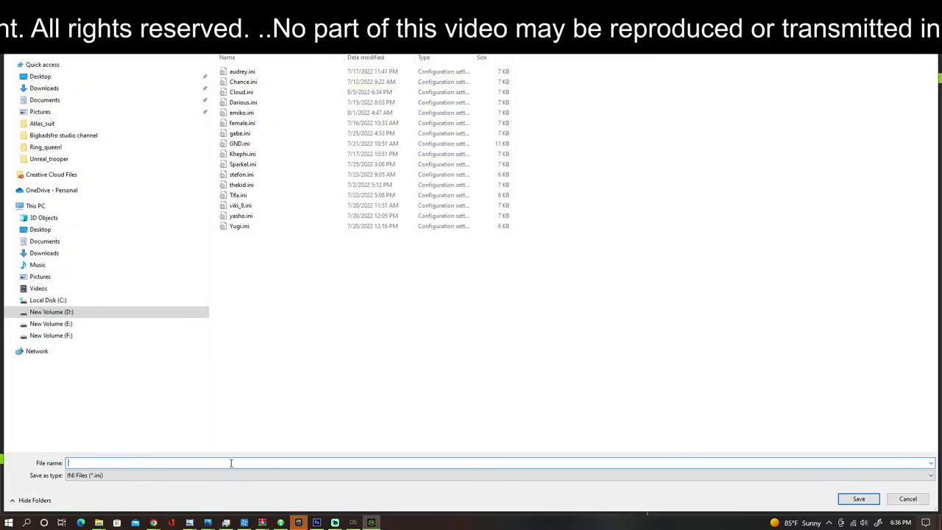
{"action": "type", "text": "Ste"}
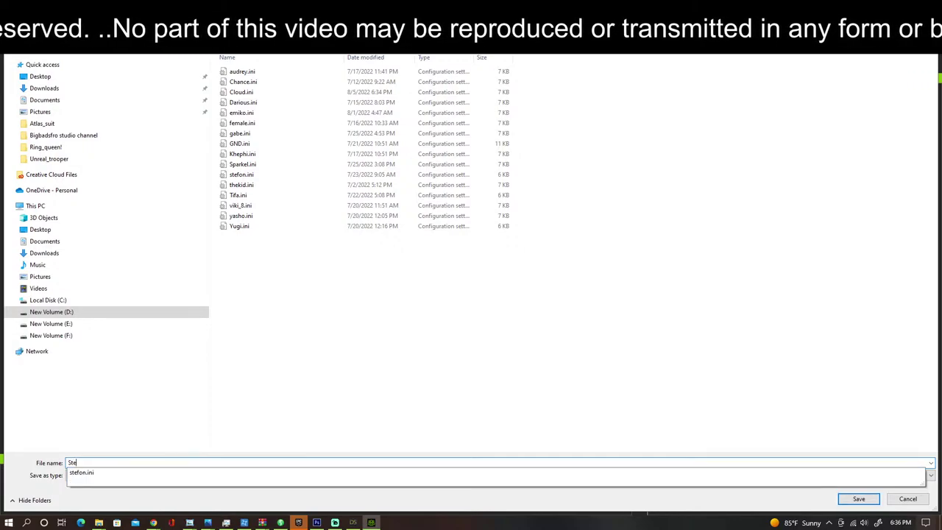
{"action": "type", "text": "lla_fox"}
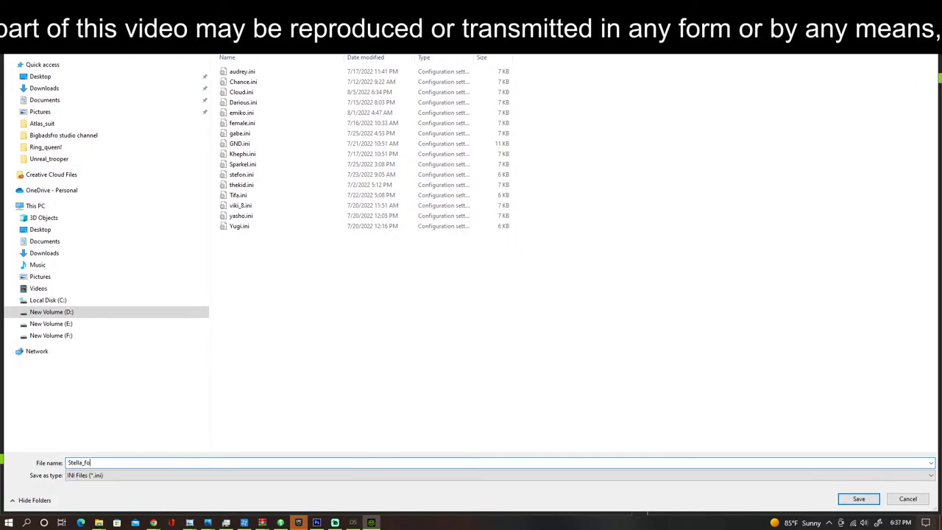
{"action": "left_click", "coordinate": [854, 501]}
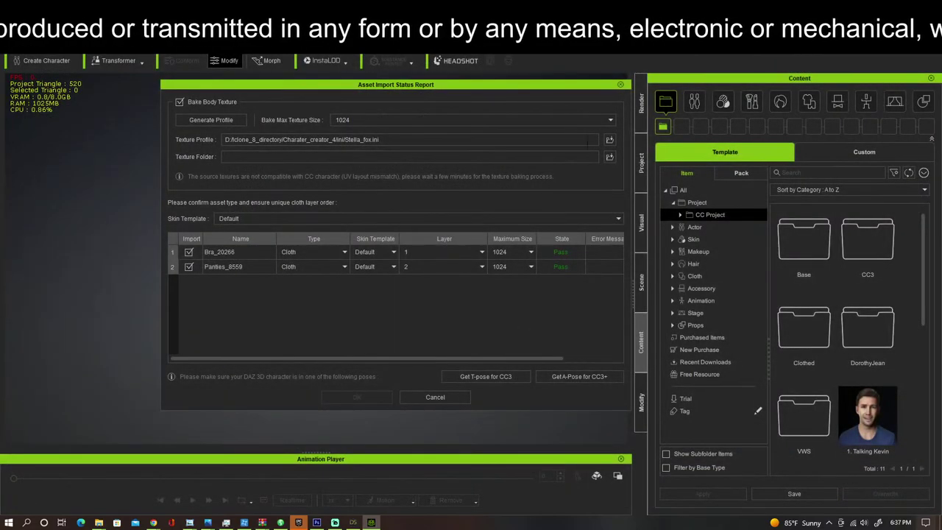
Step: Set the import's texture folder to E:/Content_2/Runtime/Textures/FWArt/Laverne using the copied path
{"action": "left_click", "coordinate": [609, 158]}
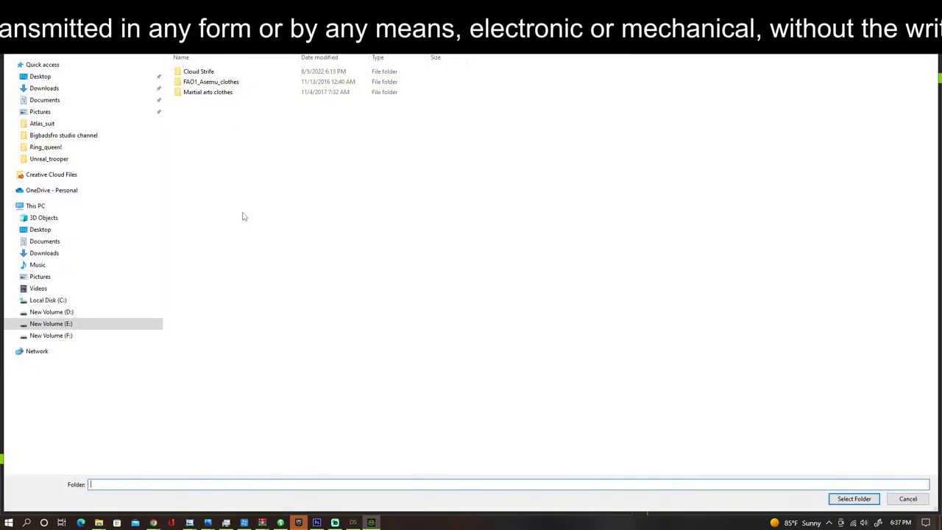
{"action": "right_click", "coordinate": [78, 29]}
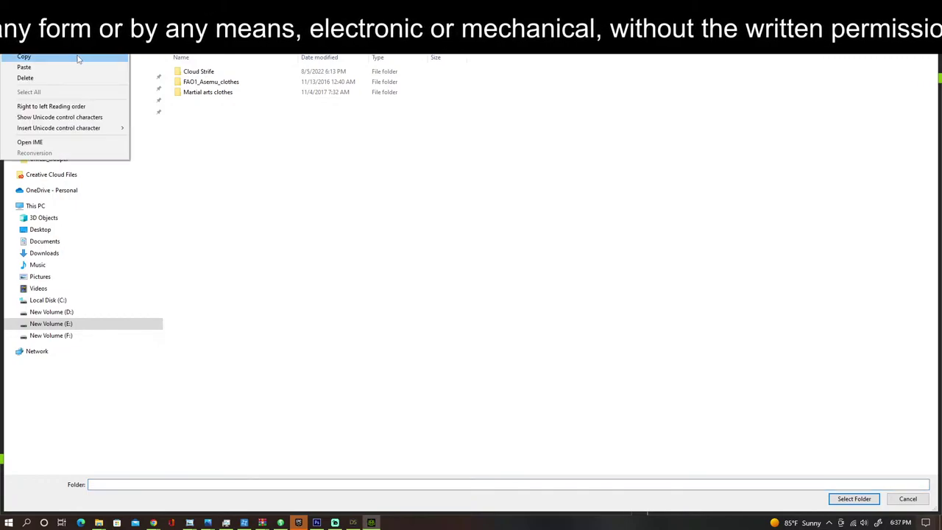
{"action": "left_click", "coordinate": [63, 66]}
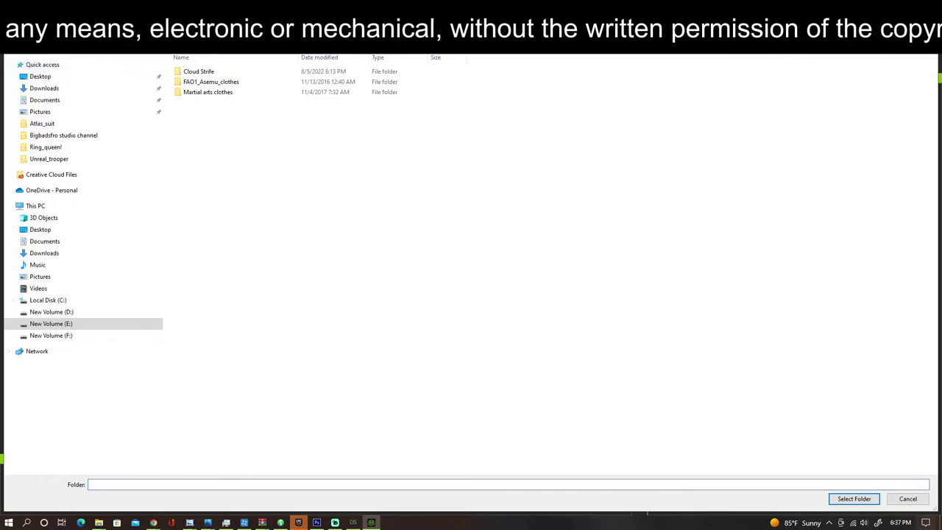
{"action": "left_click", "coordinate": [807, 31]}
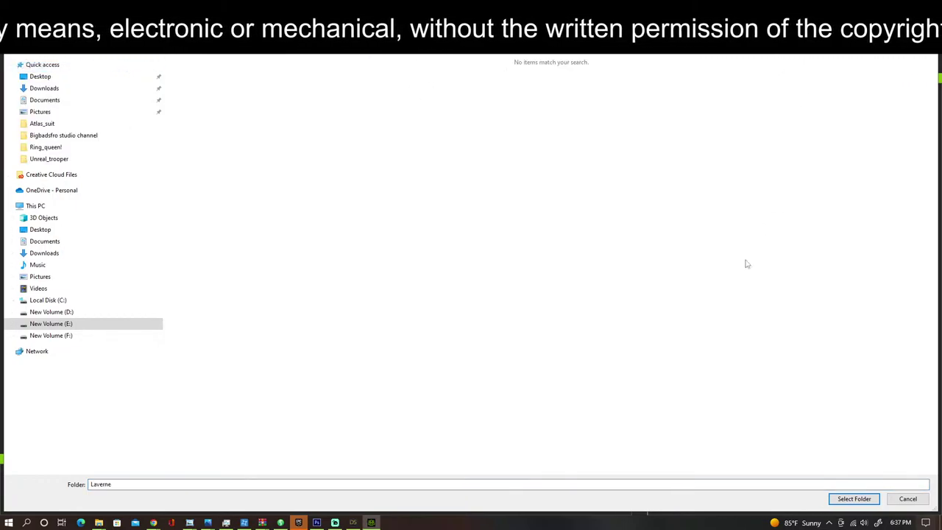
{"action": "left_click", "coordinate": [854, 498]}
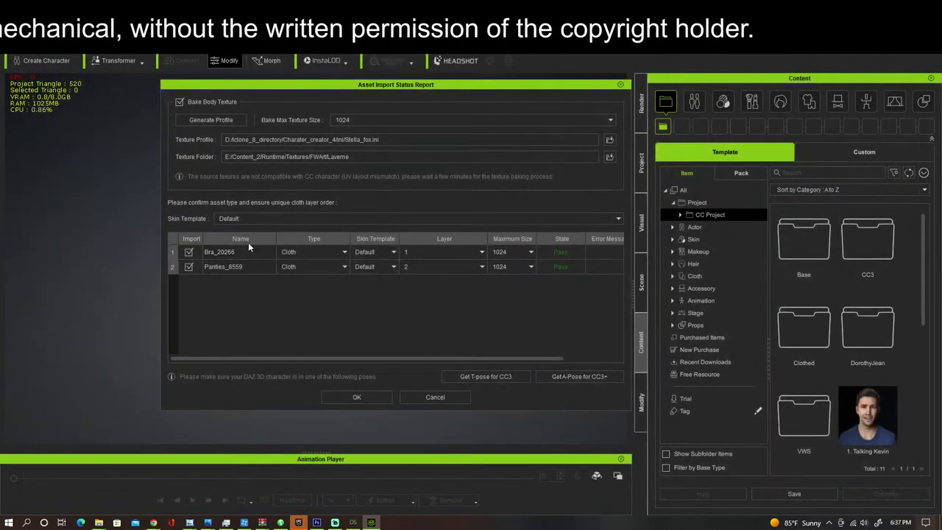
Step: Set the skin template for the imported clothing to Use Original
{"action": "left_click", "coordinate": [247, 217]}
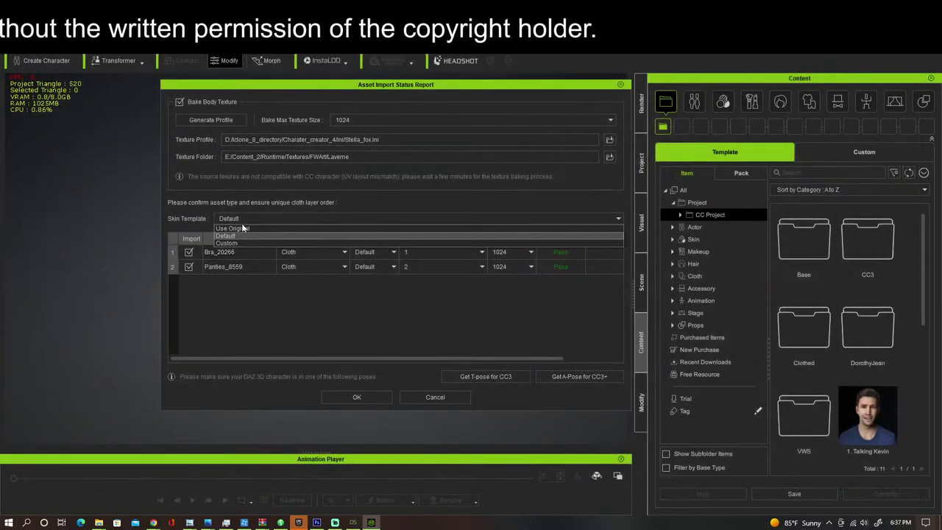
{"action": "left_click", "coordinate": [240, 228]}
{"action": "left_click", "coordinate": [245, 219]}
{"action": "left_click", "coordinate": [243, 226]}
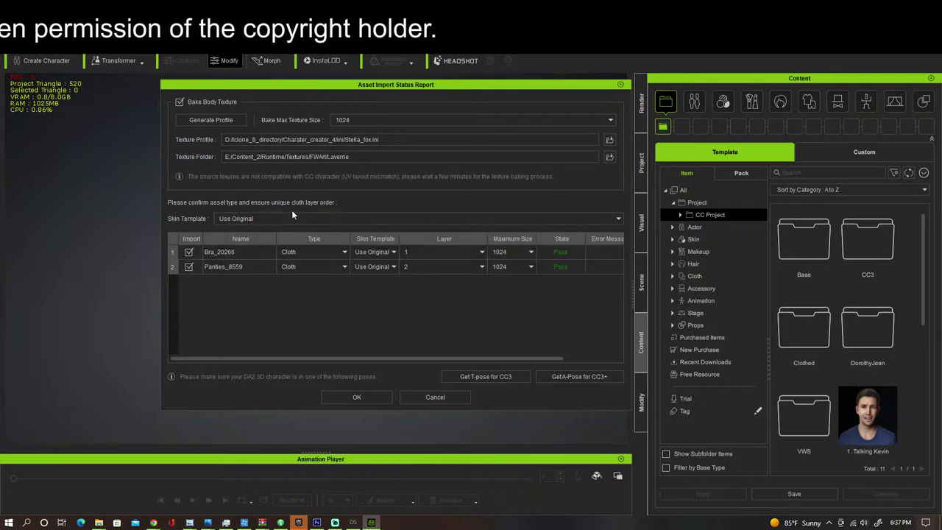
Step: Set the maximum bake texture size to 4096 and start the character import
{"action": "left_click", "coordinate": [395, 124]}
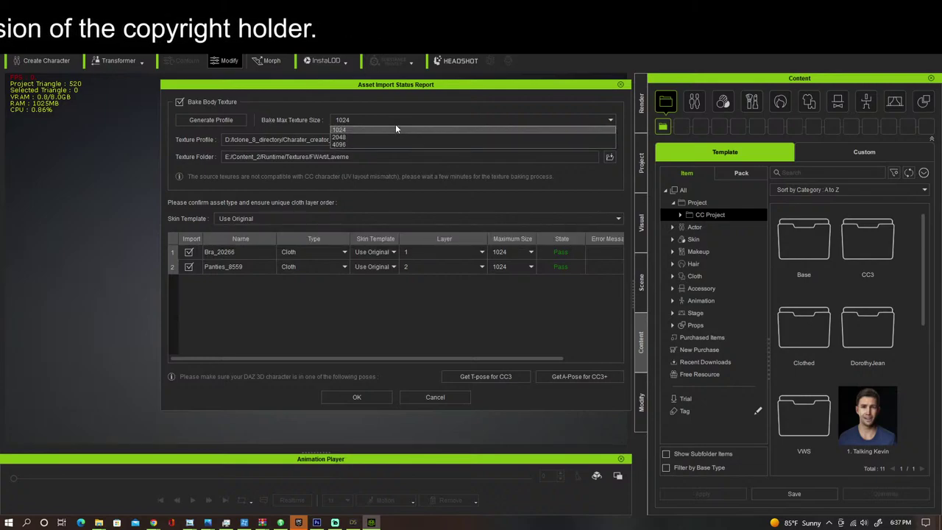
{"action": "left_click", "coordinate": [357, 145]}
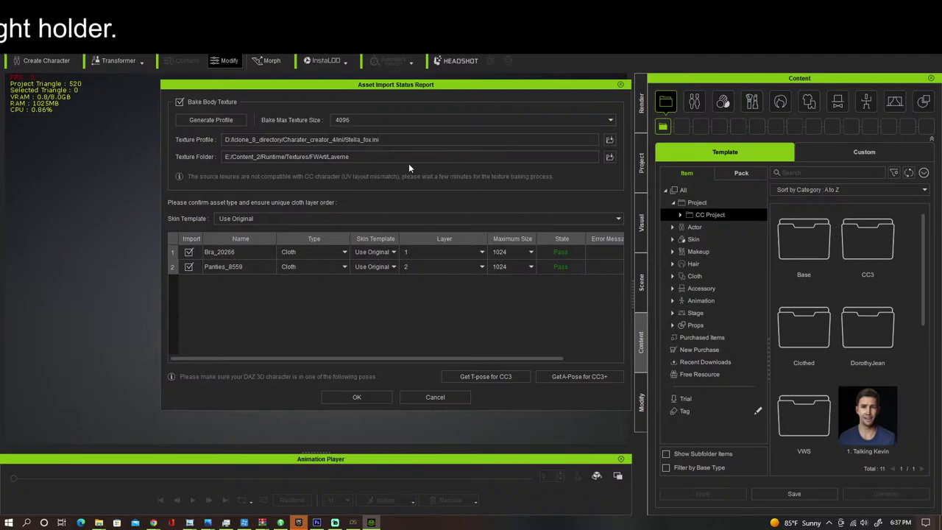
{"action": "left_click", "coordinate": [366, 398]}
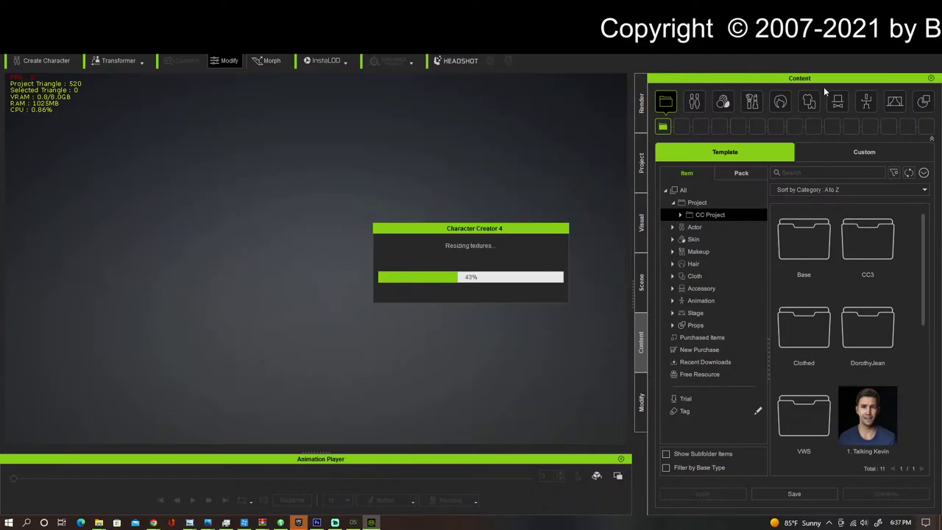
Step: Switch to Daz Studio and collapse the Surfaces pane to give the figure's viewport more room
{"action": "left_click", "coordinate": [355, 523]}
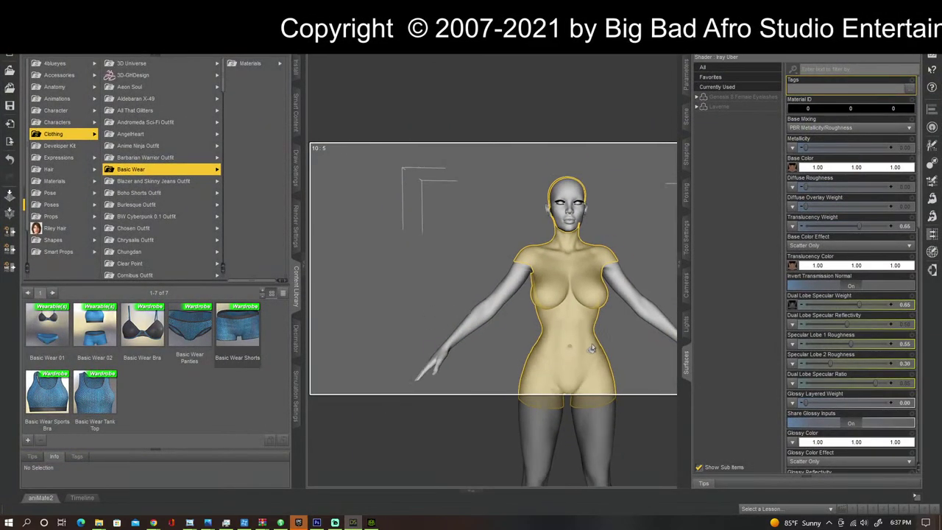
{"action": "left_click", "coordinate": [683, 274]}
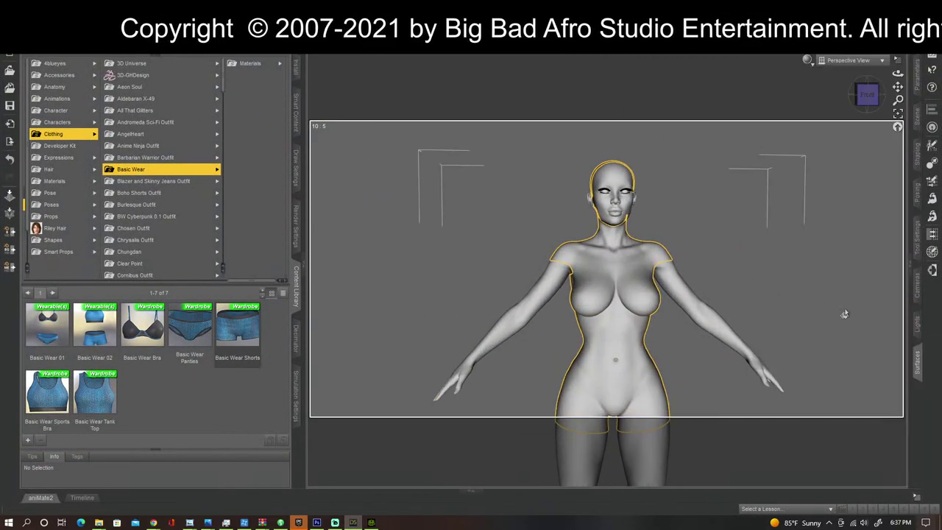
{"action": "scroll", "coordinate": [786, 271], "scroll_direction": "up", "scroll_amount": 1}
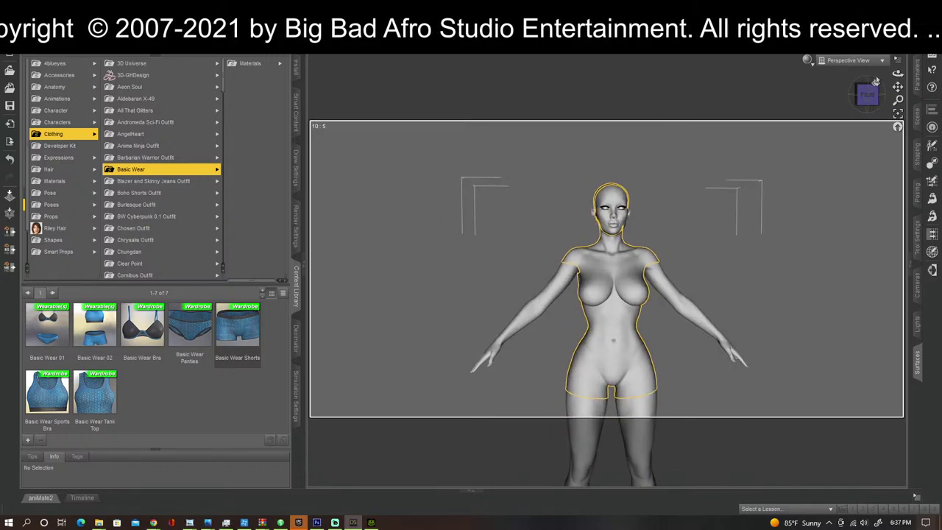
{"action": "left_click_drag", "start_coordinate": [897, 87], "coordinate": [901, 50]}
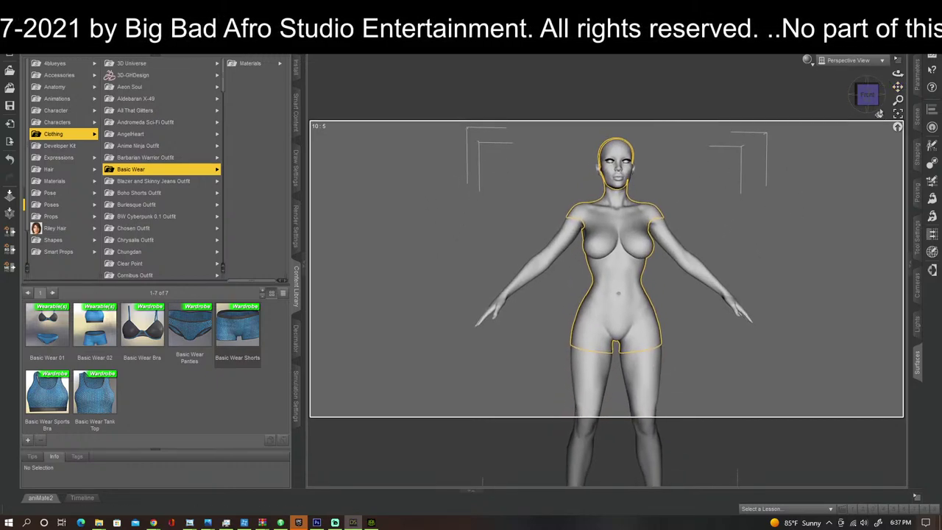
{"action": "left_click", "coordinate": [867, 93]}
{"action": "left_click_drag", "start_coordinate": [866, 93], "coordinate": [932, 93]}
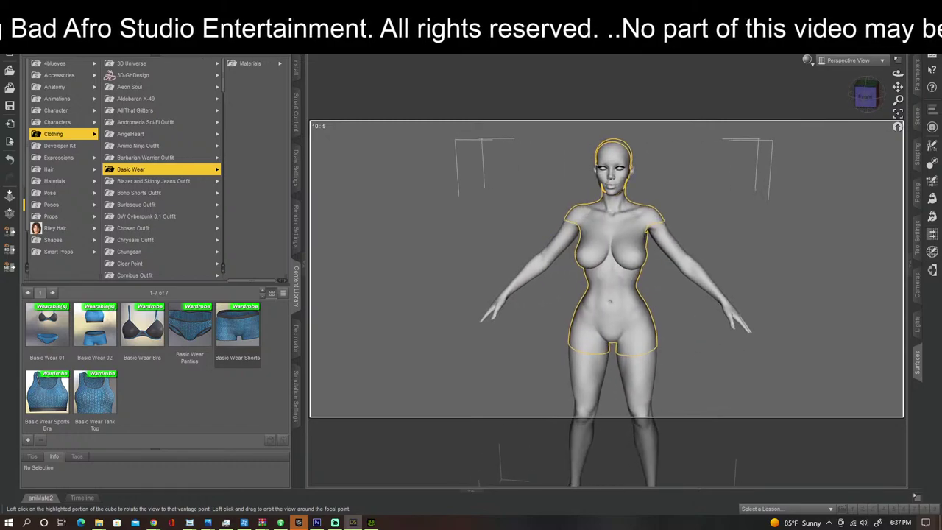
Step: Browse the Genesis 3 Female clothing folders in the content library for an outfit
{"action": "left_click_drag", "start_coordinate": [236, 281], "coordinate": [173, 283]}
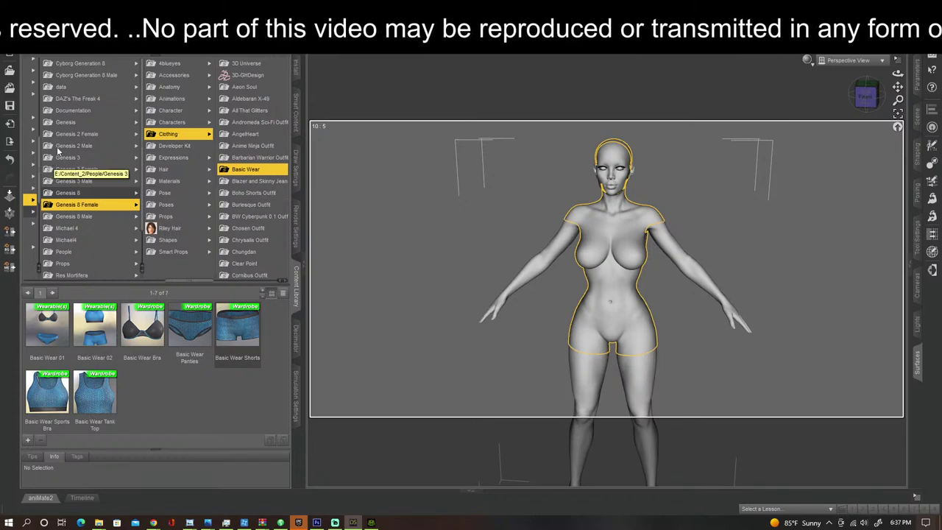
{"action": "left_click", "coordinate": [76, 182]}
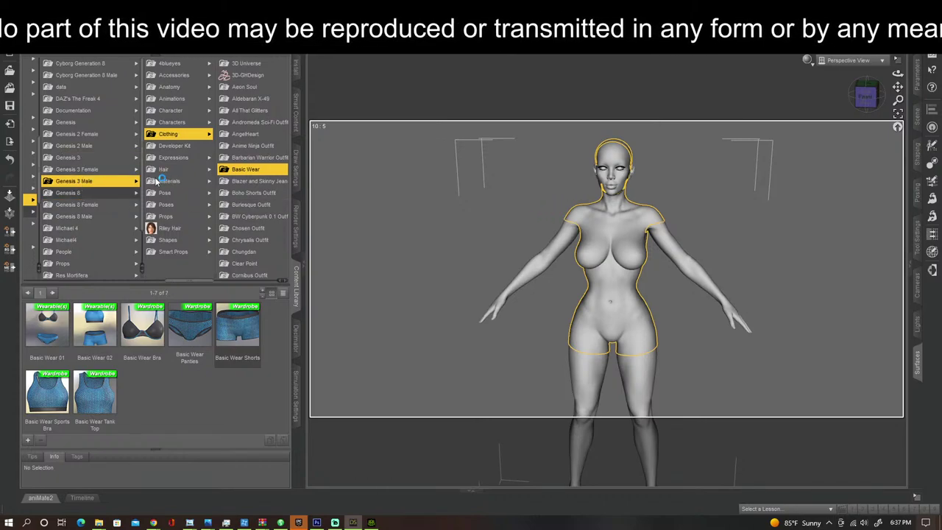
{"action": "left_click", "coordinate": [103, 170]}
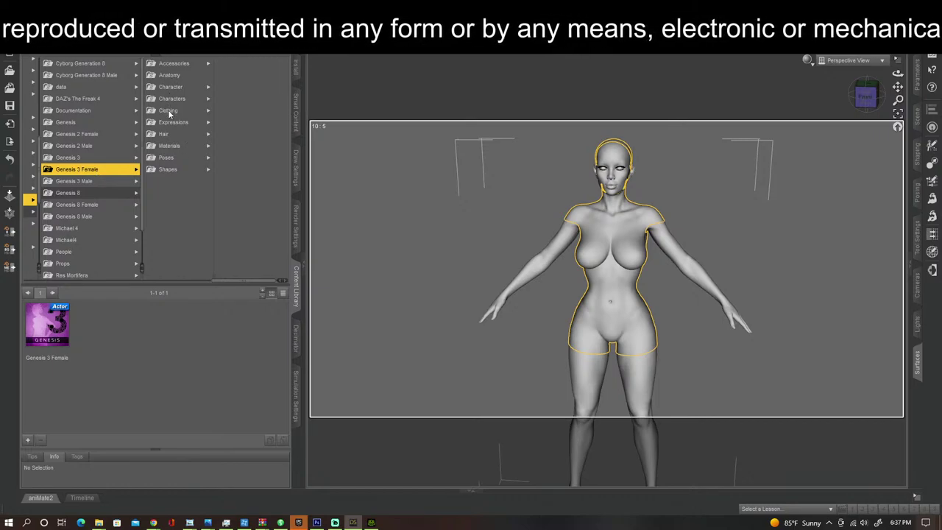
{"action": "left_click", "coordinate": [204, 110]}
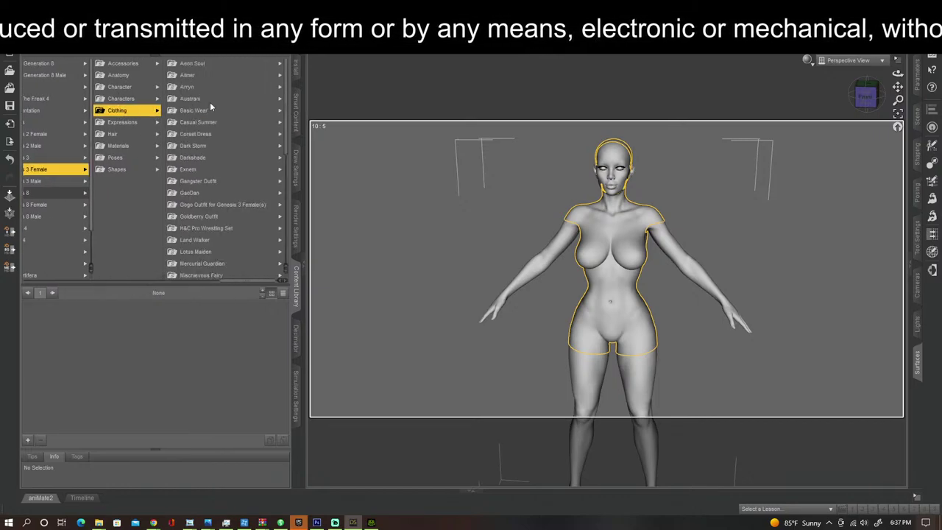
{"action": "left_click", "coordinate": [195, 64]}
{"action": "scroll", "coordinate": [186, 162], "scroll_direction": "down", "scroll_amount": 5}
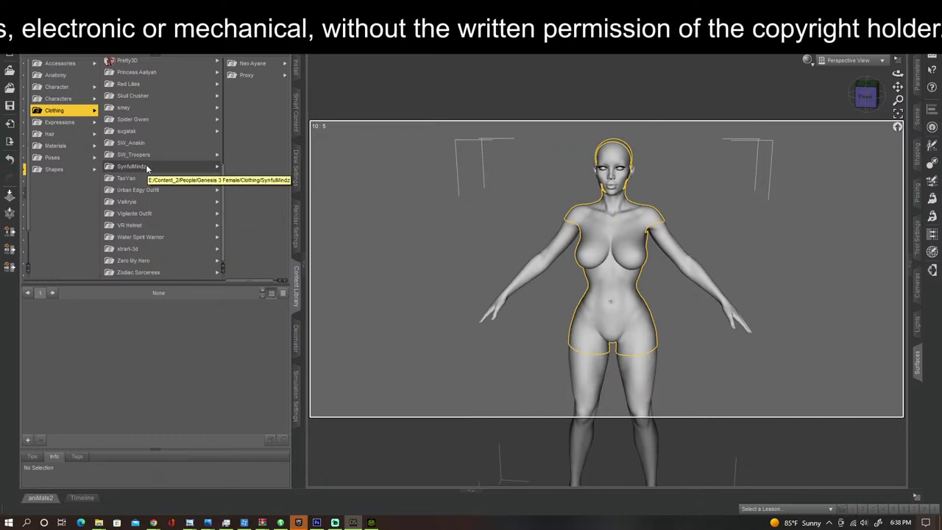
Step: Open the ÆRON outfit folder within the Genesis 2 Female clothing content
{"action": "left_click_drag", "start_coordinate": [252, 282], "coordinate": [124, 286]}
{"action": "left_click", "coordinate": [198, 135]}
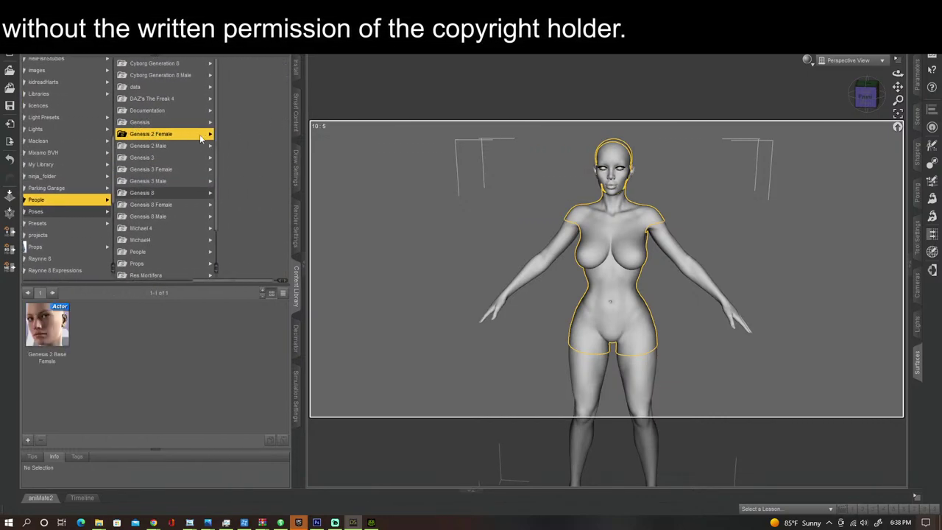
{"action": "left_click", "coordinate": [240, 98]}
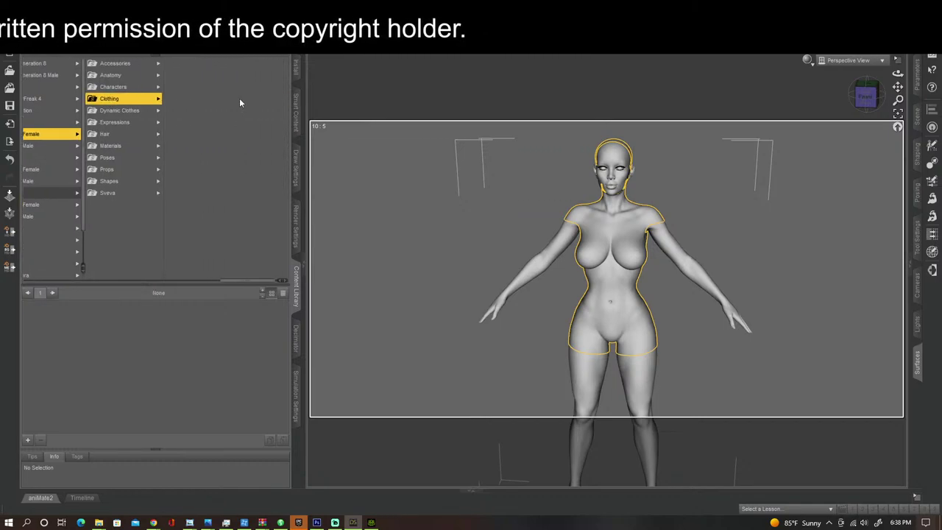
{"action": "scroll", "coordinate": [214, 214], "scroll_direction": "down", "scroll_amount": 15}
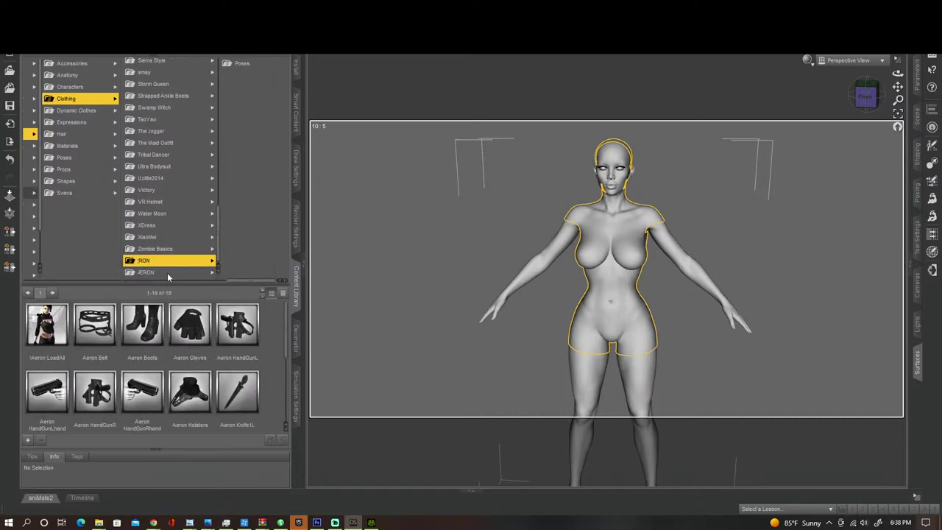
{"action": "left_click", "coordinate": [169, 262]}
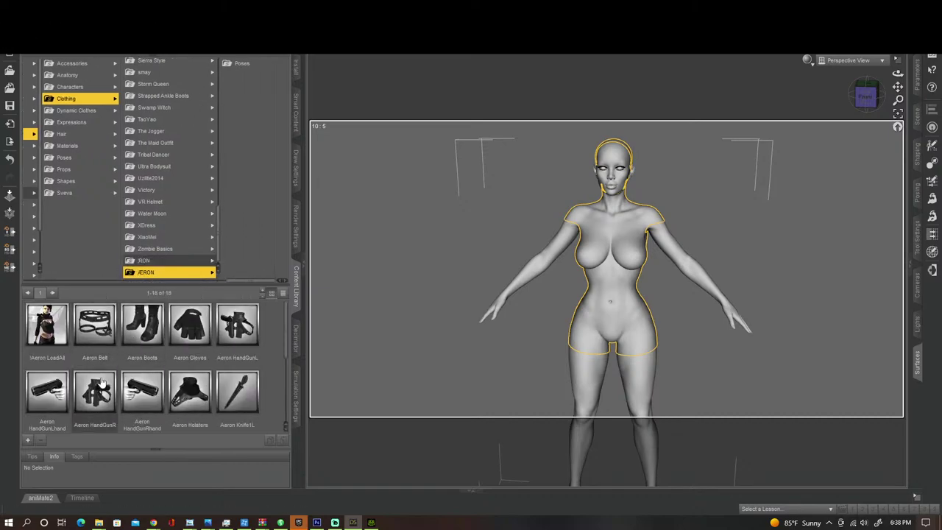
Step: Add the Aeron Top to the figure, auto-fitting it from Genesis 2 Female as a Full-Body item
{"action": "left_click", "coordinate": [36, 330]}
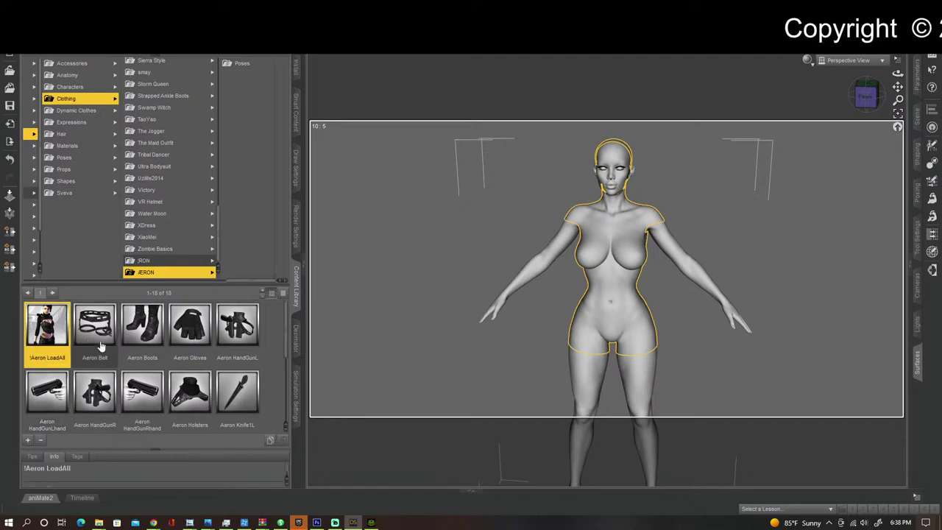
{"action": "scroll", "coordinate": [149, 374], "scroll_direction": "down", "scroll_amount": 5}
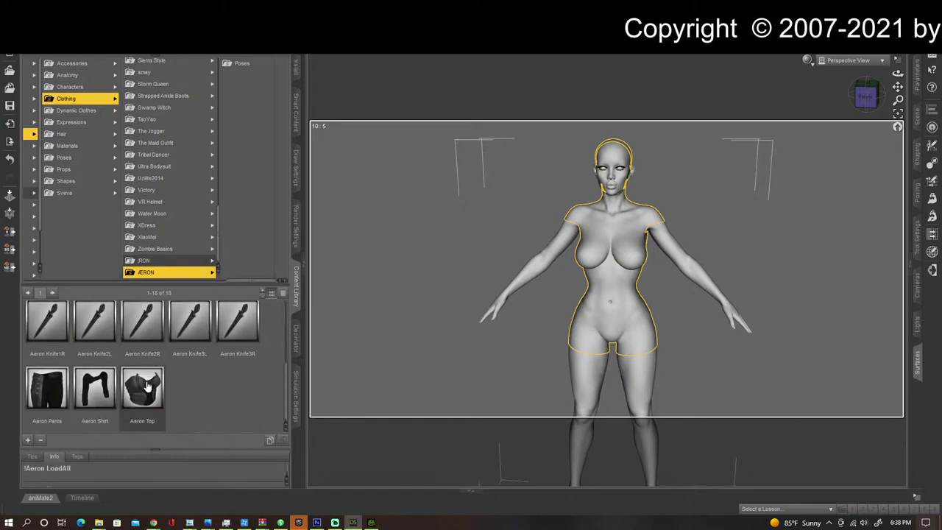
{"action": "left_click_drag", "start_coordinate": [146, 387], "coordinate": [613, 231]}
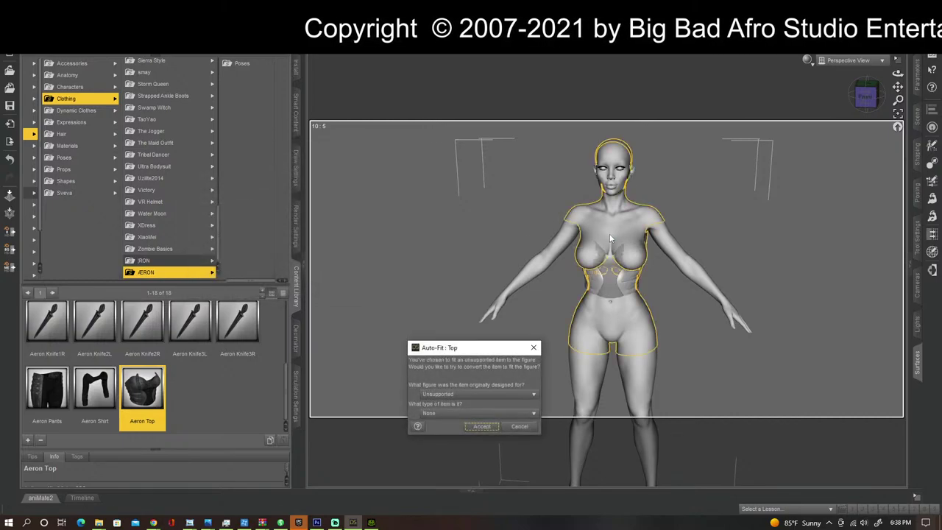
{"action": "left_click", "coordinate": [466, 395]}
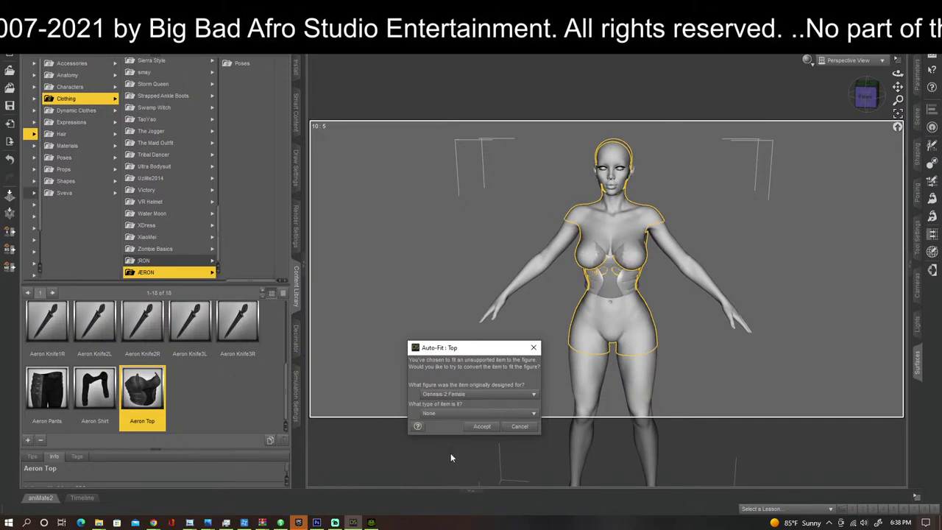
{"action": "left_click", "coordinate": [450, 414]}
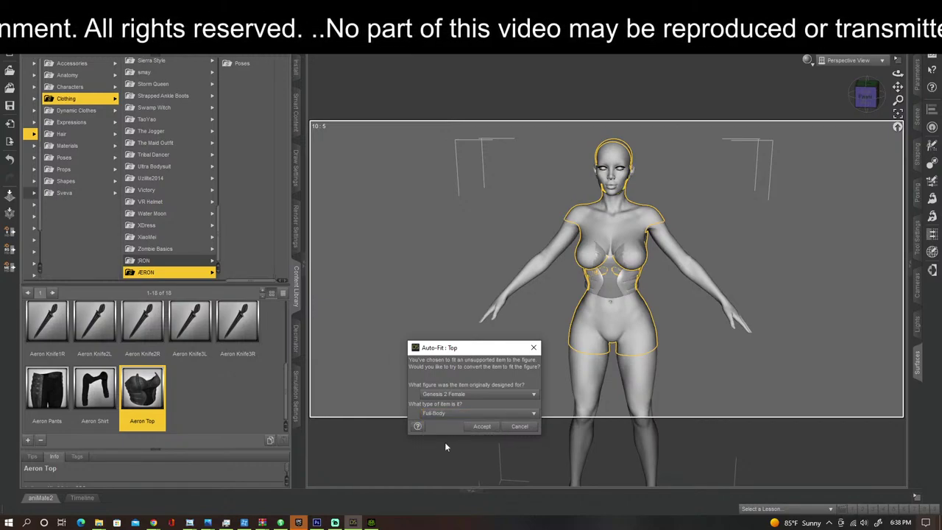
{"action": "left_click", "coordinate": [482, 427]}
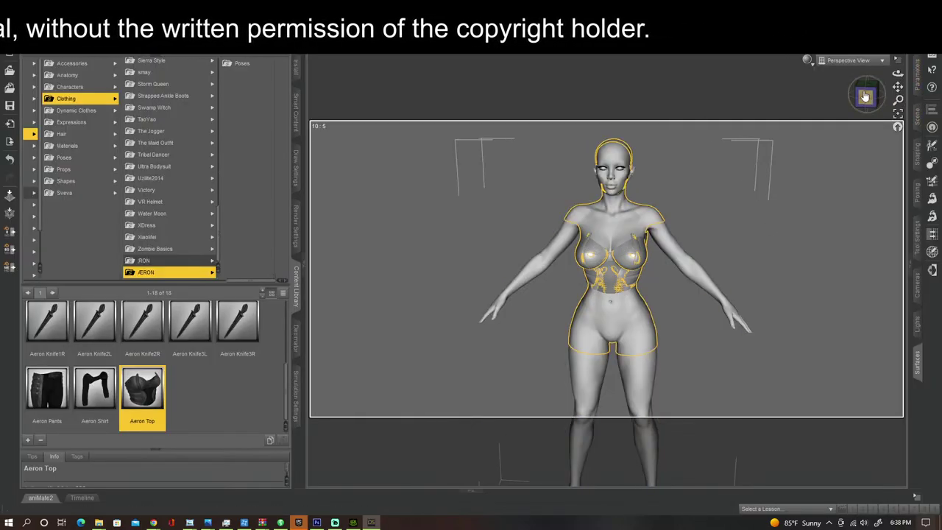
Step: Add the Aeron Pants to the figure, auto-fitting them from Genesis 2 Female as a Full-Body item
{"action": "left_click_drag", "start_coordinate": [867, 87], "coordinate": [686, 199]}
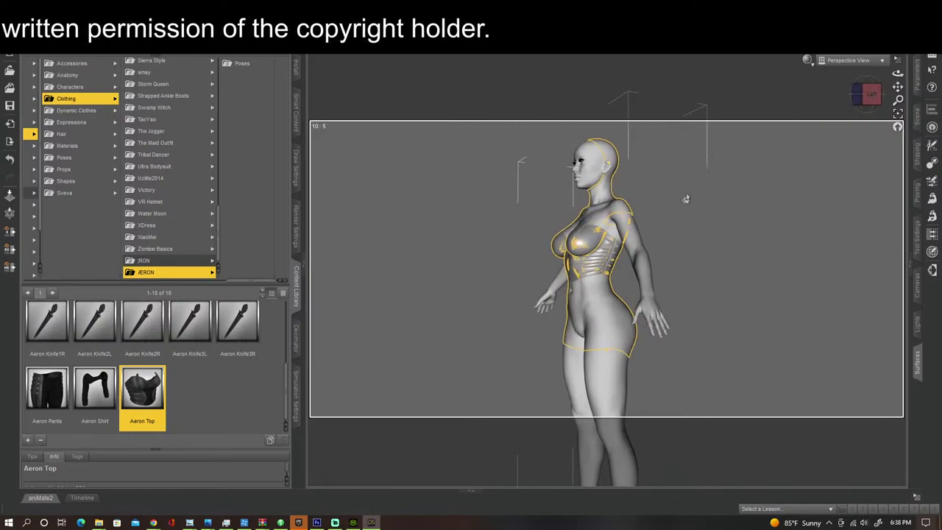
{"action": "left_click_drag", "start_coordinate": [47, 388], "coordinate": [514, 364]}
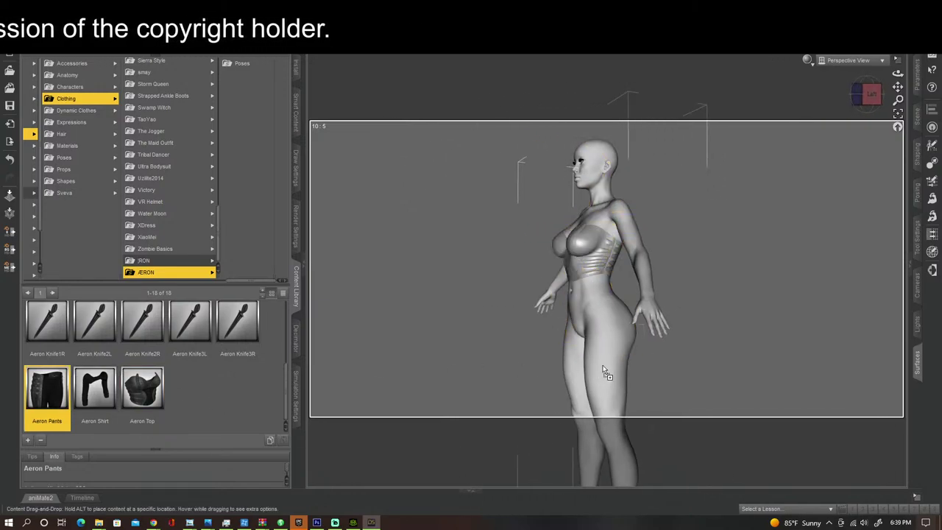
{"action": "left_click_drag", "start_coordinate": [605, 381], "coordinate": [605, 379]}
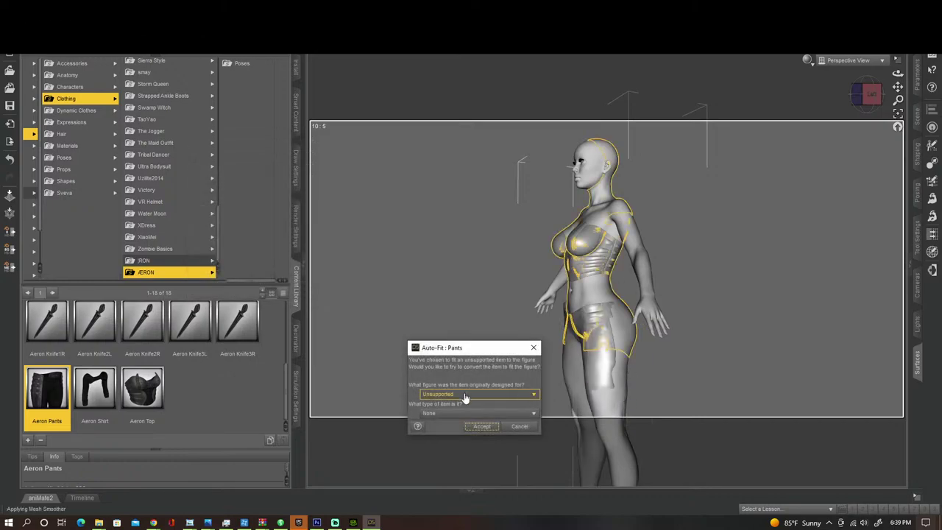
{"action": "left_click", "coordinate": [464, 395]}
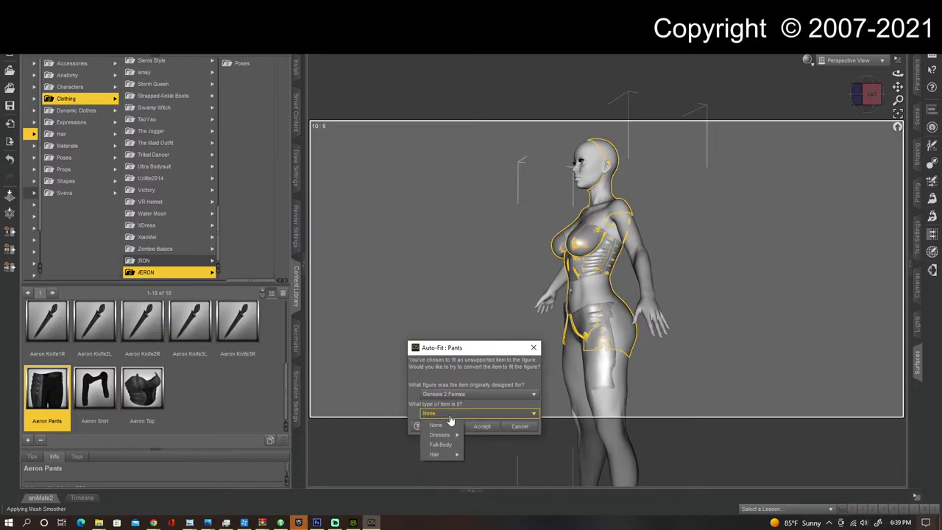
{"action": "left_click", "coordinate": [441, 444]}
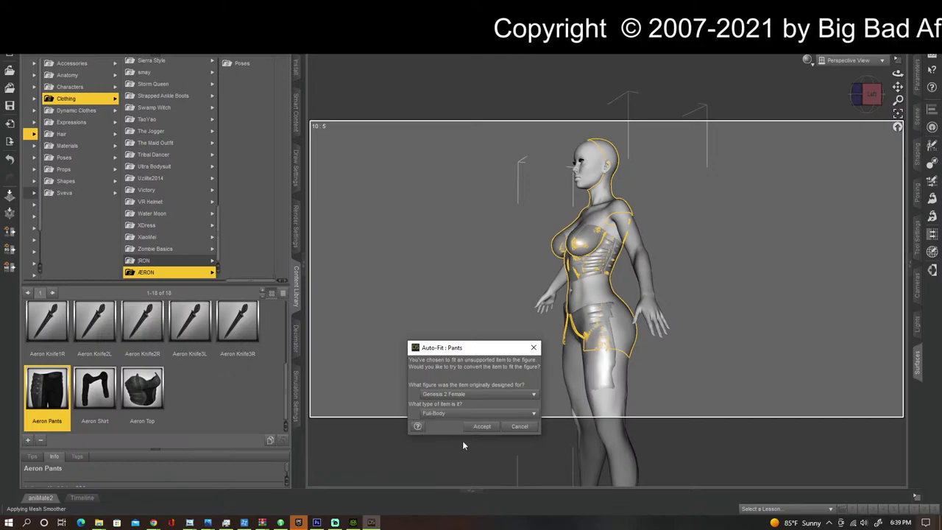
{"action": "left_click", "coordinate": [482, 427]}
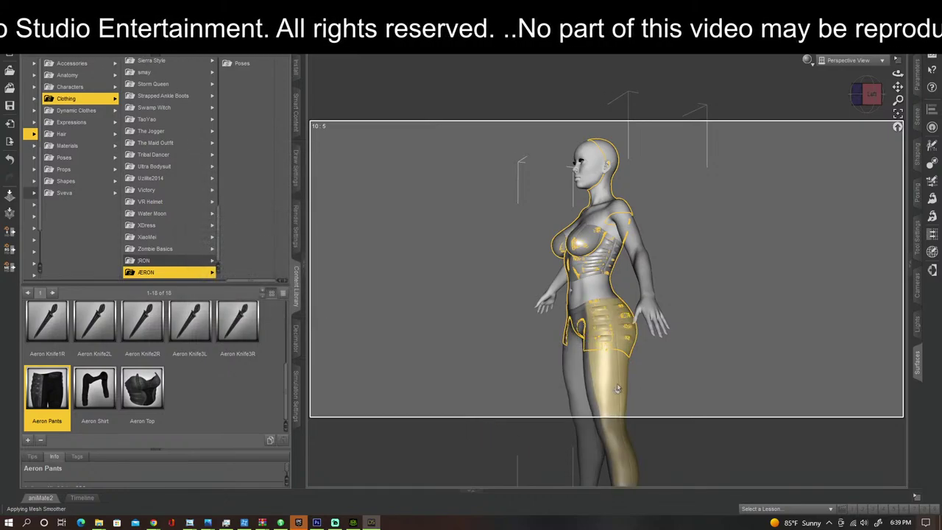
Step: Display the viewport as Texture Shaded and examine the fitted Aeron top and pants from the front, back and side
{"action": "left_click", "coordinate": [869, 94]}
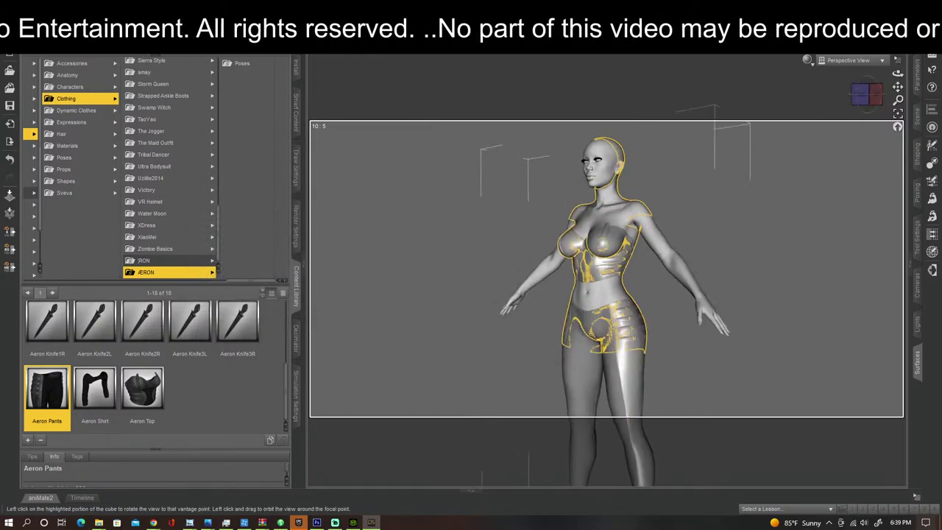
{"action": "left_click", "coordinate": [809, 61]}
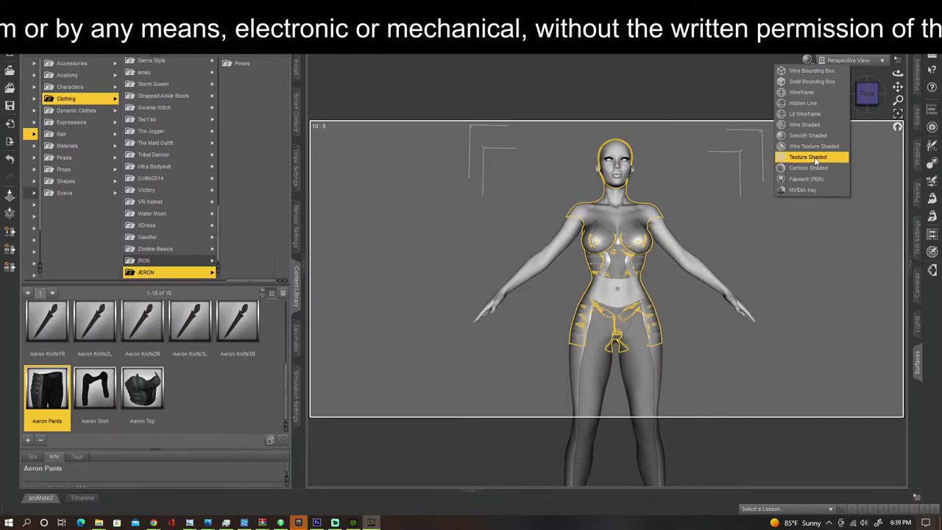
{"action": "left_click", "coordinate": [815, 158]}
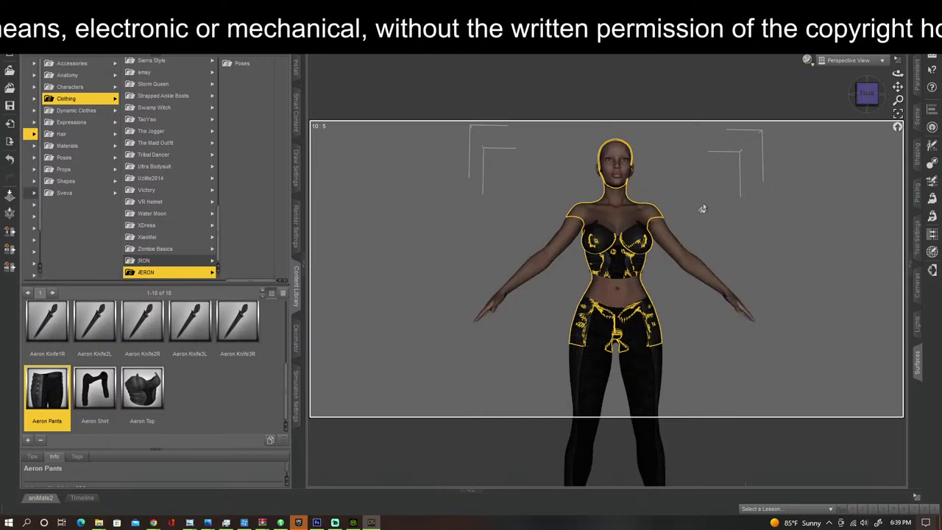
{"action": "left_click", "coordinate": [867, 92]}
{"action": "left_click", "coordinate": [866, 92]}
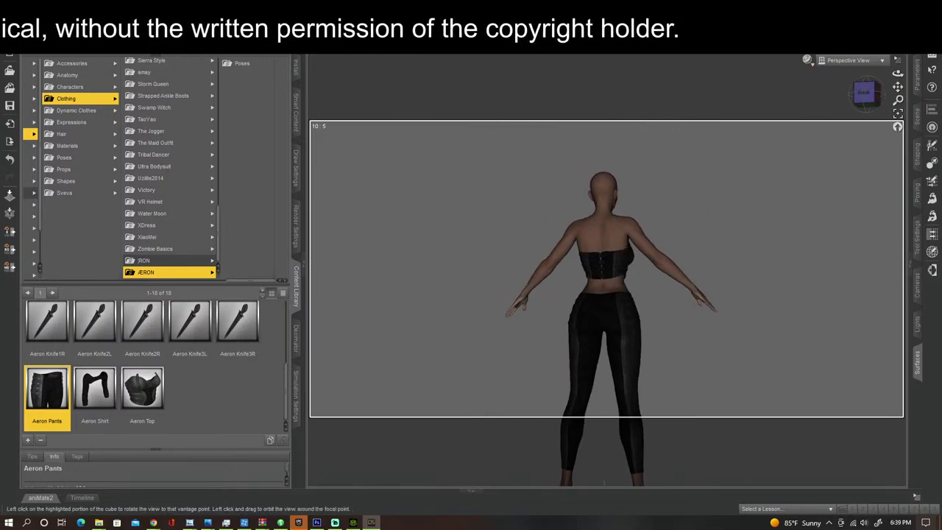
{"action": "scroll", "coordinate": [808, 193], "scroll_direction": "up", "scroll_amount": 5}
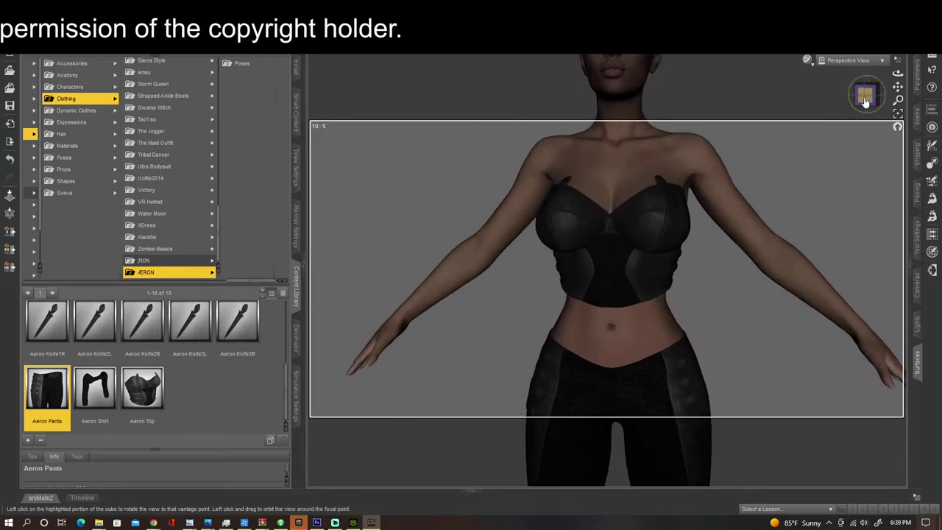
{"action": "left_click", "coordinate": [865, 102]}
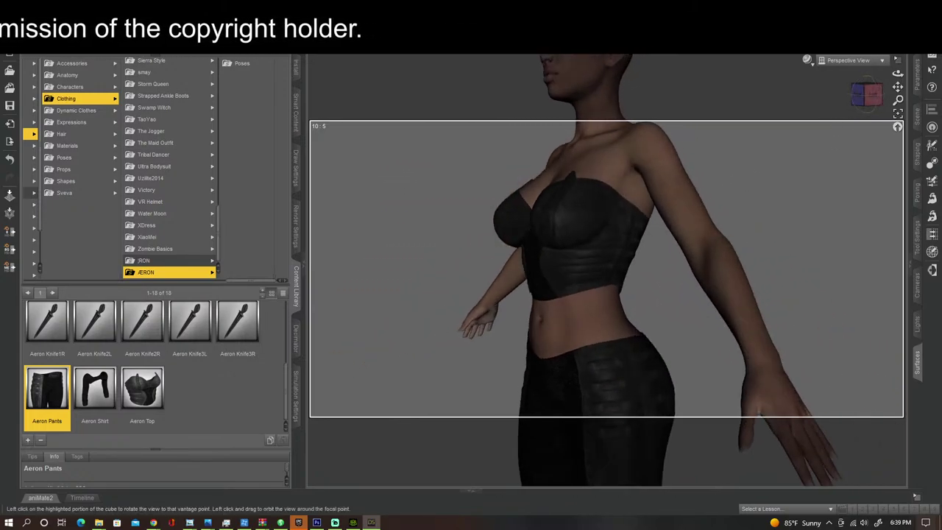
{"action": "mouse_move", "coordinate": [866, 95]}
{"action": "left_mouse_down"}
{"action": "mouse_move", "coordinate": [934, 95]}
{"action": "mouse_move", "coordinate": [845, 95]}
{"action": "mouse_move", "coordinate": [869, 95]}
{"action": "left_mouse_up"}
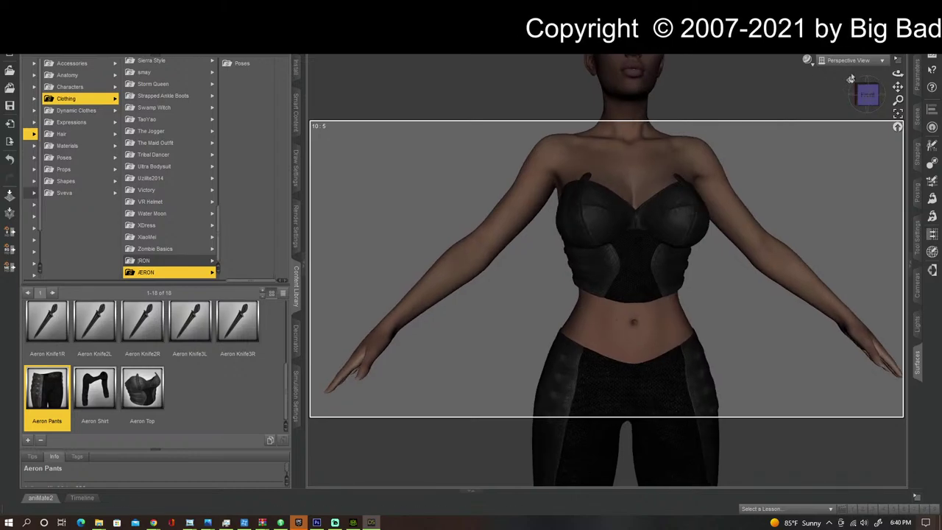
Step: Return the viewport to Smooth Shaded and delete the Aeron top and pants from the figure
{"action": "left_click", "coordinate": [808, 62]}
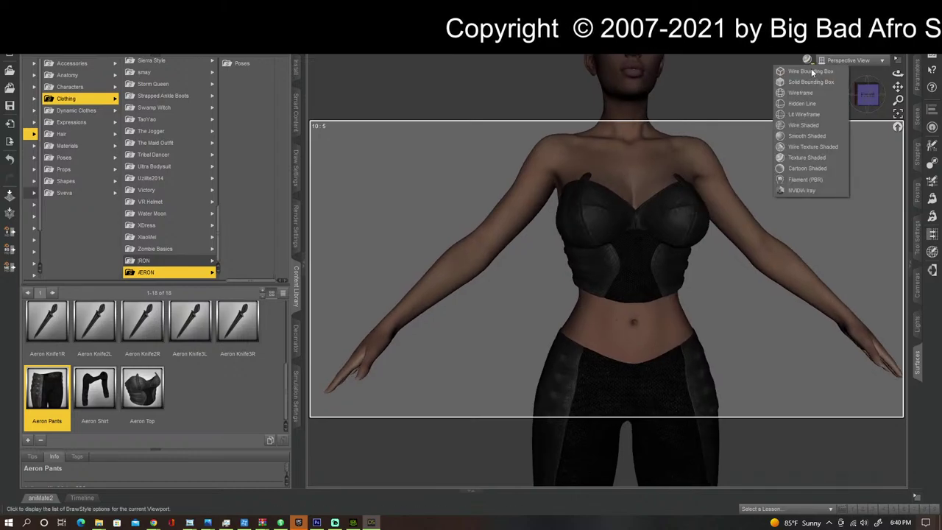
{"action": "left_click", "coordinate": [807, 136]}
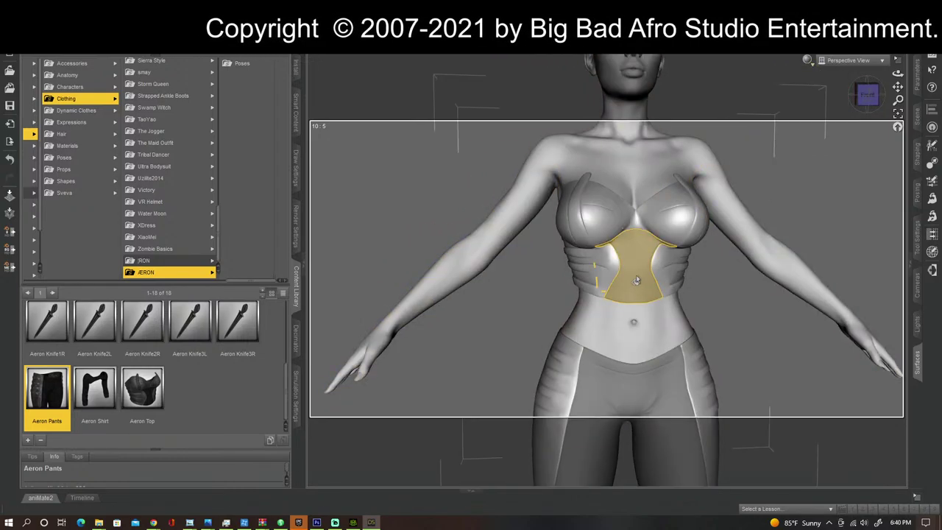
{"action": "key", "text": "Delete"}
{"action": "left_click", "coordinate": [683, 383]}
{"action": "key", "text": "Delete"}
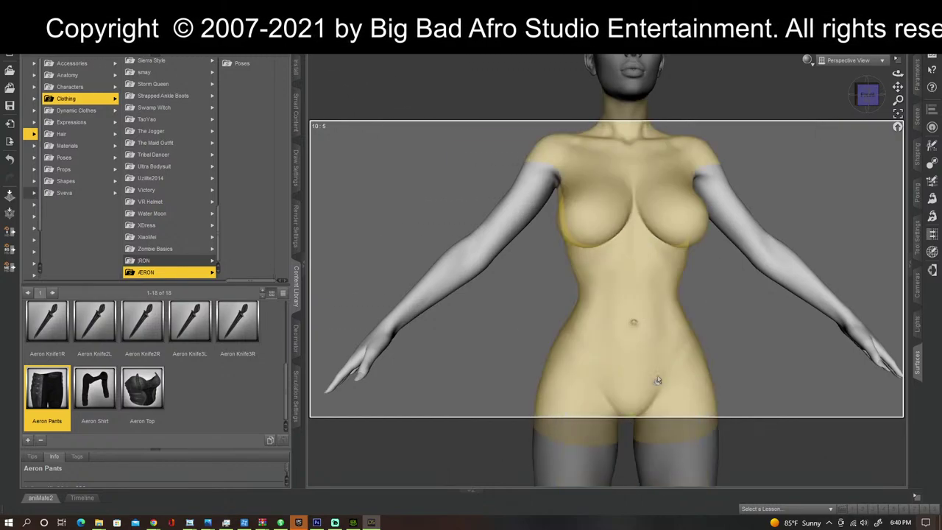
Step: Add the Aeron Holsters to the figure, auto-fitting them from Genesis 2 Female as a Full-Body item
{"action": "scroll", "coordinate": [506, 281], "scroll_direction": "down", "scroll_amount": 4}
{"action": "scroll", "coordinate": [521, 278], "scroll_direction": "up", "scroll_amount": 2}
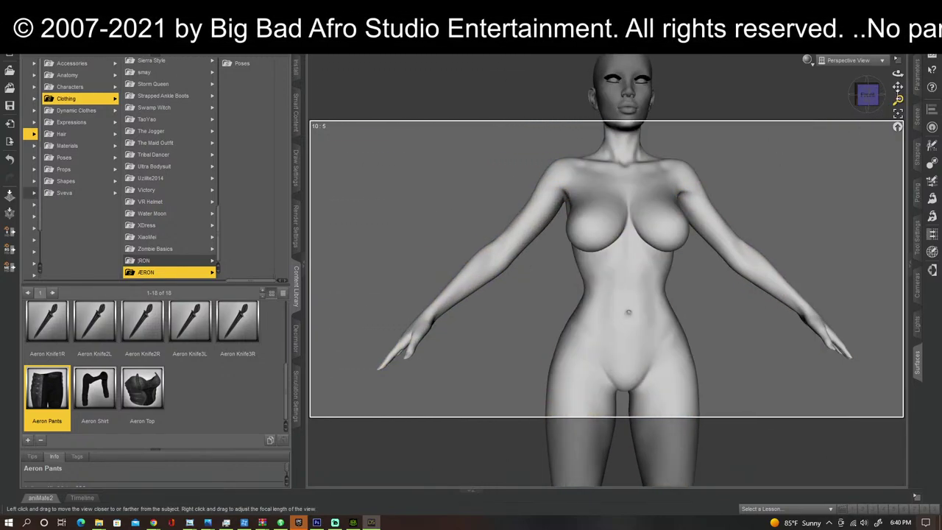
{"action": "left_click_drag", "start_coordinate": [899, 88], "coordinate": [898, 104]}
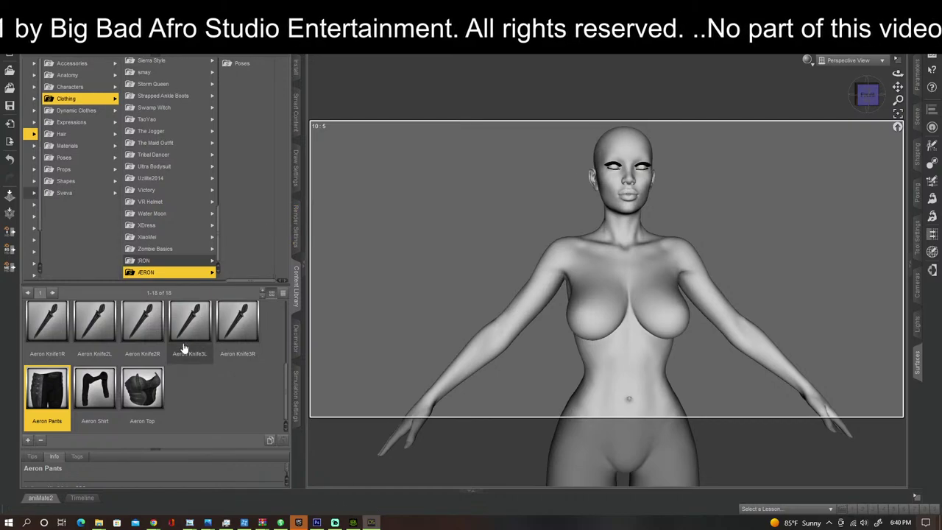
{"action": "scroll", "coordinate": [184, 347], "scroll_direction": "up", "scroll_amount": 3}
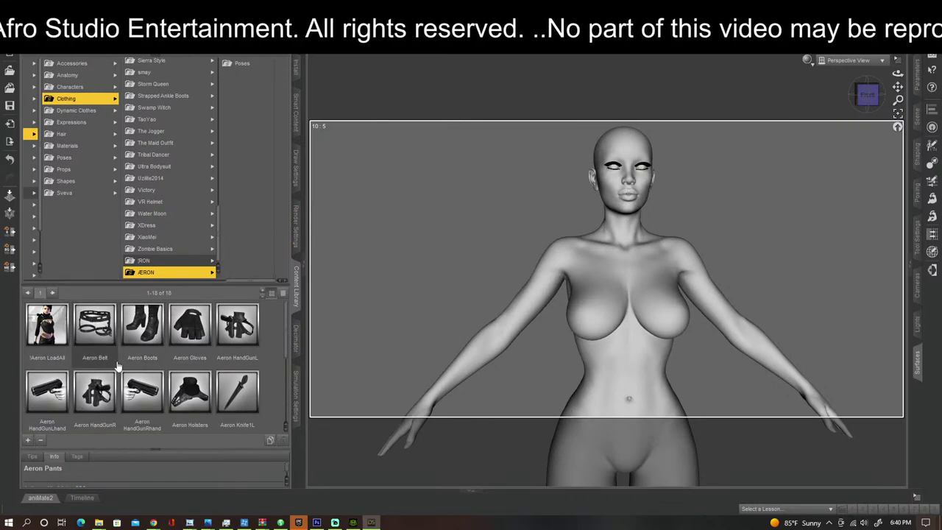
{"action": "scroll", "coordinate": [191, 390], "scroll_direction": "down", "scroll_amount": 1}
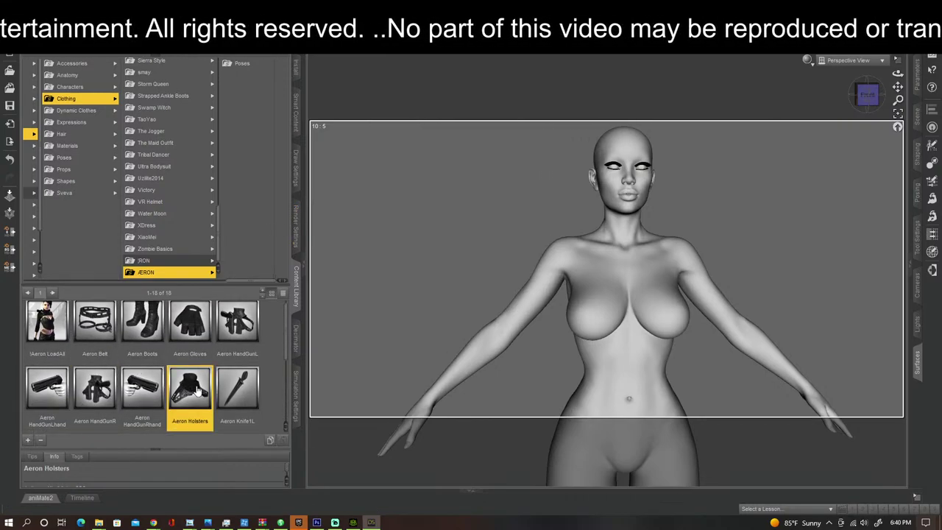
{"action": "mouse_move", "coordinate": [202, 393]}
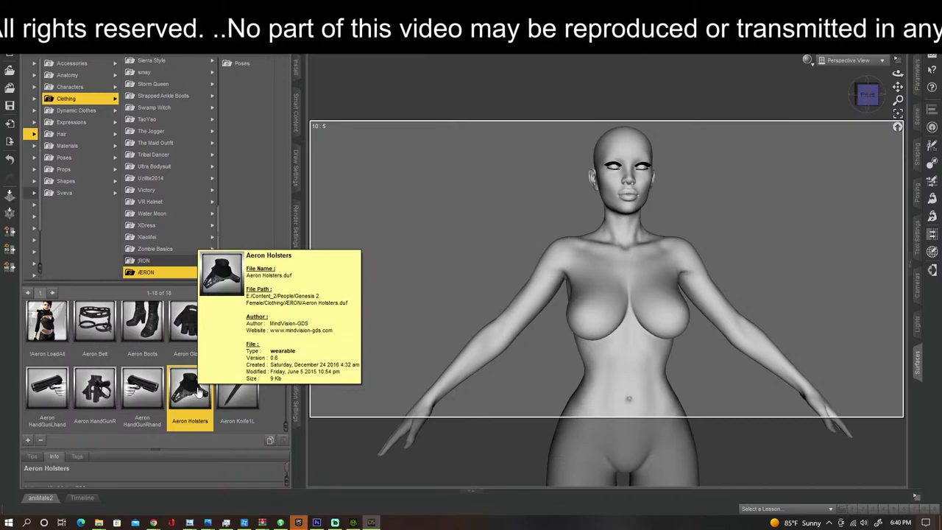
{"action": "left_click_drag", "start_coordinate": [197, 392], "coordinate": [701, 226]}
{"action": "left_click_drag", "start_coordinate": [646, 255], "coordinate": [647, 255]}
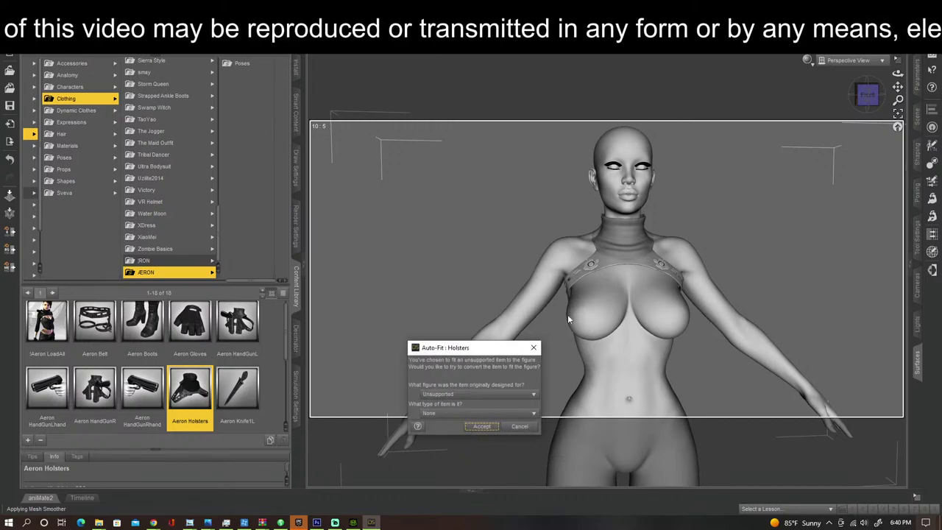
{"action": "left_click", "coordinate": [475, 398]}
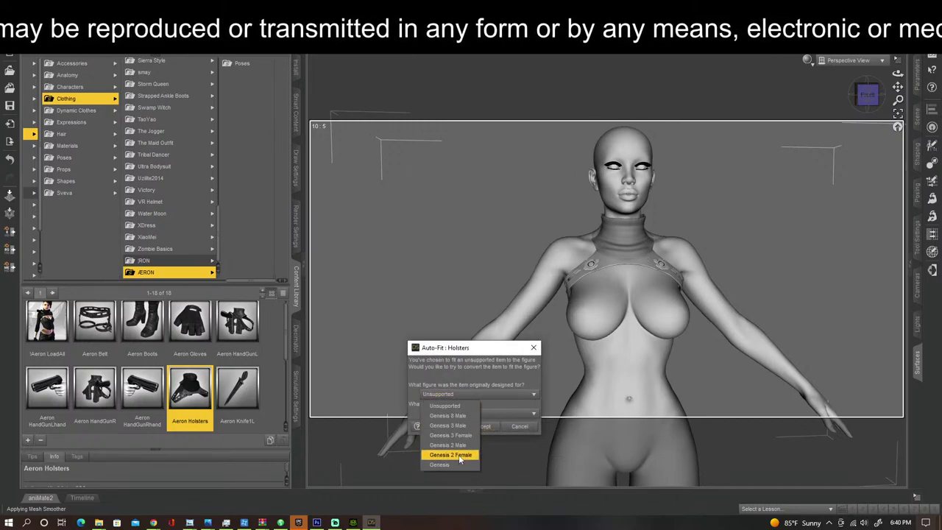
{"action": "left_click", "coordinate": [459, 456]}
{"action": "left_click", "coordinate": [453, 412]}
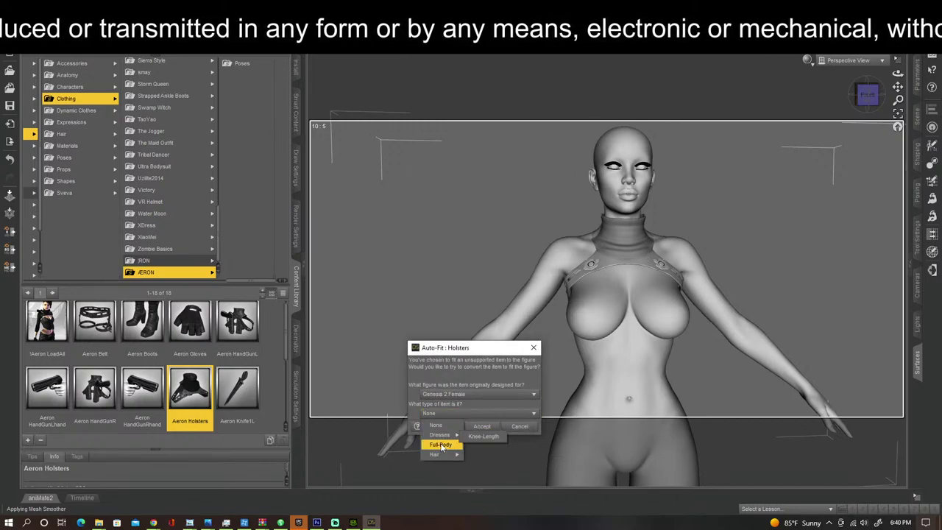
{"action": "left_click", "coordinate": [471, 429]}
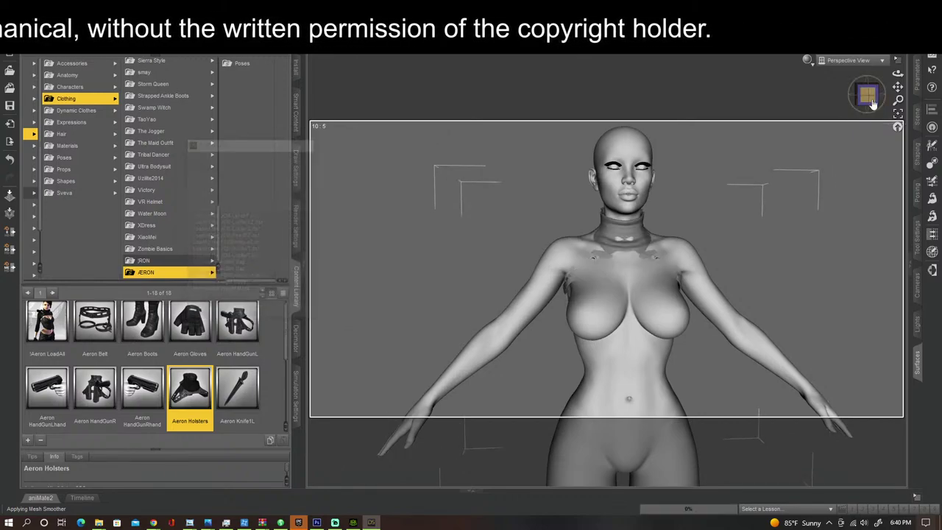
{"action": "left_click_drag", "start_coordinate": [873, 103], "coordinate": [801, 179]}
Step: Load the Aeron HandGunL onto the figure without auto-fit conversion and check its placement from behind
{"action": "scroll", "coordinate": [161, 367], "scroll_direction": "up", "scroll_amount": 1}
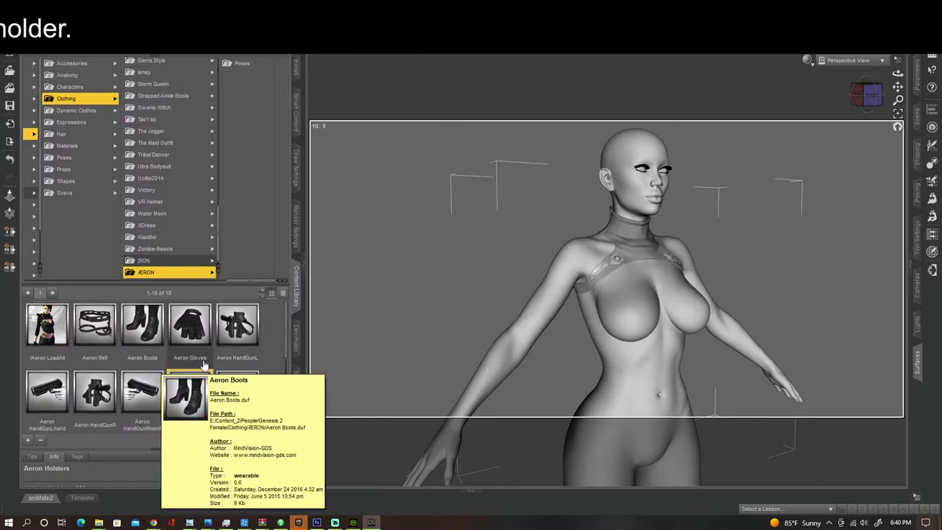
{"action": "mouse_move", "coordinate": [241, 345]}
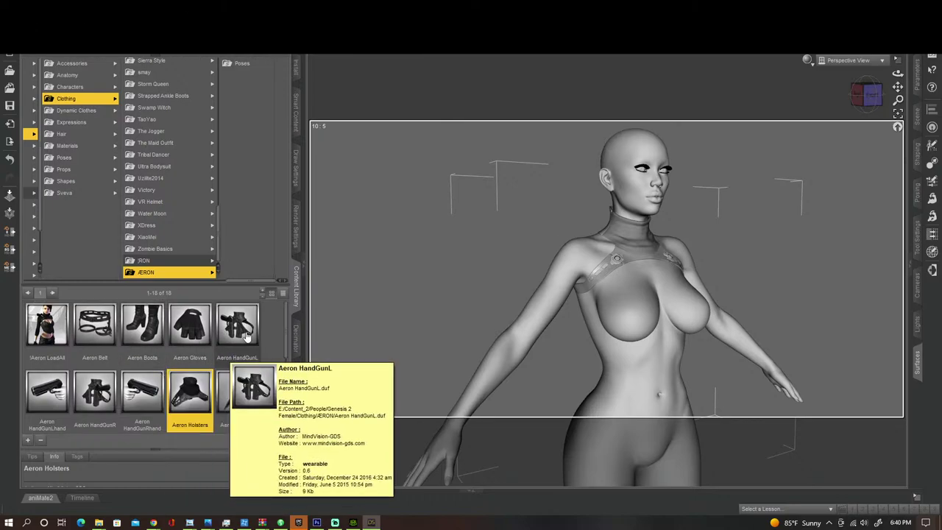
{"action": "left_click", "coordinate": [247, 335]}
{"action": "double_click", "coordinate": [247, 335]}
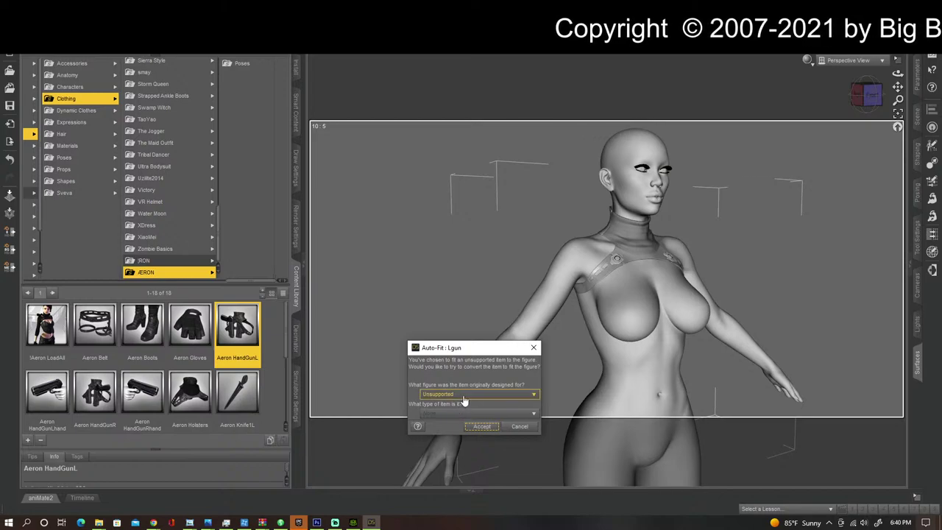
{"action": "left_click", "coordinate": [519, 427]}
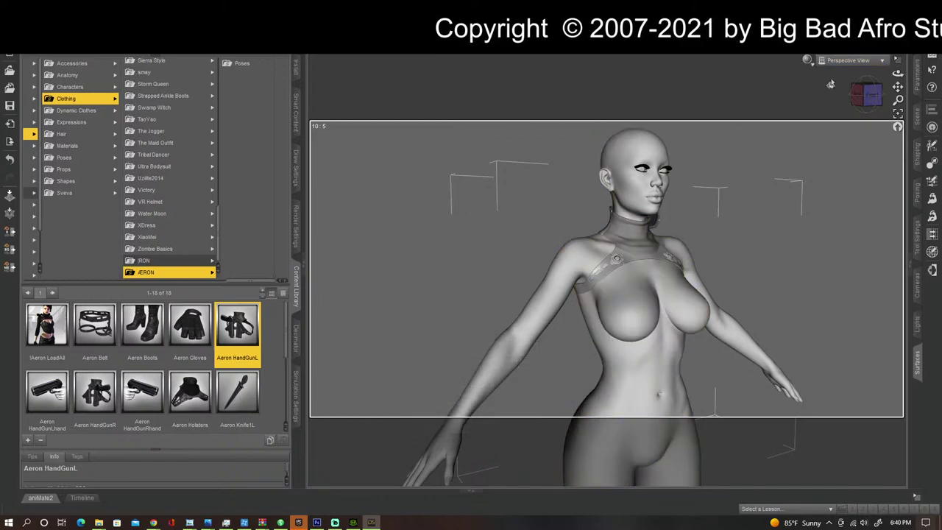
{"action": "left_click", "coordinate": [864, 95]}
{"action": "left_click_drag", "start_coordinate": [865, 95], "coordinate": [883, 95]}
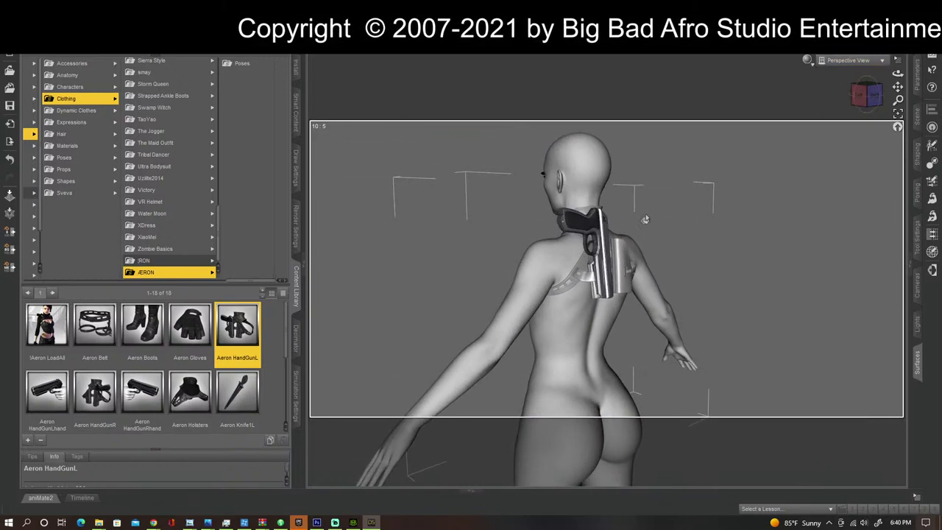
Step: Delete the hand gun and examine the empty holsters on the figure's back
{"action": "key", "text": "Delete"}
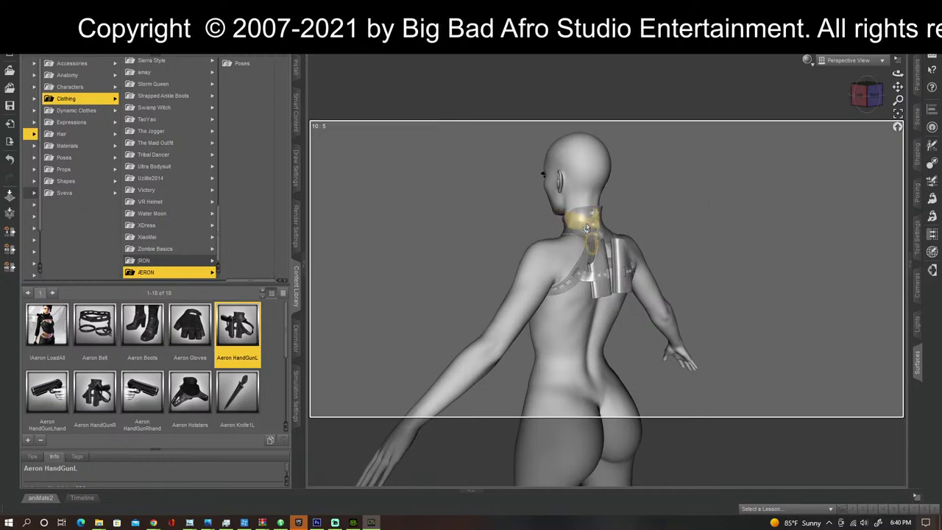
{"action": "scroll", "coordinate": [803, 165], "scroll_direction": "up", "scroll_amount": 3}
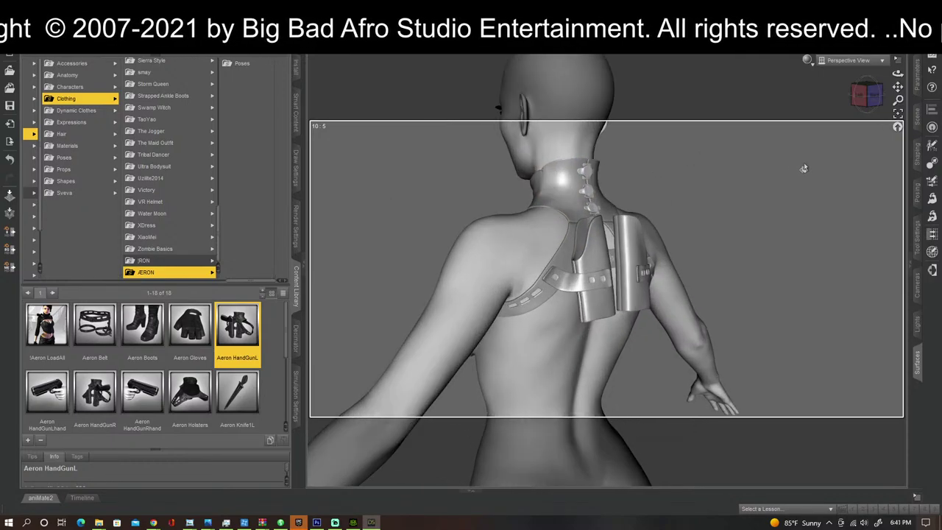
{"action": "scroll", "coordinate": [804, 168], "scroll_direction": "down", "scroll_amount": 1}
{"action": "scroll", "coordinate": [251, 337], "scroll_direction": "down", "scroll_amount": 3}
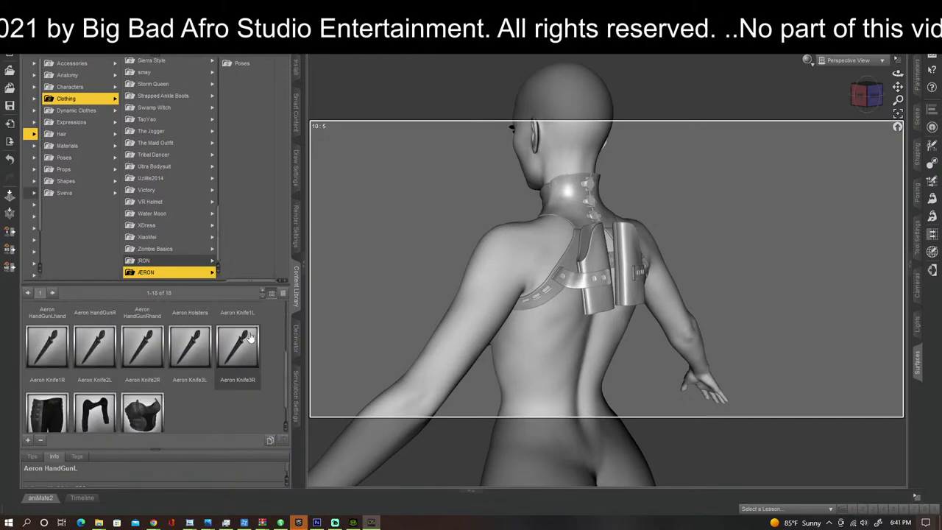
Step: Load the Aeron HandGunL again into the back holster and check how it sits
{"action": "scroll", "coordinate": [248, 336], "scroll_direction": "up", "scroll_amount": 3}
{"action": "double_click", "coordinate": [243, 333]}
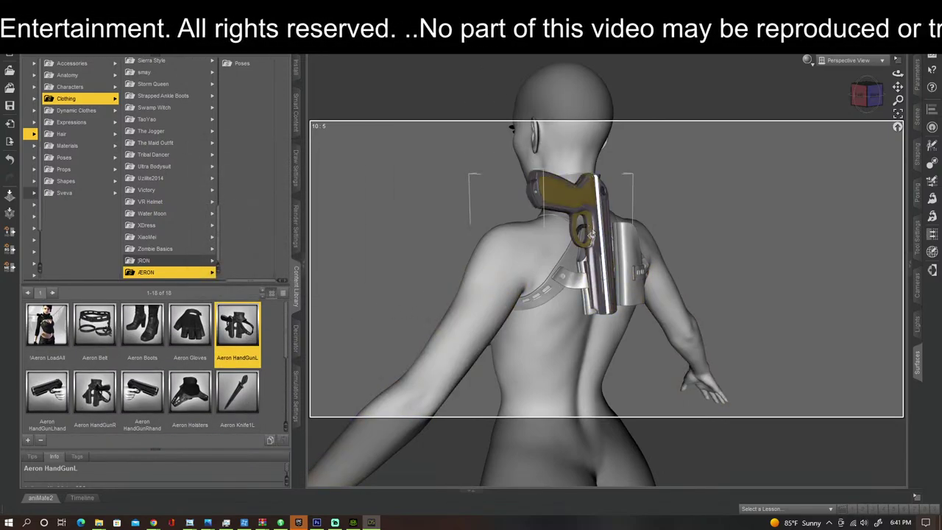
{"action": "scroll", "coordinate": [593, 236], "scroll_direction": "up", "scroll_amount": 2}
{"action": "scroll", "coordinate": [598, 241], "scroll_direction": "down", "scroll_amount": 5}
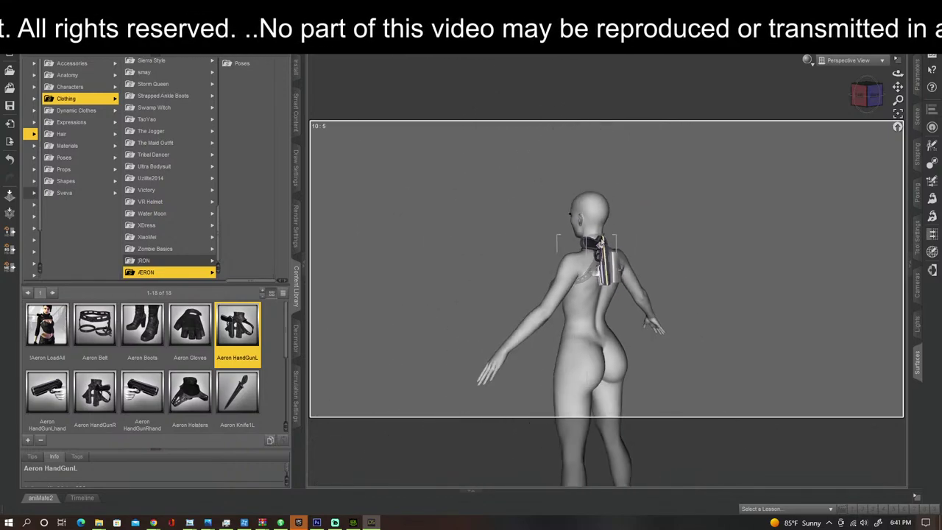
Step: Delete the misplaced hand gun from the holsters on the figure's back
{"action": "scroll", "coordinate": [608, 268], "scroll_direction": "up", "scroll_amount": 3}
{"action": "scroll", "coordinate": [608, 268], "scroll_direction": "up", "scroll_amount": 2}
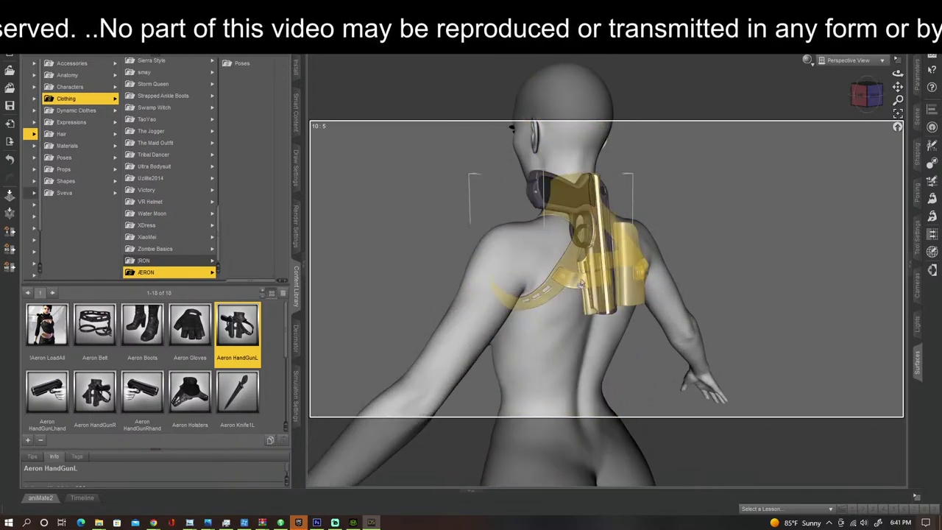
{"action": "key", "text": "Delete"}
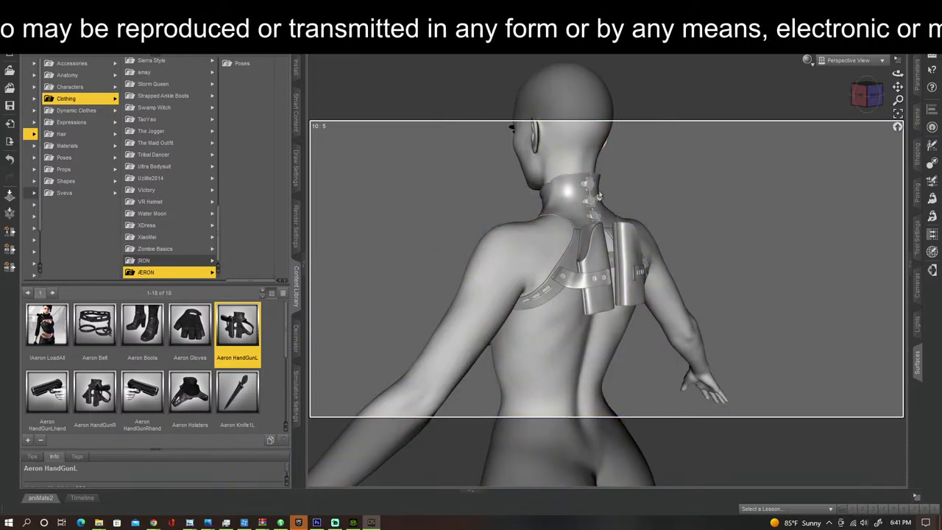
Step: Load the Aeron HandGunL onto the selected holsters, keeping the auto-fit source as Unsupported
{"action": "left_click", "coordinate": [599, 196]}
{"action": "double_click", "coordinate": [230, 321]}
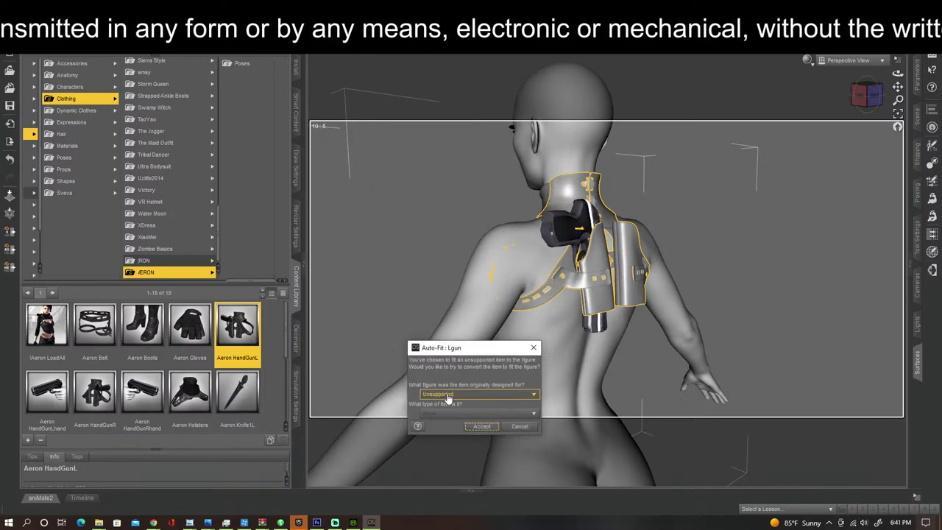
{"action": "left_click", "coordinate": [480, 426]}
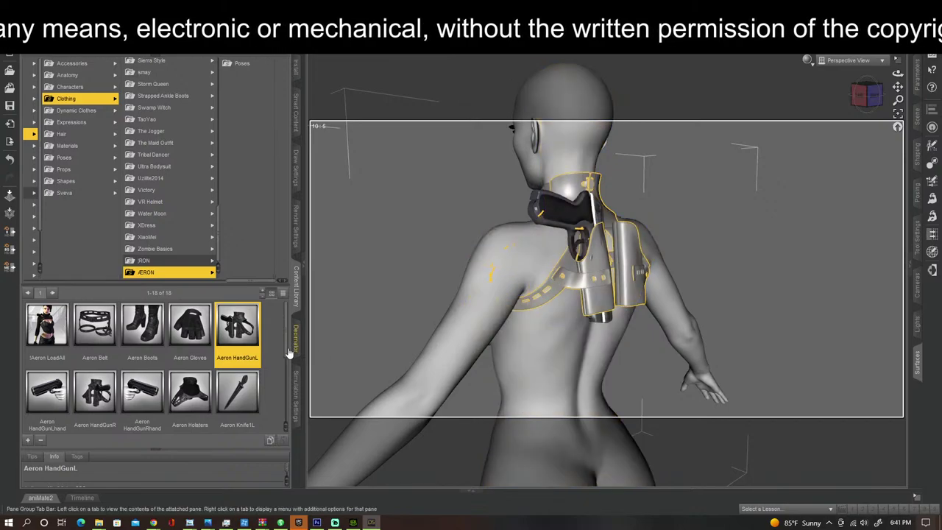
Step: Load the Aeron HandGunR onto the holsters with the auto-fit source as Unsupported, and check both guns from the front
{"action": "double_click", "coordinate": [95, 395]}
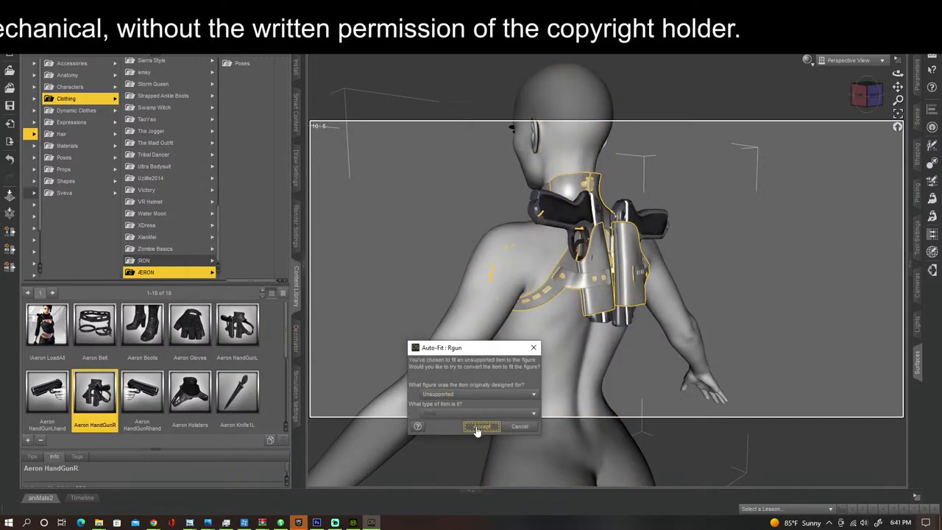
{"action": "left_click", "coordinate": [480, 426]}
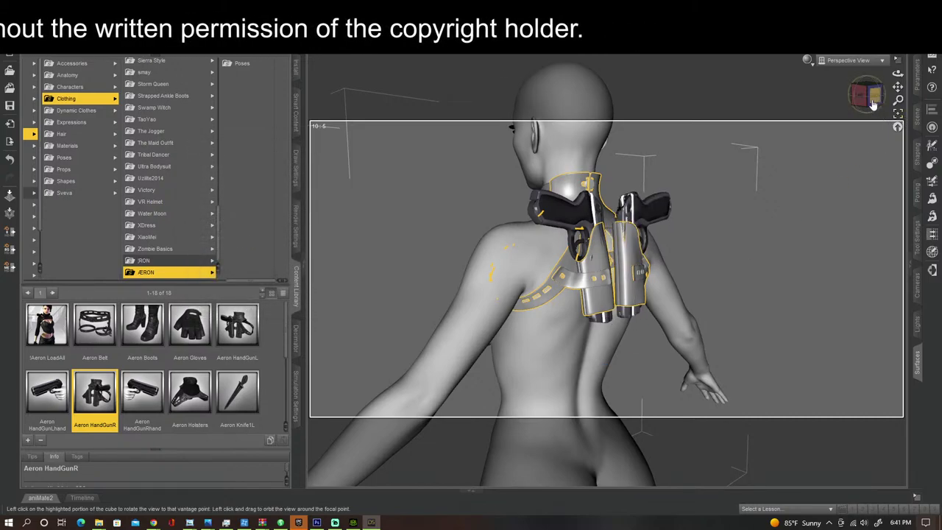
{"action": "left_click_drag", "start_coordinate": [873, 105], "coordinate": [771, 100]}
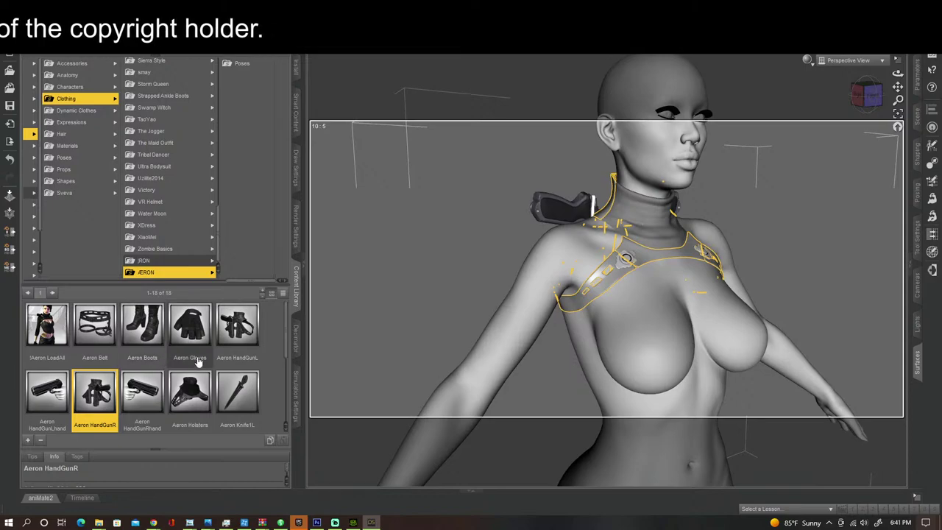
{"action": "scroll", "coordinate": [479, 365], "scroll_direction": "up", "scroll_amount": 3}
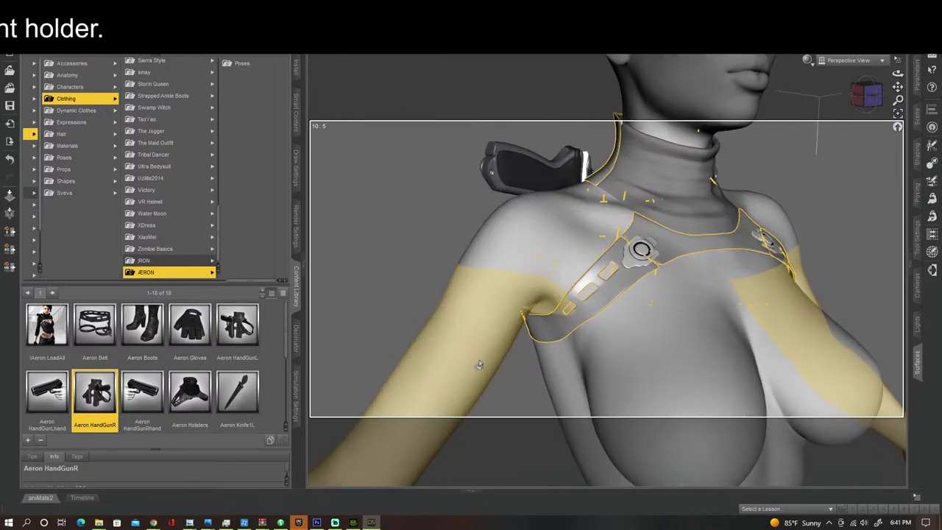
{"action": "scroll", "coordinate": [478, 365], "scroll_direction": "down", "scroll_amount": 7}
{"action": "scroll", "coordinate": [479, 365], "scroll_direction": "up", "scroll_amount": 3}
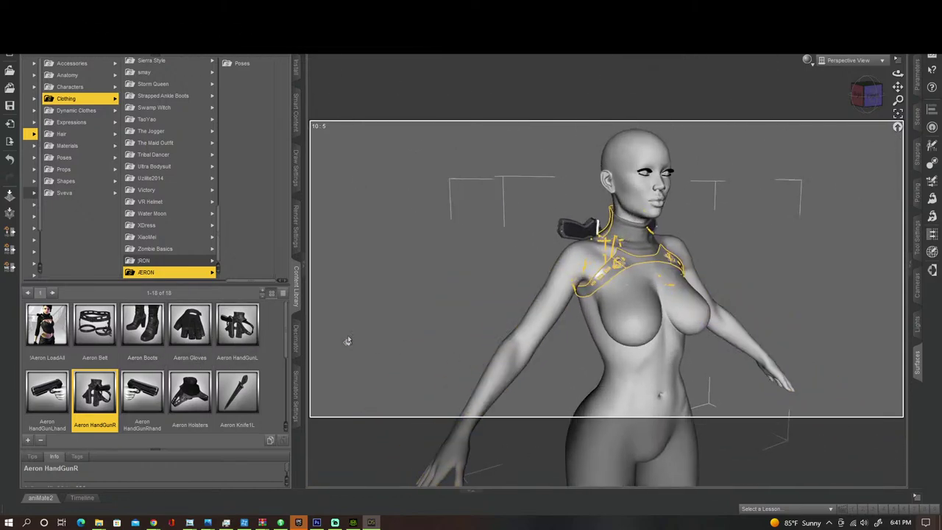
Step: Try to load the Aeron Gloves onto the selected holsters with the auto-fit source left as Unsupported
{"action": "left_click", "coordinate": [192, 322]}
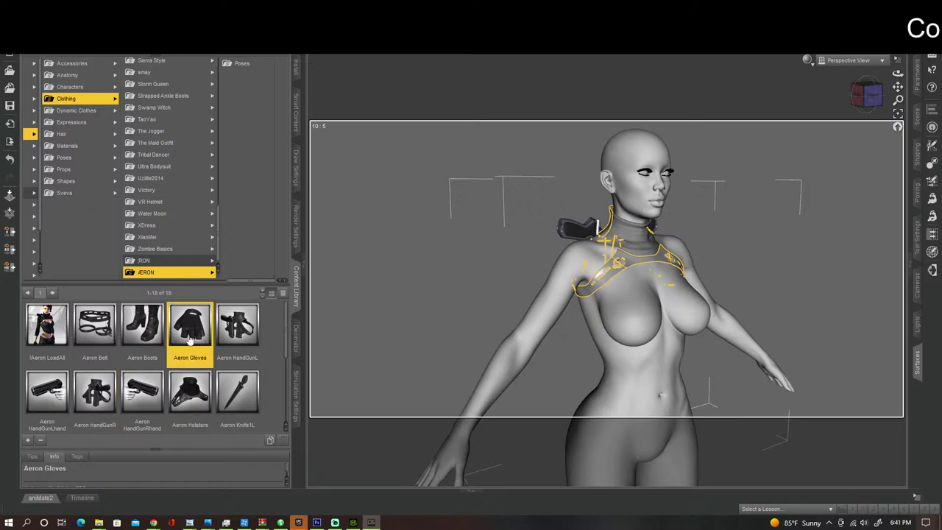
{"action": "scroll", "coordinate": [189, 342], "scroll_direction": "down", "scroll_amount": 2}
{"action": "scroll", "coordinate": [189, 344], "scroll_direction": "up", "scroll_amount": 2}
{"action": "scroll", "coordinate": [188, 346], "scroll_direction": "down", "scroll_amount": 2}
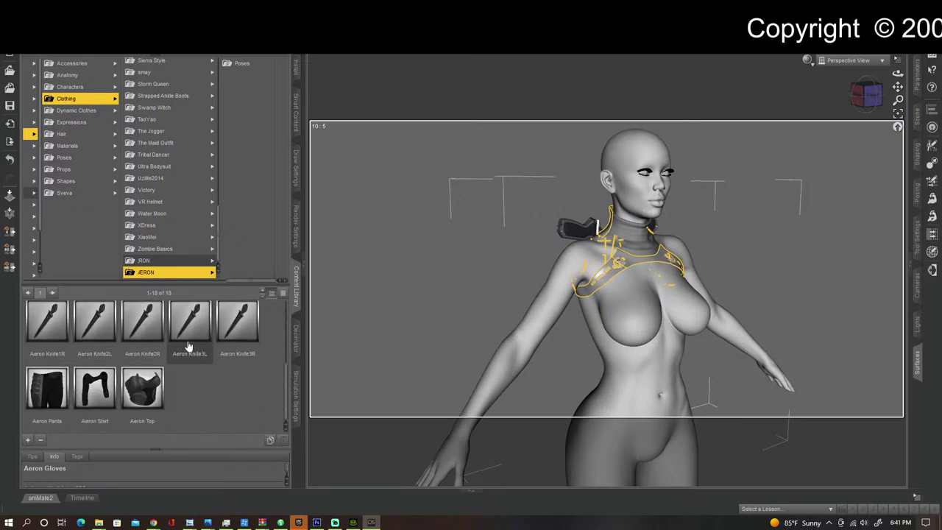
{"action": "scroll", "coordinate": [188, 346], "scroll_direction": "up", "scroll_amount": 2}
{"action": "double_click", "coordinate": [191, 335]}
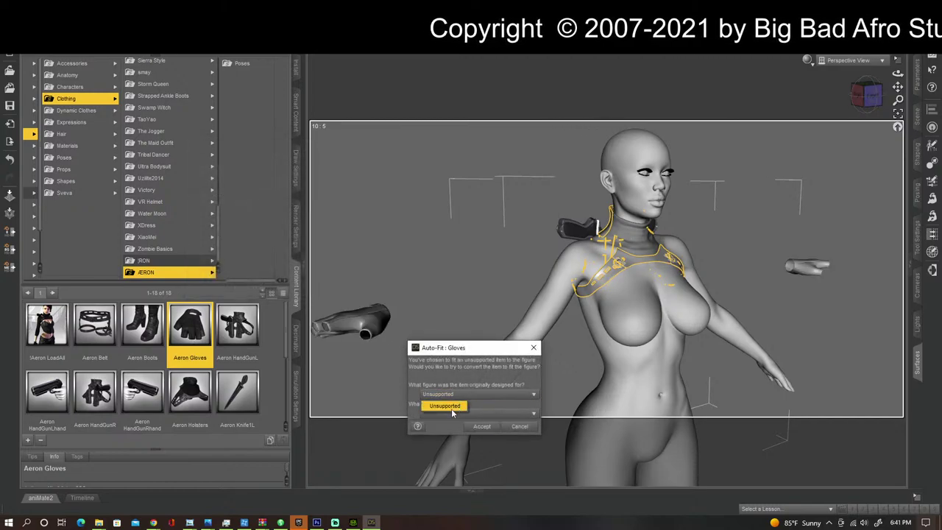
{"action": "left_click", "coordinate": [451, 409]}
{"action": "left_click", "coordinate": [482, 426]}
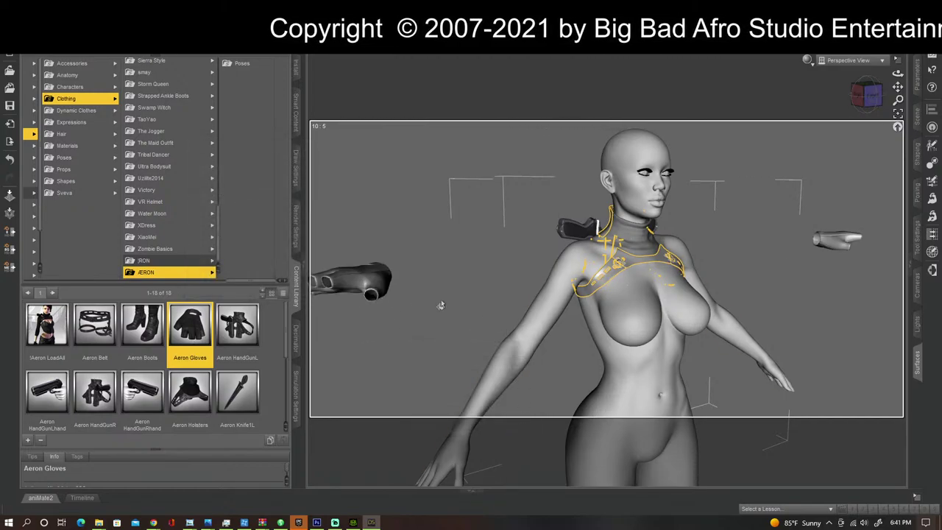
{"action": "left_click", "coordinate": [375, 296]}
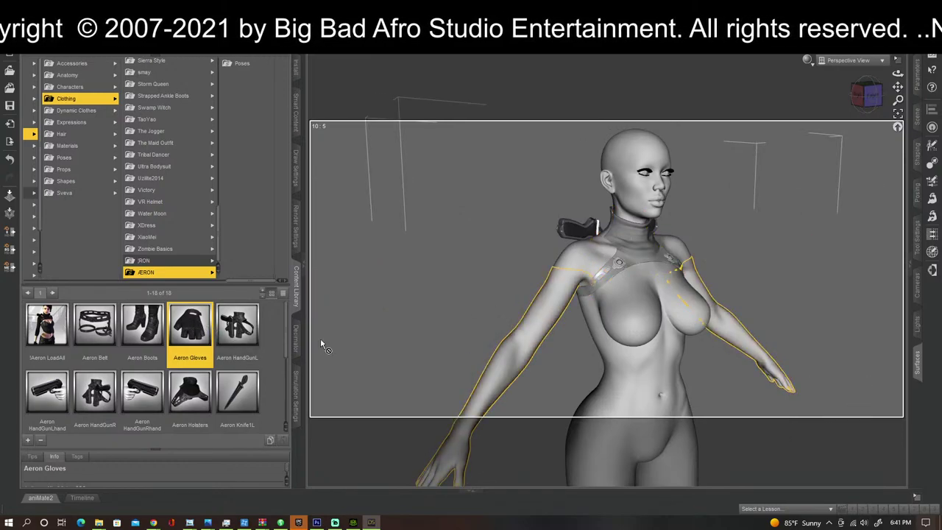
Step: Load the Aeron Gloves onto the figure, auto-fitting them from Genesis 2 Female as a Full-Body item
{"action": "left_click_drag", "start_coordinate": [320, 338], "coordinate": [530, 361]}
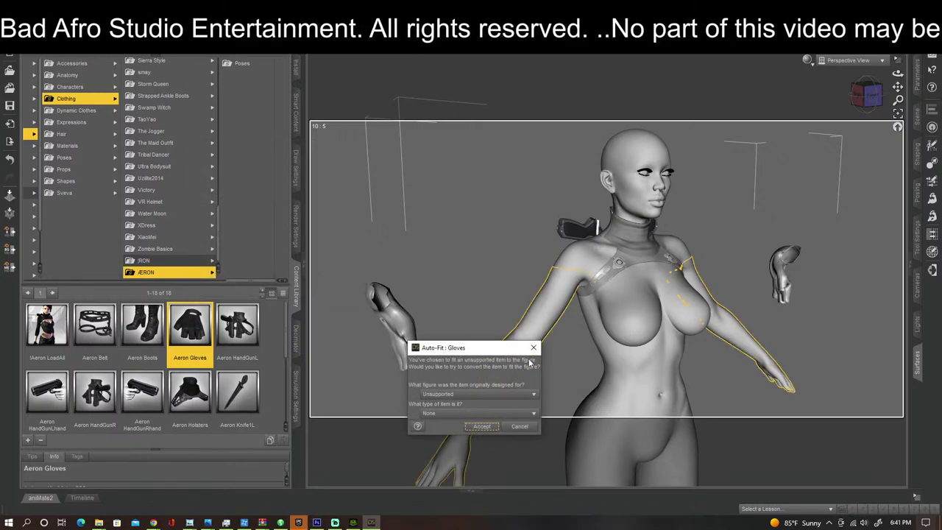
{"action": "left_click", "coordinate": [508, 394]}
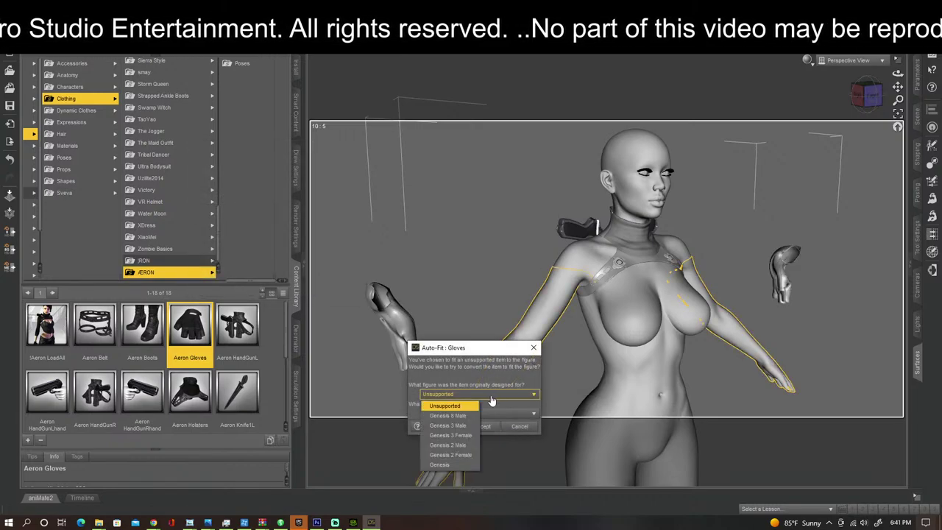
{"action": "left_click", "coordinate": [465, 456]}
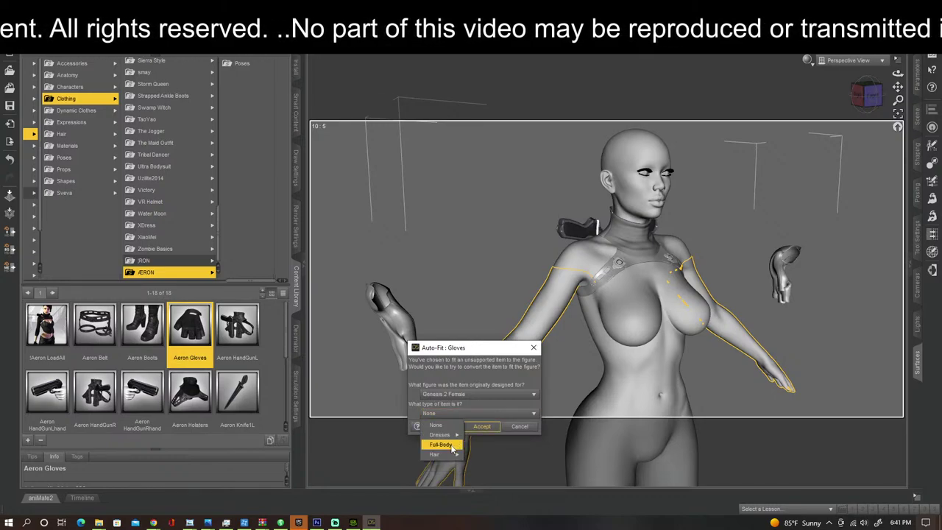
{"action": "left_click", "coordinate": [451, 446]}
{"action": "left_click", "coordinate": [475, 427]}
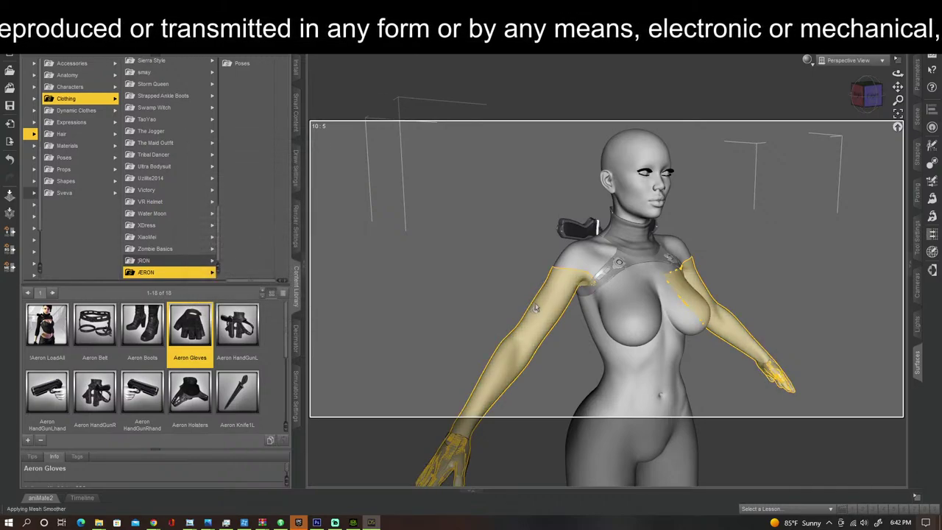
Step: Expand the gloves slightly by setting their FBMExpandAll morph to 1.8%
{"action": "left_click", "coordinate": [872, 96]}
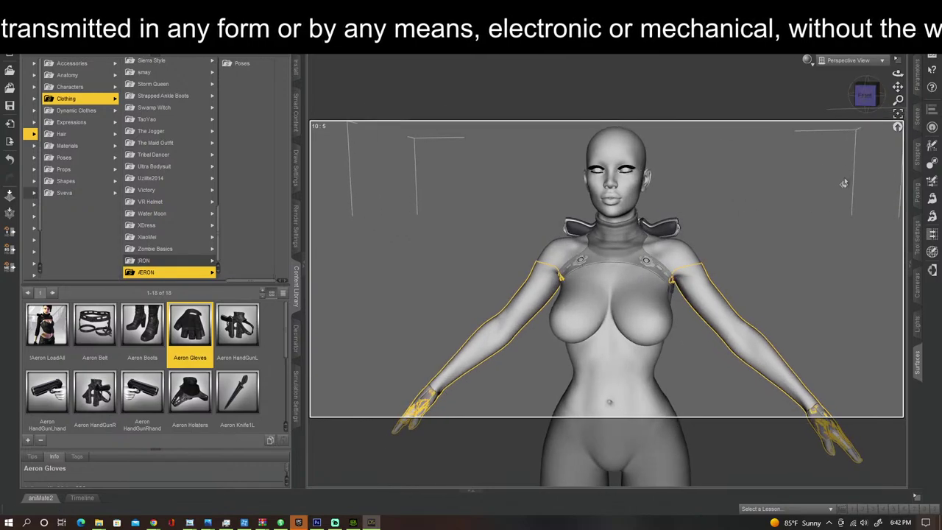
{"action": "left_click", "coordinate": [822, 199]}
{"action": "left_click_drag", "start_coordinate": [898, 87], "coordinate": [876, 96]}
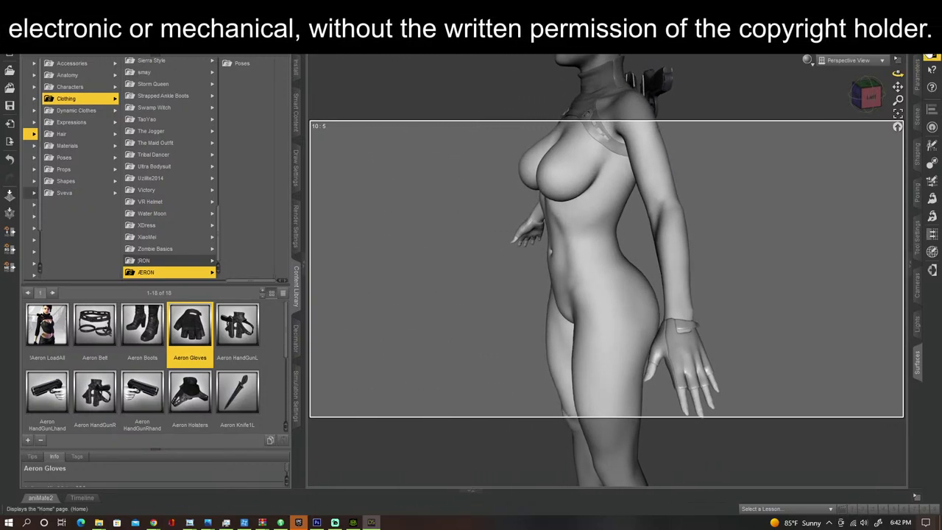
{"action": "left_click", "coordinate": [916, 80]}
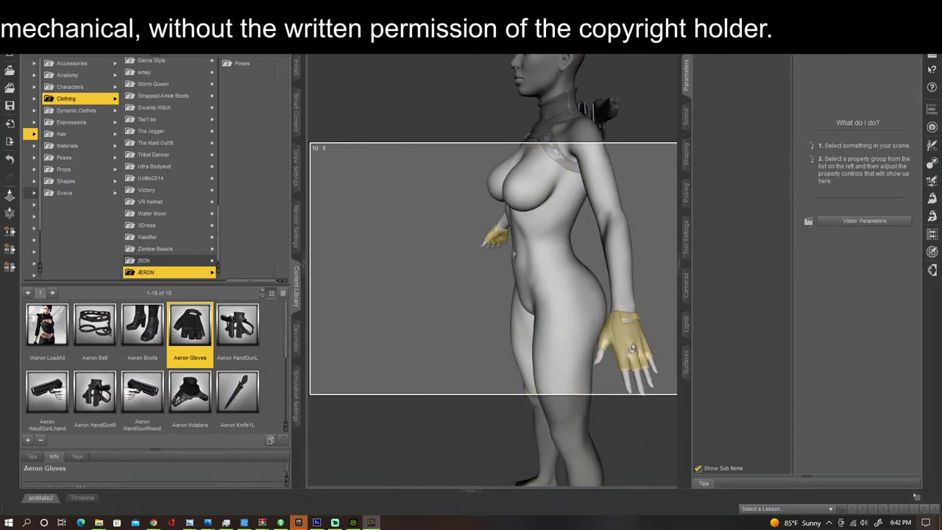
{"action": "left_click", "coordinate": [631, 349]}
{"action": "left_click", "coordinate": [722, 168]}
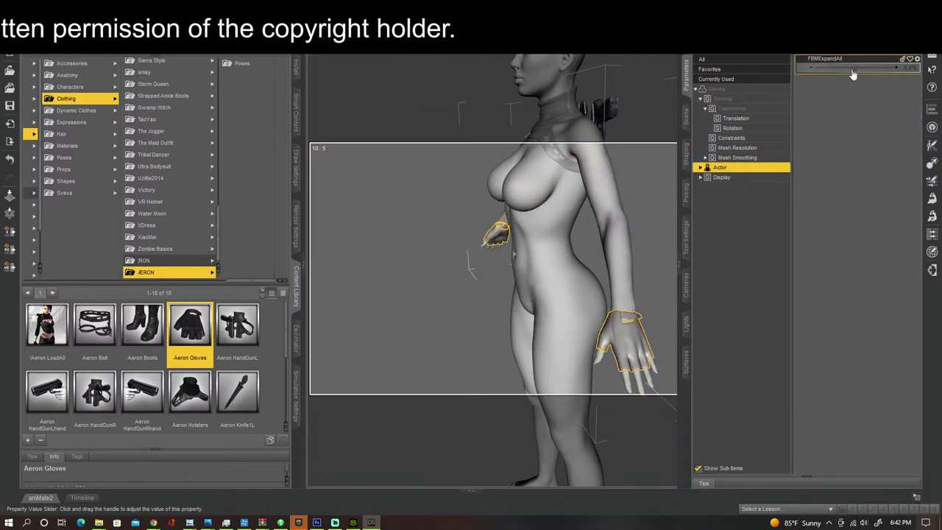
{"action": "left_click_drag", "start_coordinate": [854, 68], "coordinate": [856, 67]}
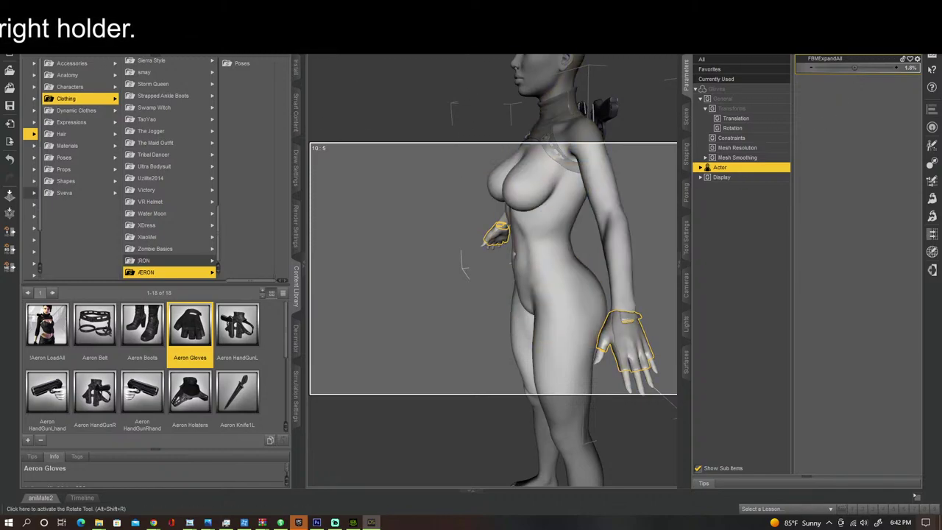
Step: Spread the figure's left hand fully by setting Left Hand Spread to 100%
{"action": "left_click", "coordinate": [630, 341]}
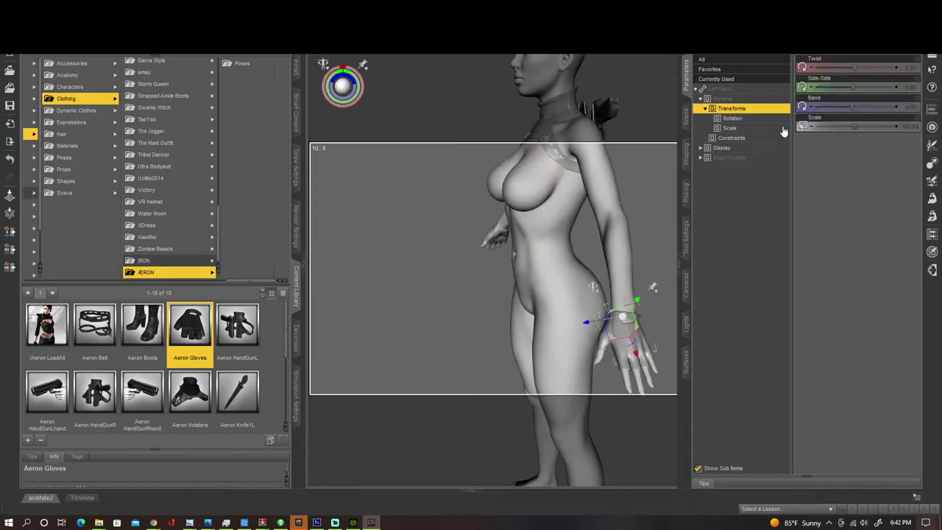
{"action": "left_click", "coordinate": [744, 157]}
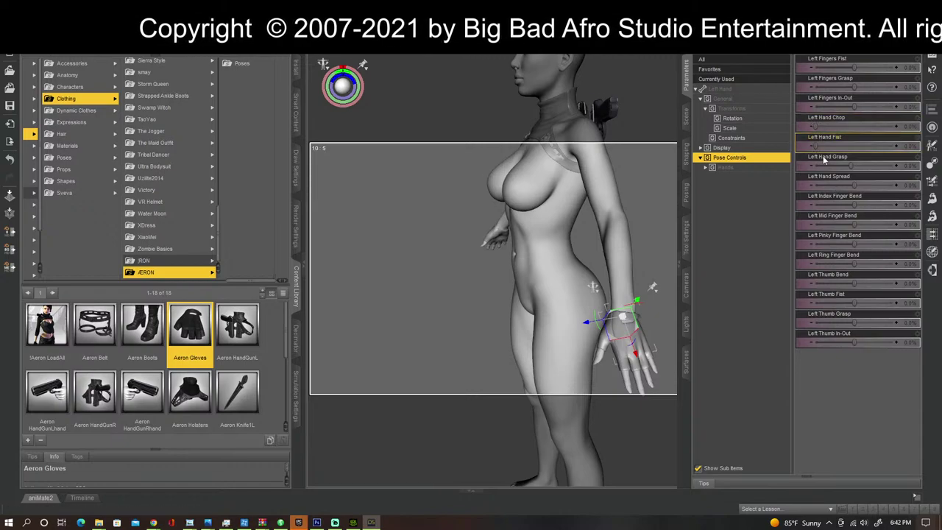
{"action": "left_click_drag", "start_coordinate": [852, 184], "coordinate": [898, 185]}
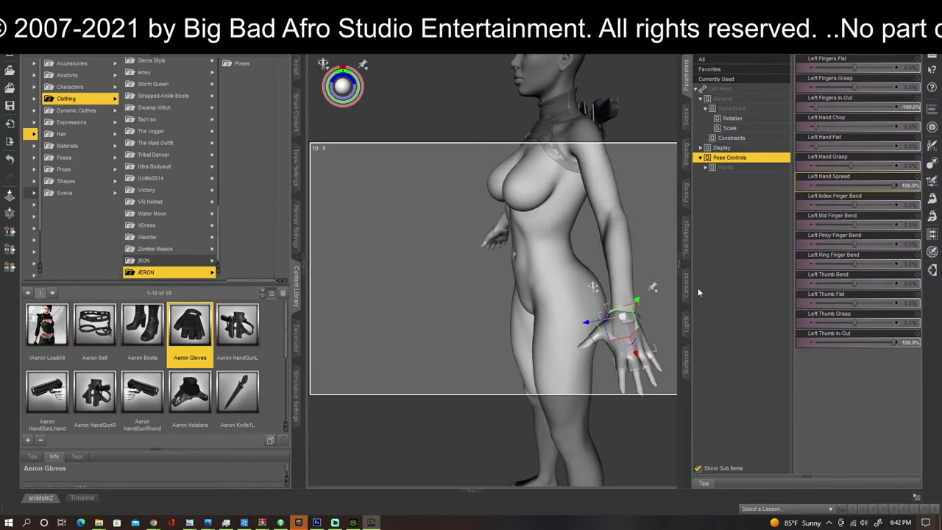
Step: Spread the figure's right hand fully by setting Right Hand Spread to 100%, then hide the parameters
{"action": "left_click", "coordinate": [498, 242]}
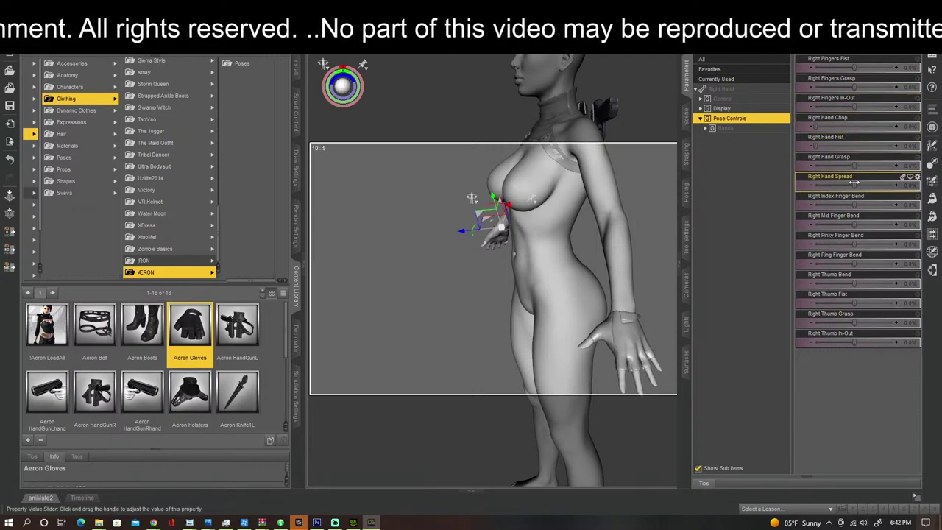
{"action": "left_click", "coordinate": [711, 130]}
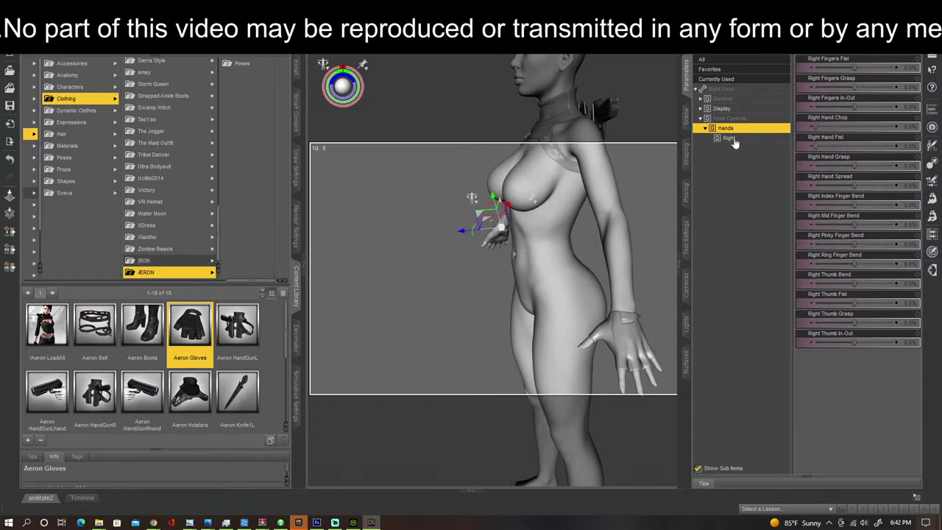
{"action": "left_click", "coordinate": [730, 139]}
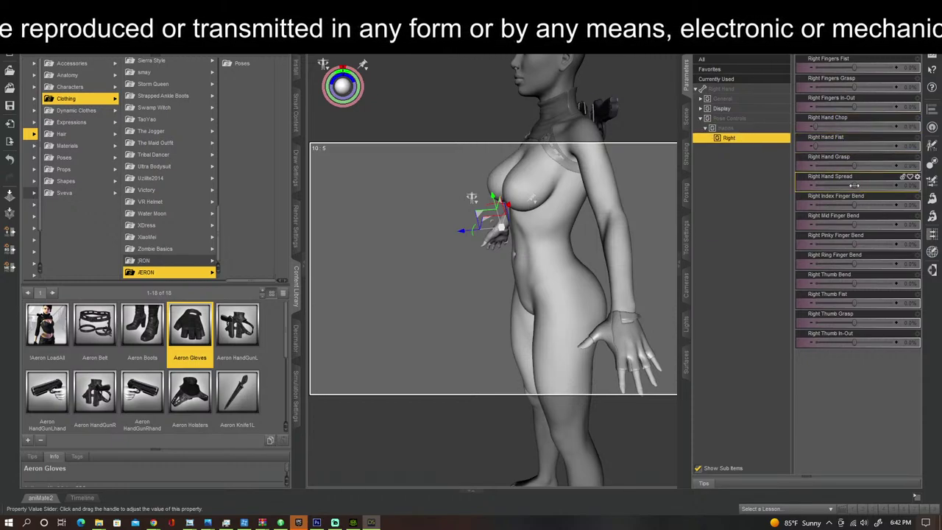
{"action": "left_click_drag", "start_coordinate": [859, 186], "coordinate": [898, 186]}
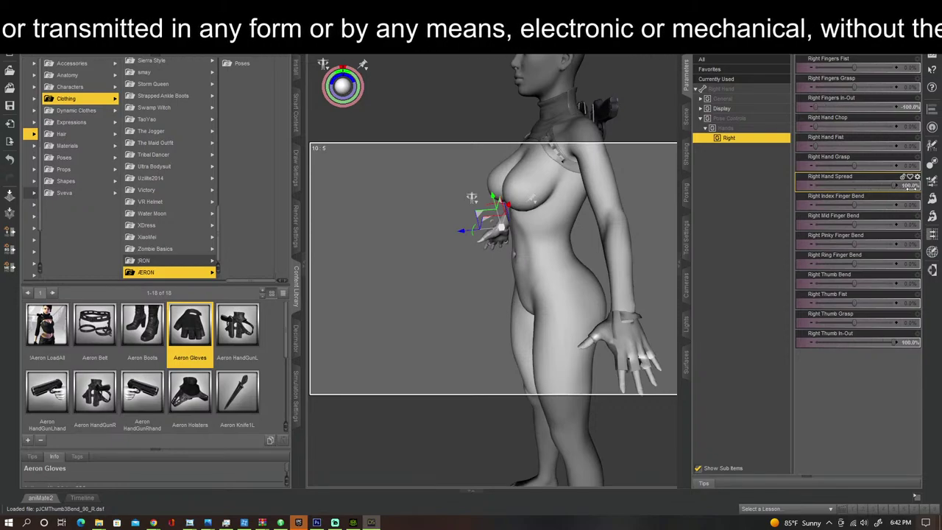
{"action": "left_click", "coordinate": [682, 272]}
{"action": "left_click", "coordinate": [683, 272]}
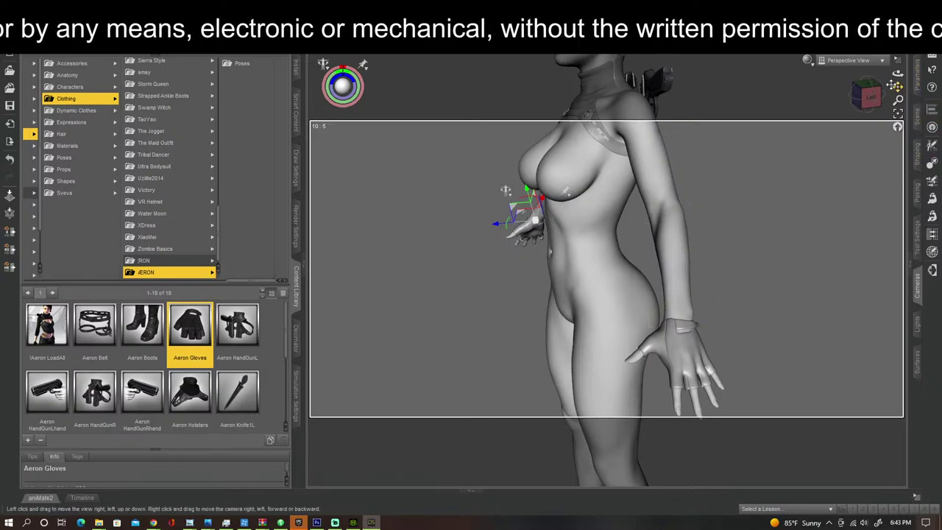
Step: Frame the figure's front view, then examine the Genesis 2 Female Ultra Bodysuit folder and its visibility material presets
{"action": "left_click", "coordinate": [865, 94]}
{"action": "mouse_move", "coordinate": [865, 95]}
{"action": "left_mouse_down"}
{"action": "mouse_move", "coordinate": [894, 95]}
{"action": "mouse_move", "coordinate": [864, 94]}
{"action": "left_mouse_up"}
{"action": "scroll", "coordinate": [740, 346], "scroll_direction": "down", "scroll_amount": 3}
{"action": "scroll", "coordinate": [738, 349], "scroll_direction": "down", "scroll_amount": 2}
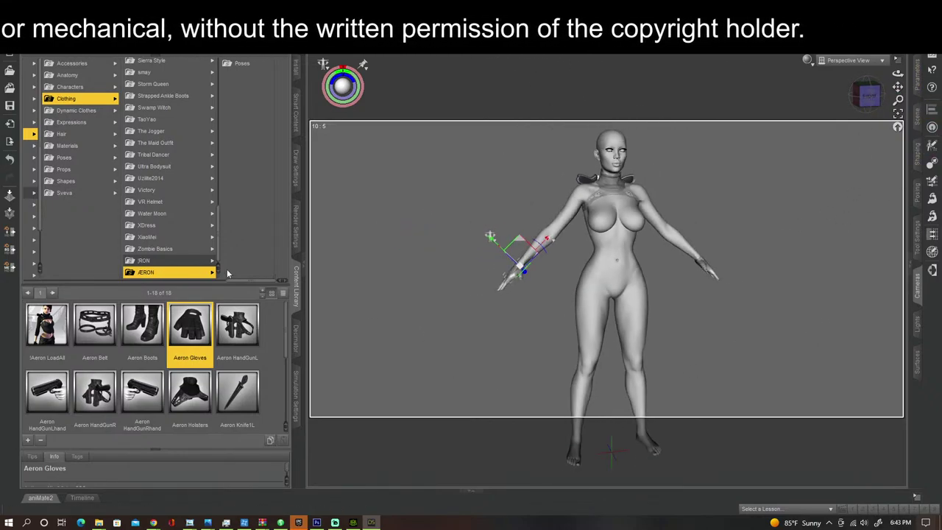
{"action": "mouse_move", "coordinate": [248, 281]}
{"action": "left_mouse_down"}
{"action": "mouse_move", "coordinate": [156, 280]}
{"action": "mouse_move", "coordinate": [250, 281]}
{"action": "left_mouse_up"}
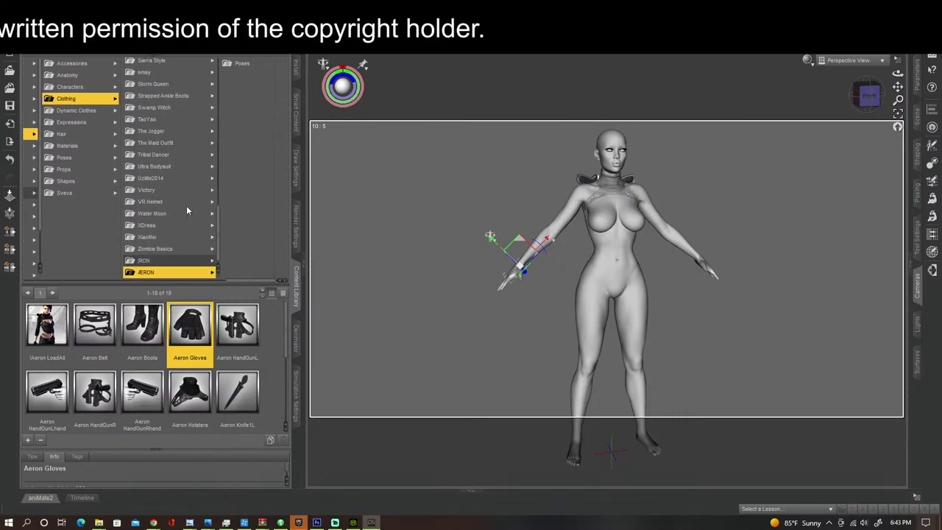
{"action": "left_click", "coordinate": [157, 167]}
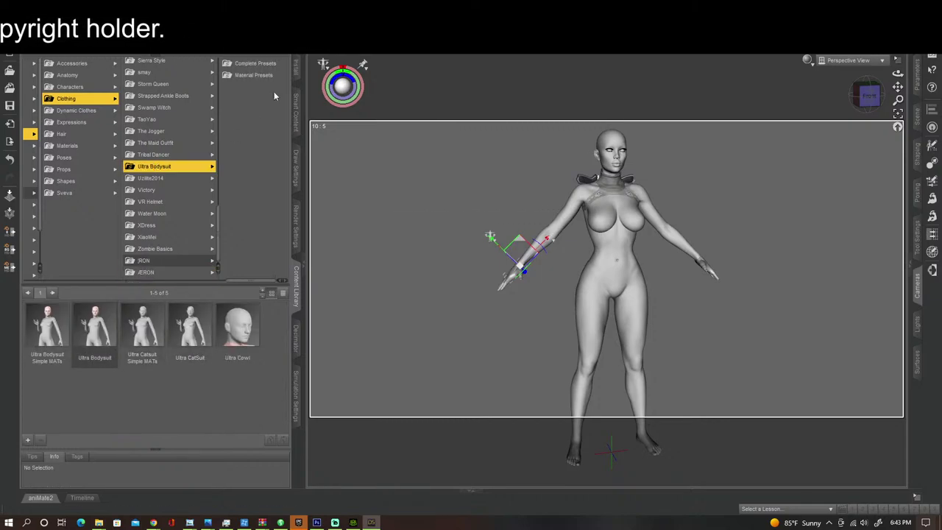
{"action": "left_click", "coordinate": [253, 76]}
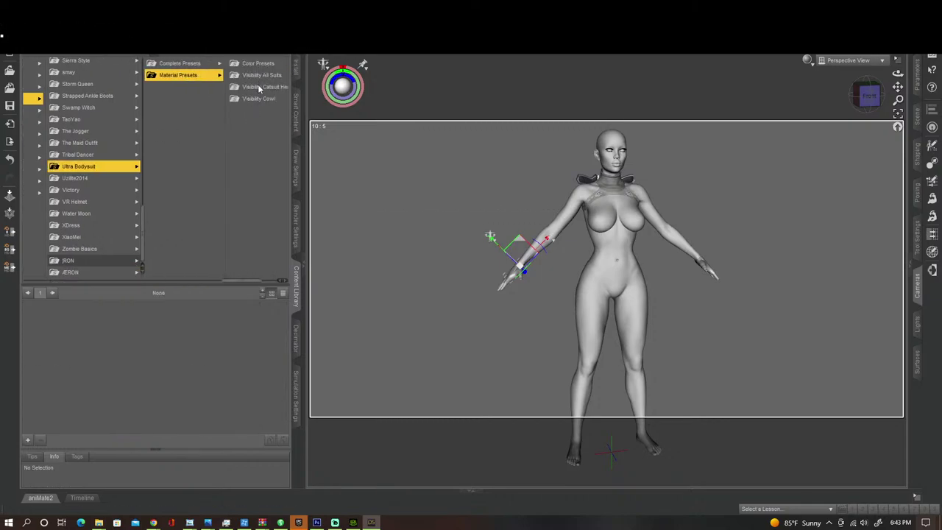
{"action": "left_click", "coordinate": [259, 89]}
{"action": "left_click", "coordinate": [250, 100]}
{"action": "left_click", "coordinate": [250, 87]}
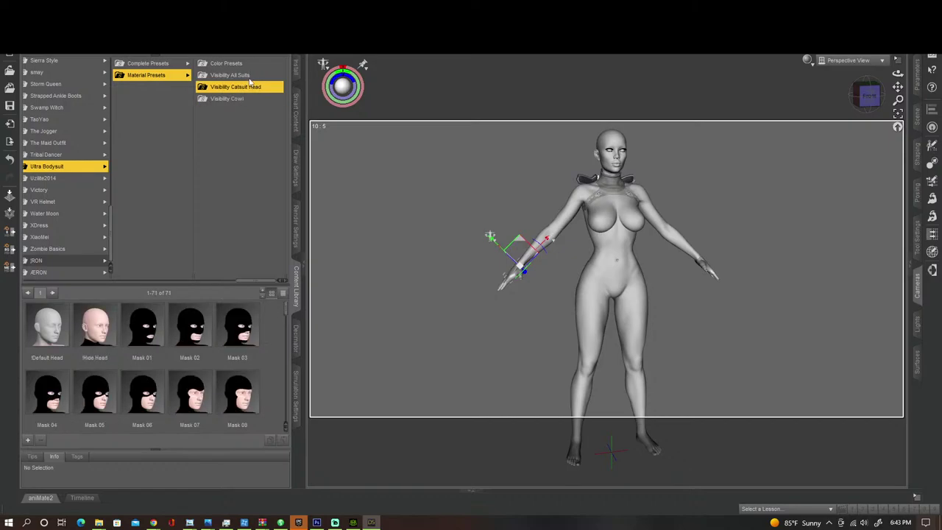
{"action": "left_click", "coordinate": [251, 76]}
{"action": "left_click_drag", "start_coordinate": [266, 278], "coordinate": [190, 254]}
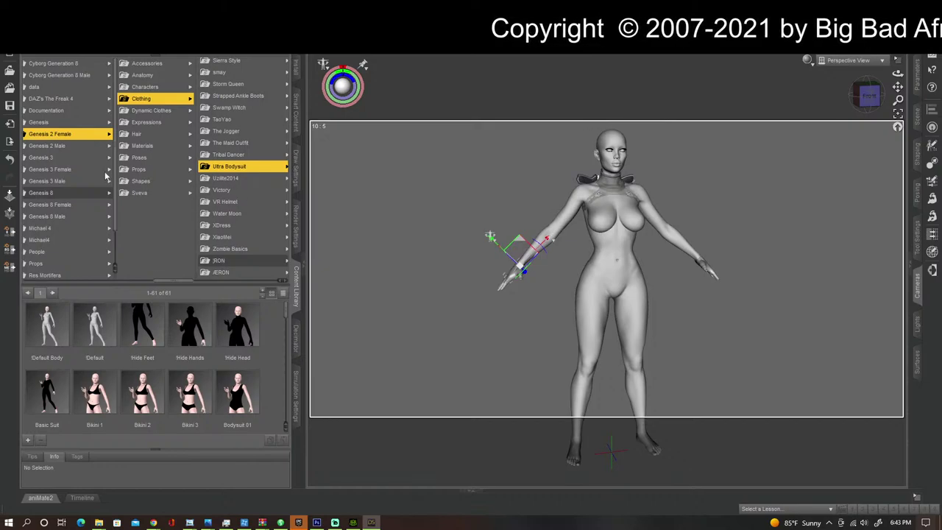
Step: Browse the Genesis 8 Female clothing folders from xtrart-3d back to the SynfulMindz PeepZ Outfit for a suitable garment
{"action": "left_click", "coordinate": [61, 206]}
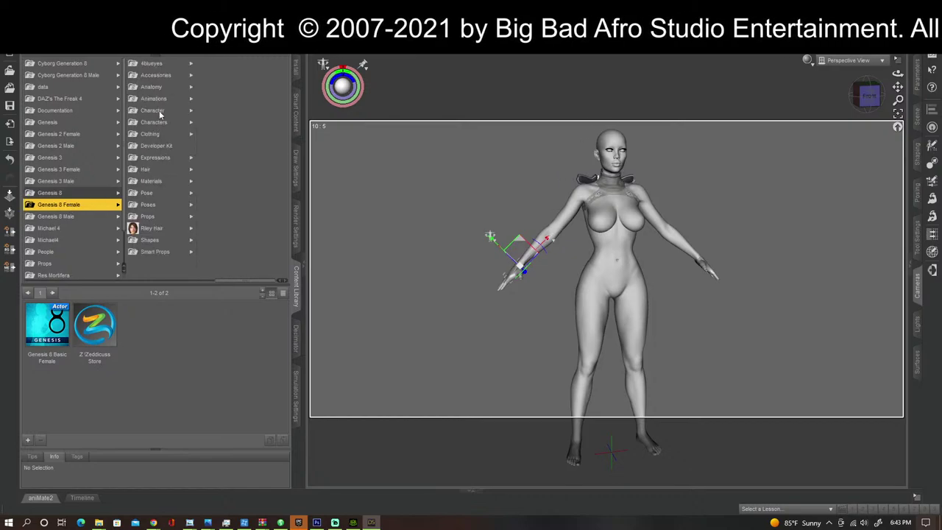
{"action": "left_click", "coordinate": [160, 112]}
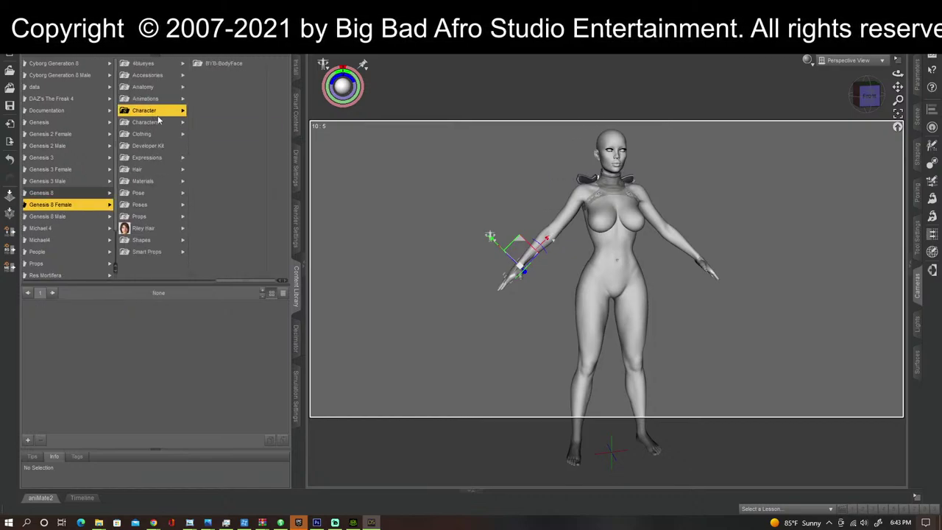
{"action": "left_click", "coordinate": [154, 134]}
{"action": "scroll", "coordinate": [228, 150], "scroll_direction": "down", "scroll_amount": 15}
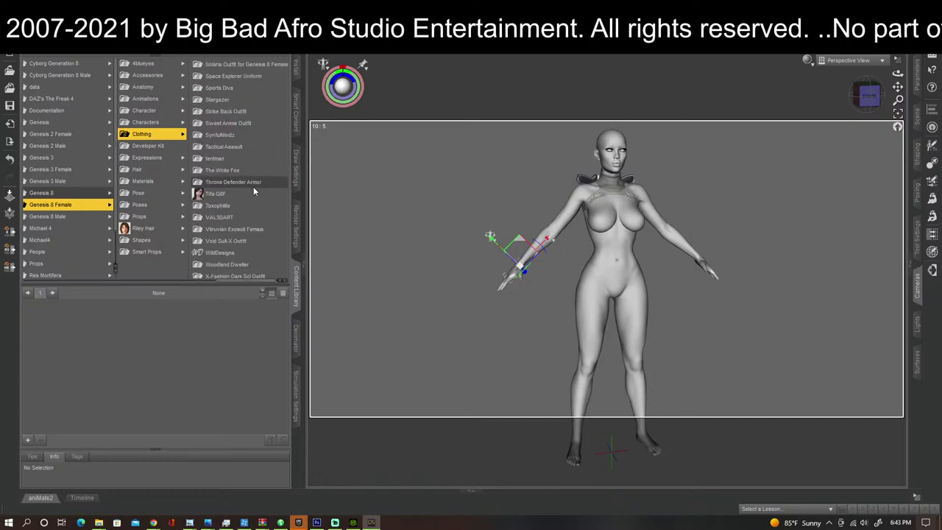
{"action": "scroll", "coordinate": [239, 169], "scroll_direction": "up", "scroll_amount": 1}
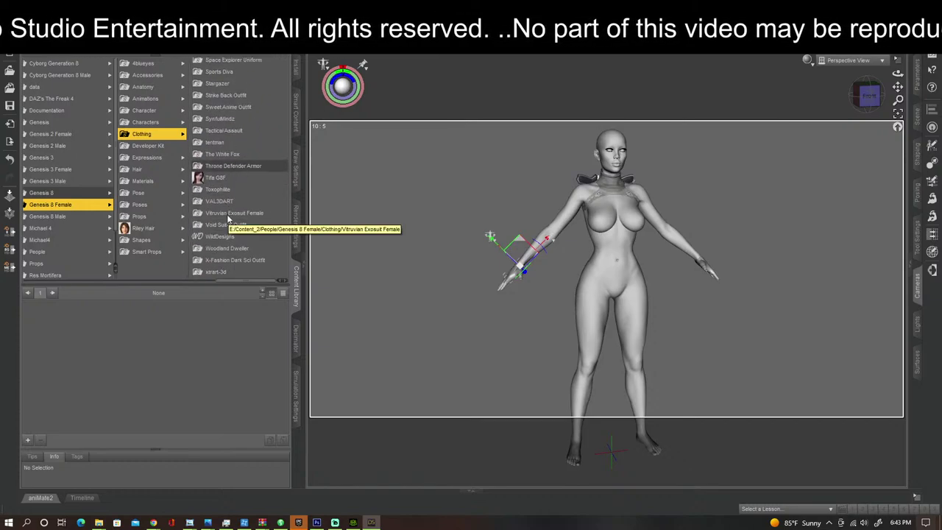
{"action": "left_click", "coordinate": [218, 271]}
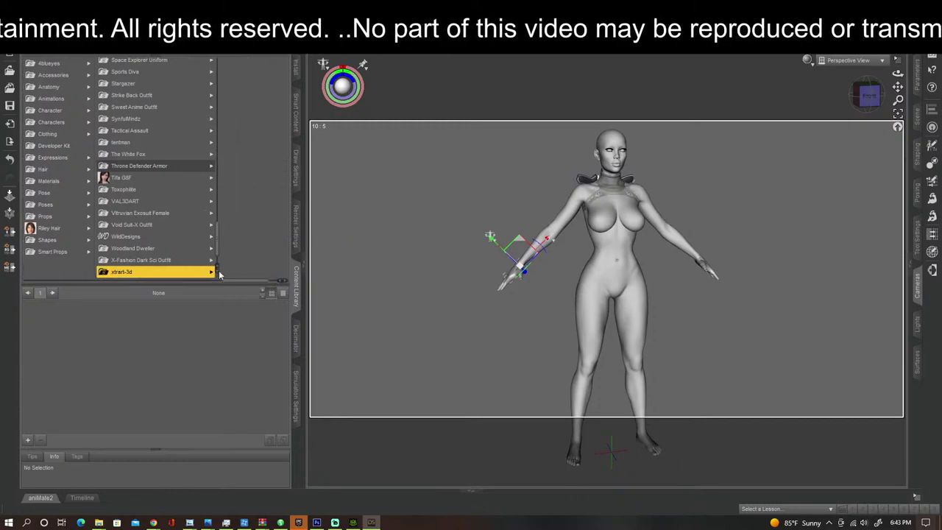
{"action": "key", "text": "Up"}
{"action": "key", "text": "Up"}
{"action": "key", "text": "Up"}
{"action": "key", "text": "Up"}
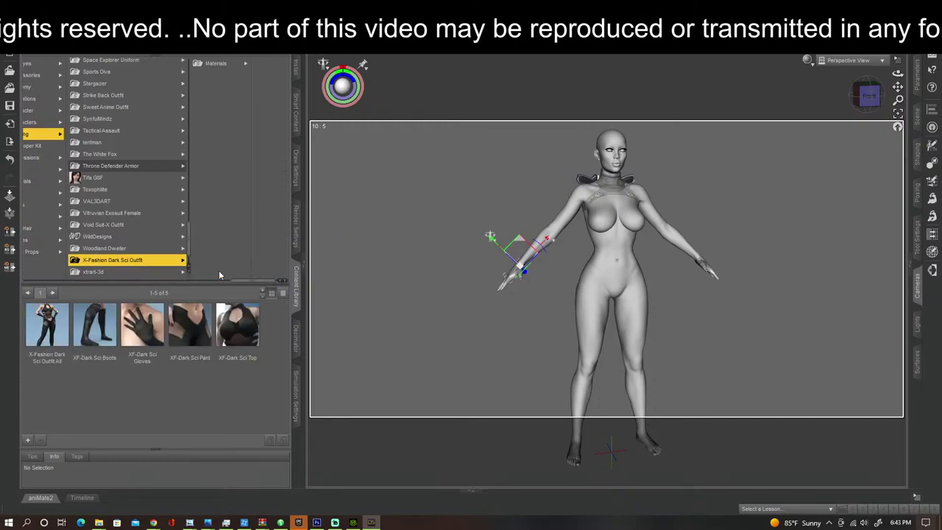
{"action": "key", "text": "Up"}
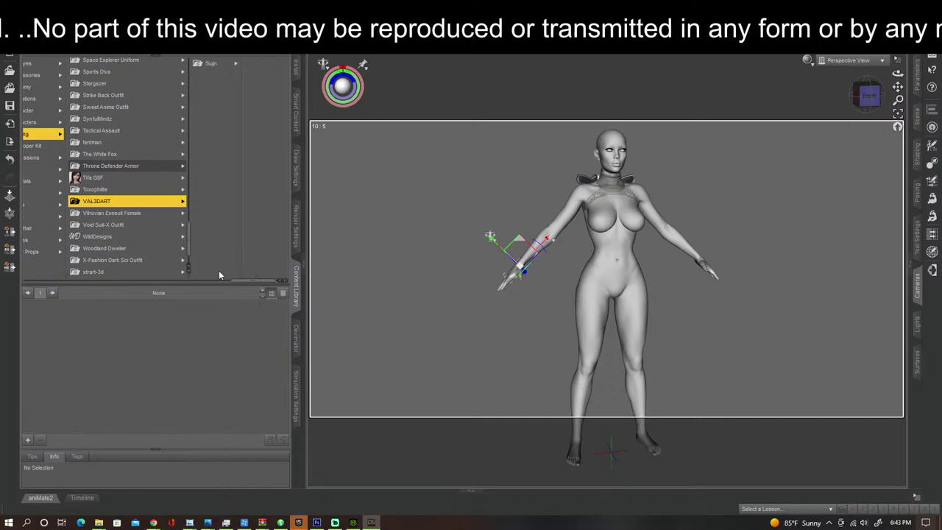
{"action": "key", "text": "Down"}
{"action": "key", "text": "Up"}
{"action": "key", "text": "Up"}
{"action": "key", "text": "Up"}
{"action": "key", "text": "Up"}
{"action": "key", "text": "Up"}
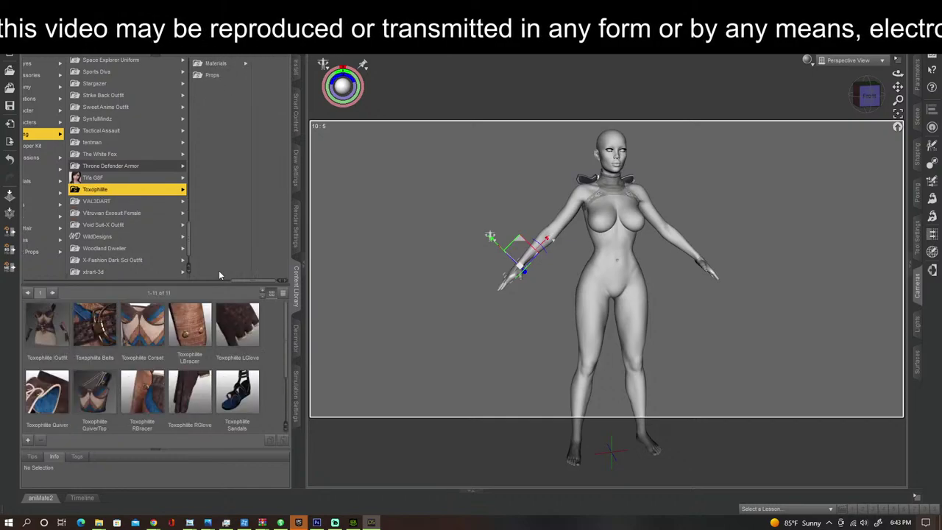
{"action": "key", "text": "Up"}
{"action": "key", "text": "Up"}
{"action": "key", "text": "Up"}
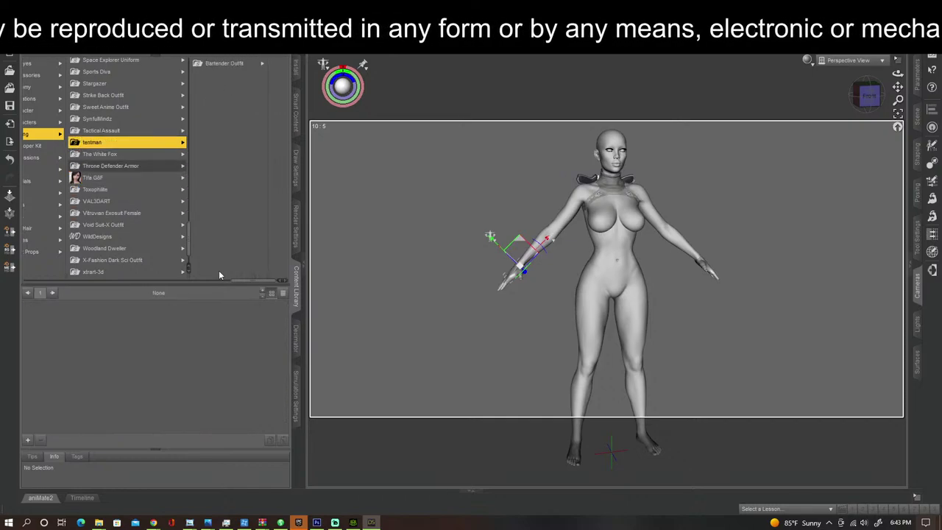
{"action": "key", "text": "Right"}
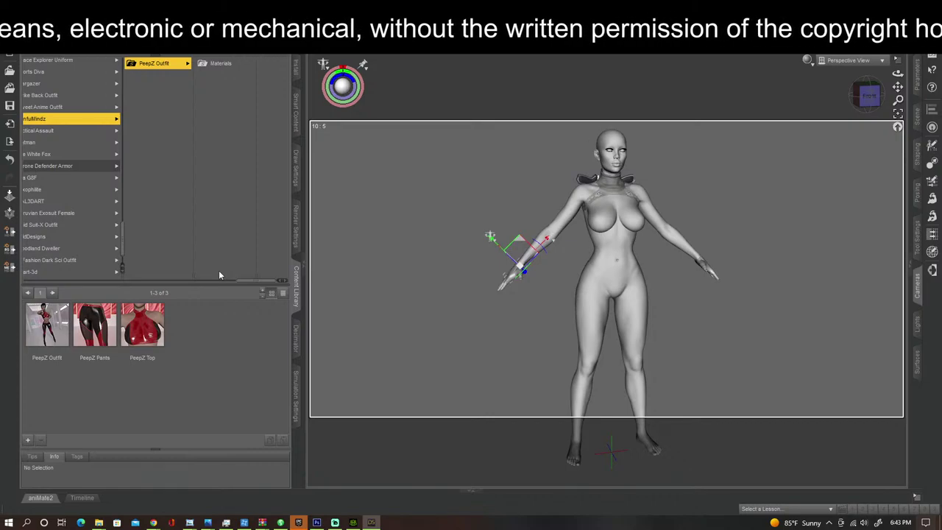
Step: Continue through the Genesis 8 Female clothing folders, from Sweet Anime Outfit back to OOT Formal MEGA Wardrobe
{"action": "key", "text": "Left"}
{"action": "key", "text": "Up"}
{"action": "key", "text": "Up"}
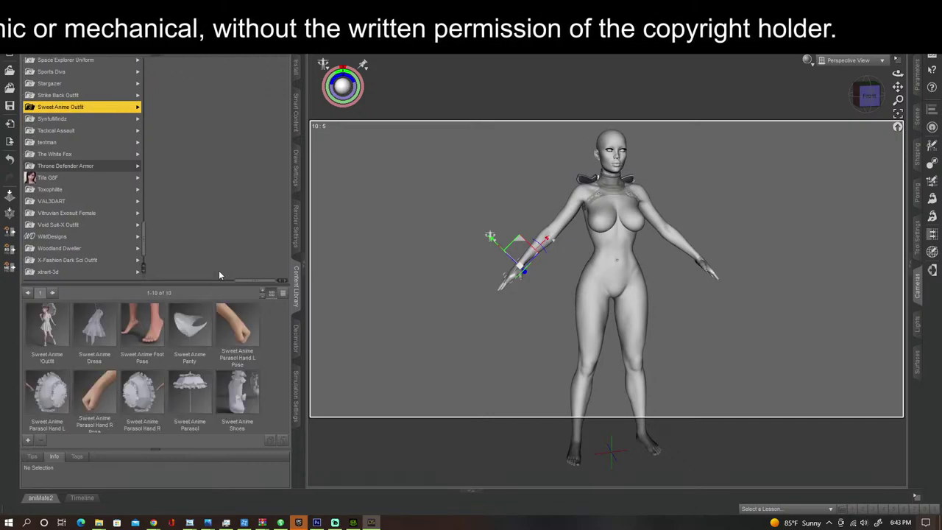
{"action": "key", "text": "Up"}
{"action": "key", "text": "Up"}
{"action": "key", "text": "Up"}
{"action": "key", "text": "Up"}
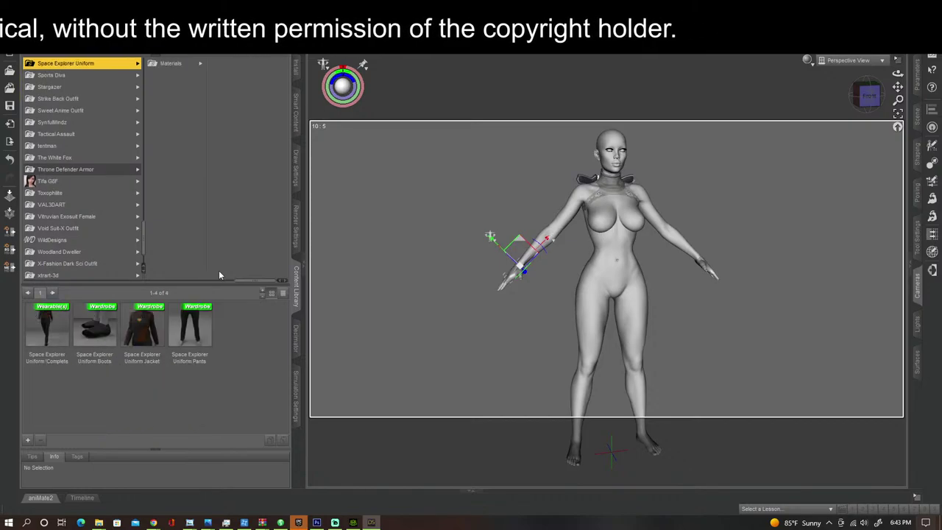
{"action": "key", "text": "Up"}
{"action": "key", "text": "Up"}
{"action": "key", "text": "Up"}
{"action": "key", "text": "Up"}
{"action": "key", "text": "Up"}
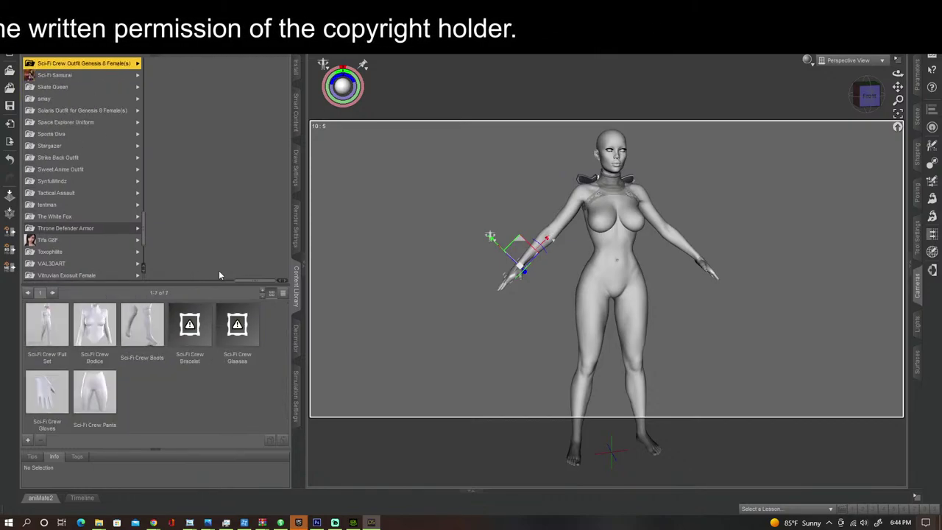
{"action": "key", "text": "Down"}
{"action": "key", "text": "Up"}
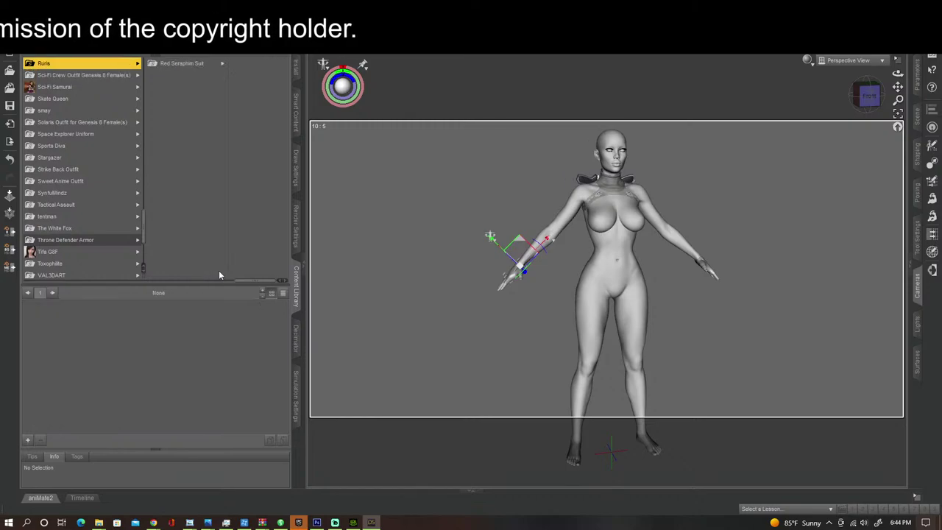
{"action": "key", "text": "Up"}
{"action": "key", "text": "Up"}
{"action": "key", "text": "Down"}
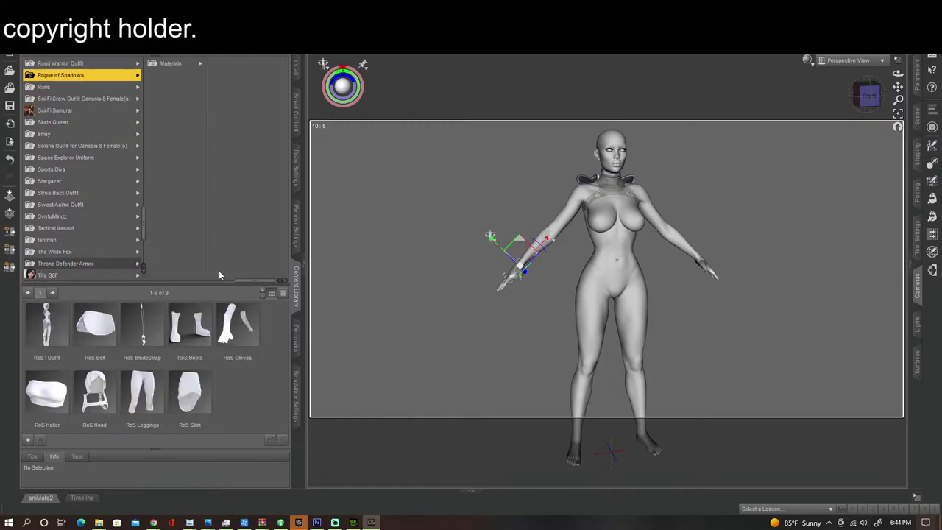
{"action": "key", "text": "Up"}
{"action": "key", "text": "Up"}
{"action": "key", "text": "Up"}
{"action": "key", "text": "Up"}
{"action": "key", "text": "Up"}
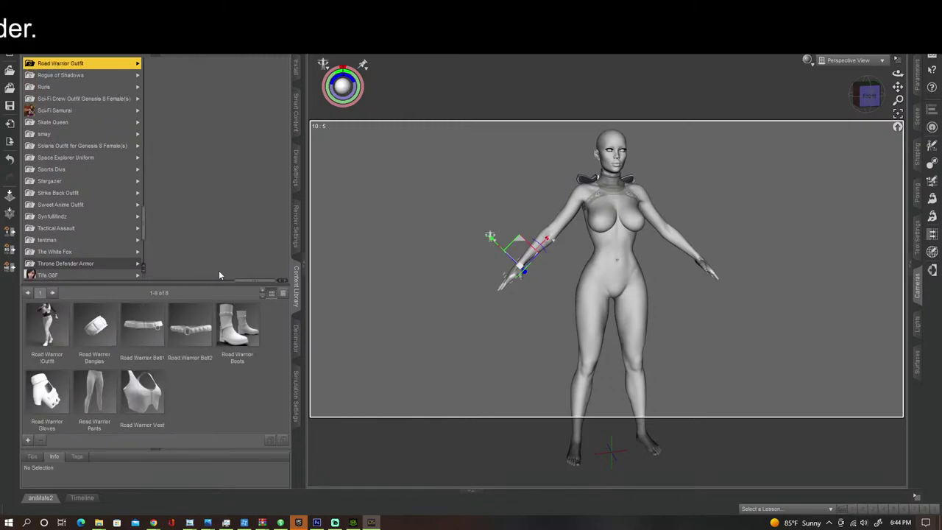
{"action": "key", "text": "Up"}
{"action": "key", "text": "Up"}
{"action": "key", "text": "Up"}
{"action": "key", "text": "Up"}
{"action": "key", "text": "Up"}
{"action": "key", "text": "Up"}
{"action": "key", "text": "Up"}
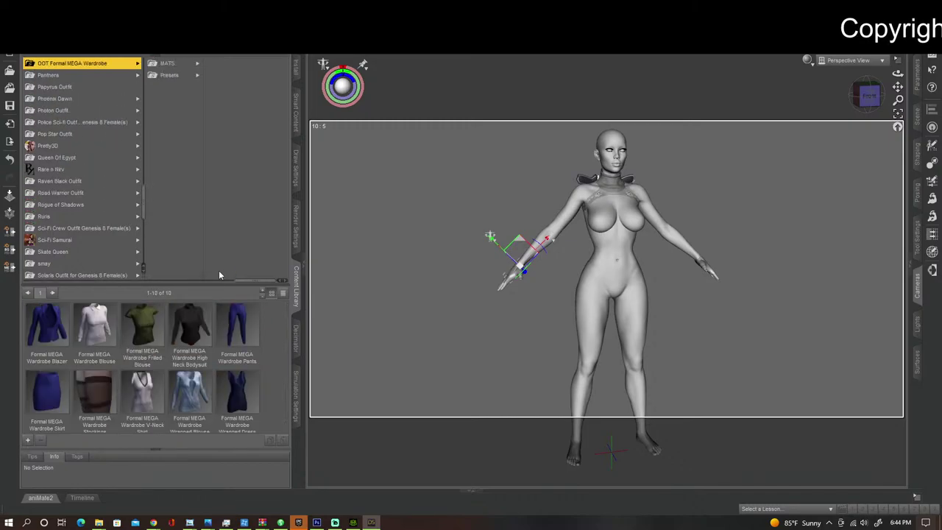
Step: Look through the Genesis 3 Female clothing folders for a suitable garment
{"action": "left_click_drag", "start_coordinate": [248, 282], "coordinate": [139, 278]}
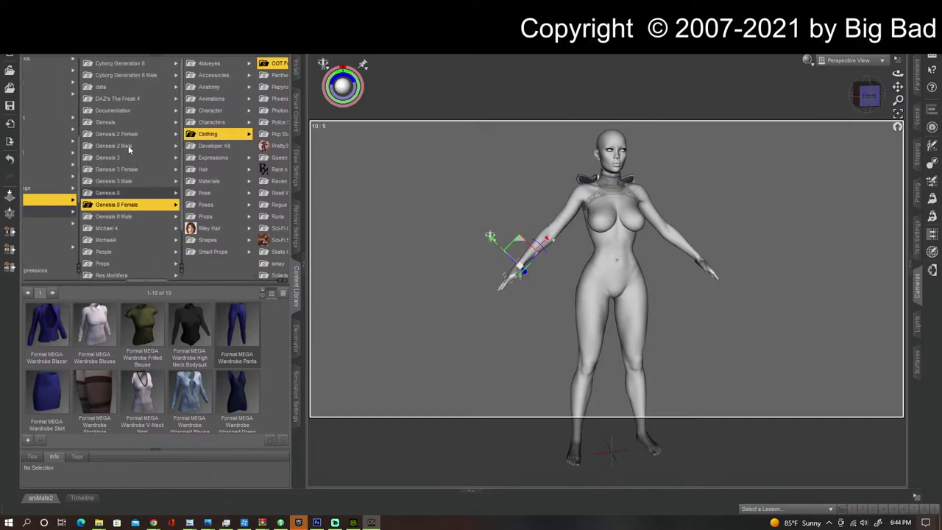
{"action": "left_click", "coordinate": [118, 182]}
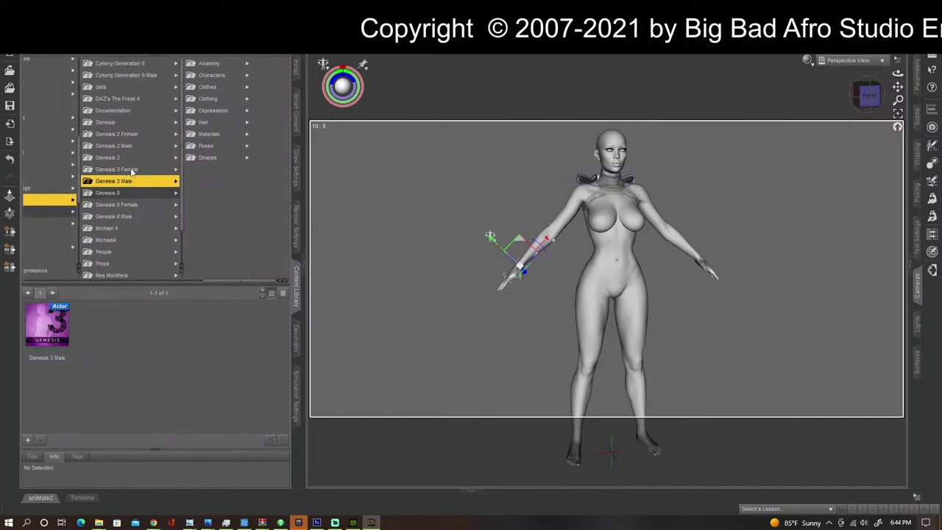
{"action": "left_click", "coordinate": [133, 170]}
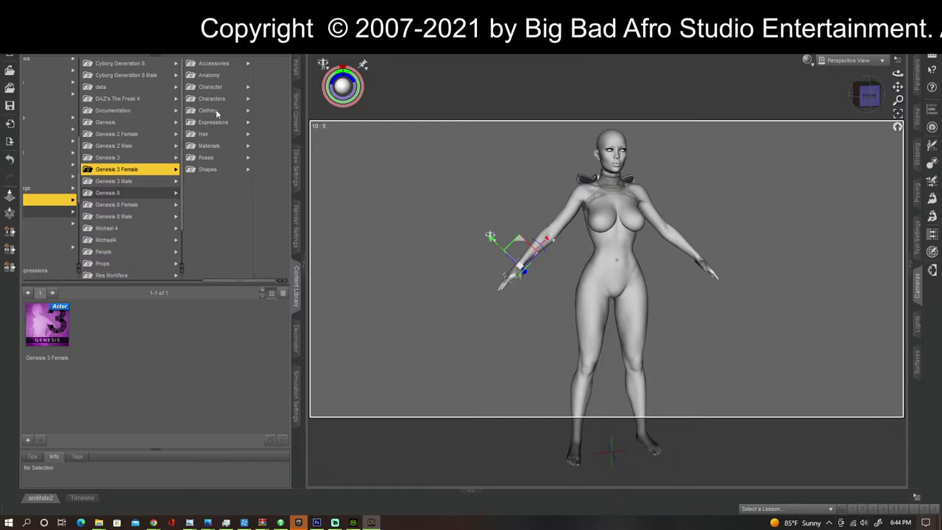
{"action": "left_click", "coordinate": [210, 110]}
{"action": "scroll", "coordinate": [219, 196], "scroll_direction": "down", "scroll_amount": 5}
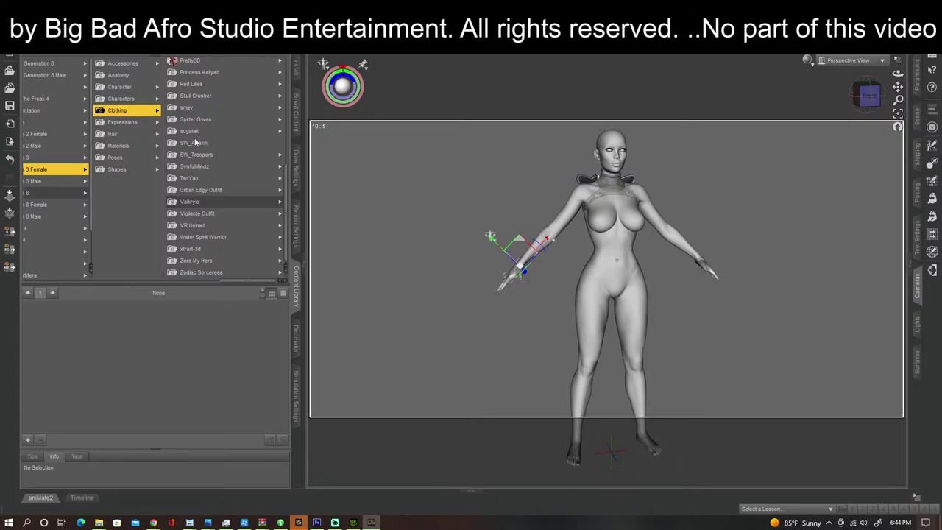
Step: Load the Ultra Bodysuit from the Genesis 2 Female clothing onto the figure, auto-fitting it from Genesis 2 Female
{"action": "left_click", "coordinate": [43, 135]}
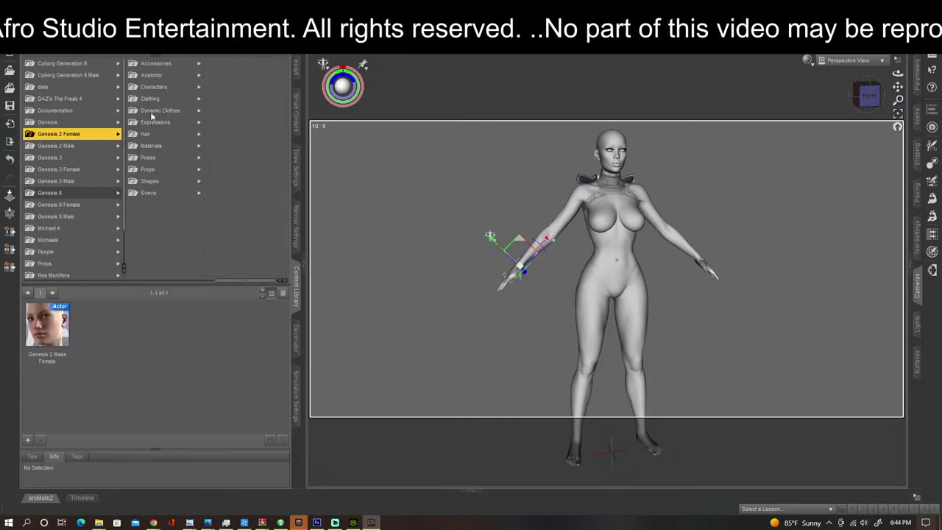
{"action": "left_click", "coordinate": [156, 99]}
{"action": "scroll", "coordinate": [220, 204], "scroll_direction": "down", "scroll_amount": 8}
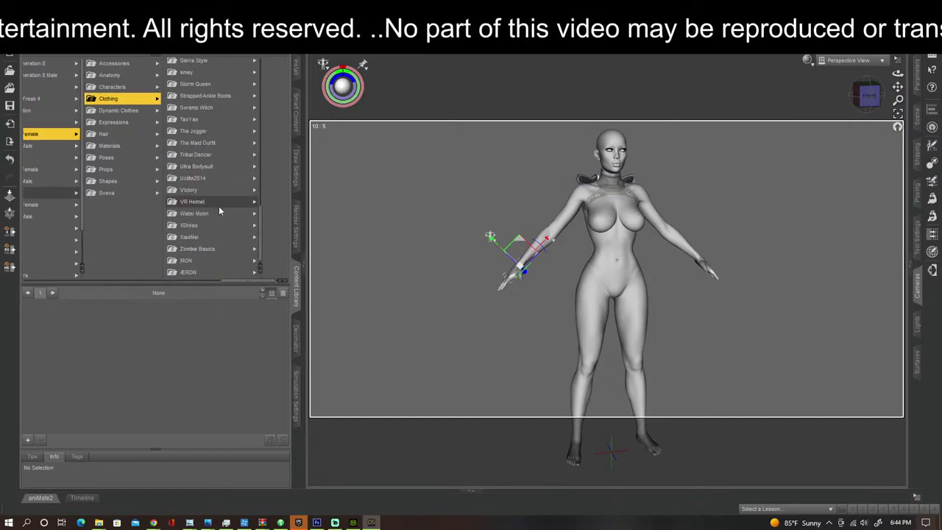
{"action": "left_click", "coordinate": [197, 167]}
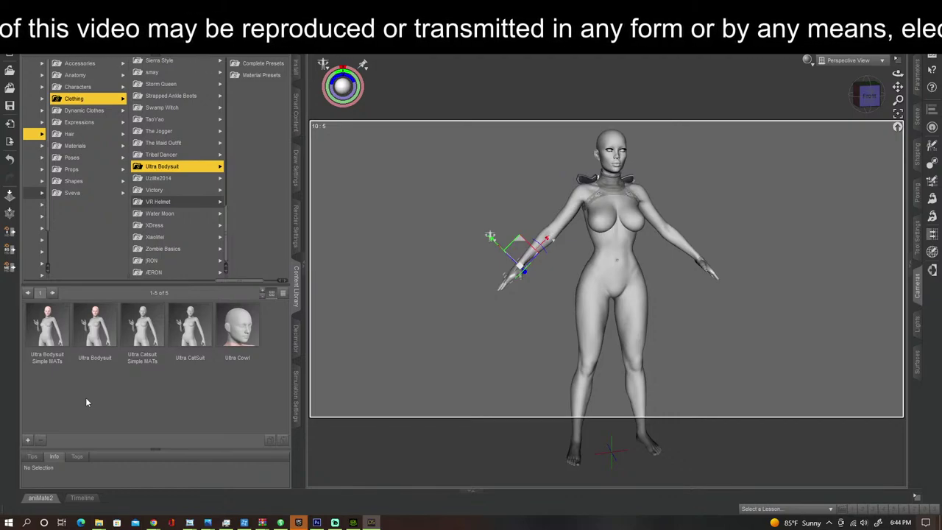
{"action": "left_click", "coordinate": [91, 337]}
{"action": "left_click_drag", "start_coordinate": [91, 336], "coordinate": [625, 257]}
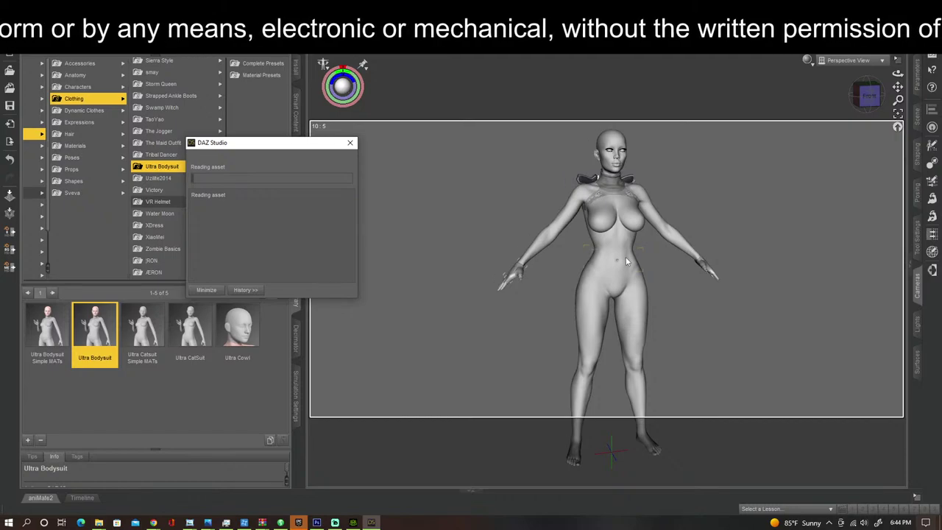
{"action": "left_click", "coordinate": [475, 396]}
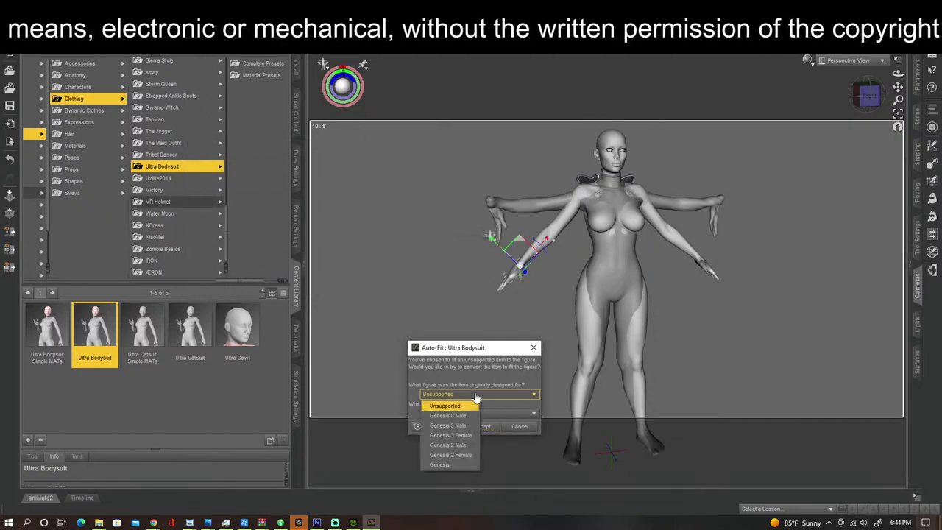
{"action": "left_click", "coordinate": [452, 454]}
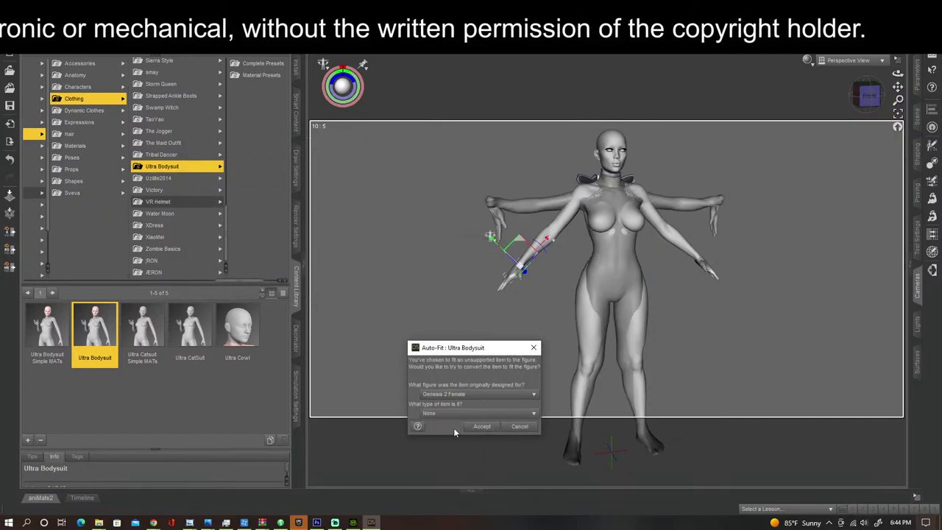
{"action": "left_click", "coordinate": [457, 415]}
{"action": "left_click", "coordinate": [490, 461]}
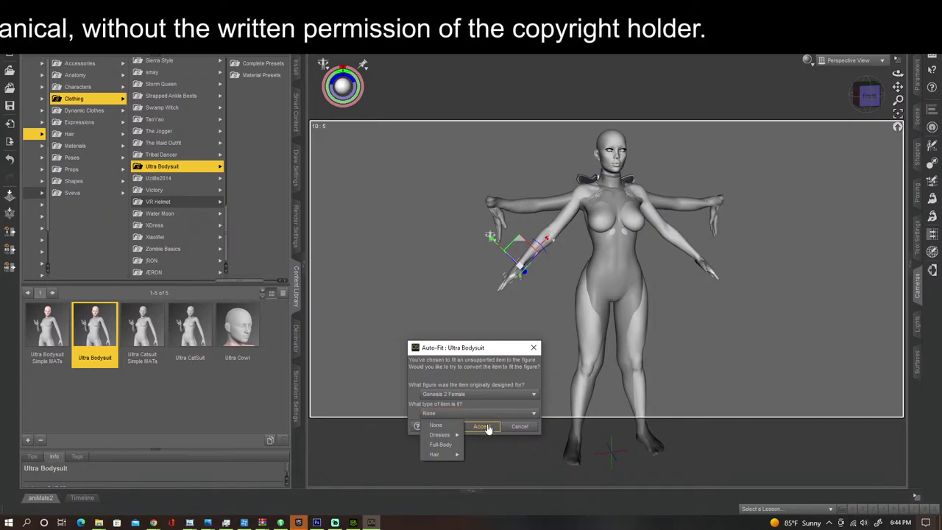
{"action": "left_click", "coordinate": [484, 427]}
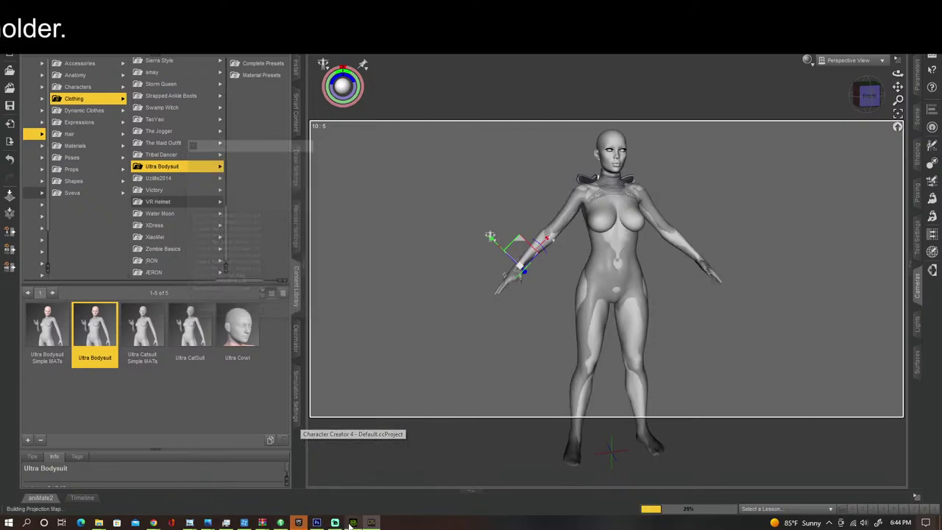
Step: Inspect the bodysuit's fit from the front and side, and set the viewport draw style to Texture Shaded
{"action": "scroll", "coordinate": [662, 274], "scroll_direction": "up", "scroll_amount": 6}
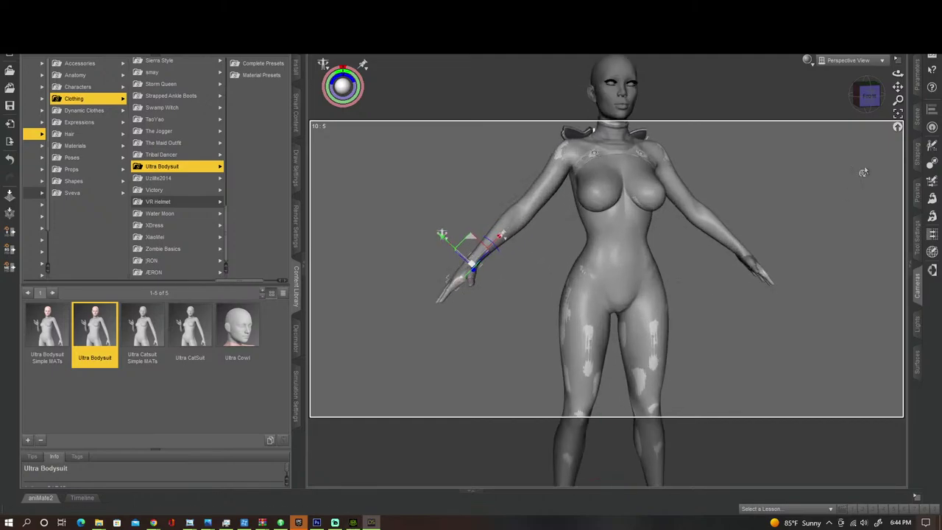
{"action": "left_click", "coordinate": [856, 96]}
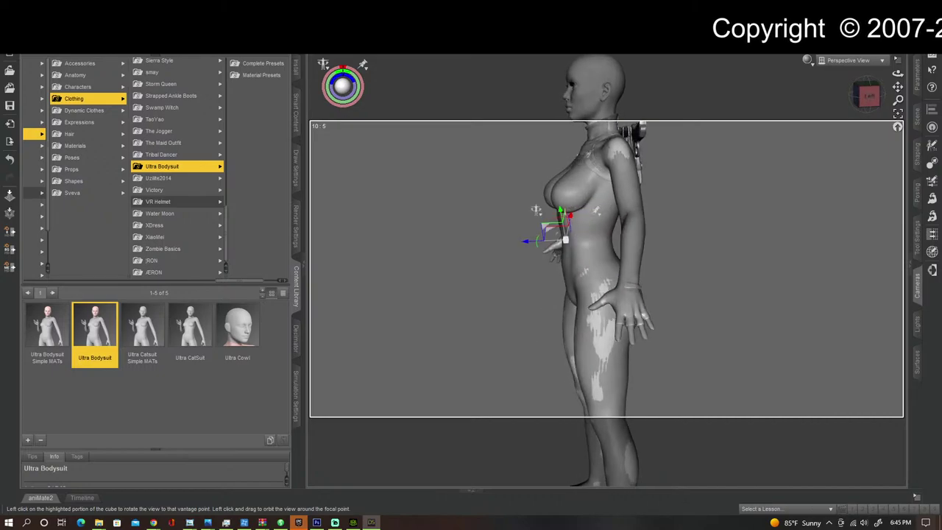
{"action": "left_click", "coordinate": [867, 95]}
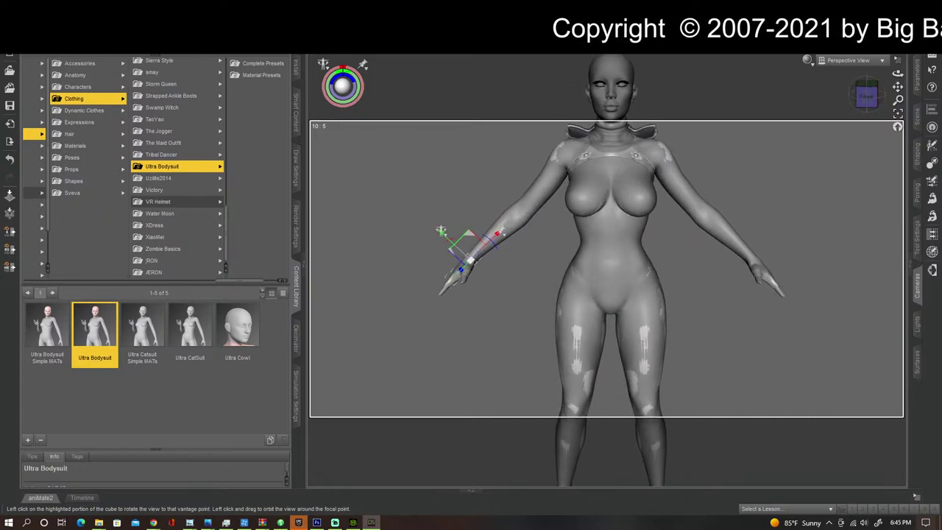
{"action": "left_click_drag", "start_coordinate": [867, 96], "coordinate": [871, 102]}
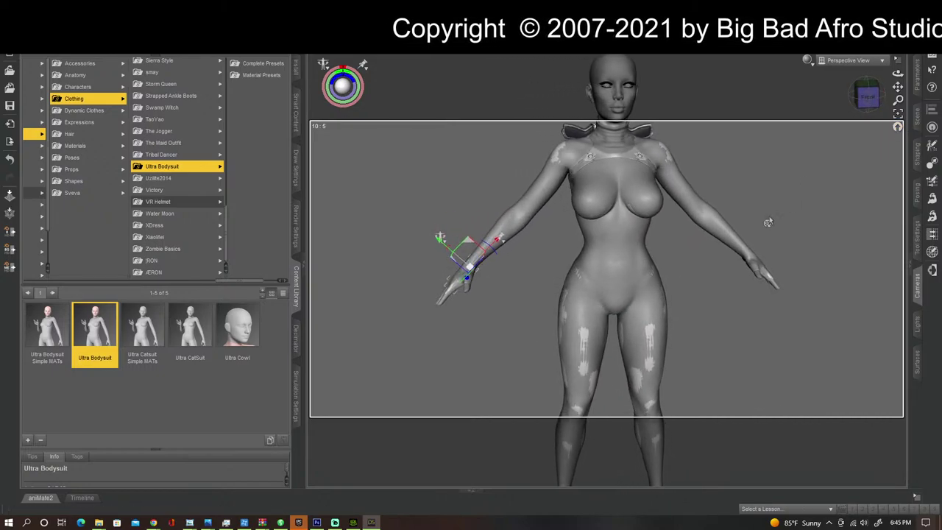
{"action": "left_click", "coordinate": [812, 65]}
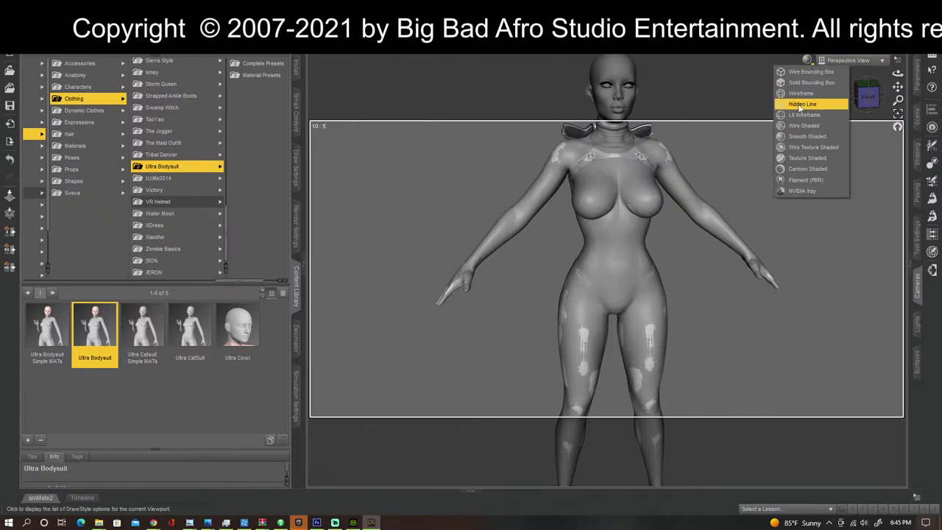
{"action": "left_click", "coordinate": [808, 158]}
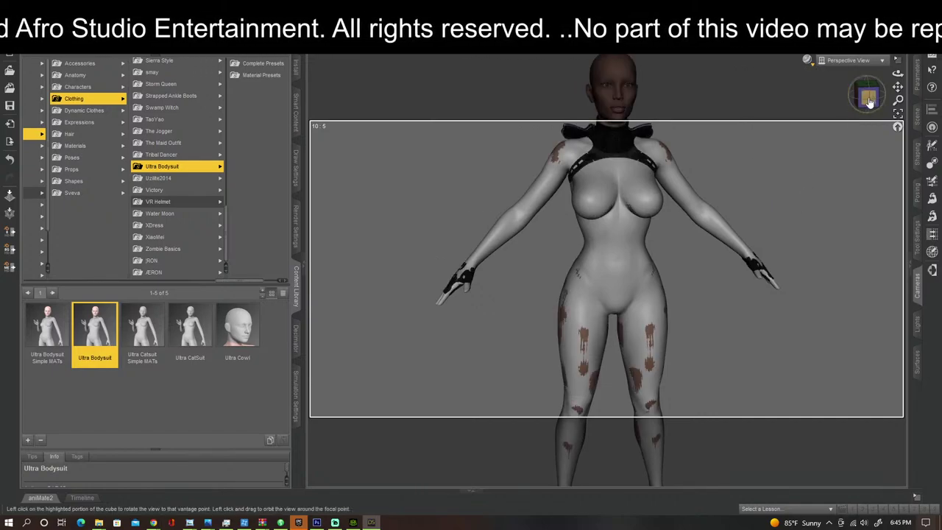
Step: Select the Ultra Bodysuit on the figure and show its Actor parameters
{"action": "mouse_move", "coordinate": [869, 95]}
{"action": "left_mouse_down"}
{"action": "mouse_move", "coordinate": [817, 96]}
{"action": "mouse_move", "coordinate": [861, 96]}
{"action": "left_mouse_up"}
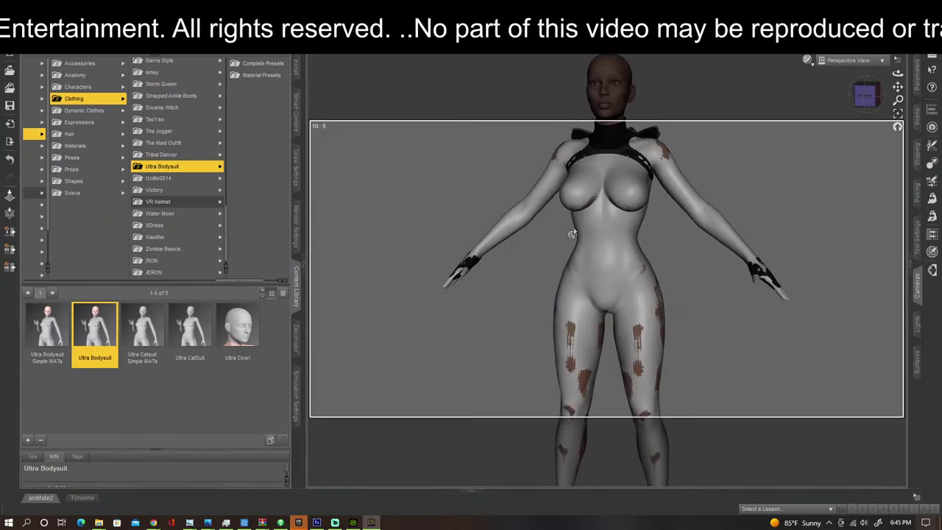
{"action": "left_click", "coordinate": [918, 75]}
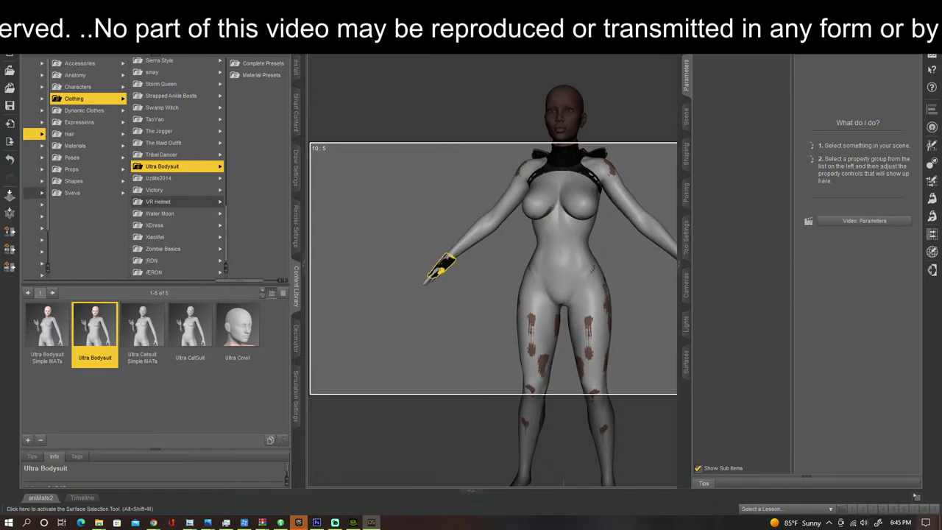
{"action": "left_click", "coordinate": [568, 235]}
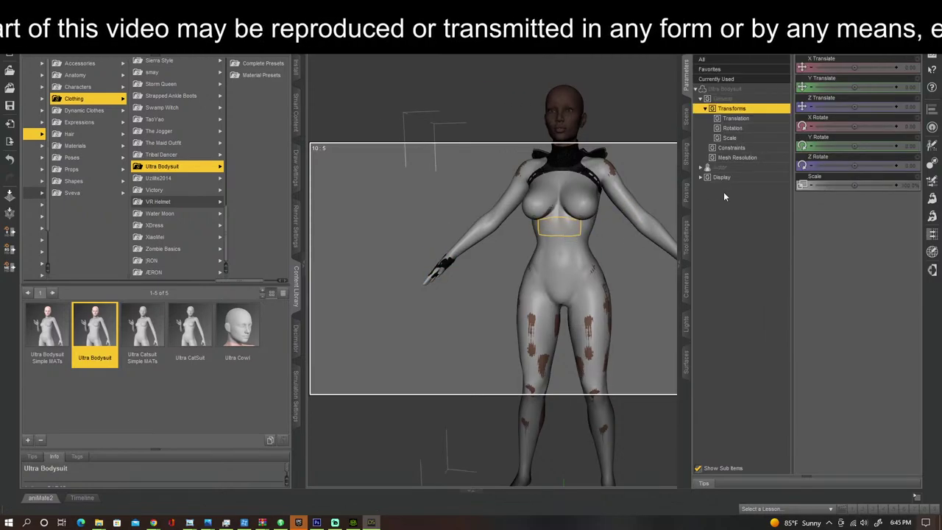
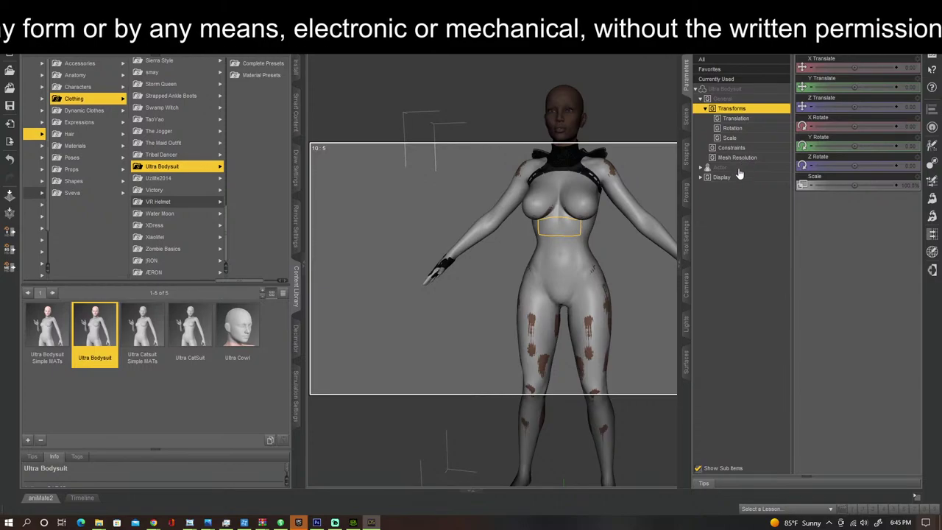
{"action": "left_click", "coordinate": [723, 178]}
{"action": "left_click", "coordinate": [739, 168]}
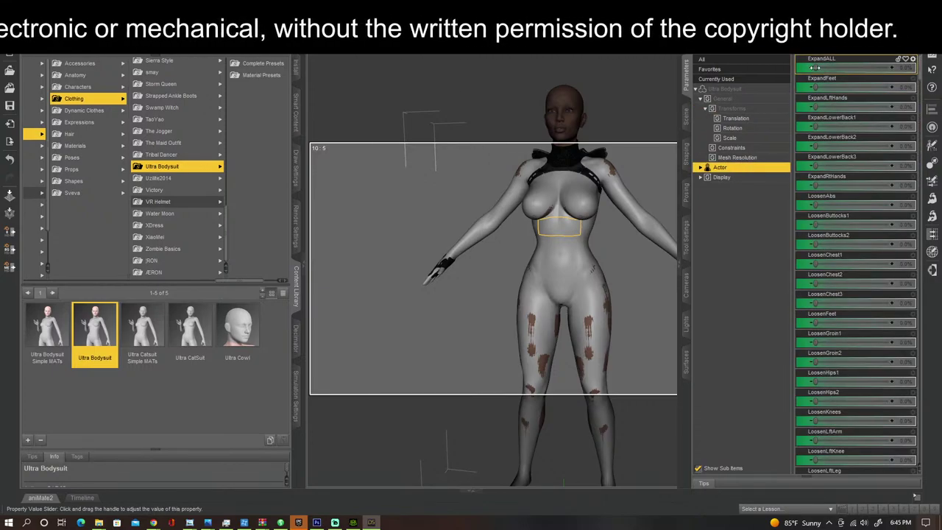
Step: Try the bodysuit's ExpandALL morph at 53.3% and check the fit from the front and side
{"action": "left_click_drag", "start_coordinate": [815, 68], "coordinate": [817, 68]}
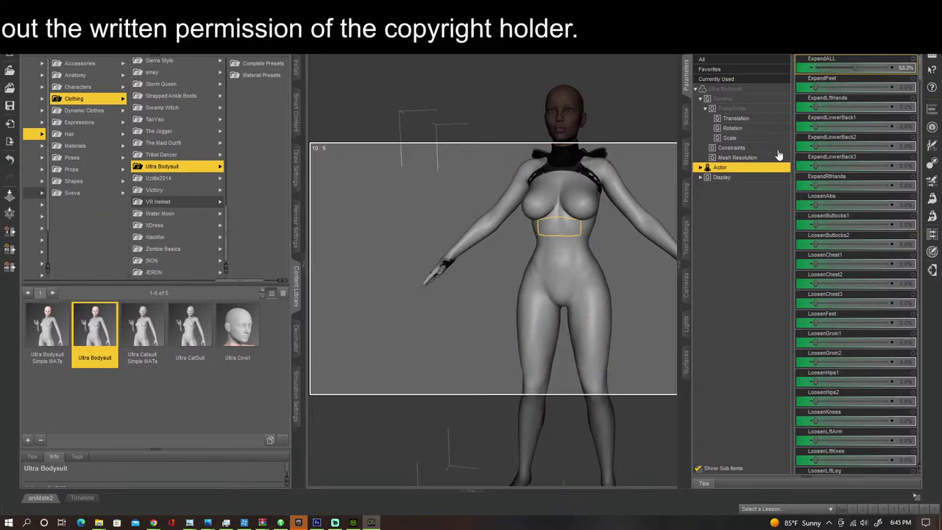
{"action": "left_click", "coordinate": [678, 263]}
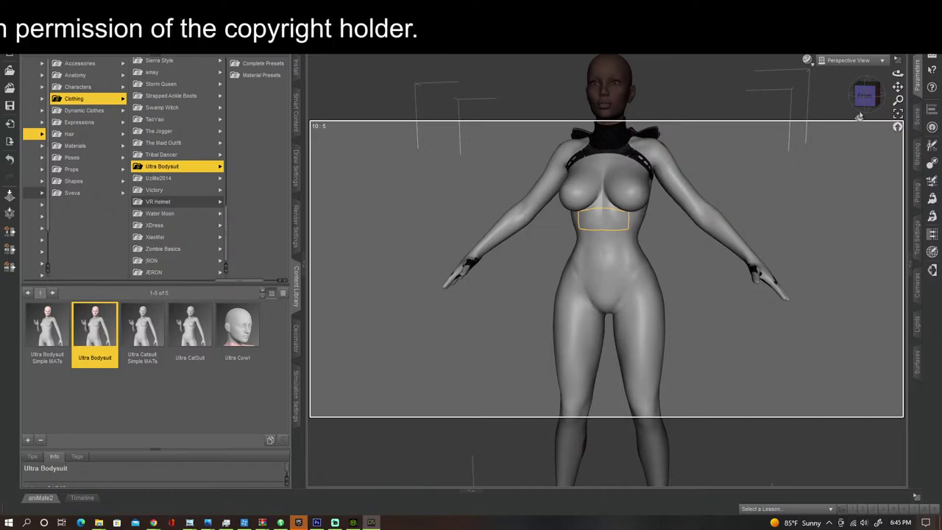
{"action": "left_click_drag", "start_coordinate": [865, 96], "coordinate": [831, 96]}
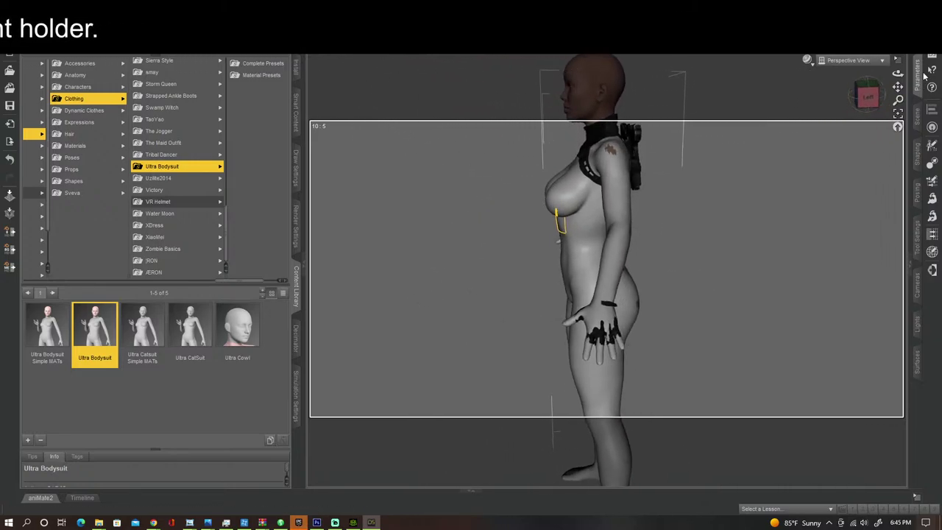
Step: Lower the bodysuit's ExpandALL morph to 14.0% while examining the figure from behind
{"action": "left_click", "coordinate": [918, 78]}
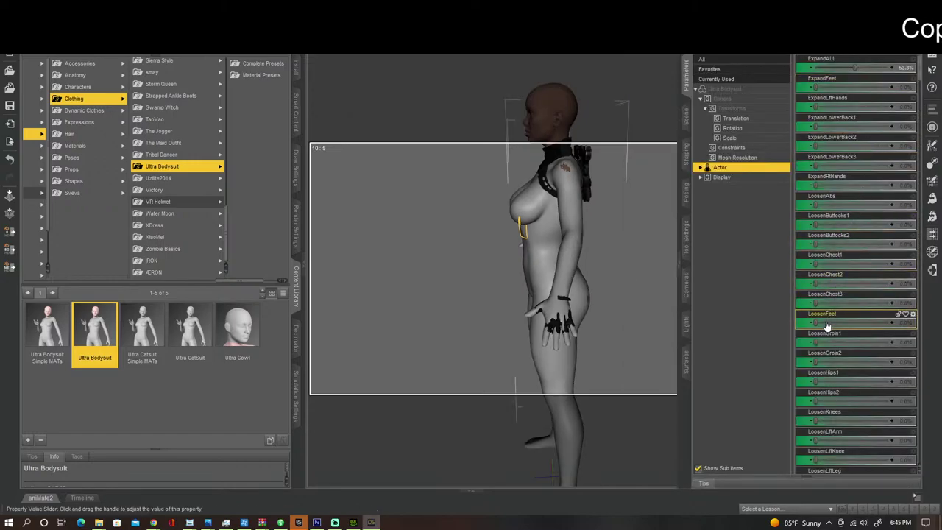
{"action": "left_click", "coordinate": [308, 274]}
{"action": "left_click", "coordinate": [637, 94]}
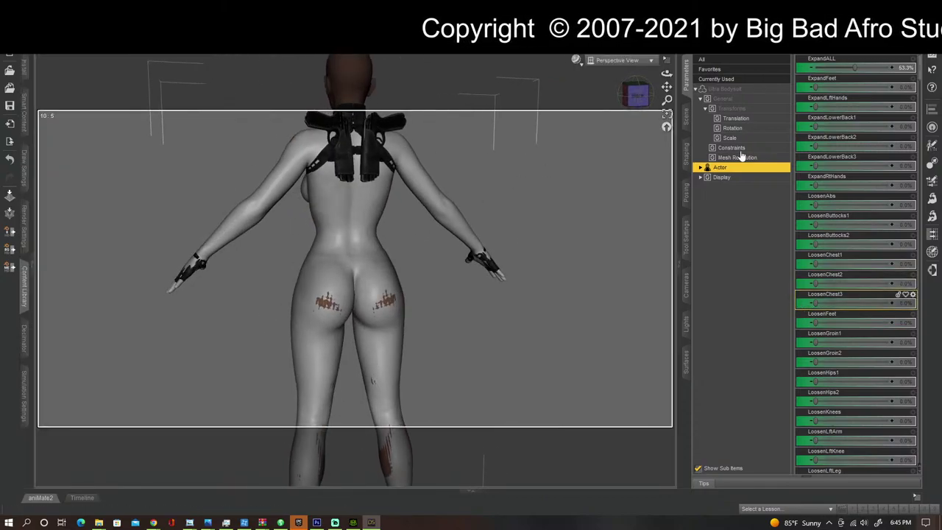
{"action": "left_click_drag", "start_coordinate": [858, 73], "coordinate": [826, 83]}
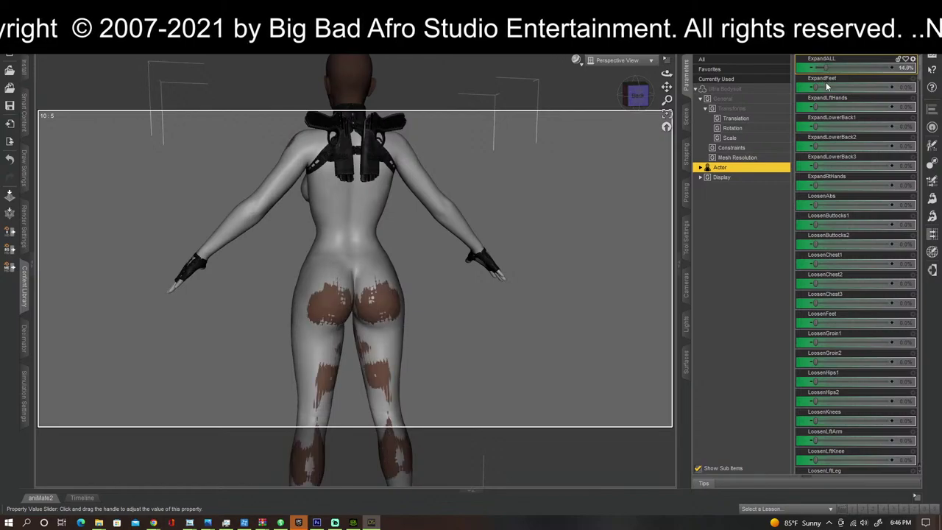
{"action": "mouse_move", "coordinate": [638, 96]}
{"action": "left_mouse_down"}
{"action": "mouse_move", "coordinate": [677, 97]}
{"action": "mouse_move", "coordinate": [642, 94]}
{"action": "left_mouse_up"}
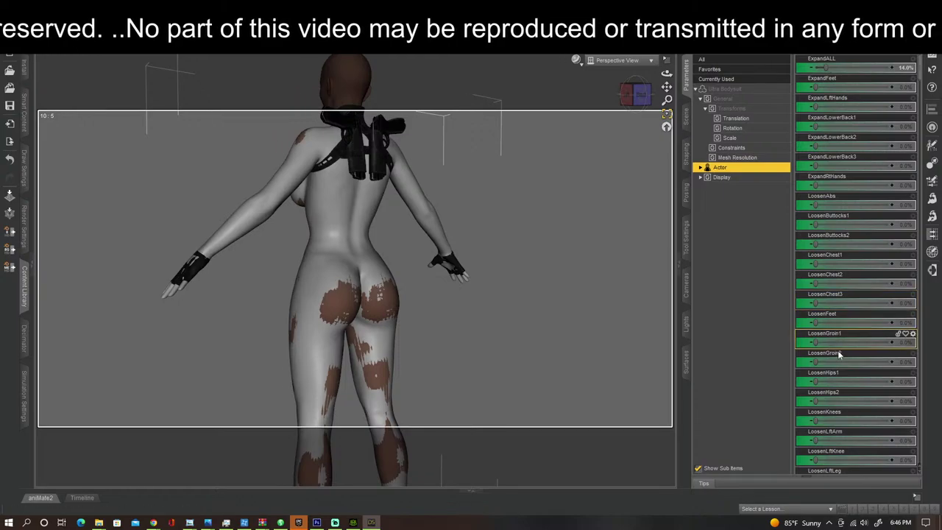
Step: Find the LoosenWaist morph among the bodysuit's Actor parameters and try adjusting it
{"action": "scroll", "coordinate": [862, 406], "scroll_direction": "down", "scroll_amount": 3}
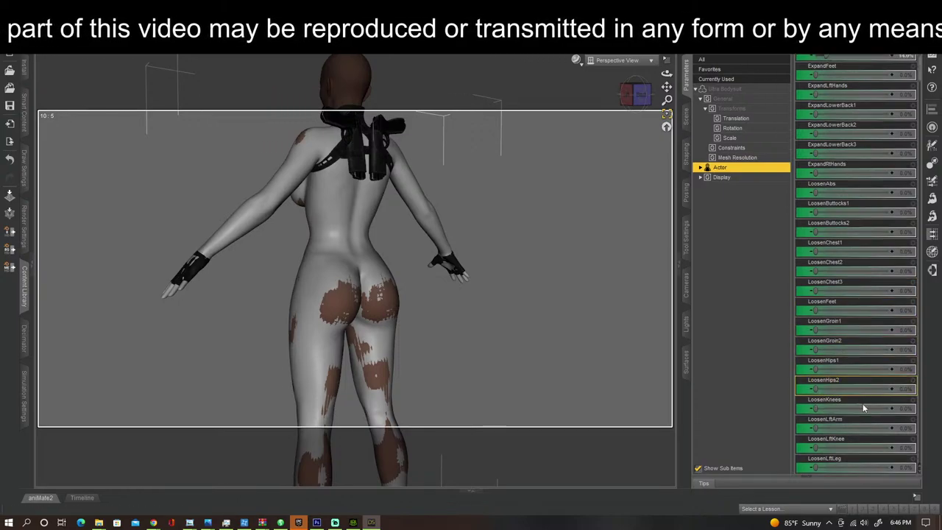
{"action": "scroll", "coordinate": [854, 403], "scroll_direction": "down", "scroll_amount": 4}
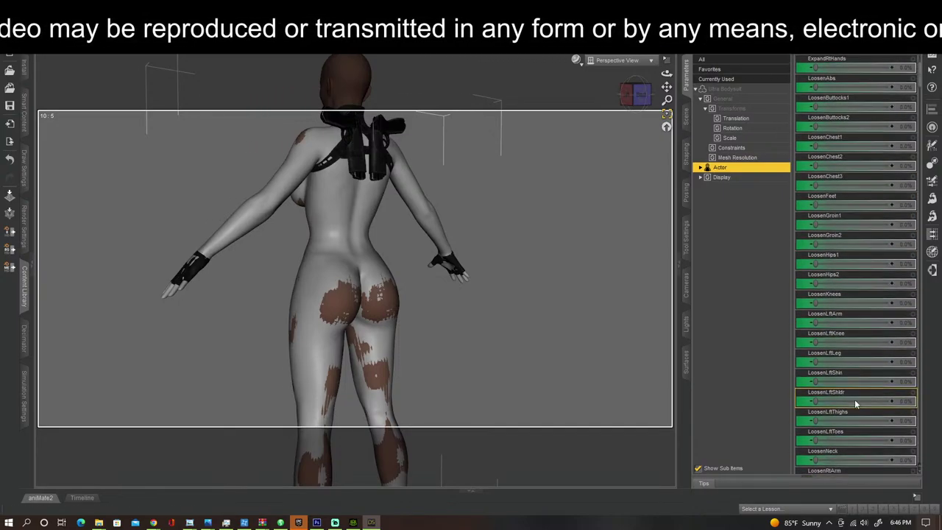
{"action": "scroll", "coordinate": [855, 404], "scroll_direction": "down", "scroll_amount": 5}
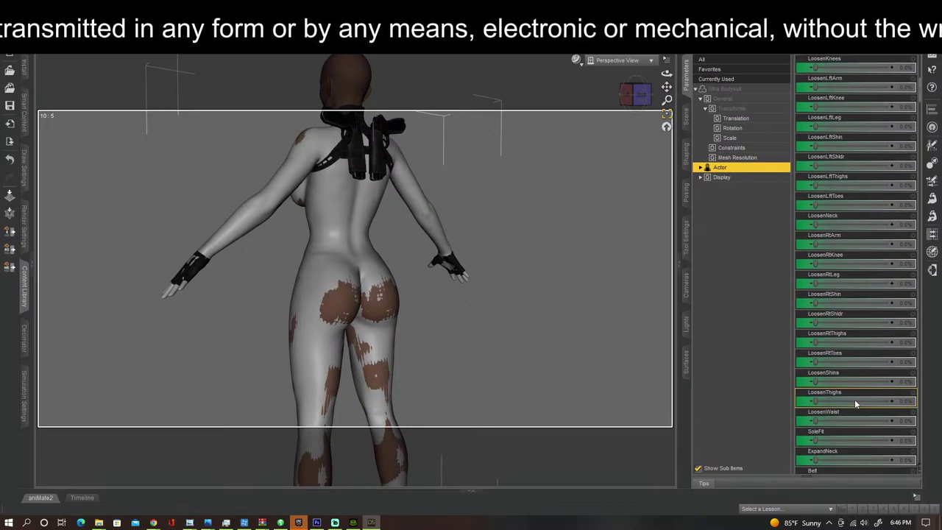
{"action": "left_click_drag", "start_coordinate": [817, 420], "coordinate": [769, 421]}
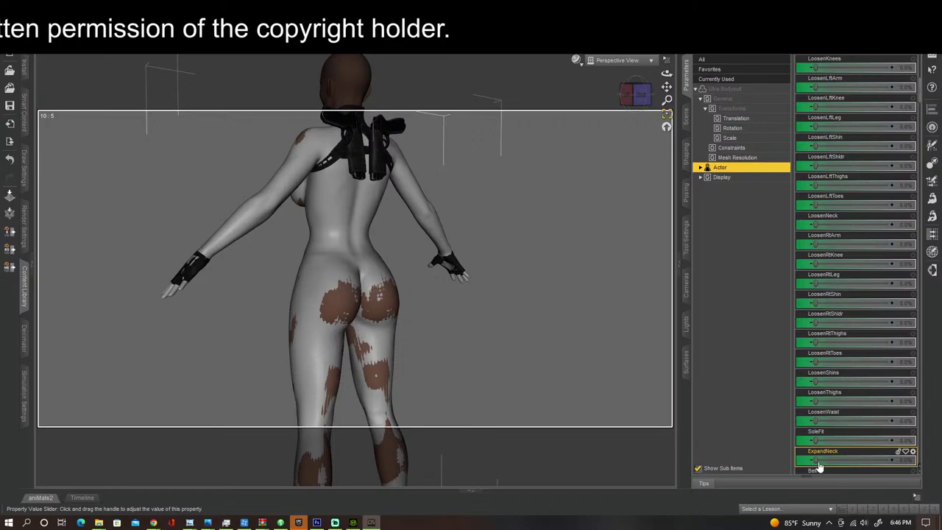
Step: Reset the bodysuit's ExpandALL morph to 0% and check the skin poke-through from the front and side
{"action": "left_click", "coordinate": [626, 97]}
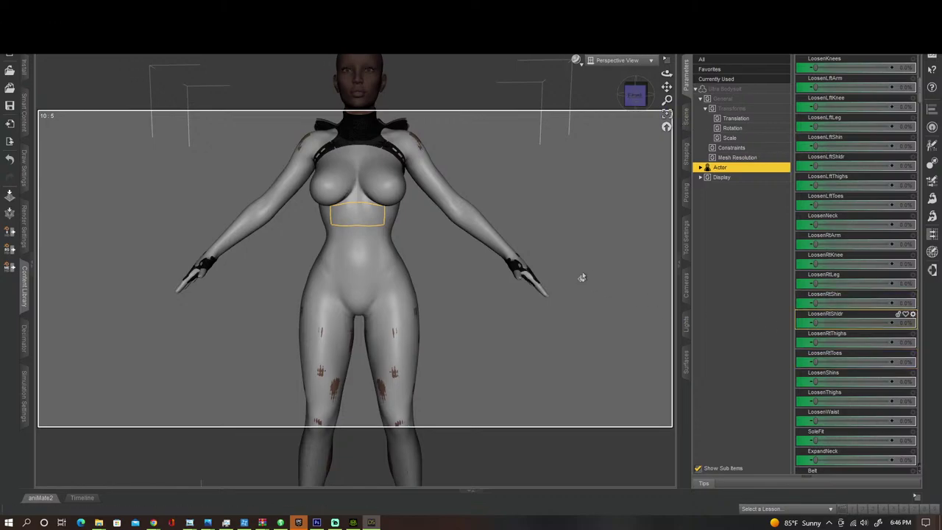
{"action": "scroll", "coordinate": [839, 80], "scroll_direction": "up", "scroll_amount": 5}
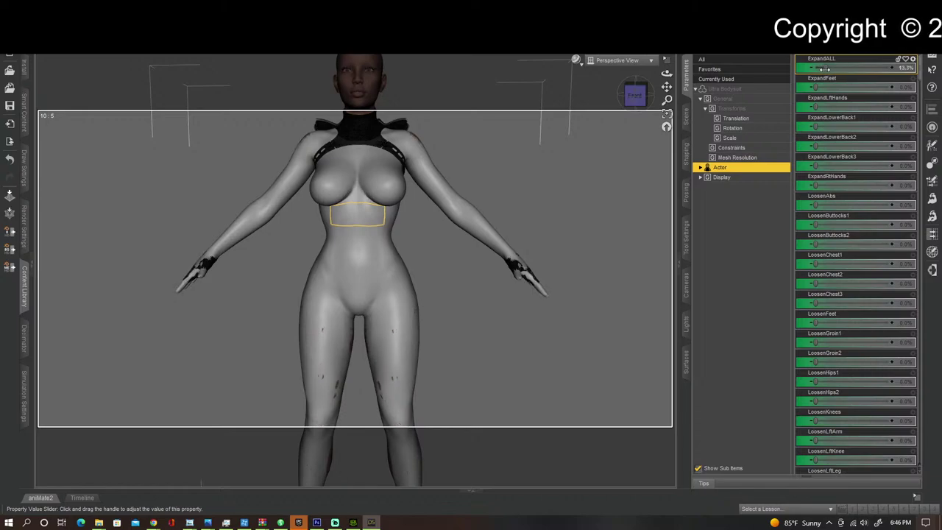
{"action": "left_click_drag", "start_coordinate": [825, 68], "coordinate": [810, 68]}
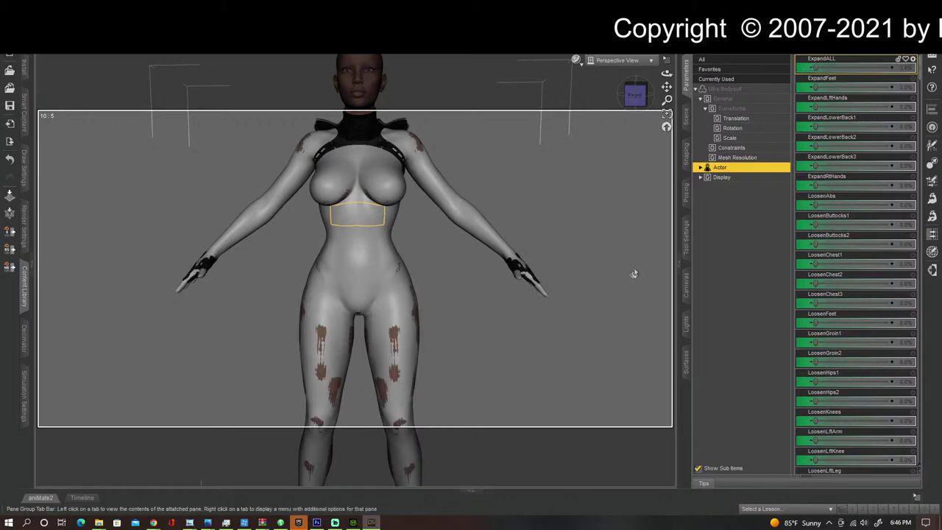
{"action": "left_click", "coordinate": [630, 96]}
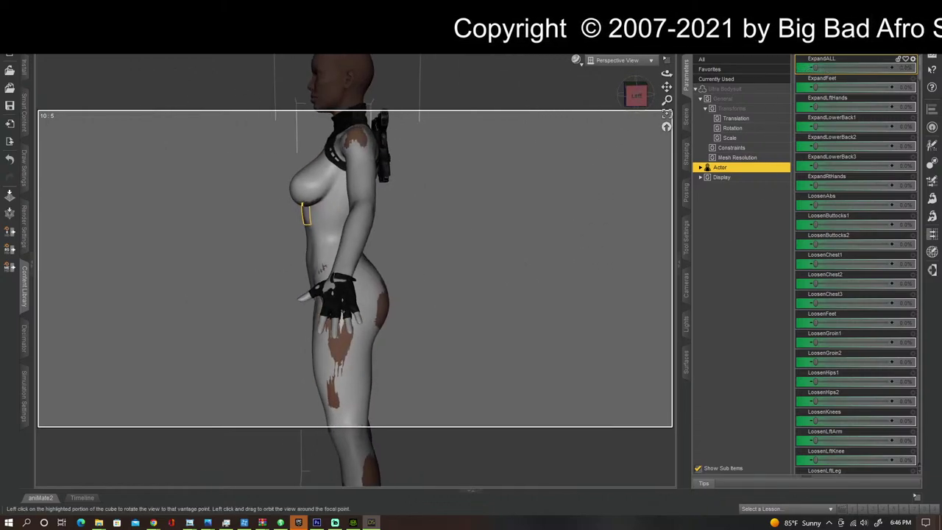
{"action": "left_click_drag", "start_coordinate": [631, 96], "coordinate": [661, 97]}
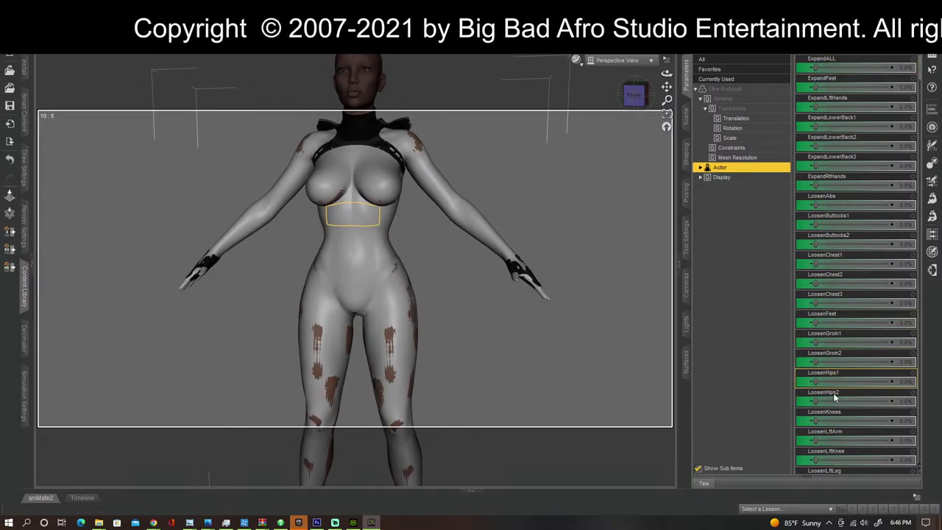
Step: Try the bodysuit's KneePads1 morph at 100%, and return it to 0%
{"action": "scroll", "coordinate": [836, 421], "scroll_direction": "down", "scroll_amount": 5}
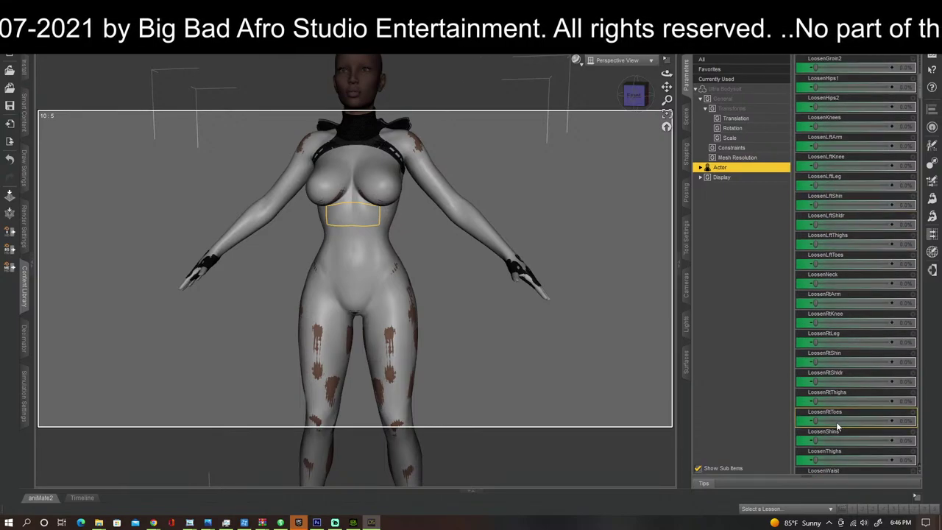
{"action": "scroll", "coordinate": [836, 425], "scroll_direction": "down", "scroll_amount": 4}
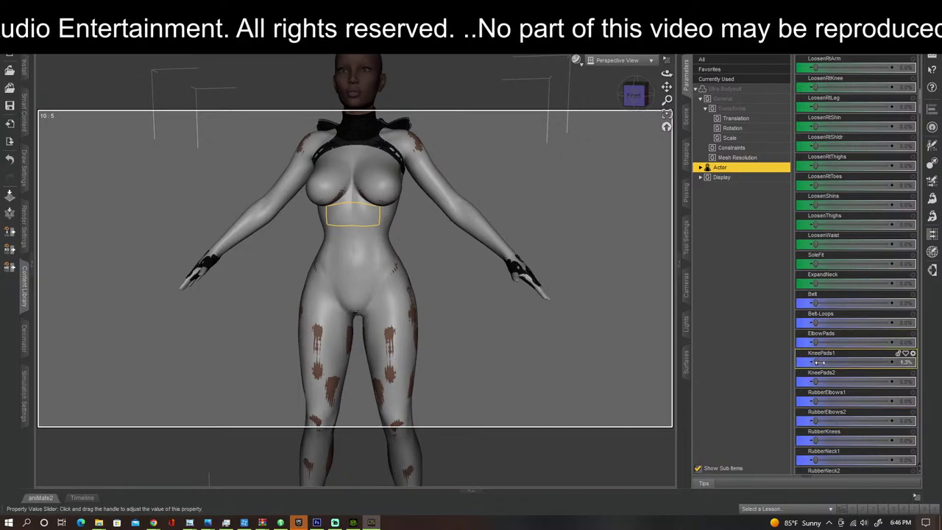
{"action": "left_click_drag", "start_coordinate": [819, 362], "coordinate": [937, 365]}
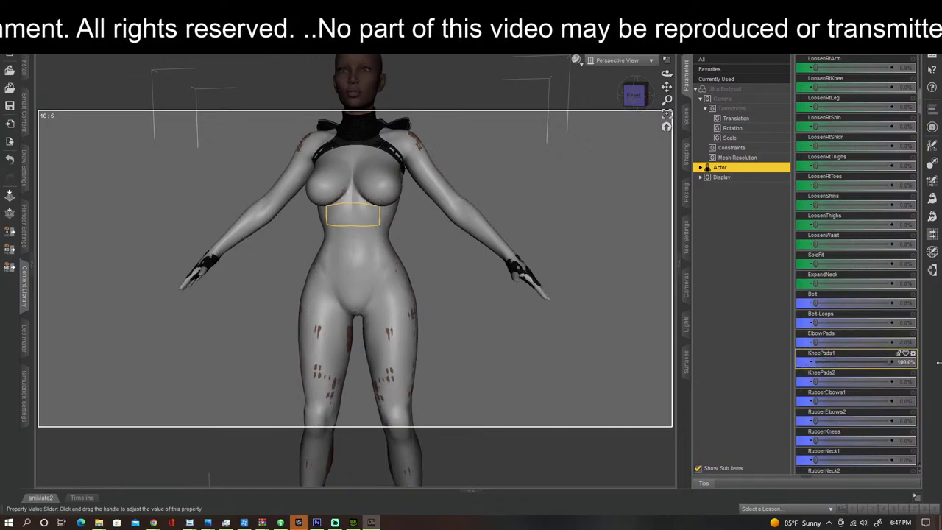
{"action": "left_click_drag", "start_coordinate": [764, 362], "coordinate": [685, 354]}
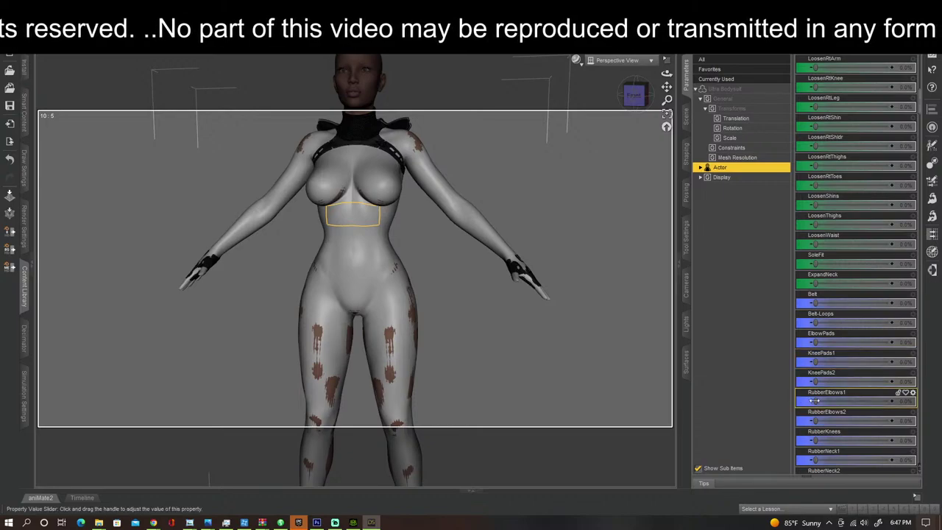
Step: Try the bodysuit's ThighPads1 morph at 100%, and return it to 0%
{"action": "scroll", "coordinate": [832, 407], "scroll_direction": "down", "scroll_amount": 3}
{"action": "scroll", "coordinate": [832, 408], "scroll_direction": "down", "scroll_amount": 6}
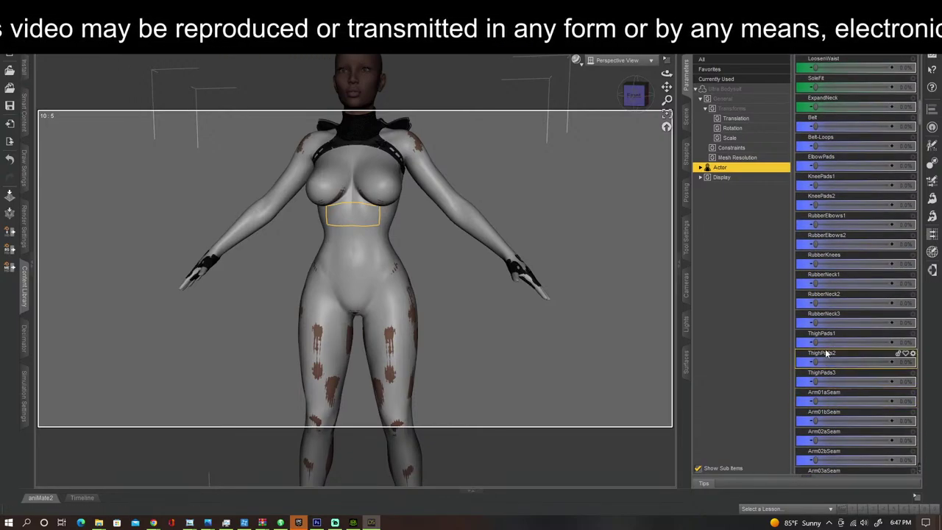
{"action": "left_click_drag", "start_coordinate": [819, 343], "coordinate": [838, 342]}
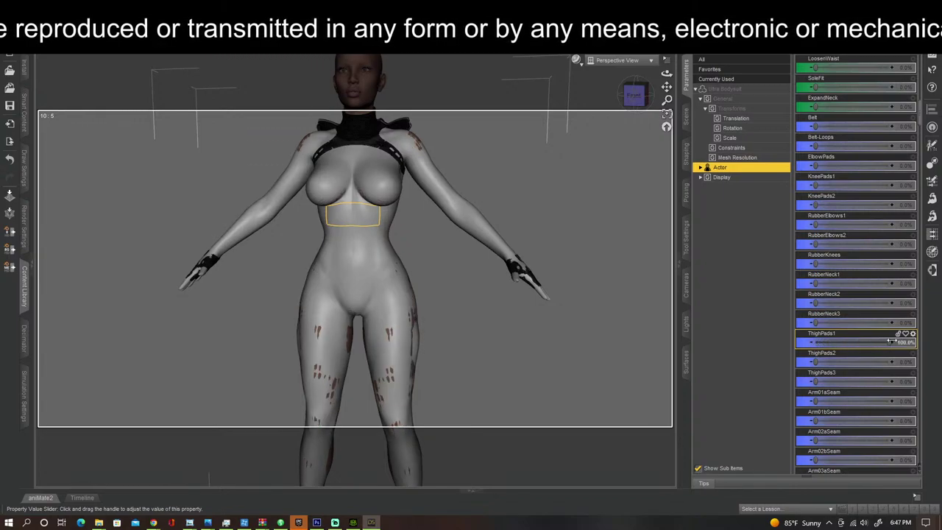
{"action": "scroll", "coordinate": [844, 309], "scroll_direction": "up", "scroll_amount": 15}
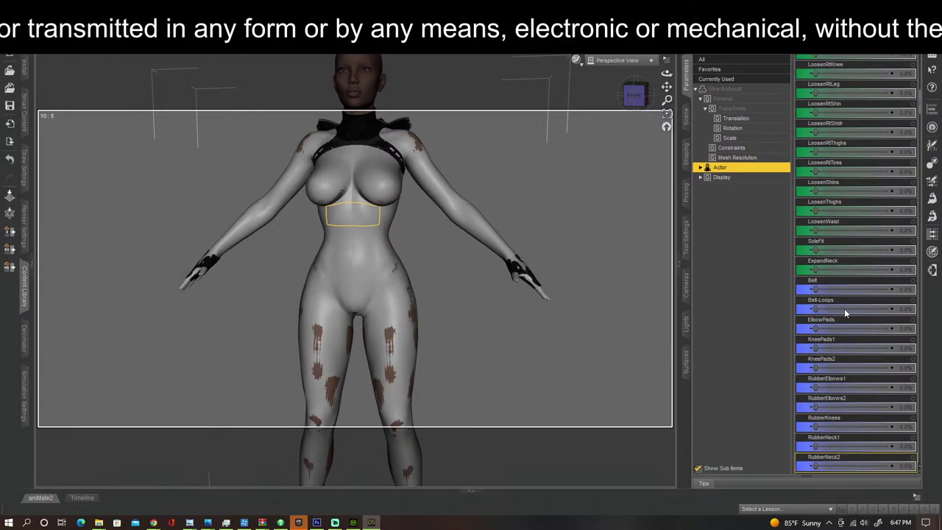
{"action": "scroll", "coordinate": [845, 313], "scroll_direction": "up", "scroll_amount": 10}
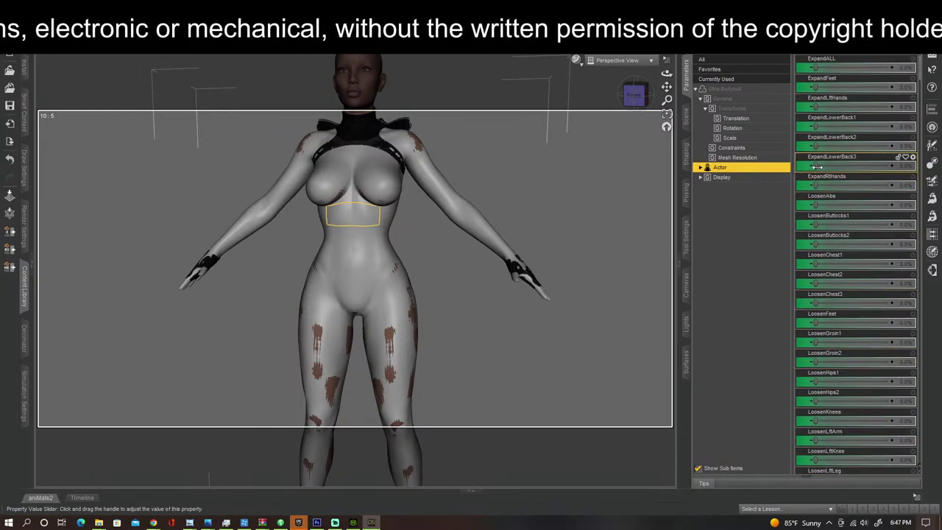
Step: Try the bodysuit's ExpandLowerBack1, ExpandLowerBack2 and ExpandLowerBack3 morphs against the skin poke-through at the back, and leave them at 0%
{"action": "left_click_drag", "start_coordinate": [643, 101], "coordinate": [515, 103]}
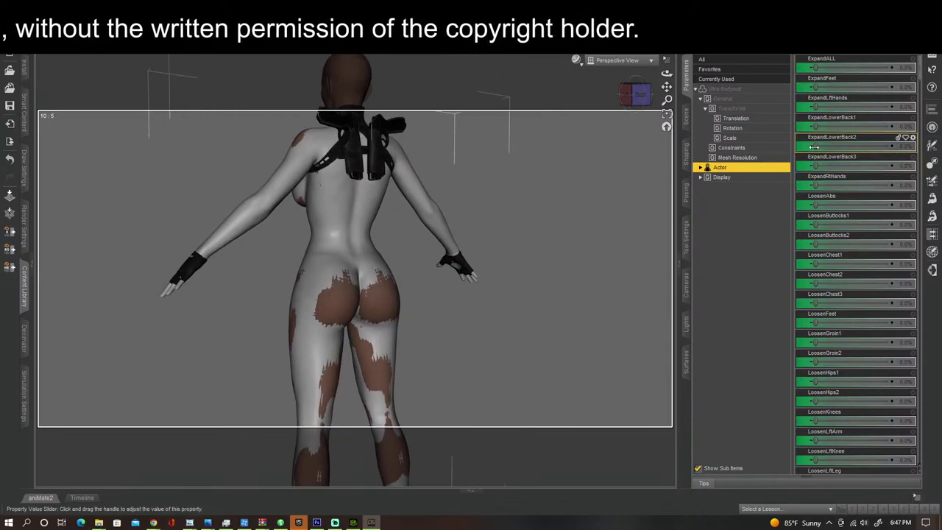
{"action": "mouse_move", "coordinate": [816, 147]}
{"action": "left_mouse_down"}
{"action": "mouse_move", "coordinate": [828, 154]}
{"action": "mouse_move", "coordinate": [787, 153]}
{"action": "mouse_move", "coordinate": [819, 167]}
{"action": "left_mouse_up"}
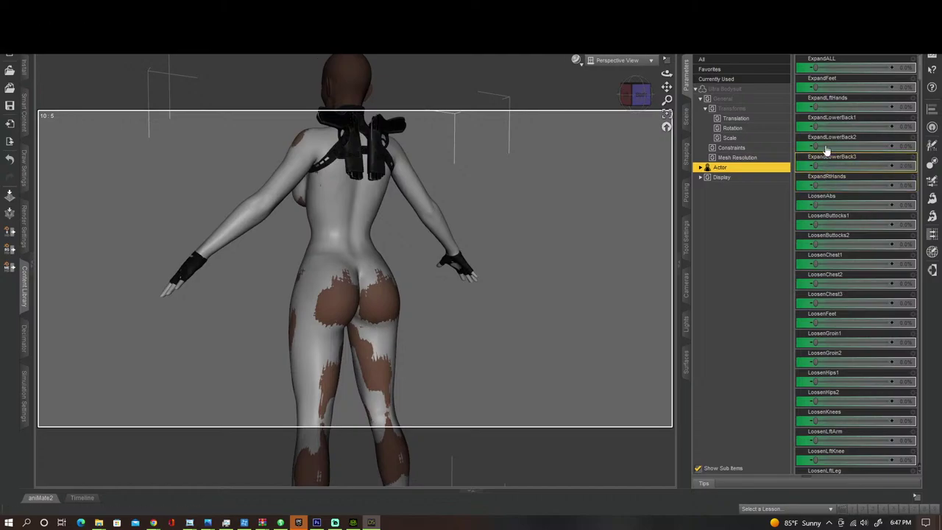
{"action": "left_click_drag", "start_coordinate": [816, 126], "coordinate": [905, 127]}
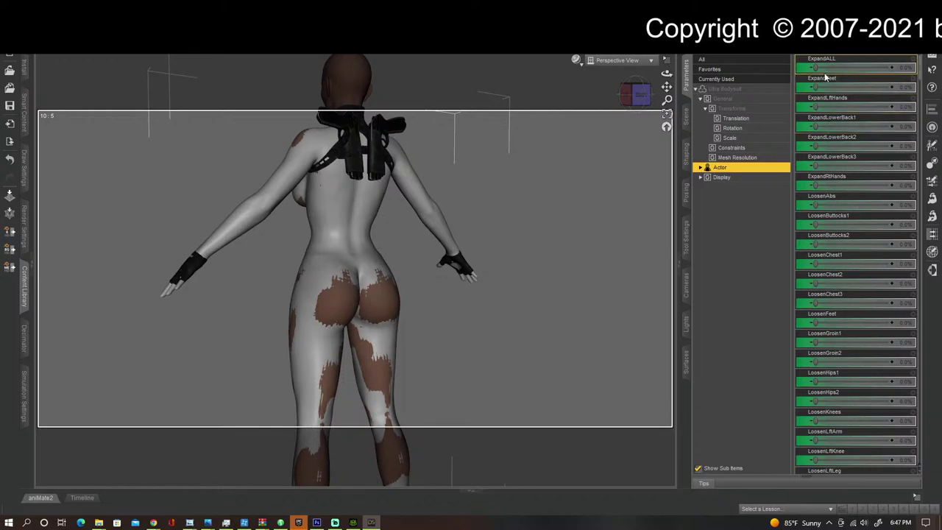
{"action": "left_click", "coordinate": [638, 94]}
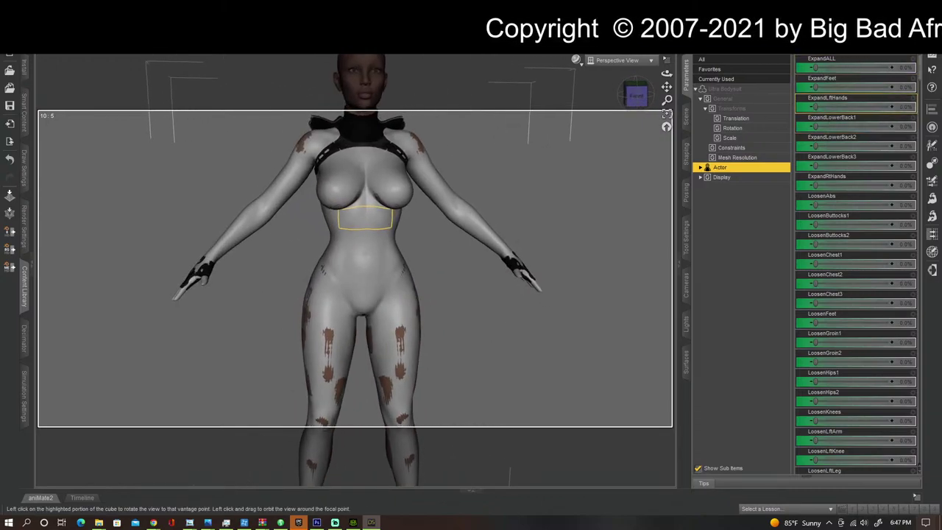
{"action": "scroll", "coordinate": [503, 262], "scroll_direction": "down", "scroll_amount": 5}
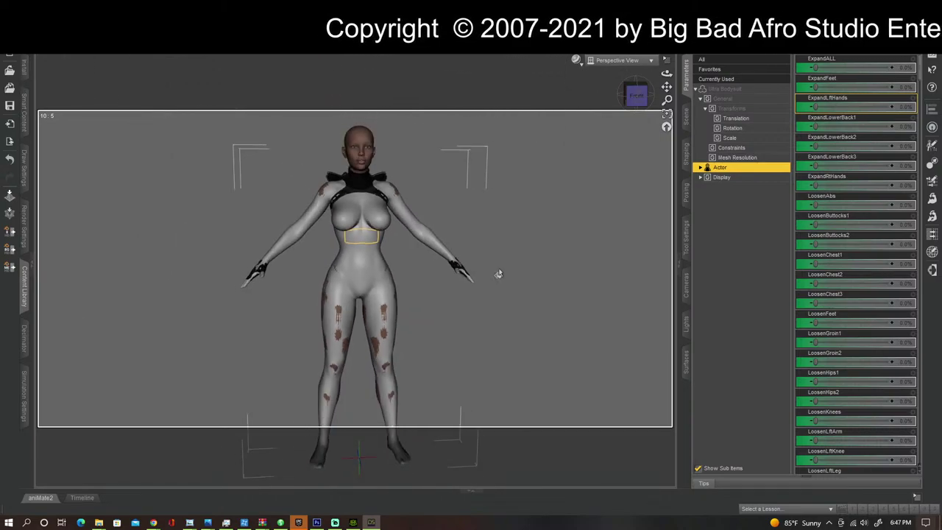
Step: Browse the Genesis 3 Female clothing content to Exnem's Holster Gun folder
{"action": "left_click", "coordinate": [679, 263]}
{"action": "scroll", "coordinate": [780, 206], "scroll_direction": "down", "scroll_amount": 4}
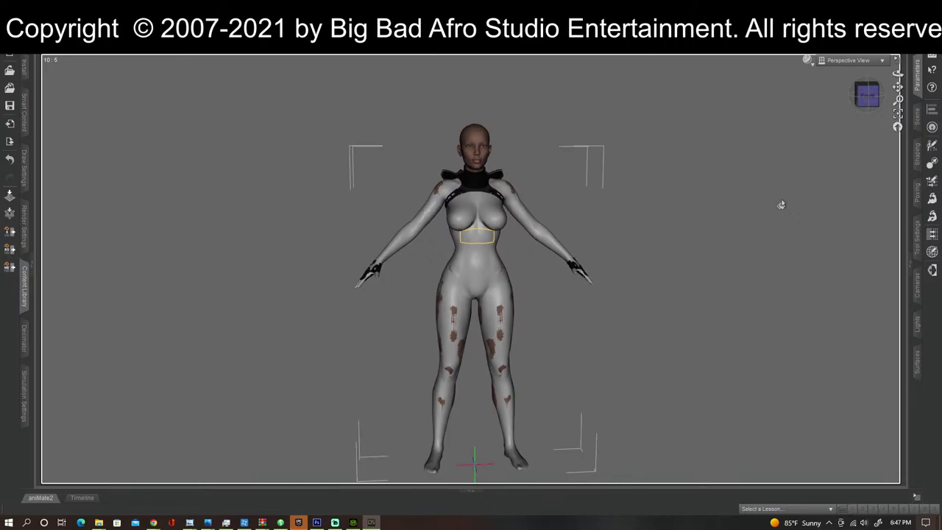
{"action": "left_click", "coordinate": [24, 280]}
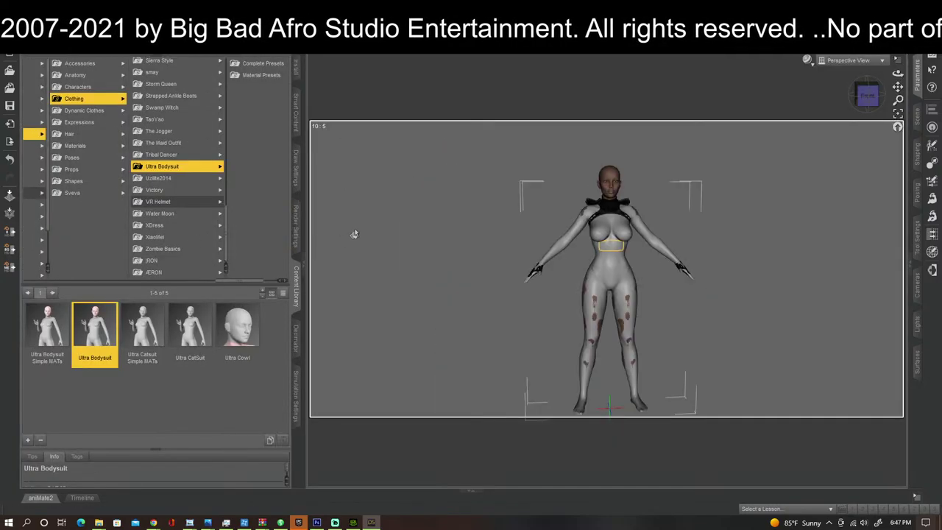
{"action": "left_click_drag", "start_coordinate": [235, 282], "coordinate": [180, 284]}
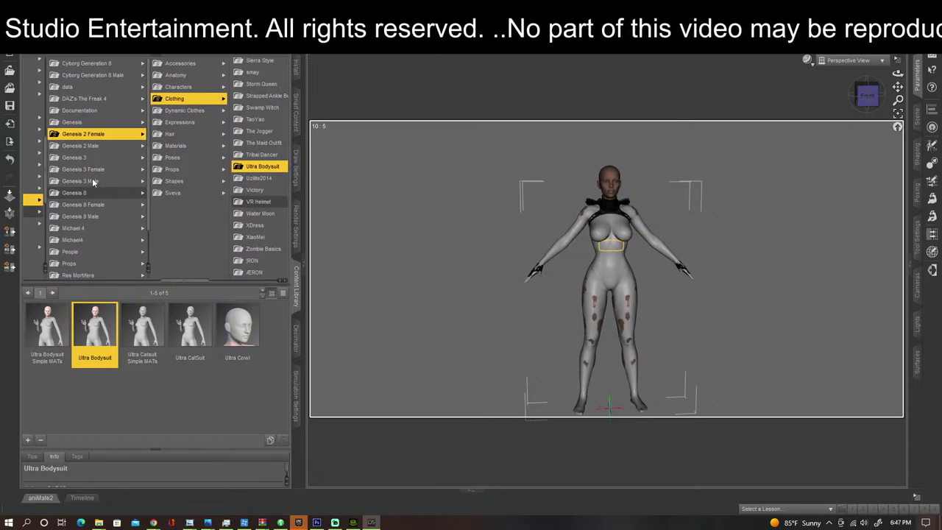
{"action": "left_click", "coordinate": [103, 170]}
{"action": "left_click", "coordinate": [177, 110]}
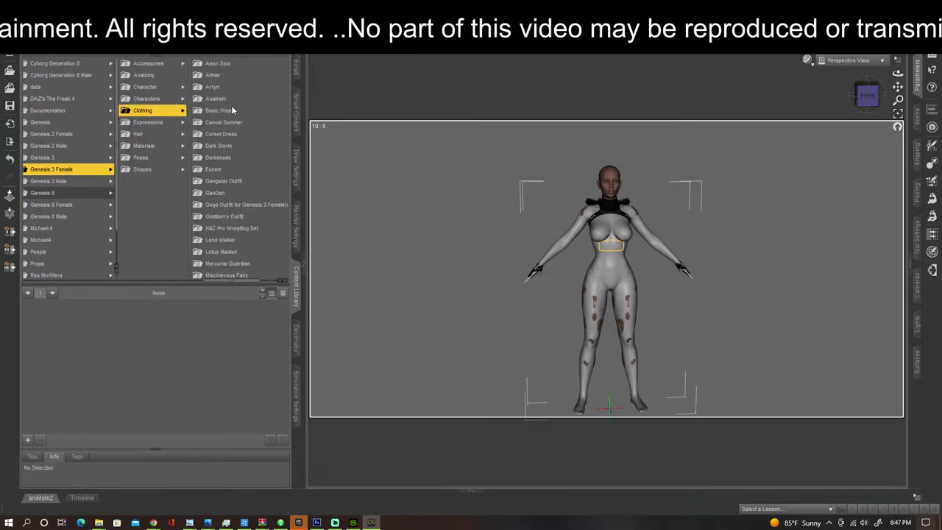
{"action": "left_click", "coordinate": [223, 171]}
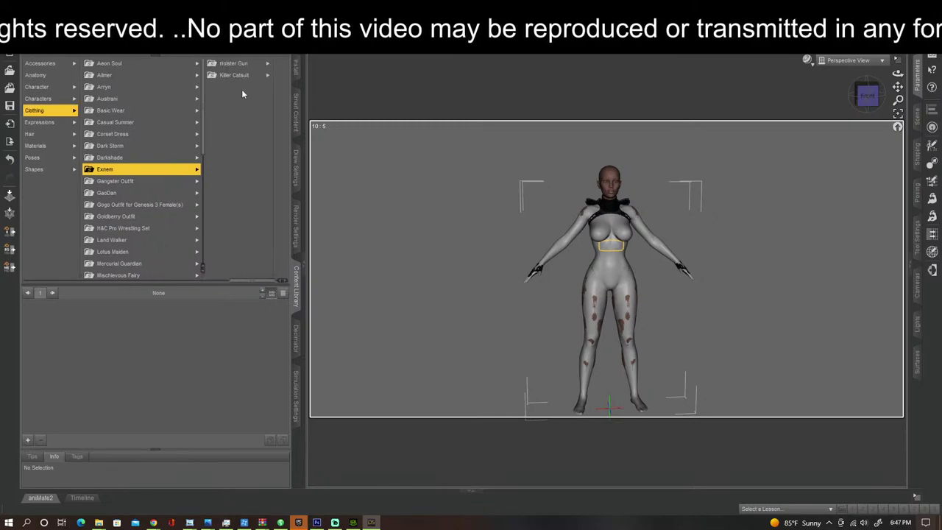
{"action": "left_click", "coordinate": [238, 65]}
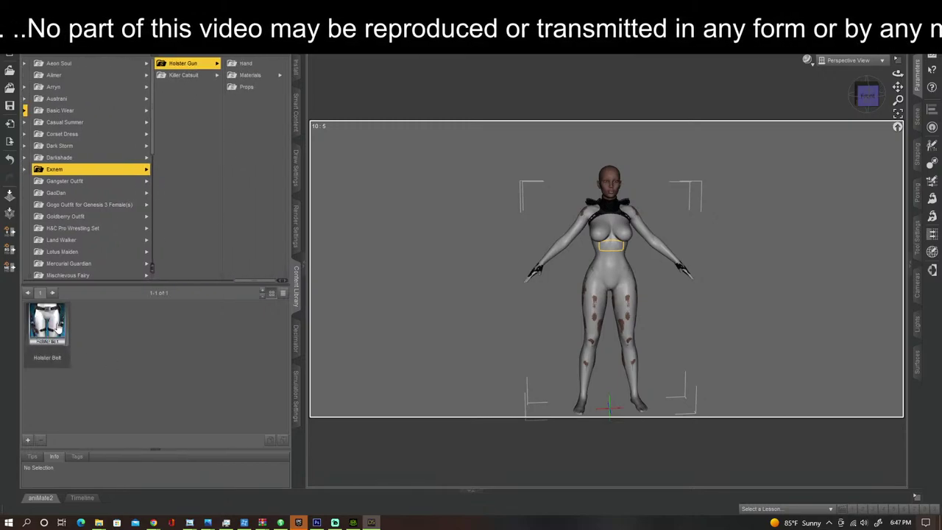
Step: Try loading the Holster Belt onto the figure with its original figure left as Unsupported in Auto-Fit, and undo it
{"action": "left_click_drag", "start_coordinate": [47, 327], "coordinate": [615, 195]}
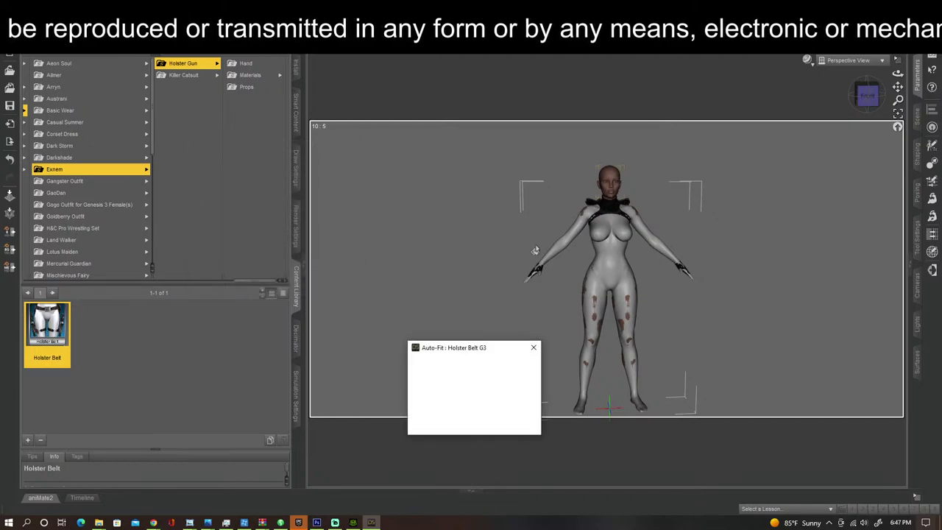
{"action": "left_click", "coordinate": [466, 395]}
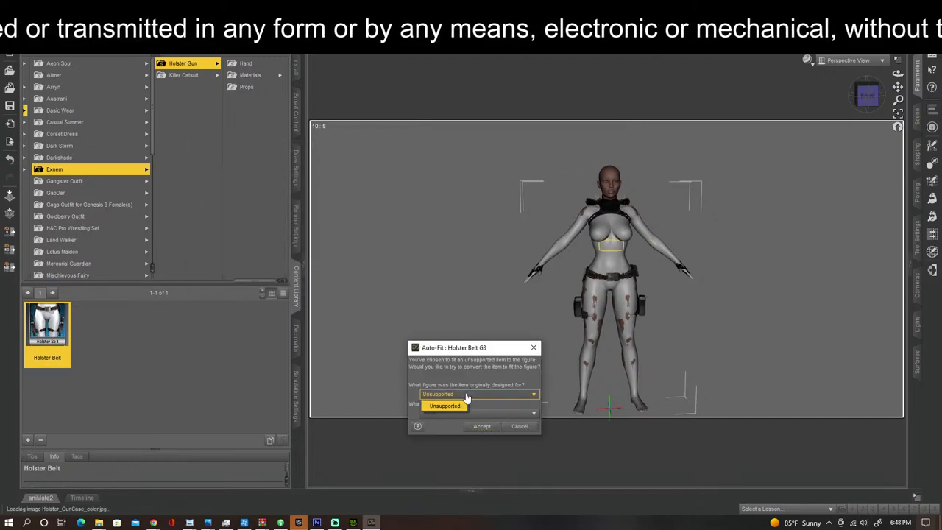
{"action": "left_click", "coordinate": [533, 397]}
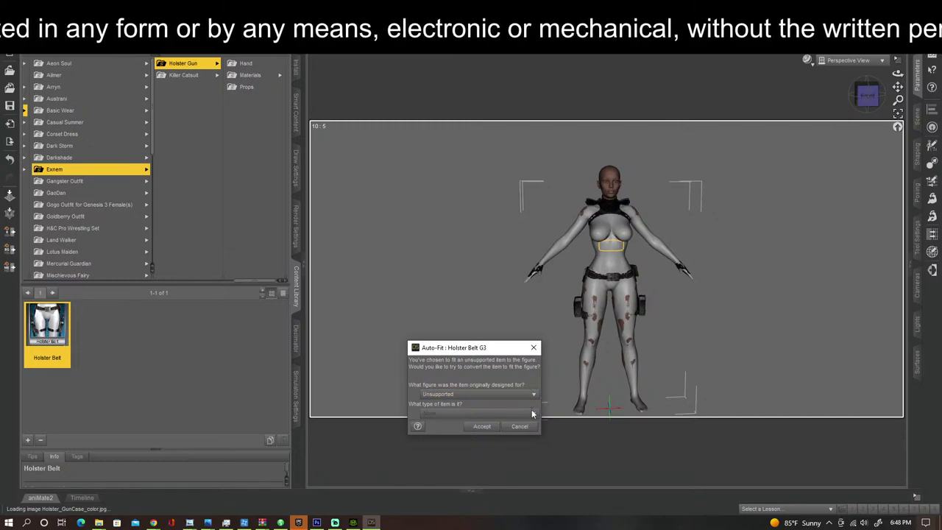
{"action": "left_click", "coordinate": [481, 426]}
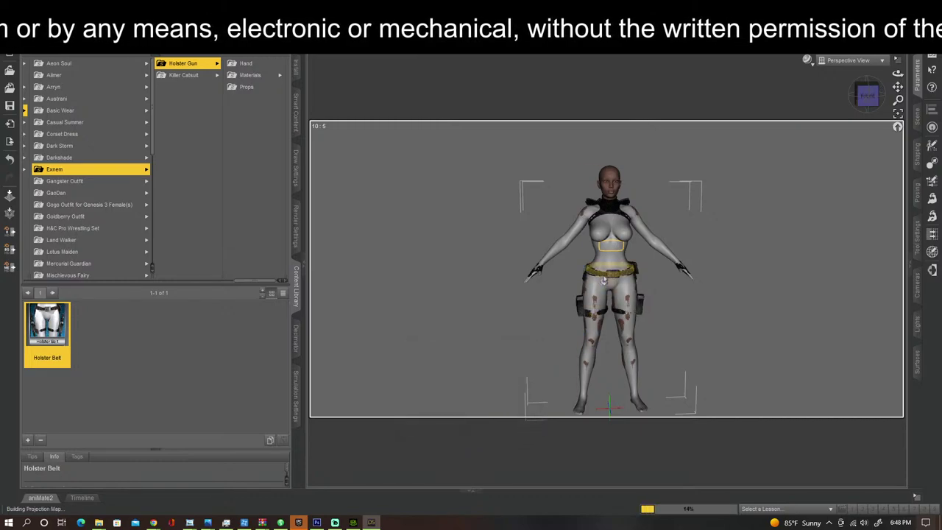
{"action": "key", "text": "ctrl+z"}
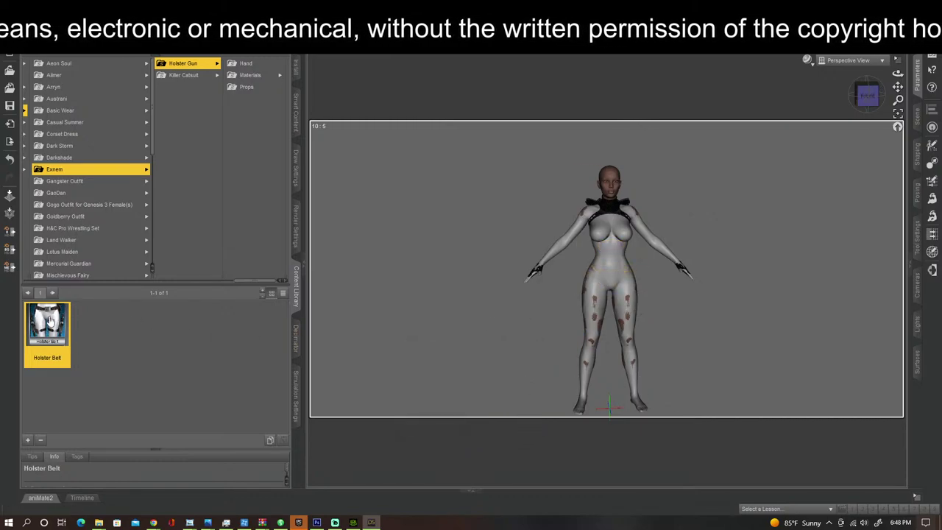
Step: Load the Holster Belt onto the figure and Auto-Fit it with Genesis 3 Female as the figure it was originally designed for
{"action": "left_click_drag", "start_coordinate": [47, 331], "coordinate": [625, 197]}
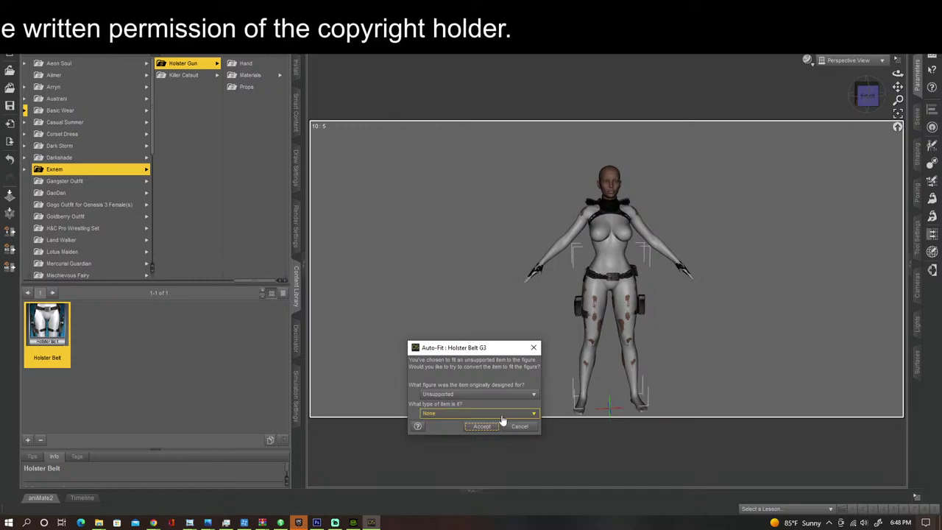
{"action": "left_click", "coordinate": [471, 394]}
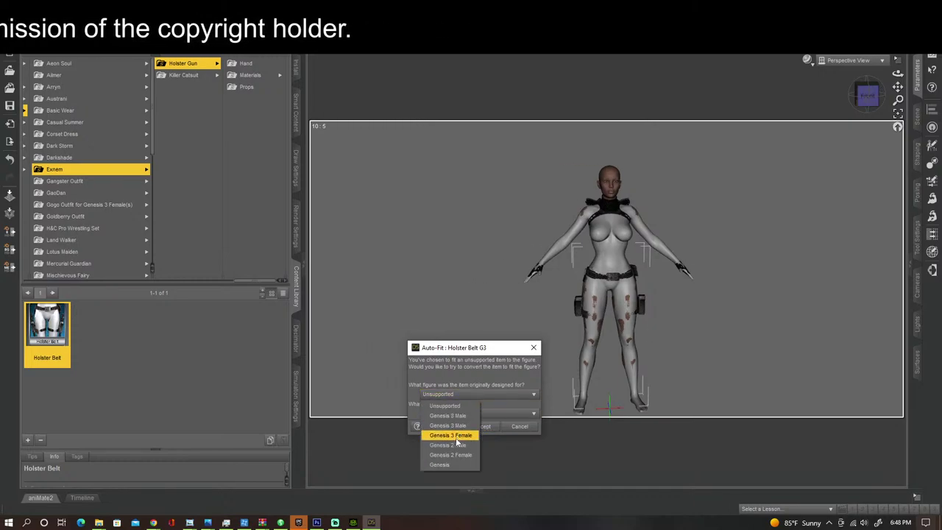
{"action": "left_click", "coordinate": [460, 435]}
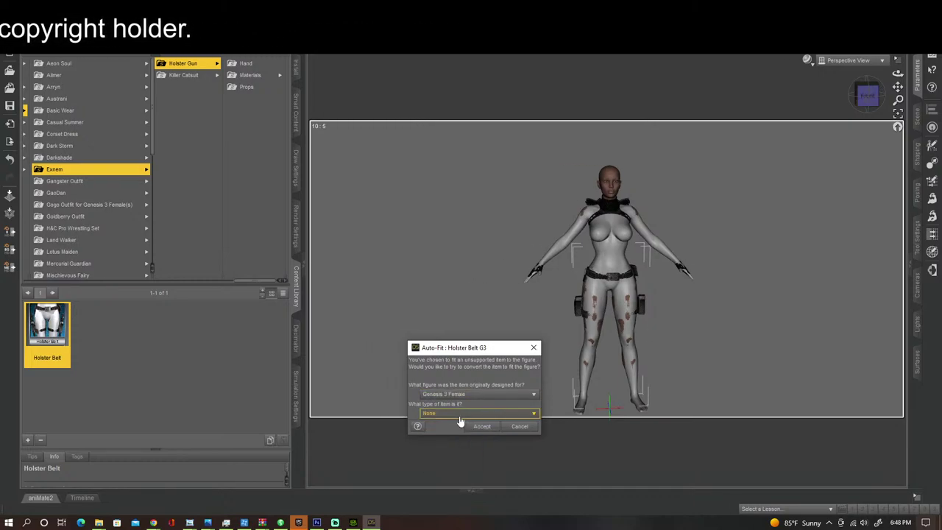
{"action": "left_click", "coordinate": [459, 415]}
{"action": "left_click", "coordinate": [475, 429]}
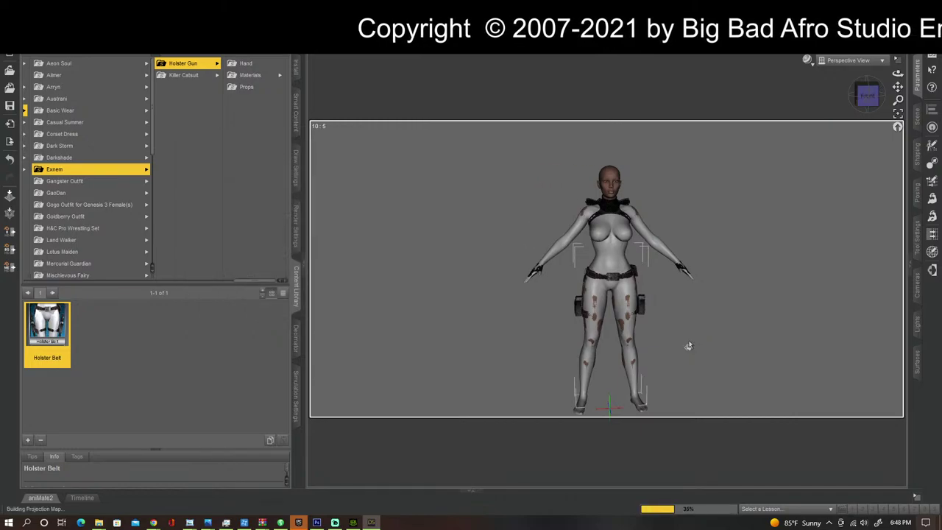
{"action": "scroll", "coordinate": [688, 346], "scroll_direction": "up", "scroll_amount": 5}
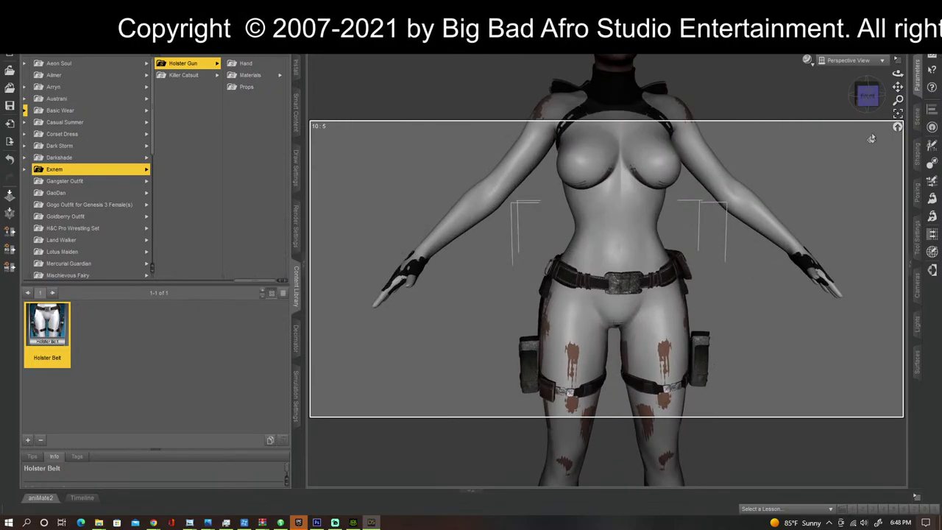
{"action": "left_click_drag", "start_coordinate": [862, 95], "coordinate": [697, 95]}
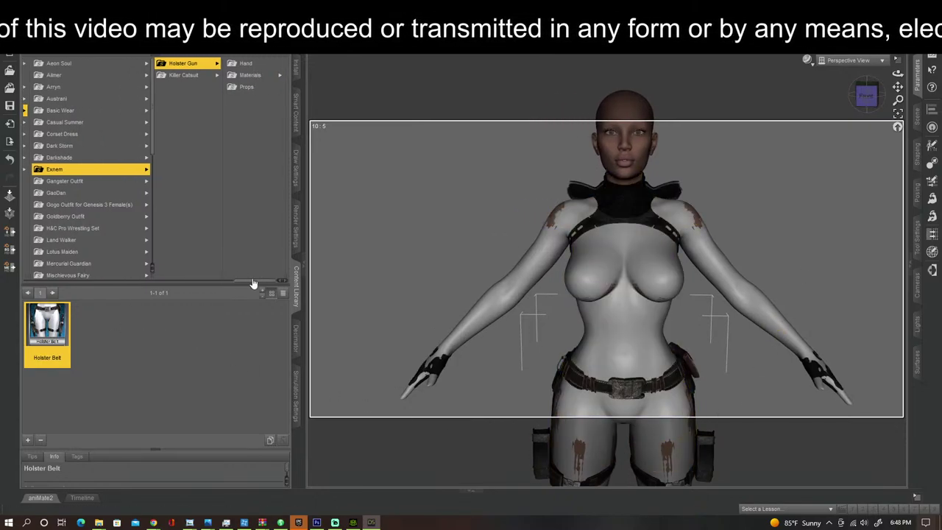
{"action": "left_click", "coordinate": [875, 89]}
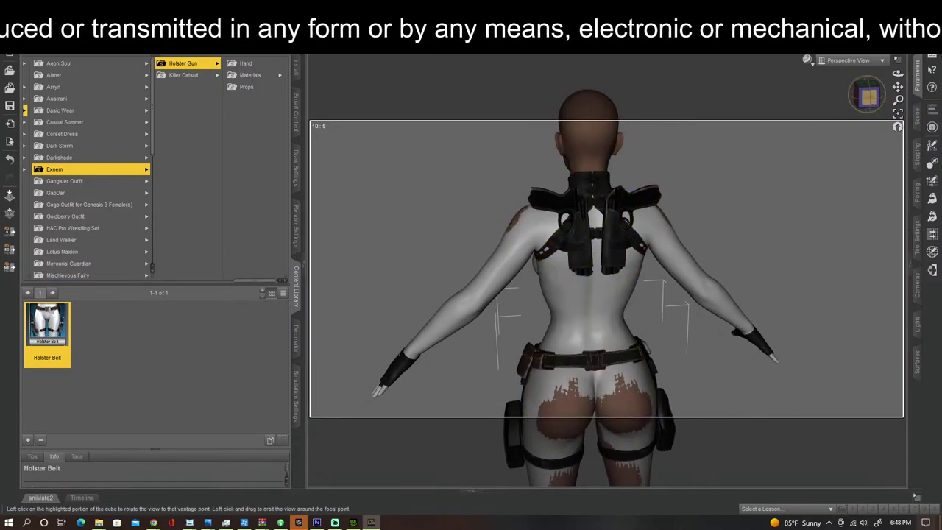
{"action": "left_click", "coordinate": [867, 95]}
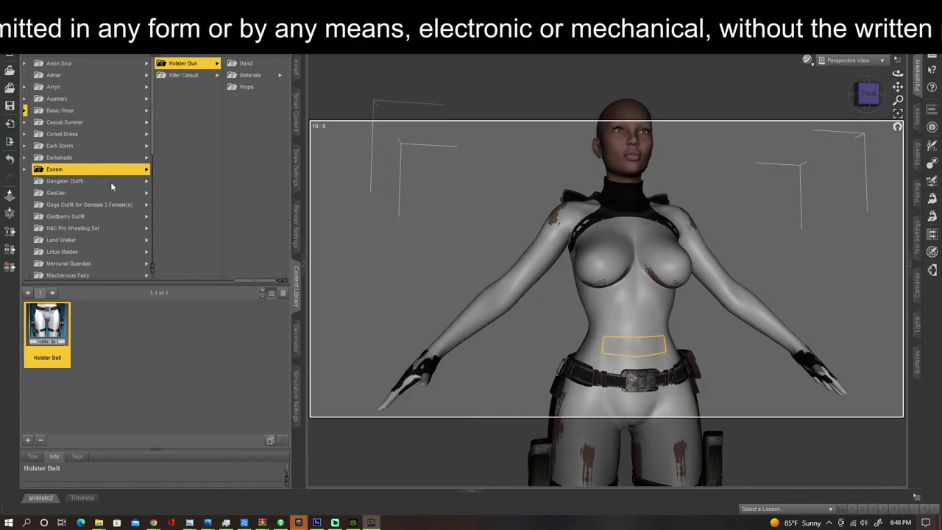
Step: Browse the Genesis 2 Female clothing content to the Ultra Bodysuit's Color Presets among its Material Presets
{"action": "left_click_drag", "start_coordinate": [246, 281], "coordinate": [193, 281]}
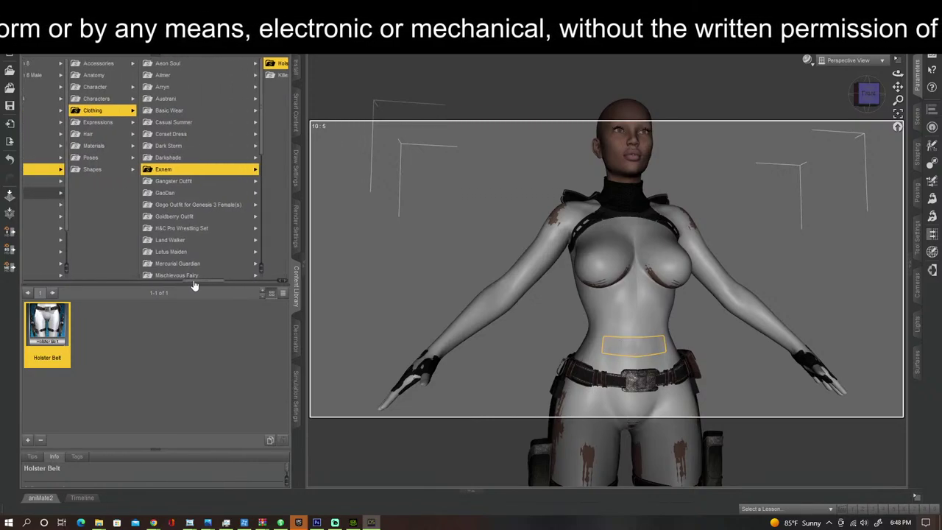
{"action": "scroll", "coordinate": [190, 168], "scroll_direction": "down", "scroll_amount": 6}
{"action": "scroll", "coordinate": [190, 166], "scroll_direction": "down", "scroll_amount": 1}
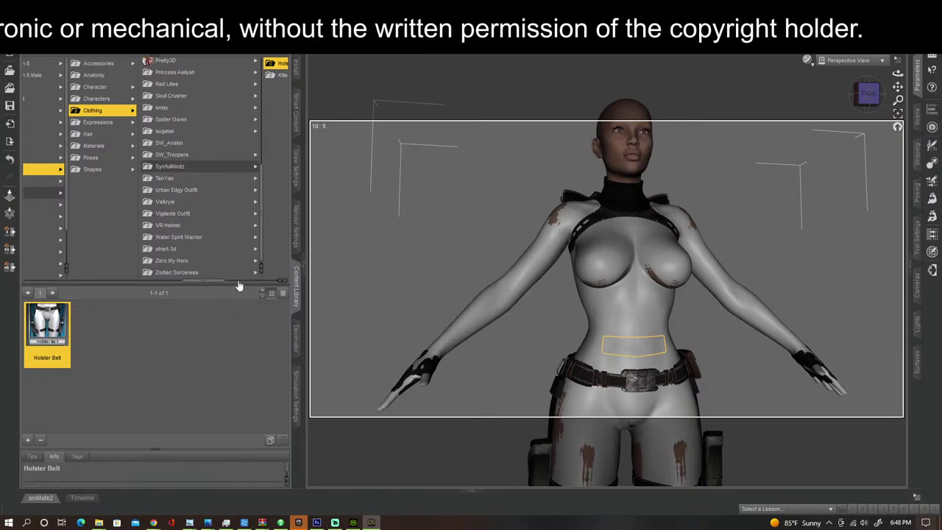
{"action": "left_click_drag", "start_coordinate": [221, 283], "coordinate": [157, 285]}
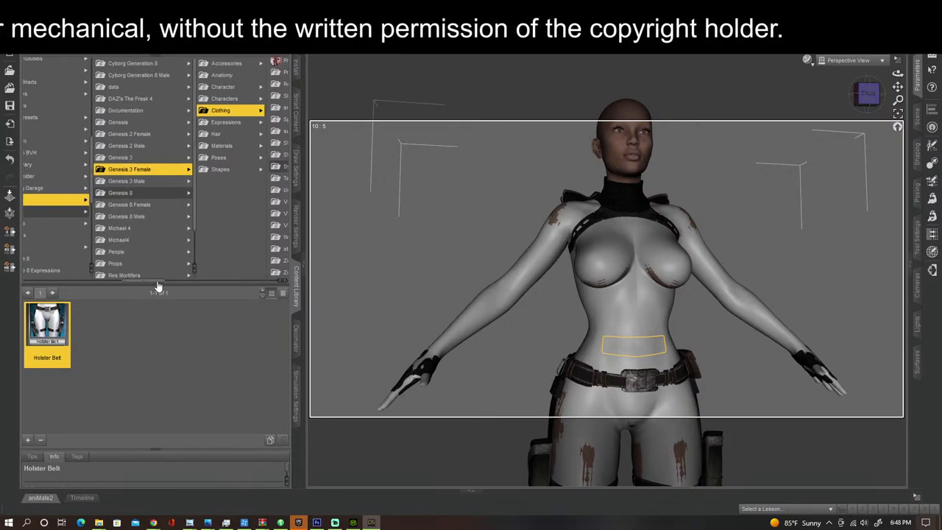
{"action": "left_click", "coordinate": [130, 134]}
{"action": "left_click", "coordinate": [220, 97]}
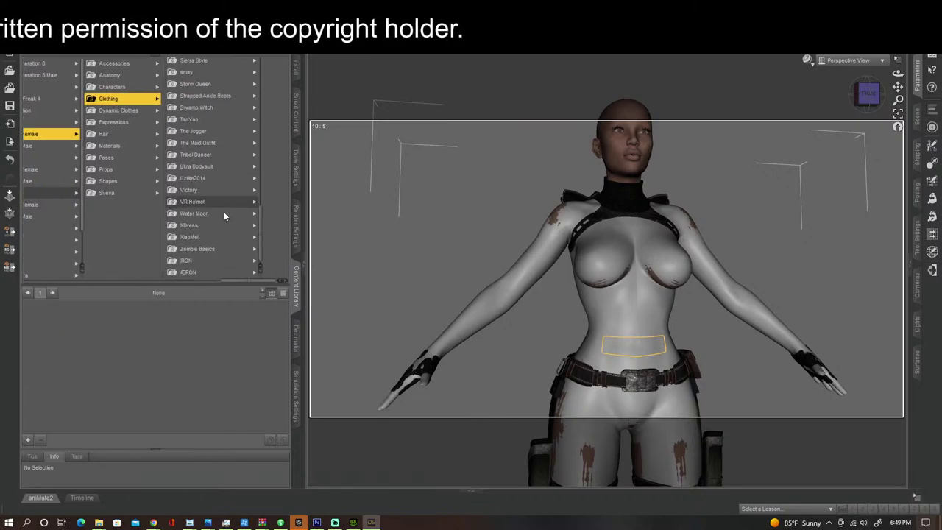
{"action": "left_click", "coordinate": [196, 167]}
{"action": "left_click", "coordinate": [250, 75]}
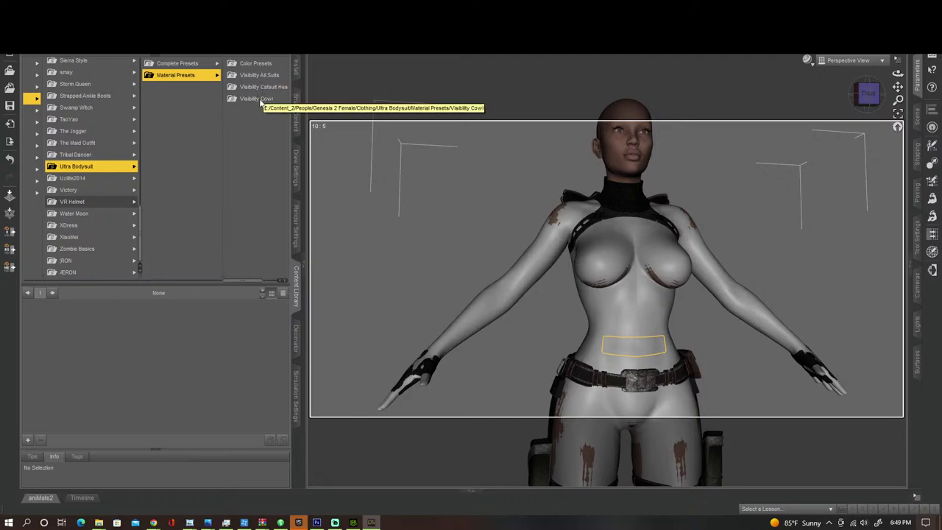
{"action": "left_click", "coordinate": [255, 64]}
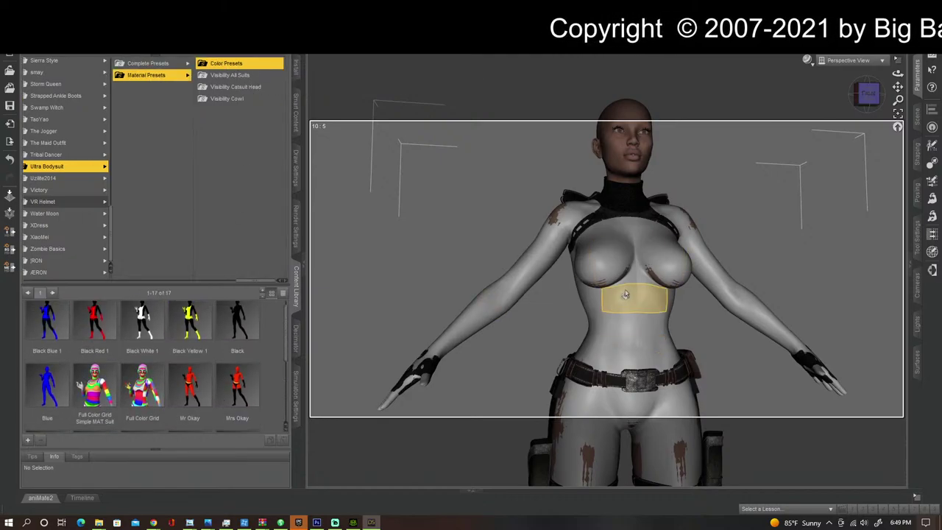
Step: Apply the Black color preset to the Ultra Bodysuit and check how it looks on the figure
{"action": "scroll", "coordinate": [161, 335], "scroll_direction": "down", "scroll_amount": 3}
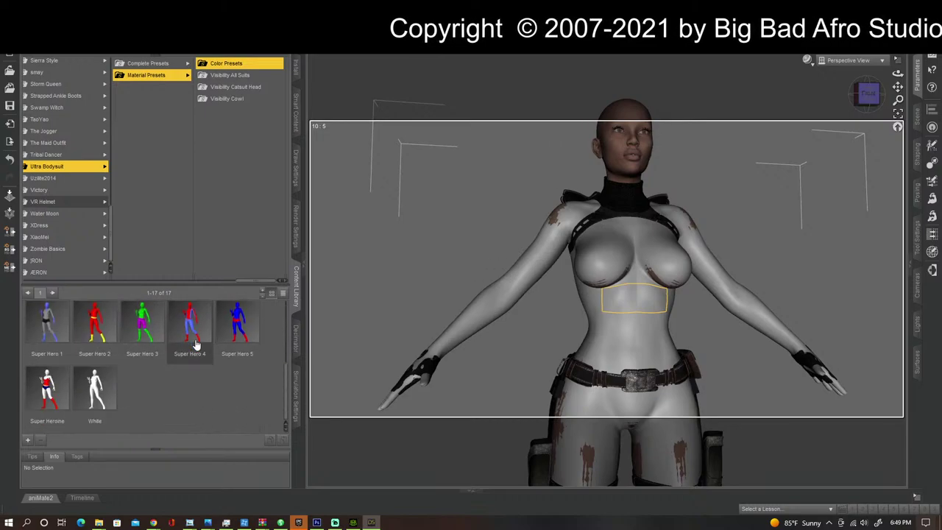
{"action": "scroll", "coordinate": [251, 315], "scroll_direction": "up", "scroll_amount": 2}
{"action": "double_click", "coordinate": [237, 326]}
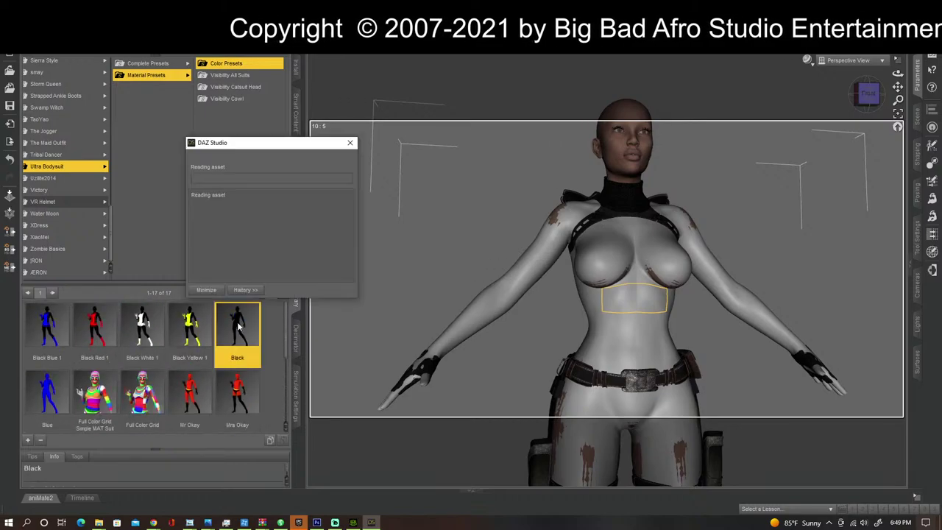
{"action": "left_click", "coordinate": [868, 95]}
{"action": "mouse_move", "coordinate": [866, 94]}
{"action": "left_mouse_down"}
{"action": "mouse_move", "coordinate": [899, 94]}
{"action": "mouse_move", "coordinate": [880, 95]}
{"action": "left_mouse_up"}
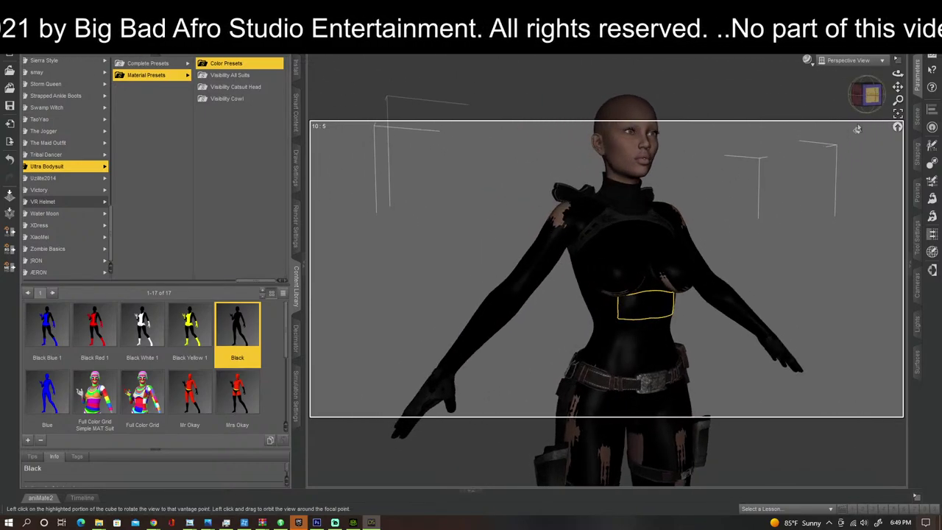
{"action": "scroll", "coordinate": [764, 256], "scroll_direction": "down", "scroll_amount": 3}
{"action": "scroll", "coordinate": [764, 256], "scroll_direction": "up", "scroll_amount": 1}
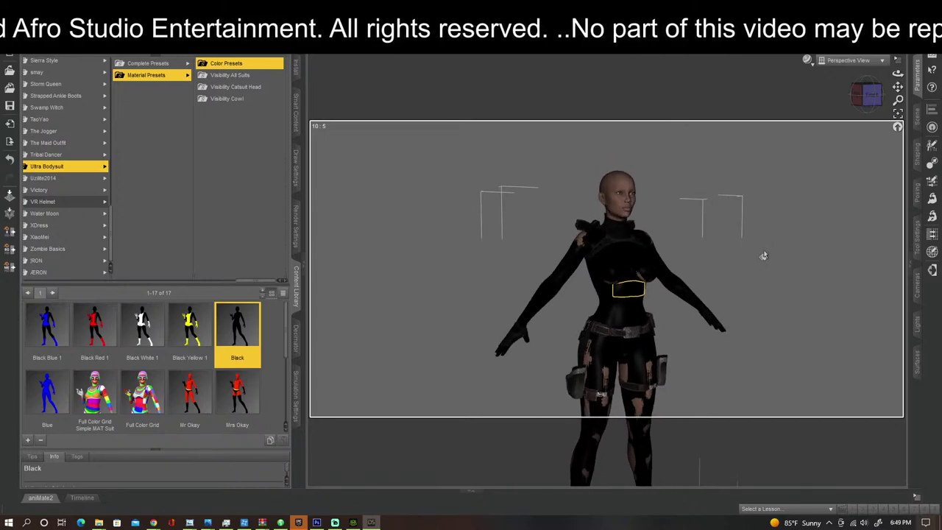
{"action": "scroll", "coordinate": [763, 256], "scroll_direction": "up", "scroll_amount": 3}
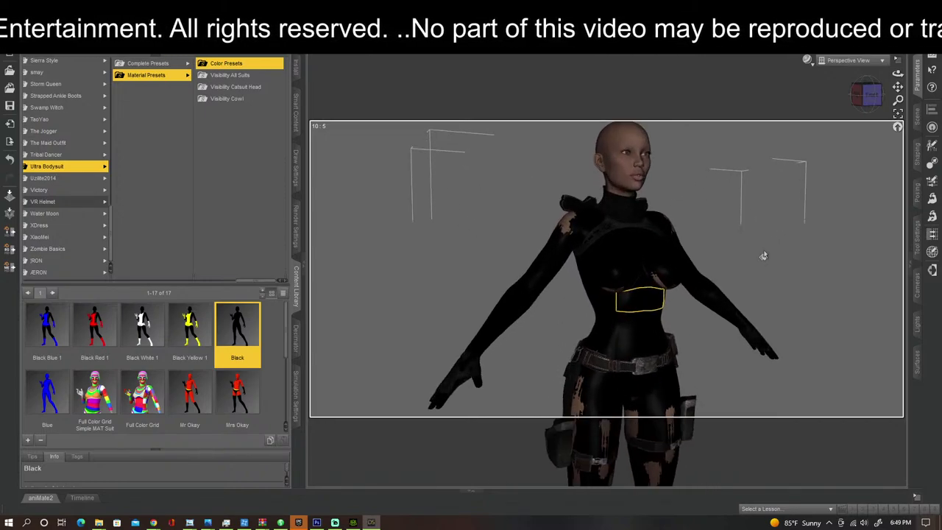
Step: Inspect the black bodysuit, Aeron gear and holster belt on the figure from the front, both close up and at a distance
{"action": "scroll", "coordinate": [763, 255], "scroll_direction": "up", "scroll_amount": 2}
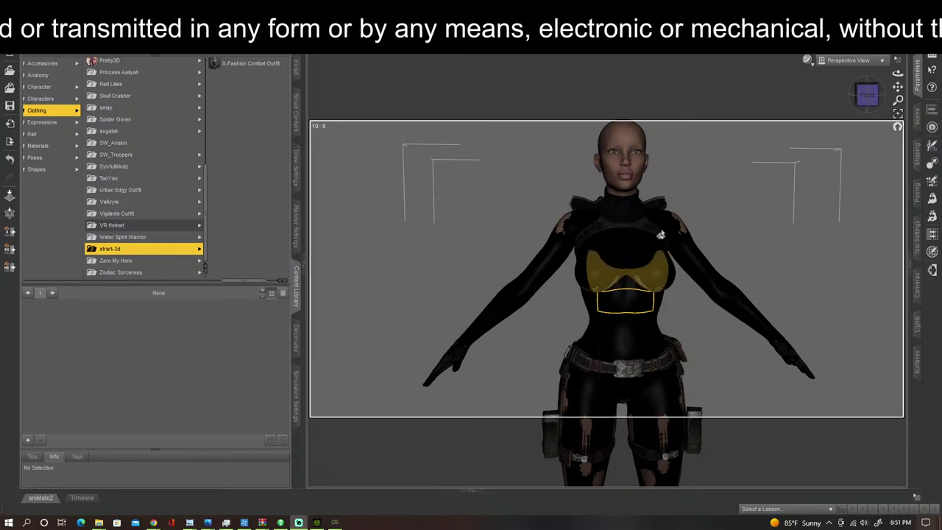
{"action": "mouse_move", "coordinate": [865, 104]}
{"action": "left_mouse_down"}
{"action": "mouse_move", "coordinate": [840, 103]}
{"action": "mouse_move", "coordinate": [869, 103]}
{"action": "left_mouse_up"}
{"action": "scroll", "coordinate": [729, 323], "scroll_direction": "down", "scroll_amount": 4}
{"action": "scroll", "coordinate": [714, 326], "scroll_direction": "up", "scroll_amount": 7}
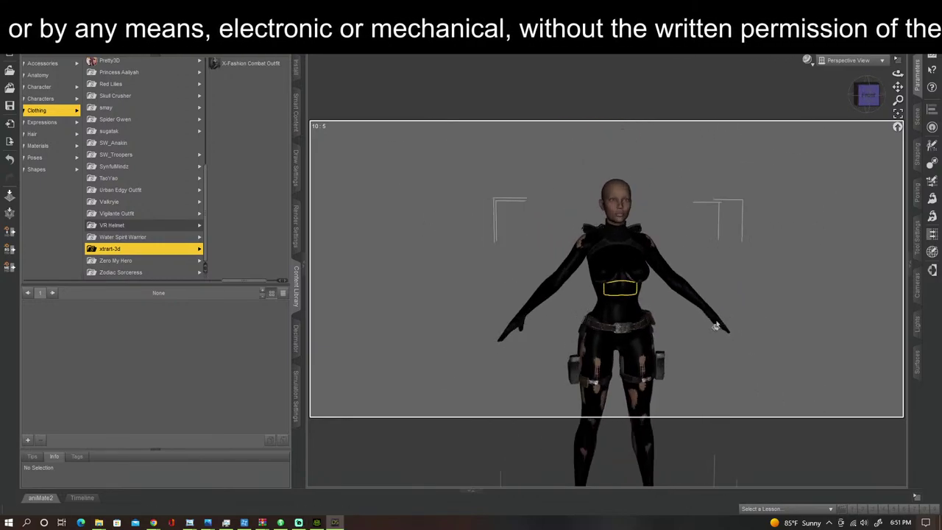
{"action": "scroll", "coordinate": [709, 328], "scroll_direction": "down", "scroll_amount": 4}
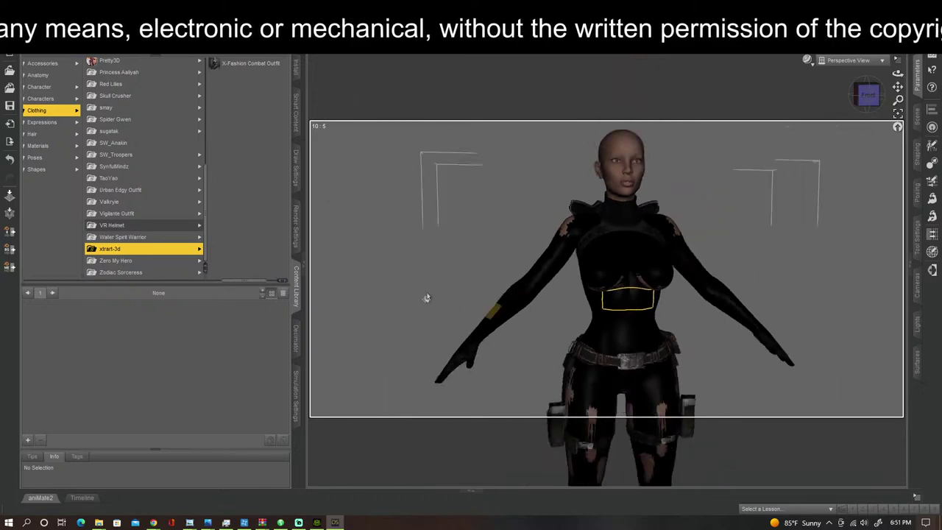
Step: Look through the Genesis 3 Female clothing folders from Vigilante Outfit back up to Mischievous Fairy for additional outfit pieces
{"action": "left_click", "coordinate": [125, 216]}
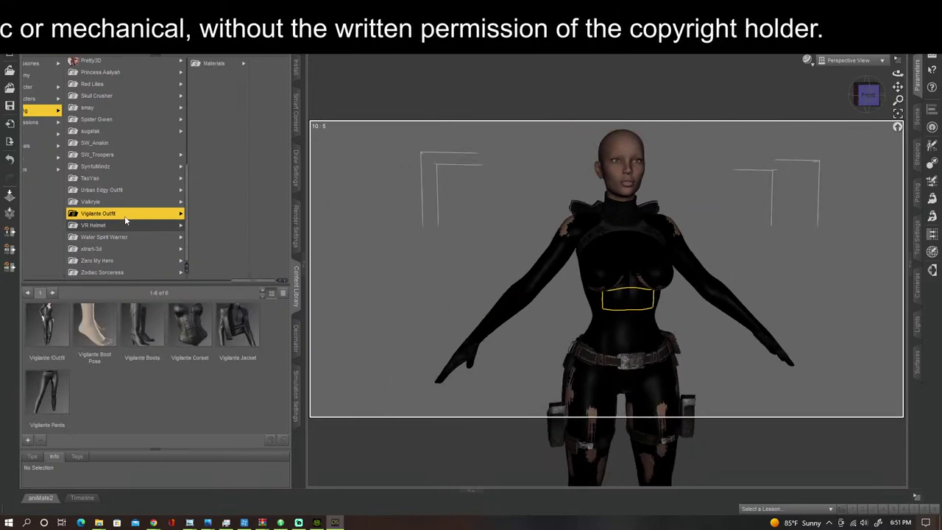
{"action": "key", "text": "Up"}
{"action": "key", "text": "Up"}
{"action": "key", "text": "Up"}
{"action": "key", "text": "Up"}
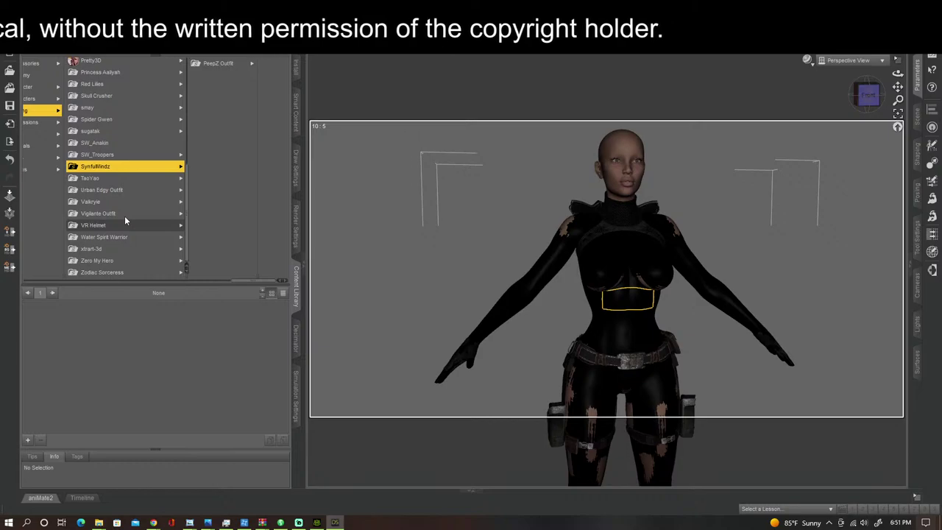
{"action": "key", "text": "Right"}
{"action": "key", "text": "Left"}
{"action": "key", "text": "Up"}
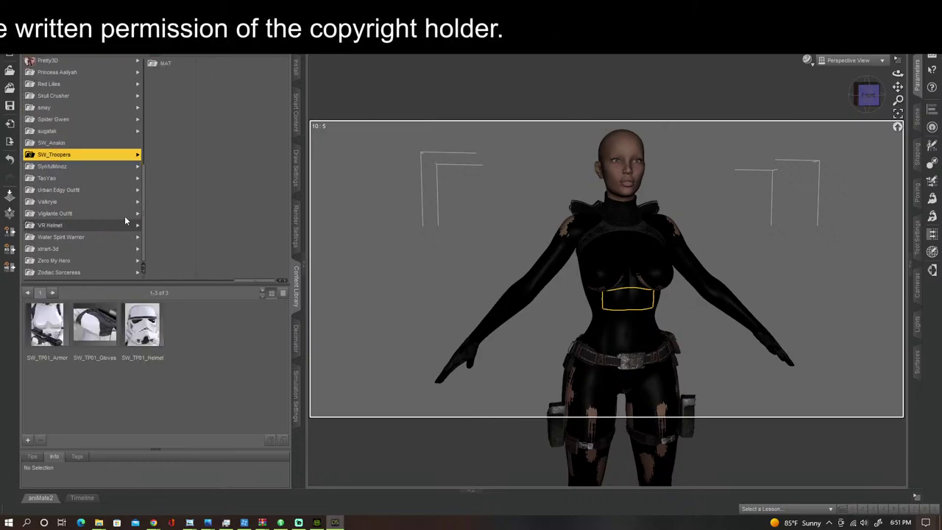
{"action": "key", "text": "Up"}
{"action": "key", "text": "Up"}
{"action": "key", "text": "Up"}
{"action": "key", "text": "Up"}
{"action": "key", "text": "Up"}
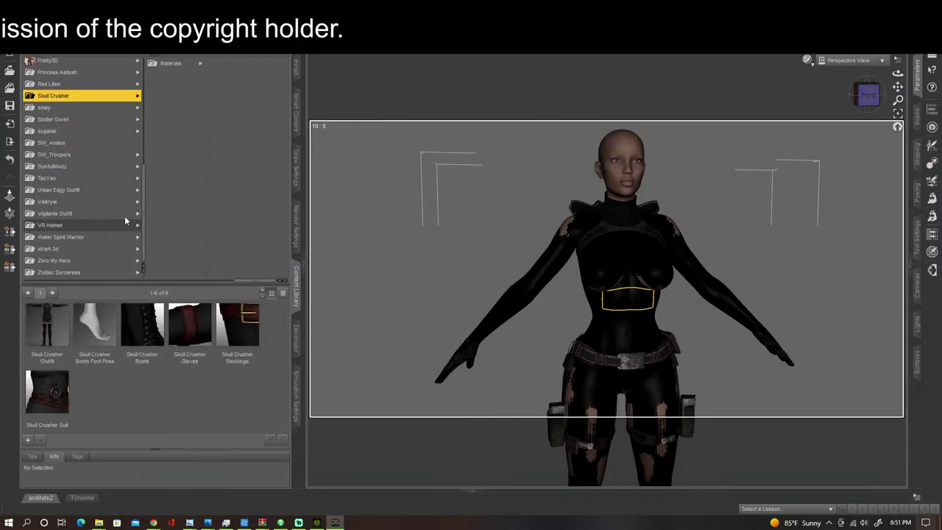
{"action": "key", "text": "Up"}
{"action": "key", "text": "Up"}
{"action": "key", "text": "Up"}
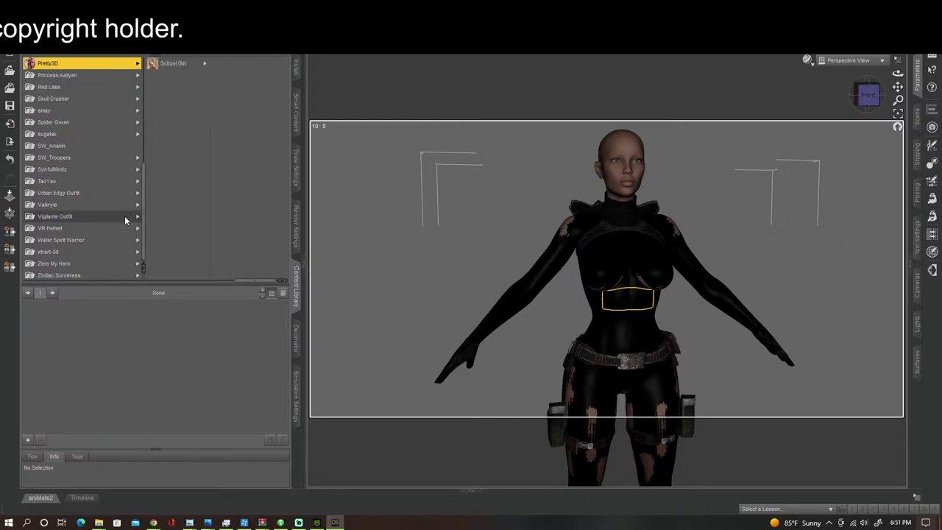
{"action": "key", "text": "Up"}
{"action": "key", "text": "Up"}
{"action": "key", "text": "Up"}
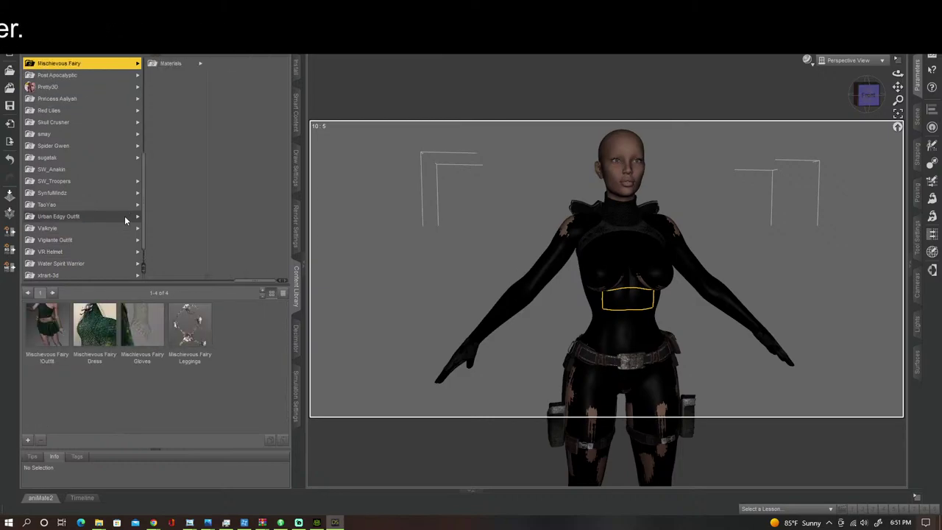
Step: Review the Post Apocalyptic items, then look through the clothing folders from Mercurial Guardian up to Exnem
{"action": "key", "text": "Down"}
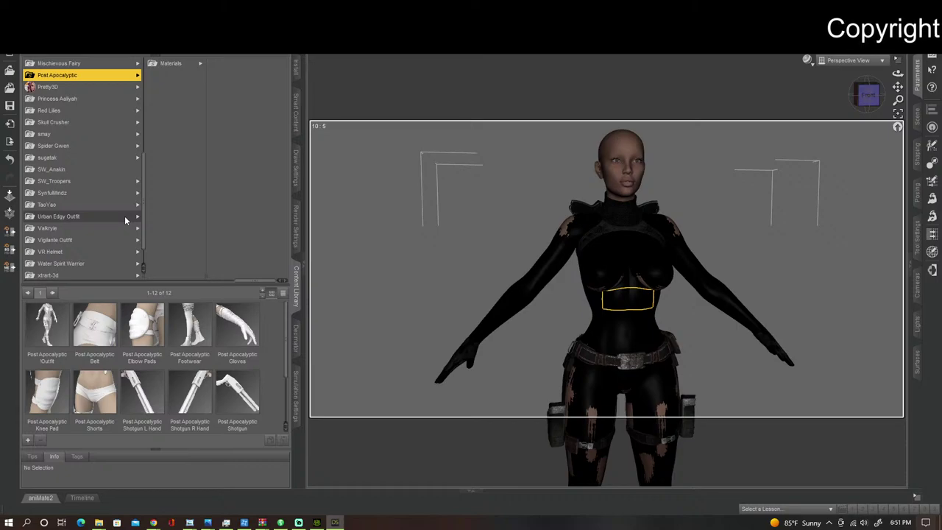
{"action": "key", "text": "Up"}
{"action": "key", "text": "Up"}
{"action": "key", "text": "Up"}
{"action": "key", "text": "Up"}
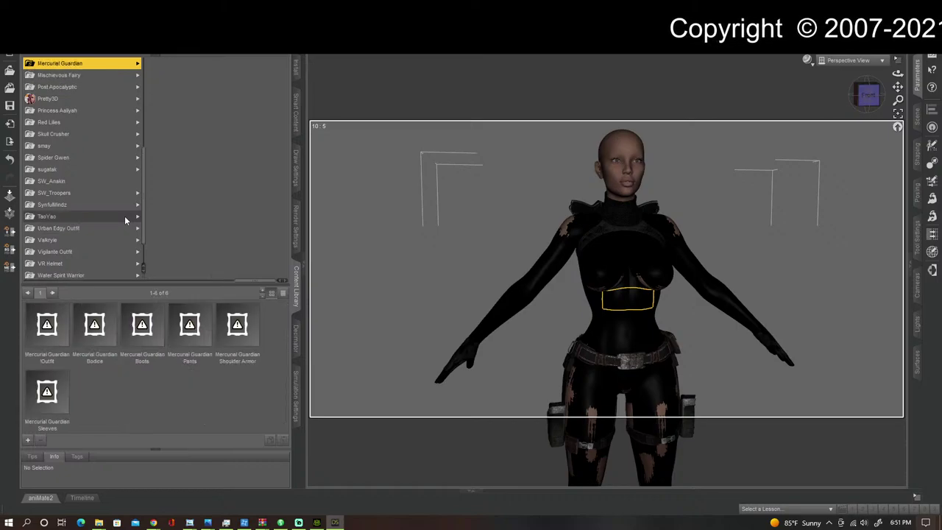
{"action": "key", "text": "Up"}
{"action": "key", "text": "Up"}
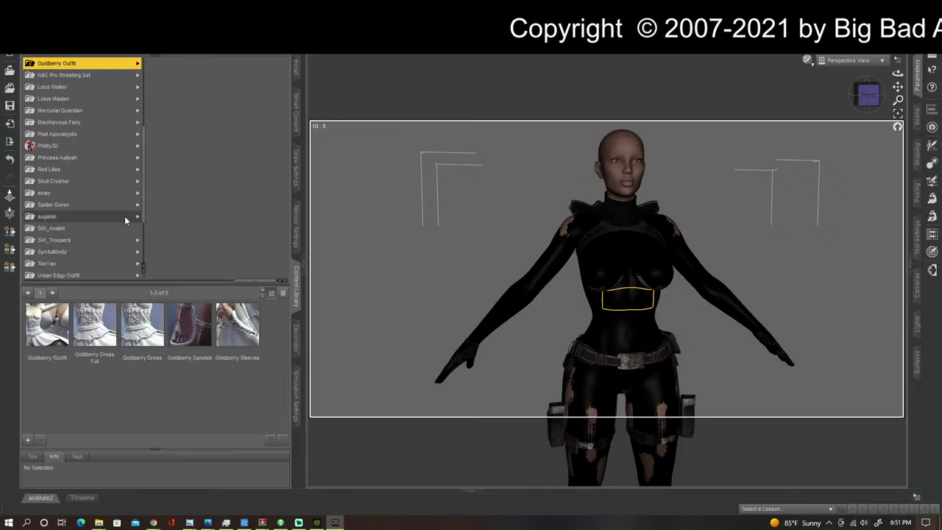
{"action": "key", "text": "Down"}
{"action": "key", "text": "Down"}
{"action": "key", "text": "Up"}
{"action": "key", "text": "Up"}
{"action": "key", "text": "Up"}
{"action": "key", "text": "Up"}
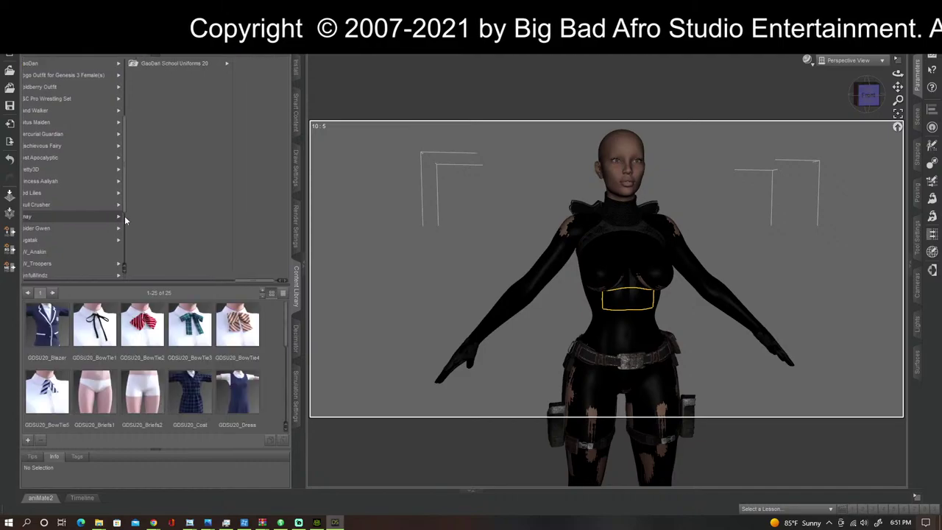
{"action": "key", "text": "Up"}
{"action": "key", "text": "Up"}
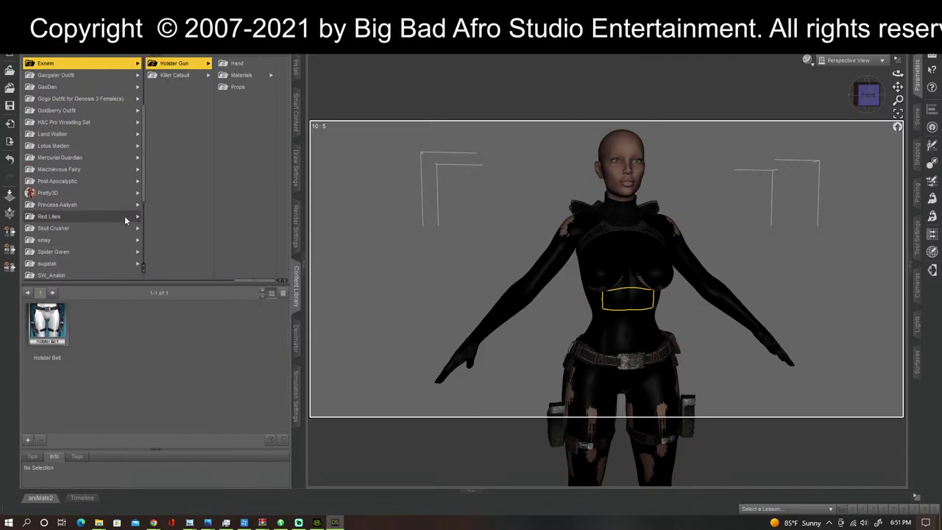
Step: Look through the remaining clothing folders from Darkshade up to Aeon Soul, including Aeon Soul's subfolders
{"action": "key", "text": "Up"}
{"action": "key", "text": "Up"}
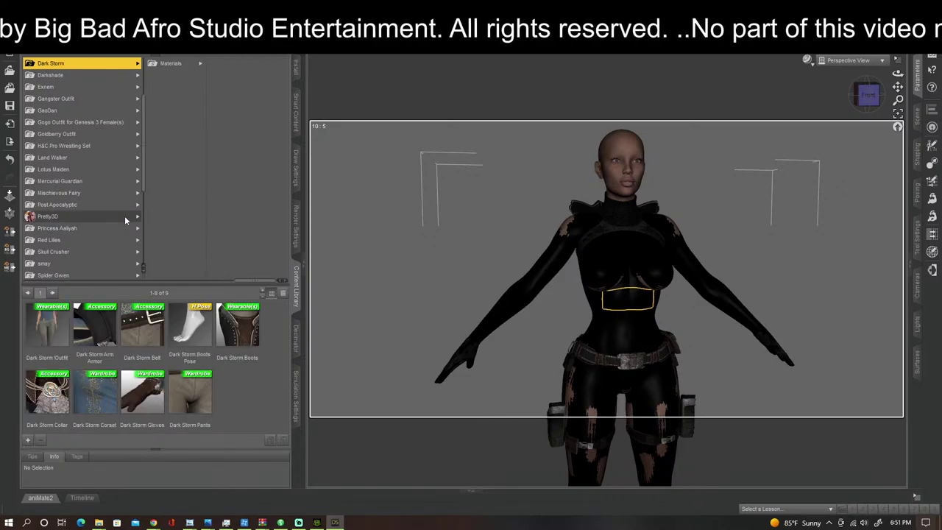
{"action": "key", "text": "Up"}
{"action": "key", "text": "Up"}
{"action": "key", "text": "Up"}
{"action": "key", "text": "Up"}
{"action": "key", "text": "Up"}
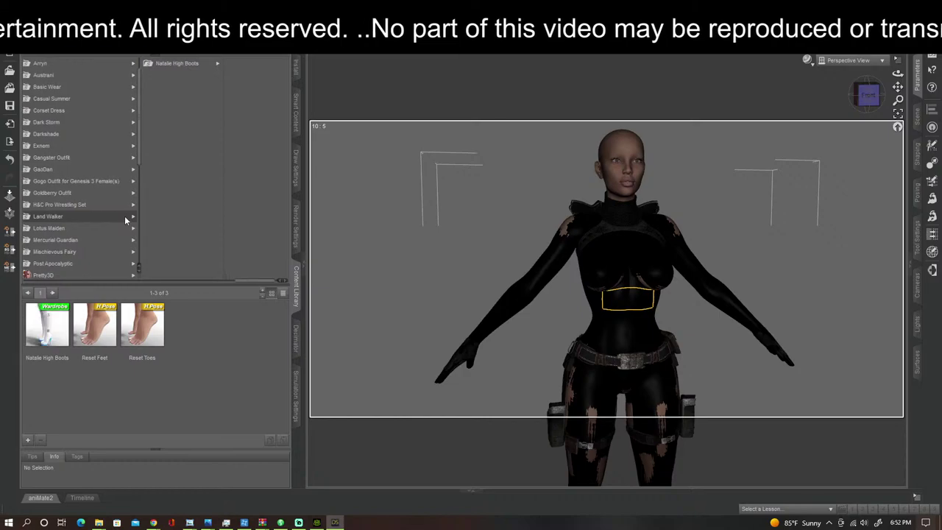
{"action": "key", "text": "Up"}
{"action": "key", "text": "Up"}
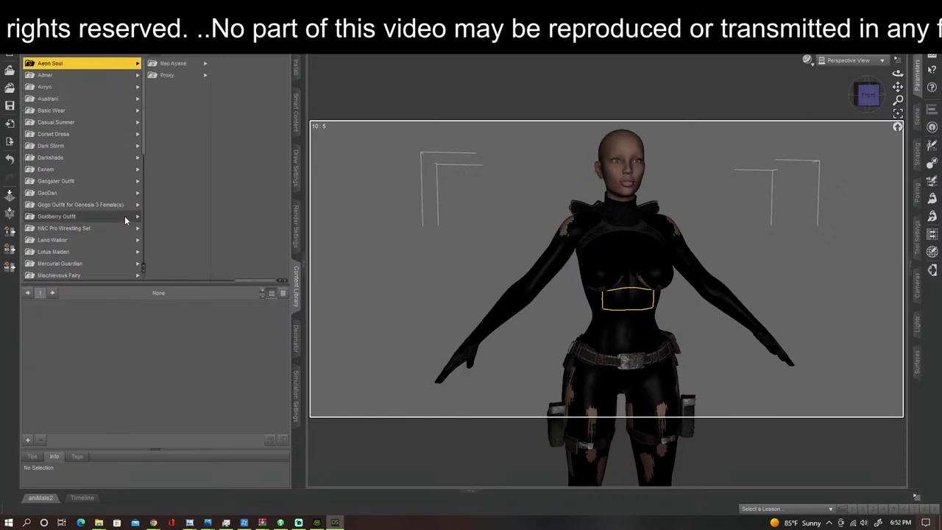
{"action": "key", "text": "Right"}
{"action": "key", "text": "Down"}
{"action": "key", "text": "Left"}
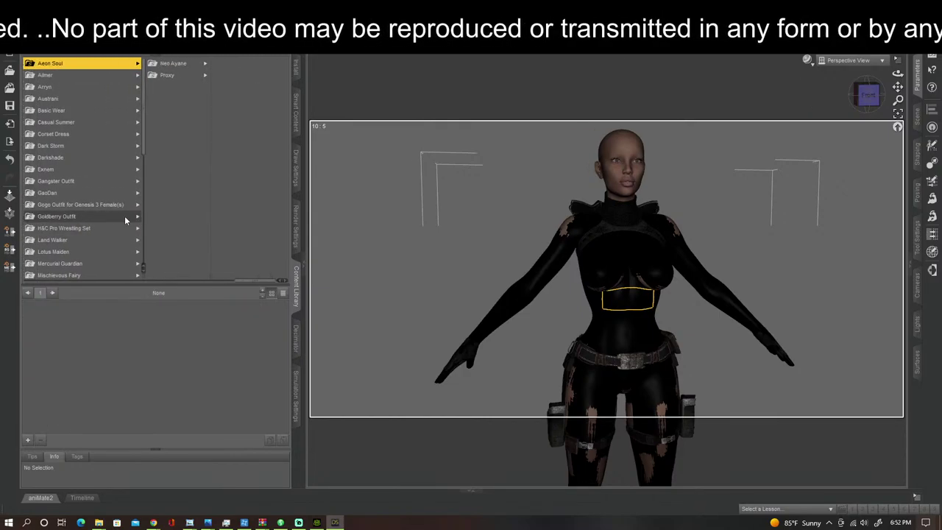
Step: Go through the whole clothing folder list from Aeon Soul down to Zodiac Sorceress
{"action": "key", "text": "Down"}
{"action": "key", "text": "Down"}
{"action": "key", "text": "Down"}
{"action": "key", "text": "Down"}
{"action": "key", "text": "Down"}
{"action": "key", "text": "Down"}
{"action": "key", "text": "Down"}
{"action": "key", "text": "Down"}
{"action": "key", "text": "Down"}
{"action": "key", "text": "Down"}
{"action": "key", "text": "Down"}
{"action": "key", "text": "Down"}
{"action": "key", "text": "Down"}
{"action": "key", "text": "Down"}
{"action": "key", "text": "Down"}
{"action": "key", "text": "Down"}
{"action": "key", "text": "Down"}
{"action": "key", "text": "Down"}
{"action": "key", "text": "Down"}
{"action": "key", "text": "Down"}
{"action": "key", "text": "Down"}
{"action": "key", "text": "Down"}
{"action": "key", "text": "Down"}
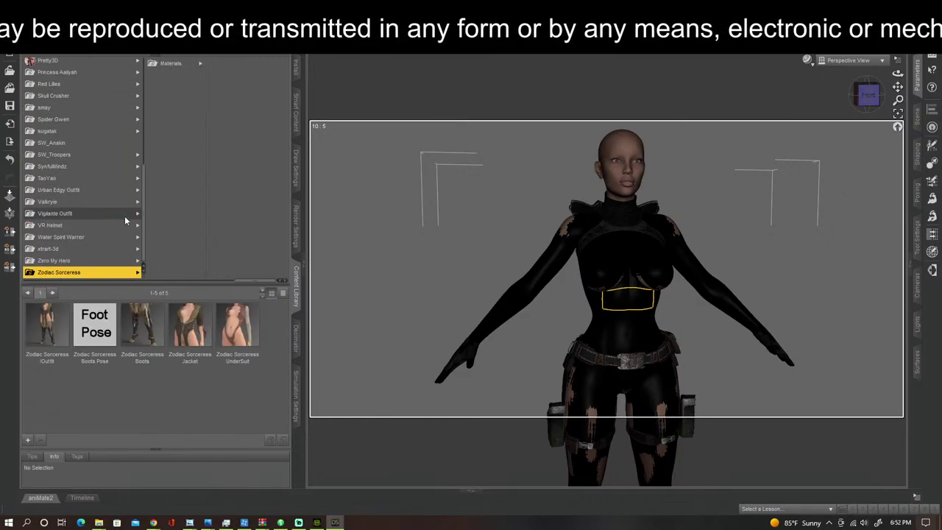
Step: Re-examine the clothing folders from Zero My Hero up to smay, including the X-Fashion Combat Outfit, Water Spirit Warrior and Valkyrie items
{"action": "key", "text": "Up"}
{"action": "key", "text": "Up"}
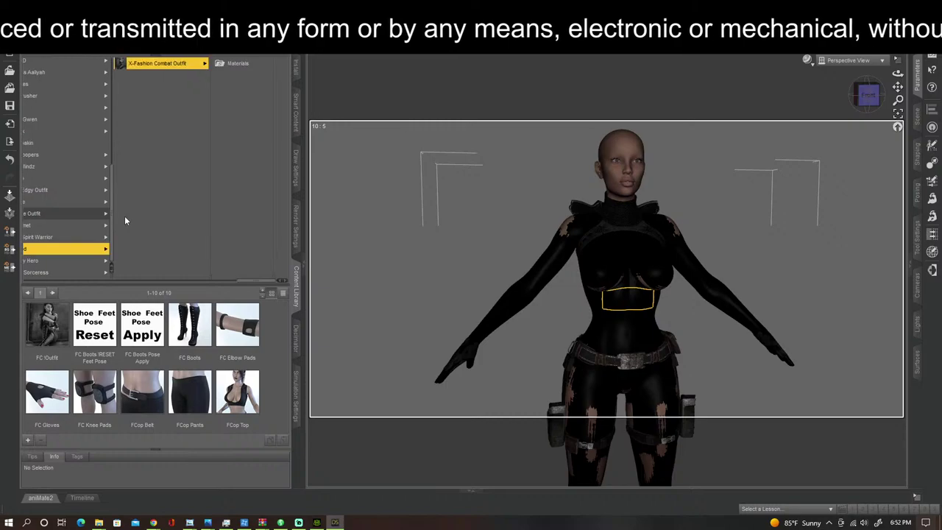
{"action": "key", "text": "Up"}
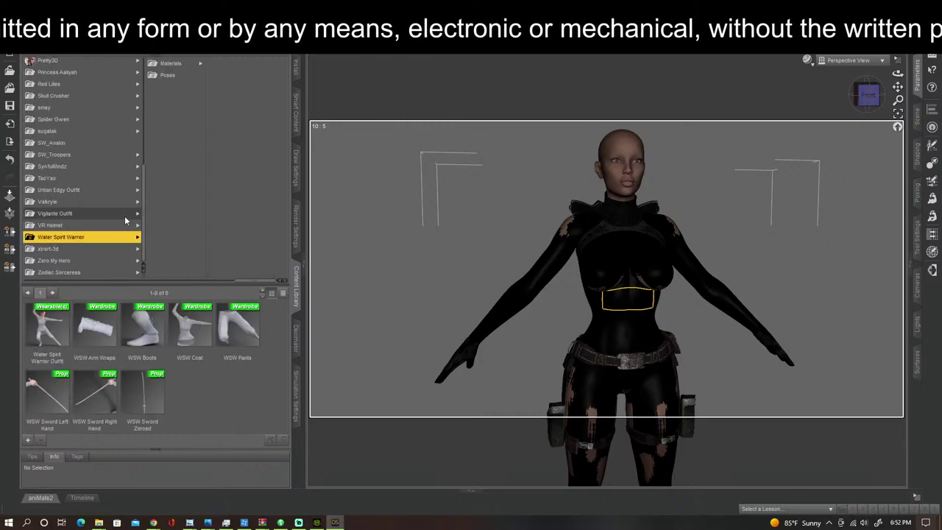
{"action": "key", "text": "Up"}
{"action": "key", "text": "Up"}
{"action": "key", "text": "Up"}
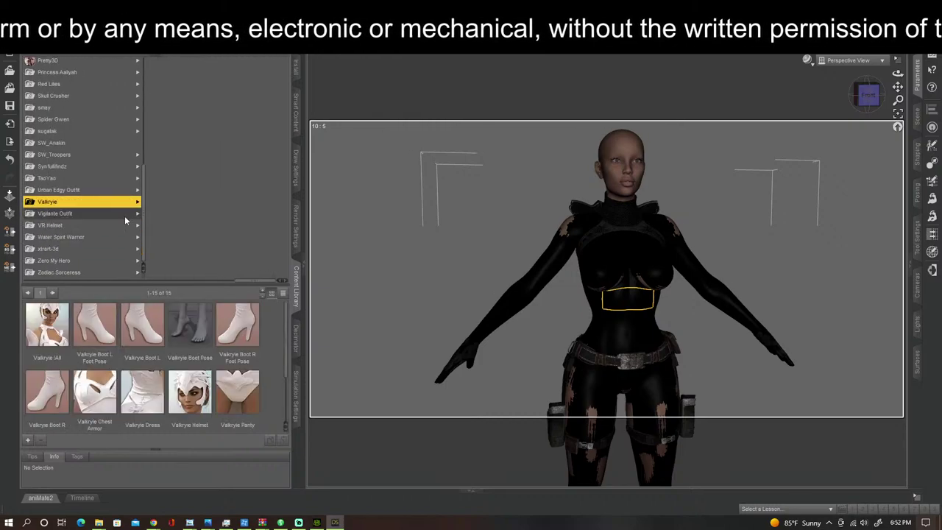
{"action": "key", "text": "Up"}
{"action": "key", "text": "Up"}
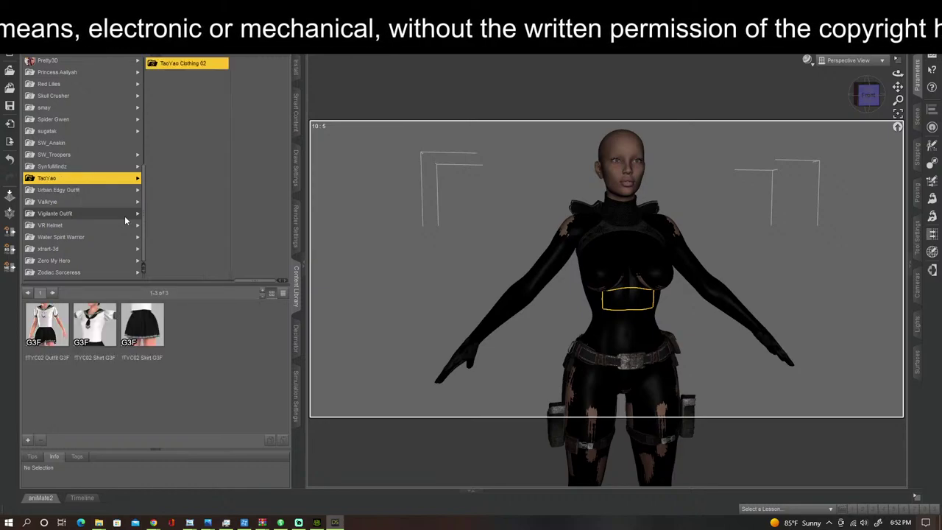
{"action": "key", "text": "Up"}
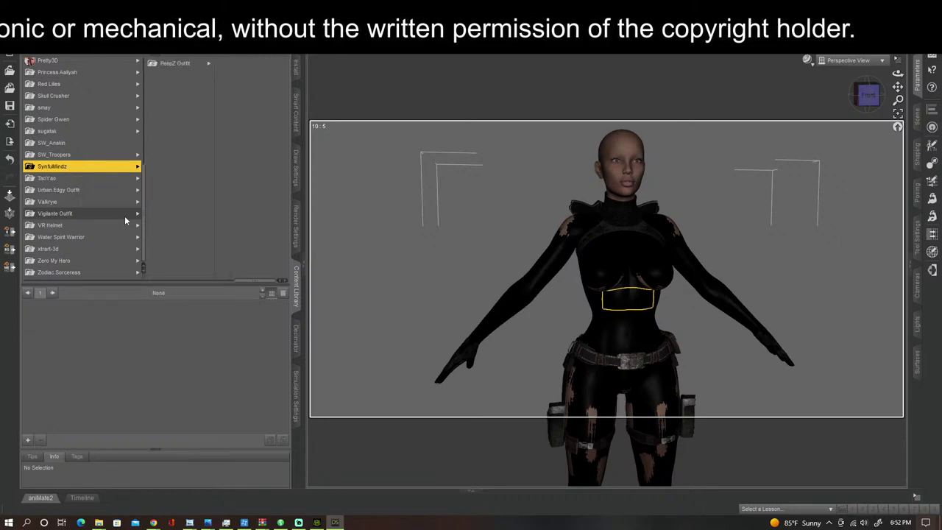
{"action": "key", "text": "Up"}
{"action": "key", "text": "Up"}
{"action": "key", "text": "Up"}
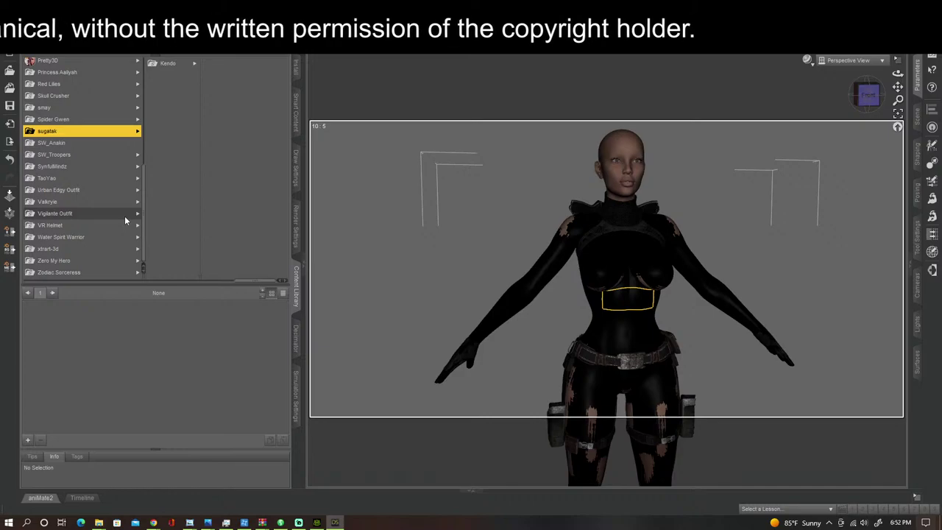
{"action": "key", "text": "Up"}
{"action": "key", "text": "Up"}
Step: Check the smay, Skull Crusher and Princess Aaliyah clothing folders and return to the Post Apocalyptic items
{"action": "key", "text": "Right"}
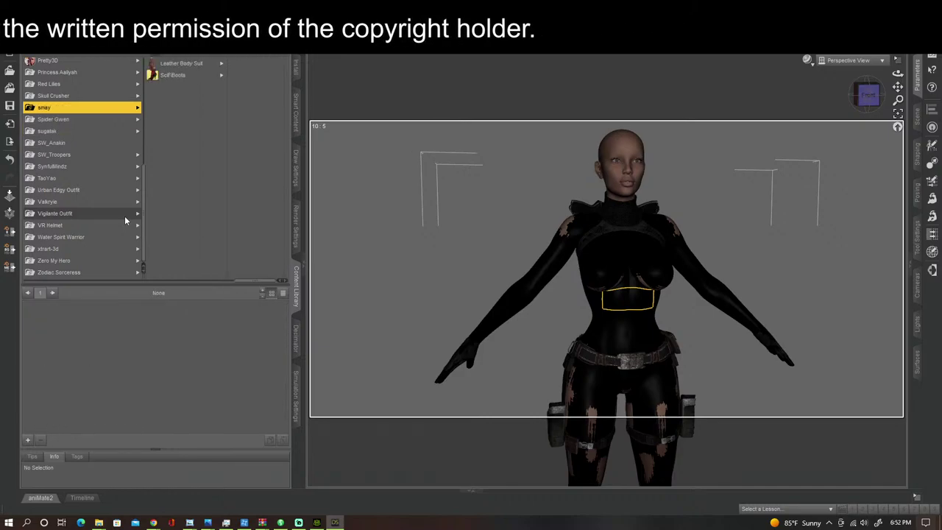
{"action": "key", "text": "Left"}
{"action": "key", "text": "Up"}
{"action": "key", "text": "Up"}
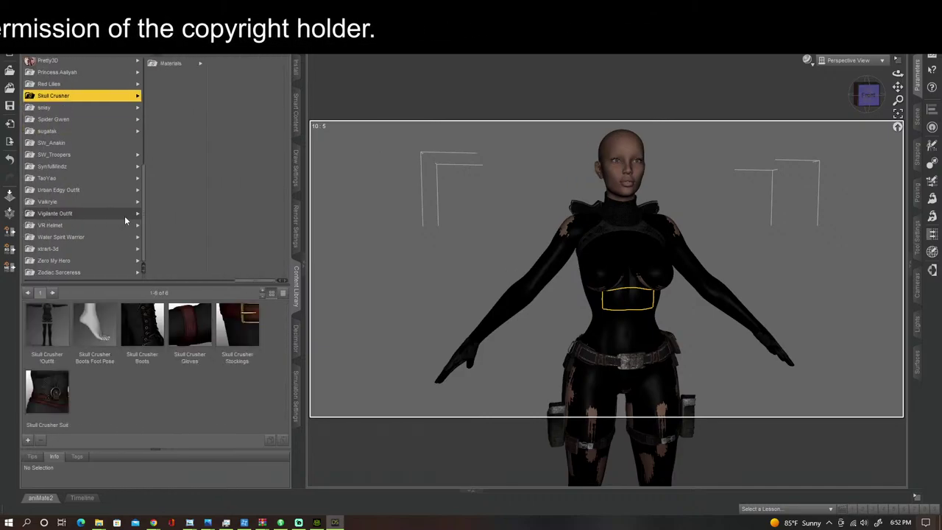
{"action": "key", "text": "Up"}
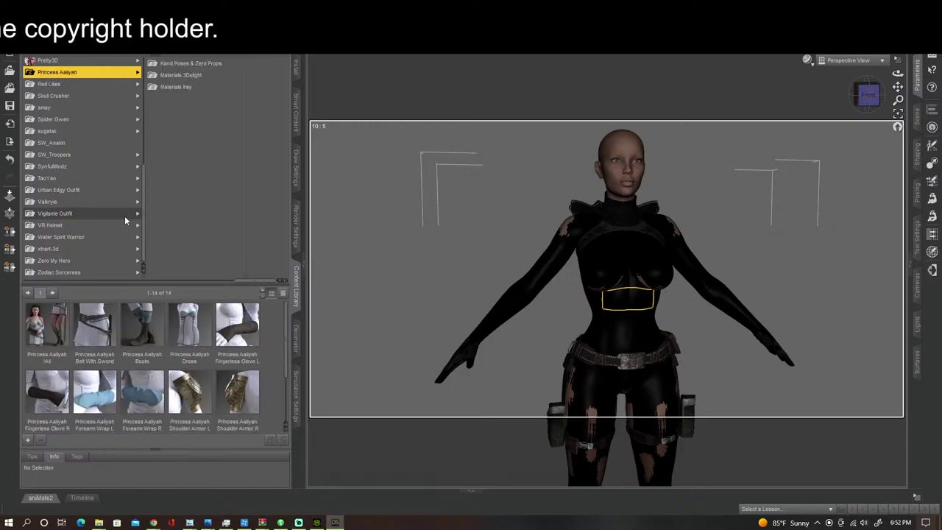
{"action": "key", "text": "Right"}
{"action": "key", "text": "Down"}
{"action": "key", "text": "Down"}
{"action": "key", "text": "Left"}
{"action": "key", "text": "Up"}
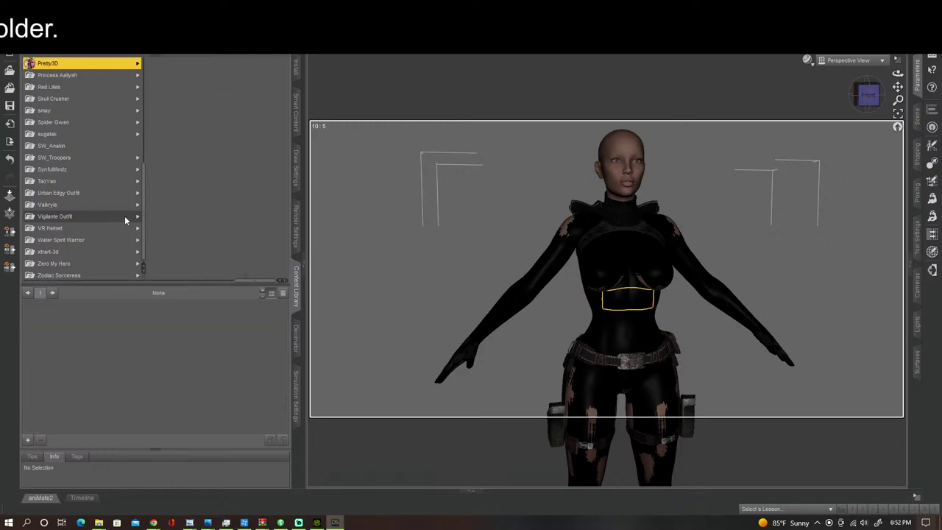
{"action": "key", "text": "Up"}
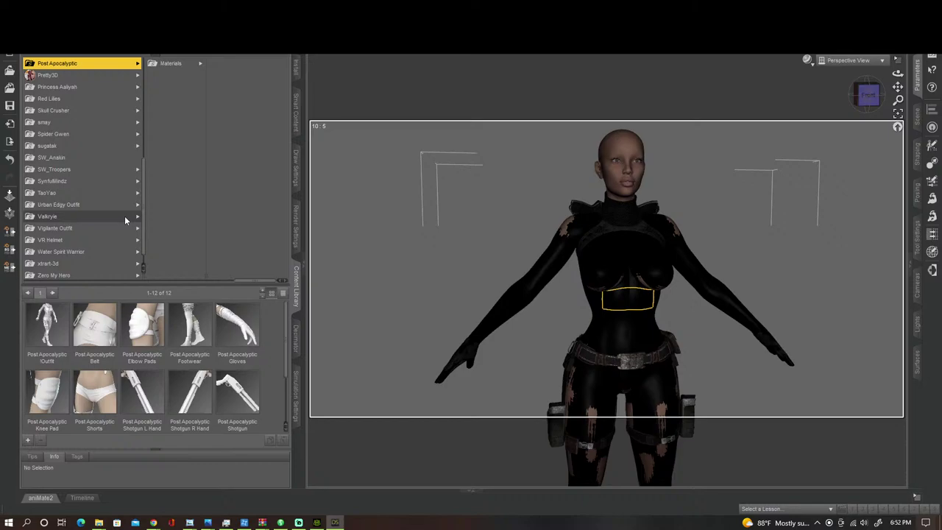
Step: Examine the Iray material presets of the Post Apocalyptic outfit in the content library
{"action": "key", "text": "Up"}
{"action": "key", "text": "Down"}
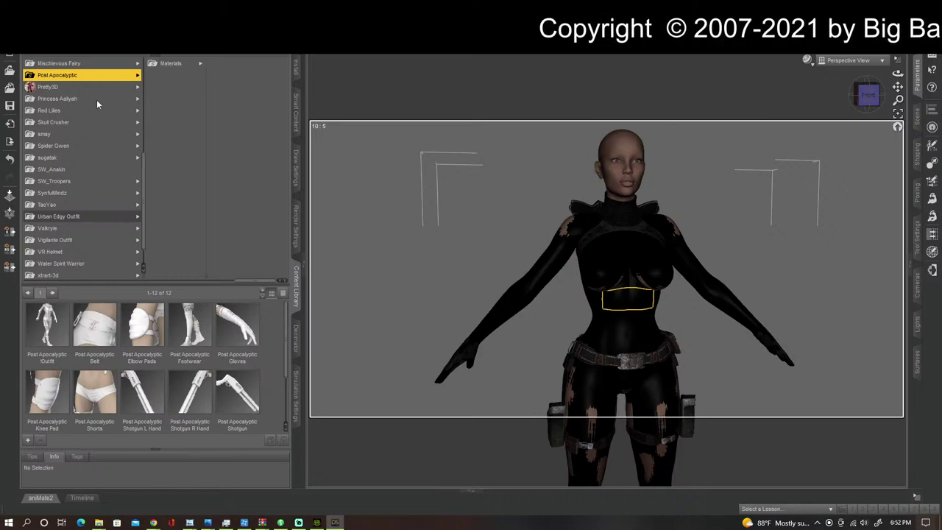
{"action": "left_click", "coordinate": [184, 63]}
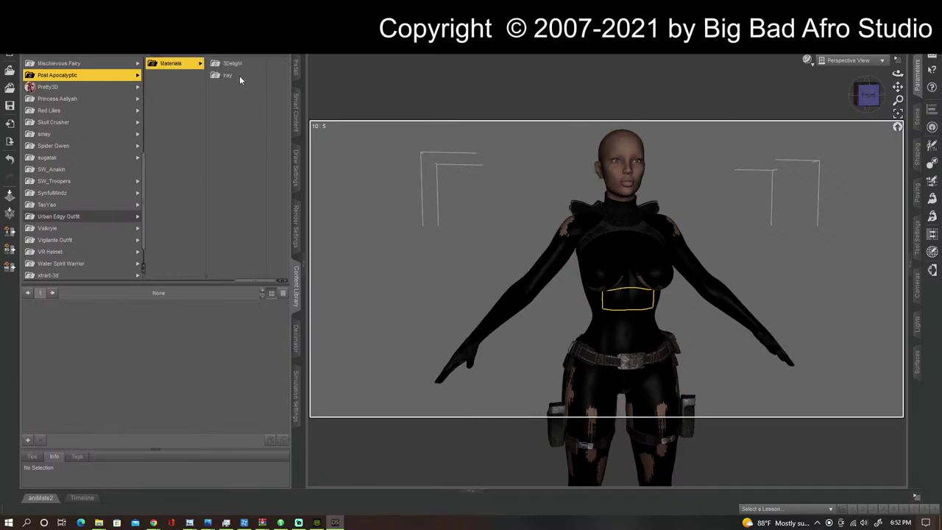
{"action": "left_click", "coordinate": [237, 76]}
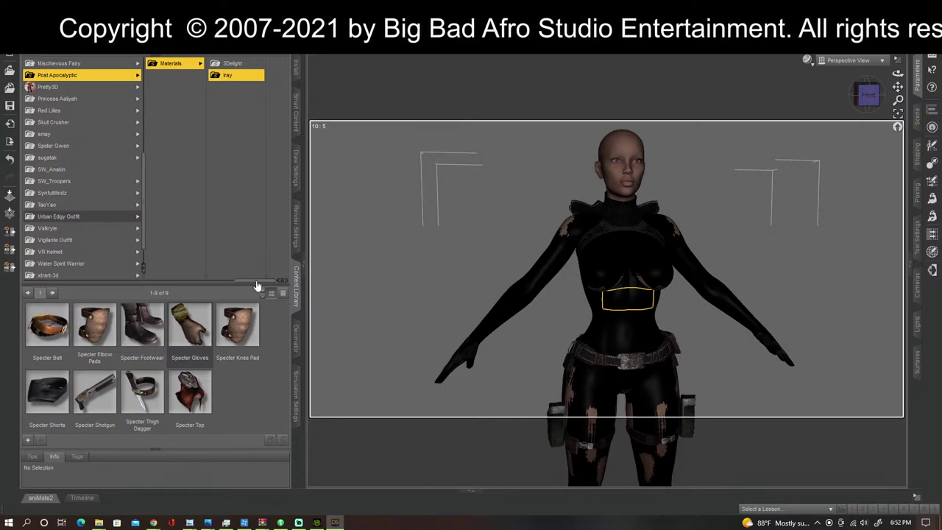
Step: Look through the Genesis 3 Female clothing folders from Mischievous Fairy back to Gangster Outfit
{"action": "left_click_drag", "start_coordinate": [258, 286], "coordinate": [214, 285]}
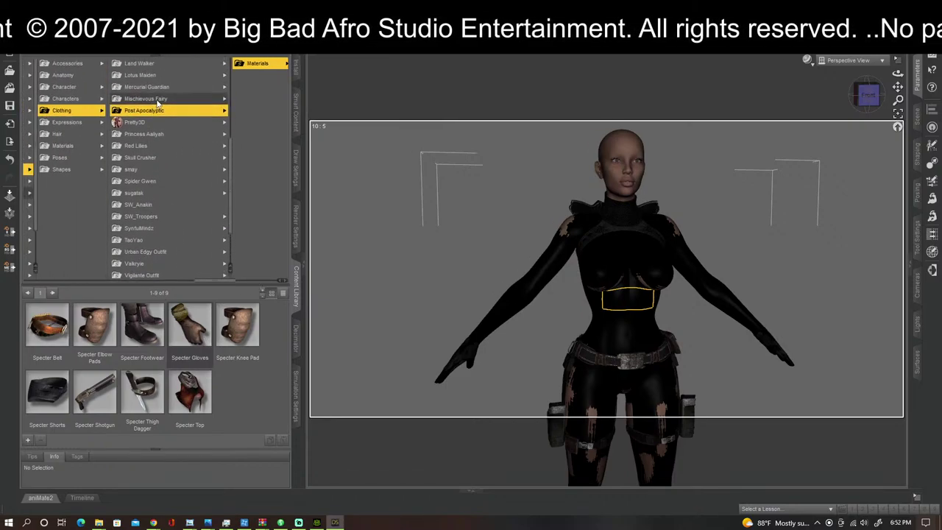
{"action": "left_click", "coordinate": [157, 100]}
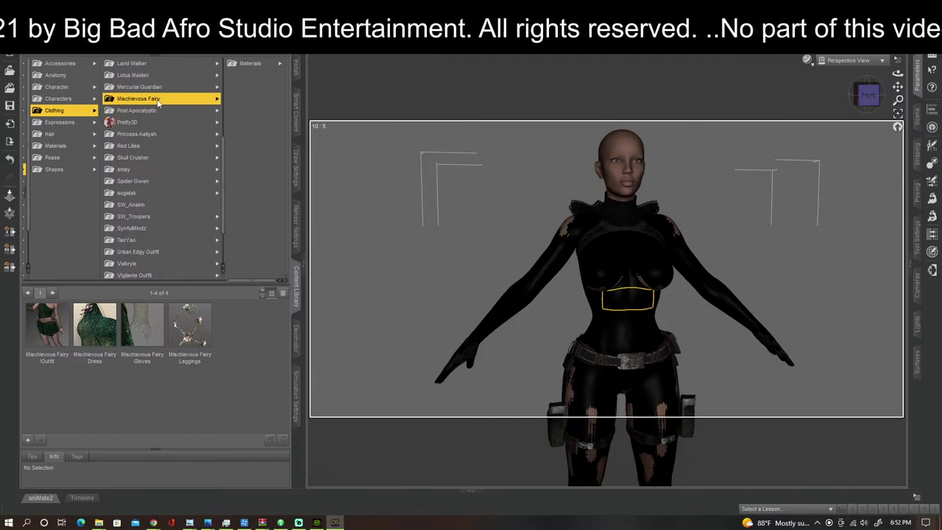
{"action": "key", "text": "Up"}
{"action": "key", "text": "Up"}
{"action": "key", "text": "Up"}
{"action": "key", "text": "Up"}
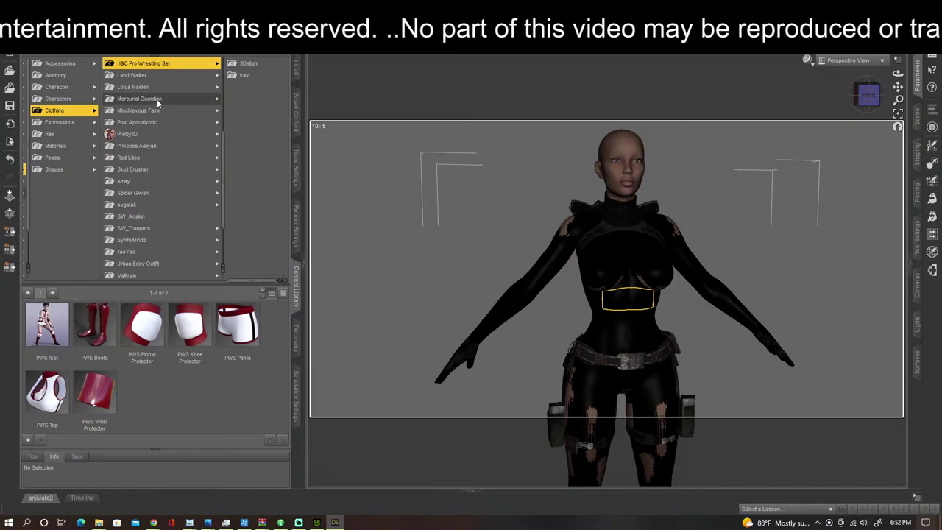
{"action": "key", "text": "Up"}
{"action": "key", "text": "Up"}
{"action": "key", "text": "Up"}
{"action": "key", "text": "Up"}
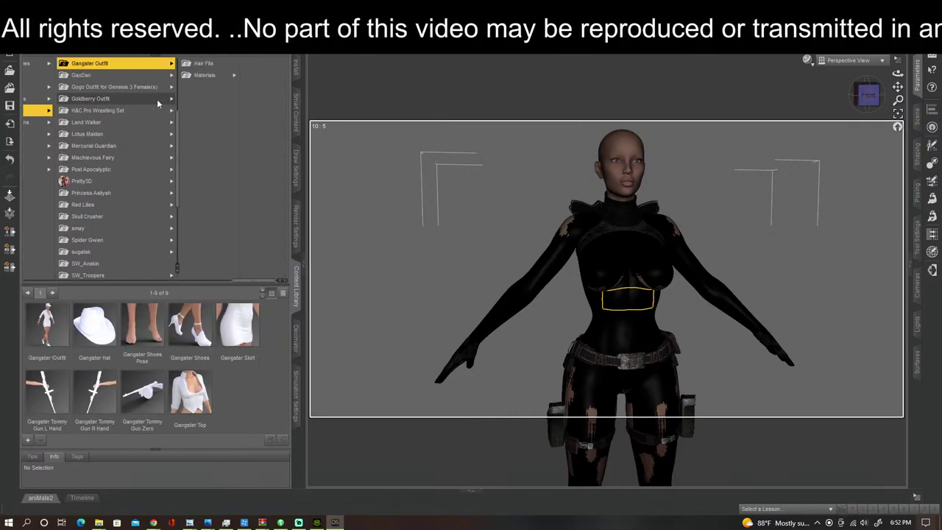
Step: Look through the Genesis 2 Female clothing folders from ÆRON back to TaoYao for suitable outfit pieces
{"action": "key", "text": "Left"}
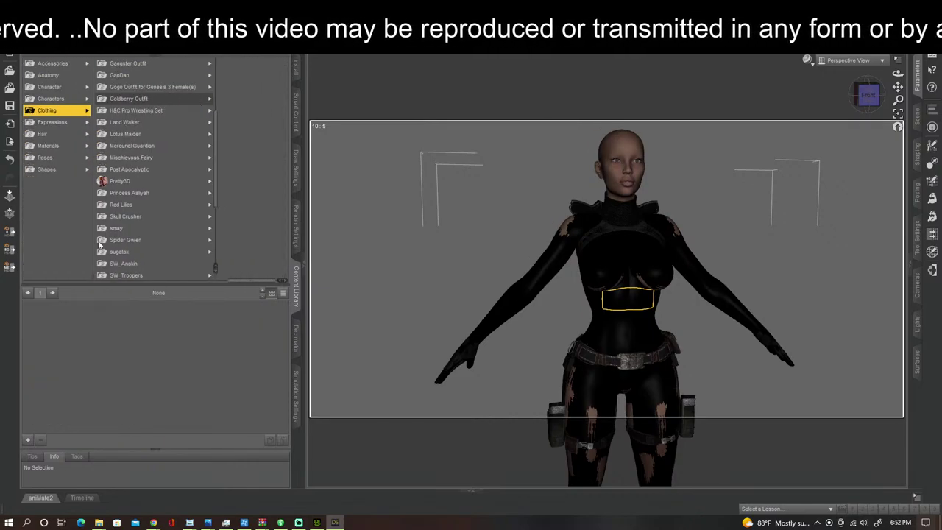
{"action": "key", "text": "Left"}
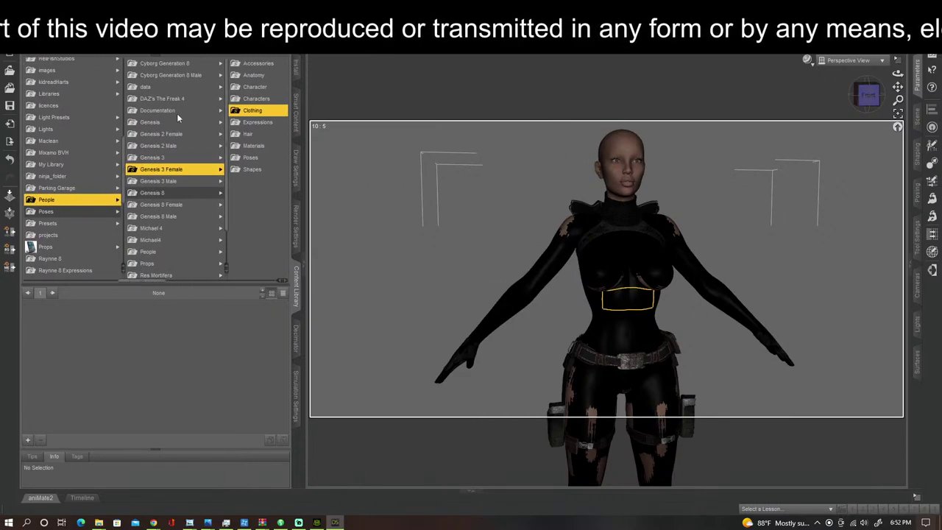
{"action": "left_click", "coordinate": [165, 135]}
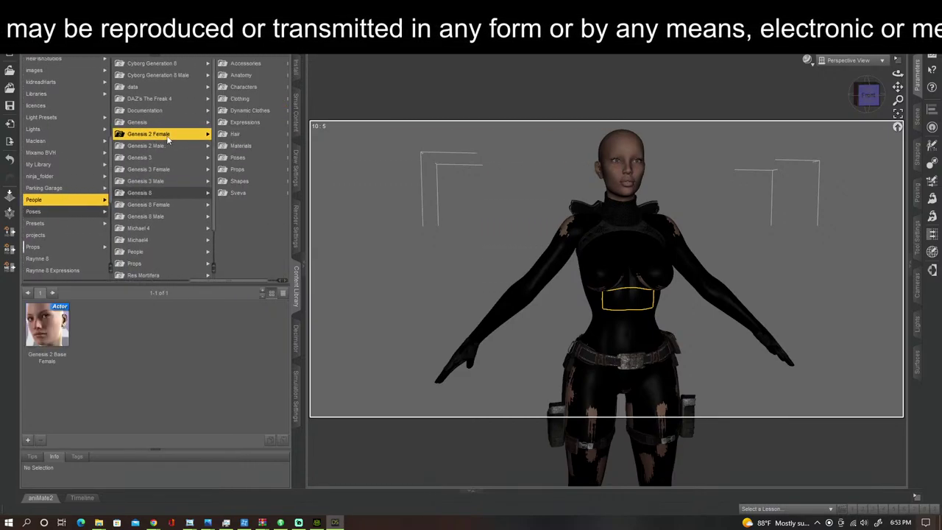
{"action": "left_click", "coordinate": [249, 99]}
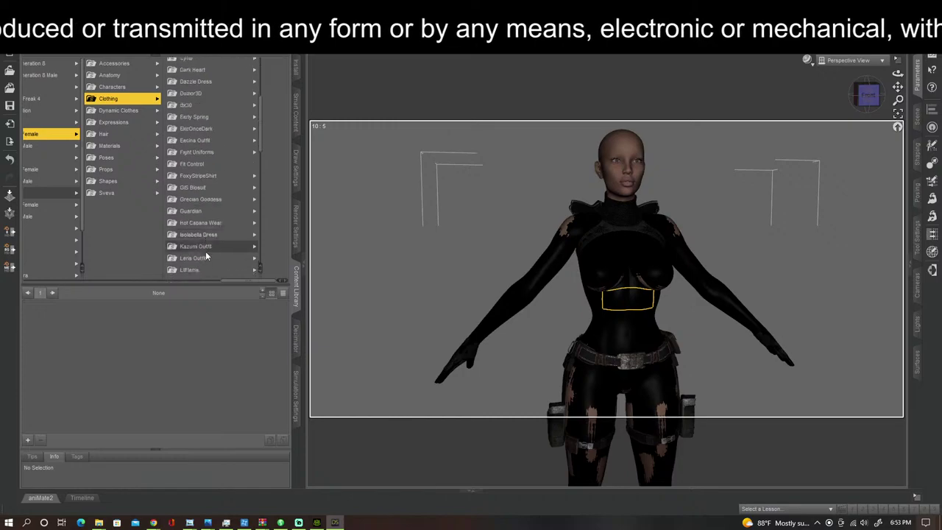
{"action": "scroll", "coordinate": [205, 254], "scroll_direction": "down", "scroll_amount": 10}
{"action": "left_click", "coordinate": [204, 272]}
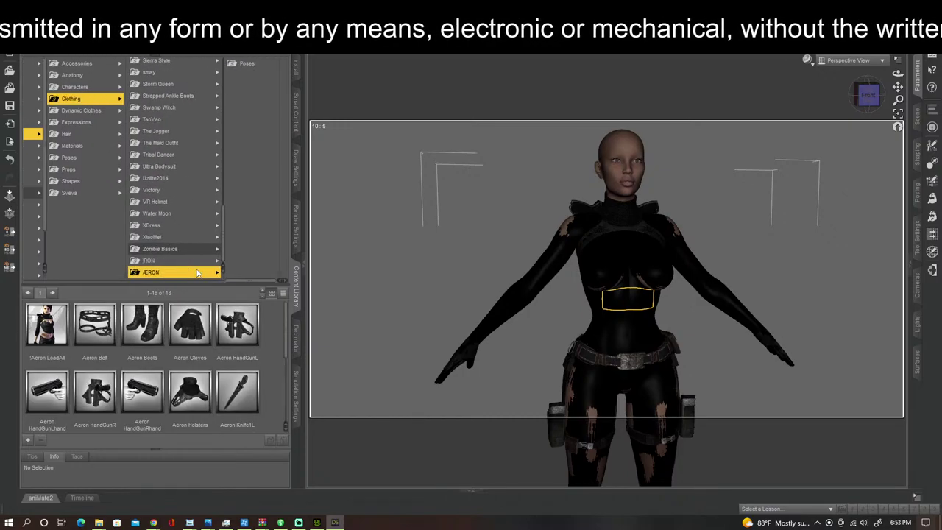
{"action": "key", "text": "Up"}
{"action": "key", "text": "Up"}
{"action": "key", "text": "Up"}
{"action": "key", "text": "Up"}
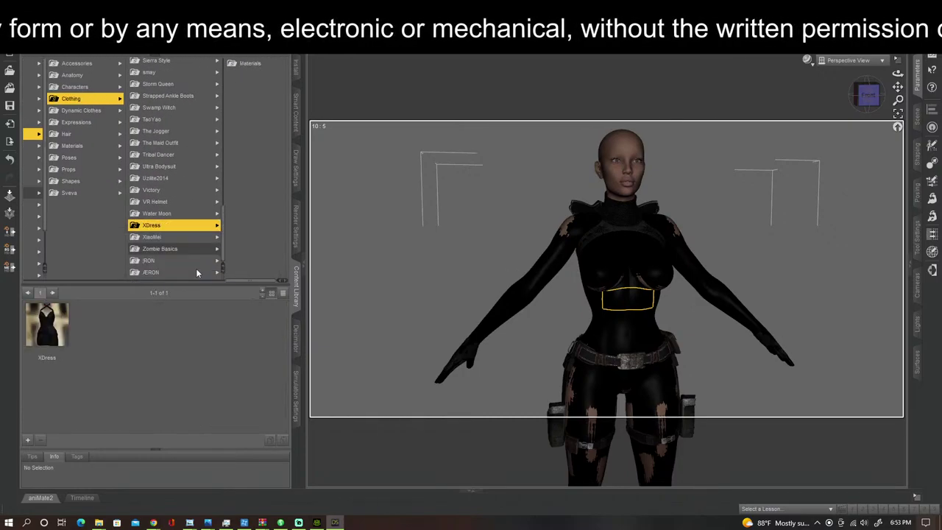
{"action": "key", "text": "Up"}
{"action": "key", "text": "Up"}
{"action": "key", "text": "Up"}
{"action": "key", "text": "Up"}
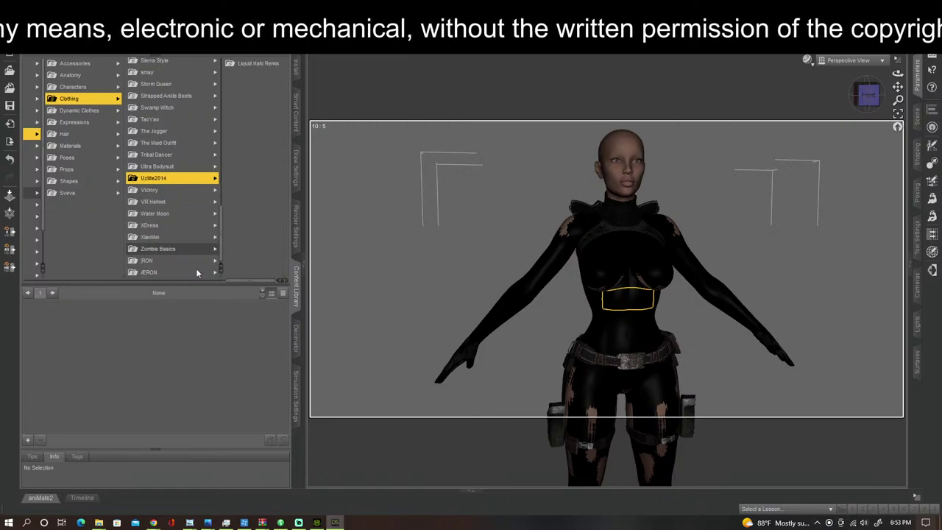
{"action": "key", "text": "Up"}
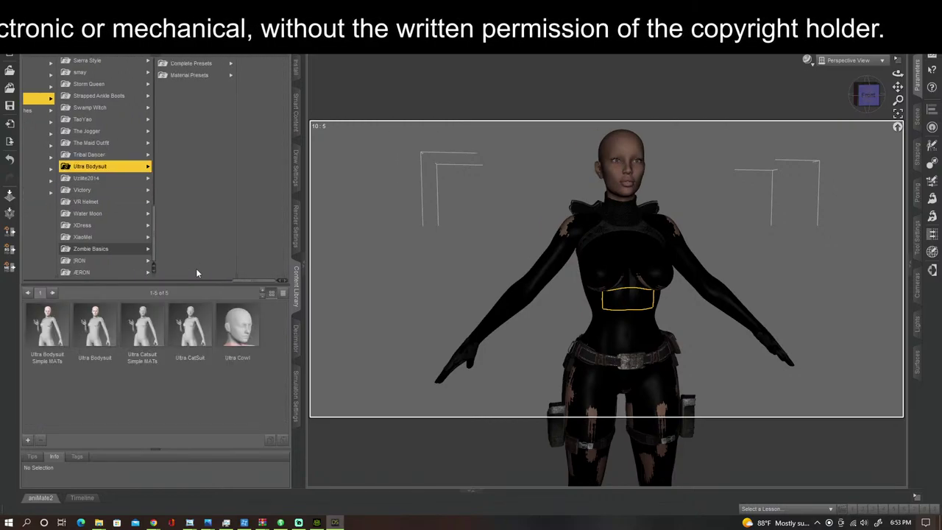
{"action": "key", "text": "Up"}
{"action": "key", "text": "Up"}
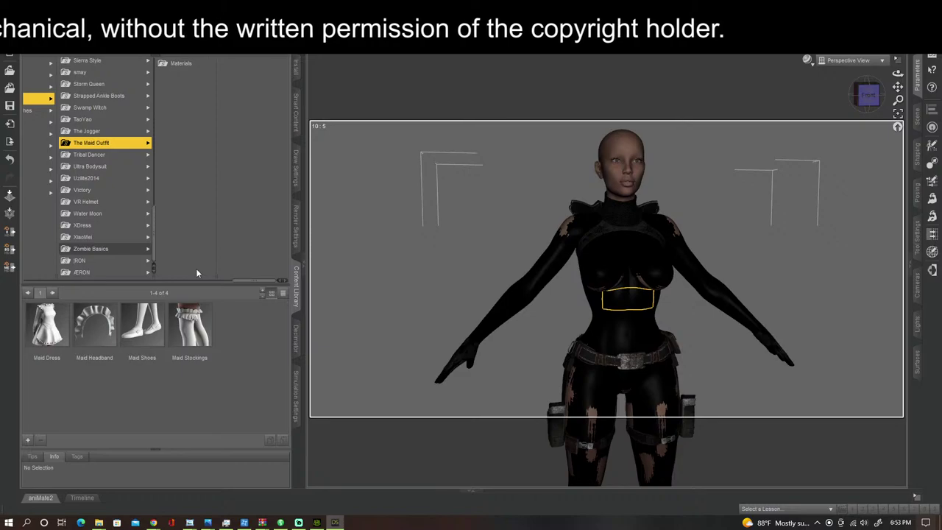
{"action": "key", "text": "Up"}
{"action": "key", "text": "Up"}
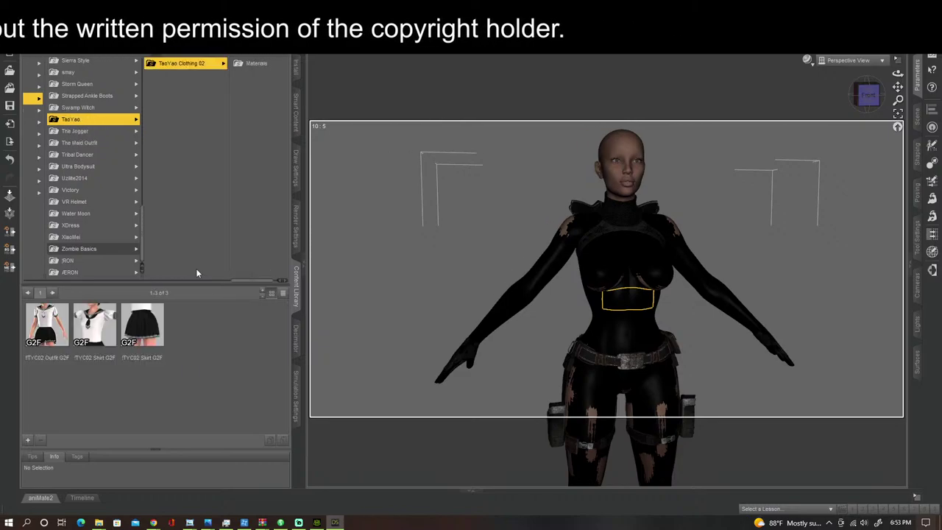
Step: Examine the Genesis 2 Female outfits in the folders from Swamp Witch back to Oskarsson
{"action": "key", "text": "Up"}
{"action": "key", "text": "Up"}
{"action": "key", "text": "Up"}
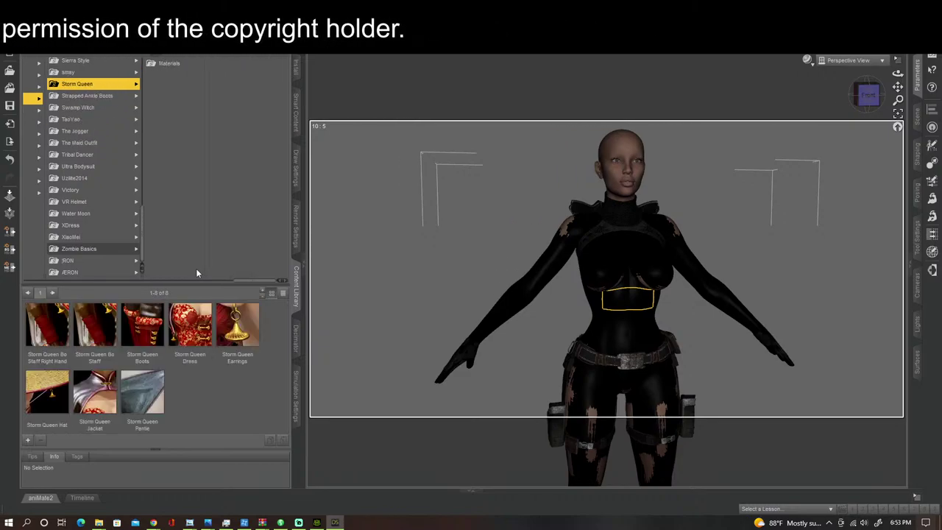
{"action": "key", "text": "Up"}
{"action": "key", "text": "Up"}
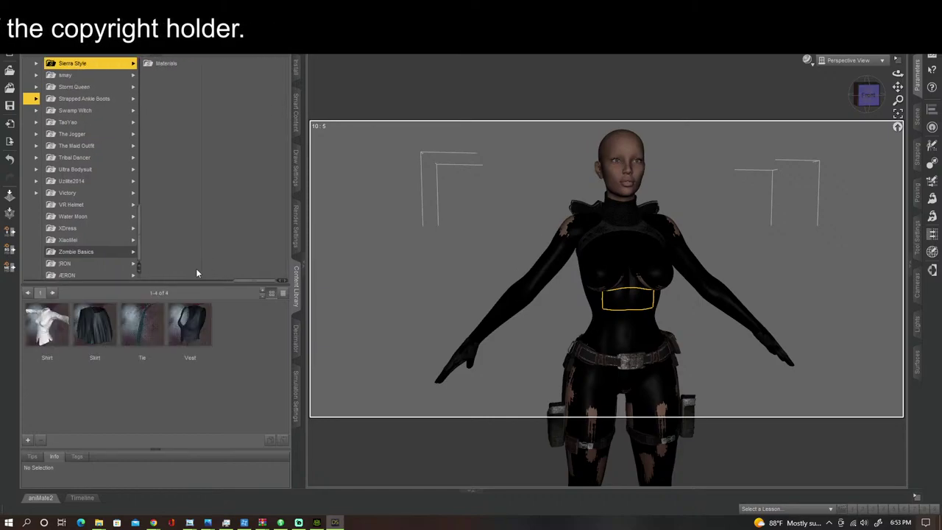
{"action": "key", "text": "Up"}
{"action": "key", "text": "Up"}
{"action": "key", "text": "Up"}
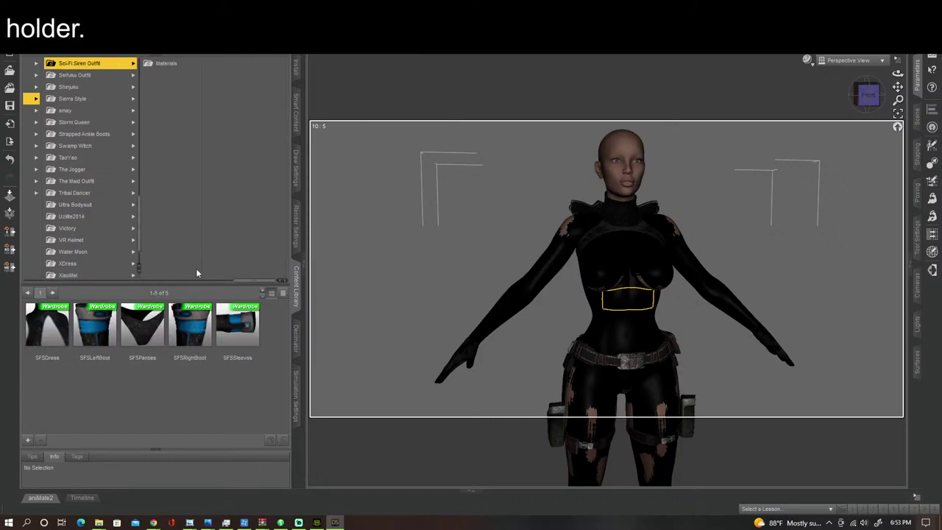
{"action": "key", "text": "Up"}
{"action": "key", "text": "Up"}
{"action": "key", "text": "Up"}
{"action": "key", "text": "Up"}
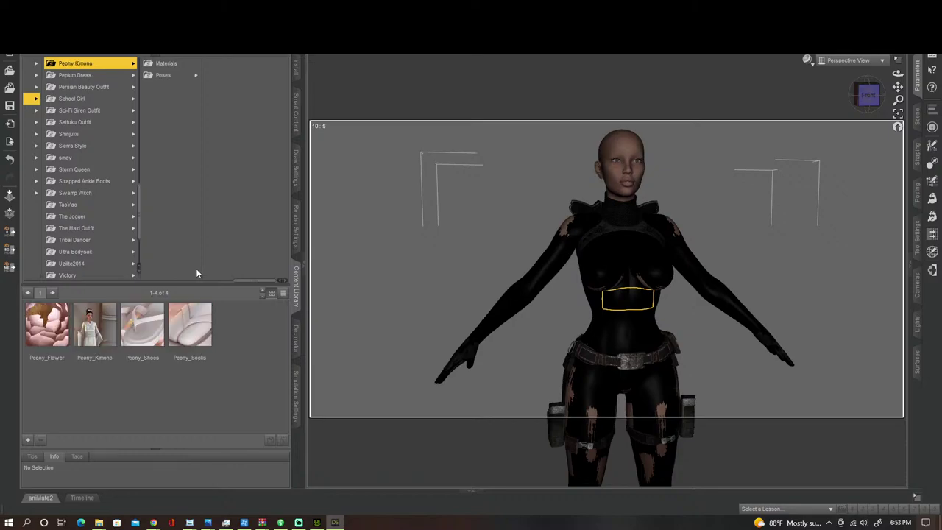
{"action": "key", "text": "Up"}
{"action": "key", "text": "Right"}
{"action": "key", "text": "Left"}
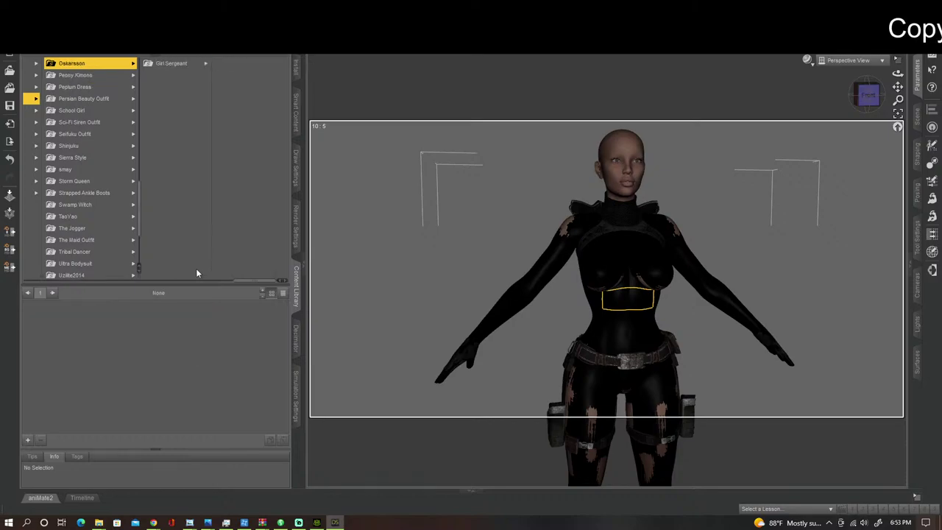
Step: Check the remaining Genesis 2 Female clothing folders from Ninja Sport back to Grecian Goddess
{"action": "key", "text": "Up"}
{"action": "key", "text": "Up"}
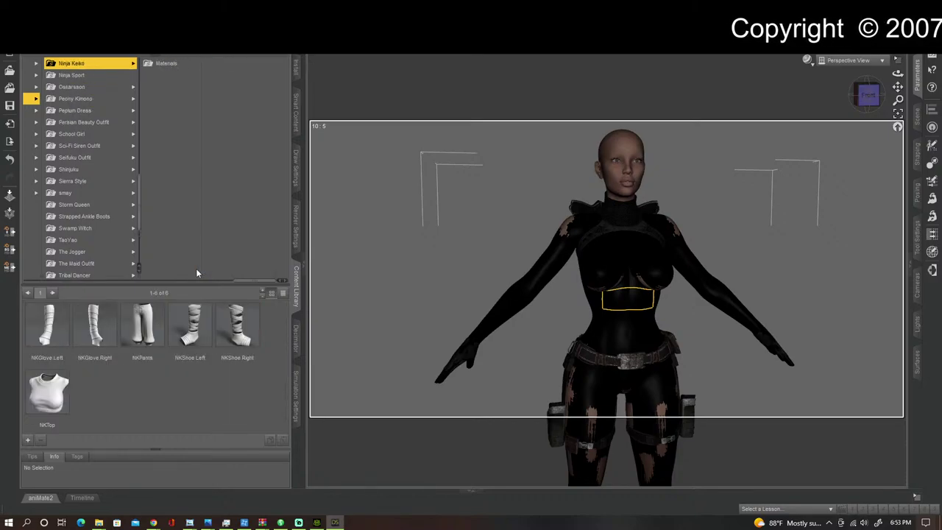
{"action": "key", "text": "Up"}
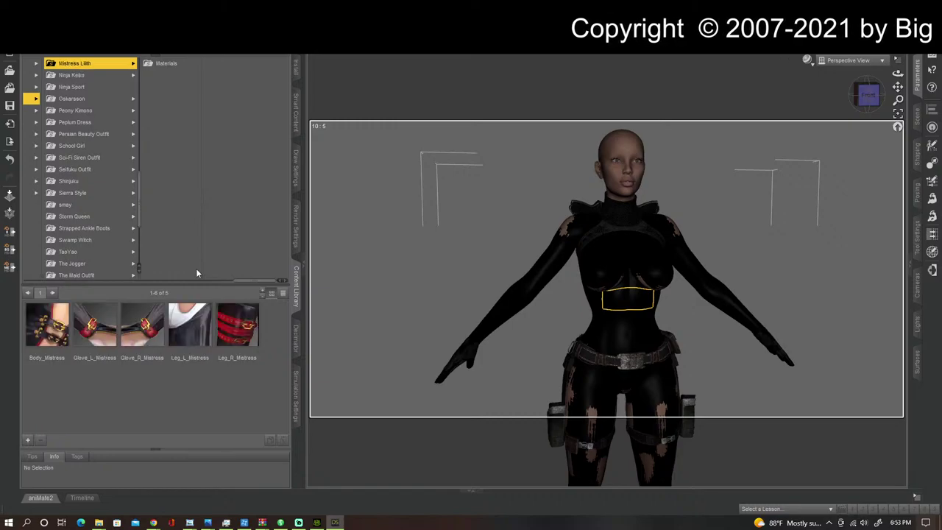
{"action": "key", "text": "Up"}
{"action": "key", "text": "Up"}
{"action": "key", "text": "Up"}
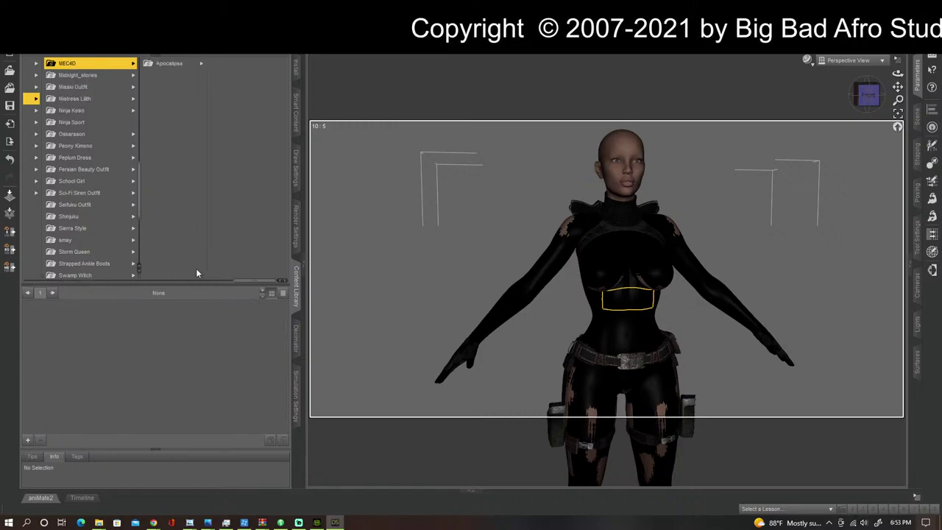
{"action": "key", "text": "Down"}
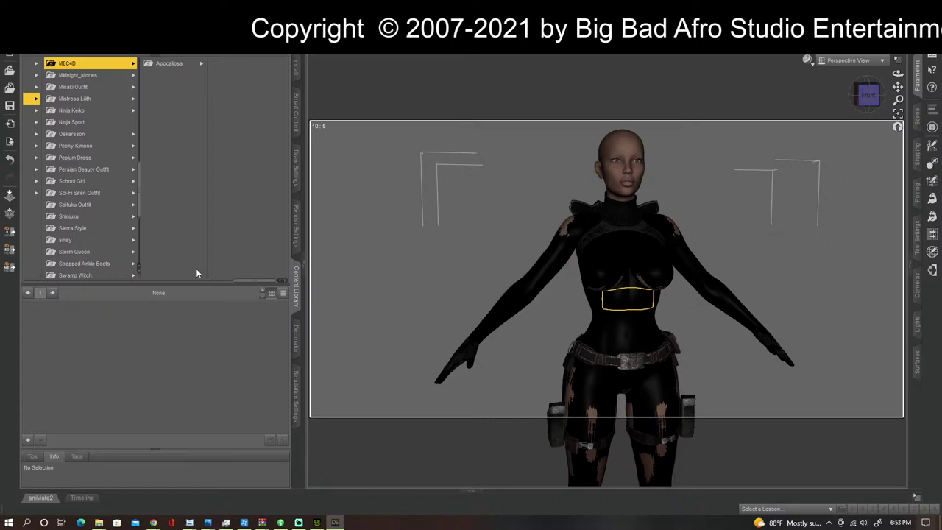
{"action": "key", "text": "Up"}
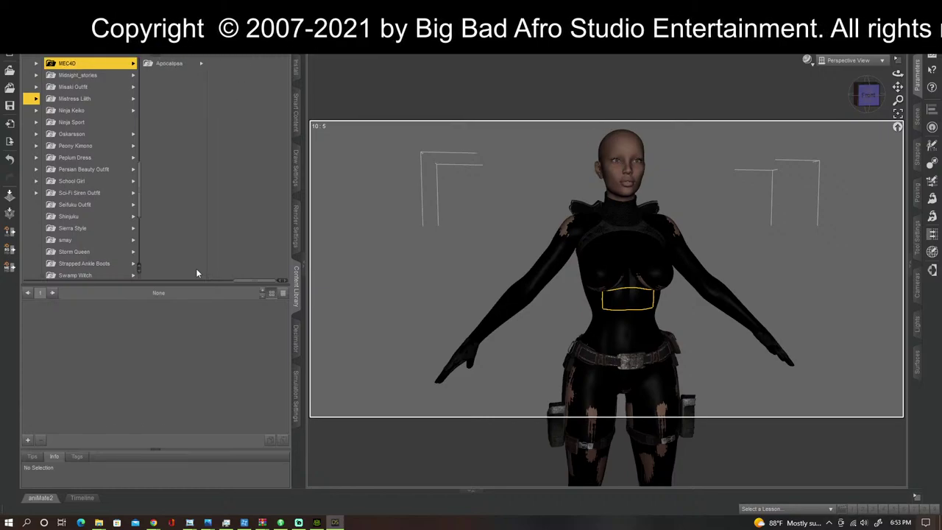
{"action": "key", "text": "Up"}
{"action": "key", "text": "Up"}
{"action": "key", "text": "Up"}
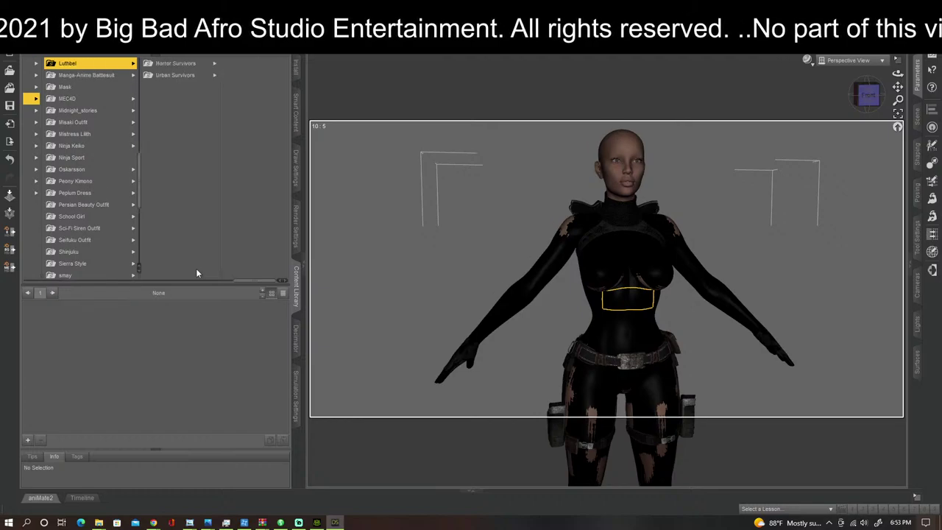
{"action": "key", "text": "Up"}
{"action": "key", "text": "Up"}
{"action": "key", "text": "Up"}
{"action": "key", "text": "Up"}
{"action": "key", "text": "Up"}
{"action": "key", "text": "Up"}
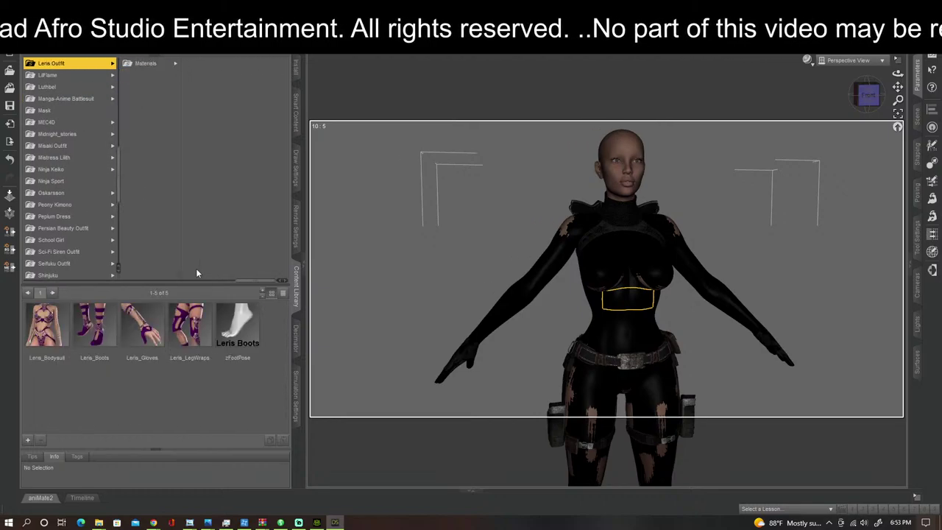
{"action": "key", "text": "Up"}
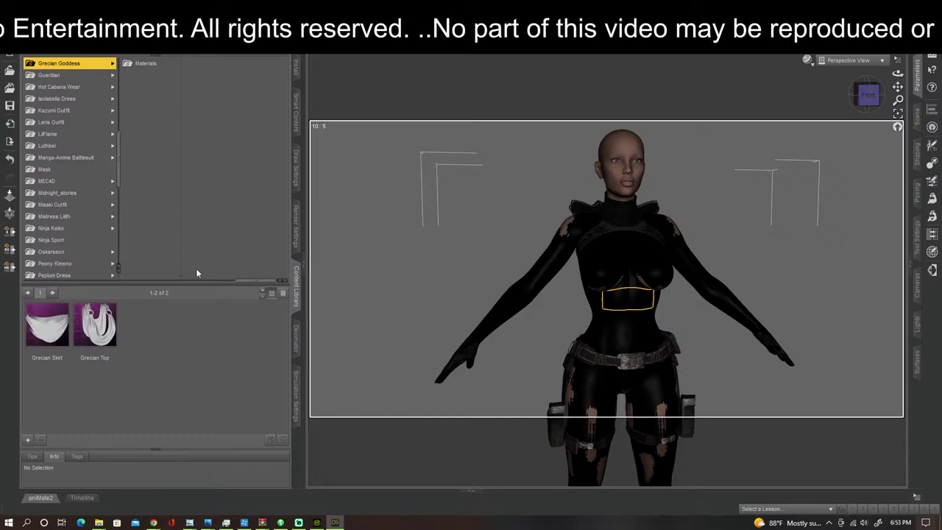
Step: Open the Vampire Hunter folder in the Genesis 3 Male clothing library
{"action": "key", "text": "Left"}
{"action": "key", "text": "Left"}
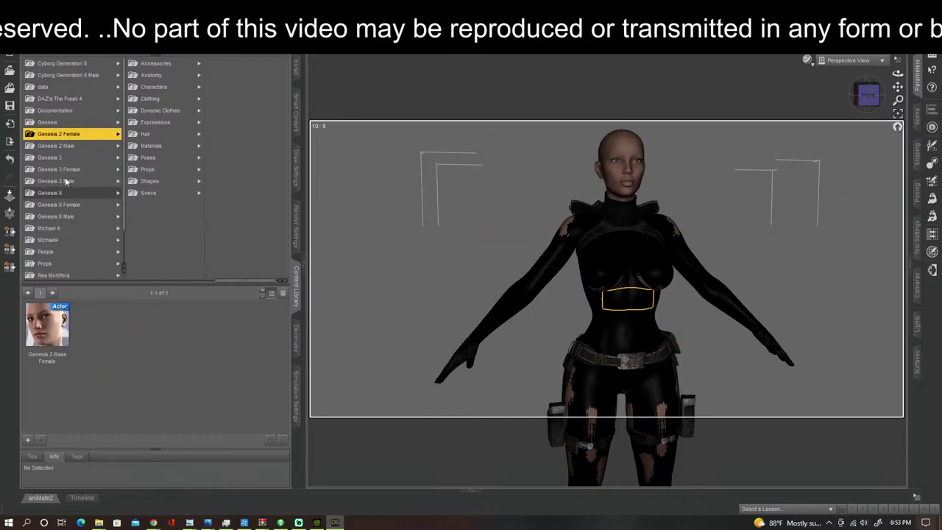
{"action": "left_click", "coordinate": [104, 180]}
{"action": "left_click", "coordinate": [155, 98]}
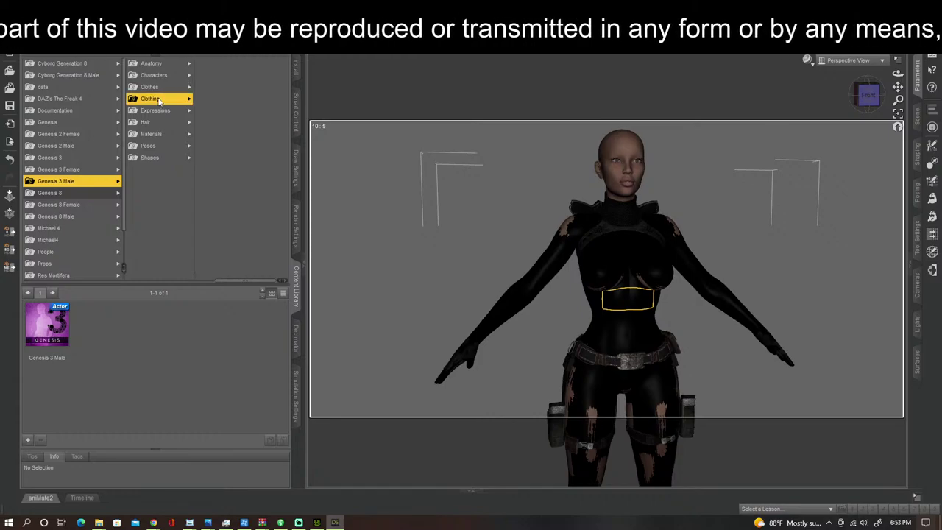
{"action": "scroll", "coordinate": [221, 168], "scroll_direction": "down", "scroll_amount": 5}
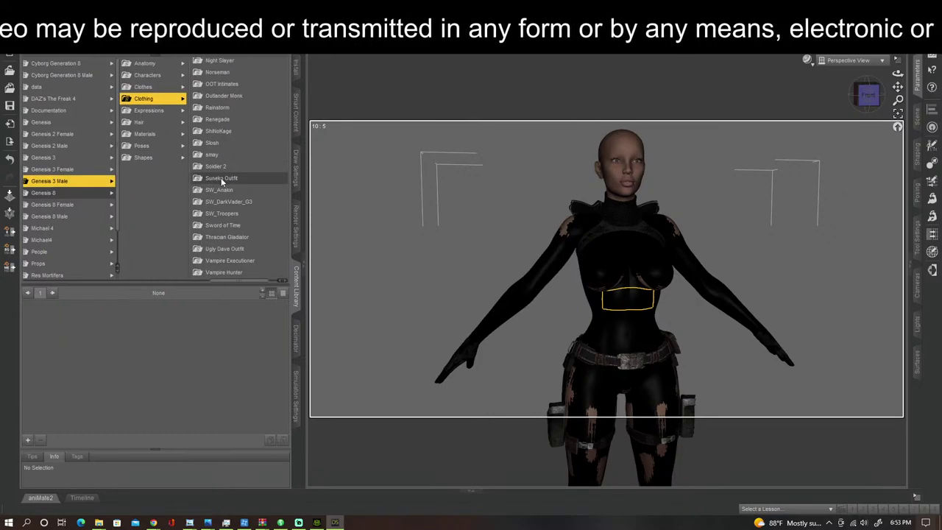
{"action": "left_click", "coordinate": [221, 272]}
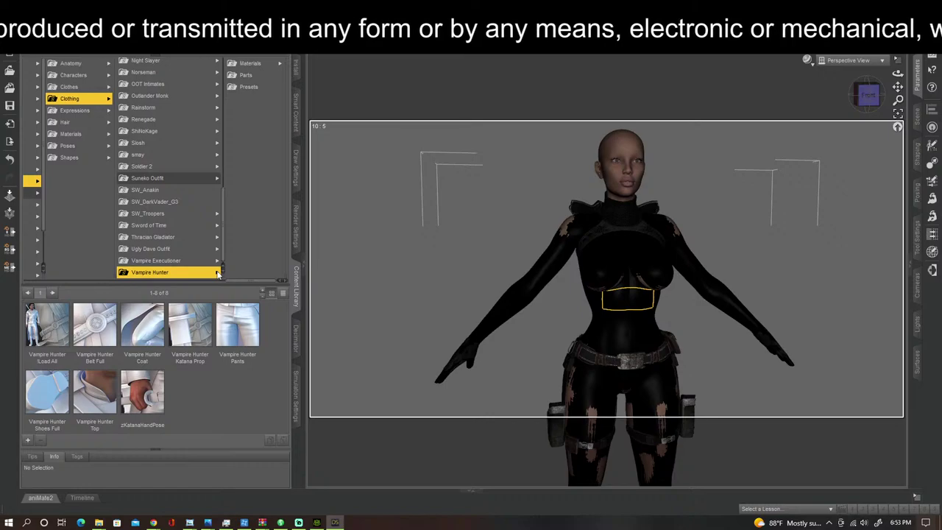
Step: Look through the Genesis 3 Male clothing folders from Vampire Executioner back to Soldier 2 for suitable outfit pieces
{"action": "key", "text": "Up"}
{"action": "key", "text": "Up"}
{"action": "key", "text": "Up"}
{"action": "key", "text": "Up"}
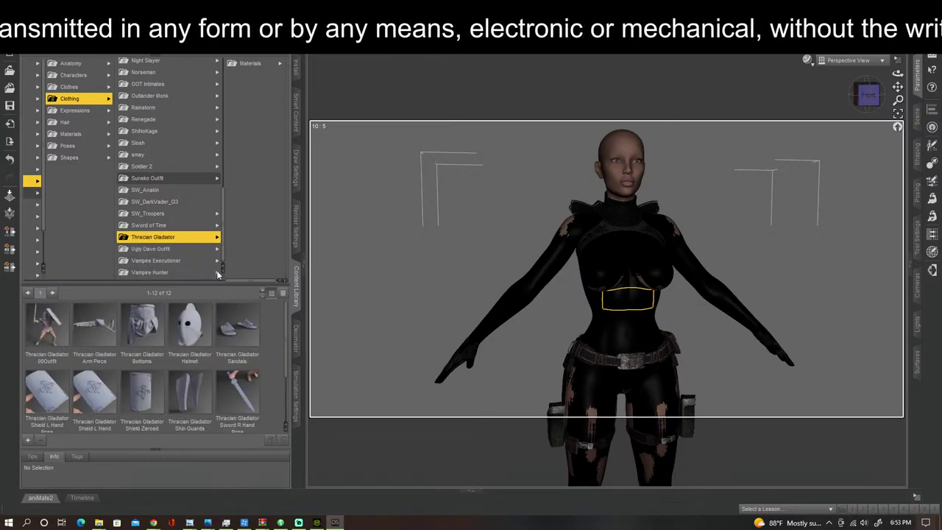
{"action": "key", "text": "Up"}
{"action": "key", "text": "Up"}
{"action": "key", "text": "Up"}
{"action": "key", "text": "Up"}
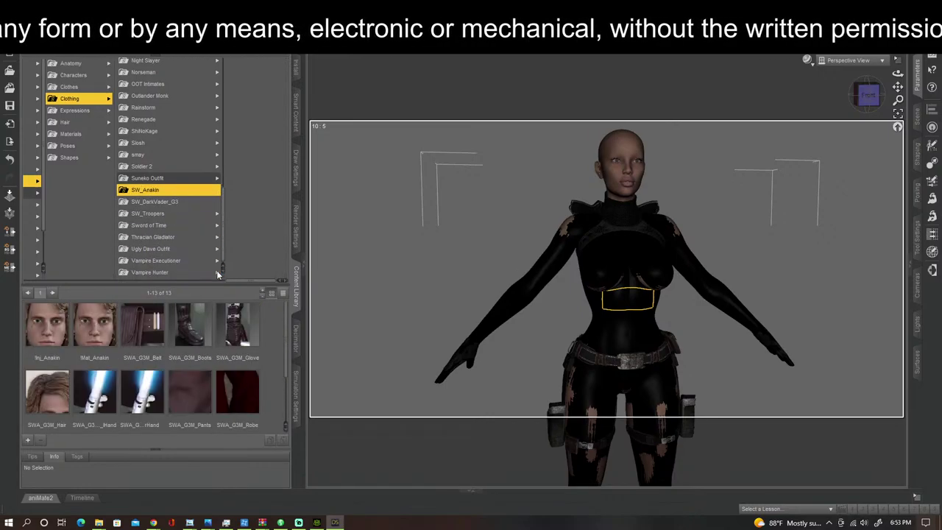
{"action": "key", "text": "Up"}
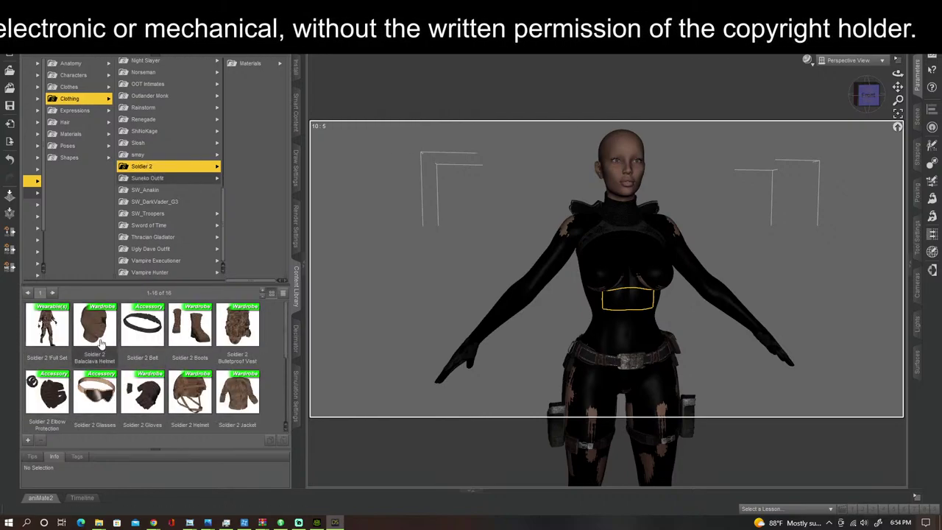
{"action": "left_click_drag", "start_coordinate": [56, 402], "coordinate": [635, 168]}
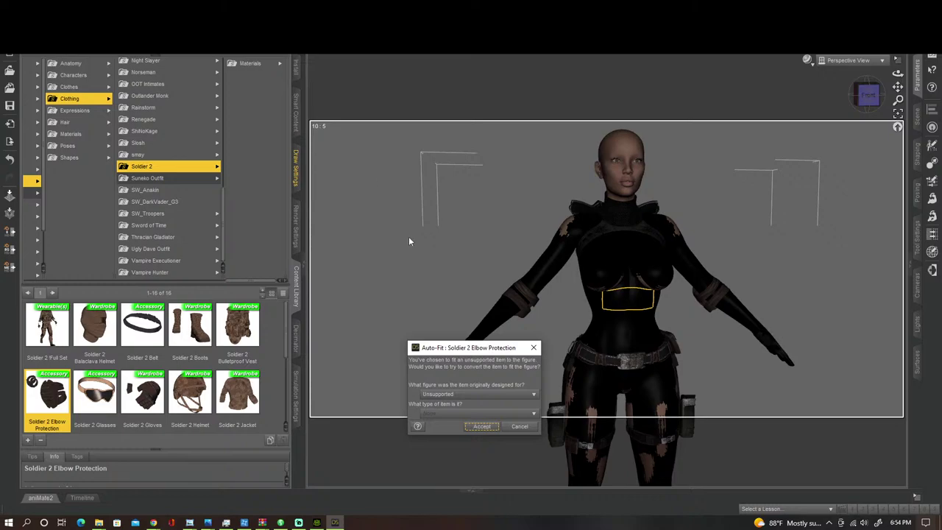
{"action": "left_click", "coordinate": [464, 394]}
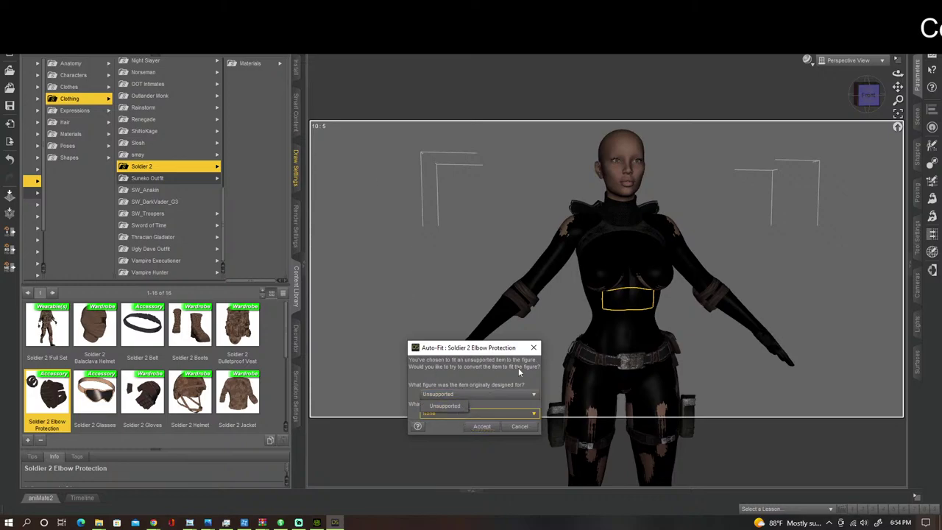
{"action": "left_click", "coordinate": [519, 428]}
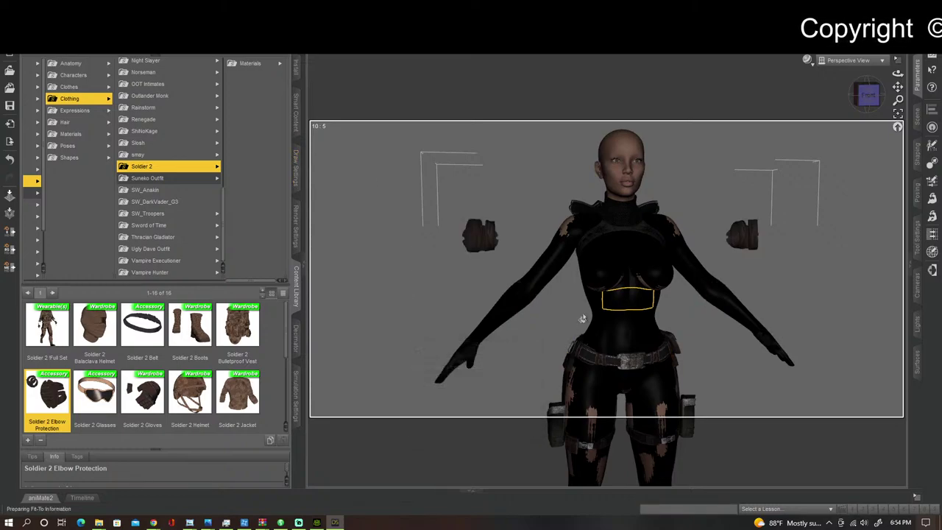
{"action": "left_click", "coordinate": [475, 237]}
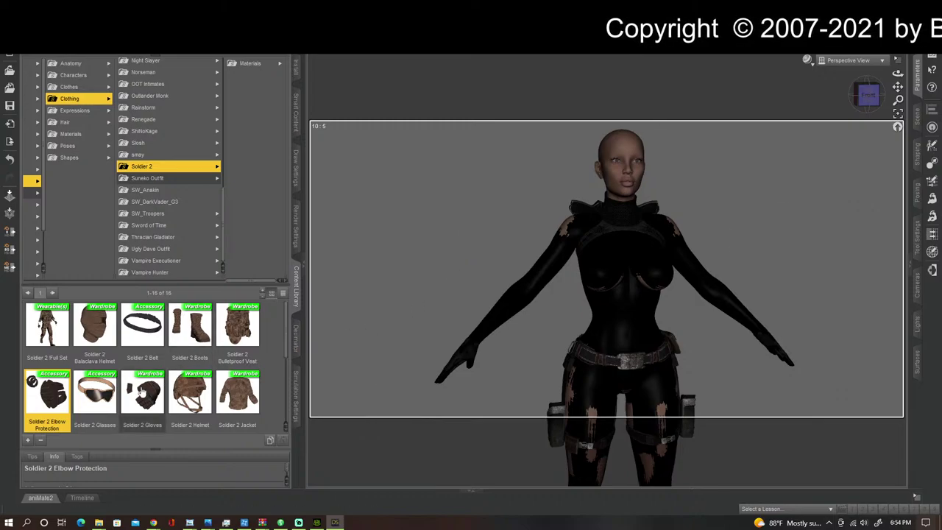
Step: Try to auto-fit the Soldier 2 Elbow Protection to the character as a Full-Body item designed for Genesis 2 Male
{"action": "left_click_drag", "start_coordinate": [62, 403], "coordinate": [632, 174]}
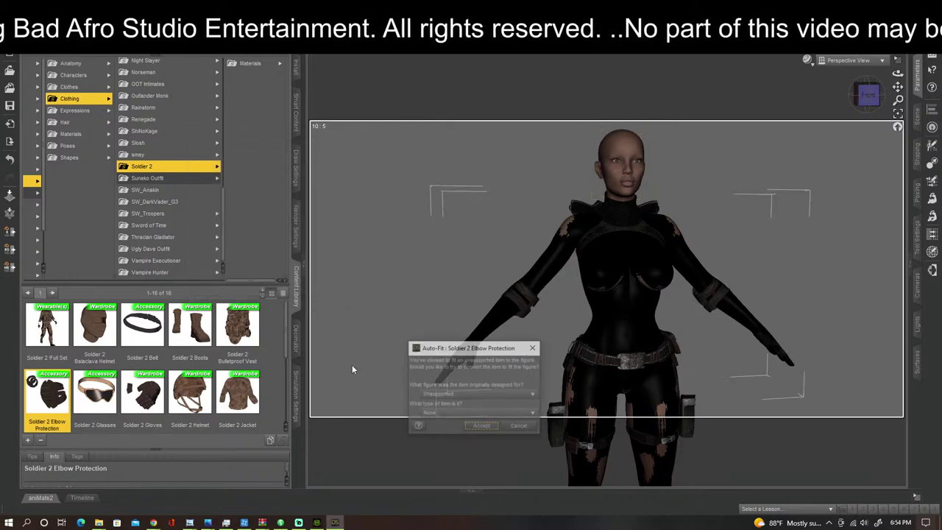
{"action": "left_click", "coordinate": [452, 396]}
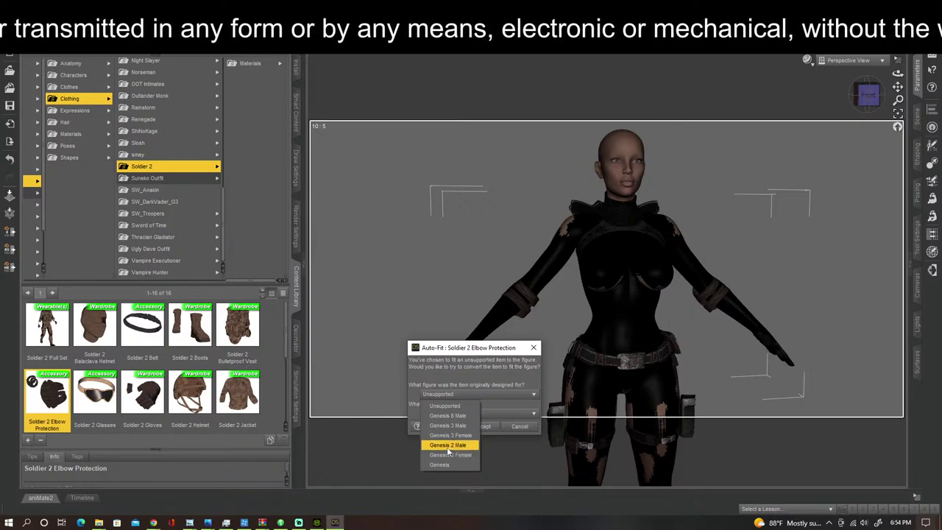
{"action": "left_click", "coordinate": [447, 447]}
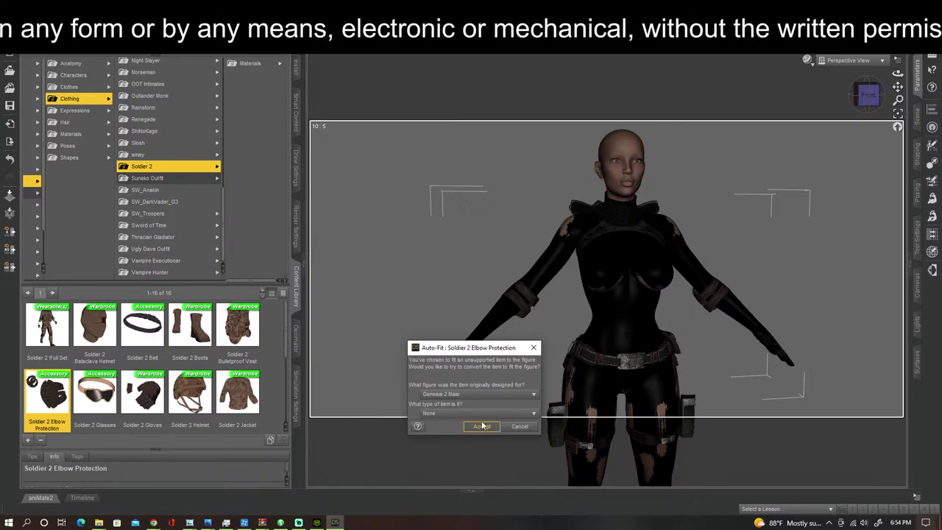
{"action": "left_click", "coordinate": [485, 417]}
{"action": "left_click", "coordinate": [462, 440]}
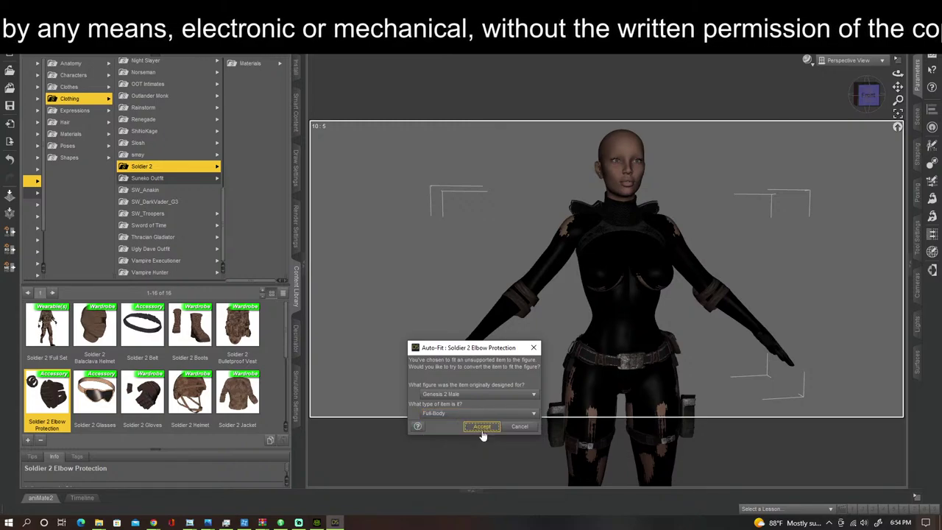
{"action": "left_click", "coordinate": [481, 426]}
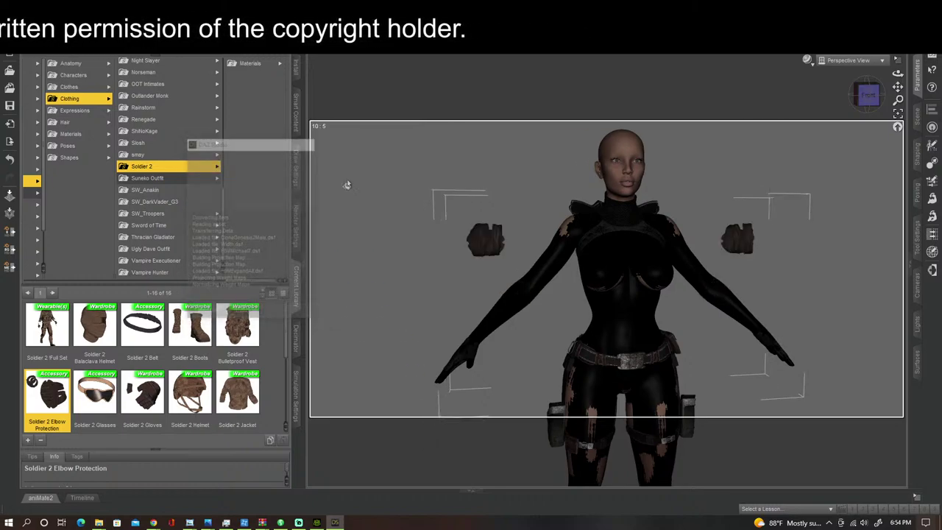
Step: Add the Soldier 2 Elbow Protection to the character, auto-fitting it as a Full-Body item designed for Genesis 3 Male
{"action": "left_click_drag", "start_coordinate": [265, 283], "coordinate": [195, 284]}
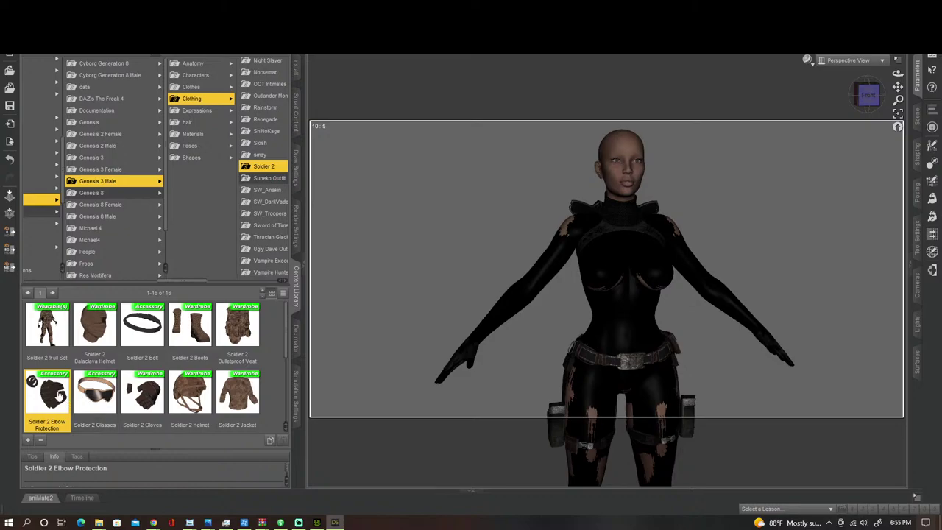
{"action": "left_click_drag", "start_coordinate": [537, 227], "coordinate": [635, 157]}
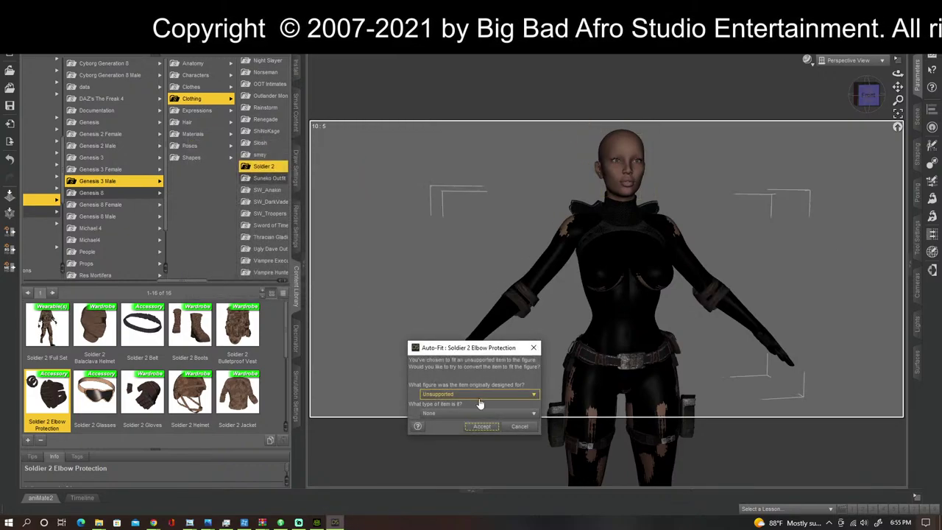
{"action": "left_click", "coordinate": [482, 395]}
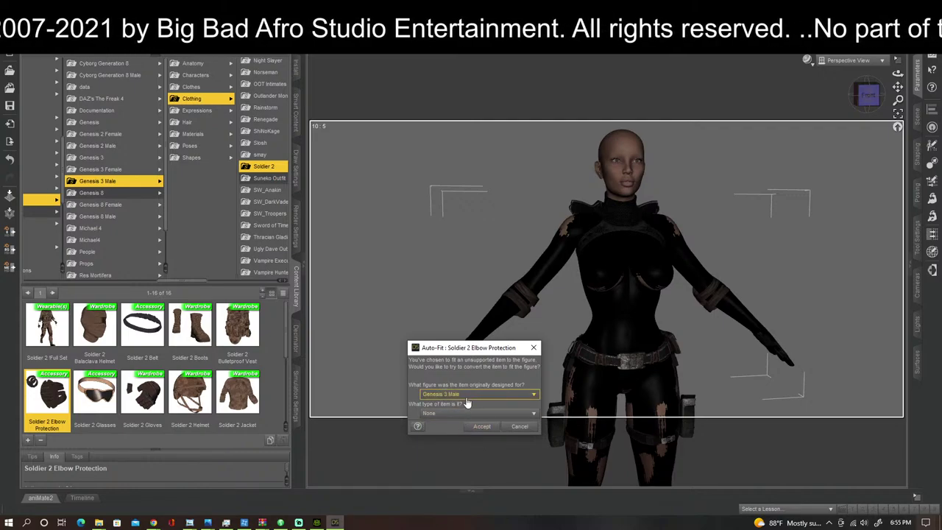
{"action": "left_click", "coordinate": [463, 413]}
{"action": "left_click", "coordinate": [444, 447]}
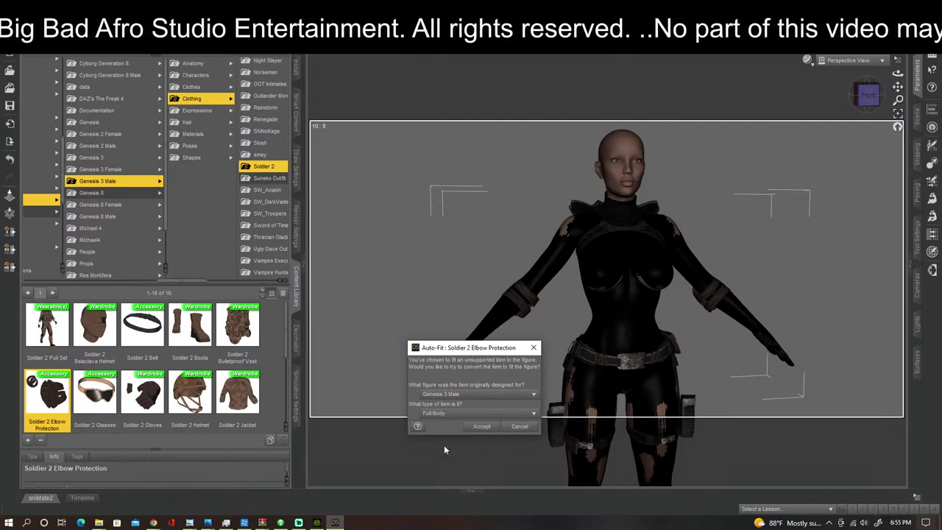
{"action": "left_click", "coordinate": [299, 522]}
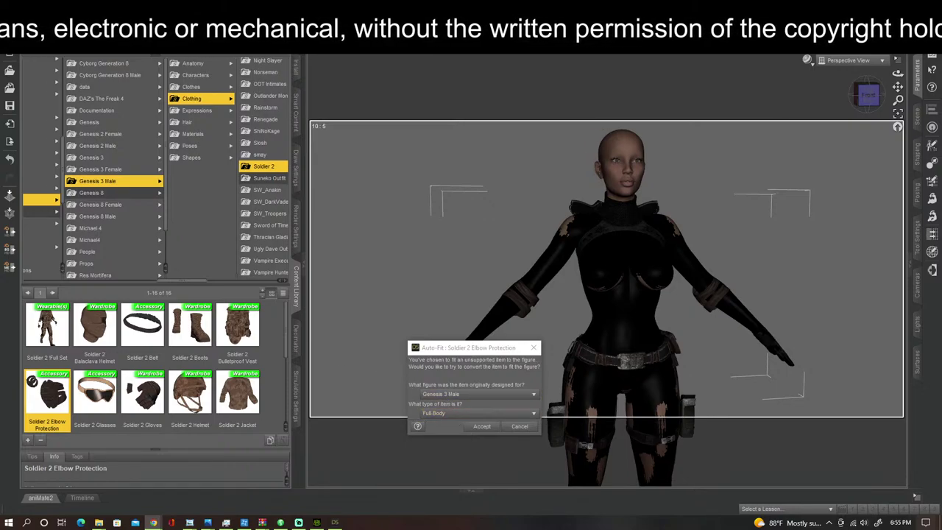
{"action": "left_click", "coordinate": [482, 426]}
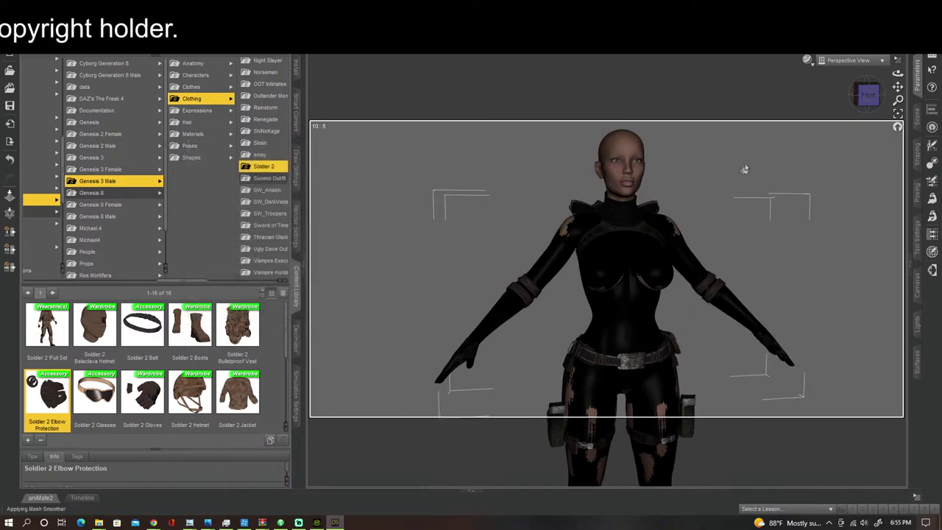
Step: Examine the elbow protection on the character's full figure from the front and from an angle
{"action": "left_click_drag", "start_coordinate": [867, 97], "coordinate": [872, 252]}
{"action": "left_click", "coordinate": [868, 94]}
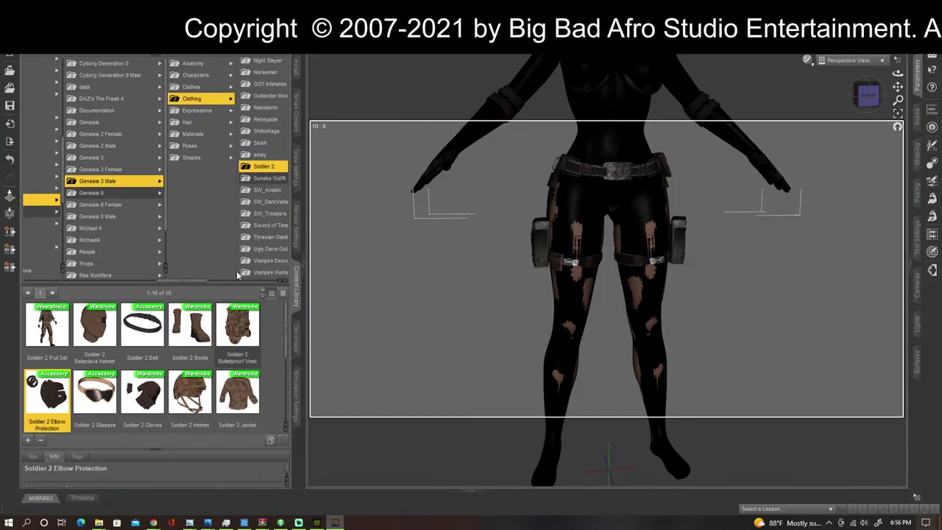
{"action": "left_click_drag", "start_coordinate": [199, 284], "coordinate": [223, 284]}
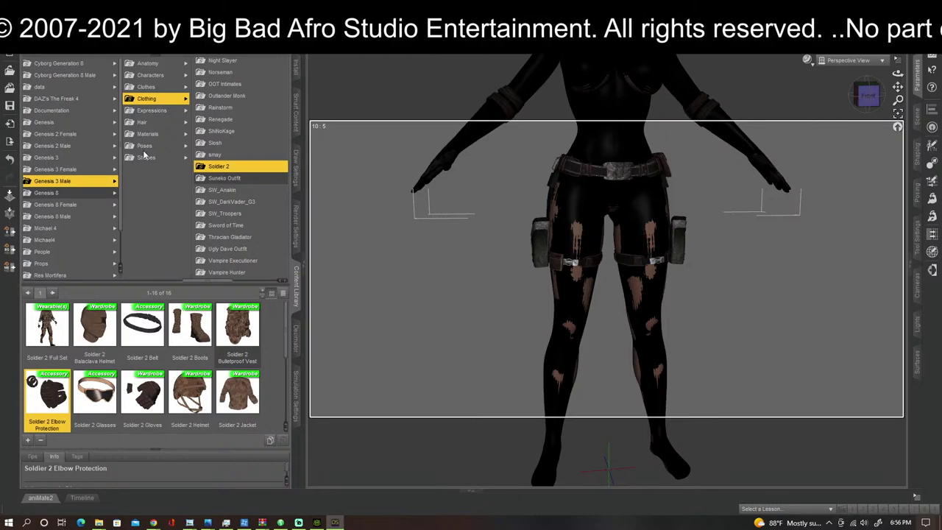
{"action": "scroll", "coordinate": [55, 396], "scroll_direction": "down", "scroll_amount": 1}
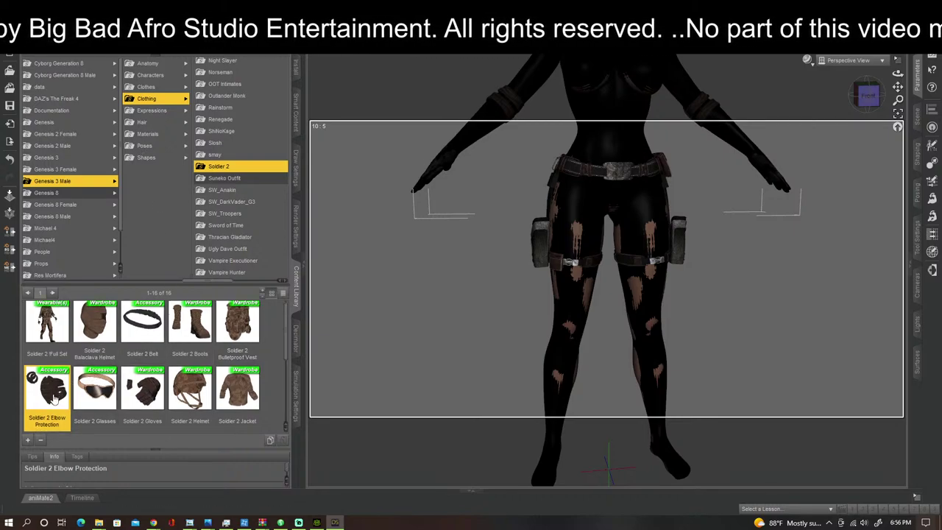
{"action": "left_click_drag", "start_coordinate": [184, 383], "coordinate": [597, 333]}
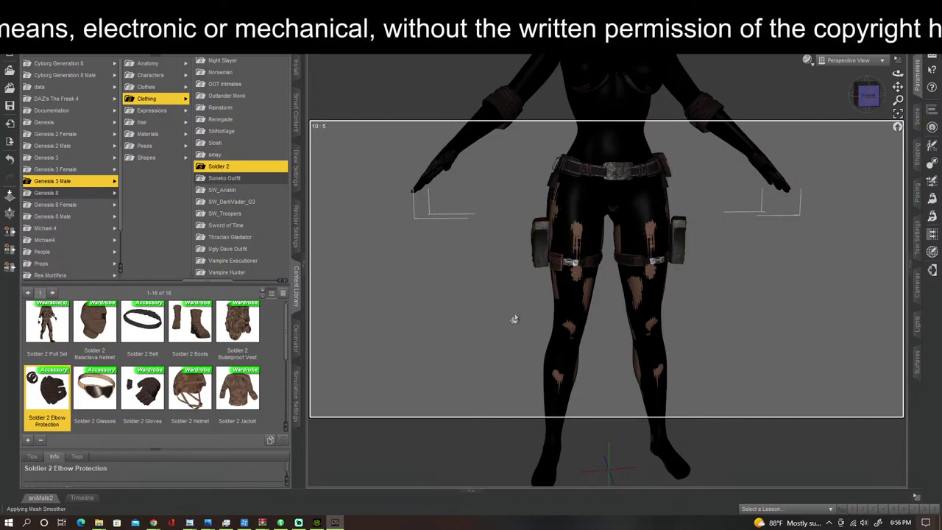
{"action": "scroll", "coordinate": [807, 212], "scroll_direction": "down", "scroll_amount": 3}
{"action": "scroll", "coordinate": [808, 213], "scroll_direction": "up", "scroll_amount": 3}
{"action": "scroll", "coordinate": [808, 212], "scroll_direction": "down", "scroll_amount": 3}
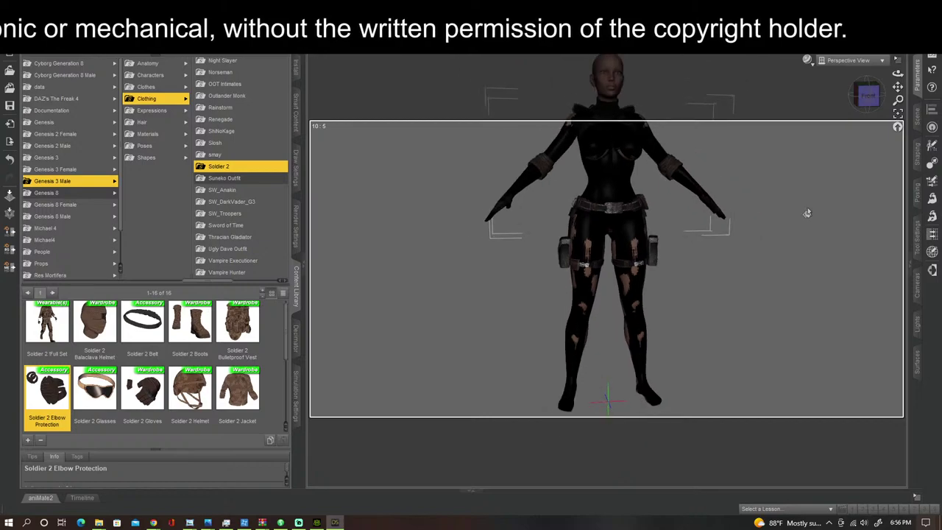
{"action": "scroll", "coordinate": [807, 213], "scroll_direction": "up", "scroll_amount": 2}
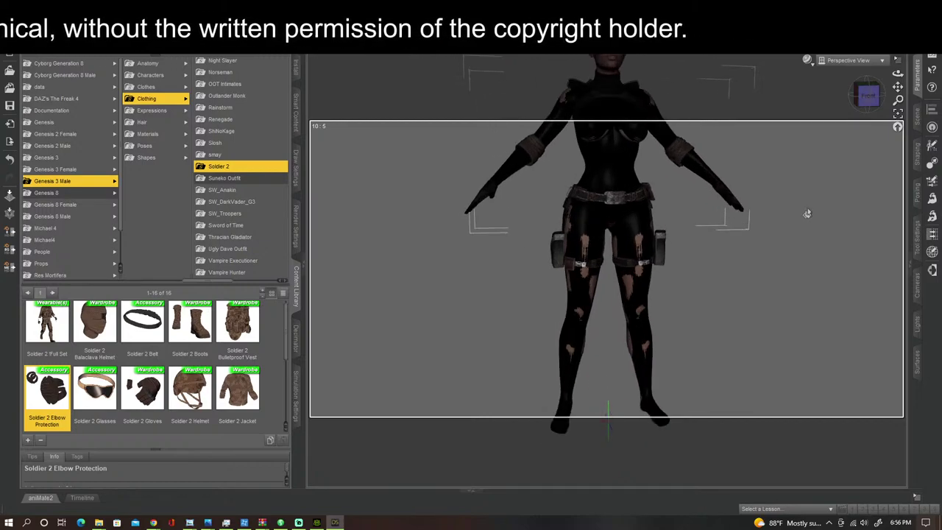
{"action": "scroll", "coordinate": [807, 213], "scroll_direction": "down", "scroll_amount": 2}
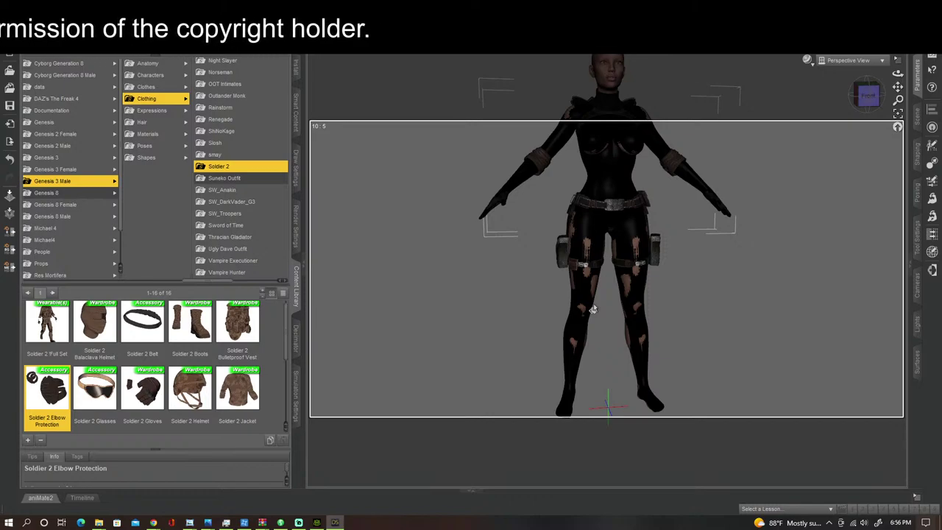
{"action": "left_click_drag", "start_coordinate": [863, 100], "coordinate": [832, 100]}
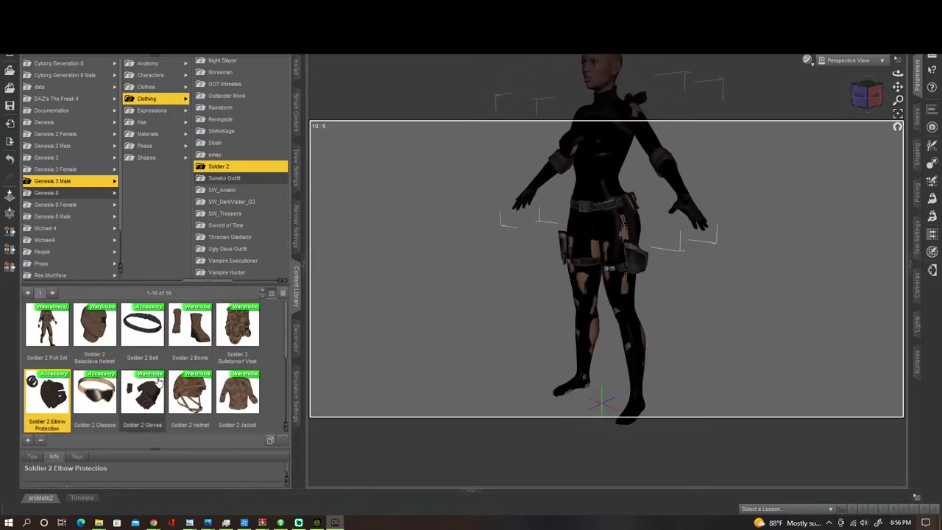
Step: Pick the Soldier 2 Knee Protection in the library and inspect the character's elbow pads from behind
{"action": "scroll", "coordinate": [158, 382], "scroll_direction": "down", "scroll_amount": 2}
{"action": "left_click", "coordinate": [98, 325]}
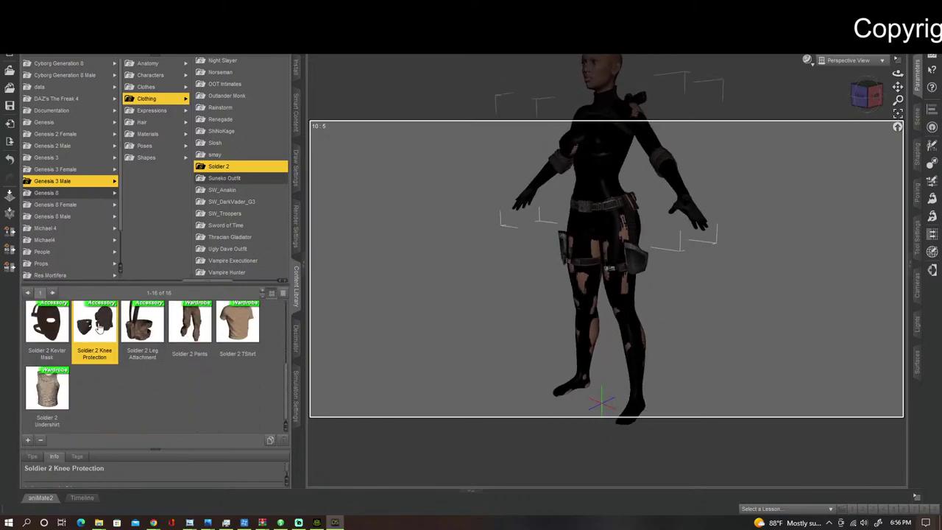
{"action": "mouse_move", "coordinate": [96, 327]}
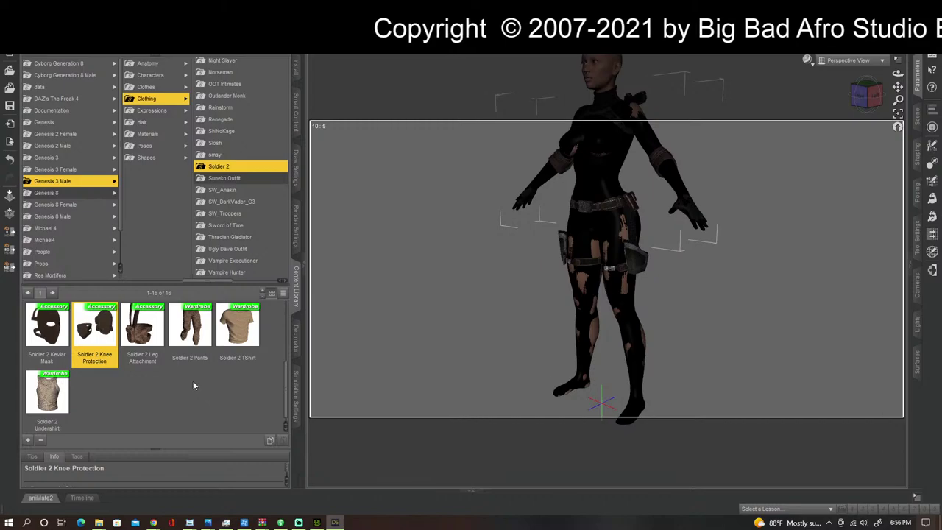
{"action": "scroll", "coordinate": [178, 383], "scroll_direction": "up", "scroll_amount": 3}
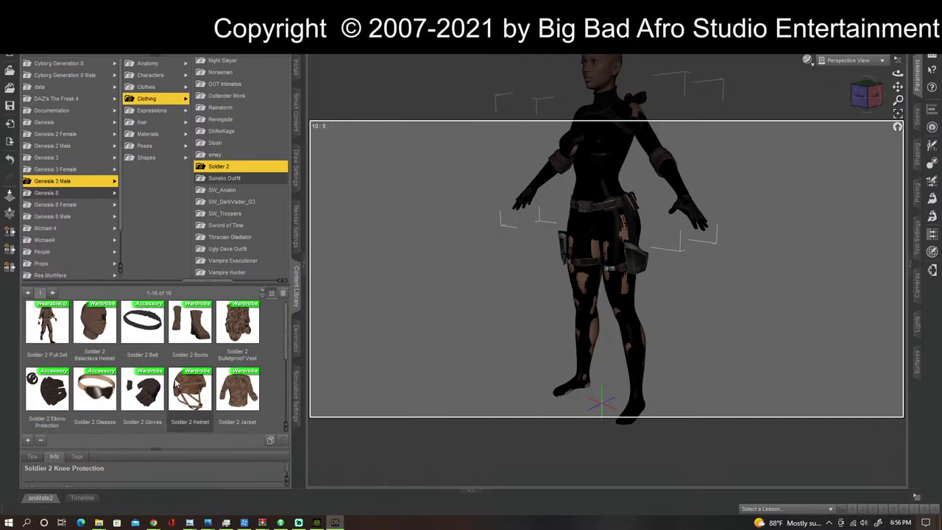
{"action": "scroll", "coordinate": [175, 382], "scroll_direction": "down", "scroll_amount": 3}
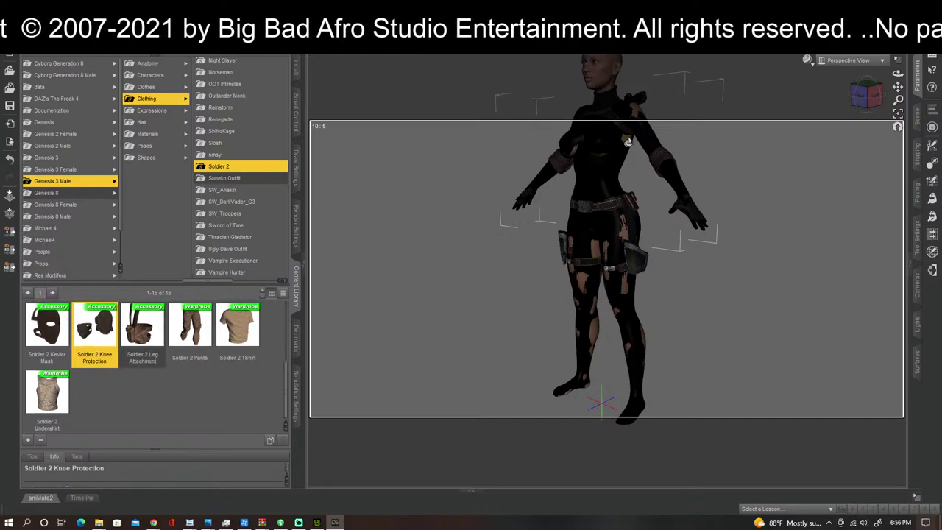
{"action": "left_click", "coordinate": [867, 95]}
{"action": "left_click_drag", "start_coordinate": [867, 96], "coordinate": [876, 95]}
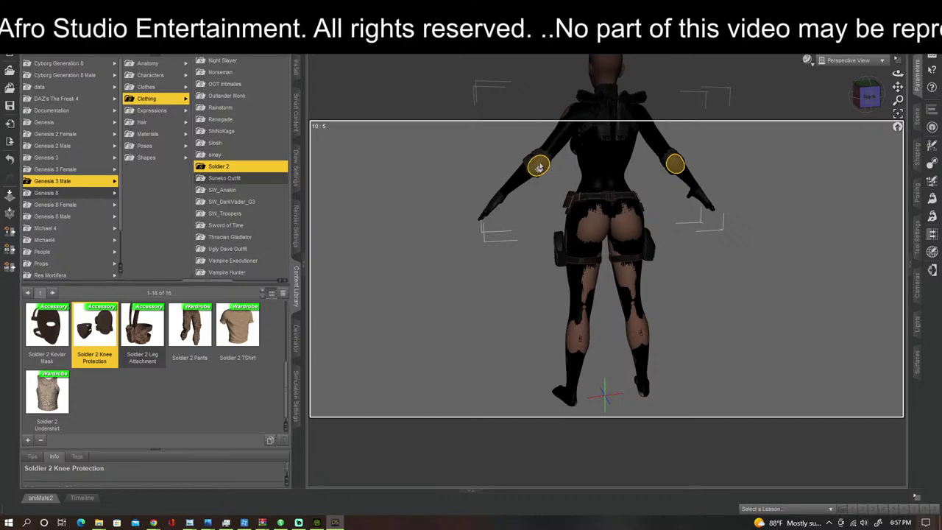
Step: Remove the fitted elbow pads and auto-fit the Soldier 2 Knee Protection to the character as a Full-Body item designed for Genesis 3 Male
{"action": "left_click_drag", "start_coordinate": [539, 168], "coordinate": [538, 166]}
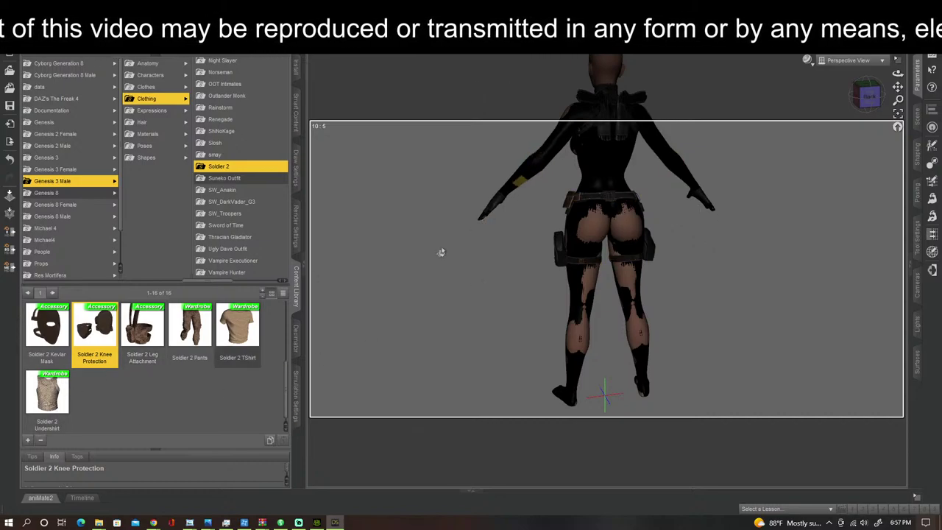
{"action": "left_click_drag", "start_coordinate": [96, 328], "coordinate": [585, 287]}
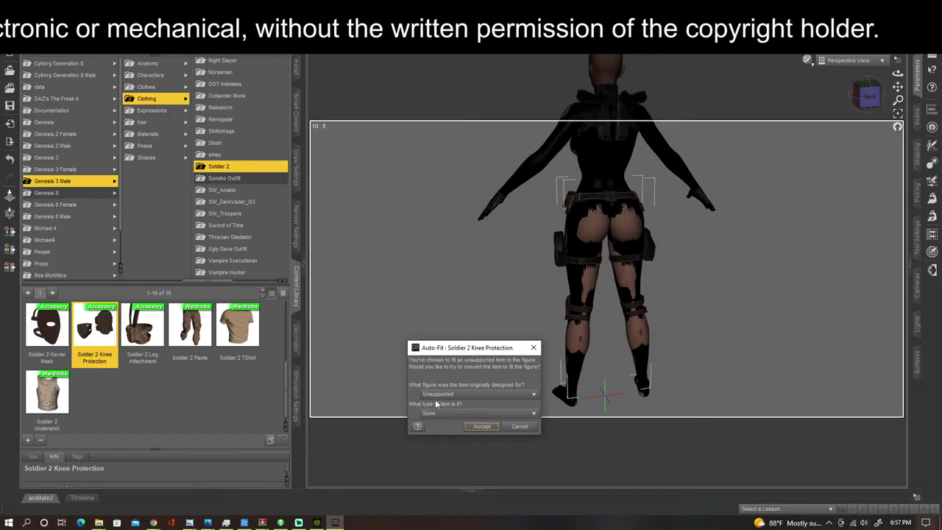
{"action": "left_click", "coordinate": [440, 395]}
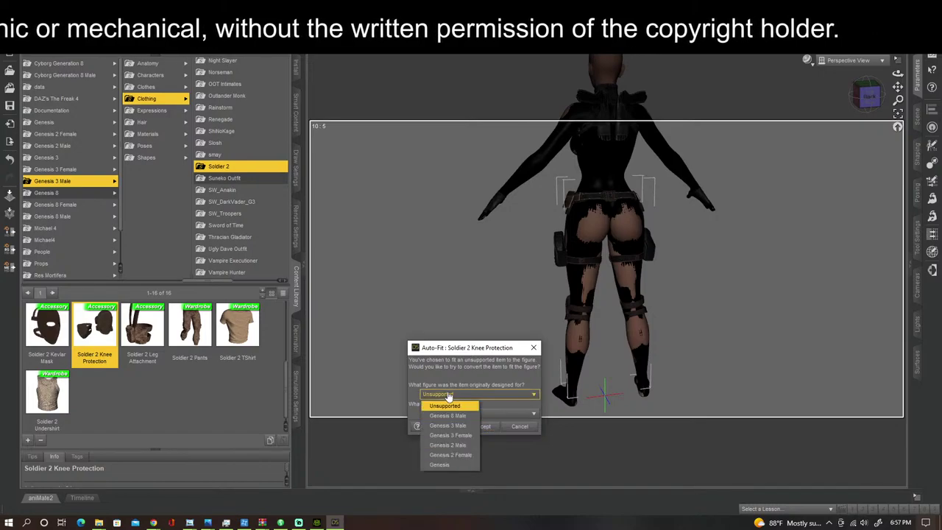
{"action": "left_click", "coordinate": [463, 426]}
{"action": "left_click", "coordinate": [442, 414]}
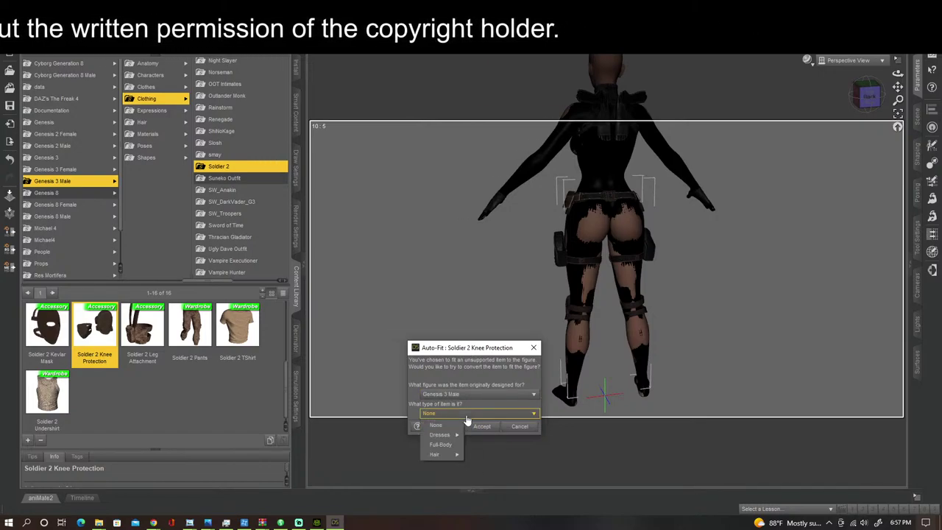
{"action": "left_click", "coordinate": [446, 440]}
{"action": "left_click", "coordinate": [476, 429]}
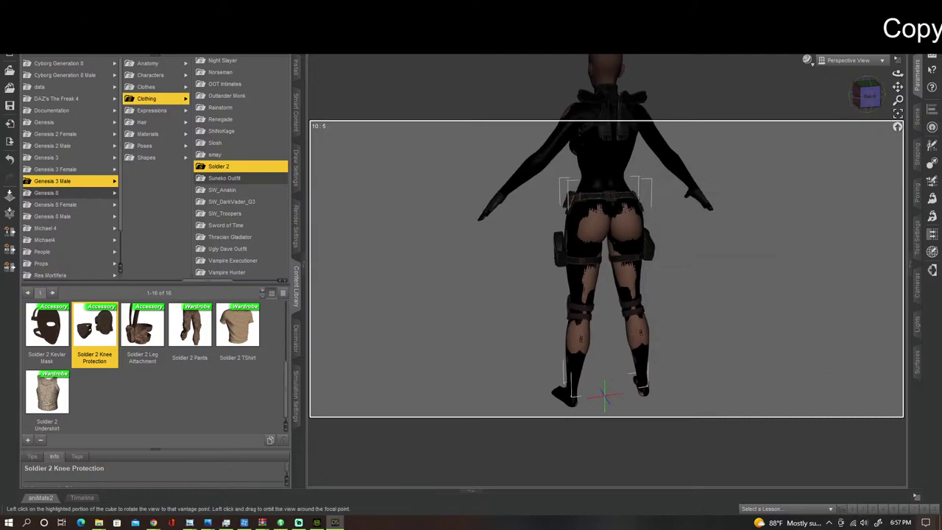
{"action": "left_click", "coordinate": [868, 96]}
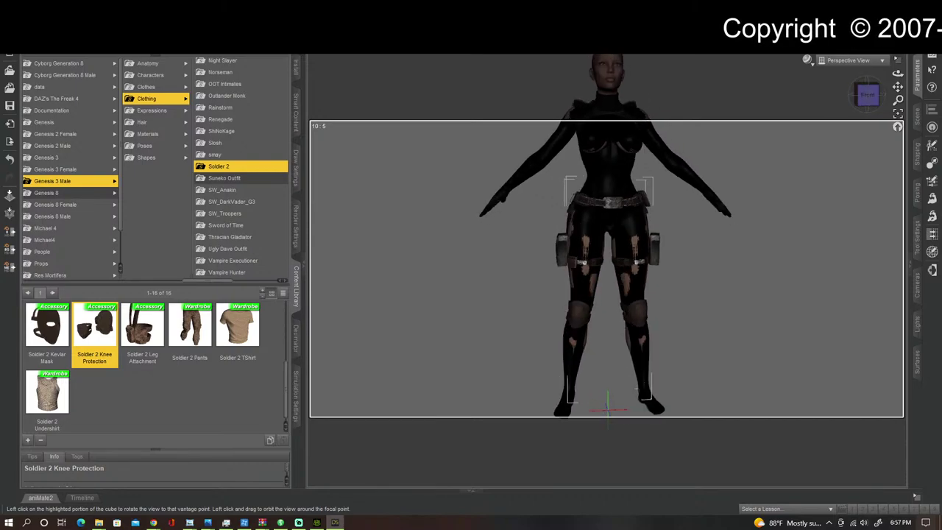
{"action": "left_click_drag", "start_coordinate": [868, 96], "coordinate": [886, 98]}
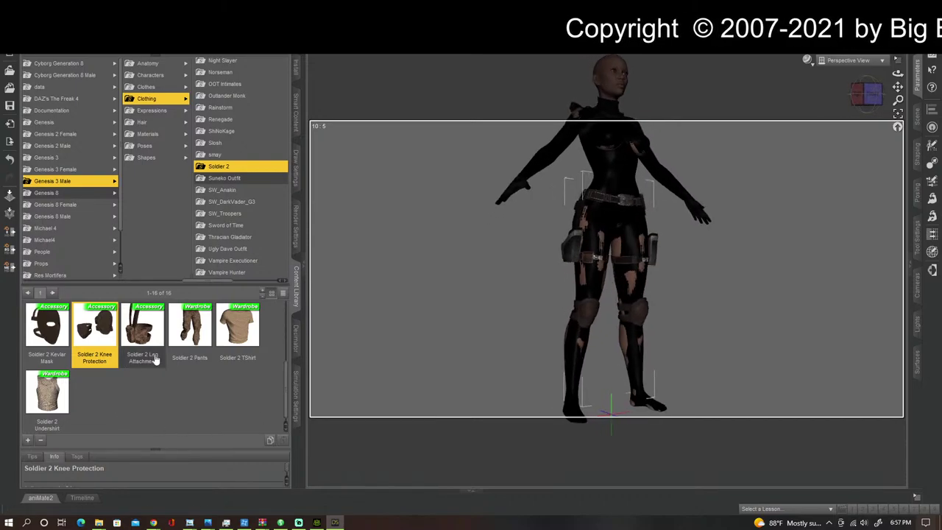
{"action": "scroll", "coordinate": [155, 360], "scroll_direction": "up", "scroll_amount": 3}
{"action": "left_click_drag", "start_coordinate": [47, 398], "coordinate": [618, 69]}
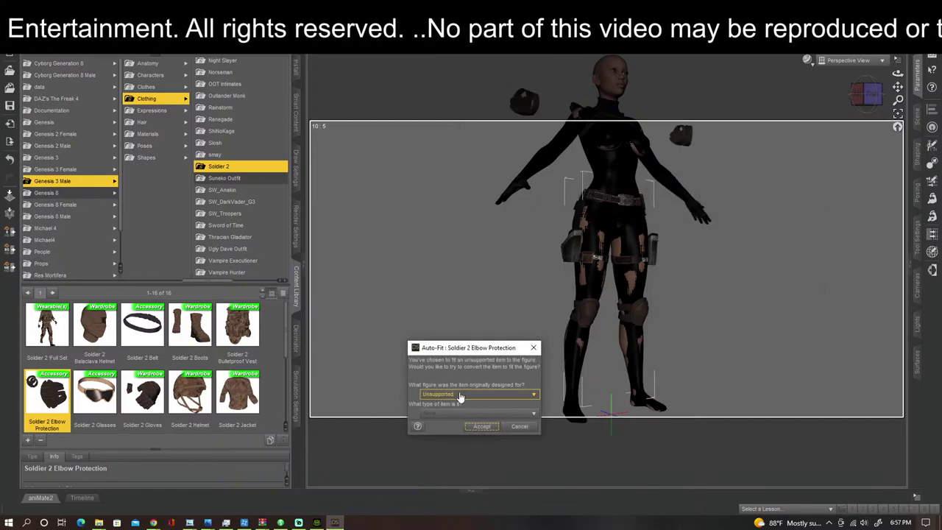
{"action": "left_click", "coordinate": [459, 398]}
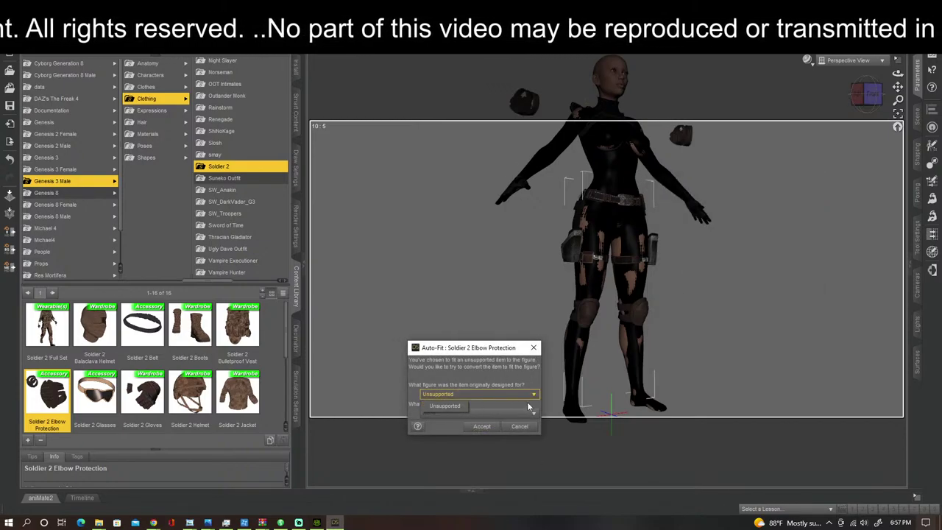
{"action": "left_click", "coordinate": [519, 427]}
{"action": "left_click", "coordinate": [520, 426]}
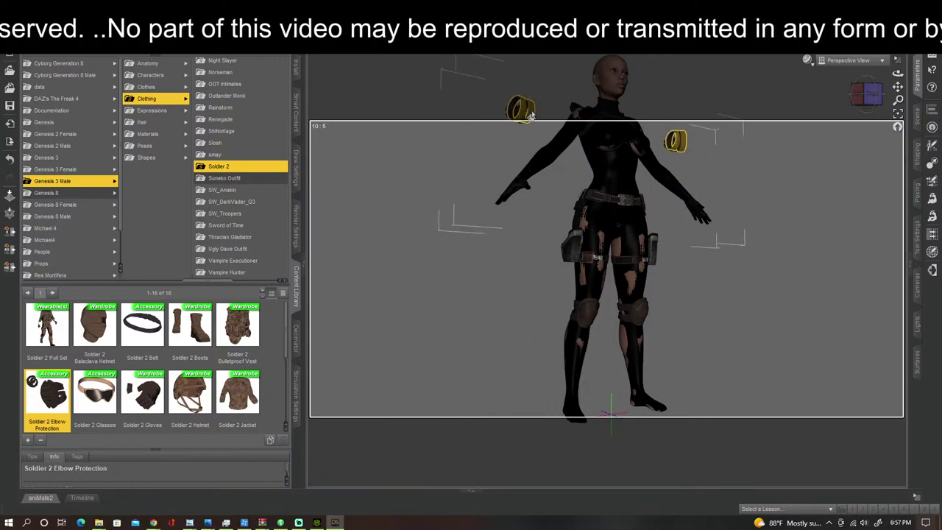
{"action": "key", "text": "Delete"}
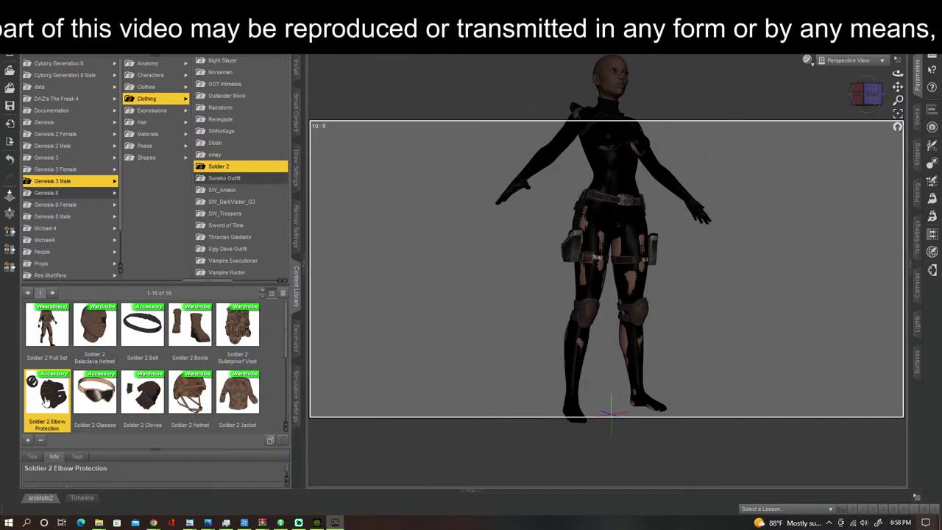
Step: Auto-fit the Soldier 2 Elbow Protection to the character as a Full-Body item designed for Genesis 3 Male
{"action": "left_click_drag", "start_coordinate": [46, 401], "coordinate": [622, 89]}
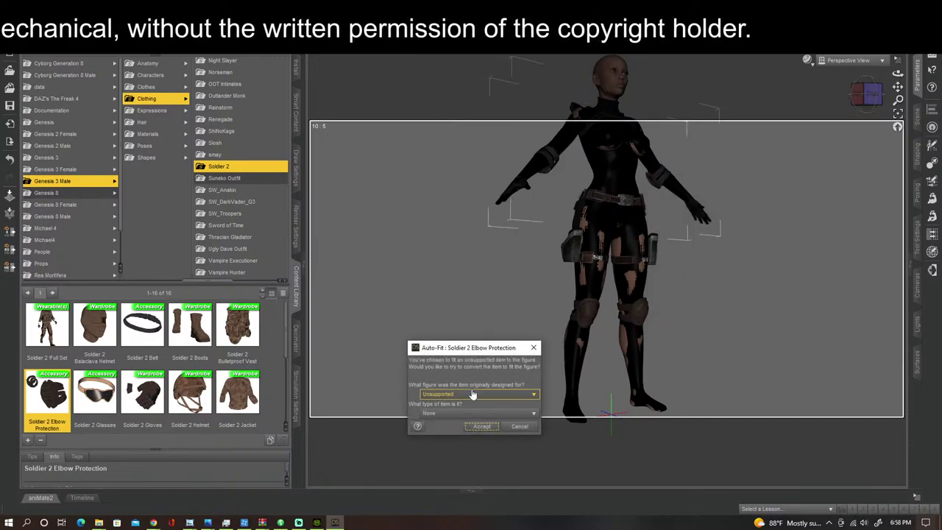
{"action": "left_click", "coordinate": [473, 396]}
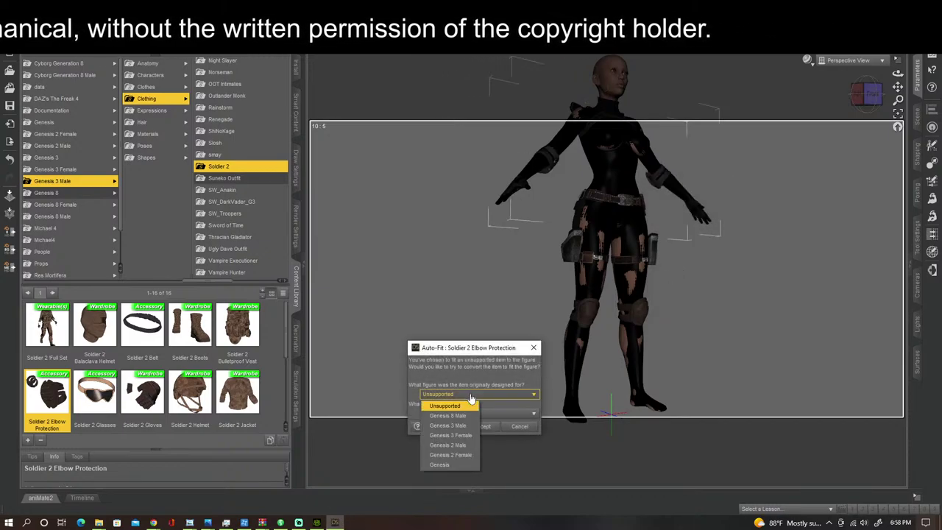
{"action": "left_click", "coordinate": [449, 425]}
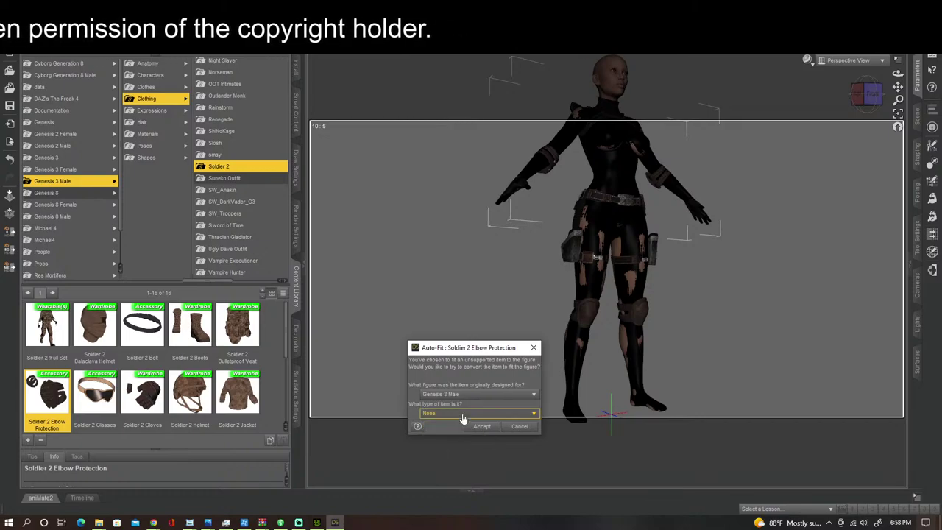
{"action": "left_click", "coordinate": [462, 417]}
{"action": "left_click", "coordinate": [451, 449]}
{"action": "left_click", "coordinate": [479, 428]}
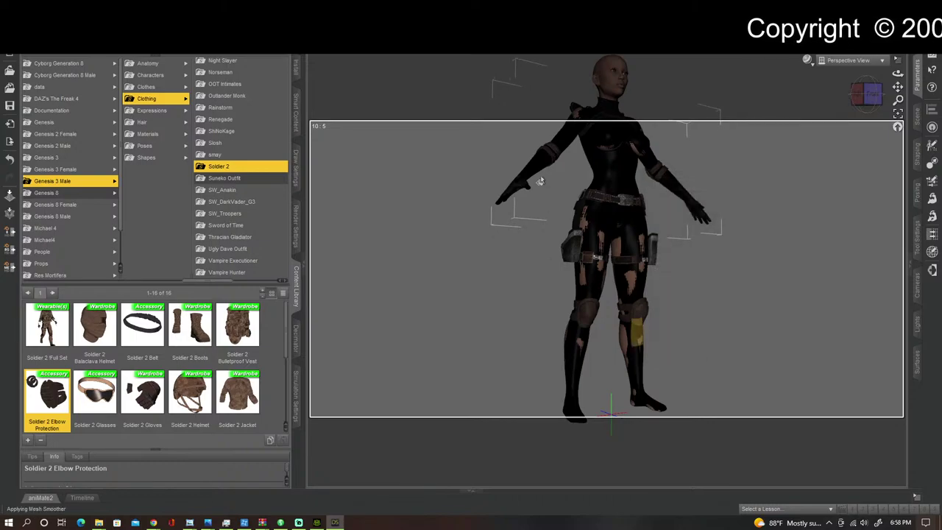
{"action": "left_click_drag", "start_coordinate": [873, 94], "coordinate": [769, 134]}
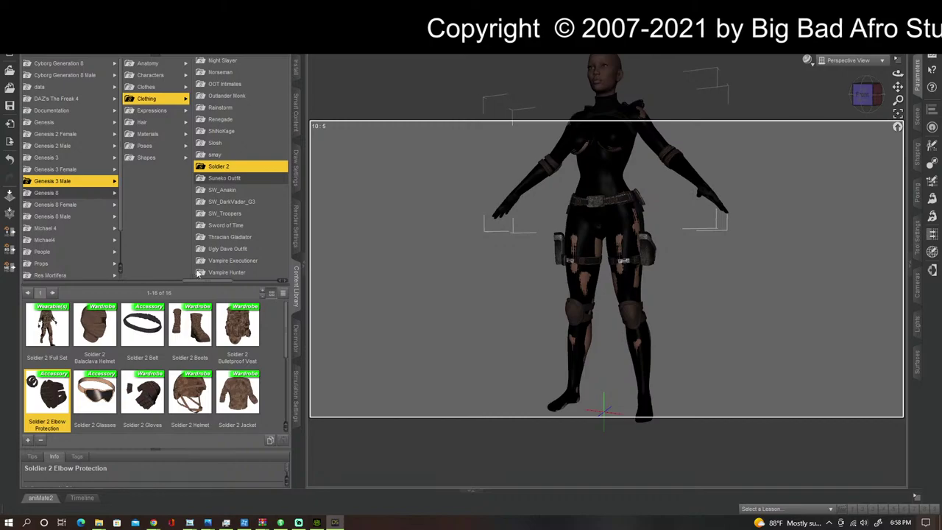
Step: Check the texture baking progress in Character Creator 4, then return to DAZ Studio and view the character from the front
{"action": "left_click_drag", "start_coordinate": [200, 282], "coordinate": [113, 283]}
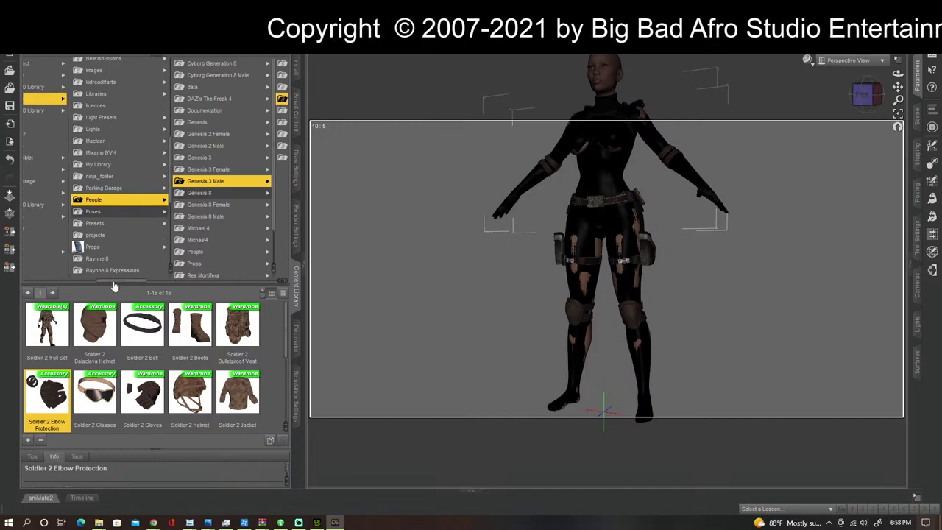
{"action": "left_click", "coordinate": [316, 522]}
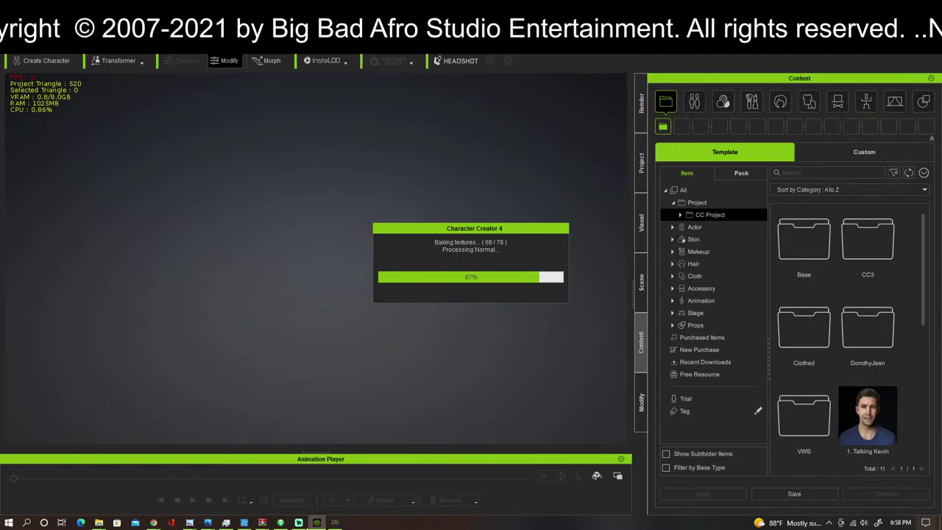
{"action": "left_click", "coordinate": [335, 523]}
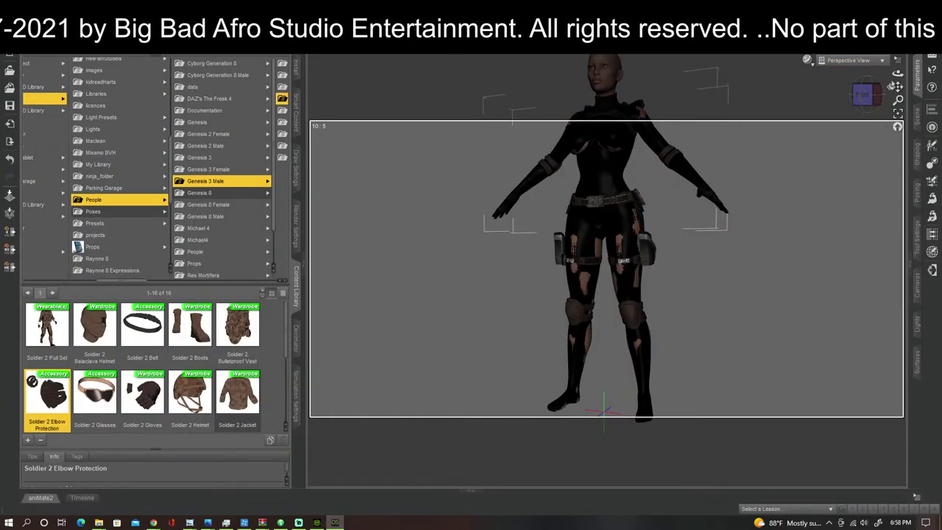
{"action": "left_click_drag", "start_coordinate": [898, 87], "coordinate": [898, 172]}
{"action": "mouse_move", "coordinate": [867, 94]}
{"action": "left_mouse_down"}
{"action": "mouse_move", "coordinate": [929, 95]}
{"action": "mouse_move", "coordinate": [870, 94]}
{"action": "left_mouse_up"}
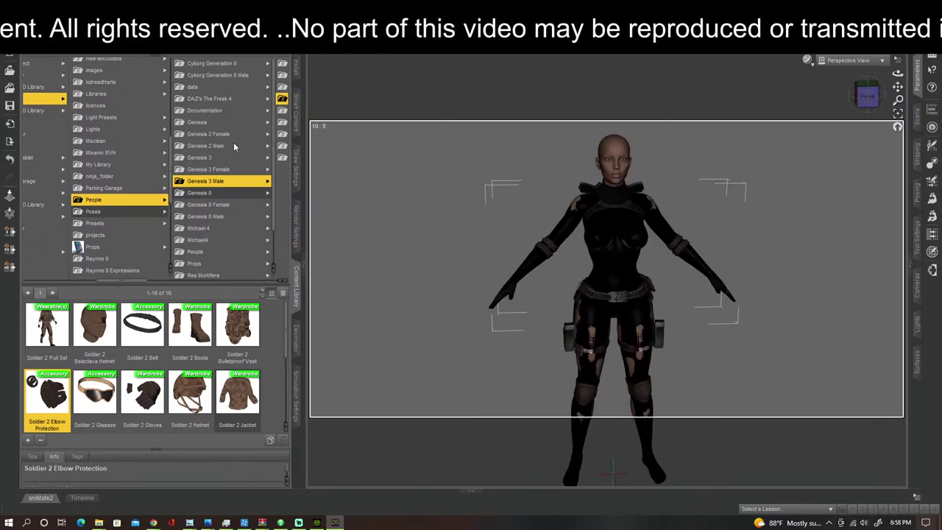
Step: Look through the Genesis 3 Male clothing folders for further outfit pieces
{"action": "scroll", "coordinate": [224, 125], "scroll_direction": "down", "scroll_amount": 1}
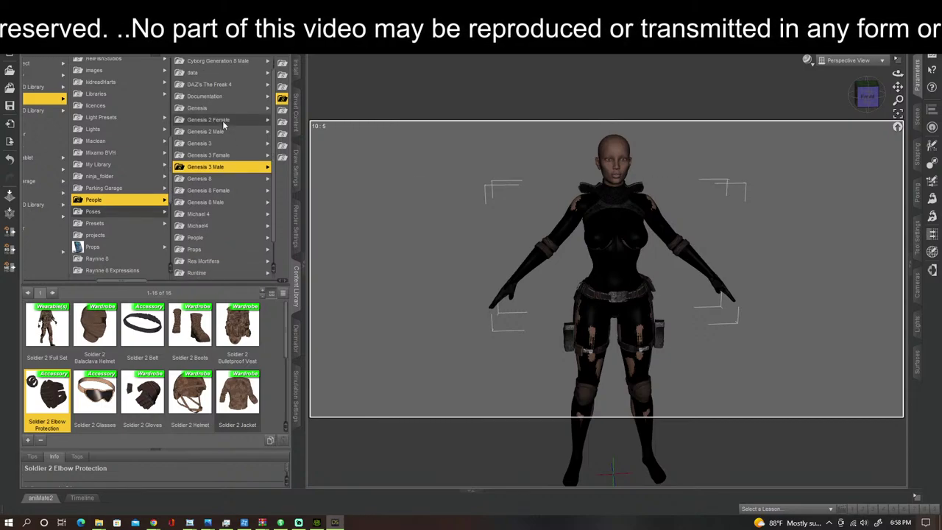
{"action": "scroll", "coordinate": [223, 122], "scroll_direction": "up", "scroll_amount": 1}
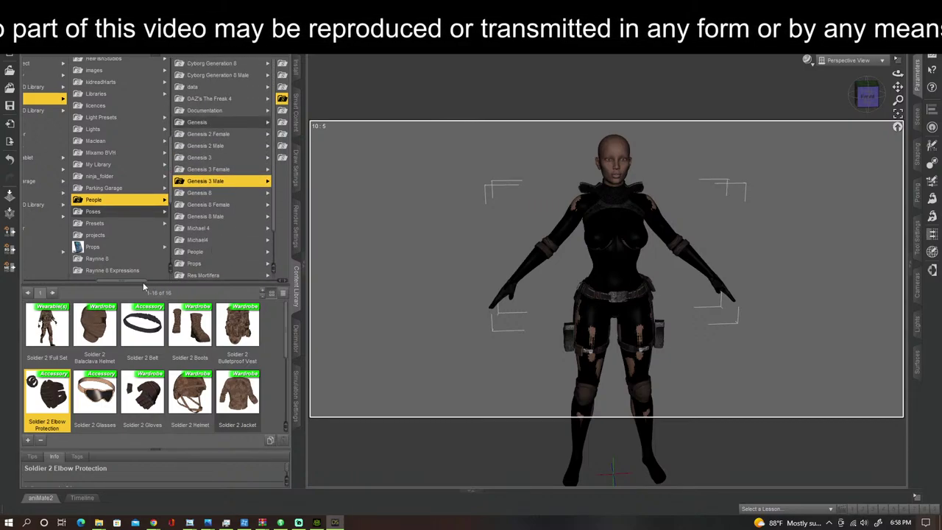
{"action": "left_click_drag", "start_coordinate": [140, 281], "coordinate": [234, 282]}
{"action": "scroll", "coordinate": [236, 153], "scroll_direction": "up", "scroll_amount": 5}
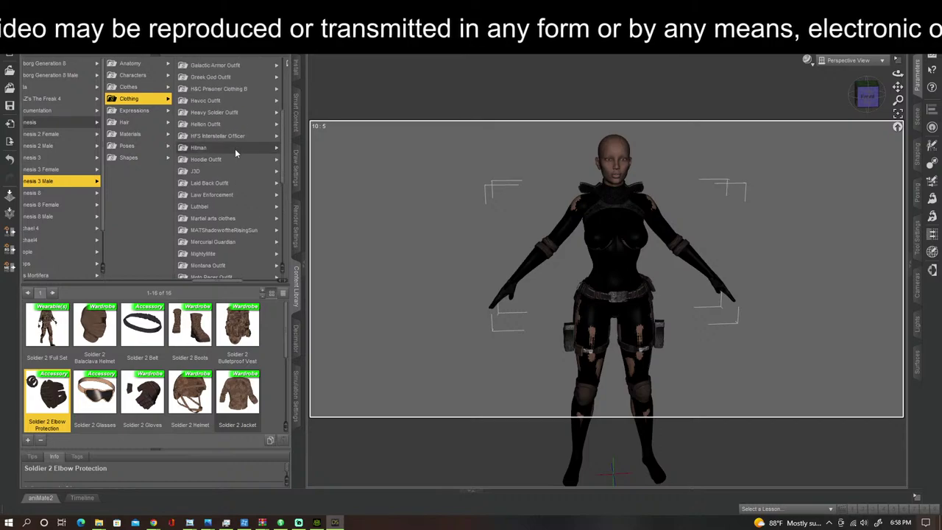
{"action": "scroll", "coordinate": [235, 149], "scroll_direction": "up", "scroll_amount": 5}
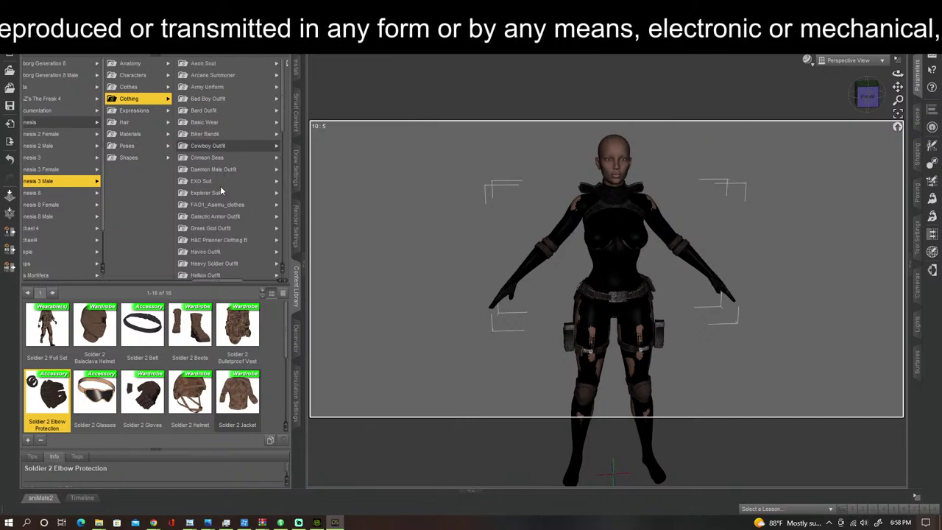
{"action": "left_click_drag", "start_coordinate": [221, 278], "coordinate": [140, 290]}
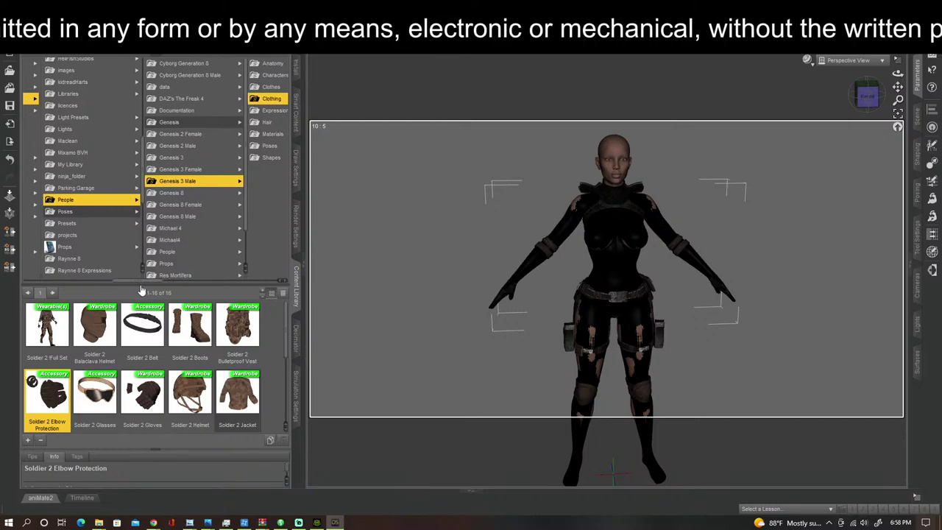
Step: Look through the boot sets in the dx30 folder of the Genesis 2 Female clothing and open HighBoots4
{"action": "left_click", "coordinate": [188, 133]}
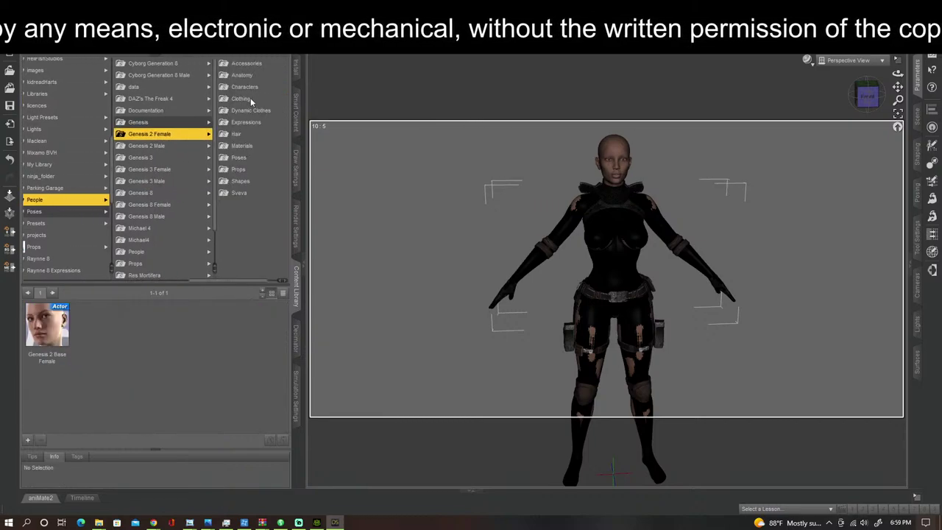
{"action": "left_click", "coordinate": [248, 100]}
{"action": "left_click", "coordinate": [199, 255]}
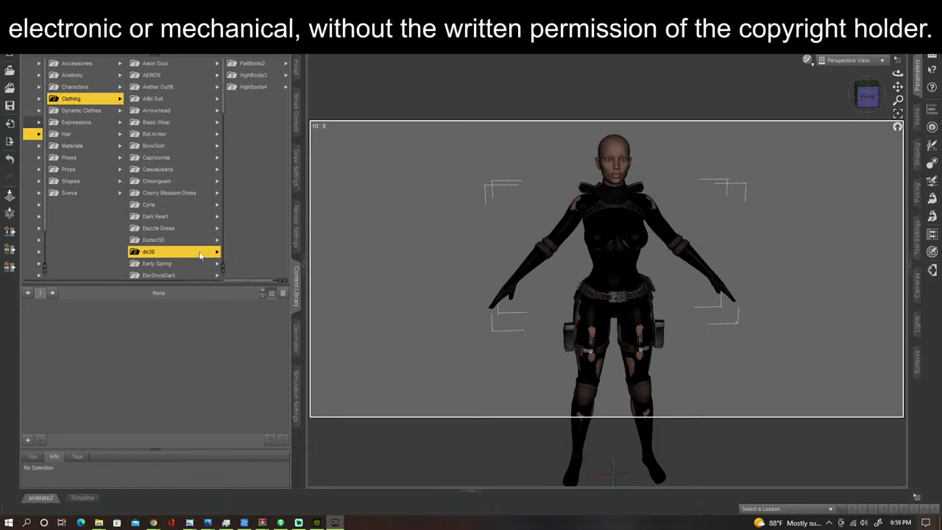
{"action": "left_click", "coordinate": [256, 74]}
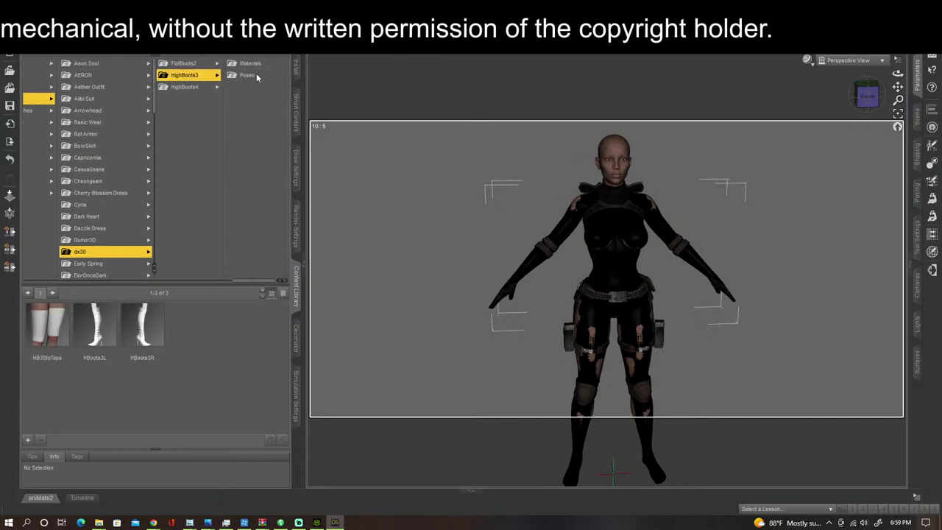
{"action": "left_click", "coordinate": [184, 64]}
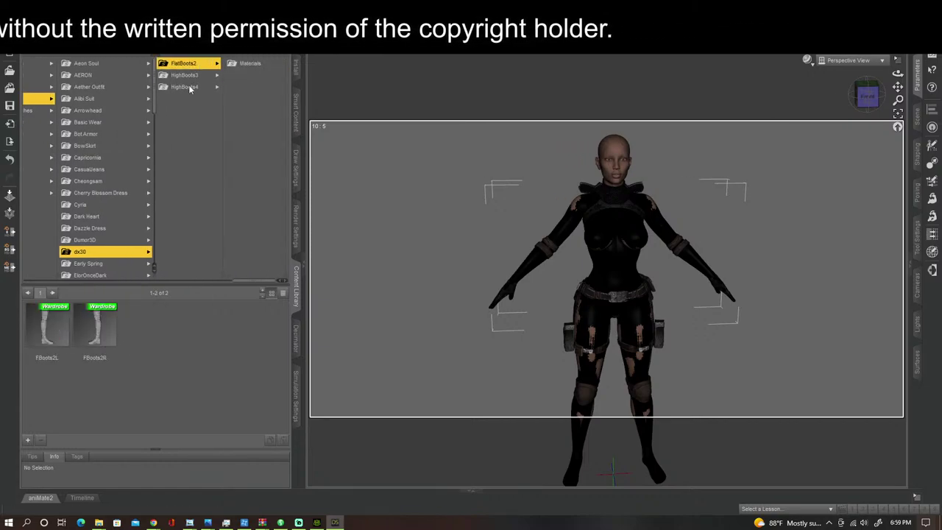
{"action": "left_click", "coordinate": [185, 87]}
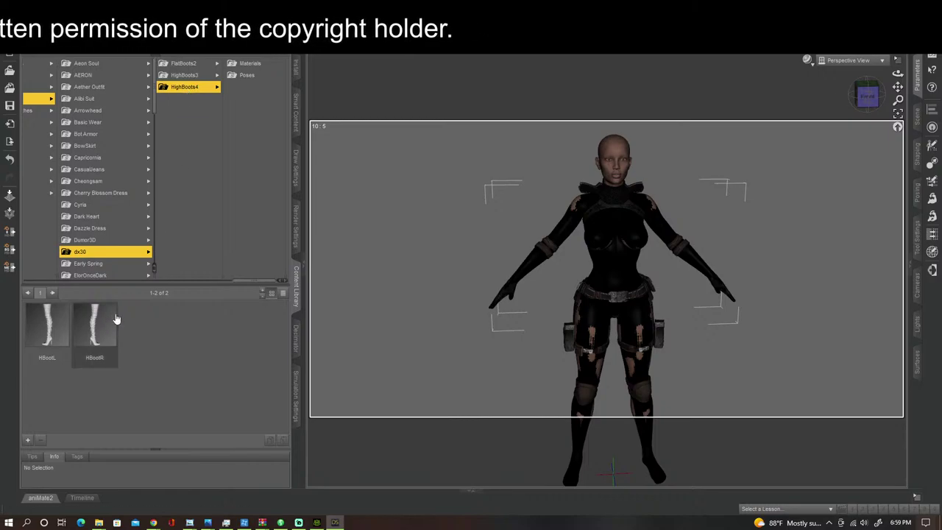
Step: Auto-fit the right boot HBootR to the character as an item designed for Genesis 2 Female
{"action": "left_click_drag", "start_coordinate": [88, 318], "coordinate": [631, 186]}
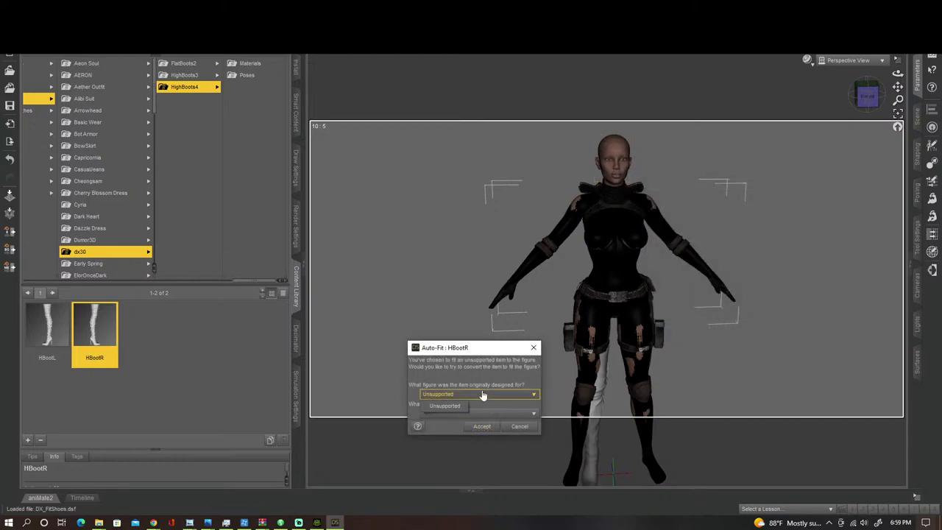
{"action": "left_click", "coordinate": [513, 430]}
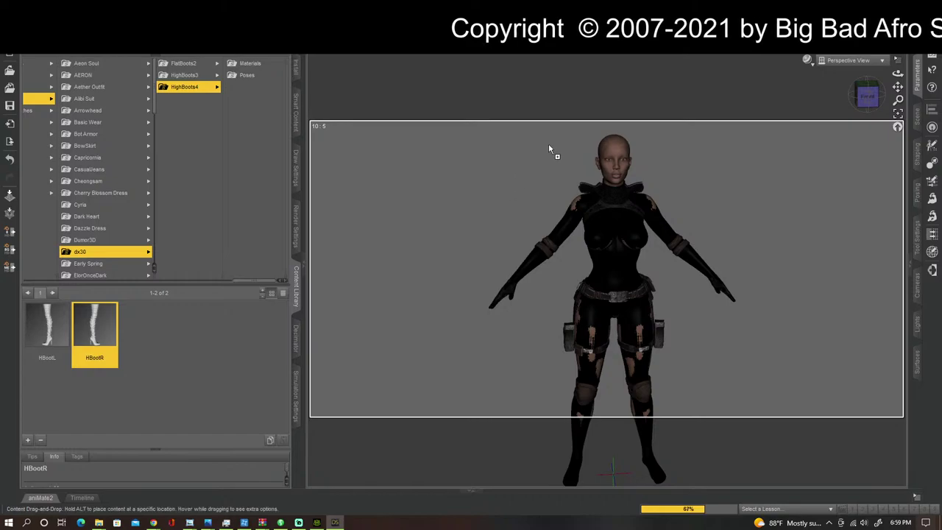
{"action": "left_click_drag", "start_coordinate": [632, 153], "coordinate": [619, 153]}
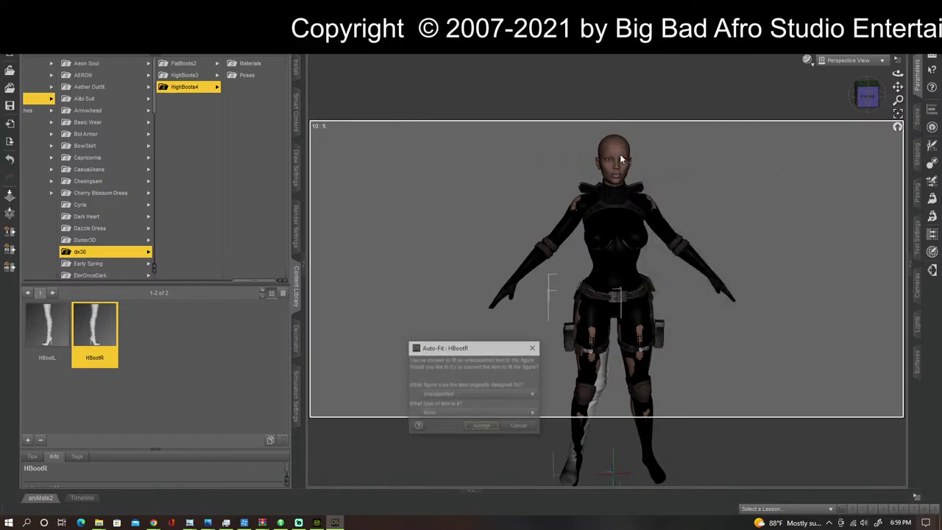
{"action": "left_click", "coordinate": [479, 393]}
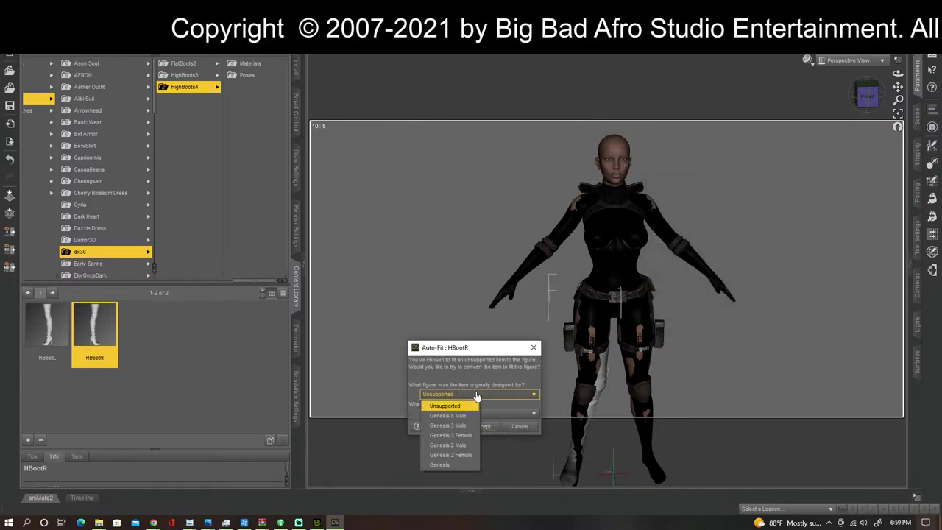
{"action": "left_click", "coordinate": [452, 456]}
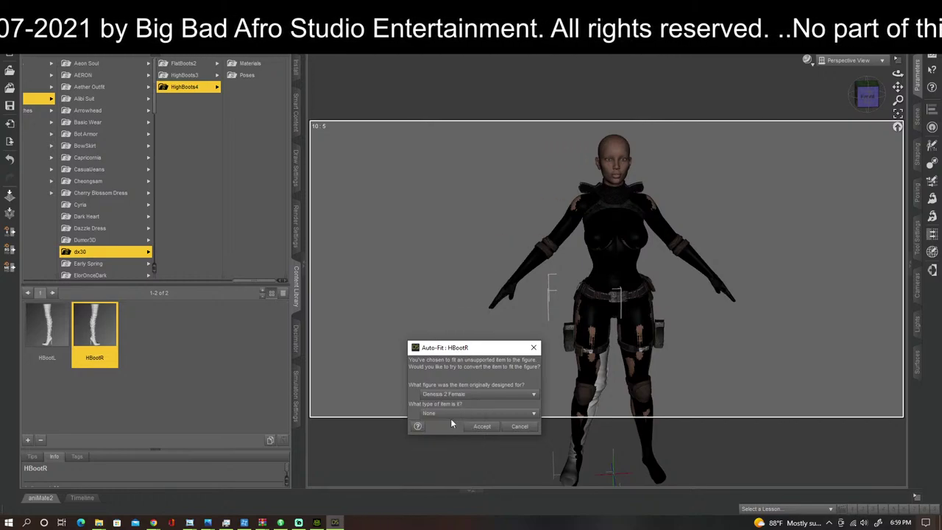
{"action": "left_click", "coordinate": [452, 414]}
{"action": "left_click", "coordinate": [474, 426]}
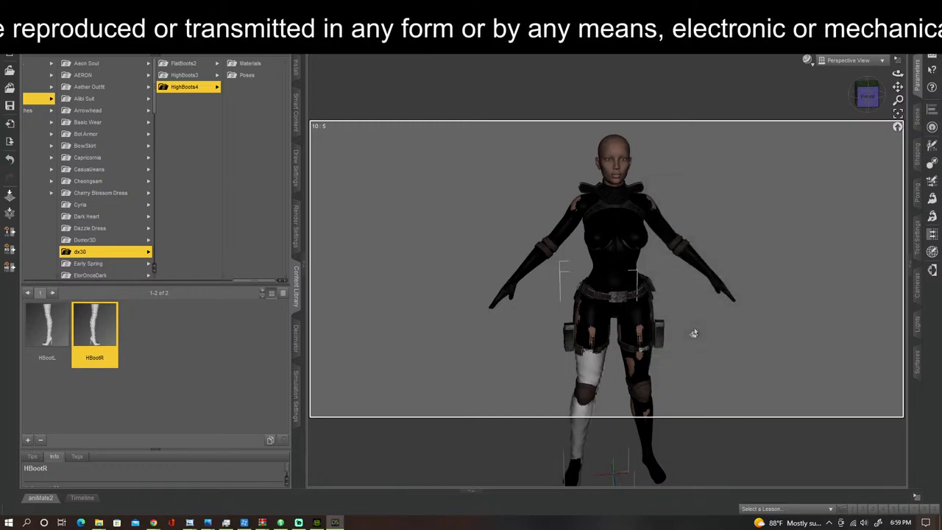
{"action": "mouse_move", "coordinate": [865, 102]}
{"action": "left_mouse_down"}
{"action": "mouse_move", "coordinate": [780, 102]}
{"action": "mouse_move", "coordinate": [865, 102]}
{"action": "left_mouse_up"}
{"action": "left_click", "coordinate": [44, 337]}
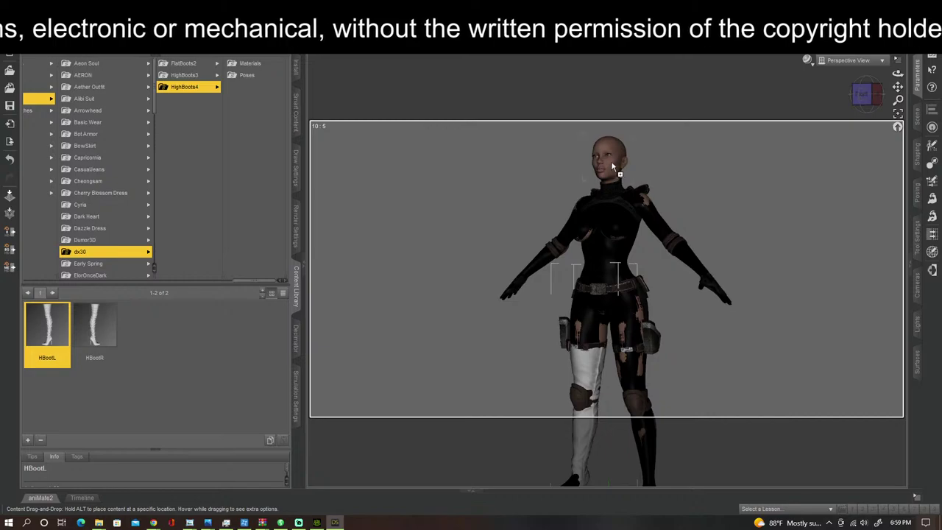
{"action": "left_click_drag", "start_coordinate": [617, 168], "coordinate": [631, 177]}
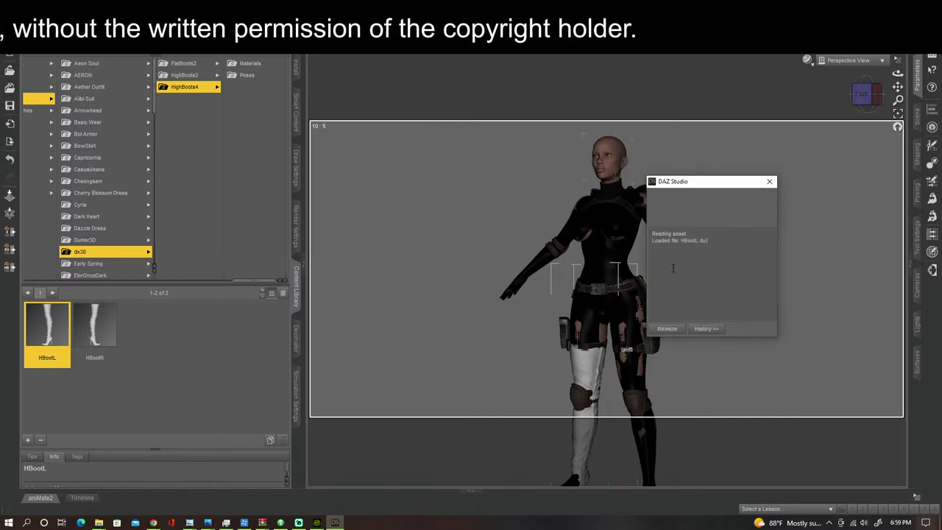
{"action": "left_click", "coordinate": [471, 396]}
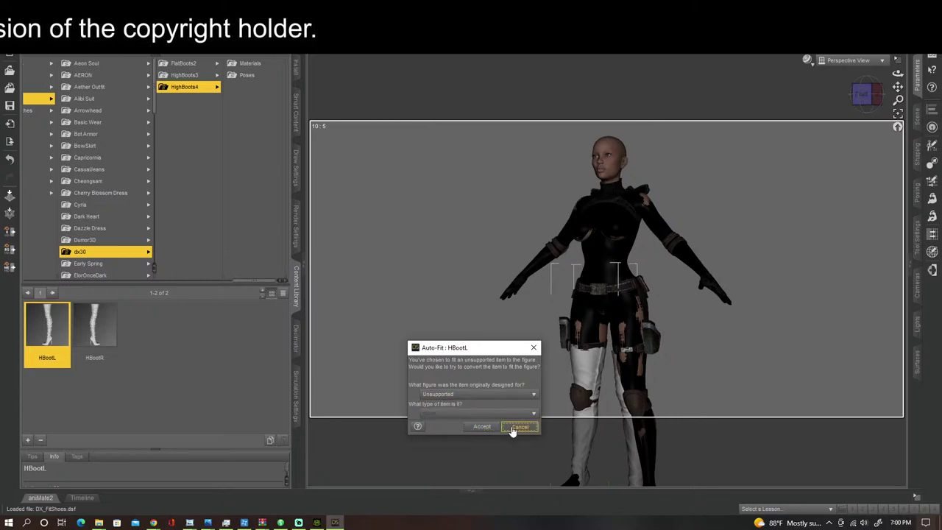
{"action": "left_click", "coordinate": [515, 429]}
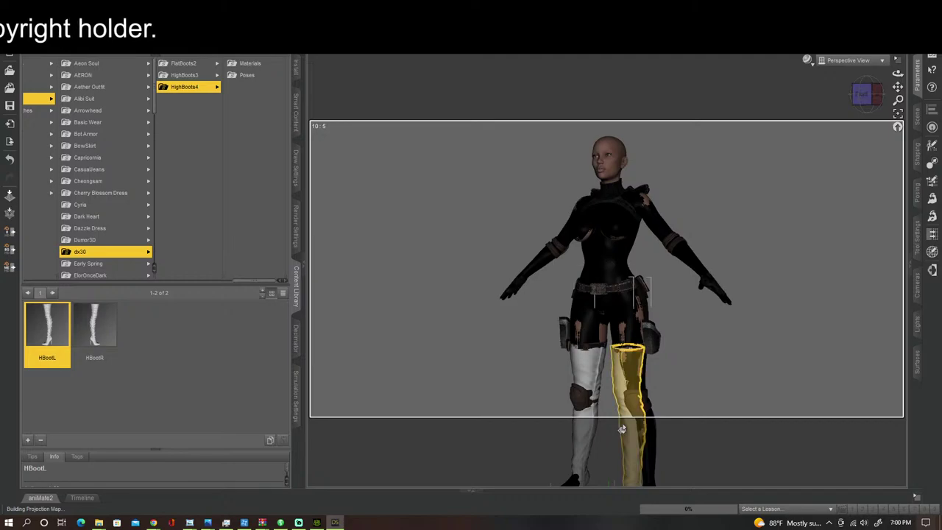
{"action": "key", "text": "Delete"}
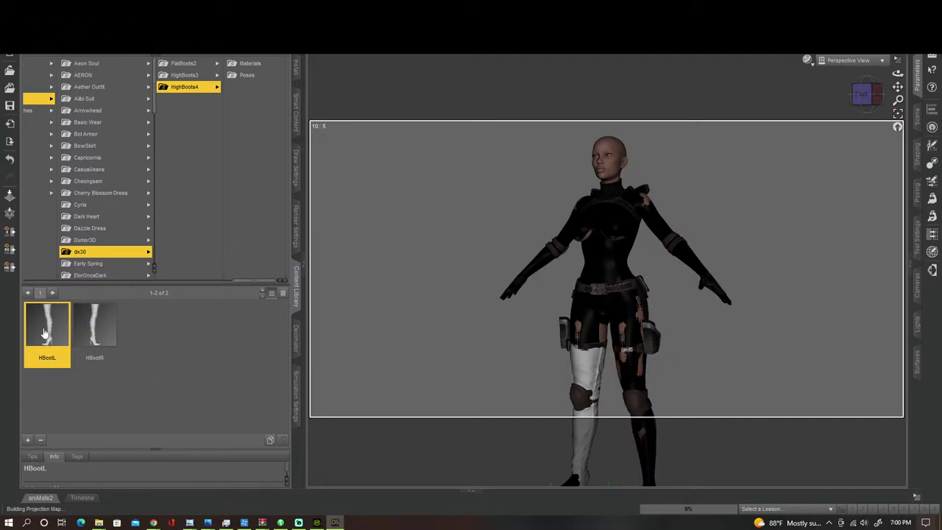
Step: Auto-fit the left boot HBootL to the character as a Full-Body item designed for Genesis 2 Female
{"action": "left_click_drag", "start_coordinate": [615, 171], "coordinate": [635, 182]}
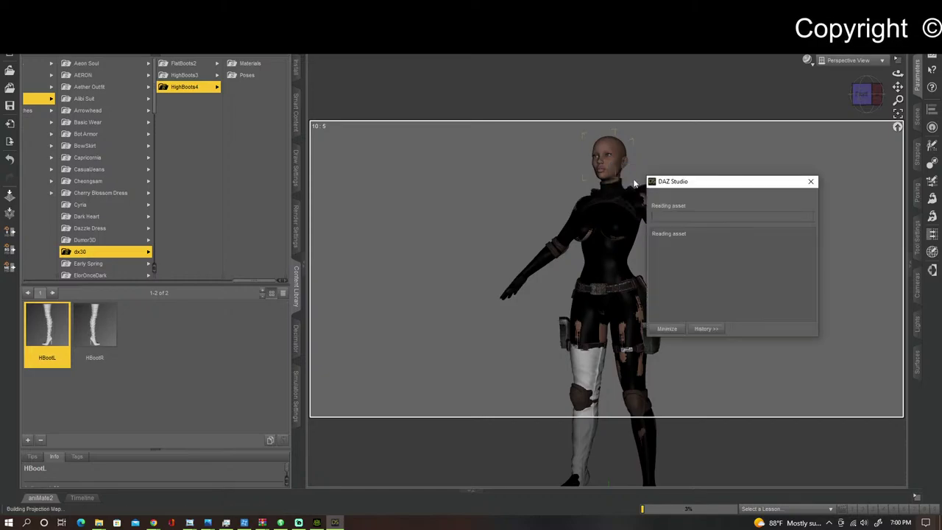
{"action": "left_click", "coordinate": [463, 396]}
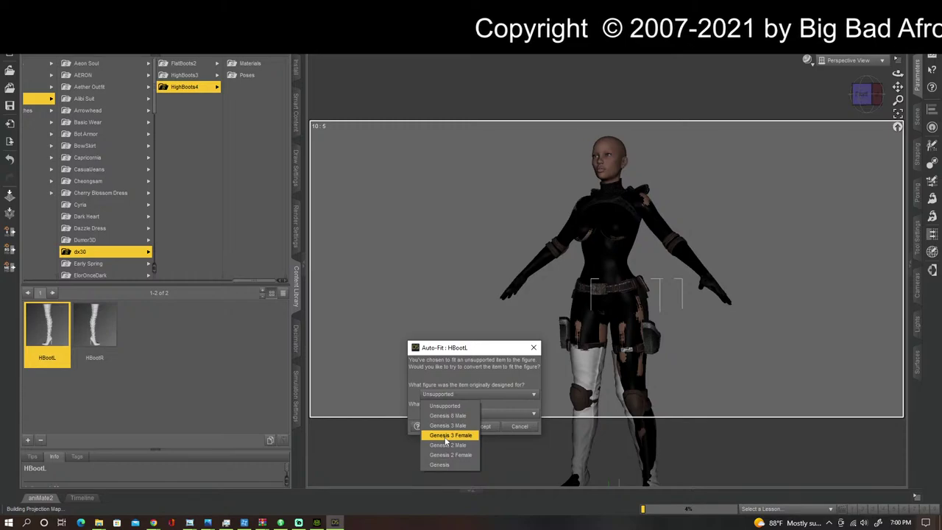
{"action": "left_click", "coordinate": [449, 454]}
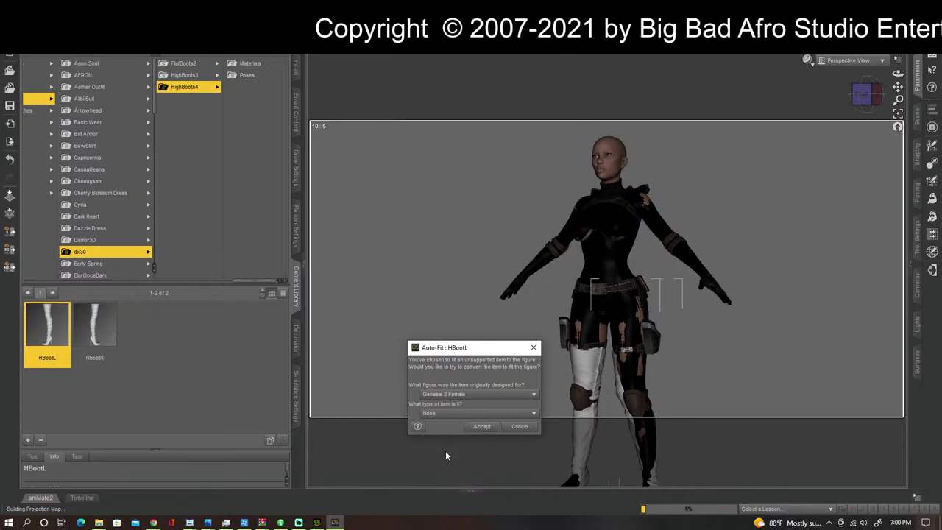
{"action": "left_click", "coordinate": [449, 414]}
{"action": "left_click", "coordinate": [445, 445]}
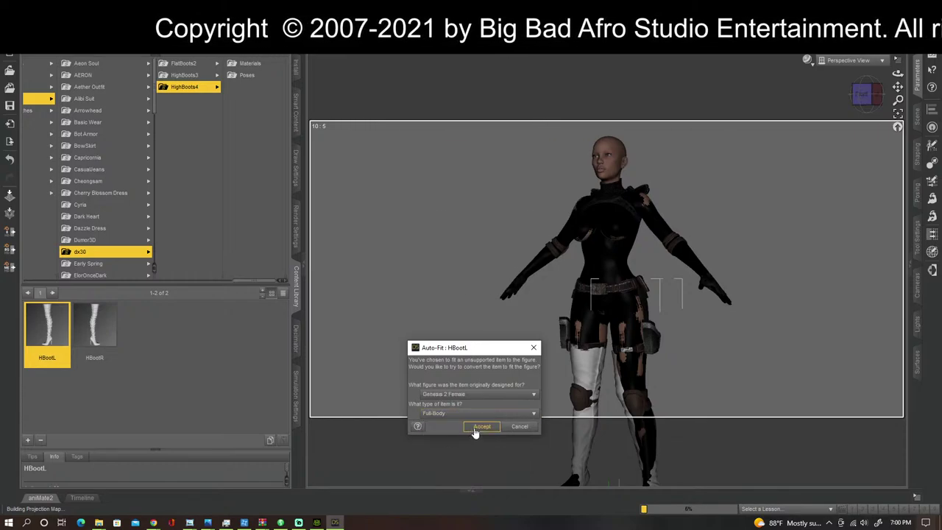
{"action": "left_click", "coordinate": [480, 427]}
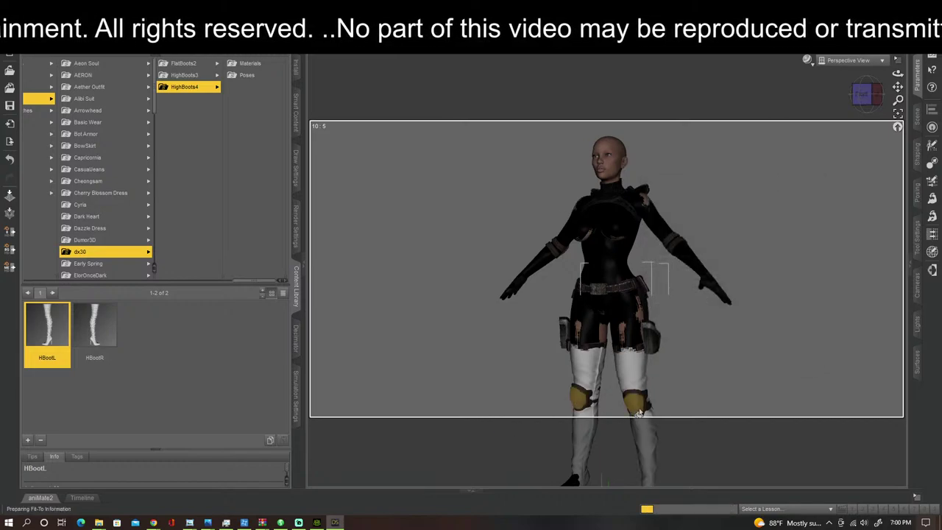
Step: Try the HighBoots4 FootSet and FootZero poses on the character and inspect the feet from the side
{"action": "scroll", "coordinate": [699, 329], "scroll_direction": "down", "scroll_amount": 5}
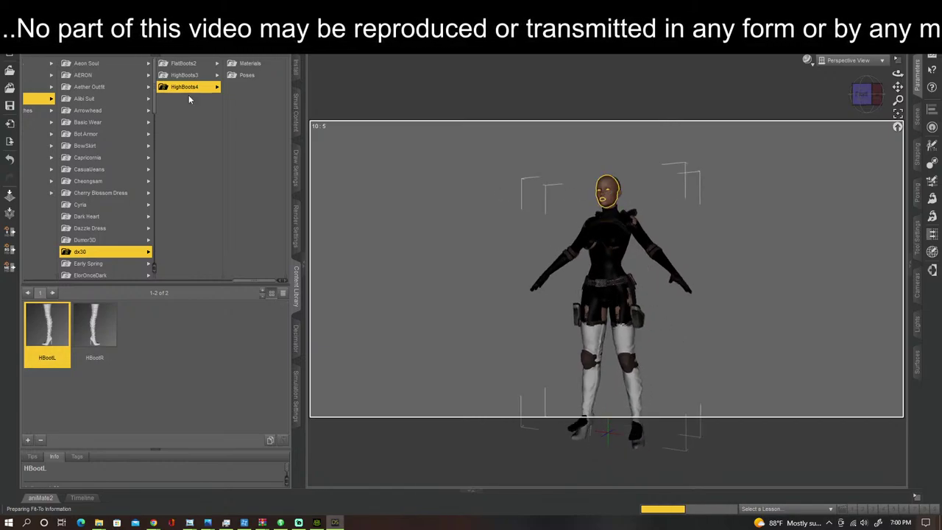
{"action": "left_click", "coordinate": [246, 76]}
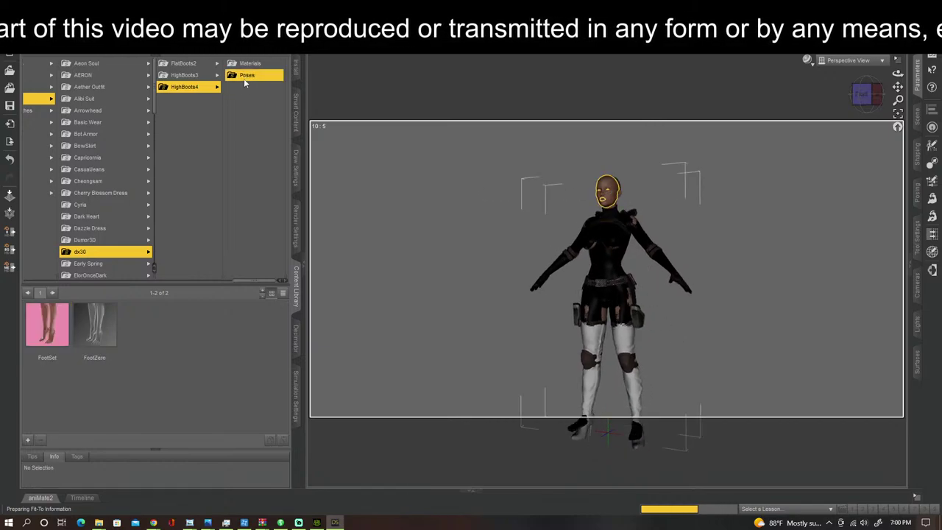
{"action": "double_click", "coordinate": [53, 334]}
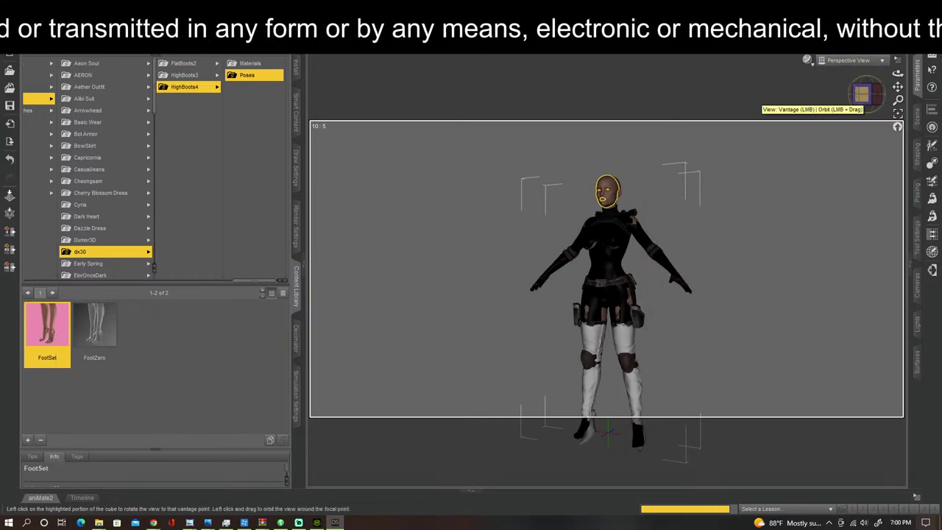
{"action": "left_click", "coordinate": [865, 93]}
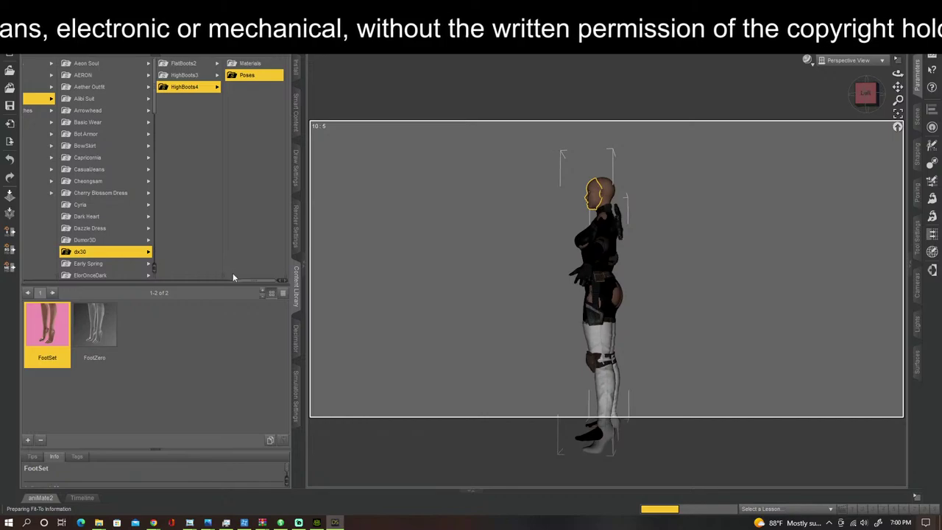
{"action": "mouse_move", "coordinate": [245, 284]}
{"action": "left_mouse_down"}
{"action": "mouse_move", "coordinate": [156, 284]}
{"action": "mouse_move", "coordinate": [237, 284]}
{"action": "left_mouse_up"}
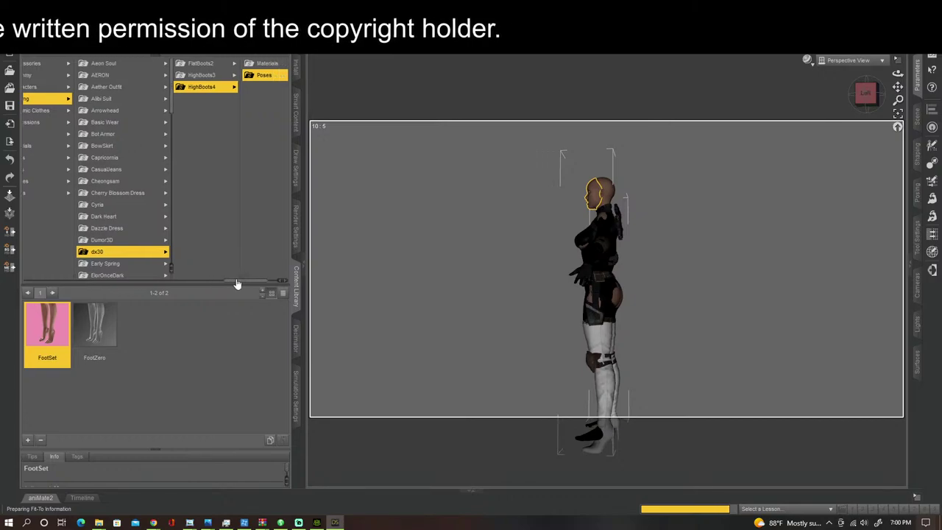
{"action": "double_click", "coordinate": [96, 335]}
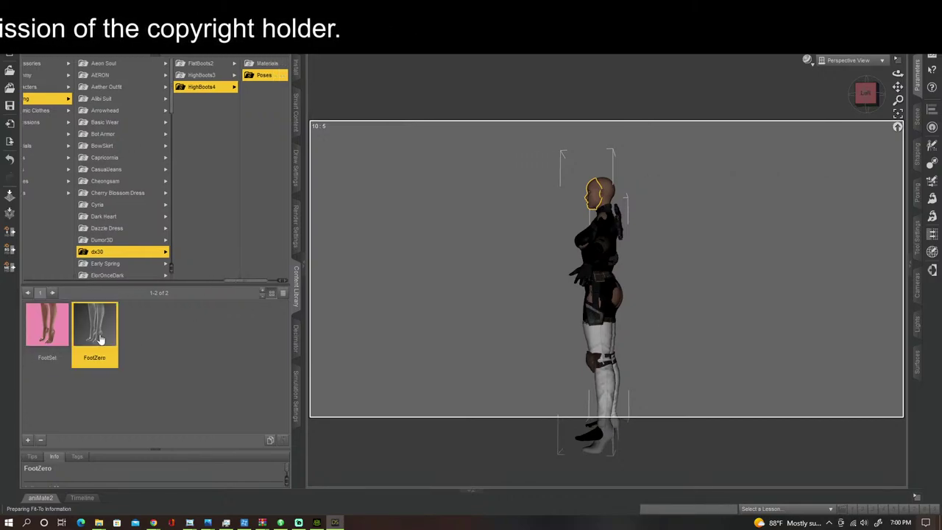
{"action": "left_click", "coordinate": [863, 94]}
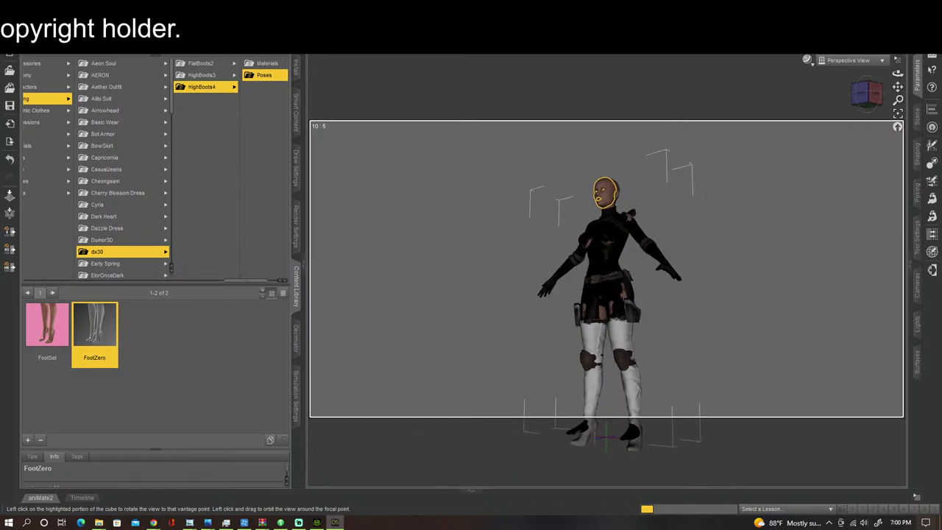
{"action": "left_click_drag", "start_coordinate": [863, 94], "coordinate": [824, 96]}
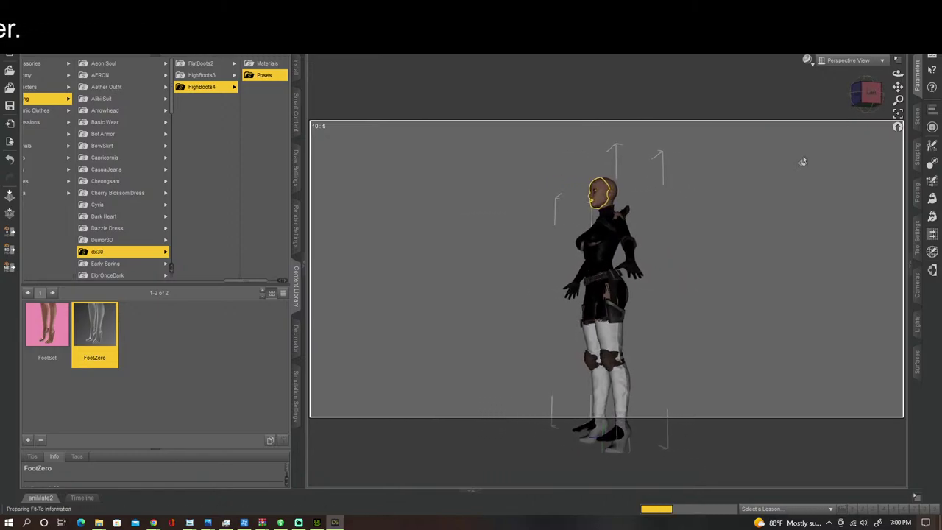
Step: Remove both HighBoots4 boots from the character and return to the front view
{"action": "scroll", "coordinate": [728, 206], "scroll_direction": "up", "scroll_amount": 2}
{"action": "left_click_drag", "start_coordinate": [259, 282], "coordinate": [154, 285]}
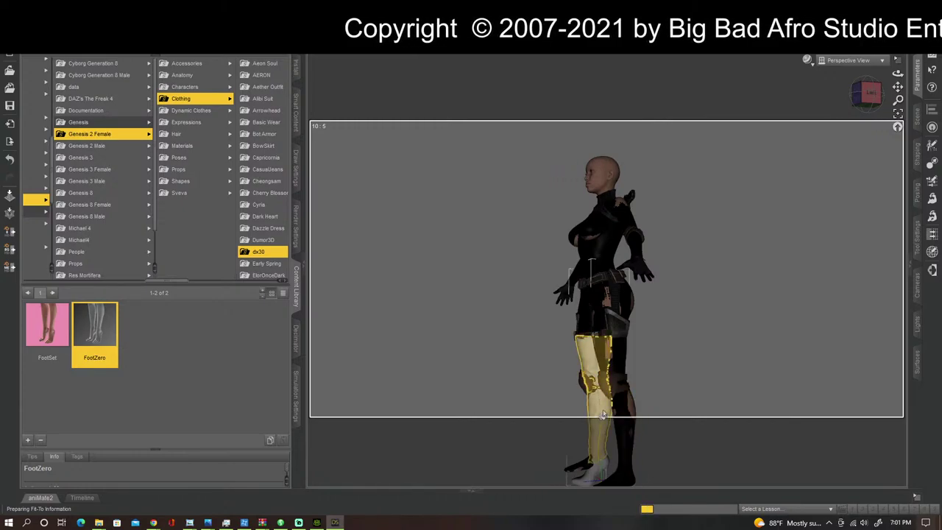
{"action": "left_click", "coordinate": [869, 94]}
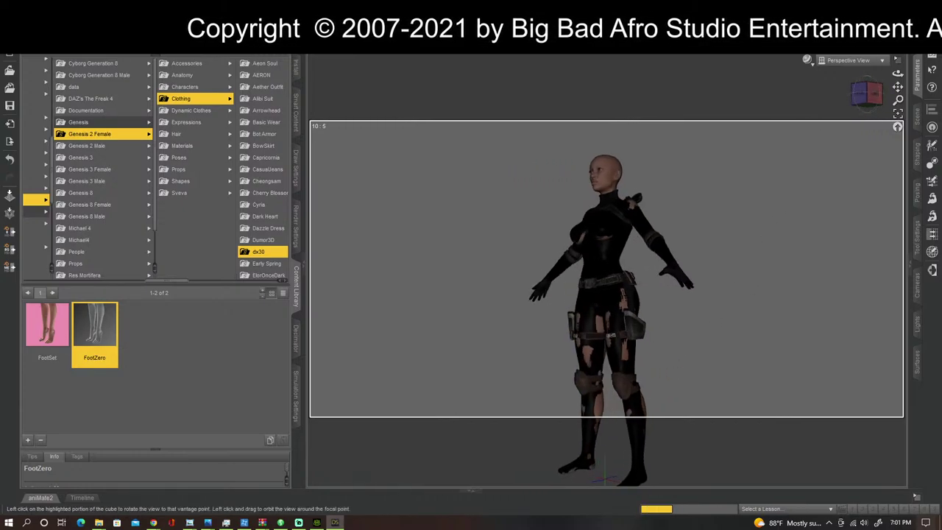
Step: Browse the Genesis 3 Female clothing and open the Natalie High Boots folder within Arryn
{"action": "left_click_drag", "start_coordinate": [168, 286], "coordinate": [132, 287]}
{"action": "left_click", "coordinate": [157, 170]}
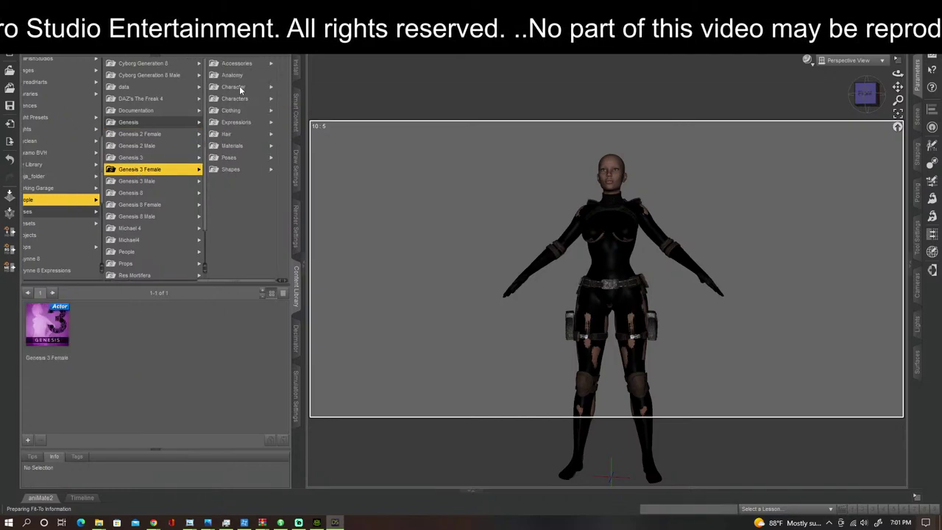
{"action": "left_click", "coordinate": [234, 110]}
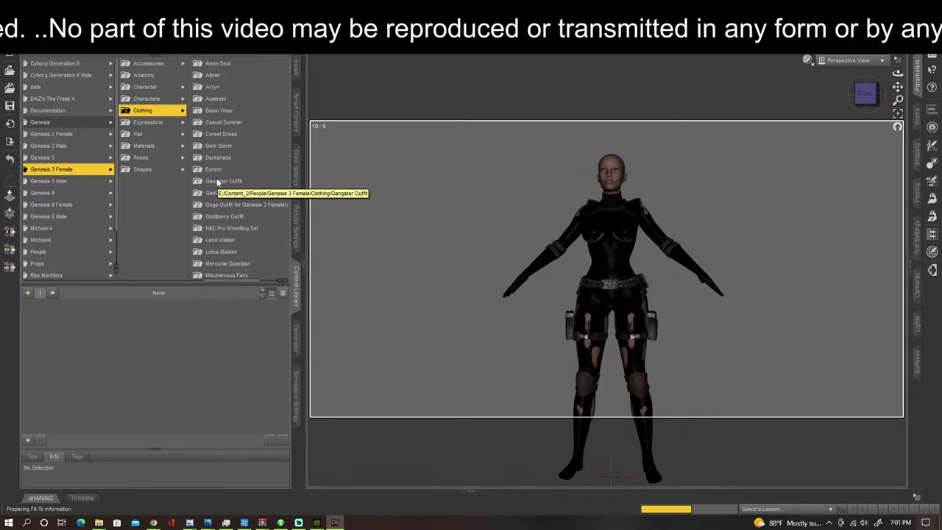
{"action": "left_click", "coordinate": [214, 78]}
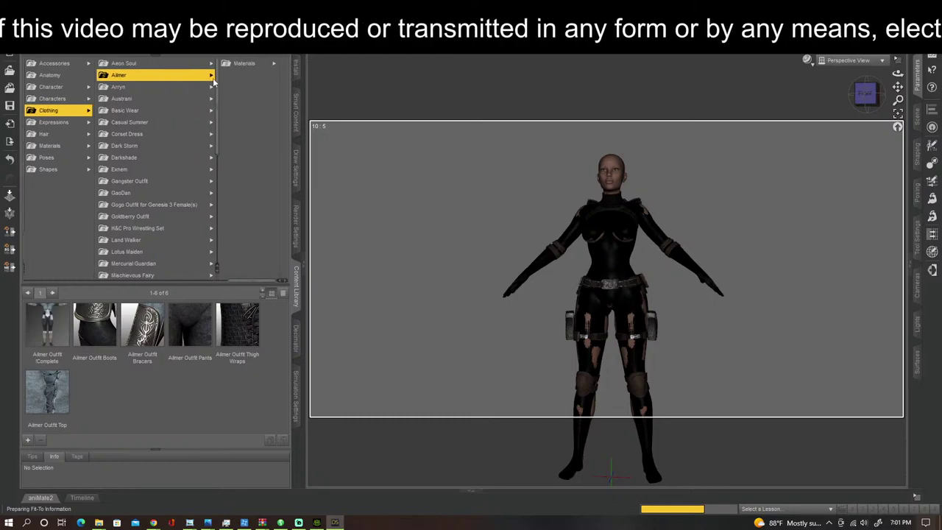
{"action": "key", "text": "Down"}
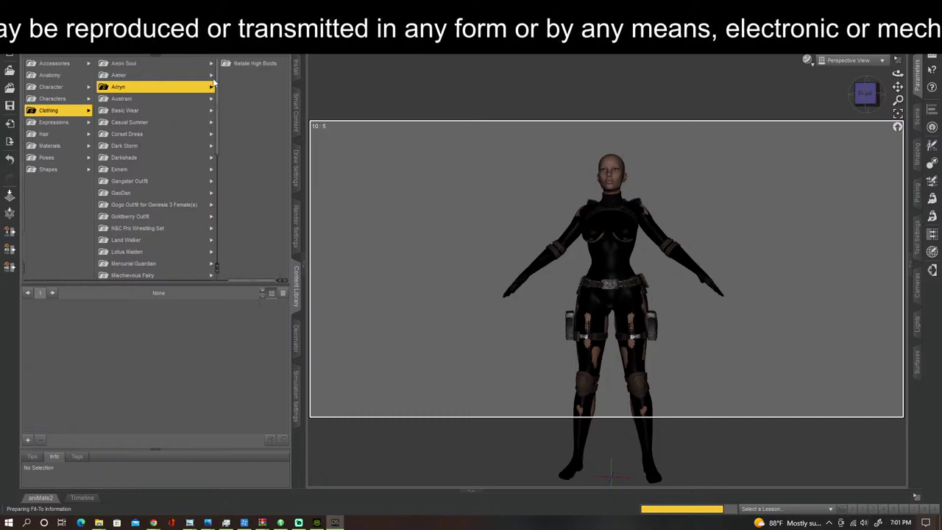
{"action": "key", "text": "Right"}
{"action": "key", "text": "Left"}
{"action": "key", "text": "Right"}
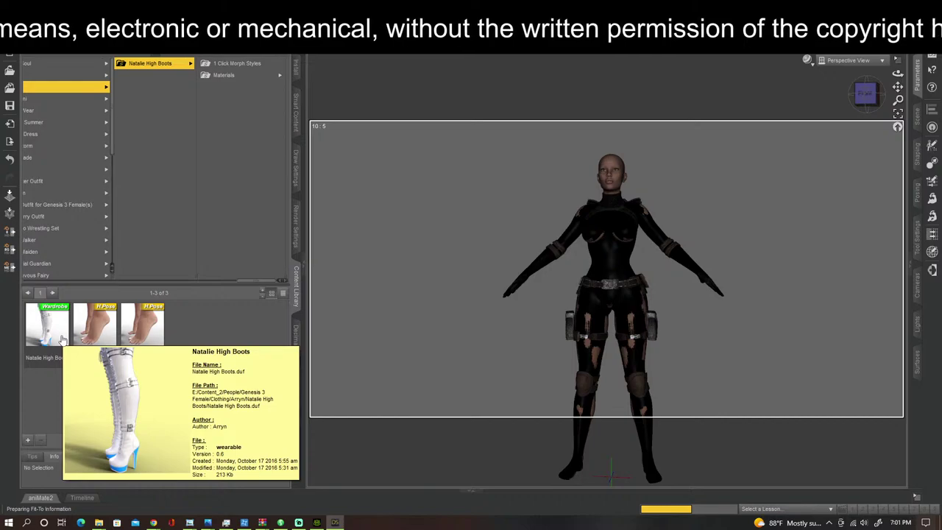
Step: Add the Natalie High Boots to the character, auto-fitted as a Full-Body item originally designed for Genesis 3 Female
{"action": "left_click", "coordinate": [60, 337]}
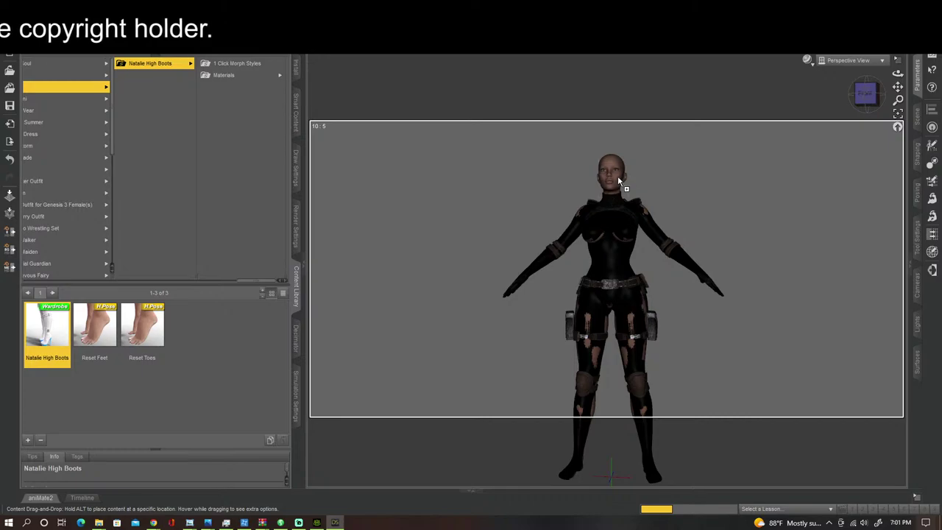
{"action": "left_click_drag", "start_coordinate": [617, 177], "coordinate": [643, 190]}
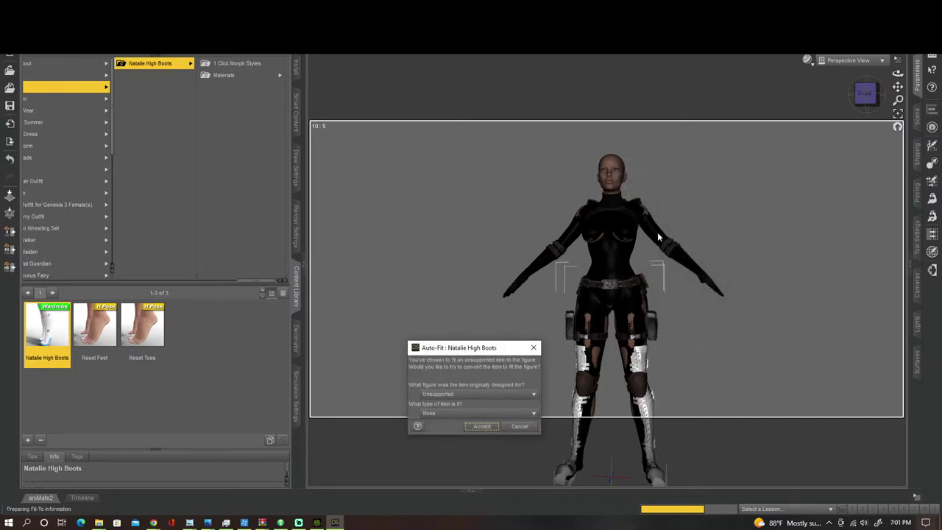
{"action": "left_click", "coordinate": [479, 395]}
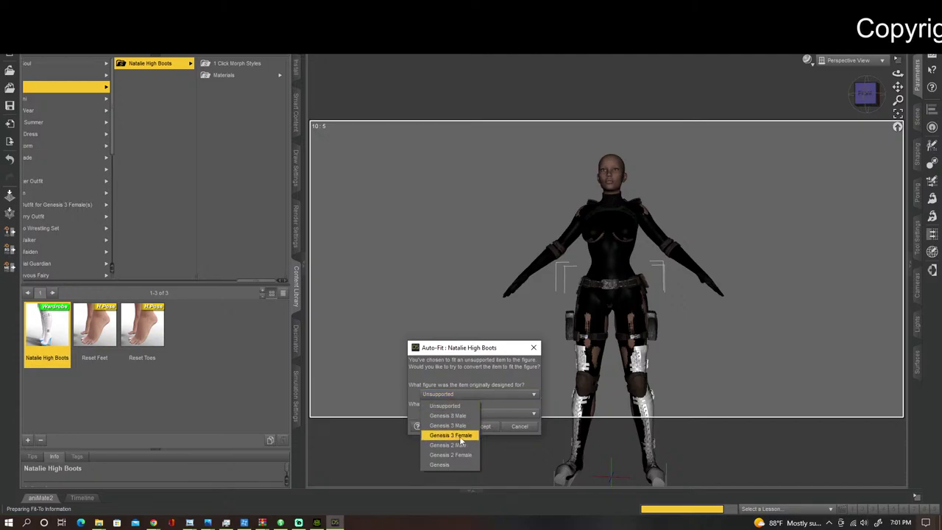
{"action": "left_click", "coordinate": [450, 435]}
{"action": "left_click", "coordinate": [458, 414]}
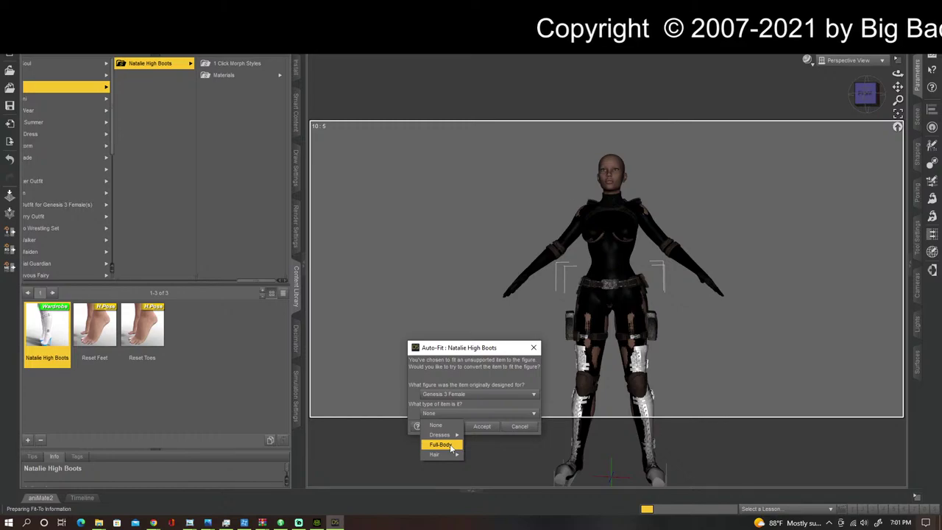
{"action": "left_click", "coordinate": [451, 445]}
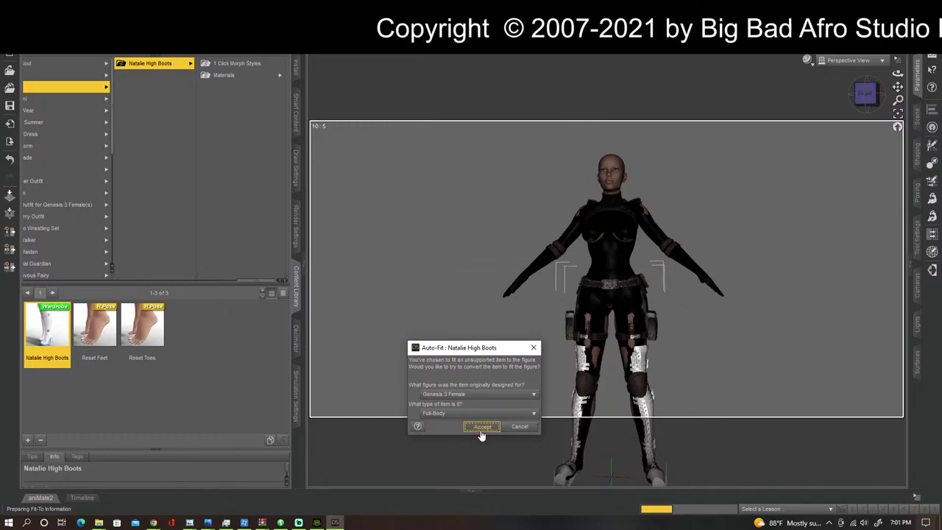
{"action": "left_click", "coordinate": [481, 426]}
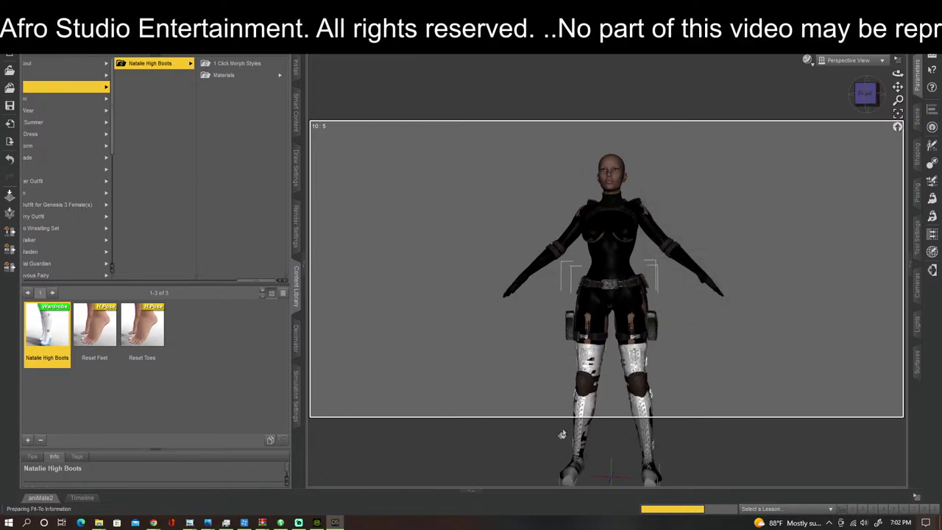
Step: Try to apply the Natalie High Boots Reset Feet pose, and select the character figure instead of the boots
{"action": "scroll", "coordinate": [785, 370], "scroll_direction": "down", "scroll_amount": 2}
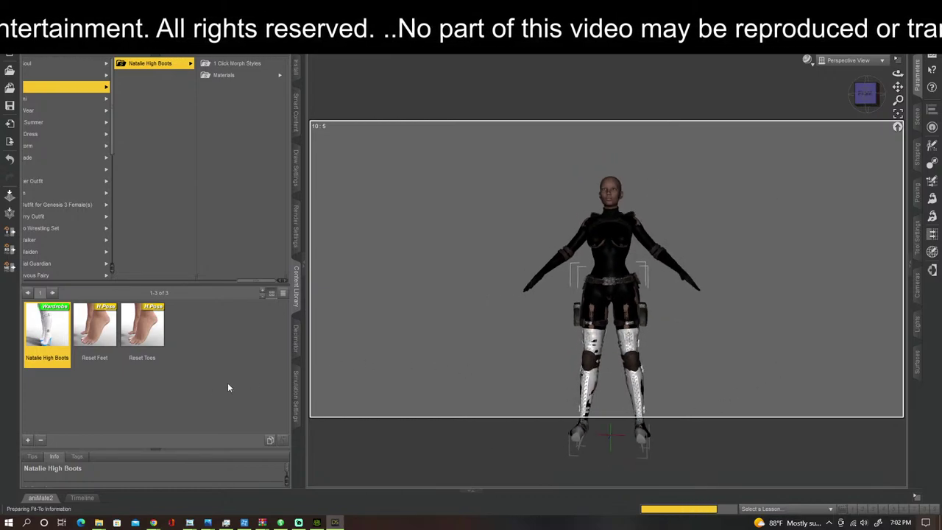
{"action": "double_click", "coordinate": [108, 328]}
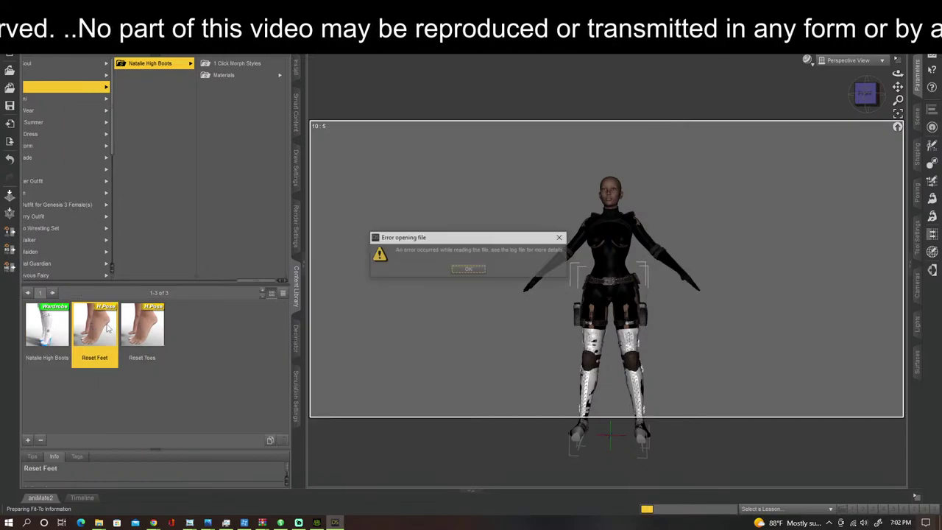
{"action": "left_click", "coordinate": [474, 272]}
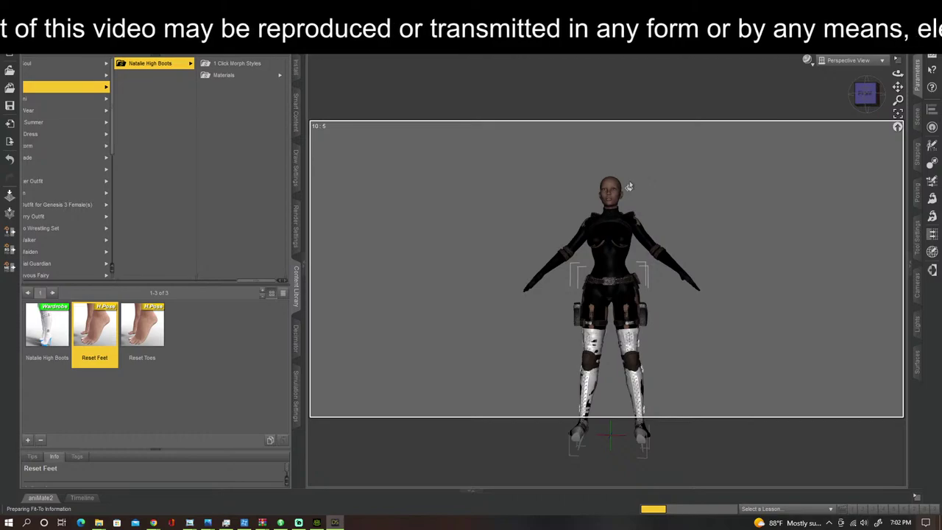
{"action": "left_click", "coordinate": [617, 193]}
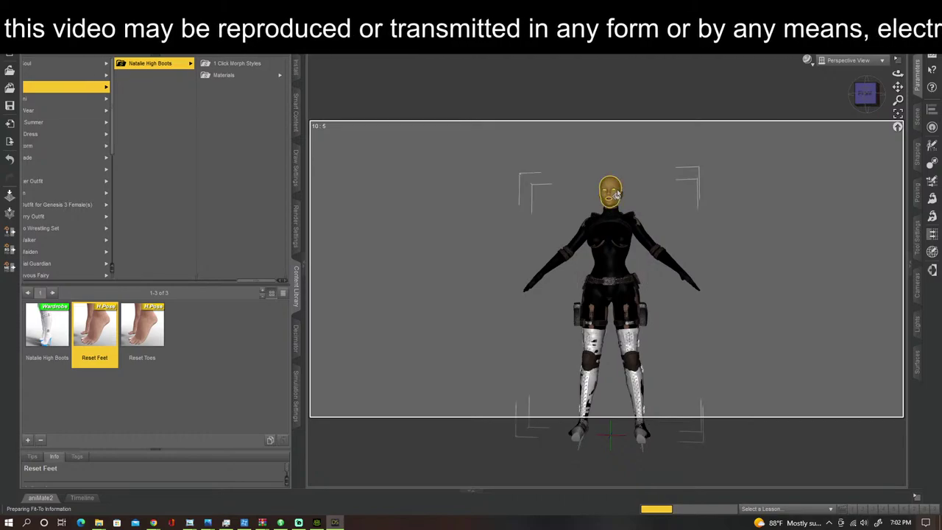
Step: Load the Natalie High Boots again with Auto-Fit left at Unsupported and None, and remove the boots from the character
{"action": "left_click", "coordinate": [250, 64]}
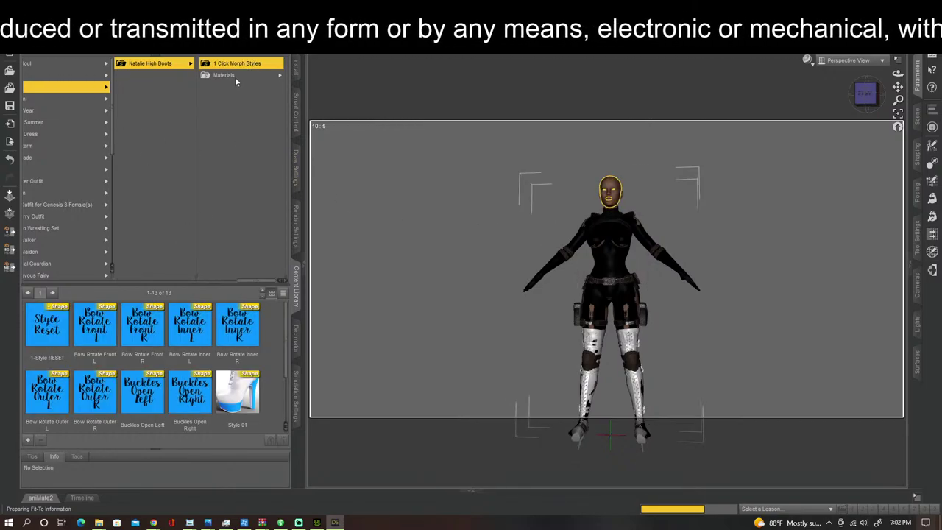
{"action": "left_click", "coordinate": [235, 76]}
{"action": "left_click", "coordinate": [122, 66]}
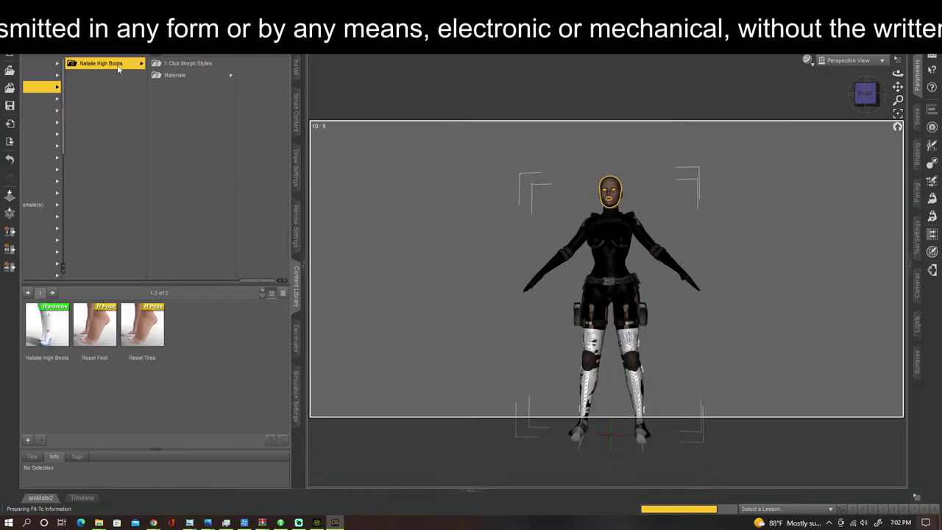
{"action": "left_click", "coordinate": [97, 335]}
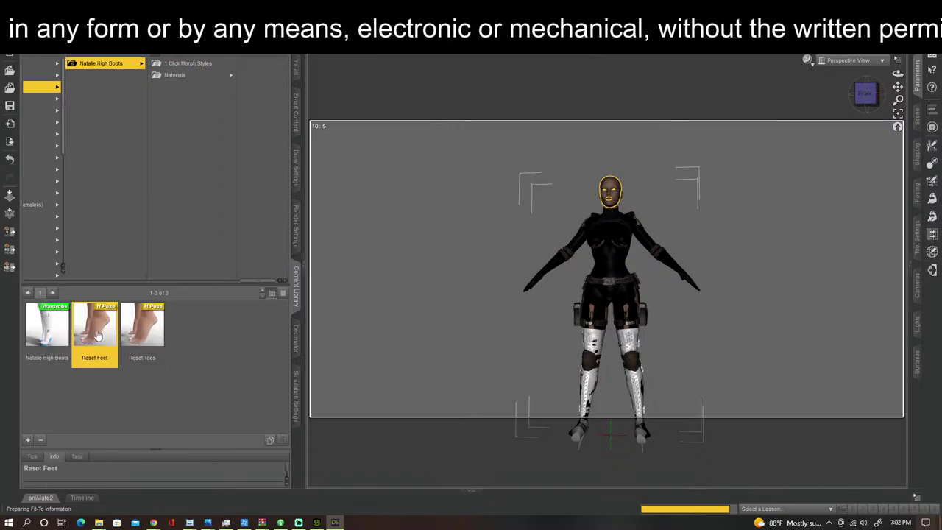
{"action": "double_click", "coordinate": [47, 340]}
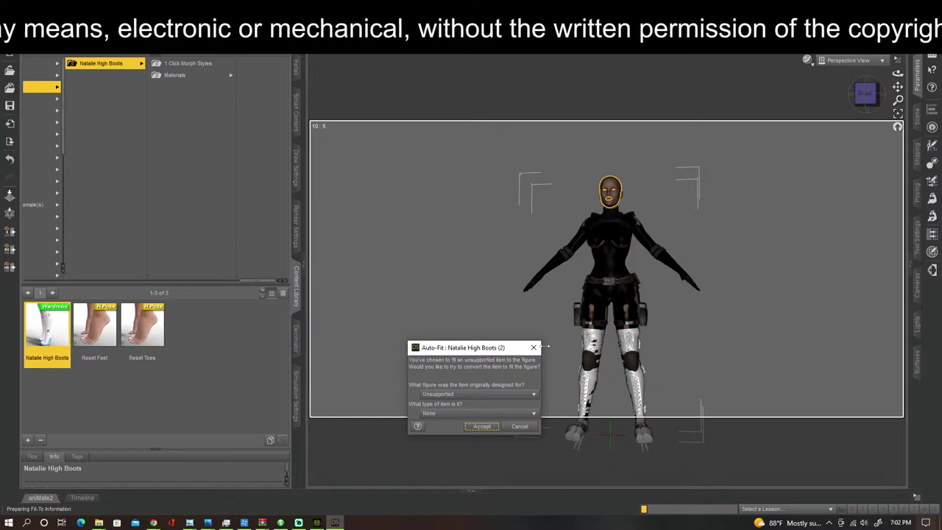
{"action": "left_click", "coordinate": [482, 427]}
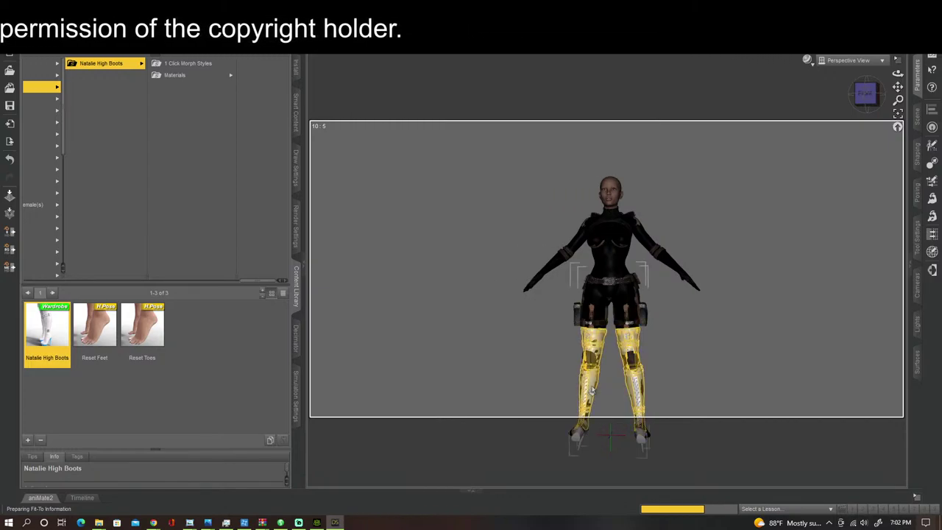
Step: Open the Genesis 8 Female clothing library and check the 3D Universe folder and the Menhet Outfit within 3D-GHDesign
{"action": "left_click_drag", "start_coordinate": [251, 281], "coordinate": [172, 287]}
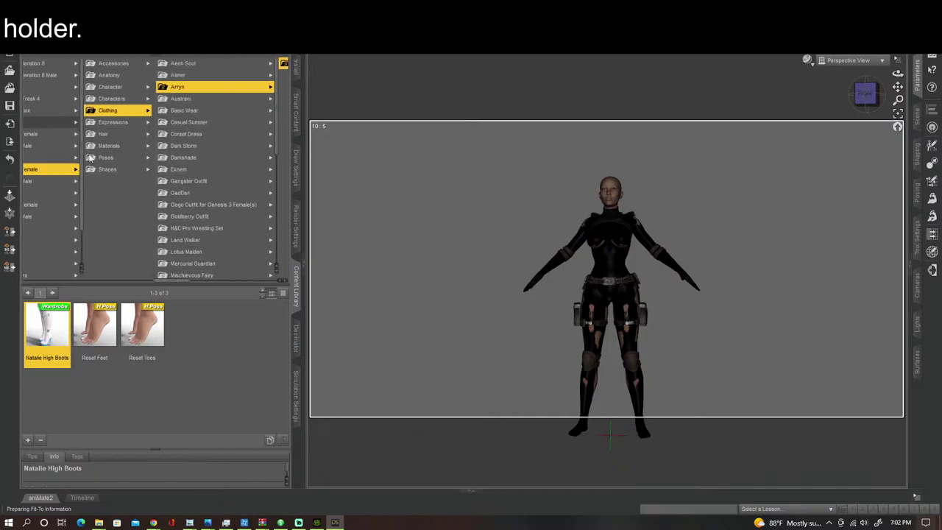
{"action": "left_click", "coordinate": [49, 174]}
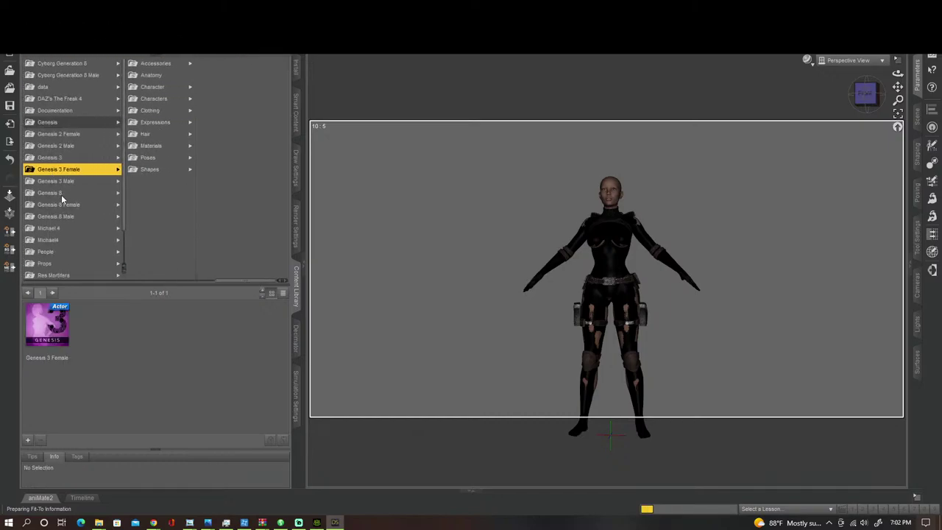
{"action": "left_click", "coordinate": [62, 205]}
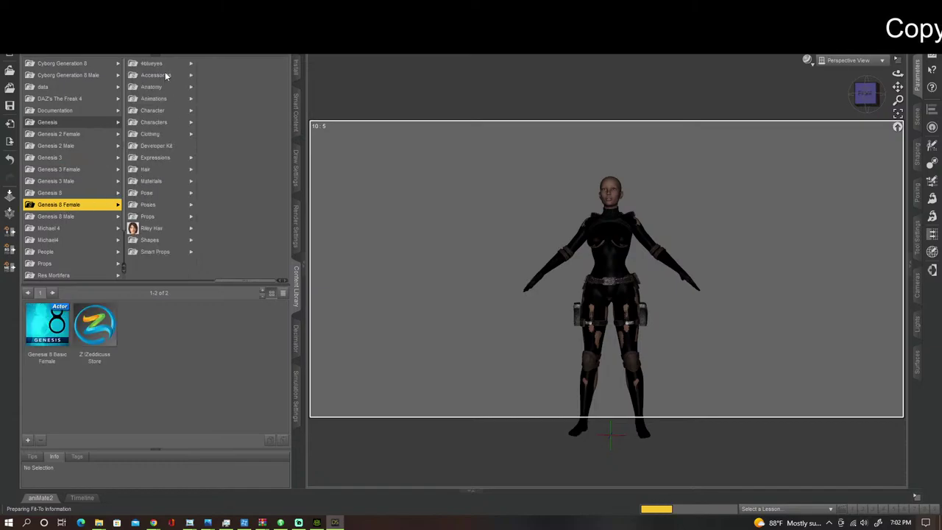
{"action": "left_click", "coordinate": [159, 134]}
{"action": "left_click", "coordinate": [207, 67]}
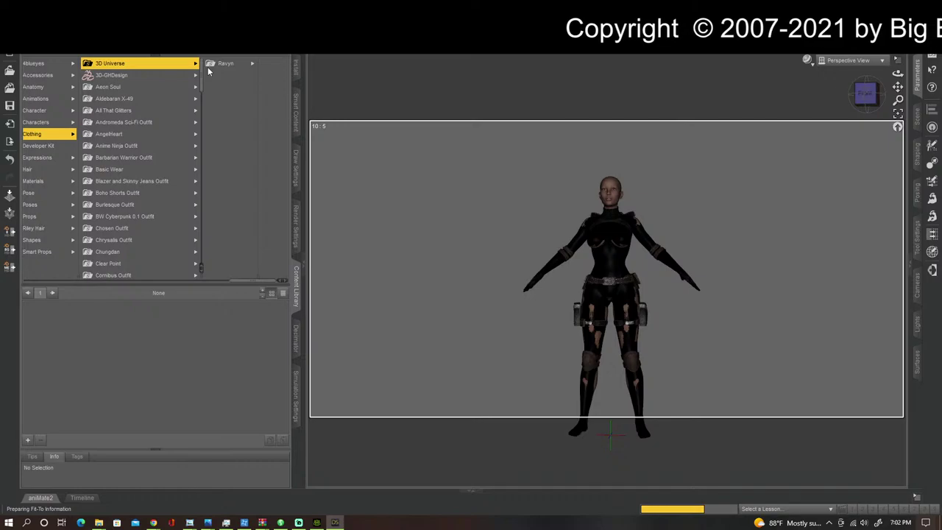
{"action": "left_click", "coordinate": [151, 78]}
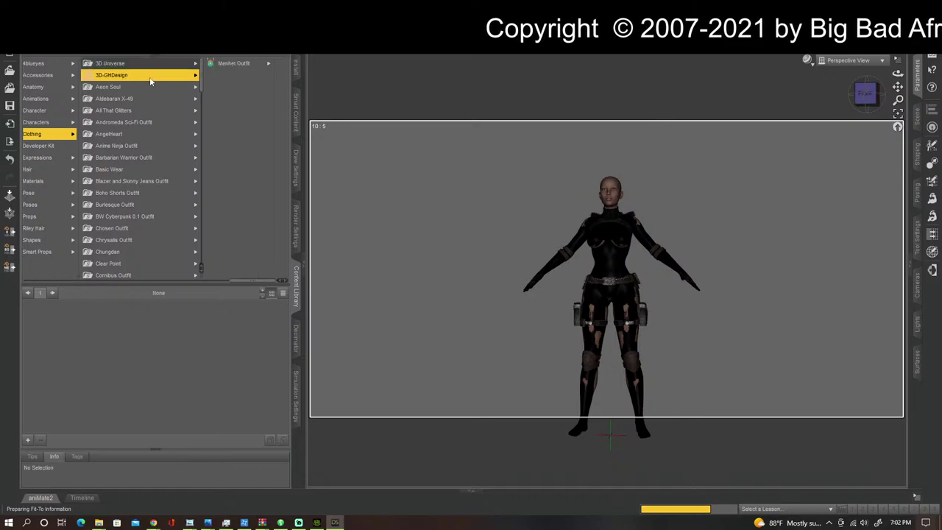
{"action": "left_click", "coordinate": [221, 66]}
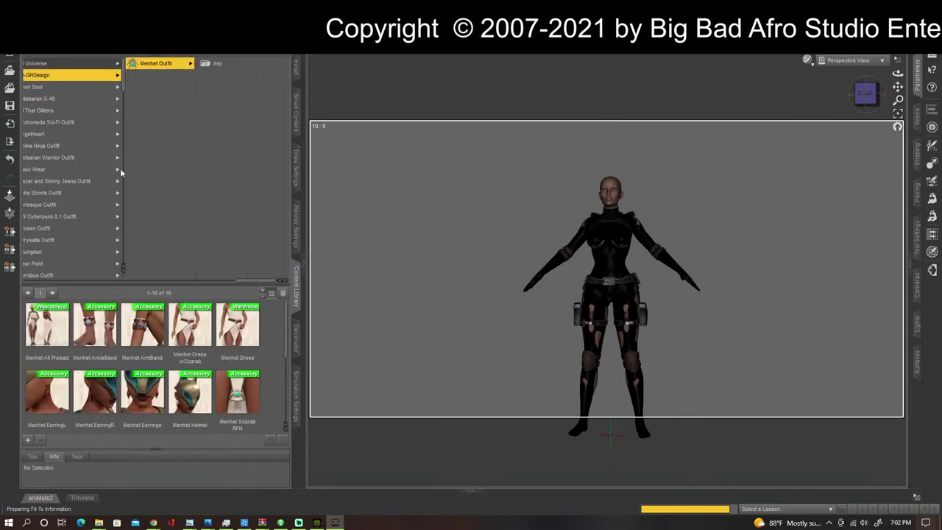
Step: Look through the Aeon Soul folders Orbital Merc and Code Squad 01 and the Aldebaran X-49 outfit for suitable boots
{"action": "left_click", "coordinate": [36, 88]}
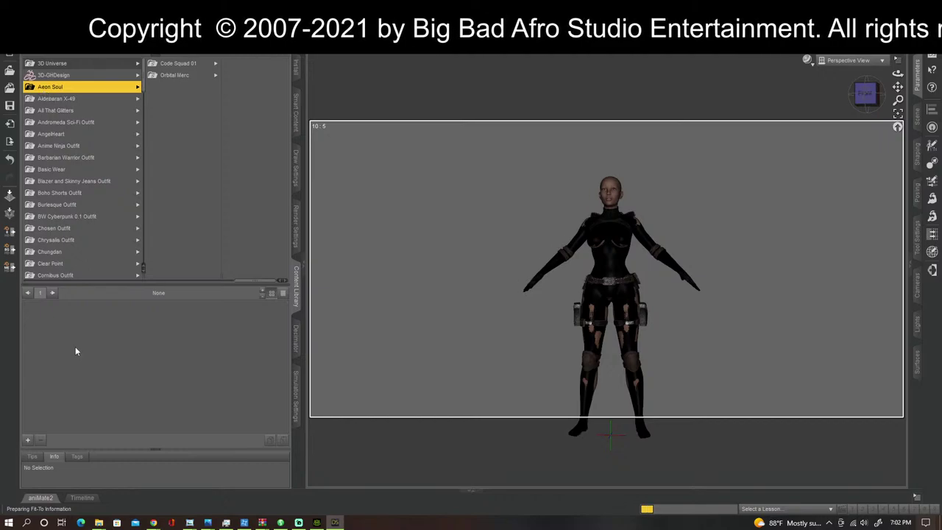
{"action": "left_click", "coordinate": [174, 75]}
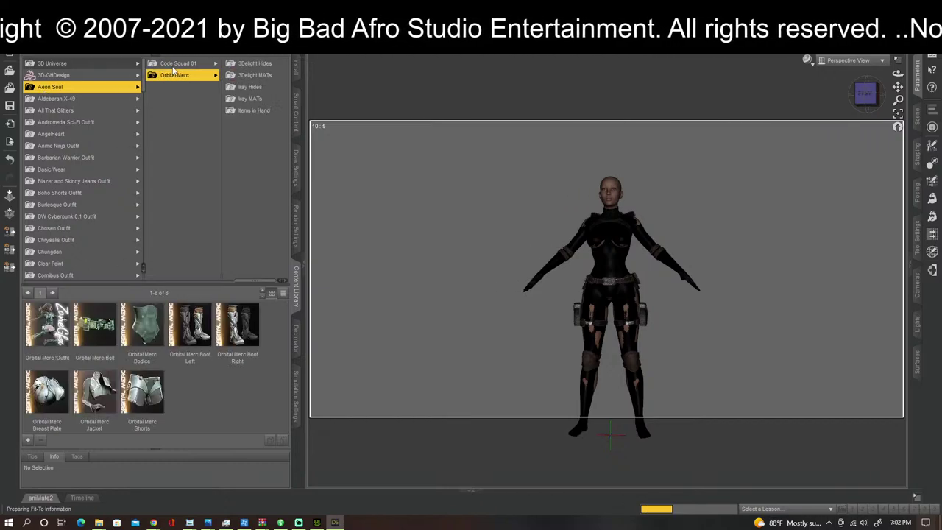
{"action": "left_click", "coordinate": [177, 63]}
{"action": "left_click", "coordinate": [57, 88]}
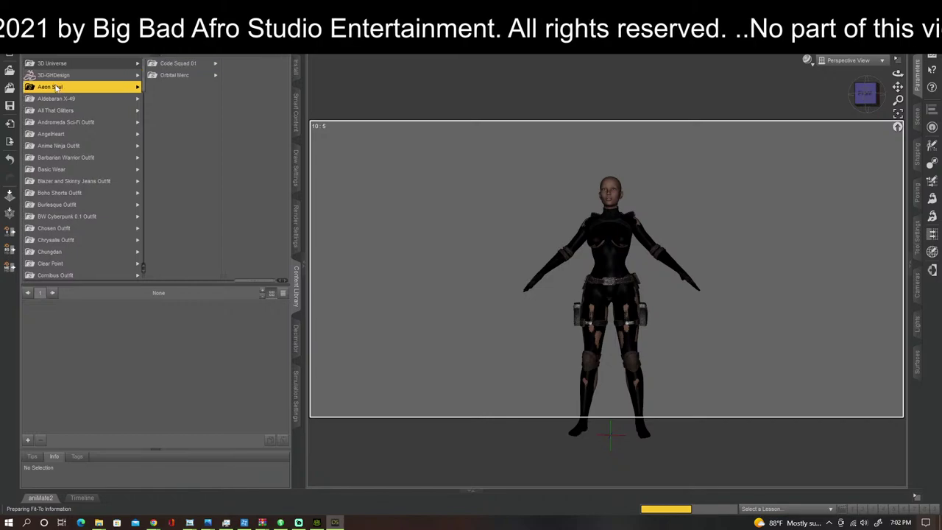
{"action": "left_click", "coordinate": [56, 99]}
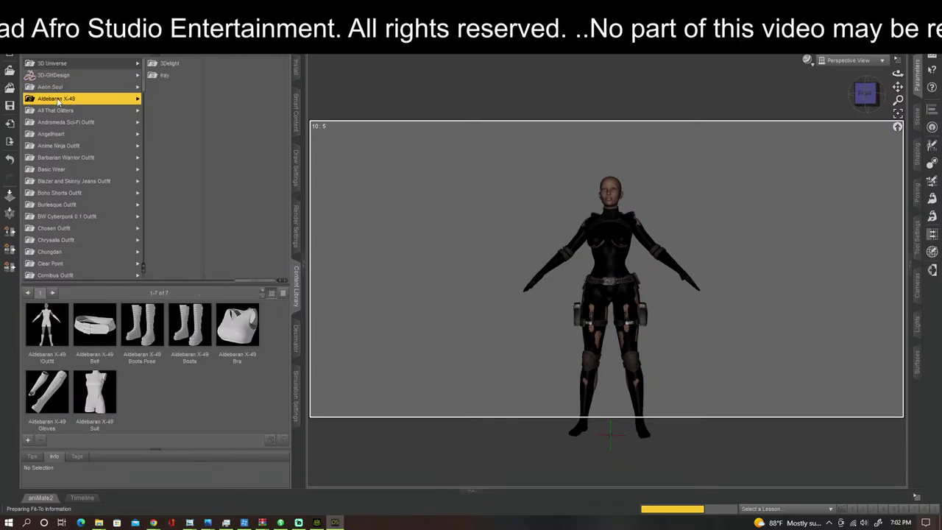
Step: Apply the ATG Foot Pose Apply preset from All That Glitters to the character and check the feet from the side
{"action": "left_click", "coordinate": [56, 107]}
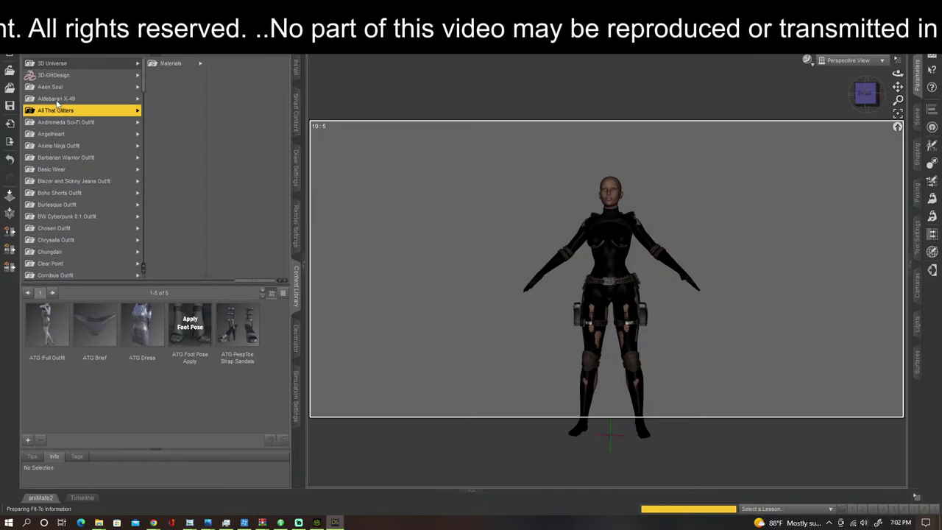
{"action": "left_click", "coordinate": [188, 333]}
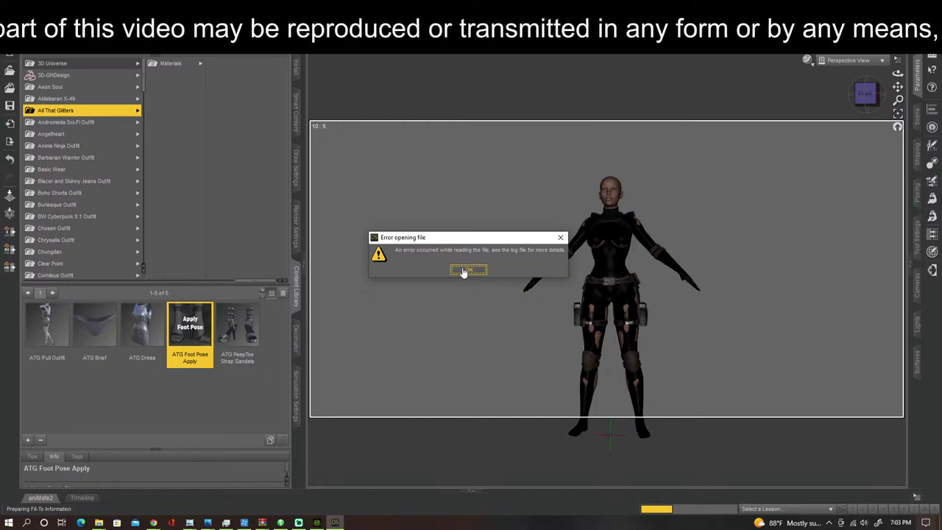
{"action": "left_click", "coordinate": [464, 271]}
{"action": "left_click", "coordinate": [606, 193]}
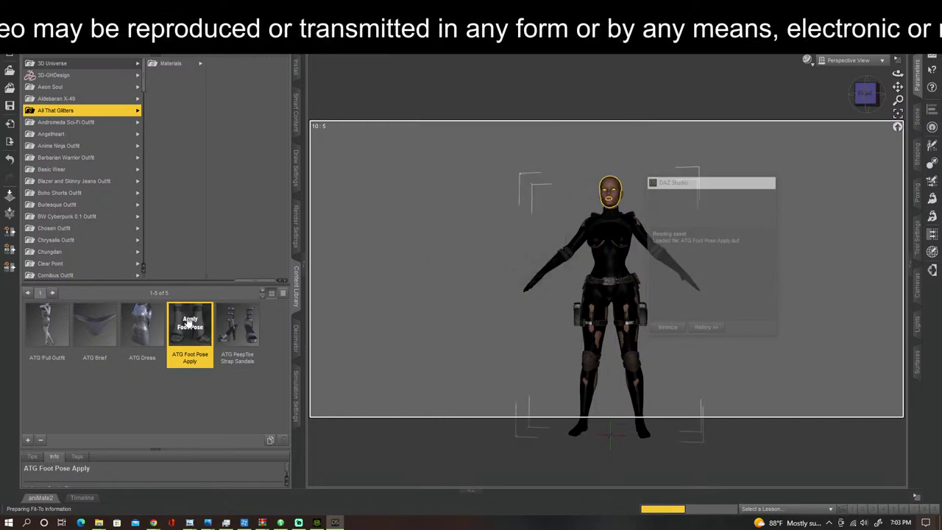
{"action": "left_click", "coordinate": [869, 94]}
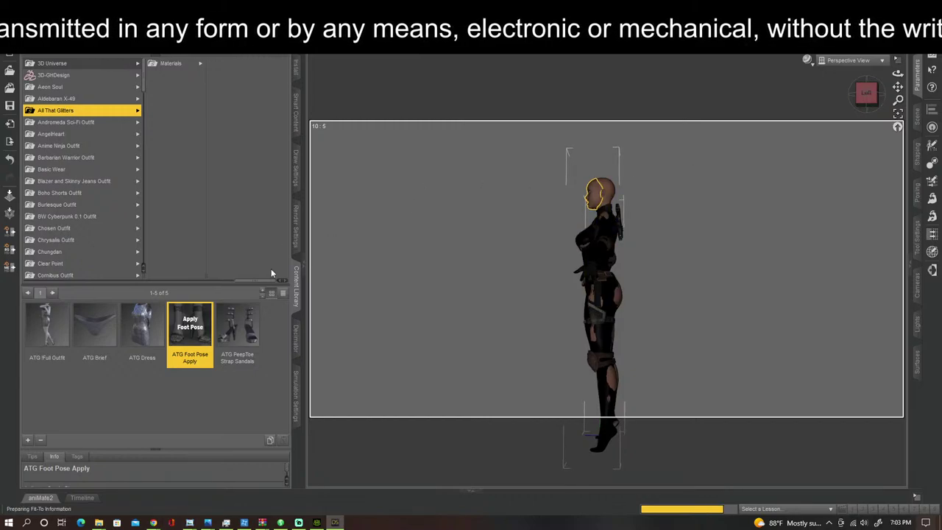
Step: Look through the Genesis 8 Female clothing folders from Andromeda Sci-Fi Outfit to Basic Wear for suitable boots
{"action": "left_click_drag", "start_coordinate": [263, 285], "coordinate": [179, 284]}
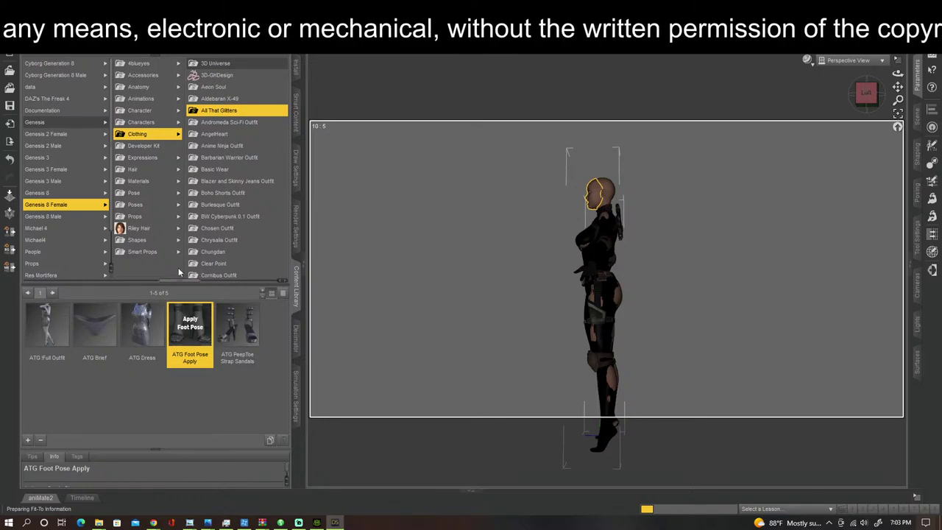
{"action": "scroll", "coordinate": [221, 192], "scroll_direction": "down", "scroll_amount": 1}
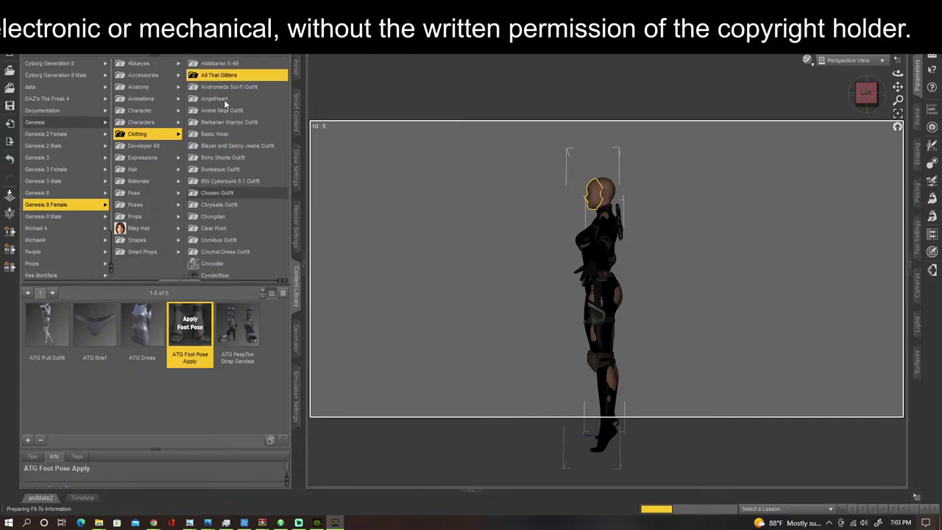
{"action": "left_click", "coordinate": [234, 87]}
{"action": "key", "text": "Down"}
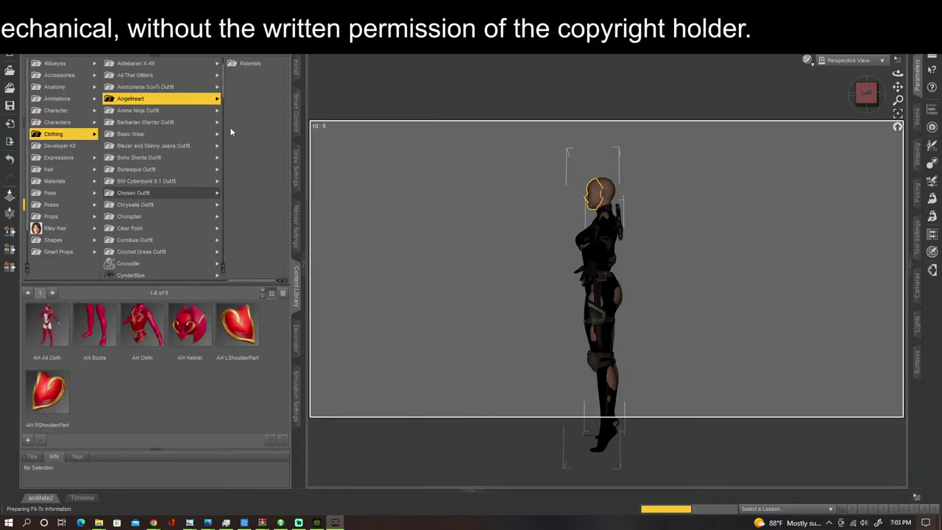
{"action": "key", "text": "Down"}
{"action": "key", "text": "Down"}
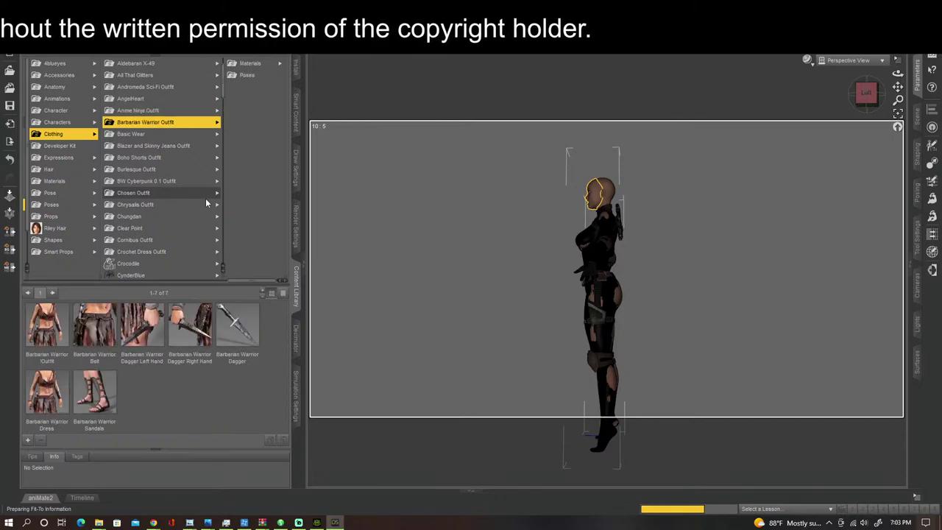
{"action": "key", "text": "Up"}
{"action": "key", "text": "Down"}
{"action": "key", "text": "Down"}
{"action": "key", "text": "Down"}
{"action": "key", "text": "Down"}
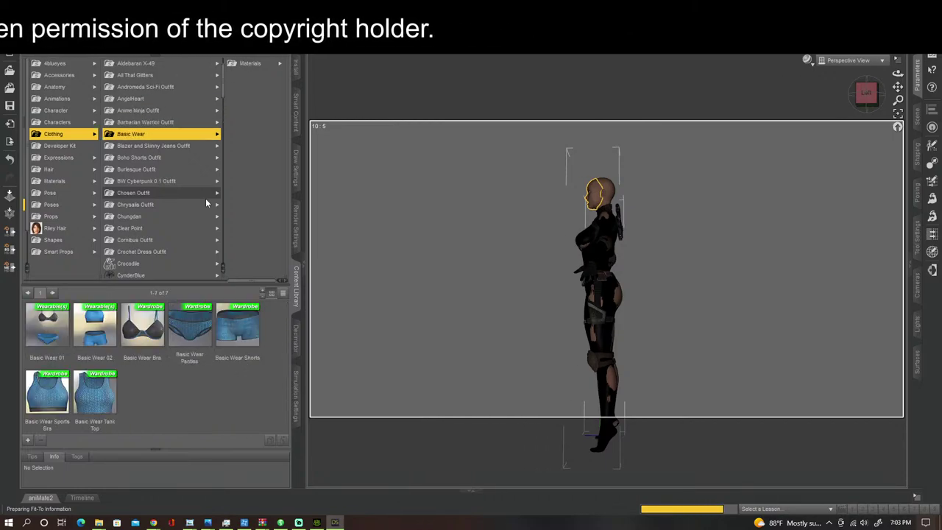
Step: Check the BW Cyberpunk 0.1 Outfit and Chrysalis Outfit folders for suitable footwear
{"action": "key", "text": "Down"}
{"action": "key", "text": "Down"}
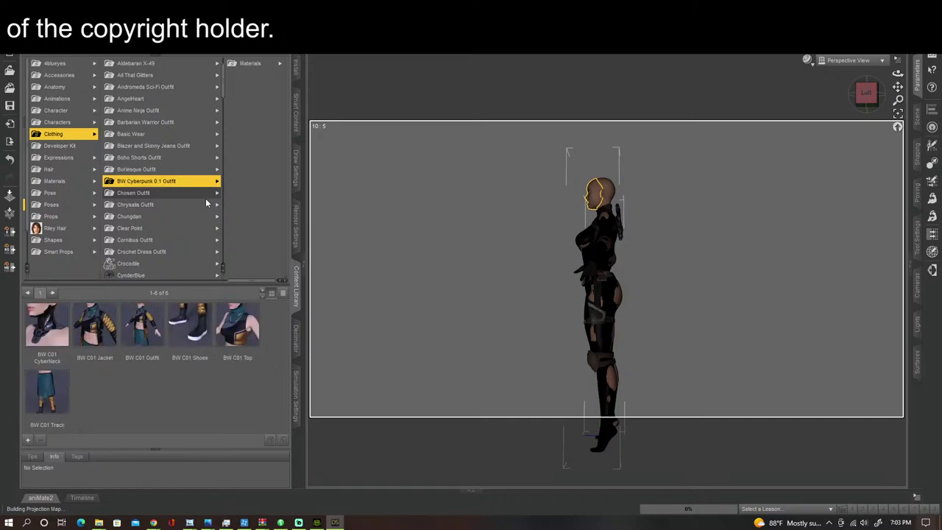
{"action": "key", "text": "Up"}
{"action": "key", "text": "Down"}
{"action": "key", "text": "Down"}
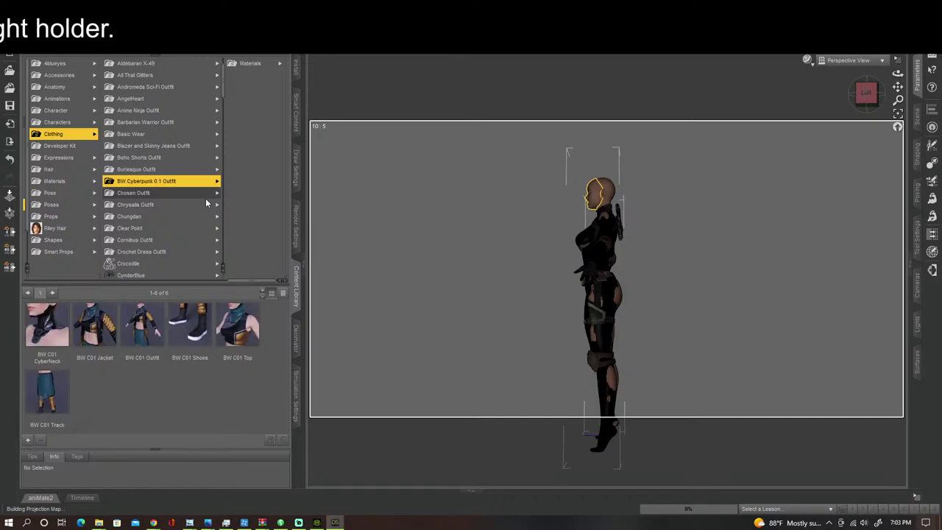
{"action": "key", "text": "Down"}
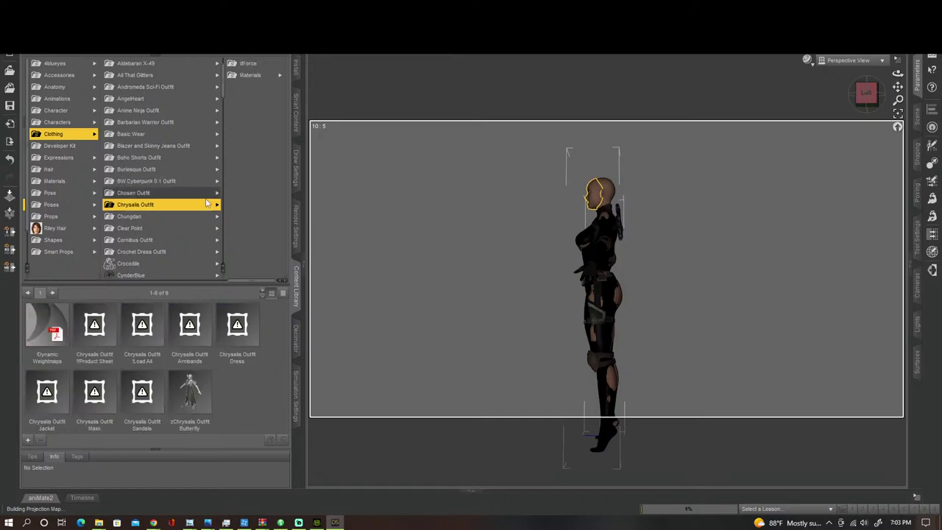
Step: Check the 3RFD Suit poses and the Cyber Siren Outfit within the Chungdan clothing folder
{"action": "key", "text": "Down"}
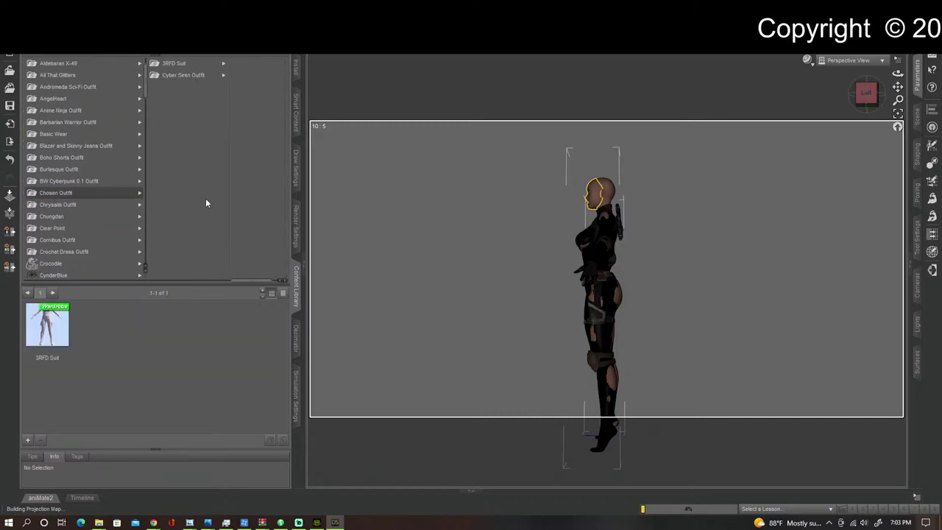
{"action": "key", "text": "Right"}
{"action": "key", "text": "Right"}
{"action": "key", "text": "Down"}
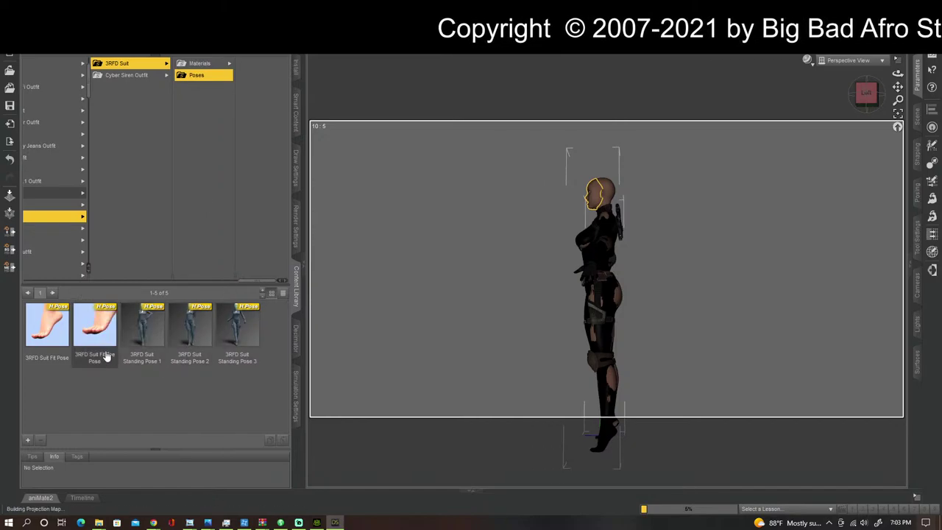
{"action": "left_click", "coordinate": [153, 76]}
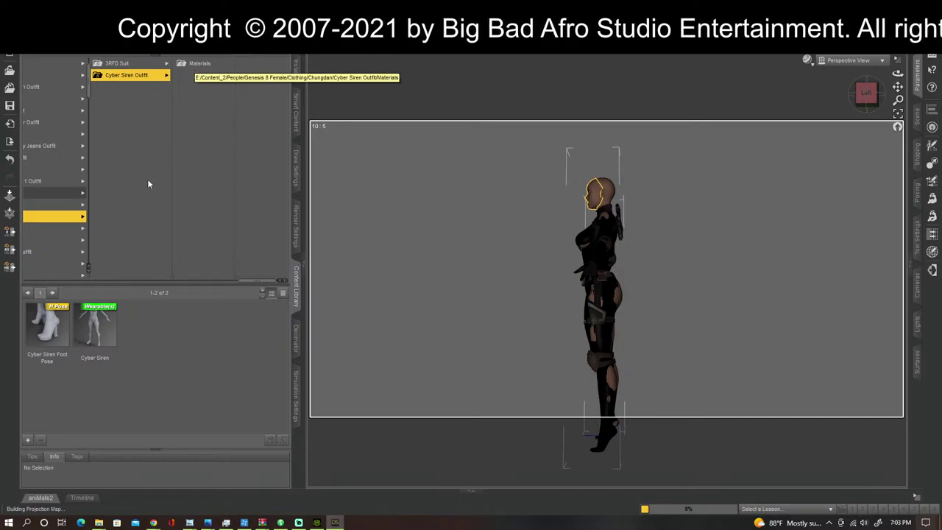
{"action": "mouse_move", "coordinate": [67, 330]}
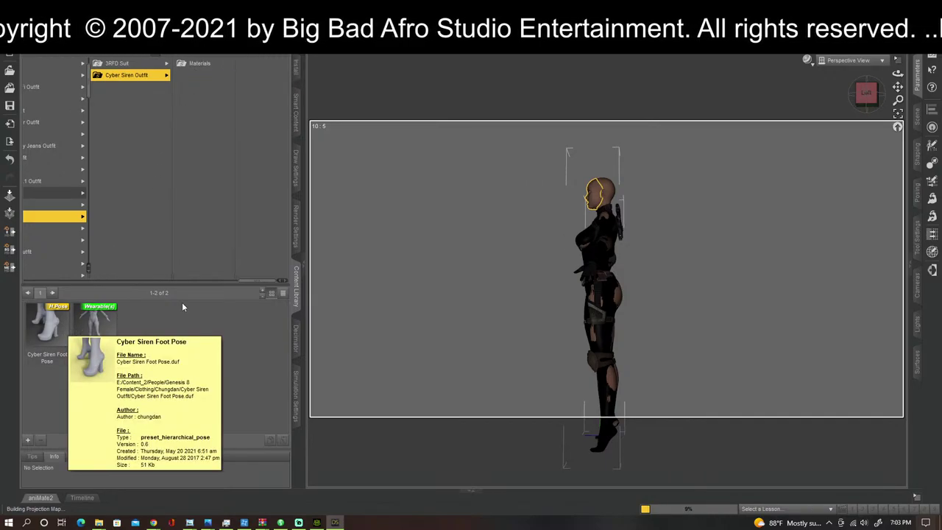
Step: Open the HighBoots4 set in the dx30 folder of the Genesis 2 Female clothing library
{"action": "left_click_drag", "start_coordinate": [270, 281], "coordinate": [151, 284]}
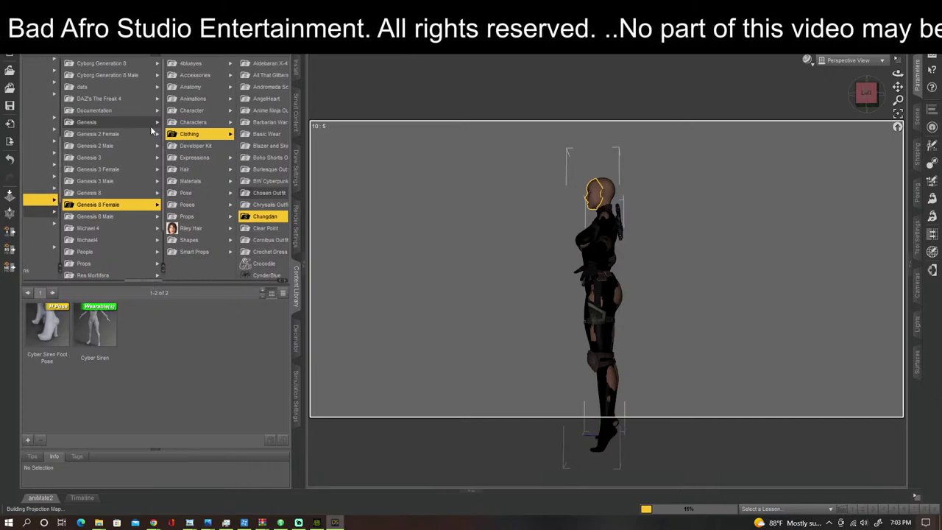
{"action": "left_click", "coordinate": [103, 134]}
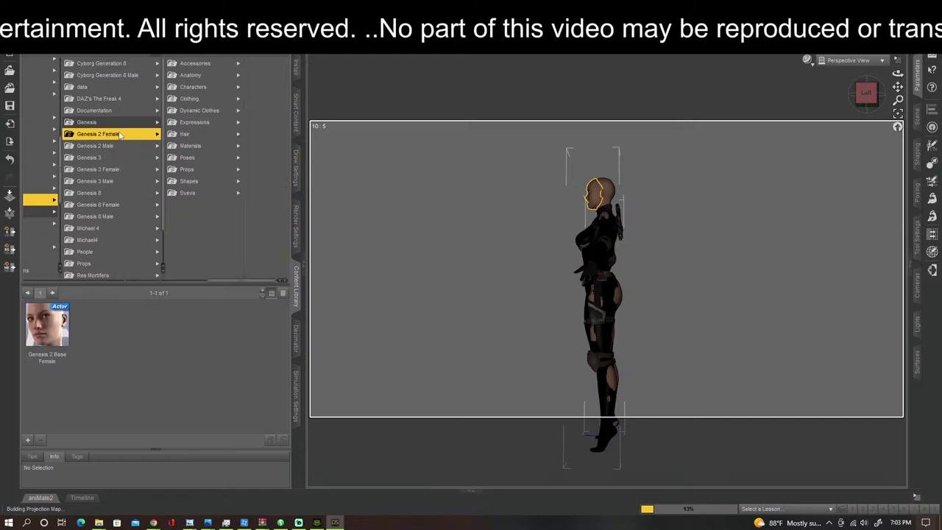
{"action": "left_click", "coordinate": [191, 98]}
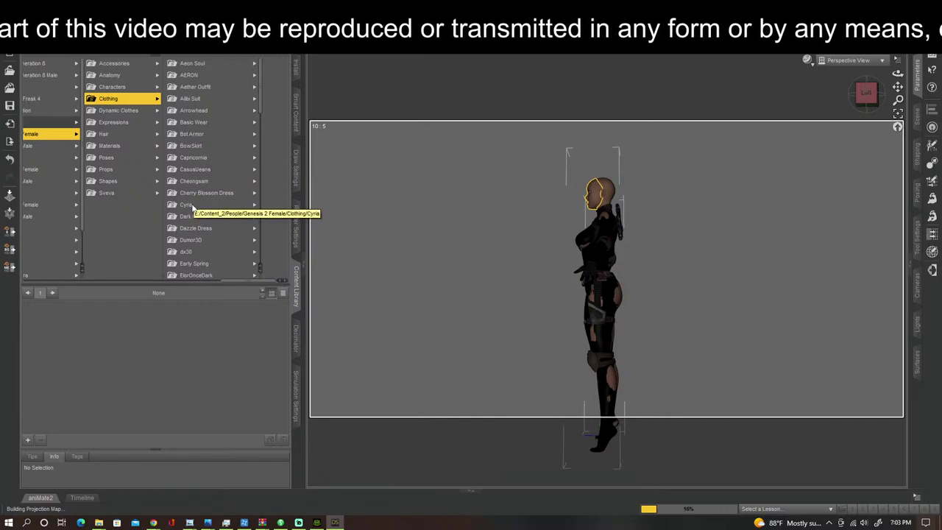
{"action": "left_click", "coordinate": [189, 252]}
{"action": "left_click", "coordinate": [235, 87]}
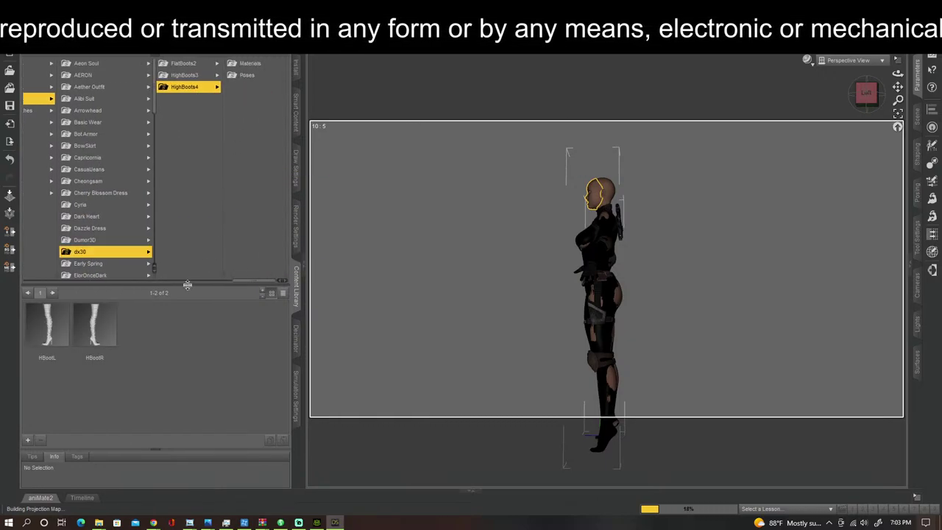
Step: Try loading HBootR onto the character with Auto-Fit set to Genesis 2 Female and Full-Body, and check the fit from several angles
{"action": "left_click", "coordinate": [112, 338]}
{"action": "left_click_drag", "start_coordinate": [112, 338], "coordinate": [615, 209]}
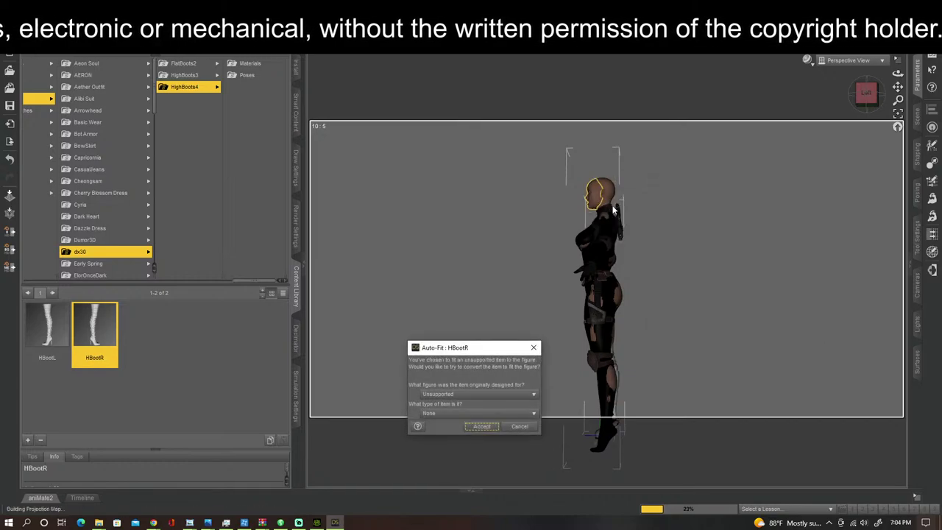
{"action": "left_click", "coordinate": [446, 394]}
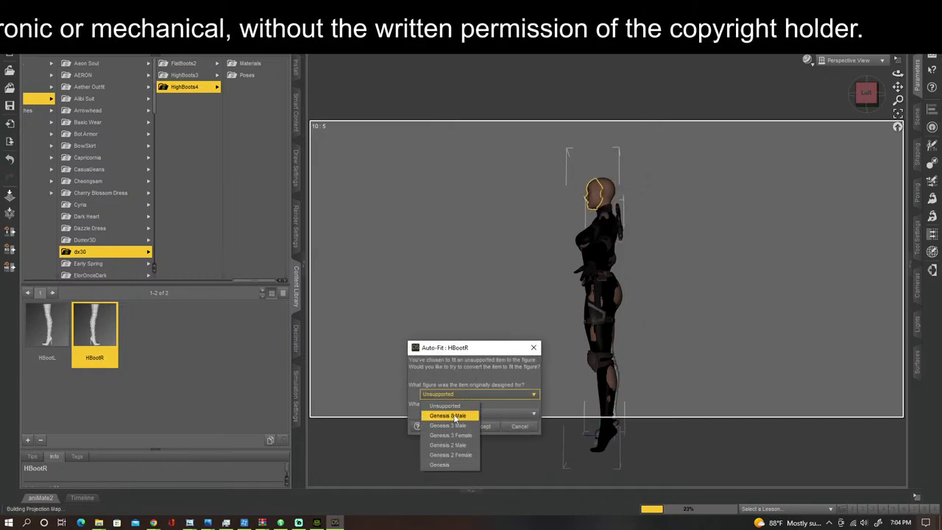
{"action": "left_click", "coordinate": [447, 455]}
{"action": "left_click", "coordinate": [462, 417]}
{"action": "left_click", "coordinate": [449, 442]}
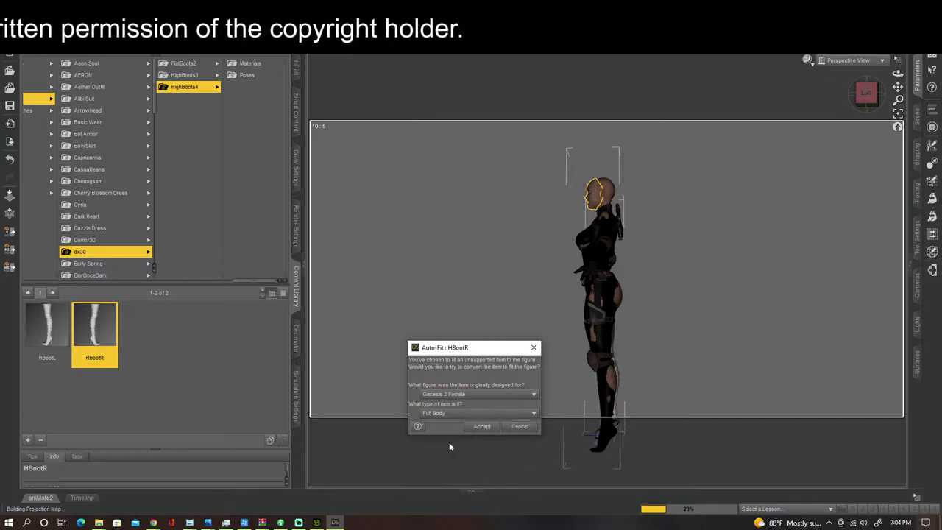
{"action": "left_click", "coordinate": [477, 429]}
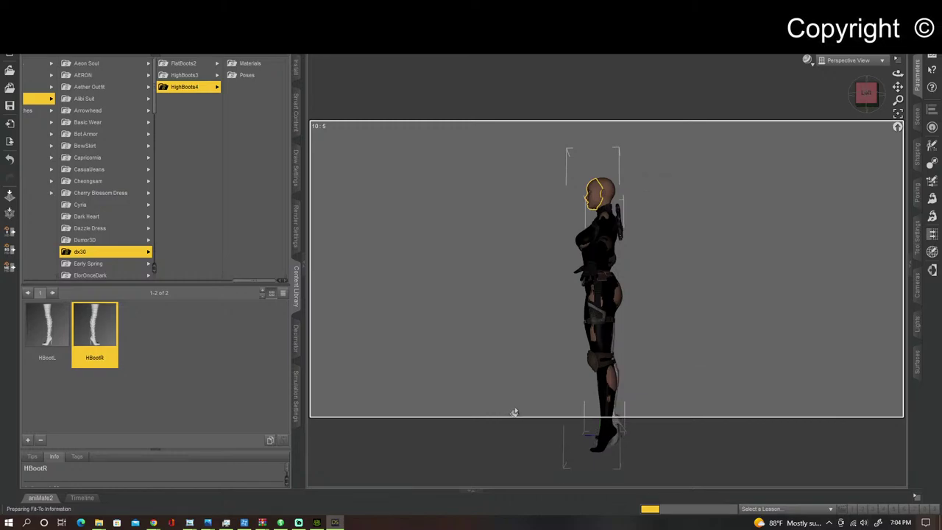
{"action": "left_click", "coordinate": [857, 111]}
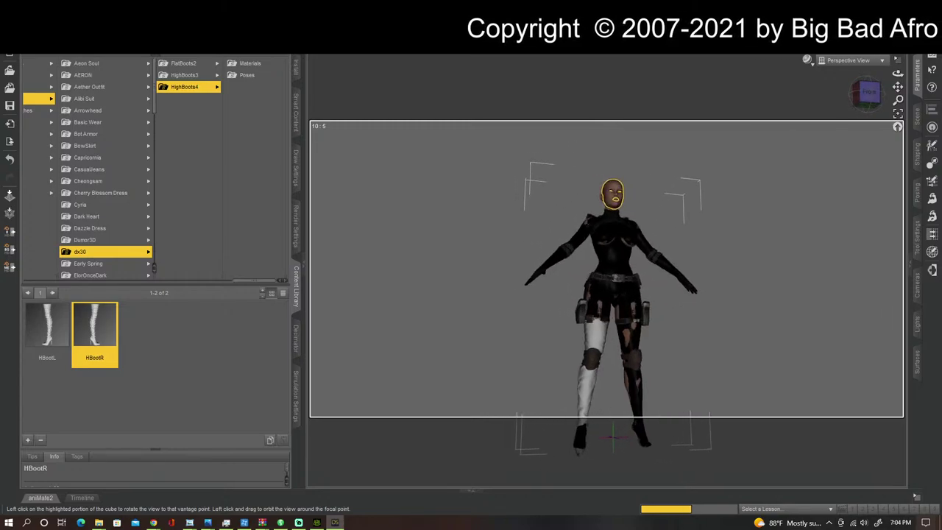
{"action": "left_click_drag", "start_coordinate": [877, 100], "coordinate": [913, 100]}
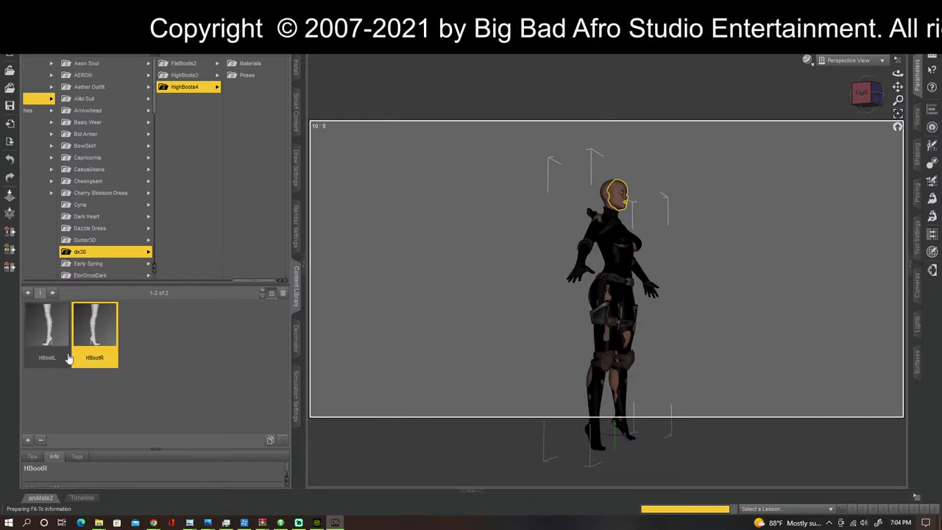
Step: Load HBootR again without the Auto-Fit conversion and inspect it up close around the character's legs
{"action": "double_click", "coordinate": [101, 331]}
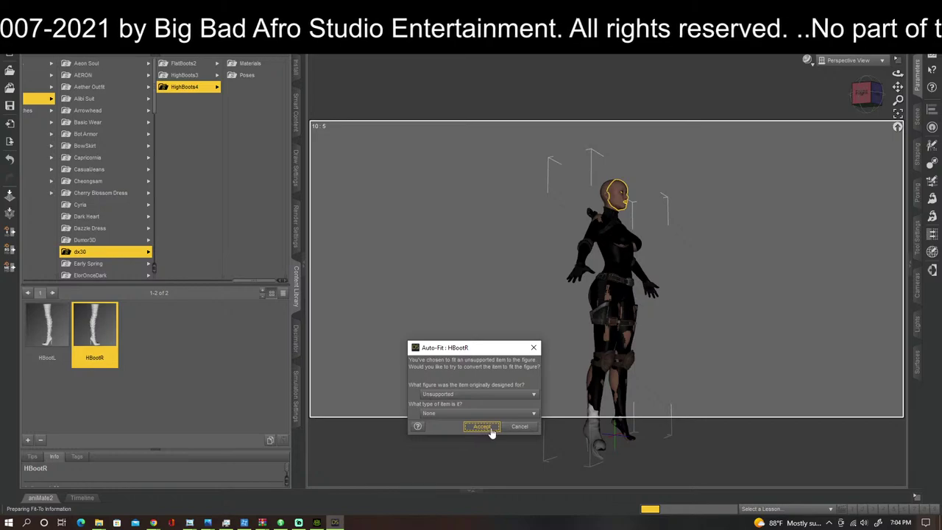
{"action": "left_click", "coordinate": [515, 428]}
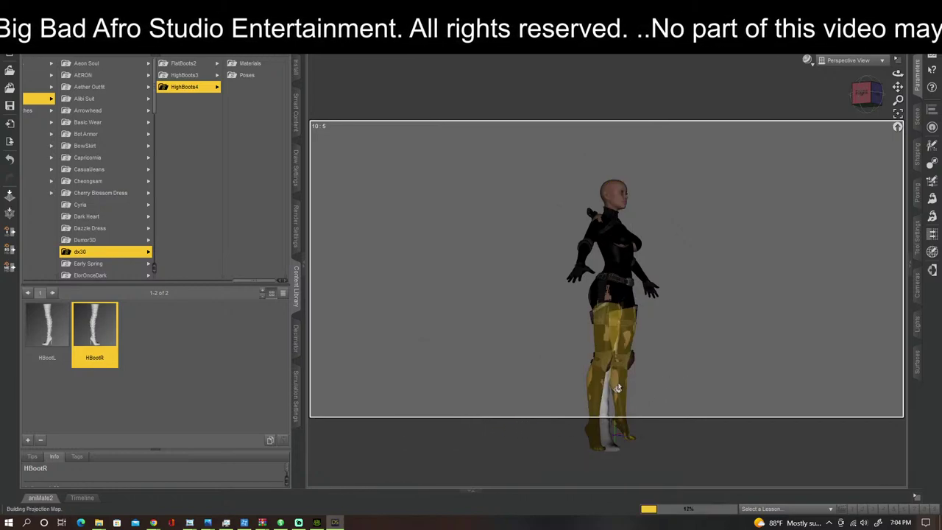
{"action": "left_click", "coordinate": [866, 93]}
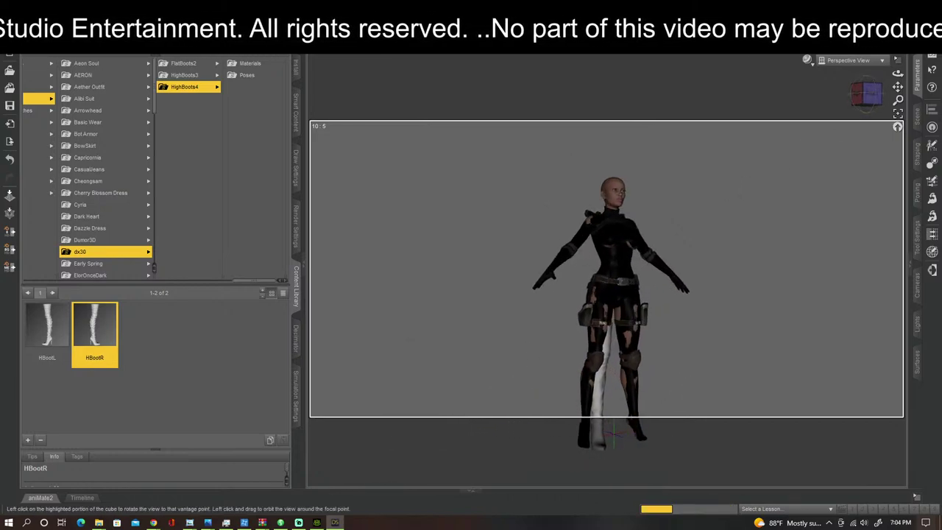
{"action": "left_click_drag", "start_coordinate": [899, 87], "coordinate": [899, 44]}
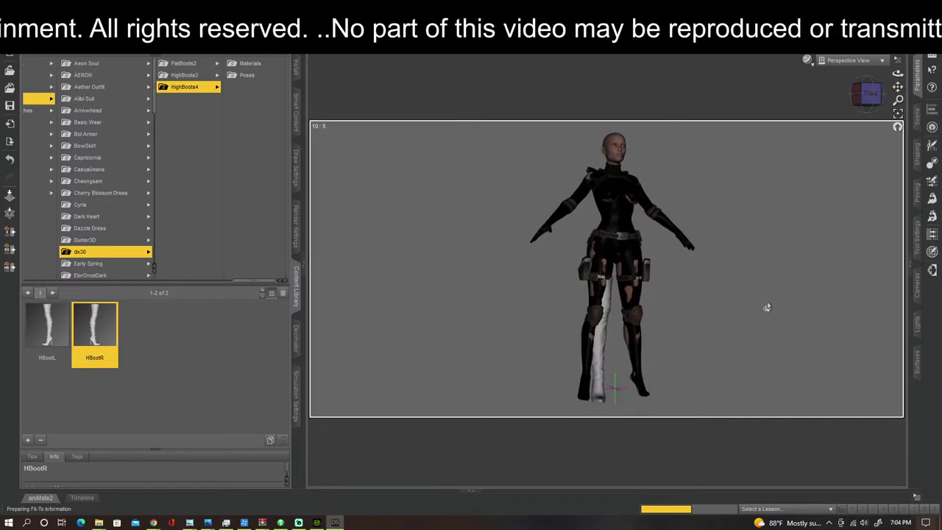
{"action": "scroll", "coordinate": [767, 308], "scroll_direction": "up", "scroll_amount": 4}
{"action": "scroll", "coordinate": [767, 307], "scroll_direction": "up", "scroll_amount": 2}
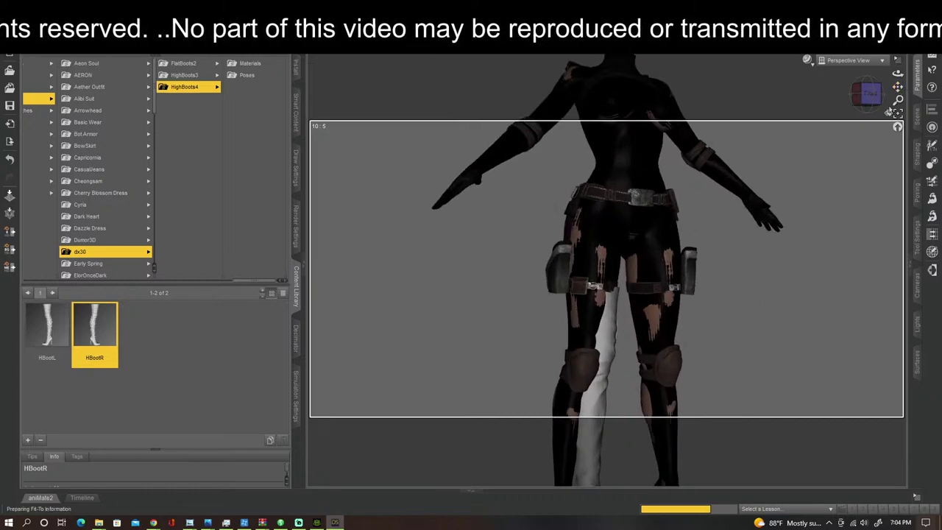
{"action": "left_click_drag", "start_coordinate": [898, 87], "coordinate": [898, 45]}
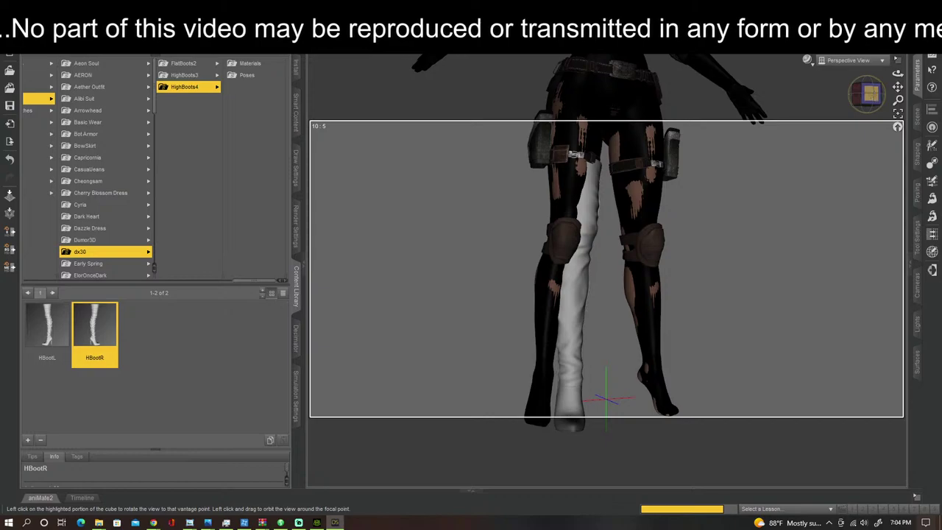
{"action": "left_click_drag", "start_coordinate": [870, 93], "coordinate": [857, 94]}
Step: Move the HBootR boot sideways onto the character's right leg
{"action": "left_click", "coordinate": [558, 282]}
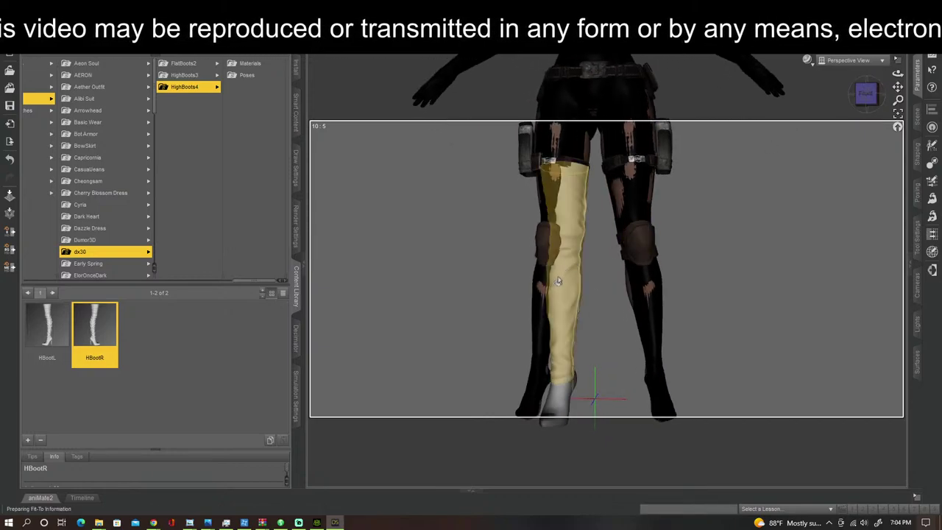
{"action": "left_click", "coordinate": [561, 287]}
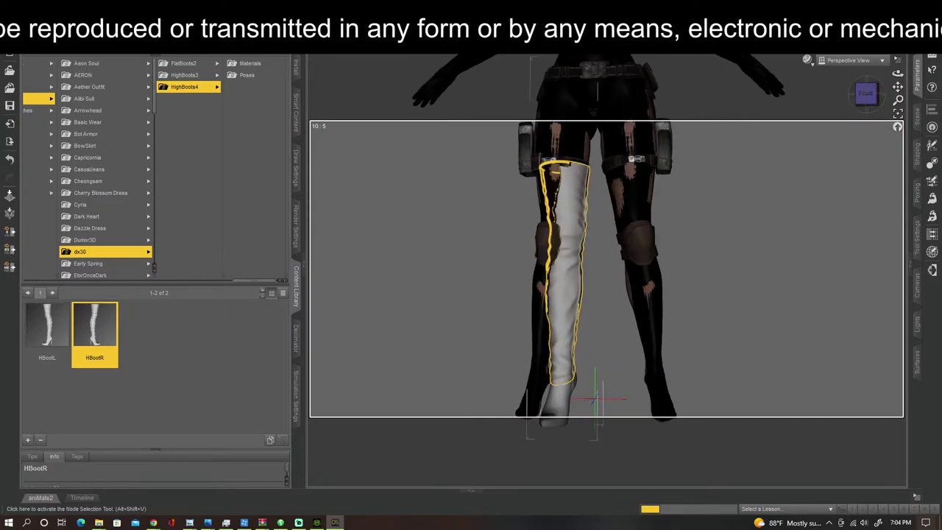
{"action": "left_click", "coordinate": [548, 44]}
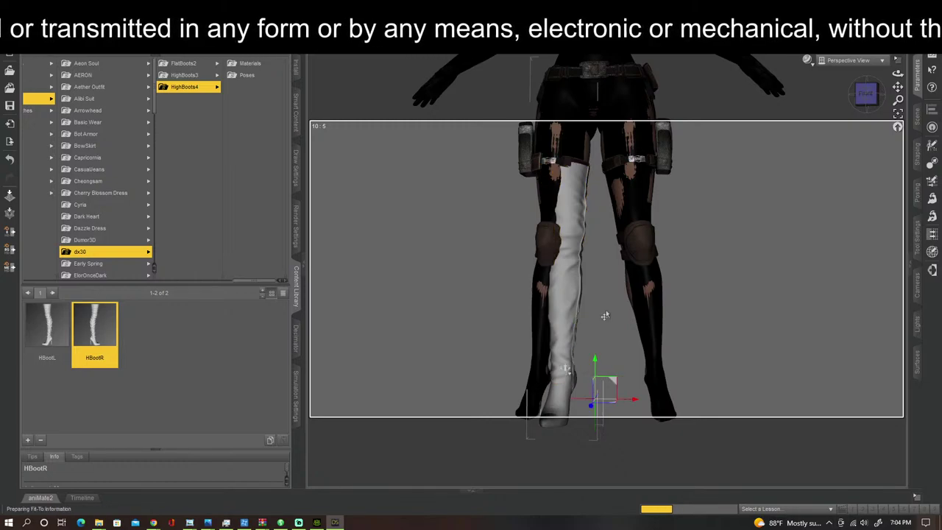
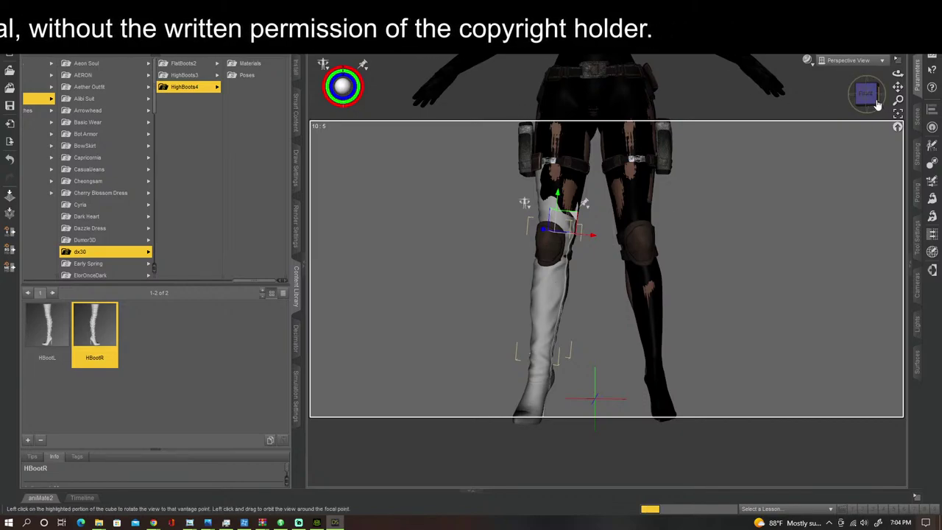
Step: Shift HBootR backward and slightly sideways to line it up with the right leg
{"action": "mouse_move", "coordinate": [866, 94]}
{"action": "left_mouse_down"}
{"action": "mouse_move", "coordinate": [835, 94]}
{"action": "mouse_move", "coordinate": [880, 95]}
{"action": "left_mouse_up"}
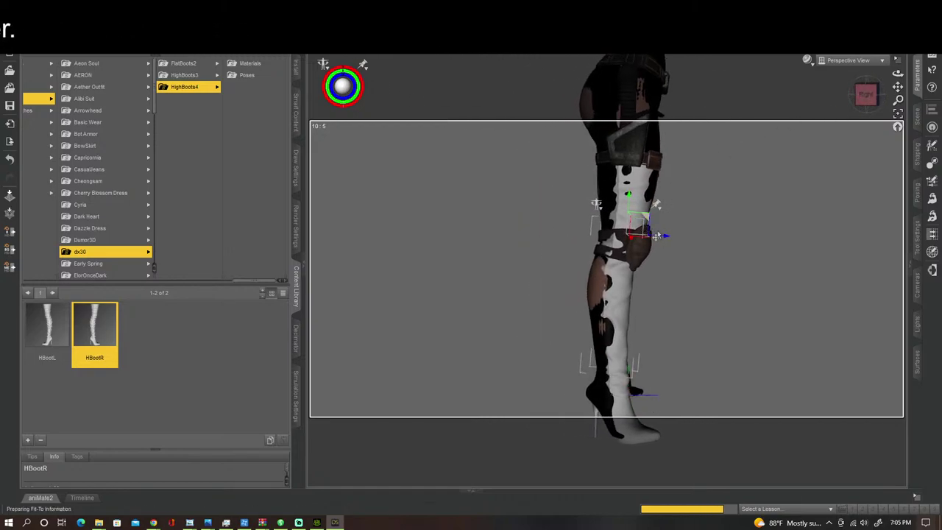
{"action": "left_click_drag", "start_coordinate": [664, 240], "coordinate": [659, 241]}
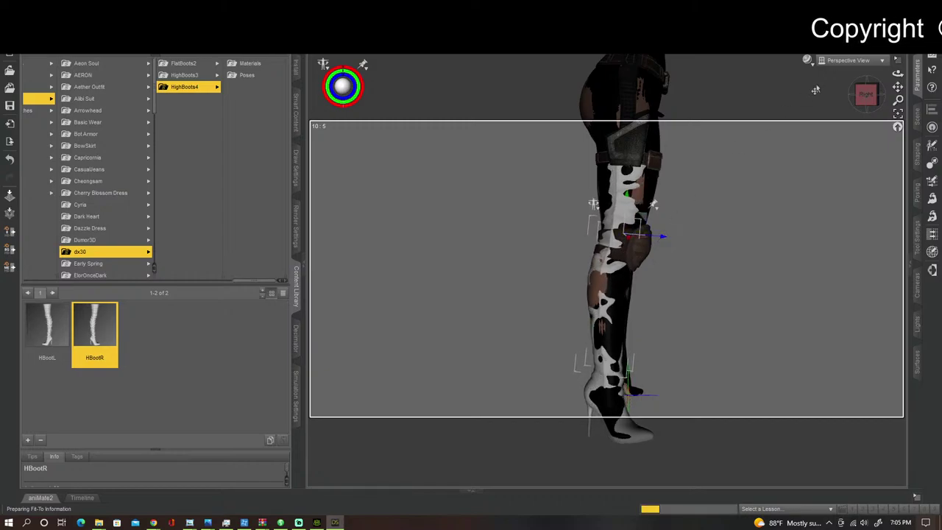
{"action": "left_click_drag", "start_coordinate": [864, 93], "coordinate": [851, 93]}
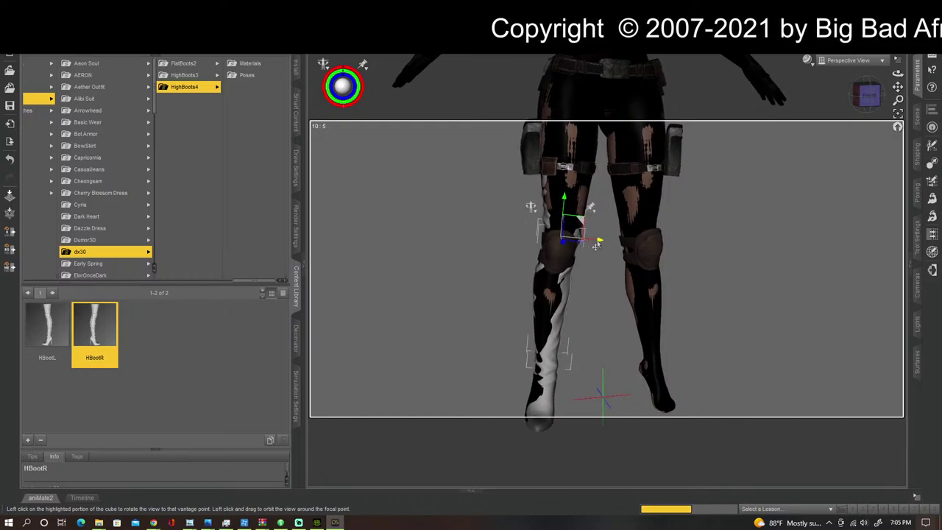
{"action": "left_click_drag", "start_coordinate": [596, 245], "coordinate": [600, 244]}
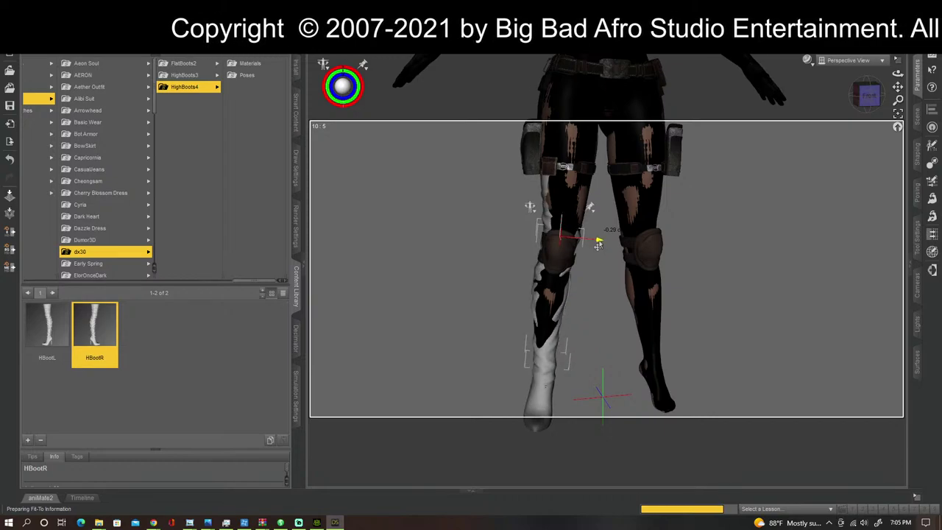
Step: Inspect how HBootR fits around the right knee and shin from several angles and up close
{"action": "left_click_drag", "start_coordinate": [868, 94], "coordinate": [771, 229]}
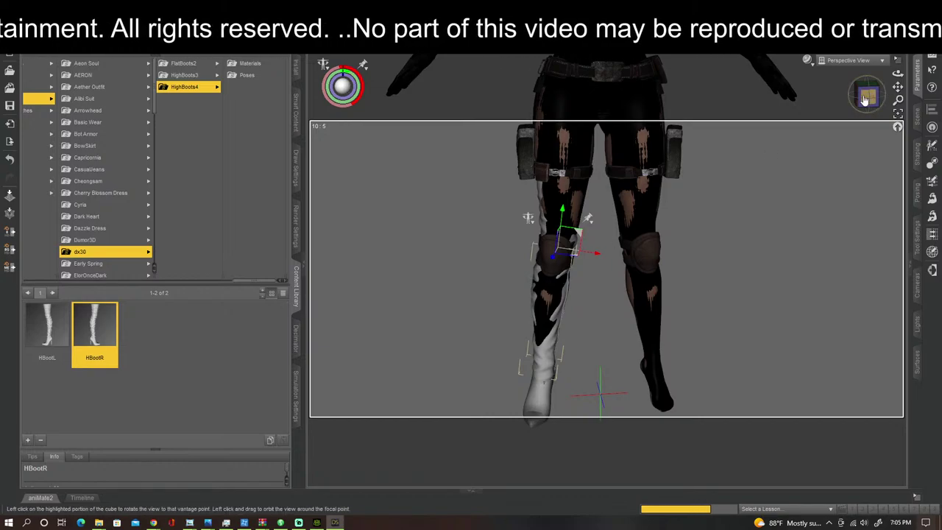
{"action": "left_click_drag", "start_coordinate": [864, 98], "coordinate": [813, 135]}
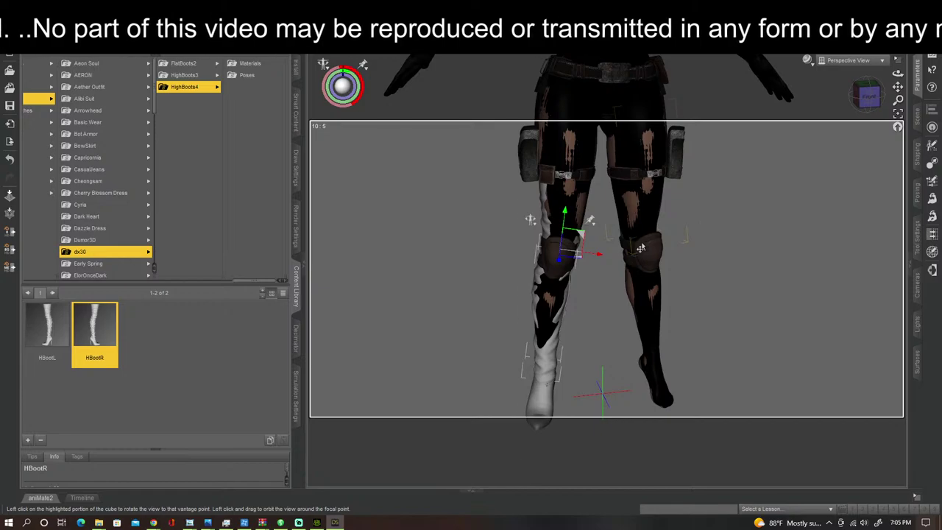
{"action": "scroll", "coordinate": [503, 273], "scroll_direction": "up", "scroll_amount": 5}
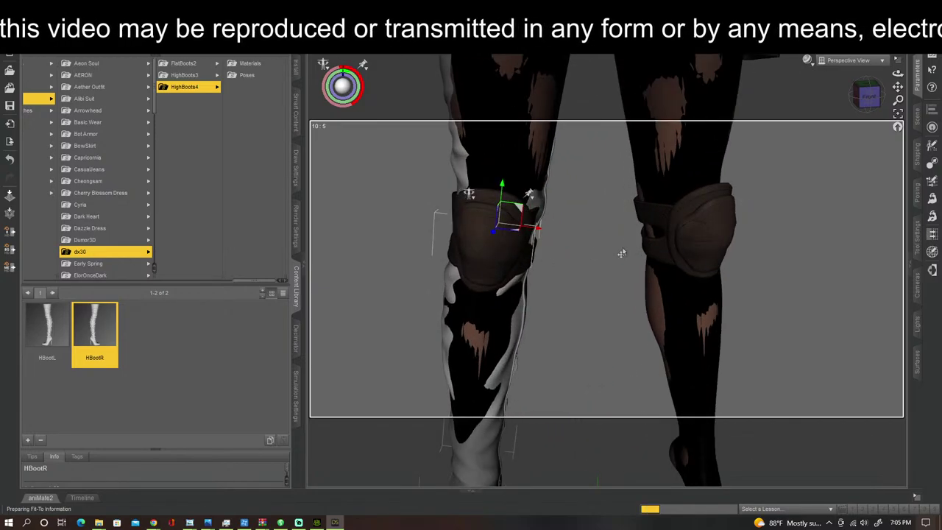
{"action": "left_click", "coordinate": [865, 96]}
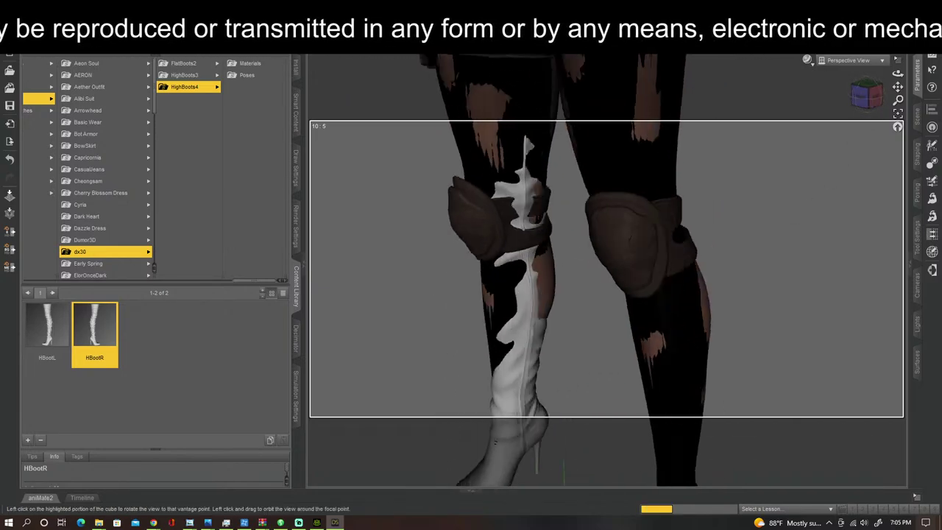
{"action": "left_click", "coordinate": [866, 95]}
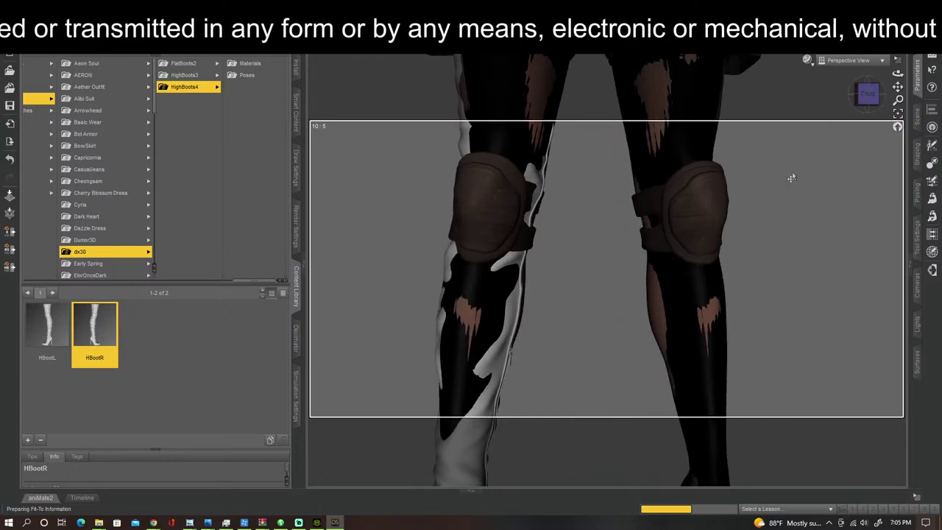
{"action": "scroll", "coordinate": [564, 268], "scroll_direction": "down", "scroll_amount": 6}
{"action": "scroll", "coordinate": [565, 268], "scroll_direction": "up", "scroll_amount": 1}
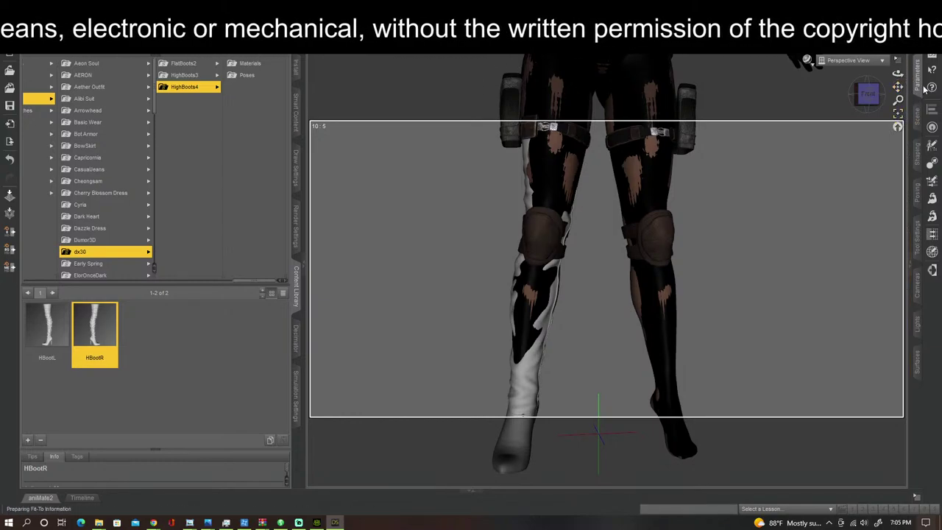
Step: Check the Display, Constraints, Scale and Rotation parameters of the boot's Right Foot bone
{"action": "left_click", "coordinate": [898, 115]}
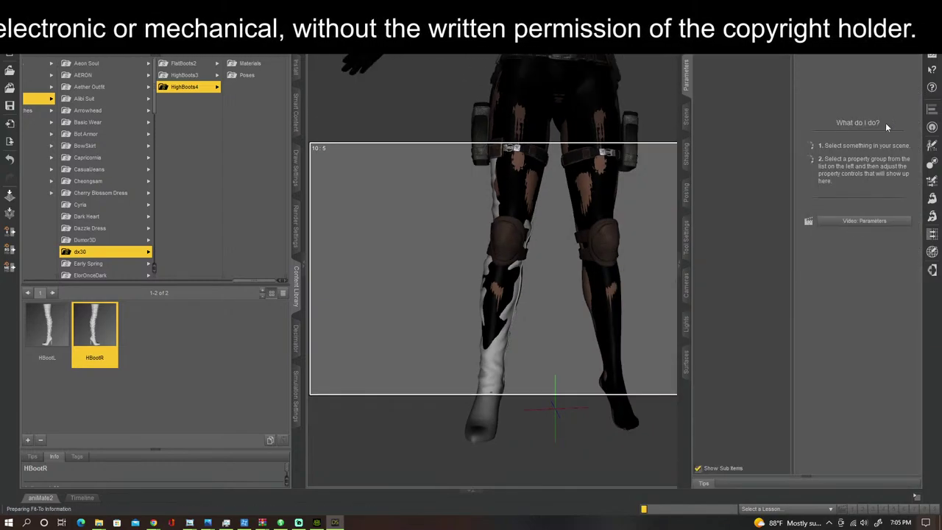
{"action": "left_click", "coordinate": [493, 375]}
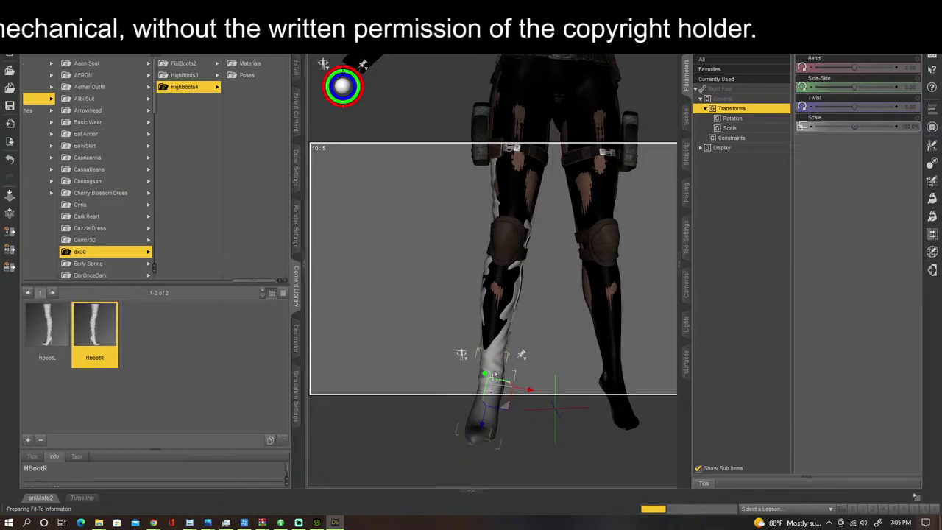
{"action": "left_click", "coordinate": [721, 148]}
{"action": "left_click", "coordinate": [739, 138]}
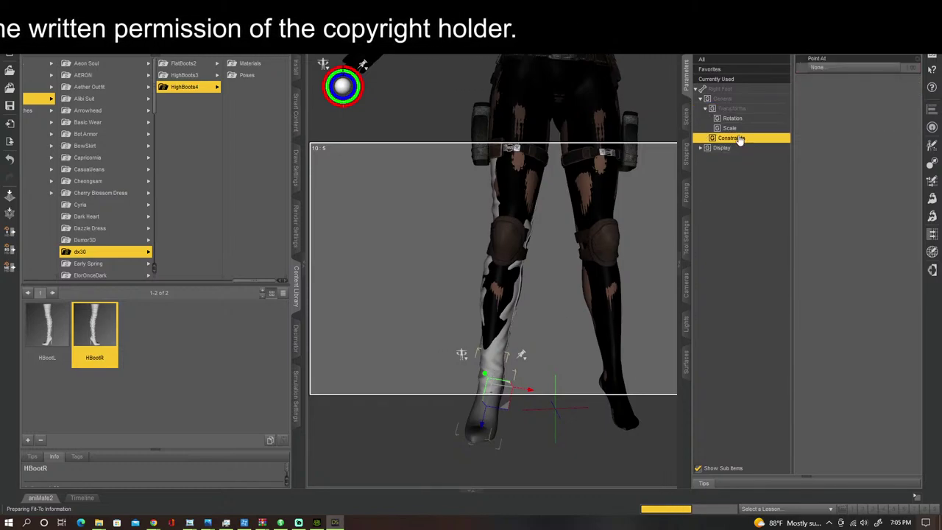
{"action": "left_click", "coordinate": [745, 129]}
{"action": "left_click", "coordinate": [747, 119]}
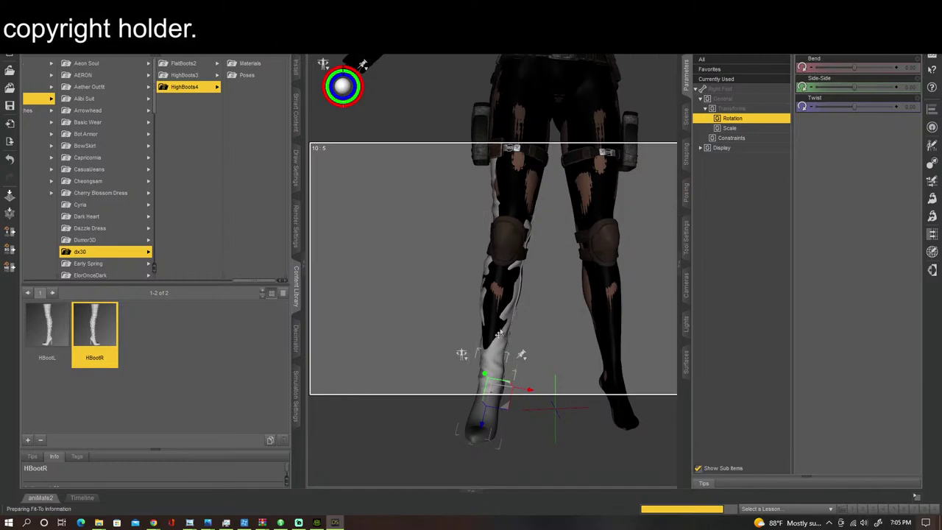
Step: Select the whole HBootR figure in the scene hierarchy and review all its parameter groups for fitting options
{"action": "left_click", "coordinate": [687, 119]}
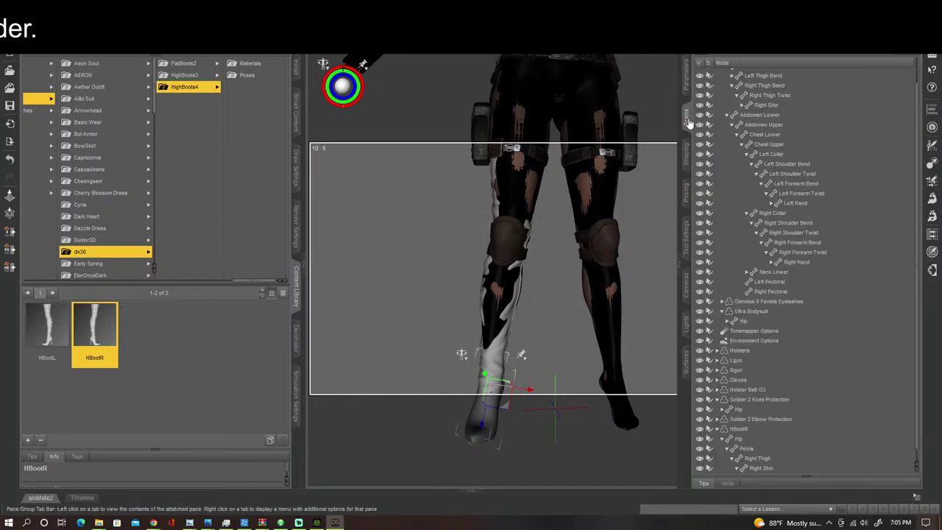
{"action": "scroll", "coordinate": [744, 125], "scroll_direction": "up", "scroll_amount": 1}
{"action": "scroll", "coordinate": [744, 147], "scroll_direction": "down", "scroll_amount": 2}
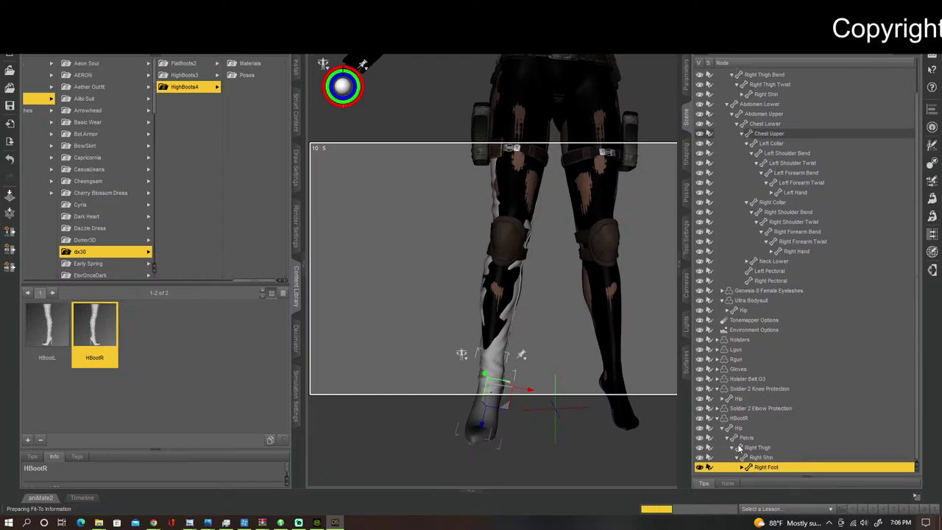
{"action": "left_click", "coordinate": [739, 418]}
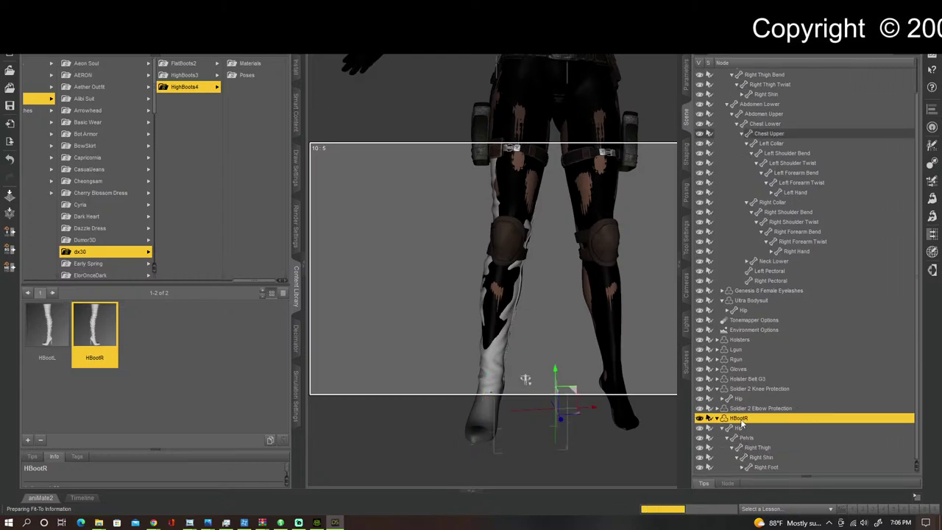
{"action": "left_click", "coordinate": [686, 92]}
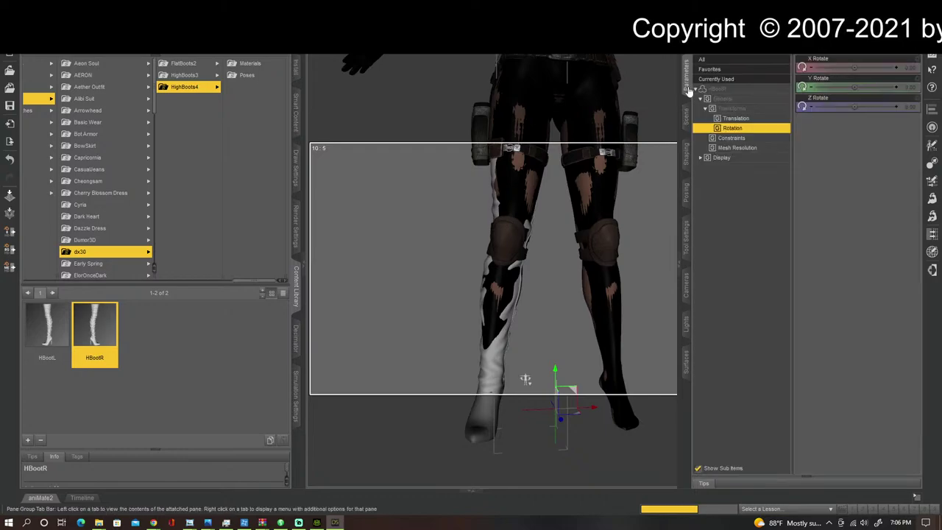
{"action": "left_click", "coordinate": [751, 159]}
{"action": "left_click", "coordinate": [755, 147]}
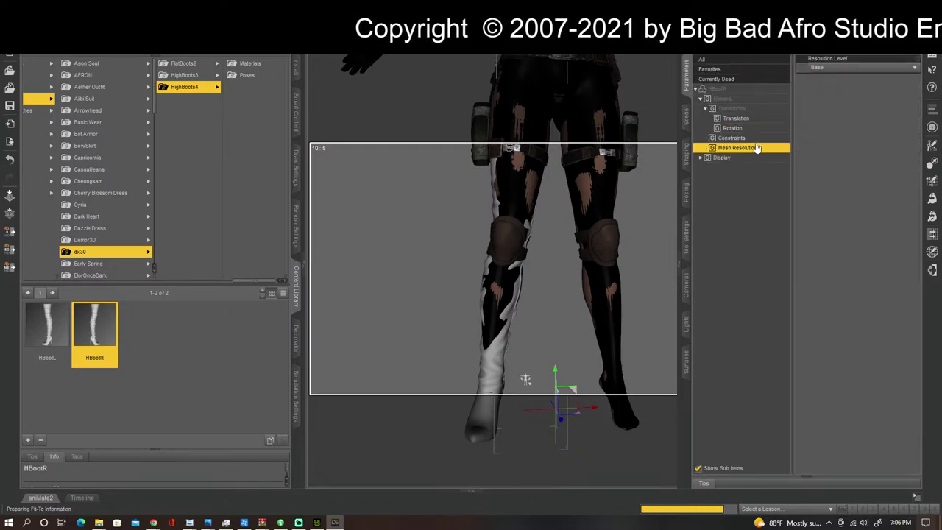
{"action": "left_click", "coordinate": [758, 138]}
{"action": "left_click", "coordinate": [763, 129]}
{"action": "left_click", "coordinate": [766, 119]}
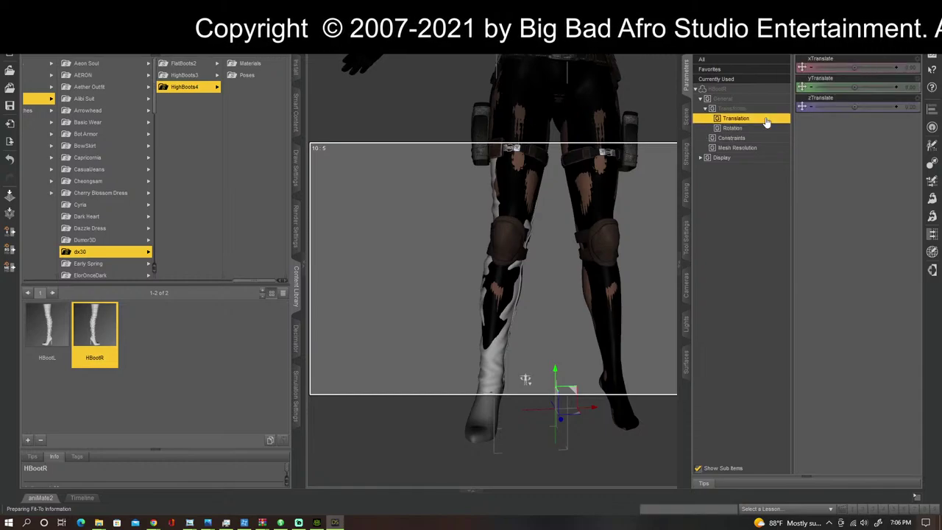
{"action": "left_click", "coordinate": [766, 109]}
{"action": "left_click", "coordinate": [764, 100]}
{"action": "left_click", "coordinate": [751, 60]}
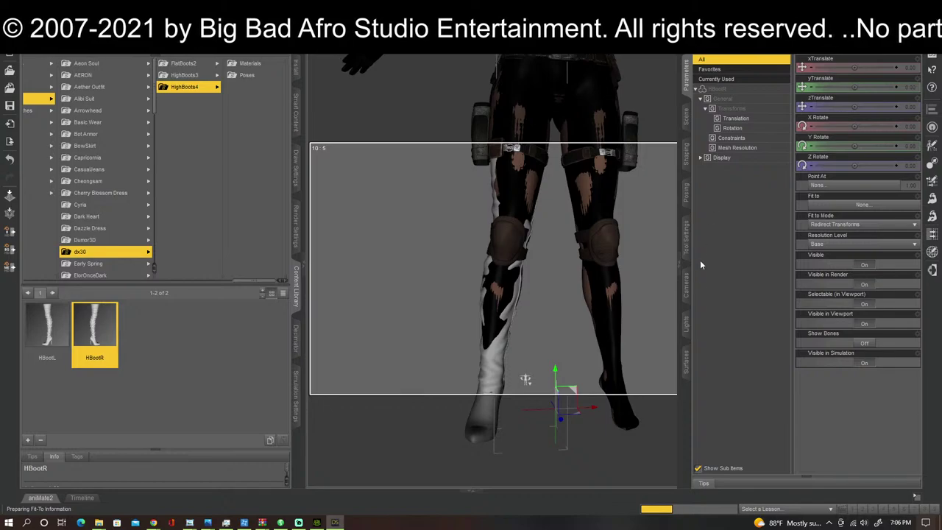
{"action": "left_click", "coordinate": [681, 267]}
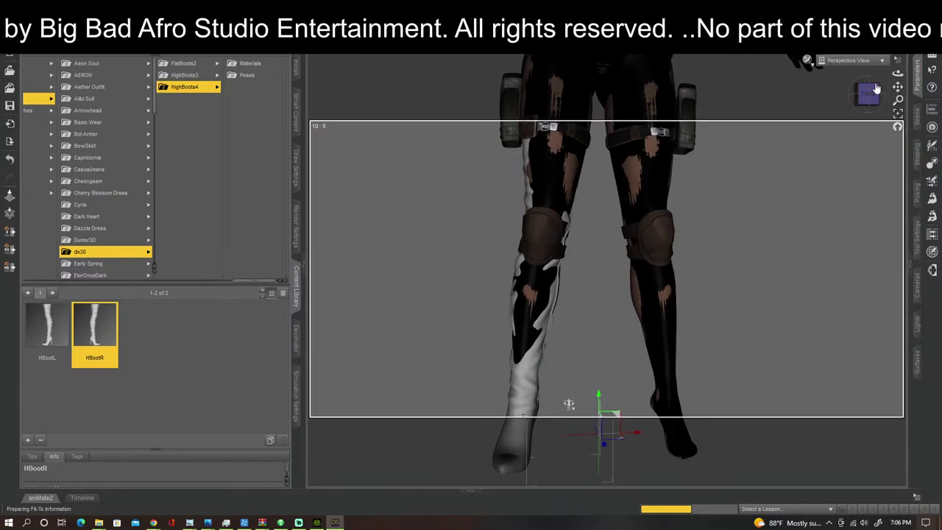
Step: Examine HBootR on the right leg from the side, the back and the front
{"action": "left_click_drag", "start_coordinate": [877, 87], "coordinate": [908, 90]}
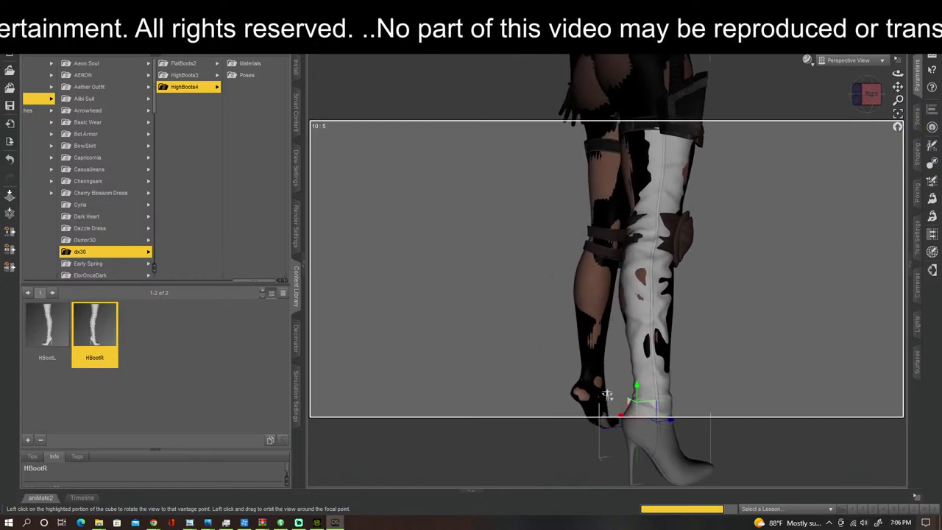
{"action": "left_click_drag", "start_coordinate": [607, 395], "coordinate": [598, 383], "text": "alt"}
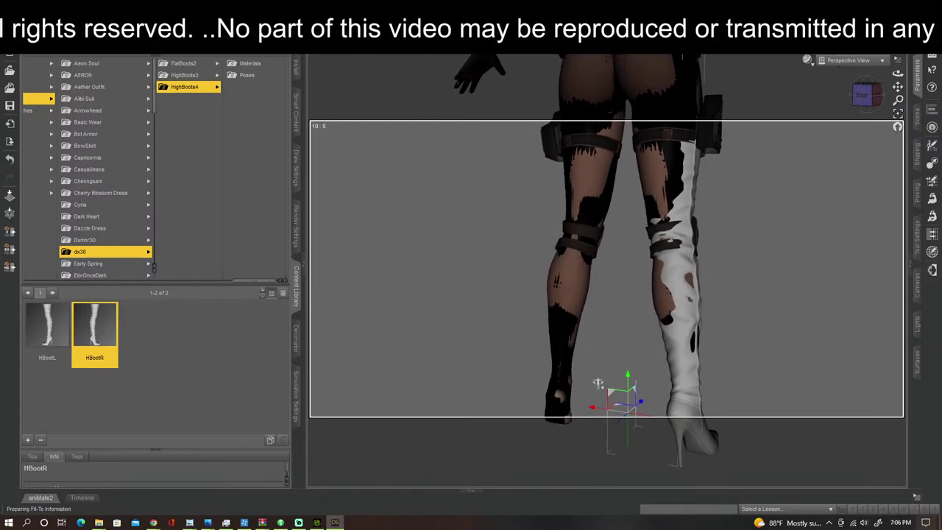
{"action": "left_click_drag", "start_coordinate": [868, 94], "coordinate": [896, 94]}
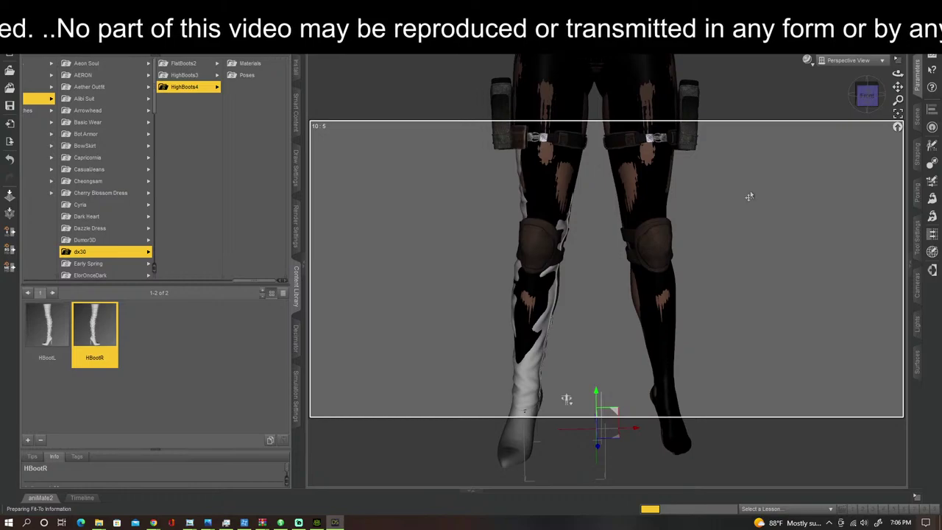
Step: Try loading HBootL without the Auto-Fit conversion and shifting it sideways, and delete that boot
{"action": "double_click", "coordinate": [56, 334]}
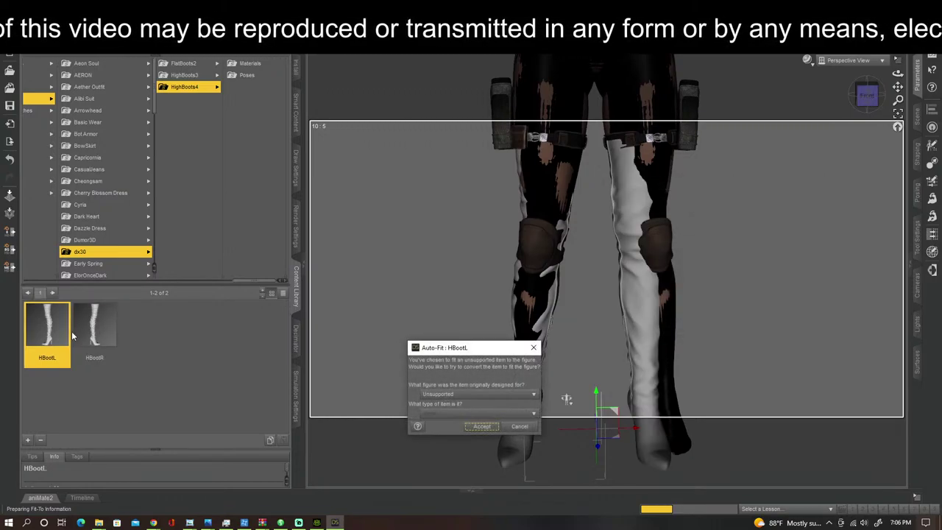
{"action": "left_click", "coordinate": [519, 426]}
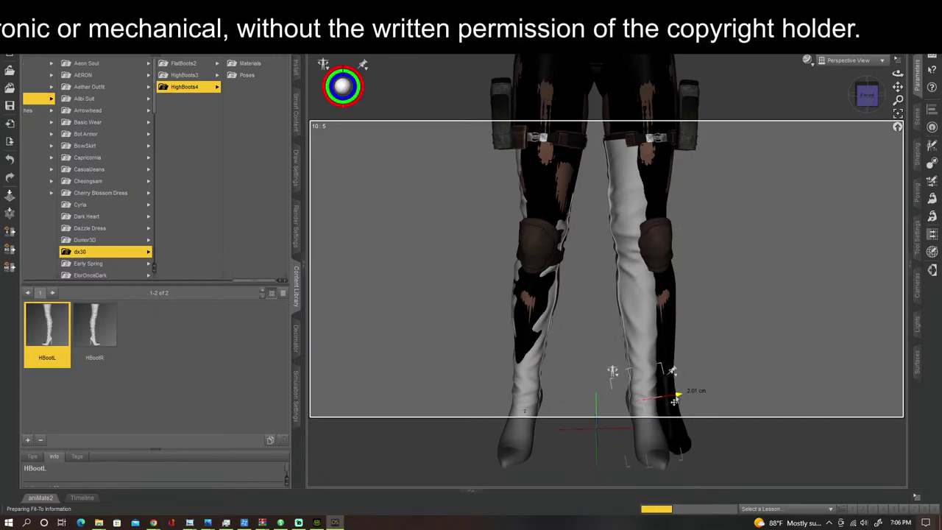
{"action": "left_click_drag", "start_coordinate": [669, 401], "coordinate": [637, 400]}
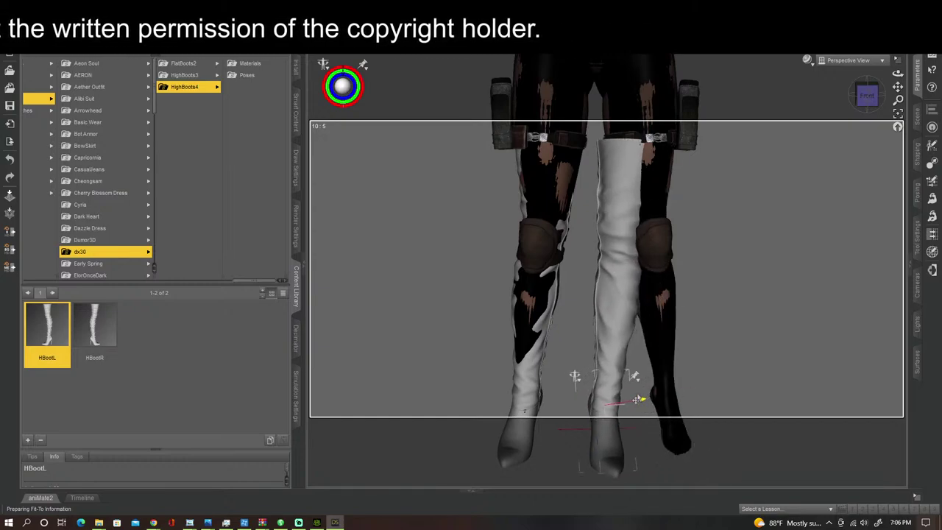
{"action": "key", "text": "Delete"}
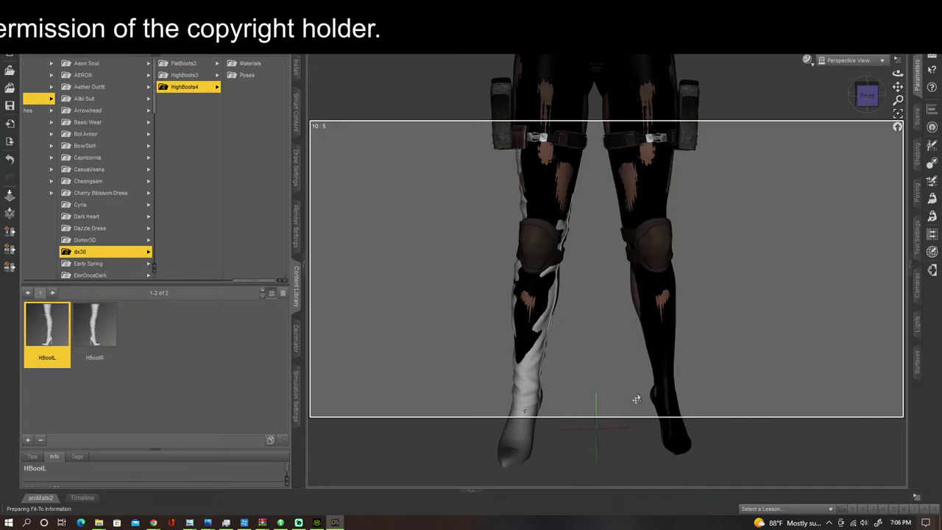
Step: Load HBootL again and shift it sideways toward the character's left leg
{"action": "left_click", "coordinate": [114, 347]}
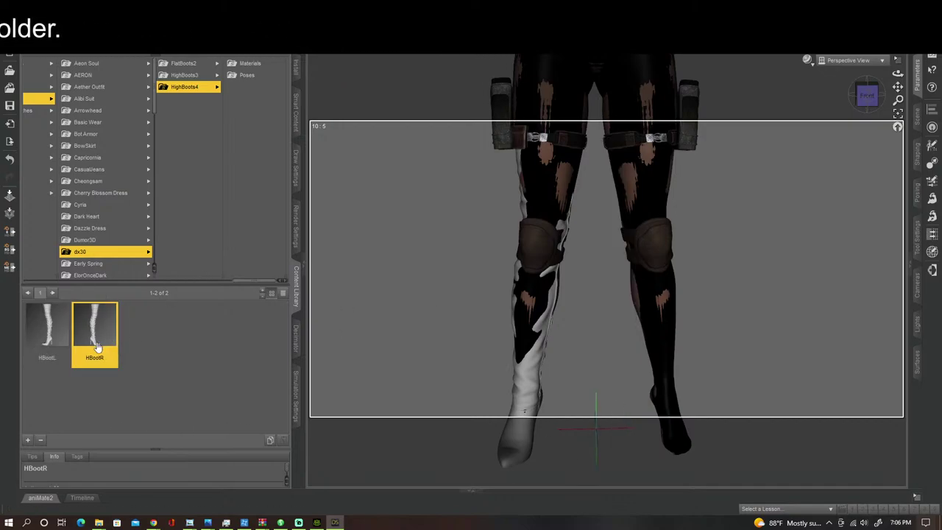
{"action": "left_click", "coordinate": [44, 334]}
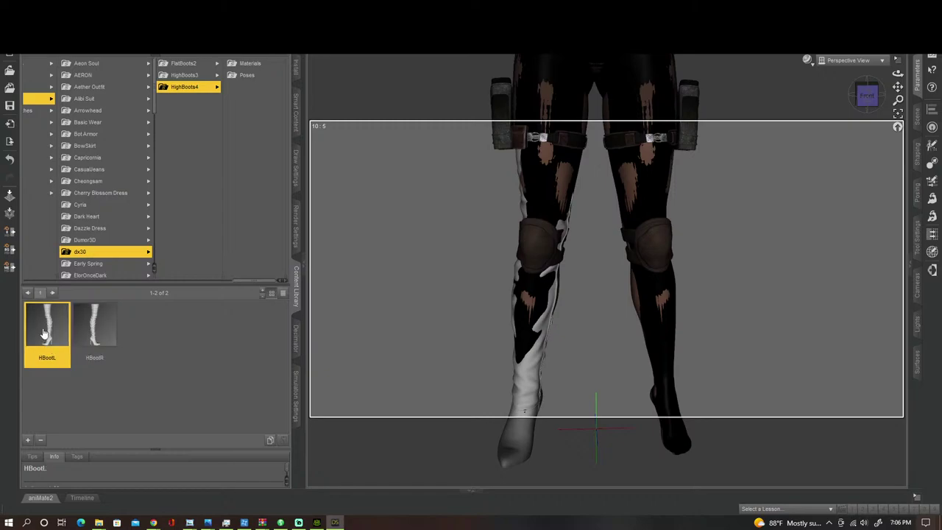
{"action": "double_click", "coordinate": [50, 332]}
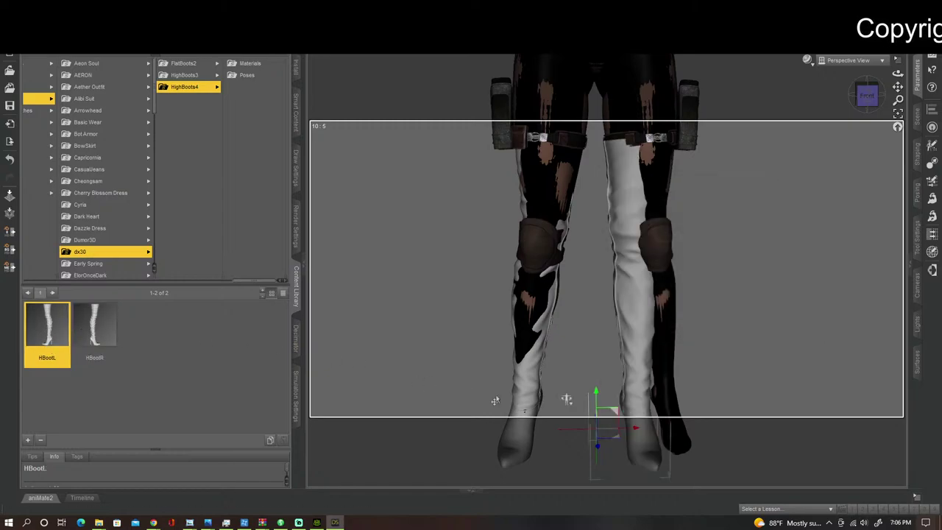
{"action": "left_click_drag", "start_coordinate": [634, 434], "coordinate": [651, 430]}
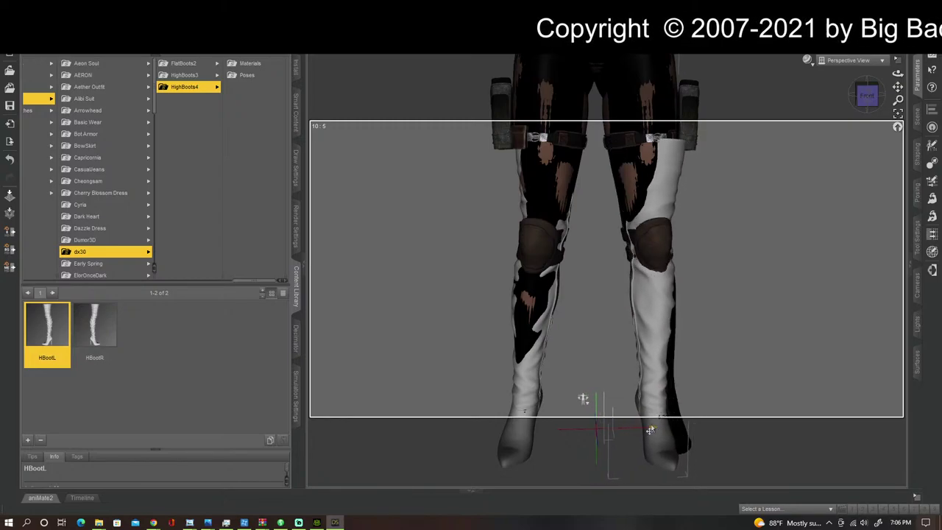
{"action": "left_click_drag", "start_coordinate": [863, 103], "coordinate": [762, 103]}
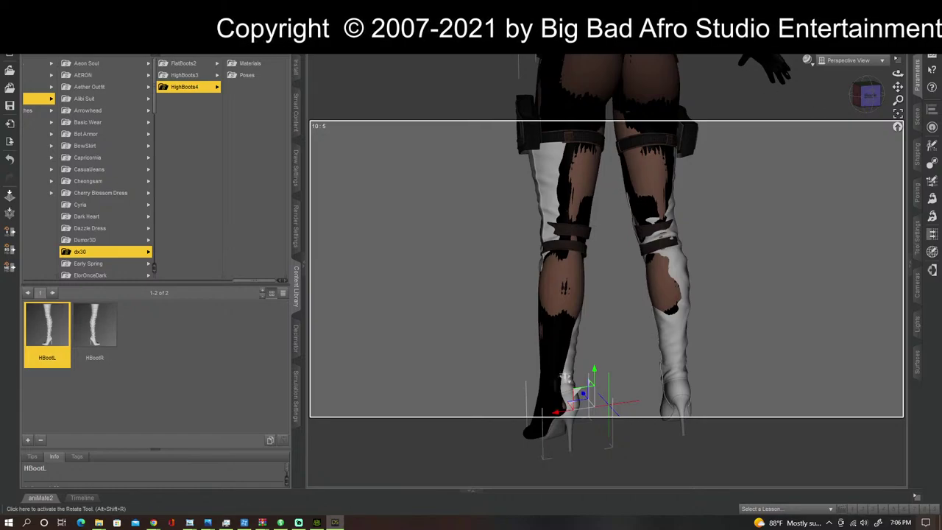
{"action": "left_click", "coordinate": [341, 42]}
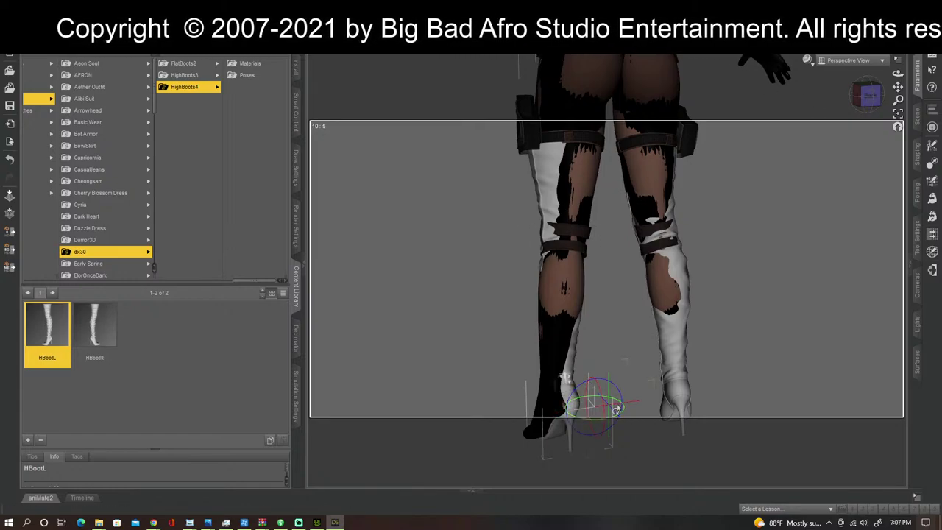
Step: Delete both HighBoots4 boots, HBootR and HBootL, from the scene
{"action": "left_click", "coordinate": [681, 278]}
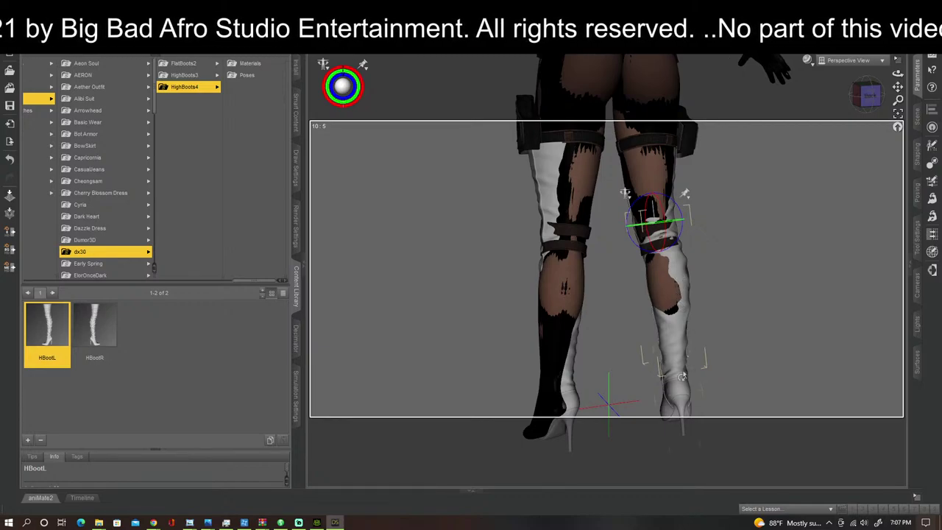
{"action": "left_click", "coordinate": [683, 377]}
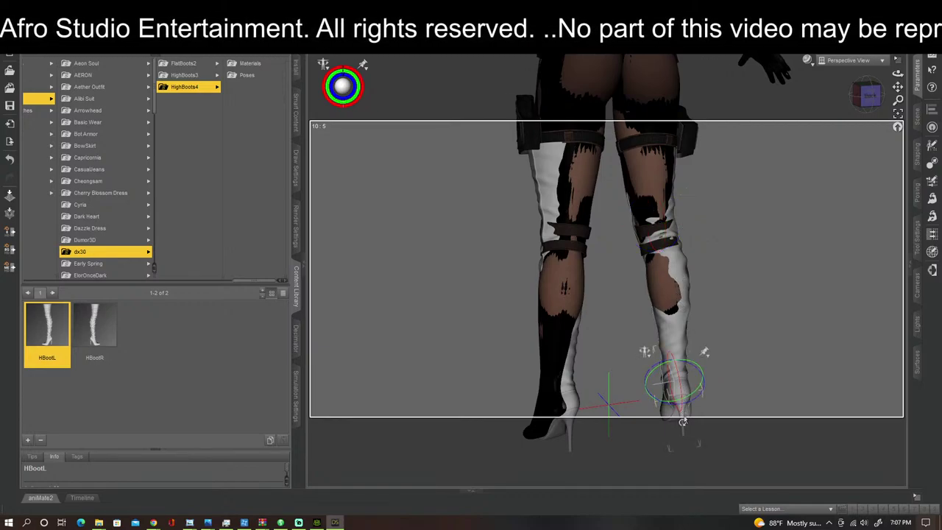
{"action": "key", "text": "Delete"}
{"action": "left_click", "coordinate": [575, 409]}
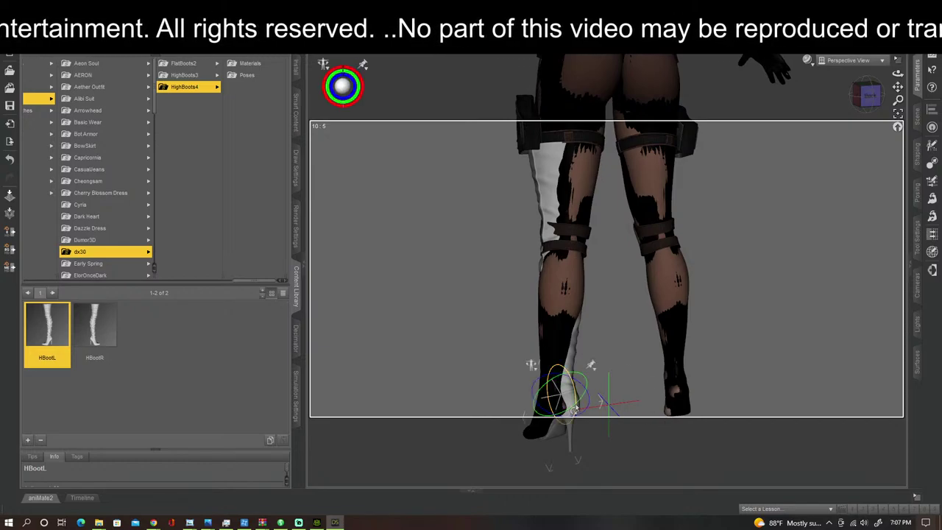
{"action": "key", "text": "Delete"}
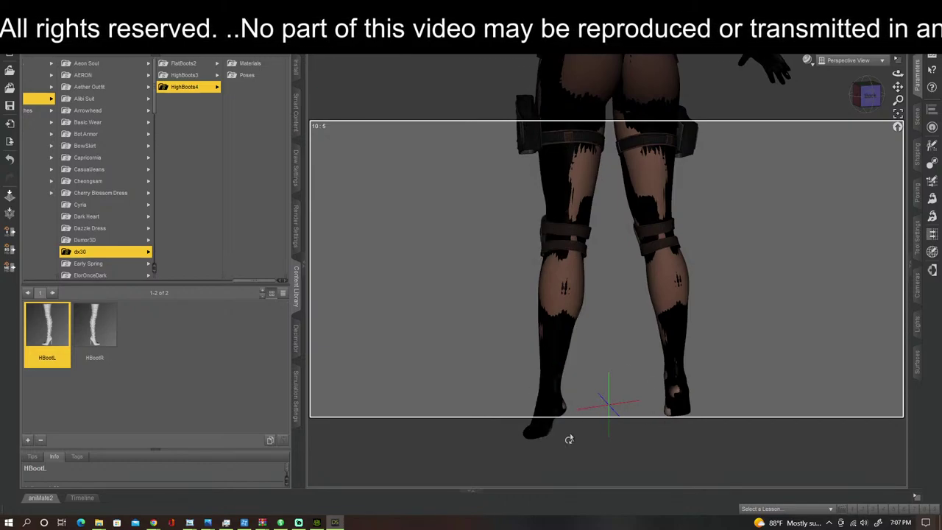
Step: Select the knee protection on the character's legs as the target for a material change
{"action": "left_click", "coordinate": [863, 92]}
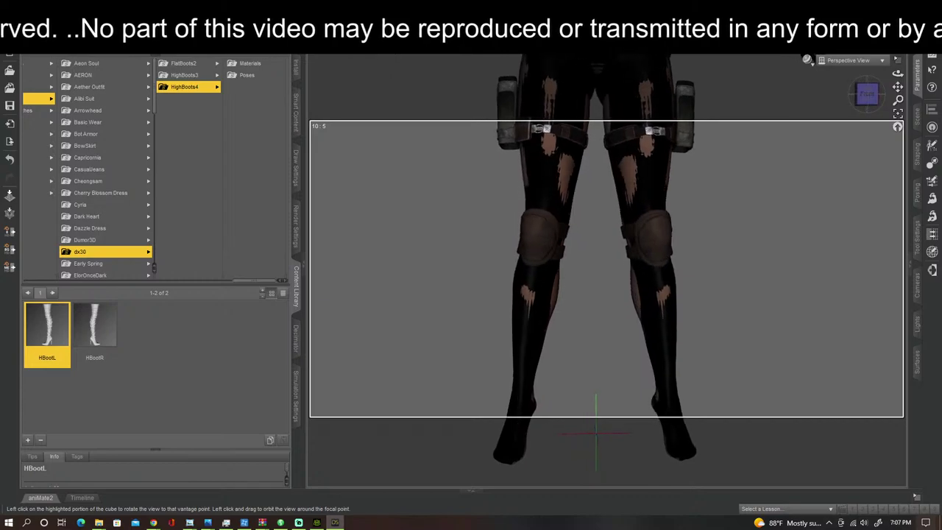
{"action": "left_click_drag", "start_coordinate": [898, 87], "coordinate": [884, 175]}
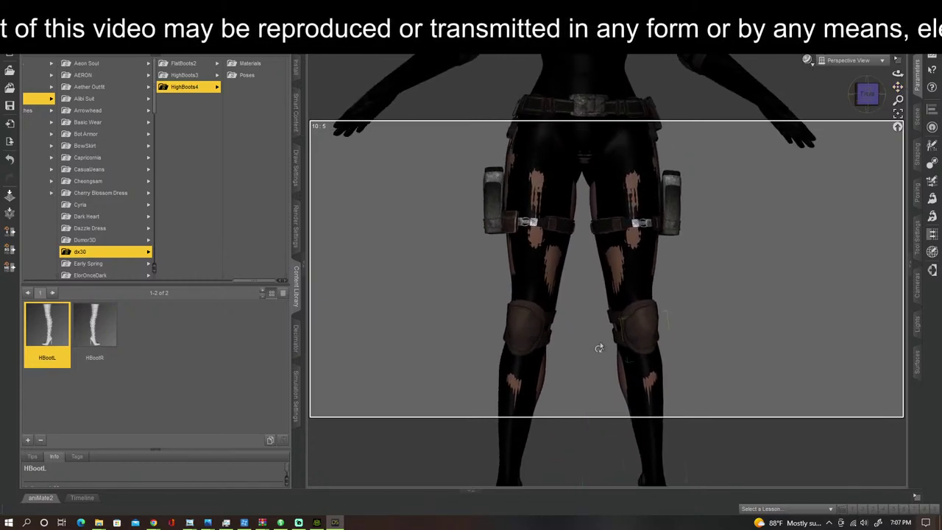
{"action": "left_click", "coordinate": [636, 329]}
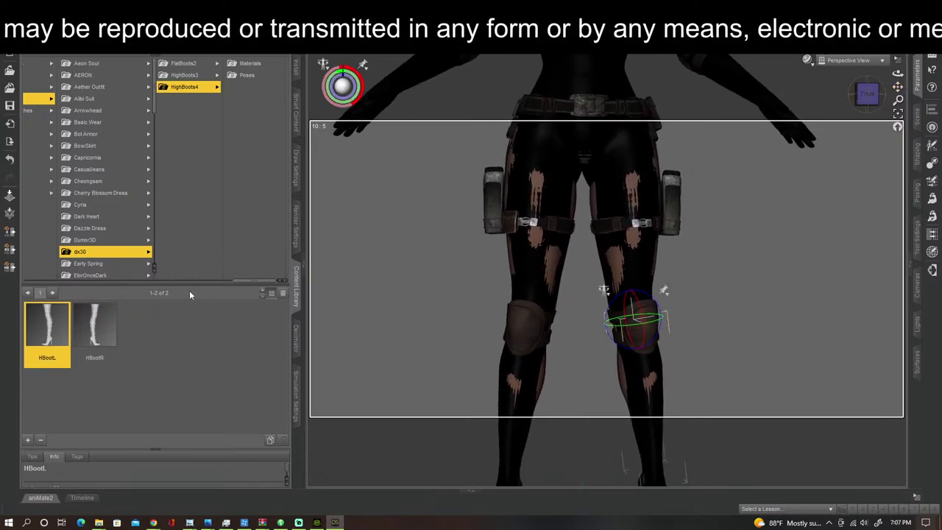
{"action": "key", "text": "alt+shift+m"}
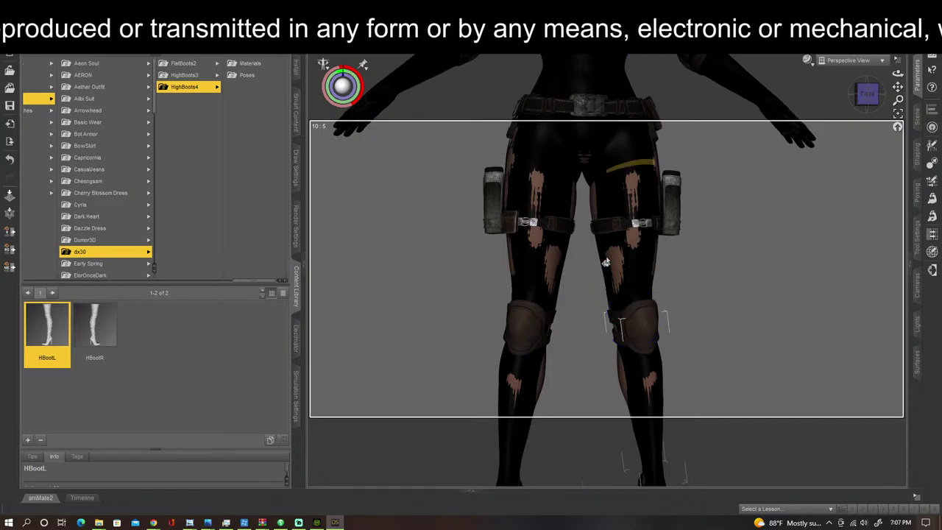
{"action": "left_click", "coordinate": [631, 328]}
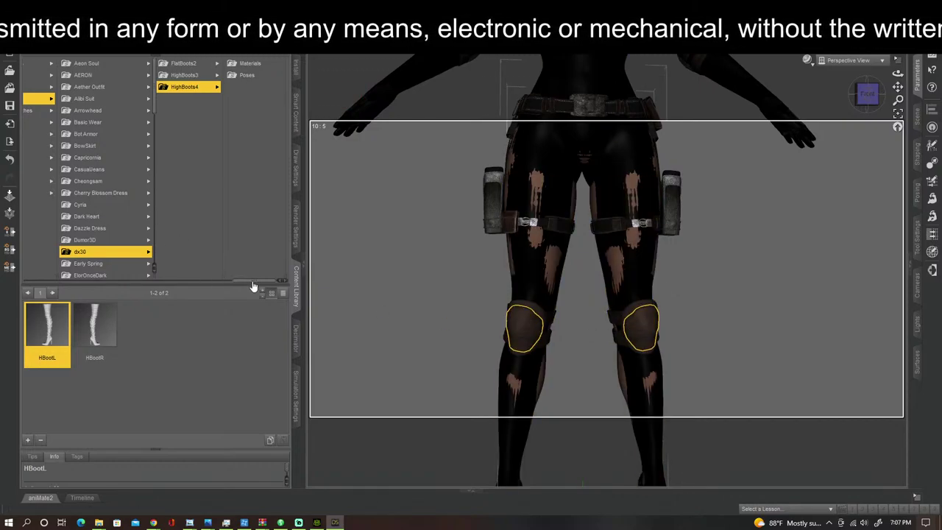
Step: Open the Black materials of the Soldier 2 outfit in the Genesis 3 Male clothing library
{"action": "left_click_drag", "start_coordinate": [259, 282], "coordinate": [129, 283]}
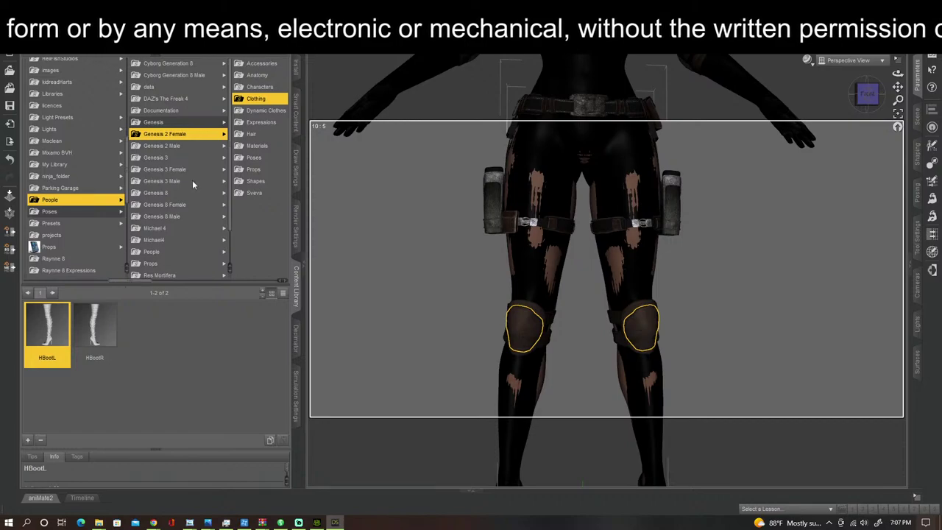
{"action": "left_click", "coordinate": [167, 181]}
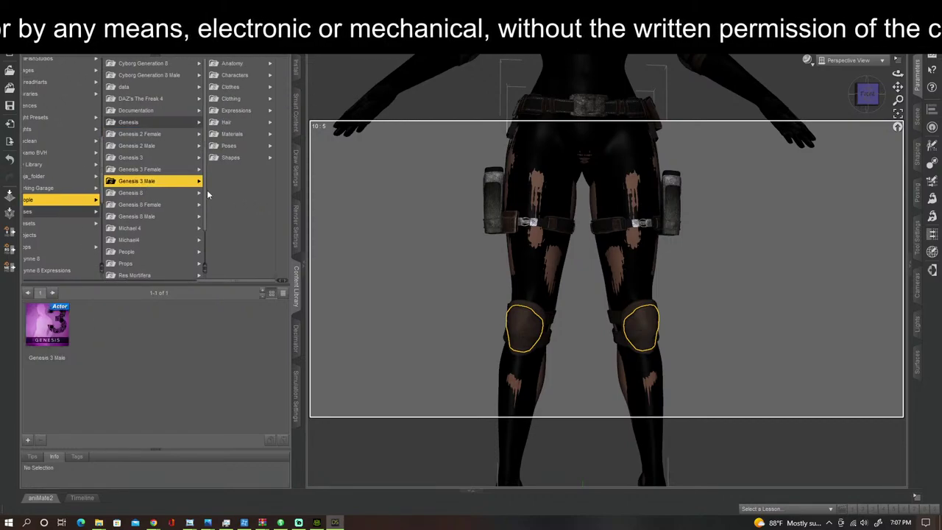
{"action": "left_click", "coordinate": [230, 98]}
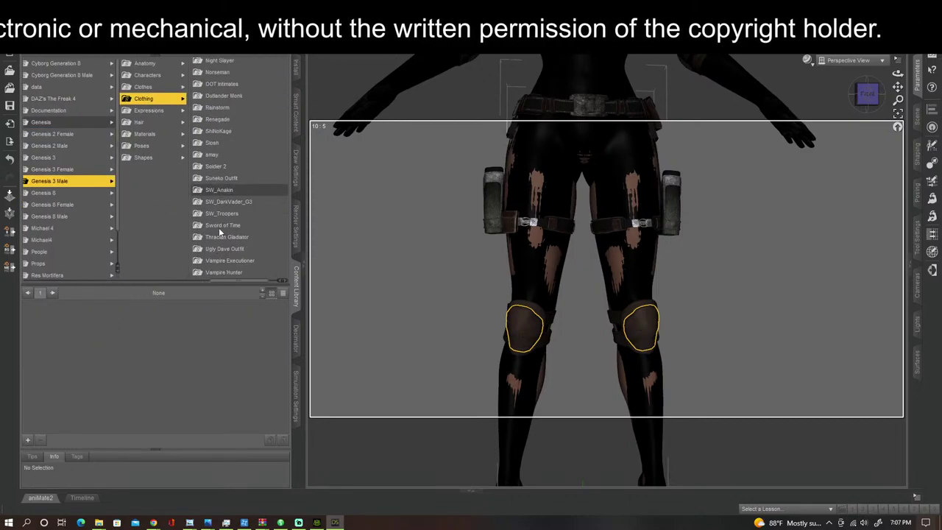
{"action": "left_click", "coordinate": [218, 224]}
{"action": "left_click", "coordinate": [162, 213]}
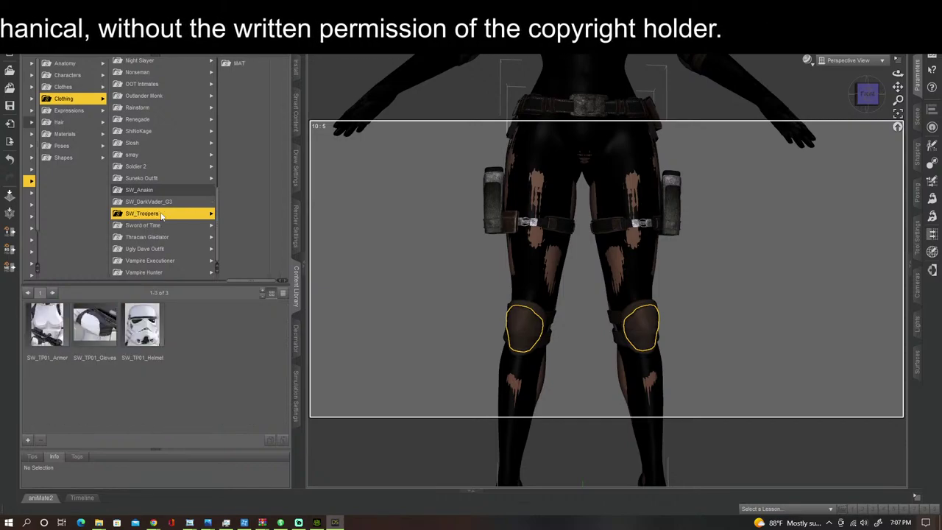
{"action": "key", "text": "Up"}
{"action": "key", "text": "Up"}
{"action": "key", "text": "Up"}
{"action": "key", "text": "Up"}
{"action": "key", "text": "Up"}
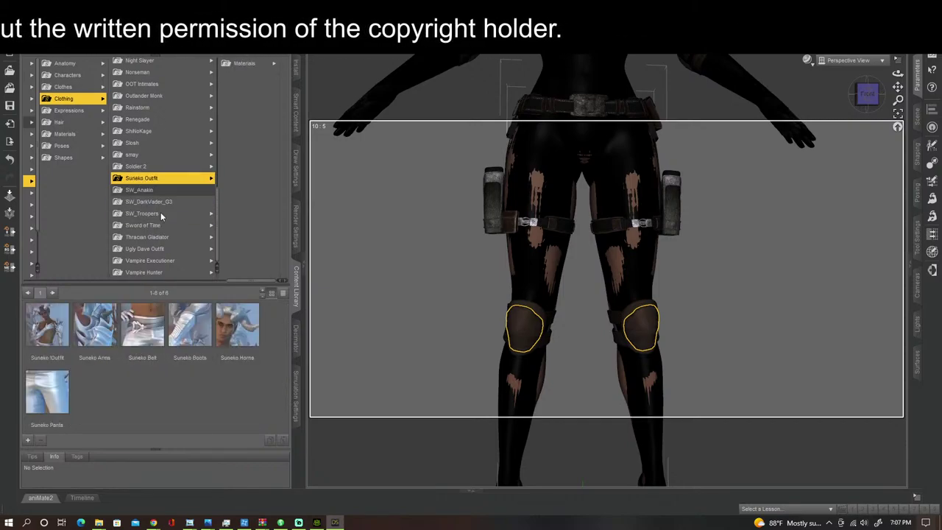
{"action": "key", "text": "Down"}
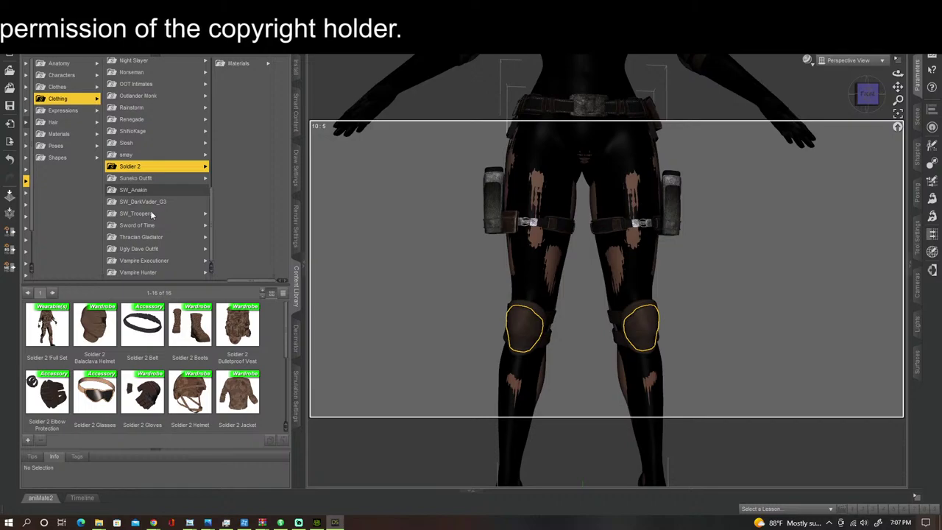
{"action": "left_click", "coordinate": [242, 65]}
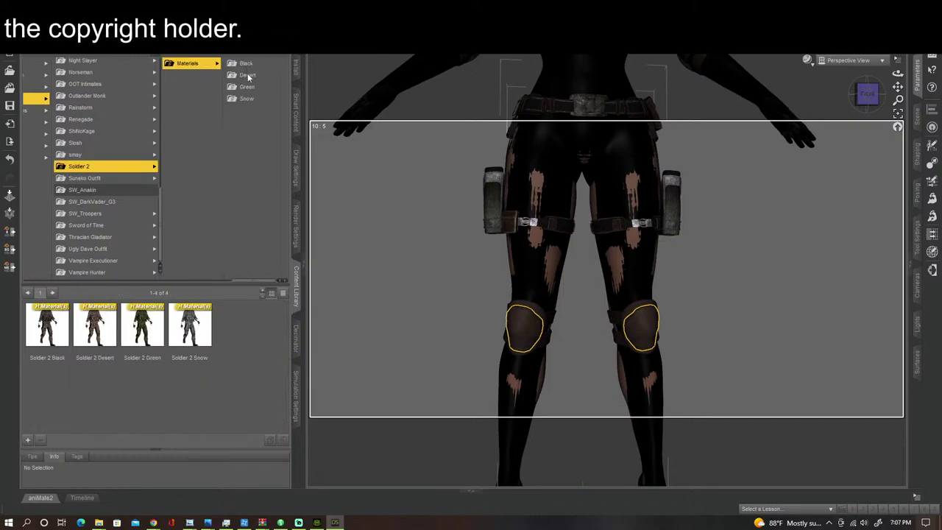
{"action": "left_click", "coordinate": [248, 65]}
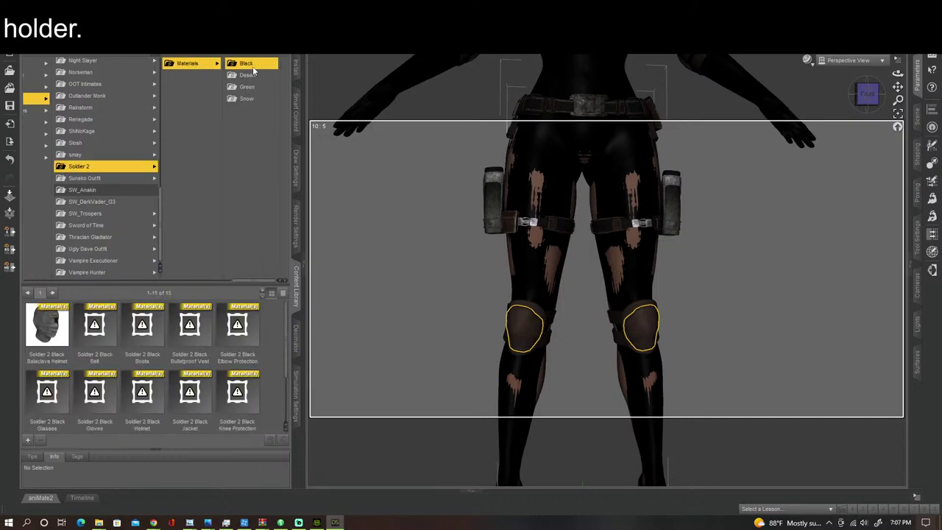
Step: Apply the Soldier 2 Black Knee Protection material to the knee pads and Soldier 2 Black Elbow Protection to the elbow pads
{"action": "double_click", "coordinate": [240, 399]}
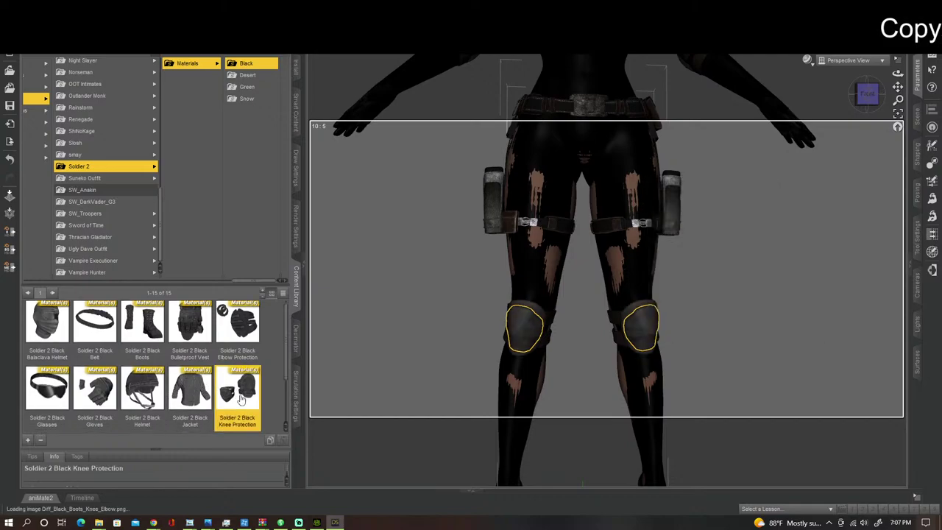
{"action": "left_click_drag", "start_coordinate": [898, 87], "coordinate": [802, 98]}
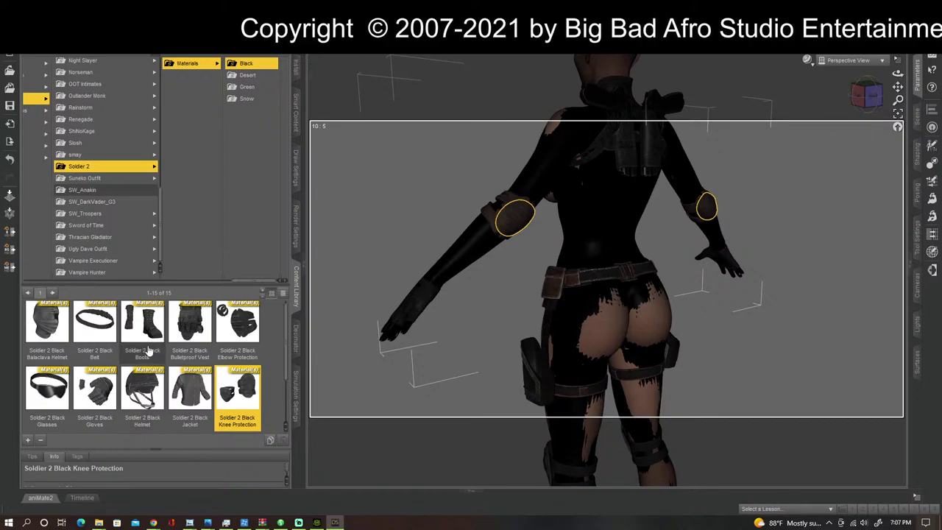
{"action": "double_click", "coordinate": [237, 327]}
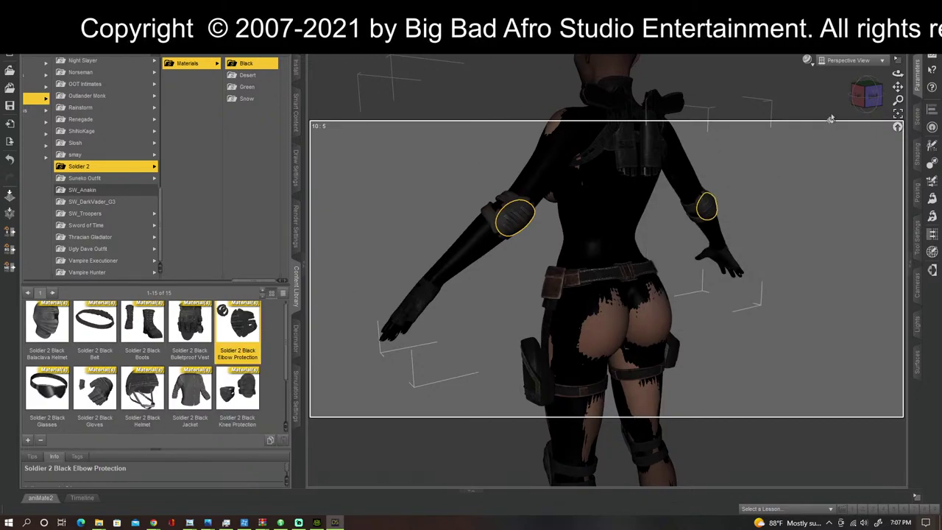
{"action": "left_click", "coordinate": [863, 95]}
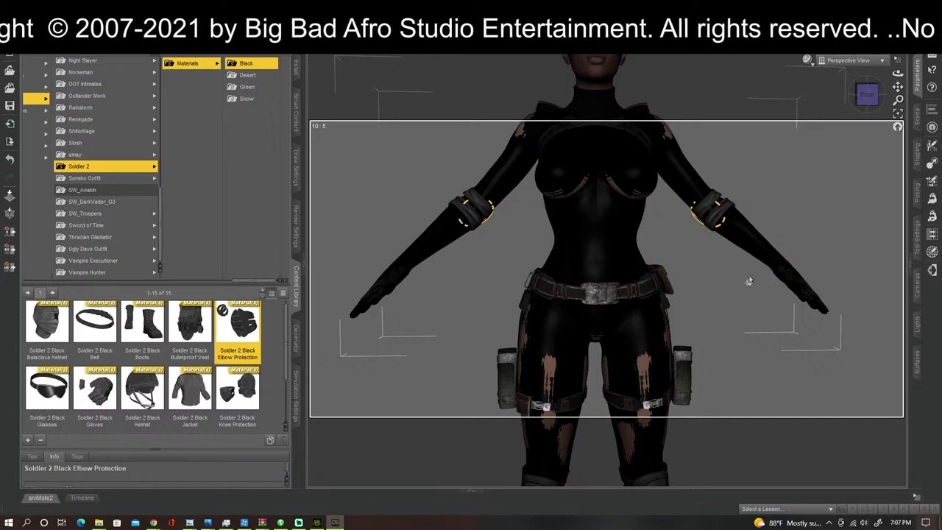
{"action": "scroll", "coordinate": [749, 282], "scroll_direction": "down", "scroll_amount": 5}
{"action": "scroll", "coordinate": [749, 282], "scroll_direction": "up", "scroll_amount": 3}
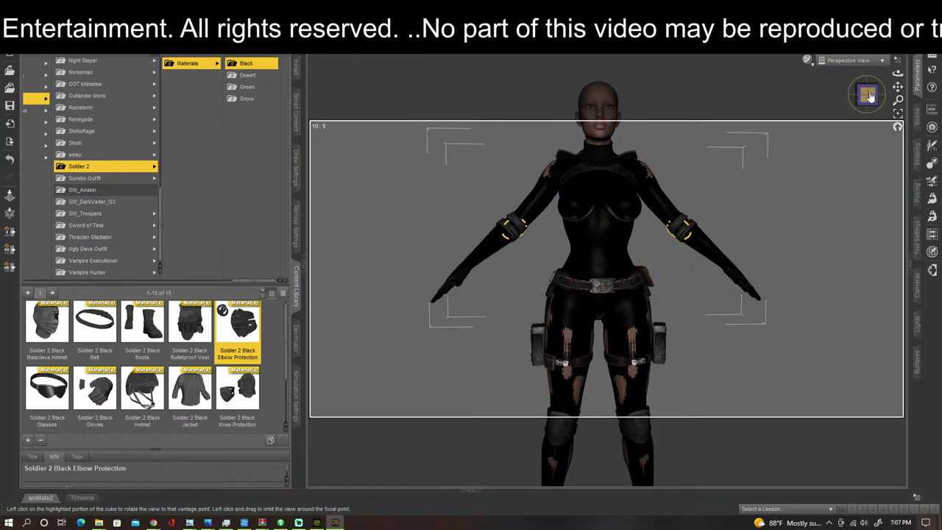
{"action": "left_click_drag", "start_coordinate": [865, 97], "coordinate": [870, 97]}
{"action": "left_click_drag", "start_coordinate": [251, 281], "coordinate": [244, 282]}
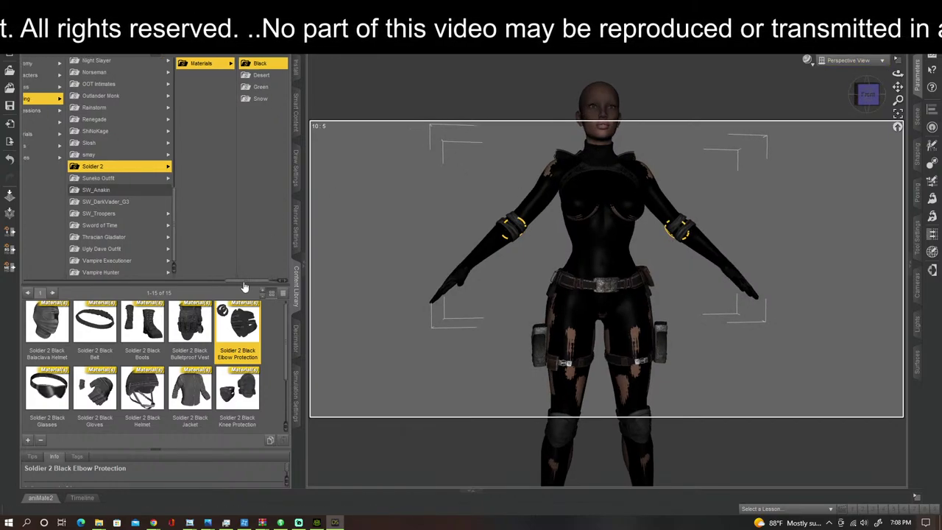
Step: Switch the viewport's draw style to Smooth Shaded and check the outfitted figure from the front
{"action": "left_click", "coordinate": [810, 62]}
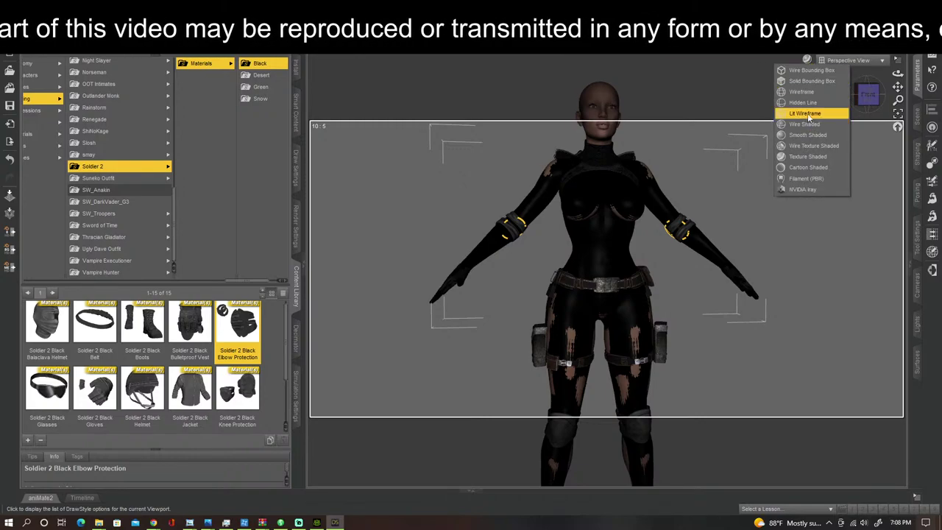
{"action": "left_click", "coordinate": [807, 135]}
{"action": "left_click", "coordinate": [869, 95]}
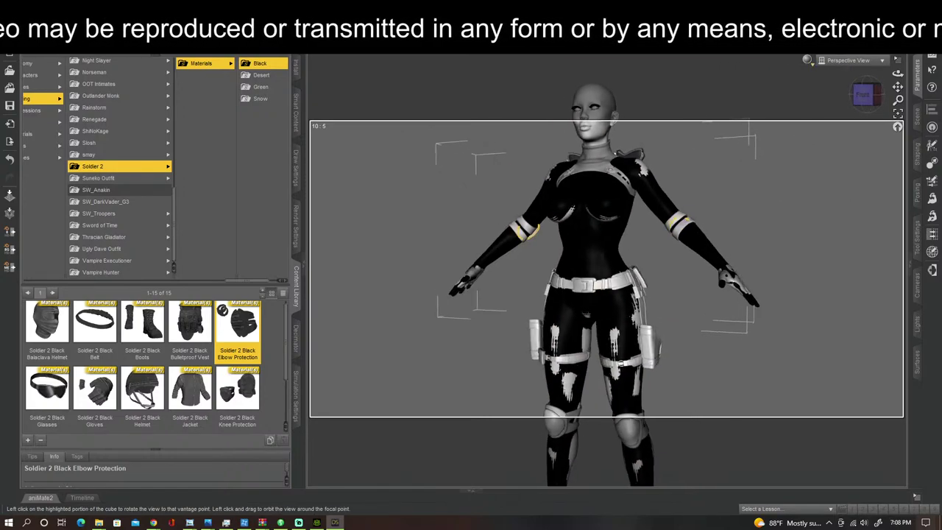
{"action": "left_click", "coordinate": [844, 223]}
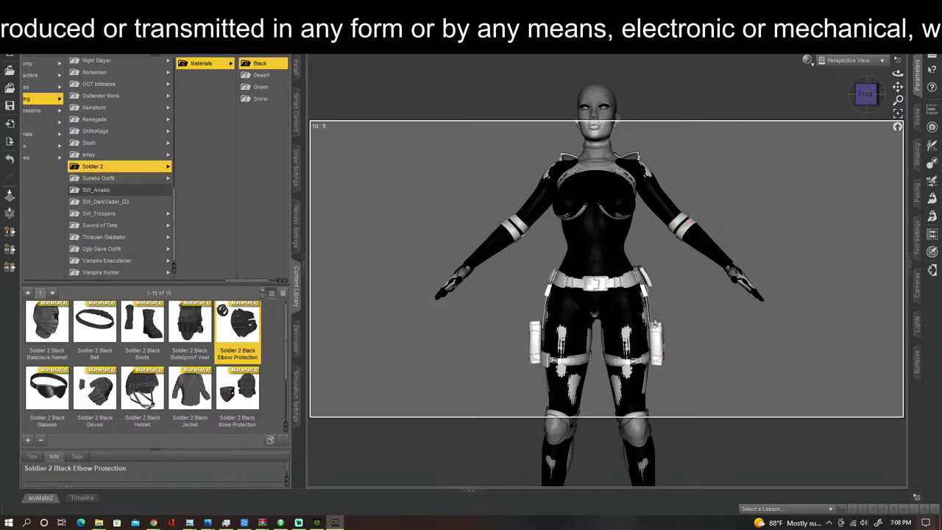
{"action": "mouse_move", "coordinate": [243, 281]}
{"action": "left_mouse_down"}
{"action": "mouse_move", "coordinate": [220, 282]}
{"action": "mouse_move", "coordinate": [234, 286]}
{"action": "left_mouse_up"}
{"action": "scroll", "coordinate": [468, 351], "scroll_direction": "down", "scroll_amount": 5}
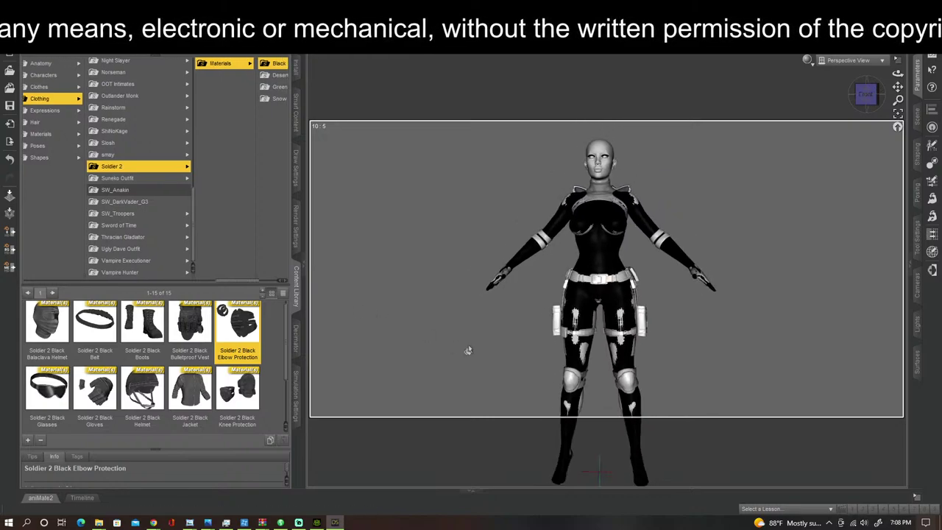
{"action": "scroll", "coordinate": [468, 350], "scroll_direction": "up", "scroll_amount": 3}
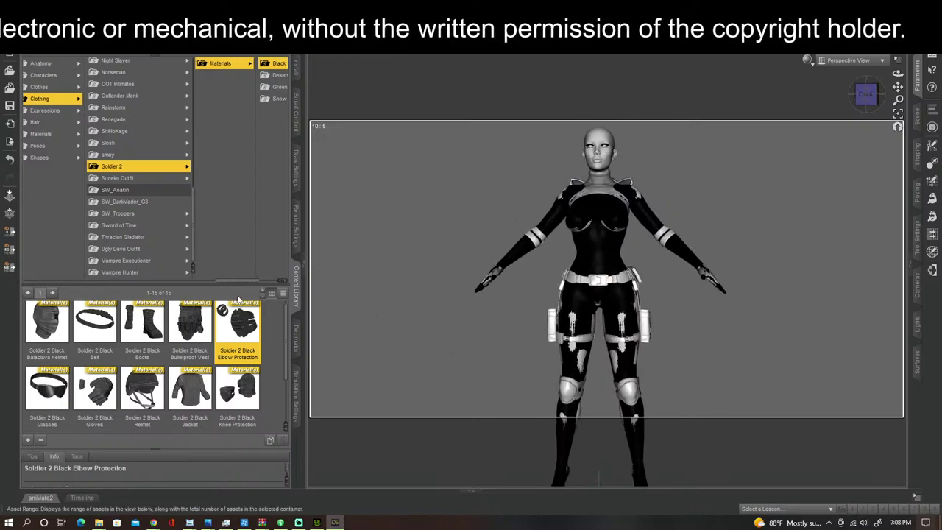
Step: Start exporting the outfitted figure, create a new folder named stella_obj on the D: drive and open it
{"action": "left_click", "coordinate": [10, 23]}
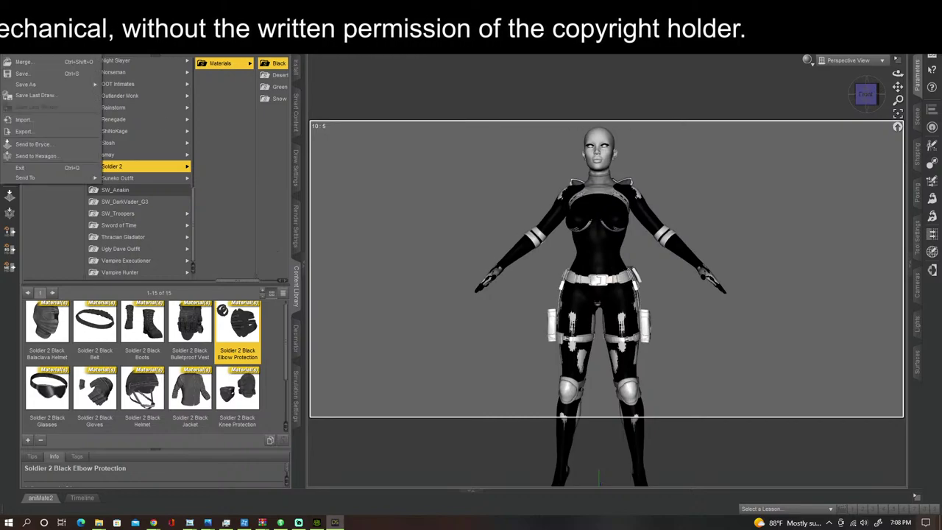
{"action": "left_click", "coordinate": [46, 131]}
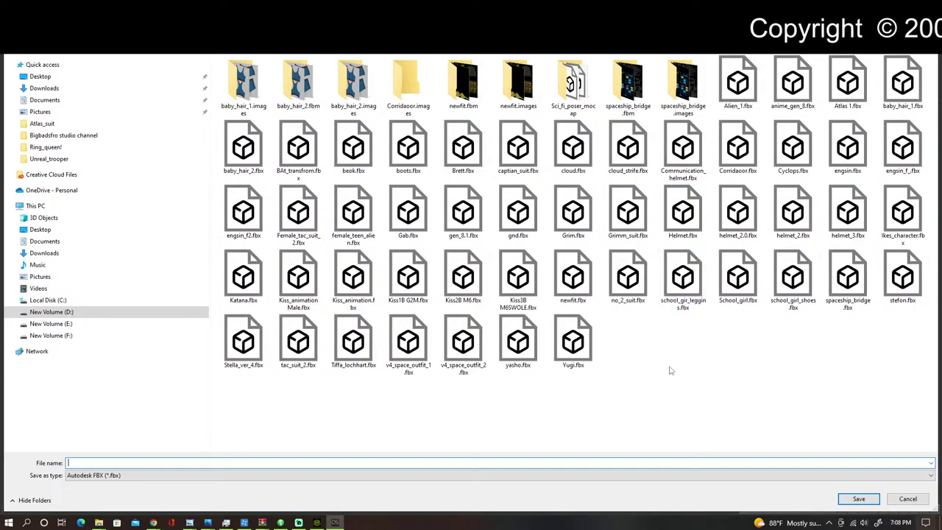
{"action": "right_click", "coordinate": [549, 372]}
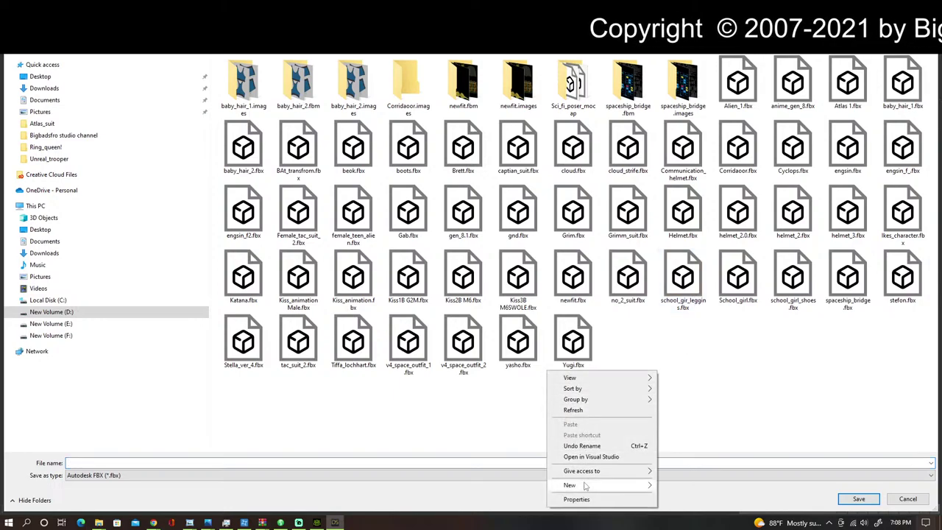
{"action": "mouse_move", "coordinate": [586, 486]}
{"action": "left_click", "coordinate": [703, 382]}
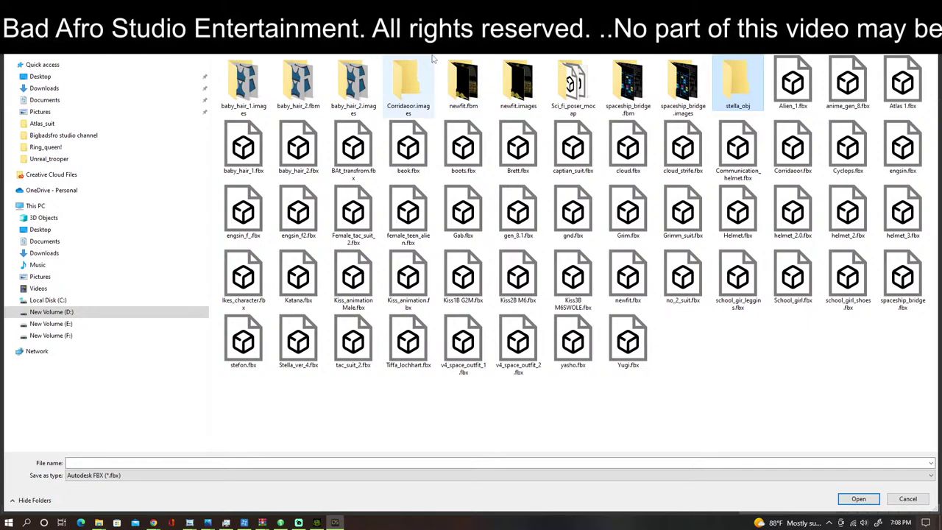
{"action": "double_click", "coordinate": [746, 94]}
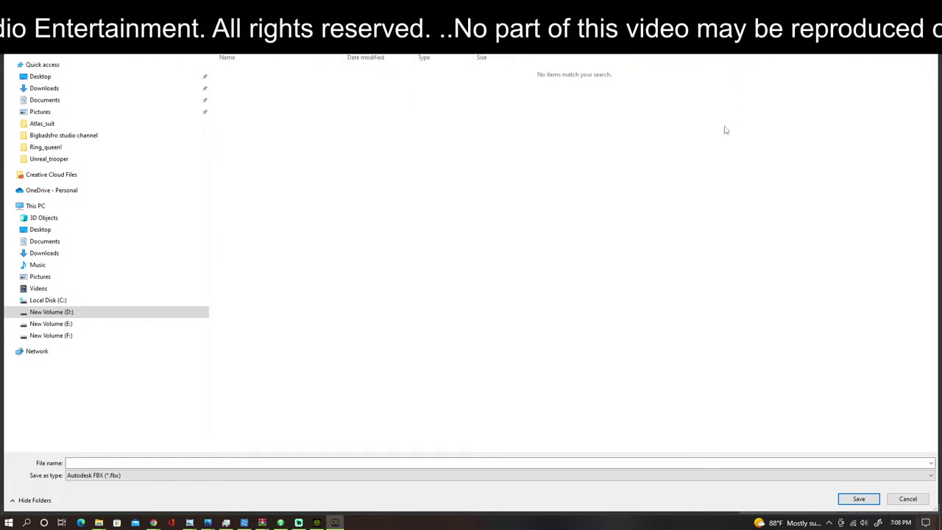
Step: Export the figure as a Wavefront Object file named stella_full, accepting the OBJ options at DAZ Studio scale (1 unit = 1cm)
{"action": "left_click", "coordinate": [110, 477]}
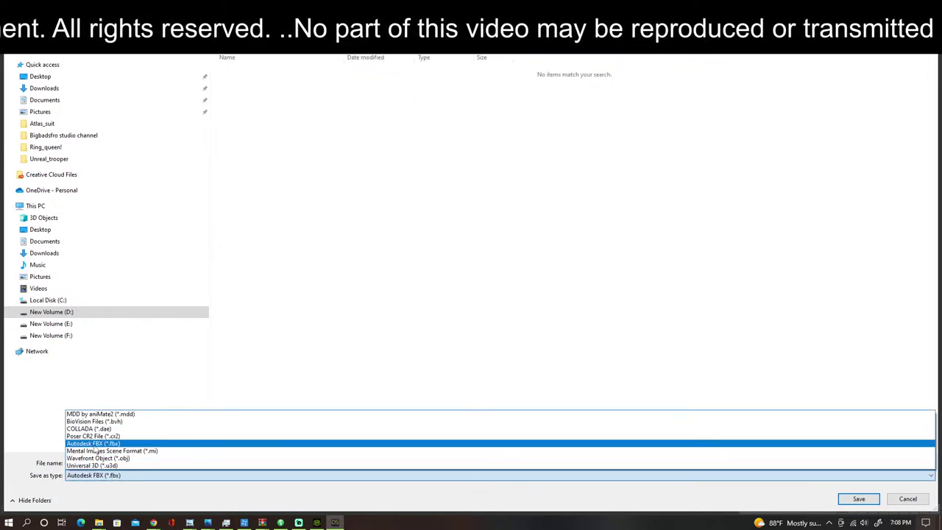
{"action": "left_click", "coordinate": [94, 457]}
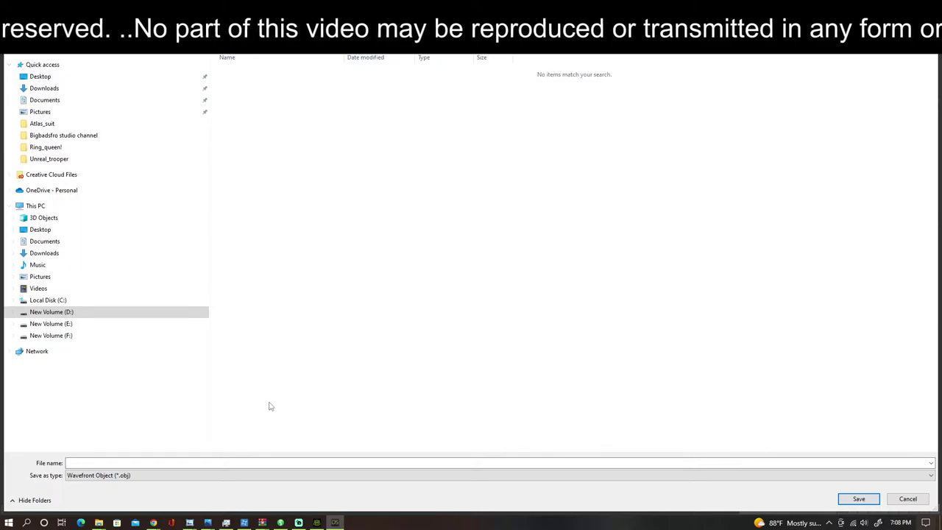
{"action": "left_click", "coordinate": [258, 462]}
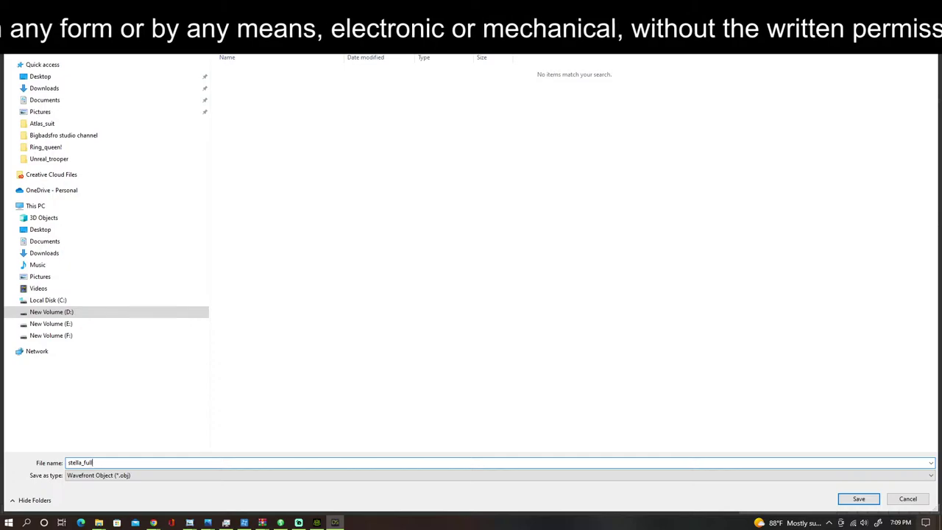
{"action": "key", "text": "Return"}
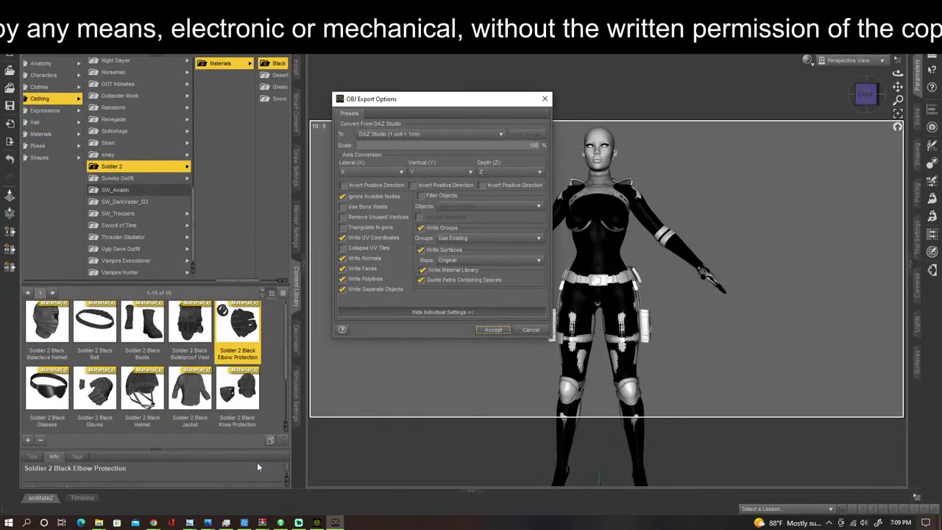
{"action": "left_click", "coordinate": [494, 330]}
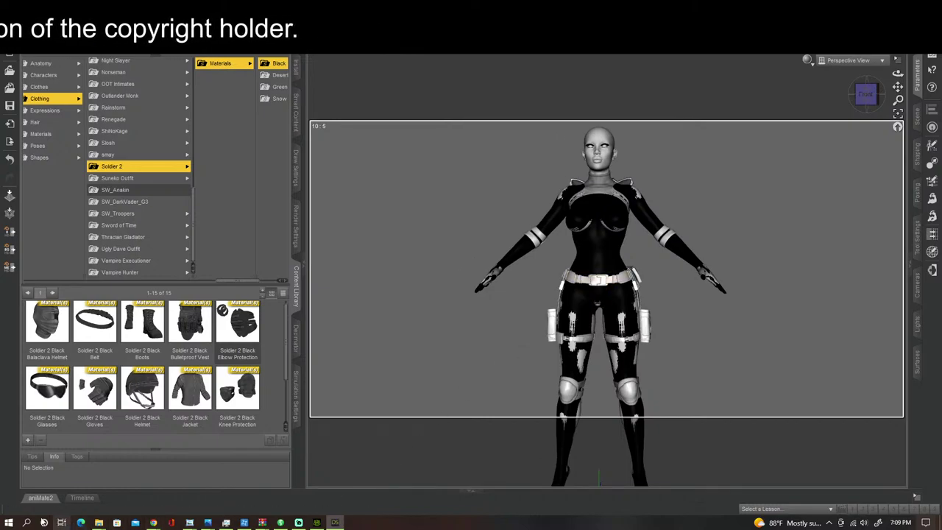
Step: Launch Blender from the installed Windows applications
{"action": "left_click", "coordinate": [9, 523]}
{"action": "scroll", "coordinate": [85, 346], "scroll_direction": "down", "scroll_amount": 10}
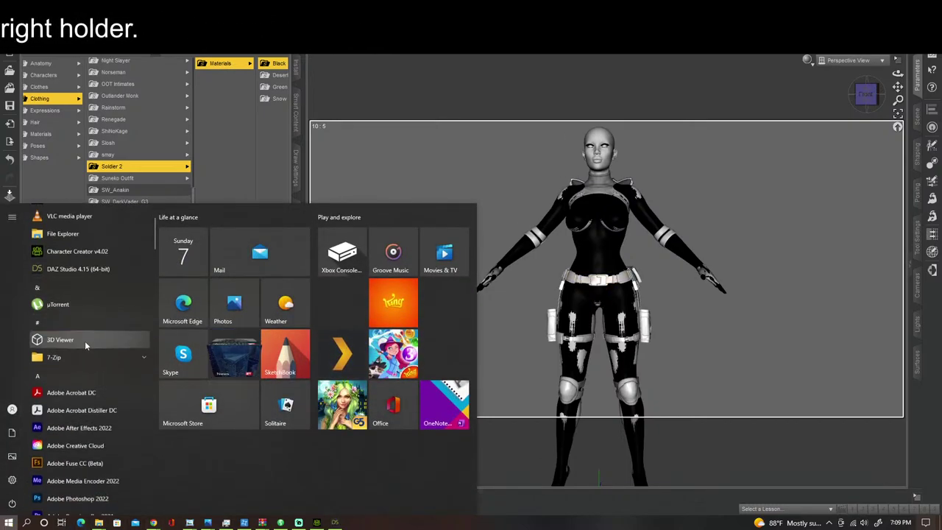
{"action": "scroll", "coordinate": [85, 350], "scroll_direction": "down", "scroll_amount": 4}
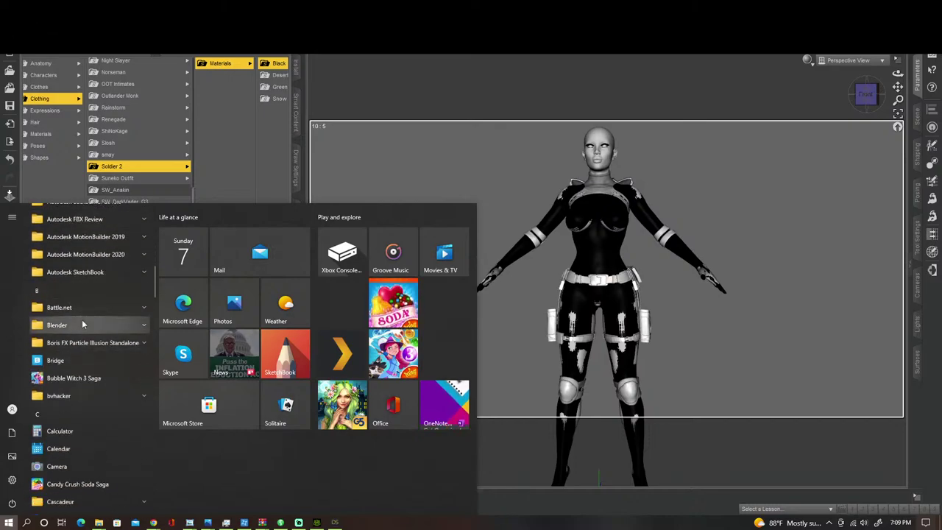
{"action": "left_click", "coordinate": [81, 326]}
{"action": "left_click", "coordinate": [81, 342]}
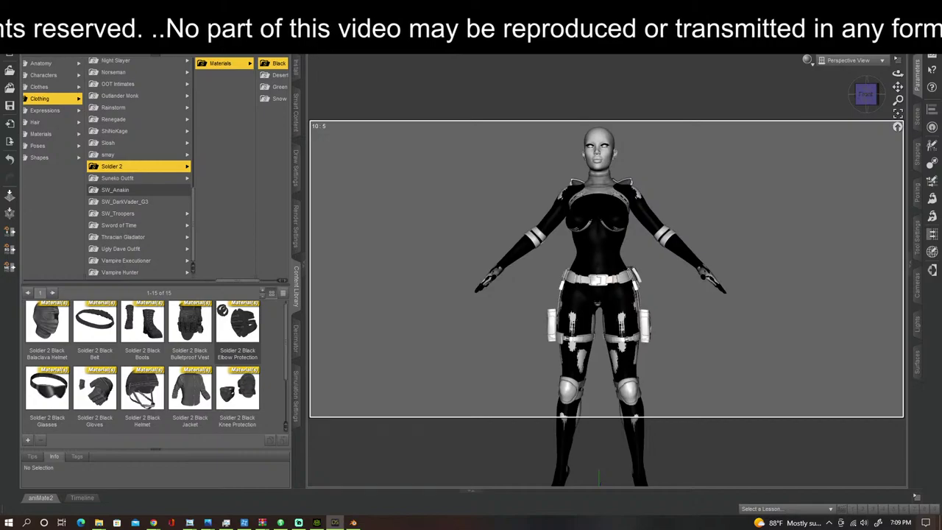
Step: Save the outfitted character scene in Documents as a DSON user file named stella_fox
{"action": "left_click", "coordinate": [10, 16]}
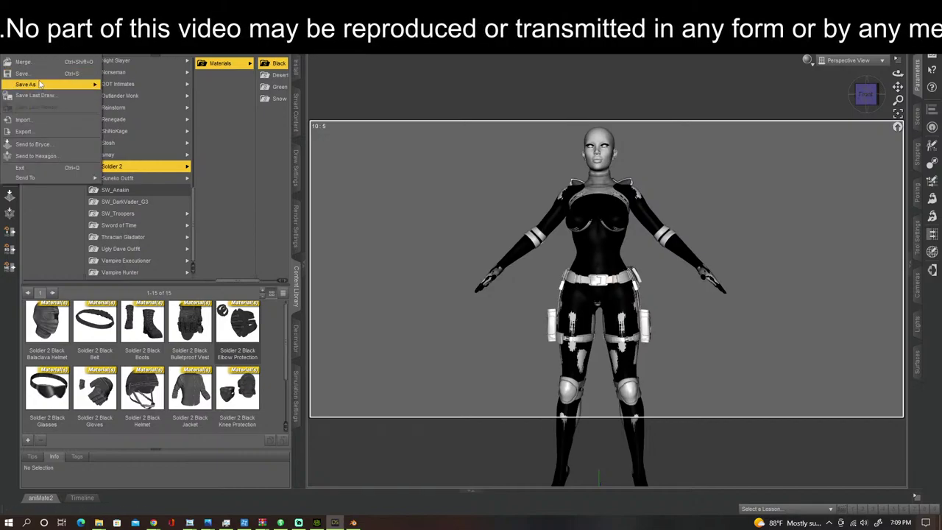
{"action": "mouse_move", "coordinate": [47, 85]}
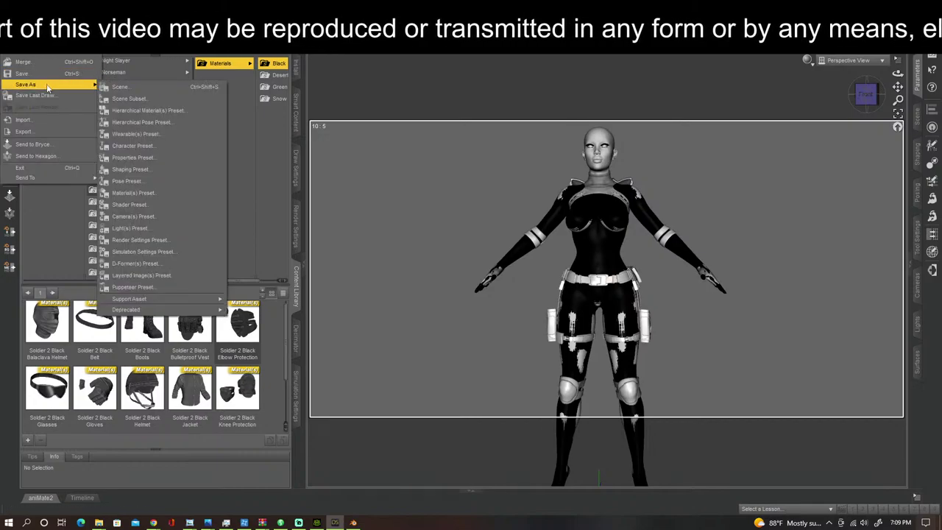
{"action": "left_click", "coordinate": [118, 86]}
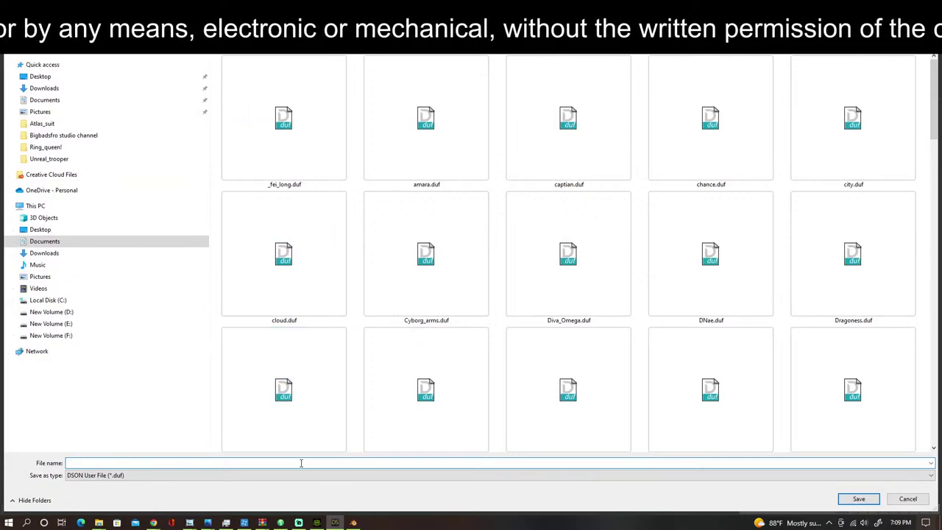
{"action": "type", "text": "stella_fox"}
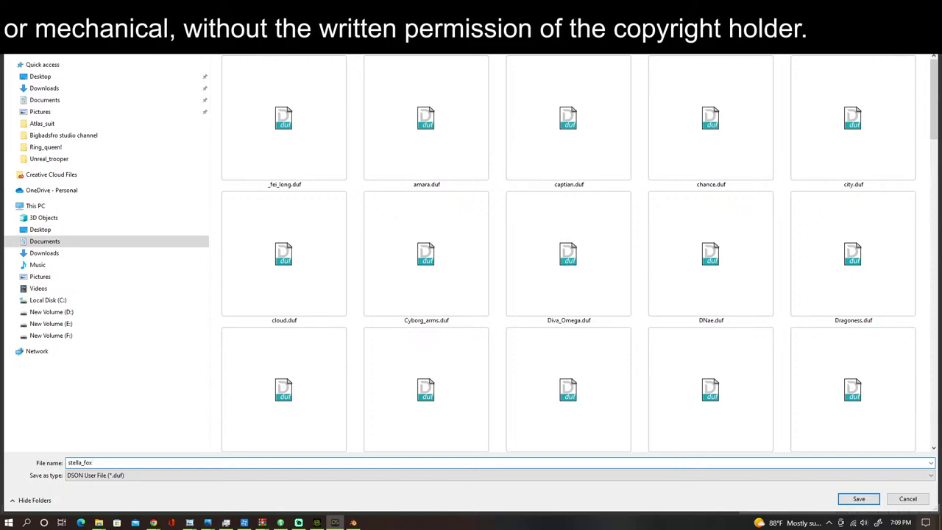
{"action": "left_click", "coordinate": [859, 499]}
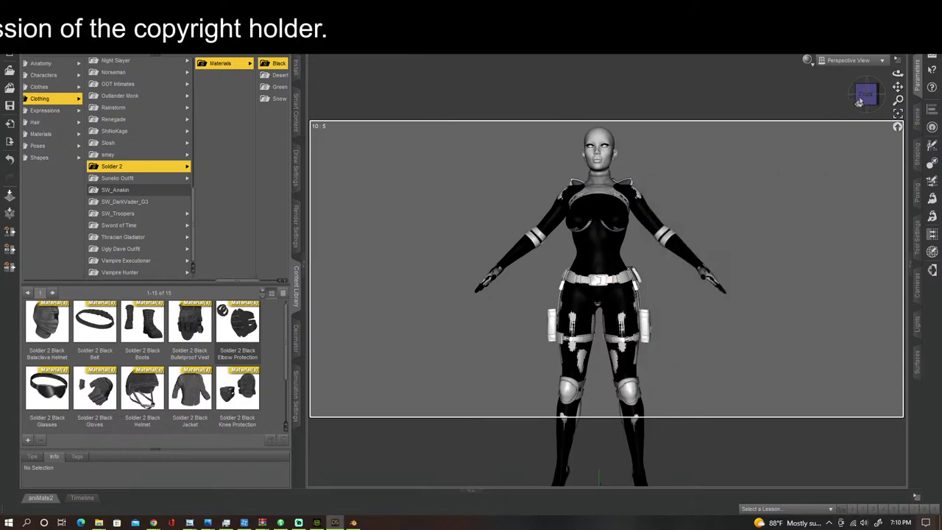
{"action": "mouse_move", "coordinate": [859, 102]}
{"action": "left_mouse_down"}
{"action": "mouse_move", "coordinate": [795, 100]}
{"action": "mouse_move", "coordinate": [865, 99]}
{"action": "left_mouse_up"}
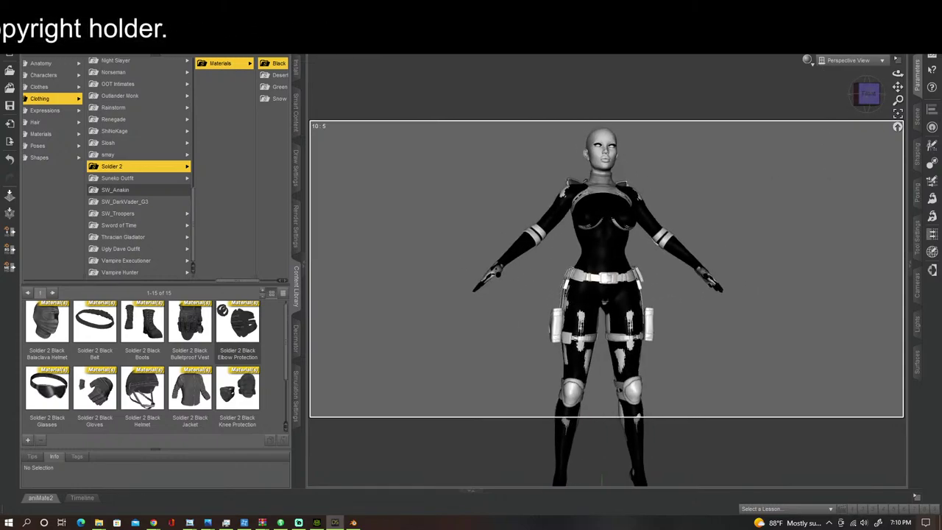
{"action": "scroll", "coordinate": [766, 217], "scroll_direction": "up", "scroll_amount": 2}
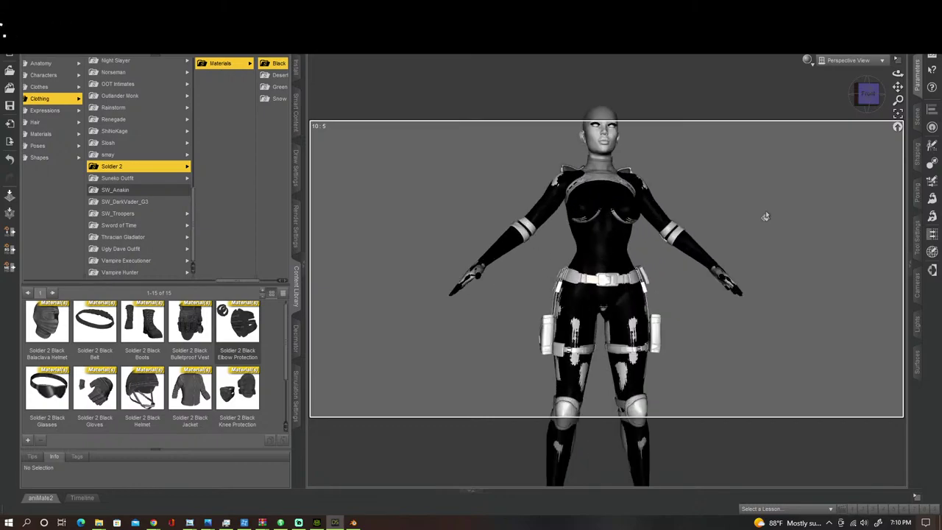
{"action": "scroll", "coordinate": [766, 217], "scroll_direction": "up", "scroll_amount": 1}
{"action": "scroll", "coordinate": [766, 217], "scroll_direction": "down", "scroll_amount": 3}
{"action": "left_click_drag", "start_coordinate": [898, 87], "coordinate": [898, 98]}
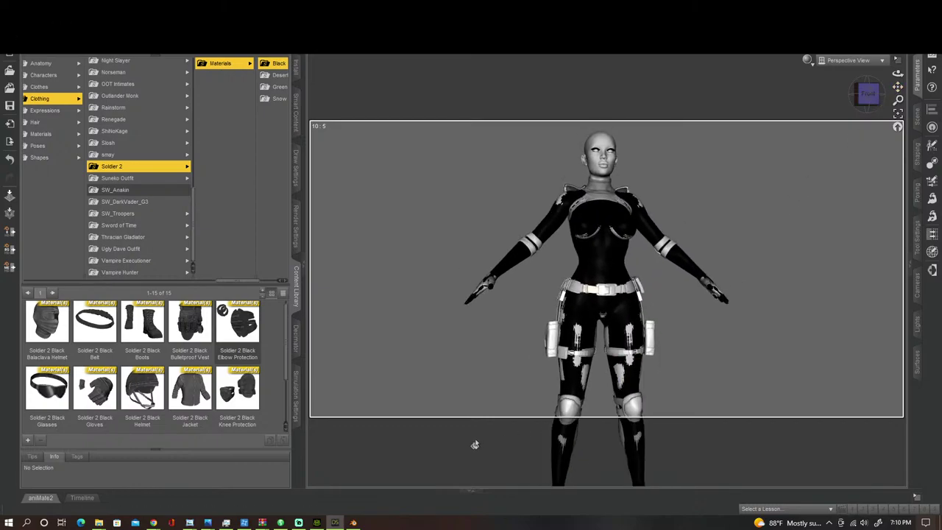
Step: Switch to Character Creator and examine the female base character's body, then her face from the side and front
{"action": "left_click", "coordinate": [318, 523]}
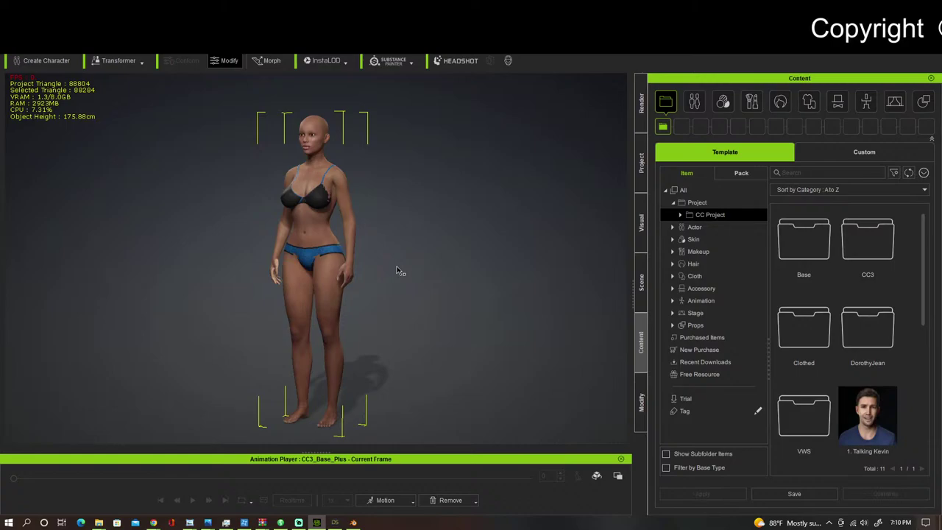
{"action": "scroll", "coordinate": [396, 271], "scroll_direction": "up", "scroll_amount": 2}
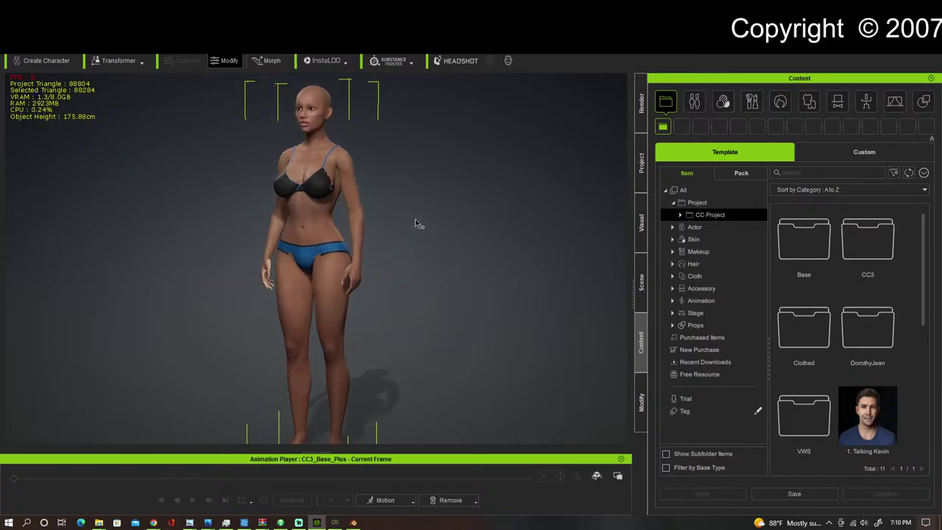
{"action": "mouse_move", "coordinate": [446, 220]}
{"action": "middle_mouse_down"}
{"action": "mouse_move", "coordinate": [485, 206]}
{"action": "mouse_move", "coordinate": [458, 225]}
{"action": "middle_mouse_up"}
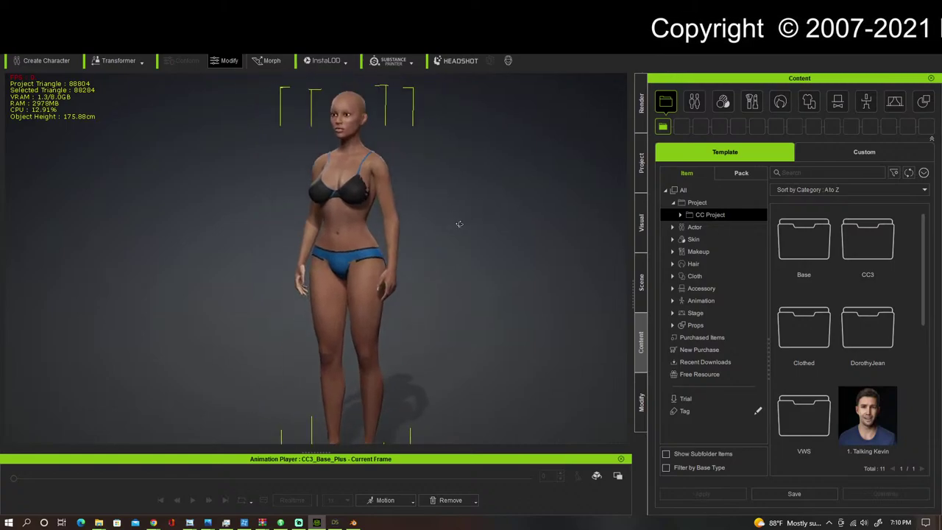
{"action": "right_click_drag", "start_coordinate": [458, 225], "coordinate": [416, 240]}
{"action": "scroll", "coordinate": [441, 232], "scroll_direction": "up", "scroll_amount": 3}
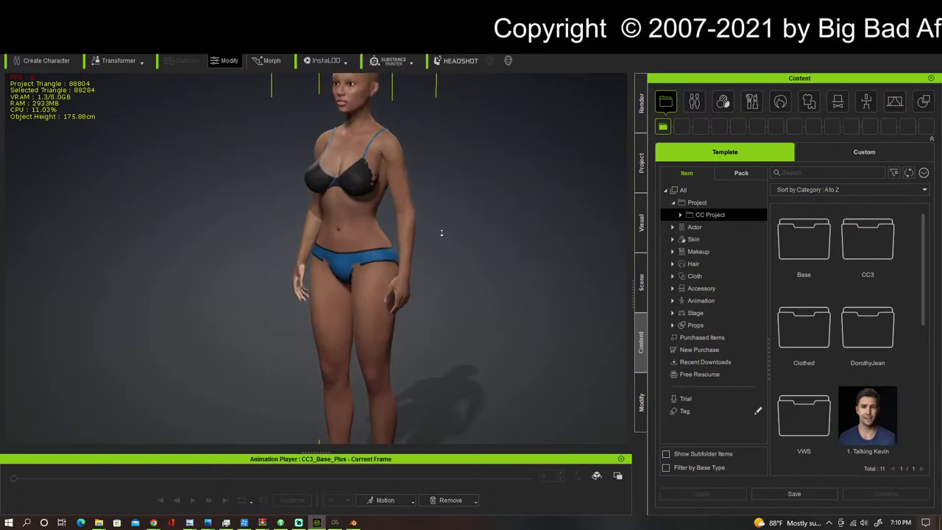
{"action": "middle_click_drag", "start_coordinate": [511, 213], "coordinate": [513, 271]}
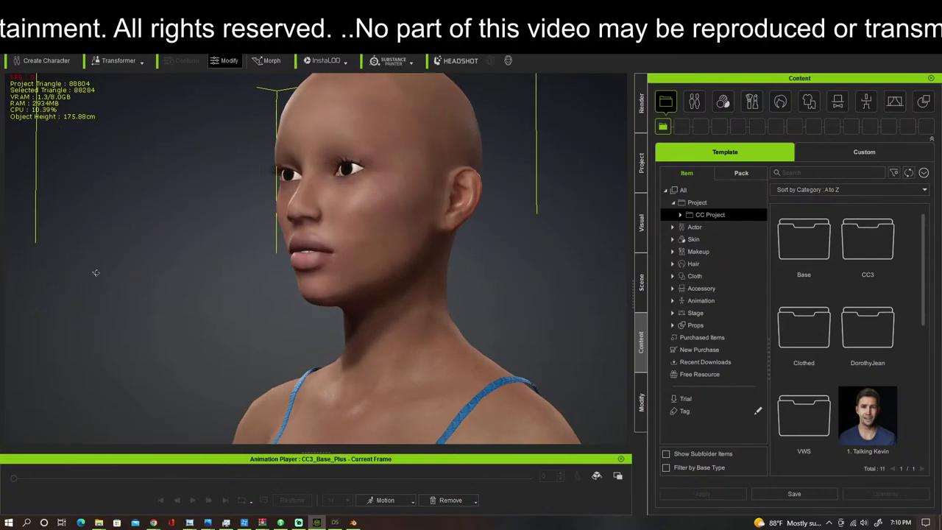
{"action": "scroll", "coordinate": [115, 267], "scroll_direction": "up", "scroll_amount": 5}
{"action": "middle_click_drag", "start_coordinate": [136, 199], "coordinate": [108, 378]}
{"action": "middle_click_drag", "start_coordinate": [163, 253], "coordinate": [152, 334]}
{"action": "right_click_drag", "start_coordinate": [171, 335], "coordinate": [375, 315]}
{"action": "scroll", "coordinate": [250, 292], "scroll_direction": "down", "scroll_amount": 5}
{"action": "right_click_drag", "start_coordinate": [132, 271], "coordinate": [179, 284]}
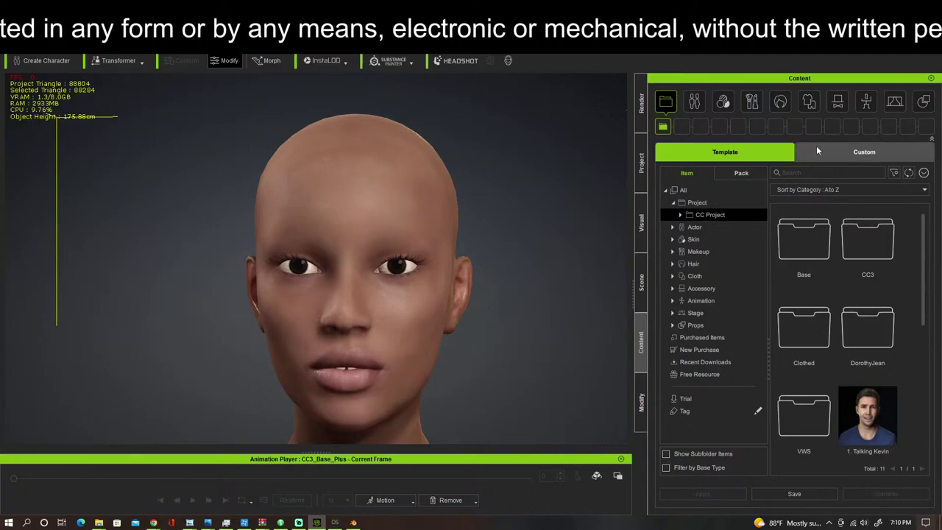
Step: Look through the folders of the custom Actor Character library for a place to store the character
{"action": "left_click", "coordinate": [839, 146]}
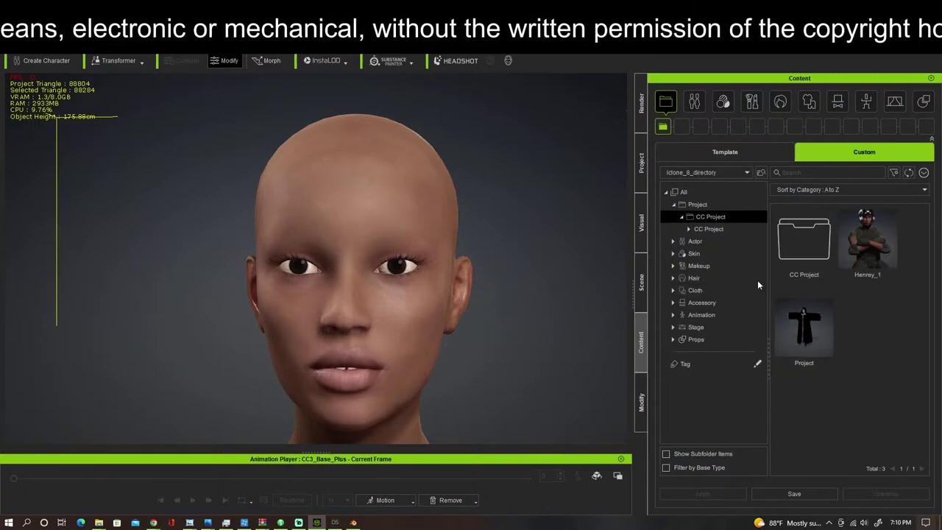
{"action": "left_click", "coordinate": [706, 243]}
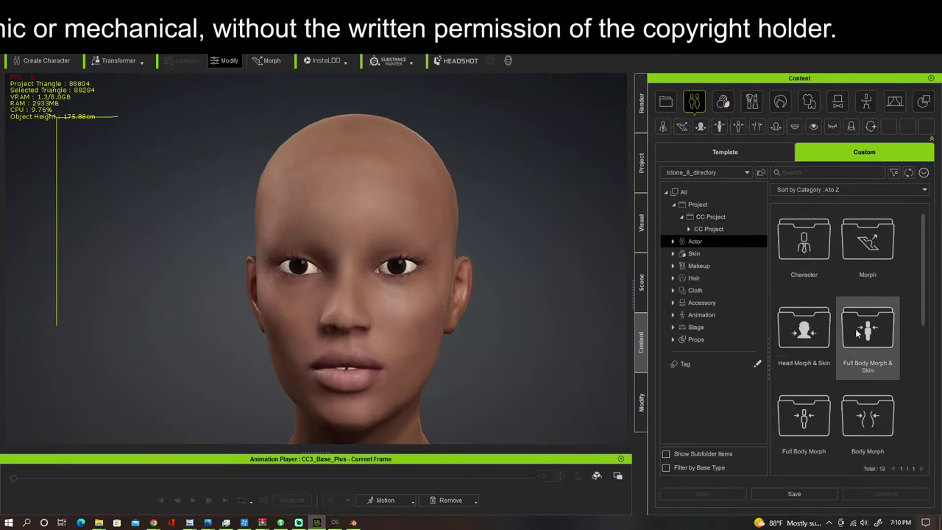
{"action": "scroll", "coordinate": [870, 349], "scroll_direction": "down", "scroll_amount": 3}
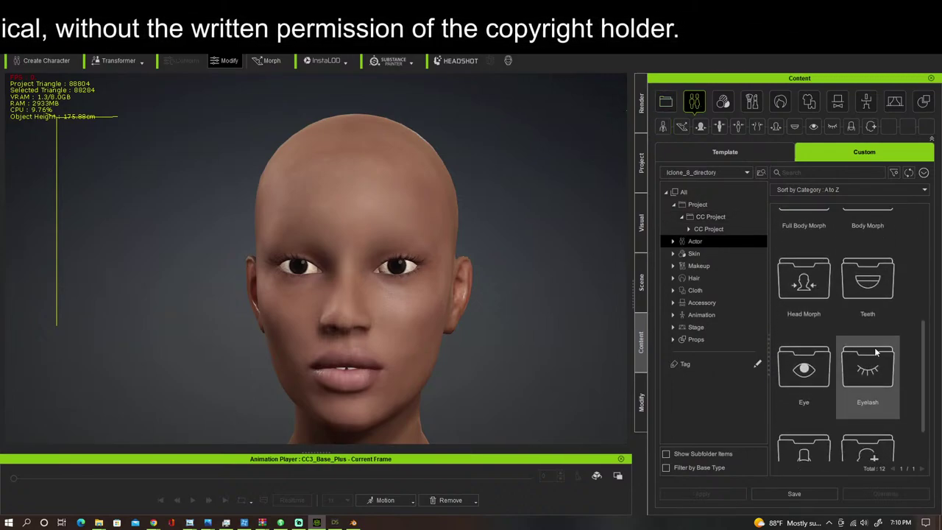
{"action": "scroll", "coordinate": [815, 245], "scroll_direction": "up", "scroll_amount": 3}
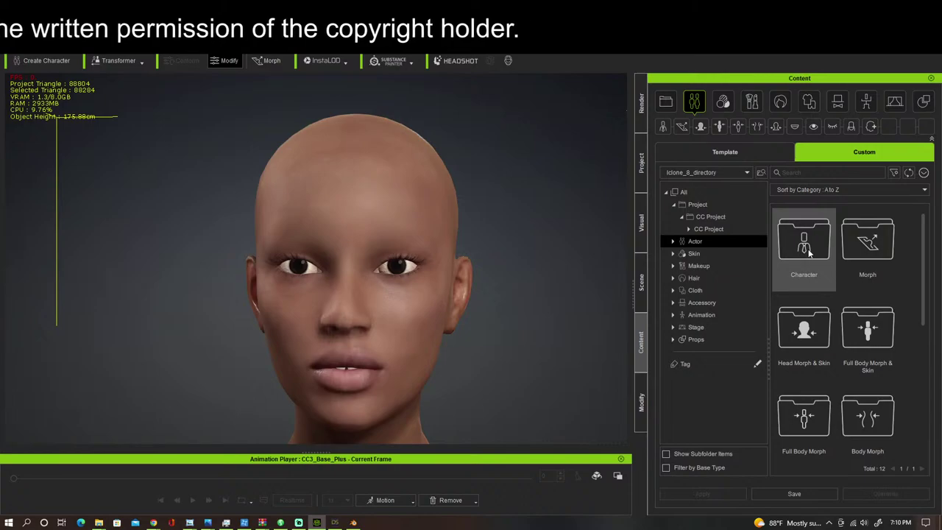
{"action": "double_click", "coordinate": [809, 252]}
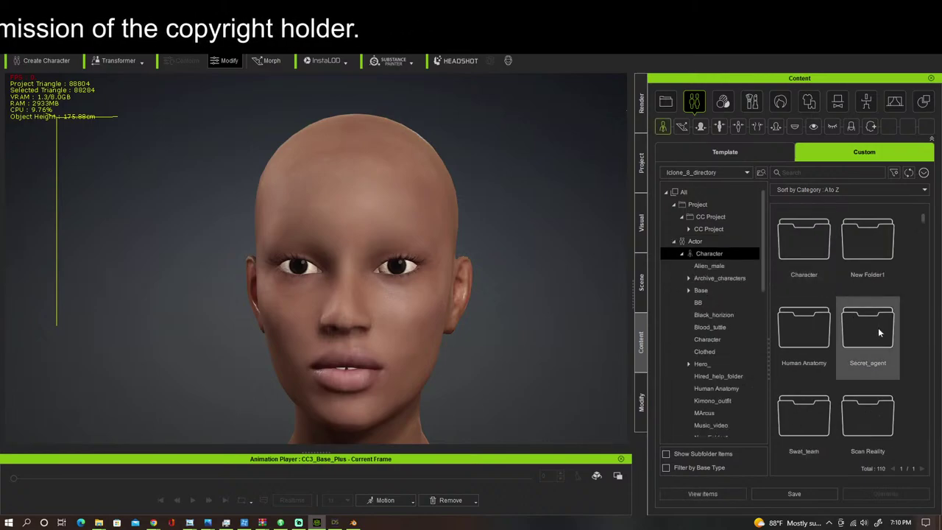
{"action": "scroll", "coordinate": [879, 333], "scroll_direction": "down", "scroll_amount": 3}
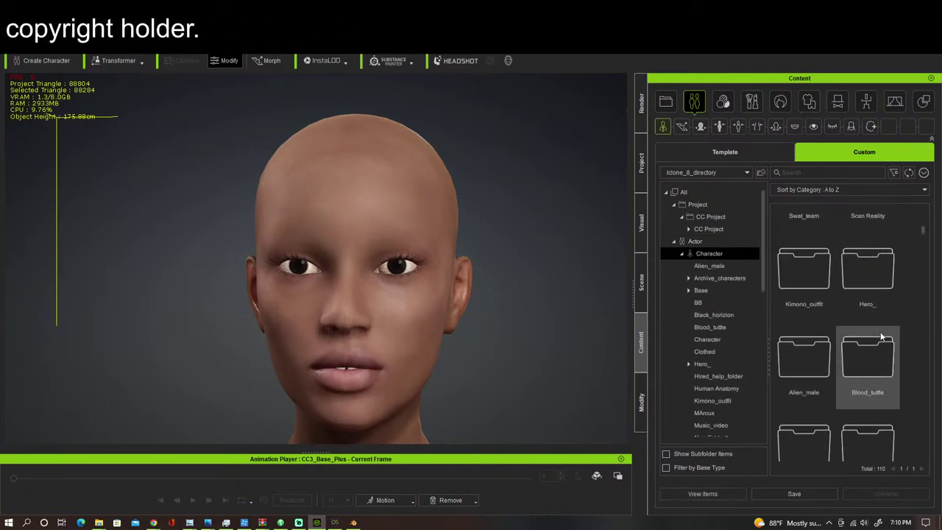
{"action": "scroll", "coordinate": [881, 337], "scroll_direction": "up", "scroll_amount": 5}
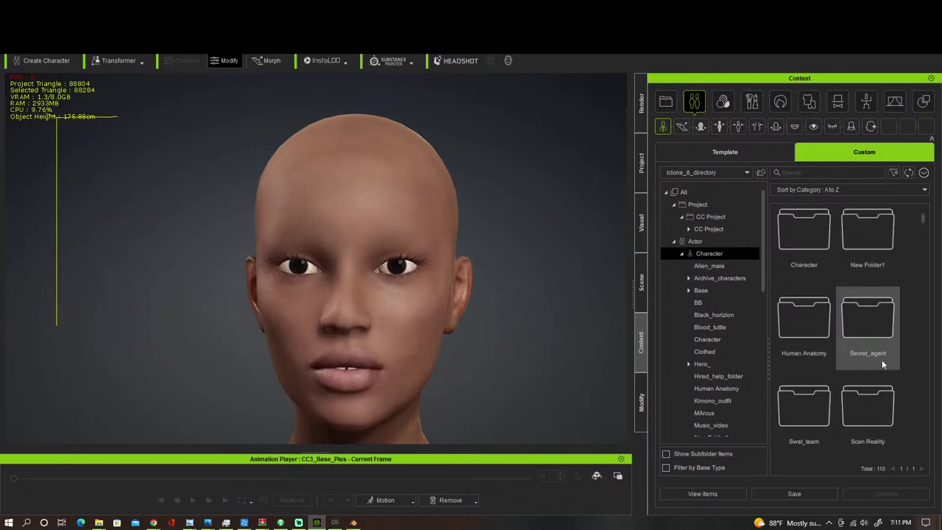
{"action": "scroll", "coordinate": [883, 361], "scroll_direction": "down", "scroll_amount": 1}
{"action": "scroll", "coordinate": [883, 365], "scroll_direction": "down", "scroll_amount": 3}
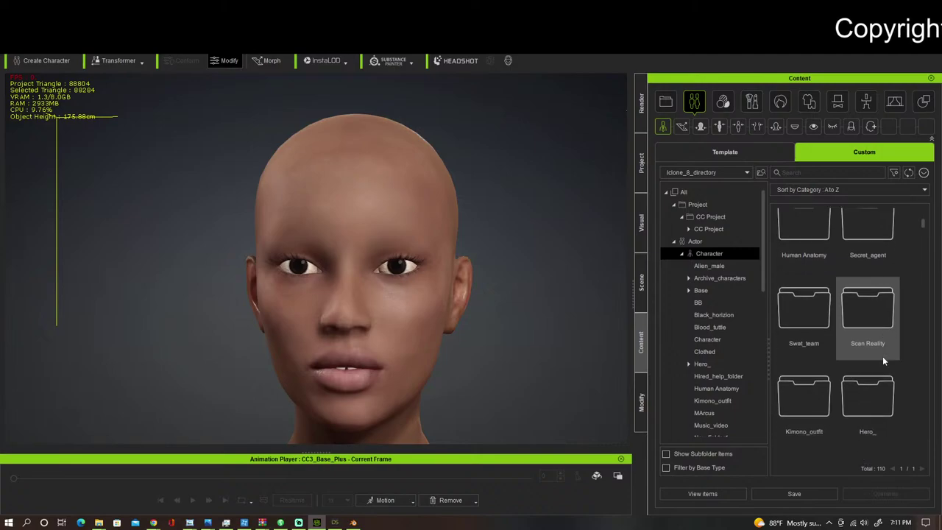
{"action": "scroll", "coordinate": [884, 360], "scroll_direction": "down", "scroll_amount": 5}
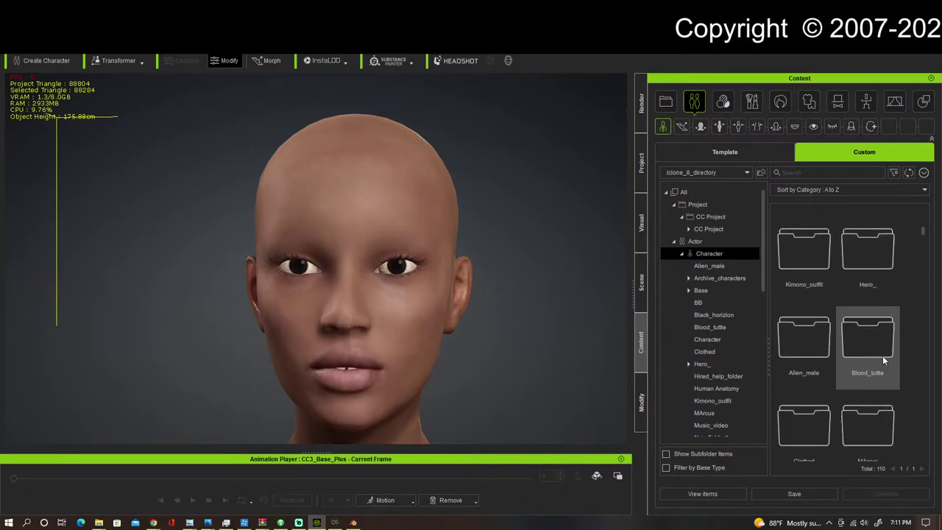
{"action": "scroll", "coordinate": [884, 361], "scroll_direction": "down", "scroll_amount": 5}
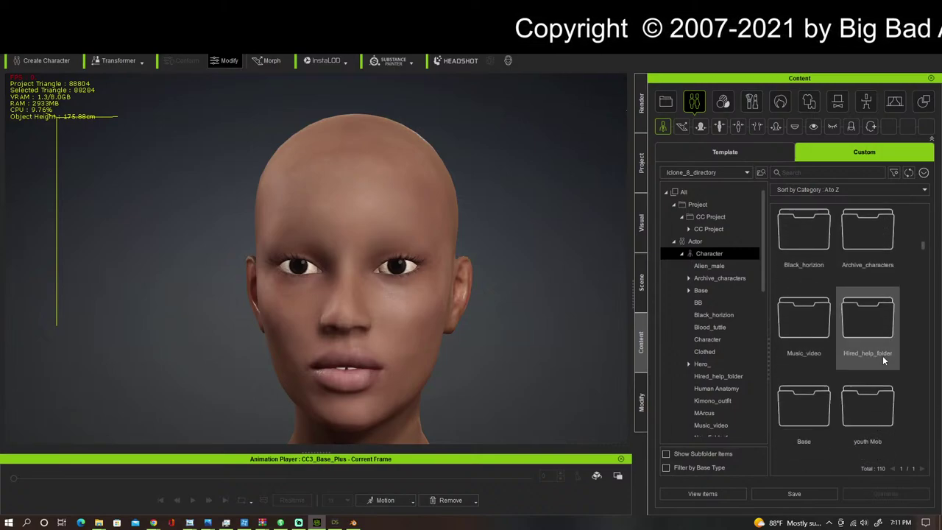
{"action": "scroll", "coordinate": [883, 358], "scroll_direction": "up", "scroll_amount": 10}
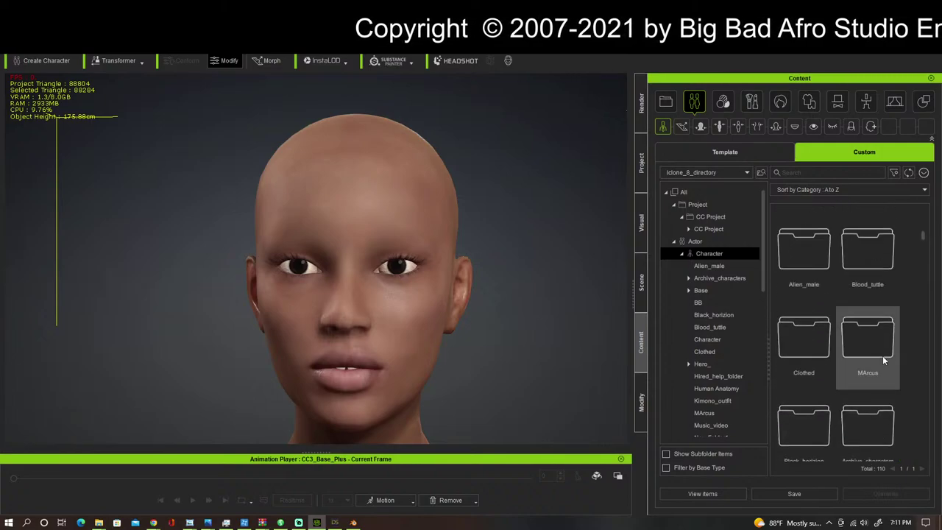
{"action": "scroll", "coordinate": [883, 359], "scroll_direction": "up", "scroll_amount": 2}
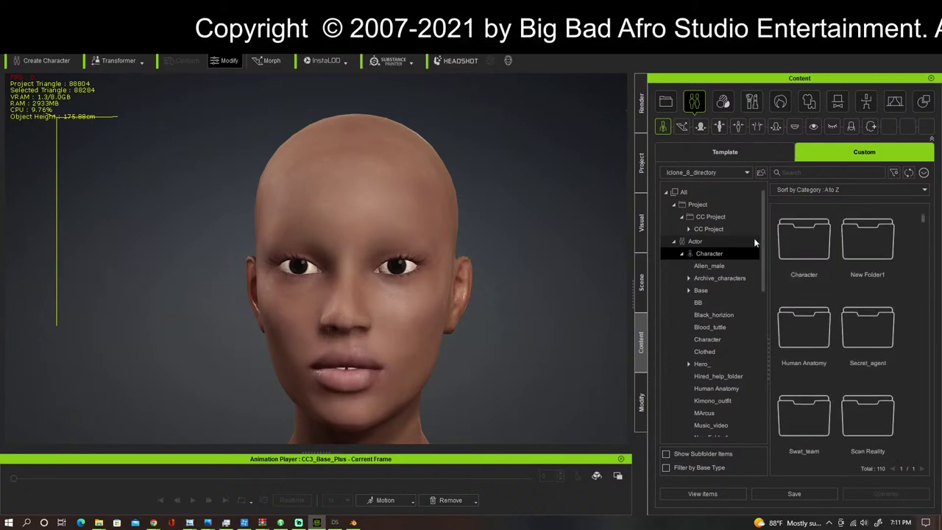
Step: Save the female character as Avatar(10), asset type Actor/Character, in the custom Character subfolder
{"action": "double_click", "coordinate": [787, 237]}
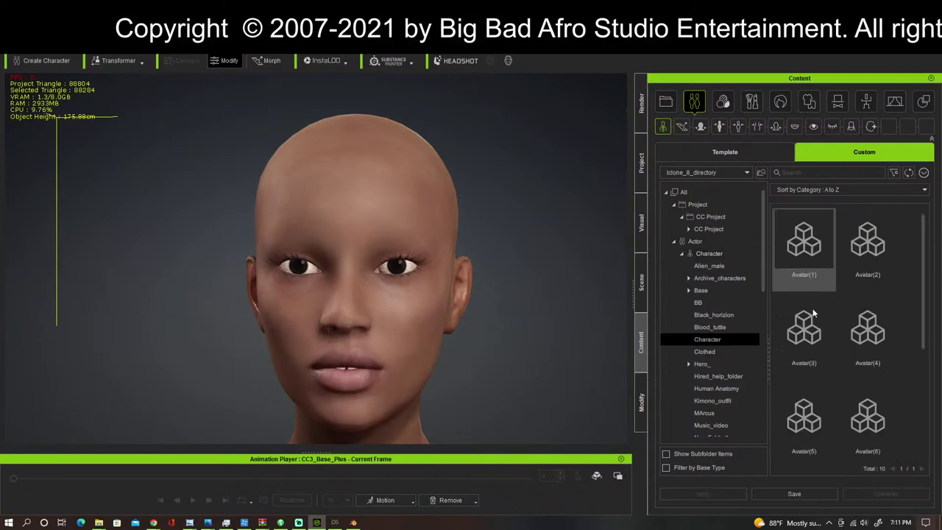
{"action": "left_click", "coordinate": [795, 493]}
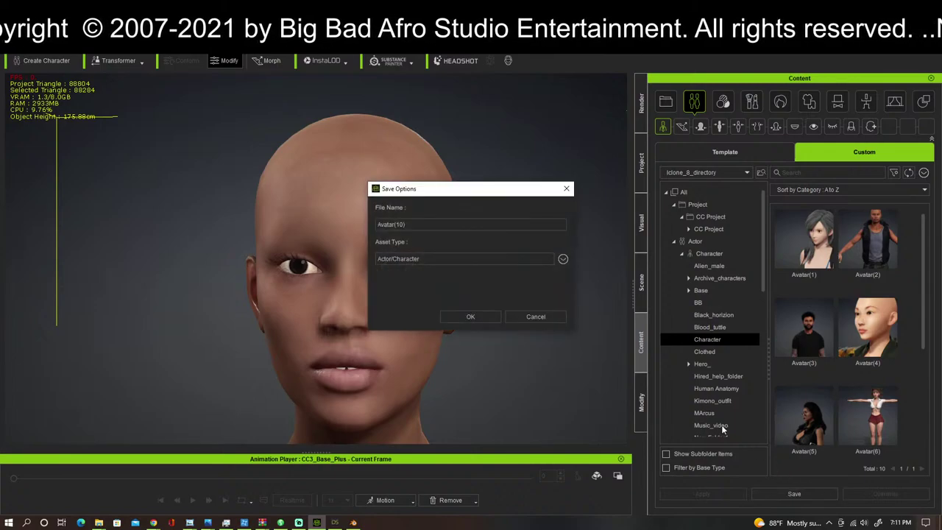
{"action": "left_click", "coordinate": [490, 322]}
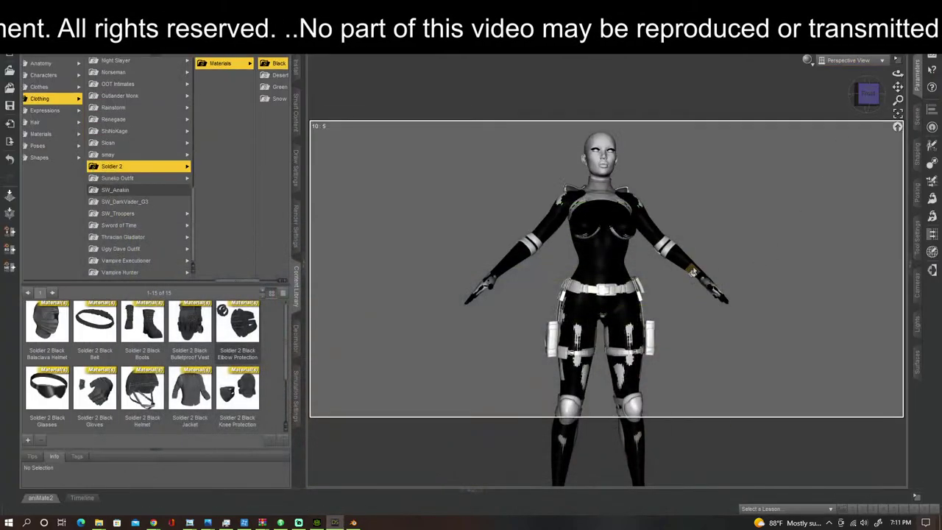
Step: Switch to DAZ Studio and load the Shaneka HD actor from the Genesis 2 Female characters into the scene
{"action": "left_click", "coordinate": [868, 95]}
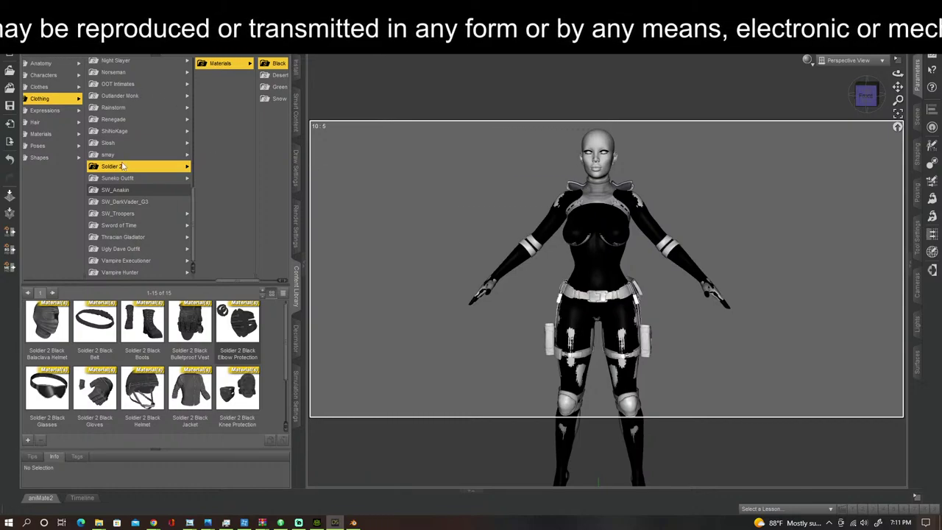
{"action": "left_click_drag", "start_coordinate": [236, 281], "coordinate": [180, 282]}
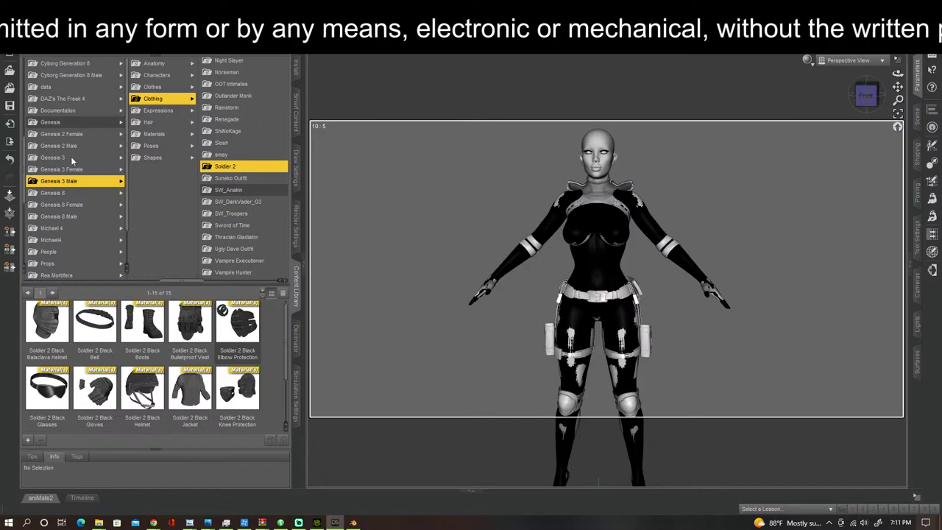
{"action": "left_click", "coordinate": [78, 133]}
{"action": "left_click", "coordinate": [177, 86]}
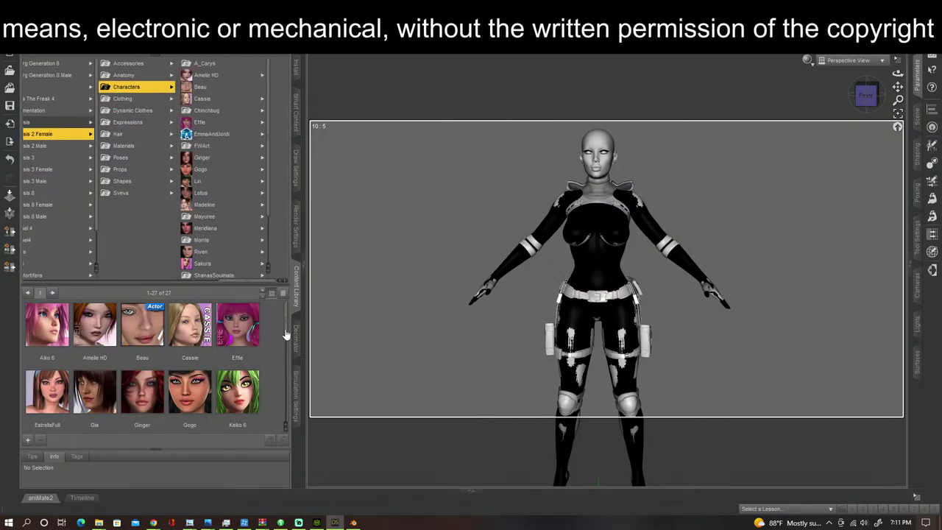
{"action": "left_click_drag", "start_coordinate": [285, 334], "coordinate": [275, 399]}
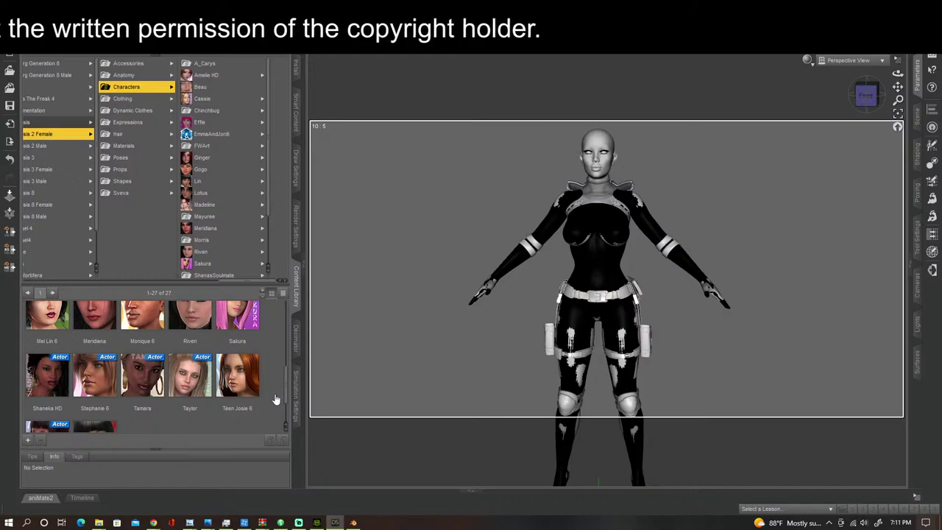
{"action": "left_click", "coordinate": [37, 368]}
{"action": "double_click", "coordinate": [36, 368]}
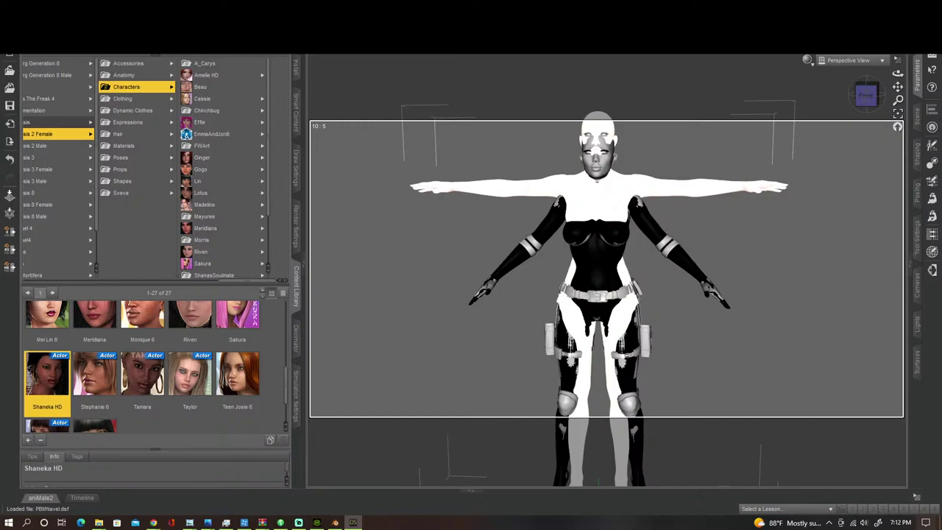
Step: Examine the Genesis 2 Female clothing sets from BowSkirt through CasualJeans, Cherry Blossom Dress, Dark Heart and Dazzle Dress to dx30
{"action": "scroll", "coordinate": [864, 288], "scroll_direction": "up", "scroll_amount": 3}
{"action": "scroll", "coordinate": [864, 288], "scroll_direction": "down", "scroll_amount": 5}
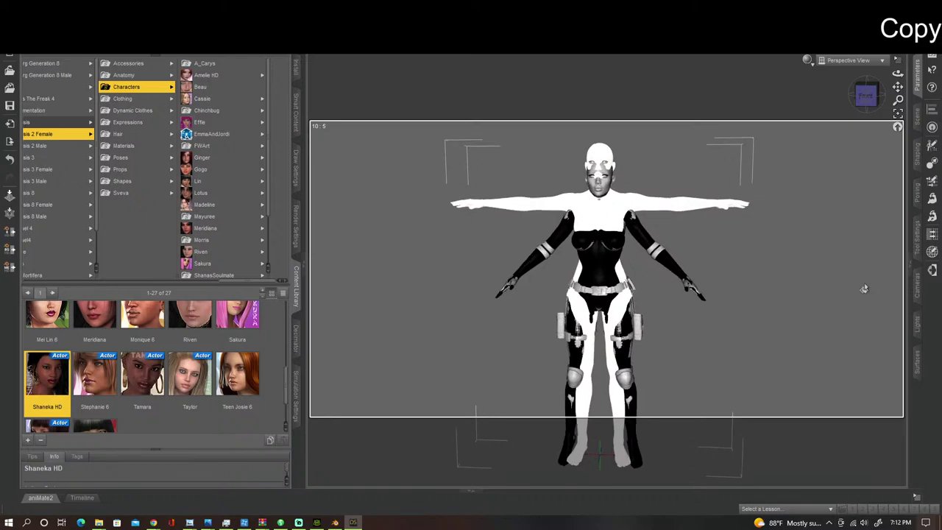
{"action": "scroll", "coordinate": [864, 288], "scroll_direction": "up", "scroll_amount": 1}
{"action": "left_click_drag", "start_coordinate": [875, 105], "coordinate": [839, 105]}
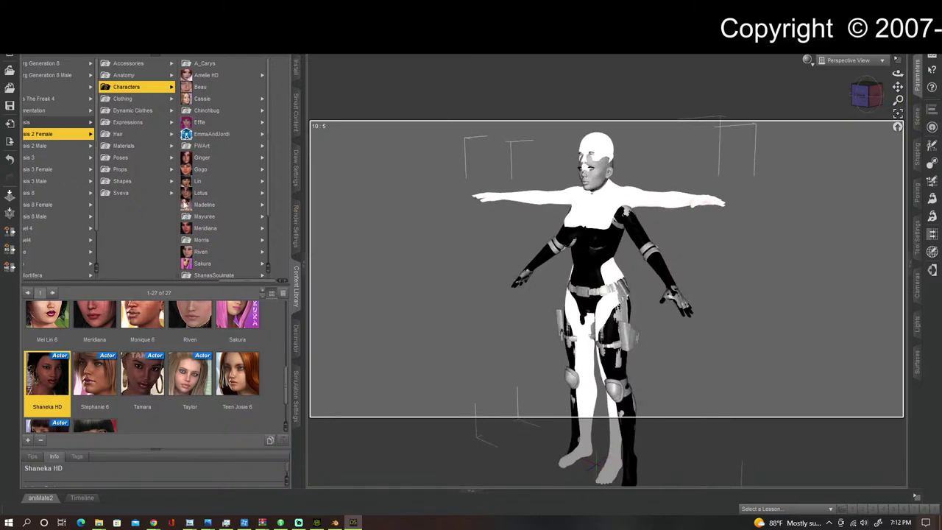
{"action": "left_click", "coordinate": [157, 102]}
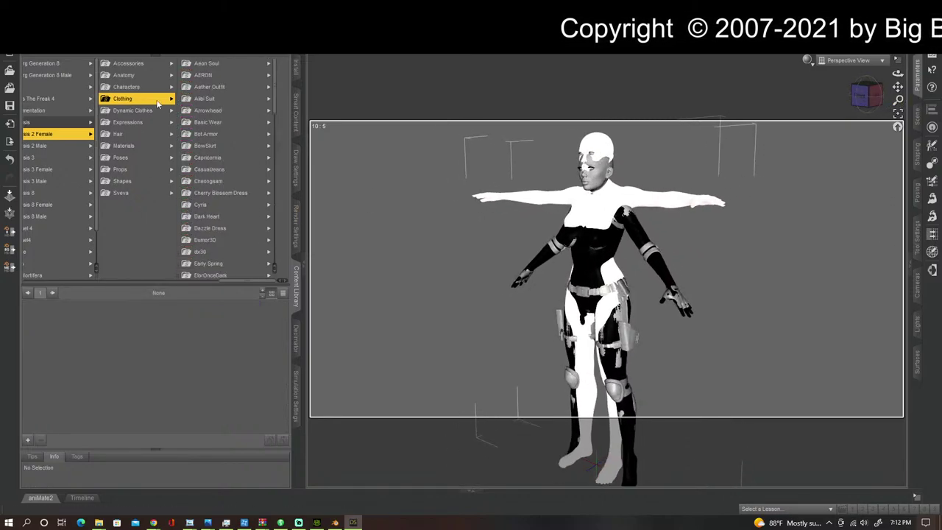
{"action": "left_click", "coordinate": [205, 147]}
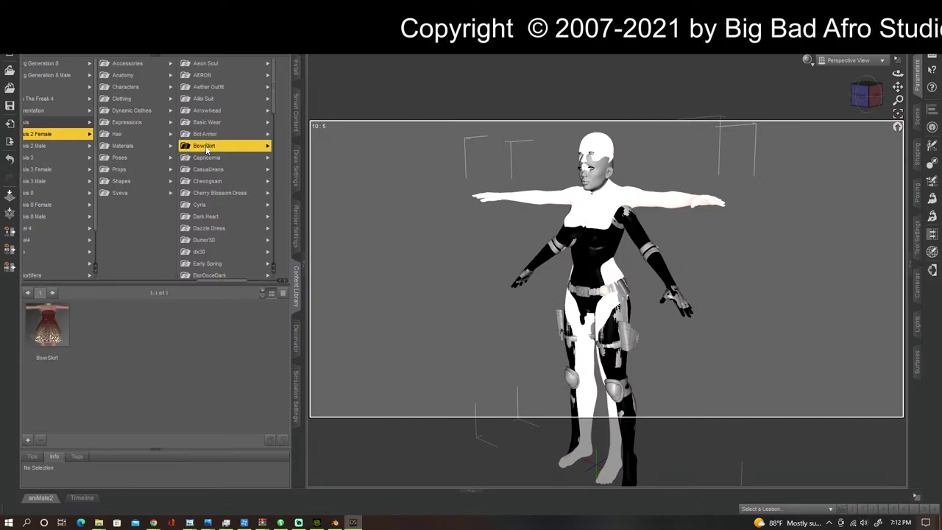
{"action": "left_click", "coordinate": [187, 159]}
{"action": "left_click", "coordinate": [173, 170]}
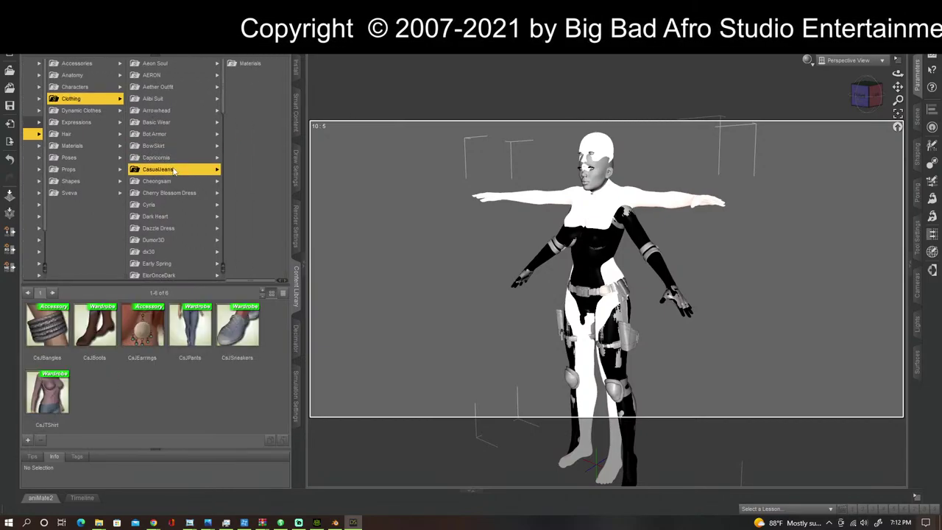
{"action": "key", "text": "Down"}
{"action": "key", "text": "Down"}
{"action": "key", "text": "Down"}
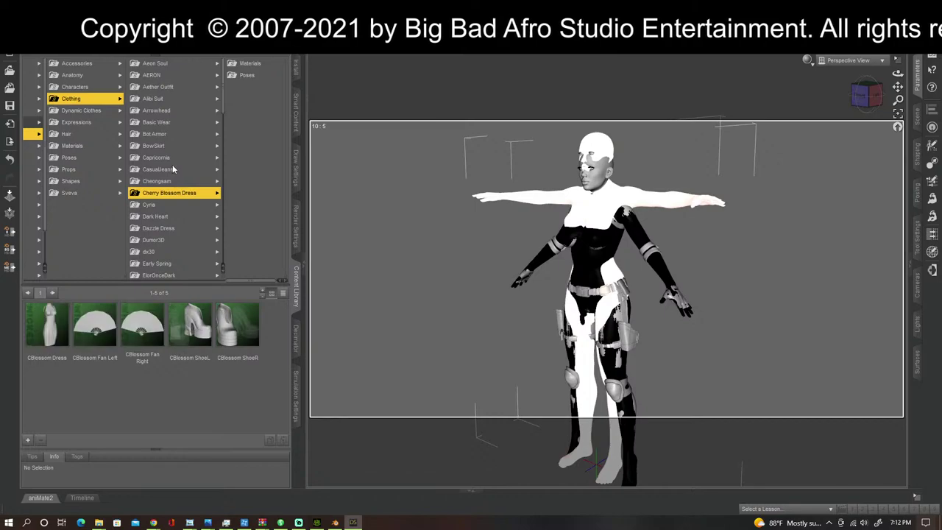
{"action": "key", "text": "Down"}
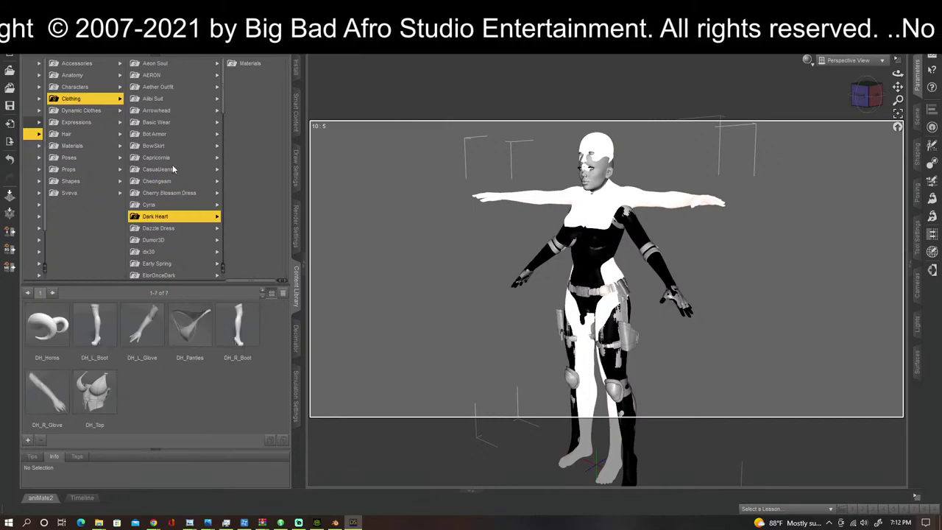
{"action": "key", "text": "Down"}
{"action": "key", "text": "Down"}
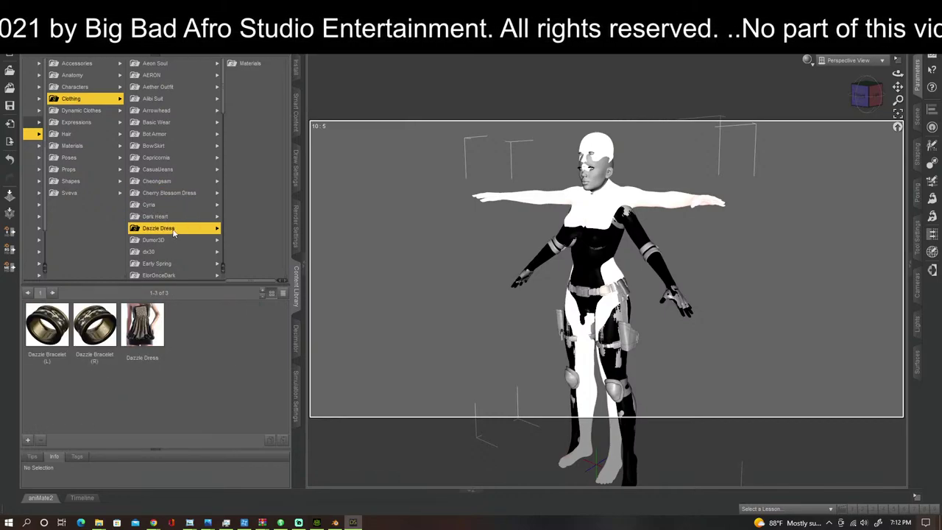
{"action": "key", "text": "Down"}
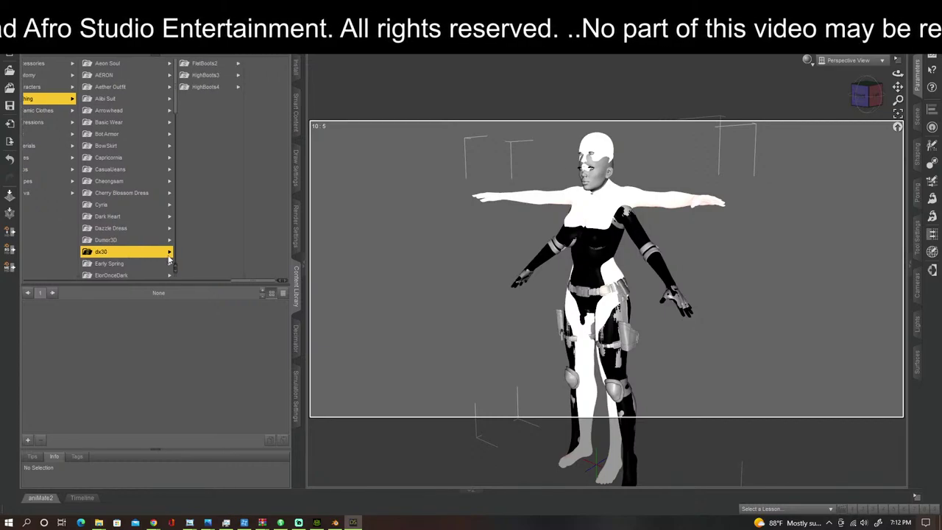
{"action": "key", "text": "Down"}
Step: Add the HBootR boot from the dx30 HighBoots4 set and fit it to the Genesis 2 Female figure
{"action": "left_click", "coordinate": [136, 247]}
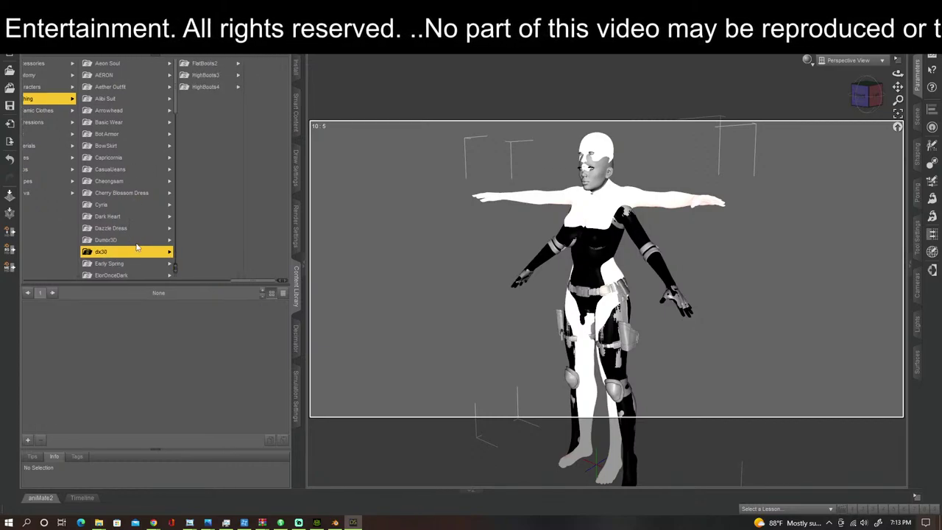
{"action": "left_click", "coordinate": [204, 88]}
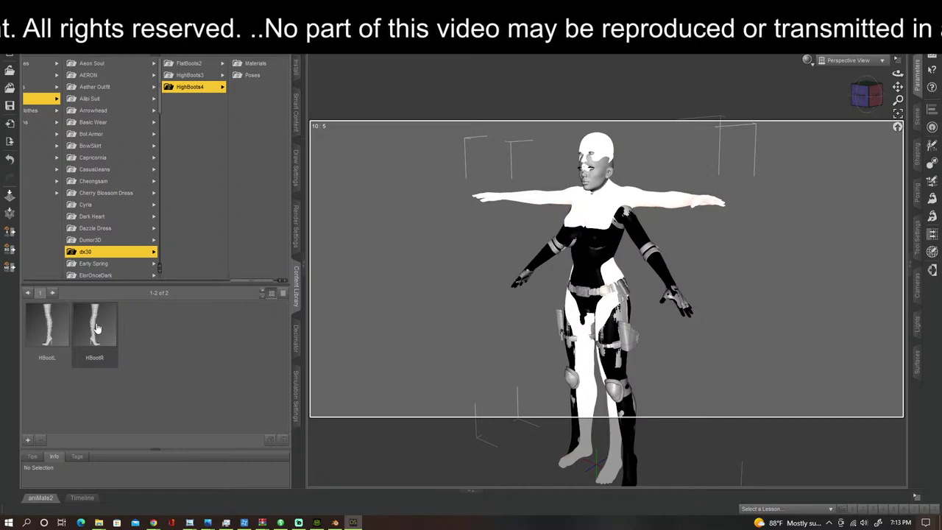
{"action": "left_click_drag", "start_coordinate": [94, 328], "coordinate": [603, 199]}
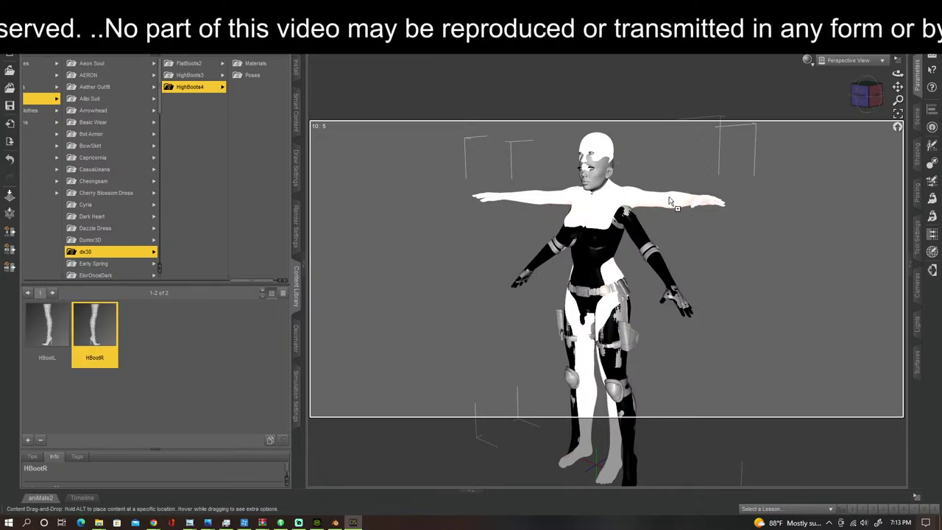
{"action": "left_click_drag", "start_coordinate": [670, 200], "coordinate": [690, 210]}
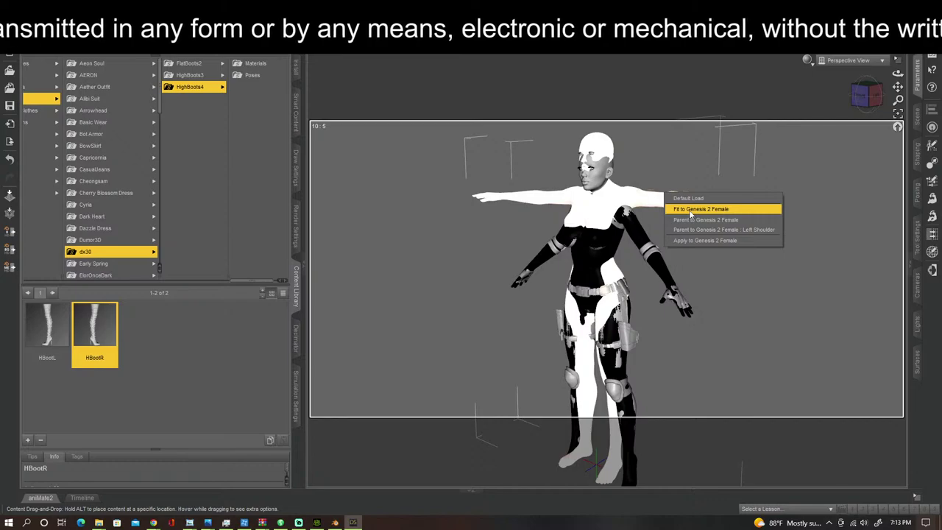
{"action": "left_click_drag", "start_coordinate": [690, 213], "coordinate": [689, 211]}
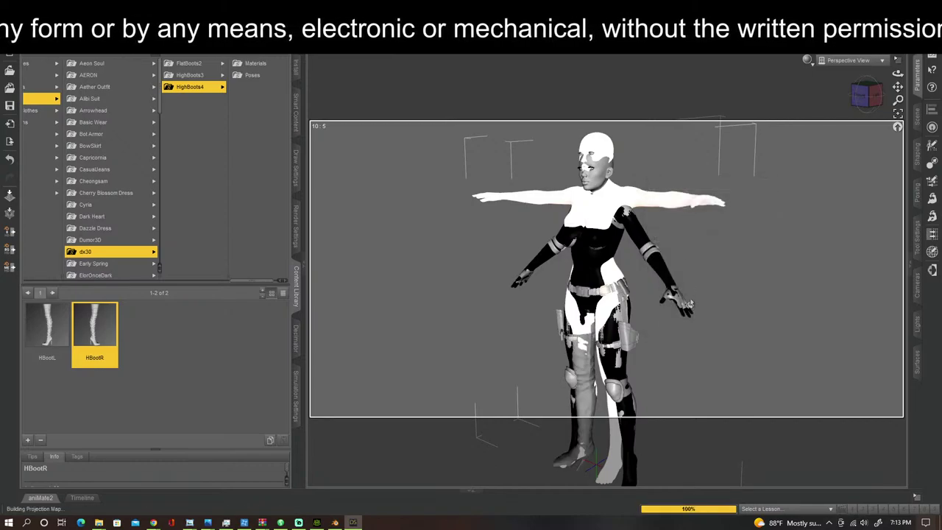
Step: Fit the HBootL boot to the Genesis 2 Female figure and apply the FootSet pose from the HighBoots4 set
{"action": "left_click", "coordinate": [50, 322]}
{"action": "mouse_move", "coordinate": [42, 322]}
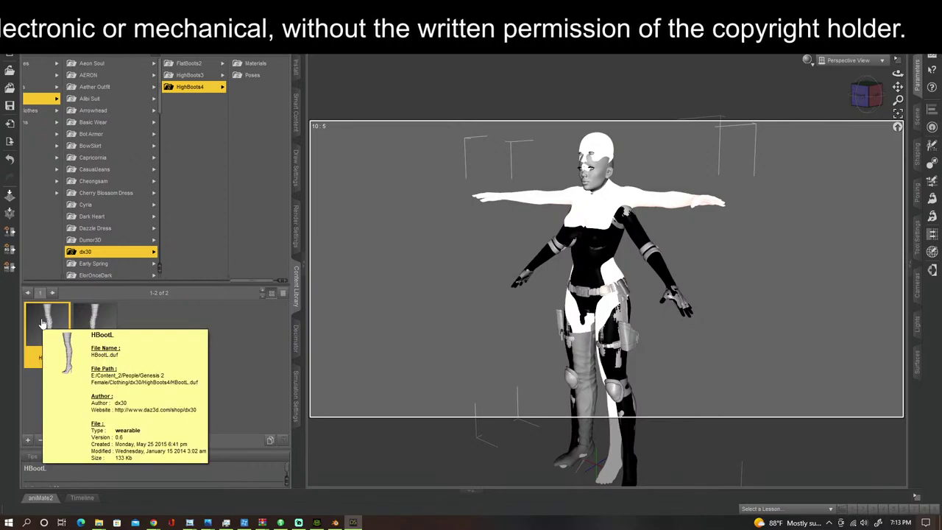
{"action": "left_click_drag", "start_coordinate": [42, 323], "coordinate": [677, 210]}
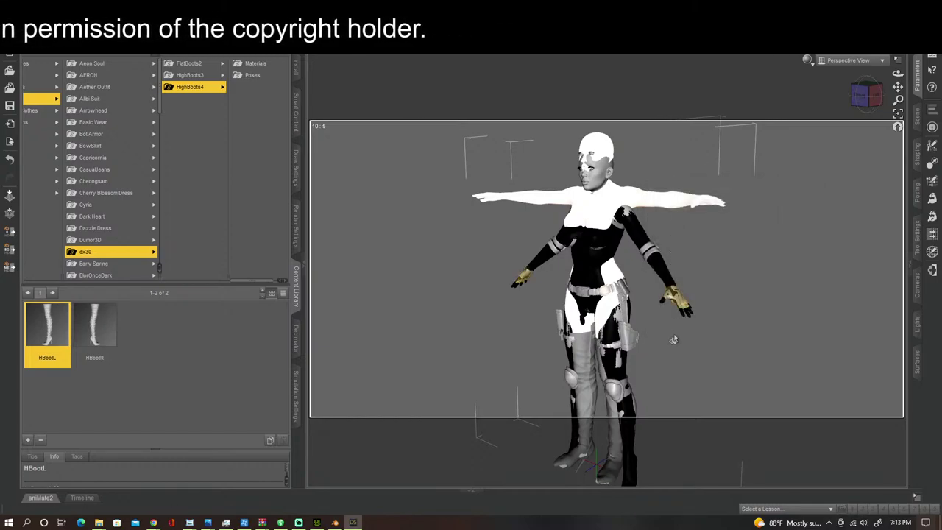
{"action": "left_click", "coordinate": [256, 79]}
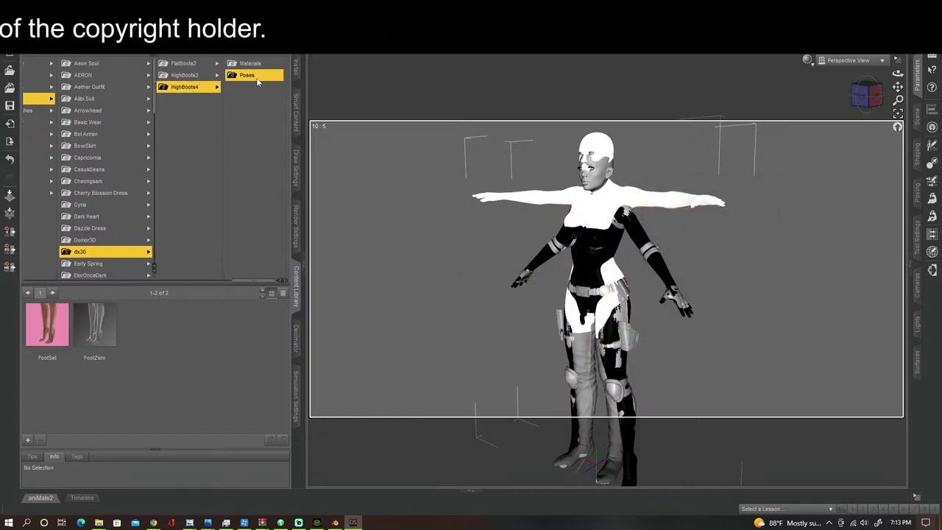
{"action": "double_click", "coordinate": [52, 328]}
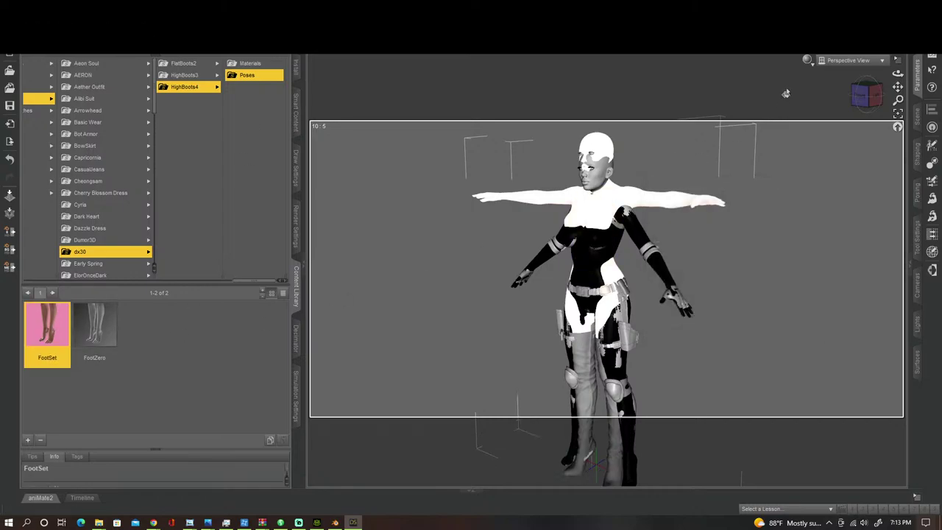
{"action": "left_click", "coordinate": [853, 93]}
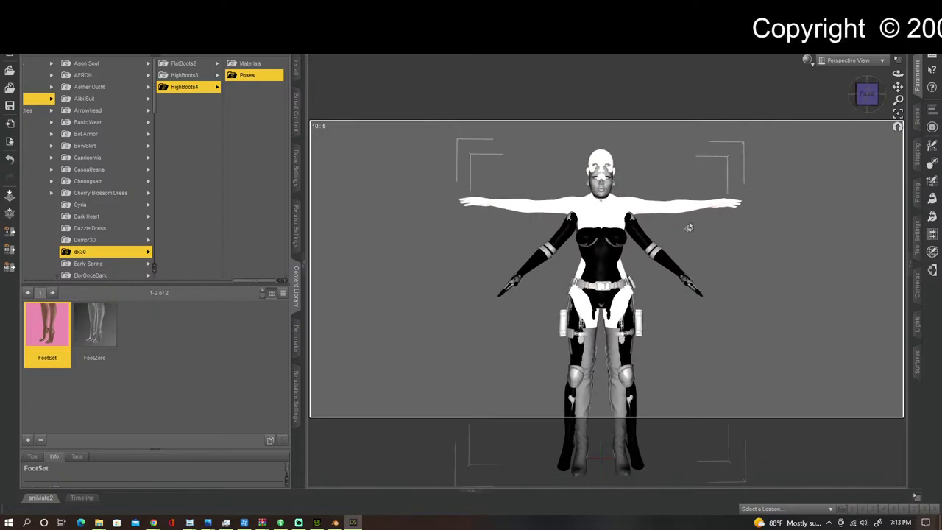
Step: Delete every scene item from Laverne through Soldier 2 Elbow Protection, keeping only Genesis 2 Female, HBootR and HBootL
{"action": "left_click", "coordinate": [917, 117]}
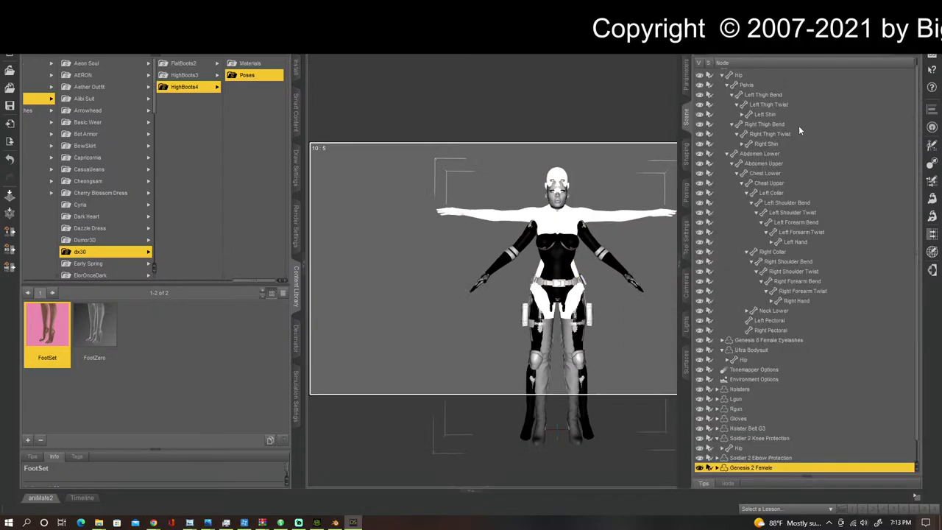
{"action": "scroll", "coordinate": [734, 86], "scroll_direction": "up", "scroll_amount": 1}
{"action": "left_click", "coordinate": [717, 73]}
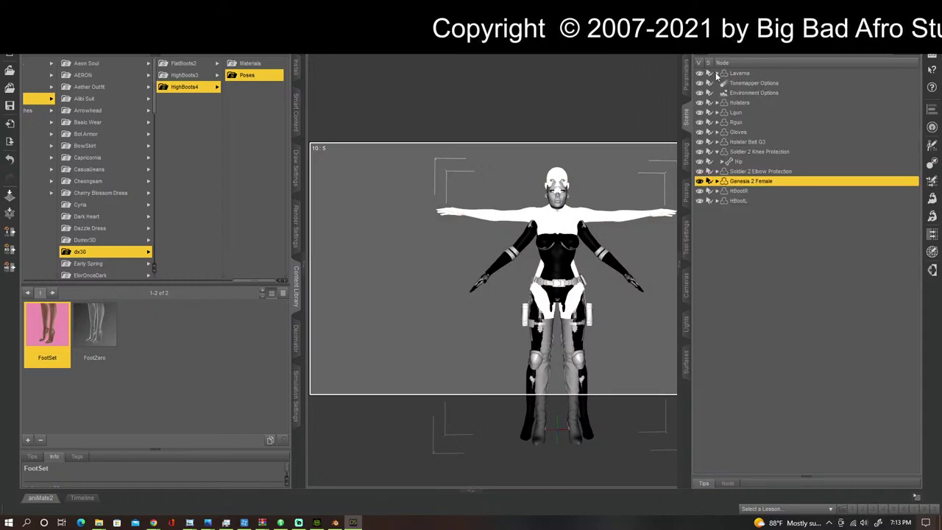
{"action": "left_click", "coordinate": [739, 74]}
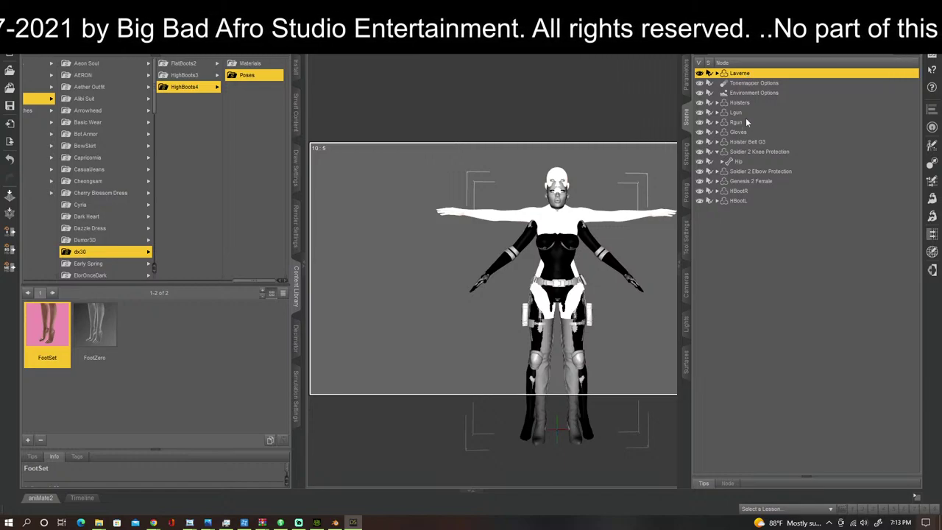
{"action": "left_click", "coordinate": [741, 170]}
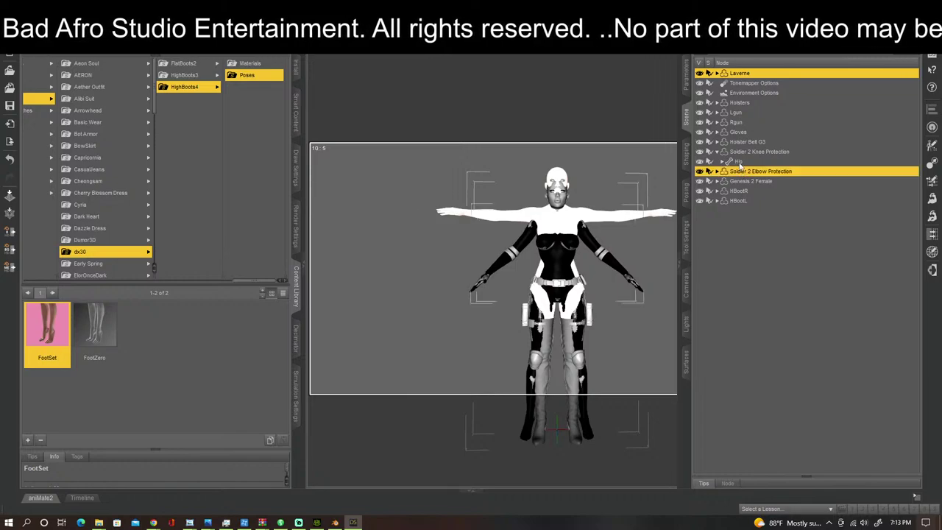
{"action": "left_click", "coordinate": [742, 161], "text": "ctrl"}
{"action": "left_click", "coordinate": [744, 151], "text": "ctrl"}
{"action": "left_click", "coordinate": [744, 141], "text": "ctrl"}
{"action": "left_click", "coordinate": [739, 131], "text": "ctrl"}
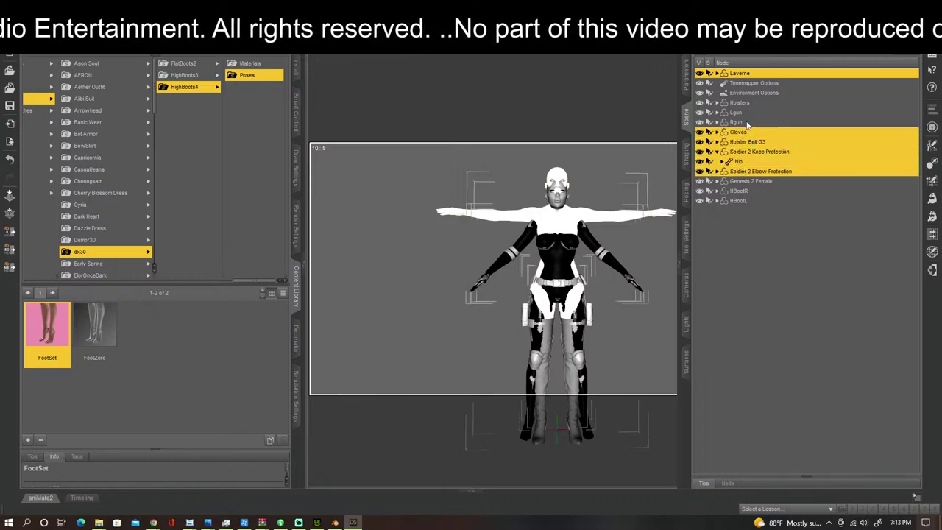
{"action": "left_click", "coordinate": [739, 121], "text": "ctrl"}
{"action": "left_click", "coordinate": [740, 112], "text": "ctrl"}
{"action": "left_click", "coordinate": [744, 102], "text": "ctrl"}
{"action": "left_click", "coordinate": [750, 92], "text": "ctrl"}
{"action": "left_click", "coordinate": [757, 83], "text": "ctrl"}
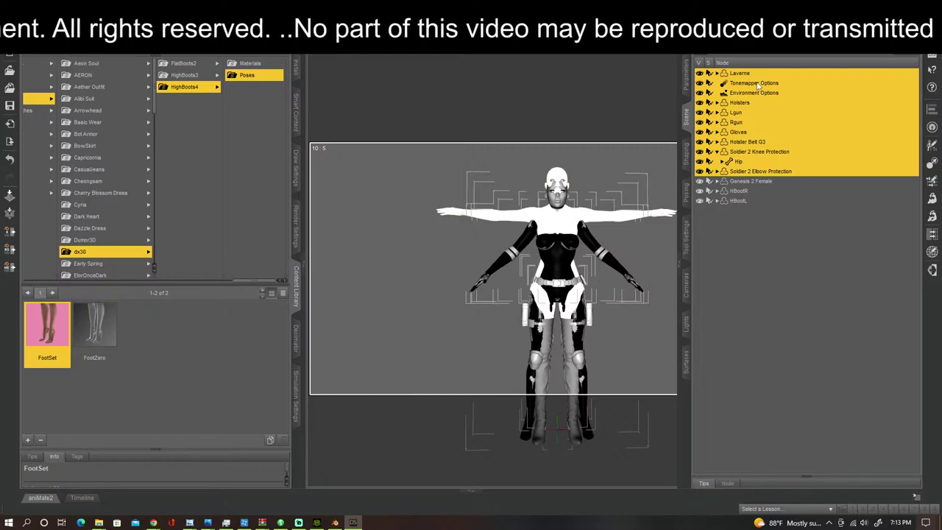
{"action": "key", "text": "Delete"}
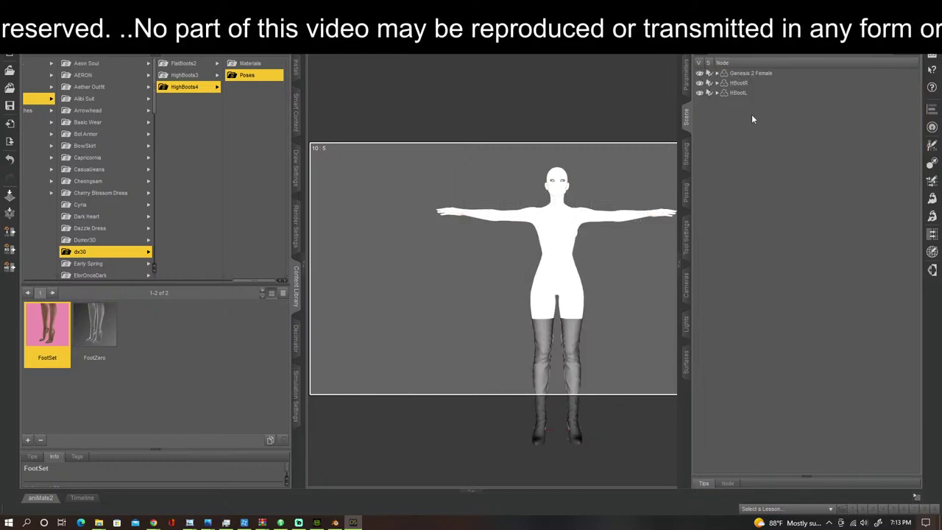
{"action": "left_click", "coordinate": [678, 263]}
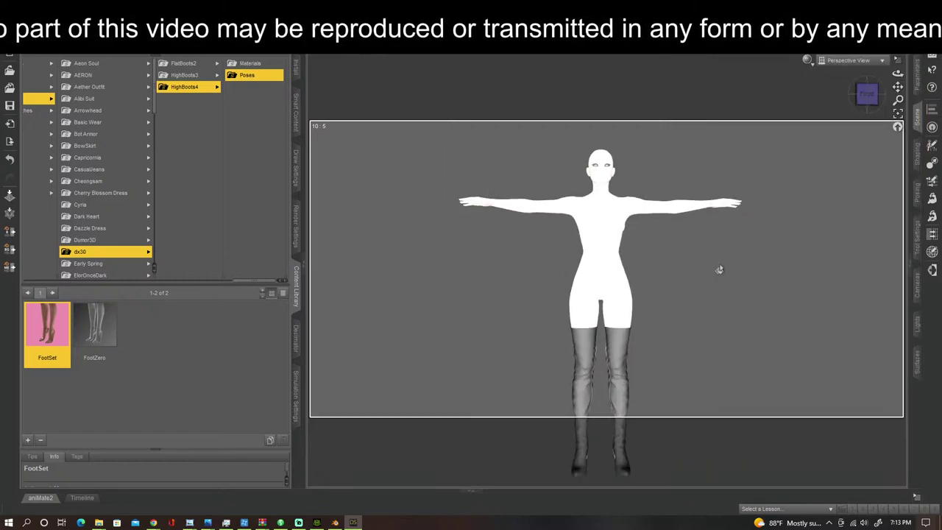
Step: Add the Essina Shorts from the Essina Outfit clothing set to the Genesis 2 Female figure
{"action": "left_click", "coordinate": [858, 94]}
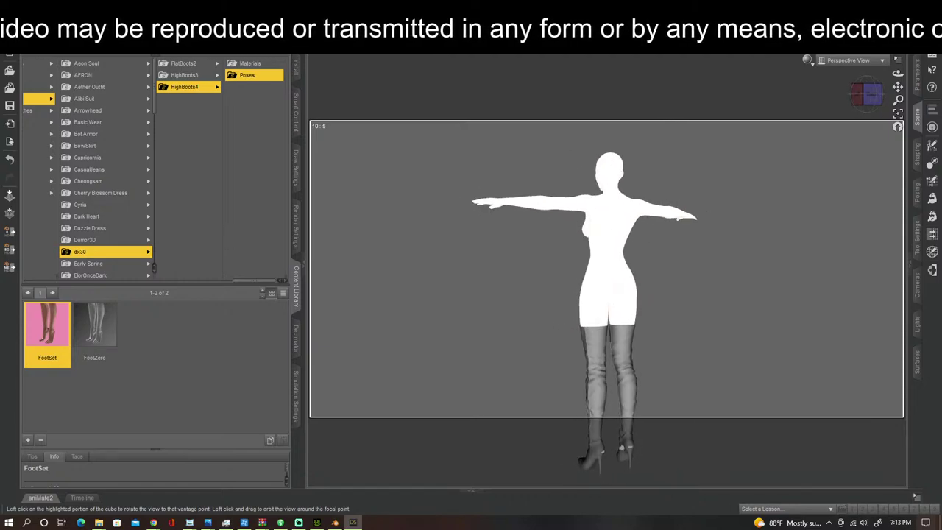
{"action": "left_click_drag", "start_coordinate": [867, 94], "coordinate": [918, 94]}
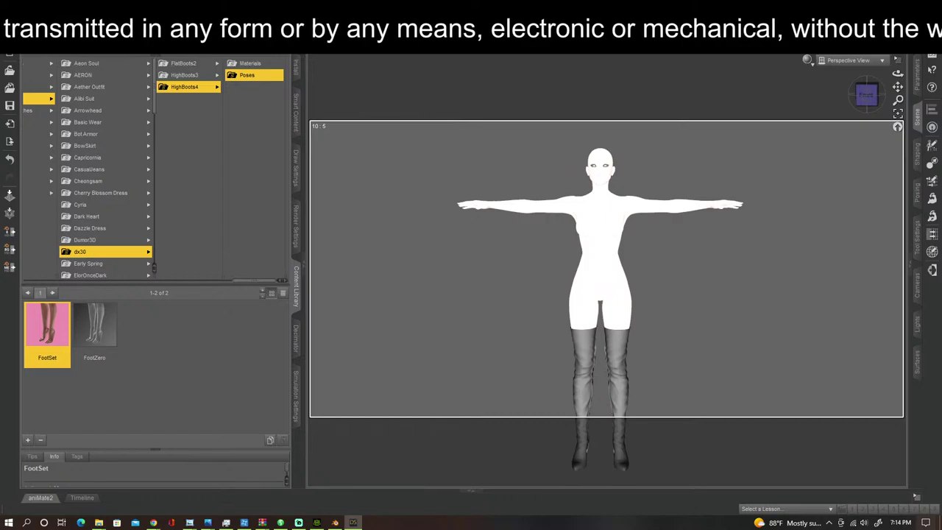
{"action": "scroll", "coordinate": [474, 290], "scroll_direction": "up", "scroll_amount": 2}
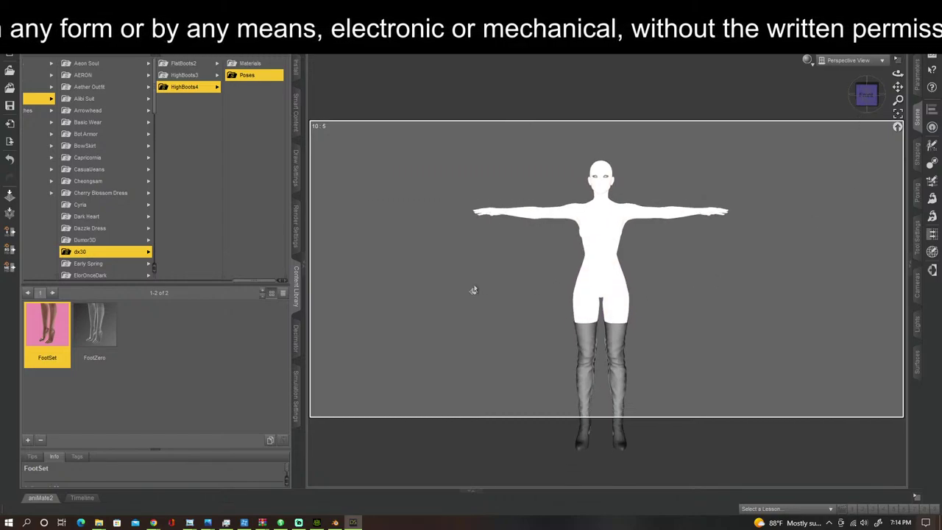
{"action": "scroll", "coordinate": [471, 296], "scroll_direction": "up", "scroll_amount": 2}
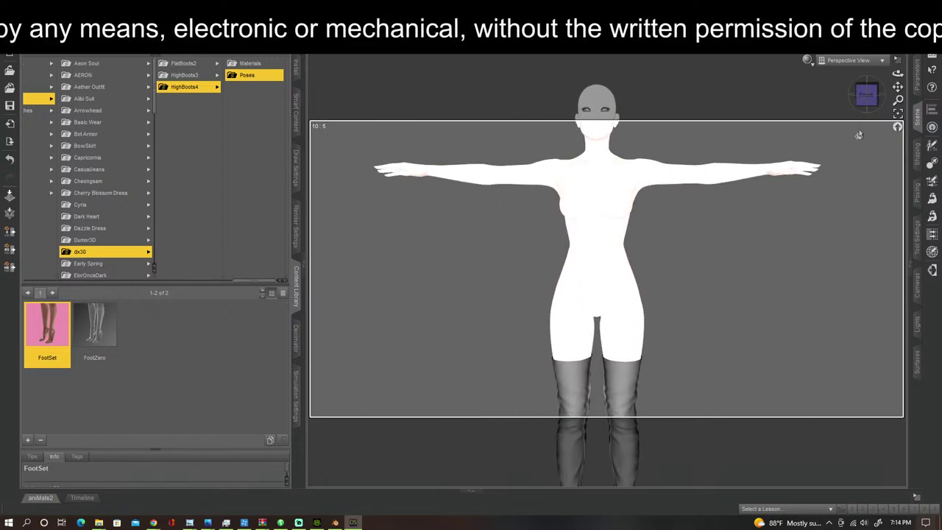
{"action": "mouse_move", "coordinate": [866, 94]}
{"action": "left_mouse_down"}
{"action": "mouse_move", "coordinate": [765, 94]}
{"action": "mouse_move", "coordinate": [866, 94]}
{"action": "left_mouse_up"}
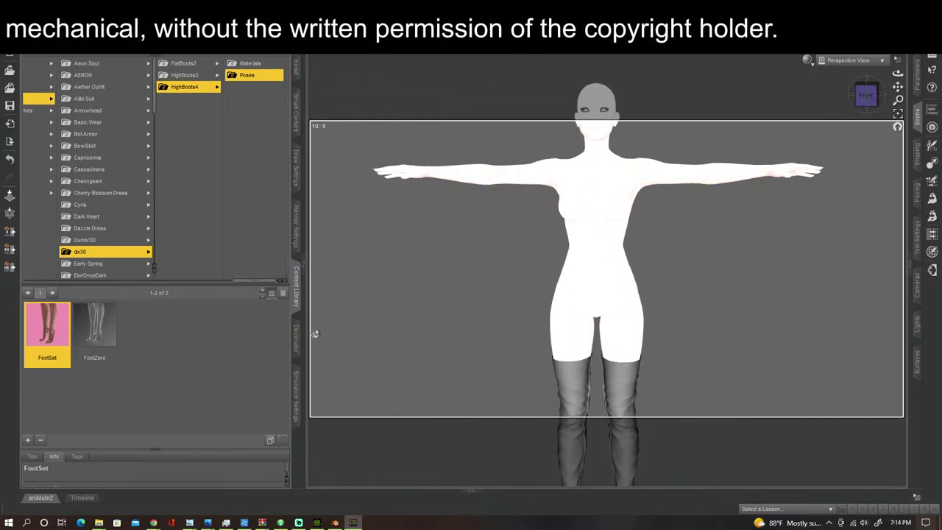
{"action": "left_click_drag", "start_coordinate": [261, 282], "coordinate": [228, 282]}
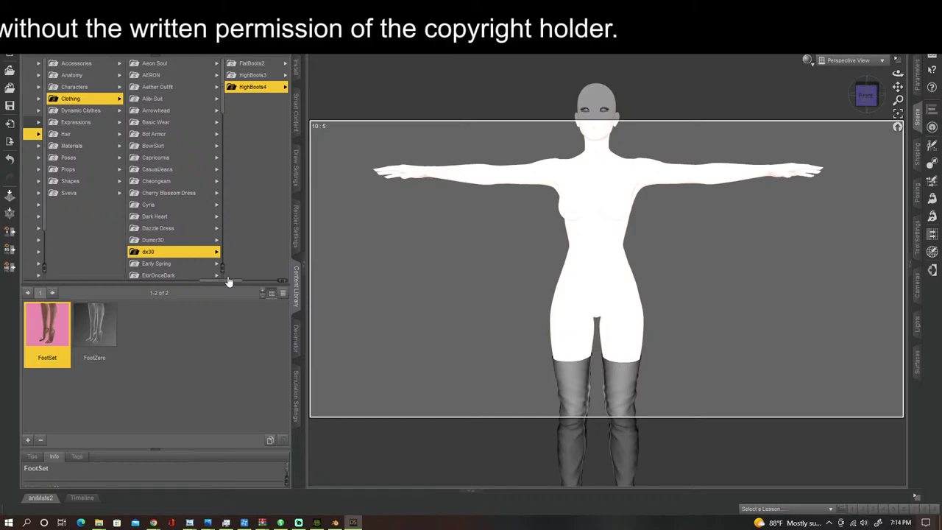
{"action": "left_click", "coordinate": [162, 218]}
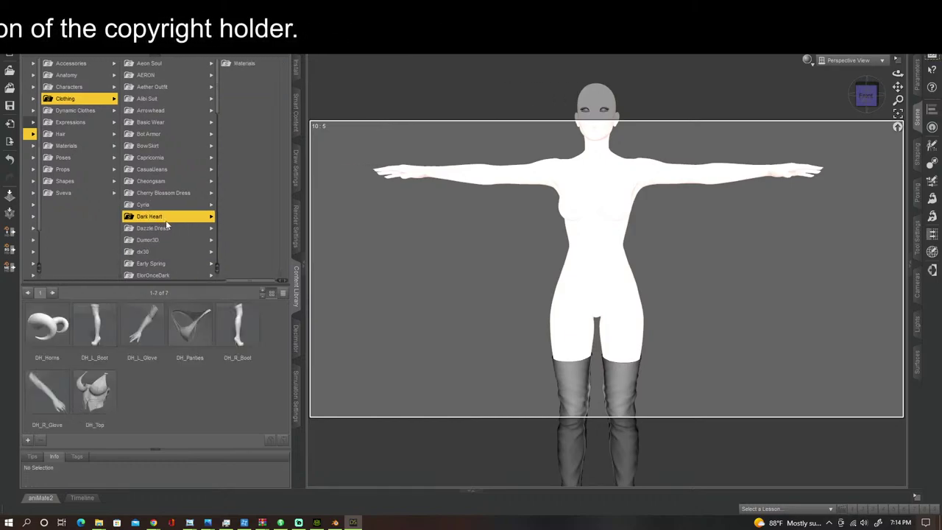
{"action": "left_click", "coordinate": [168, 240]}
{"action": "left_click", "coordinate": [168, 250]}
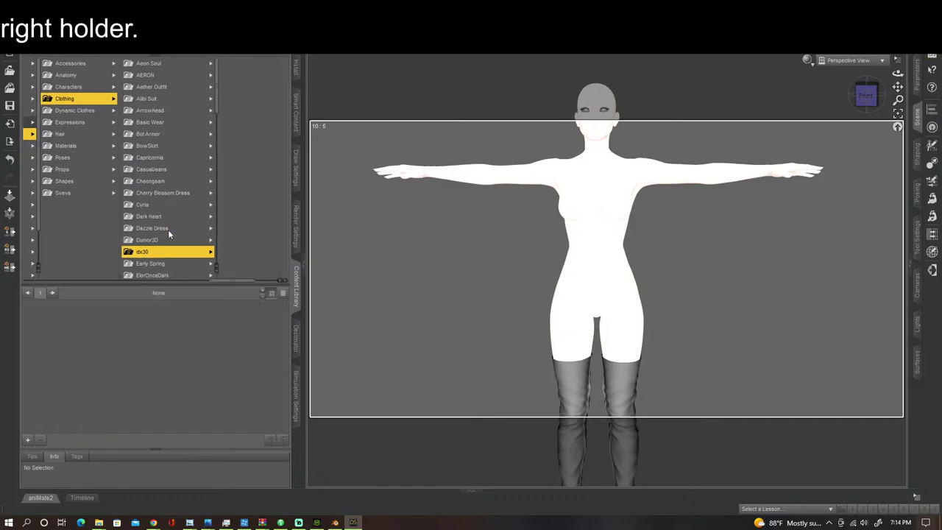
{"action": "key", "text": "Down"}
{"action": "key", "text": "Down"}
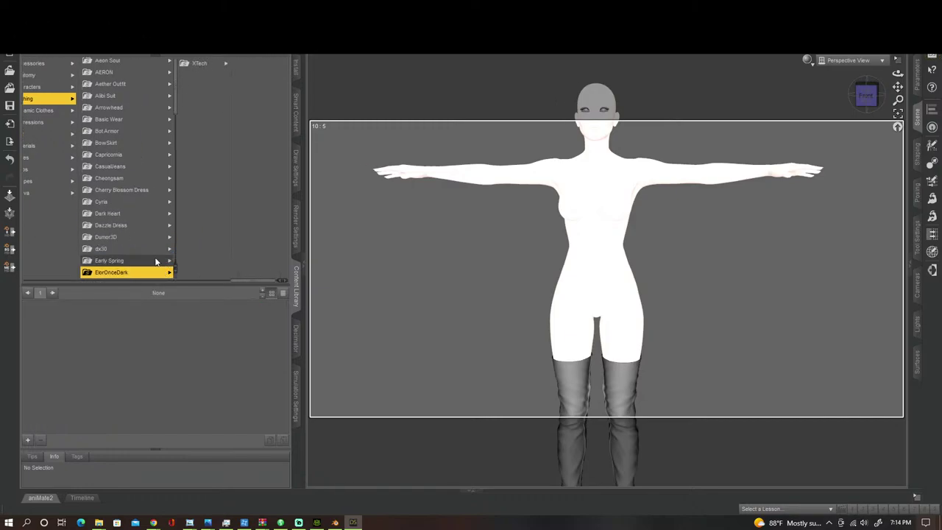
{"action": "key", "text": "Up"}
{"action": "key", "text": "Down"}
{"action": "key", "text": "Down"}
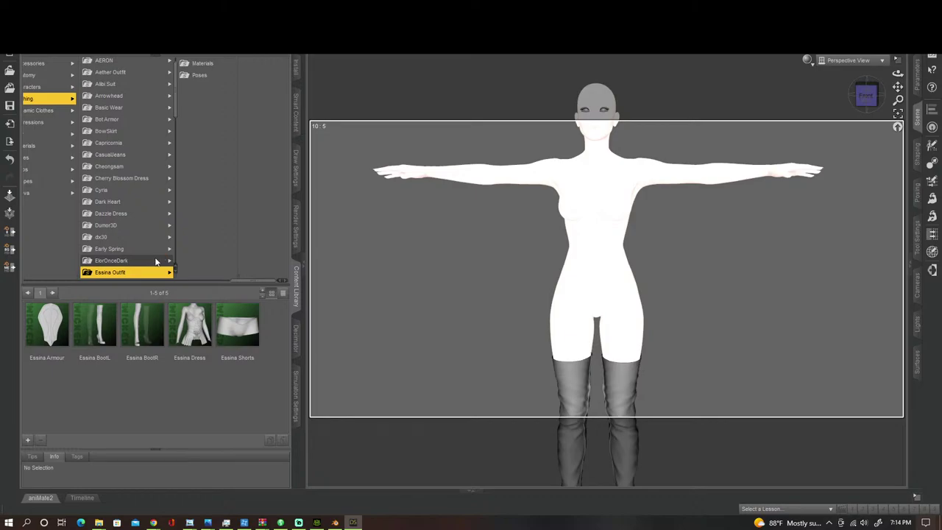
{"action": "key", "text": "Down"}
{"action": "key", "text": "Up"}
{"action": "left_click", "coordinate": [246, 344]}
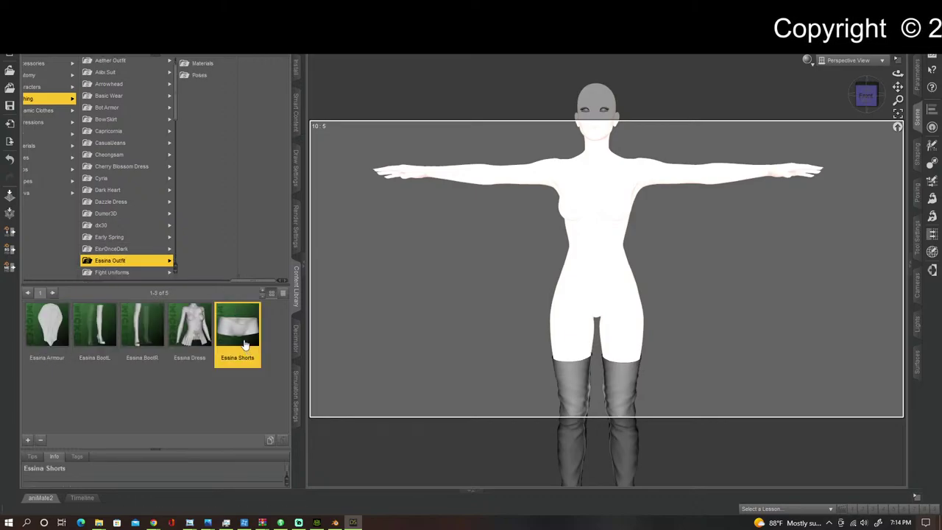
{"action": "left_click_drag", "start_coordinate": [435, 314], "coordinate": [627, 306]}
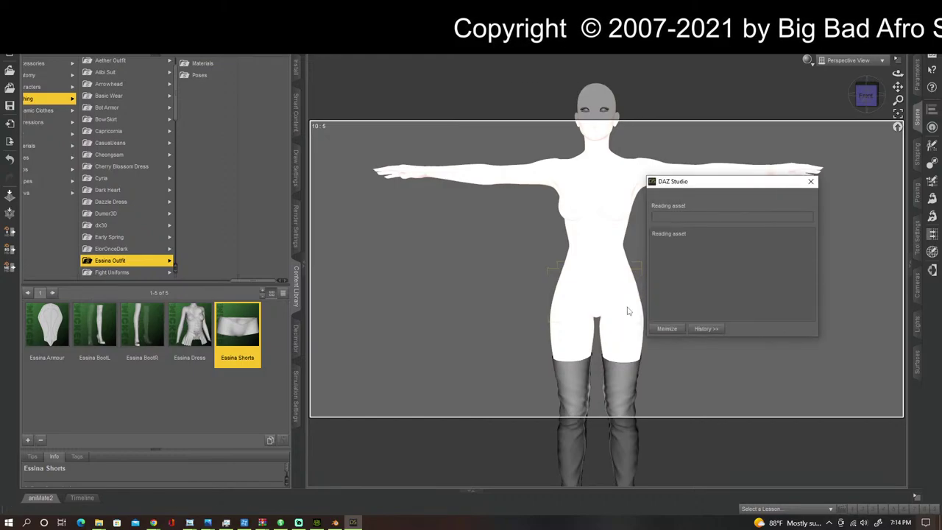
Step: Replace the shorts on the figure with the Cabana Suit from the Hot Cabana Wear clothing set
{"action": "left_click", "coordinate": [122, 273]}
{"action": "key", "text": "Down"}
{"action": "key", "text": "Down"}
{"action": "key", "text": "Down"}
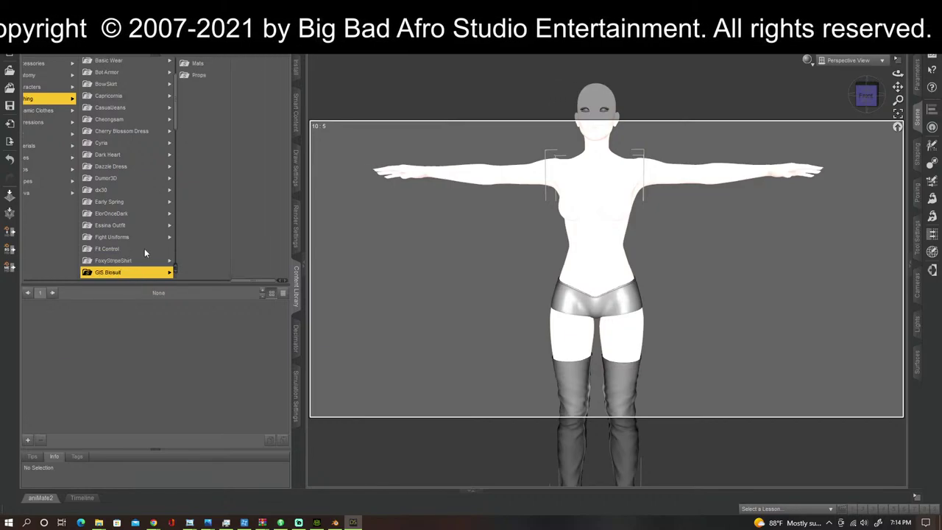
{"action": "key", "text": "Down"}
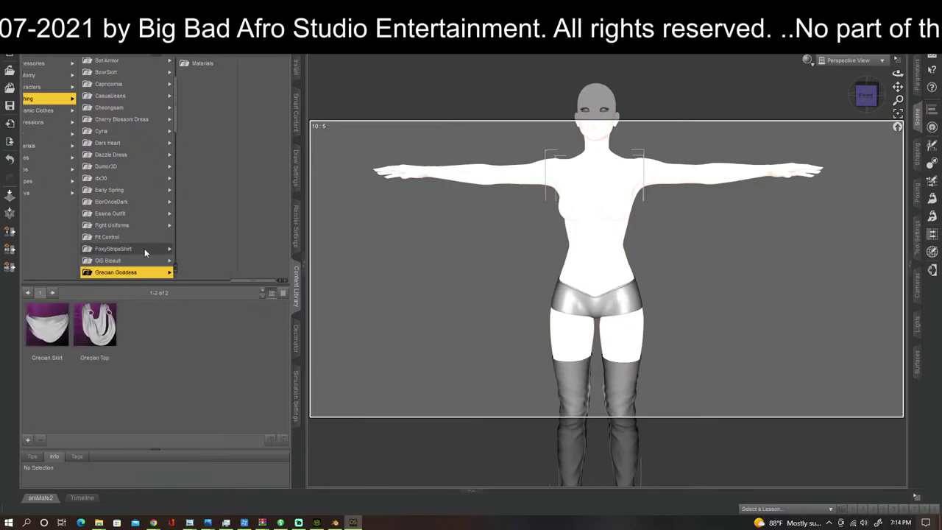
{"action": "key", "text": "Down"}
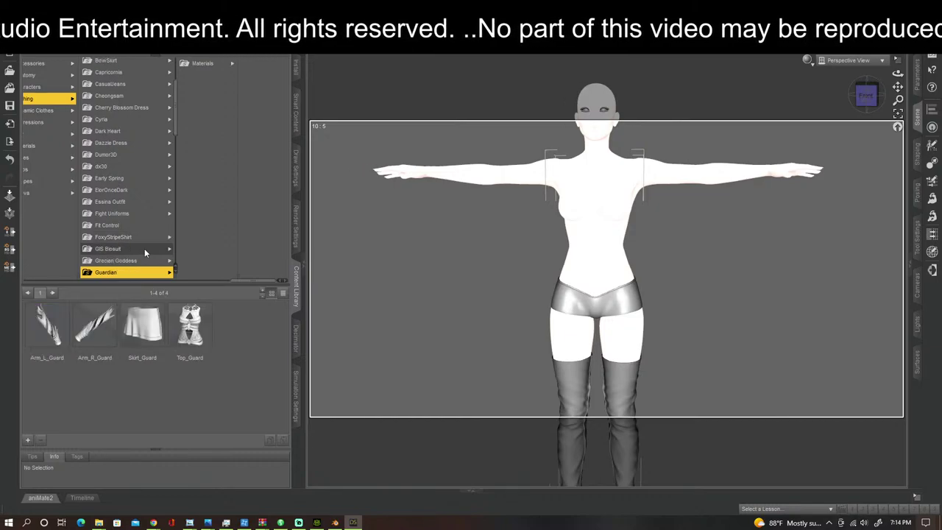
{"action": "key", "text": "Down"}
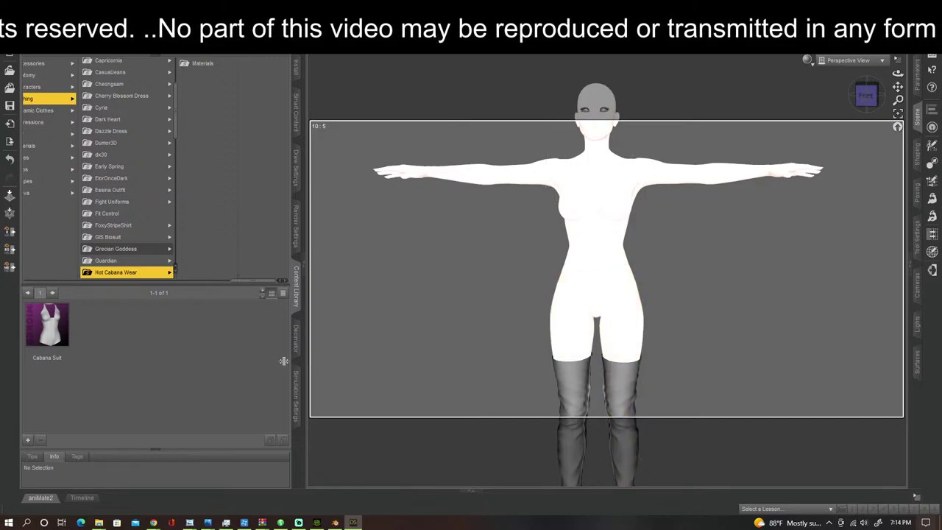
{"action": "left_click", "coordinate": [61, 320]}
{"action": "left_click_drag", "start_coordinate": [117, 308], "coordinate": [594, 231]}
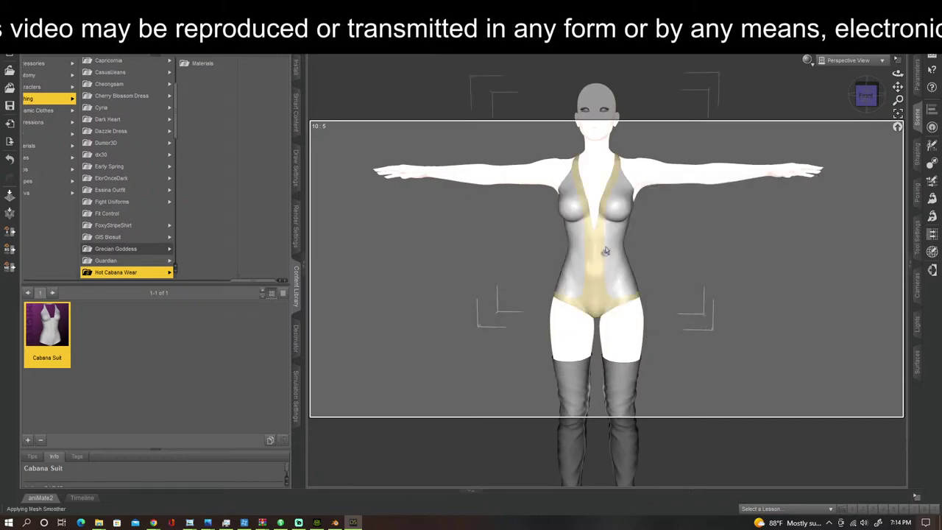
Step: Set the viewport's draw style to Texture Shaded
{"action": "mouse_move", "coordinate": [866, 95]}
{"action": "left_mouse_down"}
{"action": "mouse_move", "coordinate": [810, 95]}
{"action": "mouse_move", "coordinate": [867, 95]}
{"action": "left_mouse_up"}
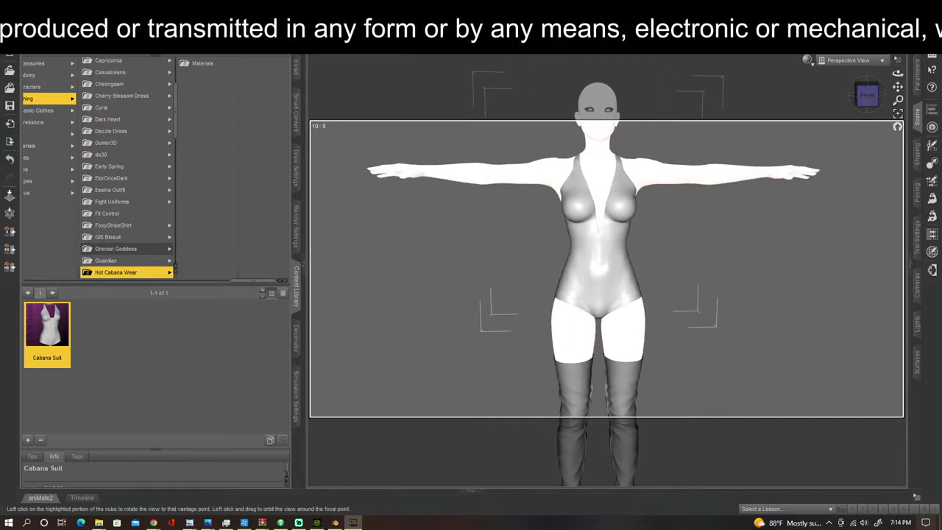
{"action": "left_click", "coordinate": [808, 60]}
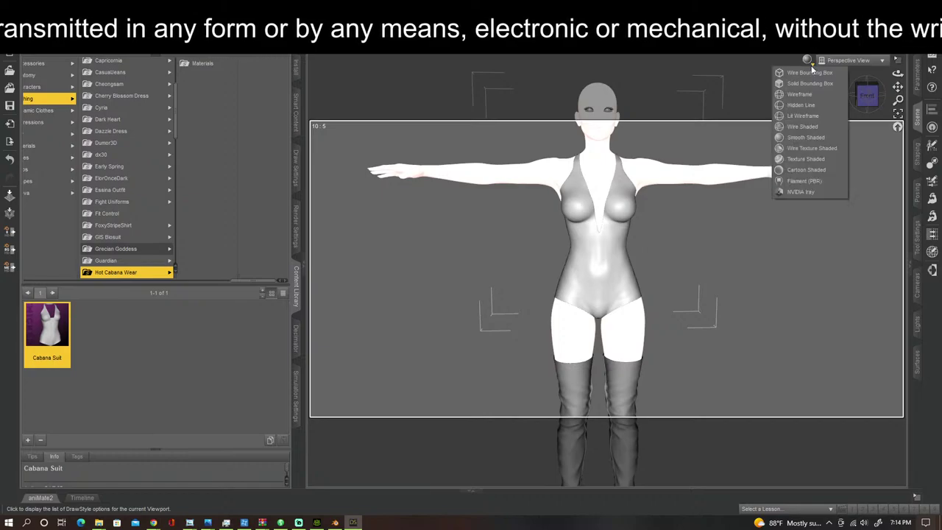
{"action": "left_click", "coordinate": [806, 159]}
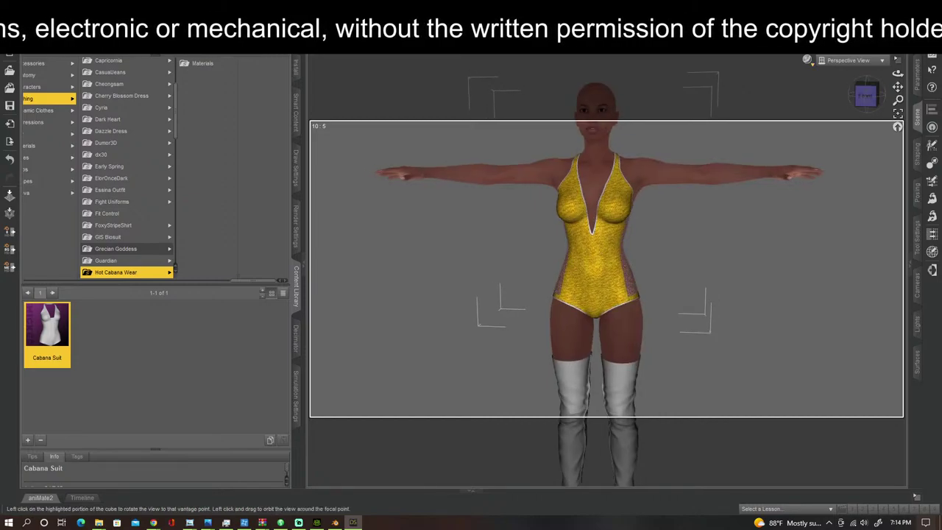
Step: Select the Cabana Suit on the figure and browse the Hot Cabana Wear materials for it
{"action": "left_click", "coordinate": [599, 282]}
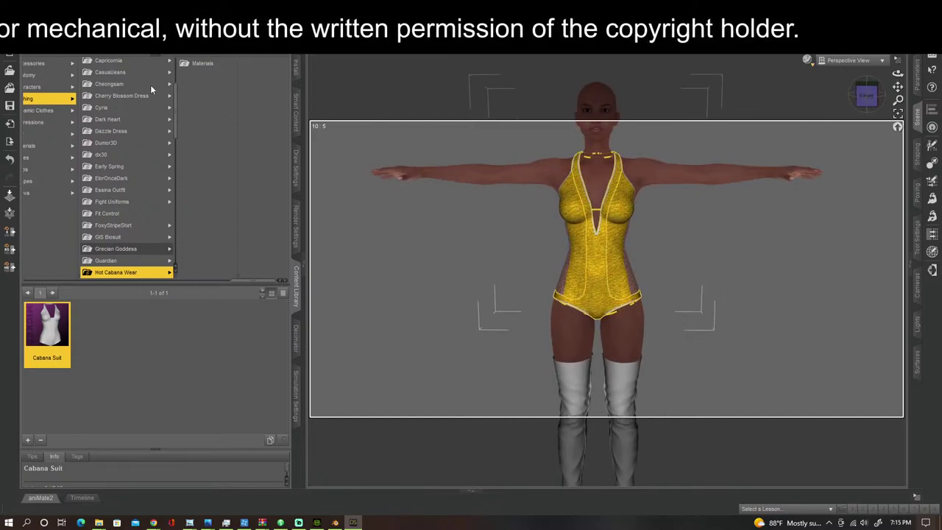
{"action": "left_click", "coordinate": [199, 63]}
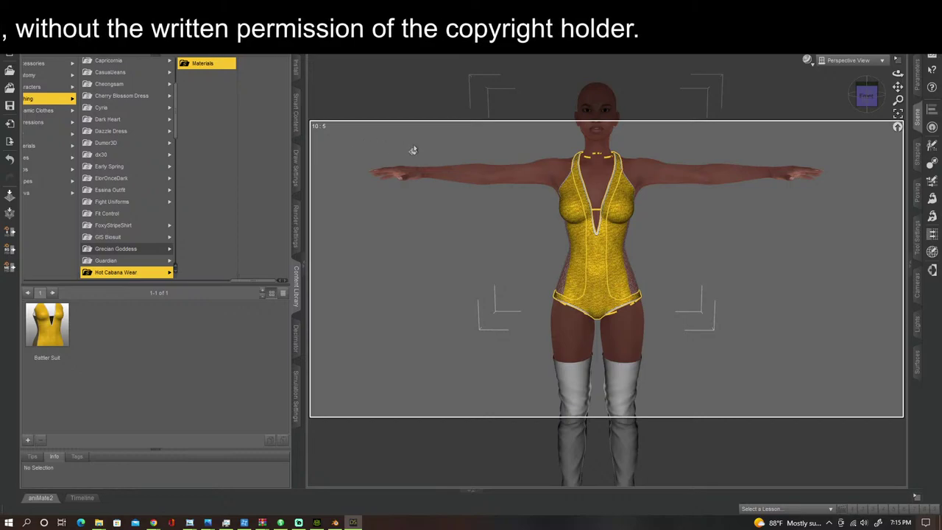
{"action": "left_click_drag", "start_coordinate": [867, 95], "coordinate": [736, 95]}
{"action": "scroll", "coordinate": [731, 234], "scroll_direction": "down", "scroll_amount": 5}
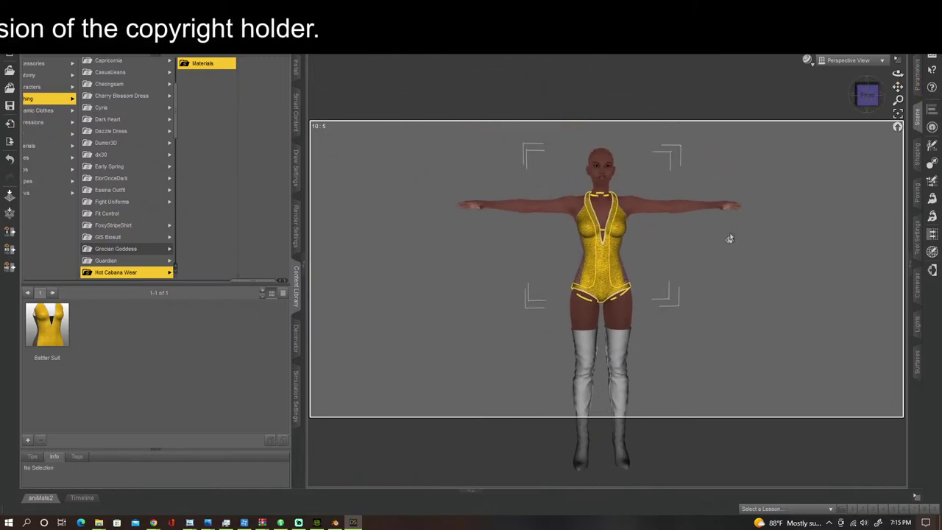
Step: Apply the Color12 black material from the dx30 HighBoots4 set to both the right and left high boots
{"action": "left_click_drag", "start_coordinate": [254, 281], "coordinate": [194, 287]}
{"action": "left_click", "coordinate": [216, 154]}
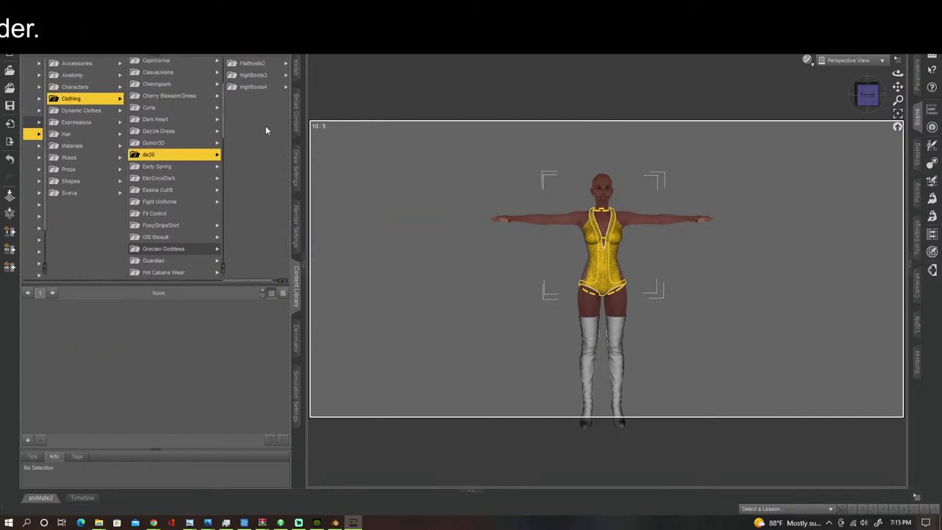
{"action": "left_click", "coordinate": [268, 89]}
{"action": "left_click", "coordinate": [262, 64]}
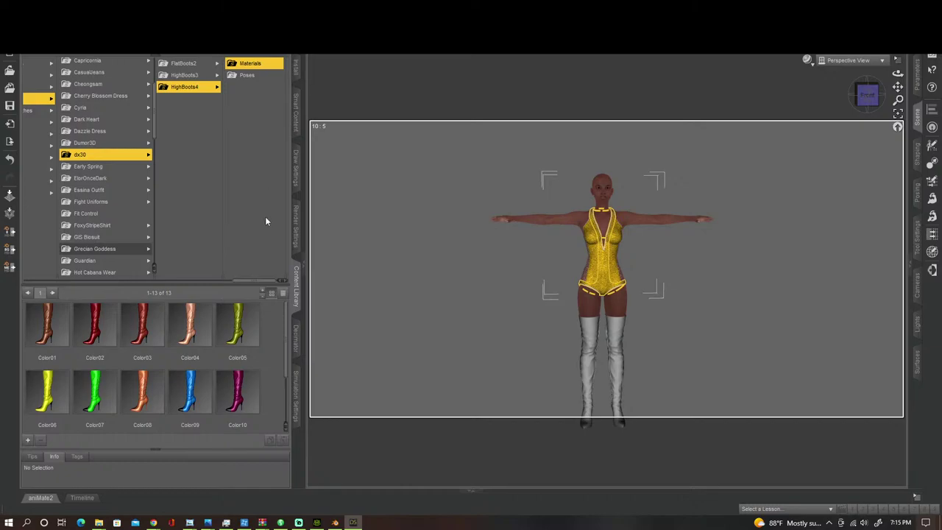
{"action": "left_click", "coordinate": [590, 353]}
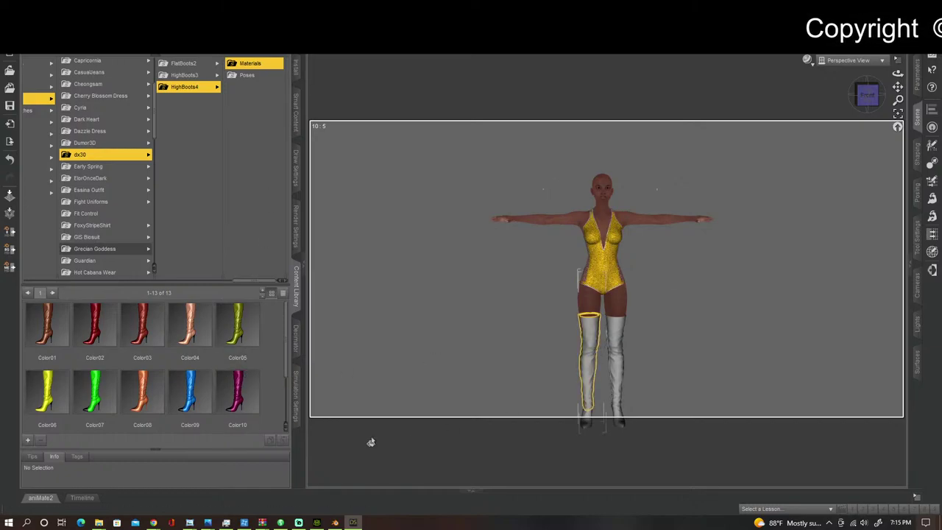
{"action": "scroll", "coordinate": [221, 378], "scroll_direction": "down", "scroll_amount": 2}
{"action": "double_click", "coordinate": [93, 394]}
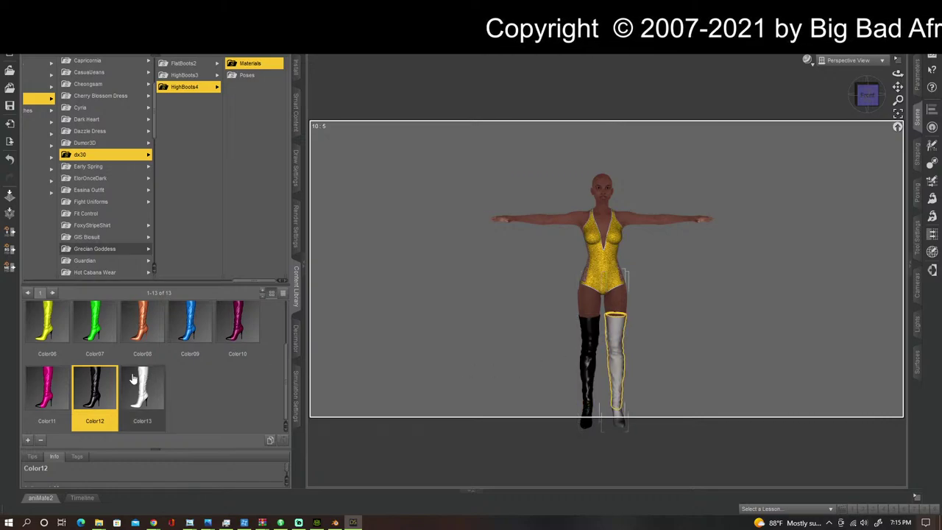
{"action": "scroll", "coordinate": [647, 356], "scroll_direction": "up", "scroll_amount": 5}
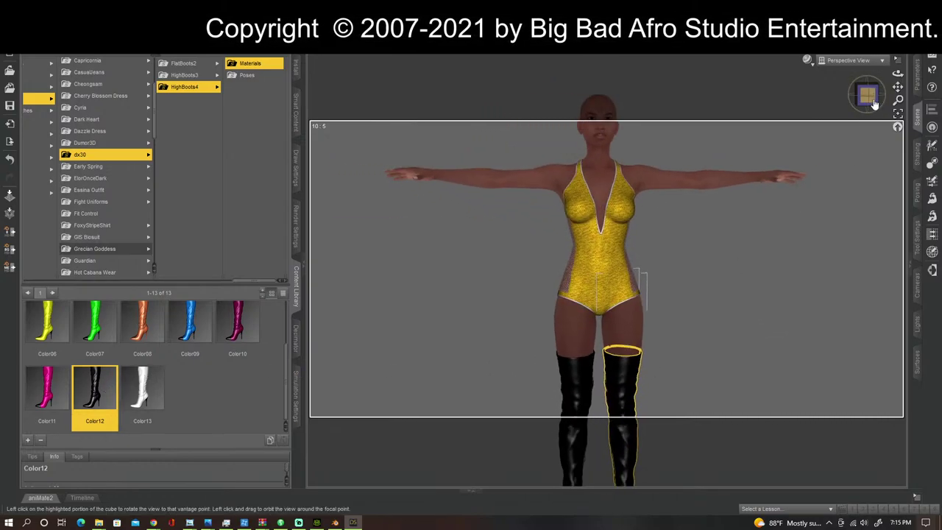
{"action": "mouse_move", "coordinate": [874, 105]}
{"action": "left_mouse_down"}
{"action": "mouse_move", "coordinate": [859, 95]}
{"action": "mouse_move", "coordinate": [867, 96]}
{"action": "left_mouse_up"}
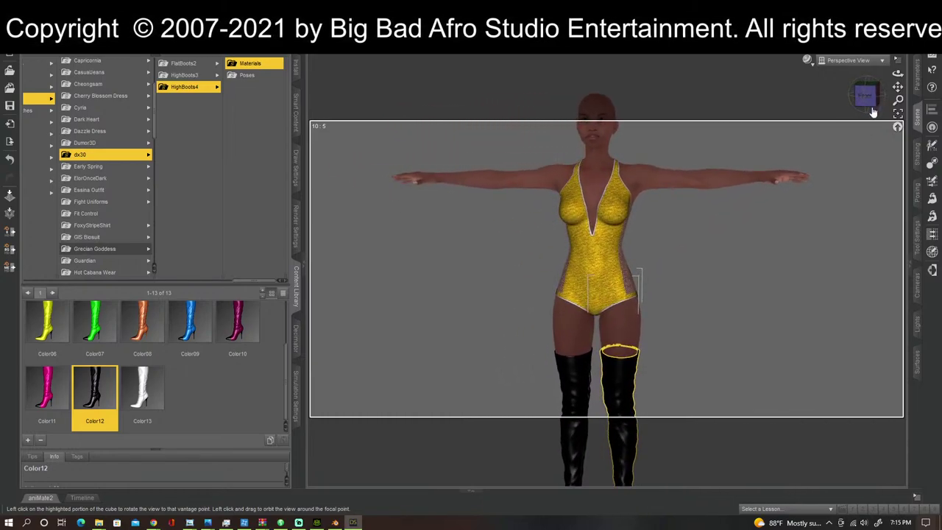
{"action": "scroll", "coordinate": [704, 331], "scroll_direction": "down", "scroll_amount": 5}
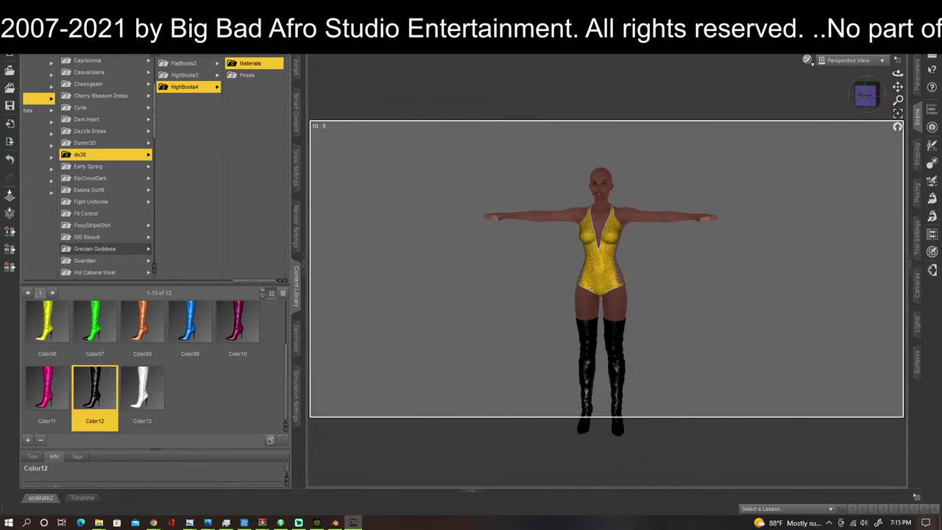
Step: Export the dressed figure as a Wavefront OBJ file named Boots, accepting the offered OBJ export options
{"action": "left_click", "coordinate": [11, 16]}
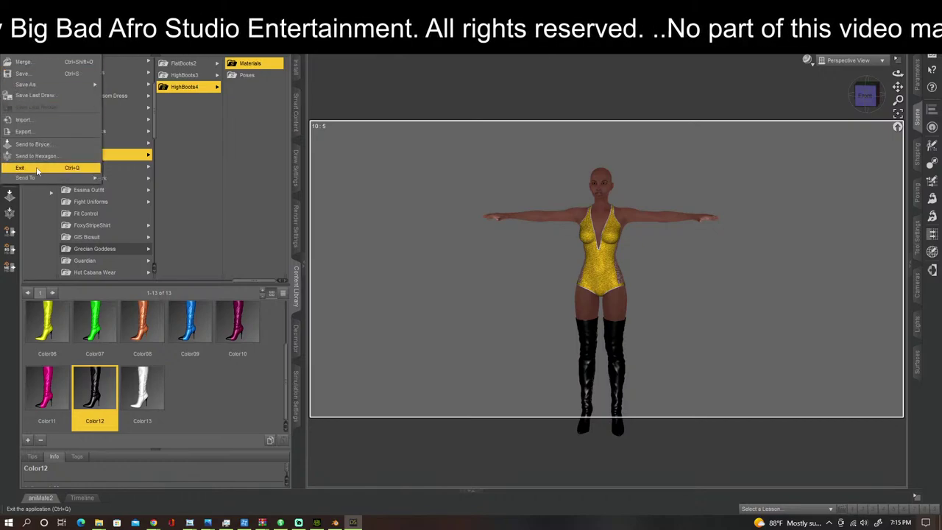
{"action": "left_click", "coordinate": [34, 132]}
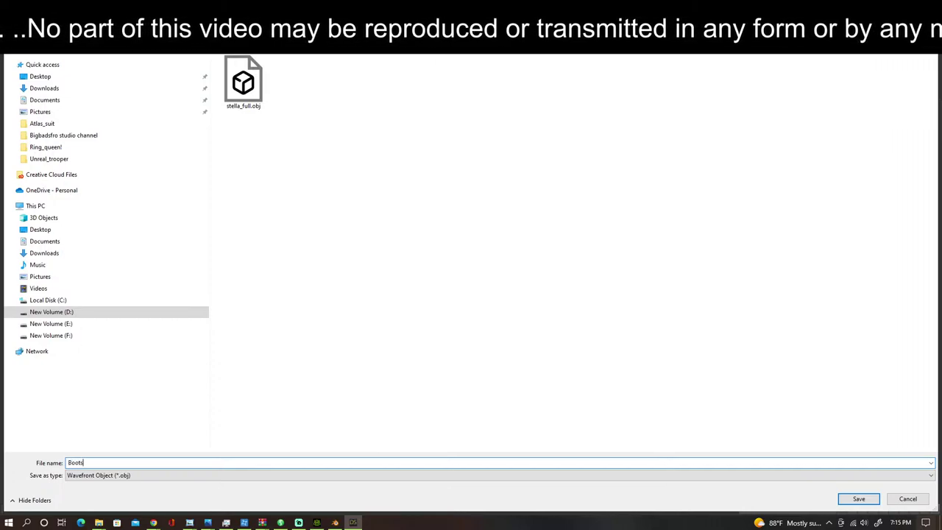
{"action": "key", "text": "Return"}
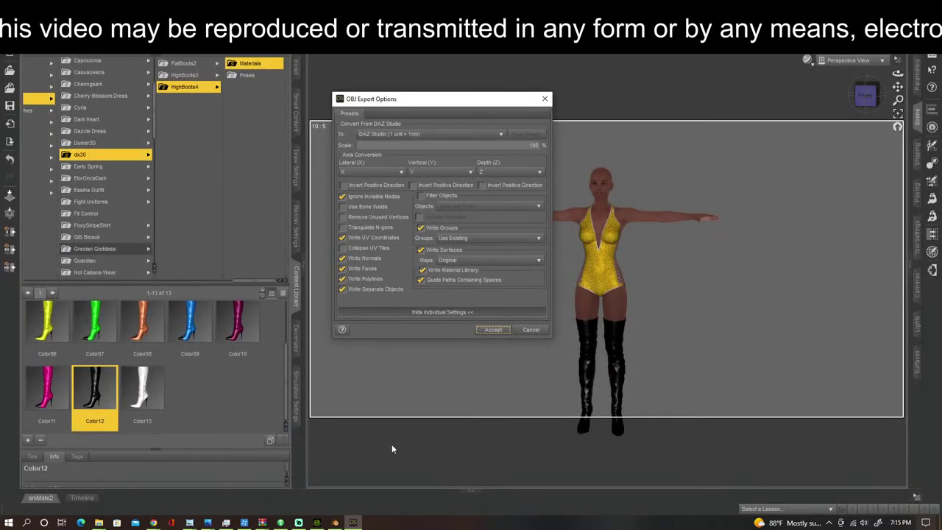
{"action": "left_click", "coordinate": [499, 330]}
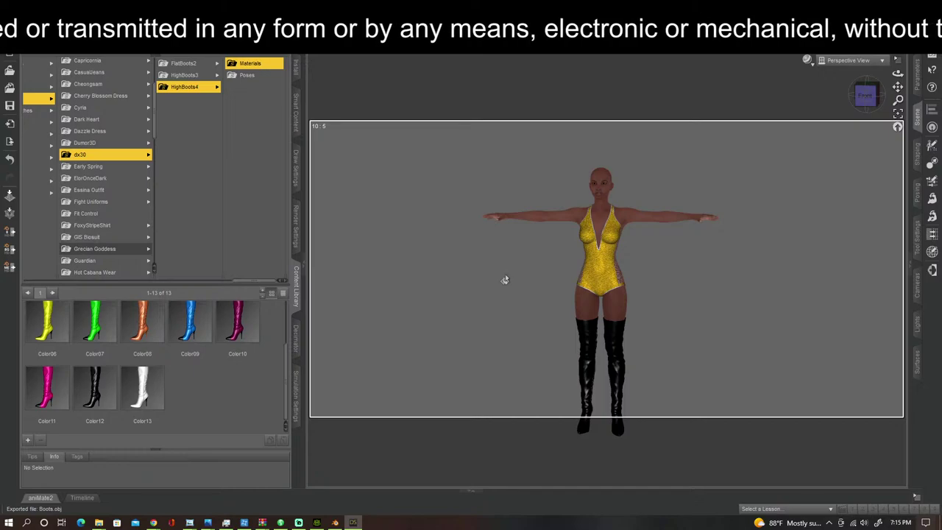
Step: Export the dressed figure as an Autodesk FBX file named Pose, accepting the offered FBX 2012 Binary export options
{"action": "left_click", "coordinate": [12, 21]}
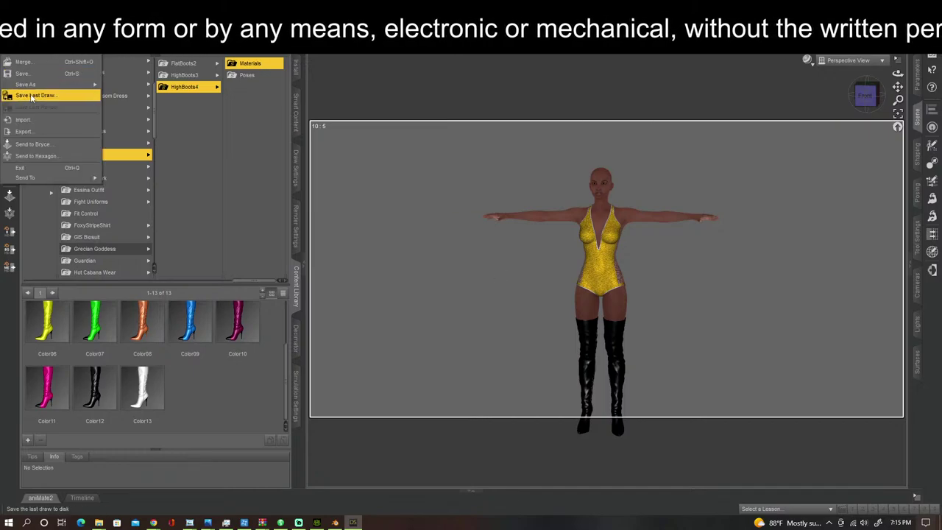
{"action": "left_click", "coordinate": [35, 132]}
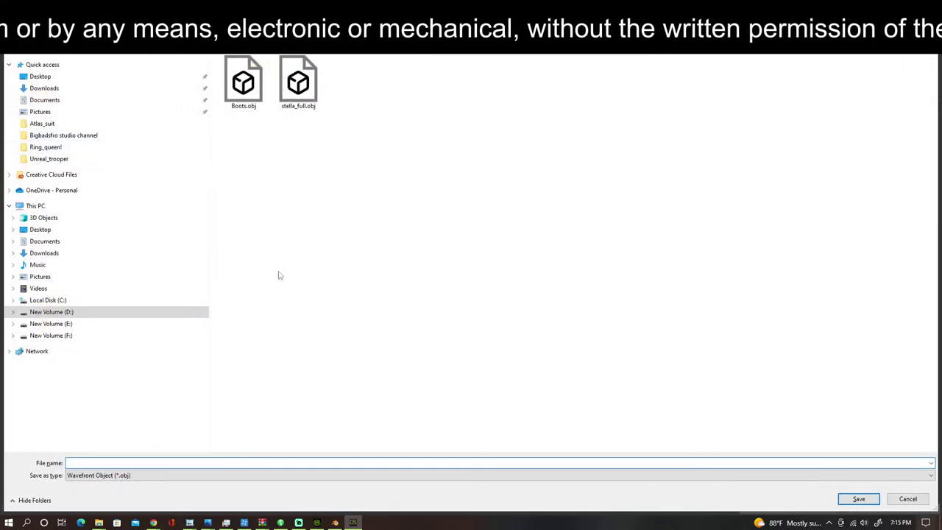
{"action": "left_click", "coordinate": [168, 476]}
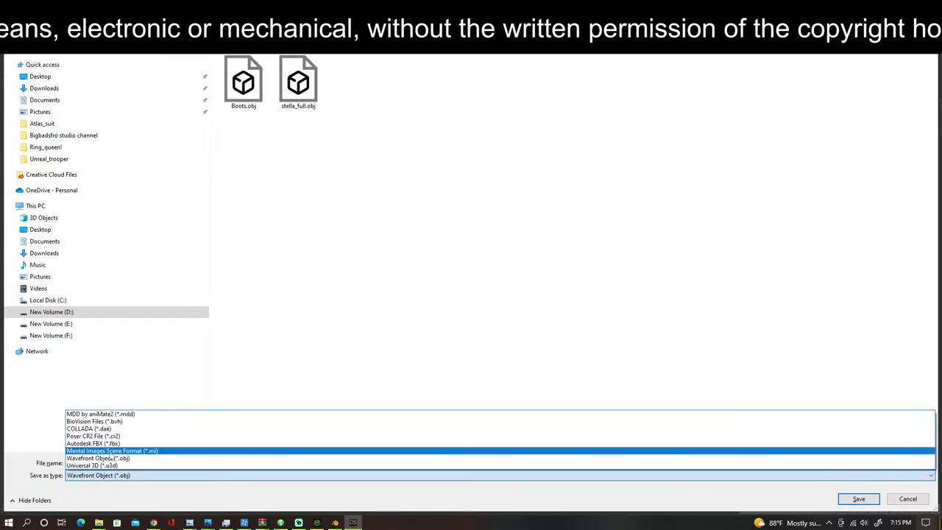
{"action": "left_click", "coordinate": [123, 444]}
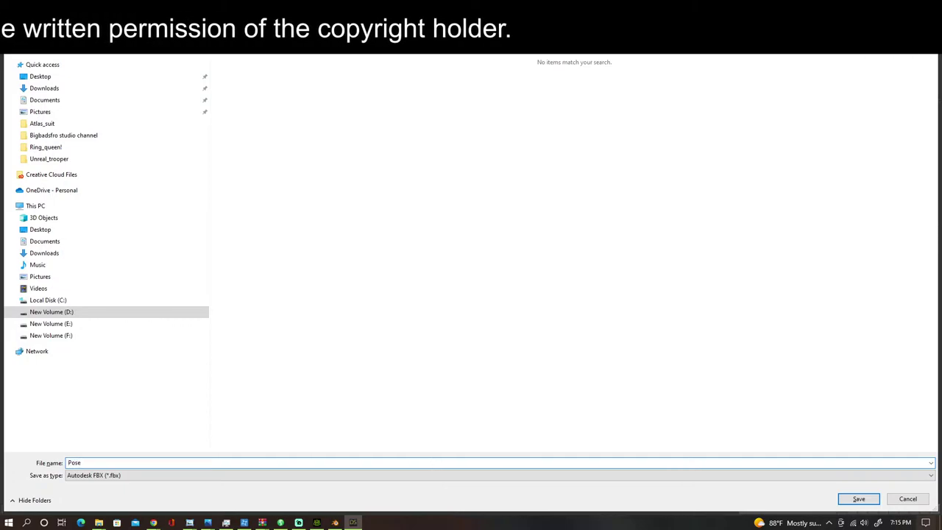
{"action": "type", "text": "Pose"}
{"action": "key", "text": "Return"}
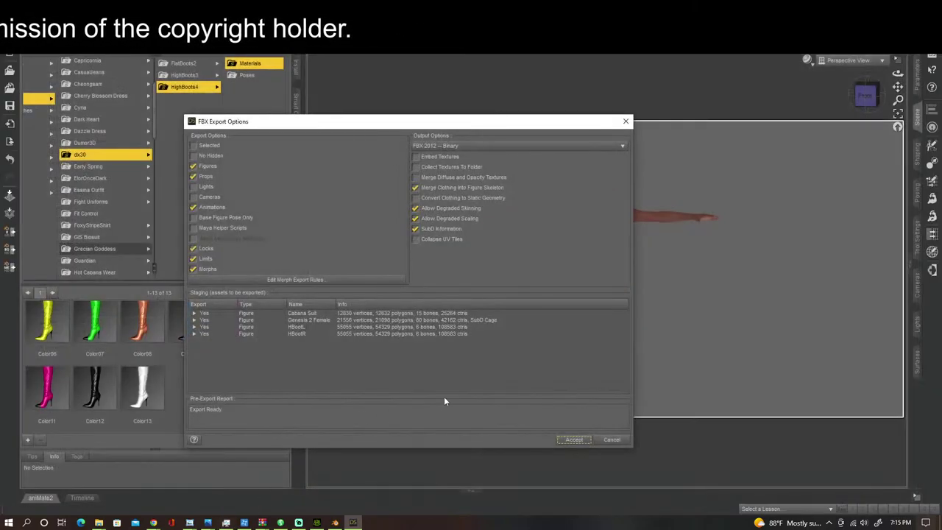
{"action": "left_click", "coordinate": [572, 440]}
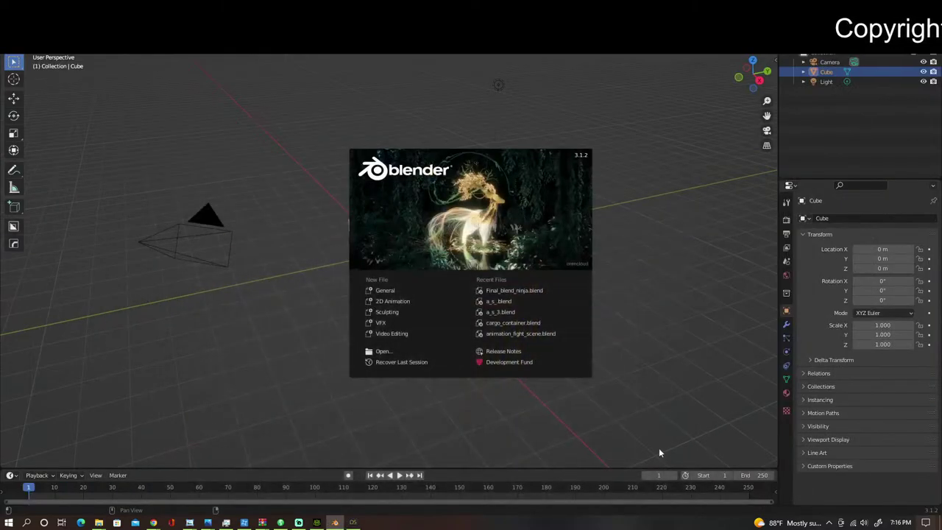
Step: Switch to Blender and dismiss its splash screen to work in the default scene
{"action": "left_click", "coordinate": [608, 172]}
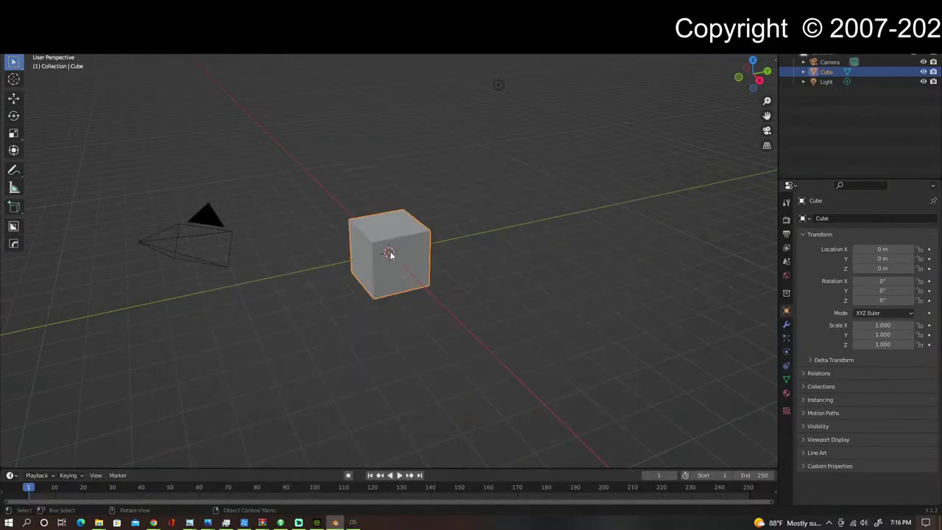
Step: Delete the default cube from the scene
{"action": "key", "text": "alt+a"}
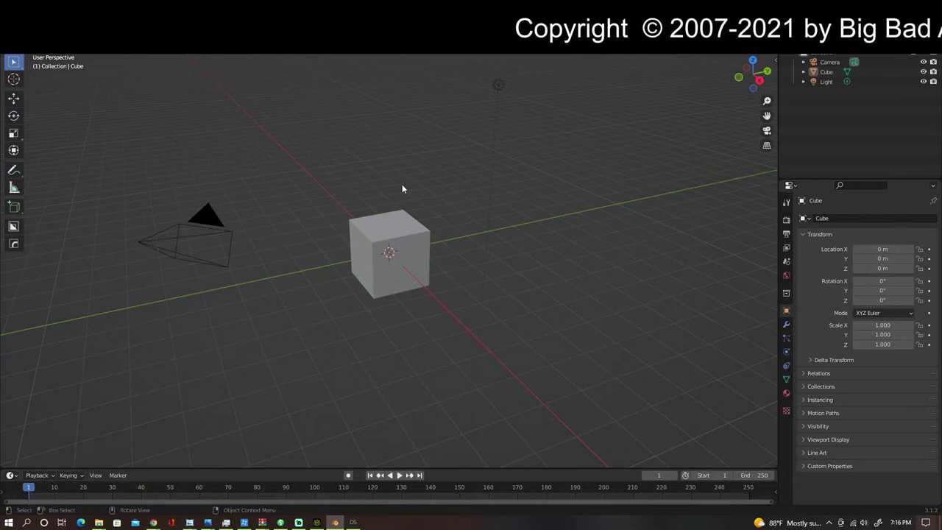
{"action": "key", "text": "x"}
{"action": "left_click", "coordinate": [409, 202]}
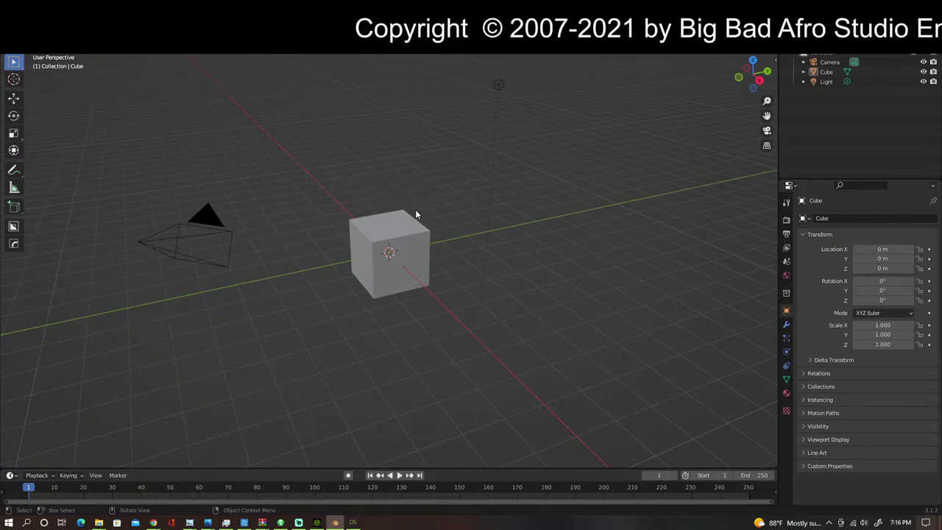
{"action": "left_click", "coordinate": [402, 237]}
{"action": "key", "text": "x"}
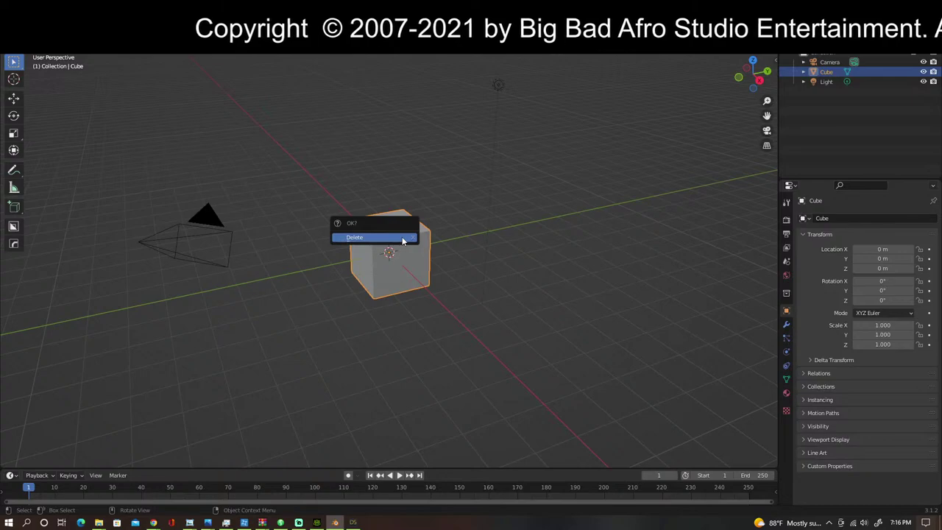
{"action": "left_click", "coordinate": [402, 236]}
Step: Import the Wavefront model stella_full.obj from the stella_obj folder inside Atlas_suit
{"action": "left_click", "coordinate": [26, 15]}
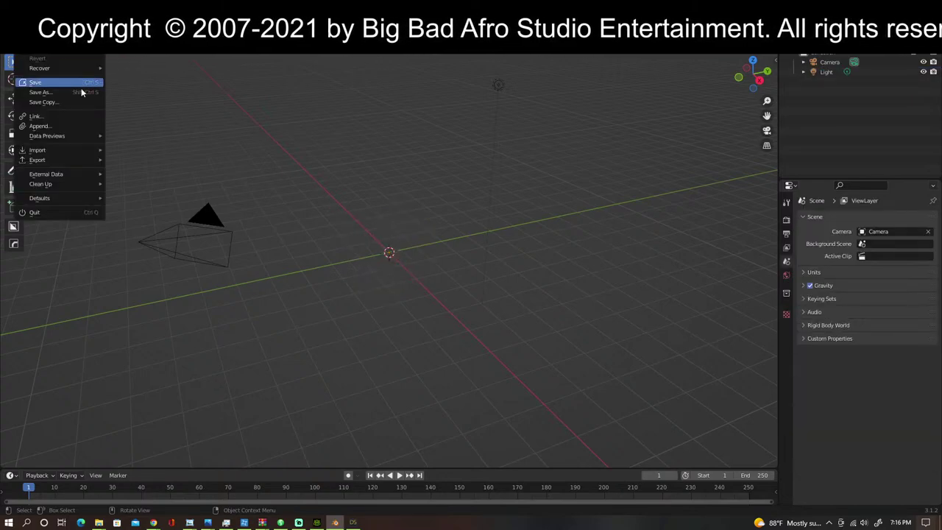
{"action": "mouse_move", "coordinate": [54, 137]}
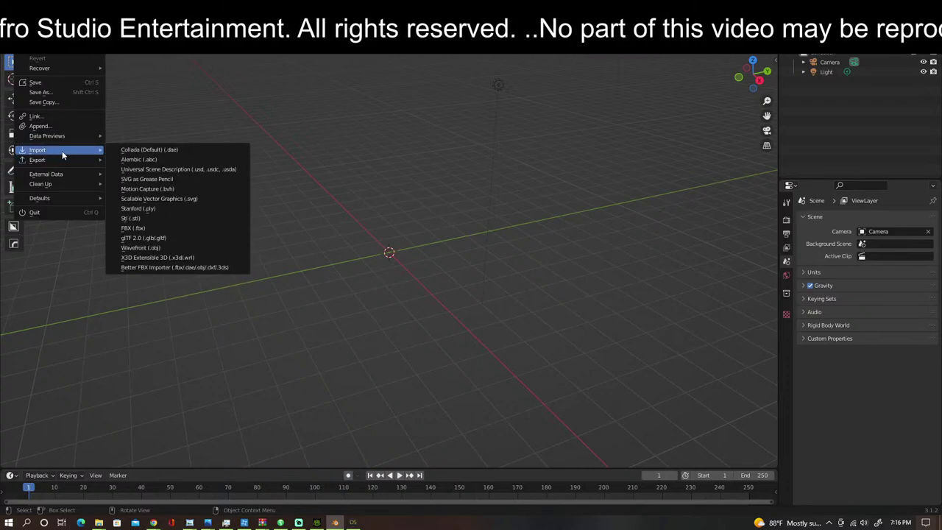
{"action": "left_click", "coordinate": [157, 248]}
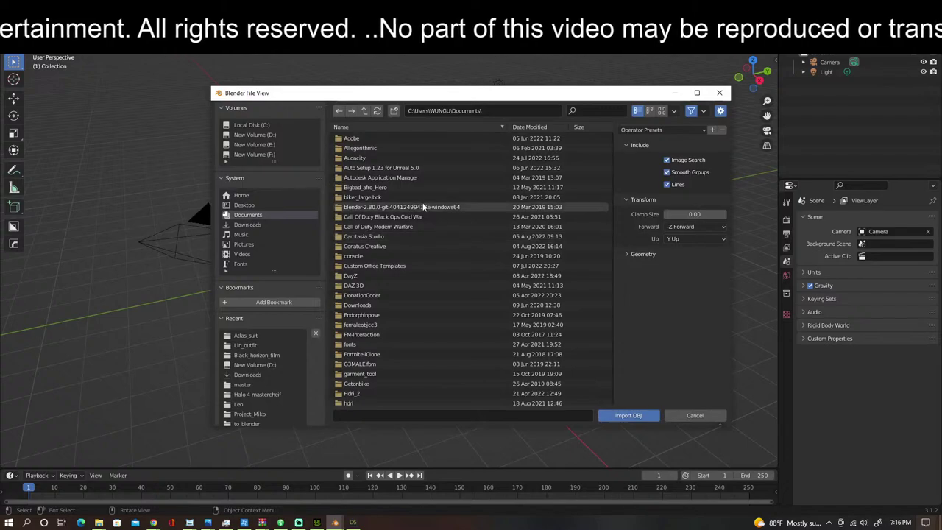
{"action": "left_click", "coordinate": [259, 335]}
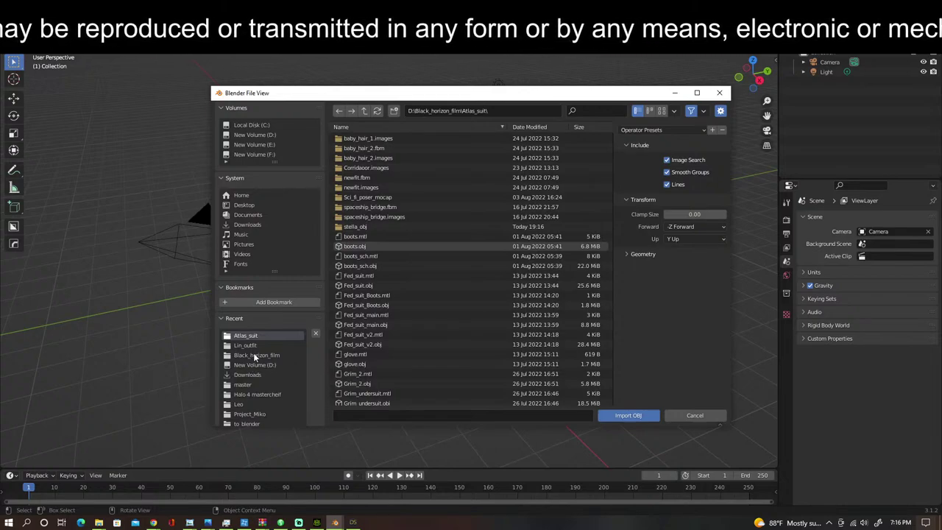
{"action": "left_click", "coordinate": [383, 226]}
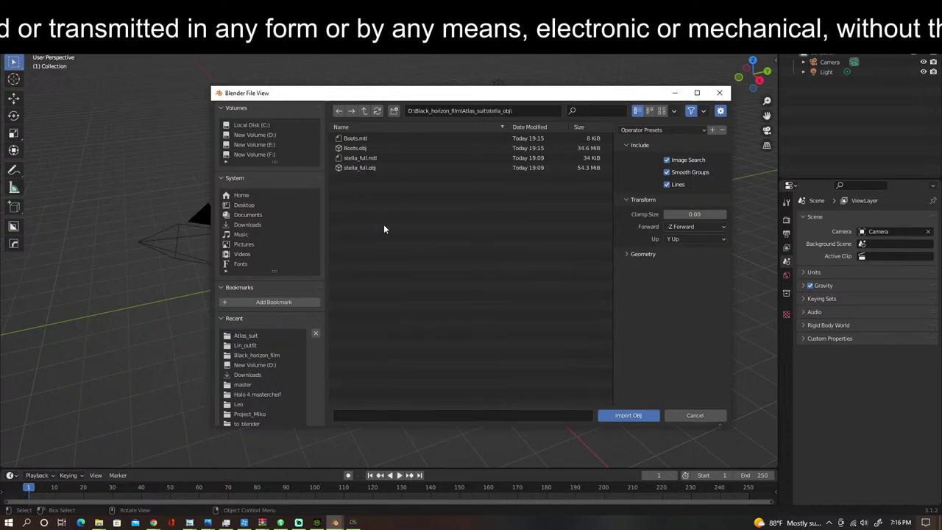
{"action": "double_click", "coordinate": [377, 168]}
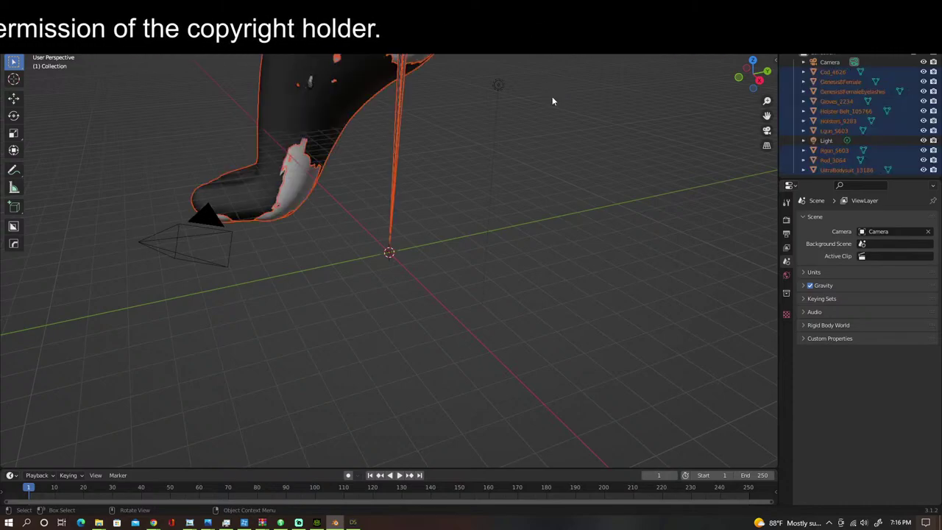
Step: Delete the Genesis8Female body mesh from the imported character, keeping the outfit pieces
{"action": "scroll", "coordinate": [507, 161], "scroll_direction": "down", "scroll_amount": 8}
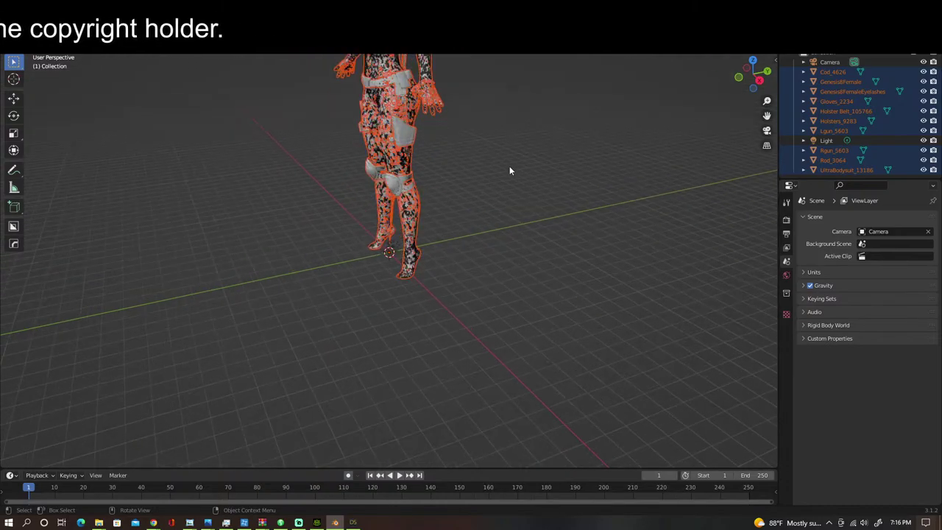
{"action": "scroll", "coordinate": [510, 166], "scroll_direction": "down", "scroll_amount": 4}
{"action": "scroll", "coordinate": [510, 166], "scroll_direction": "up", "scroll_amount": 2}
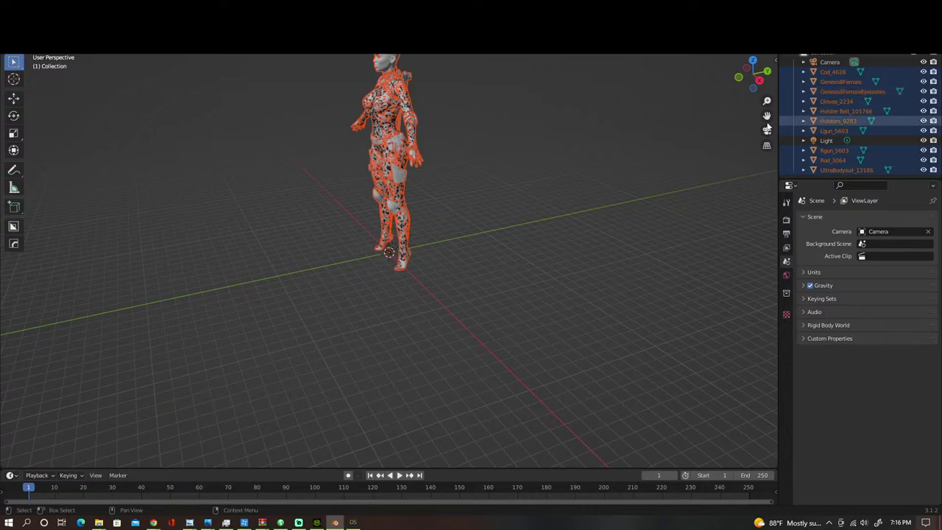
{"action": "left_click", "coordinate": [636, 132]}
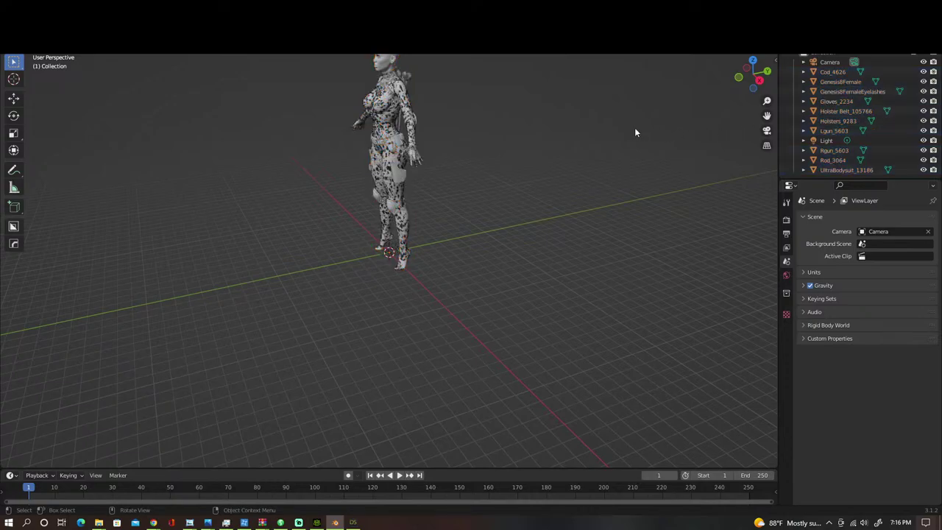
{"action": "left_click", "coordinate": [384, 63]}
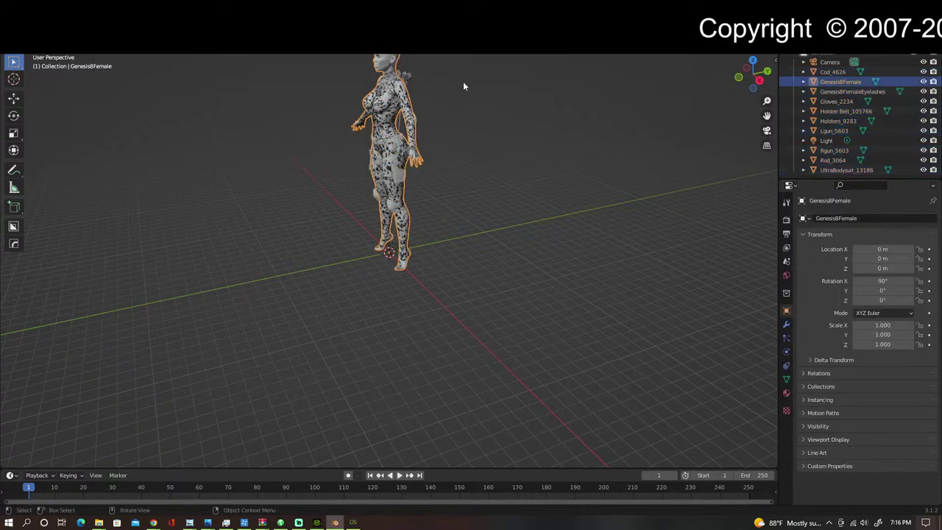
{"action": "key", "text": "Delete"}
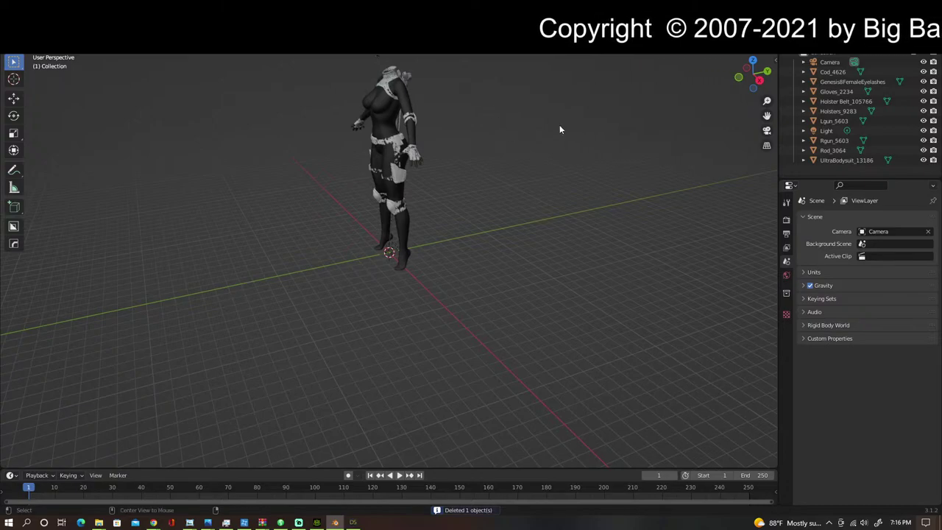
Step: Delete the collar and chest harness piece from the character's outfit
{"action": "scroll", "coordinate": [529, 137], "scroll_direction": "down", "scroll_amount": 1}
{"action": "scroll", "coordinate": [516, 137], "scroll_direction": "up", "scroll_amount": 2}
{"action": "middle_click_drag", "start_coordinate": [504, 128], "coordinate": [588, 114]}
{"action": "scroll", "coordinate": [503, 147], "scroll_direction": "up", "scroll_amount": 3}
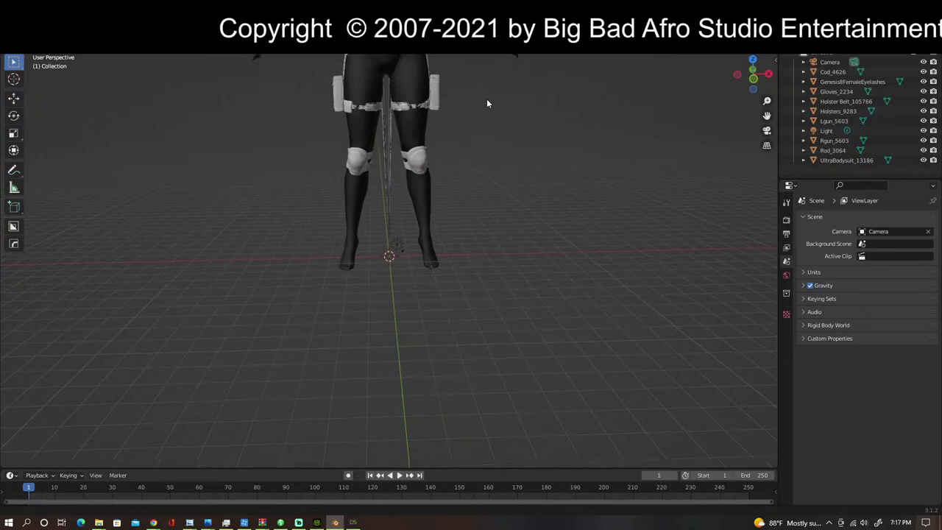
{"action": "middle_click_drag", "start_coordinate": [487, 99], "coordinate": [492, 218], "text": "shift"}
{"action": "scroll", "coordinate": [492, 216], "scroll_direction": "up", "scroll_amount": 2}
{"action": "scroll", "coordinate": [508, 221], "scroll_direction": "down", "scroll_amount": 3}
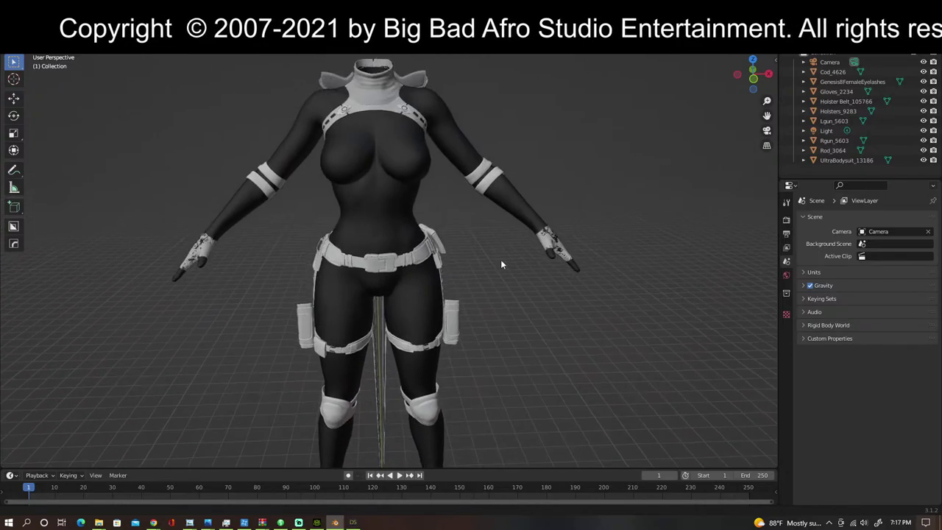
{"action": "scroll", "coordinate": [502, 283], "scroll_direction": "up", "scroll_amount": 3}
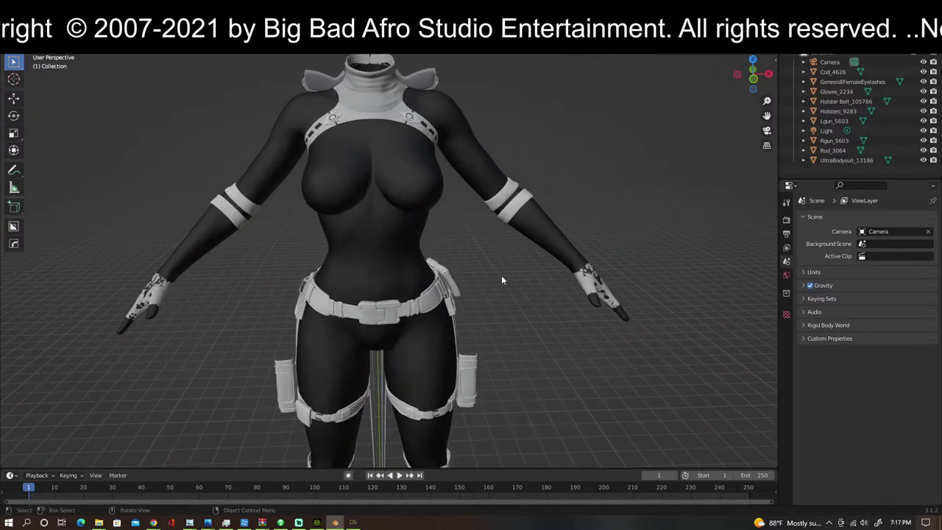
{"action": "left_click", "coordinate": [375, 104]}
{"action": "key", "text": "Delete"}
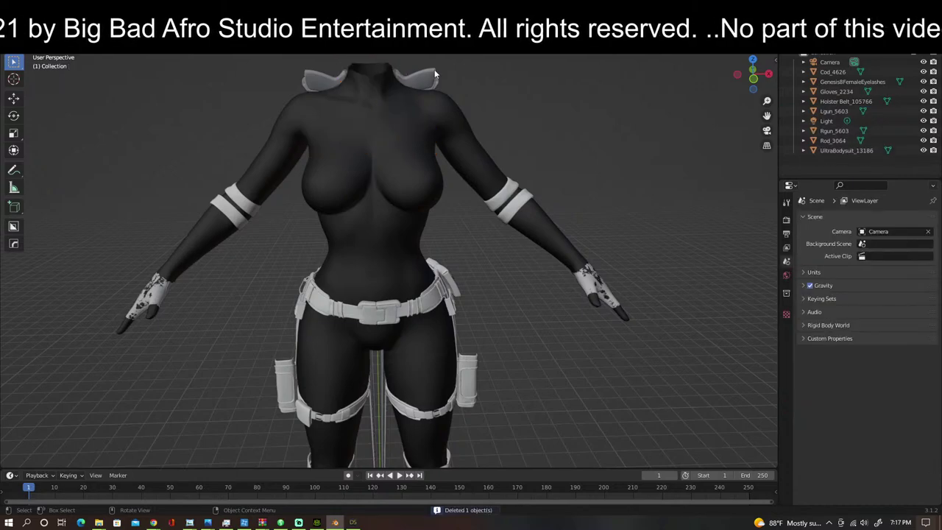
Step: Delete the Lgun and Rgun pieces behind the shoulders and the Cod_4626 bands around the arms
{"action": "left_click", "coordinate": [434, 74]}
{"action": "key", "text": "Delete"}
{"action": "left_click", "coordinate": [320, 79]}
{"action": "key", "text": "Delete"}
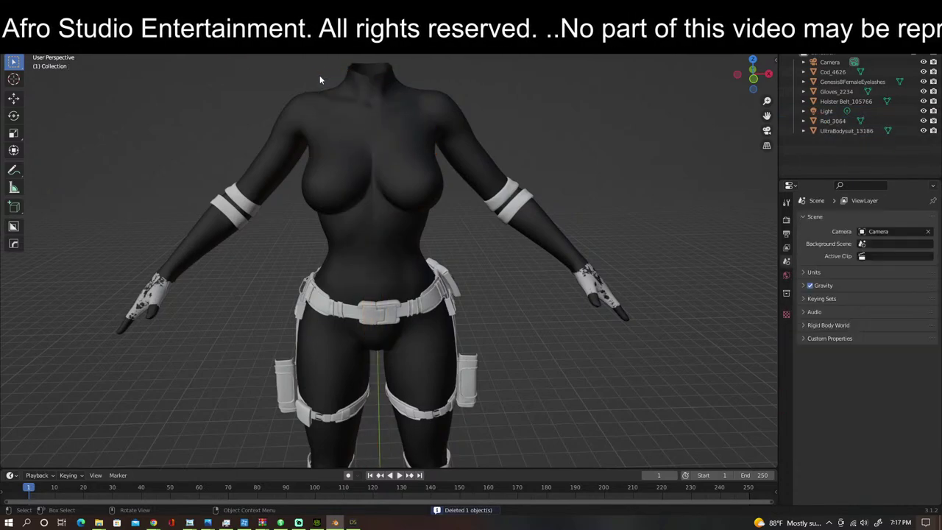
{"action": "left_click", "coordinate": [238, 215]}
{"action": "key", "text": "Delete"}
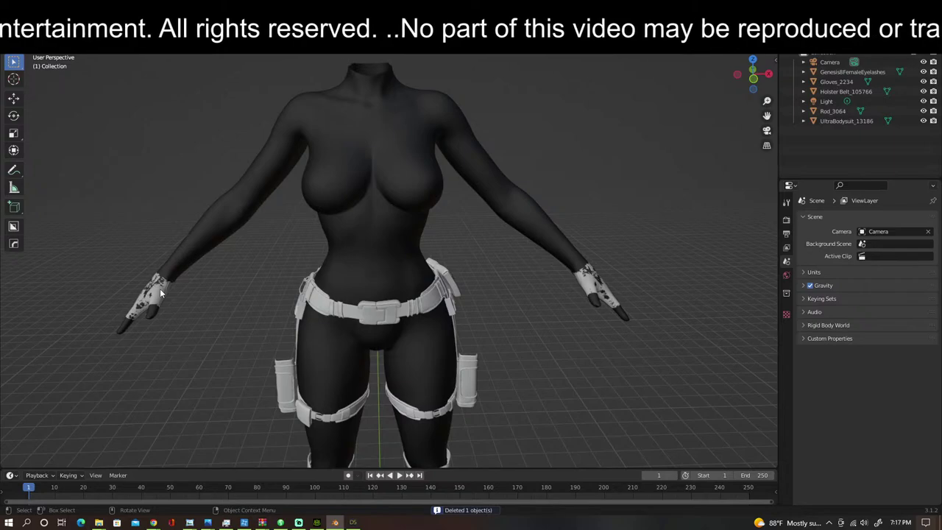
Step: Delete the gloves and the holster belt with its thigh holsters
{"action": "left_click", "coordinate": [160, 292]}
{"action": "key", "text": "Delete"}
{"action": "left_click", "coordinate": [280, 372]}
{"action": "key", "text": "Delete"}
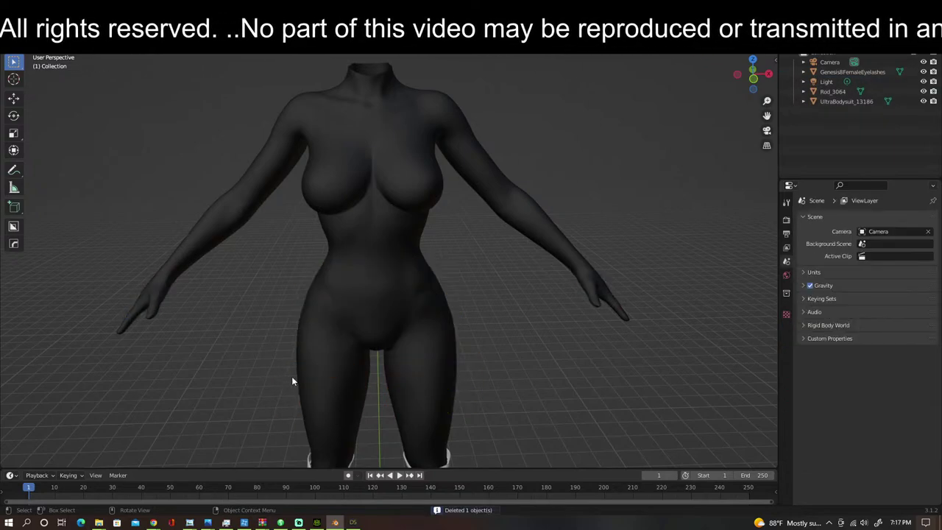
Step: Delete the knee pads and the leftover eyelashes so only the bodysuit mesh remains of the character
{"action": "scroll", "coordinate": [357, 402], "scroll_direction": "down", "scroll_amount": 4}
{"action": "left_click", "coordinate": [351, 387]}
{"action": "key", "text": "Delete"}
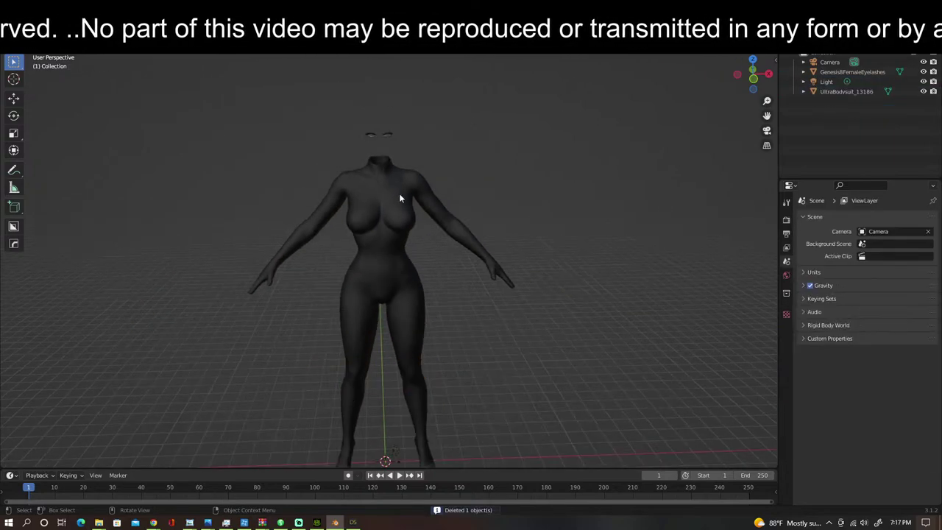
{"action": "left_click", "coordinate": [376, 136]}
{"action": "key", "text": "Delete"}
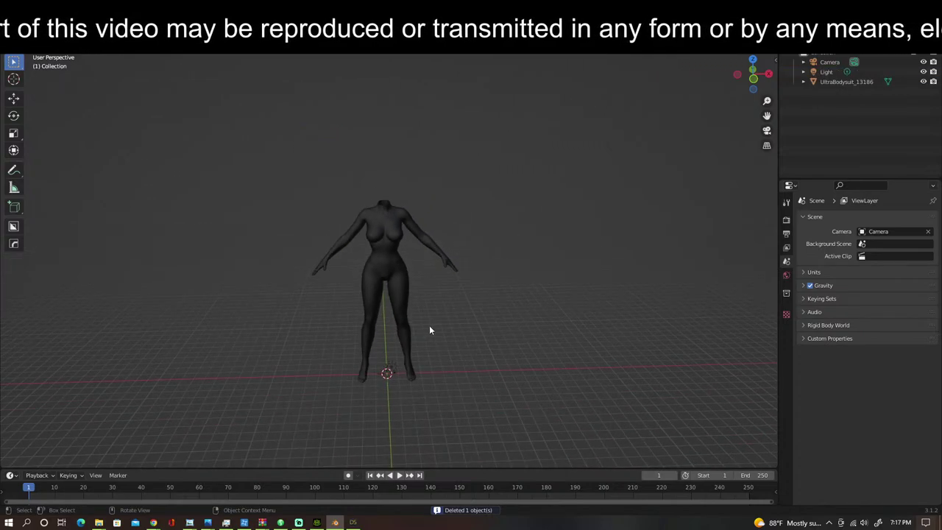
Step: Open the UltraBodysuit mesh in Edit Mode and clear its vertex selection
{"action": "scroll", "coordinate": [431, 331], "scroll_direction": "up", "scroll_amount": 3}
{"action": "middle_click_drag", "start_coordinate": [509, 248], "coordinate": [504, 202]}
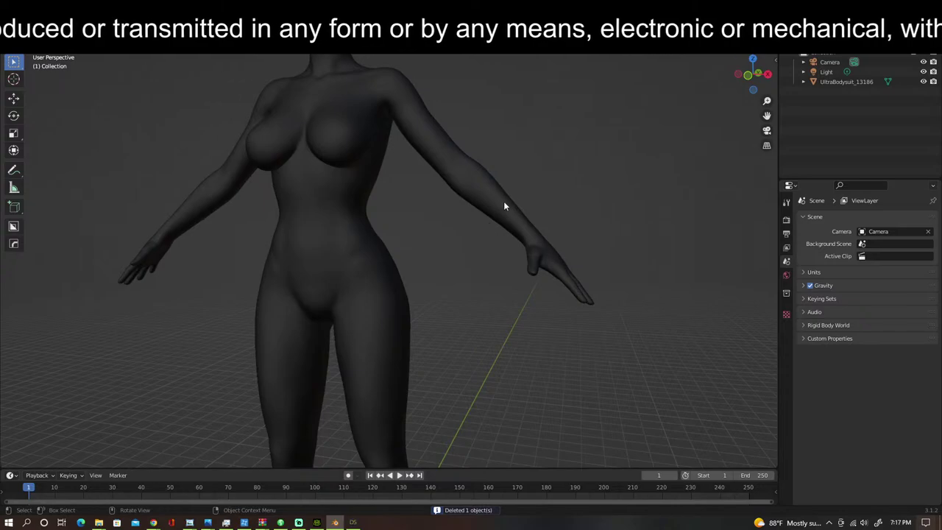
{"action": "left_click", "coordinate": [504, 203]}
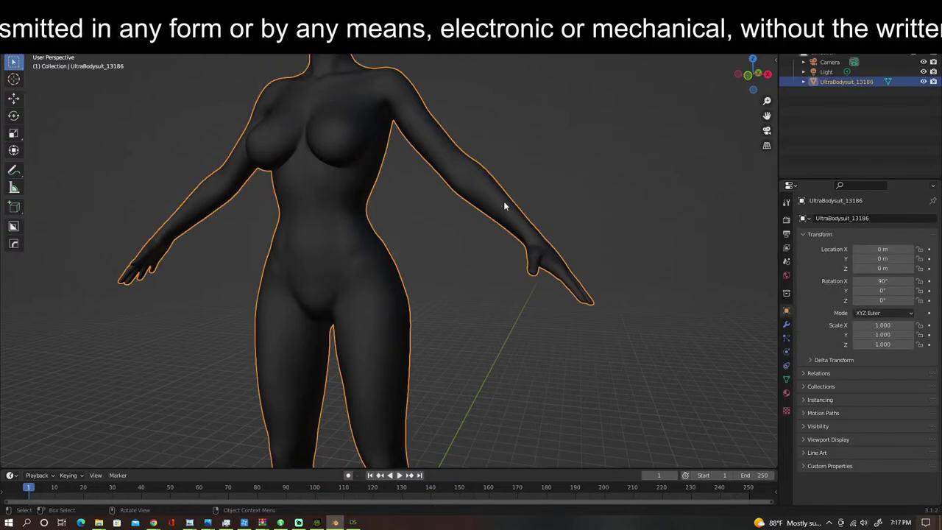
{"action": "key", "text": "Tab"}
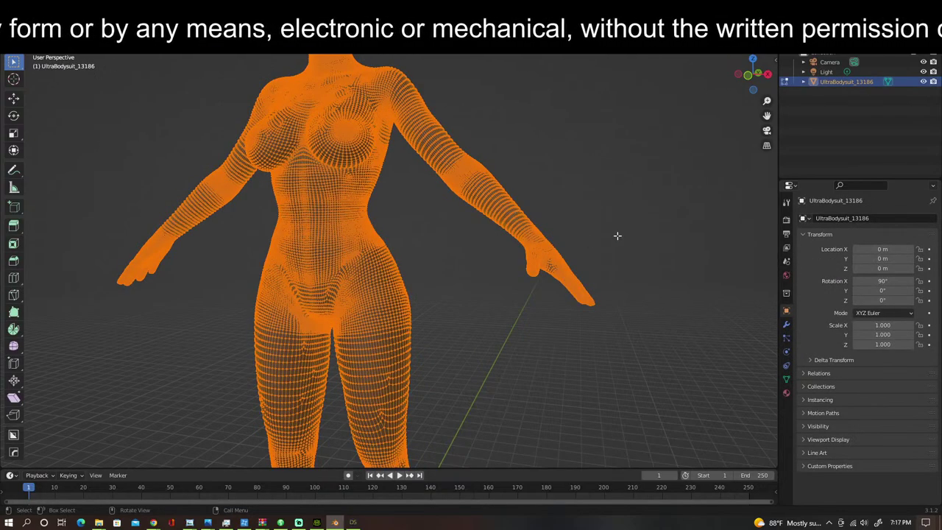
{"action": "scroll", "coordinate": [617, 236], "scroll_direction": "up", "scroll_amount": 2}
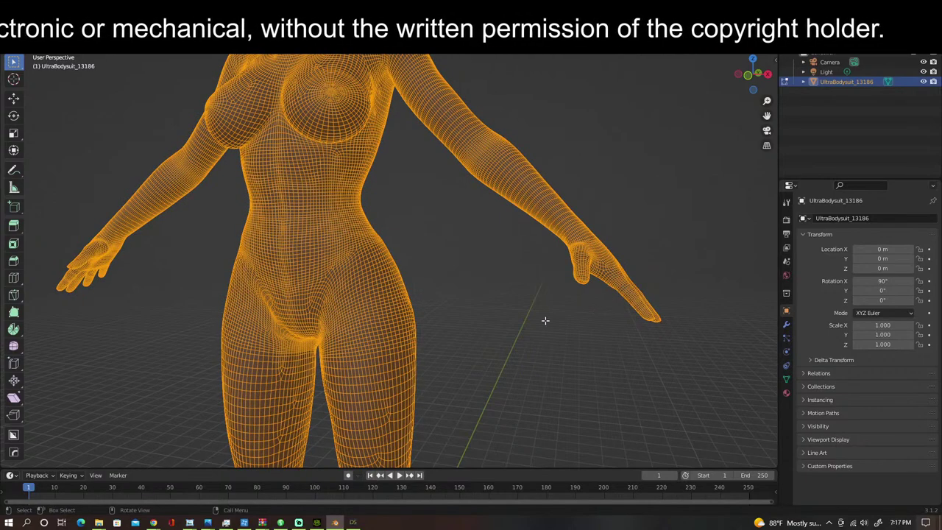
{"action": "key", "text": "alt+a"}
Step: Select the edge loop around the character's left wrist, just above the hand
{"action": "middle_click_drag", "start_coordinate": [552, 307], "coordinate": [376, 353]}
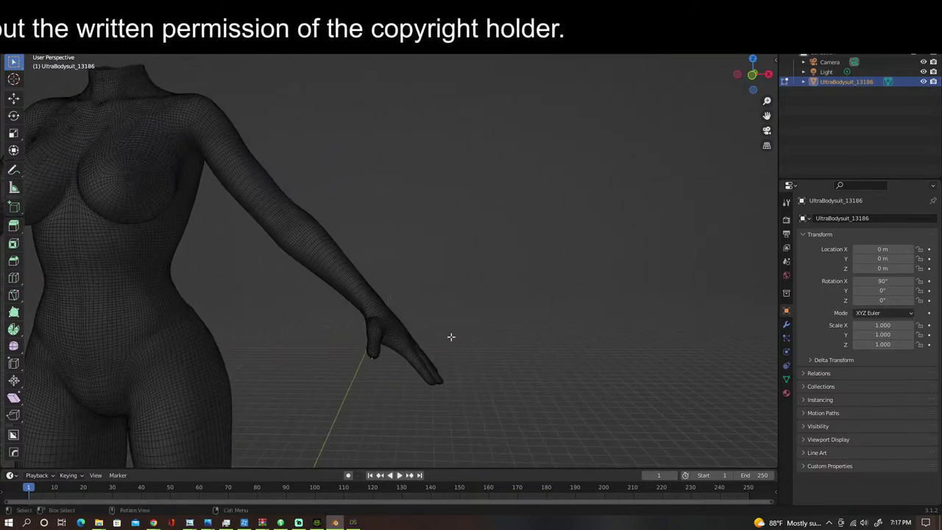
{"action": "scroll", "coordinate": [477, 332], "scroll_direction": "up", "scroll_amount": 4}
{"action": "middle_click_drag", "start_coordinate": [478, 333], "coordinate": [583, 268], "text": "shift"}
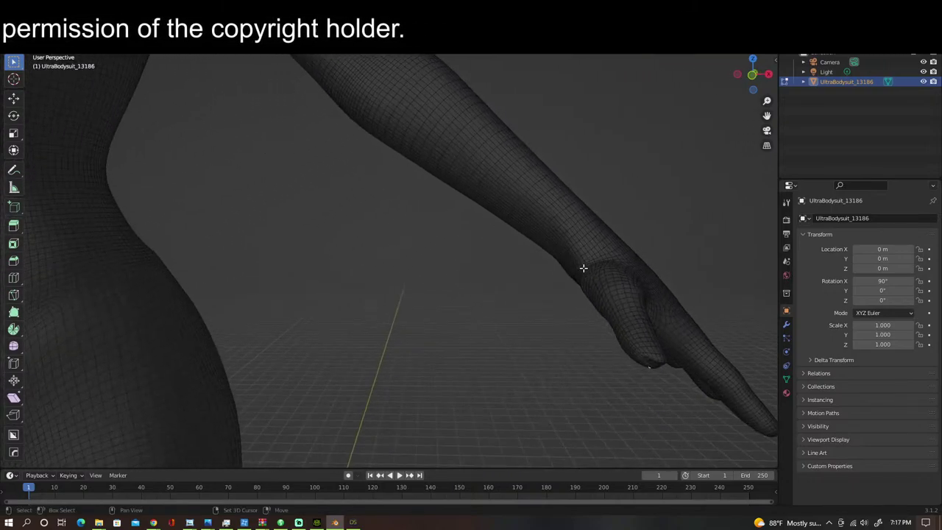
{"action": "scroll", "coordinate": [645, 232], "scroll_direction": "up", "scroll_amount": 3}
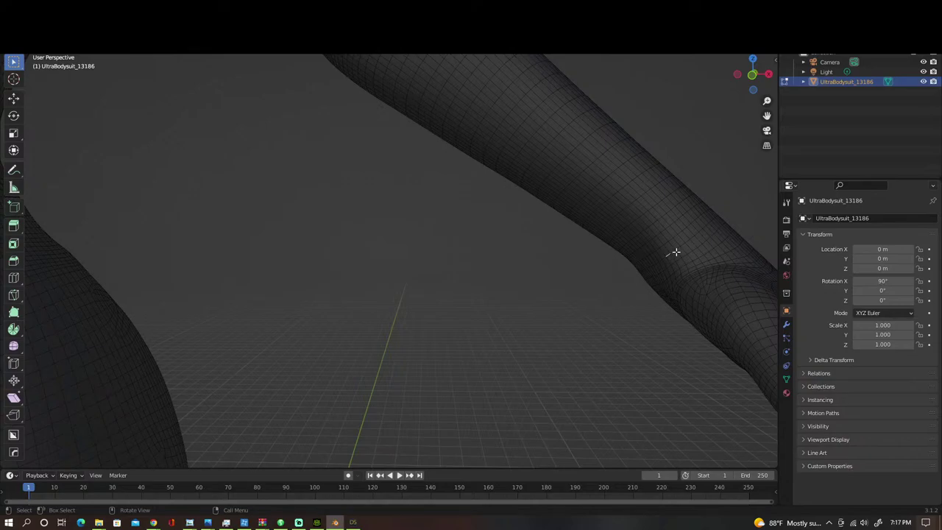
{"action": "key", "text": "alt"}
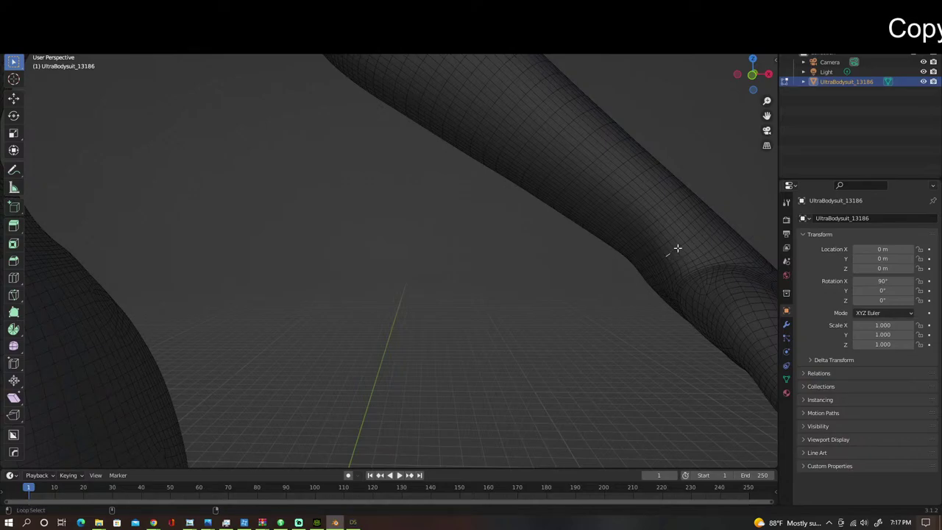
{"action": "middle_click_drag", "start_coordinate": [678, 248], "coordinate": [719, 255], "text": "alt"}
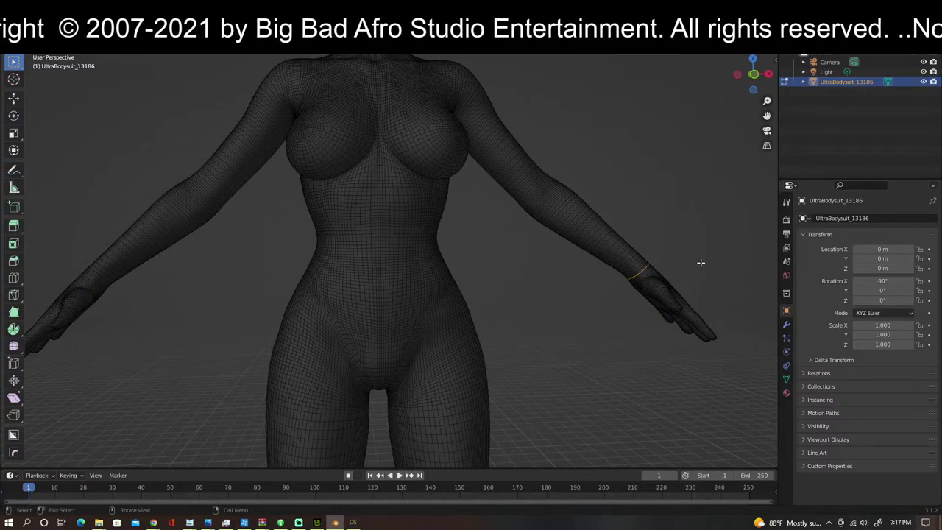
{"action": "scroll", "coordinate": [700, 262], "scroll_direction": "up", "scroll_amount": 3}
{"action": "middle_click_drag", "start_coordinate": [672, 294], "coordinate": [410, 271], "text": "shift"}
{"action": "scroll", "coordinate": [409, 271], "scroll_direction": "up", "scroll_amount": 5}
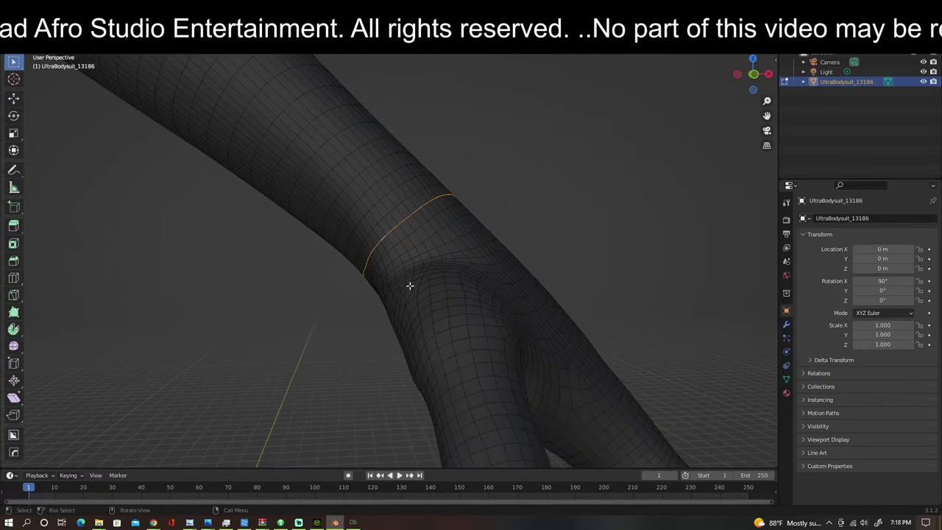
{"action": "middle_click_drag", "start_coordinate": [351, 288], "coordinate": [359, 293]}
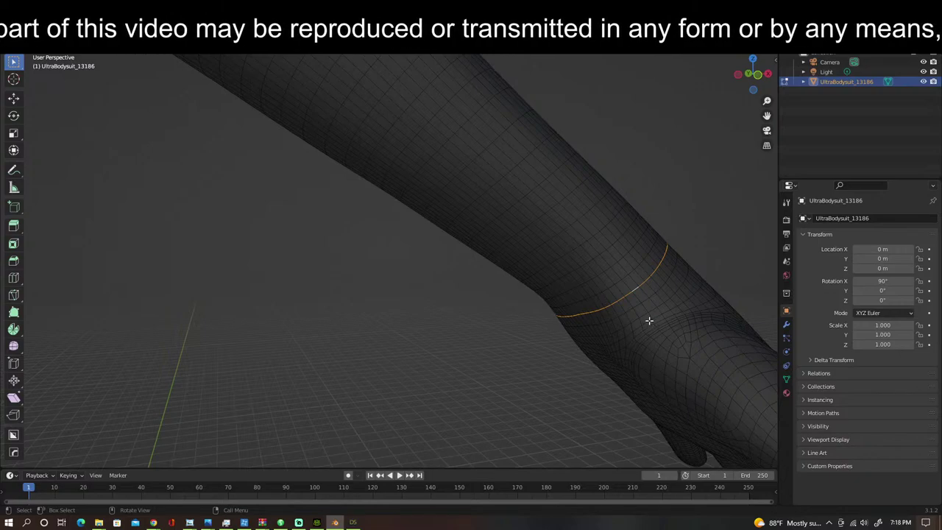
{"action": "scroll", "coordinate": [640, 305], "scroll_direction": "down", "scroll_amount": 8}
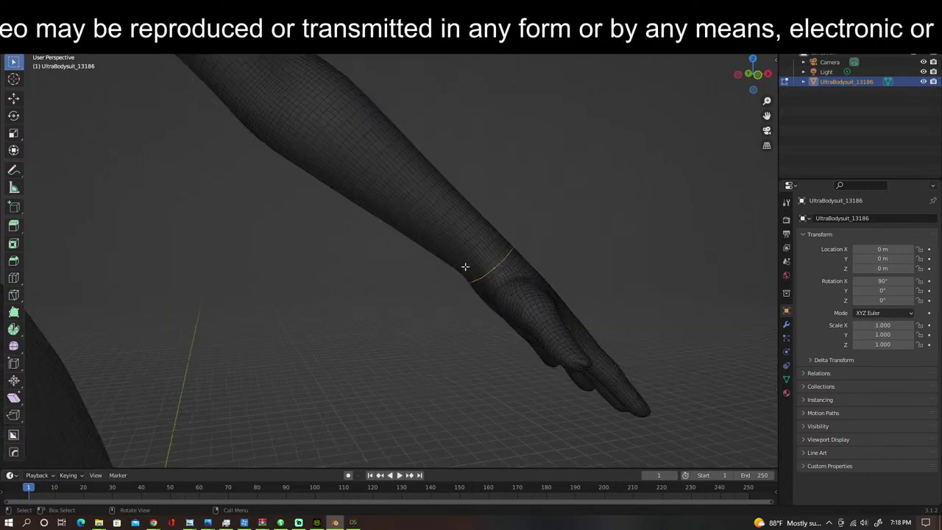
Step: Examine the mesh edges around the character's right wrist
{"action": "middle_click_drag", "start_coordinate": [324, 312], "coordinate": [772, 238], "text": "shift"}
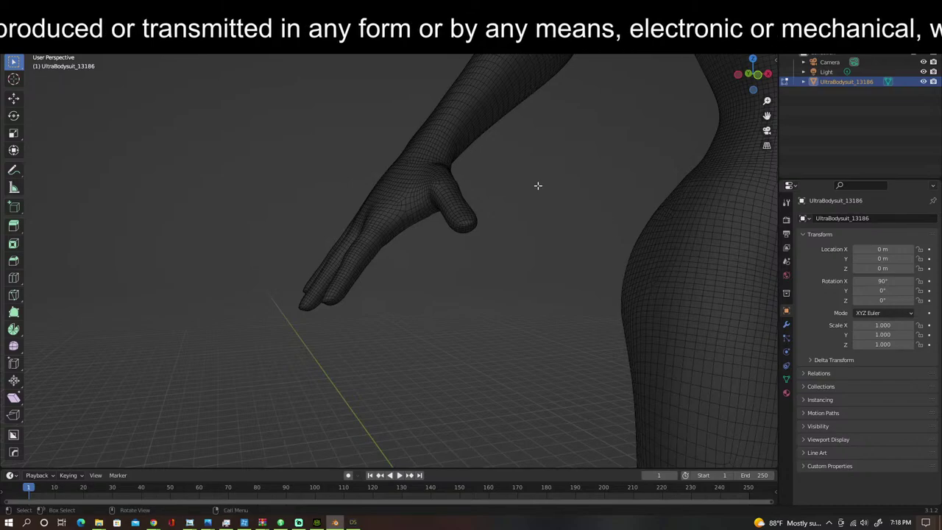
{"action": "scroll", "coordinate": [518, 199], "scroll_direction": "up", "scroll_amount": 5}
{"action": "middle_click_drag", "start_coordinate": [479, 215], "coordinate": [414, 301]}
{"action": "scroll", "coordinate": [469, 298], "scroll_direction": "up", "scroll_amount": 4}
{"action": "scroll", "coordinate": [469, 299], "scroll_direction": "up", "scroll_amount": 2}
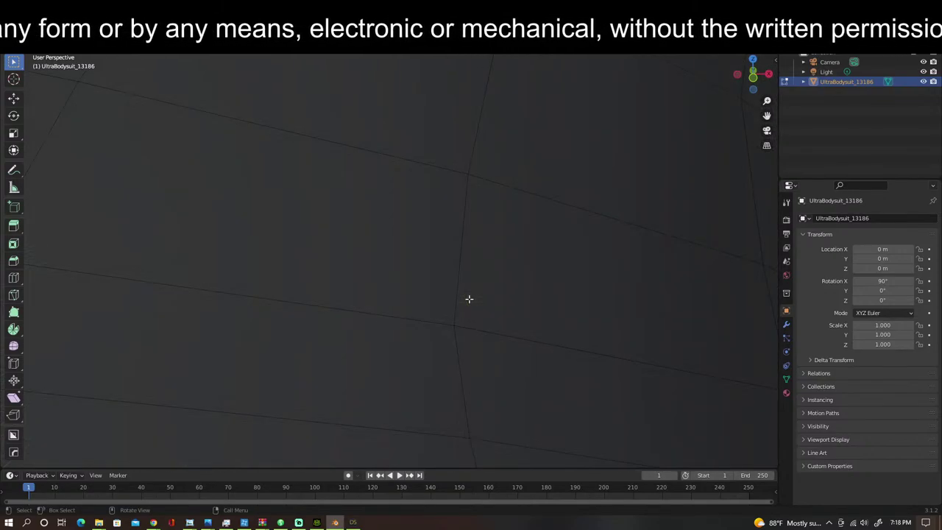
{"action": "scroll", "coordinate": [468, 298], "scroll_direction": "down", "scroll_amount": 2}
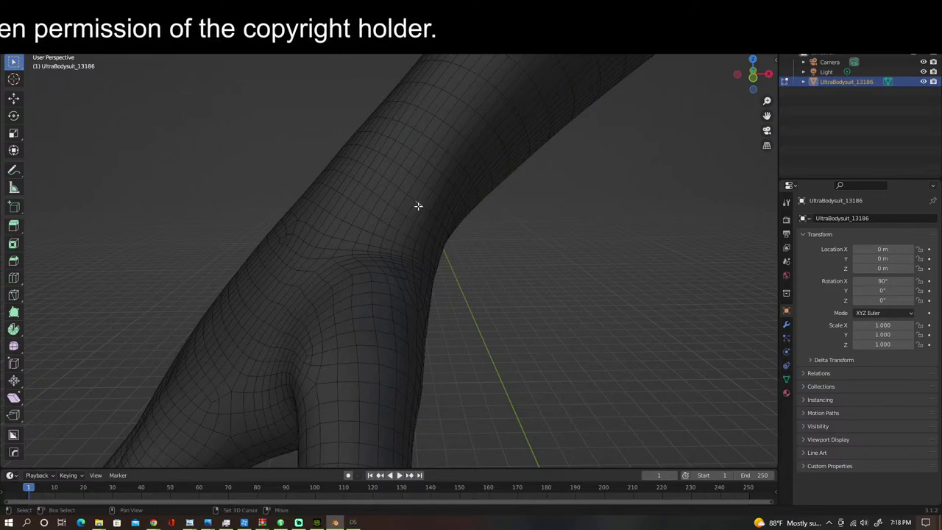
Step: Hide the viewport overlays and return the bodysuit to Object Mode
{"action": "key", "text": "shift+alt+z"}
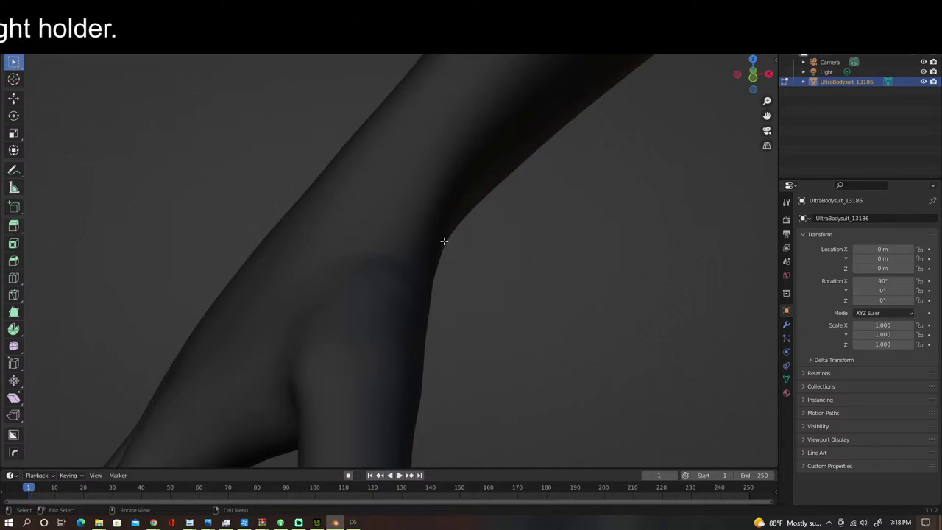
{"action": "key", "text": "Tab"}
{"action": "scroll", "coordinate": [497, 258], "scroll_direction": "down", "scroll_amount": 6}
{"action": "scroll", "coordinate": [499, 263], "scroll_direction": "up", "scroll_amount": 2}
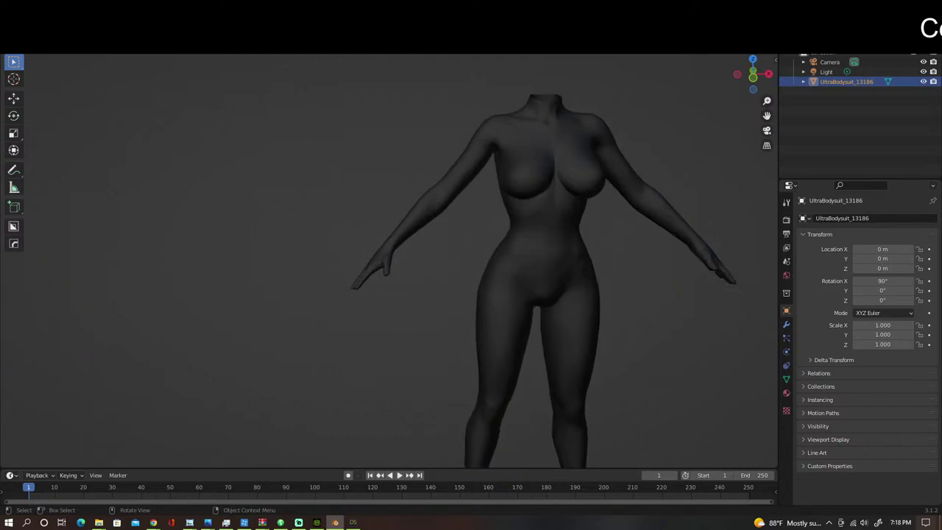
{"action": "key", "text": "Tab"}
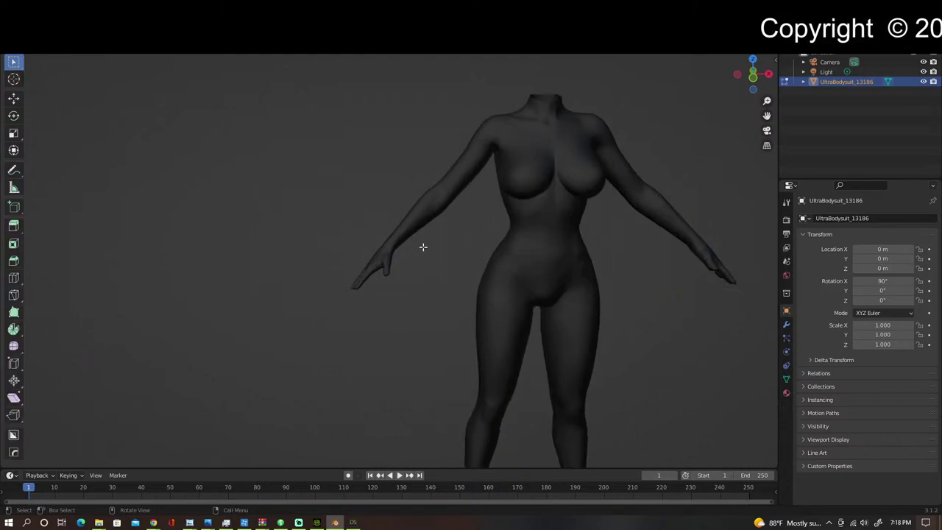
{"action": "scroll", "coordinate": [422, 248], "scroll_direction": "up", "scroll_amount": 4}
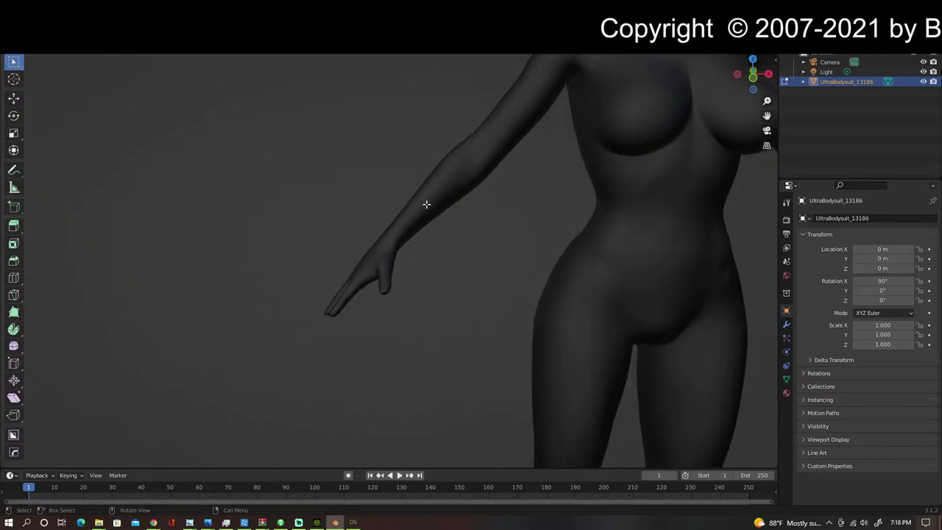
{"action": "left_click", "coordinate": [52, 33]}
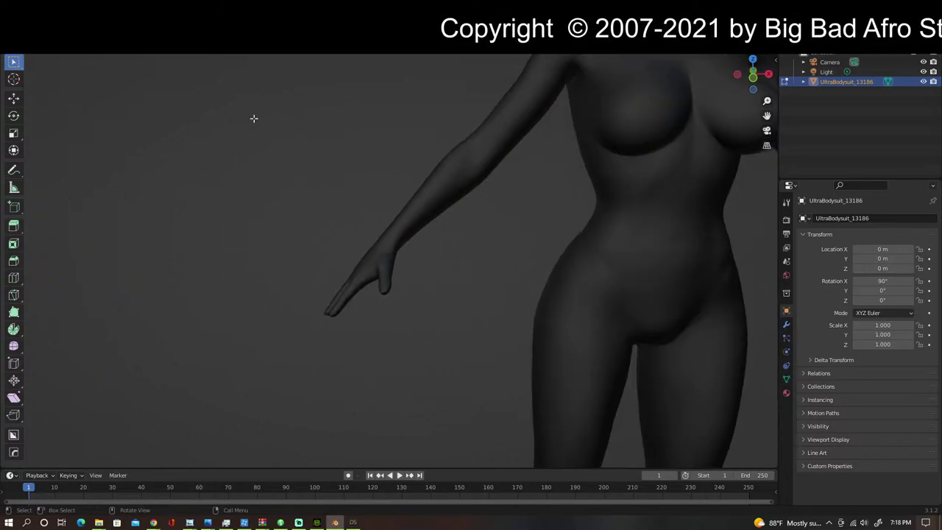
{"action": "key", "text": "KP_Decimal"}
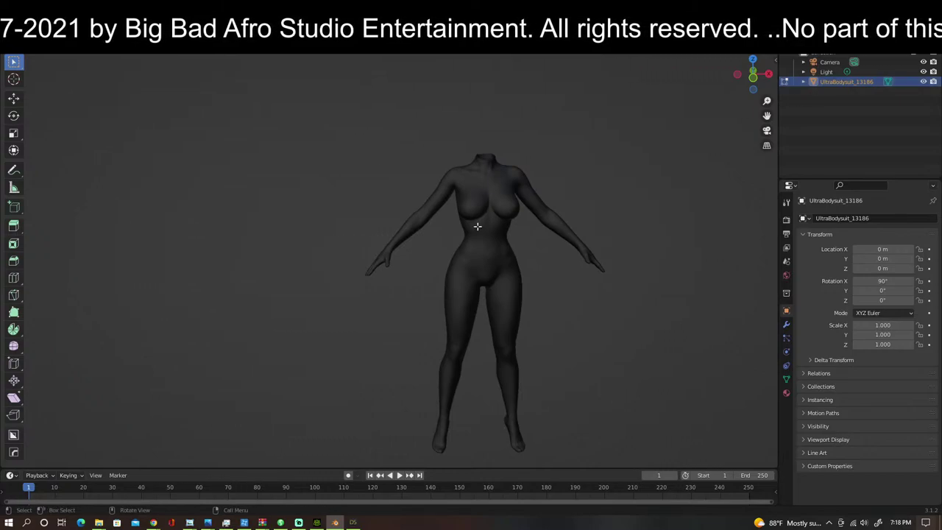
{"action": "scroll", "coordinate": [478, 201], "scroll_direction": "up", "scroll_amount": 4}
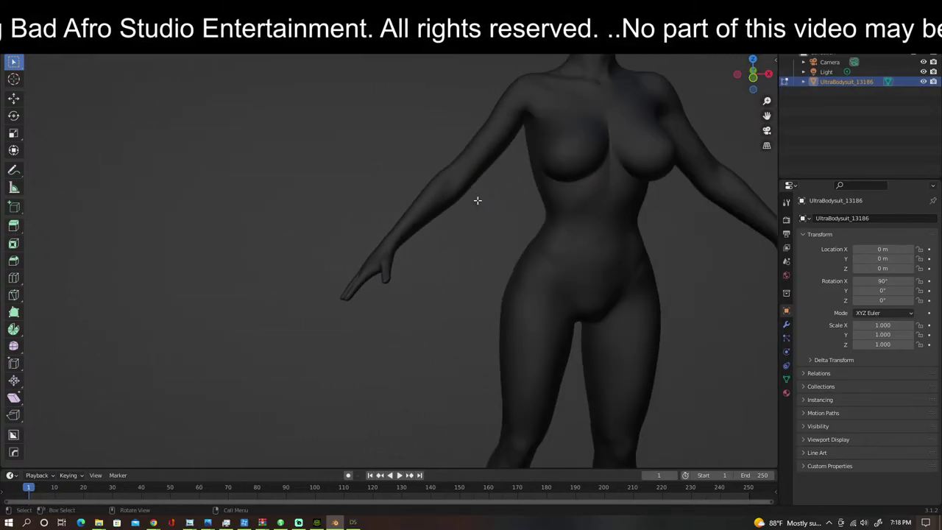
{"action": "scroll", "coordinate": [478, 200], "scroll_direction": "down", "scroll_amount": 2}
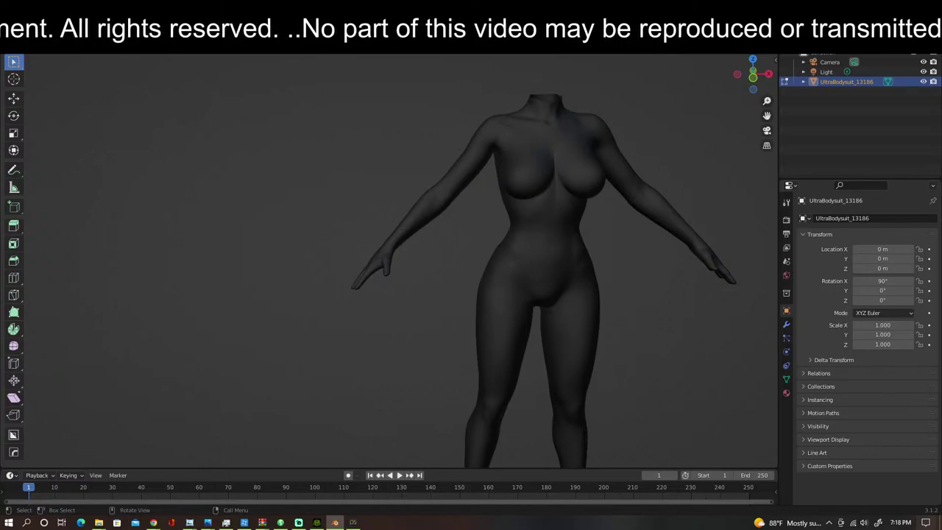
{"action": "left_click", "coordinate": [51, 31]}
{"action": "left_click", "coordinate": [52, 42]}
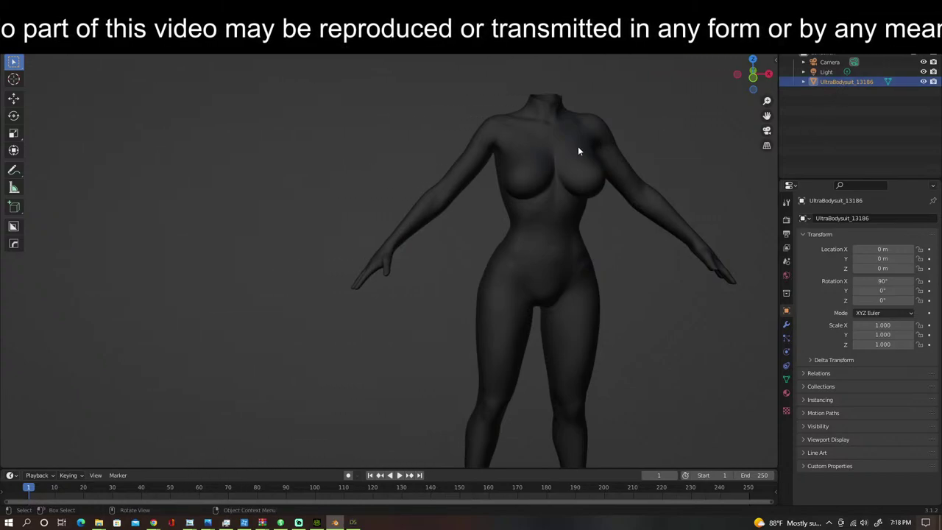
{"action": "scroll", "coordinate": [564, 158], "scroll_direction": "down", "scroll_amount": 4}
{"action": "scroll", "coordinate": [565, 164], "scroll_direction": "up", "scroll_amount": 3}
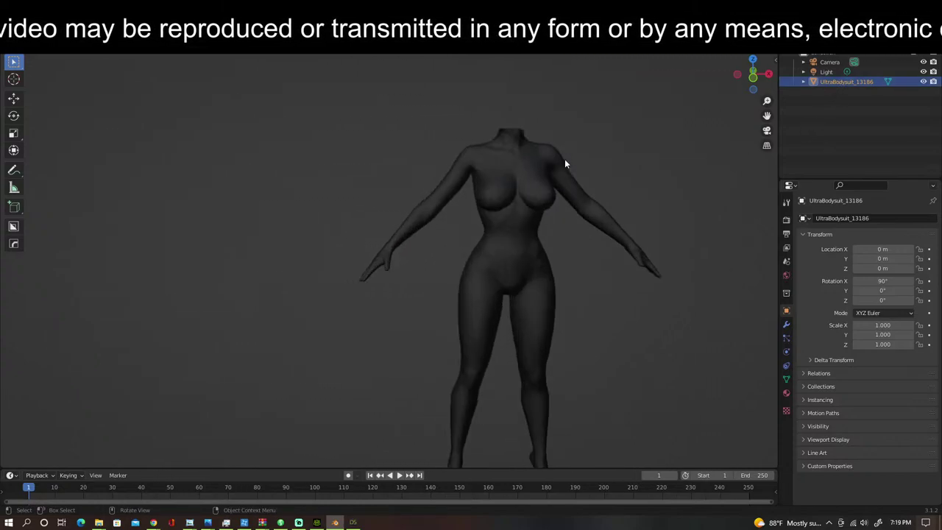
Step: Delete the bodysuit from the scene and start a new file without saving the changes
{"action": "key", "text": "Delete"}
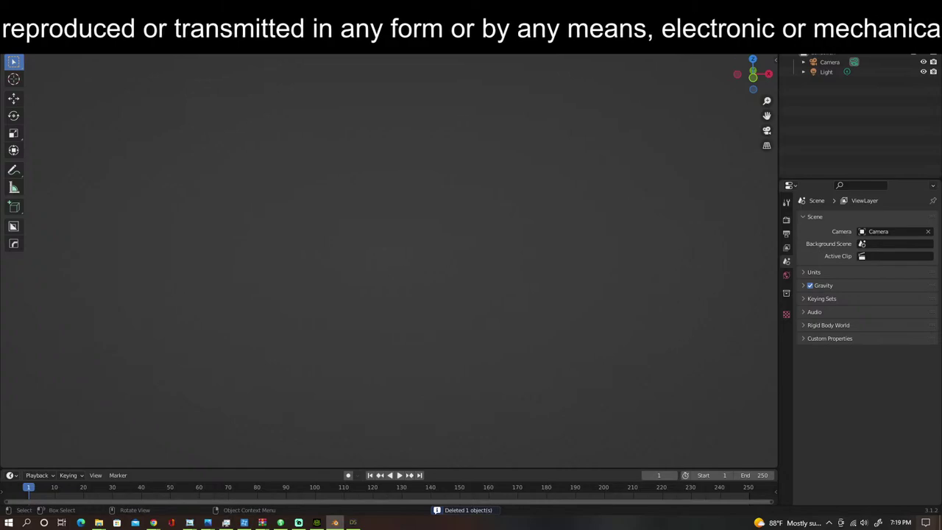
{"action": "left_click", "coordinate": [23, 18]}
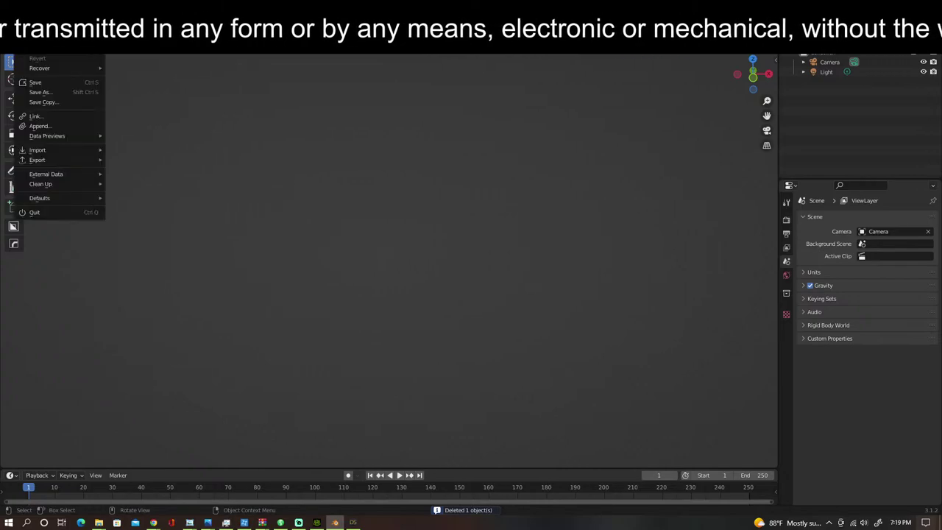
{"action": "mouse_move", "coordinate": [45, 30]}
{"action": "left_click", "coordinate": [127, 29]}
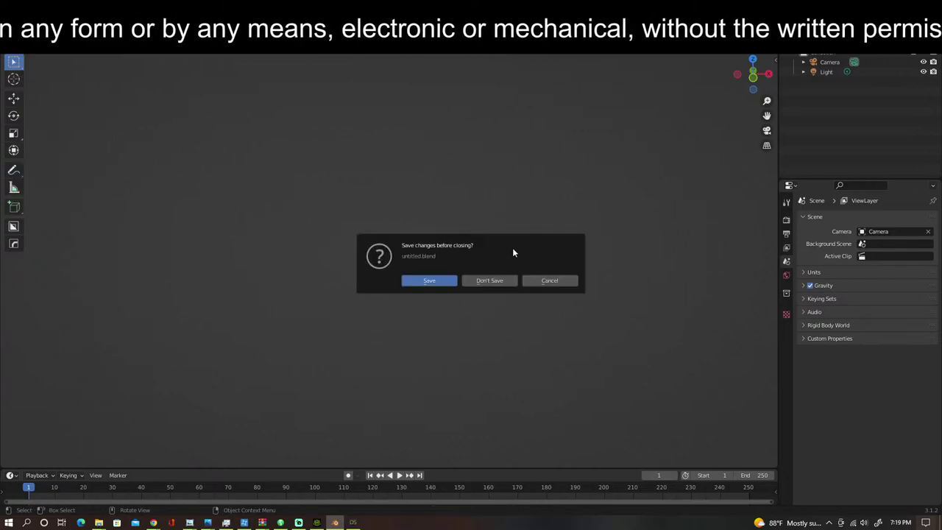
{"action": "left_click", "coordinate": [490, 281]}
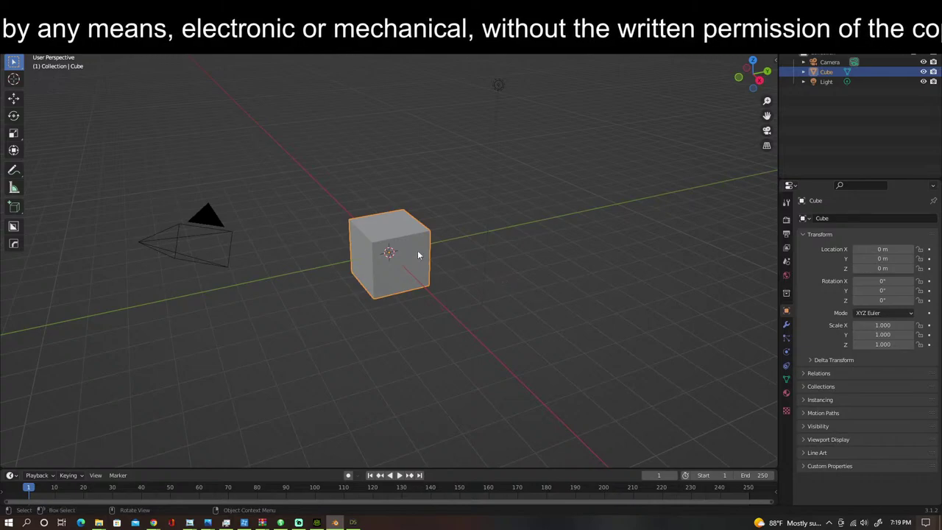
Step: Delete the default cube and import stella_full.obj from the stella_obj folder as a Wavefront OBJ
{"action": "key", "text": "Delete"}
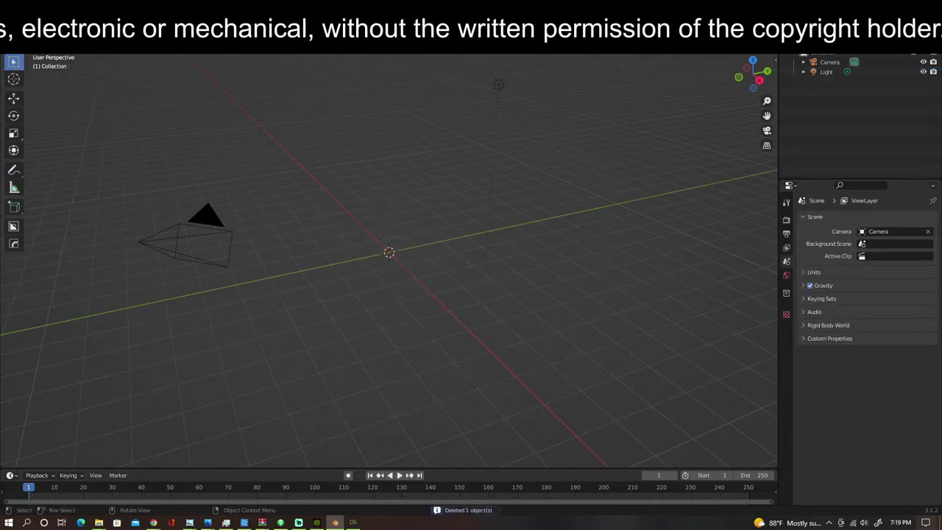
{"action": "left_click", "coordinate": [24, 17]}
{"action": "mouse_move", "coordinate": [46, 30]}
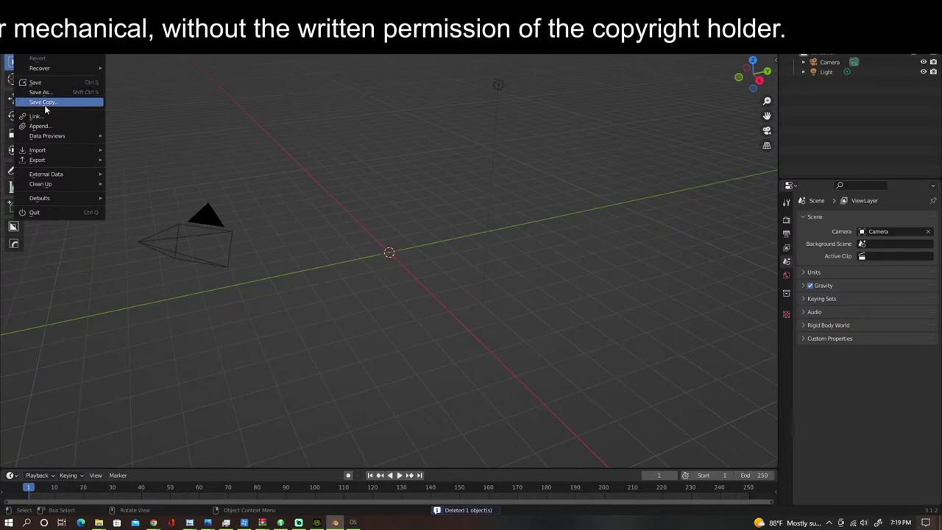
{"action": "mouse_move", "coordinate": [59, 151]}
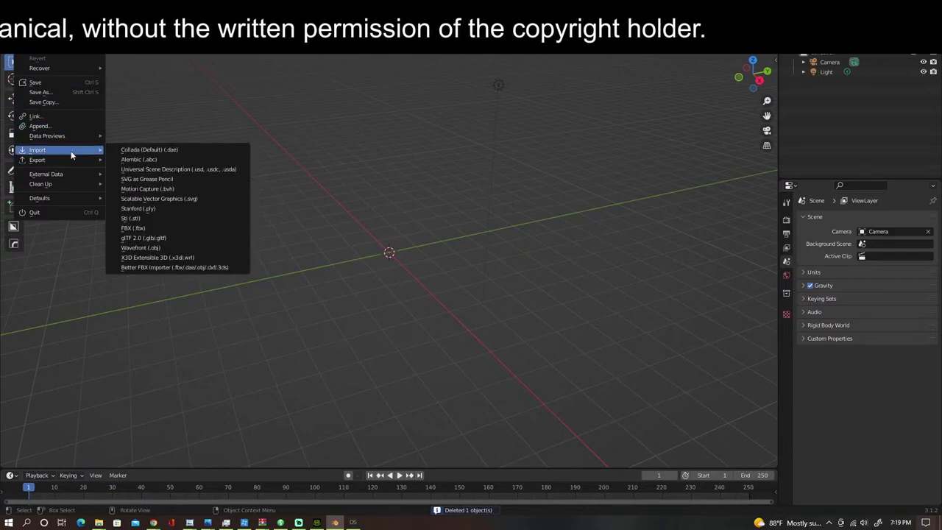
{"action": "left_click", "coordinate": [144, 248]}
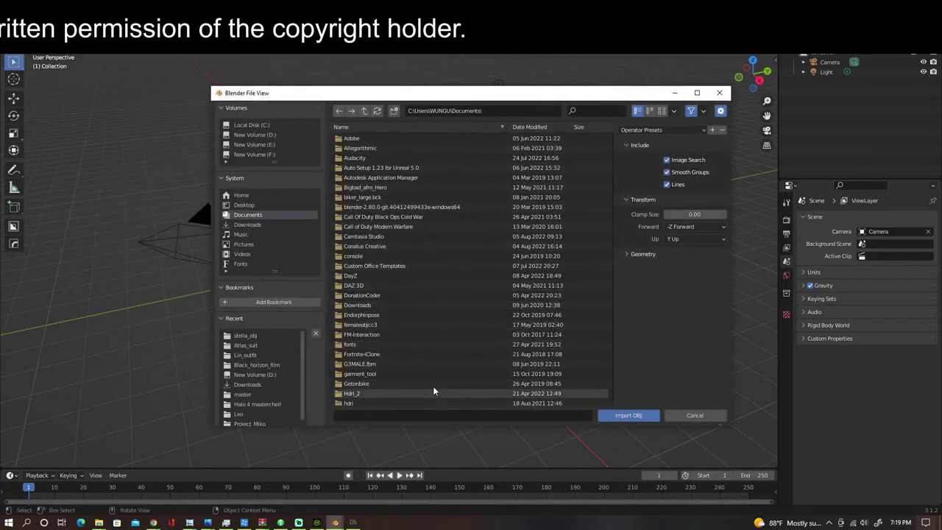
{"action": "left_click", "coordinate": [257, 336]}
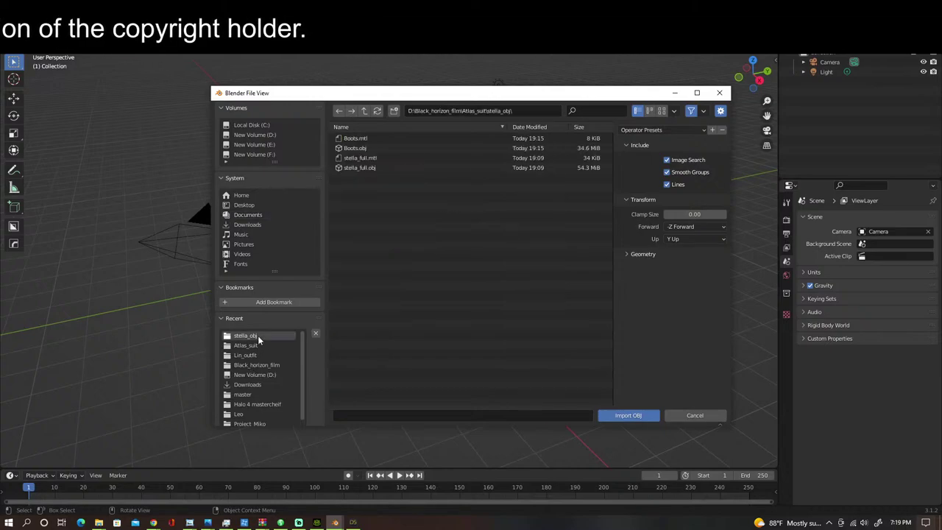
{"action": "left_click", "coordinate": [359, 167]}
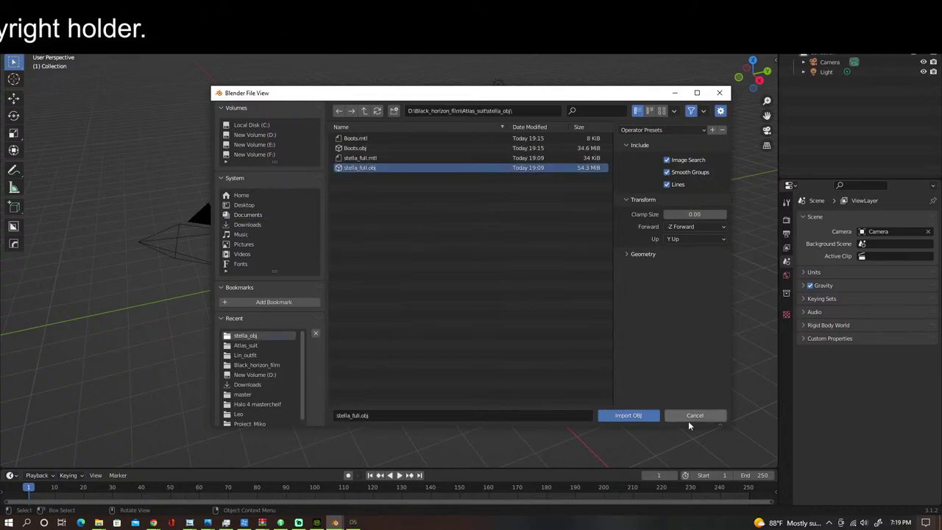
{"action": "left_click", "coordinate": [633, 418]}
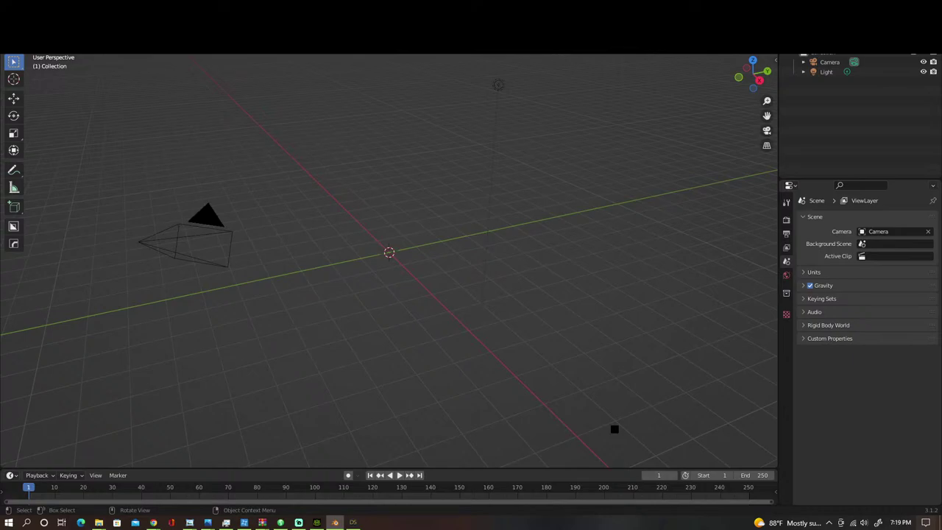
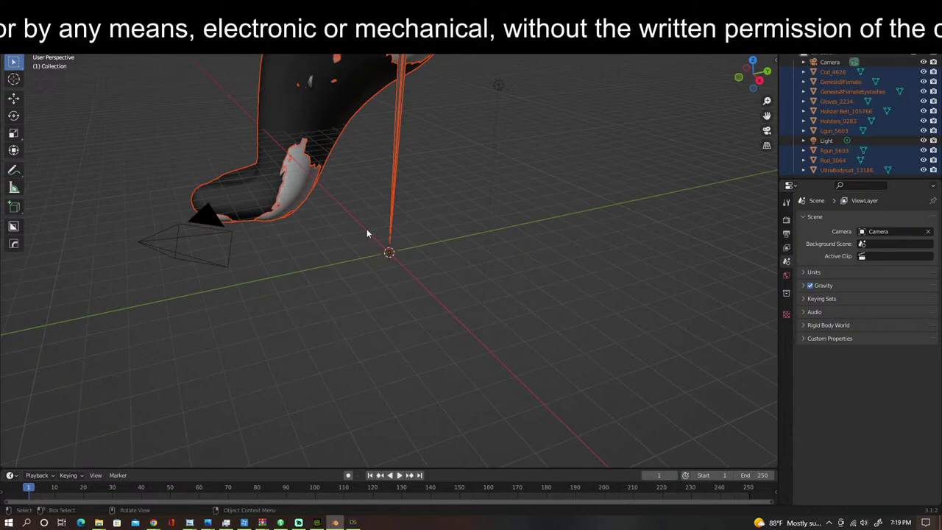
Step: Delete the Genesis8Female body, its eyelashes and the left gun on the character's back
{"action": "scroll", "coordinate": [500, 170], "scroll_direction": "down", "scroll_amount": 6}
{"action": "scroll", "coordinate": [524, 159], "scroll_direction": "down", "scroll_amount": 3}
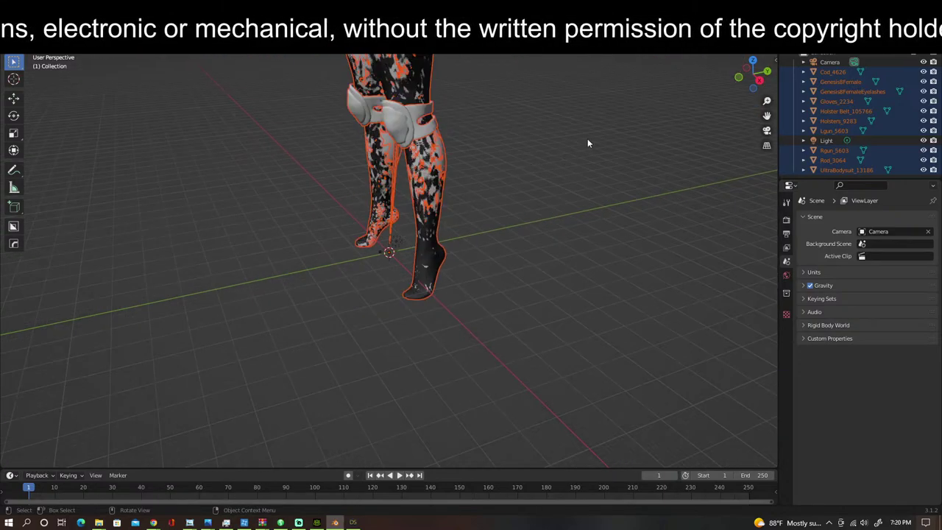
{"action": "scroll", "coordinate": [548, 229], "scroll_direction": "up", "scroll_amount": 6}
{"action": "middle_click_drag", "start_coordinate": [600, 292], "coordinate": [611, 379]}
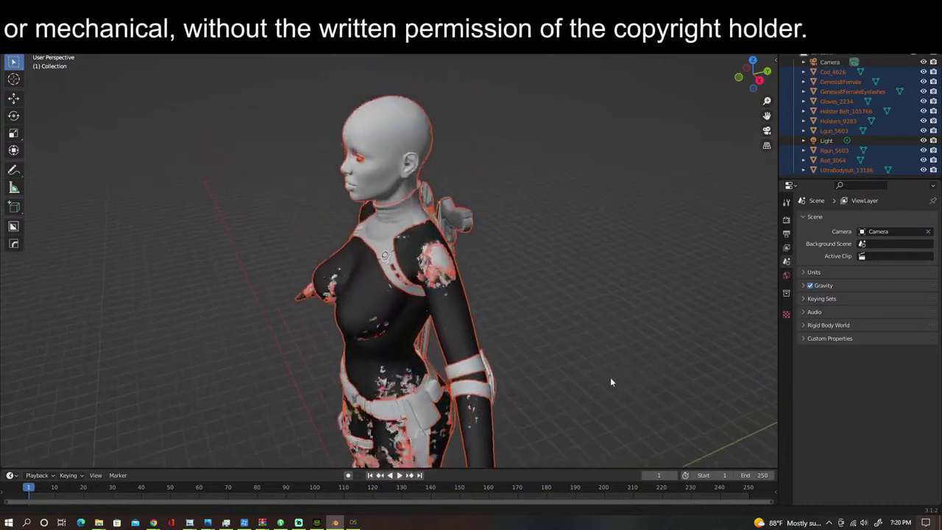
{"action": "left_click", "coordinate": [391, 198]}
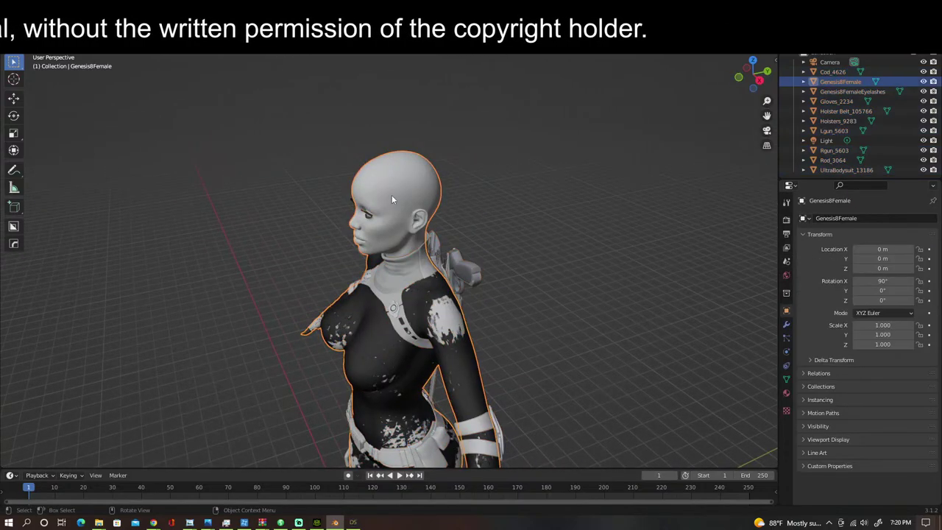
{"action": "key", "text": "Delete"}
{"action": "left_click", "coordinate": [457, 267]}
{"action": "key", "text": "Delete"}
{"action": "left_click_drag", "start_coordinate": [338, 179], "coordinate": [391, 217]}
{"action": "key", "text": "Delete"}
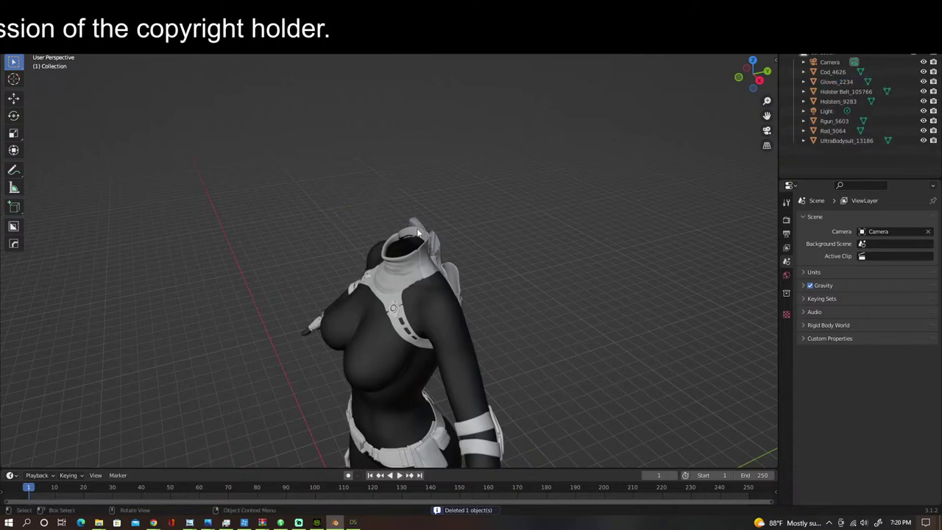
Step: Delete the remaining back gun, the shoulder holster harness and the elbow pads
{"action": "left_click", "coordinate": [419, 225]}
{"action": "key", "text": "Delete"}
{"action": "left_click", "coordinate": [427, 234]}
{"action": "key", "text": "Delete"}
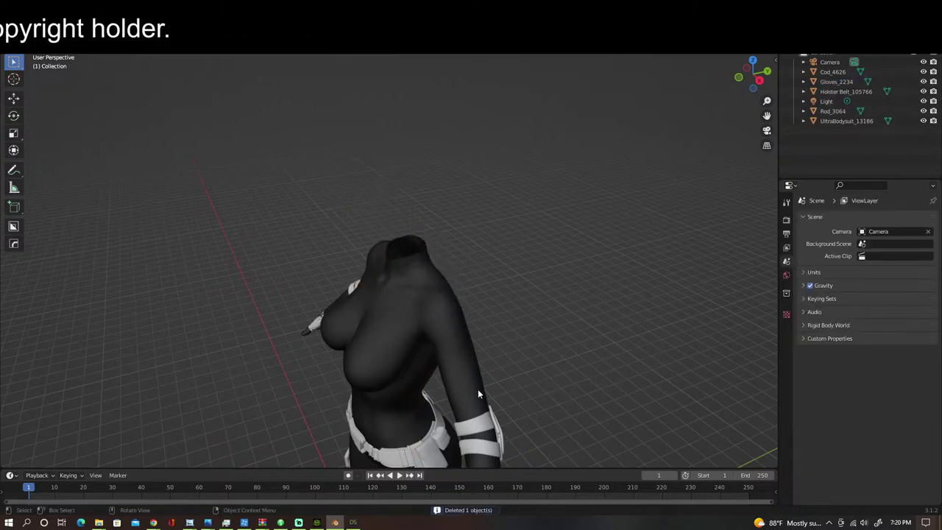
{"action": "left_click", "coordinate": [486, 421]}
{"action": "key", "text": "Delete"}
Step: Delete the holster belt with its thigh holsters and the pair of gloves
{"action": "scroll", "coordinate": [505, 373], "scroll_direction": "down", "scroll_amount": 5}
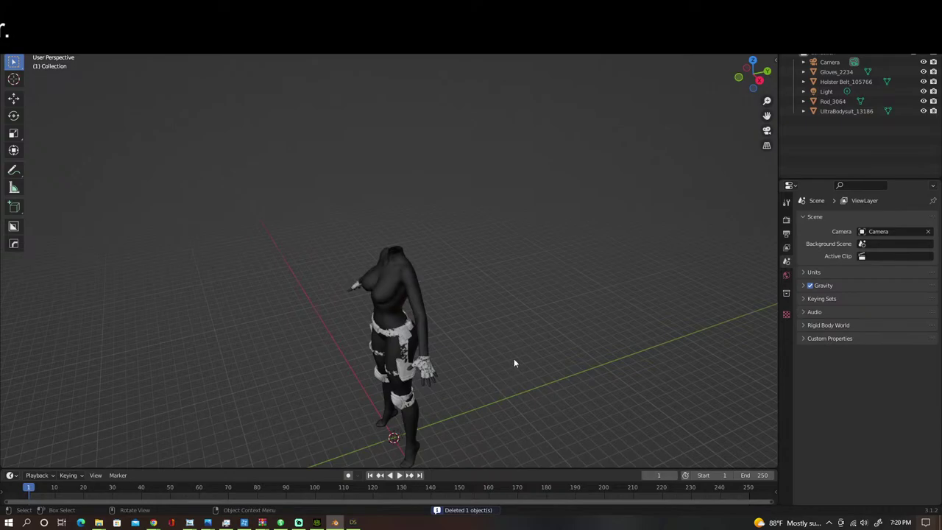
{"action": "middle_click_drag", "start_coordinate": [513, 360], "coordinate": [565, 342]}
{"action": "scroll", "coordinate": [563, 295], "scroll_direction": "up", "scroll_amount": 4}
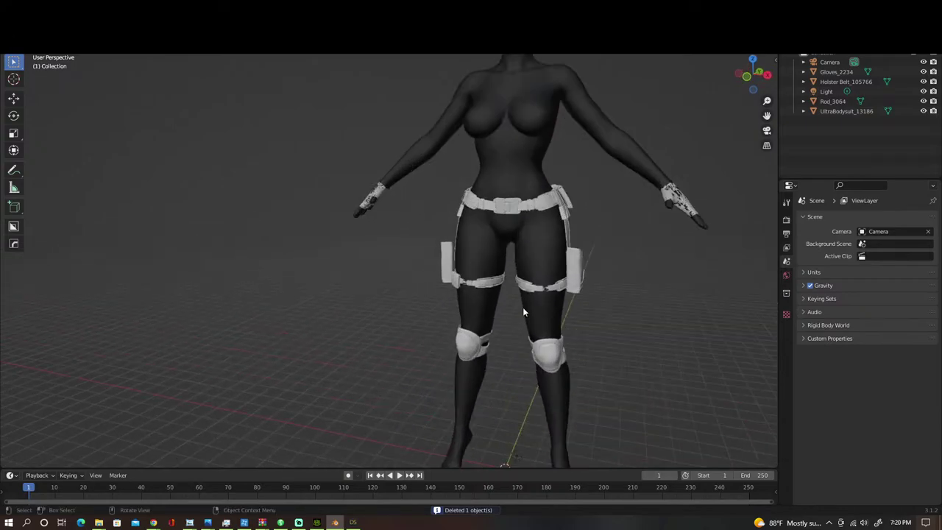
{"action": "scroll", "coordinate": [523, 312], "scroll_direction": "up", "scroll_amount": 3}
{"action": "middle_click_drag", "start_coordinate": [441, 278], "coordinate": [426, 309]}
{"action": "left_click", "coordinate": [443, 309]}
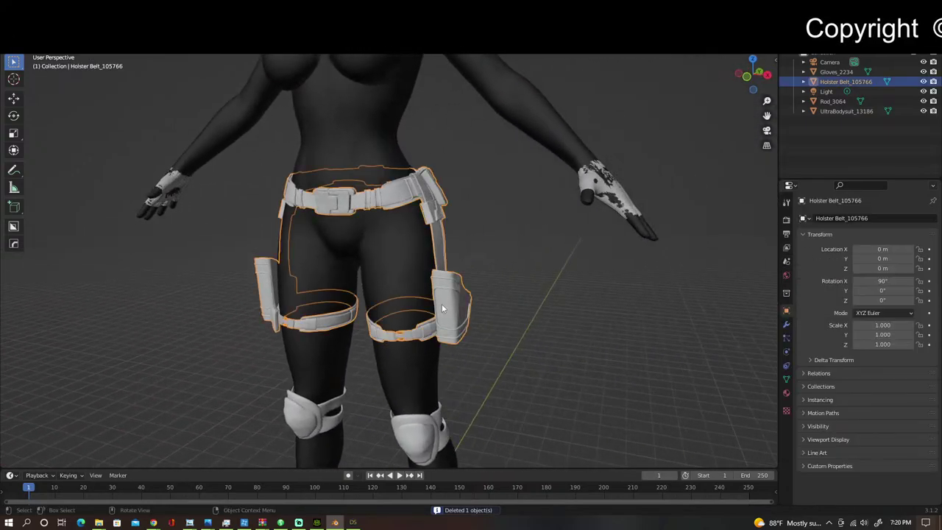
{"action": "key", "text": "Delete"}
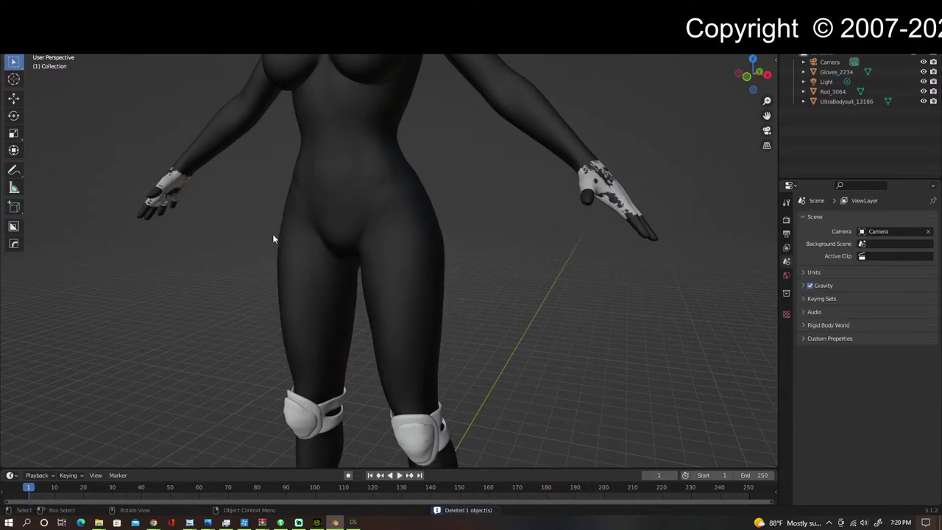
{"action": "left_click", "coordinate": [178, 187]}
{"action": "key", "text": "Delete"}
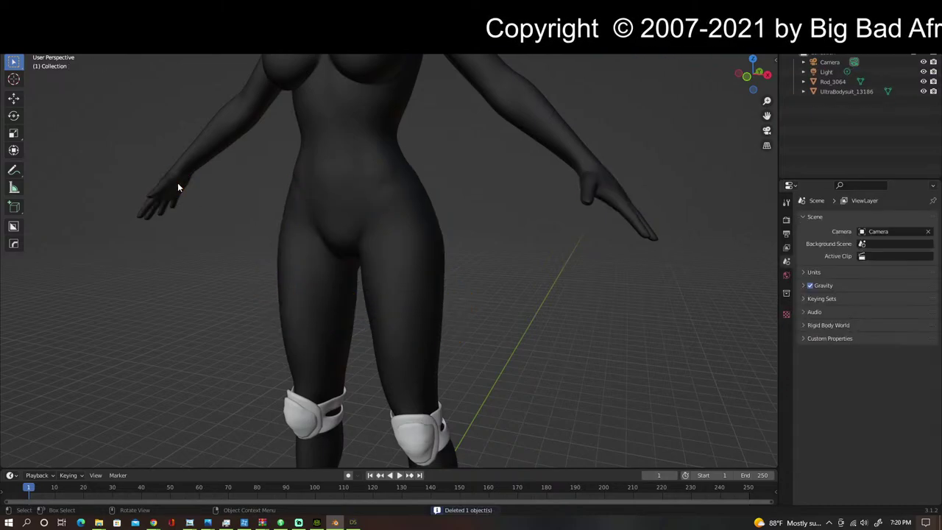
Step: Delete the knee pads, leaving the bodysuit as the only mesh in the scene
{"action": "left_click", "coordinate": [428, 434]}
{"action": "key", "text": "Delete"}
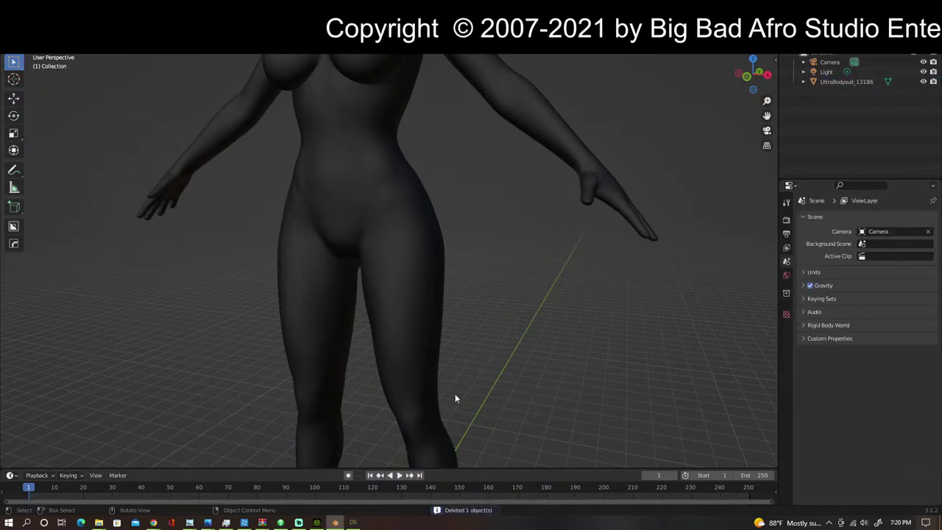
{"action": "scroll", "coordinate": [455, 383], "scroll_direction": "down", "scroll_amount": 5}
{"action": "scroll", "coordinate": [445, 325], "scroll_direction": "up", "scroll_amount": 5}
Step: Put the UltraBodysuit mesh into Edit Mode with edge selection and clear its current selection
{"action": "left_click", "coordinate": [413, 248]}
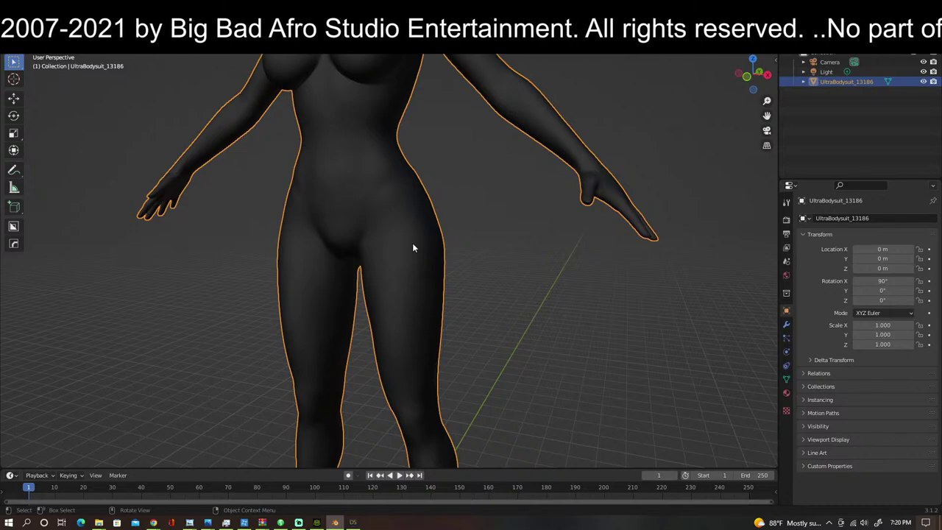
{"action": "key", "text": "Tab"}
{"action": "middle_click_drag", "start_coordinate": [461, 248], "coordinate": [492, 253]}
{"action": "key", "text": "2"}
{"action": "scroll", "coordinate": [536, 257], "scroll_direction": "up", "scroll_amount": 3}
{"action": "middle_click_drag", "start_coordinate": [605, 212], "coordinate": [479, 347], "text": "shift"}
{"action": "key", "text": "alt+a"}
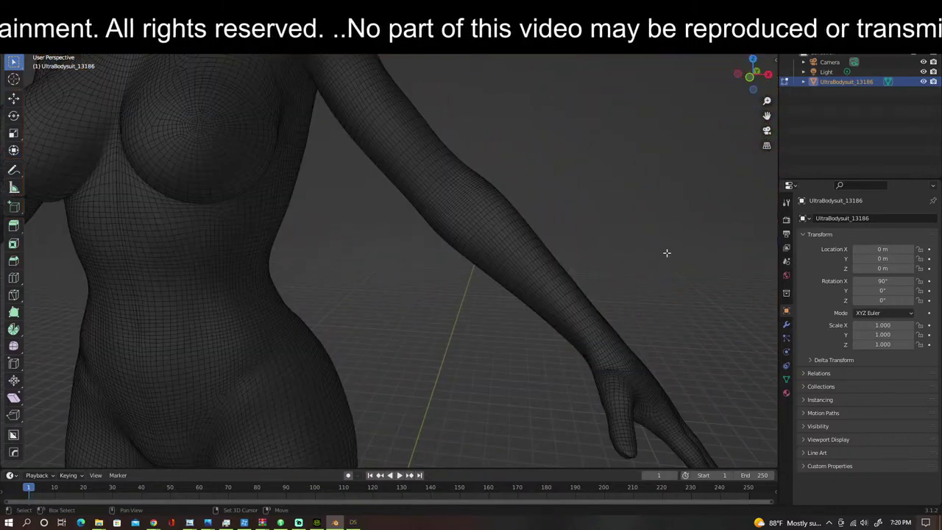
Step: Select the edge loop around the character's left wrist, just above the thumb base
{"action": "scroll", "coordinate": [578, 216], "scroll_direction": "up", "scroll_amount": 6}
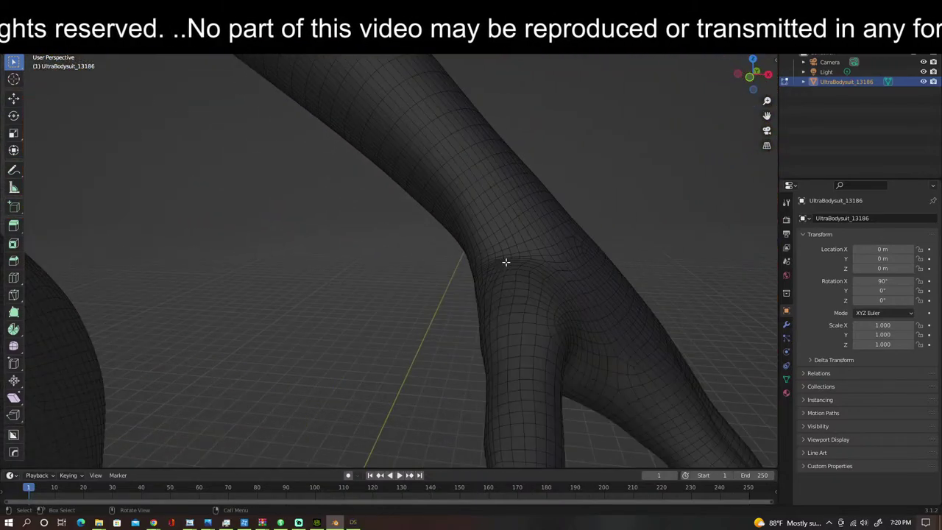
{"action": "scroll", "coordinate": [491, 270], "scroll_direction": "up", "scroll_amount": 3}
{"action": "scroll", "coordinate": [490, 270], "scroll_direction": "down", "scroll_amount": 3}
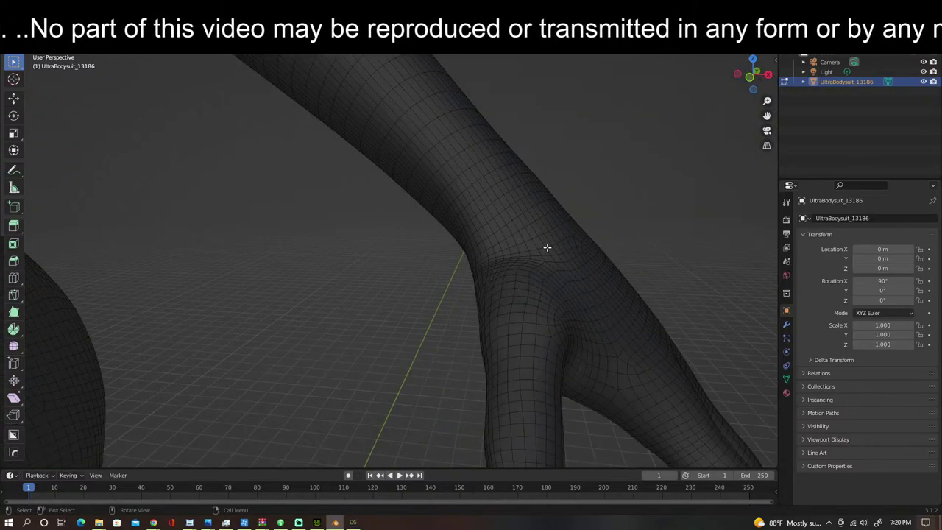
{"action": "scroll", "coordinate": [508, 265], "scroll_direction": "up", "scroll_amount": 3}
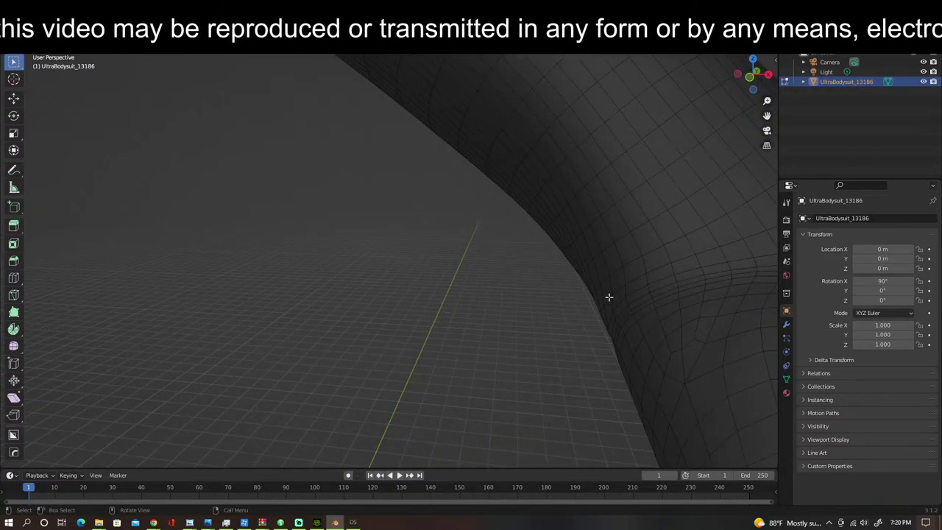
{"action": "scroll", "coordinate": [609, 295], "scroll_direction": "down", "scroll_amount": 3}
{"action": "scroll", "coordinate": [589, 292], "scroll_direction": "down", "scroll_amount": 3}
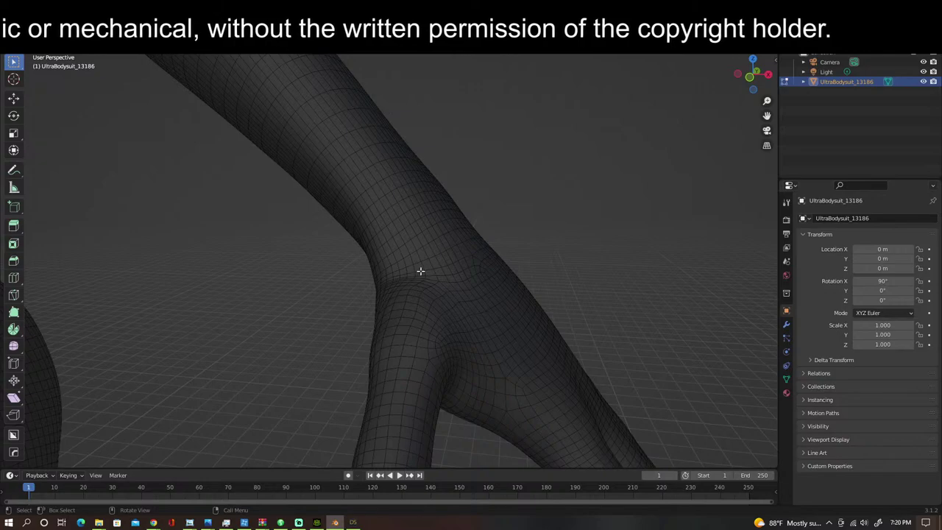
{"action": "key", "text": "alt"}
{"action": "left_click", "coordinate": [400, 230], "text": "alt"}
{"action": "scroll", "coordinate": [366, 265], "scroll_direction": "down", "scroll_amount": 8}
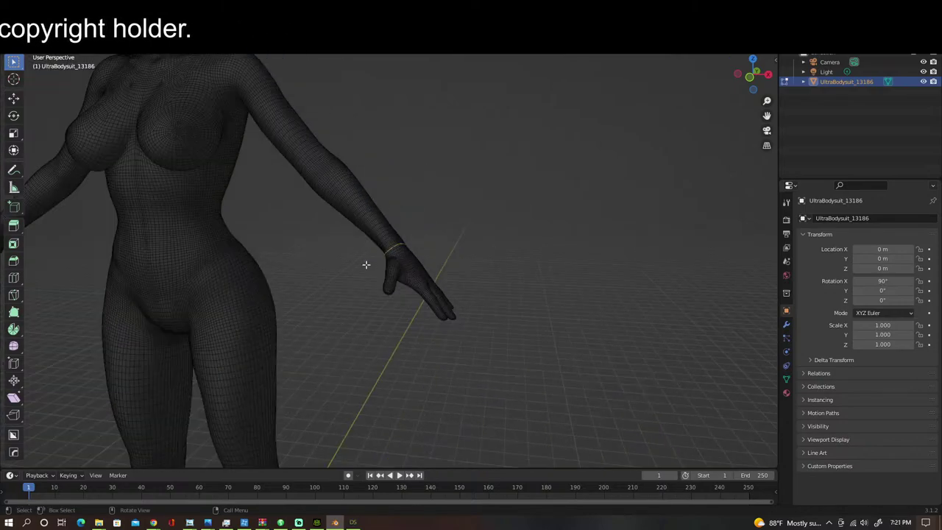
Step: Select the edge loop around the character's right wrist, just above the hand
{"action": "middle_click_drag", "start_coordinate": [324, 284], "coordinate": [594, 302], "text": "shift"}
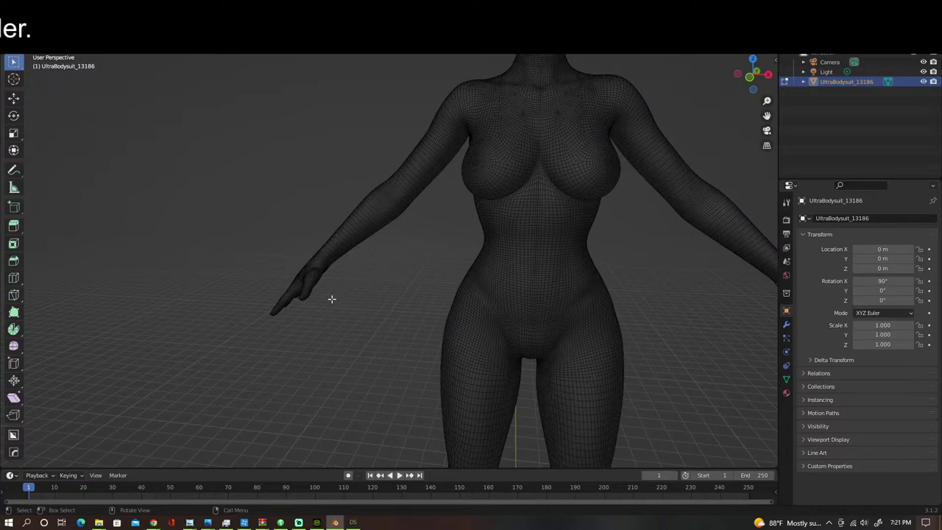
{"action": "scroll", "coordinate": [332, 299], "scroll_direction": "up", "scroll_amount": 7}
{"action": "scroll", "coordinate": [325, 307], "scroll_direction": "up", "scroll_amount": 1}
{"action": "scroll", "coordinate": [311, 316], "scroll_direction": "down", "scroll_amount": 1}
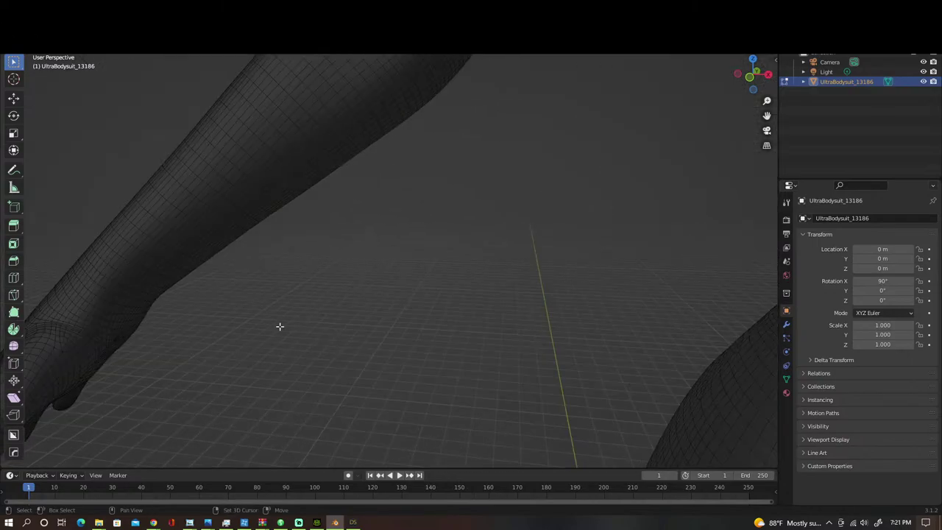
{"action": "middle_click_drag", "start_coordinate": [280, 326], "coordinate": [418, 320], "text": "shift"}
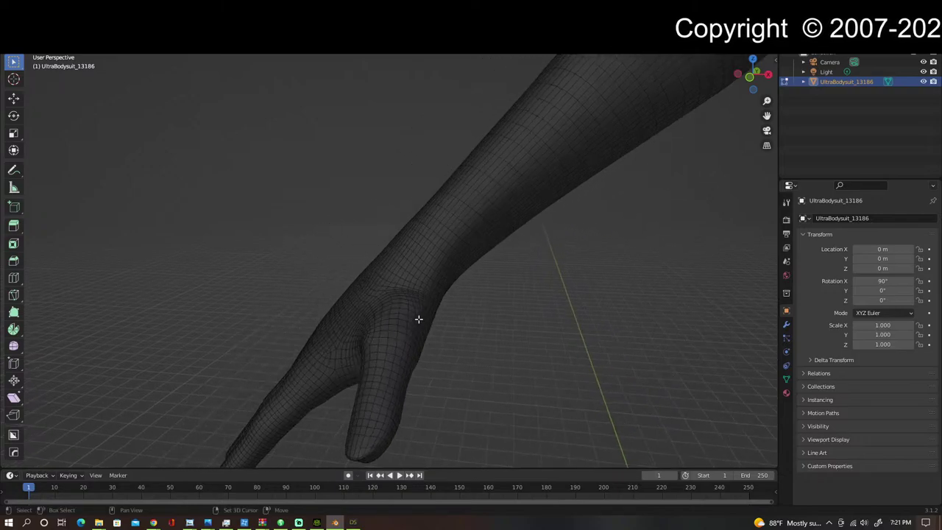
{"action": "left_click_drag", "start_coordinate": [417, 319], "coordinate": [444, 324]}
{"action": "key", "text": "Escape"}
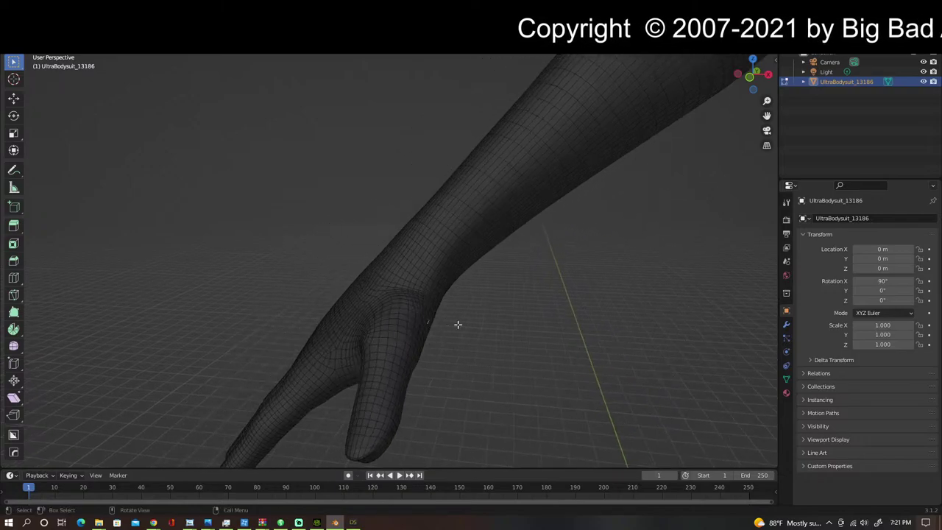
{"action": "scroll", "coordinate": [452, 324], "scroll_direction": "up", "scroll_amount": 2}
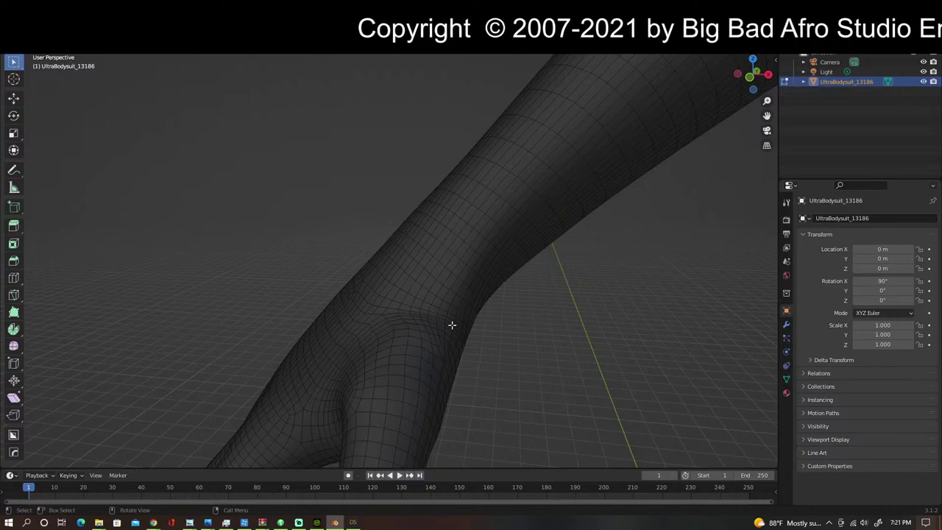
{"action": "middle_click_drag", "start_coordinate": [505, 341], "coordinate": [502, 343]}
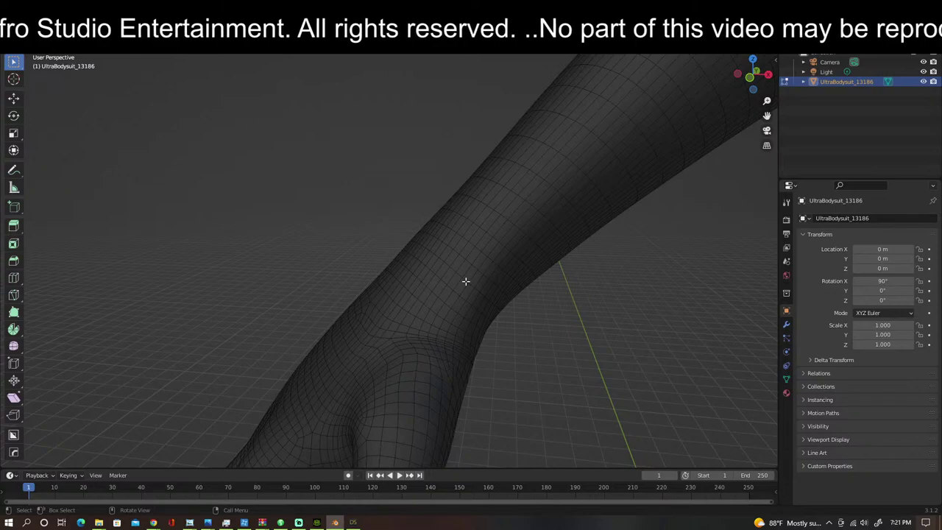
{"action": "scroll", "coordinate": [528, 332], "scroll_direction": "down", "scroll_amount": 10}
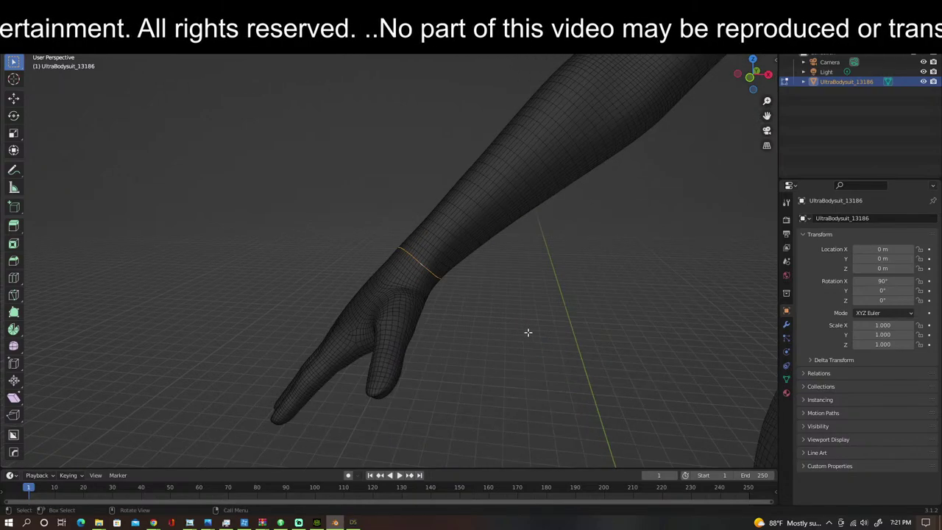
{"action": "scroll", "coordinate": [545, 355], "scroll_direction": "up", "scroll_amount": 3}
{"action": "scroll", "coordinate": [691, 344], "scroll_direction": "up", "scroll_amount": 2}
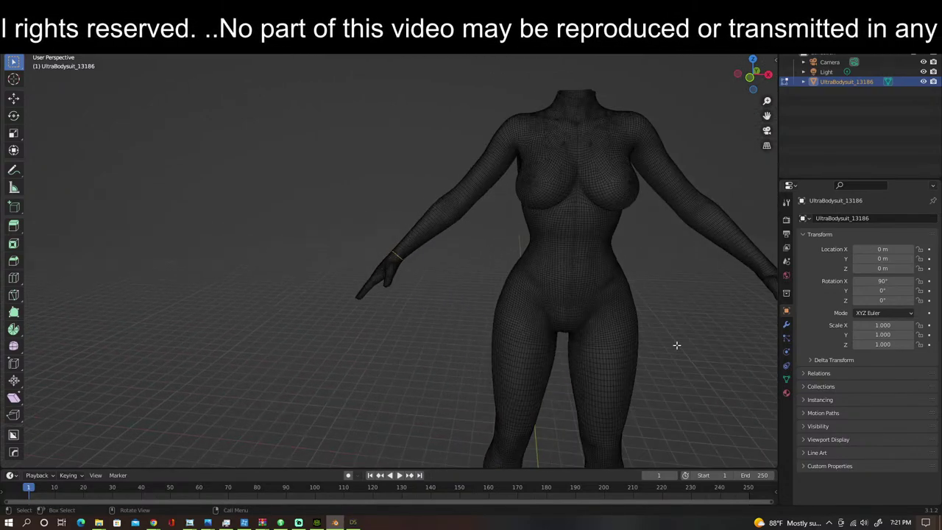
Step: Add the matching edge loop around the character's left wrist to the selection
{"action": "middle_click_drag", "start_coordinate": [679, 341], "coordinate": [422, 358], "text": "shift"}
{"action": "scroll", "coordinate": [446, 353], "scroll_direction": "up", "scroll_amount": 6}
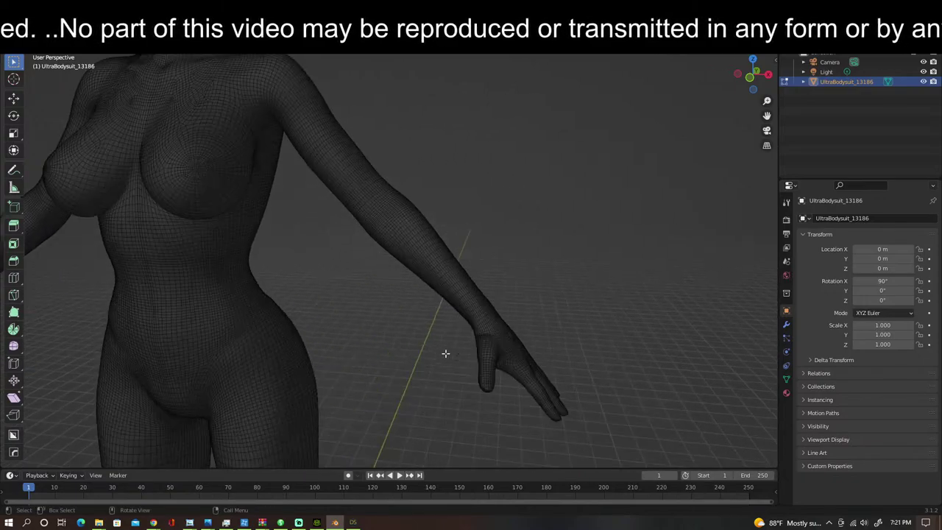
{"action": "middle_click_drag", "start_coordinate": [398, 304], "coordinate": [320, 225], "text": "shift"}
{"action": "scroll", "coordinate": [397, 288], "scroll_direction": "up", "scroll_amount": 3}
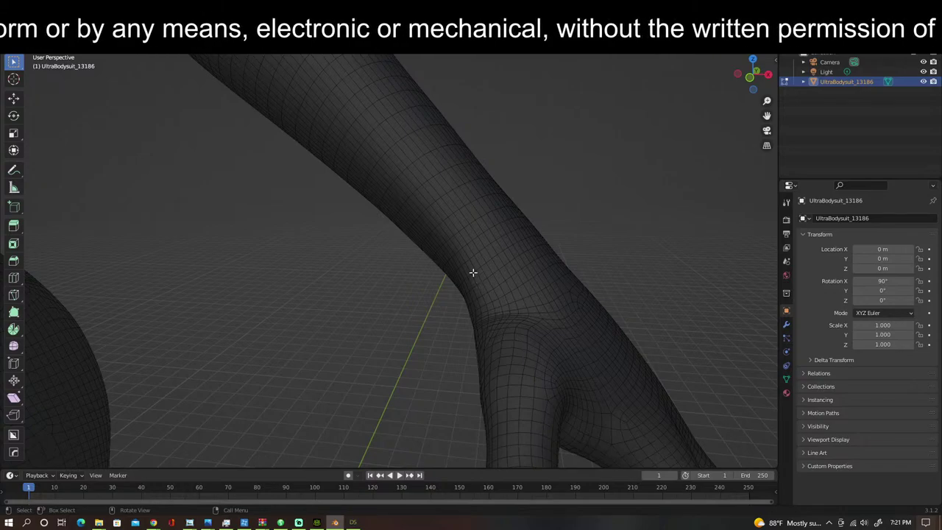
{"action": "key", "text": "ctrl+r"}
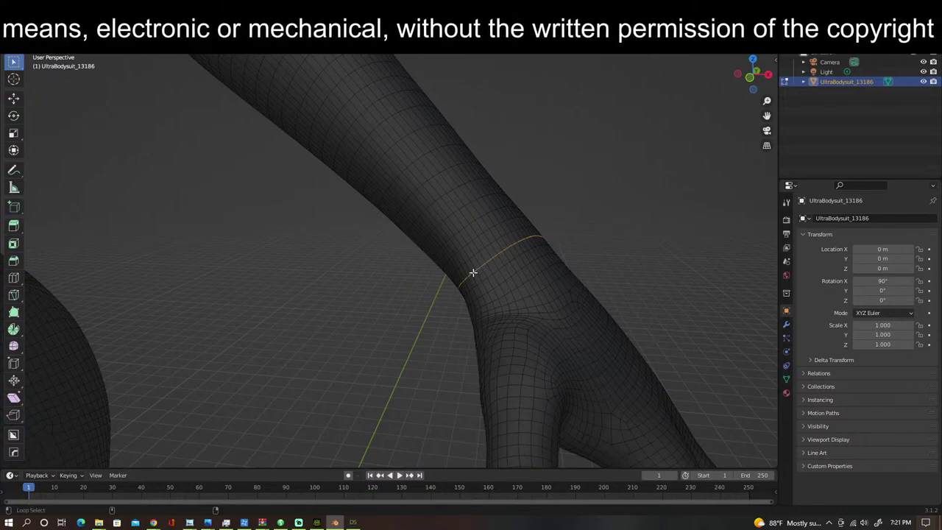
{"action": "scroll", "coordinate": [474, 272], "scroll_direction": "down", "scroll_amount": 10}
{"action": "middle_click_drag", "start_coordinate": [398, 331], "coordinate": [501, 335]}
Step: In front view, rip the mesh along both wrist loops without displacing the ripped edges
{"action": "key", "text": "KP_1"}
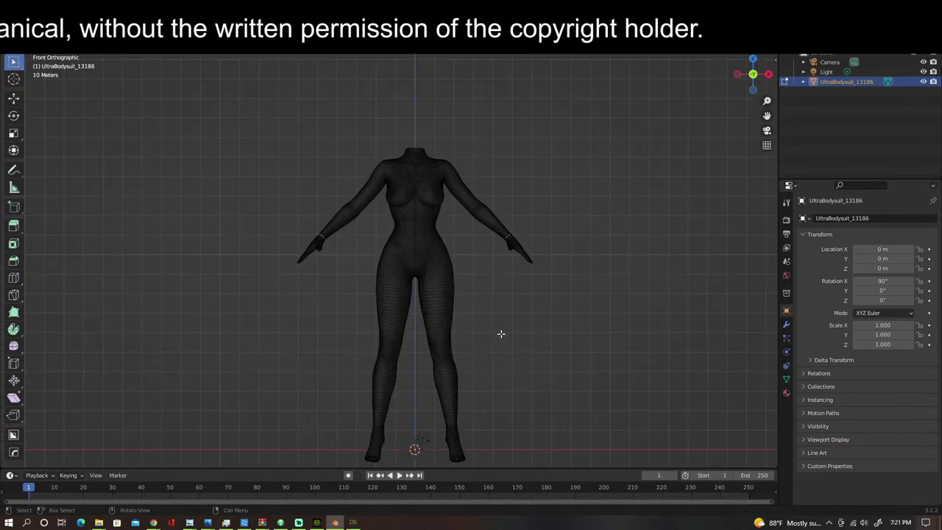
{"action": "scroll", "coordinate": [500, 335], "scroll_direction": "up", "scroll_amount": 6}
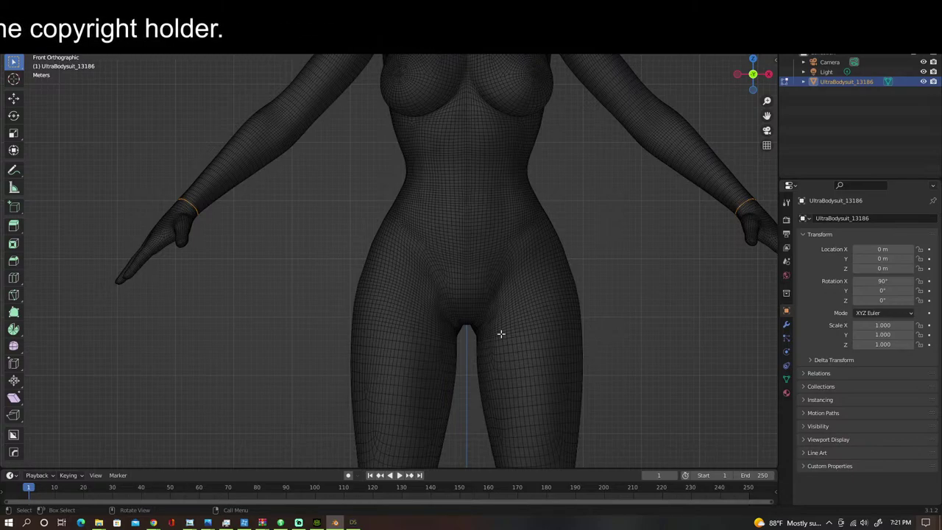
{"action": "key", "text": "g"}
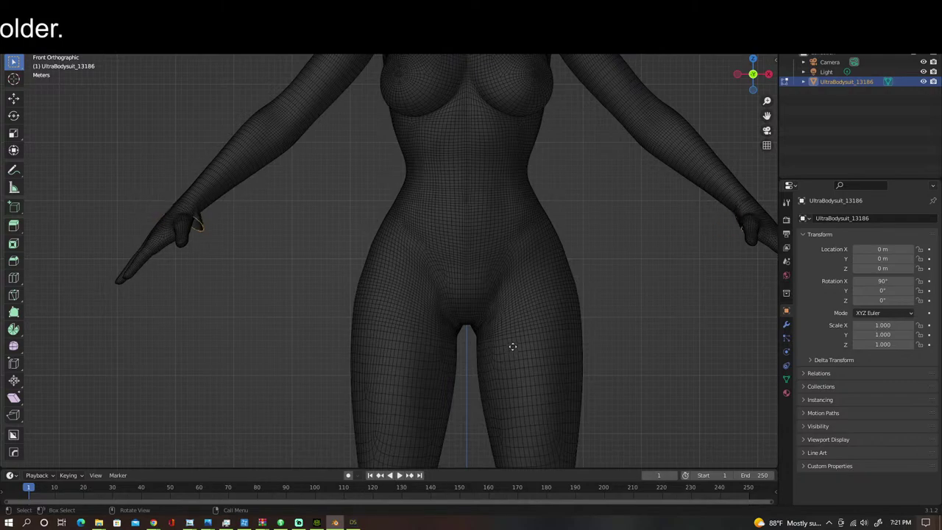
{"action": "left_click", "coordinate": [376, 312]}
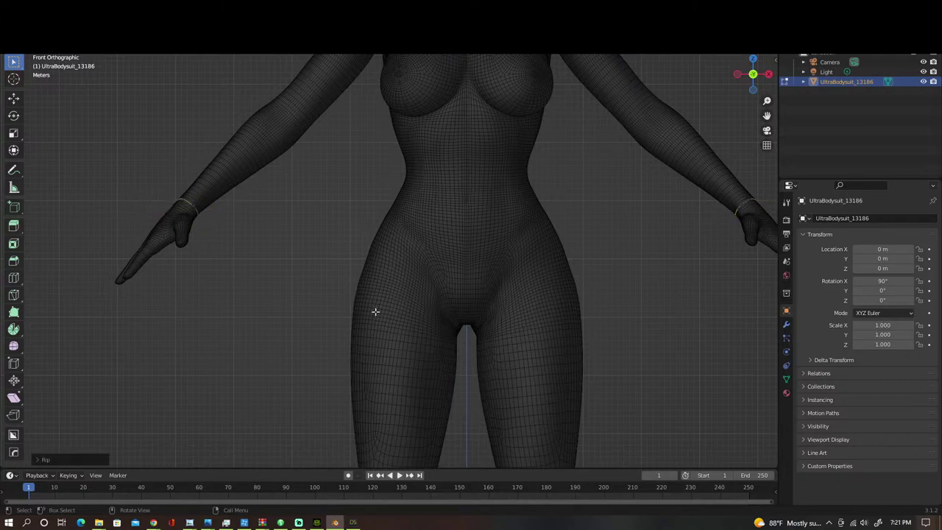
Step: Select the linked geometry of both separated hands and delete its vertices
{"action": "key", "text": "ctrl+l"}
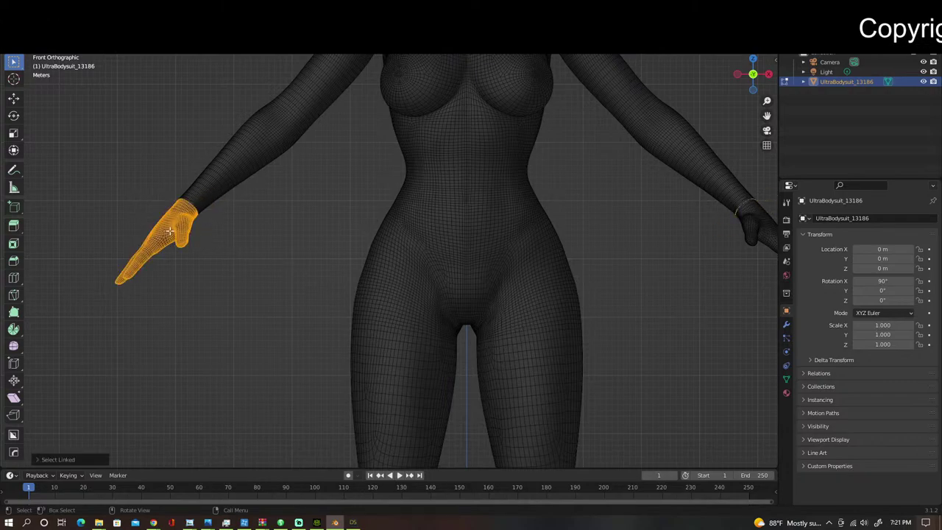
{"action": "key", "text": "l"}
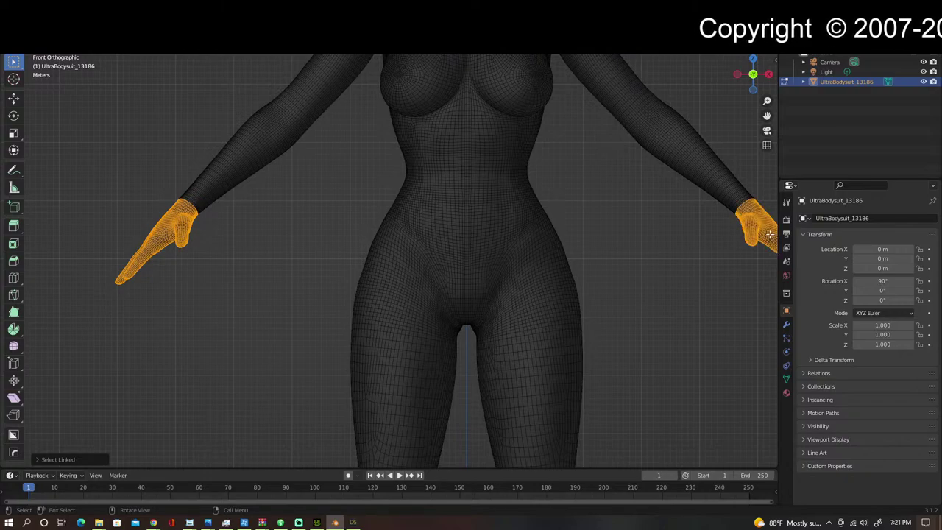
{"action": "key", "text": "x"}
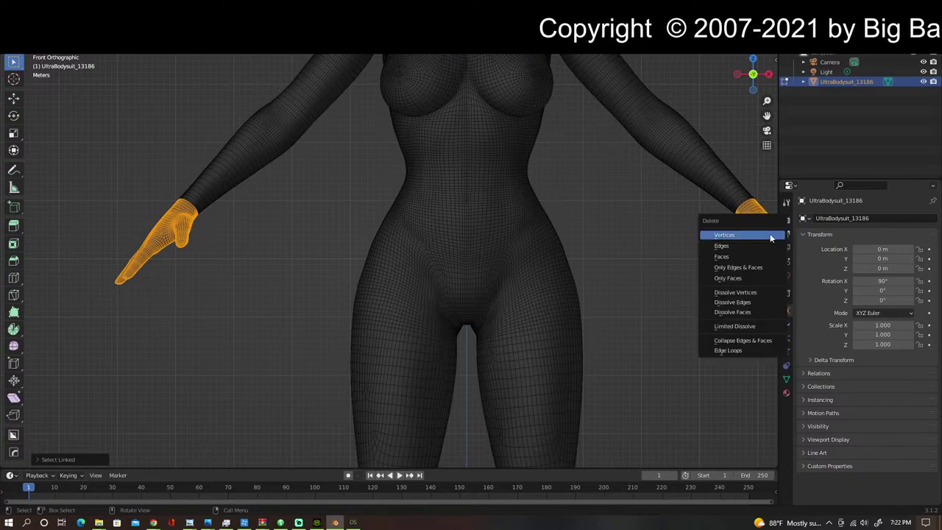
{"action": "left_click", "coordinate": [771, 238]}
{"action": "scroll", "coordinate": [606, 292], "scroll_direction": "down", "scroll_amount": 3}
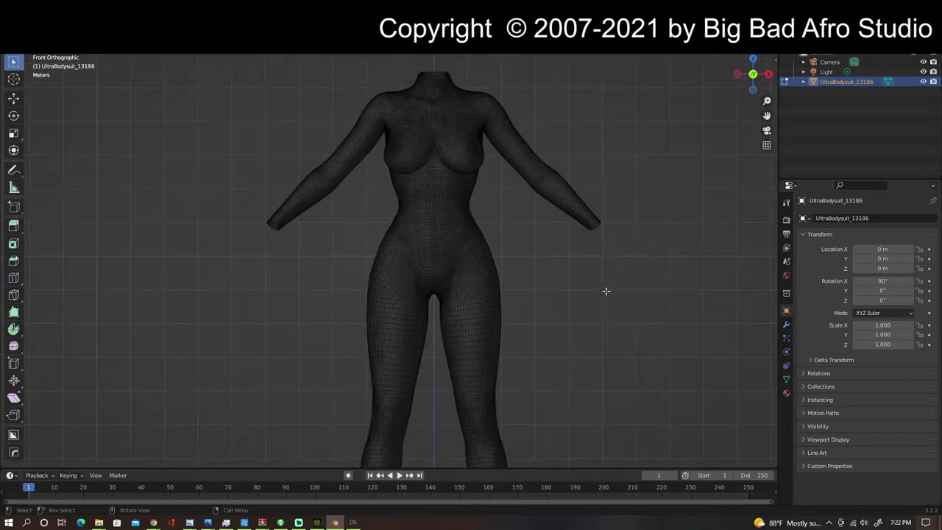
Step: Examine the mesh topology of the bodysuit's legs and feet from the hips down
{"action": "middle_click_drag", "start_coordinate": [553, 362], "coordinate": [549, 220], "text": "shift"}
{"action": "middle_click_drag", "start_coordinate": [543, 336], "coordinate": [540, 287], "text": "shift"}
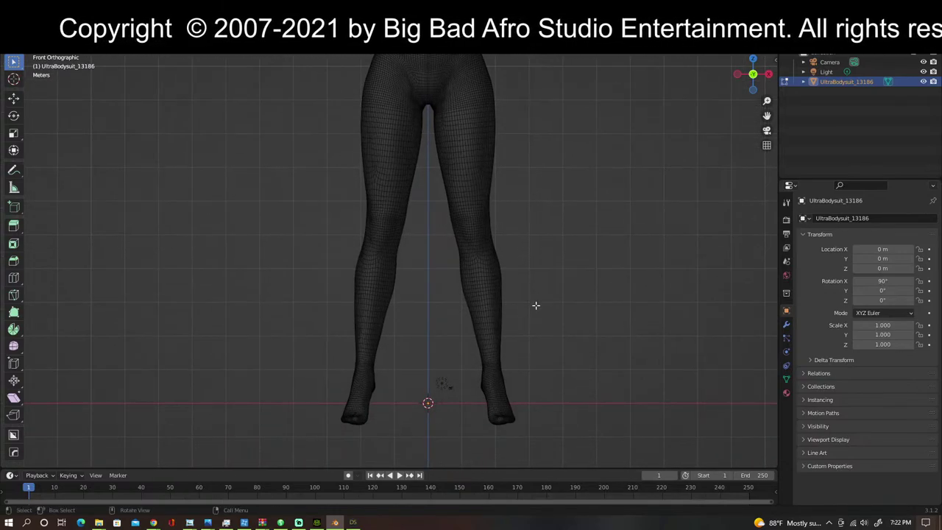
{"action": "scroll", "coordinate": [526, 312], "scroll_direction": "up", "scroll_amount": 3}
{"action": "middle_click_drag", "start_coordinate": [454, 278], "coordinate": [482, 433], "text": "shift"}
{"action": "scroll", "coordinate": [479, 370], "scroll_direction": "down", "scroll_amount": 6}
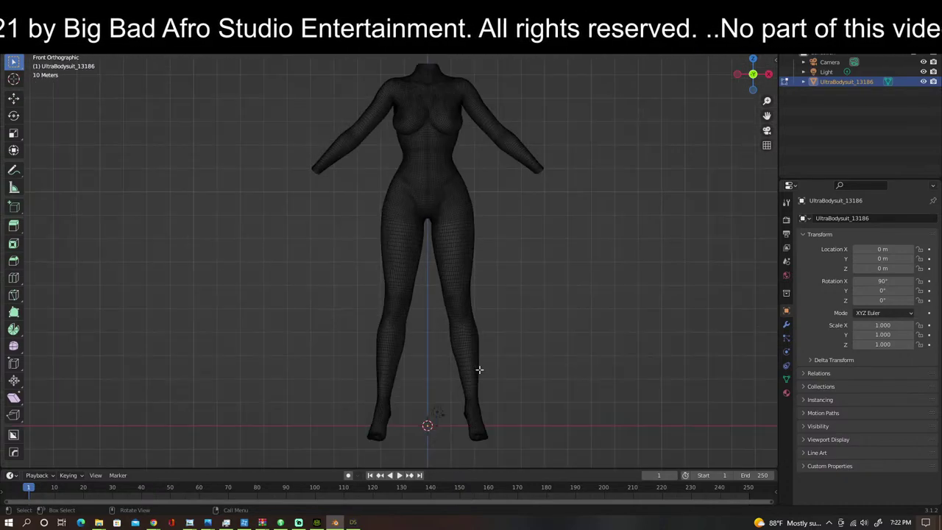
{"action": "mouse_move", "coordinate": [535, 368]}
{"action": "middle_mouse_down"}
{"action": "mouse_move", "coordinate": [479, 378]}
{"action": "mouse_move", "coordinate": [368, 377]}
{"action": "mouse_move", "coordinate": [589, 376]}
{"action": "mouse_move", "coordinate": [412, 375]}
{"action": "mouse_move", "coordinate": [528, 370]}
{"action": "middle_mouse_up"}
{"action": "scroll", "coordinate": [519, 368], "scroll_direction": "up", "scroll_amount": 5}
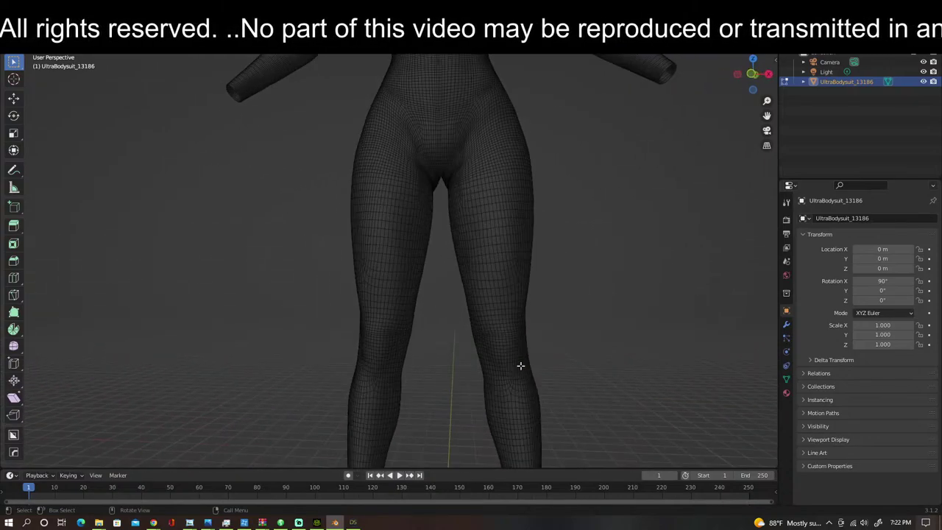
{"action": "middle_click_drag", "start_coordinate": [451, 363], "coordinate": [435, 380], "text": "shift"}
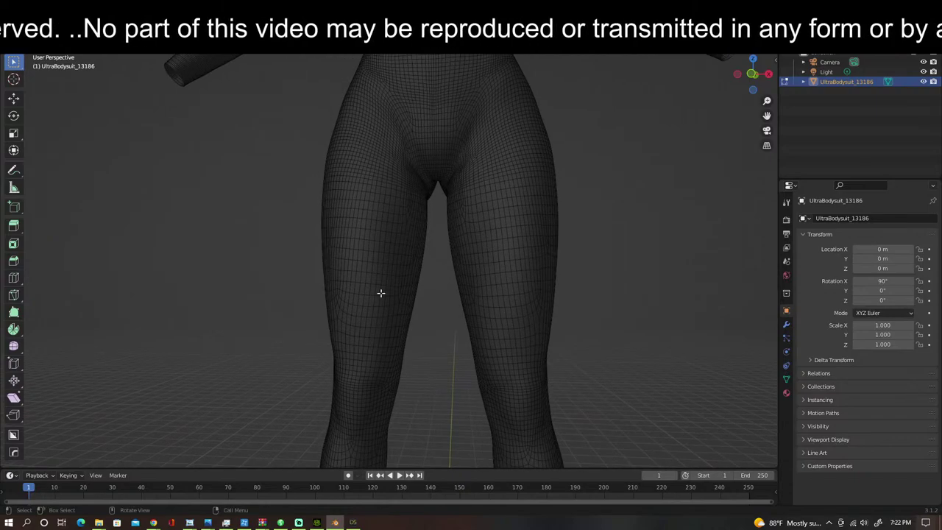
{"action": "scroll", "coordinate": [405, 298], "scroll_direction": "down", "scroll_amount": 5}
{"action": "scroll", "coordinate": [411, 311], "scroll_direction": "up", "scroll_amount": 2}
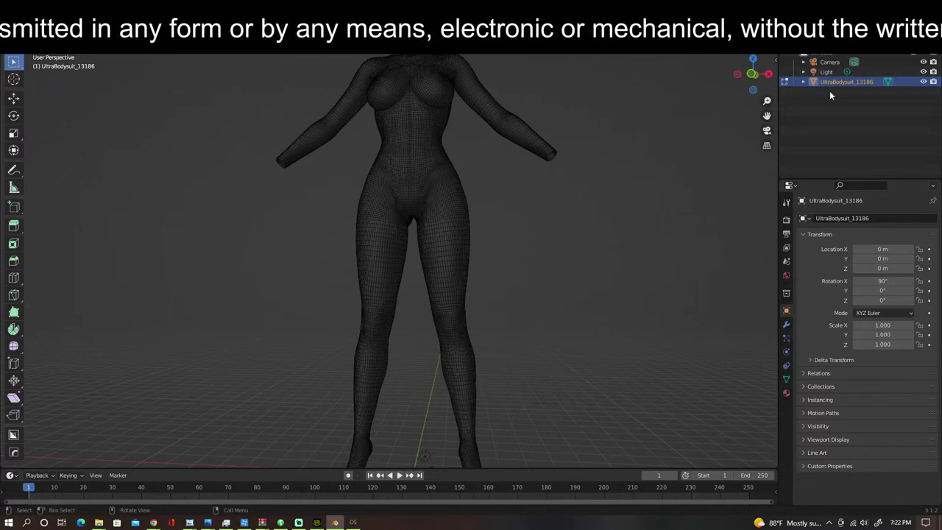
Step: Hide the UltraBodysuit_13186 object and import Boots.obj as a Wavefront OBJ with the default import options
{"action": "left_click", "coordinate": [924, 82]}
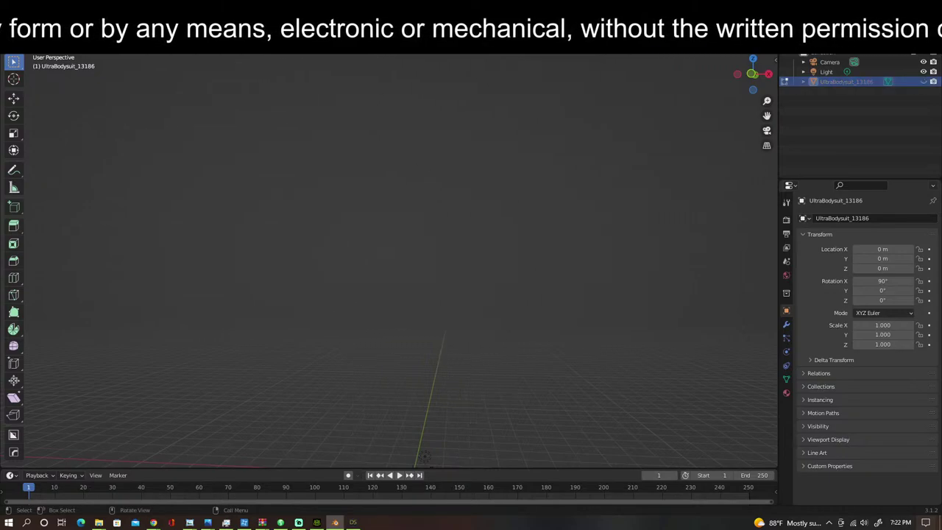
{"action": "left_click", "coordinate": [24, 18]}
{"action": "mouse_move", "coordinate": [64, 151]}
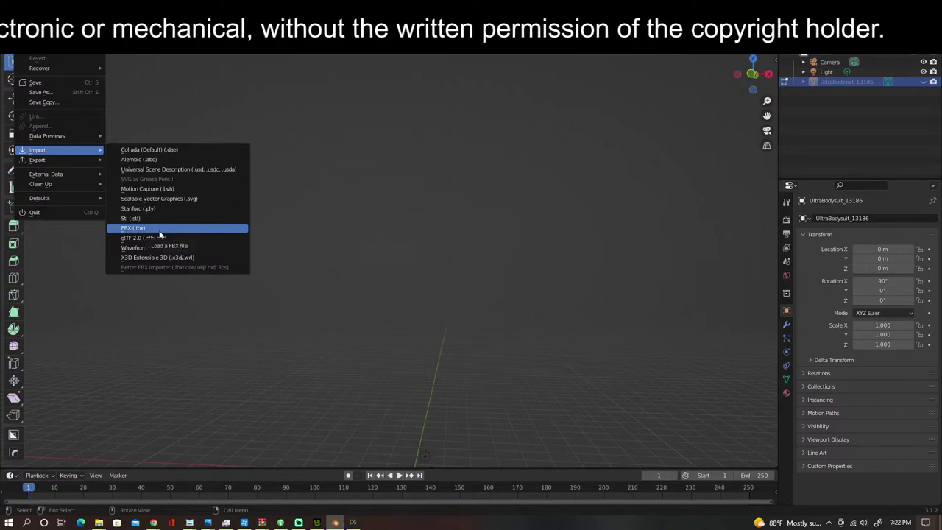
{"action": "left_click", "coordinate": [157, 248]}
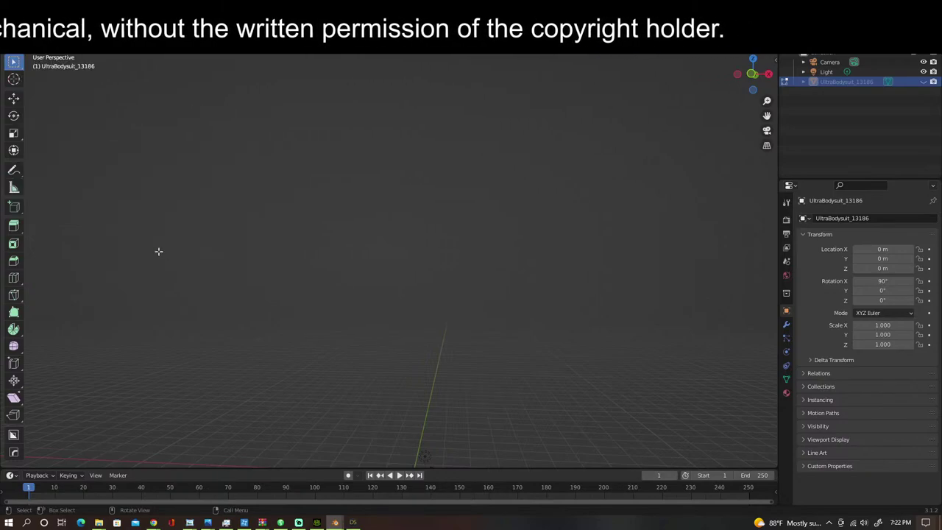
{"action": "left_click", "coordinate": [359, 148]}
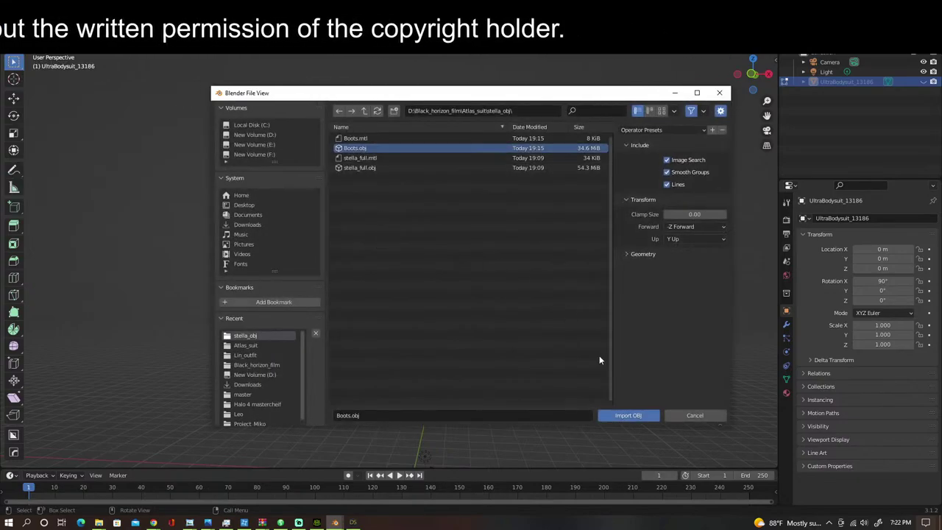
{"action": "left_click", "coordinate": [629, 416]}
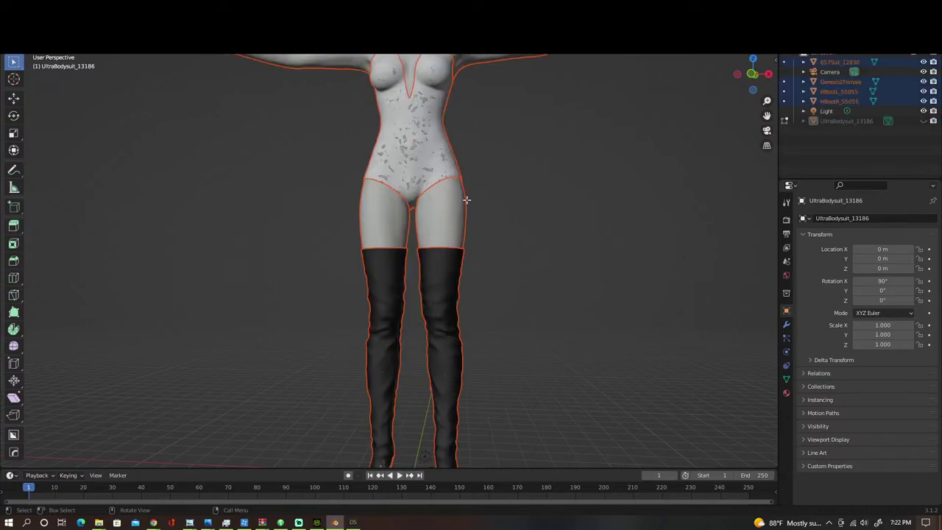
{"action": "scroll", "coordinate": [466, 200], "scroll_direction": "down", "scroll_amount": 3}
{"action": "scroll", "coordinate": [466, 203], "scroll_direction": "up", "scroll_amount": 2}
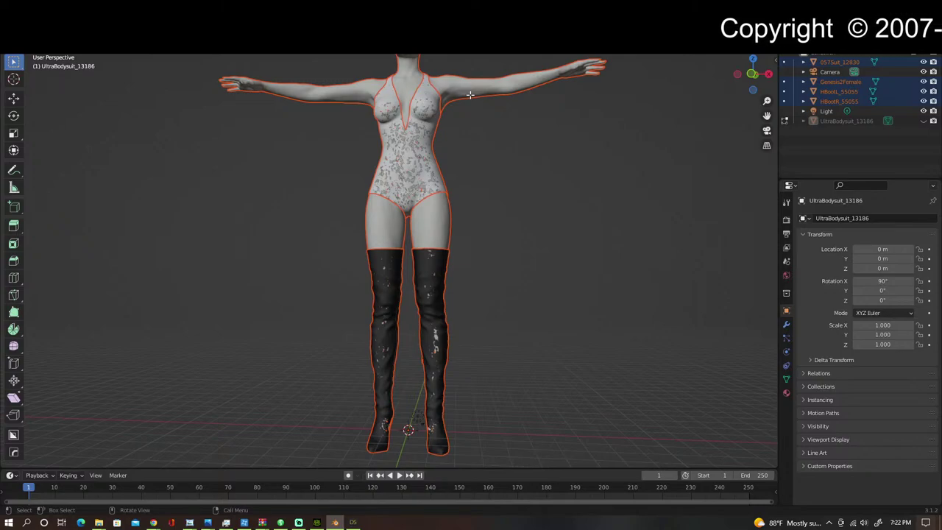
Step: Return to Object Mode and delete the imported Genesis2Female body and 057Suit_12830, keeping only the two boots
{"action": "left_click", "coordinate": [853, 100]}
{"action": "left_click", "coordinate": [850, 91]}
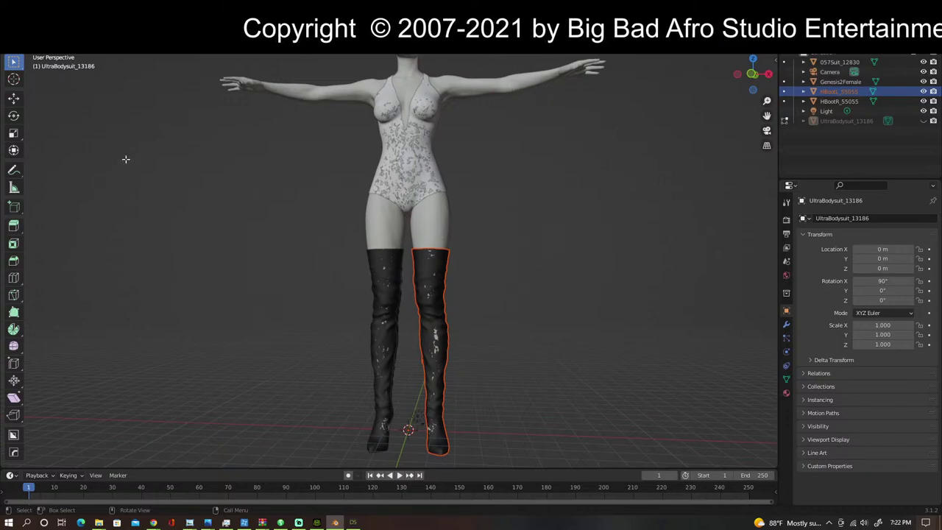
{"action": "left_click", "coordinate": [53, 52]}
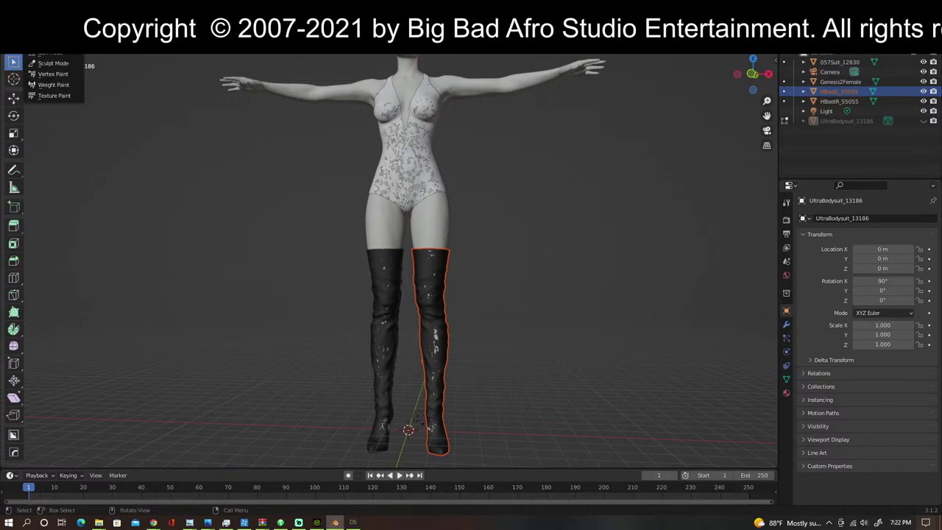
{"action": "left_click", "coordinate": [54, 53]}
{"action": "left_click", "coordinate": [464, 95]}
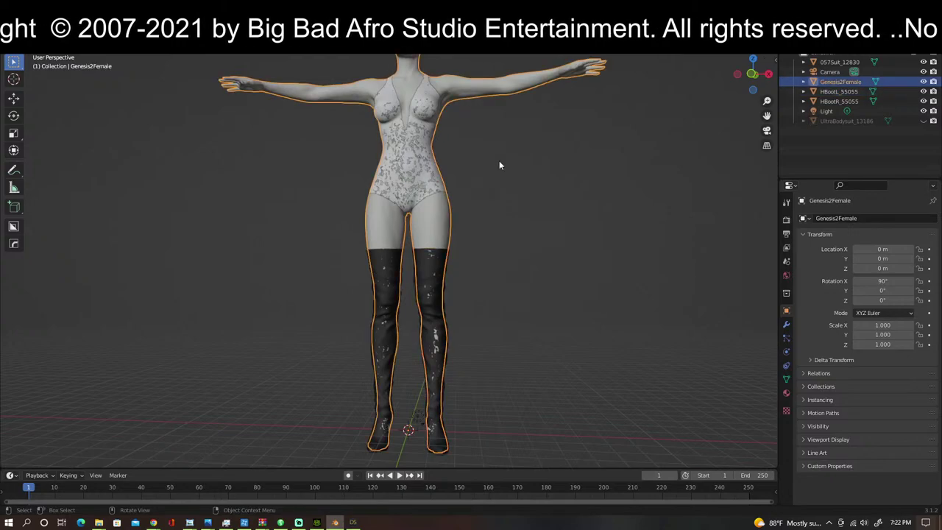
{"action": "key", "text": "Delete"}
{"action": "left_click", "coordinate": [388, 135]}
{"action": "key", "text": "Delete"}
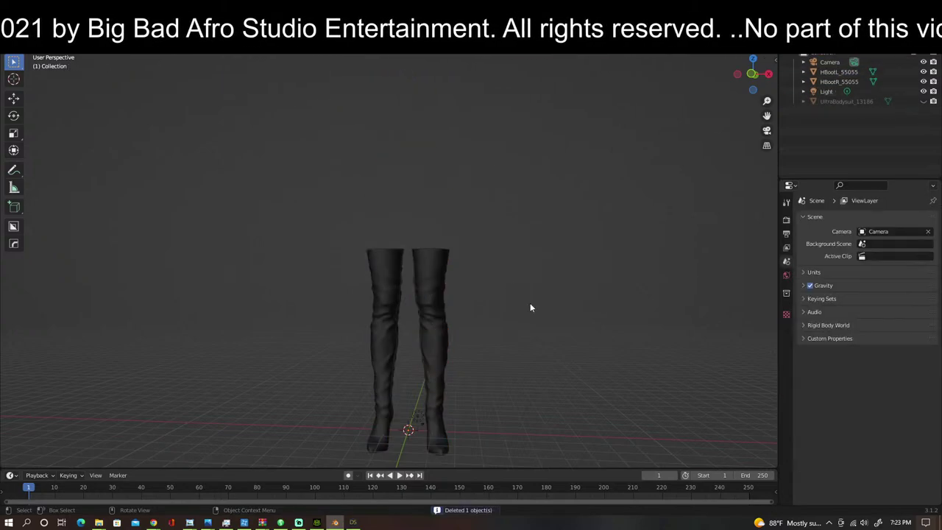
{"action": "scroll", "coordinate": [586, 360], "scroll_direction": "up", "scroll_amount": 2}
{"action": "scroll", "coordinate": [586, 360], "scroll_direction": "down", "scroll_amount": 3}
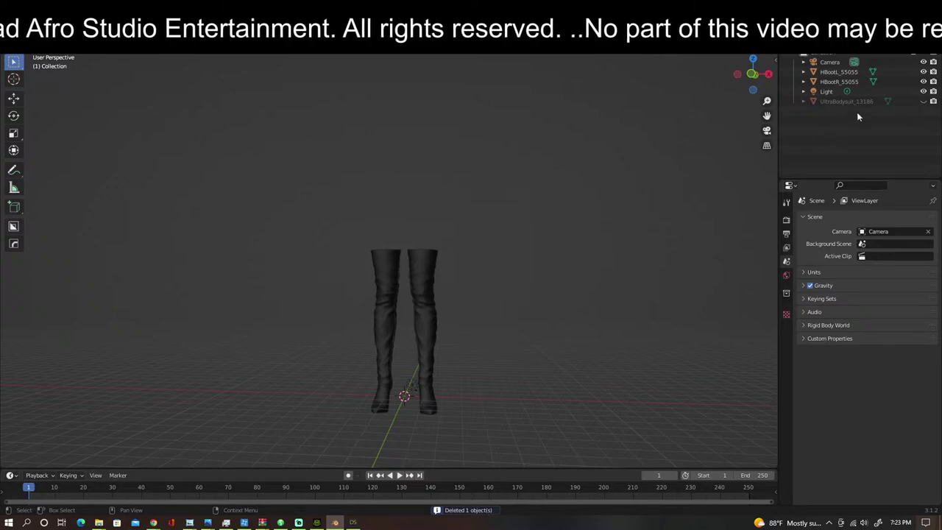
Step: Unhide UltraBodysuit_13186 and compare its legs with the tops of the imported boots
{"action": "left_click", "coordinate": [924, 101]}
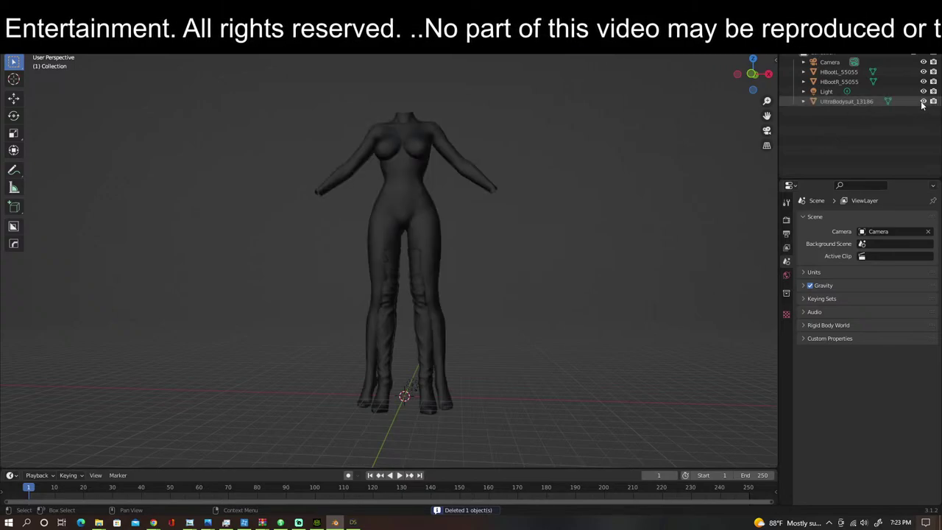
{"action": "scroll", "coordinate": [583, 303], "scroll_direction": "up", "scroll_amount": 4}
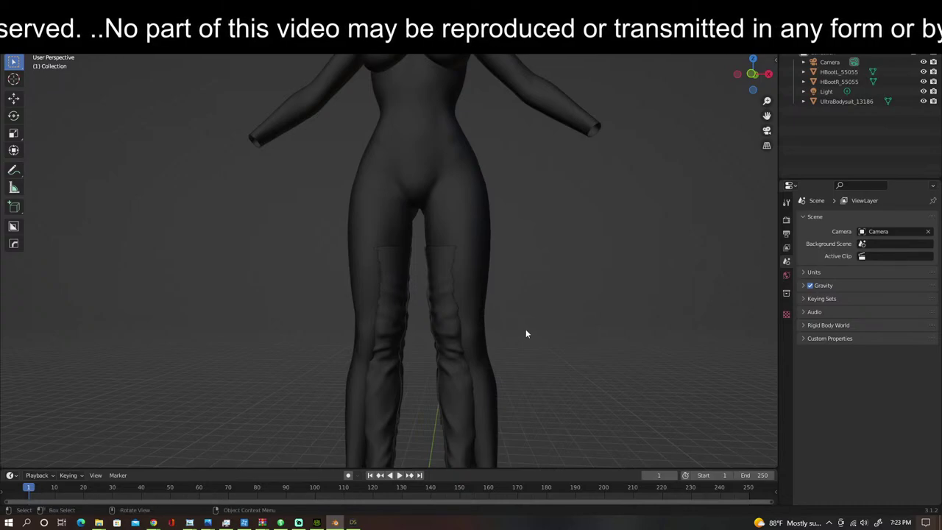
{"action": "scroll", "coordinate": [525, 333], "scroll_direction": "down", "scroll_amount": 2}
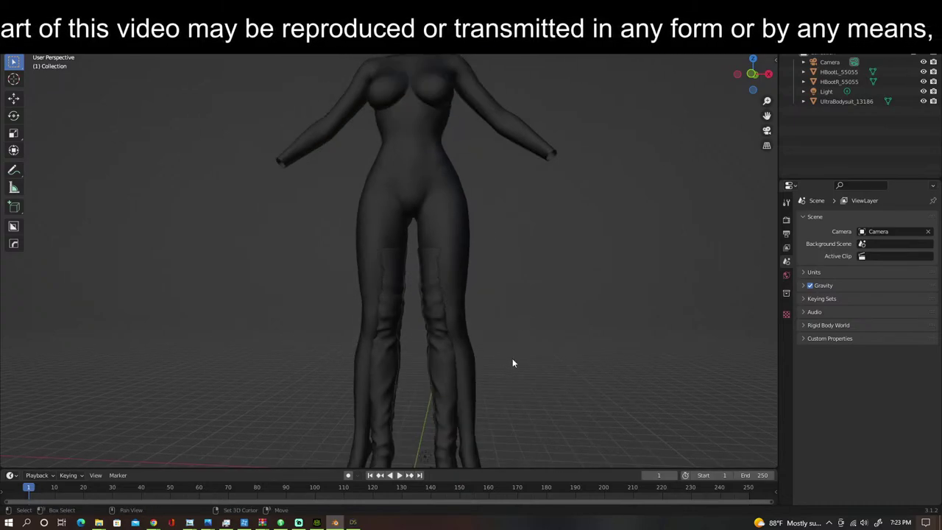
{"action": "middle_click_drag", "start_coordinate": [512, 358], "coordinate": [568, 320], "text": "shift"}
{"action": "scroll", "coordinate": [491, 262], "scroll_direction": "up", "scroll_amount": 1}
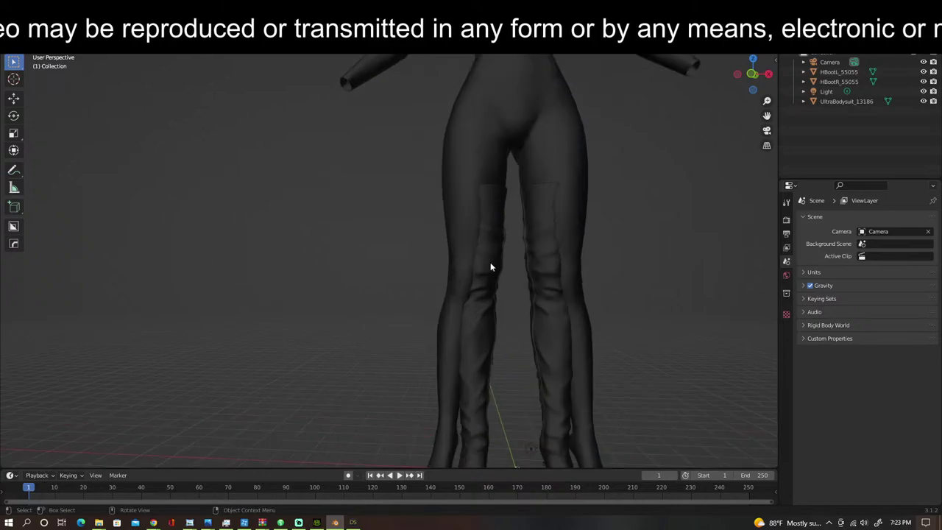
{"action": "scroll", "coordinate": [492, 261], "scroll_direction": "up", "scroll_amount": 2}
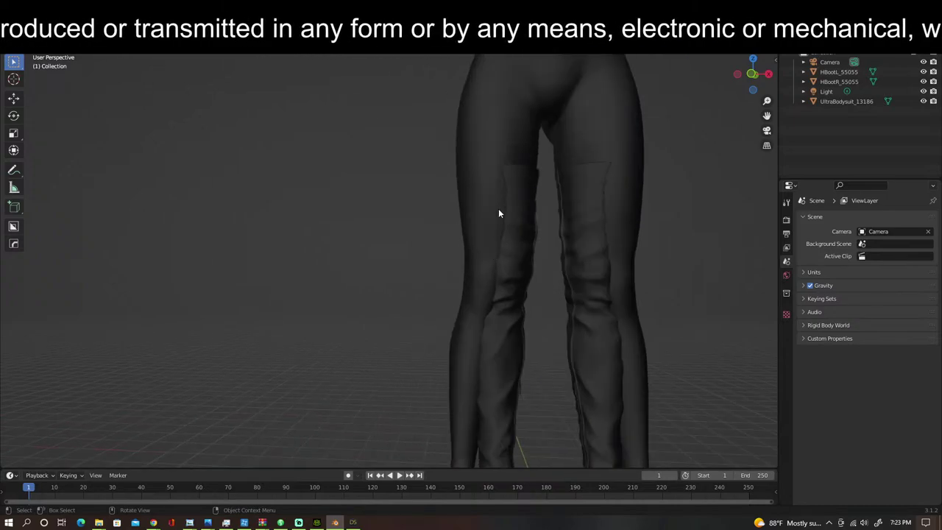
Step: In Edit Mode on the bodysuit, select the edge loop across the front and outer side of the character's right thigh, just below the boot top
{"action": "left_click", "coordinate": [478, 141]}
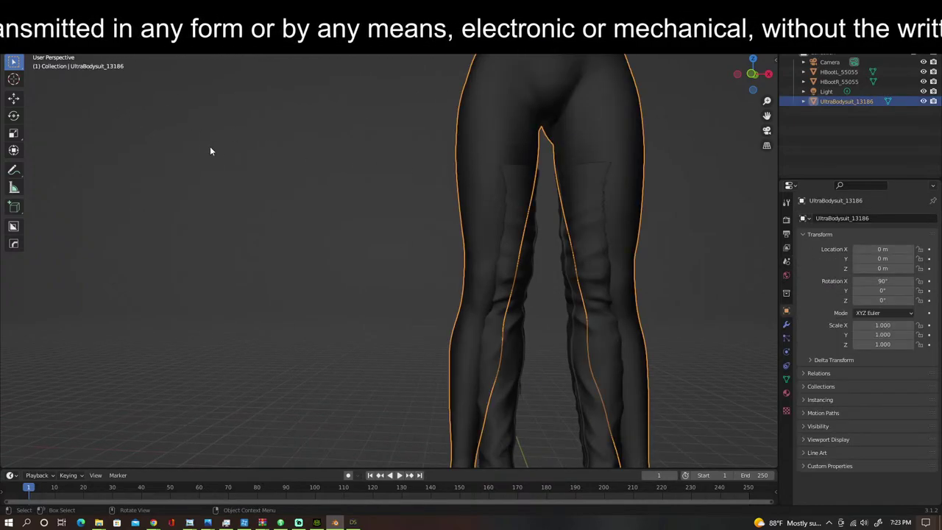
{"action": "key", "text": "Tab"}
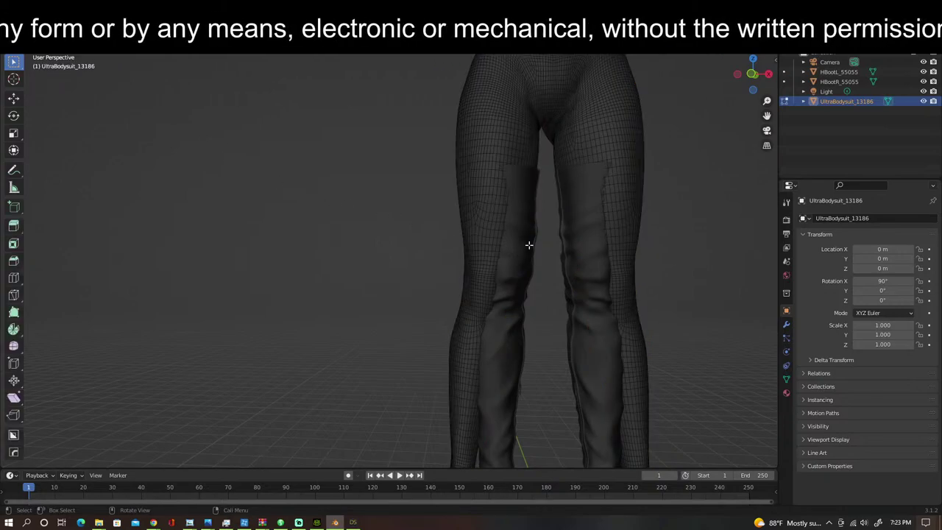
{"action": "scroll", "coordinate": [527, 239], "scroll_direction": "up", "scroll_amount": 1}
{"action": "middle_click_drag", "start_coordinate": [538, 232], "coordinate": [473, 274]}
{"action": "middle_click_drag", "start_coordinate": [448, 169], "coordinate": [446, 218]}
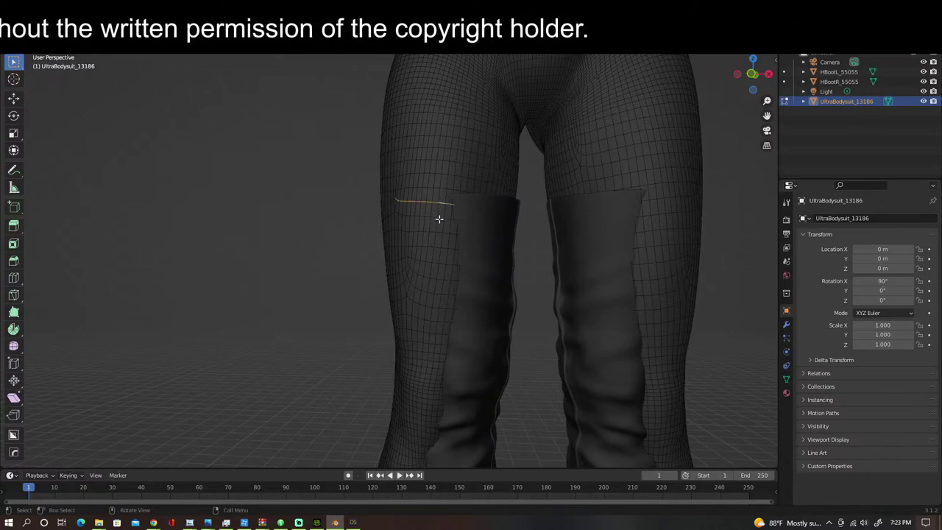
{"action": "left_click", "coordinate": [439, 219], "text": "alt"}
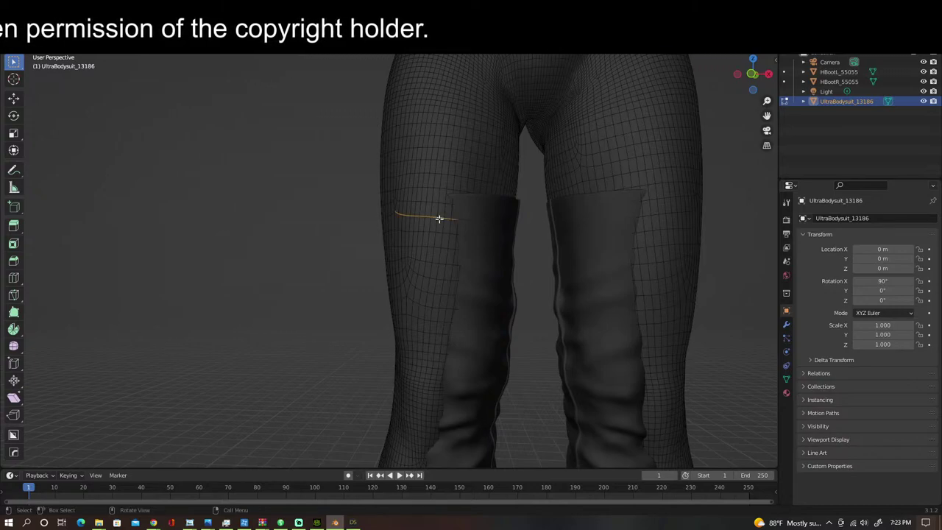
{"action": "middle_click_drag", "start_coordinate": [432, 225], "coordinate": [416, 280]}
{"action": "scroll", "coordinate": [507, 231], "scroll_direction": "up", "scroll_amount": 3}
{"action": "scroll", "coordinate": [456, 260], "scroll_direction": "up", "scroll_amount": 3}
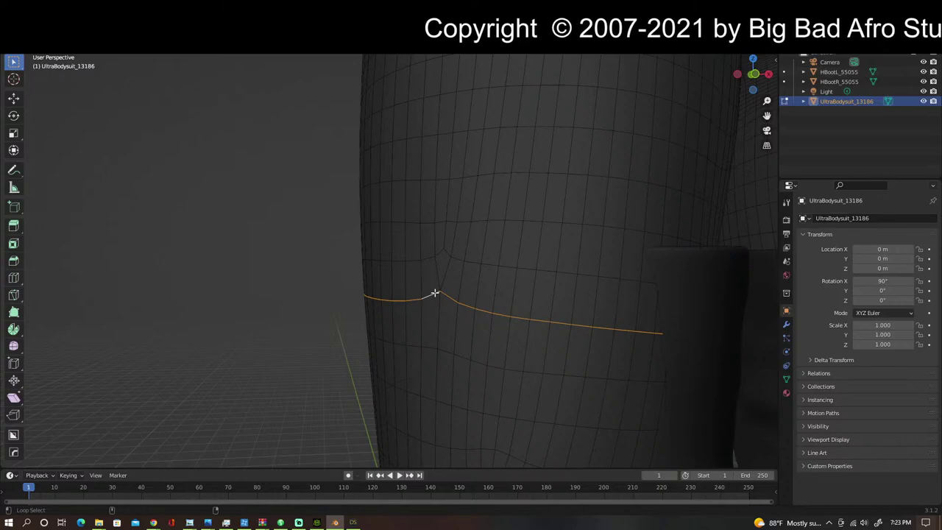
{"action": "middle_click_drag", "start_coordinate": [425, 308], "coordinate": [523, 328]}
{"action": "scroll", "coordinate": [527, 329], "scroll_direction": "up", "scroll_amount": 2}
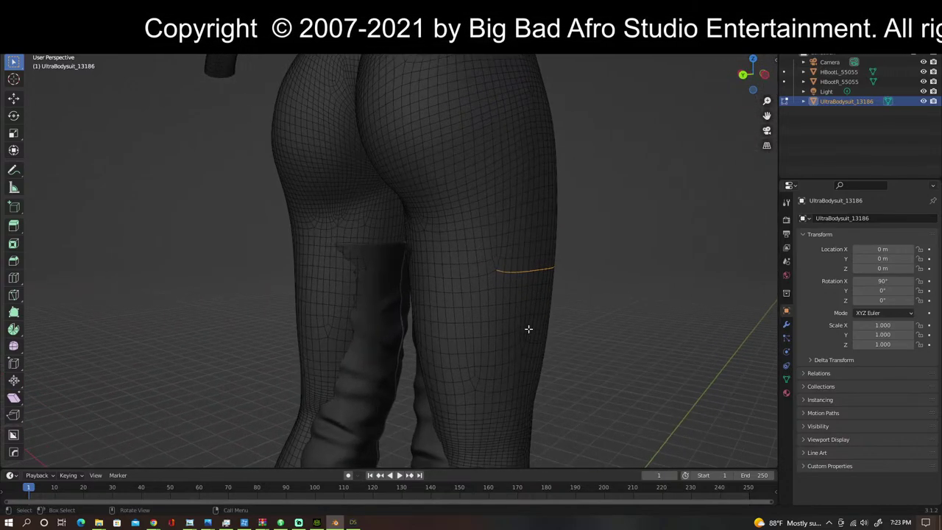
Step: Hide both boots and extend the edge selection all the way around the character's right thigh
{"action": "left_click", "coordinate": [924, 81]}
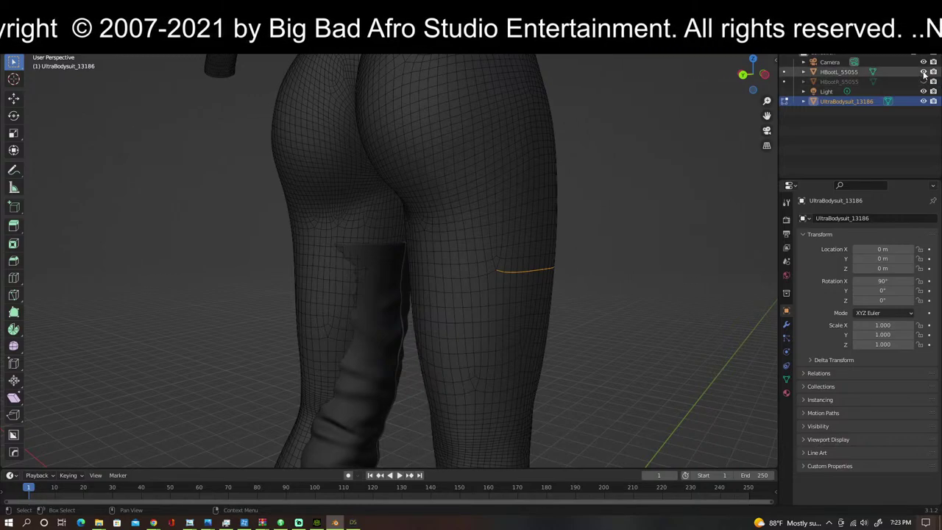
{"action": "left_click", "coordinate": [924, 71]}
{"action": "middle_click_drag", "start_coordinate": [619, 306], "coordinate": [661, 297]}
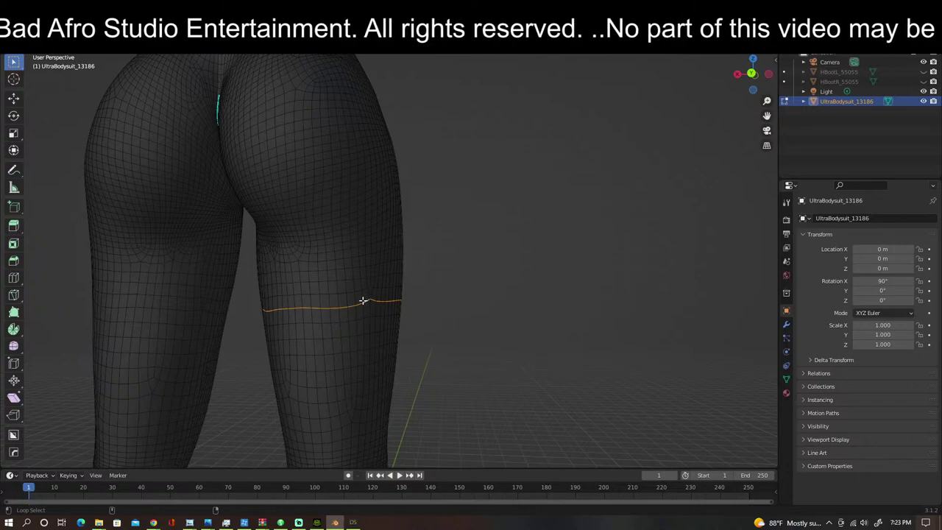
{"action": "middle_click_drag", "start_coordinate": [363, 301], "coordinate": [407, 315]}
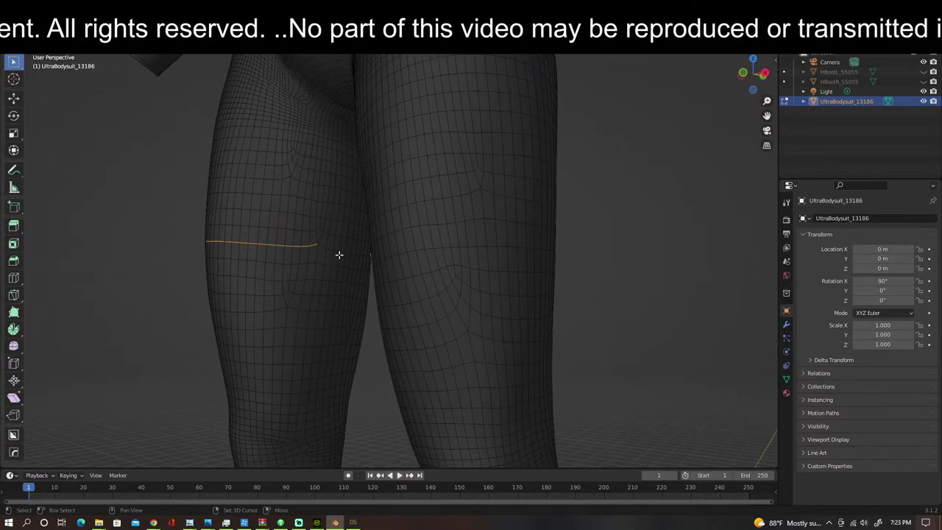
{"action": "middle_click_drag", "start_coordinate": [350, 254], "coordinate": [376, 284]}
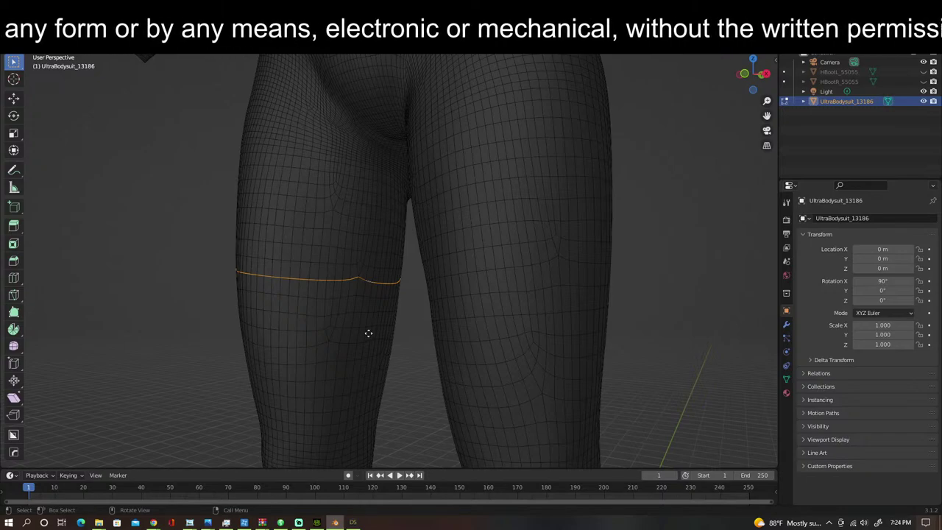
Step: Rip the mesh along the right thigh loop and shift the ripped edge slightly down to open a gap
{"action": "key", "text": "e"}
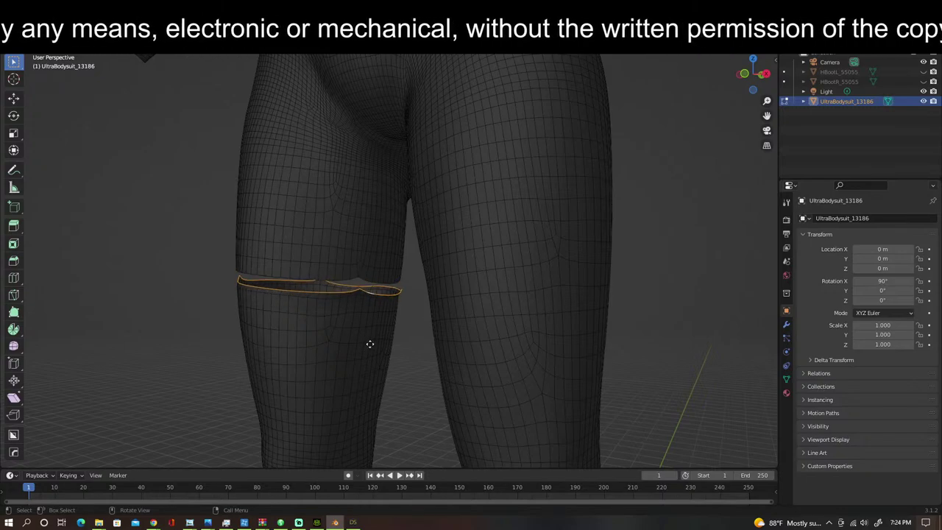
{"action": "scroll", "coordinate": [413, 335], "scroll_direction": "up", "scroll_amount": 2}
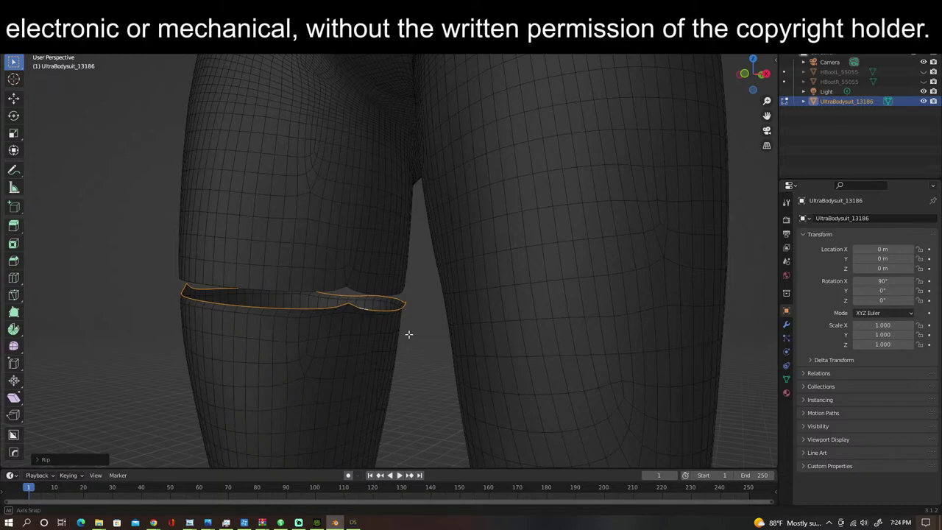
{"action": "middle_click_drag", "start_coordinate": [409, 334], "coordinate": [440, 333]}
Step: Select the matching edge loop all around the character's left thigh and rip the mesh along it
{"action": "key", "text": "KP_1"}
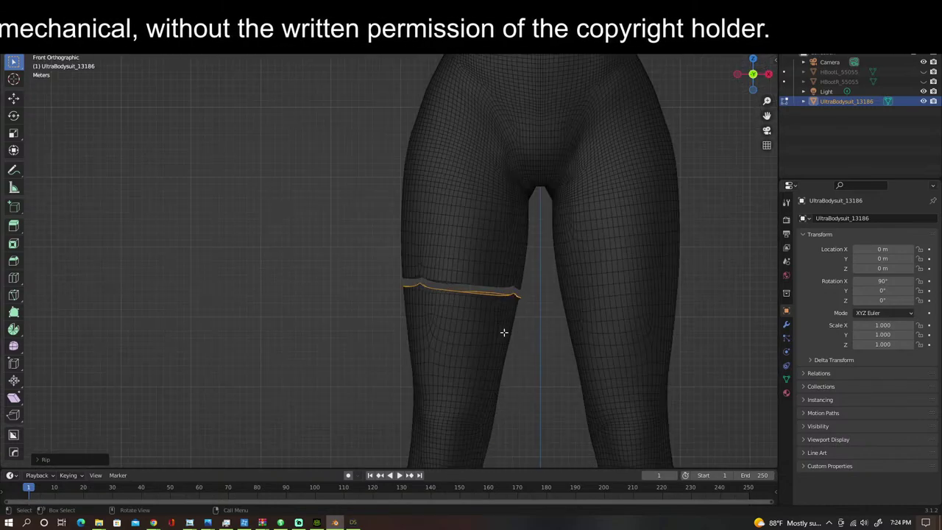
{"action": "scroll", "coordinate": [528, 309], "scroll_direction": "up", "scroll_amount": 3}
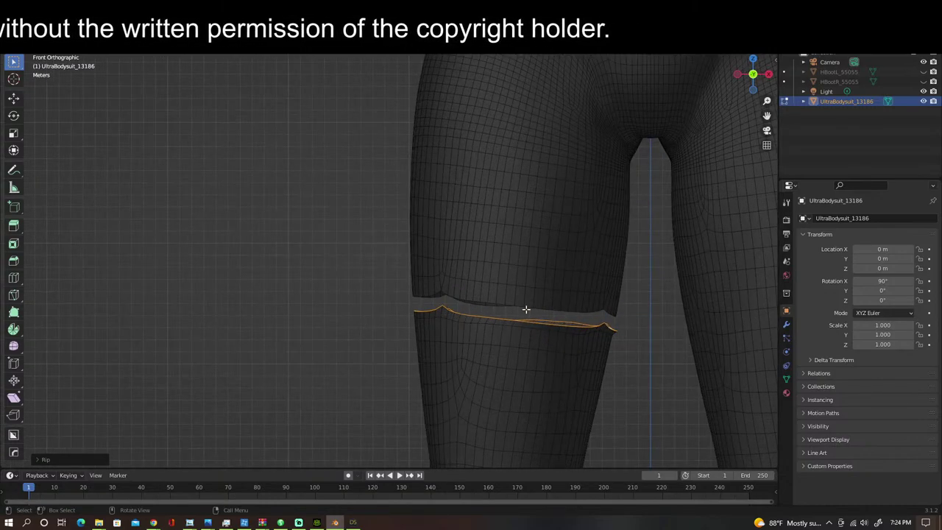
{"action": "middle_click_drag", "start_coordinate": [597, 304], "coordinate": [369, 304], "text": "shift"}
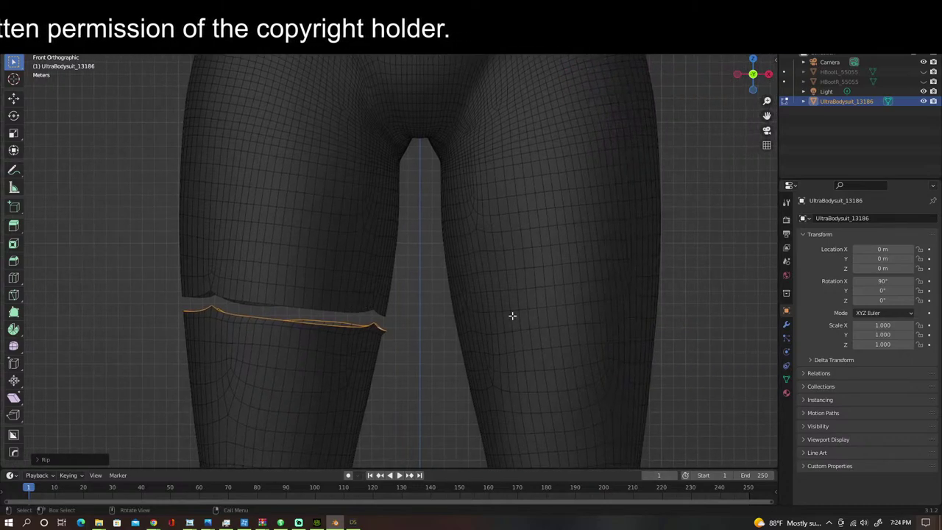
{"action": "key", "text": "alt+a"}
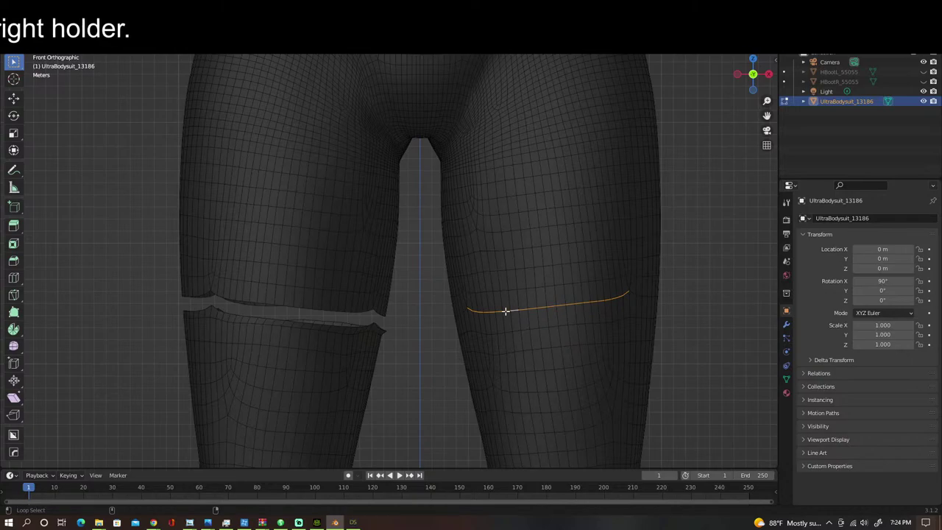
{"action": "middle_click_drag", "start_coordinate": [531, 312], "coordinate": [478, 263]}
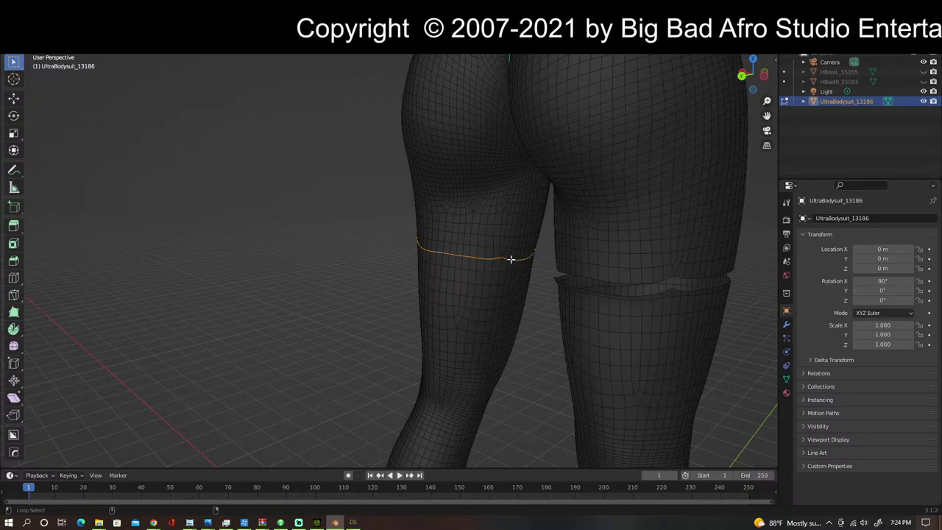
{"action": "middle_click_drag", "start_coordinate": [530, 287], "coordinate": [461, 305]}
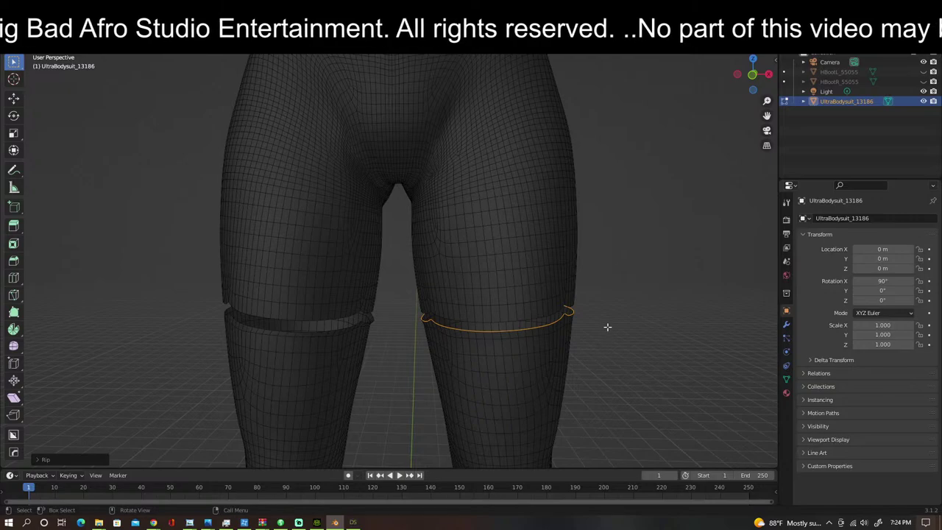
{"action": "scroll", "coordinate": [621, 301], "scroll_direction": "down", "scroll_amount": 4}
{"action": "scroll", "coordinate": [623, 311], "scroll_direction": "up", "scroll_amount": 4}
{"action": "scroll", "coordinate": [567, 319], "scroll_direction": "down", "scroll_amount": 2}
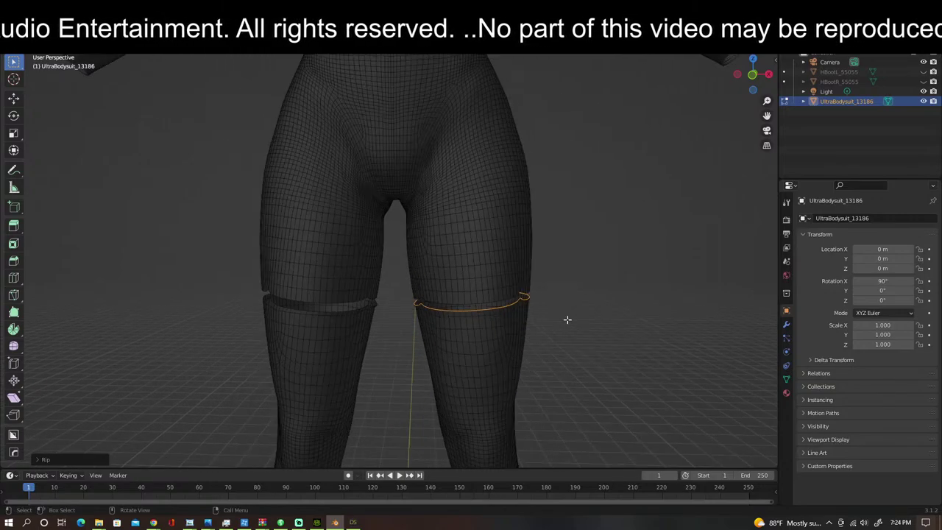
Step: Select the linked lower leg parts below both thigh cuts and delete their vertices
{"action": "middle_click_drag", "start_coordinate": [598, 319], "coordinate": [578, 312]}
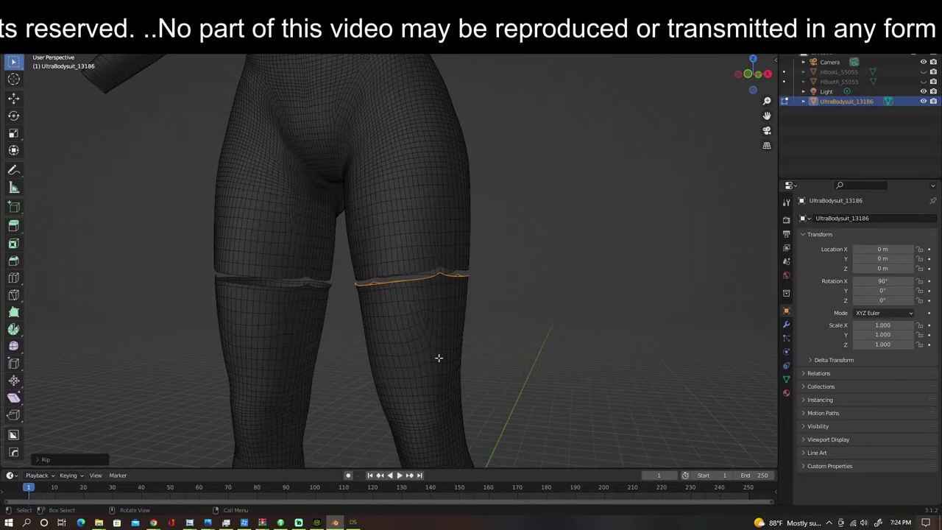
{"action": "key", "text": "ctrl+l"}
{"action": "key", "text": "l"}
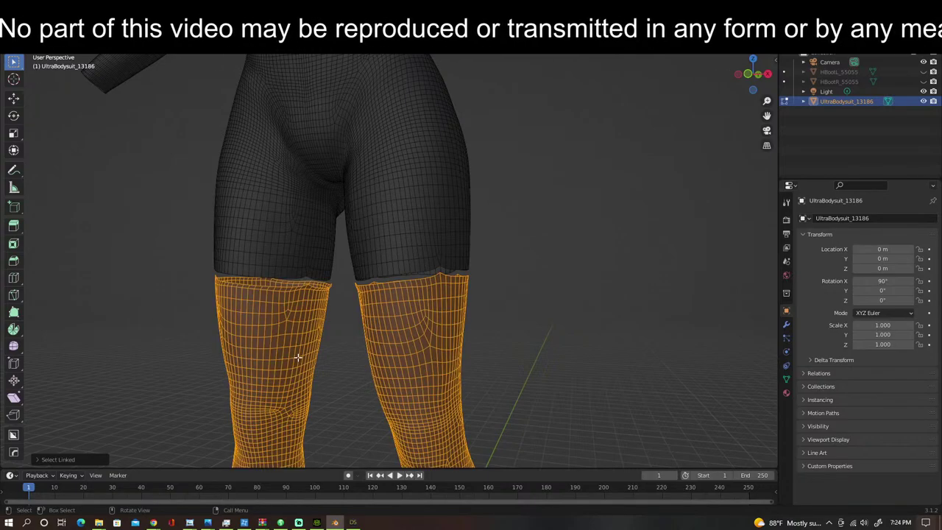
{"action": "key", "text": "x"}
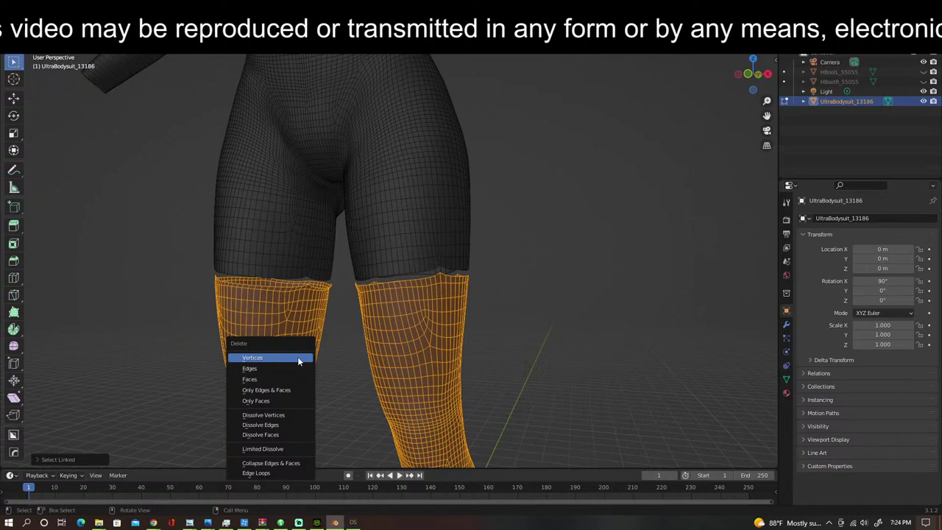
{"action": "left_click", "coordinate": [298, 357]}
Step: Select the open edge loops at the bottom of both thighs and scale them along Z to flatten the jagged hems
{"action": "scroll", "coordinate": [317, 328], "scroll_direction": "up", "scroll_amount": 3}
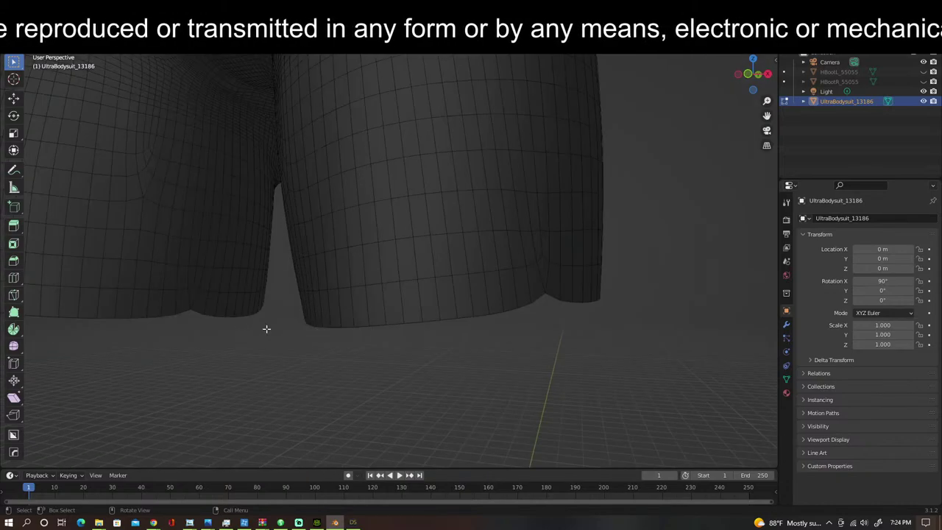
{"action": "middle_click_drag", "start_coordinate": [203, 314], "coordinate": [207, 307]}
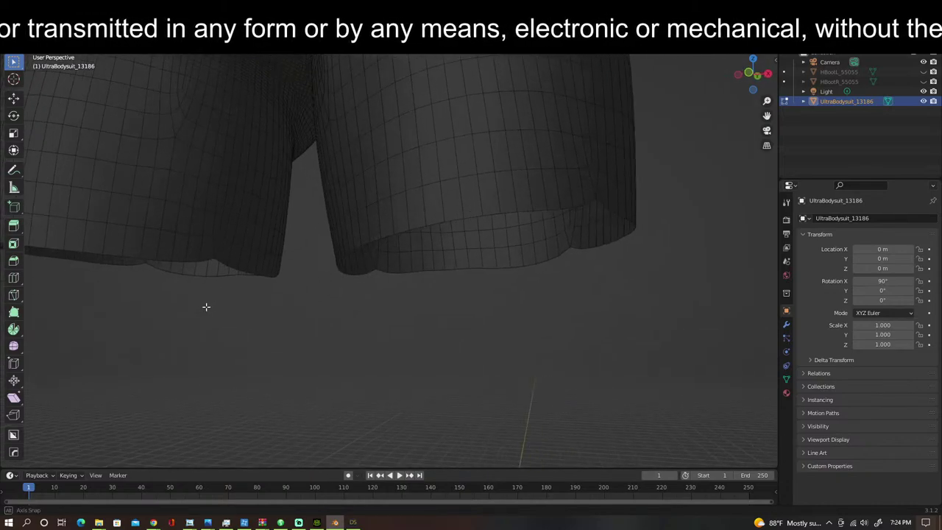
{"action": "left_click", "coordinate": [228, 265], "text": "alt"}
{"action": "left_click", "coordinate": [246, 269], "text": "alt"}
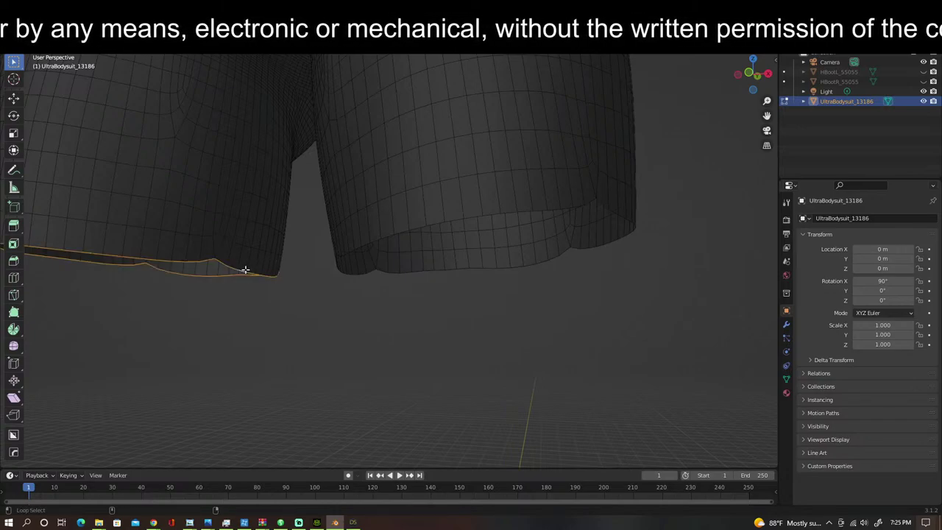
{"action": "left_click", "coordinate": [378, 240], "text": "alt+shift"}
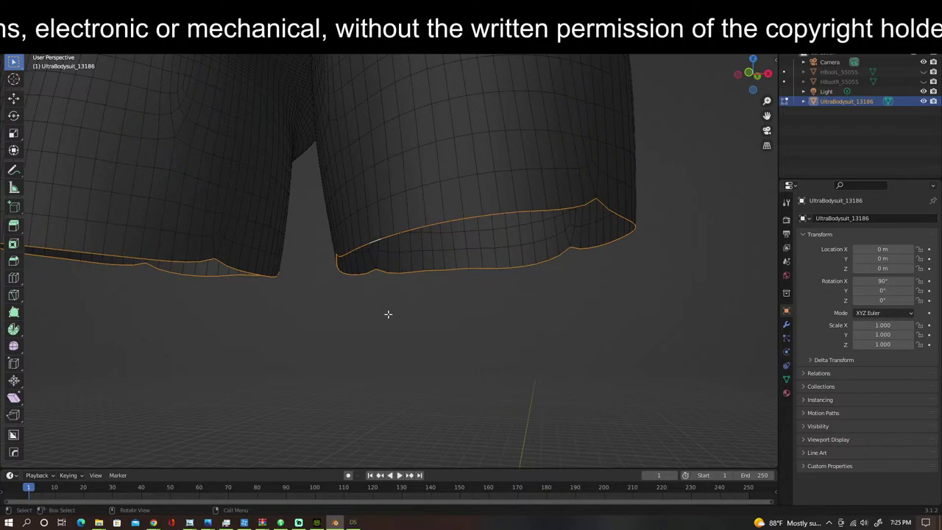
{"action": "key", "text": "s"}
{"action": "key", "text": "z"}
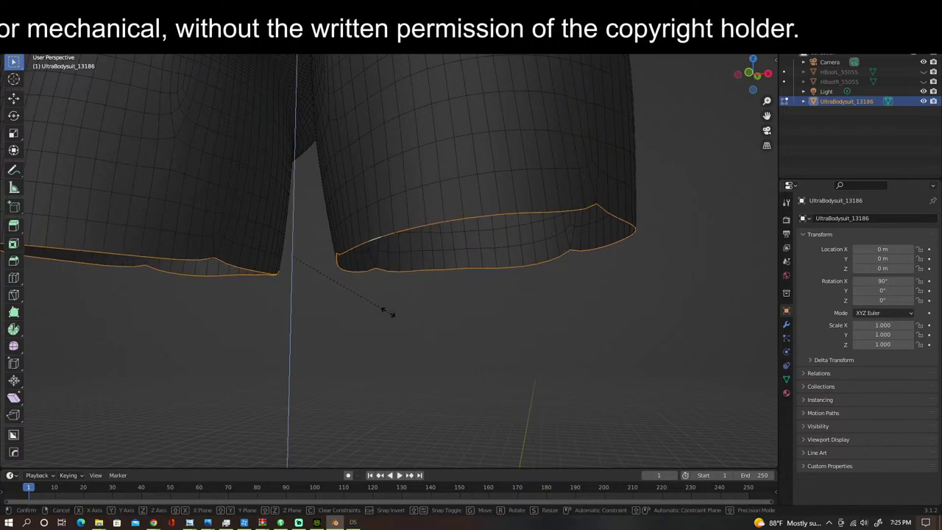
{"action": "left_click", "coordinate": [313, 247]}
Step: Unhide the right boot, HBootR_55055, and check how its top meets the trimmed leg of the bodysuit
{"action": "scroll", "coordinate": [381, 284], "scroll_direction": "down", "scroll_amount": 4}
{"action": "middle_click_drag", "start_coordinate": [381, 284], "coordinate": [390, 305]}
{"action": "left_click", "coordinate": [924, 81]}
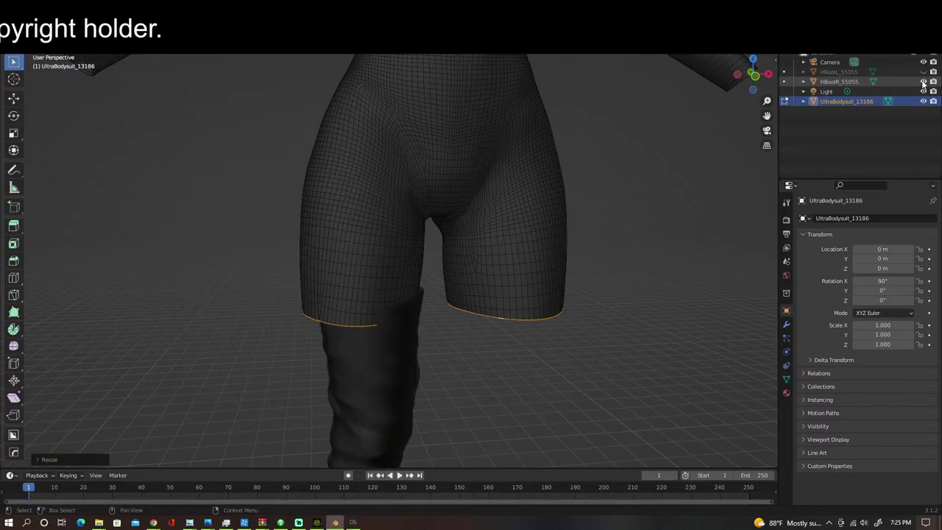
{"action": "scroll", "coordinate": [568, 246], "scroll_direction": "down", "scroll_amount": 1}
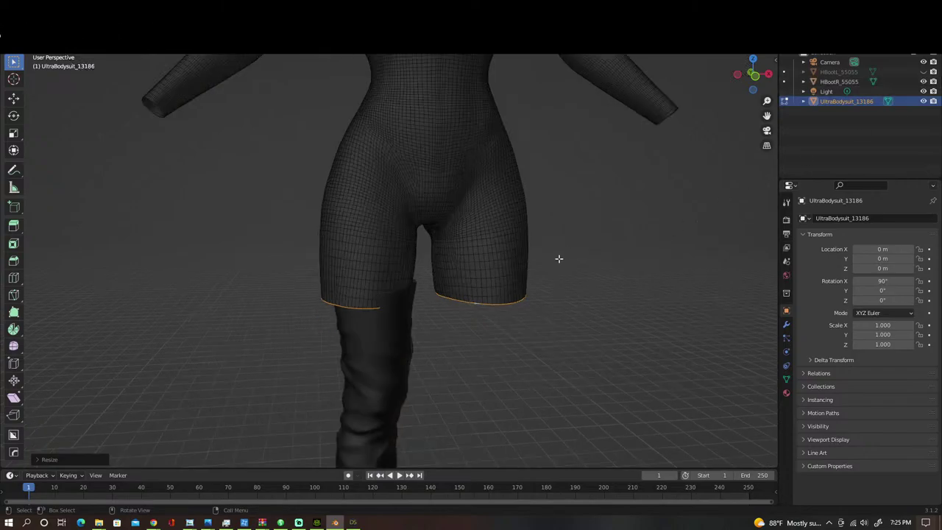
{"action": "scroll", "coordinate": [552, 268], "scroll_direction": "down", "scroll_amount": 2}
{"action": "scroll", "coordinate": [553, 246], "scroll_direction": "up", "scroll_amount": 2}
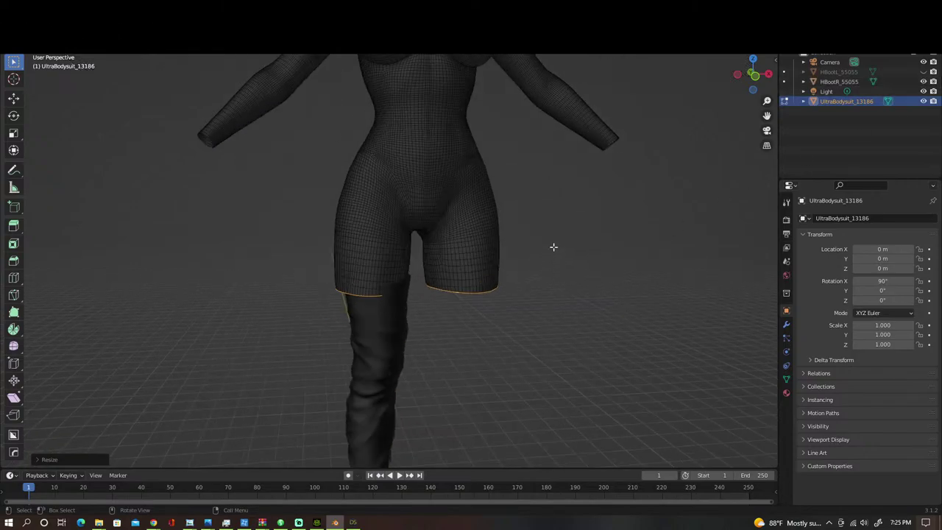
{"action": "middle_click_drag", "start_coordinate": [552, 246], "coordinate": [516, 266]}
{"action": "middle_click_drag", "start_coordinate": [546, 265], "coordinate": [556, 240]}
{"action": "scroll", "coordinate": [557, 240], "scroll_direction": "up", "scroll_amount": 2}
{"action": "scroll", "coordinate": [551, 292], "scroll_direction": "down", "scroll_amount": 6}
{"action": "scroll", "coordinate": [551, 294], "scroll_direction": "up", "scroll_amount": 4}
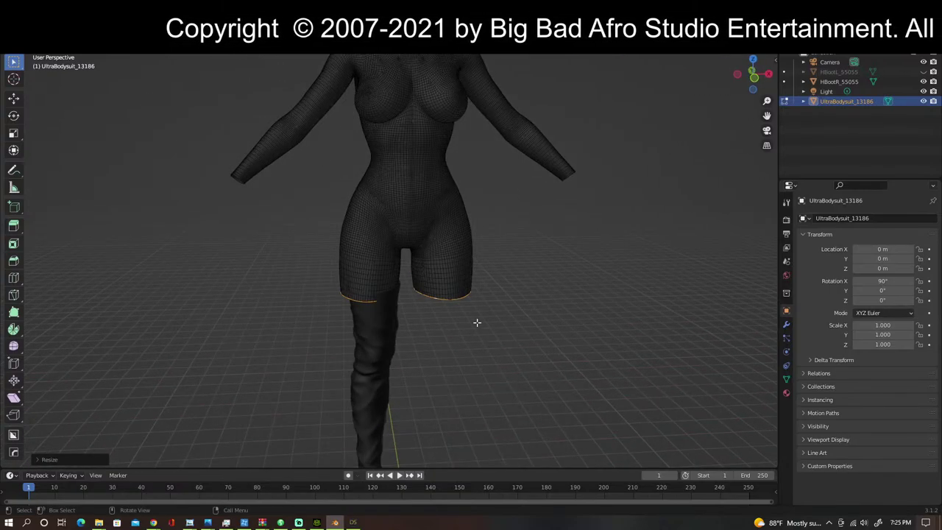
{"action": "mouse_move", "coordinate": [478, 321]}
{"action": "middle_mouse_down"}
{"action": "mouse_move", "coordinate": [664, 299]}
{"action": "mouse_move", "coordinate": [267, 314]}
{"action": "mouse_move", "coordinate": [486, 294]}
{"action": "mouse_move", "coordinate": [479, 320]}
{"action": "middle_mouse_up"}
{"action": "scroll", "coordinate": [435, 314], "scroll_direction": "up", "scroll_amount": 3}
{"action": "scroll", "coordinate": [479, 320], "scroll_direction": "up", "scroll_amount": 2}
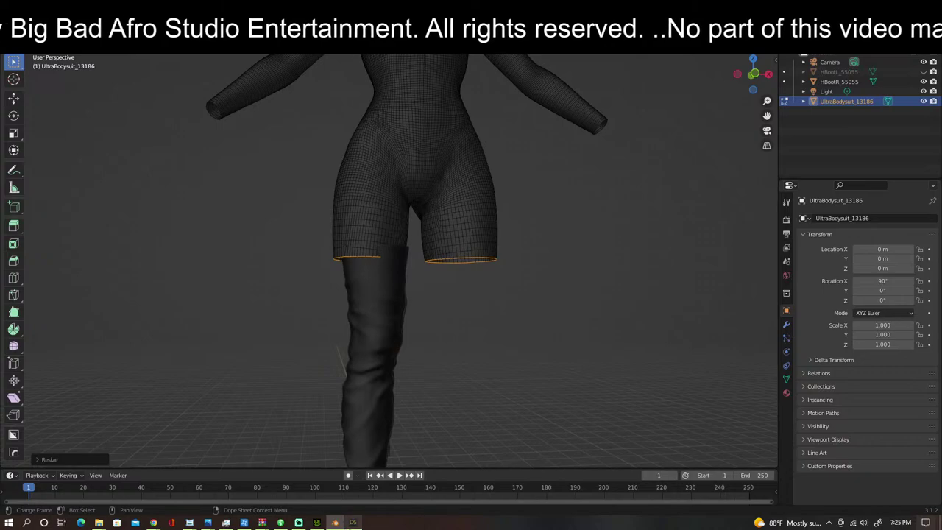
Step: Switch to Daz Studio, set the viewport to Smooth Shaded, and clear the figure by starting a new scene
{"action": "left_click", "coordinate": [354, 522]}
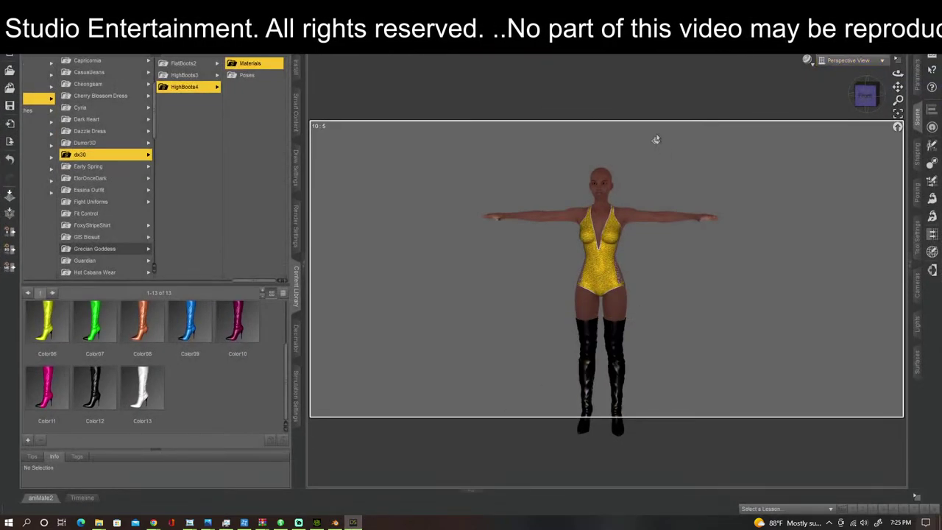
{"action": "left_click", "coordinate": [810, 62]}
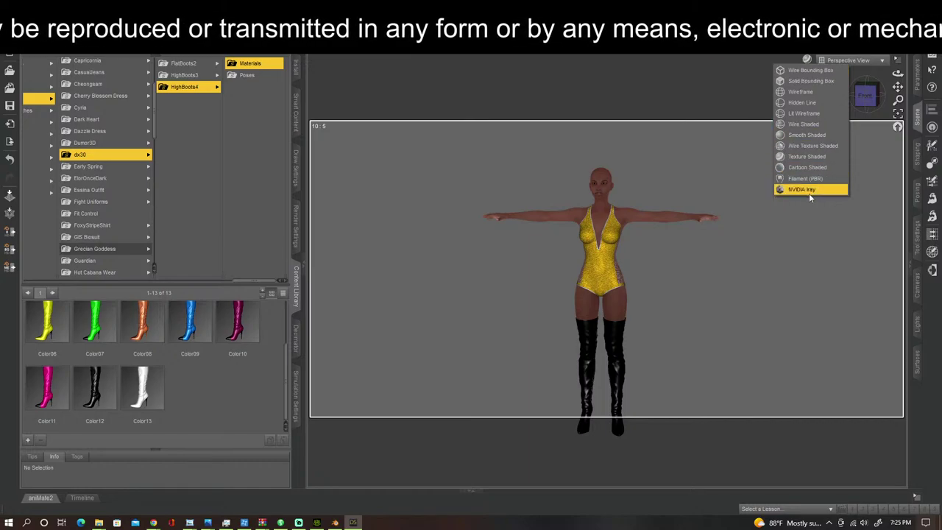
{"action": "left_click", "coordinate": [804, 139]}
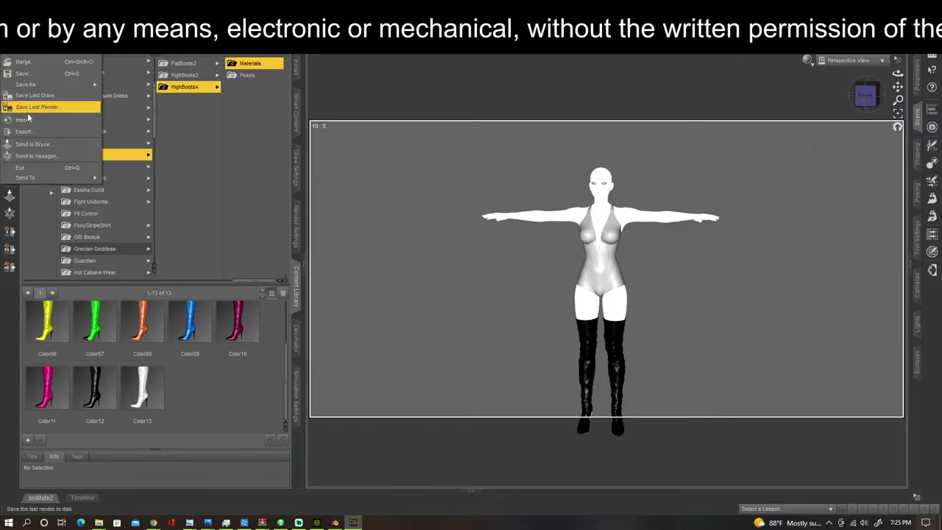
{"action": "left_click", "coordinate": [24, 28]}
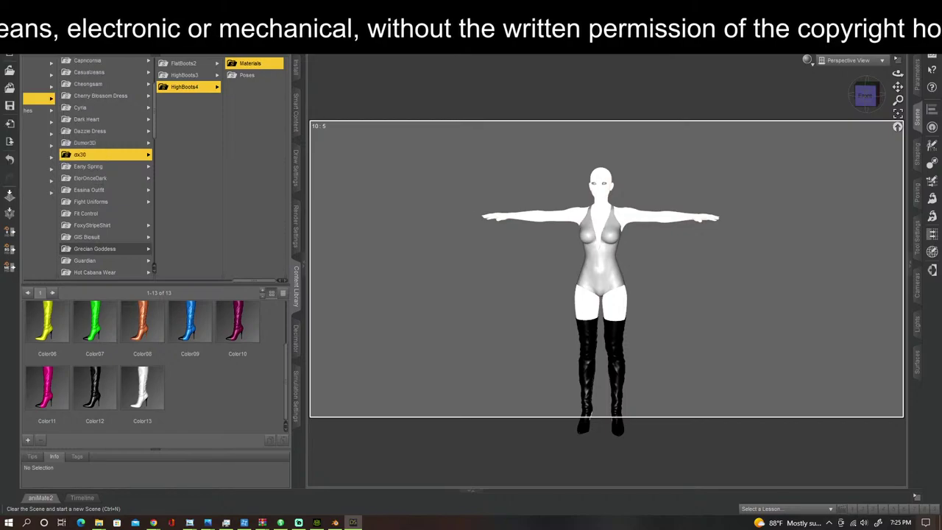
{"action": "left_click", "coordinate": [470, 270]}
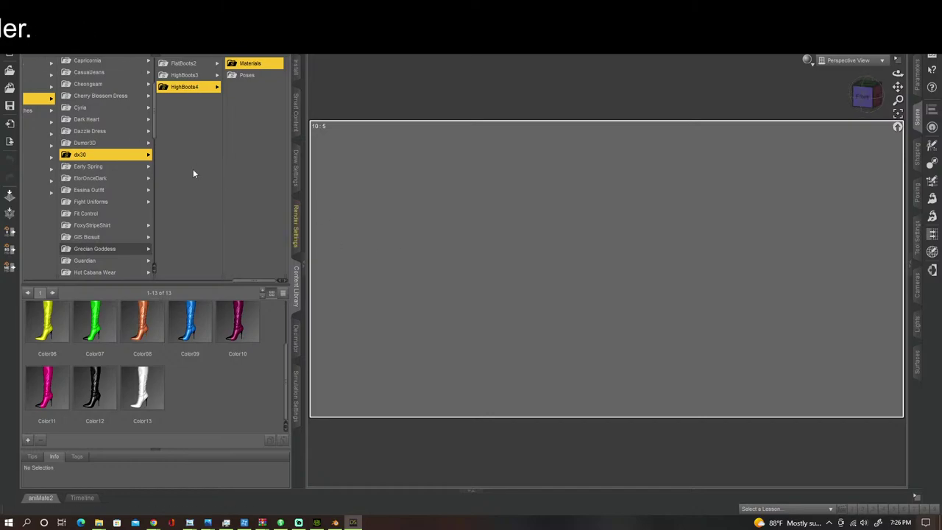
Step: Close Character Creator and return to Blender to look over the whole trimmed bodysuit with the right boot
{"action": "key", "text": "alt+f"}
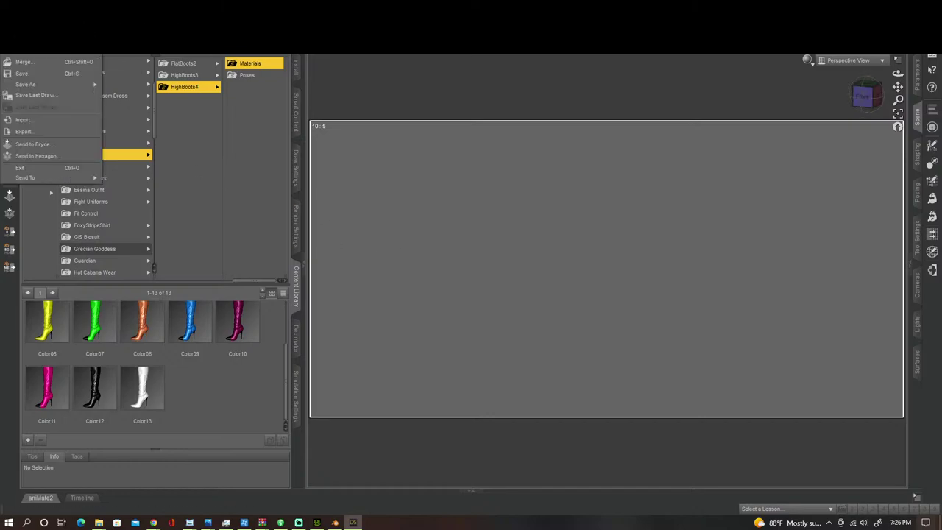
{"action": "left_click", "coordinate": [317, 523]}
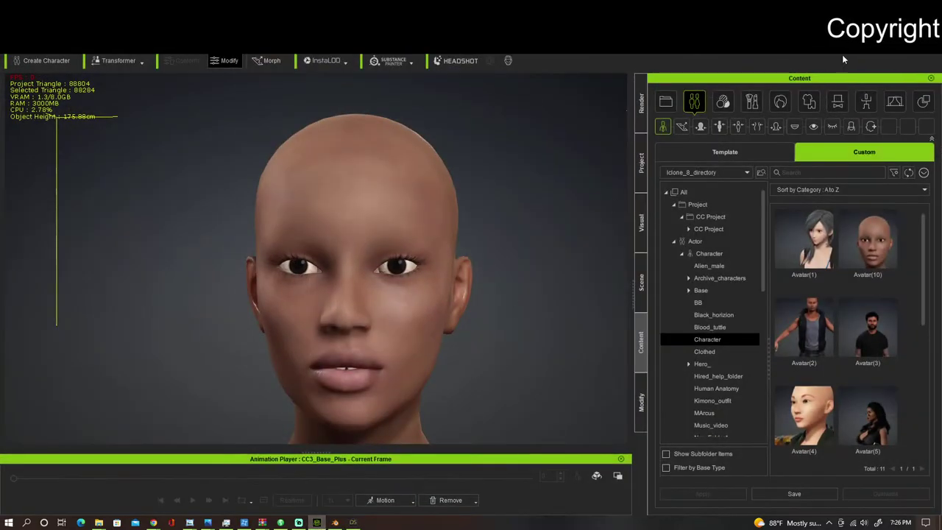
{"action": "key", "text": "alt+Tab"}
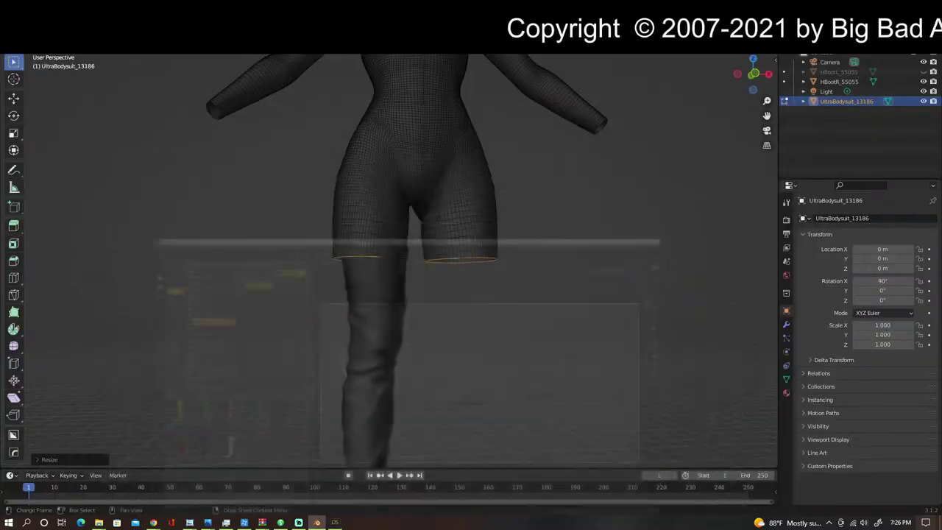
{"action": "scroll", "coordinate": [387, 273], "scroll_direction": "down", "scroll_amount": 4}
{"action": "scroll", "coordinate": [387, 273], "scroll_direction": "up", "scroll_amount": 3}
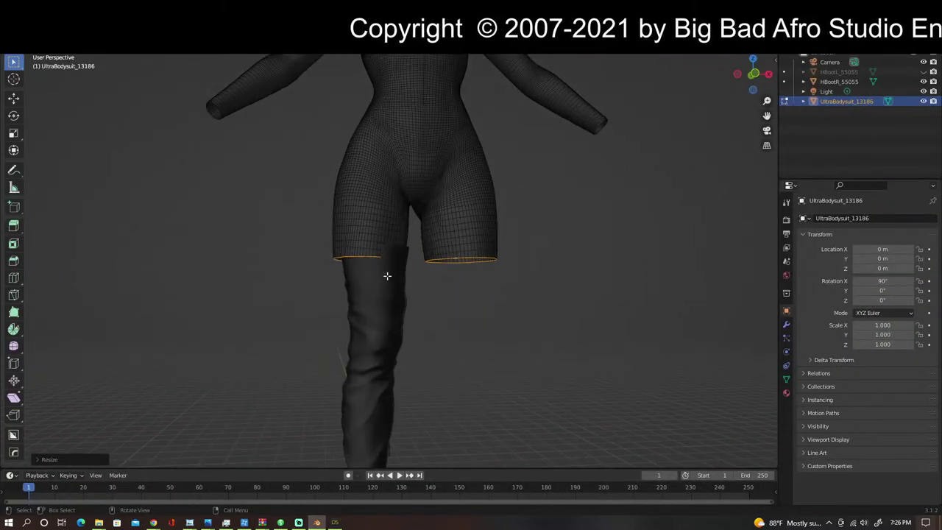
{"action": "scroll", "coordinate": [388, 273], "scroll_direction": "down", "scroll_amount": 4}
{"action": "scroll", "coordinate": [384, 282], "scroll_direction": "up", "scroll_amount": 1}
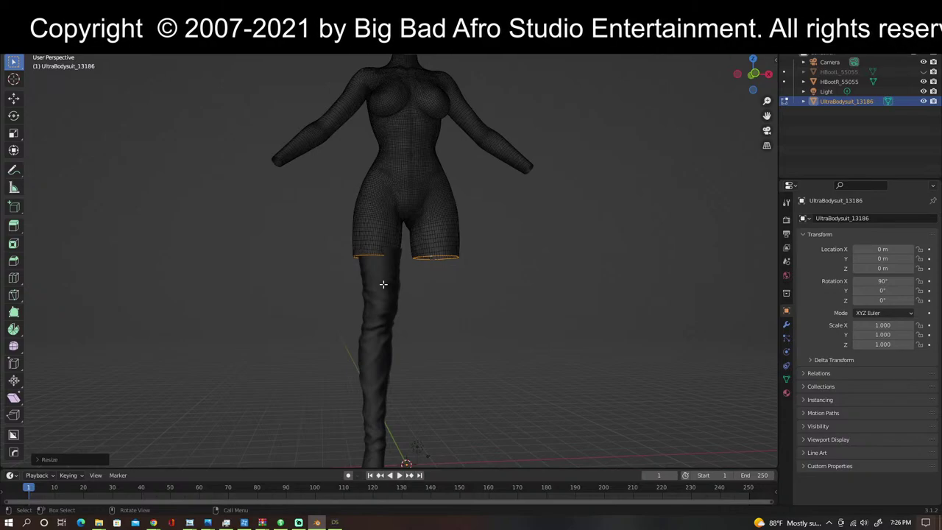
{"action": "scroll", "coordinate": [383, 284], "scroll_direction": "up", "scroll_amount": 2}
{"action": "scroll", "coordinate": [383, 283], "scroll_direction": "down", "scroll_amount": 4}
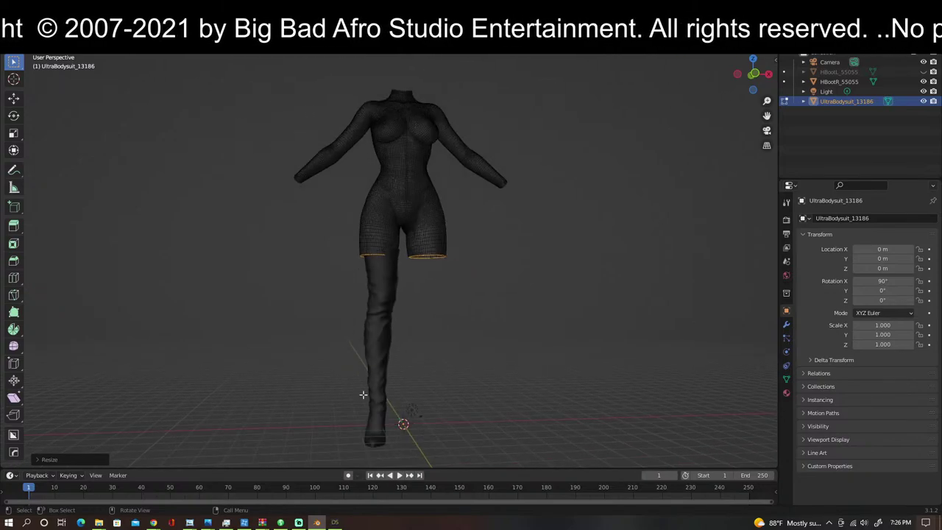
Step: Switch to Daz Studio and open the recent scene containing the female figure in the bodysuit with holsters and knee pads
{"action": "left_click", "coordinate": [336, 522]}
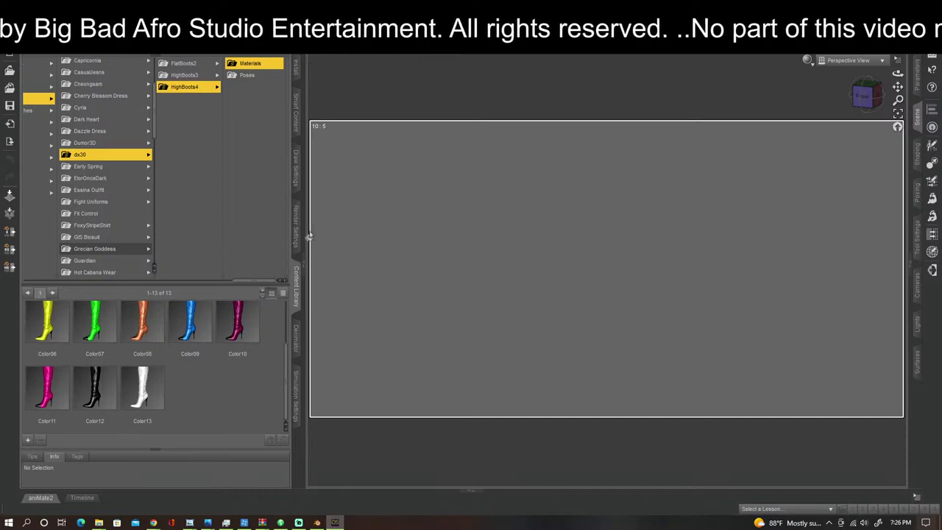
{"action": "left_click", "coordinate": [10, 48]}
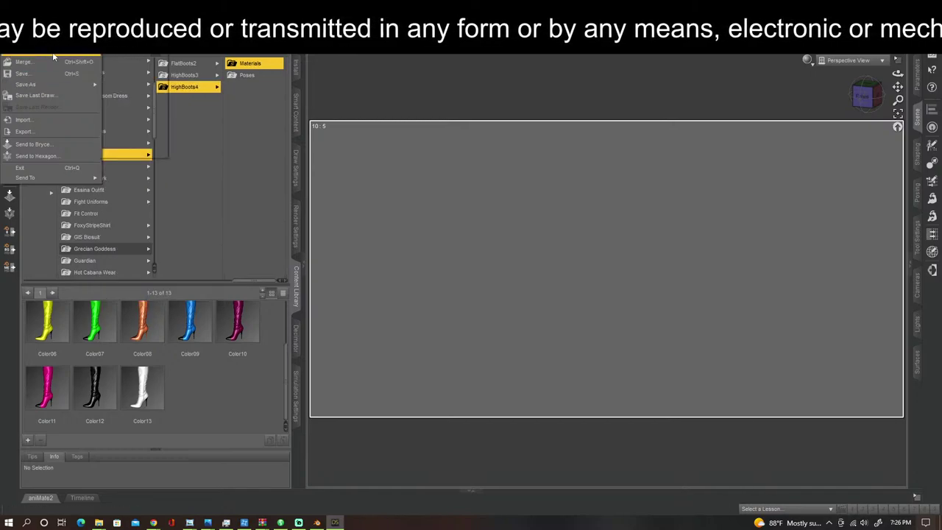
{"action": "mouse_move", "coordinate": [51, 50]}
{"action": "left_click", "coordinate": [132, 51]}
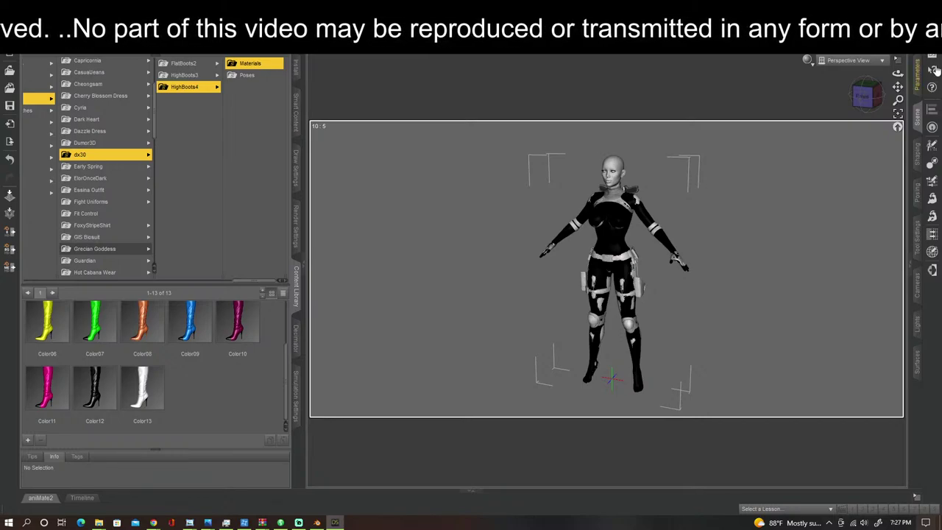
{"action": "scroll", "coordinate": [762, 206], "scroll_direction": "up", "scroll_amount": 3}
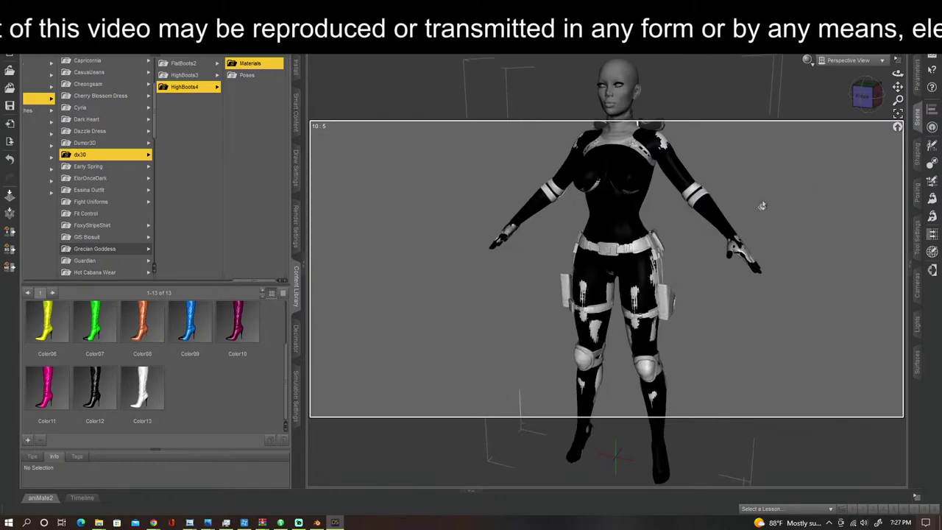
Step: Delete the Soldier 2 Elbow Protection, Soldier 2 Knee Protection and Holster Belt G3 from the scene
{"action": "left_click", "coordinate": [917, 116]}
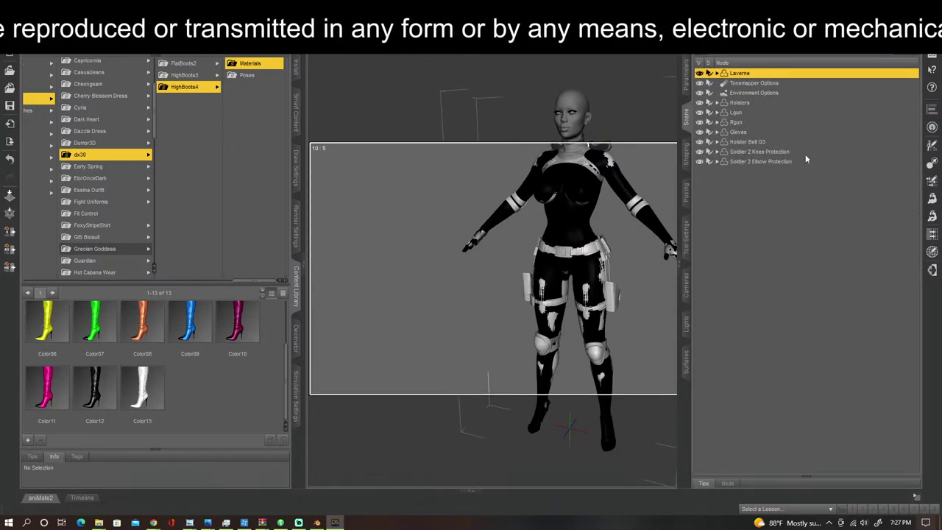
{"action": "left_click", "coordinate": [748, 162]}
{"action": "key", "text": "Delete"}
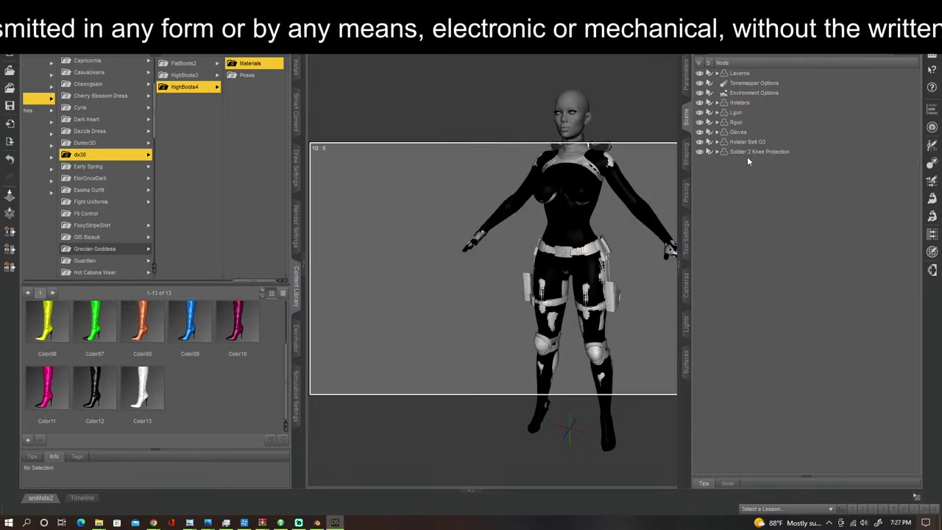
{"action": "left_click", "coordinate": [749, 152]}
{"action": "key", "text": "Delete"}
{"action": "left_click", "coordinate": [747, 142]}
{"action": "key", "text": "Delete"}
Step: Delete the Gloves, Rgun, Lgun and Holsters from the scene
{"action": "left_click", "coordinate": [746, 133]}
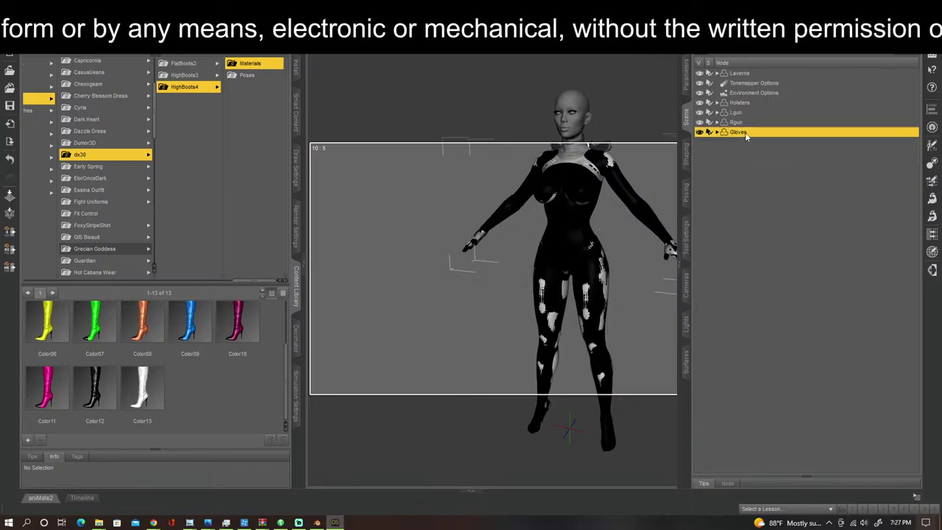
{"action": "key", "text": "Delete"}
{"action": "left_click", "coordinate": [743, 122]}
{"action": "key", "text": "Delete"}
{"action": "left_click", "coordinate": [747, 113]}
{"action": "key", "text": "Delete"}
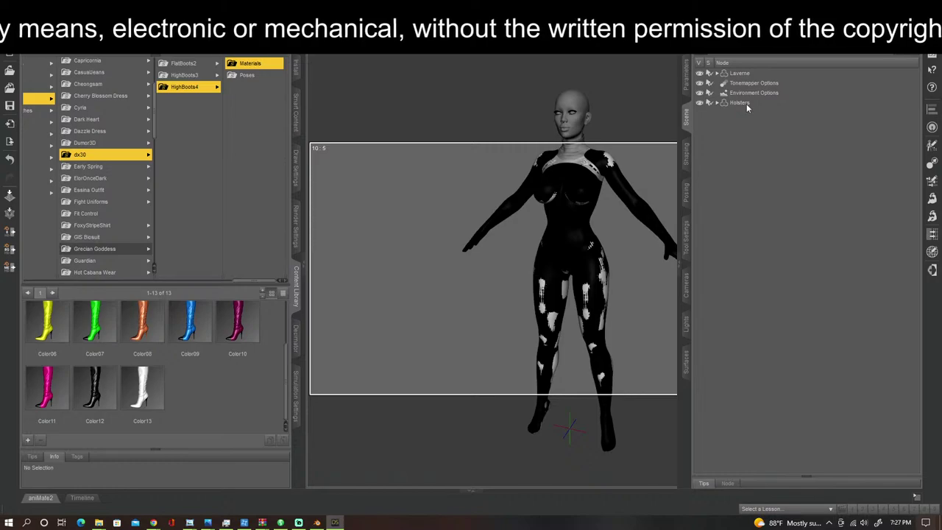
{"action": "left_click", "coordinate": [746, 103]}
{"action": "key", "text": "Delete"}
Step: Delete the Ultra Bodysuit from the female figure
{"action": "left_click", "coordinate": [751, 94]}
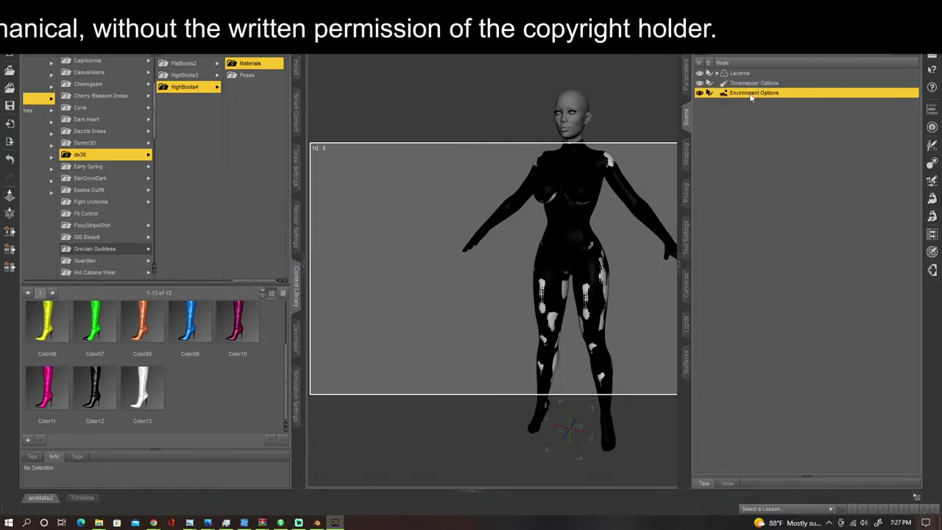
{"action": "left_click", "coordinate": [747, 83]}
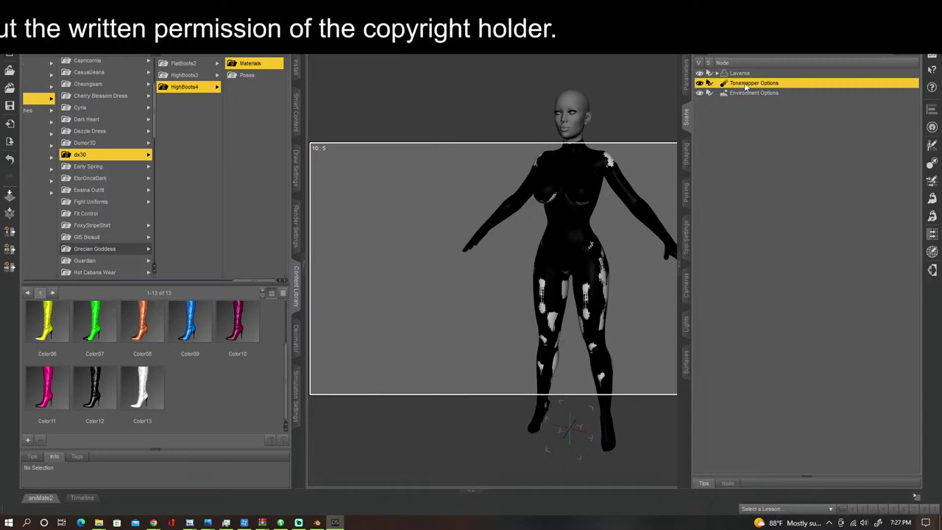
{"action": "left_click", "coordinate": [572, 223]}
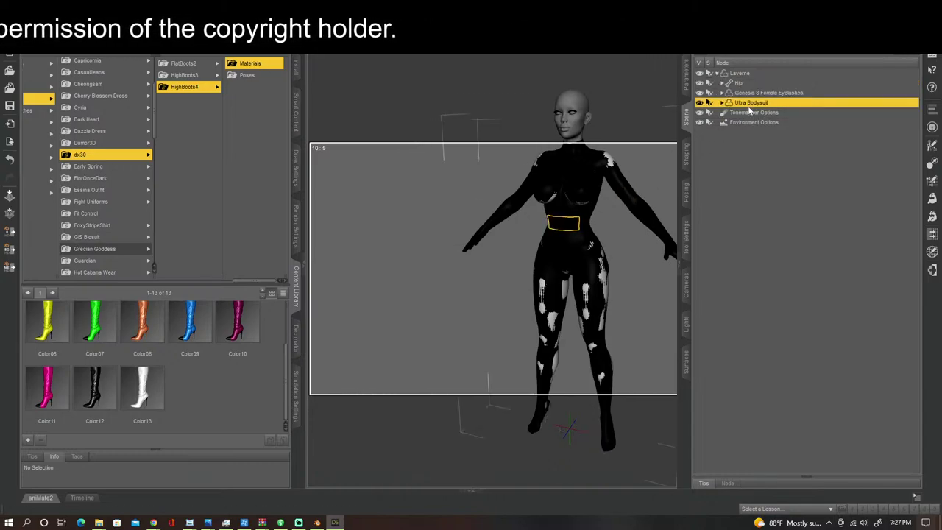
{"action": "key", "text": "Delete"}
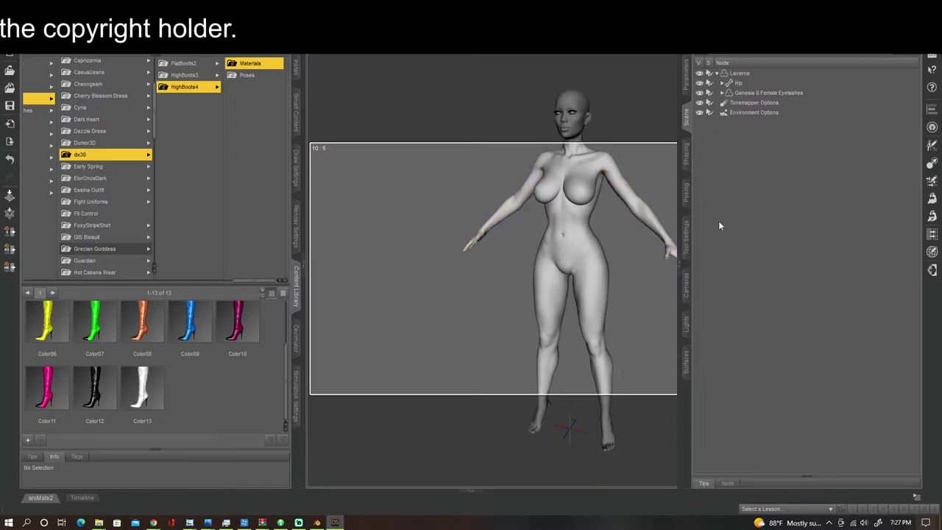
Step: Open the dx30 HighBoots4 folder in the Genesis 2 Female clothing library
{"action": "left_click", "coordinate": [683, 267]}
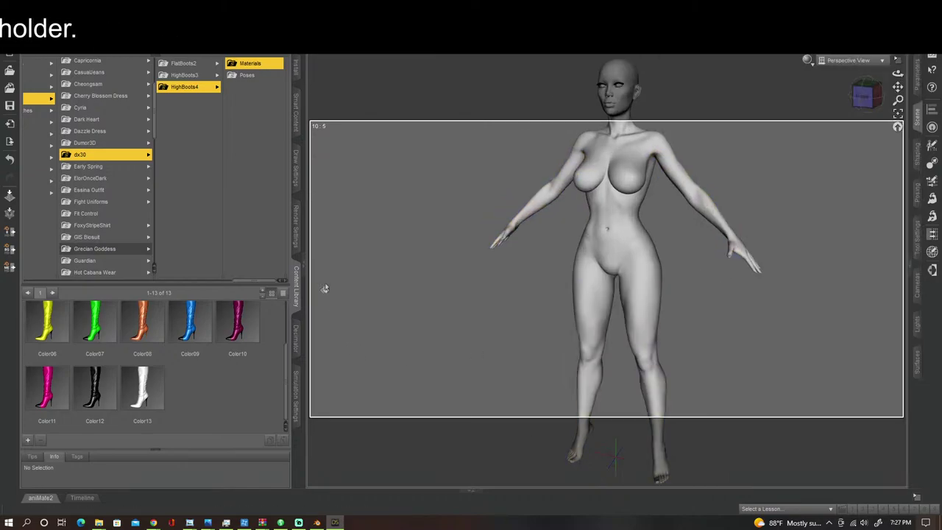
{"action": "left_click_drag", "start_coordinate": [256, 284], "coordinate": [231, 290]}
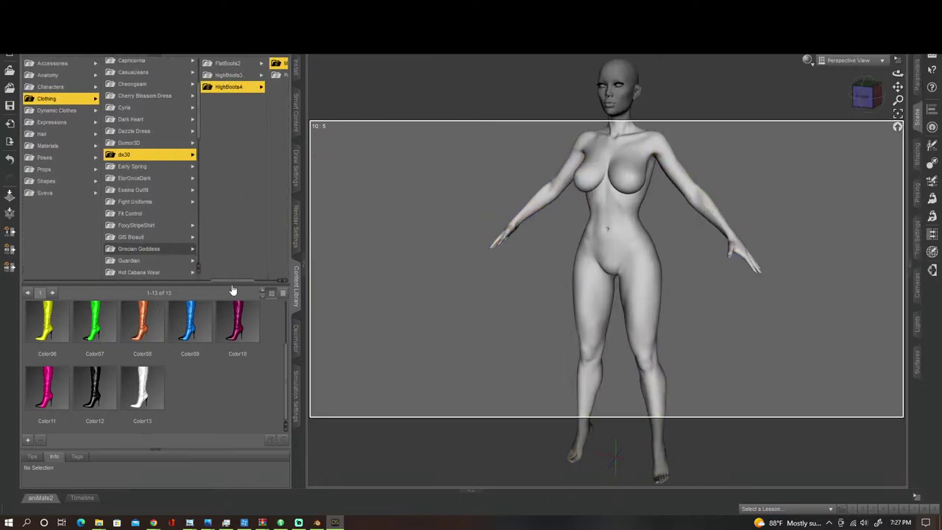
{"action": "left_click", "coordinate": [155, 157]}
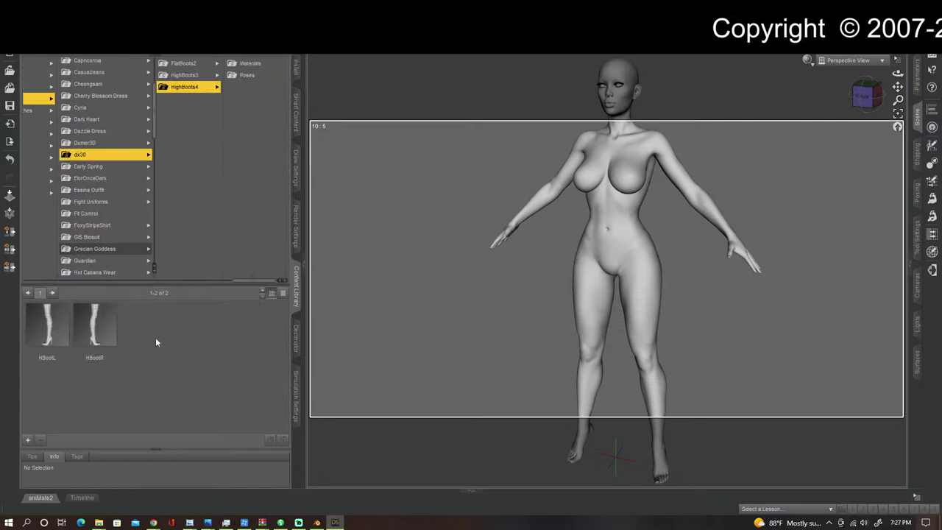
Step: Try fitting HBootL to the figure with Auto-Fit, using Genesis 2 Female as the original figure and Full-Body as the item type
{"action": "left_click_drag", "start_coordinate": [53, 333], "coordinate": [593, 278]}
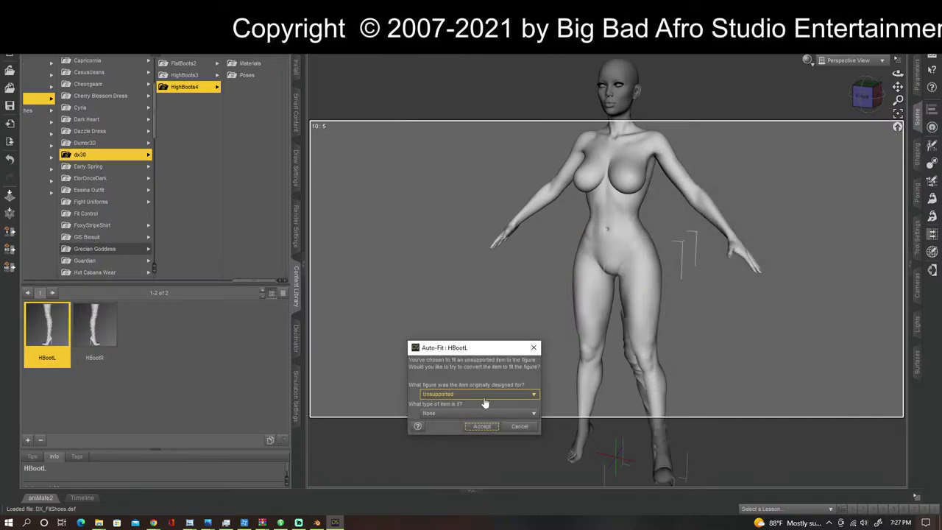
{"action": "left_click", "coordinate": [515, 395]}
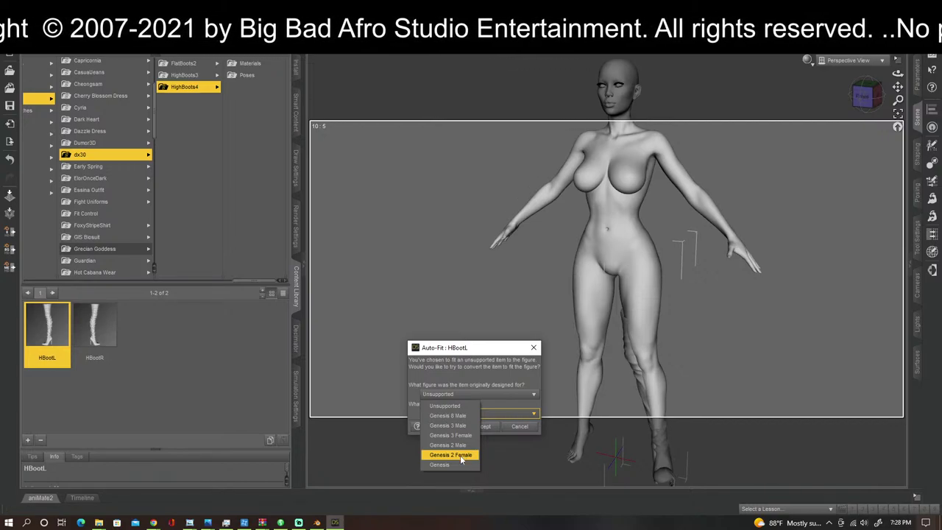
{"action": "left_click", "coordinate": [460, 455]}
{"action": "left_click", "coordinate": [449, 415]}
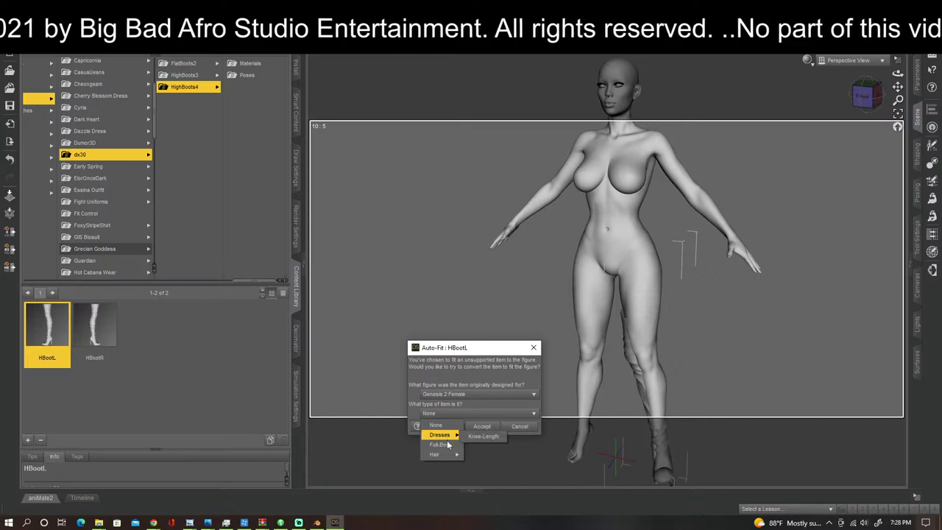
{"action": "left_click", "coordinate": [441, 445]}
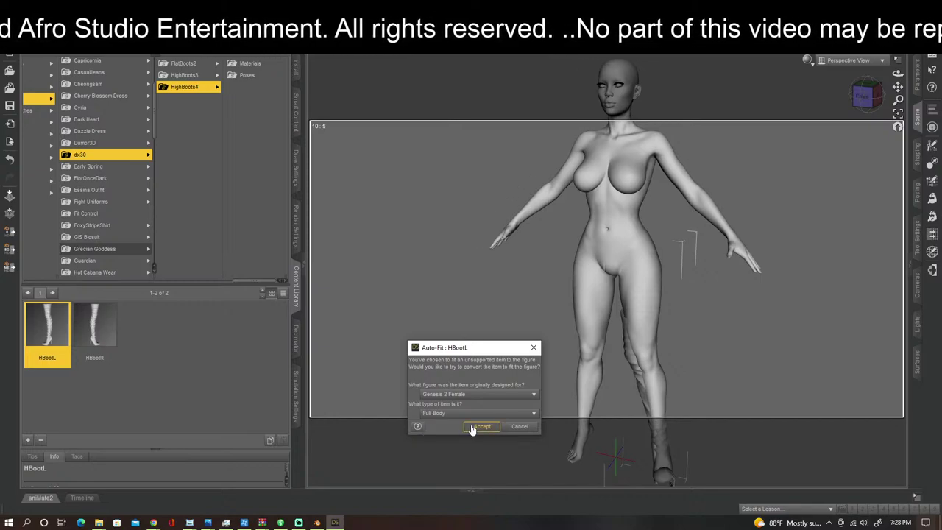
{"action": "left_click", "coordinate": [480, 427]}
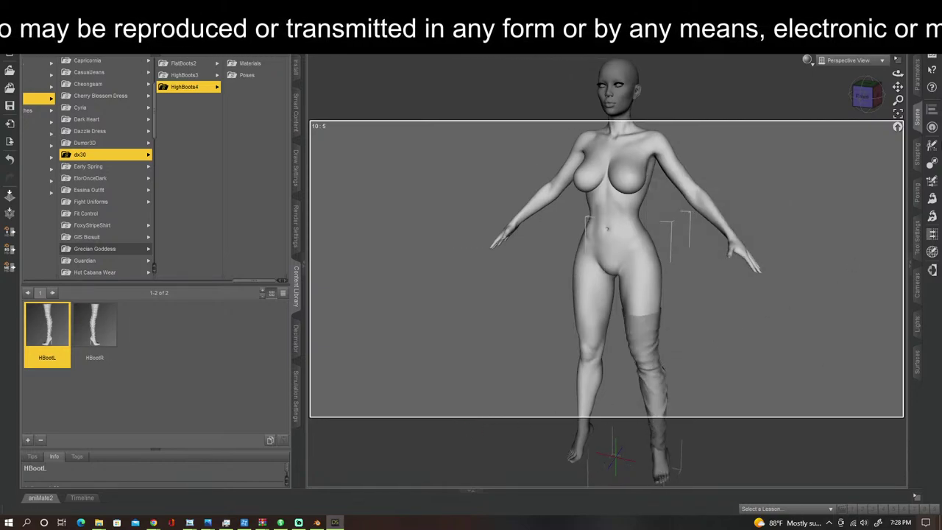
Step: Inspect the fitted left boot around the foot from the side and delete it from the figure
{"action": "left_click", "coordinate": [870, 97]}
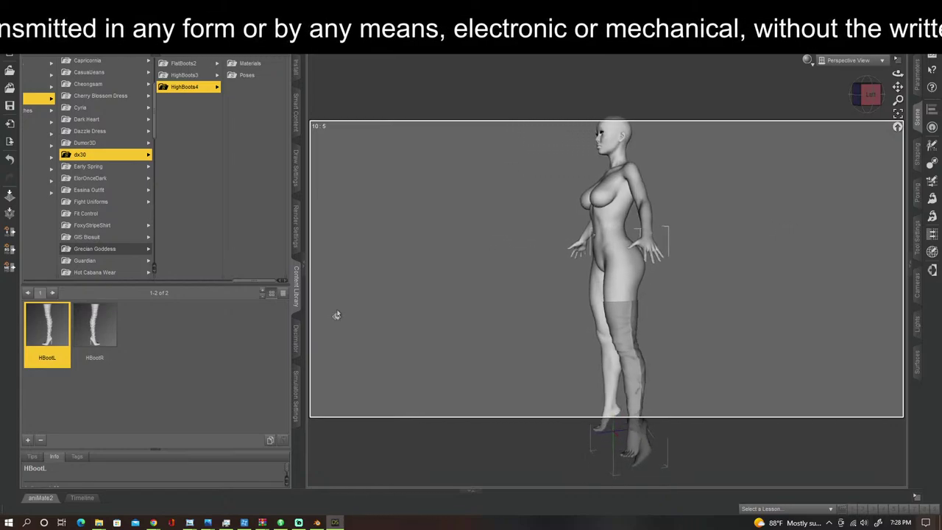
{"action": "left_click_drag", "start_coordinate": [240, 283], "coordinate": [177, 293]}
{"action": "scroll", "coordinate": [765, 255], "scroll_direction": "up", "scroll_amount": 4}
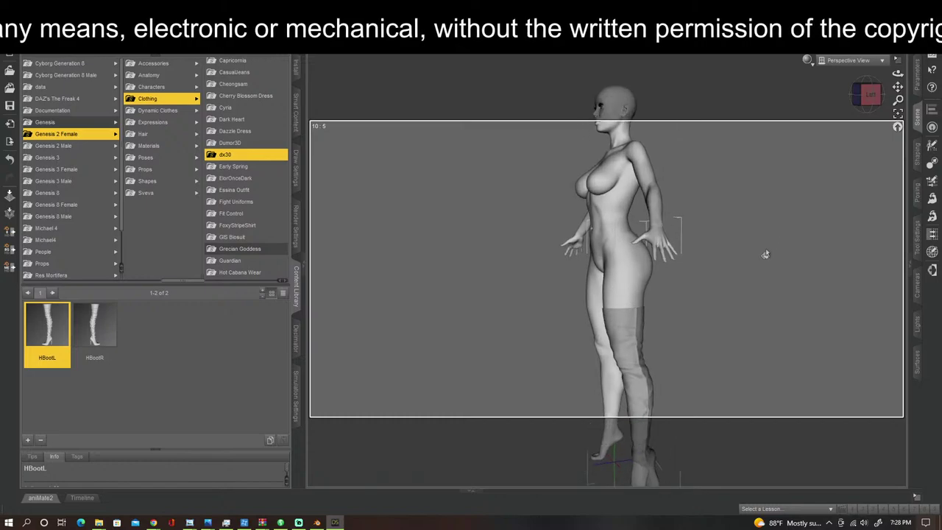
{"action": "left_click_drag", "start_coordinate": [898, 89], "coordinate": [870, 94]}
{"action": "left_click", "coordinate": [869, 94]}
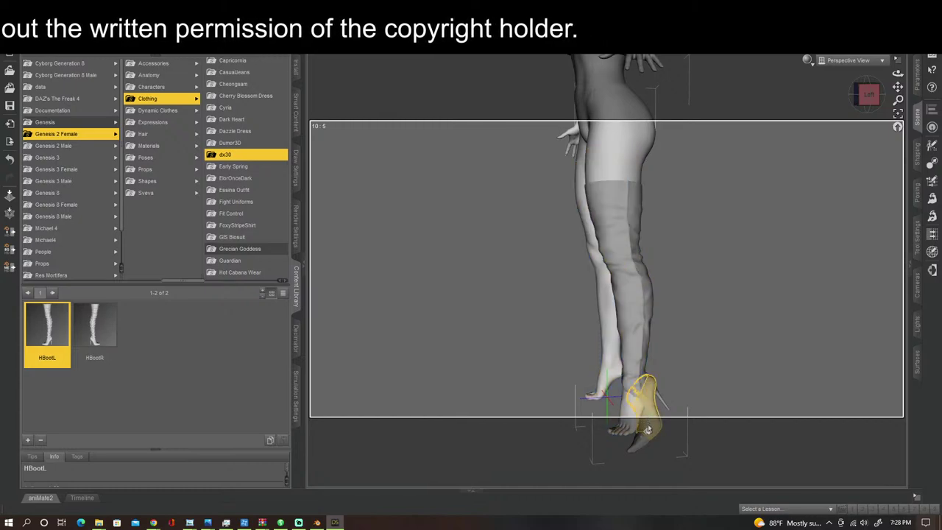
{"action": "key", "text": "Delete"}
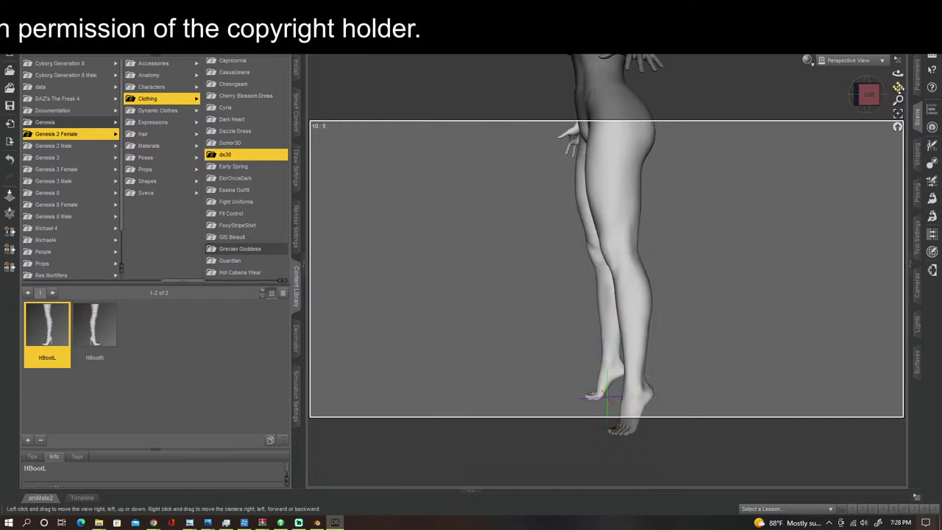
Step: Try Clear Figure on the selected figure, and undo it
{"action": "left_click", "coordinate": [920, 56]}
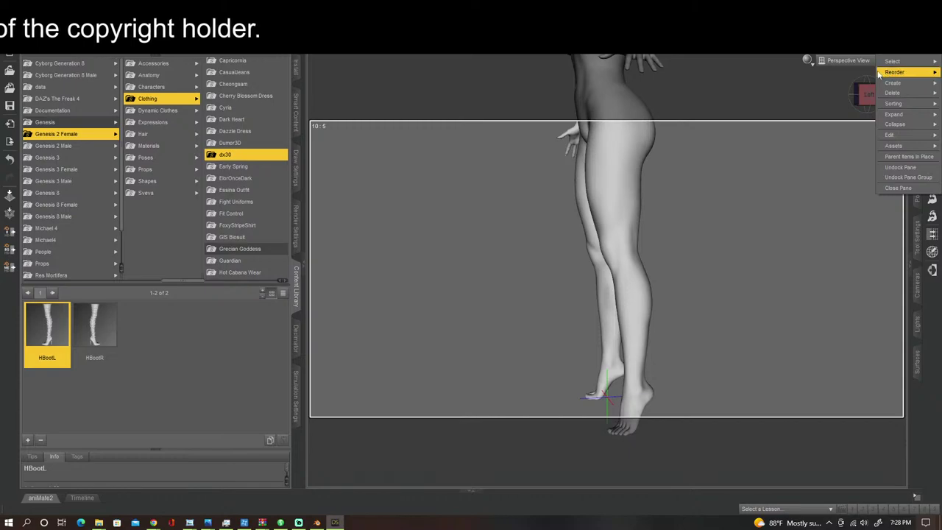
{"action": "left_click", "coordinate": [612, 207]}
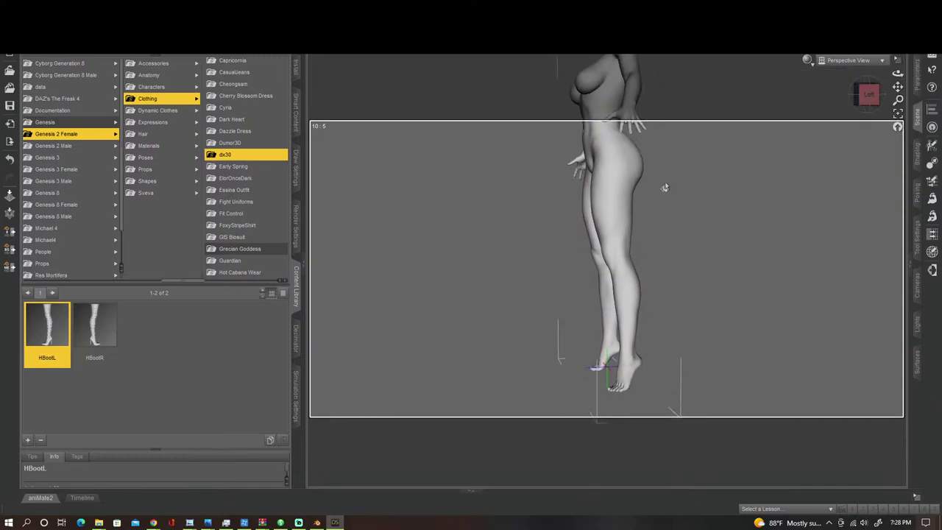
{"action": "left_click", "coordinate": [918, 81]}
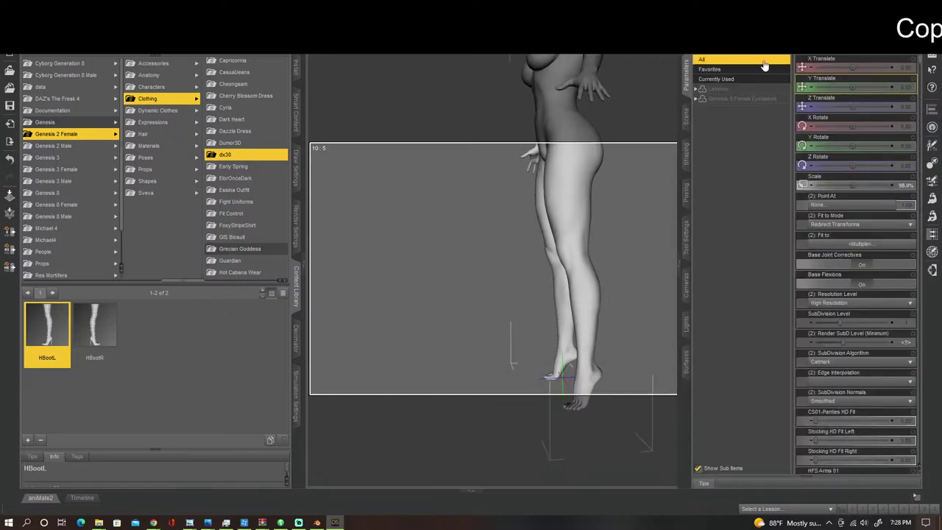
{"action": "right_click", "coordinate": [687, 62]}
{"action": "mouse_move", "coordinate": [728, 112]}
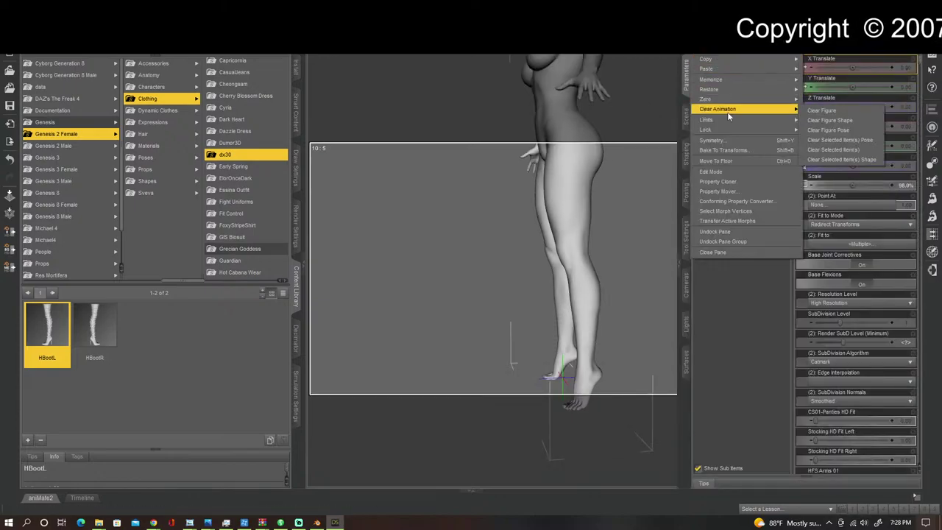
{"action": "left_click", "coordinate": [817, 112]}
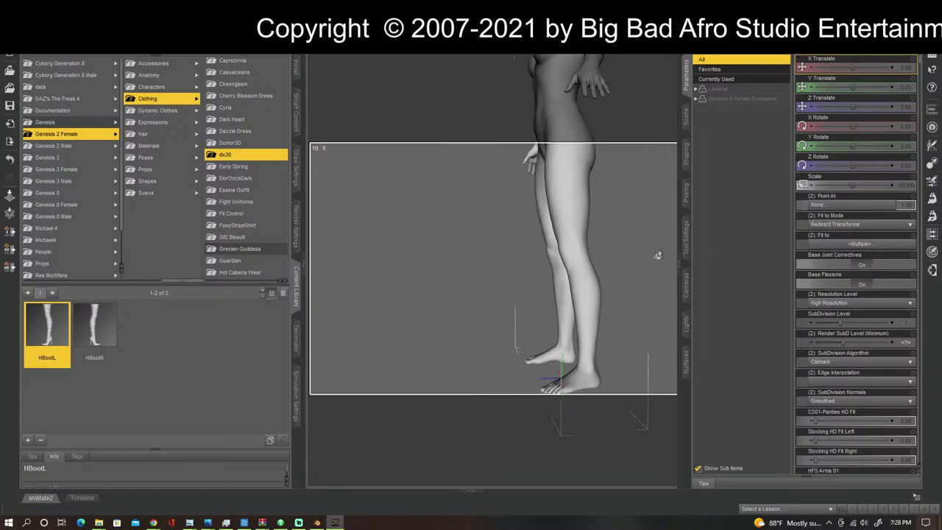
{"action": "key", "text": "ctrl+z"}
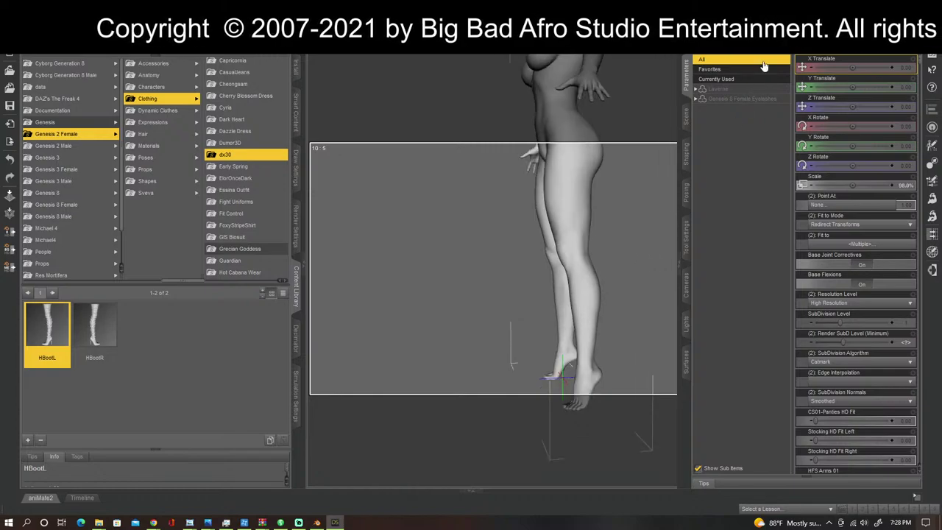
Step: Restore the figure's pose with Restore Figure Pose, keeping its custom body shape
{"action": "right_click", "coordinate": [686, 66]}
{"action": "mouse_move", "coordinate": [720, 126]}
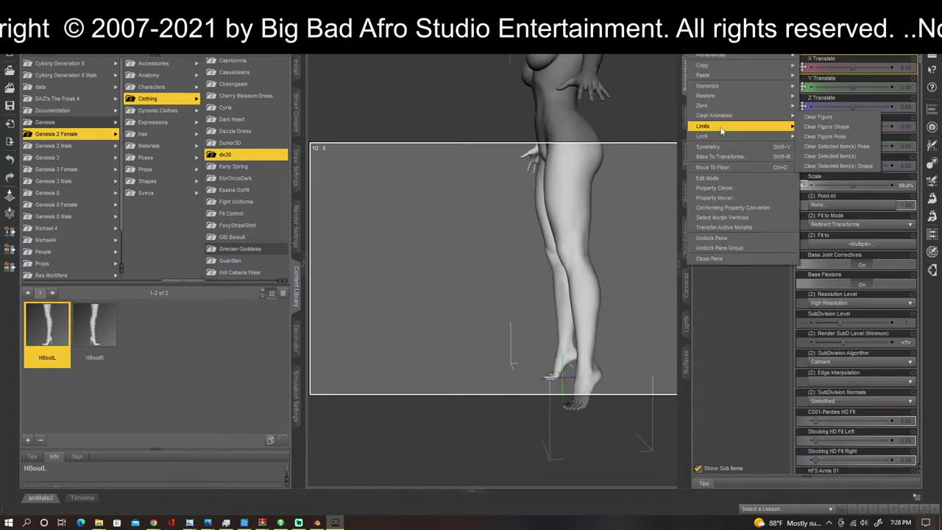
{"action": "mouse_move", "coordinate": [727, 96]}
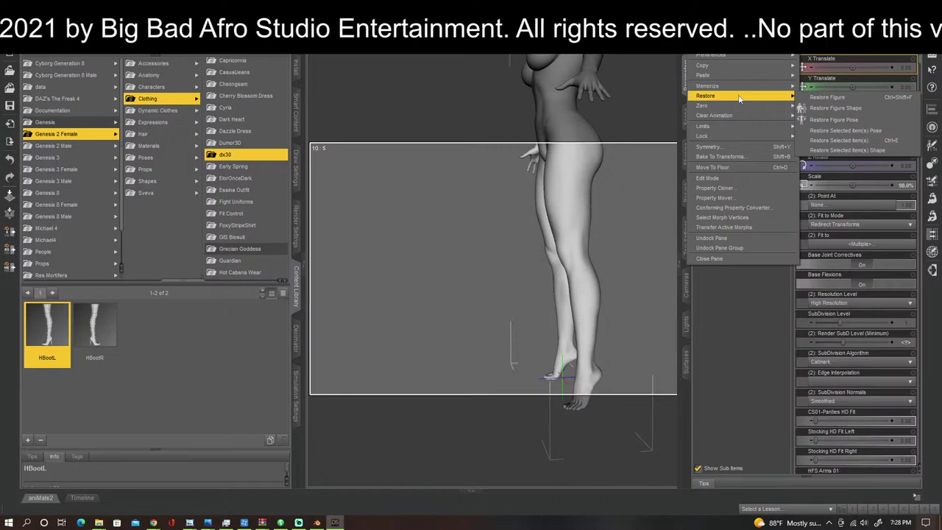
{"action": "left_click", "coordinate": [832, 120]}
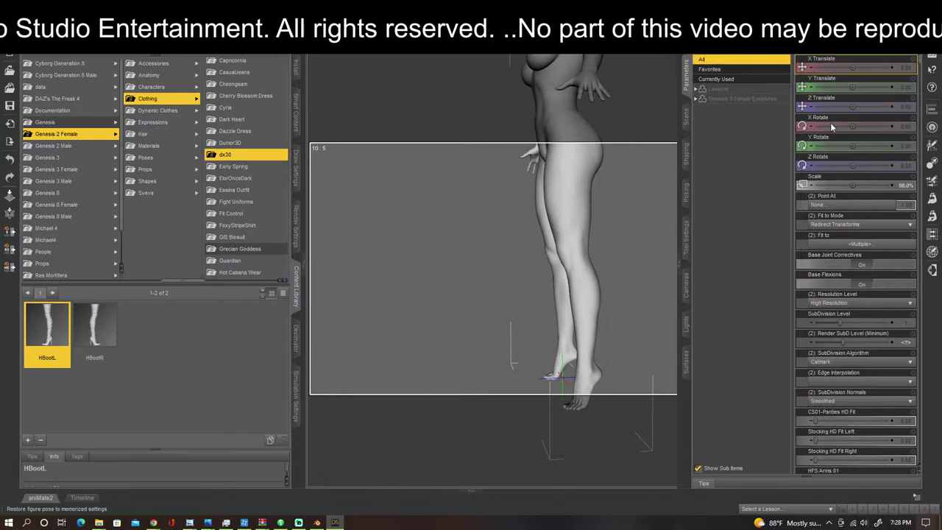
{"action": "left_click", "coordinate": [675, 268]}
Step: Load HBootL onto the restored figure and Auto-Fit it as a Full-Body item designed for Genesis 2 Female
{"action": "left_click", "coordinate": [863, 94]}
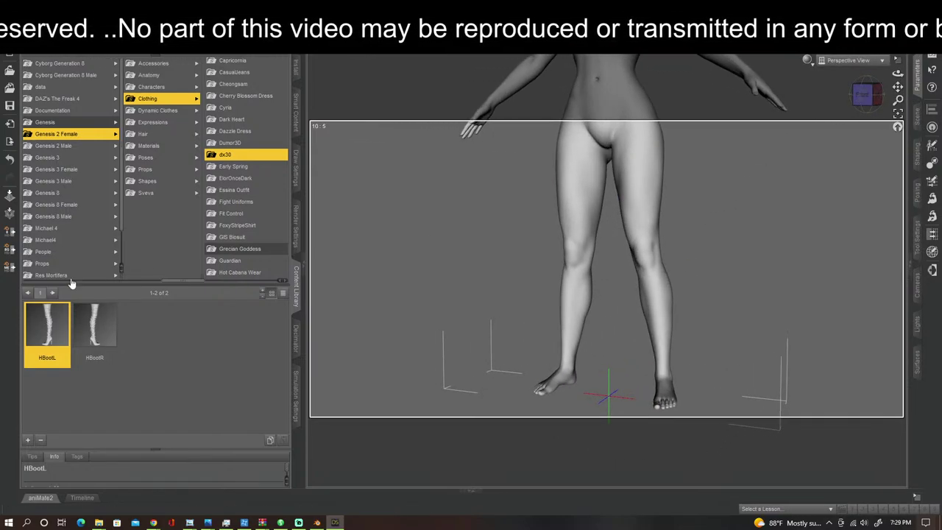
{"action": "left_click_drag", "start_coordinate": [575, 202], "coordinate": [576, 204]}
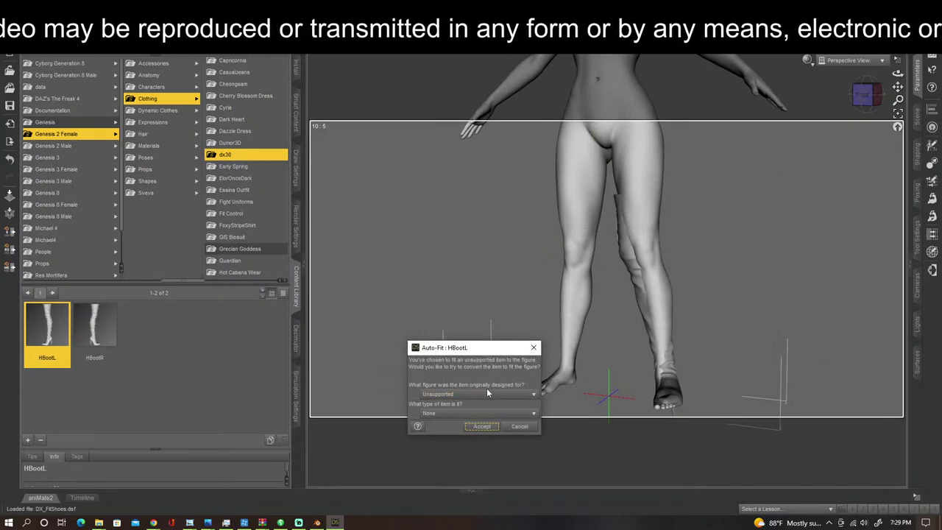
{"action": "left_click", "coordinate": [486, 395]}
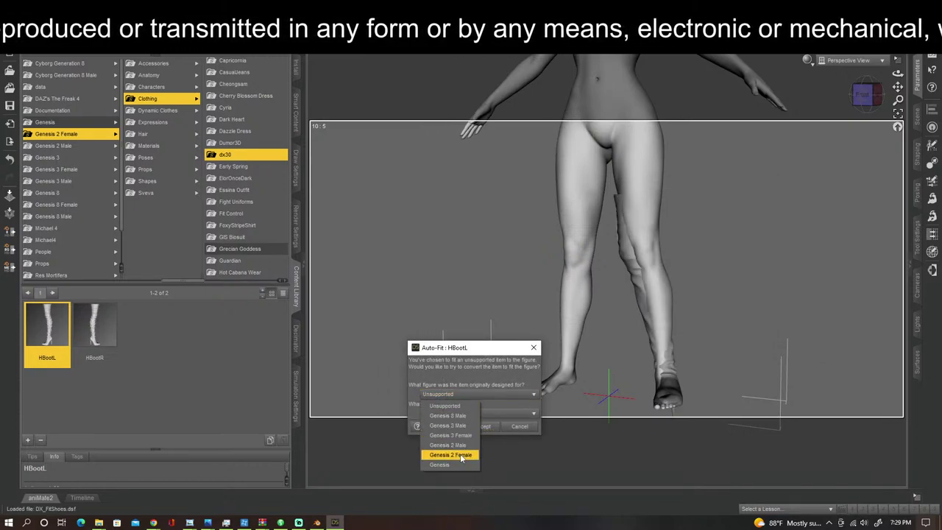
{"action": "left_click", "coordinate": [450, 455]}
{"action": "left_click", "coordinate": [470, 396]}
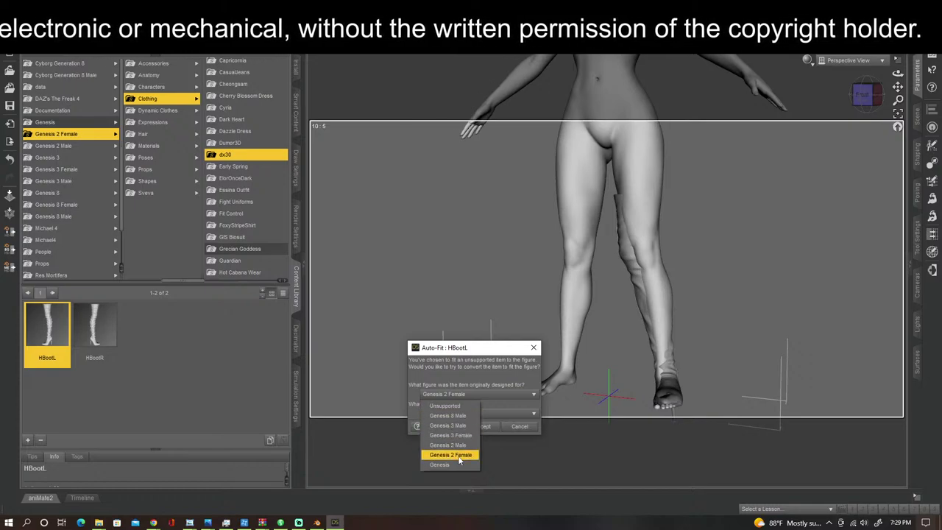
{"action": "left_click", "coordinate": [461, 416]}
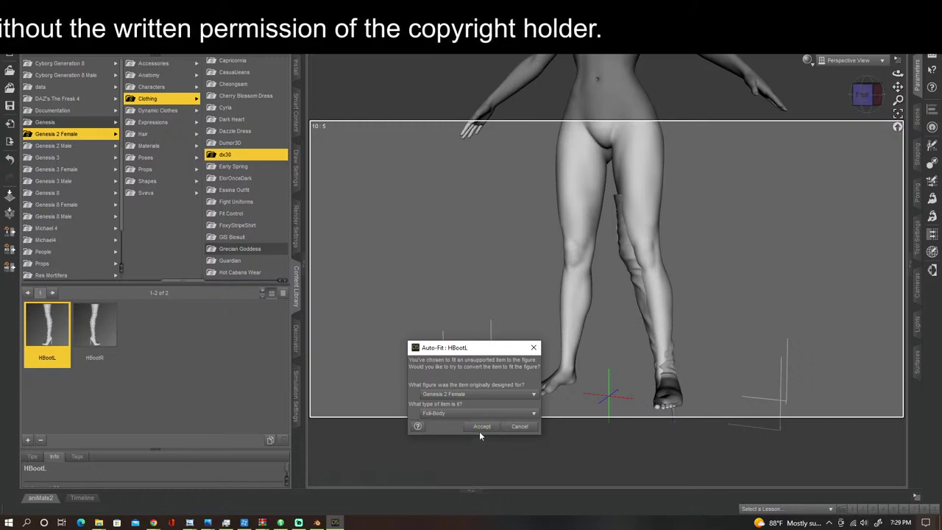
{"action": "left_click", "coordinate": [481, 429]}
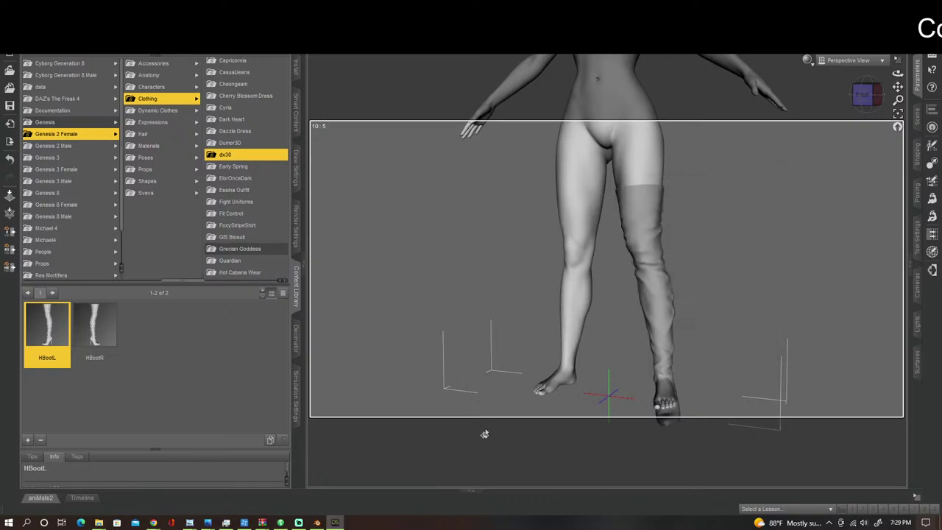
Step: Load HBootR onto the figure and Auto-Fit it as a Full-Body item designed for Genesis 2 Female
{"action": "left_click_drag", "start_coordinate": [863, 98], "coordinate": [784, 97]}
{"action": "left_click", "coordinate": [869, 94]}
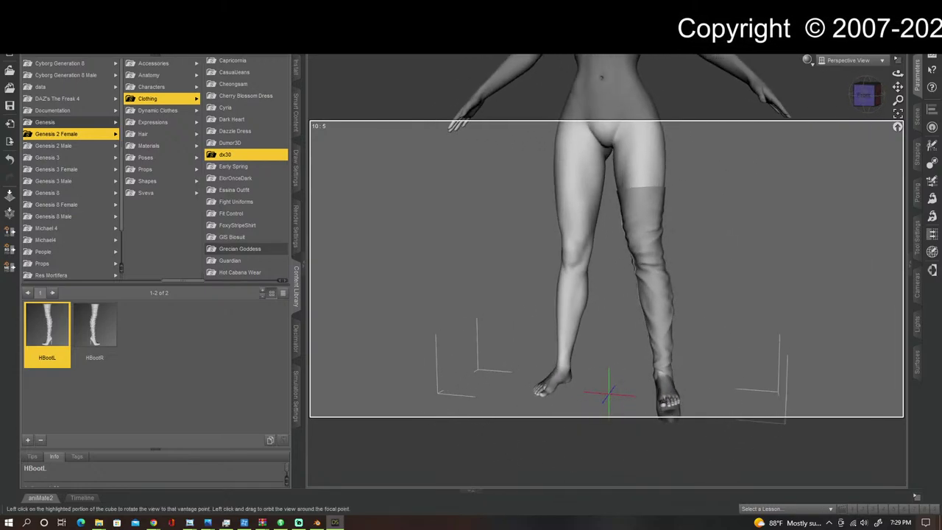
{"action": "left_click", "coordinate": [105, 340]}
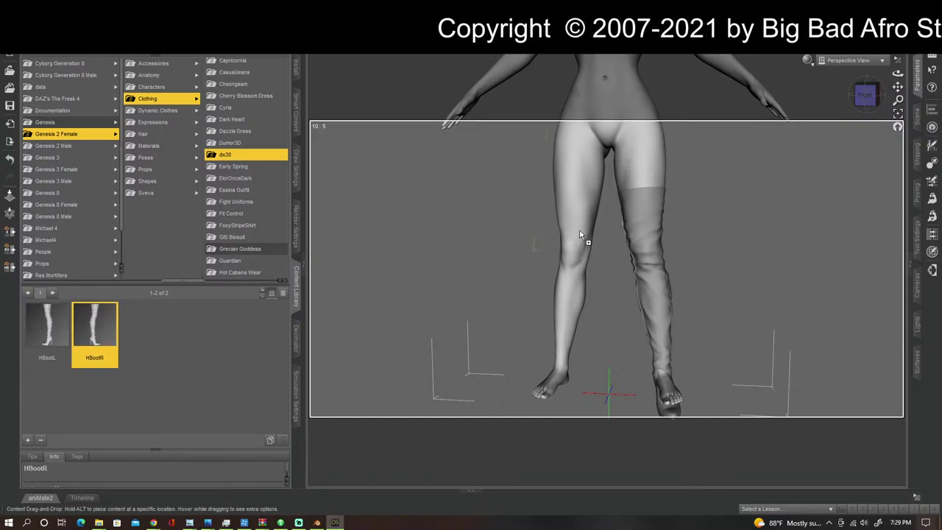
{"action": "left_click_drag", "start_coordinate": [580, 236], "coordinate": [580, 234]}
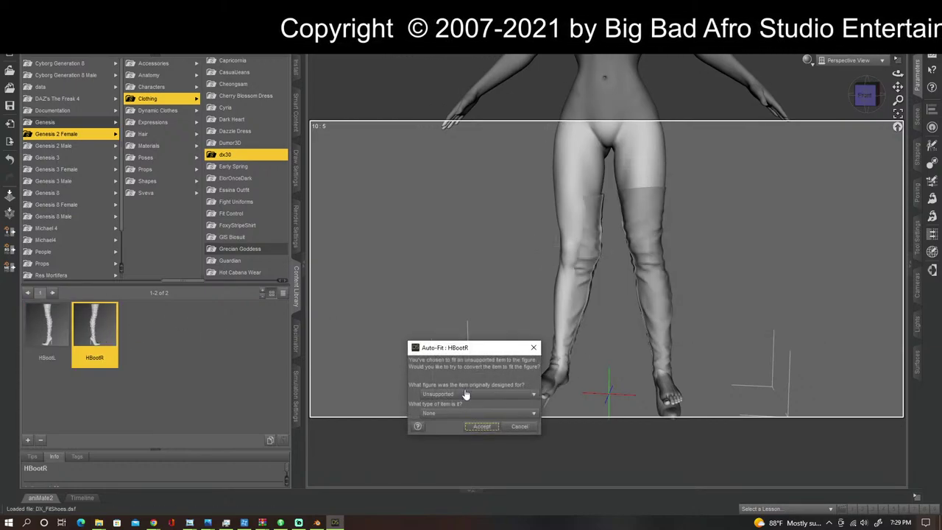
{"action": "left_click", "coordinate": [465, 396]}
{"action": "left_click", "coordinate": [460, 455]}
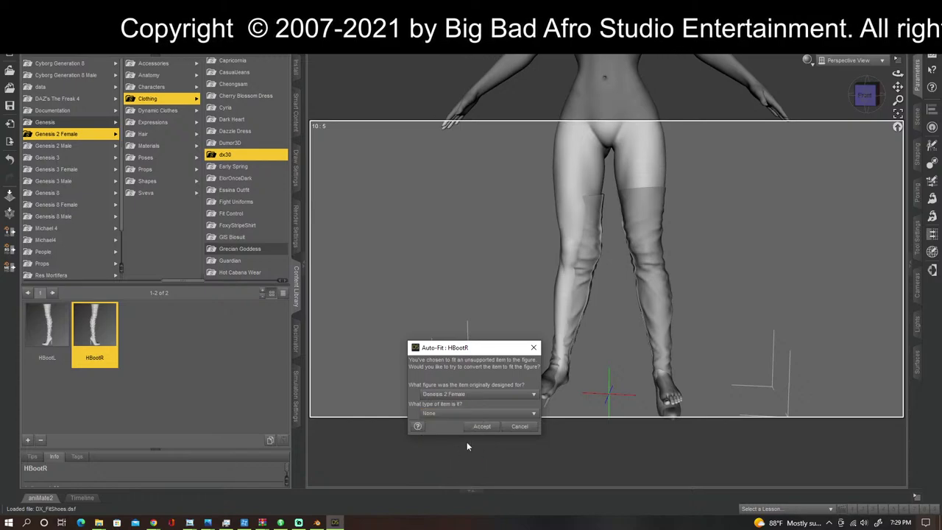
{"action": "left_click", "coordinate": [477, 415]}
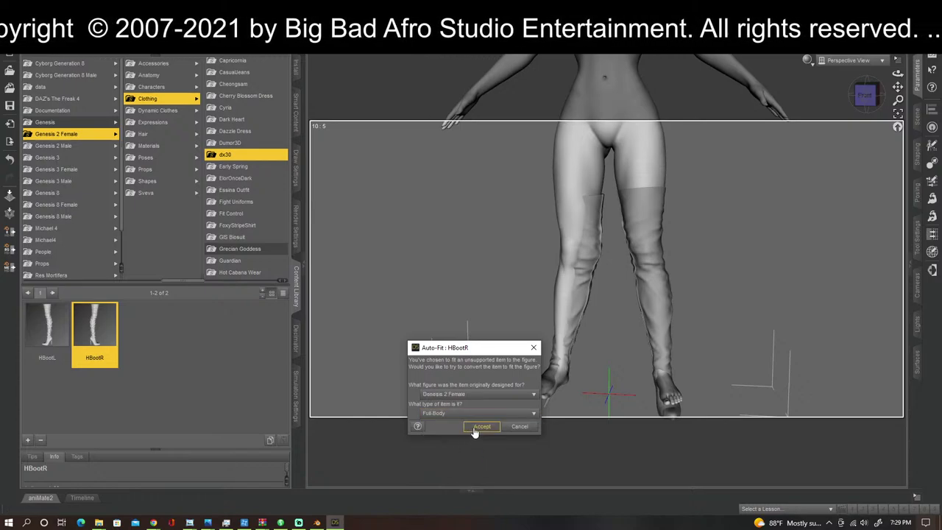
{"action": "left_click", "coordinate": [480, 427]}
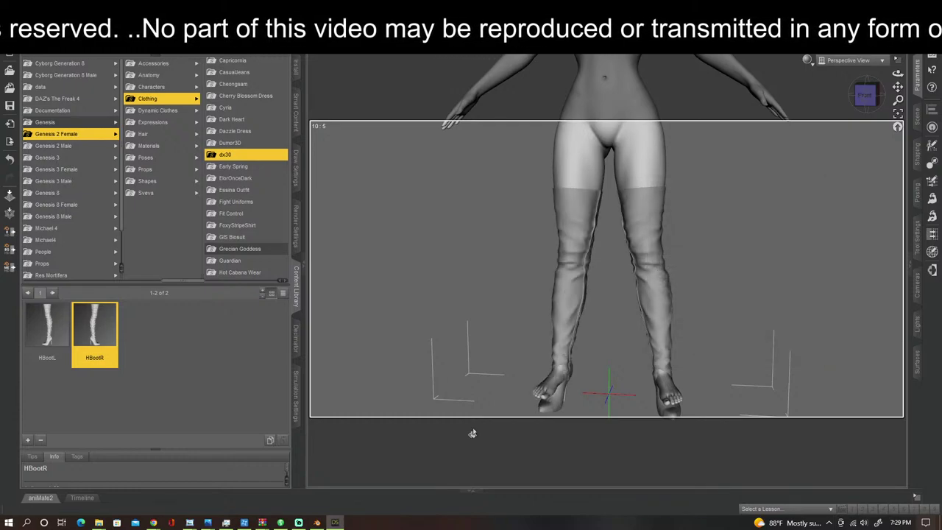
Step: Export the booted figure in Wavefront Object format over the existing Boots.obj, accepting the current OBJ export options
{"action": "mouse_move", "coordinate": [865, 96]}
{"action": "left_mouse_down"}
{"action": "mouse_move", "coordinate": [751, 96]}
{"action": "mouse_move", "coordinate": [883, 95]}
{"action": "left_mouse_up"}
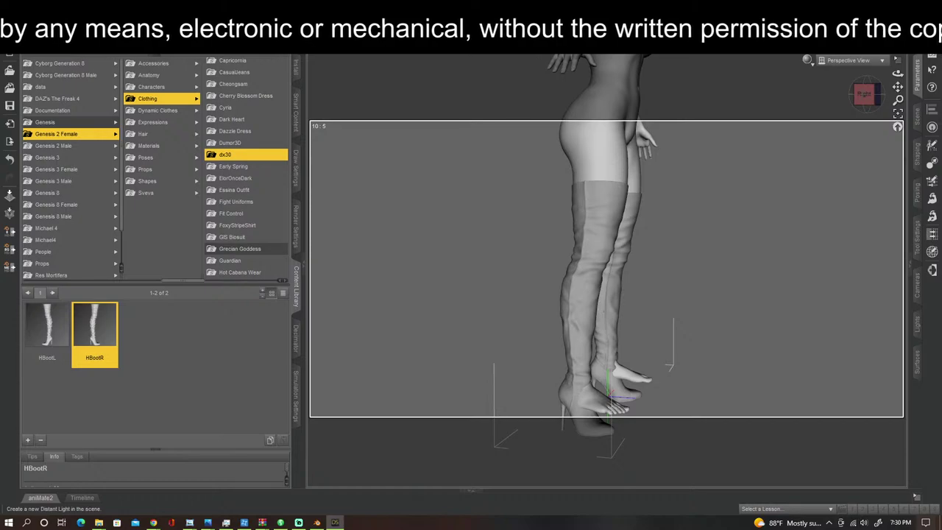
{"action": "key", "text": "alt+f"}
{"action": "left_click", "coordinate": [447, 114]}
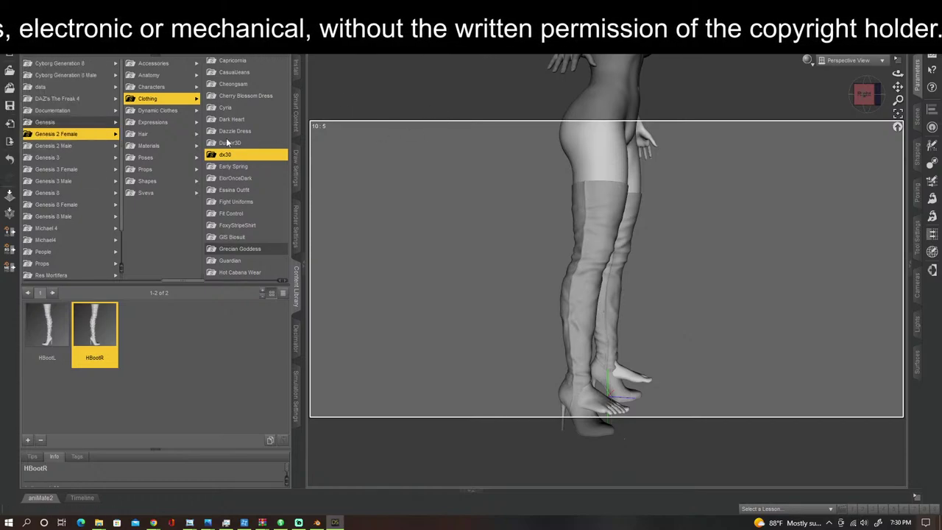
{"action": "key", "text": "alt+f"}
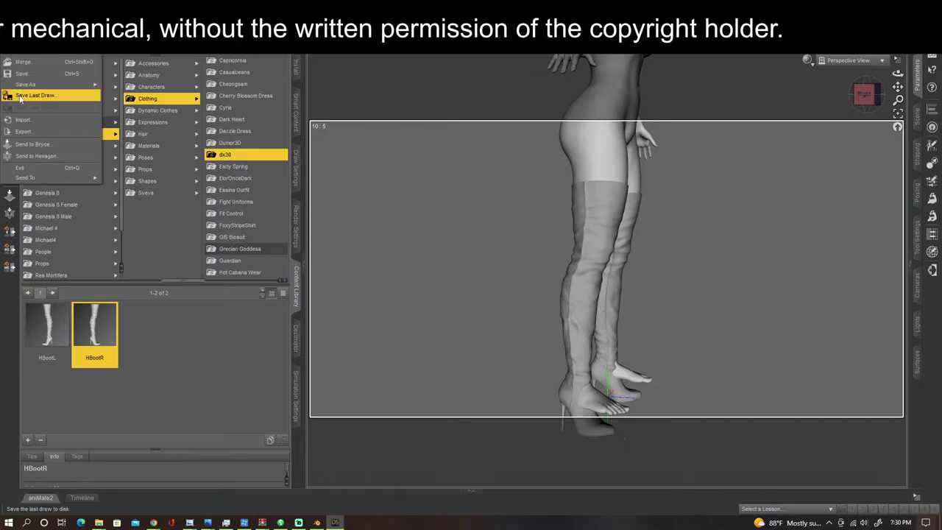
{"action": "left_click", "coordinate": [27, 132]}
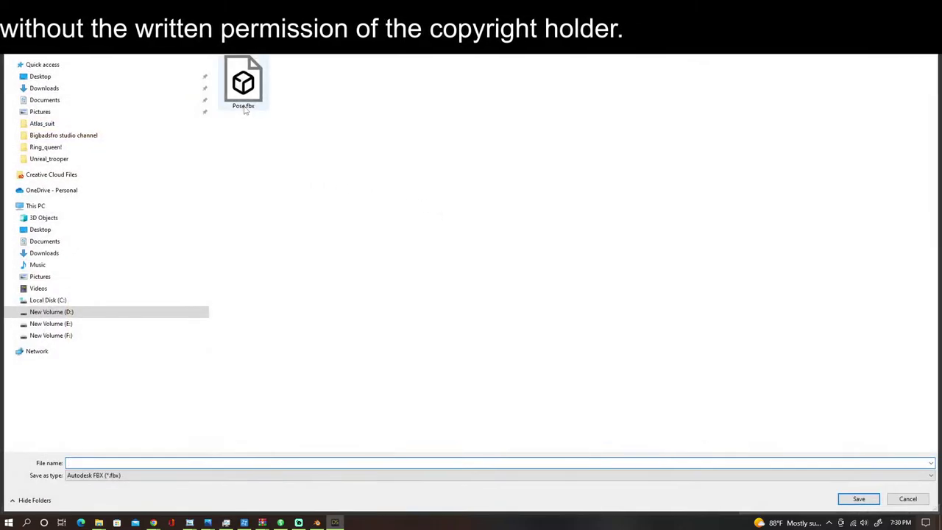
{"action": "left_click", "coordinate": [226, 476]}
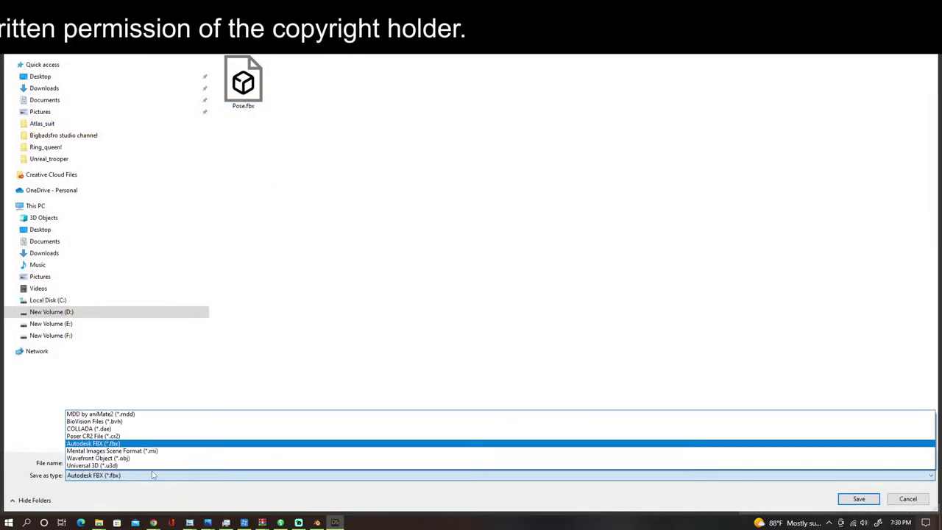
{"action": "left_click", "coordinate": [100, 457]}
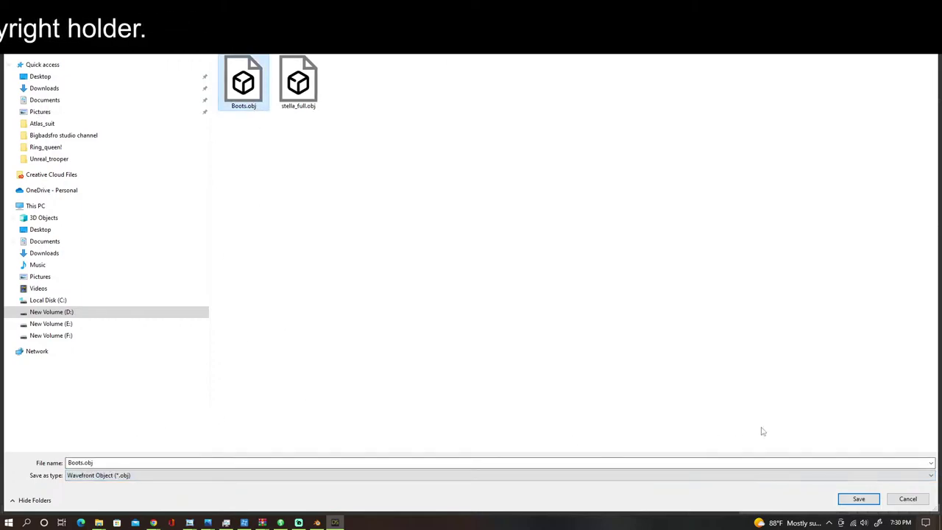
{"action": "left_click", "coordinate": [849, 500]}
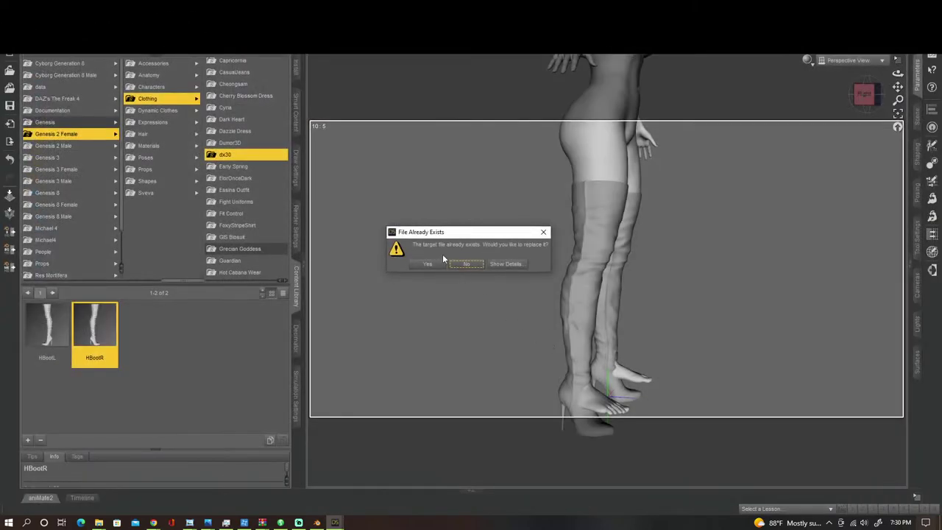
{"action": "left_click", "coordinate": [426, 266]}
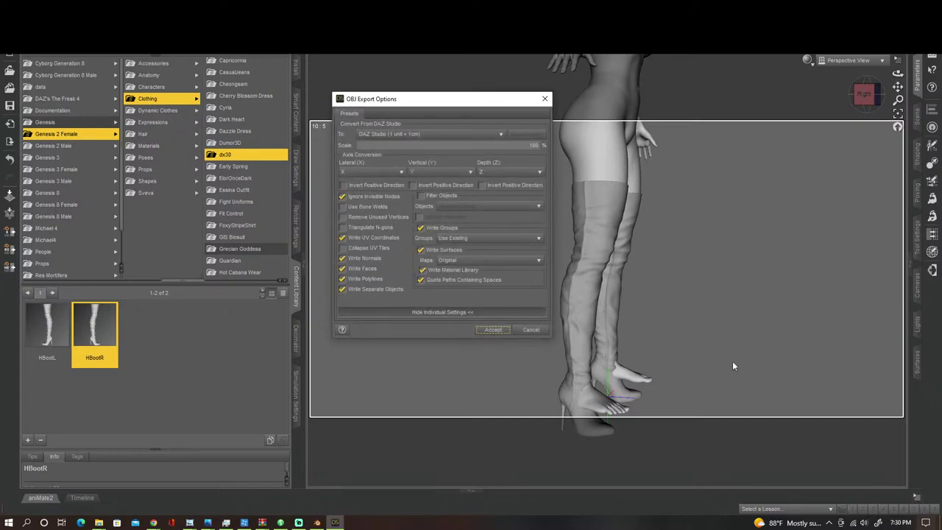
{"action": "left_click", "coordinate": [488, 331]}
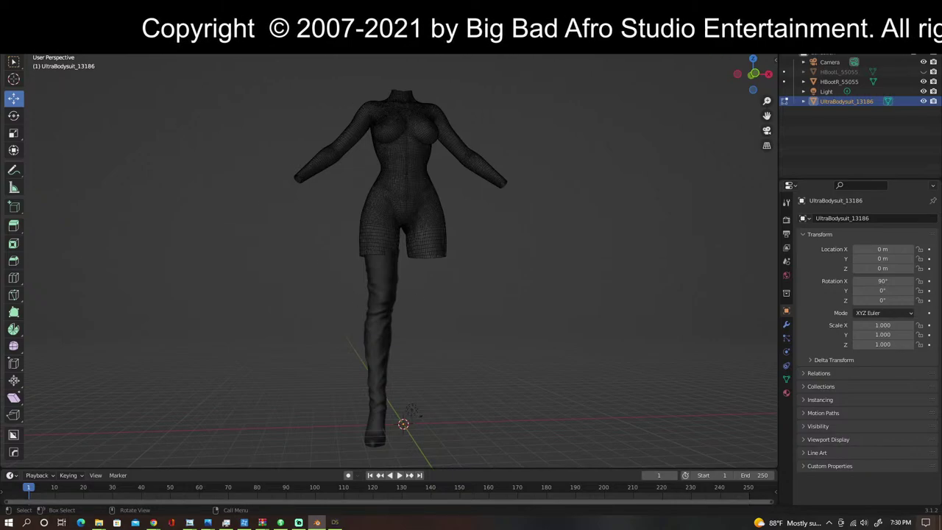
Step: Switch to Blender, return the bodysuit to Object Mode and delete the old right boot
{"action": "left_click", "coordinate": [52, 42]}
{"action": "left_click", "coordinate": [50, 42]}
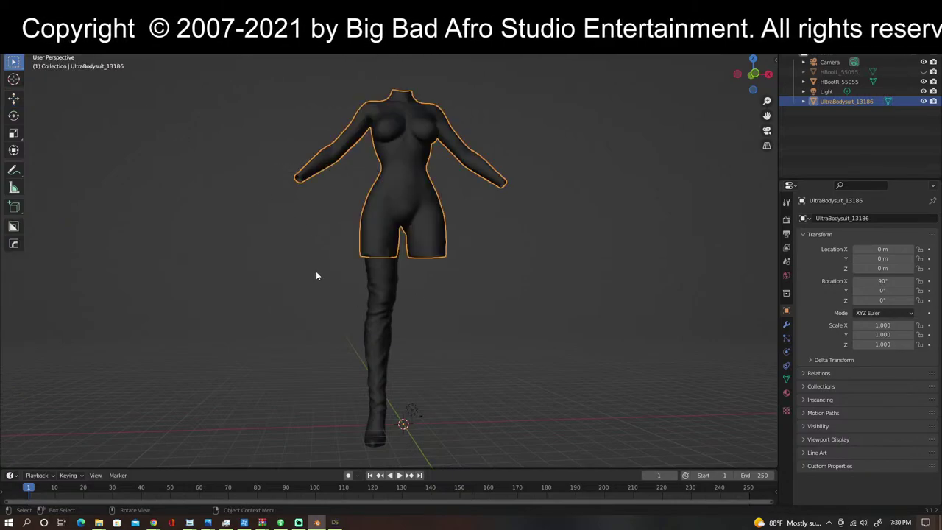
{"action": "left_click", "coordinate": [385, 291]}
{"action": "key", "text": "Delete"}
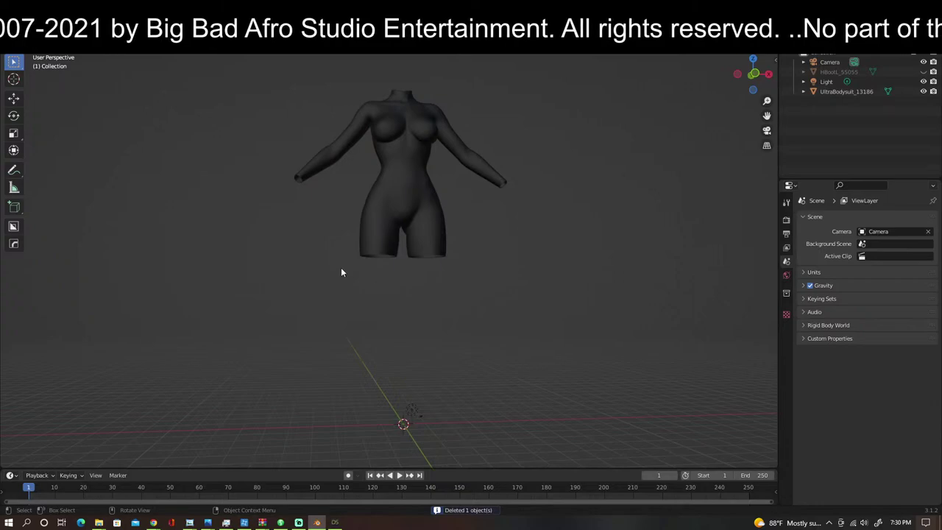
{"action": "scroll", "coordinate": [352, 234], "scroll_direction": "up", "scroll_amount": 5}
{"action": "scroll", "coordinate": [353, 234], "scroll_direction": "down", "scroll_amount": 2}
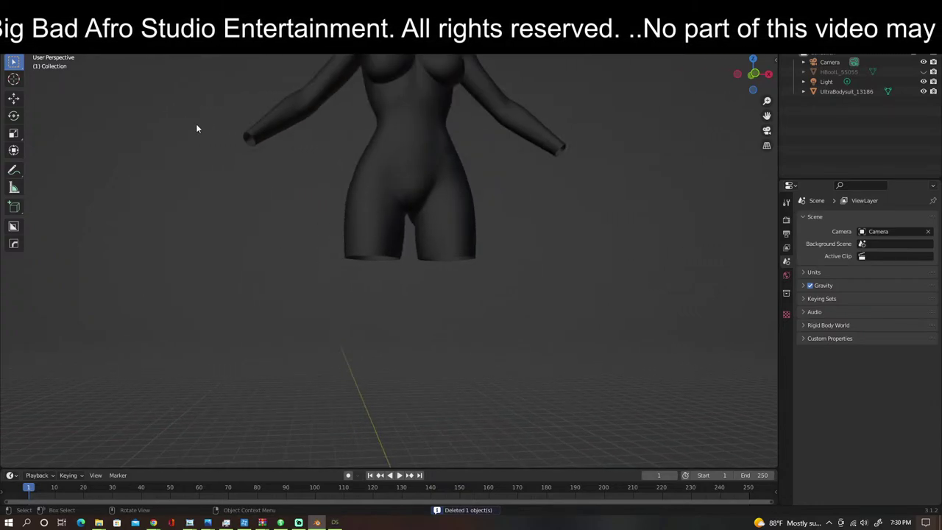
{"action": "left_click", "coordinate": [27, 8]}
{"action": "mouse_move", "coordinate": [63, 150]}
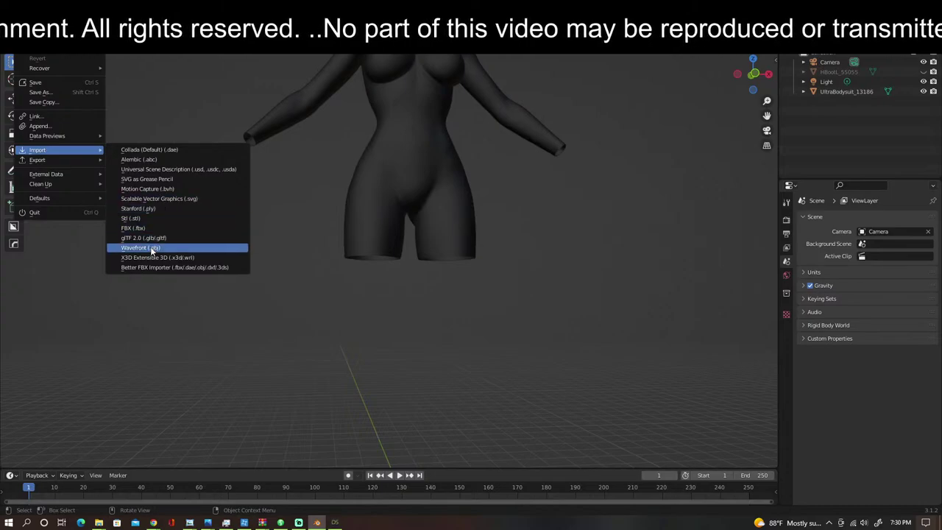
{"action": "left_click", "coordinate": [151, 248]}
{"action": "left_click", "coordinate": [365, 148]}
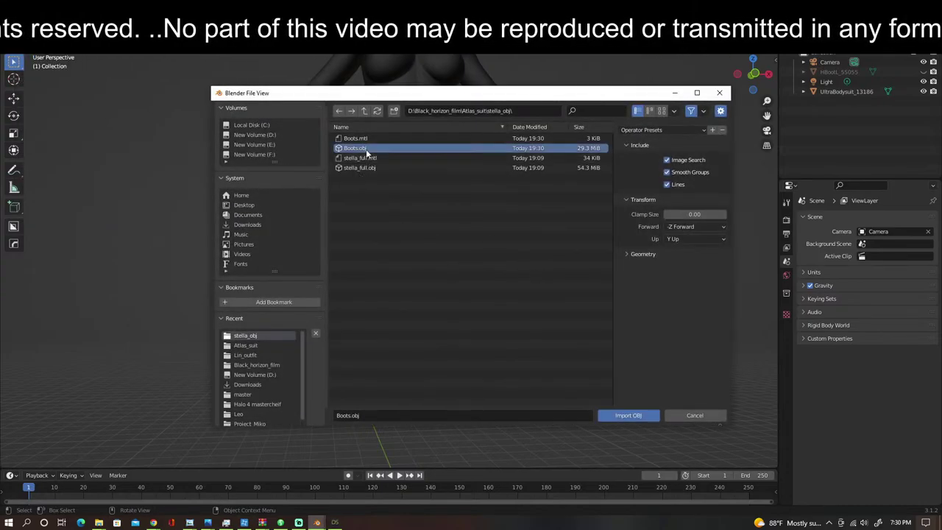
{"action": "left_click", "coordinate": [694, 416]}
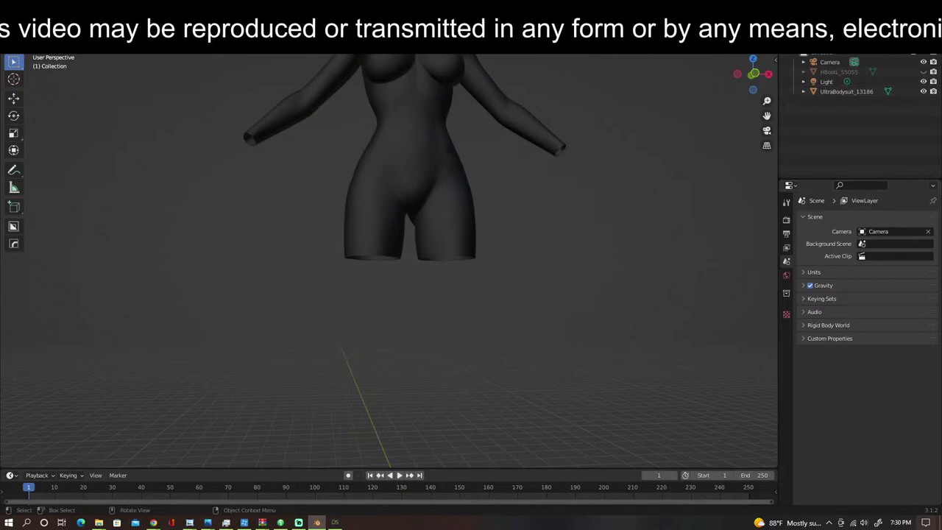
Step: Unhide the old left boot HBootL_55055 and delete it from the scene
{"action": "left_click", "coordinate": [828, 71]}
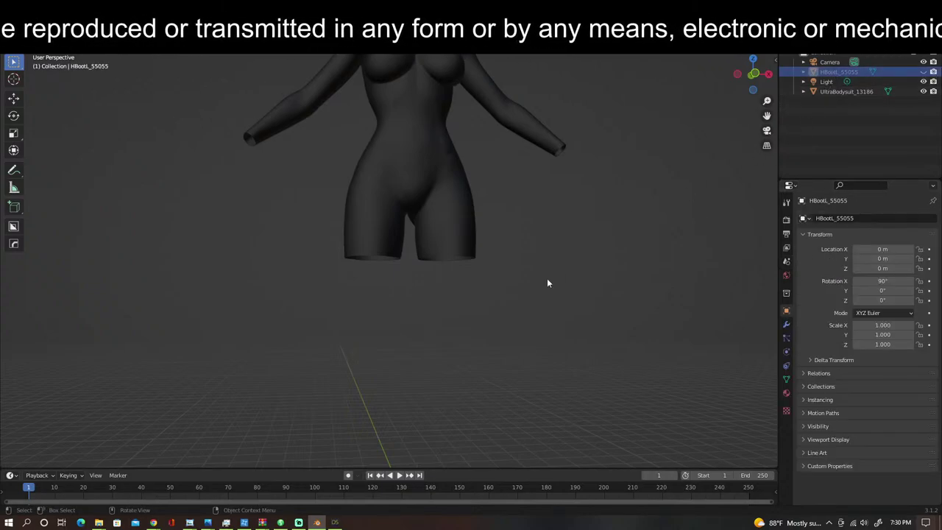
{"action": "left_click", "coordinate": [924, 72]}
{"action": "left_click", "coordinate": [456, 279]}
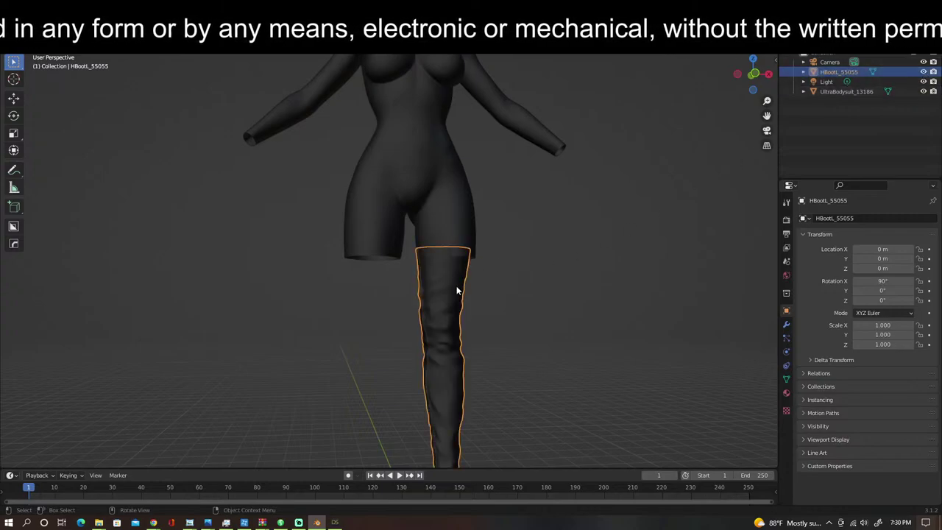
{"action": "key", "text": "Delete"}
Step: Import Boots.obj from the stella_obj folder as a Wavefront OBJ
{"action": "left_click", "coordinate": [24, 18]}
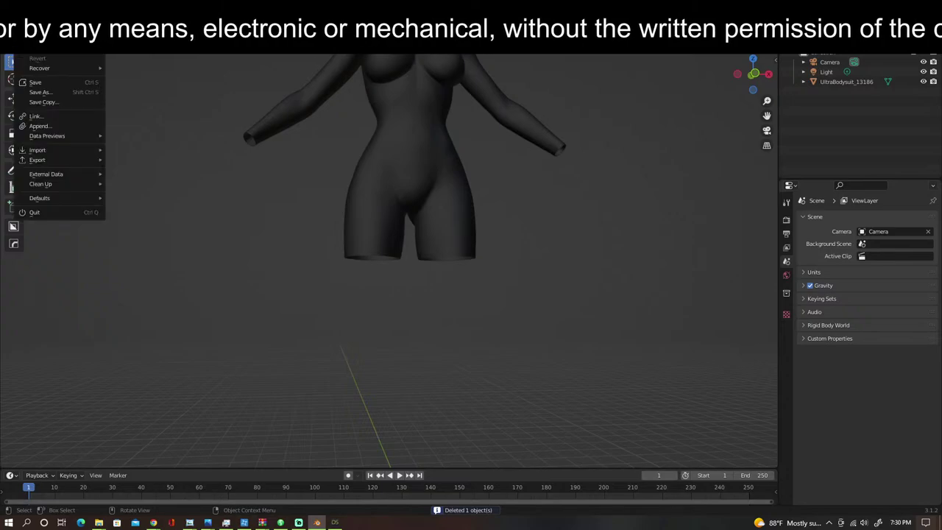
{"action": "mouse_move", "coordinate": [69, 149]}
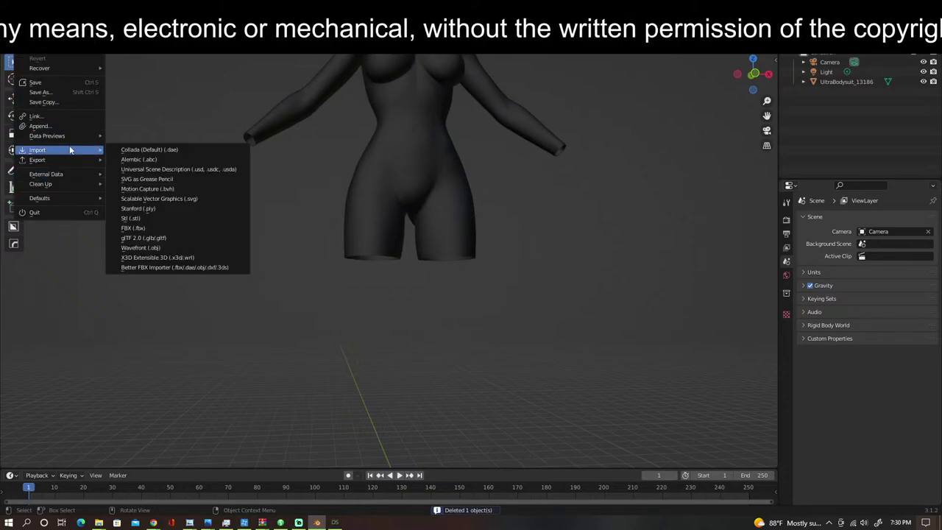
{"action": "left_click", "coordinate": [168, 247]}
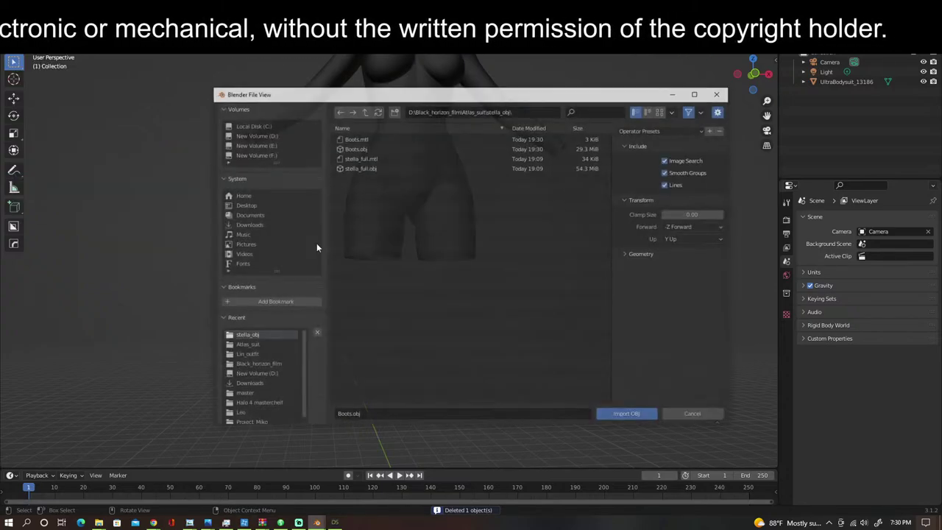
{"action": "left_click", "coordinate": [357, 148]}
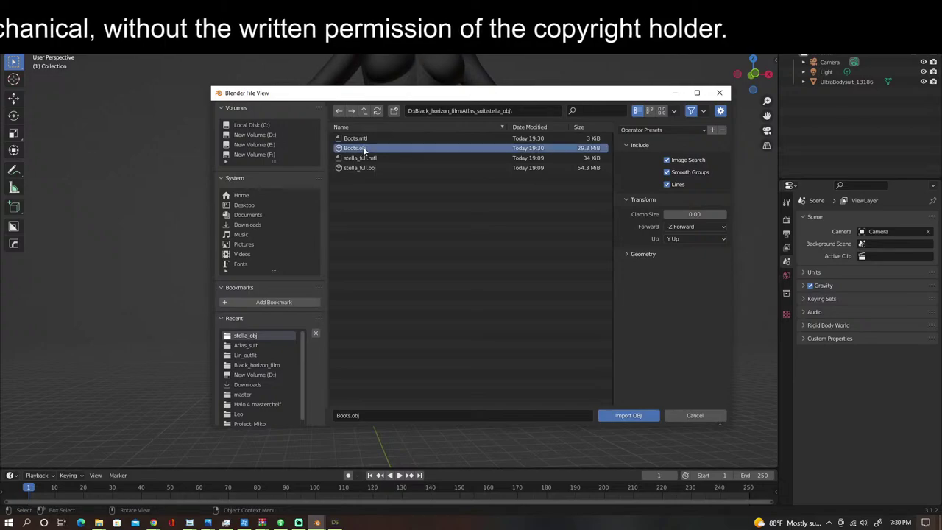
{"action": "left_click", "coordinate": [627, 415]}
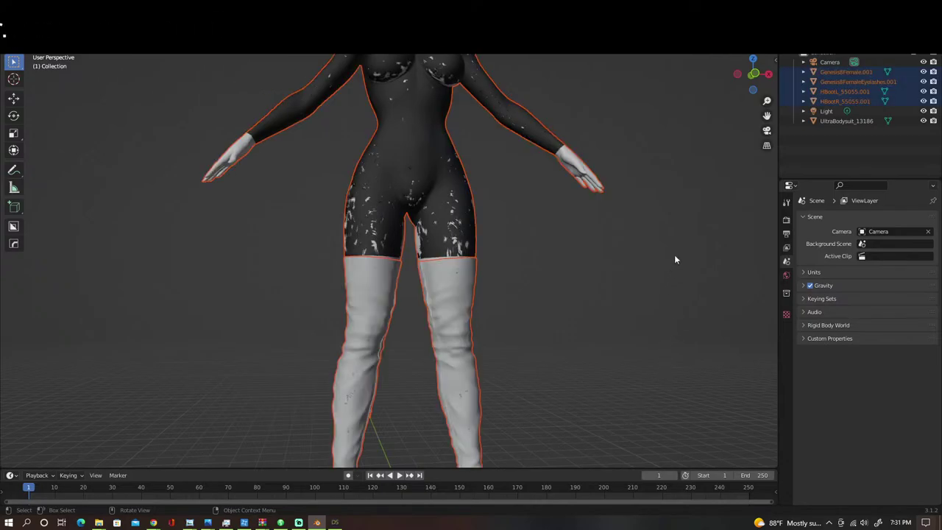
Step: Delete the imported Genesis 8 Female body and its eyelashes, keeping both boots and the bodysuit
{"action": "scroll", "coordinate": [678, 243], "scroll_direction": "down", "scroll_amount": 5}
{"action": "scroll", "coordinate": [680, 235], "scroll_direction": "up", "scroll_amount": 3}
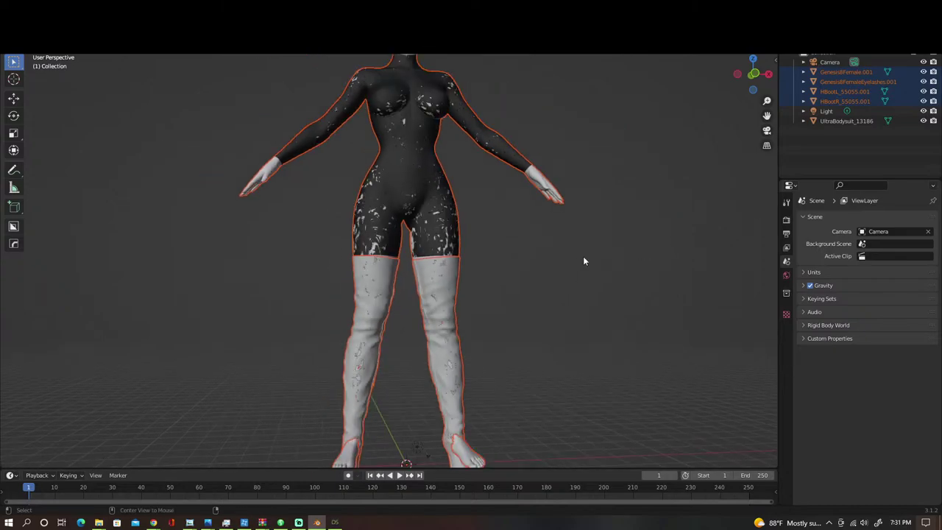
{"action": "scroll", "coordinate": [620, 261], "scroll_direction": "down", "scroll_amount": 2}
{"action": "middle_click_drag", "start_coordinate": [625, 252], "coordinate": [589, 253]}
{"action": "left_click", "coordinate": [381, 74]}
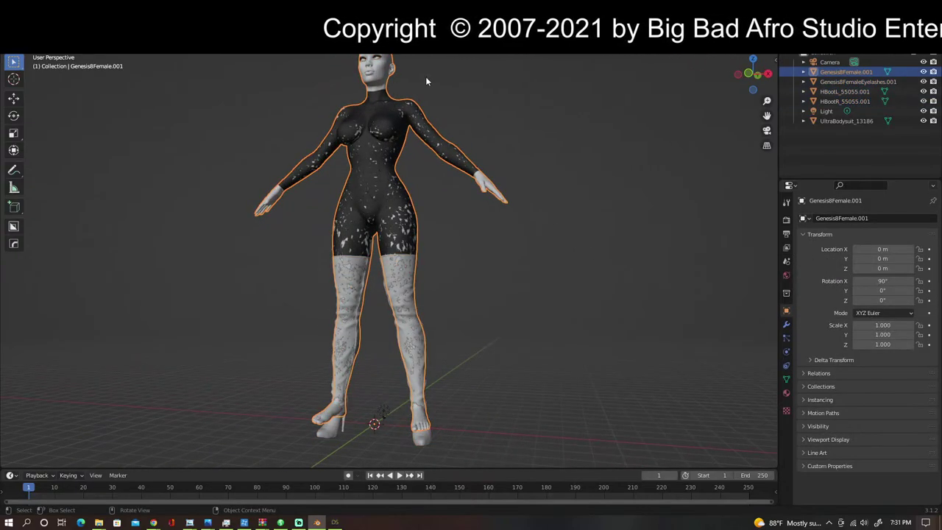
{"action": "key", "text": "Delete"}
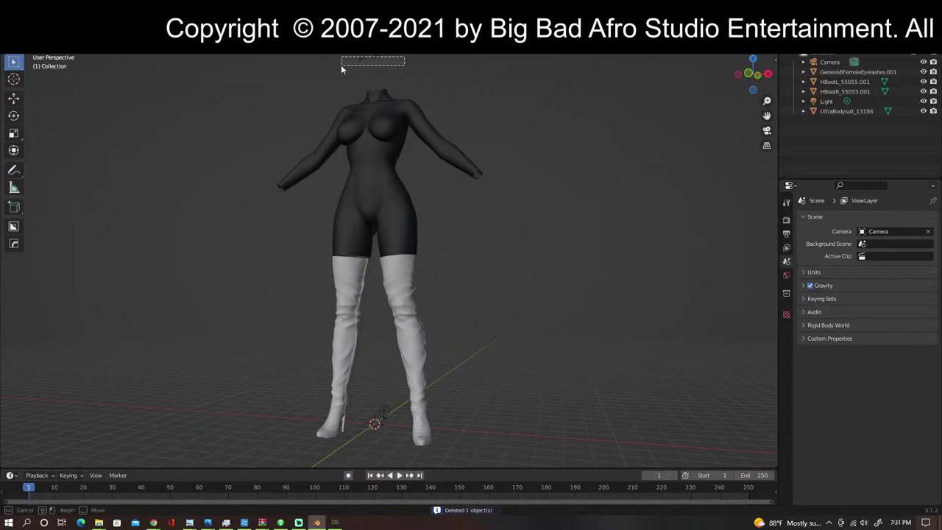
{"action": "left_click", "coordinate": [368, 59]}
{"action": "key", "text": "Delete"}
{"action": "middle_click_drag", "start_coordinate": [527, 274], "coordinate": [423, 306]}
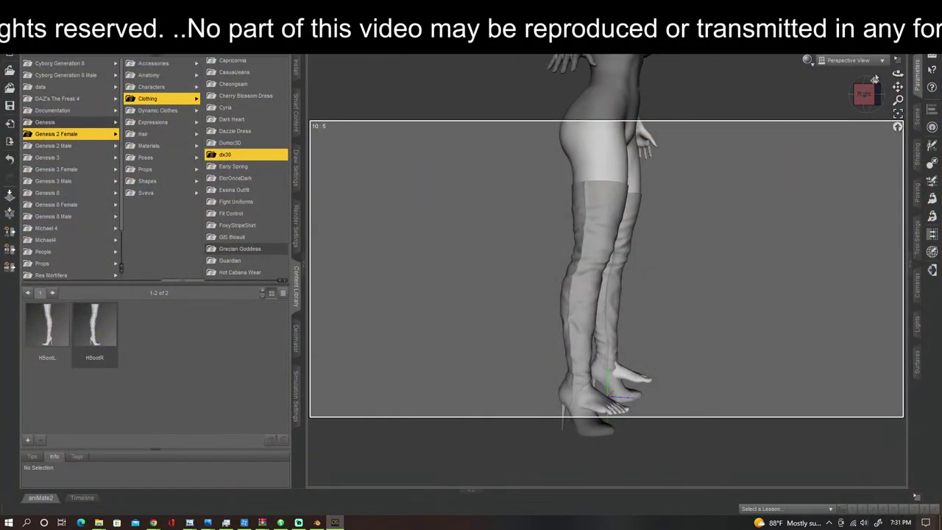
Step: Switch to Daz Studio and browse the material presets of HighBoots4 in the dx30 clothing folder
{"action": "mouse_move", "coordinate": [898, 86]}
{"action": "left_mouse_down"}
{"action": "mouse_move", "coordinate": [890, 33]}
{"action": "mouse_move", "coordinate": [900, 80]}
{"action": "left_mouse_up"}
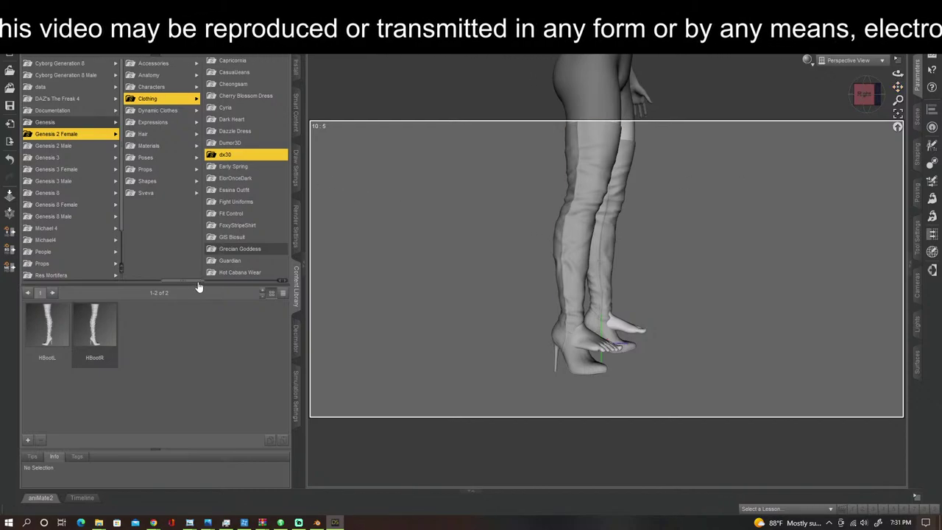
{"action": "left_click_drag", "start_coordinate": [194, 282], "coordinate": [266, 280]}
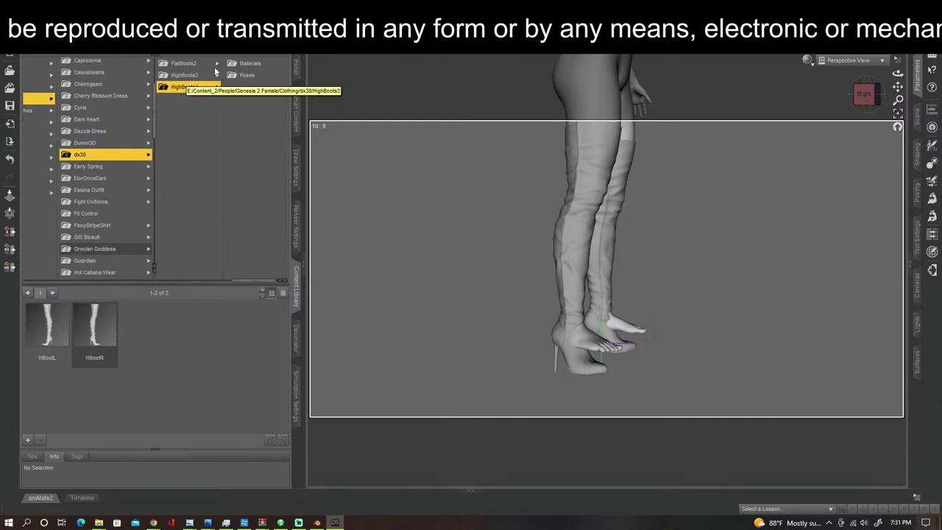
{"action": "left_click", "coordinate": [250, 63]}
{"action": "scroll", "coordinate": [221, 361], "scroll_direction": "down", "scroll_amount": 2}
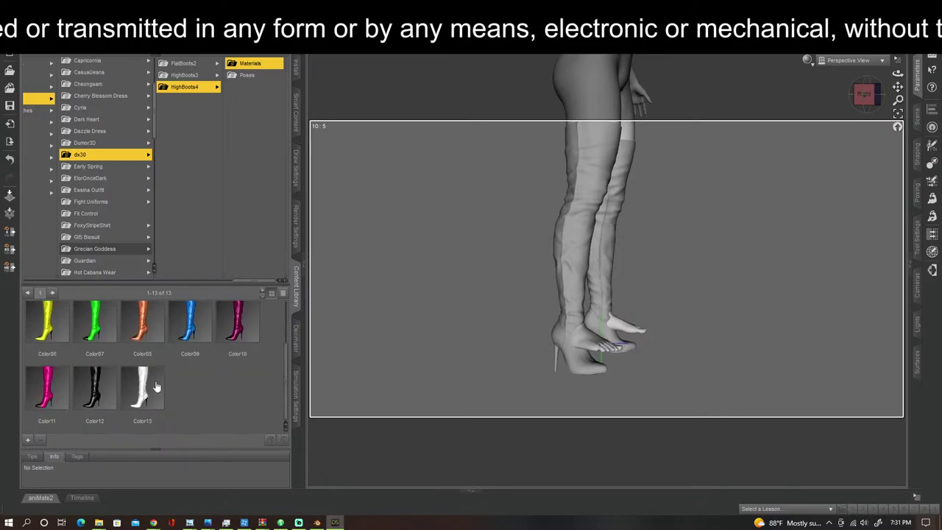
Step: Apply the black Color12 material preset to both high boots on the figure
{"action": "left_click", "coordinate": [584, 258]}
{"action": "left_click", "coordinate": [95, 393]}
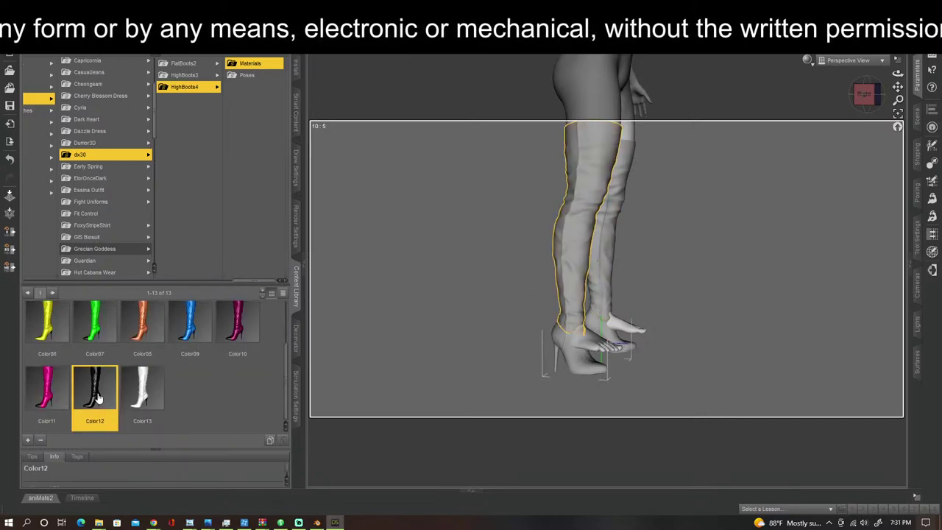
{"action": "left_click", "coordinate": [625, 231]}
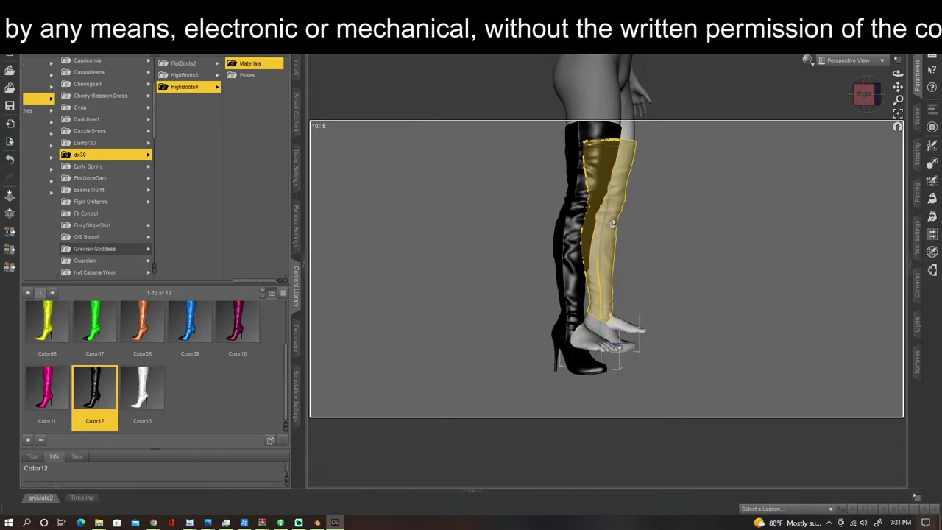
{"action": "double_click", "coordinate": [103, 398]}
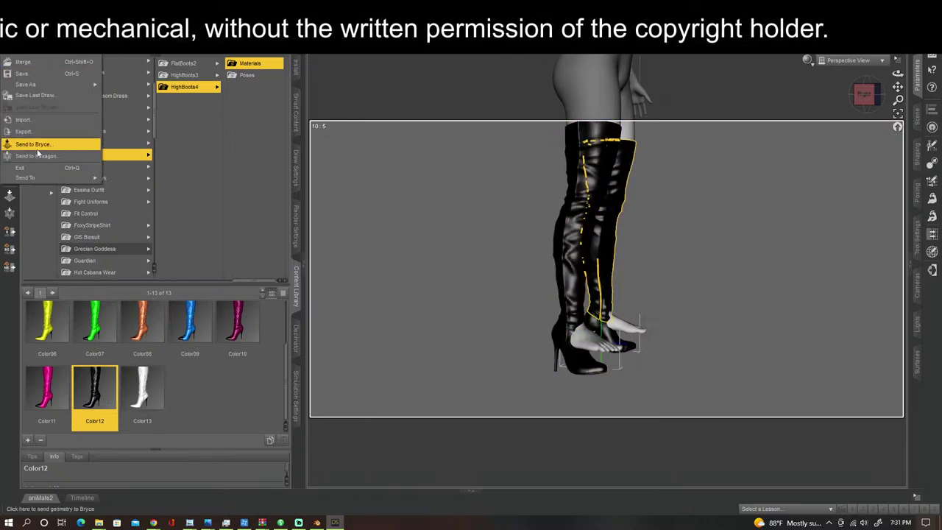
Step: Export the scene as a Wavefront OBJ, overwriting the existing Boots.obj
{"action": "left_click", "coordinate": [33, 134]}
{"action": "left_click", "coordinate": [243, 83]}
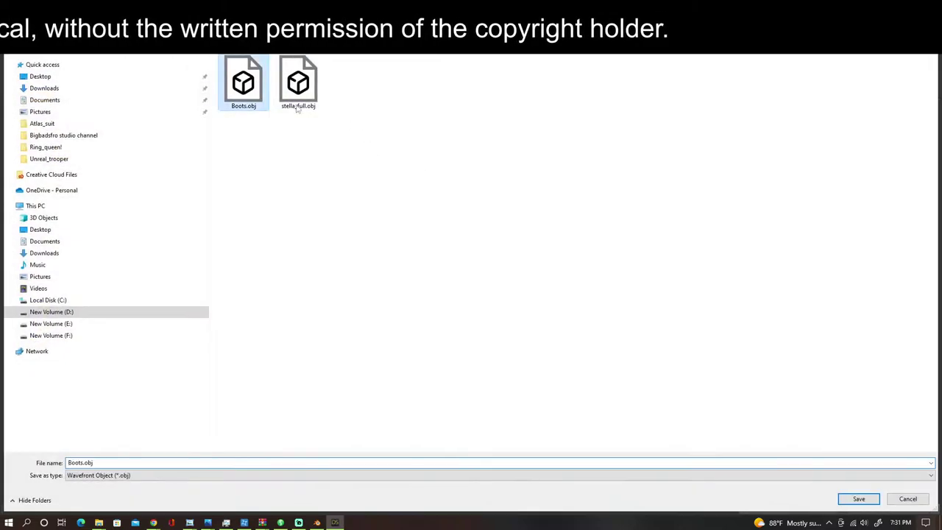
{"action": "left_click", "coordinate": [858, 499]}
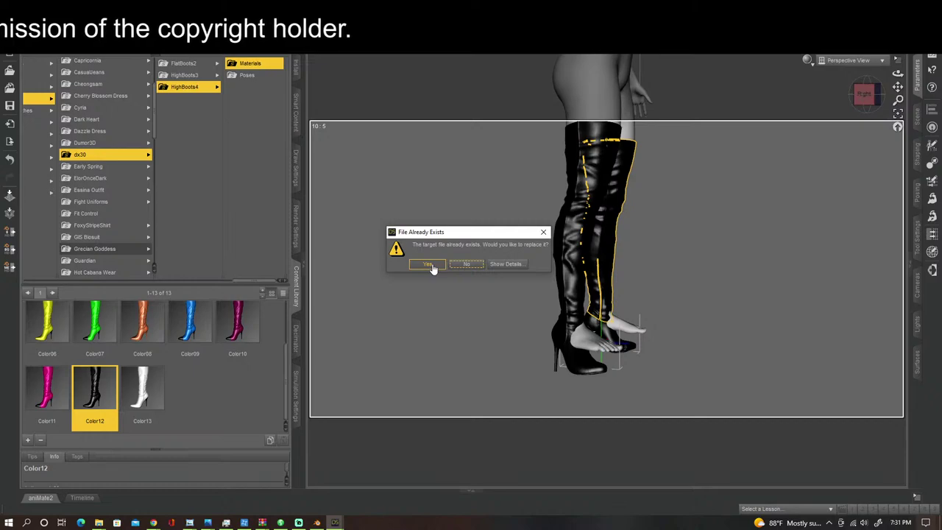
{"action": "left_click", "coordinate": [429, 265]}
{"action": "left_click", "coordinate": [493, 329]}
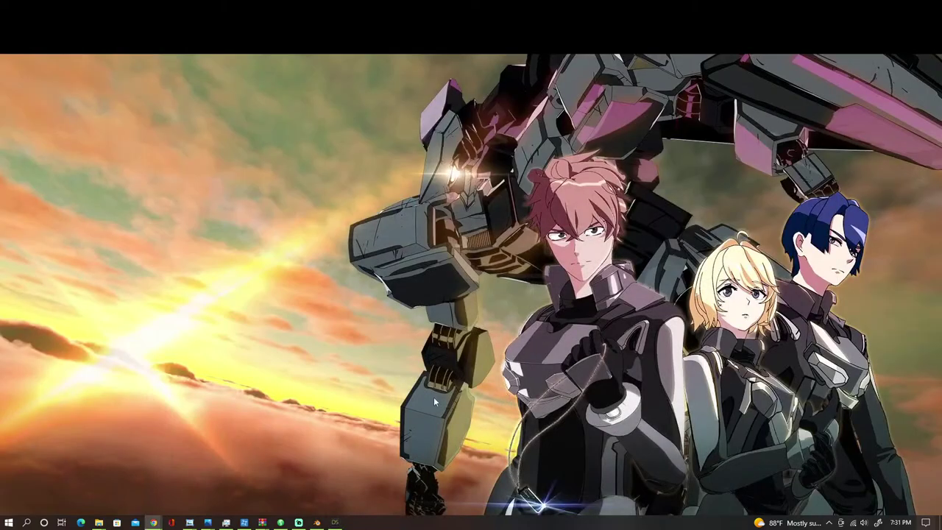
Step: Switch to Blender and delete the two untextured boots, HBootL_55055.001 and HBootR_55055.001
{"action": "left_click", "coordinate": [335, 524]}
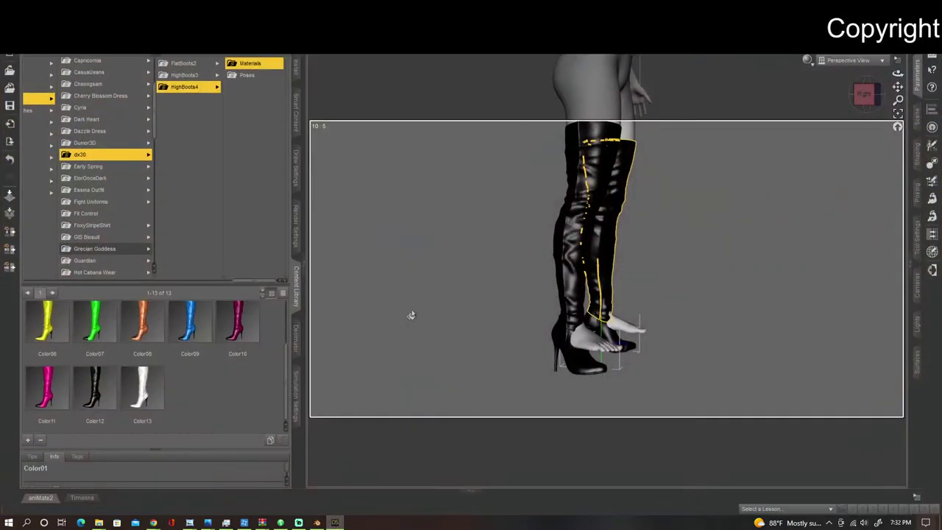
{"action": "left_click", "coordinate": [316, 523]}
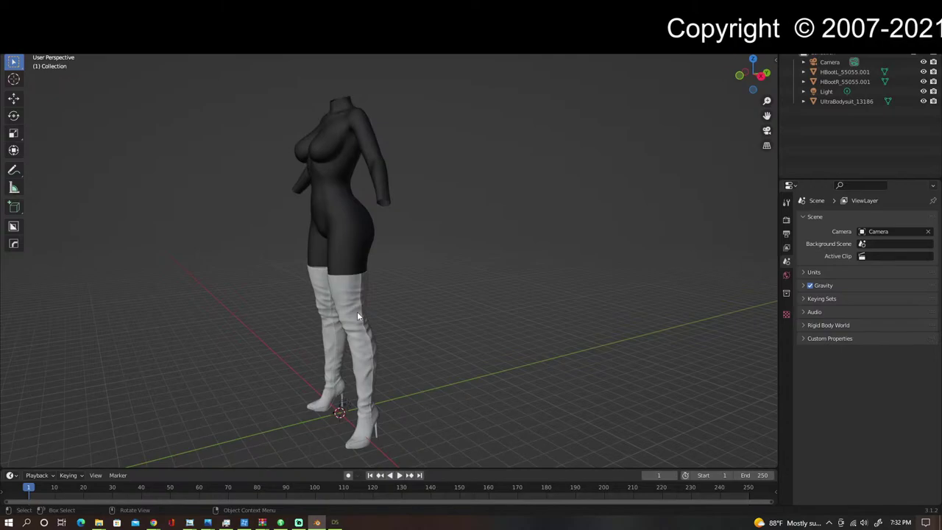
{"action": "left_click", "coordinate": [358, 316]}
{"action": "key", "text": "Delete"}
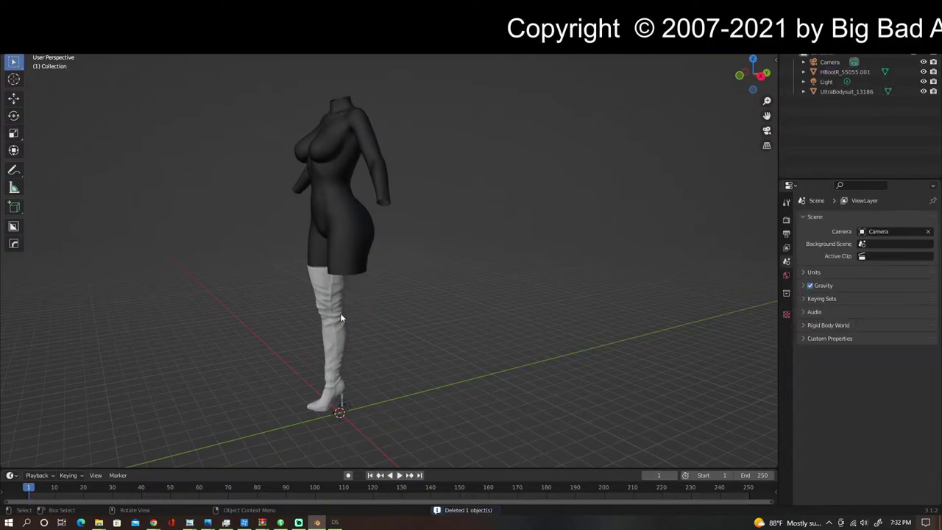
{"action": "left_click", "coordinate": [339, 314]}
{"action": "key", "text": "Delete"}
Step: Import the re-exported Boots.obj from the stella_obj folder as a Wavefront OBJ
{"action": "left_click", "coordinate": [23, 19]}
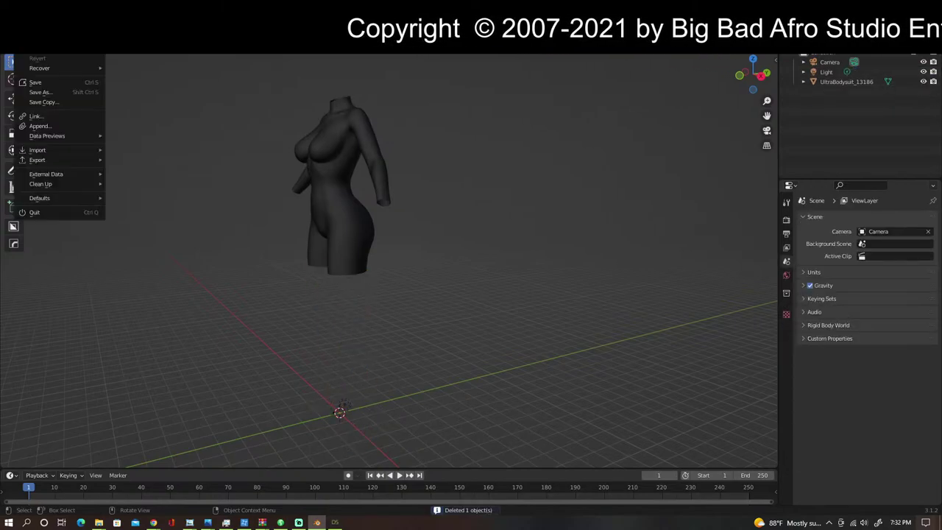
{"action": "mouse_move", "coordinate": [41, 151]}
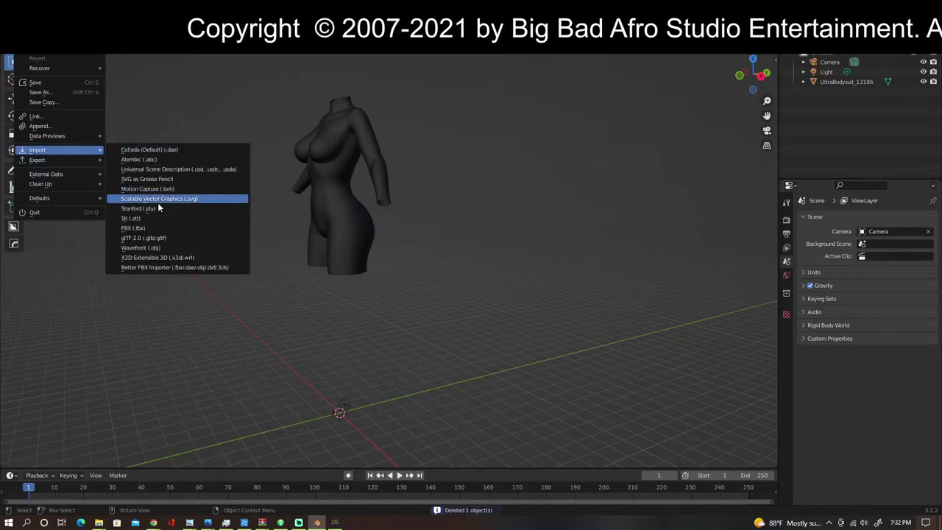
{"action": "left_click", "coordinate": [154, 248]}
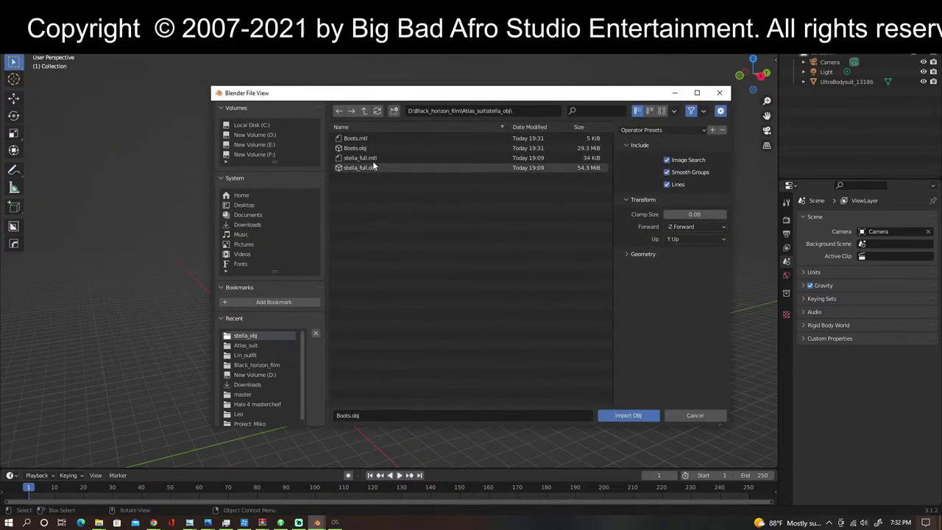
{"action": "left_click", "coordinate": [364, 149]}
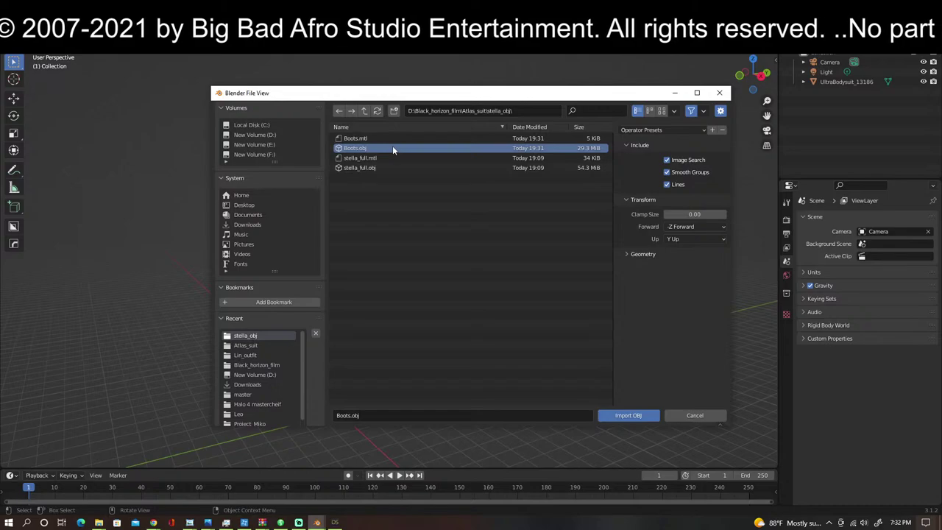
{"action": "double_click", "coordinate": [392, 148]}
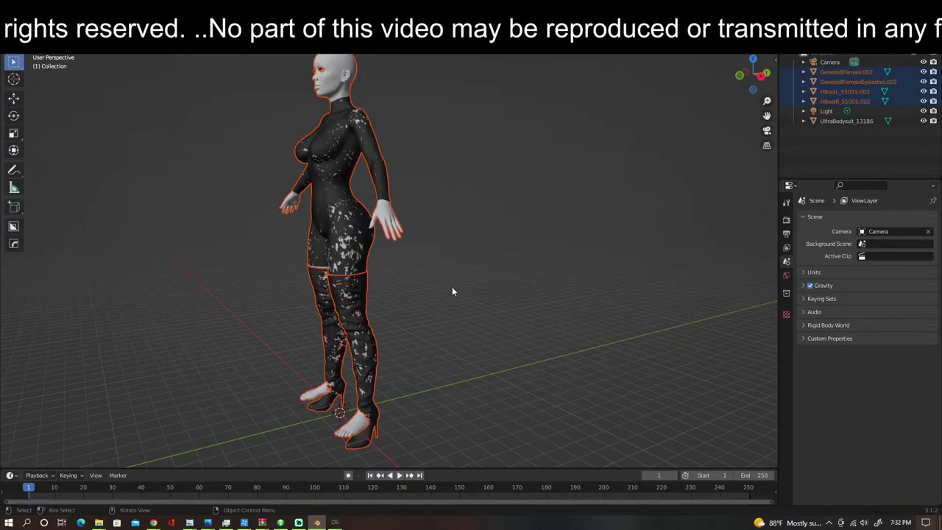
Step: Delete the Genesis 8 Female body and eyelashes that came with the textured boots
{"action": "scroll", "coordinate": [437, 261], "scroll_direction": "up", "scroll_amount": 3}
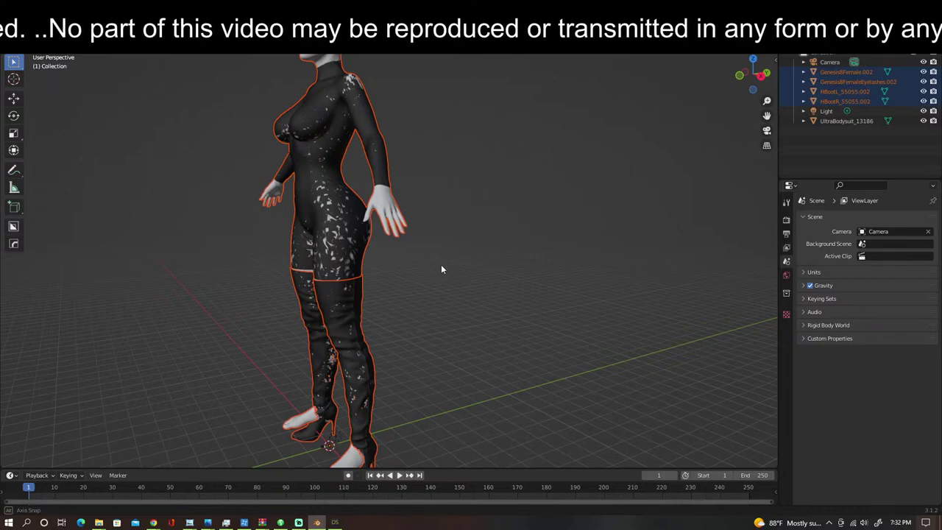
{"action": "middle_click_drag", "start_coordinate": [441, 265], "coordinate": [516, 261]}
{"action": "scroll", "coordinate": [516, 260], "scroll_direction": "up", "scroll_amount": 6}
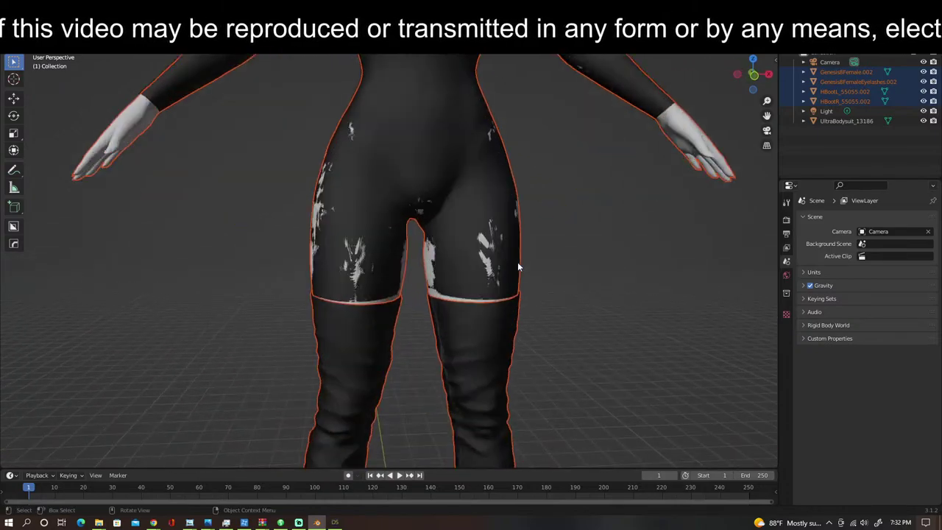
{"action": "scroll", "coordinate": [512, 262], "scroll_direction": "down", "scroll_amount": 6}
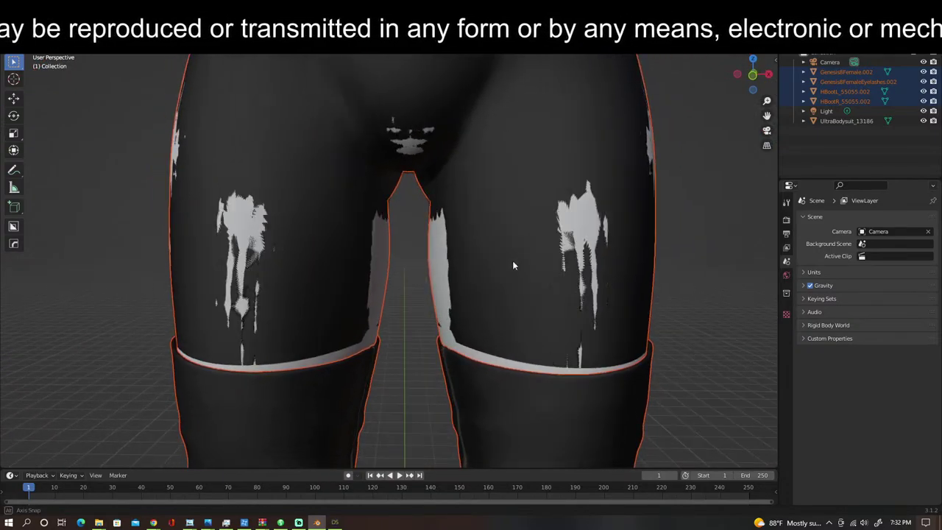
{"action": "scroll", "coordinate": [502, 166], "scroll_direction": "down", "scroll_amount": 2}
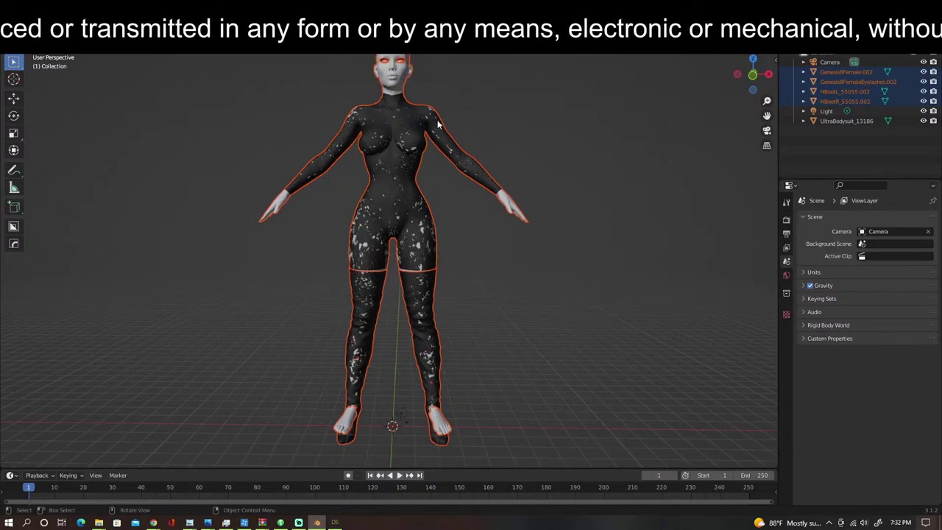
{"action": "left_click", "coordinate": [399, 81]}
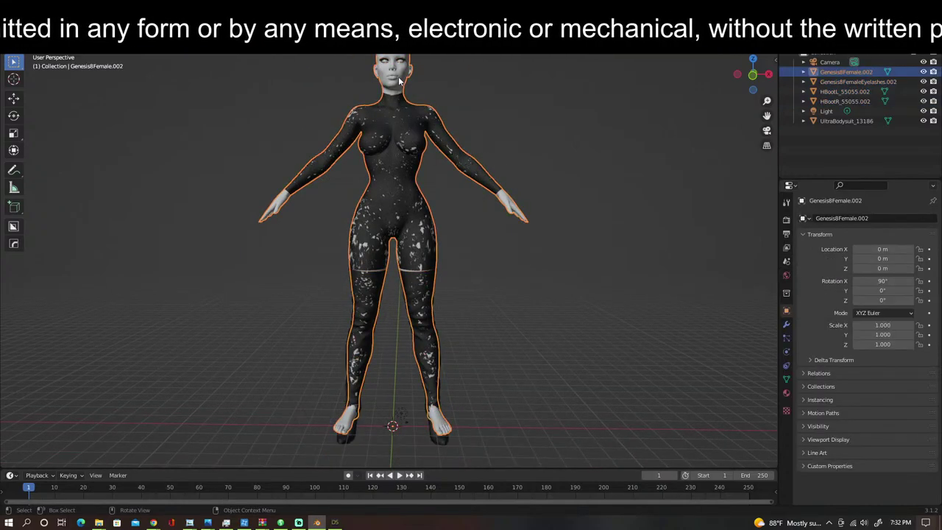
{"action": "key", "text": "Delete"}
{"action": "key", "text": "Delete"}
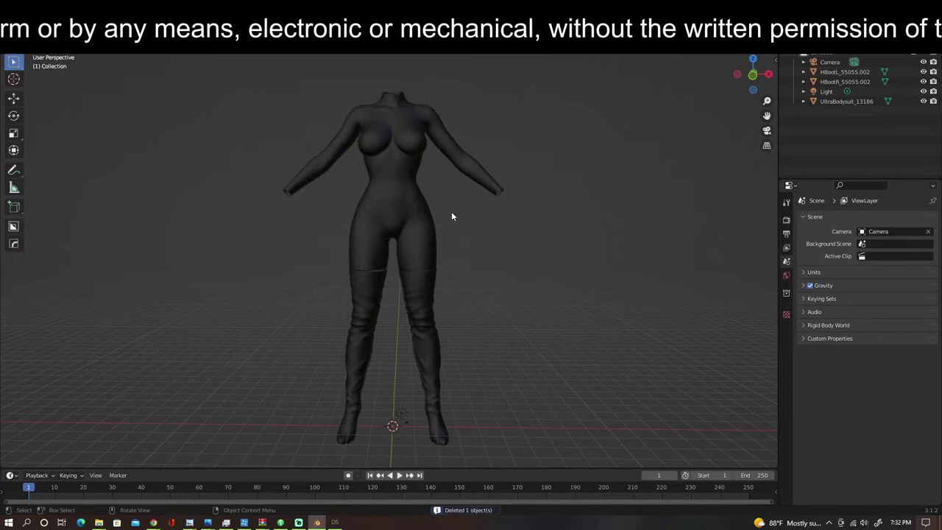
Step: Check how the boot tops meet the thighs, then delete the trimmed UltraBodysuit_13186, keeping both boots
{"action": "scroll", "coordinate": [485, 267], "scroll_direction": "up", "scroll_amount": 6}
{"action": "middle_click_drag", "start_coordinate": [503, 269], "coordinate": [542, 254]}
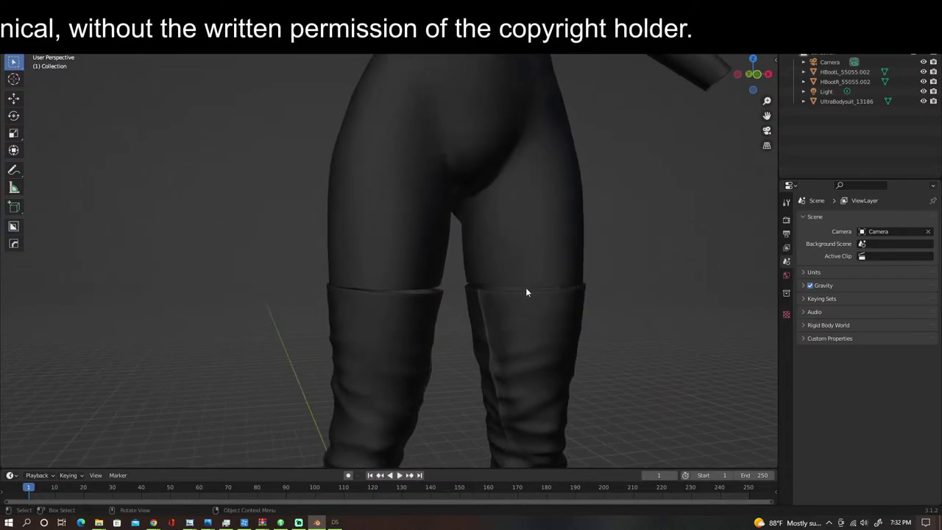
{"action": "scroll", "coordinate": [442, 287], "scroll_direction": "up", "scroll_amount": 2}
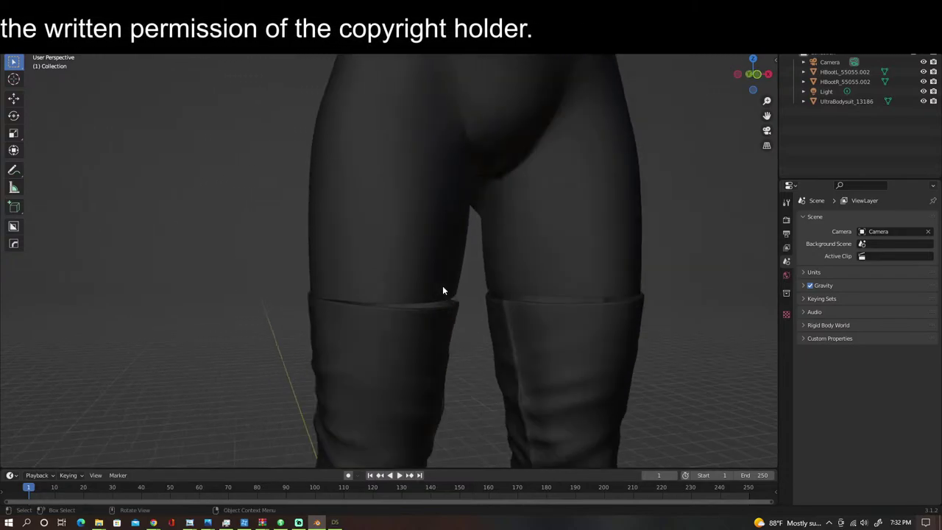
{"action": "middle_click_drag", "start_coordinate": [443, 290], "coordinate": [463, 271]}
{"action": "scroll", "coordinate": [414, 268], "scroll_direction": "down", "scroll_amount": 6}
{"action": "left_click", "coordinate": [448, 235]}
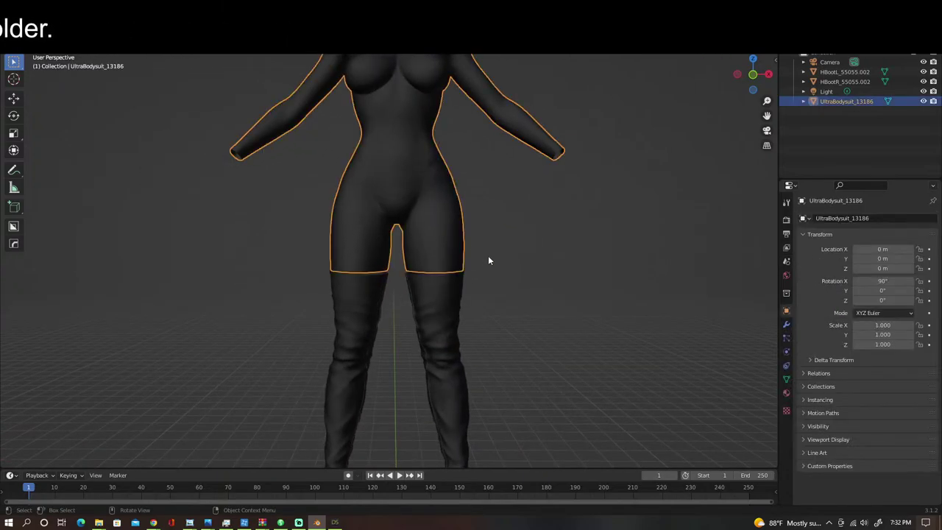
{"action": "scroll", "coordinate": [482, 268], "scroll_direction": "down", "scroll_amount": 2}
{"action": "scroll", "coordinate": [486, 268], "scroll_direction": "up", "scroll_amount": 2}
{"action": "scroll", "coordinate": [486, 270], "scroll_direction": "down", "scroll_amount": 2}
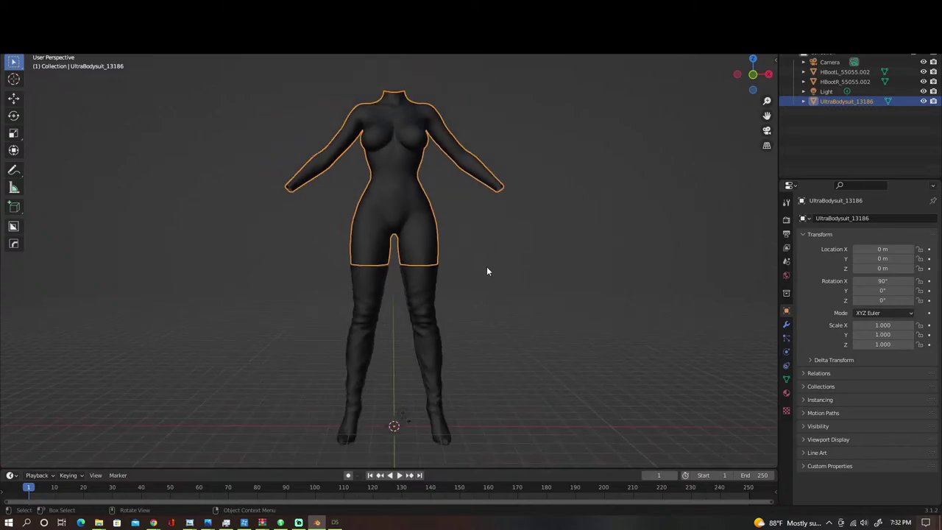
{"action": "scroll", "coordinate": [476, 272], "scroll_direction": "up", "scroll_amount": 3}
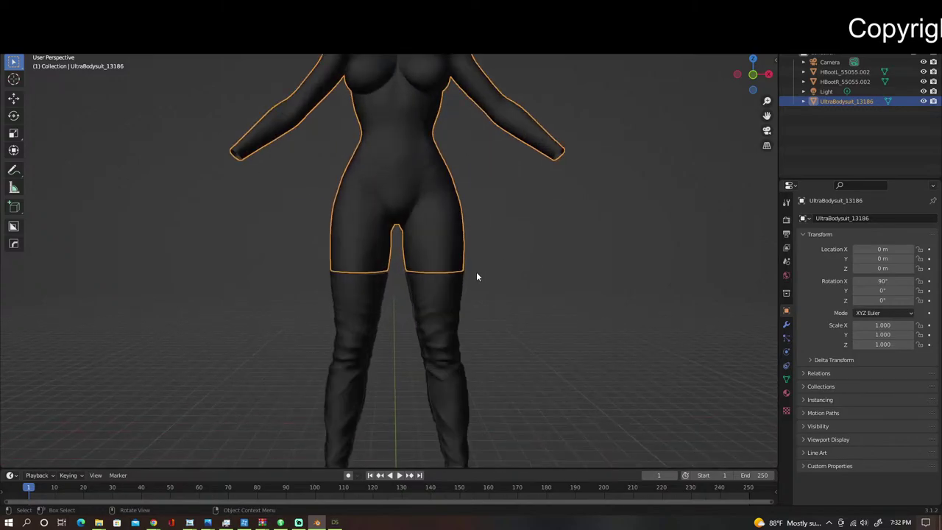
{"action": "key", "text": "Delete"}
{"action": "middle_click_drag", "start_coordinate": [446, 273], "coordinate": [434, 256]}
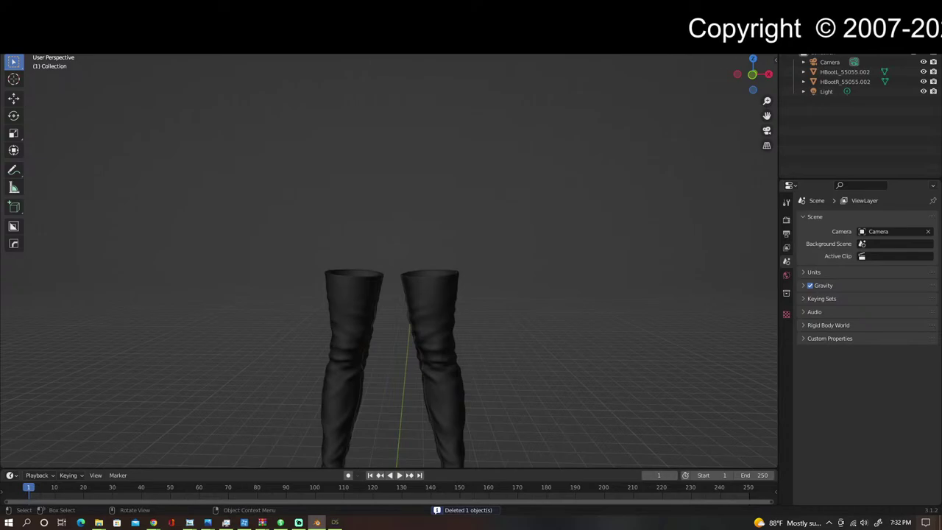
Step: Import stella_full.obj from the stella_obj folder as a Wavefront OBJ
{"action": "left_click", "coordinate": [23, 16]}
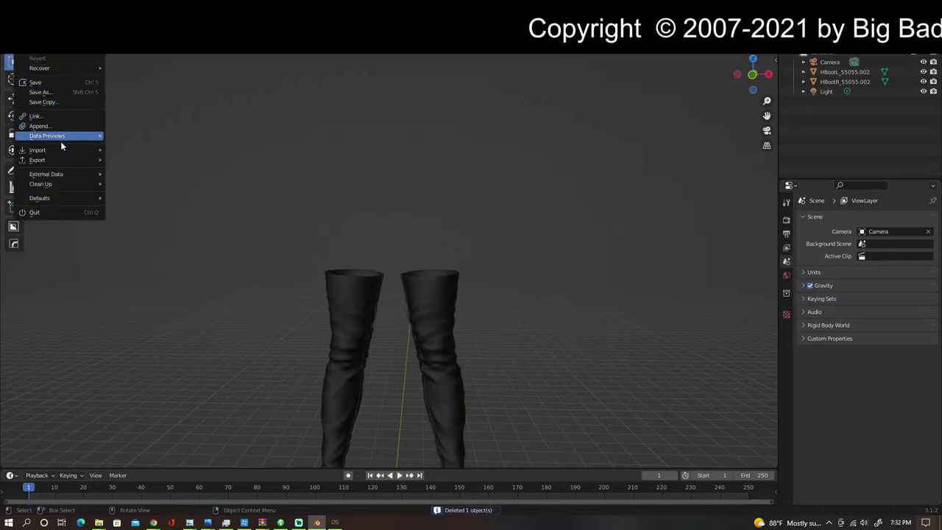
{"action": "mouse_move", "coordinate": [61, 157]}
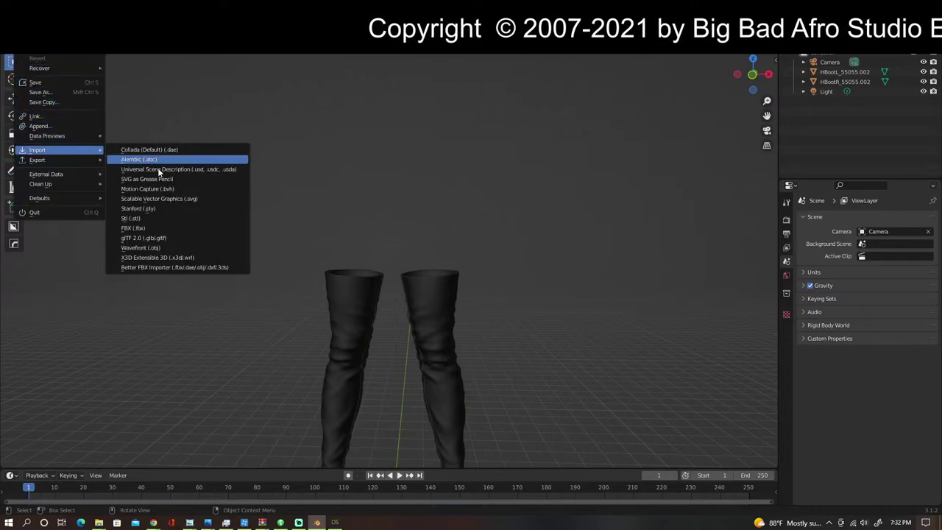
{"action": "left_click", "coordinate": [152, 246]}
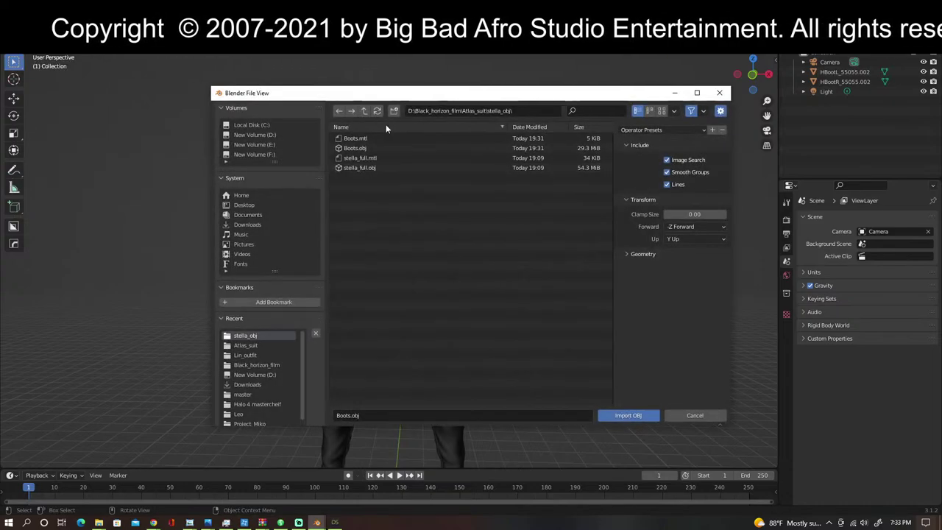
{"action": "double_click", "coordinate": [359, 167]}
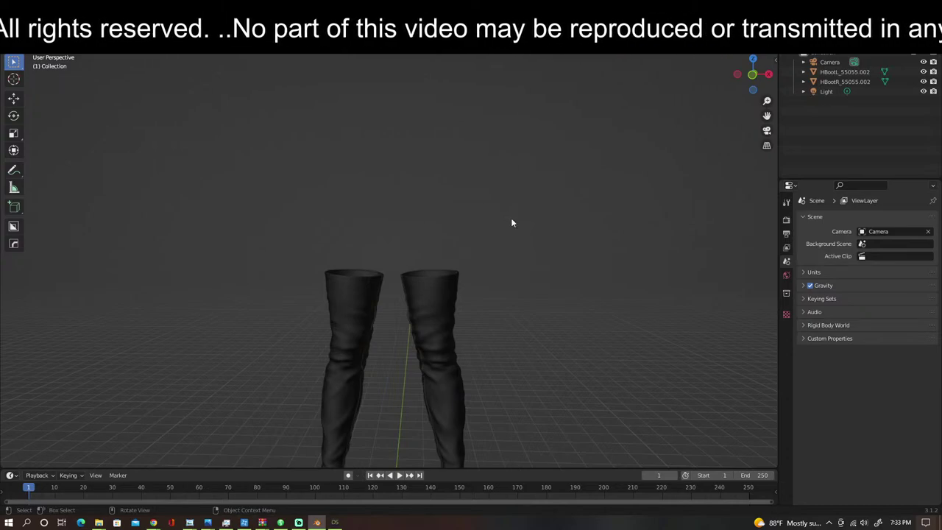
Step: Delete the Genesis 8 Female body from the imported full outfit
{"action": "scroll", "coordinate": [537, 295], "scroll_direction": "down", "scroll_amount": 2}
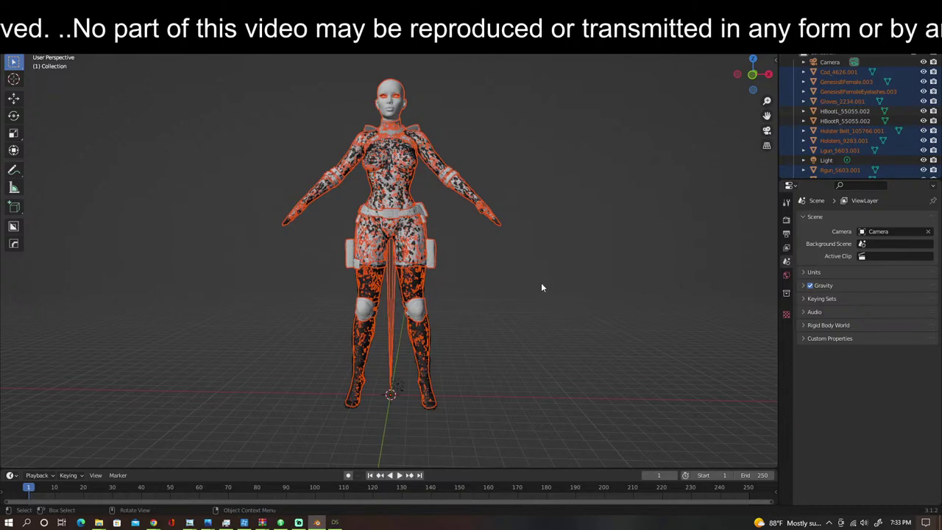
{"action": "middle_click_drag", "start_coordinate": [542, 287], "coordinate": [471, 288]}
{"action": "left_click", "coordinate": [444, 229]}
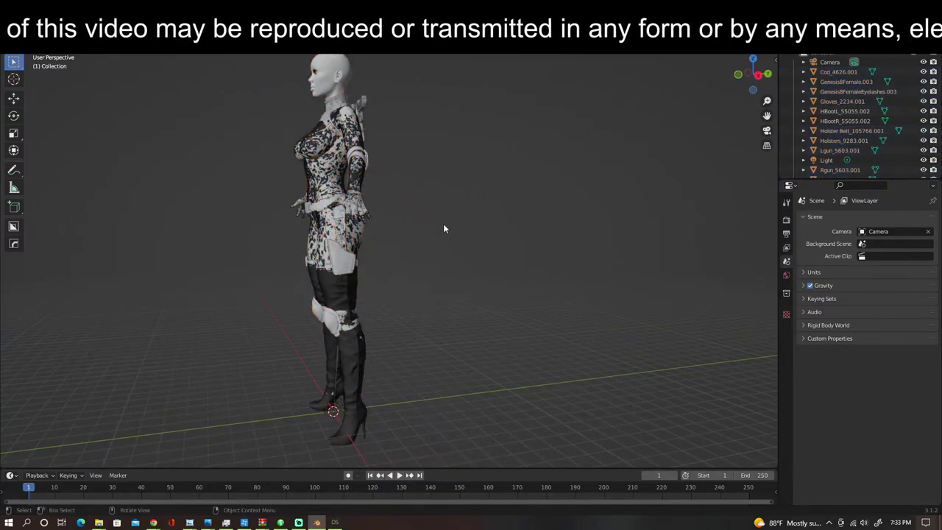
{"action": "middle_click_drag", "start_coordinate": [443, 229], "coordinate": [537, 235]}
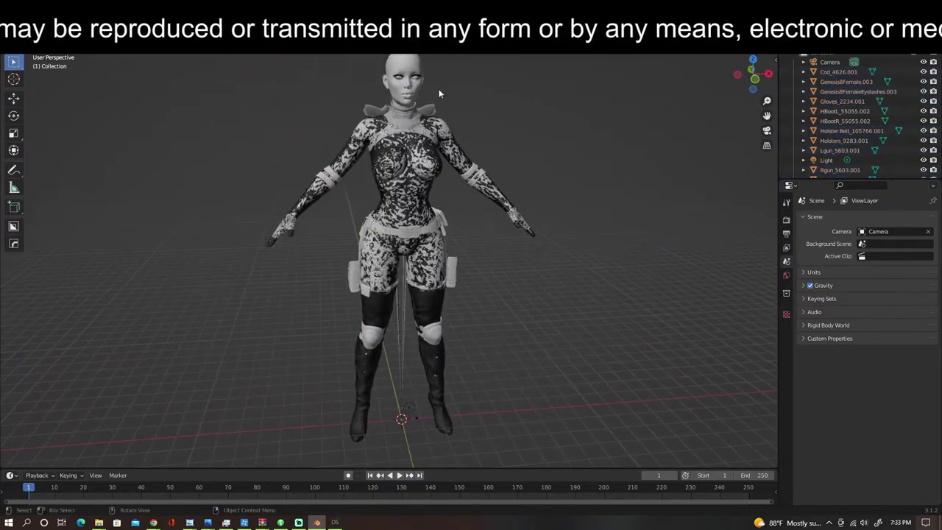
{"action": "left_click", "coordinate": [411, 72]}
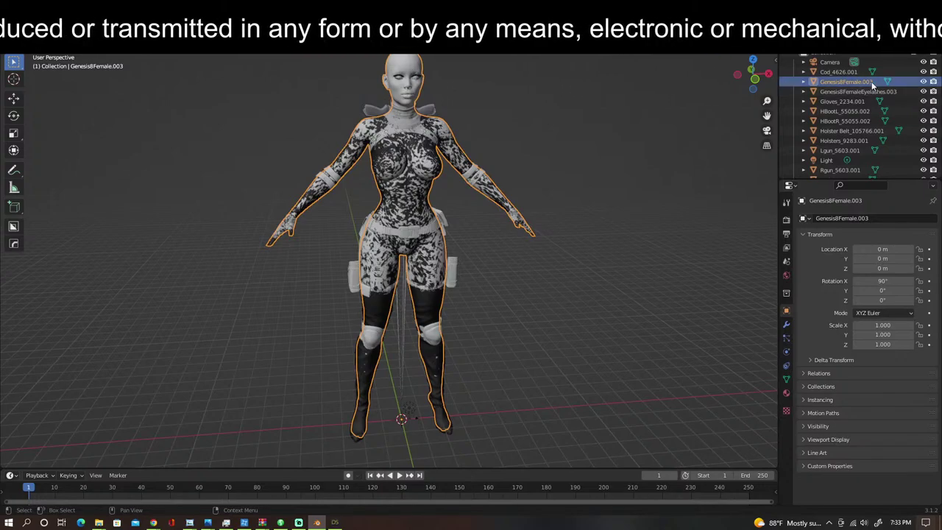
{"action": "key", "text": "Delete"}
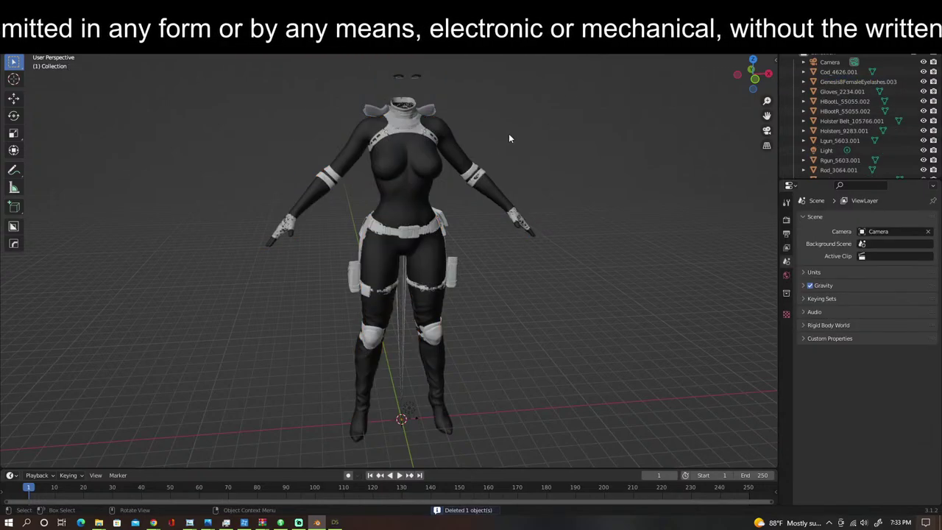
Step: Delete the Genesis 8 Female eyelashes left floating above the imported outfit
{"action": "scroll", "coordinate": [509, 132], "scroll_direction": "down", "scroll_amount": 1}
{"action": "left_click_drag", "start_coordinate": [453, 84], "coordinate": [371, 126]}
{"action": "key", "text": "Delete"}
Step: Examine how the holster belt, thigh straps and knee pads sit over the bodysuit and boots
{"action": "scroll", "coordinate": [558, 166], "scroll_direction": "up", "scroll_amount": 4}
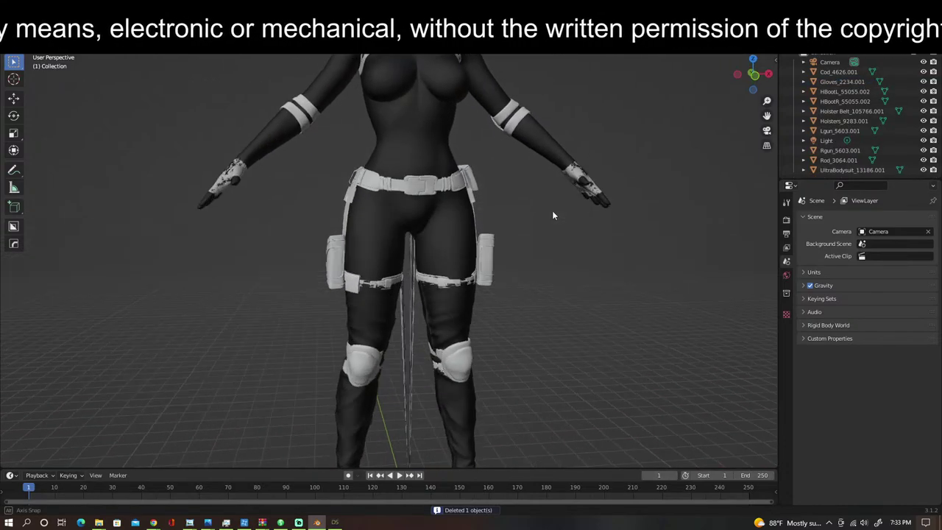
{"action": "middle_click_drag", "start_coordinate": [552, 211], "coordinate": [597, 208]}
{"action": "scroll", "coordinate": [588, 252], "scroll_direction": "up", "scroll_amount": 3}
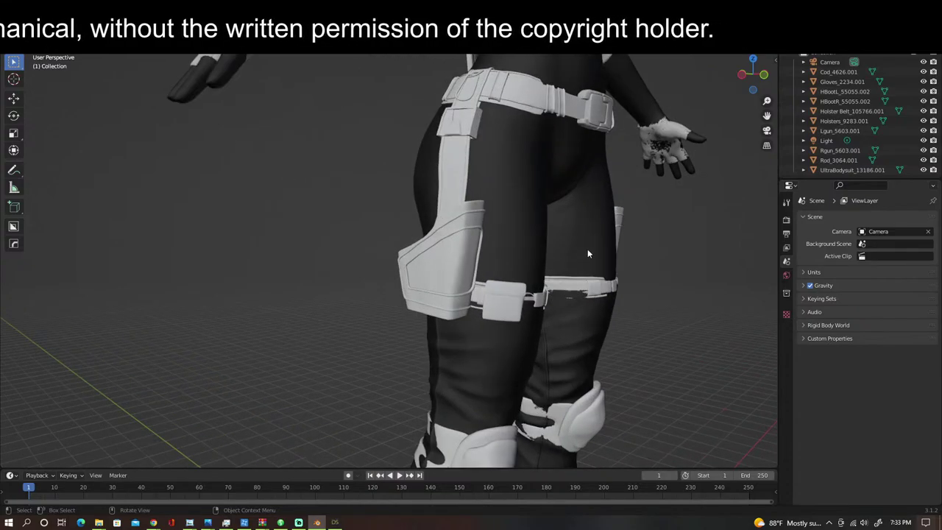
{"action": "middle_click_drag", "start_coordinate": [587, 253], "coordinate": [513, 169]}
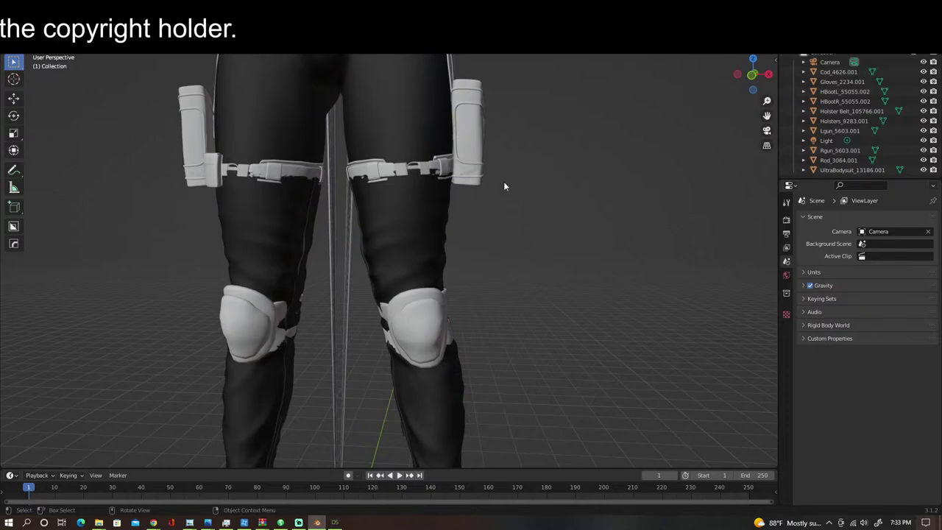
{"action": "left_click", "coordinate": [471, 179]}
{"action": "scroll", "coordinate": [486, 202], "scroll_direction": "down", "scroll_amount": 5}
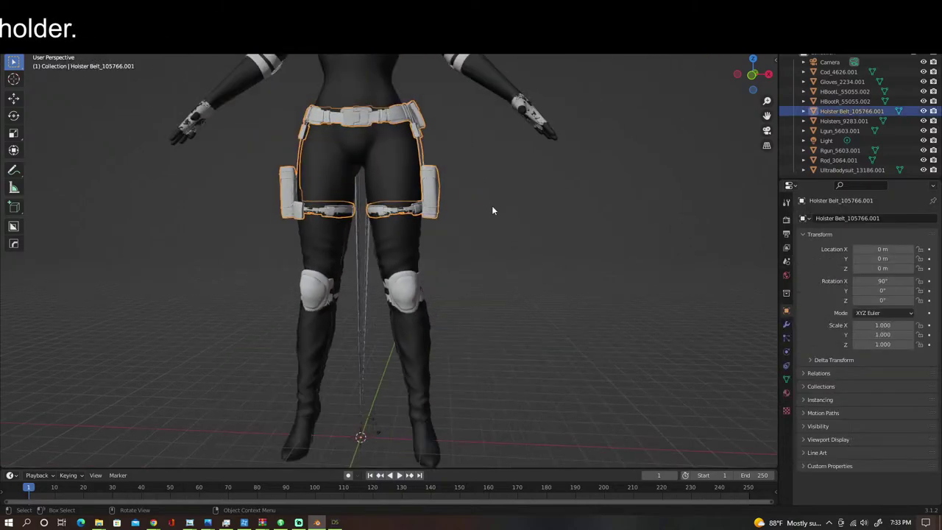
{"action": "scroll", "coordinate": [493, 207], "scroll_direction": "up", "scroll_amount": 3}
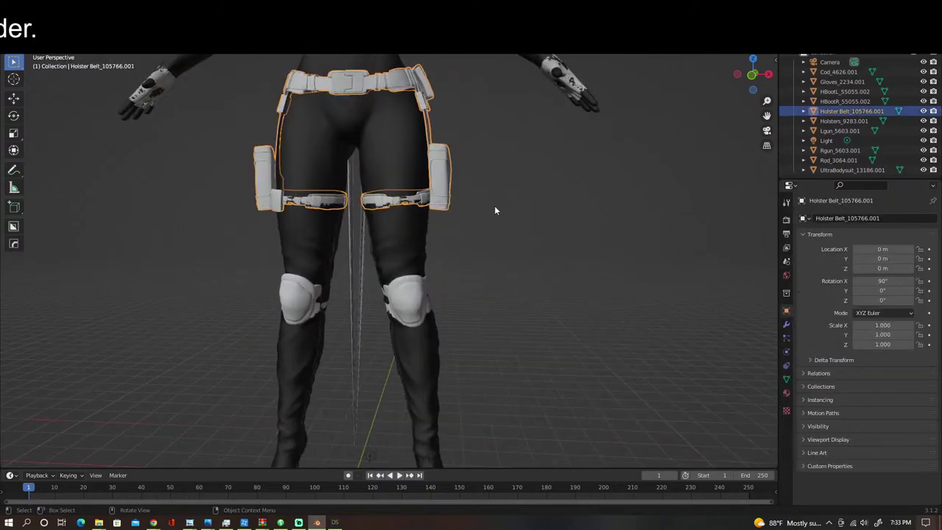
Step: Delete the two stretched gun meshes, Lgun_5603.001 and Rgun_5603.001, running down between the legs
{"action": "left_click", "coordinate": [346, 373]}
{"action": "scroll", "coordinate": [458, 324], "scroll_direction": "down", "scroll_amount": 3}
{"action": "scroll", "coordinate": [490, 328], "scroll_direction": "up", "scroll_amount": 1}
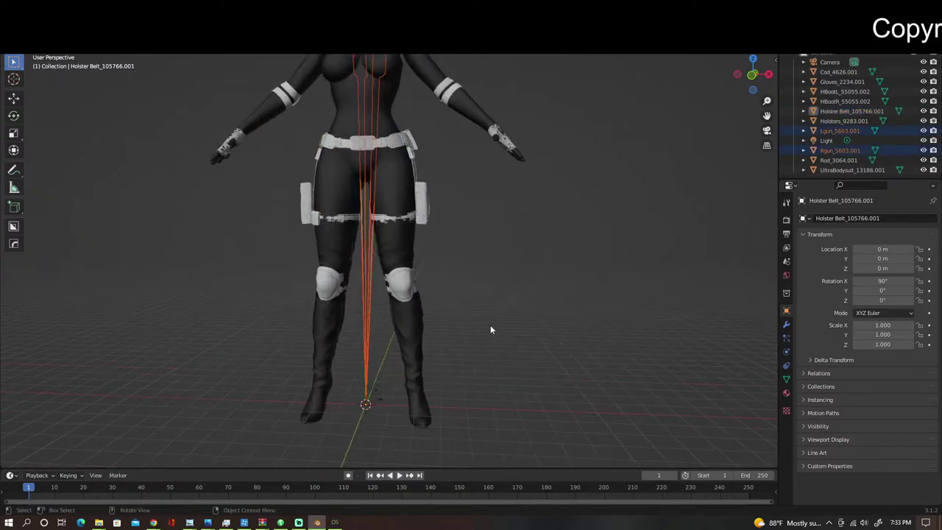
{"action": "middle_click_drag", "start_coordinate": [598, 256], "coordinate": [398, 256]}
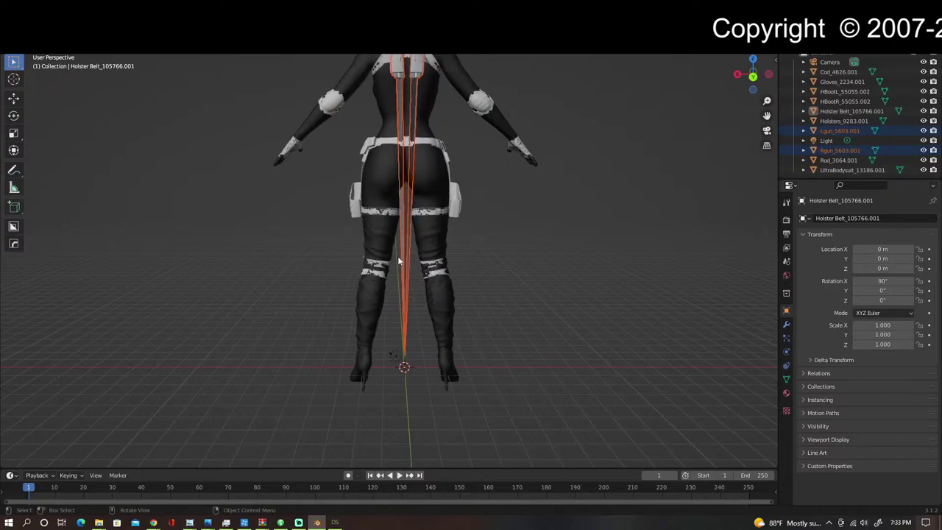
{"action": "scroll", "coordinate": [481, 244], "scroll_direction": "up", "scroll_amount": 1}
{"action": "middle_click_drag", "start_coordinate": [517, 243], "coordinate": [561, 251], "text": "shift"}
{"action": "scroll", "coordinate": [525, 343], "scroll_direction": "up", "scroll_amount": 5}
{"action": "key", "text": "Delete"}
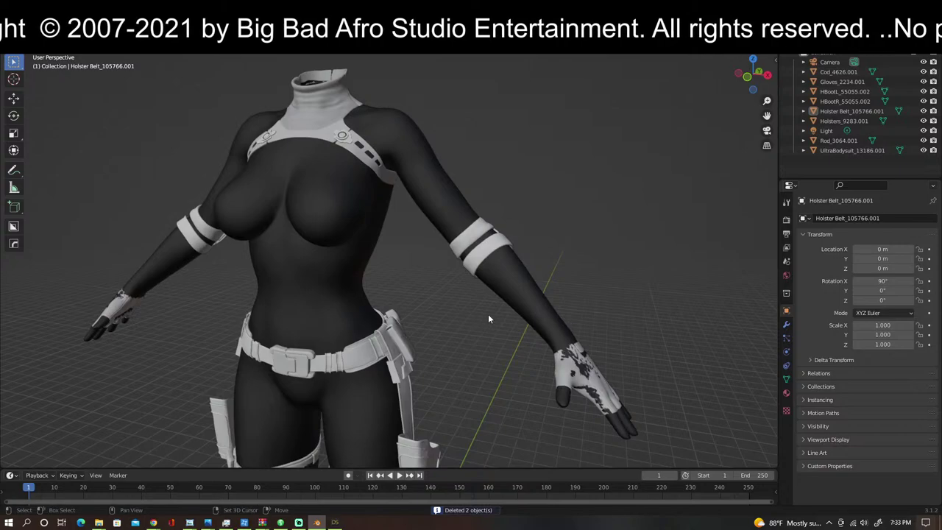
Step: Select Holster Belt_105766.001 around the thighs and switch it to Sculpt Mode
{"action": "scroll", "coordinate": [488, 314], "scroll_direction": "up", "scroll_amount": 2}
{"action": "middle_click_drag", "start_coordinate": [488, 313], "coordinate": [617, 214], "text": "shift"}
{"action": "middle_click_drag", "start_coordinate": [591, 272], "coordinate": [606, 168], "text": "shift"}
{"action": "scroll", "coordinate": [510, 257], "scroll_direction": "up", "scroll_amount": 3}
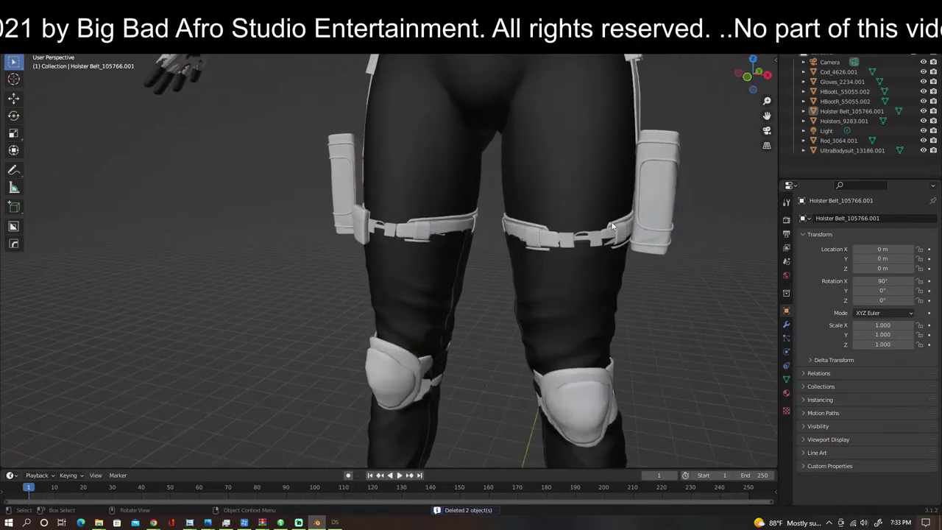
{"action": "mouse_move", "coordinate": [509, 260]}
{"action": "middle_mouse_down"}
{"action": "mouse_move", "coordinate": [714, 248]}
{"action": "mouse_move", "coordinate": [606, 271]}
{"action": "mouse_move", "coordinate": [512, 267]}
{"action": "mouse_move", "coordinate": [517, 249]}
{"action": "middle_mouse_up"}
{"action": "left_click", "coordinate": [443, 236]}
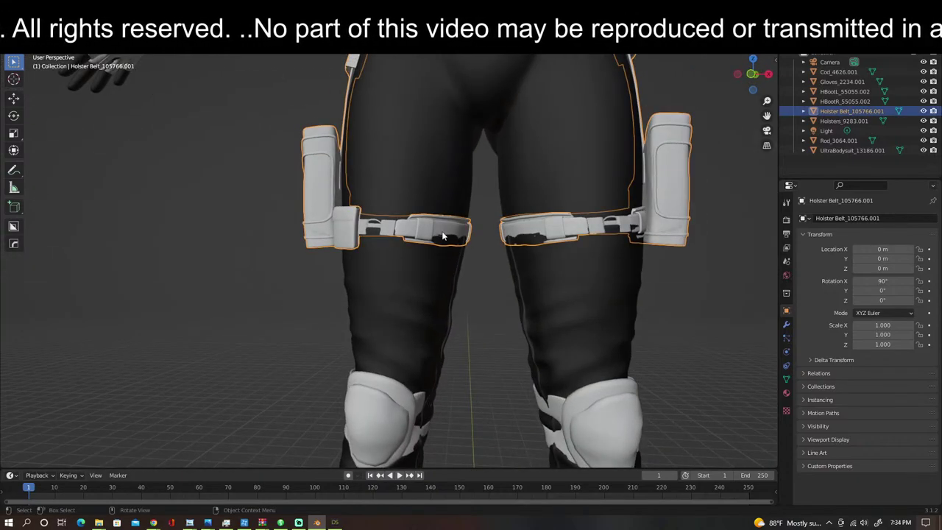
{"action": "key", "text": "Tab"}
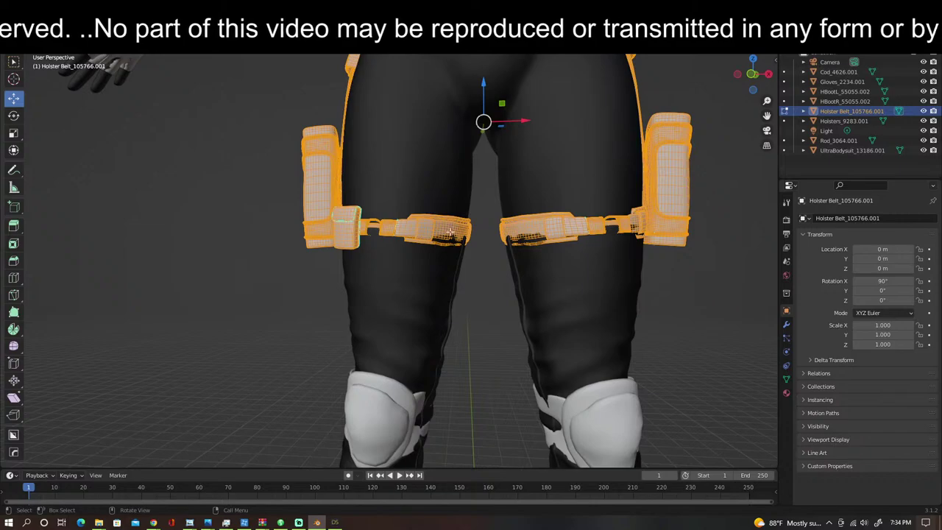
{"action": "scroll", "coordinate": [489, 254], "scroll_direction": "up", "scroll_amount": 3}
{"action": "scroll", "coordinate": [489, 254], "scroll_direction": "down", "scroll_amount": 2}
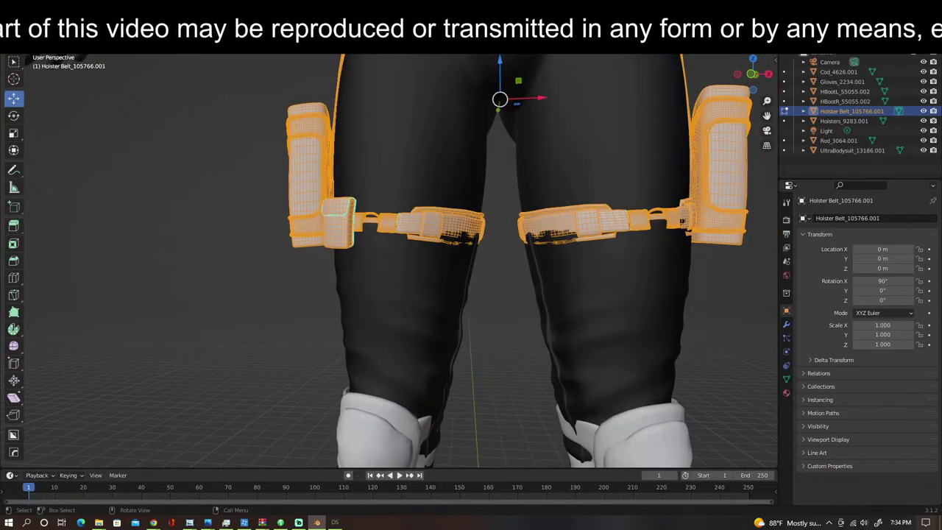
{"action": "left_click", "coordinate": [53, 31]}
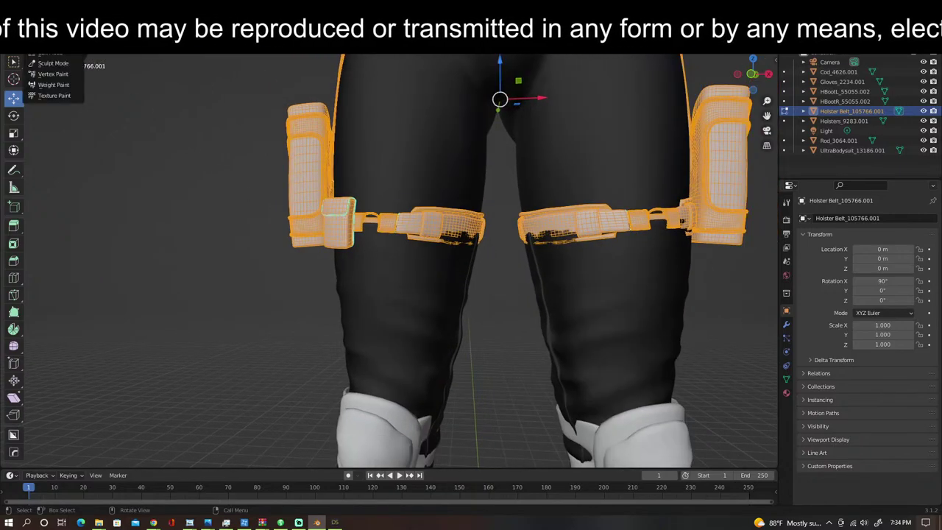
{"action": "left_click", "coordinate": [53, 64]}
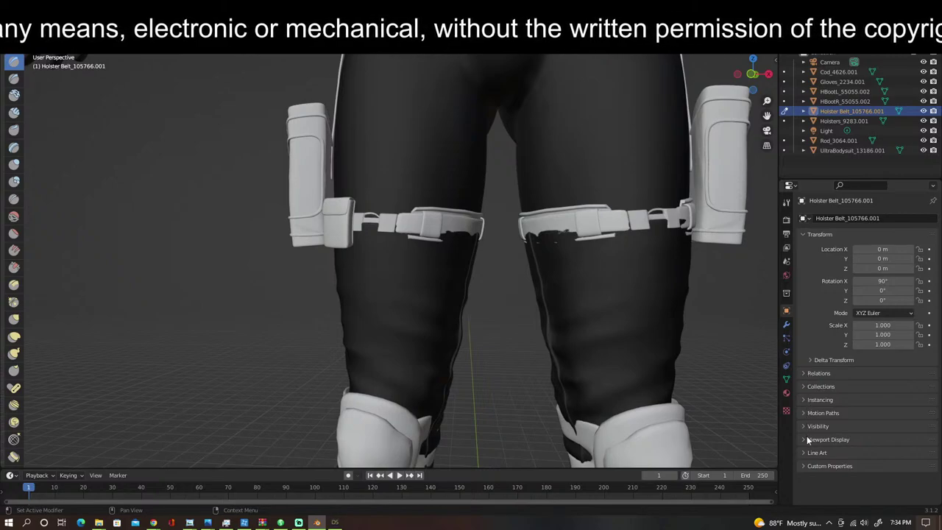
{"action": "left_click", "coordinate": [804, 373]}
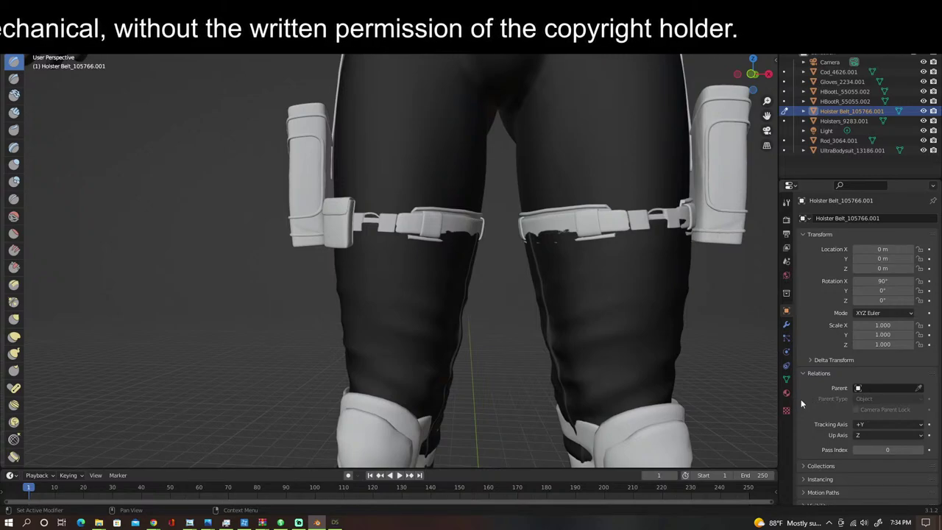
{"action": "scroll", "coordinate": [812, 432], "scroll_direction": "down", "scroll_amount": 3}
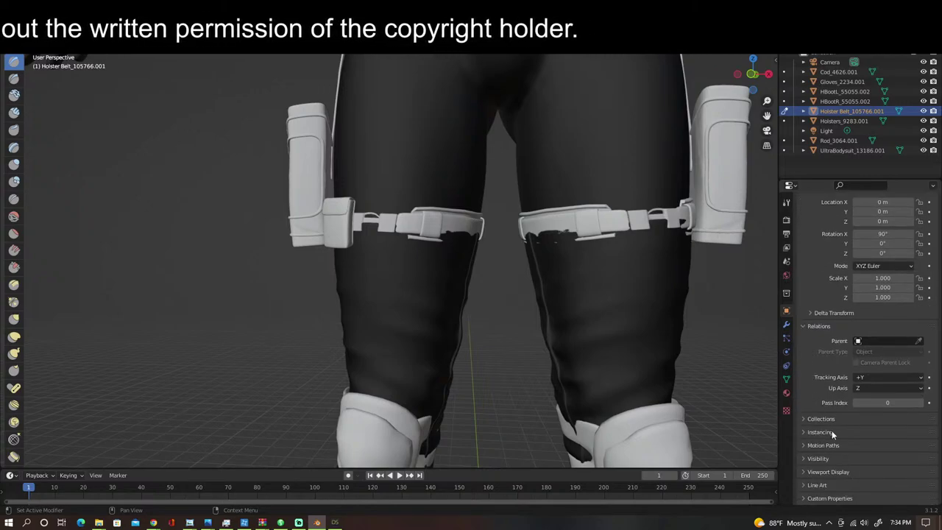
{"action": "left_click", "coordinate": [804, 417]}
{"action": "scroll", "coordinate": [804, 416], "scroll_direction": "down", "scroll_amount": 3}
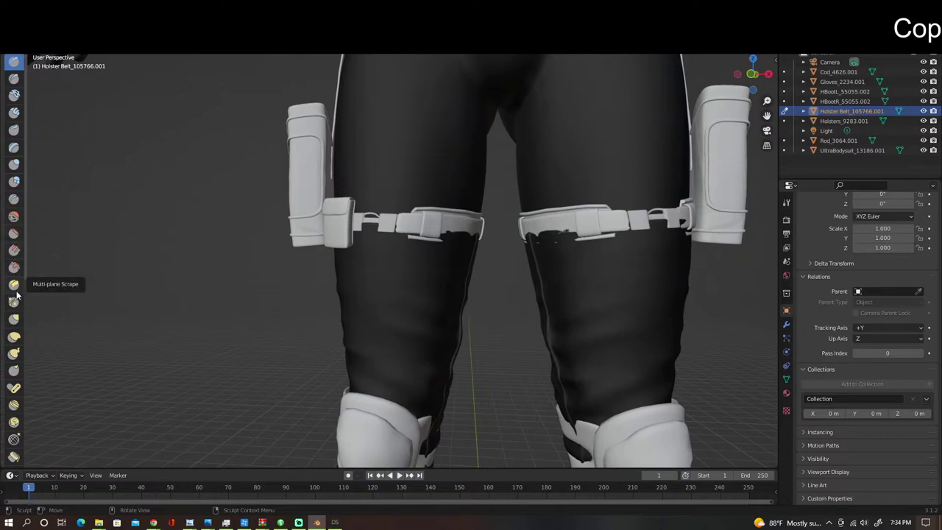
Step: Show the sculpt tool names, then pull the front and inner thigh straps out over the boots with the Grab brush
{"action": "left_click_drag", "start_coordinate": [24, 299], "coordinate": [78, 302]}
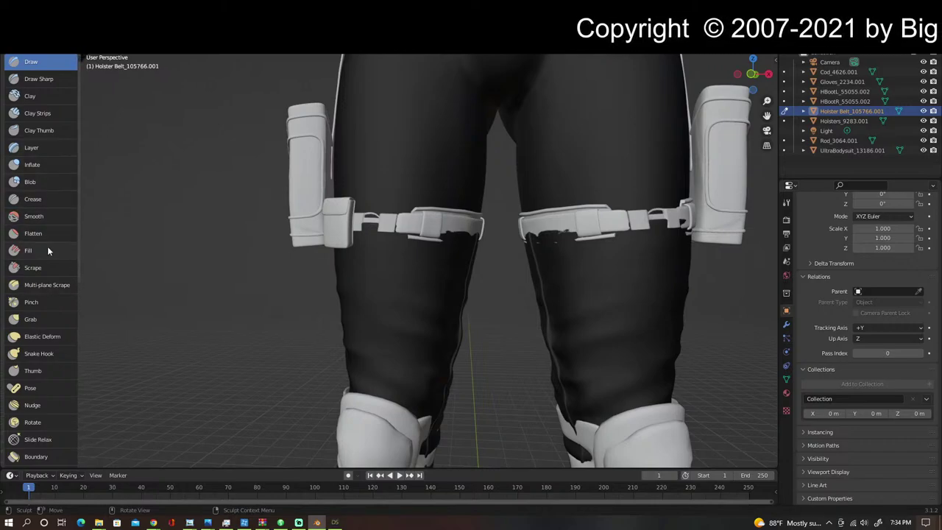
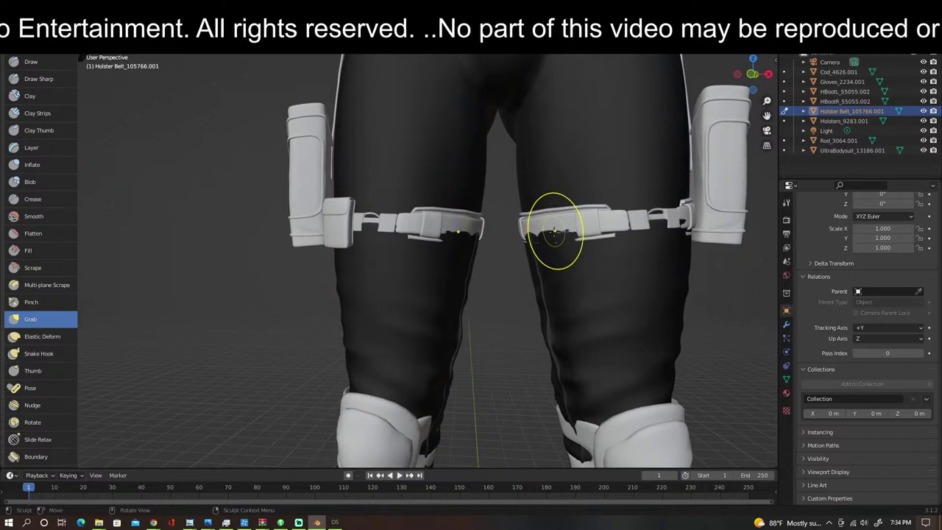
{"action": "left_click_drag", "start_coordinate": [552, 237], "coordinate": [536, 240]}
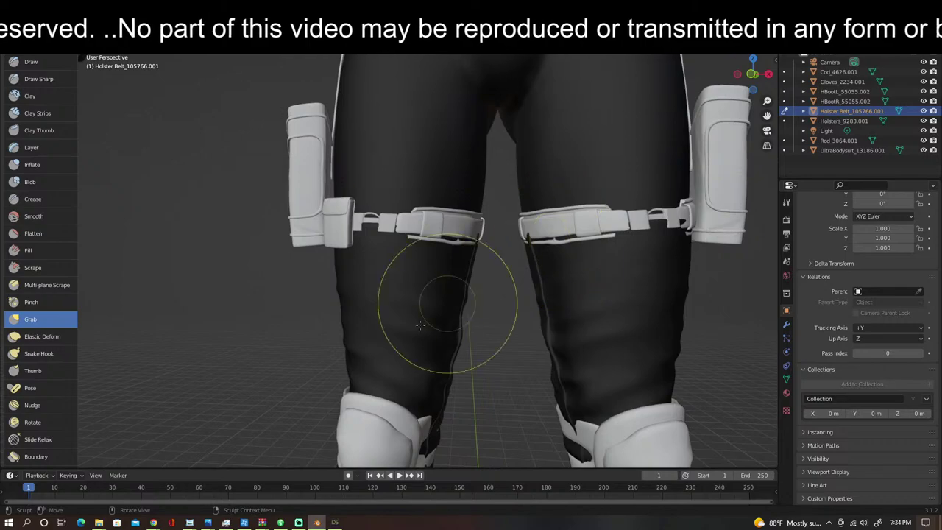
{"action": "left_click_drag", "start_coordinate": [489, 333], "coordinate": [509, 315]}
{"action": "middle_click_drag", "start_coordinate": [510, 315], "coordinate": [561, 326]}
{"action": "middle_click_drag", "start_coordinate": [541, 277], "coordinate": [545, 229]}
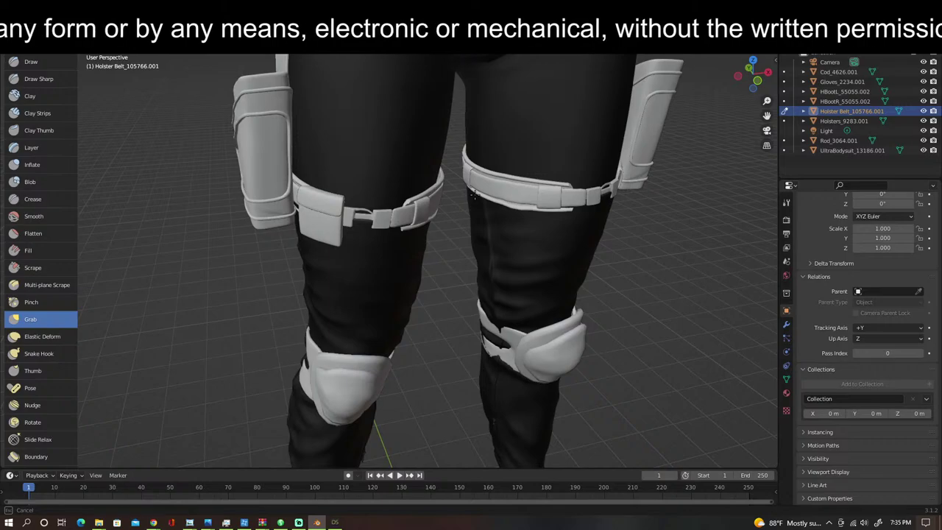
{"action": "mouse_move", "coordinate": [652, 247]}
{"action": "middle_mouse_down"}
{"action": "mouse_move", "coordinate": [652, 269]}
{"action": "mouse_move", "coordinate": [647, 230]}
{"action": "mouse_move", "coordinate": [610, 231]}
{"action": "middle_mouse_up"}
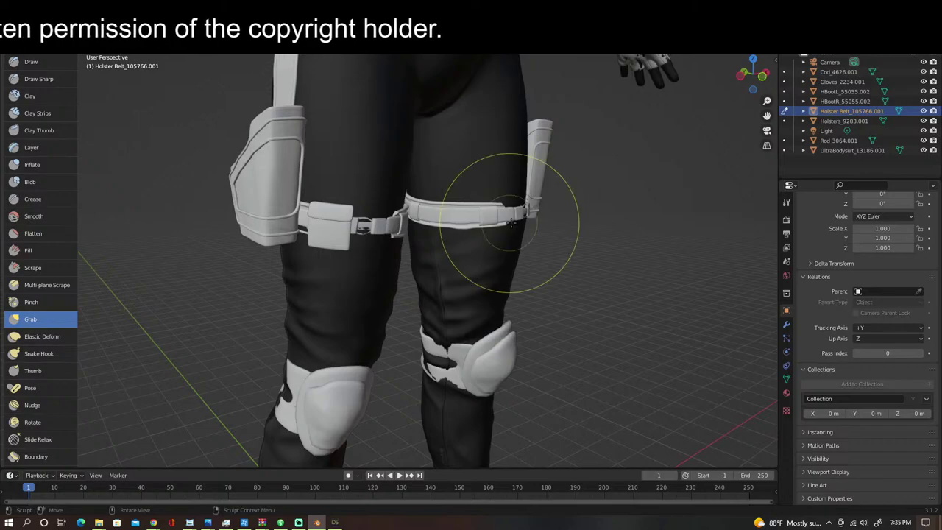
{"action": "middle_click_drag", "start_coordinate": [511, 223], "coordinate": [595, 211]}
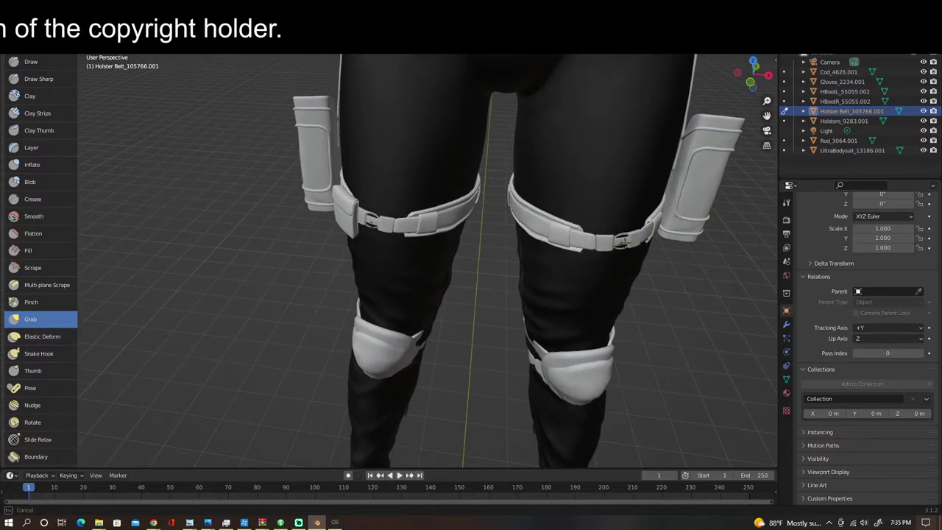
Step: Grab the back of both thigh straps outward so they clear the bodysuit and boot tops
{"action": "middle_click_drag", "start_coordinate": [692, 274], "coordinate": [608, 259]}
{"action": "mouse_move", "coordinate": [561, 257]}
{"action": "middle_mouse_down"}
{"action": "mouse_move", "coordinate": [490, 253]}
{"action": "mouse_move", "coordinate": [513, 295]}
{"action": "mouse_move", "coordinate": [557, 267]}
{"action": "mouse_move", "coordinate": [579, 272]}
{"action": "mouse_move", "coordinate": [531, 278]}
{"action": "middle_mouse_up"}
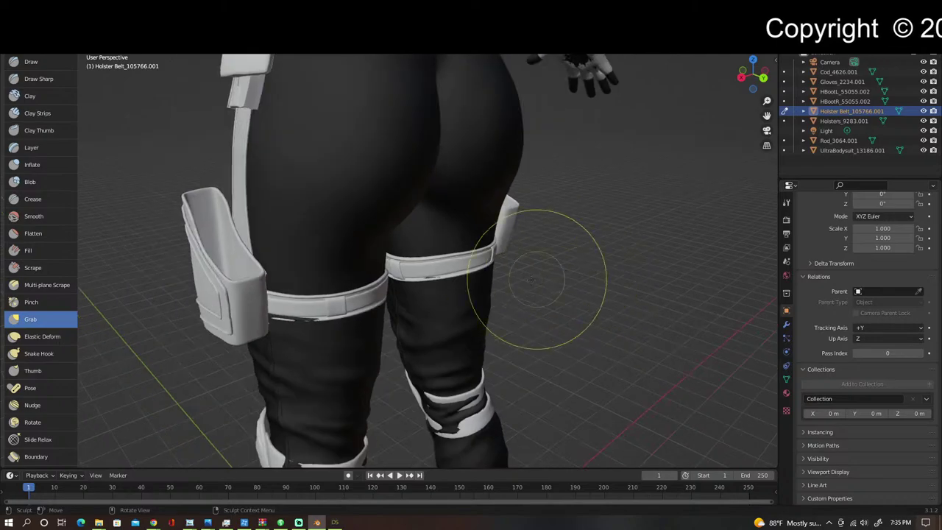
{"action": "middle_click_drag", "start_coordinate": [590, 267], "coordinate": [391, 309]}
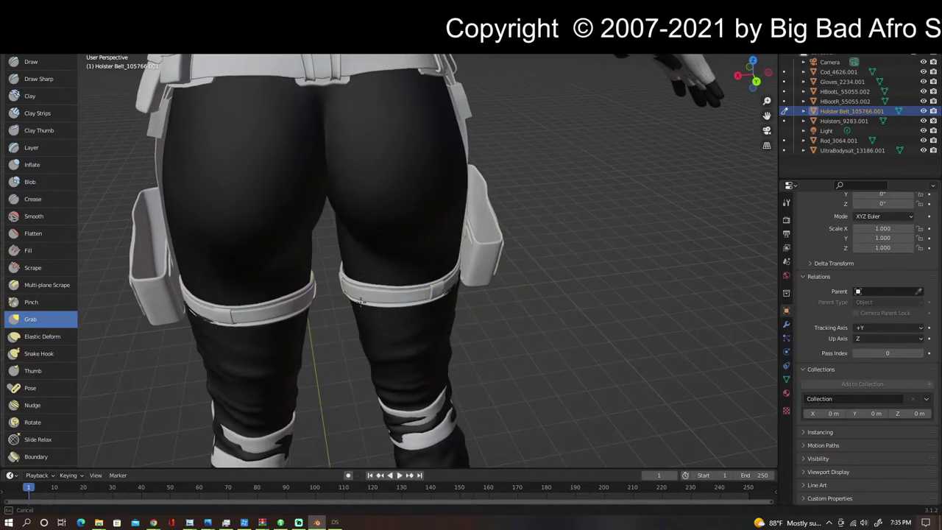
{"action": "middle_click_drag", "start_coordinate": [472, 278], "coordinate": [560, 312]}
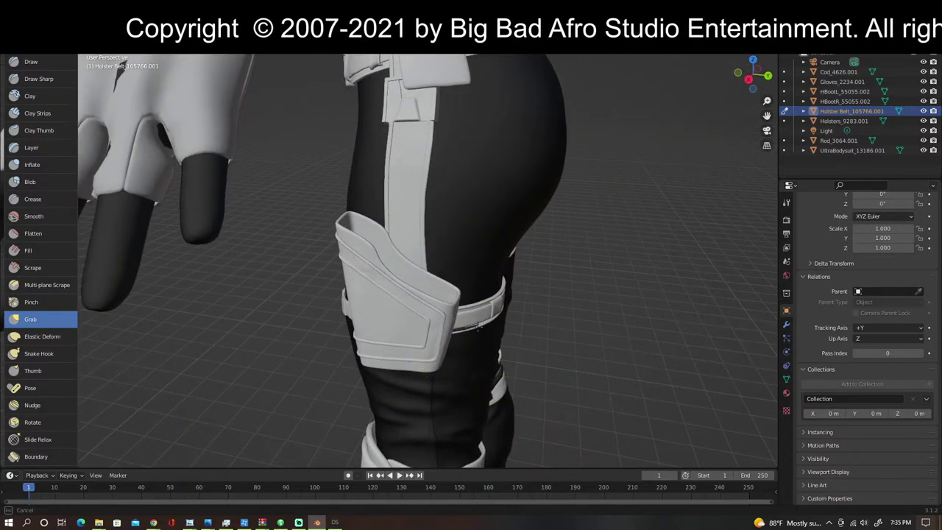
{"action": "middle_click_drag", "start_coordinate": [479, 328], "coordinate": [221, 368]}
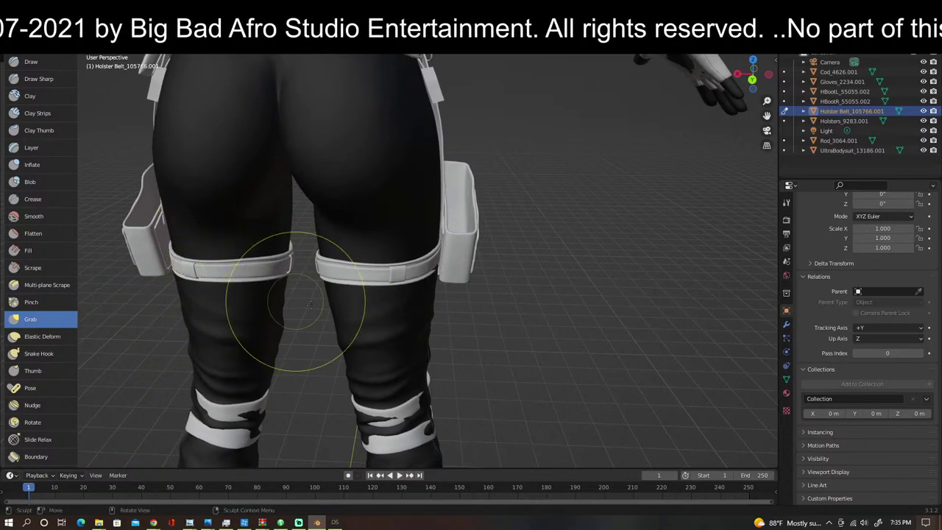
{"action": "middle_click_drag", "start_coordinate": [305, 347], "coordinate": [363, 342]}
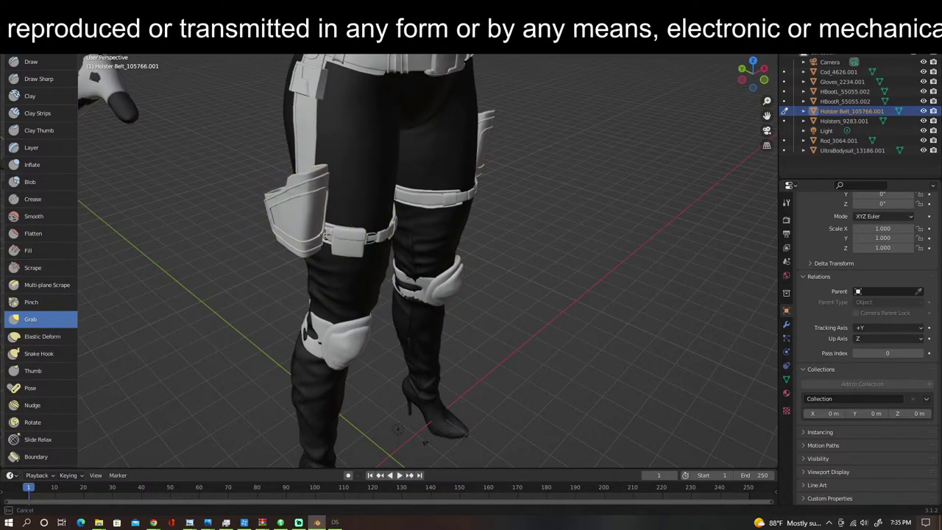
Step: Return the holster belt to Object Mode, then put the knee pads, Rod_3064.001, into Sculpt Mode
{"action": "middle_click_drag", "start_coordinate": [609, 307], "coordinate": [719, 305]}
{"action": "scroll", "coordinate": [522, 285], "scroll_direction": "down", "scroll_amount": 2}
{"action": "mouse_move", "coordinate": [522, 285]}
{"action": "middle_mouse_down"}
{"action": "mouse_move", "coordinate": [516, 343]}
{"action": "mouse_move", "coordinate": [688, 292]}
{"action": "mouse_move", "coordinate": [648, 262]}
{"action": "mouse_move", "coordinate": [616, 158]}
{"action": "middle_mouse_up"}
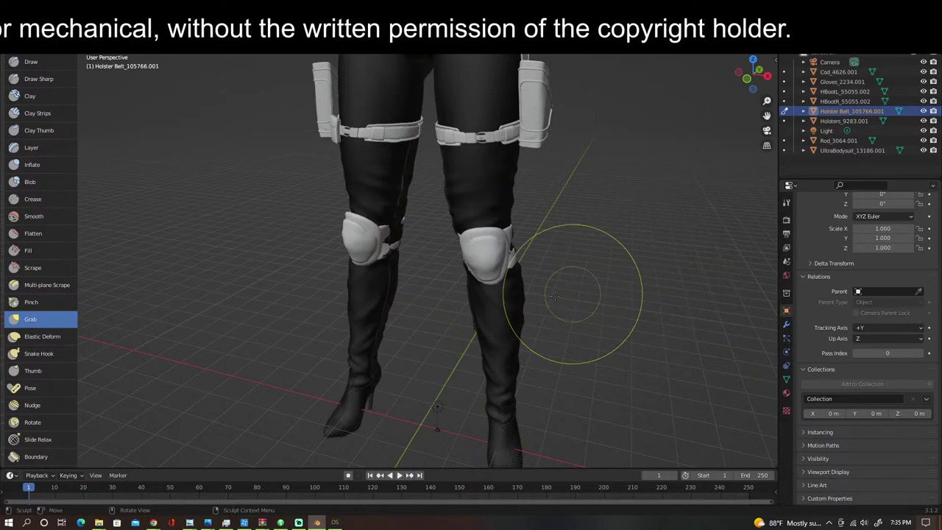
{"action": "left_click", "coordinate": [51, 30]}
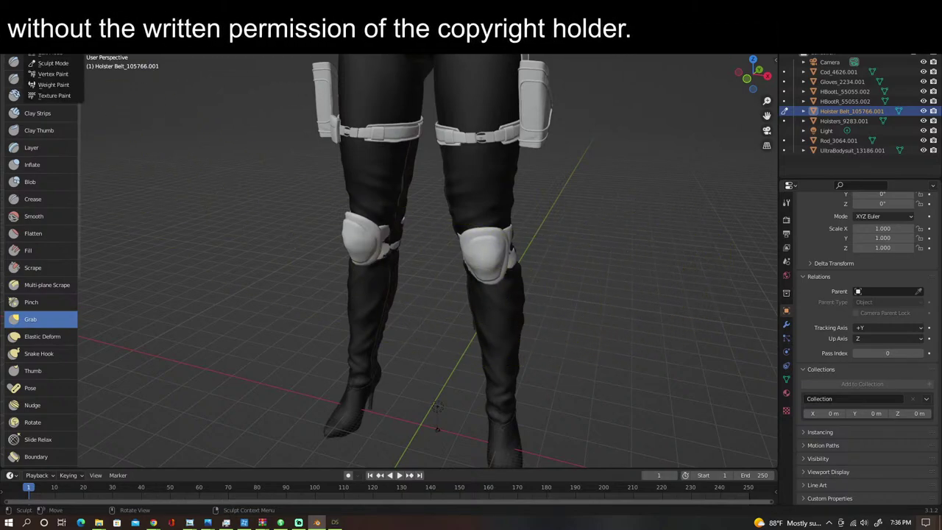
{"action": "left_click", "coordinate": [44, 42]}
{"action": "left_click", "coordinate": [501, 265]}
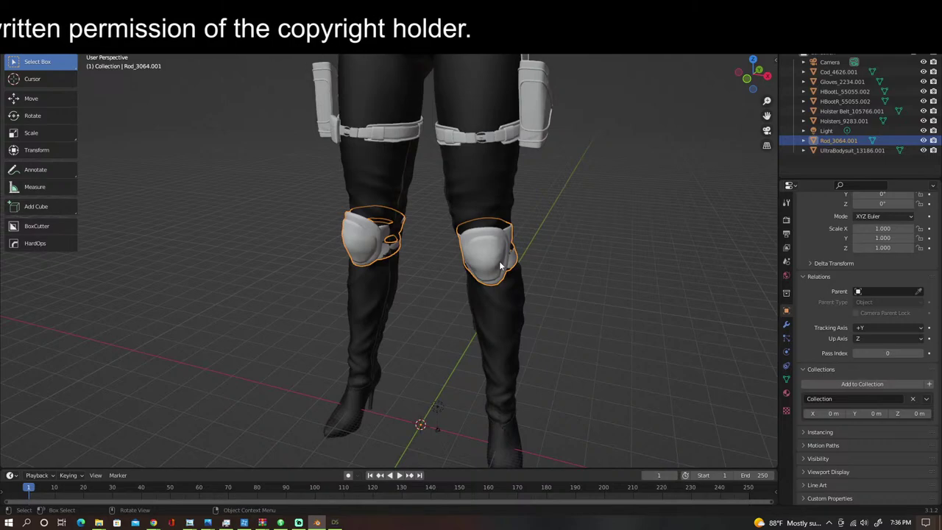
{"action": "left_click", "coordinate": [52, 30]}
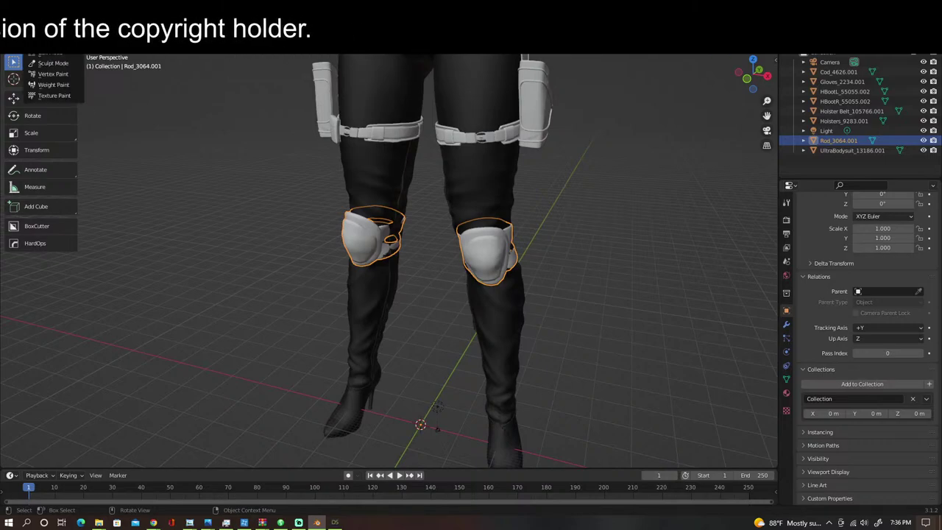
{"action": "left_click", "coordinate": [52, 64]}
{"action": "scroll", "coordinate": [633, 287], "scroll_direction": "up", "scroll_amount": 3}
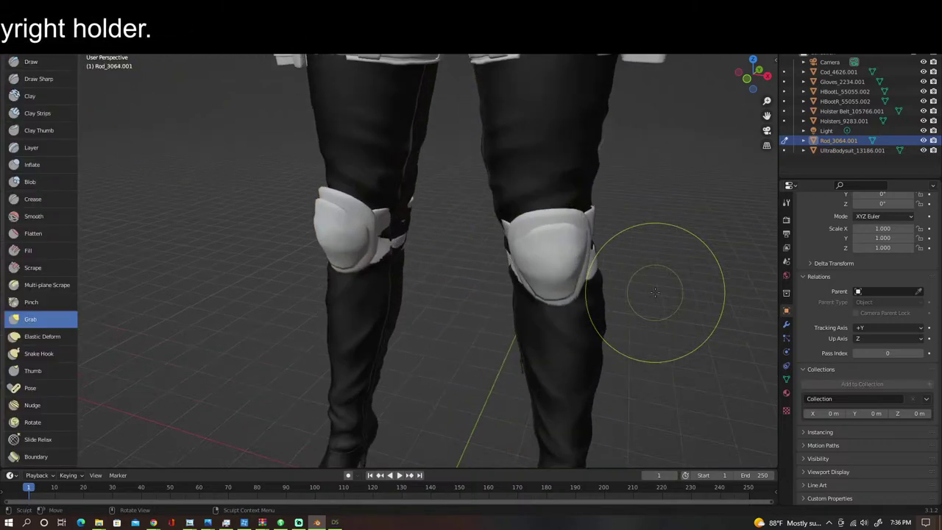
Step: Pull the inner-side straps of both knee pads outward with the Grab brush so they sit over the boots
{"action": "middle_click_drag", "start_coordinate": [686, 284], "coordinate": [765, 285]}
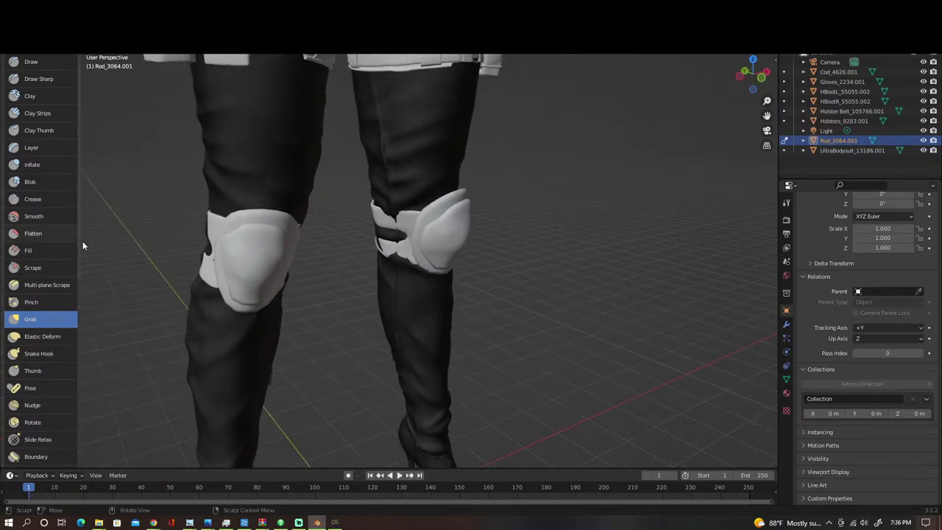
{"action": "mouse_move", "coordinate": [400, 227]}
{"action": "left_mouse_down"}
{"action": "mouse_move", "coordinate": [393, 267]}
{"action": "mouse_move", "coordinate": [386, 259]}
{"action": "left_mouse_up"}
{"action": "mouse_move", "coordinate": [518, 293]}
{"action": "middle_mouse_down"}
{"action": "mouse_move", "coordinate": [727, 295]}
{"action": "mouse_move", "coordinate": [65, 295]}
{"action": "mouse_move", "coordinate": [22, 313]}
{"action": "middle_mouse_up"}
{"action": "scroll", "coordinate": [434, 335], "scroll_direction": "down", "scroll_amount": 4}
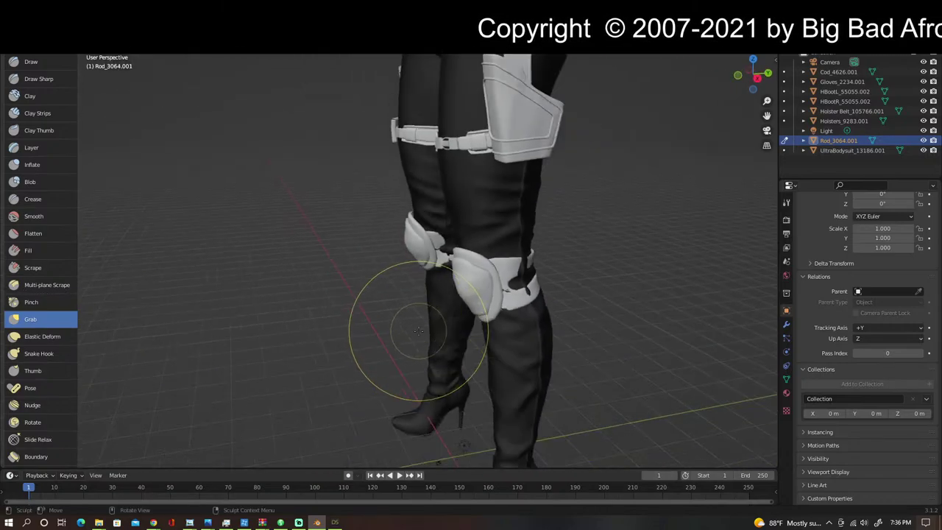
{"action": "mouse_move", "coordinate": [355, 331]}
{"action": "middle_mouse_down"}
{"action": "mouse_move", "coordinate": [461, 328]}
{"action": "mouse_move", "coordinate": [451, 338]}
{"action": "middle_mouse_up"}
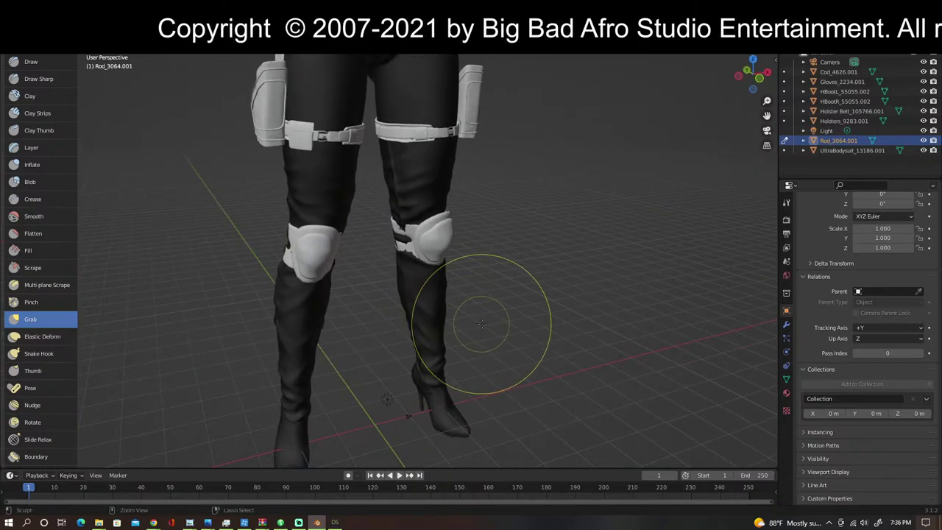
{"action": "middle_click_drag", "start_coordinate": [536, 231], "coordinate": [574, 154]}
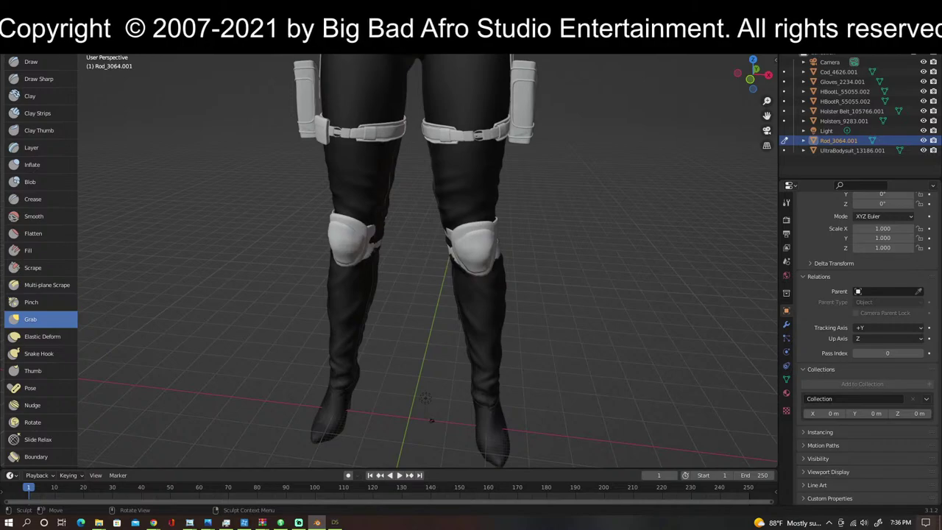
{"action": "scroll", "coordinate": [588, 169], "scroll_direction": "up", "scroll_amount": 4}
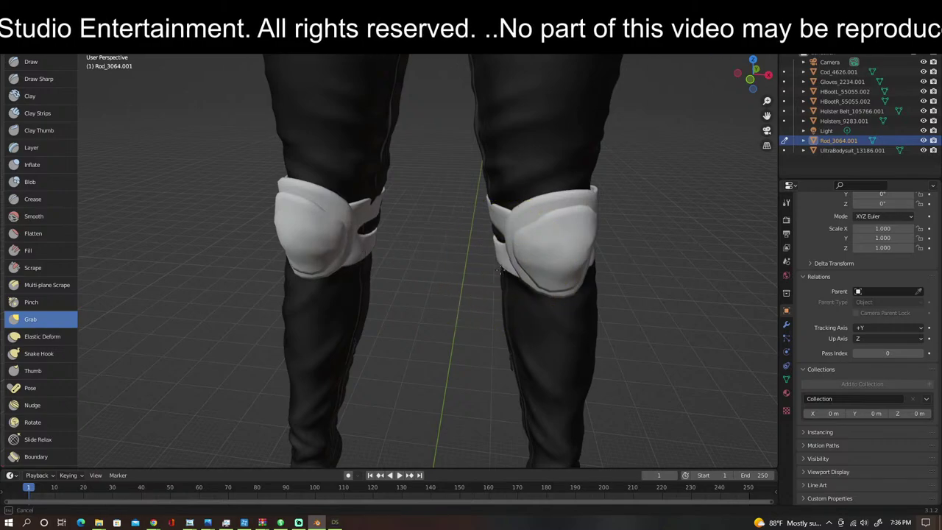
{"action": "middle_click_drag", "start_coordinate": [470, 278], "coordinate": [501, 266]}
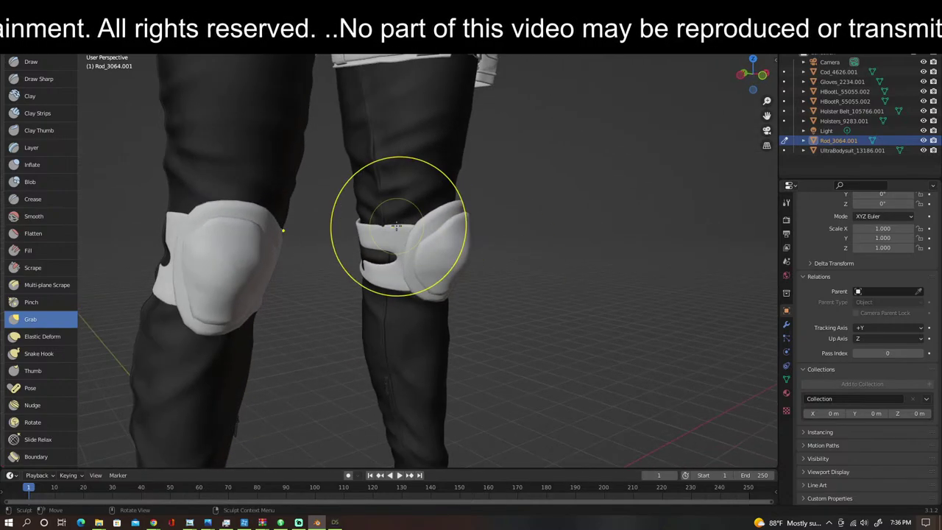
{"action": "mouse_move", "coordinate": [396, 226]}
{"action": "middle_mouse_down"}
{"action": "mouse_move", "coordinate": [505, 185]}
{"action": "mouse_move", "coordinate": [402, 123]}
{"action": "middle_mouse_up"}
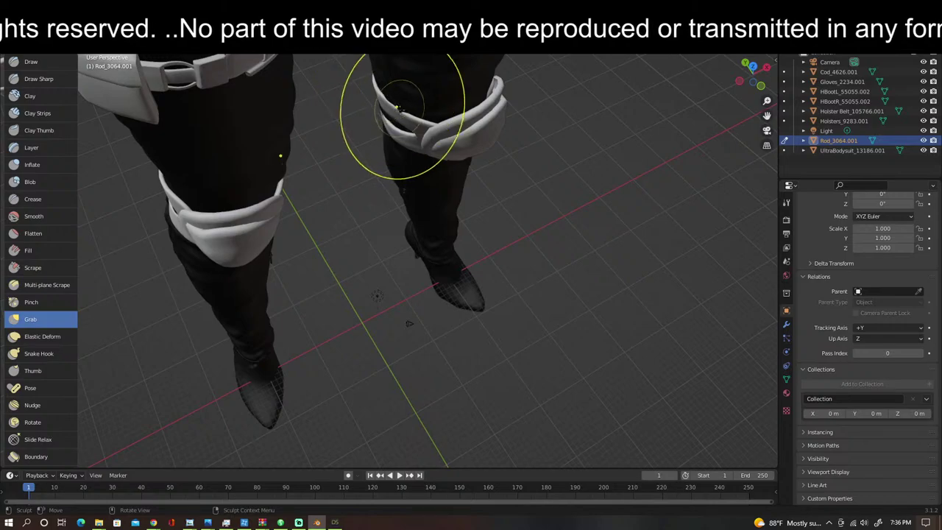
{"action": "left_click_drag", "start_coordinate": [398, 109], "coordinate": [397, 118]}
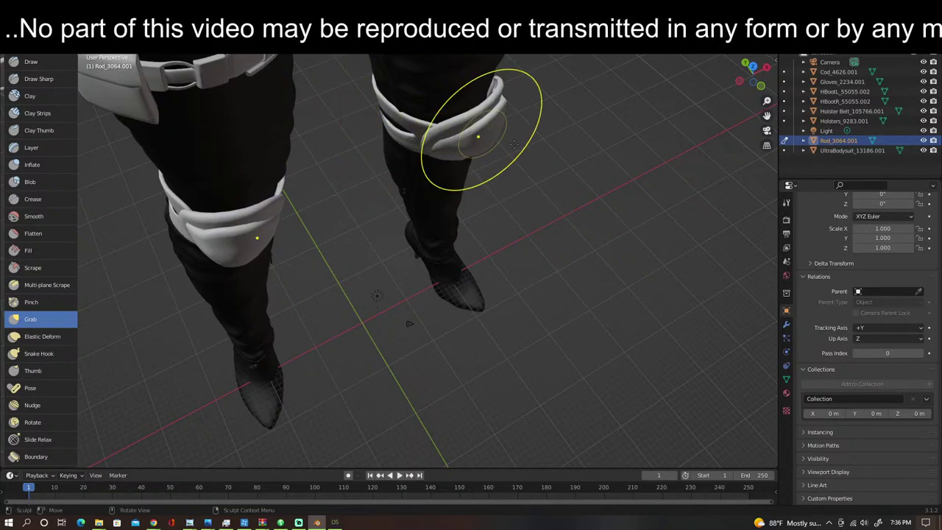
Step: Grab the back and outer straps of both knee pads out over the boots, then return Rod_3064.001 to Object Mode
{"action": "middle_click_drag", "start_coordinate": [513, 144], "coordinate": [651, 268]}
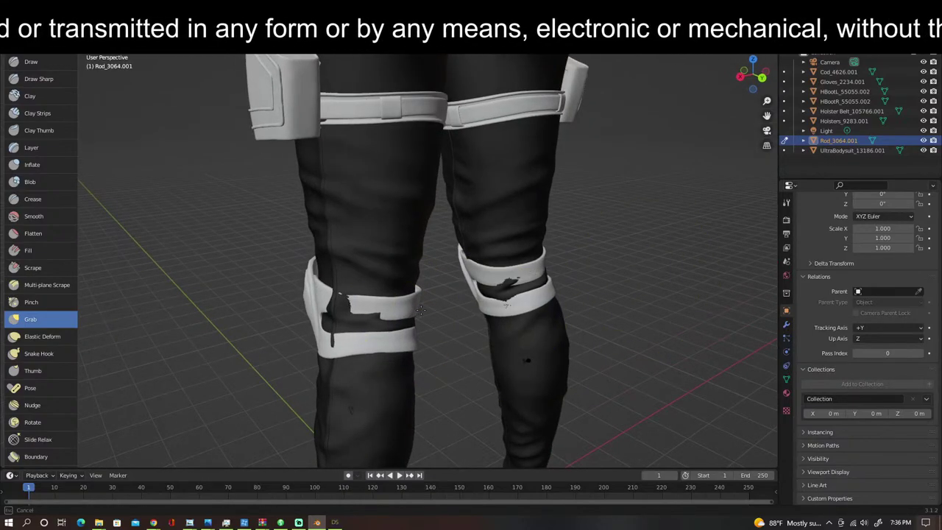
{"action": "middle_click_drag", "start_coordinate": [635, 282], "coordinate": [640, 307]}
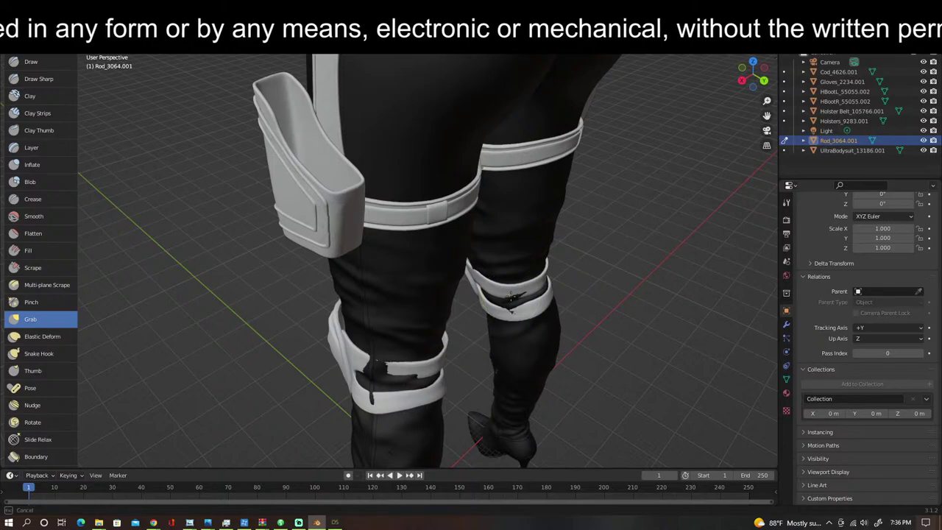
{"action": "middle_click_drag", "start_coordinate": [630, 313], "coordinate": [483, 272]}
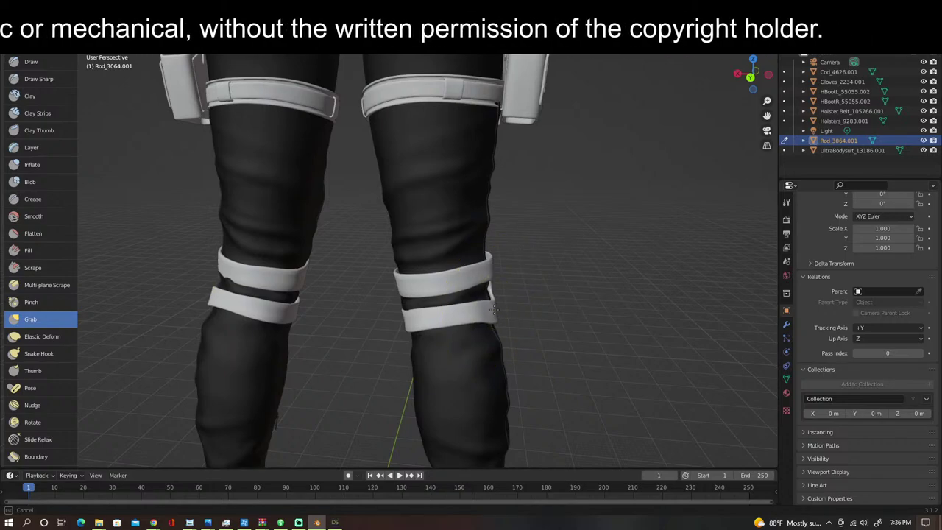
{"action": "middle_click_drag", "start_coordinate": [501, 395], "coordinate": [512, 290]}
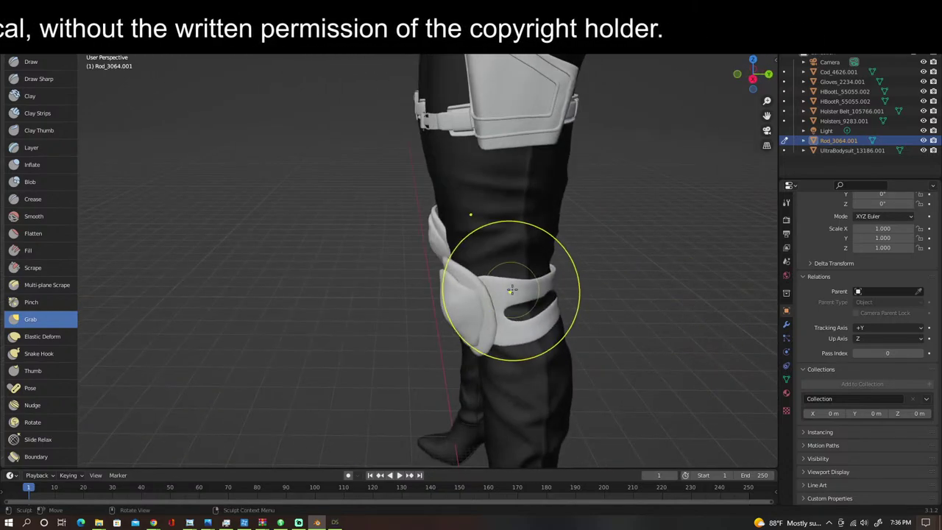
{"action": "left_click_drag", "start_coordinate": [553, 292], "coordinate": [551, 291]}
{"action": "mouse_move", "coordinate": [552, 292]}
{"action": "middle_mouse_down"}
{"action": "mouse_move", "coordinate": [639, 295]}
{"action": "mouse_move", "coordinate": [390, 401]}
{"action": "mouse_move", "coordinate": [298, 267]}
{"action": "middle_mouse_up"}
{"action": "scroll", "coordinate": [597, 300], "scroll_direction": "down", "scroll_amount": 2}
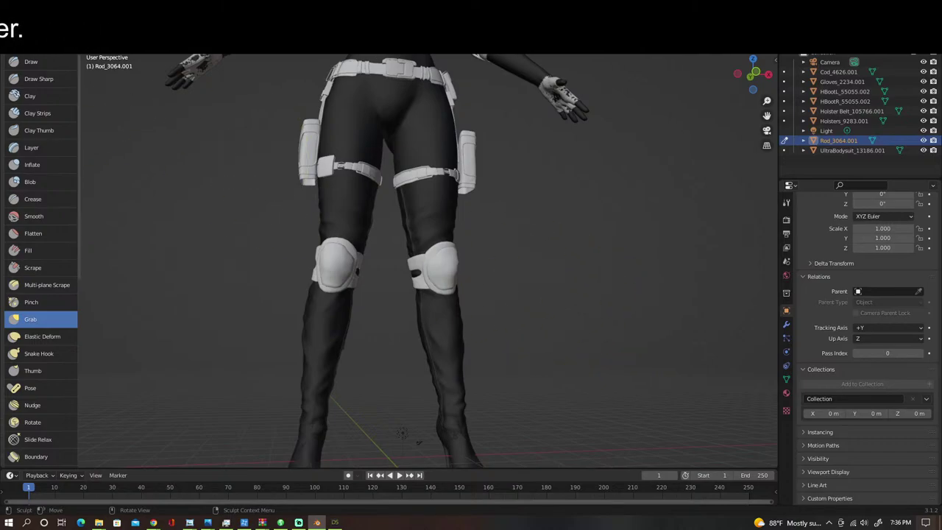
{"action": "left_click", "coordinate": [53, 31]}
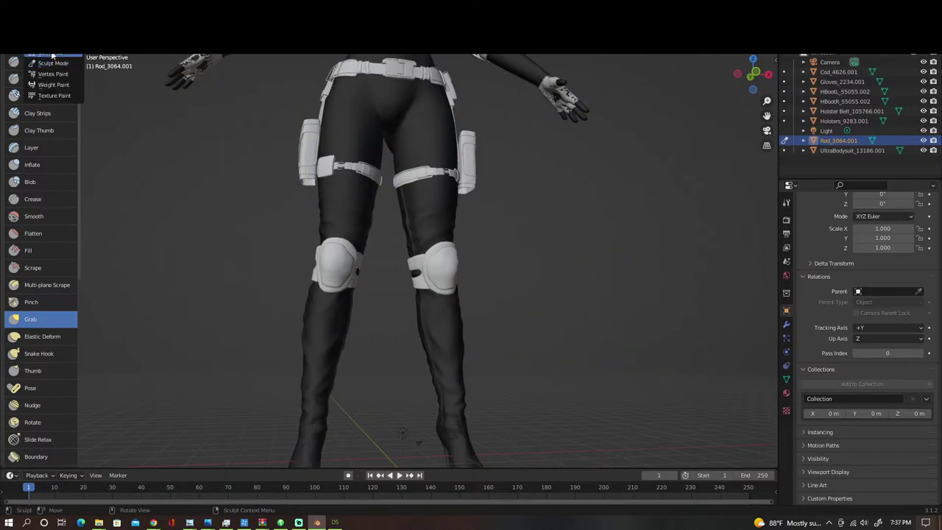
{"action": "left_click", "coordinate": [53, 42]}
Step: Examine the fit of the belt, arm bands, gloves and shoulder harness on the bodysuit from the front and around
{"action": "middle_click_drag", "start_coordinate": [524, 182], "coordinate": [544, 404], "text": "shift"}
{"action": "middle_click_drag", "start_coordinate": [248, 312], "coordinate": [622, 271]}
{"action": "middle_click_drag", "start_coordinate": [420, 254], "coordinate": [197, 277], "text": "shift"}
{"action": "middle_click_drag", "start_coordinate": [449, 278], "coordinate": [553, 295]}
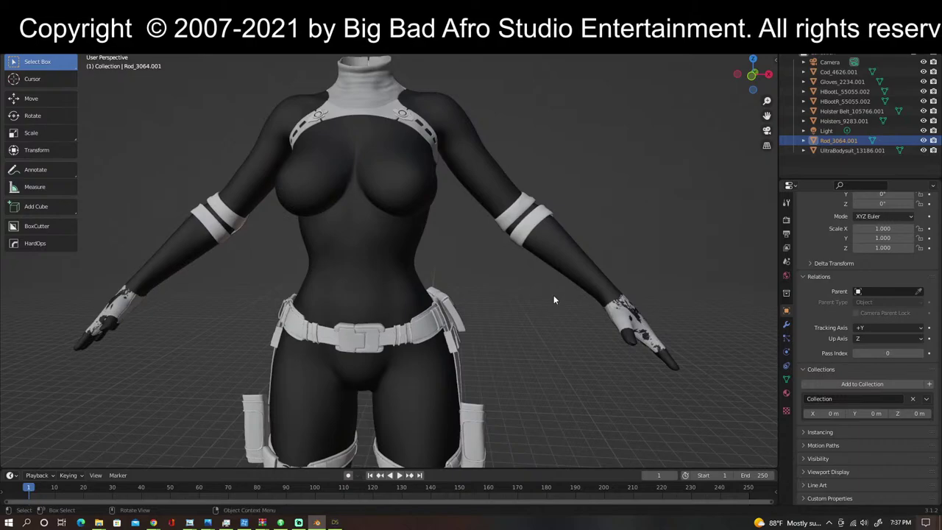
{"action": "scroll", "coordinate": [554, 304], "scroll_direction": "up", "scroll_amount": 2}
{"action": "scroll", "coordinate": [554, 304], "scroll_direction": "down", "scroll_amount": 4}
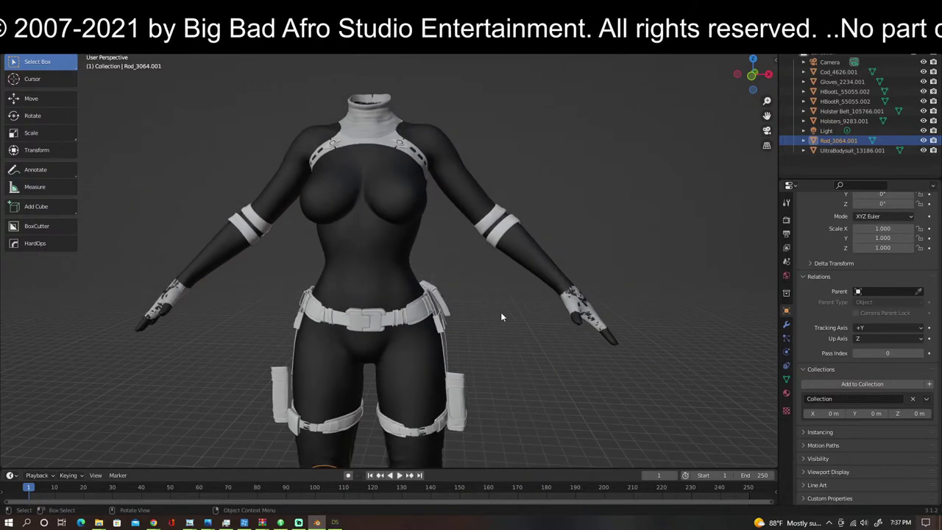
{"action": "scroll", "coordinate": [500, 312], "scroll_direction": "up", "scroll_amount": 3}
{"action": "mouse_move", "coordinate": [502, 309]}
{"action": "middle_mouse_down"}
{"action": "mouse_move", "coordinate": [452, 322]}
{"action": "mouse_move", "coordinate": [308, 326]}
{"action": "mouse_move", "coordinate": [512, 301]}
{"action": "mouse_move", "coordinate": [401, 300]}
{"action": "mouse_move", "coordinate": [427, 292]}
{"action": "mouse_move", "coordinate": [545, 294]}
{"action": "mouse_move", "coordinate": [506, 302]}
{"action": "middle_mouse_up"}
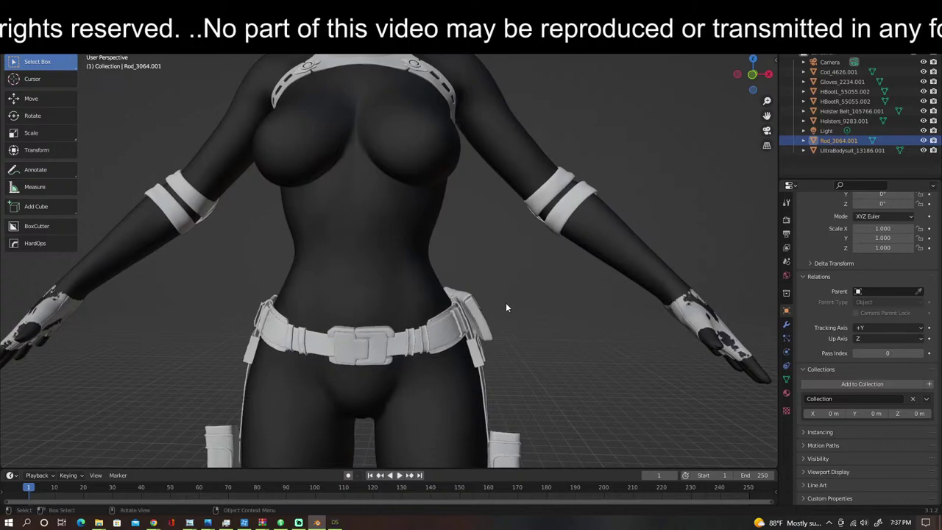
{"action": "scroll", "coordinate": [505, 302], "scroll_direction": "down", "scroll_amount": 4}
{"action": "scroll", "coordinate": [505, 302], "scroll_direction": "up", "scroll_amount": 2}
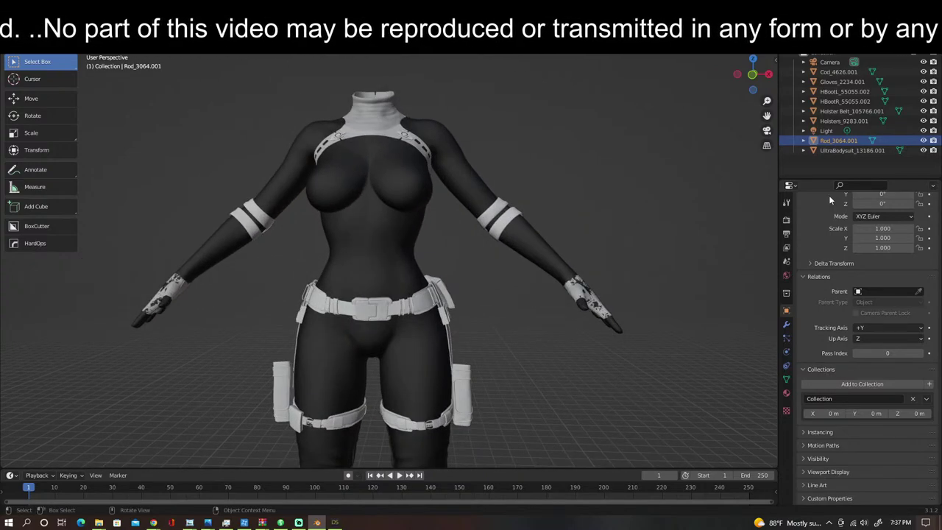
{"action": "middle_click_drag", "start_coordinate": [705, 151], "coordinate": [645, 127]}
{"action": "scroll", "coordinate": [390, 133], "scroll_direction": "up", "scroll_amount": 2}
{"action": "scroll", "coordinate": [650, 135], "scroll_direction": "down", "scroll_amount": 4}
{"action": "middle_click_drag", "start_coordinate": [576, 164], "coordinate": [605, 168]}
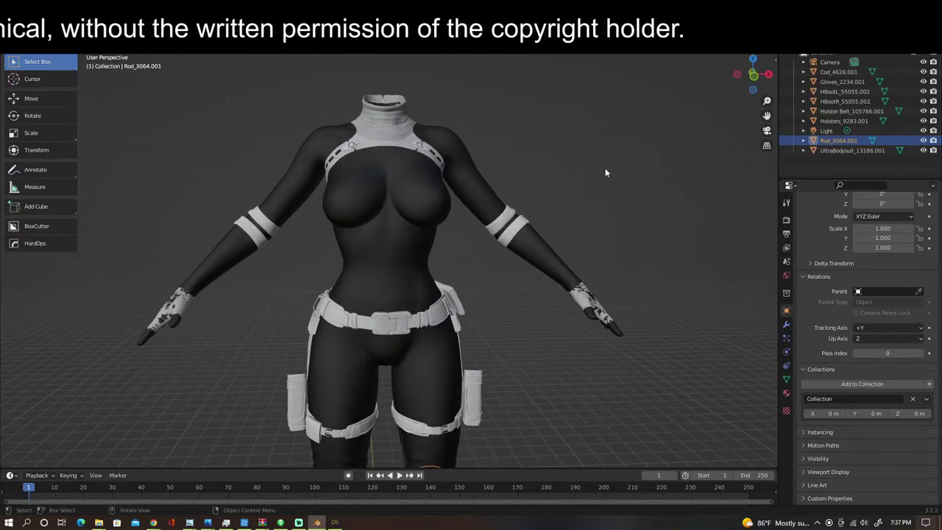
{"action": "middle_click_drag", "start_coordinate": [682, 170], "coordinate": [725, 156]}
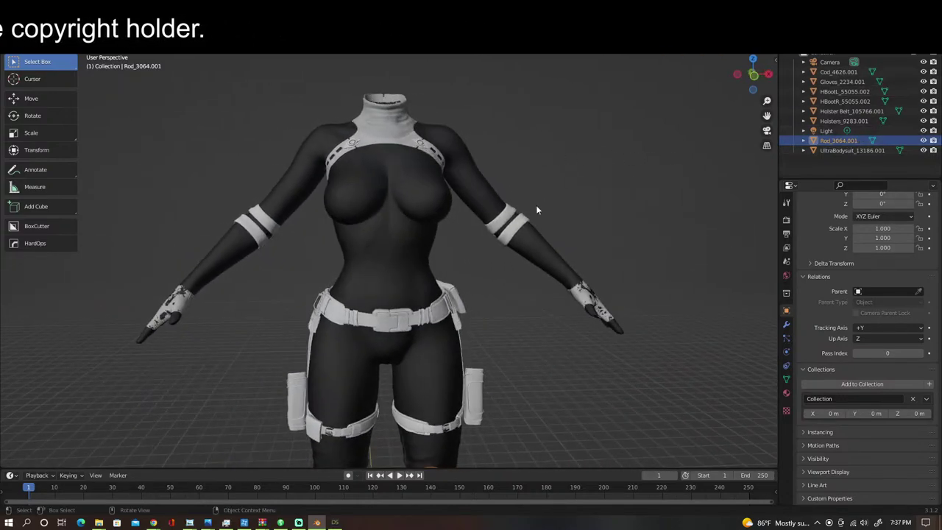
Step: Hide the arm bands Cod_4626.001, the shoulder harness Holsters_9283.001 and the gloves Gloves_2234.001 in the viewport
{"action": "left_click", "coordinate": [905, 72]}
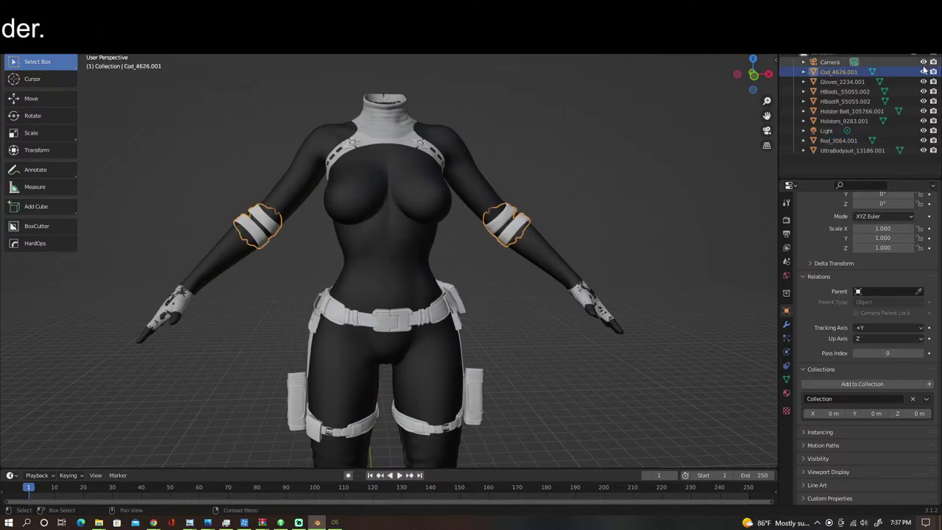
{"action": "left_click", "coordinate": [923, 72]}
{"action": "left_click", "coordinate": [399, 124]}
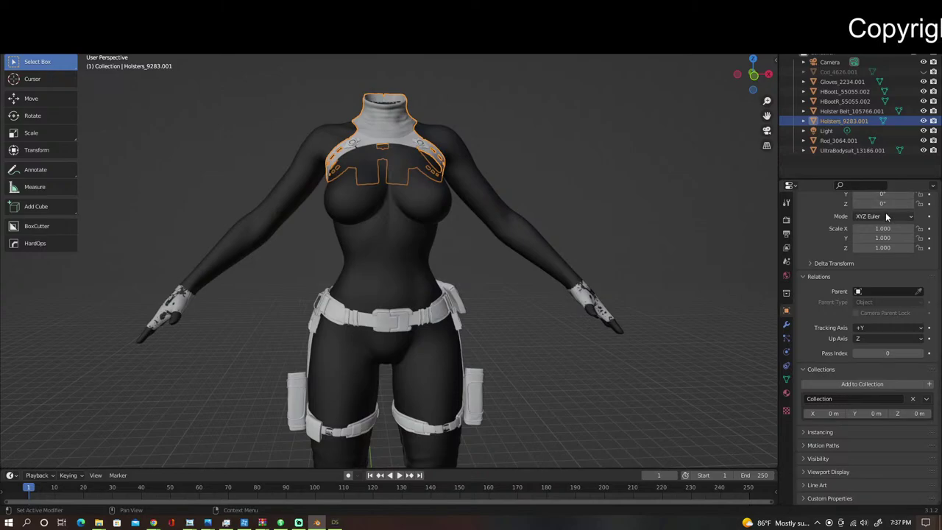
{"action": "left_click", "coordinate": [924, 121]}
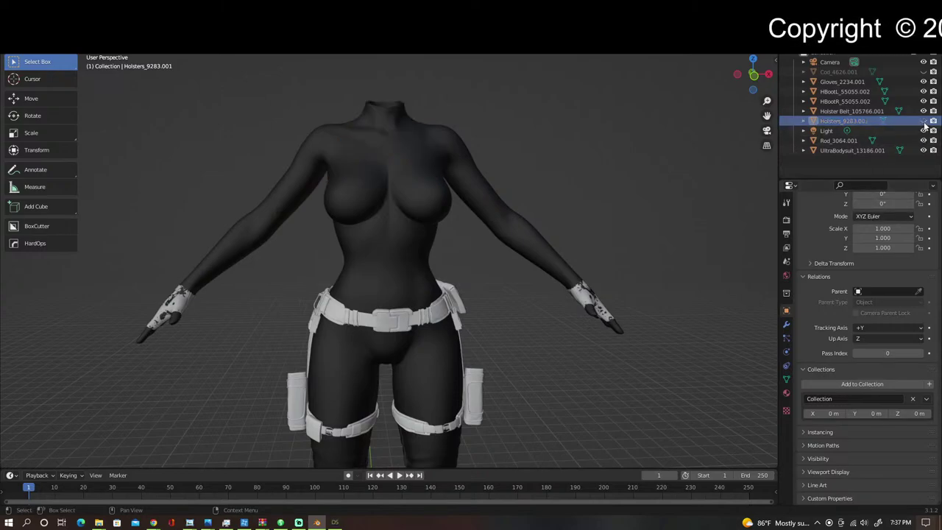
{"action": "left_click", "coordinate": [593, 301]}
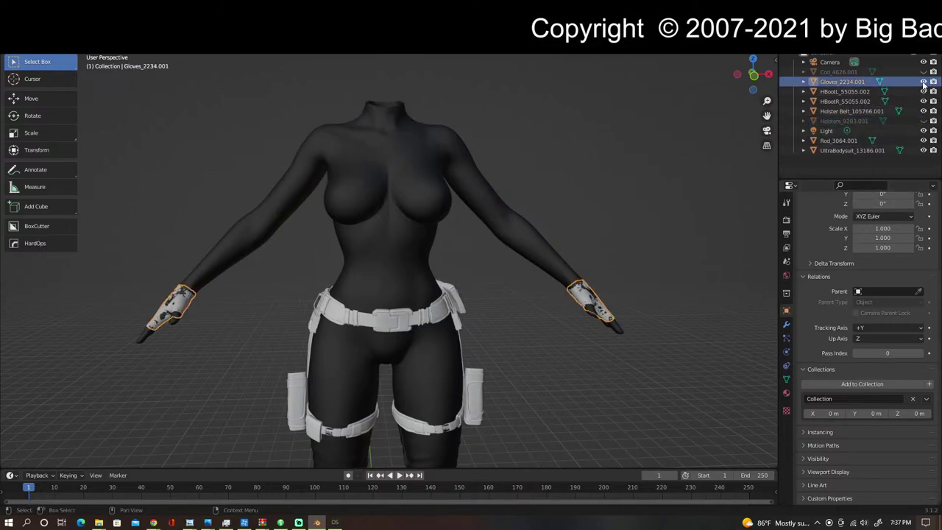
{"action": "left_click", "coordinate": [923, 82]}
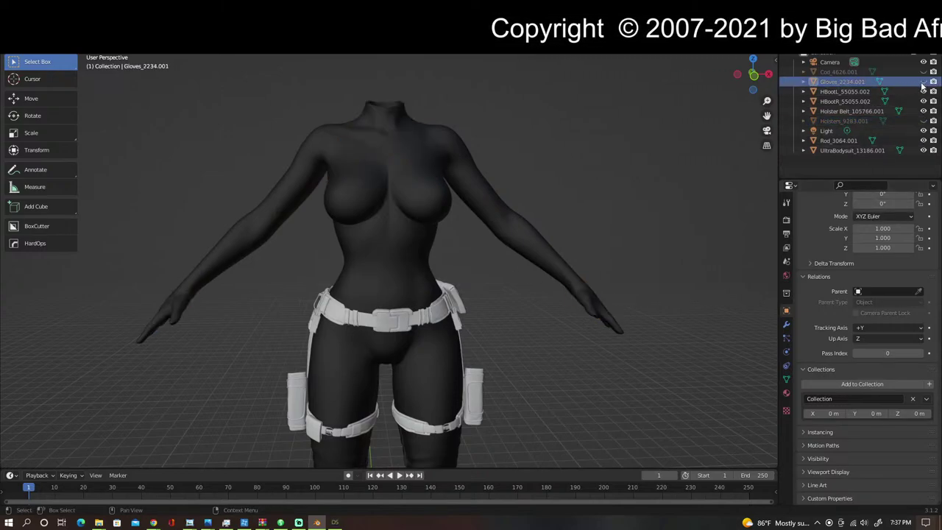
Step: Hide the holster belt, Holster Belt_105766.001, and the knee pads, Rod_3064.001, in the viewport
{"action": "left_click", "coordinate": [420, 322]}
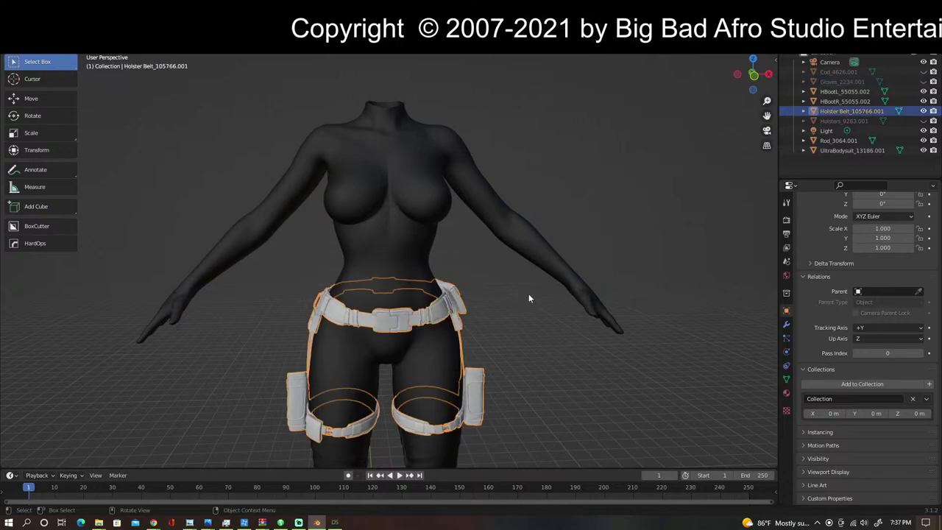
{"action": "left_click", "coordinate": [924, 111]}
{"action": "scroll", "coordinate": [487, 331], "scroll_direction": "down", "scroll_amount": 3}
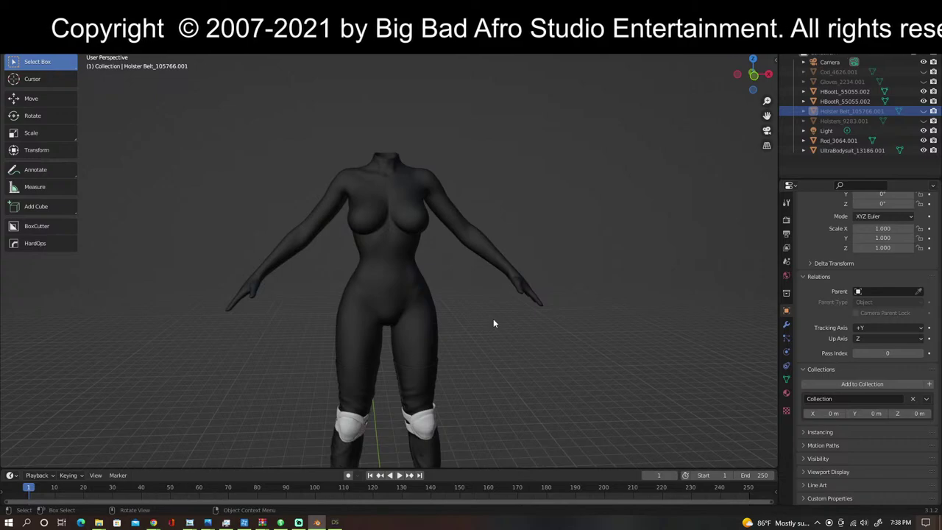
{"action": "middle_click_drag", "start_coordinate": [494, 322], "coordinate": [484, 259], "text": "shift"}
{"action": "left_click", "coordinate": [876, 141]}
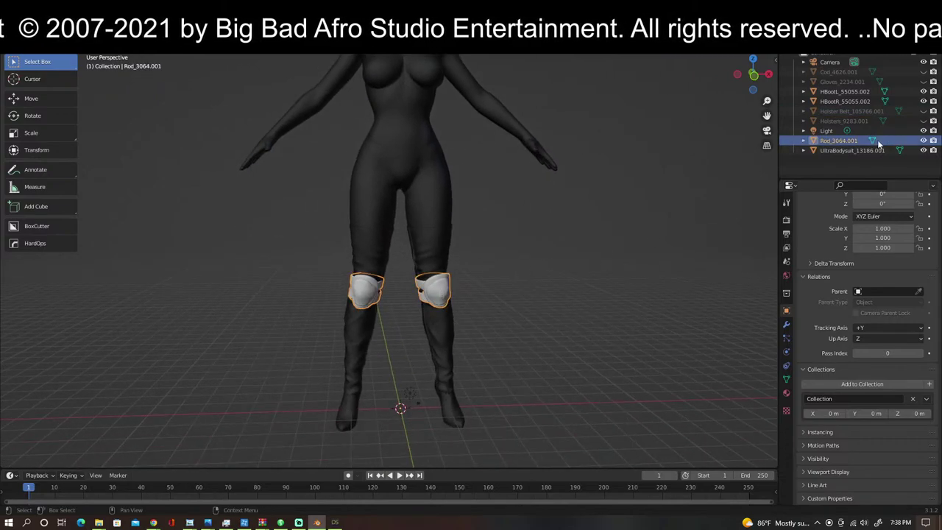
{"action": "left_click", "coordinate": [924, 141]}
Step: Hide the right boot, HBootR_55055.002, keeping the left boot HBootL_55055.002 displayed over the bodysuit
{"action": "left_click", "coordinate": [441, 256]}
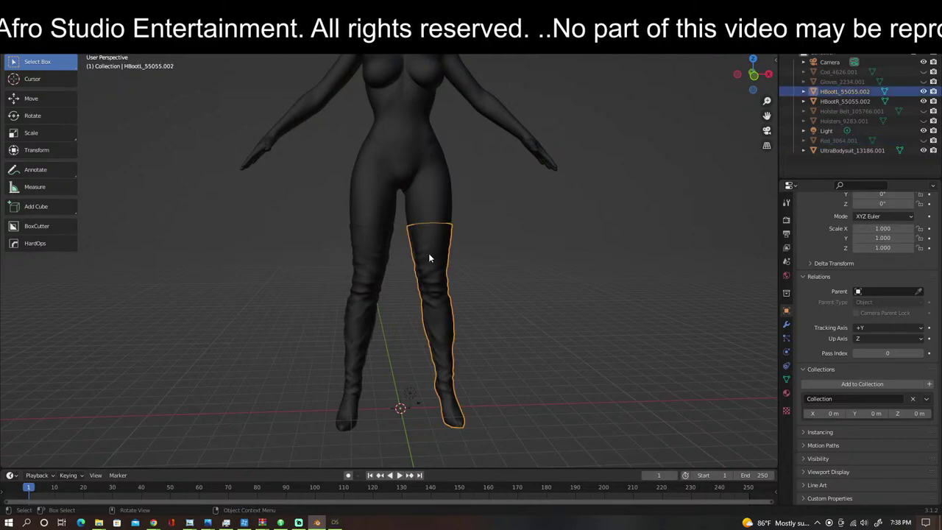
{"action": "left_click", "coordinate": [369, 256], "text": "shift"}
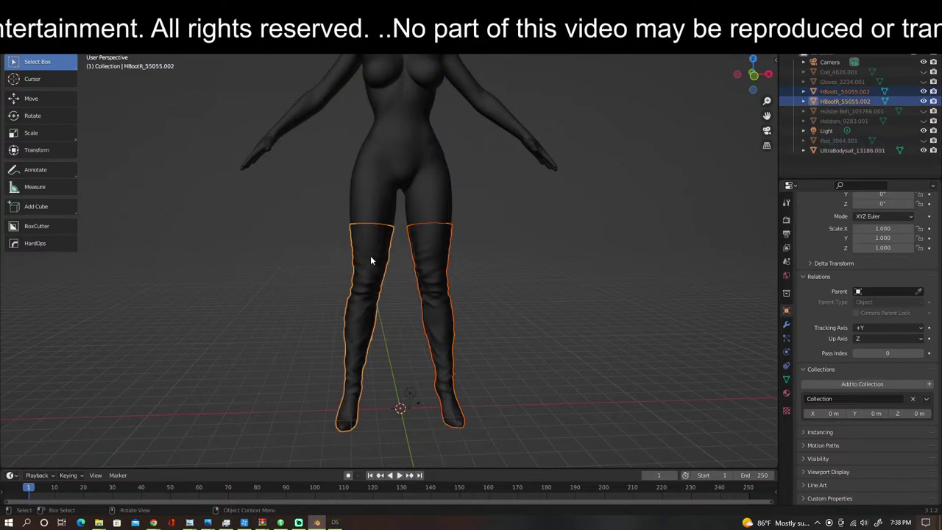
{"action": "left_click", "coordinate": [370, 255]}
{"action": "left_click", "coordinate": [377, 245]}
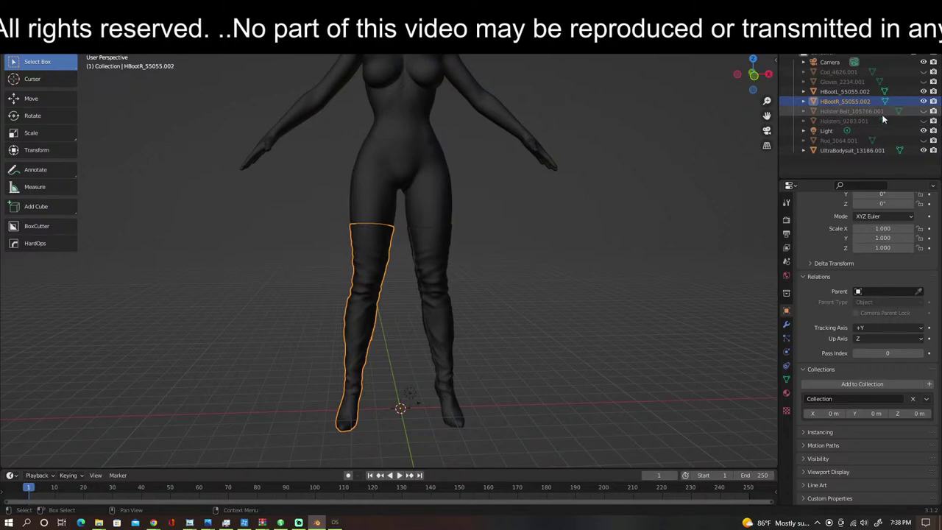
{"action": "scroll", "coordinate": [470, 296], "scroll_direction": "up", "scroll_amount": 3}
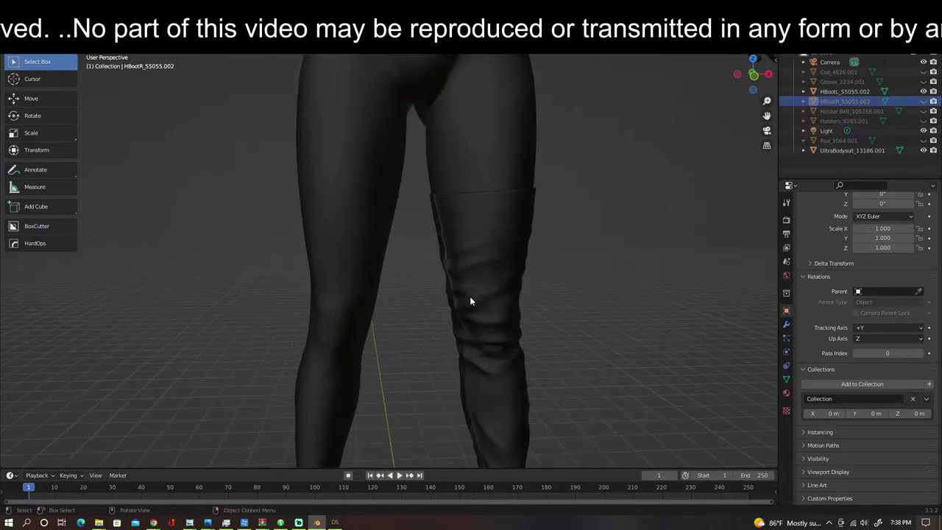
{"action": "scroll", "coordinate": [454, 235], "scroll_direction": "down", "scroll_amount": 1}
Step: Open the bodysuit UltraBodysuit_13186.001 in Edit Mode and deselect its whole mesh, focusing on the left boot top
{"action": "left_click", "coordinate": [473, 164]}
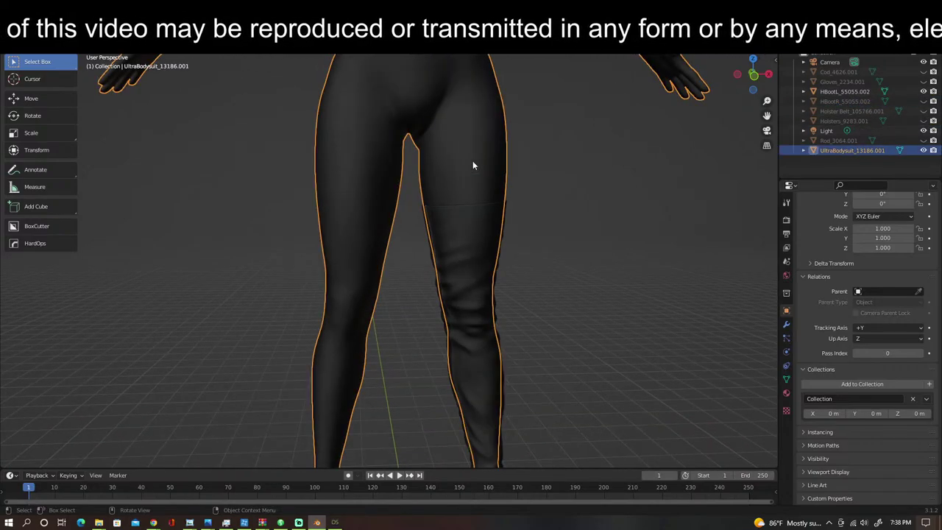
{"action": "key", "text": "Tab"}
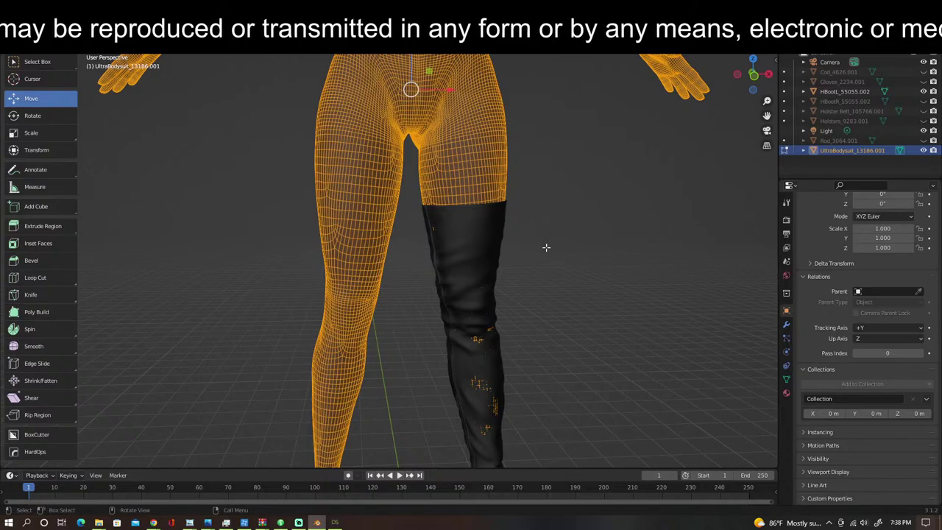
{"action": "key", "text": "alt+a"}
{"action": "scroll", "coordinate": [599, 251], "scroll_direction": "up", "scroll_amount": 4}
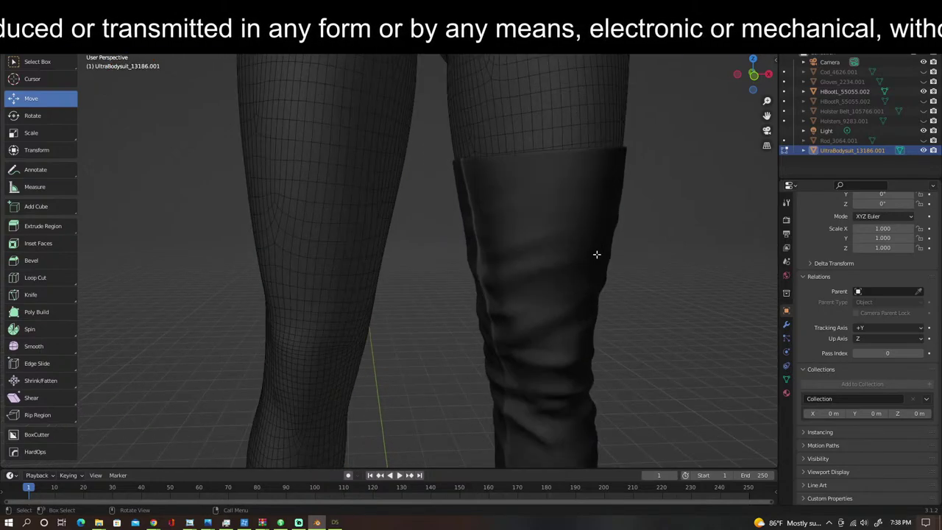
Step: Rip the bodysuit's right leg along a mid-thigh edge loop and delete the linked vertices of the leg below it
{"action": "middle_click_drag", "start_coordinate": [402, 234], "coordinate": [504, 248], "text": "shift"}
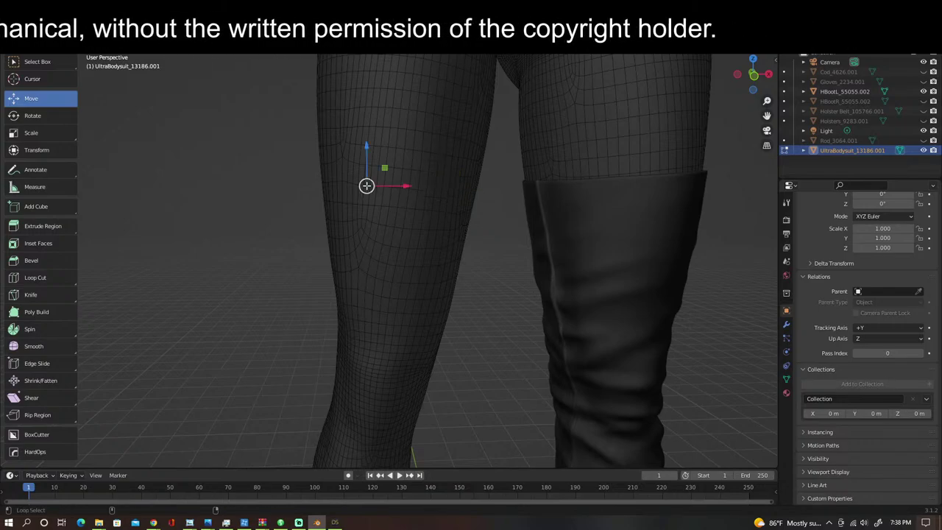
{"action": "middle_click_drag", "start_coordinate": [325, 194], "coordinate": [283, 198]}
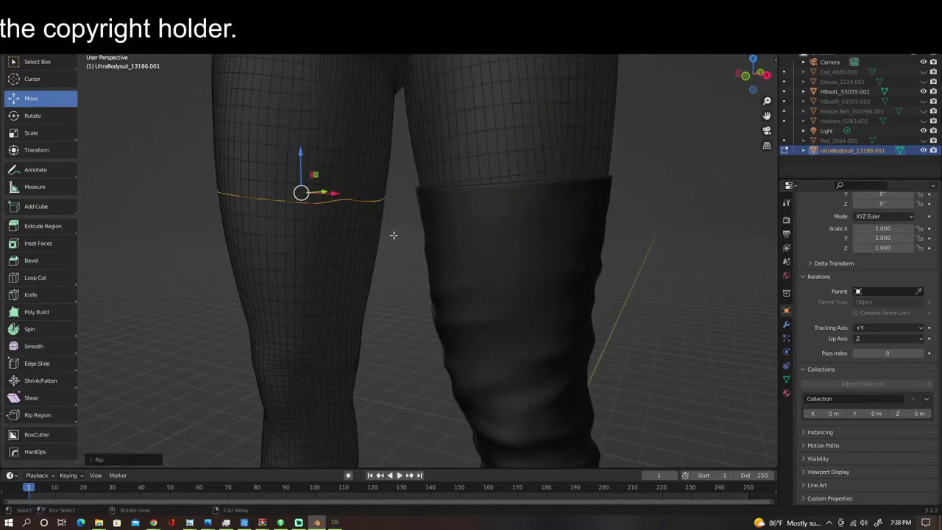
{"action": "key", "text": "l"}
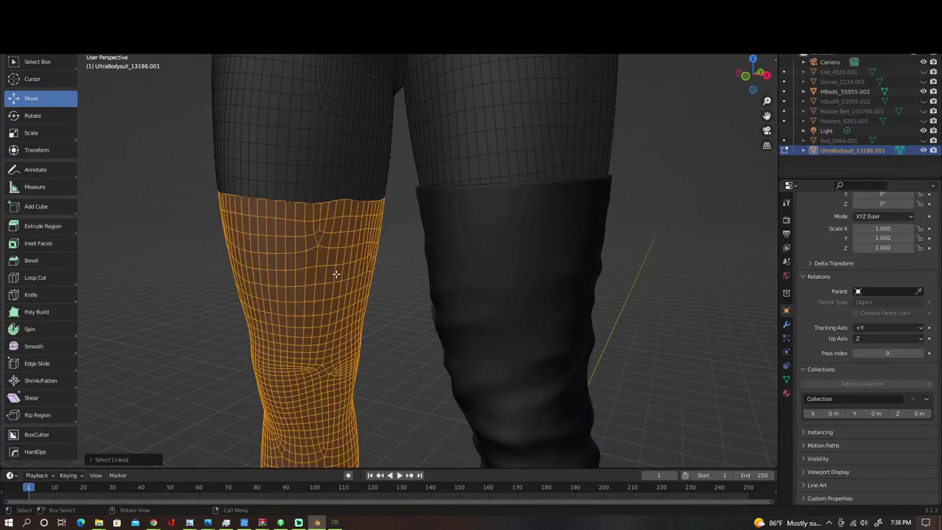
{"action": "key", "text": "x"}
{"action": "left_click", "coordinate": [335, 273]}
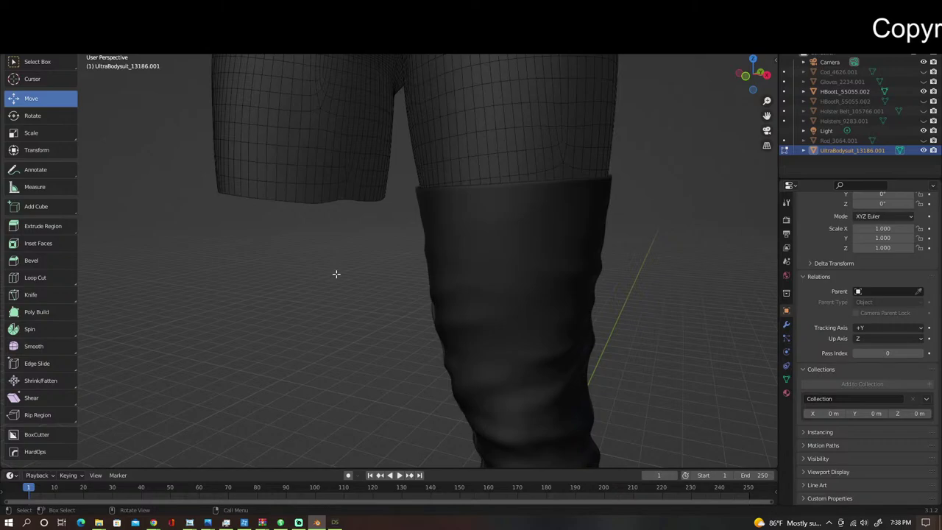
Step: Hide the left boot HBootL_55055.002 in the viewport and reopen the bodysuit UltraBodysuit_13186.001 in Edit Mode
{"action": "middle_click_drag", "start_coordinate": [338, 235], "coordinate": [556, 235]}
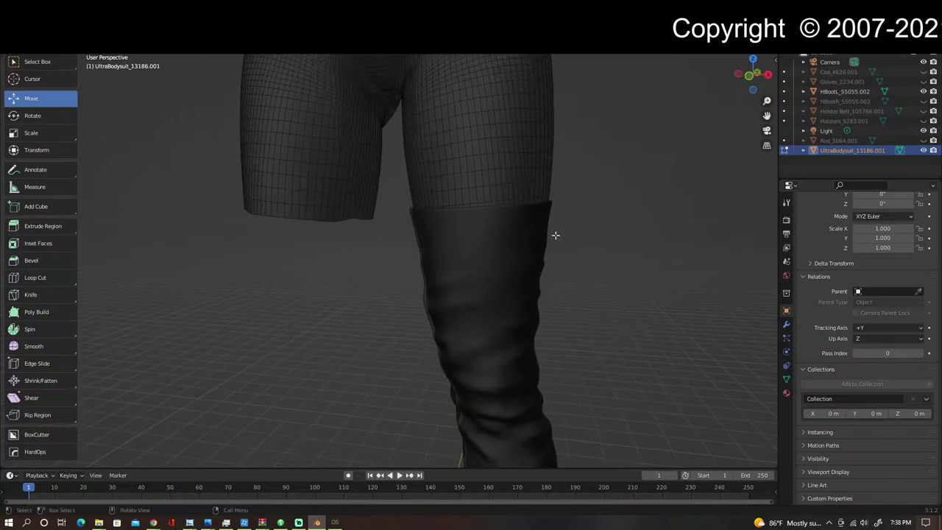
{"action": "key", "text": "Tab"}
{"action": "left_click", "coordinate": [506, 266]}
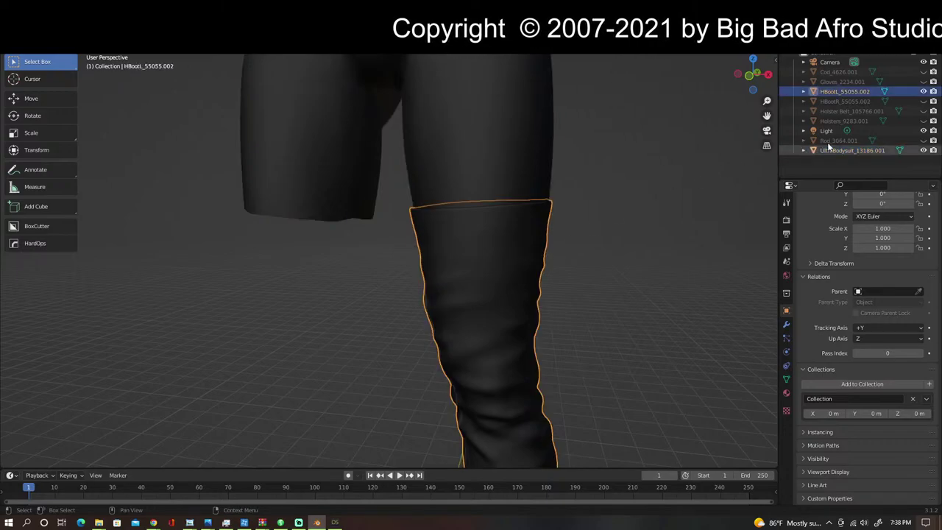
{"action": "left_click", "coordinate": [924, 91]}
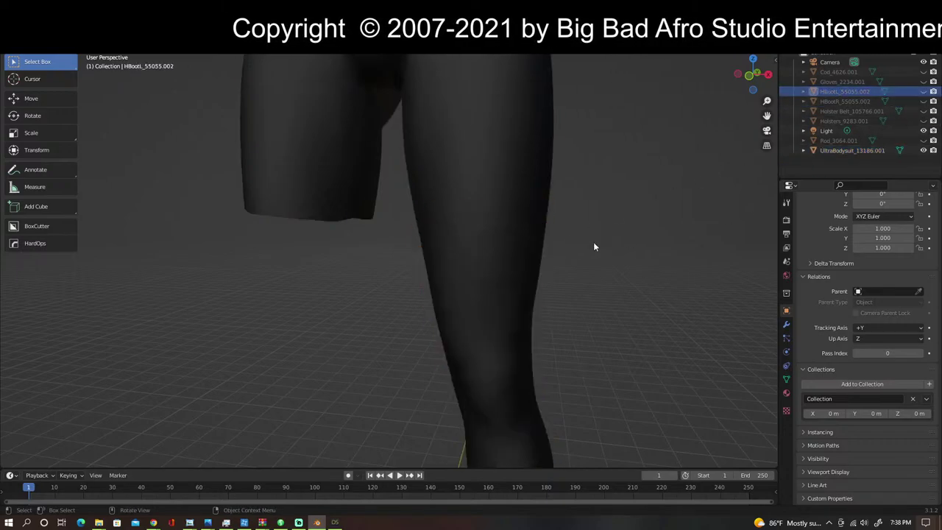
{"action": "left_click", "coordinate": [502, 253]}
{"action": "key", "text": "Tab"}
Step: Rip the bodysuit's left leg along the mid-thigh edge loop at about the height of the cut right leg
{"action": "scroll", "coordinate": [588, 238], "scroll_direction": "up", "scroll_amount": 2}
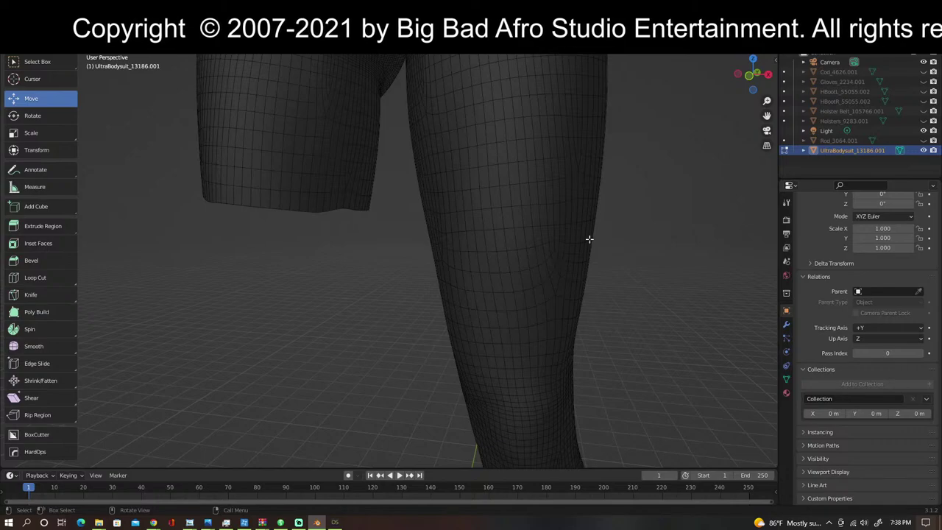
{"action": "middle_click_drag", "start_coordinate": [589, 237], "coordinate": [582, 235]}
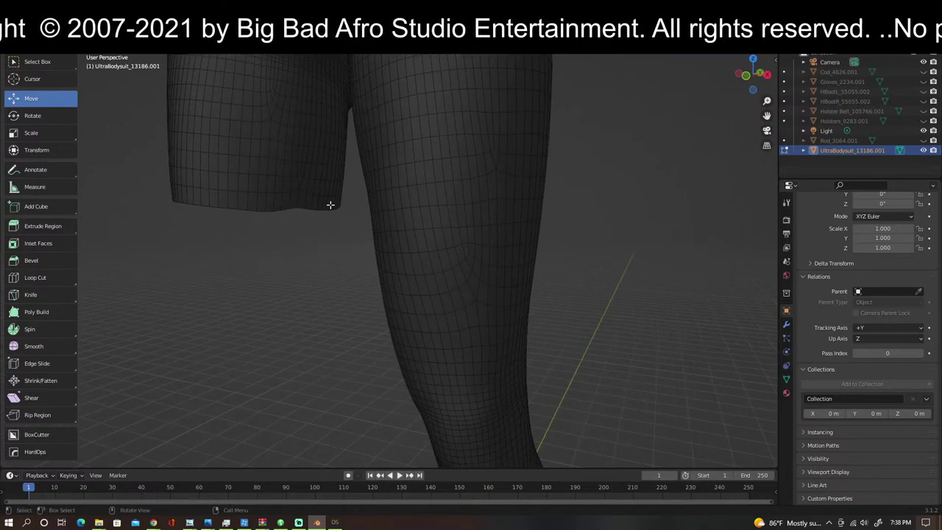
{"action": "left_click", "coordinate": [461, 206]}
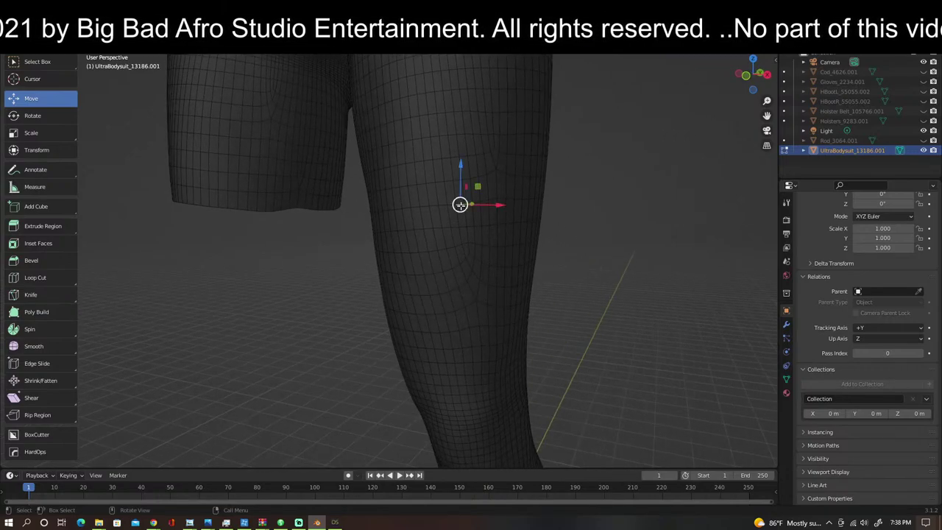
{"action": "key", "text": "alt+a"}
{"action": "left_click", "coordinate": [460, 206], "text": "alt"}
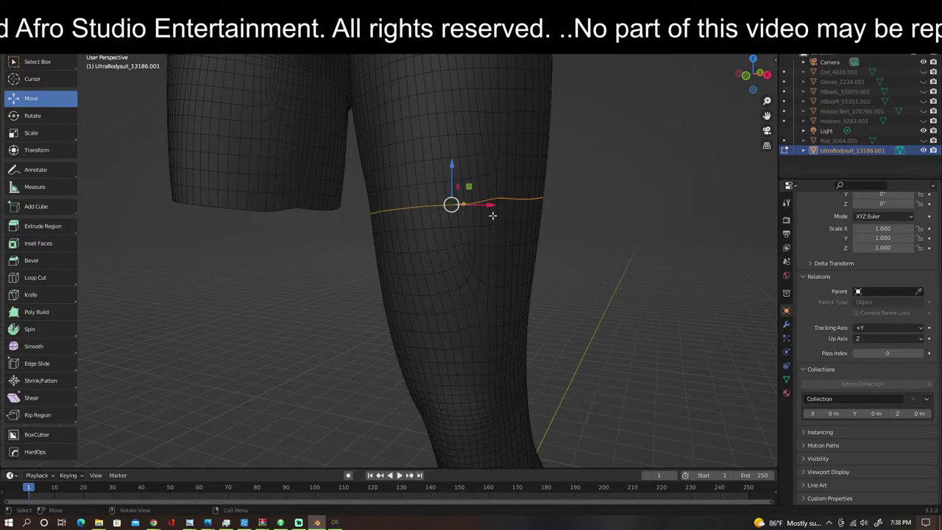
{"action": "key", "text": "v"}
{"action": "right_click", "coordinate": [576, 248]}
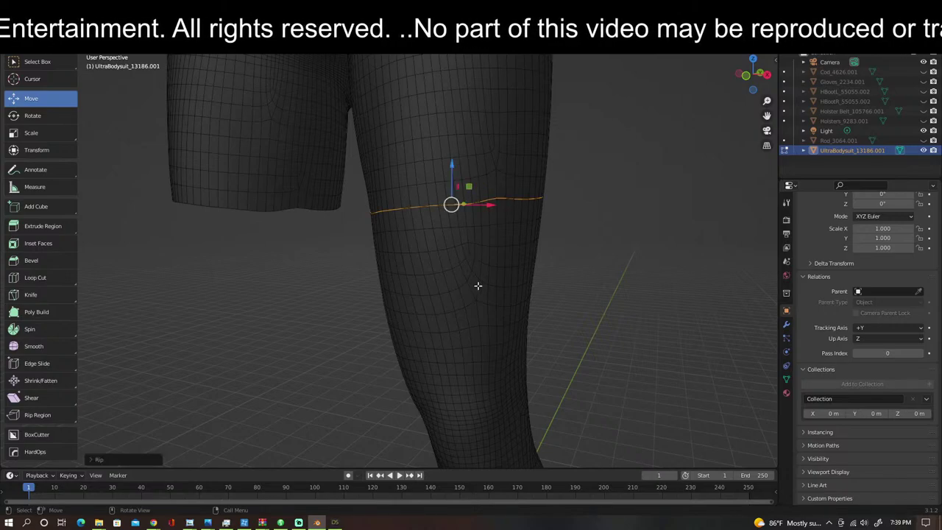
Step: Delete the linked vertices of the left leg below the ripped thigh loop
{"action": "key", "text": "l"}
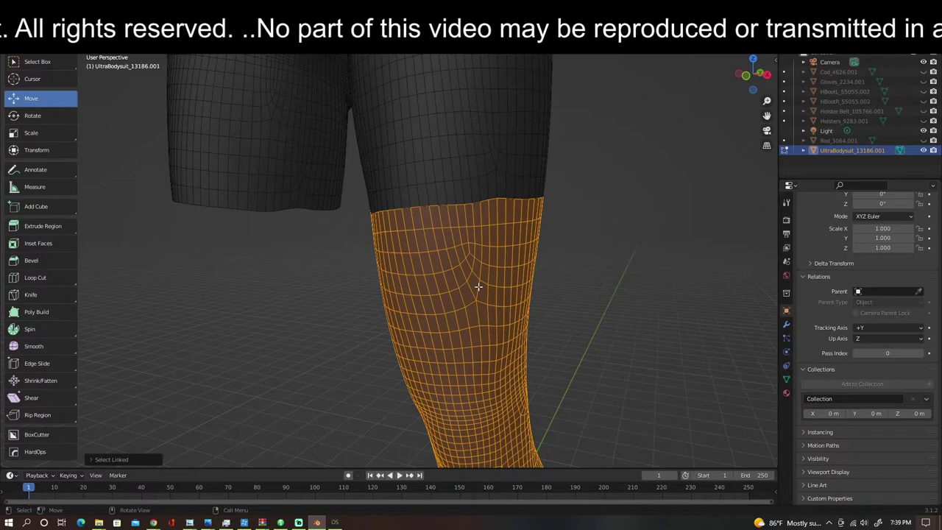
{"action": "key", "text": "x"}
{"action": "left_click", "coordinate": [478, 287]}
{"action": "middle_click_drag", "start_coordinate": [486, 280], "coordinate": [406, 265]}
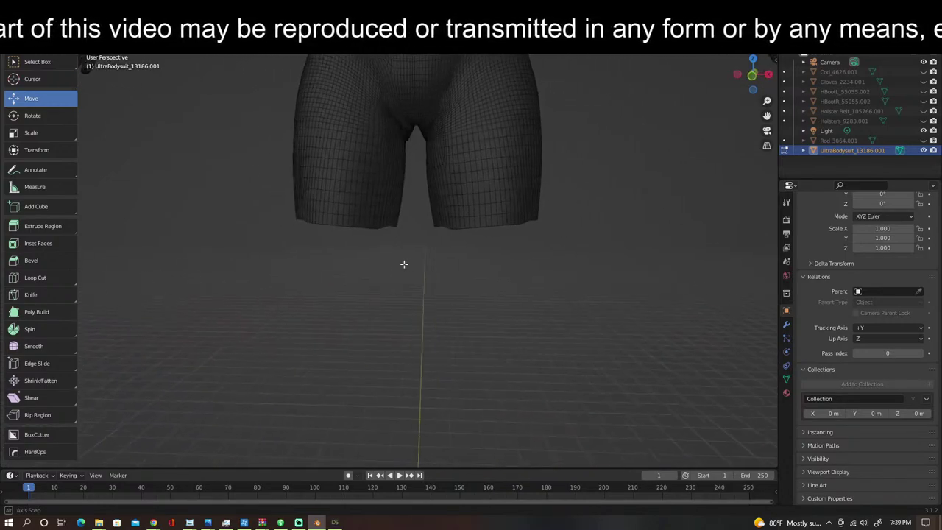
Step: Rip the bodysuit's left arm along the edge loop just above the wrist, leaving the loop in place
{"action": "middle_click_drag", "start_coordinate": [544, 212], "coordinate": [350, 365]}
{"action": "scroll", "coordinate": [350, 364], "scroll_direction": "up", "scroll_amount": 5}
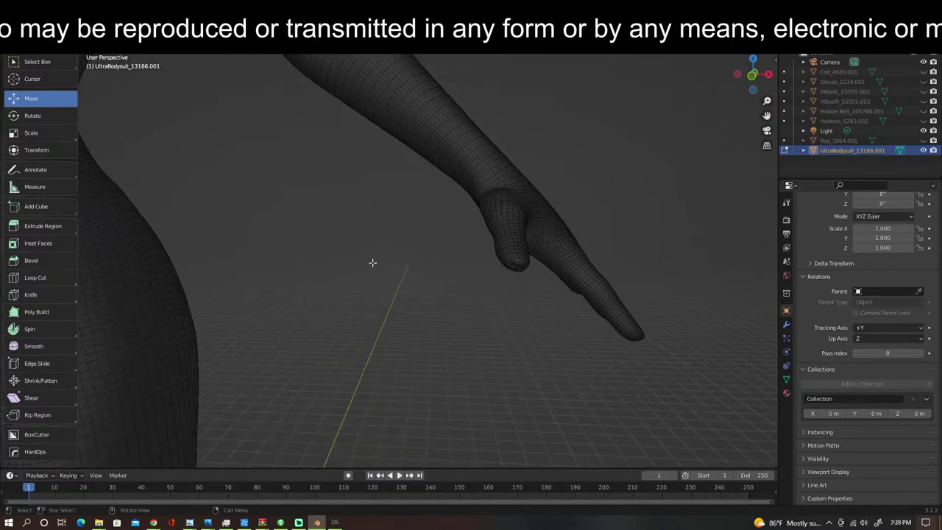
{"action": "scroll", "coordinate": [429, 300], "scroll_direction": "up", "scroll_amount": 5}
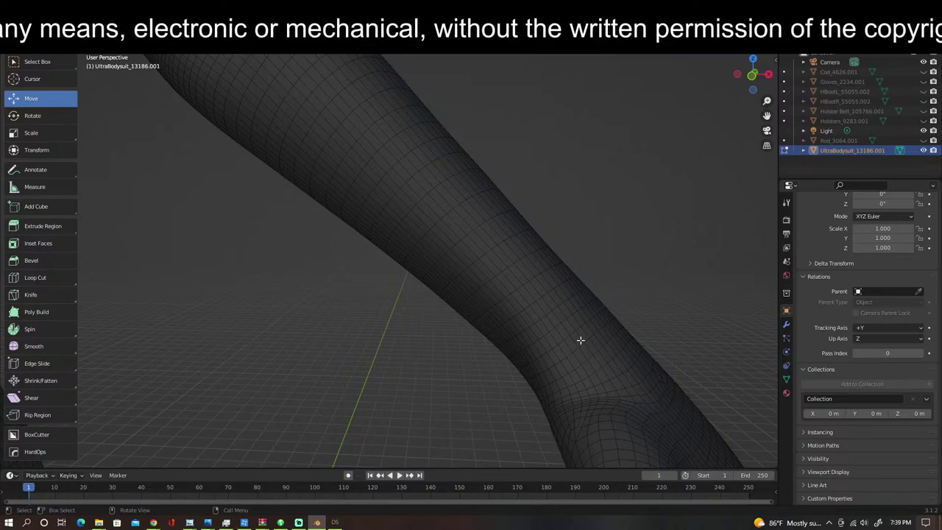
{"action": "left_click", "coordinate": [626, 394]}
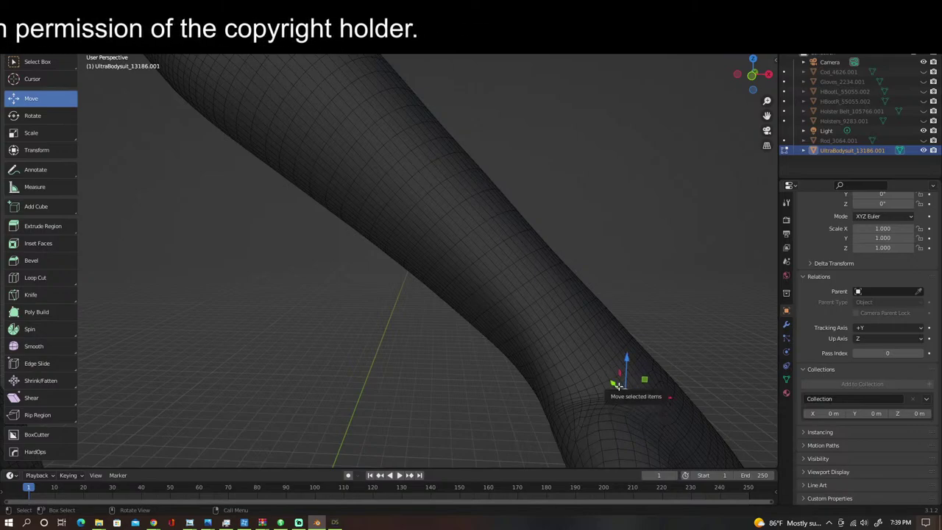
{"action": "left_click", "coordinate": [693, 365]}
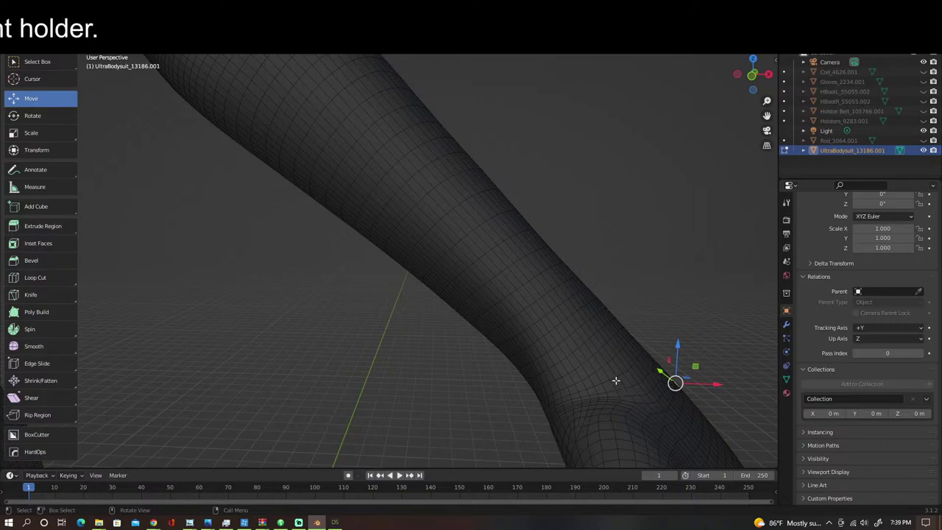
{"action": "left_click", "coordinate": [577, 328]}
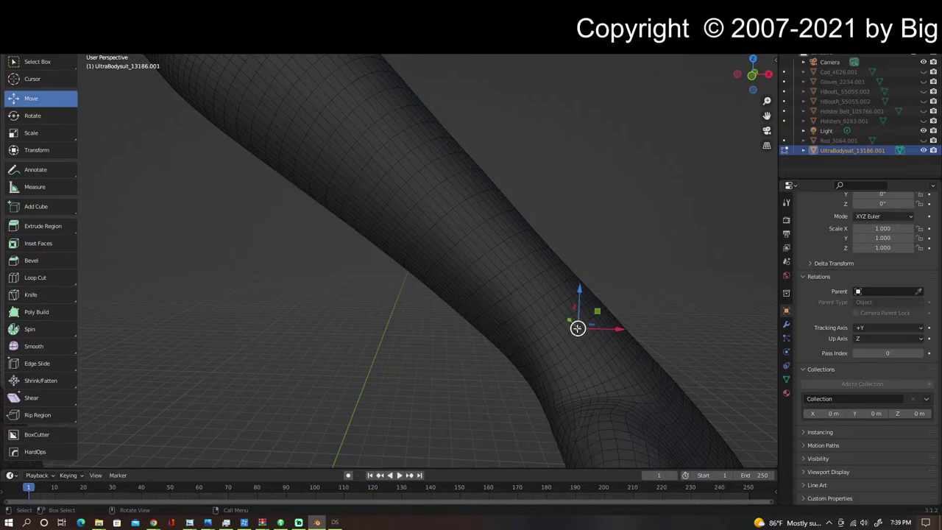
{"action": "left_click", "coordinate": [578, 329], "text": "alt"}
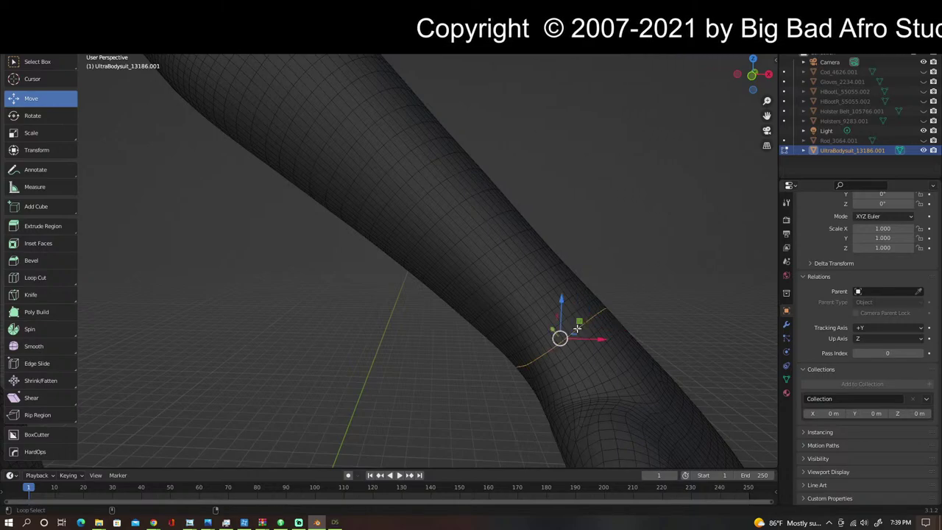
{"action": "key", "text": "v"}
{"action": "left_click", "coordinate": [578, 330]}
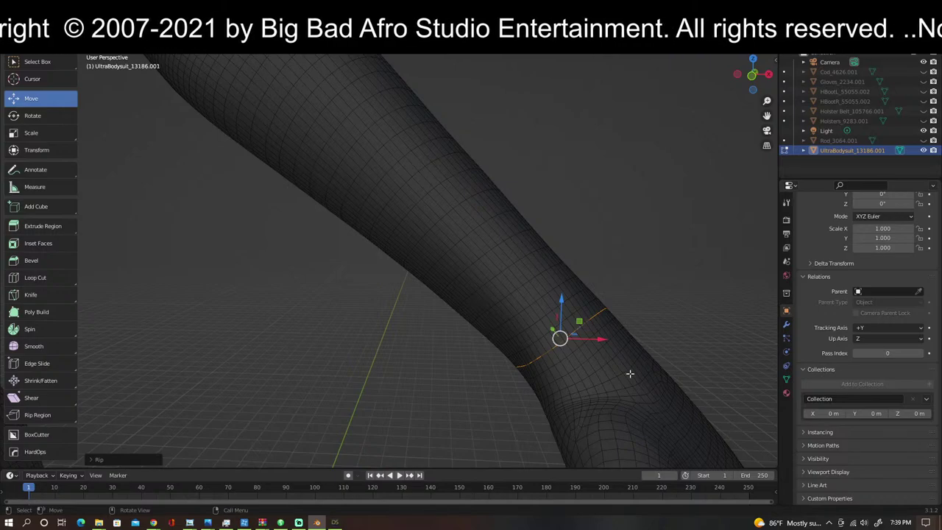
Step: Delete the linked vertices of the left hand beyond the ripped wrist loop
{"action": "key", "text": "l"}
{"action": "key", "text": "x"}
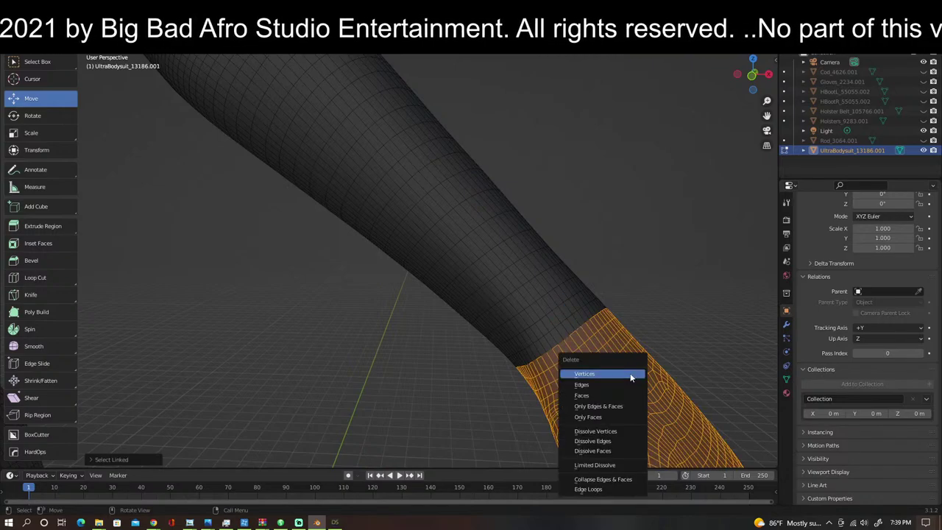
{"action": "left_click", "coordinate": [630, 373]}
{"action": "scroll", "coordinate": [585, 346], "scroll_direction": "down", "scroll_amount": 4}
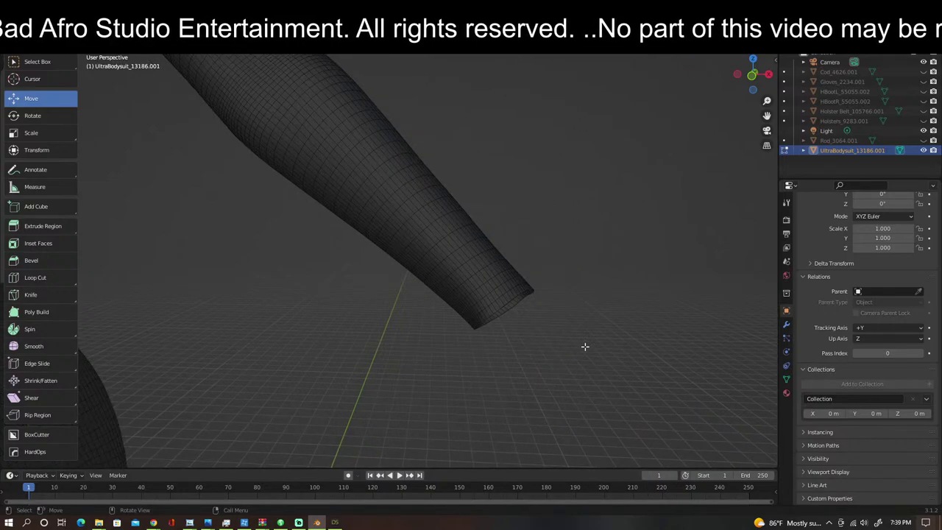
Step: Show the gloves Gloves_2234.001 in the viewport and compare the left glove with the cut end of the sleeve
{"action": "middle_click_drag", "start_coordinate": [381, 331], "coordinate": [536, 321], "text": "shift"}
{"action": "middle_click_drag", "start_coordinate": [317, 336], "coordinate": [537, 343], "text": "shift"}
{"action": "scroll", "coordinate": [486, 300], "scroll_direction": "up", "scroll_amount": 5}
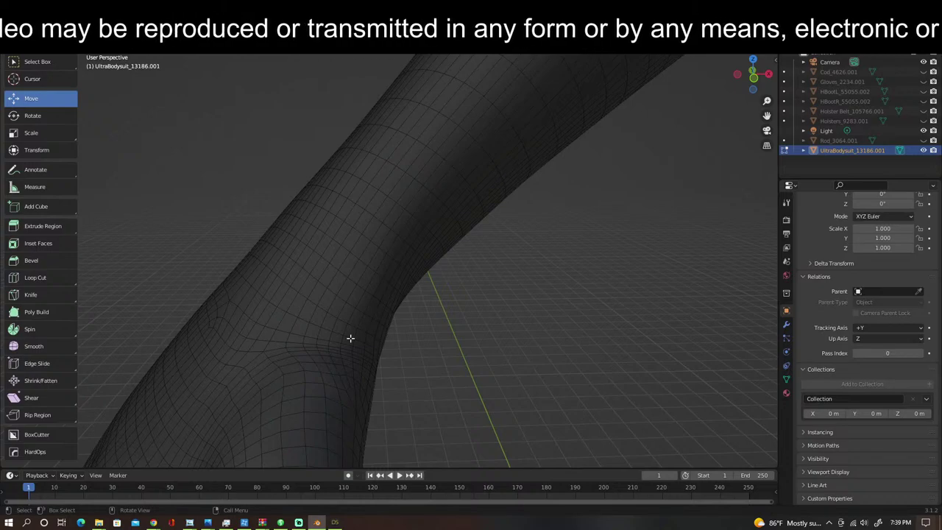
{"action": "scroll", "coordinate": [349, 336], "scroll_direction": "down", "scroll_amount": 4}
{"action": "scroll", "coordinate": [512, 197], "scroll_direction": "up", "scroll_amount": 3}
{"action": "middle_click_drag", "start_coordinate": [512, 196], "coordinate": [21, 285], "text": "shift"}
{"action": "left_click", "coordinate": [924, 82]}
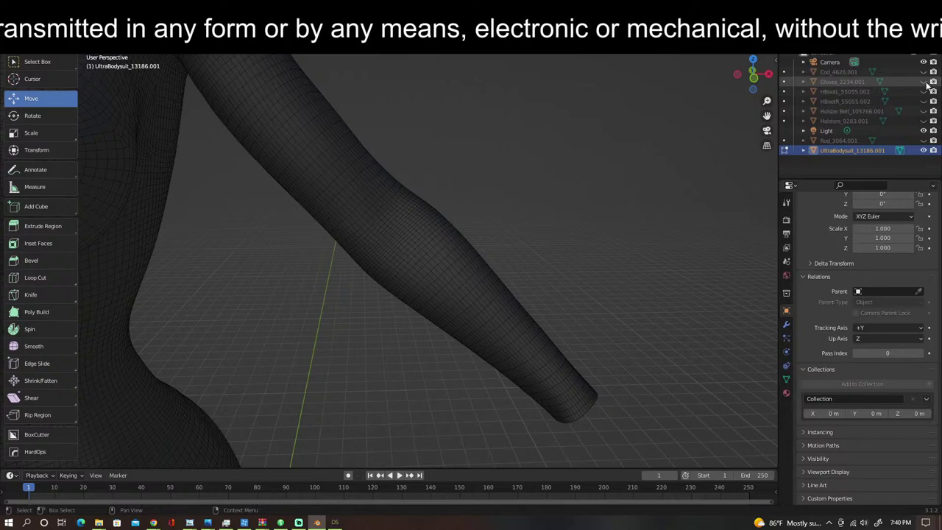
{"action": "middle_click_drag", "start_coordinate": [694, 248], "coordinate": [627, 206]}
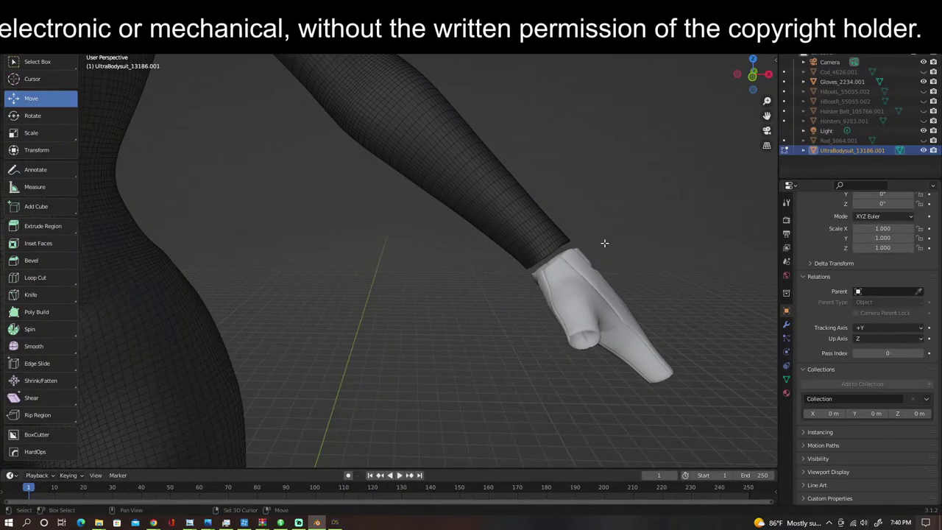
{"action": "middle_click_drag", "start_coordinate": [603, 243], "coordinate": [567, 258], "text": "shift"}
{"action": "scroll", "coordinate": [584, 233], "scroll_direction": "down", "scroll_amount": 2}
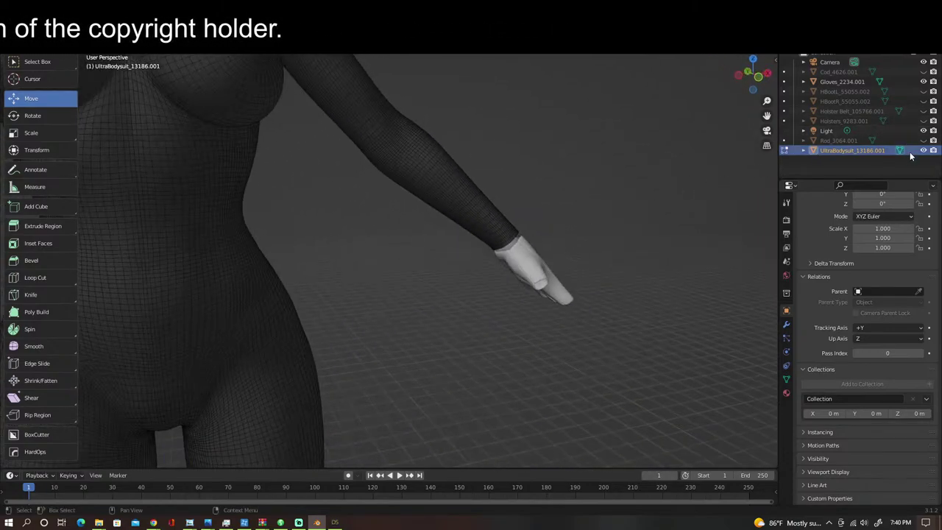
Step: Hide the gloves and select the edge loop around the bodysuit's wrist on the arm that still has a hand
{"action": "left_click", "coordinate": [924, 81]}
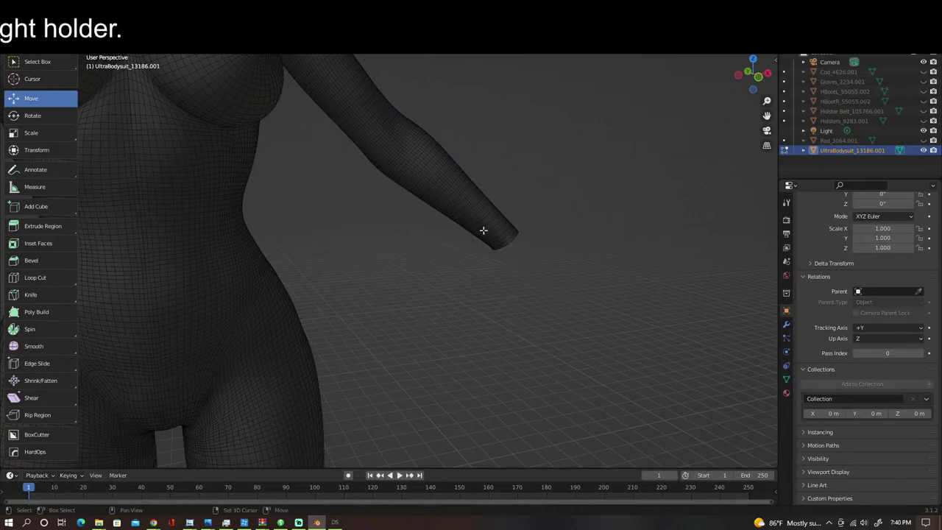
{"action": "middle_click_drag", "start_coordinate": [417, 234], "coordinate": [42, 226]}
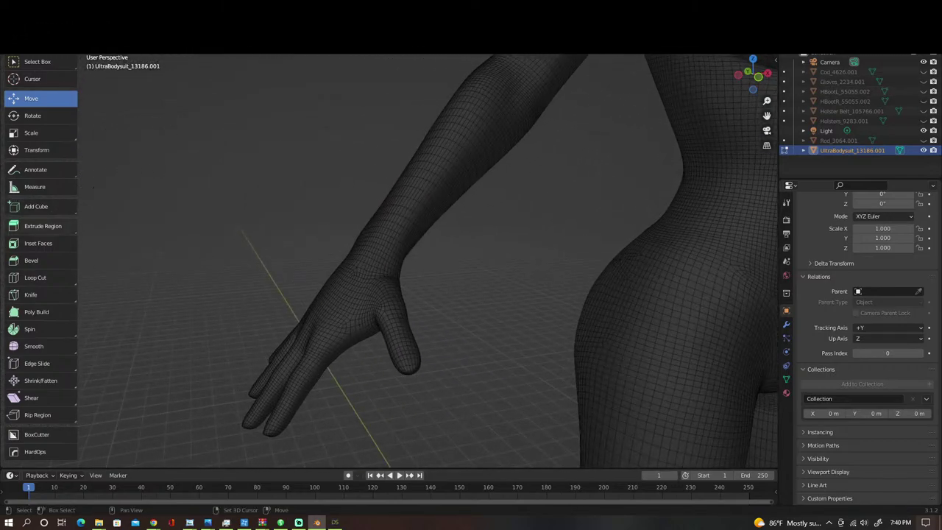
{"action": "scroll", "coordinate": [334, 272], "scroll_direction": "up", "scroll_amount": 4}
{"action": "scroll", "coordinate": [462, 296], "scroll_direction": "up", "scroll_amount": 1}
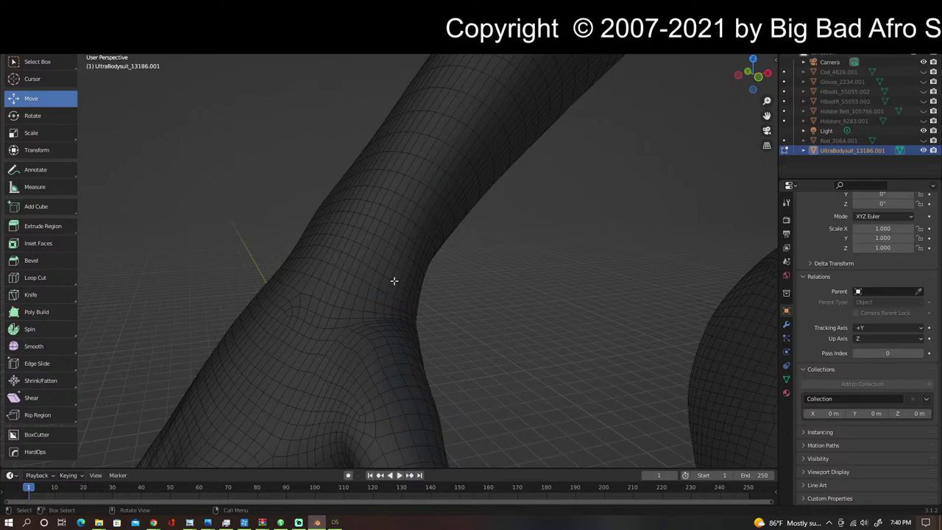
{"action": "left_click", "coordinate": [412, 242]}
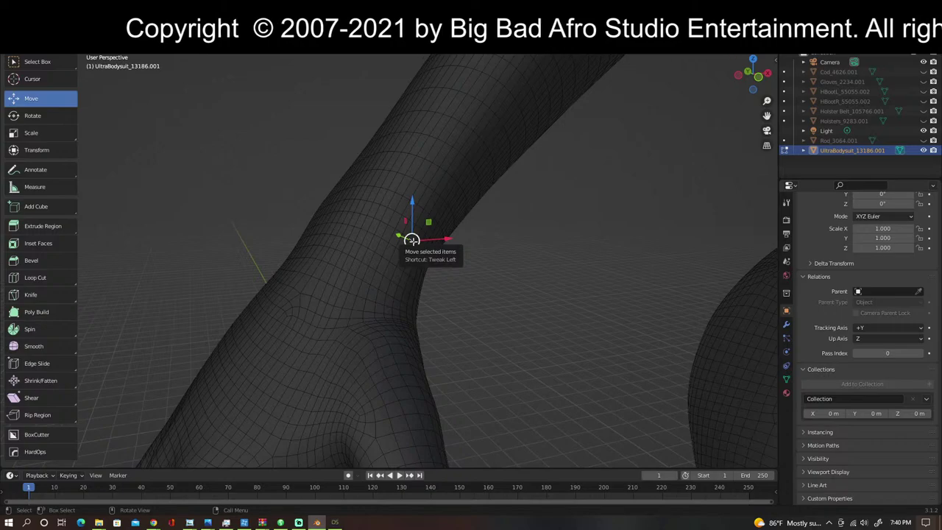
{"action": "left_click", "coordinate": [414, 243], "text": "alt"}
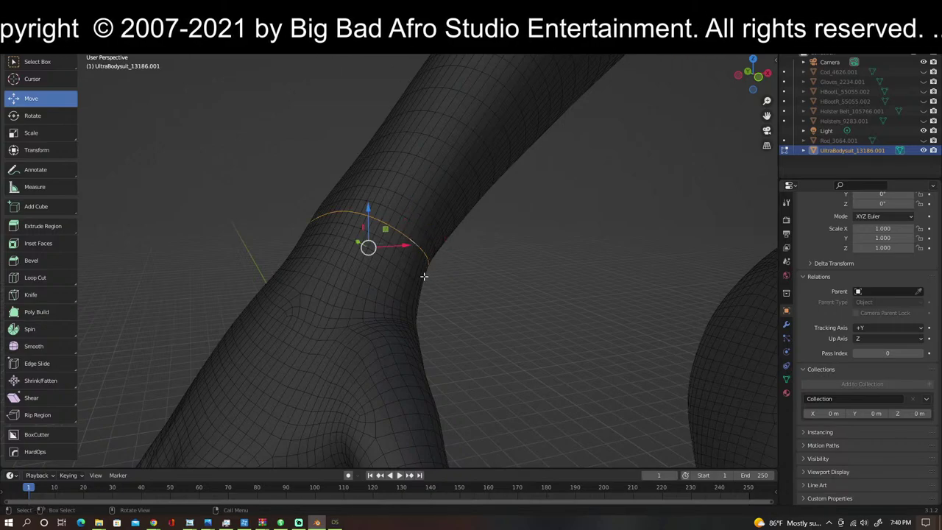
Step: Rip the bodysuit mesh along the selected wrist loop to detach the hand from the forearm
{"action": "scroll", "coordinate": [401, 280], "scroll_direction": "down", "scroll_amount": 4}
{"action": "scroll", "coordinate": [403, 282], "scroll_direction": "up", "scroll_amount": 3}
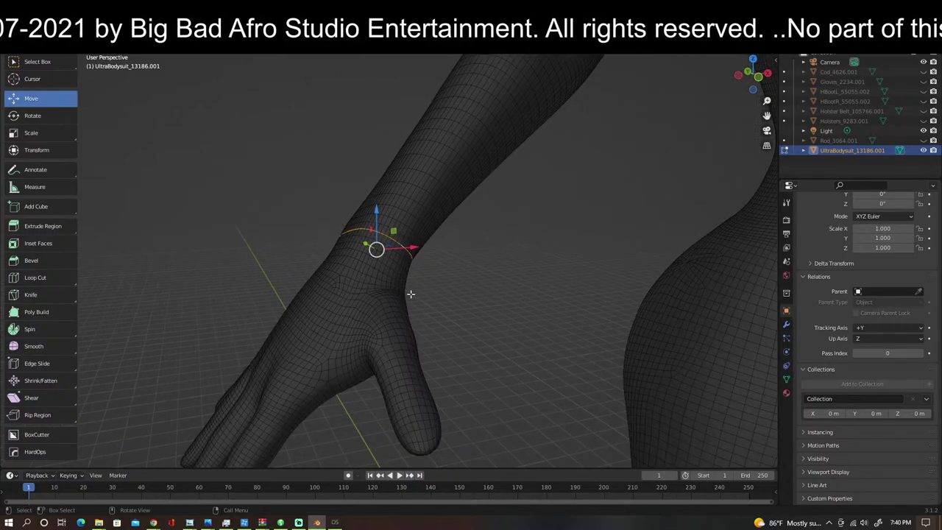
{"action": "right_click", "coordinate": [411, 294]}
{"action": "left_click", "coordinate": [411, 294]}
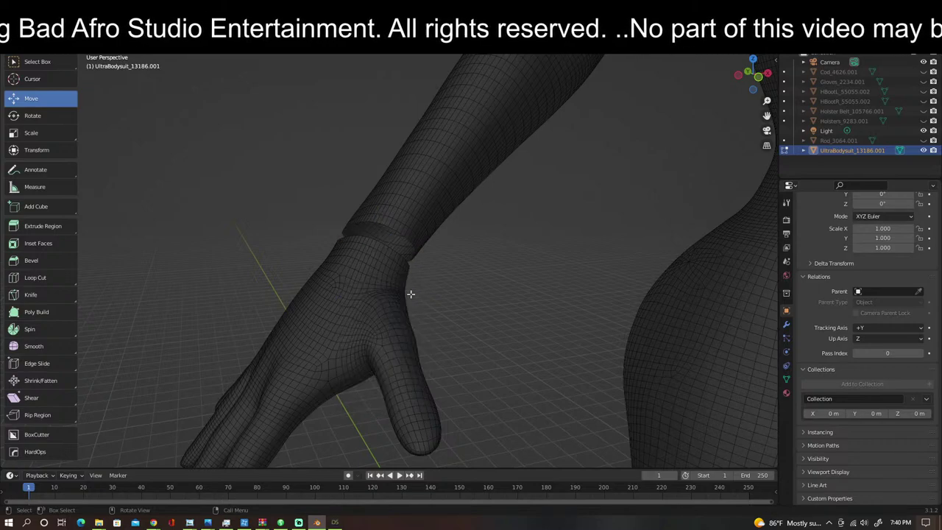
{"action": "key", "text": "ctrl+z"}
{"action": "key", "text": "v"}
{"action": "left_click", "coordinate": [372, 279]}
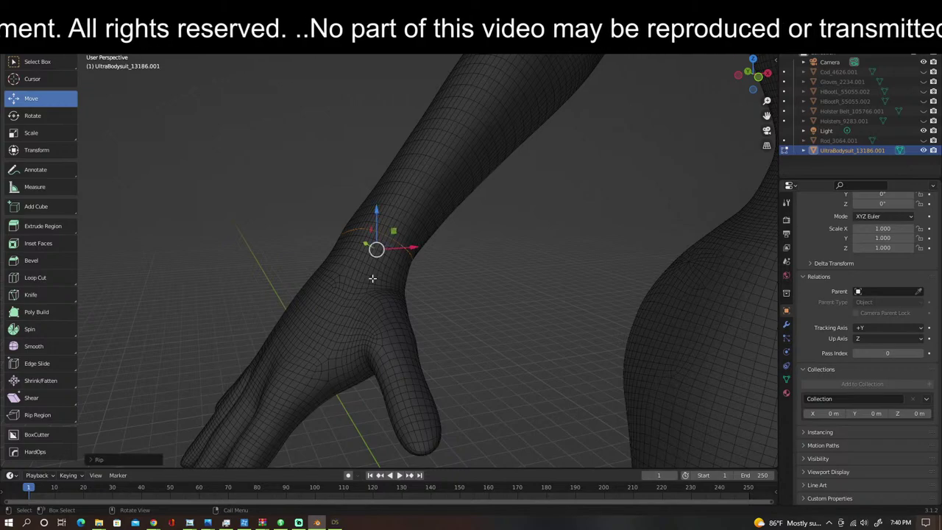
Step: Select the whole detached hand as linked geometry and delete its vertices
{"action": "key", "text": "l"}
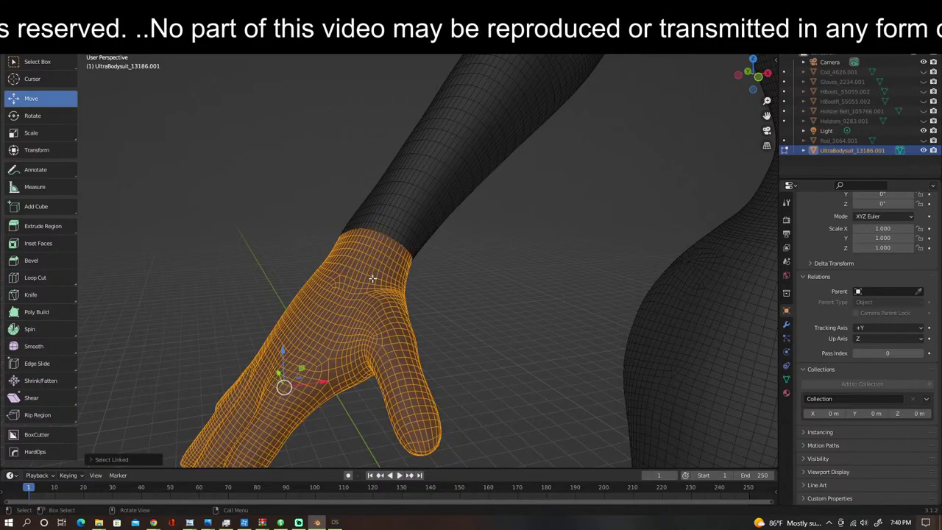
{"action": "key", "text": "x"}
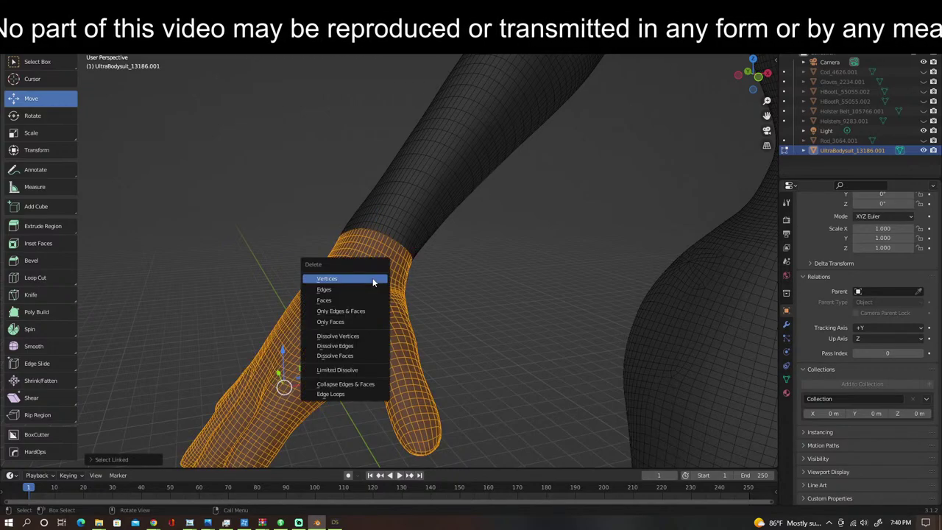
{"action": "left_click", "coordinate": [373, 280]}
{"action": "scroll", "coordinate": [452, 294], "scroll_direction": "down", "scroll_amount": 5}
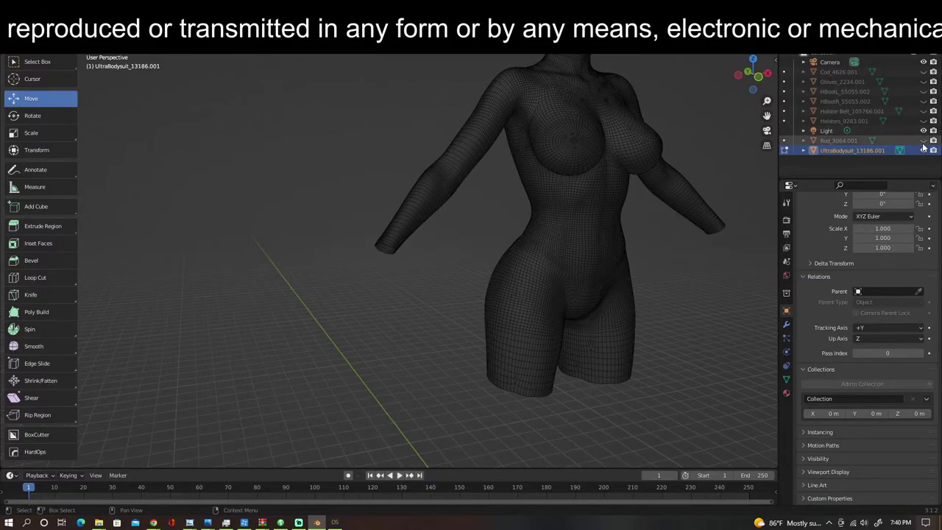
Step: Unhide the Cod_4626.001 elbow bands, the gloves and both boots
{"action": "left_click", "coordinate": [923, 72]}
{"action": "left_click", "coordinate": [924, 81]}
{"action": "left_click", "coordinate": [924, 91]}
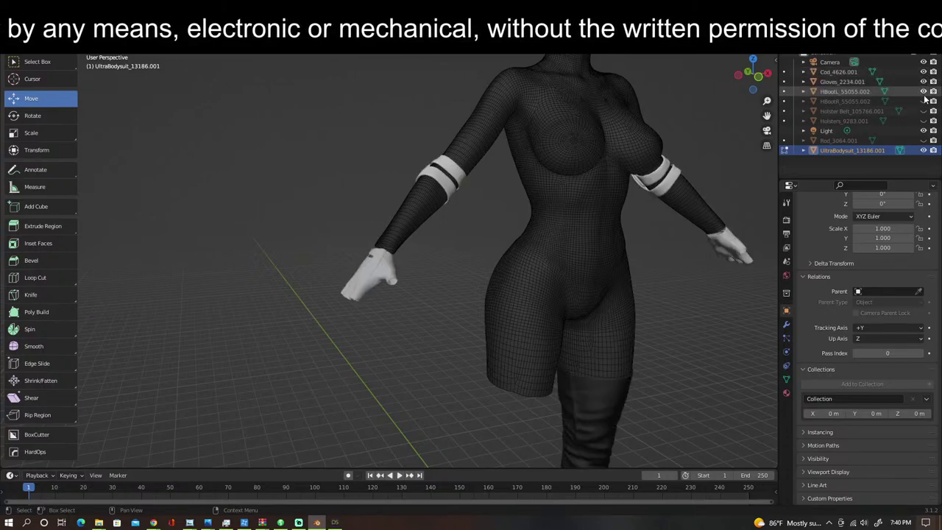
{"action": "left_click", "coordinate": [924, 100]}
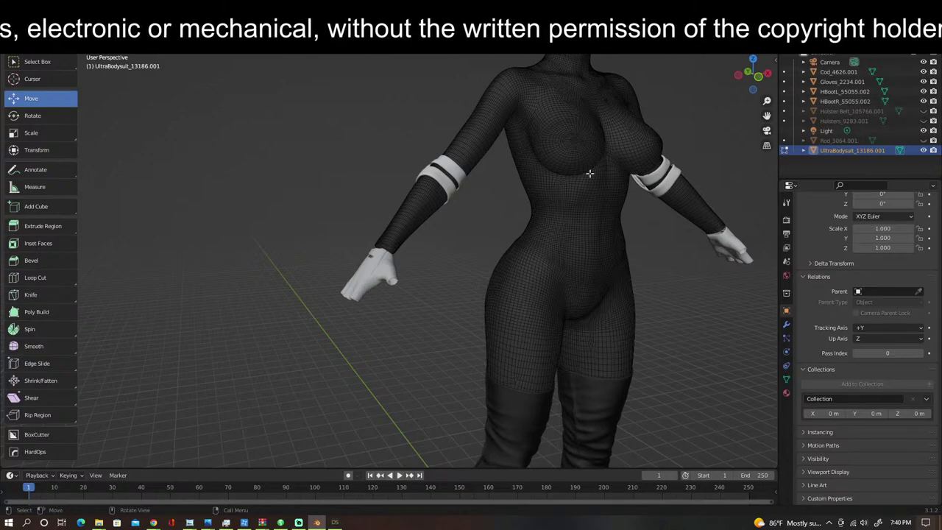
Step: Examine from several angles and distances how the trimmed bodysuit meets the gloves, elbow bands and boots
{"action": "middle_click_drag", "start_coordinate": [590, 173], "coordinate": [758, 149]}
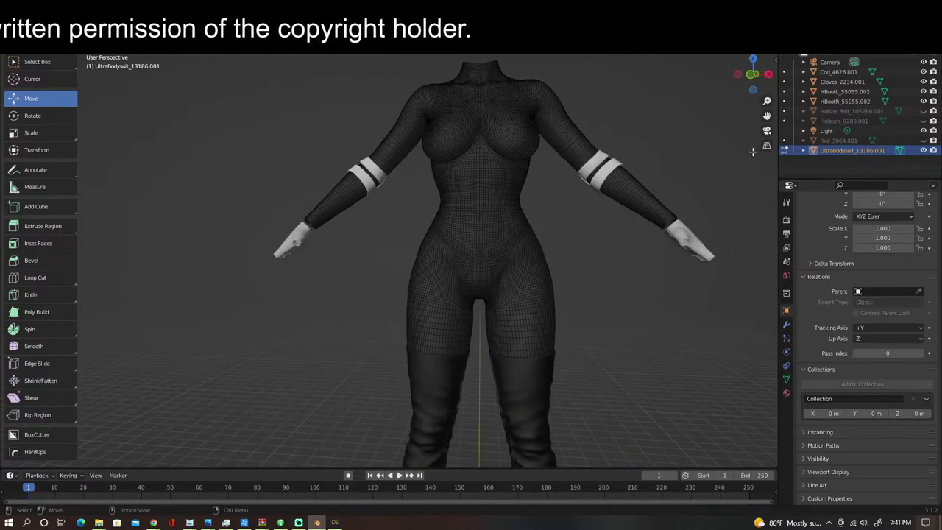
{"action": "scroll", "coordinate": [632, 243], "scroll_direction": "down", "scroll_amount": 6}
{"action": "scroll", "coordinate": [633, 243], "scroll_direction": "up", "scroll_amount": 3}
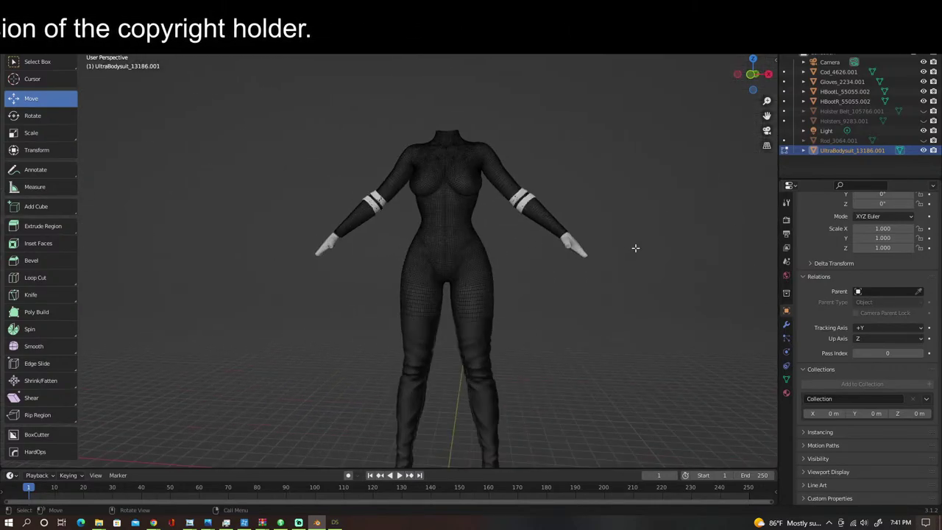
{"action": "scroll", "coordinate": [638, 250], "scroll_direction": "up", "scroll_amount": 5}
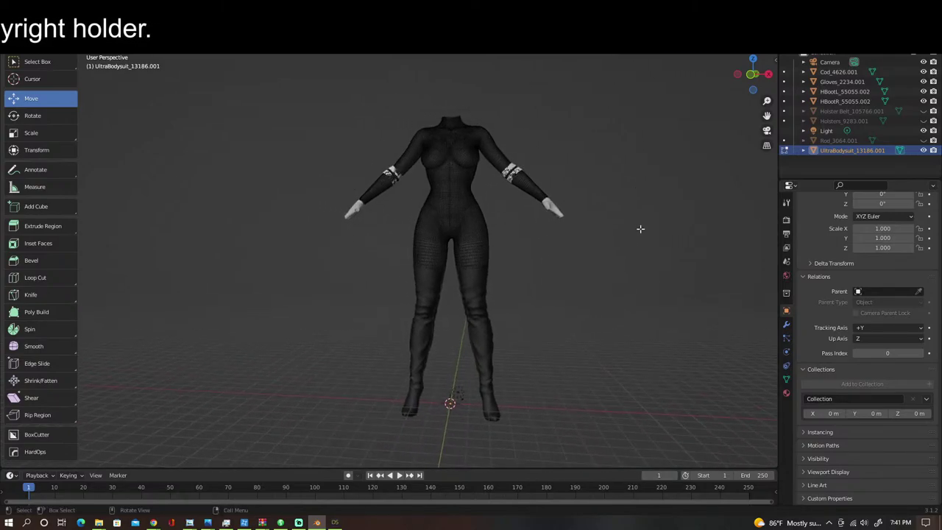
{"action": "scroll", "coordinate": [633, 235], "scroll_direction": "down", "scroll_amount": 4}
{"action": "scroll", "coordinate": [500, 309], "scroll_direction": "down", "scroll_amount": 2}
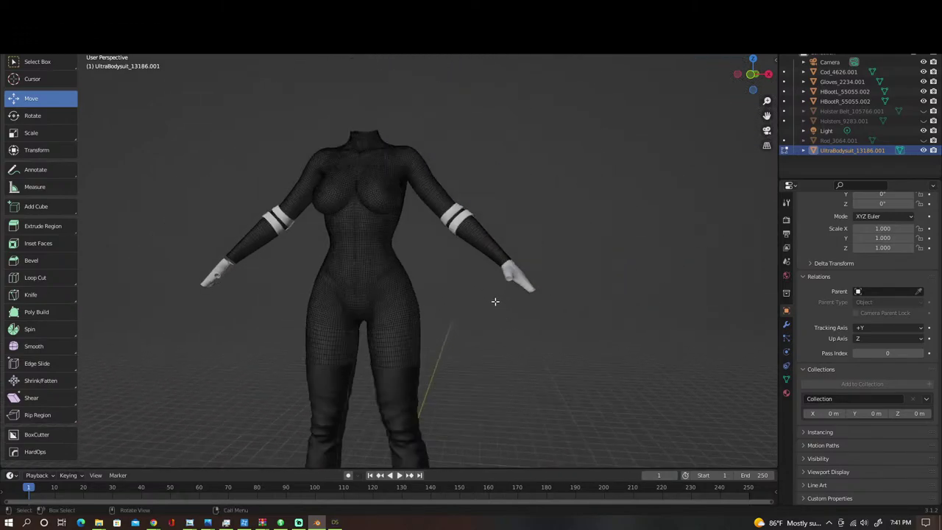
{"action": "middle_click_drag", "start_coordinate": [458, 259], "coordinate": [496, 264]}
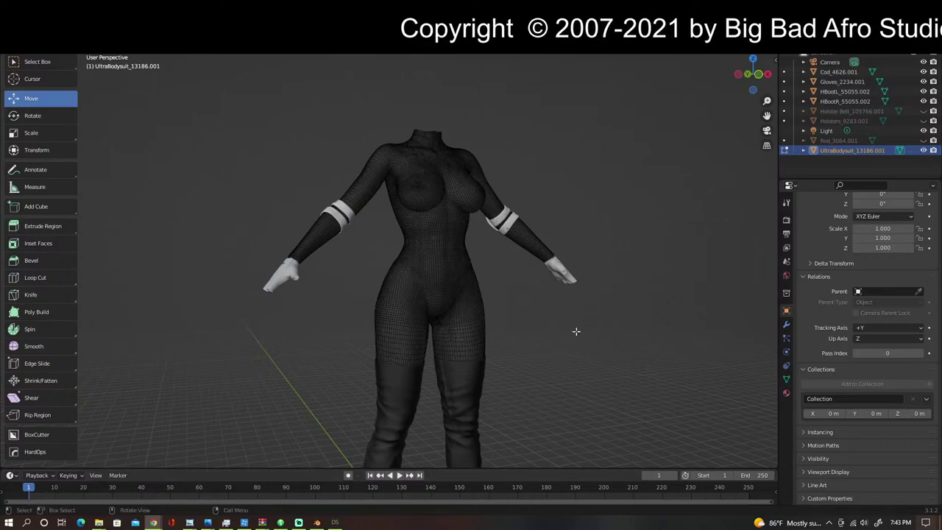
{"action": "scroll", "coordinate": [578, 330], "scroll_direction": "up", "scroll_amount": 3}
{"action": "left_click_drag", "start_coordinate": [593, 324], "coordinate": [553, 326]}
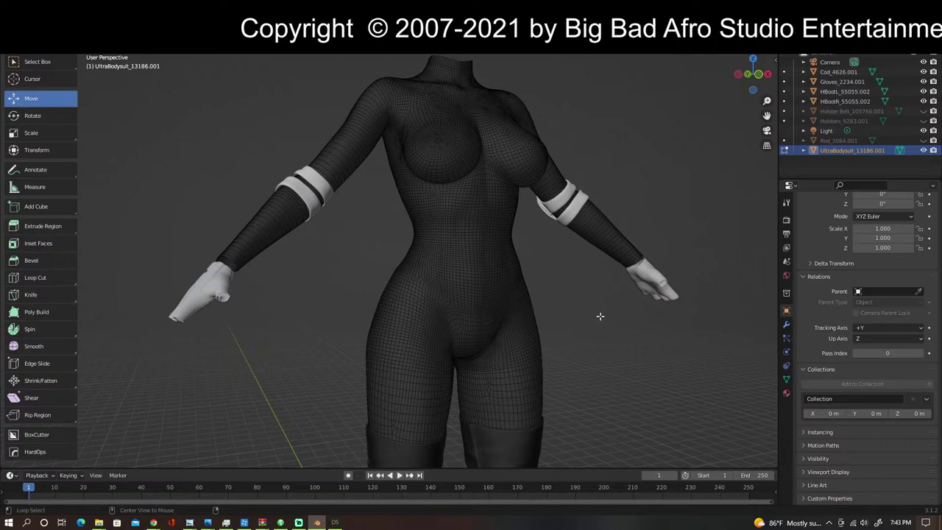
{"action": "scroll", "coordinate": [592, 328], "scroll_direction": "down", "scroll_amount": 3}
{"action": "middle_click_drag", "start_coordinate": [595, 326], "coordinate": [522, 330]}
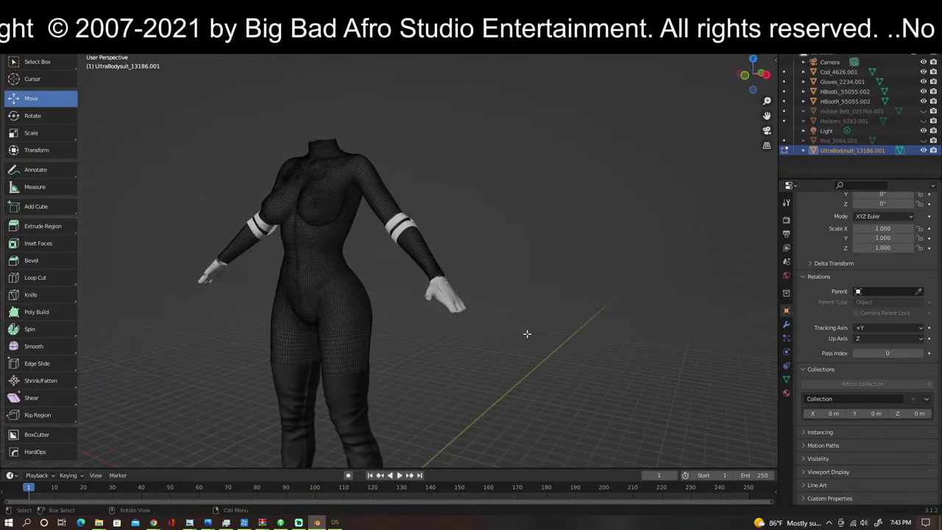
{"action": "scroll", "coordinate": [582, 267], "scroll_direction": "up", "scroll_amount": 2}
{"action": "middle_click_drag", "start_coordinate": [581, 267], "coordinate": [604, 272]}
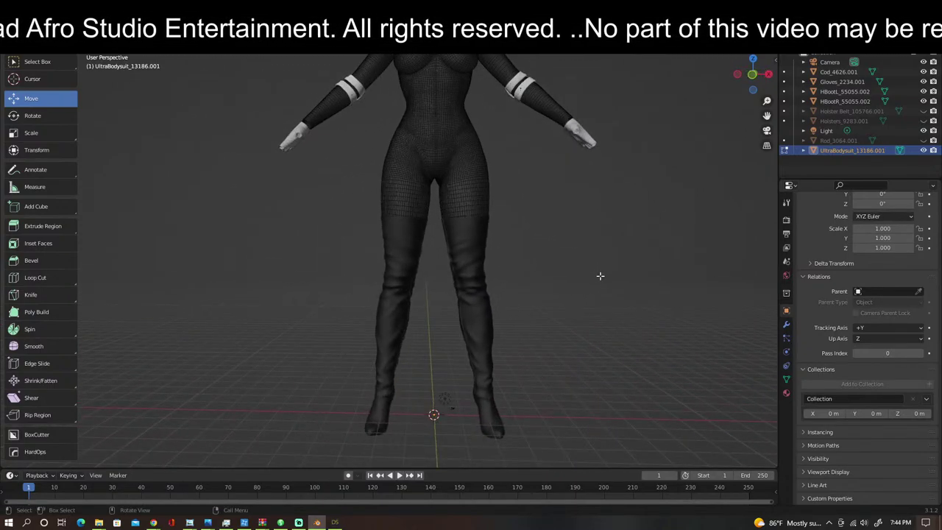
{"action": "scroll", "coordinate": [582, 285], "scroll_direction": "down", "scroll_amount": 3}
{"action": "scroll", "coordinate": [579, 286], "scroll_direction": "up", "scroll_amount": 2}
{"action": "scroll", "coordinate": [571, 281], "scroll_direction": "down", "scroll_amount": 1}
{"action": "middle_click_drag", "start_coordinate": [571, 281], "coordinate": [557, 321]}
{"action": "scroll", "coordinate": [505, 251], "scroll_direction": "up", "scroll_amount": 6}
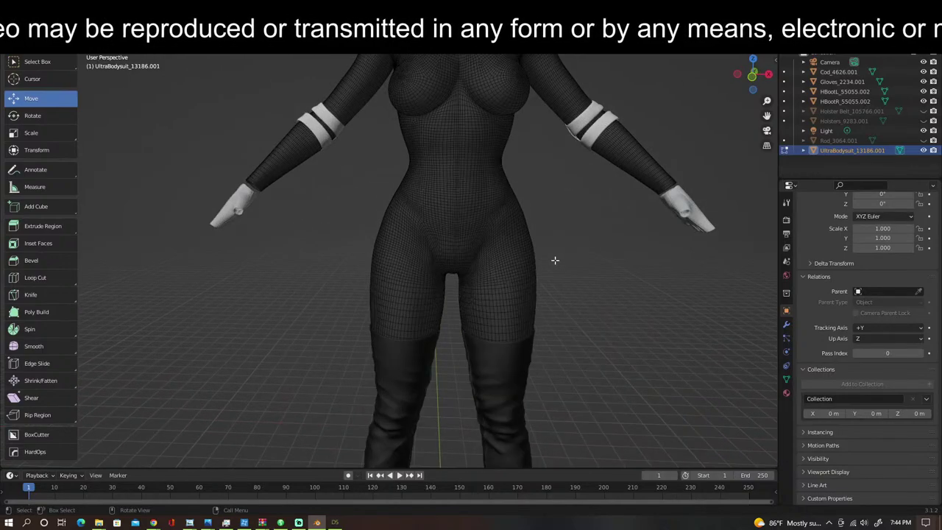
{"action": "scroll", "coordinate": [675, 235], "scroll_direction": "down", "scroll_amount": 4}
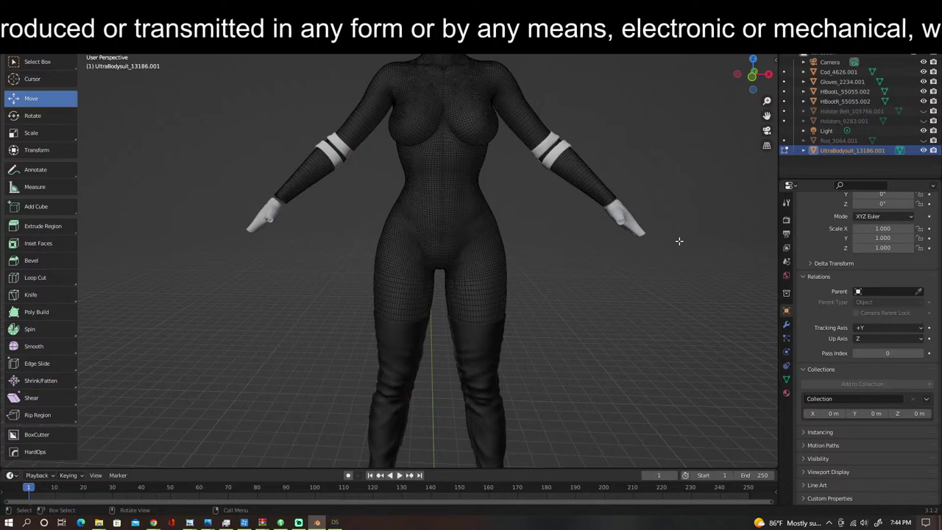
{"action": "mouse_move", "coordinate": [537, 259]}
{"action": "middle_mouse_down"}
{"action": "mouse_move", "coordinate": [406, 259]}
{"action": "mouse_move", "coordinate": [552, 257]}
{"action": "middle_mouse_up"}
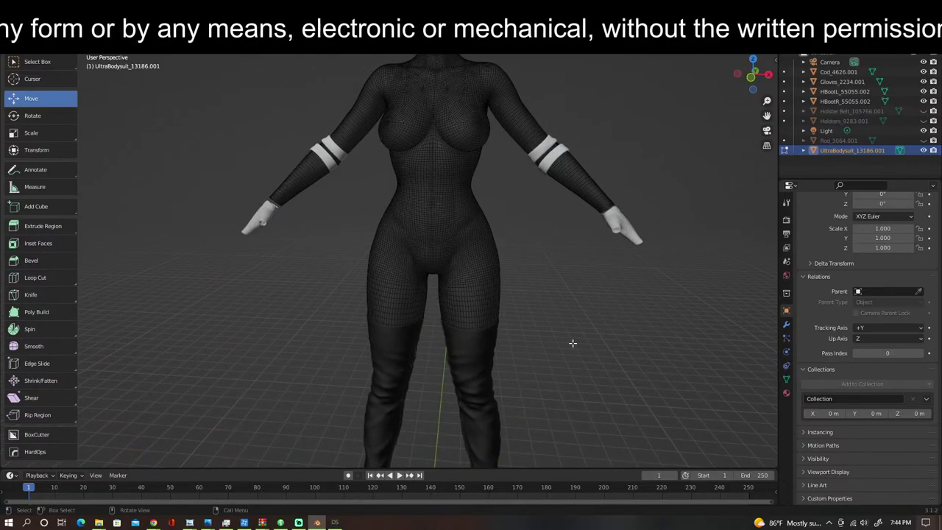
Step: Set the viewport shading to Material Preview and return the bodysuit to Object Mode to inspect its surface
{"action": "key", "text": "z"}
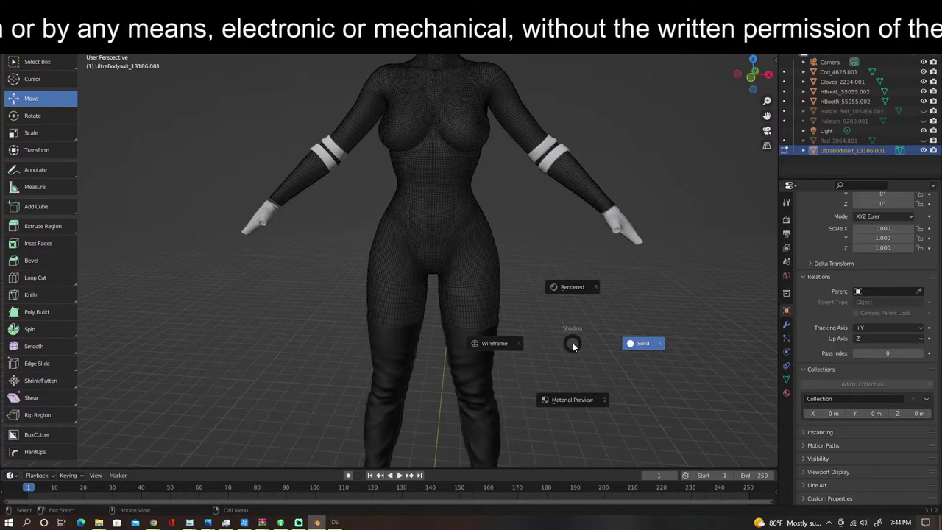
{"action": "left_click", "coordinate": [576, 402]}
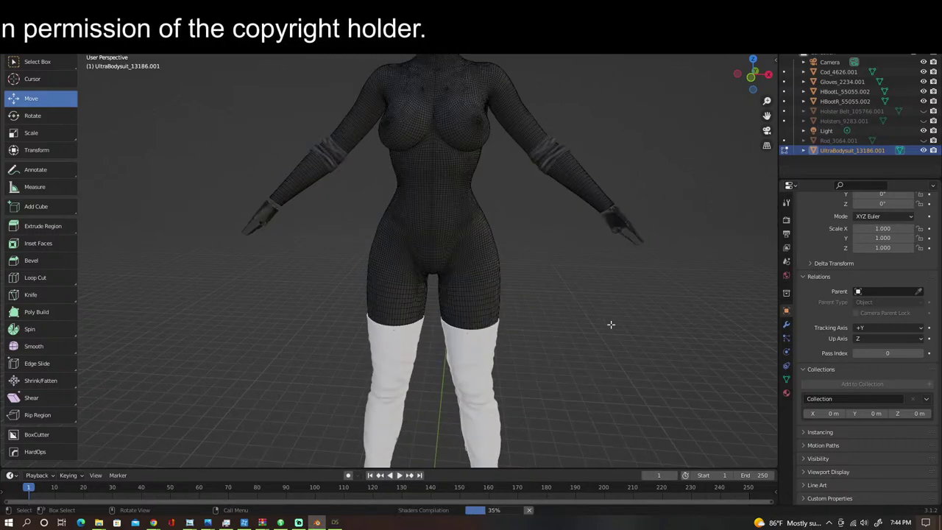
{"action": "middle_click_drag", "start_coordinate": [610, 324], "coordinate": [558, 335]}
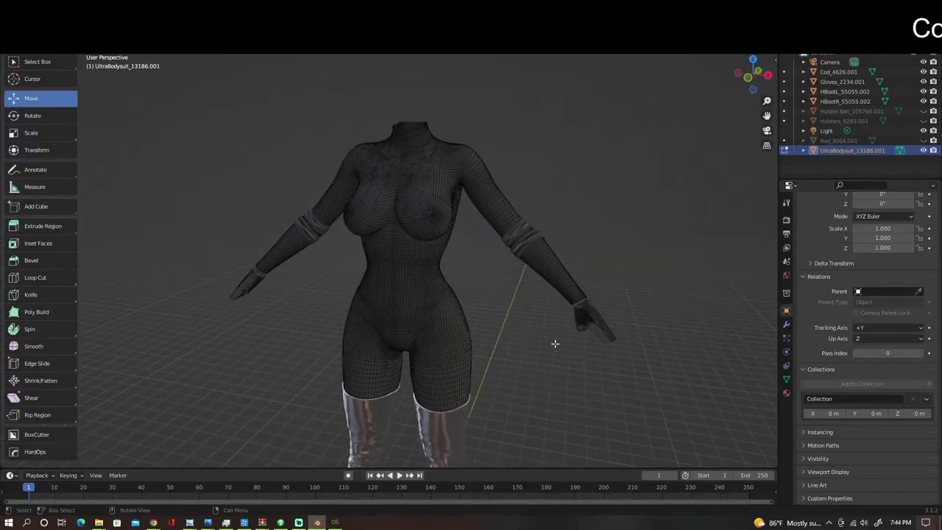
{"action": "key", "text": "Tab"}
{"action": "middle_click_drag", "start_coordinate": [528, 343], "coordinate": [540, 324]}
{"action": "scroll", "coordinate": [491, 318], "scroll_direction": "up", "scroll_amount": 5}
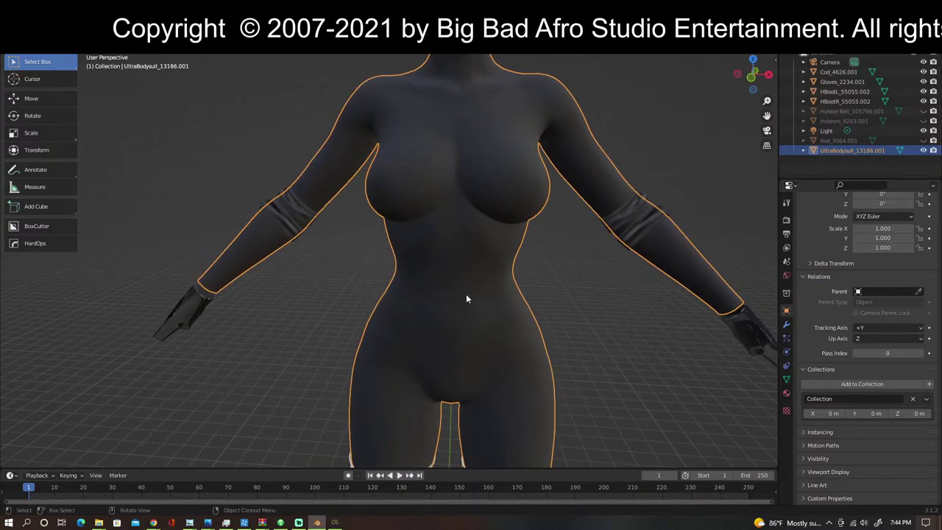
{"action": "scroll", "coordinate": [466, 299], "scroll_direction": "down", "scroll_amount": 2}
{"action": "scroll", "coordinate": [612, 339], "scroll_direction": "down", "scroll_amount": 3}
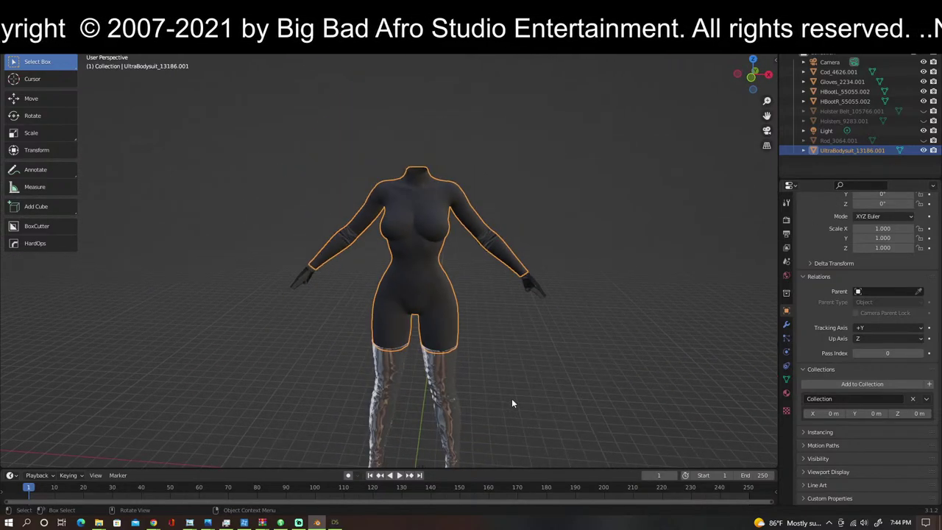
Step: Hide the two boots, HBootL_55055.002 and HBootR_55055.002
{"action": "left_click", "coordinate": [446, 380]}
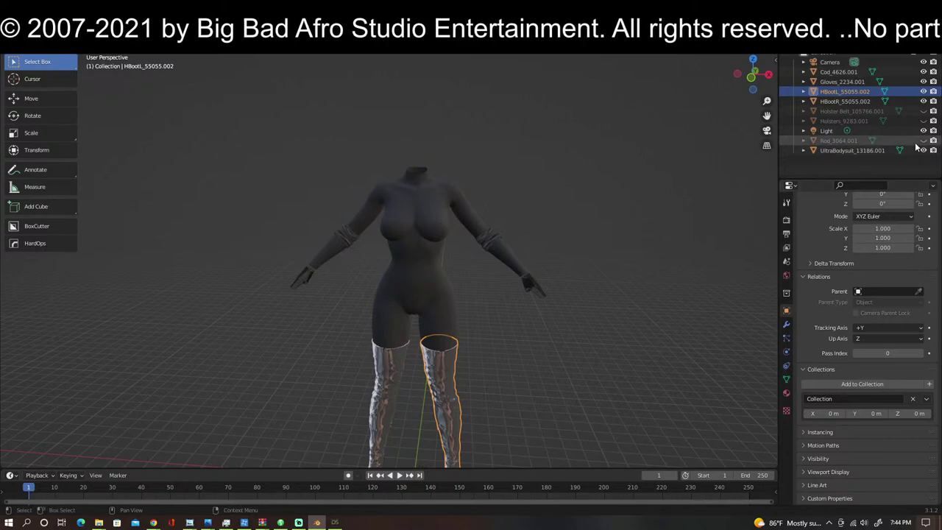
{"action": "left_click", "coordinate": [924, 92]}
{"action": "left_click", "coordinate": [900, 101]}
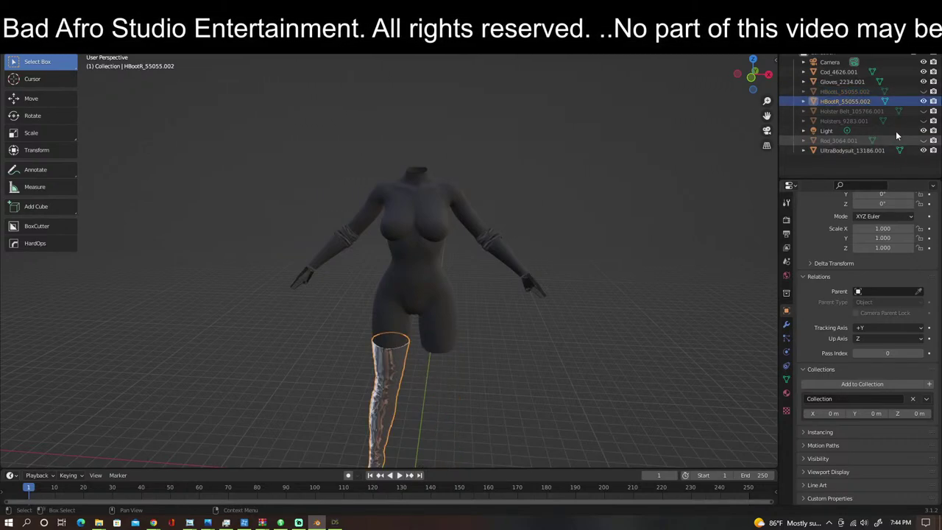
{"action": "left_click", "coordinate": [924, 101]}
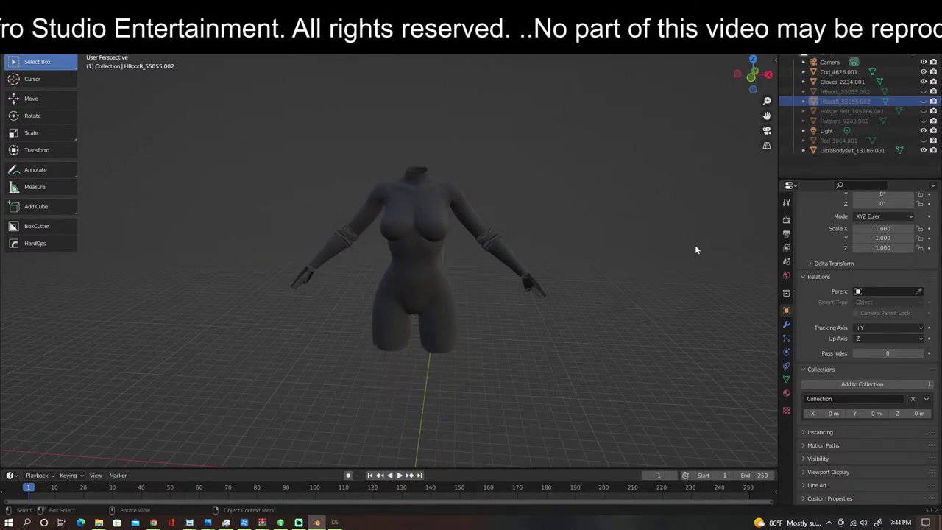
Step: Hide the Cod_4626.001 elbow bands and the gloves, and select the bodysuit
{"action": "left_click", "coordinate": [486, 245]}
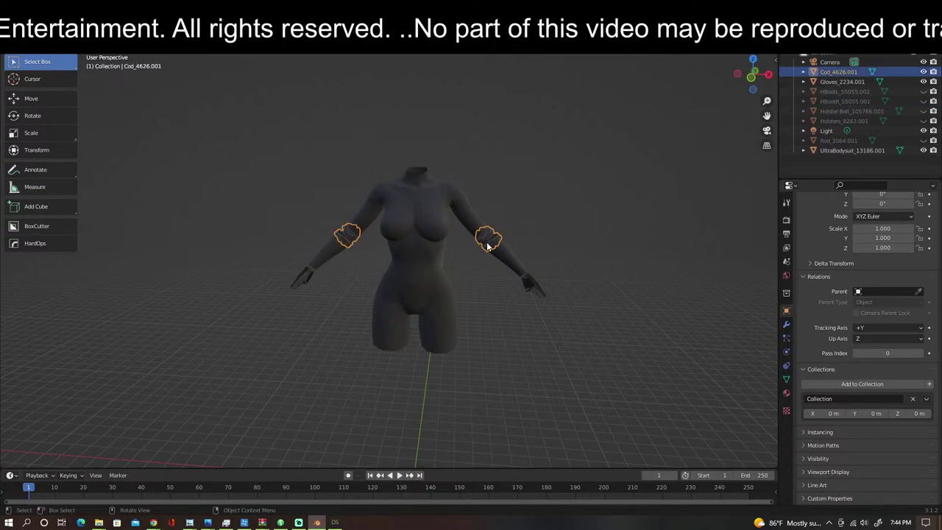
{"action": "left_click", "coordinate": [923, 71]}
{"action": "left_click", "coordinate": [532, 287]}
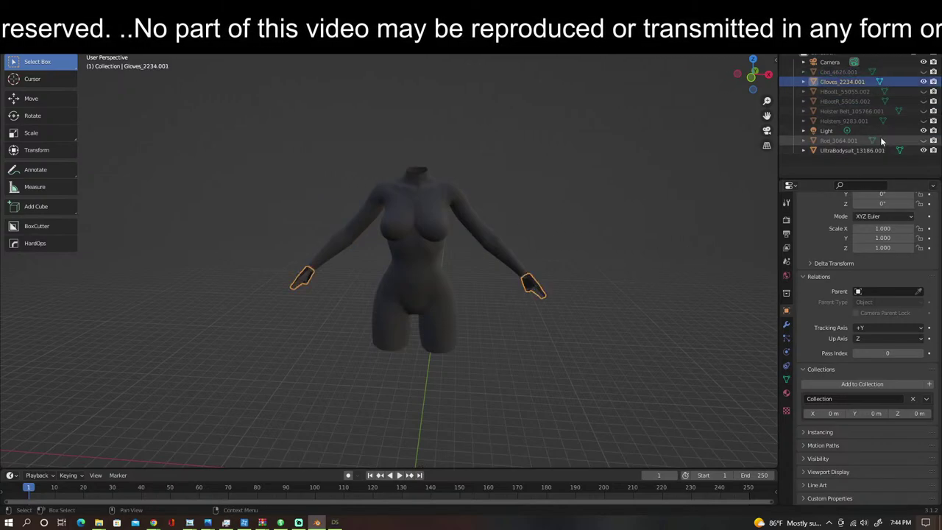
{"action": "left_click", "coordinate": [924, 81]}
{"action": "middle_click_drag", "start_coordinate": [555, 237], "coordinate": [480, 247]}
{"action": "left_click", "coordinate": [469, 250]}
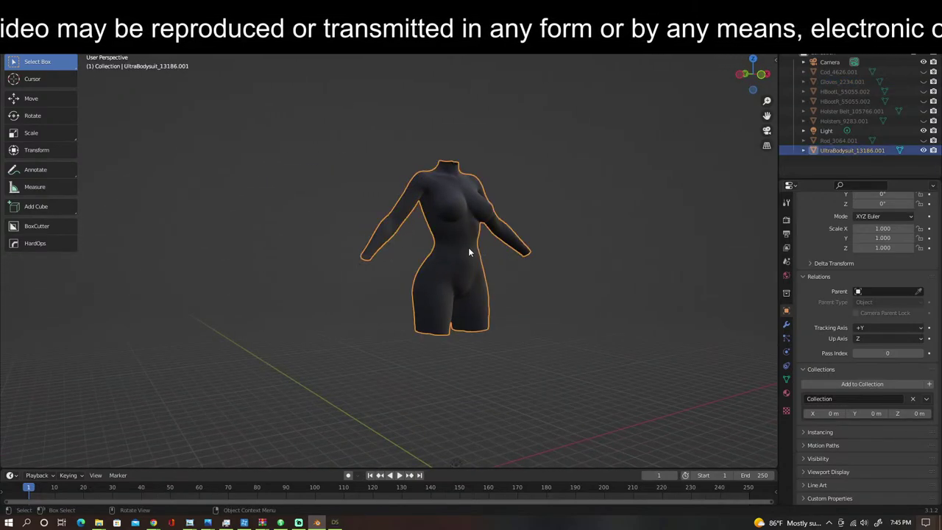
Step: Start a Wavefront (.obj) export of the bodysuit into the stella_obj folder
{"action": "left_click", "coordinate": [22, 19]}
{"action": "mouse_move", "coordinate": [65, 179]}
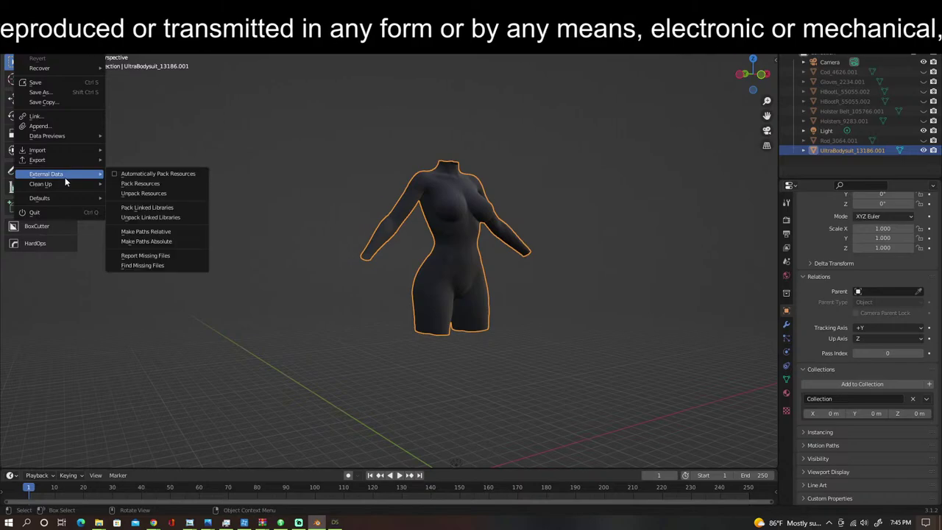
{"action": "mouse_move", "coordinate": [64, 158]}
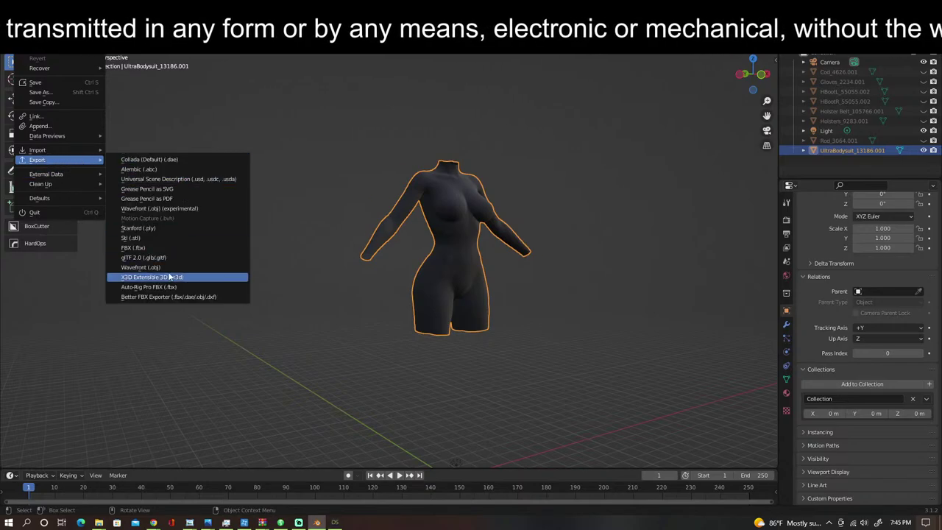
{"action": "left_click", "coordinate": [147, 267]}
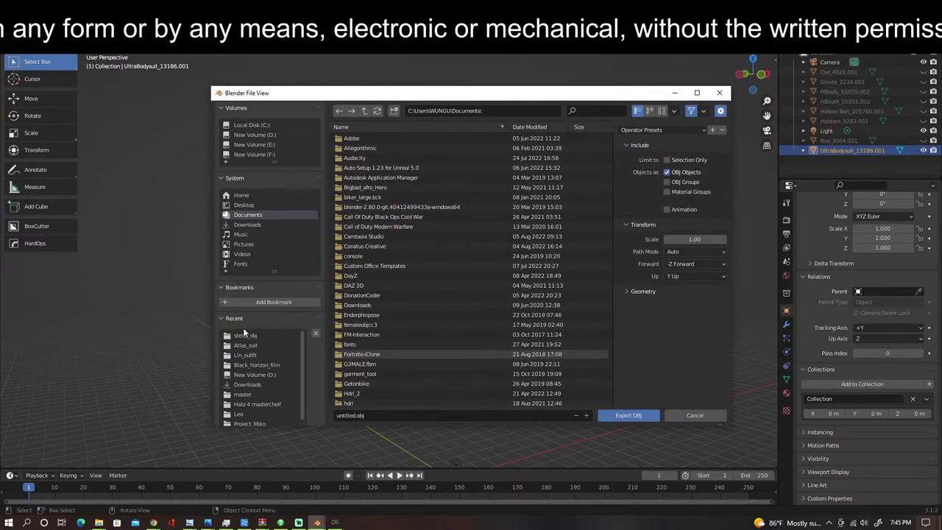
{"action": "left_click", "coordinate": [246, 335]}
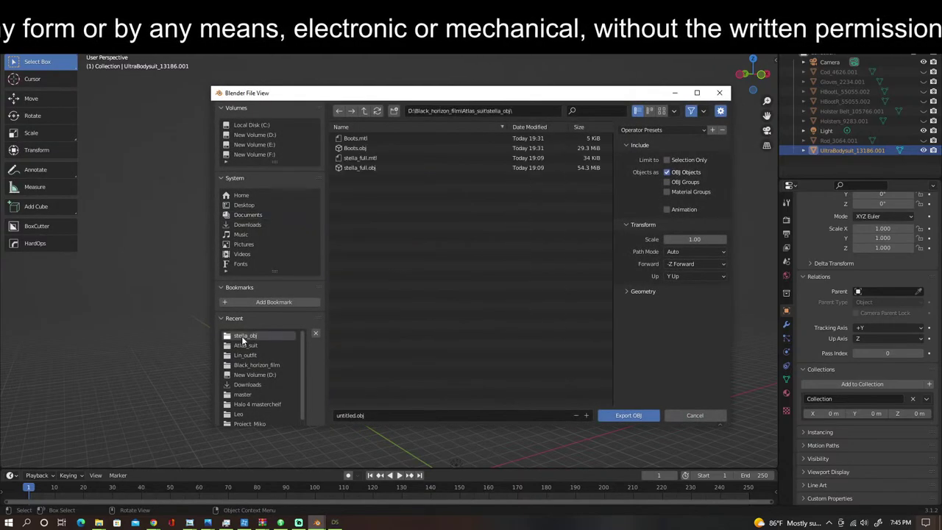
Step: Name the OBJ export file Body_suit
{"action": "left_click", "coordinate": [367, 416]}
{"action": "key", "text": "BackSpace"}
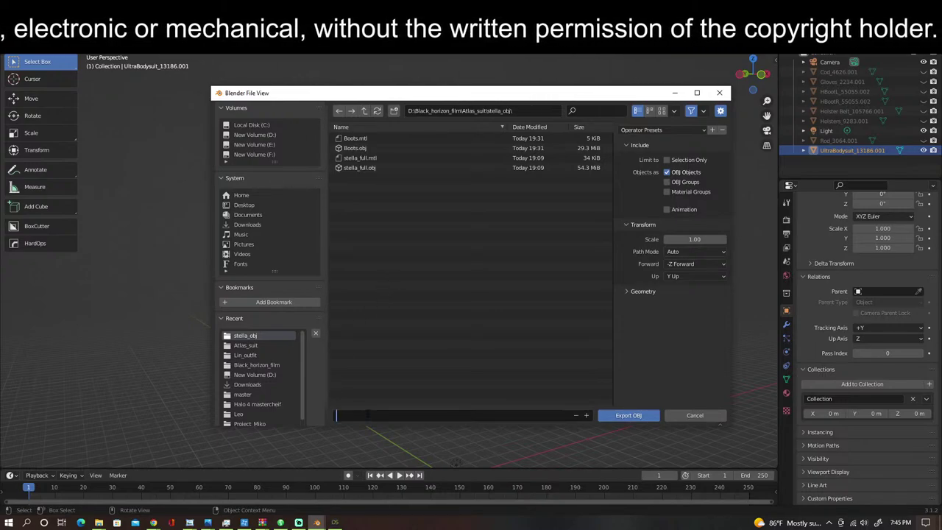
{"action": "type", "text": "Bo"}
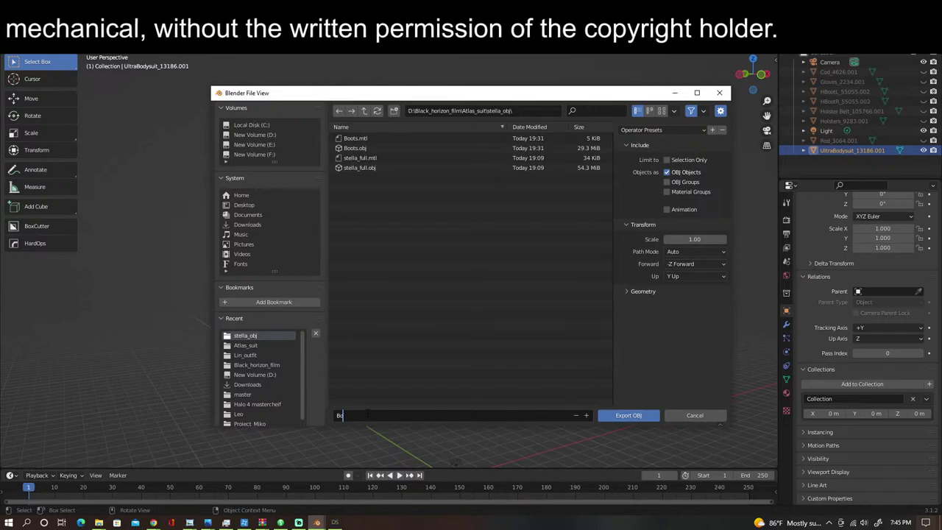
{"action": "type", "text": "o"}
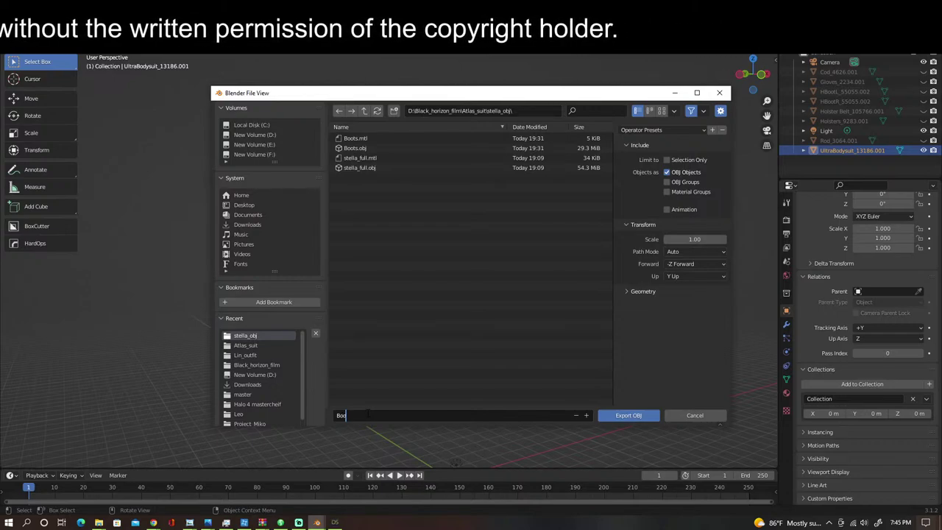
{"action": "type", "text": "dy"}
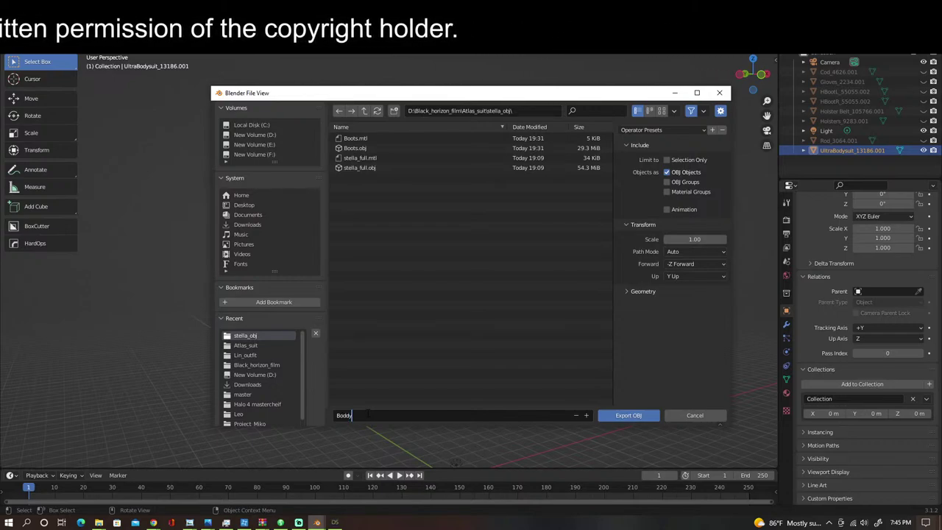
{"action": "key", "text": "BackSpace"}
{"action": "key", "text": "BackSpace"}
{"action": "key", "text": "BackSpace"}
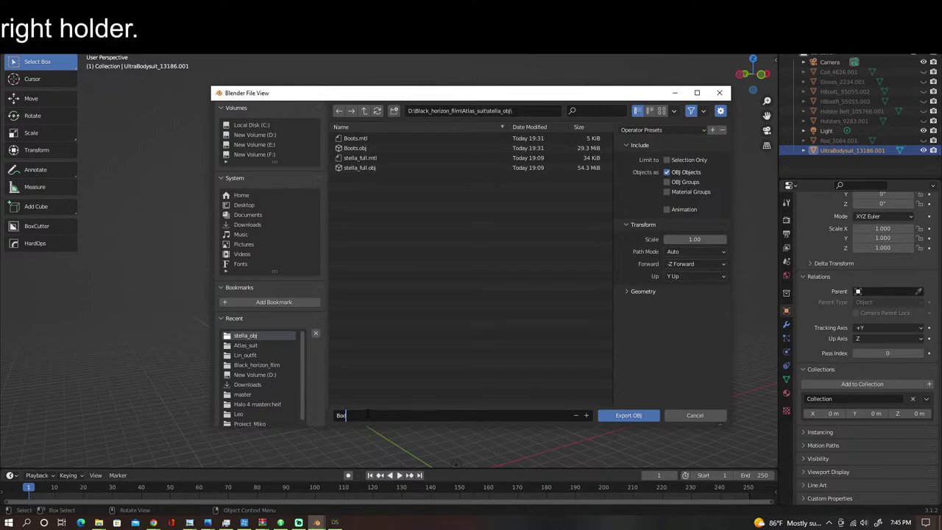
{"action": "type", "text": "dy_suit"}
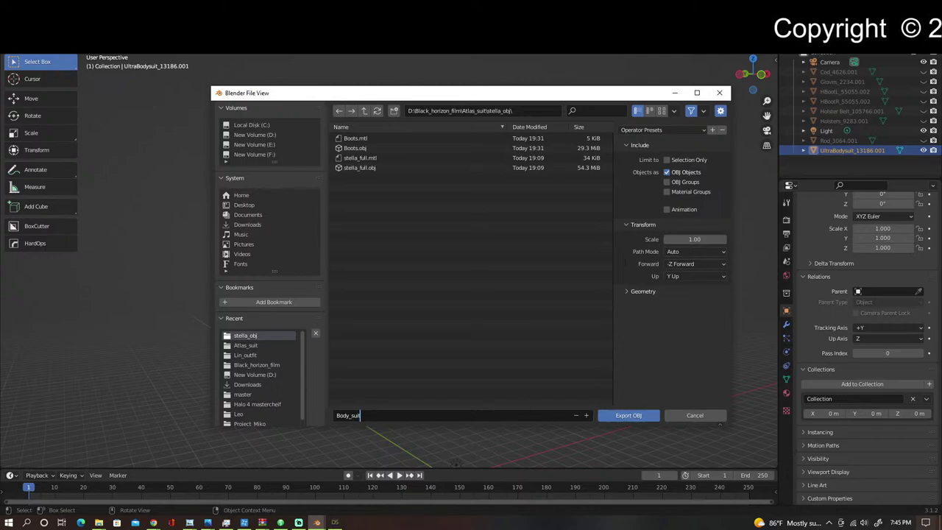
Step: Limit the export to Selection Only, enable OBJ Groups and Material Groups, and export the OBJ file
{"action": "left_click", "coordinate": [667, 159]}
{"action": "left_click", "coordinate": [667, 181]}
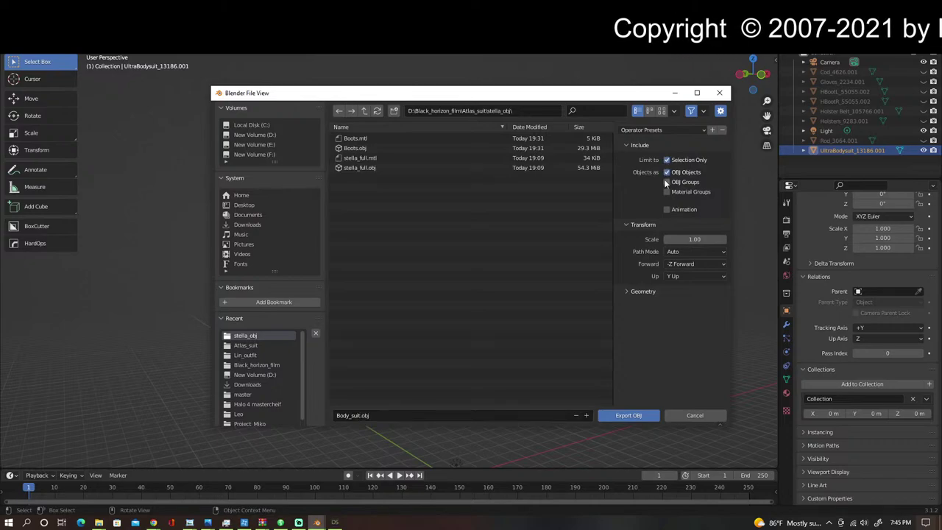
{"action": "left_click", "coordinate": [669, 192]}
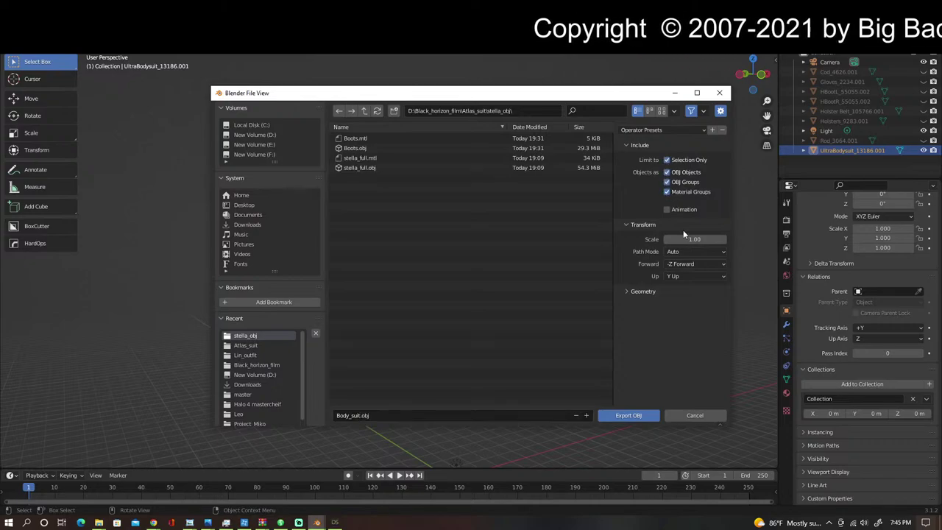
{"action": "left_click", "coordinate": [629, 416]}
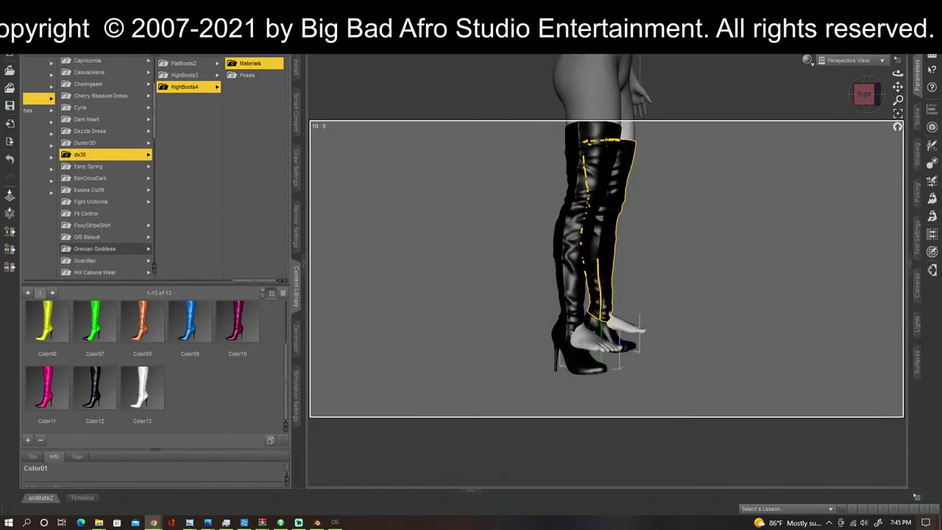
{"action": "scroll", "coordinate": [857, 199], "scroll_direction": "down", "scroll_amount": 1}
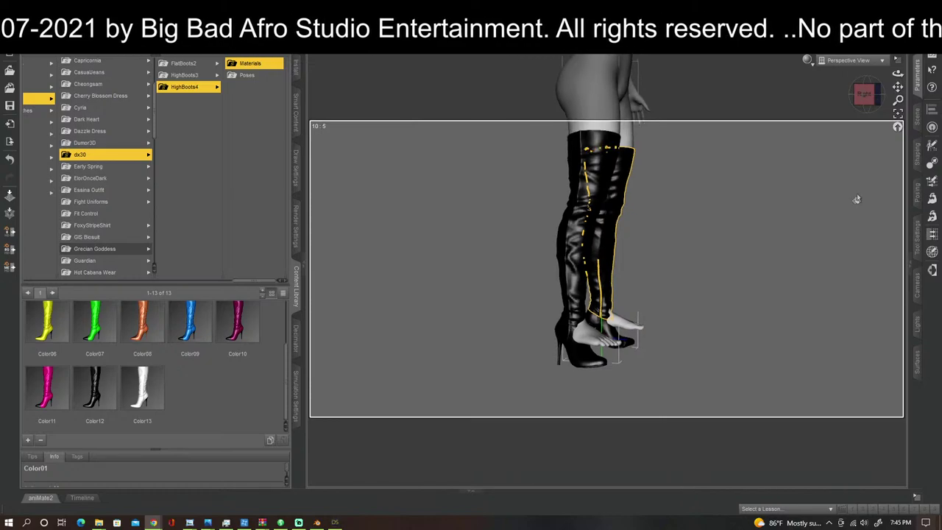
{"action": "scroll", "coordinate": [857, 199], "scroll_direction": "up", "scroll_amount": 2}
{"action": "scroll", "coordinate": [857, 203], "scroll_direction": "down", "scroll_amount": 4}
{"action": "scroll", "coordinate": [858, 206], "scroll_direction": "up", "scroll_amount": 2}
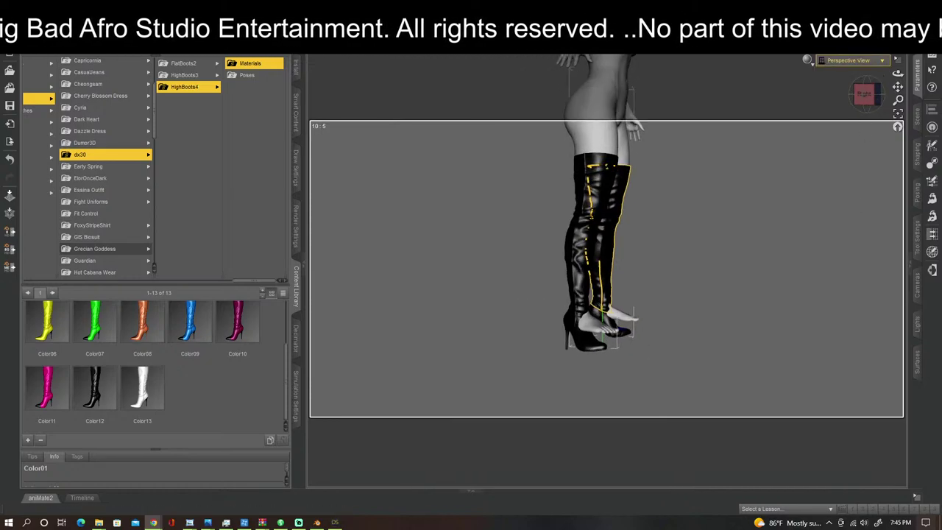
Step: Minimize DAZ Studio and launch Character Creator v4.02
{"action": "left_click", "coordinate": [335, 522]}
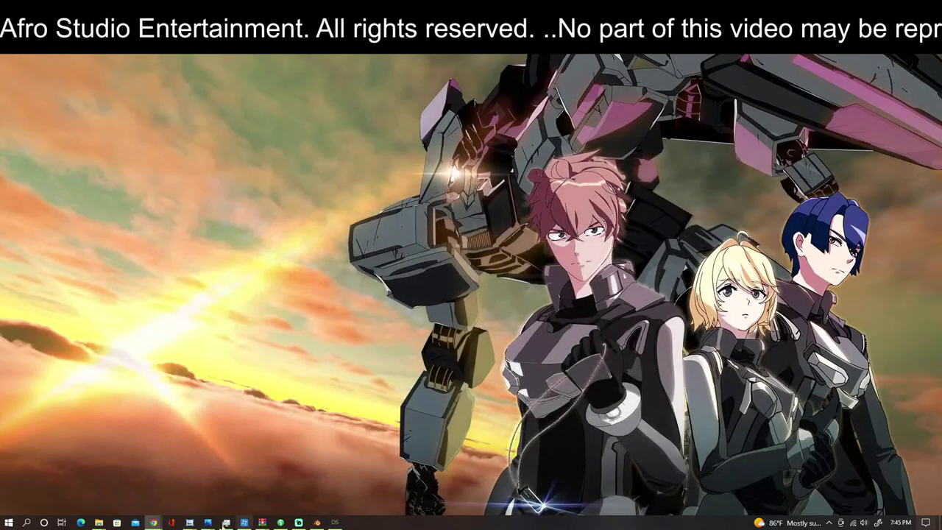
{"action": "left_click", "coordinate": [9, 523]}
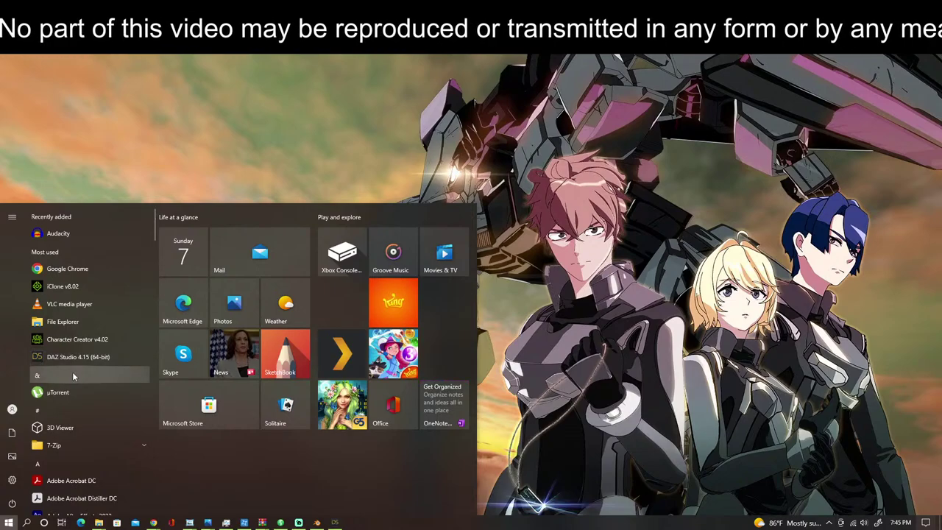
{"action": "scroll", "coordinate": [73, 372], "scroll_direction": "down", "scroll_amount": 2}
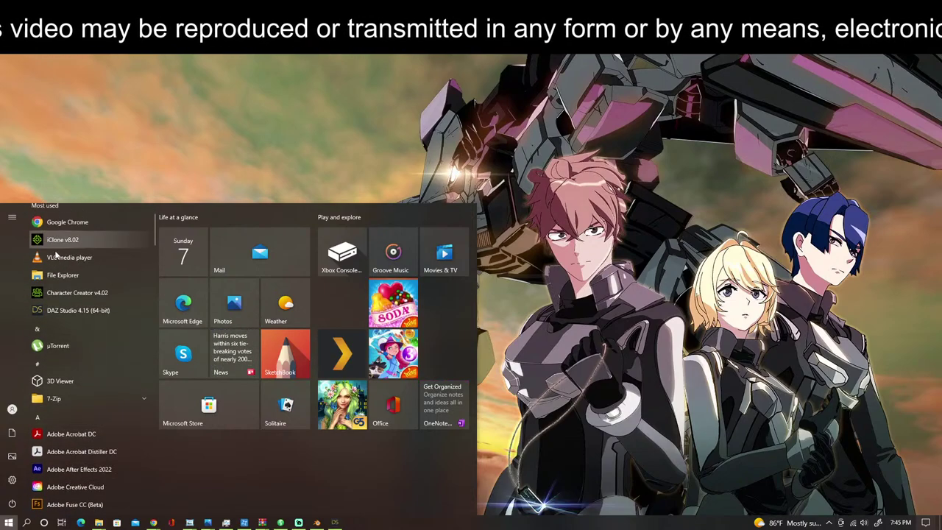
{"action": "left_click", "coordinate": [87, 293]}
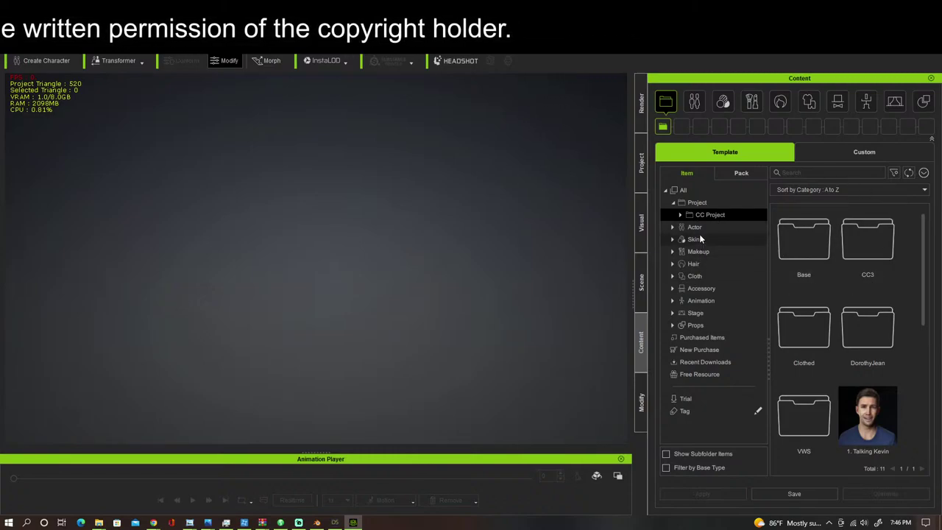
Step: Load the Avatar(10) character from the Character folder of the custom actor content
{"action": "left_click", "coordinate": [753, 227]}
{"action": "double_click", "coordinate": [816, 245]}
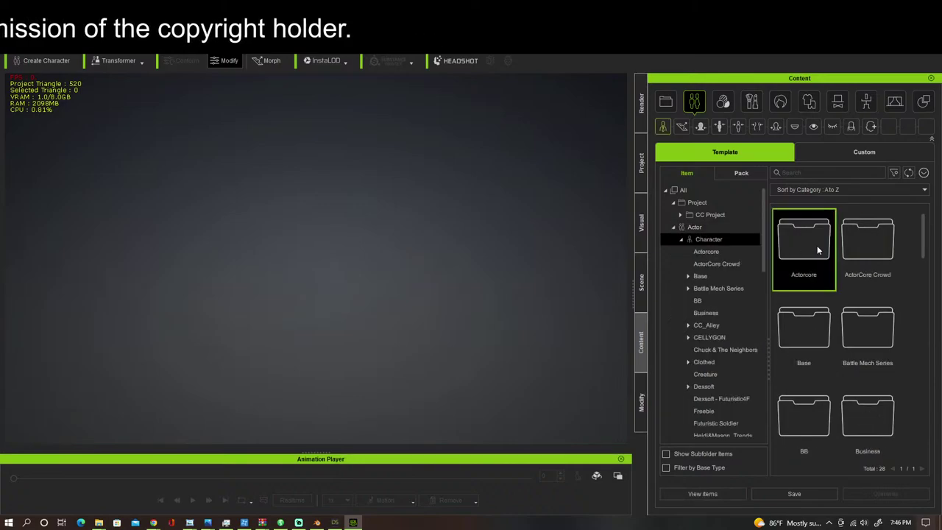
{"action": "double_click", "coordinate": [817, 247]}
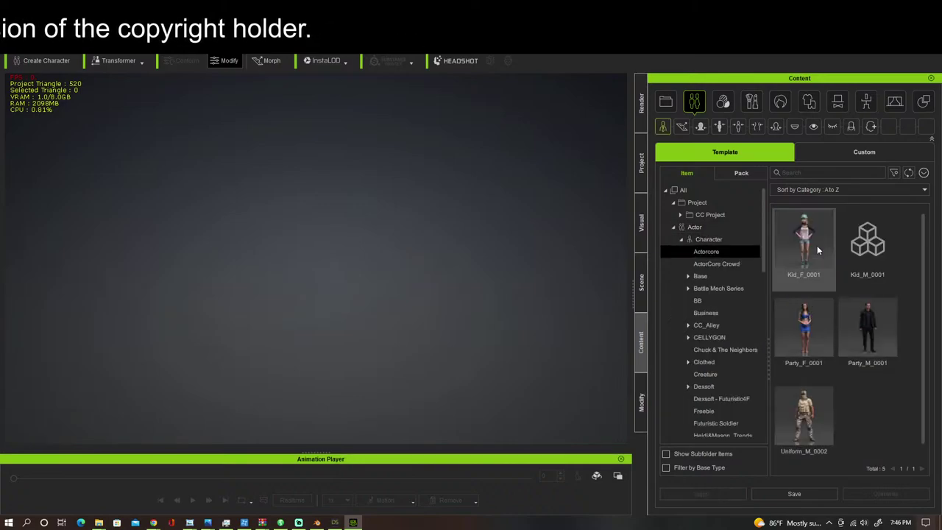
{"action": "left_click", "coordinate": [808, 156]}
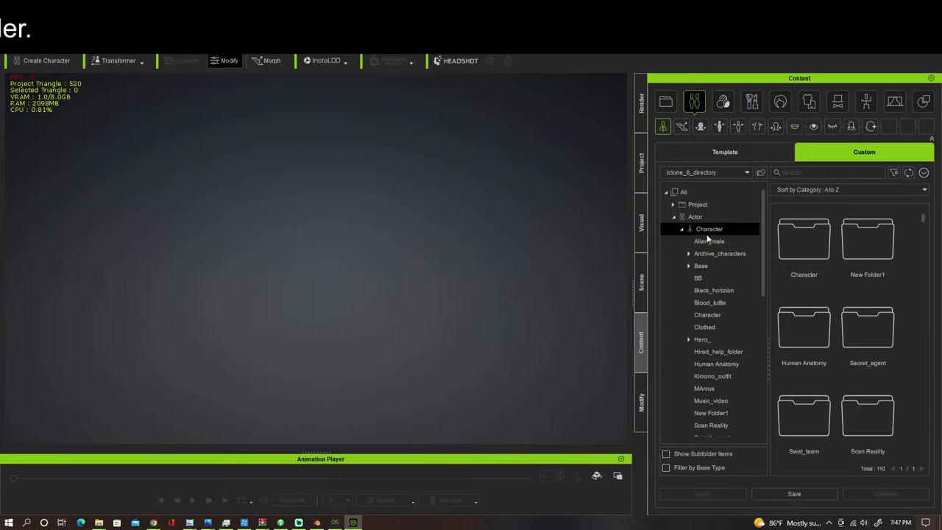
{"action": "double_click", "coordinate": [804, 243]}
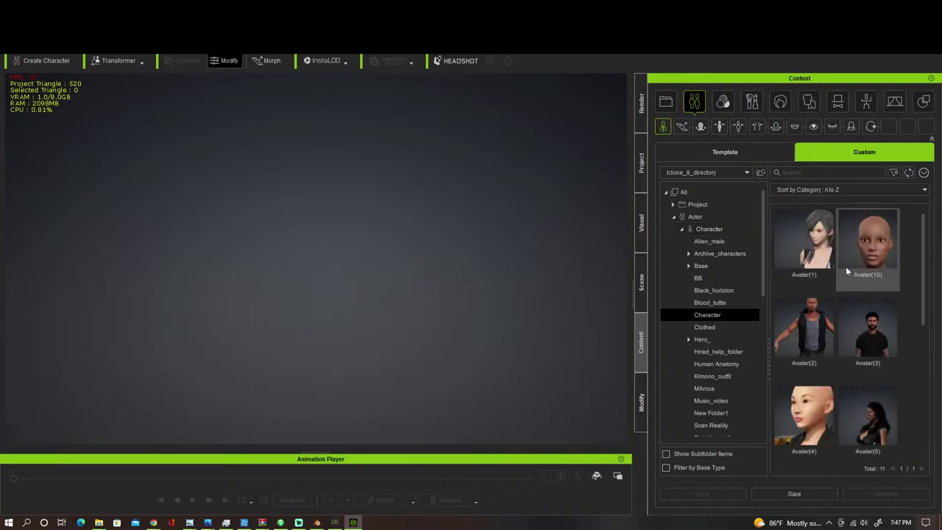
{"action": "left_click", "coordinate": [871, 252]}
{"action": "double_click", "coordinate": [871, 251]}
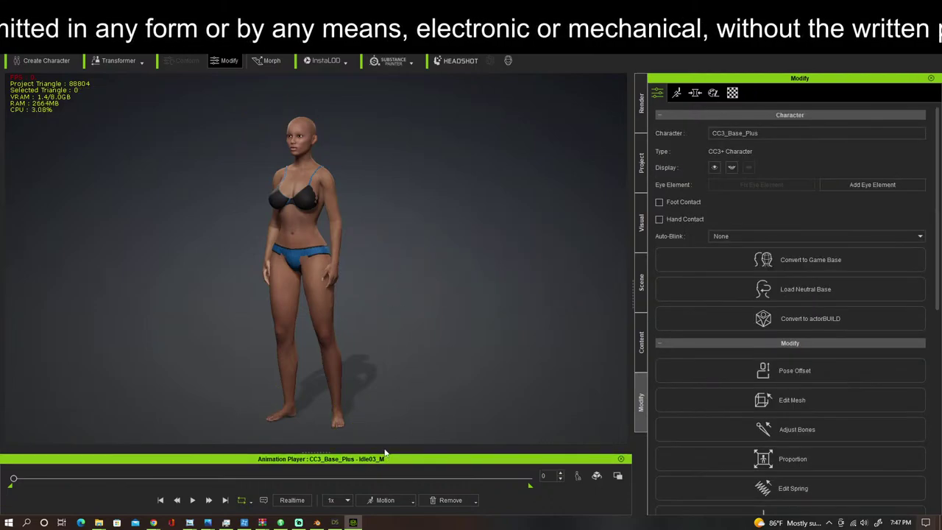
Step: Switch to DAZ Studio, turn the view of the booted figure, and close the program
{"action": "left_click", "coordinate": [335, 522]}
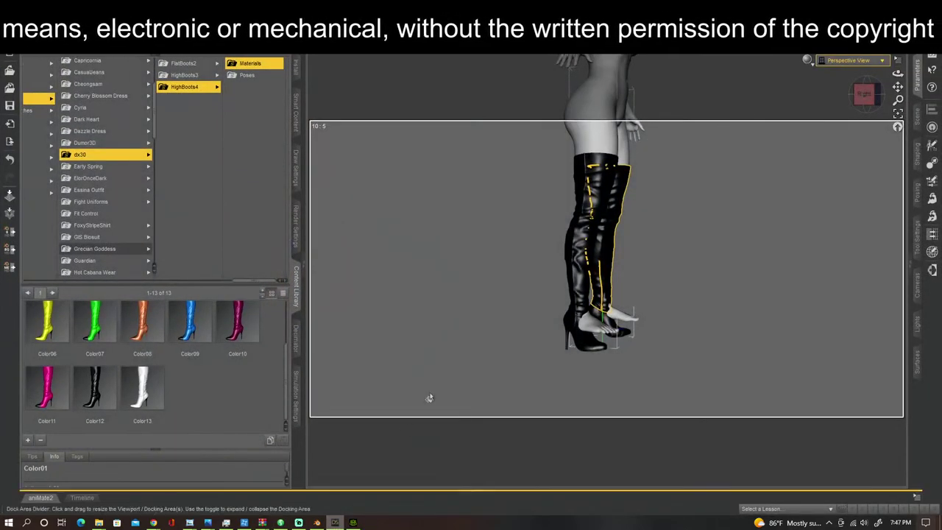
{"action": "left_click", "coordinate": [867, 94]}
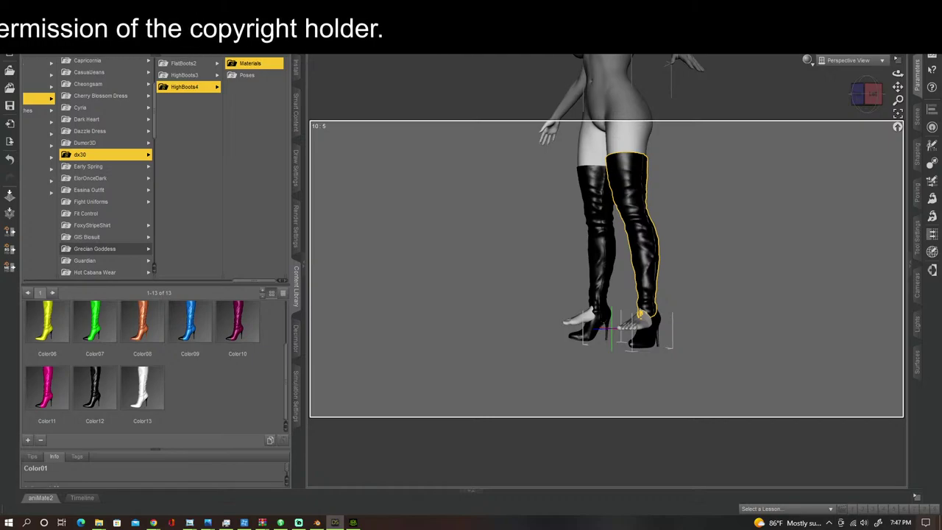
{"action": "key", "text": "alt+F4"}
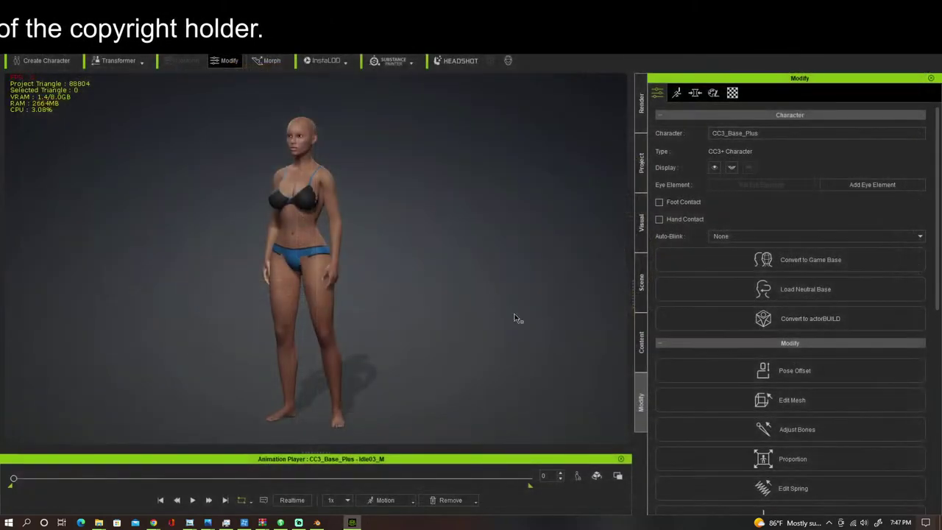
{"action": "left_click", "coordinate": [479, 273]}
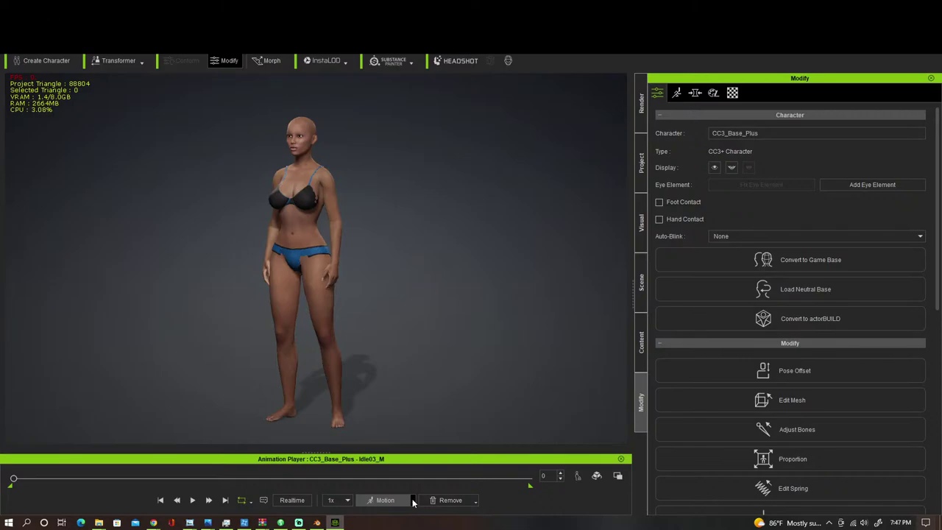
{"action": "middle_click_drag", "start_coordinate": [400, 296], "coordinate": [451, 271]}
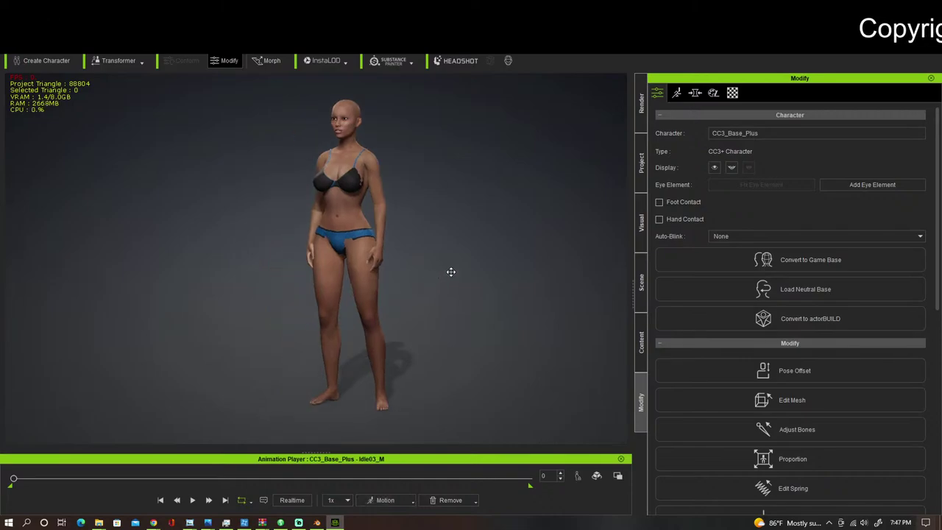
{"action": "right_click_drag", "start_coordinate": [440, 367], "coordinate": [510, 348]}
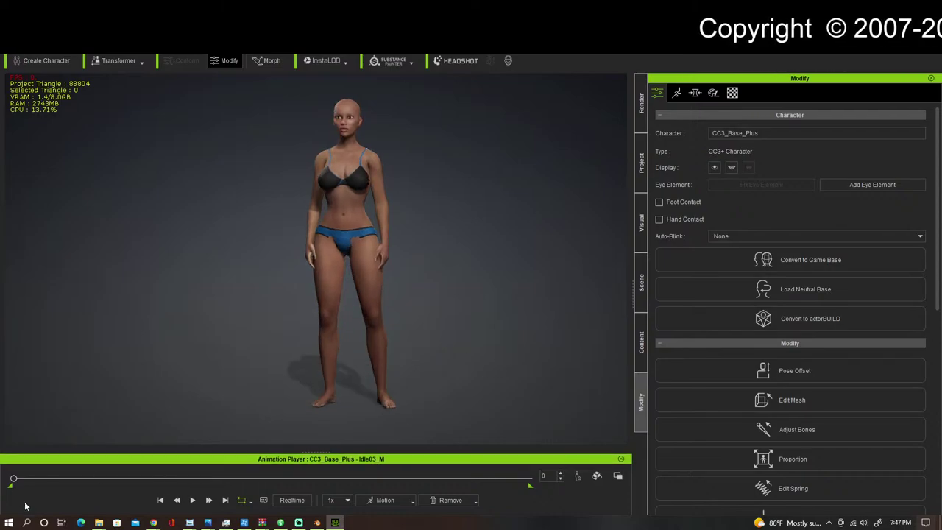
Step: Launch DAZ Studio 4.15 (64-bit) and open the recent scene containing the female figure in the full black suit
{"action": "left_click", "coordinate": [9, 523]}
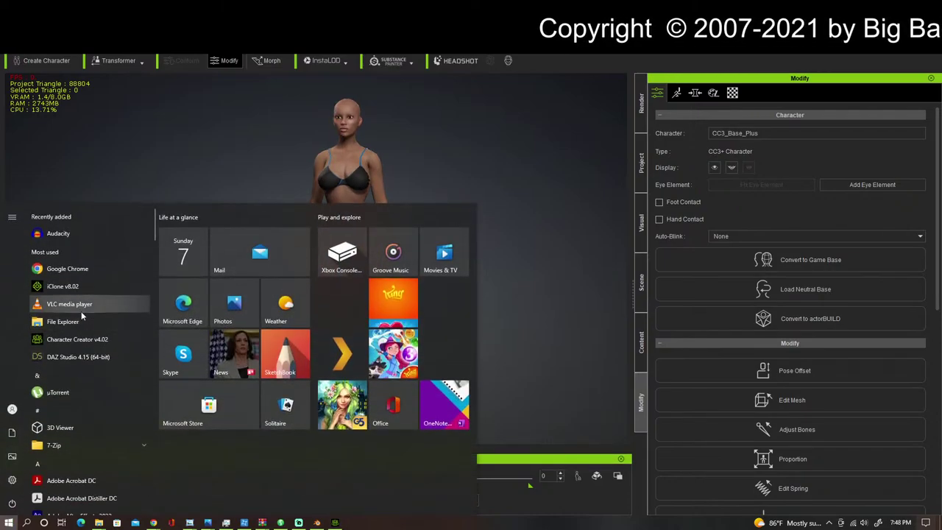
{"action": "left_click", "coordinate": [81, 358]}
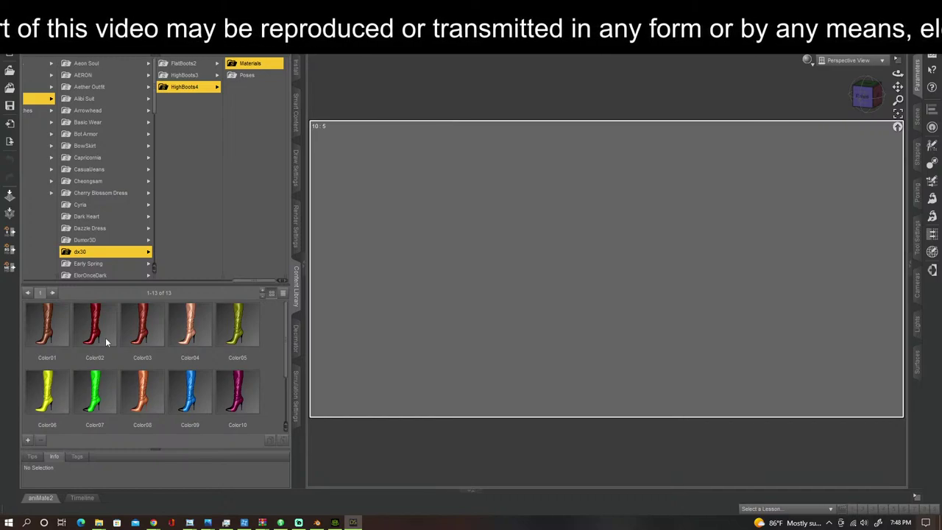
{"action": "left_click", "coordinate": [10, 16]}
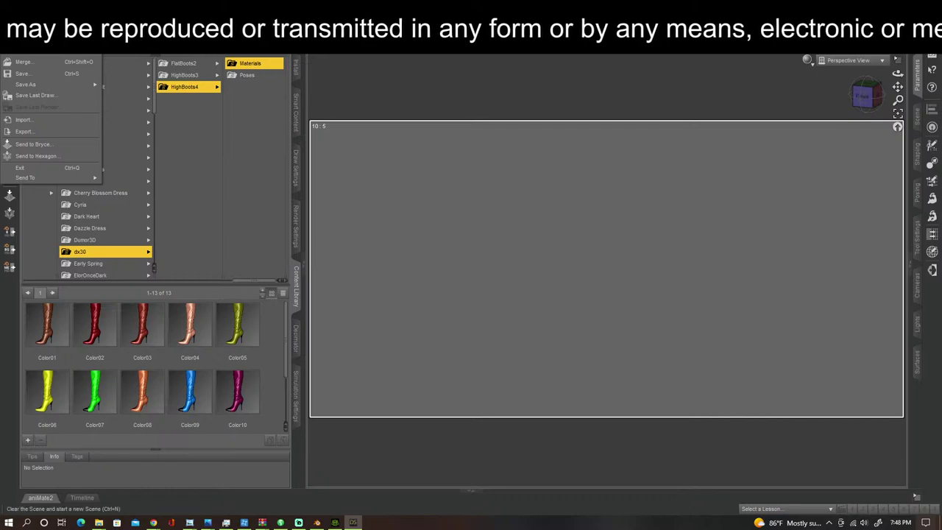
{"action": "mouse_move", "coordinate": [39, 54]}
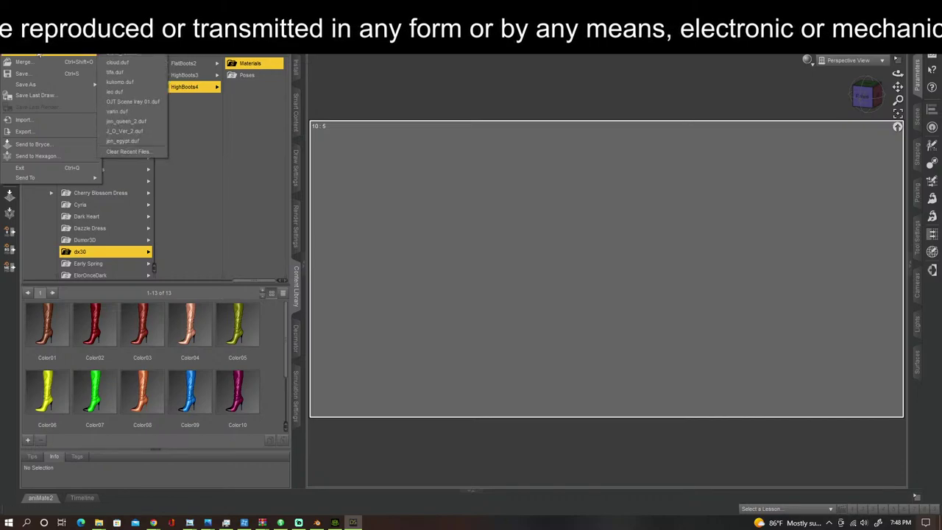
{"action": "left_click", "coordinate": [131, 53]}
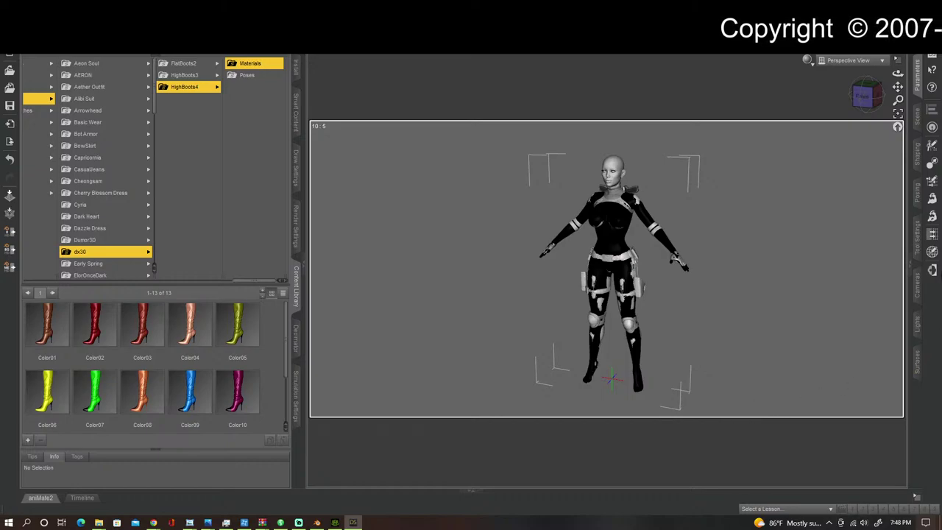
Step: Close DAZ Studio with the suited figure scene and return to Character Creator
{"action": "scroll", "coordinate": [742, 217], "scroll_direction": "up", "scroll_amount": 1}
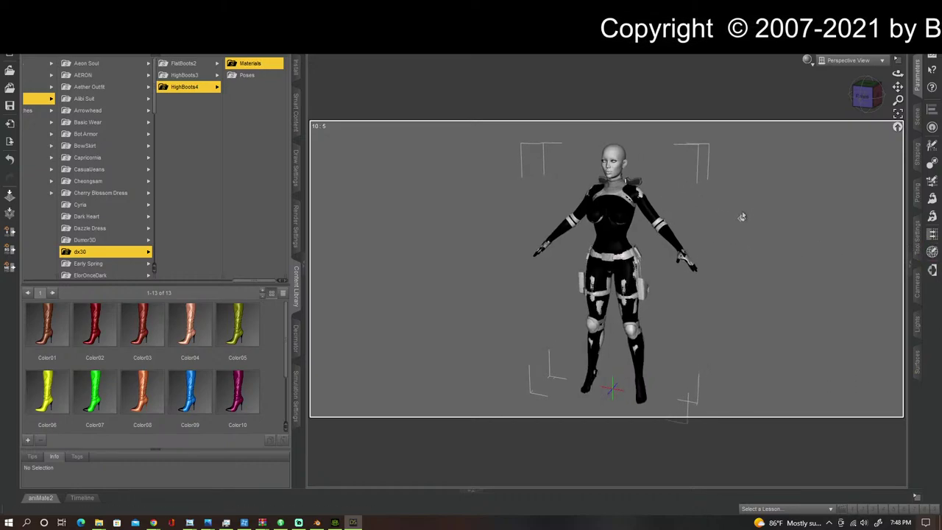
{"action": "scroll", "coordinate": [742, 218], "scroll_direction": "up", "scroll_amount": 3}
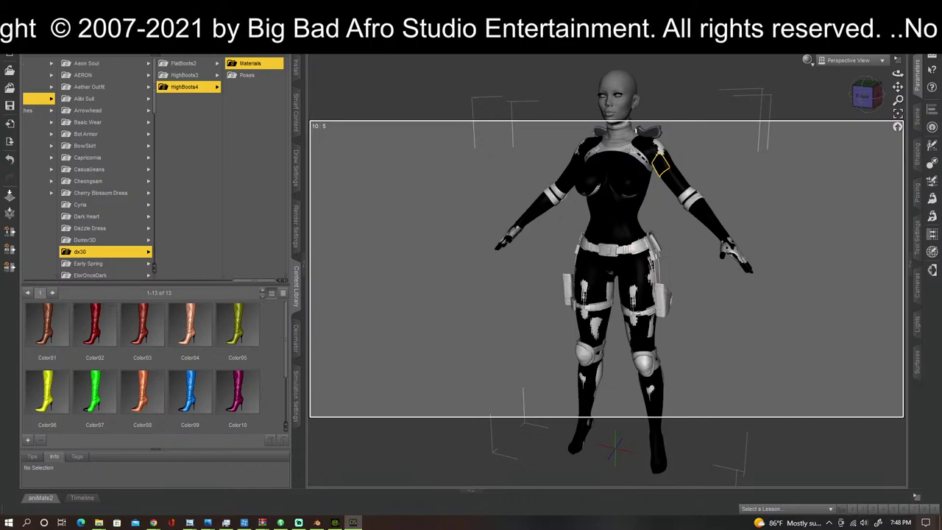
{"action": "key", "text": "ctrl+q"}
{"action": "left_click", "coordinate": [480, 273]}
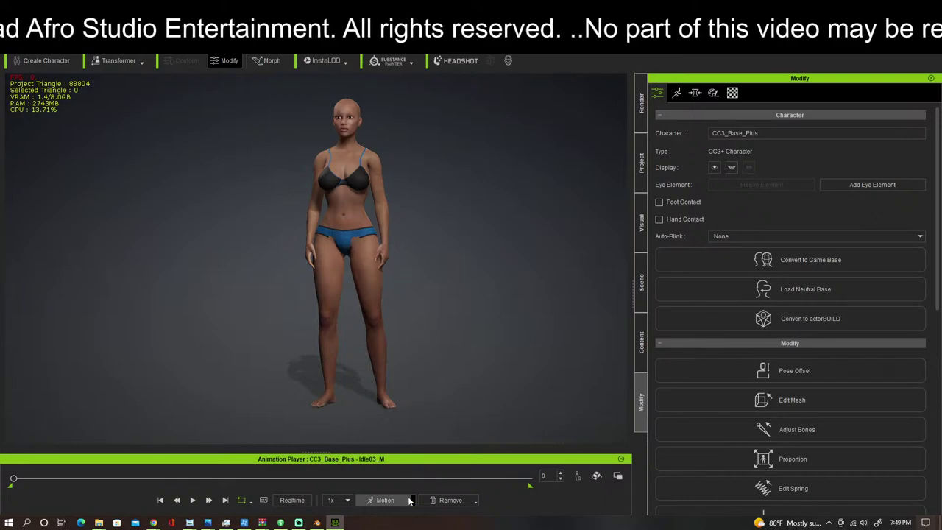
Step: Apply a calibration pose to the CC3_Base_Plus character that holds both arms angled down and away from the body
{"action": "left_click", "coordinate": [412, 501]}
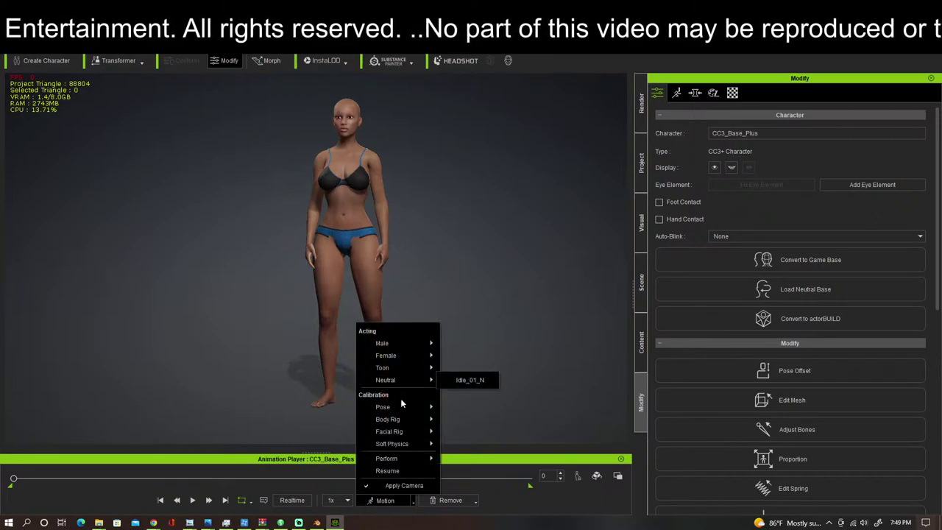
{"action": "mouse_move", "coordinate": [404, 407]}
{"action": "left_click", "coordinate": [482, 418]}
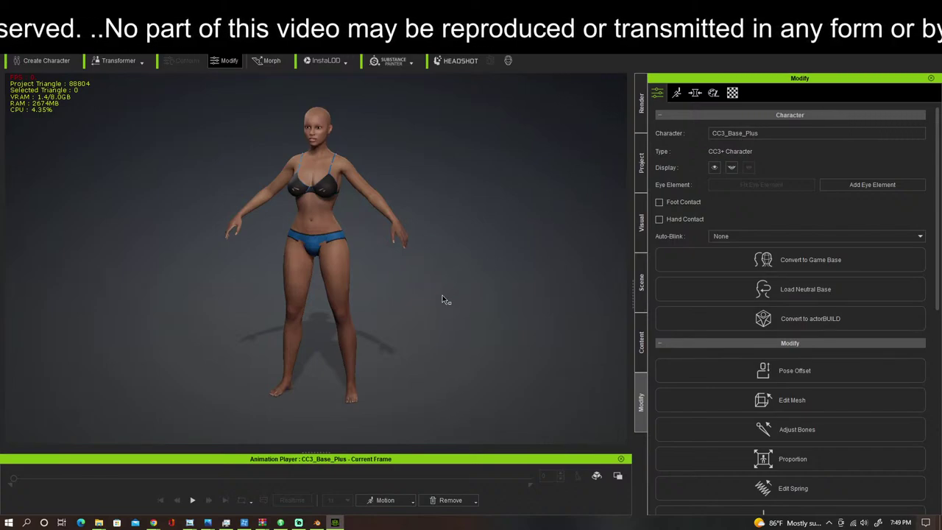
{"action": "middle_click_drag", "start_coordinate": [444, 299], "coordinate": [491, 288]}
{"action": "right_click_drag", "start_coordinate": [523, 287], "coordinate": [517, 261]}
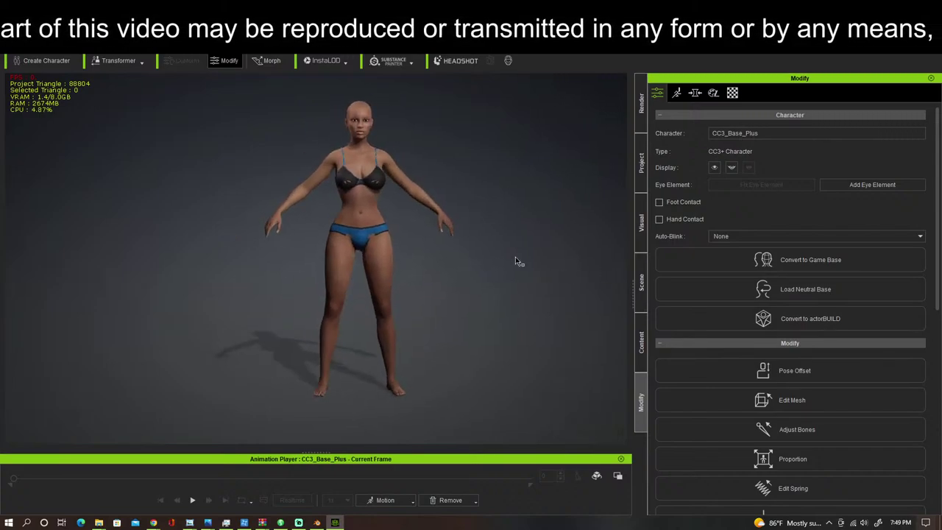
Step: Set the render state of the CC3_Base_Plus character to Smooth in the scene list
{"action": "left_click", "coordinate": [641, 282]}
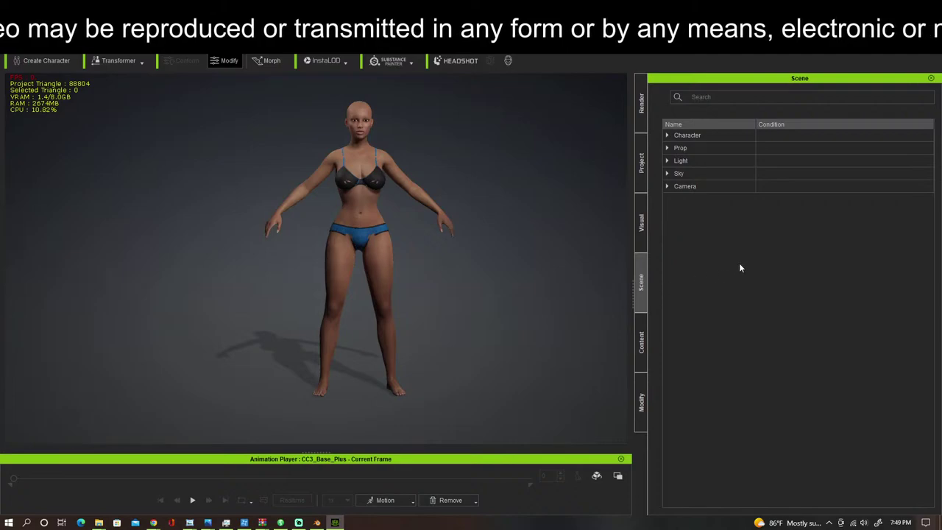
{"action": "left_click", "coordinate": [668, 135]}
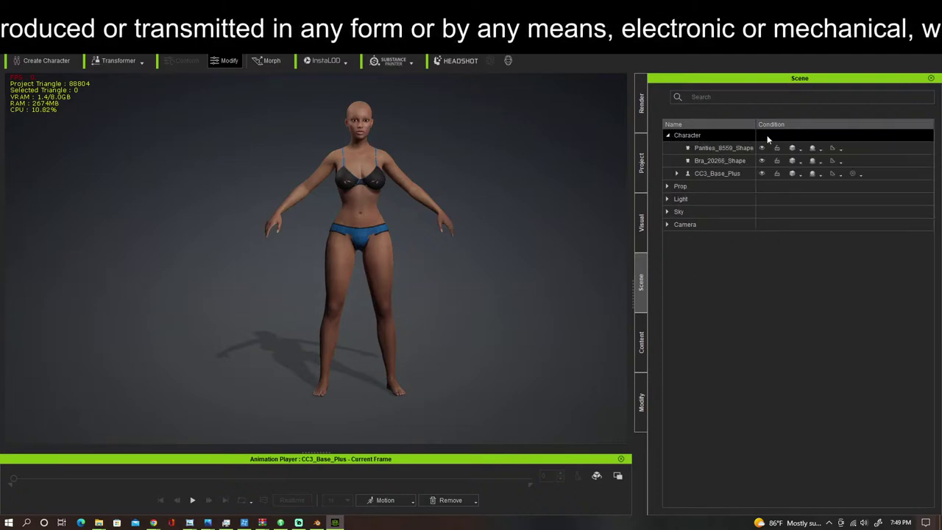
{"action": "left_click", "coordinate": [820, 175]}
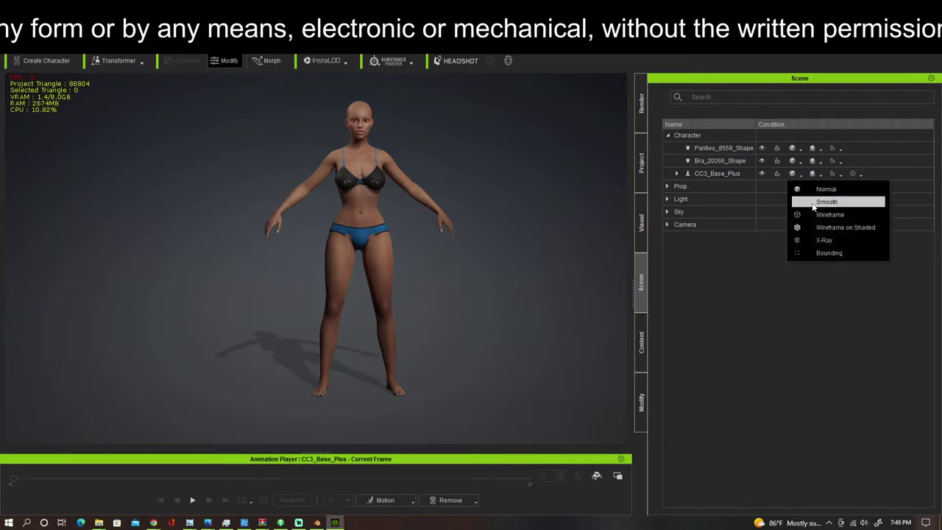
{"action": "left_click", "coordinate": [826, 203]}
{"action": "scroll", "coordinate": [417, 253], "scroll_direction": "up", "scroll_amount": 5}
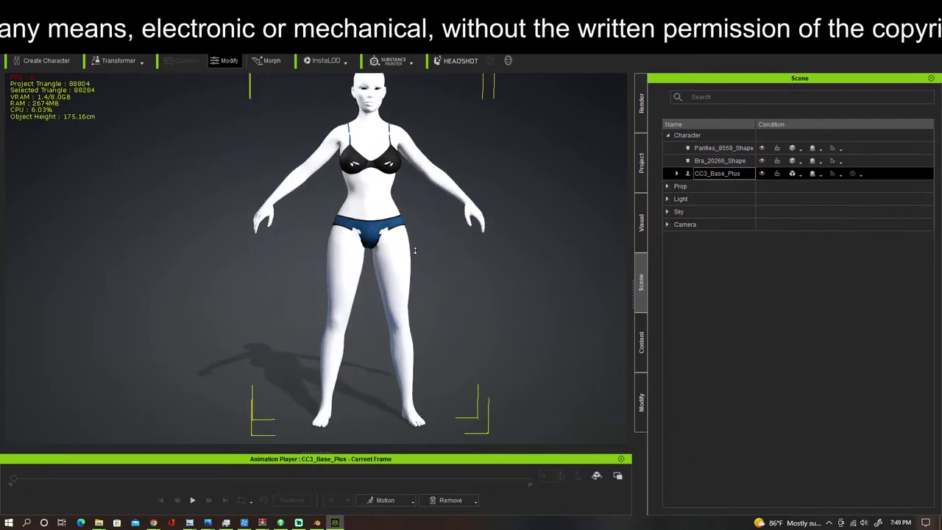
{"action": "scroll", "coordinate": [414, 251], "scroll_direction": "up", "scroll_amount": 2}
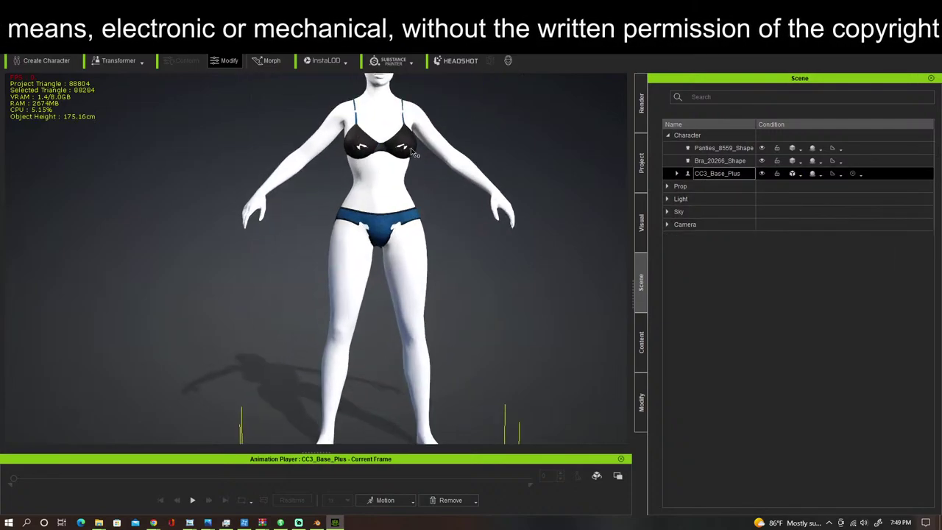
Step: Delete the Panties_8559_Shape and Bra_20266_Shape clothing items from the character
{"action": "left_click", "coordinate": [681, 148]}
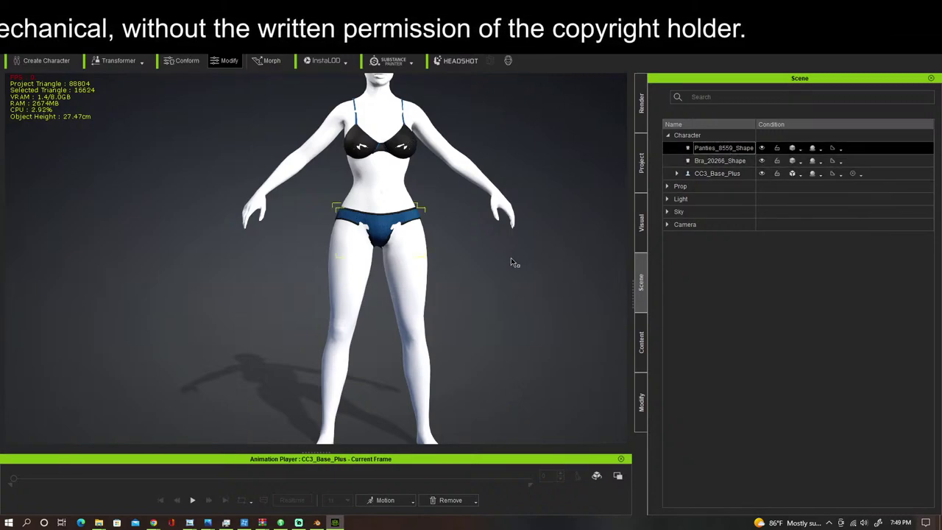
{"action": "key", "text": "Delete"}
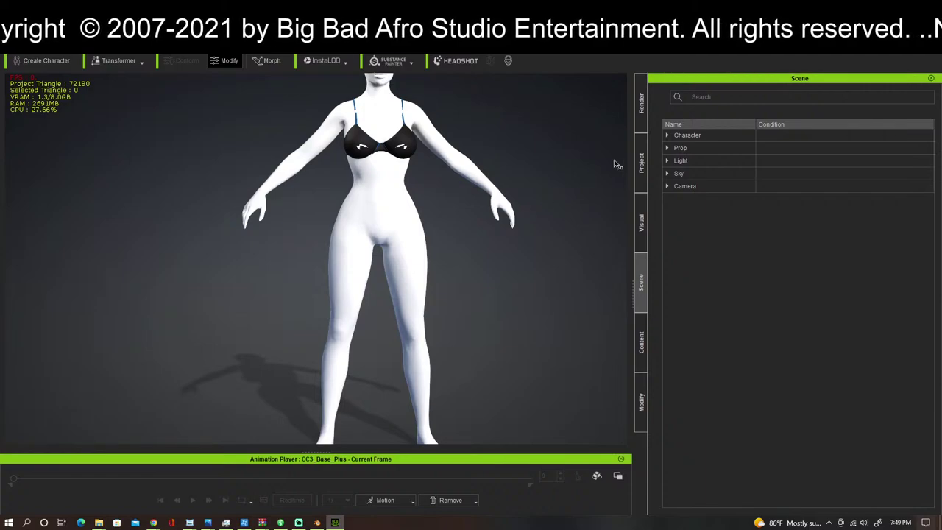
{"action": "left_click", "coordinate": [668, 136]}
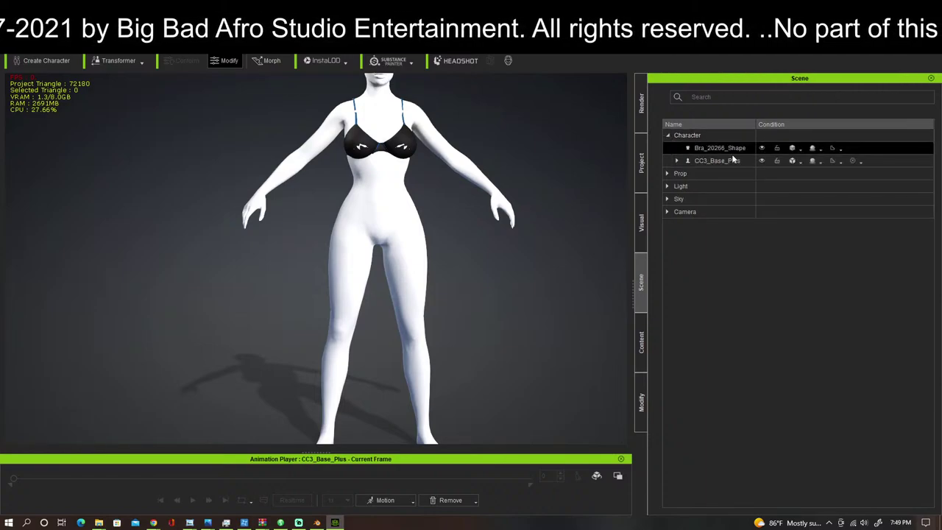
{"action": "left_click", "coordinate": [736, 148]}
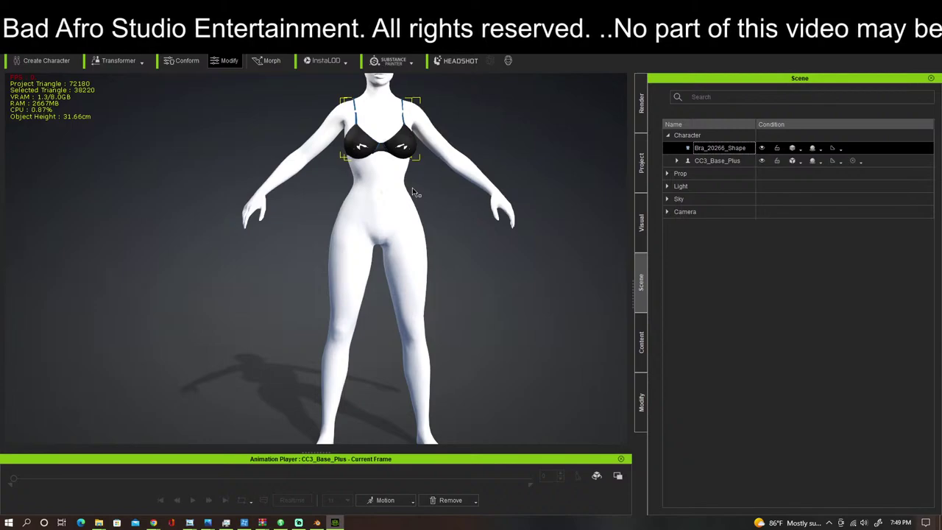
{"action": "key", "text": "Delete"}
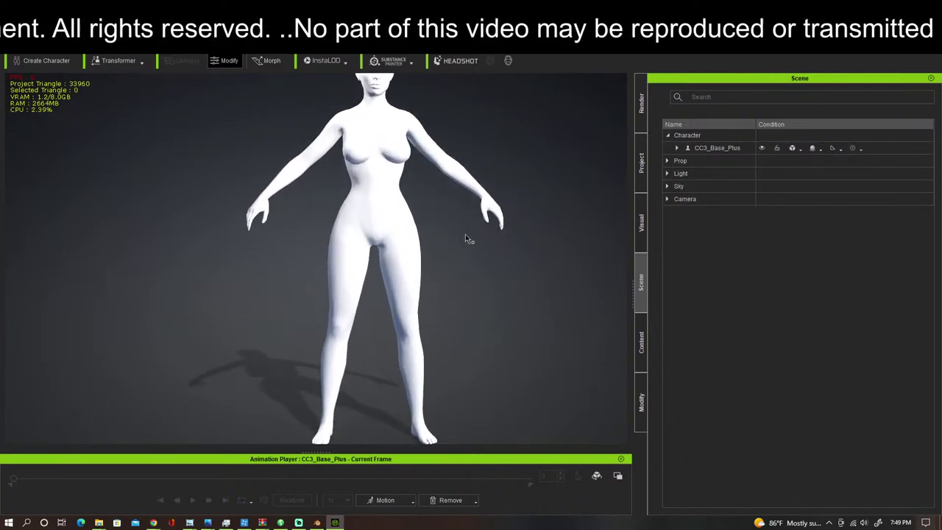
{"action": "middle_click_drag", "start_coordinate": [466, 238], "coordinate": [461, 282]}
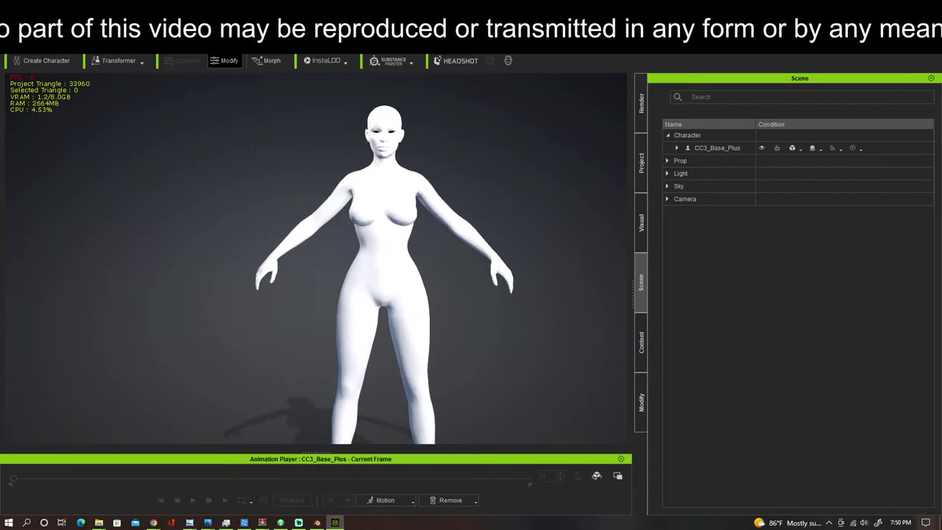
Step: Import Body_suit.obj from the stella_obj folder, locating it through the file location of the recent Boots.obj
{"action": "left_click", "coordinate": [49, 25]}
{"action": "left_click", "coordinate": [101, 123]}
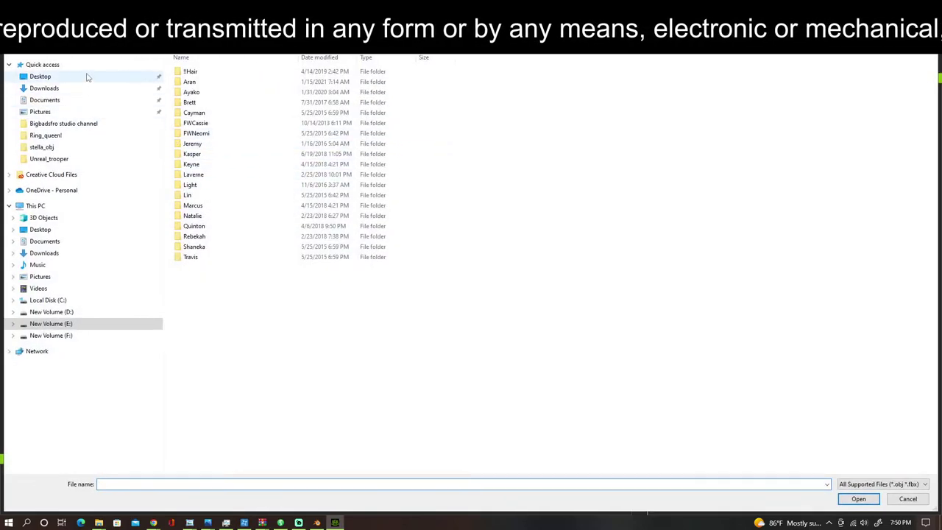
{"action": "left_click", "coordinate": [88, 65]}
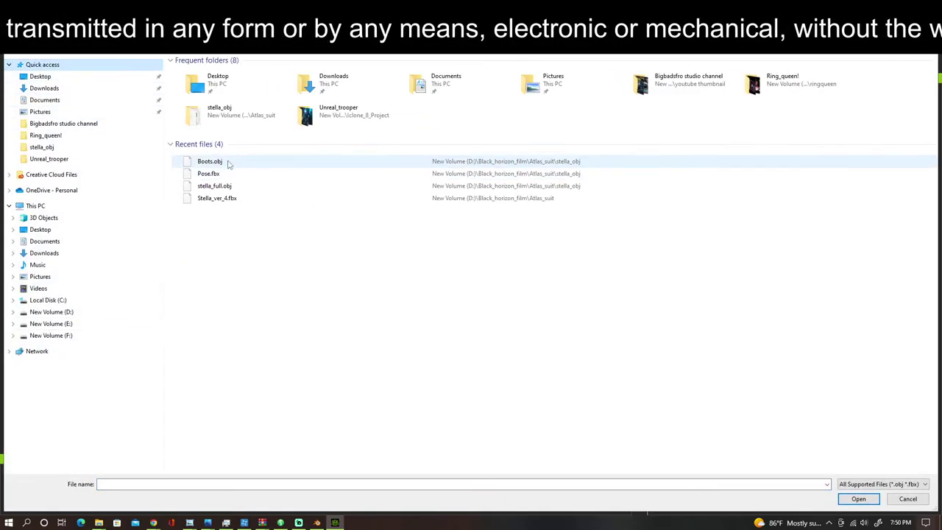
{"action": "right_click", "coordinate": [228, 163]}
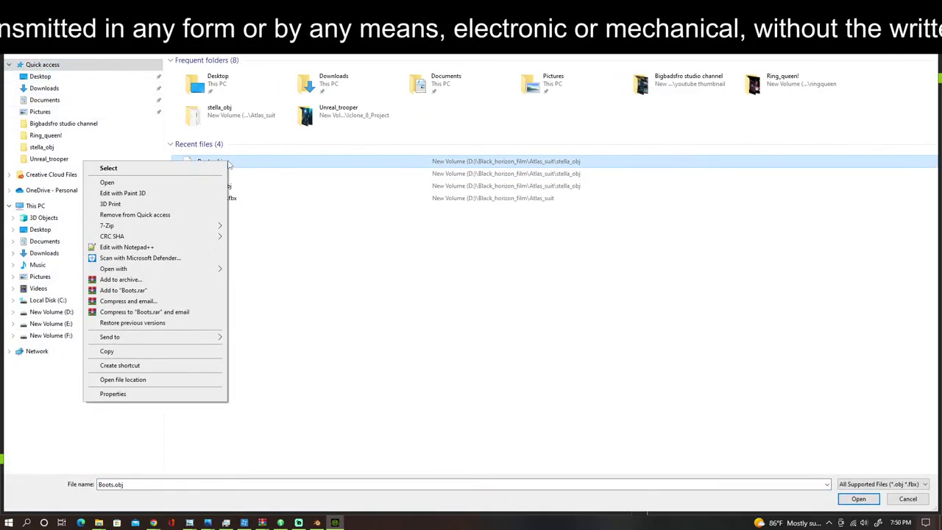
{"action": "left_click", "coordinate": [157, 380]}
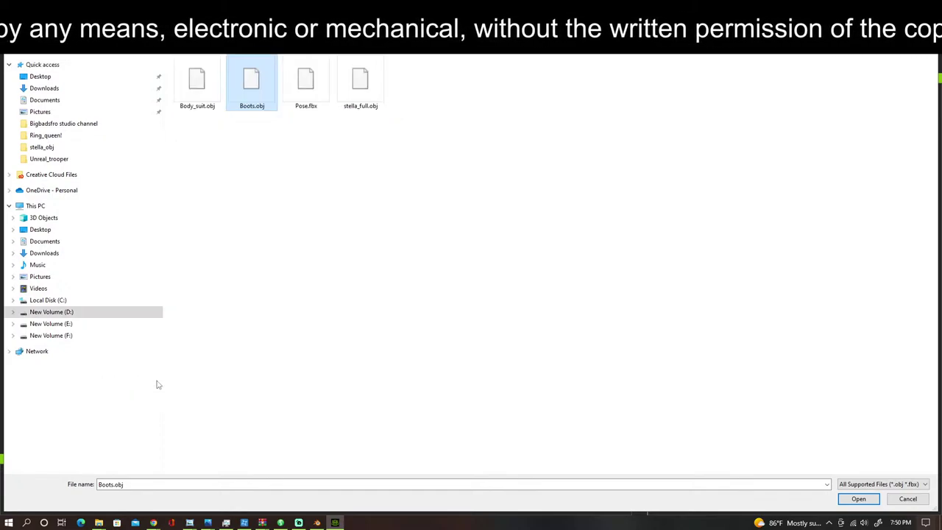
{"action": "left_click", "coordinate": [196, 82]}
{"action": "double_click", "coordinate": [198, 83]}
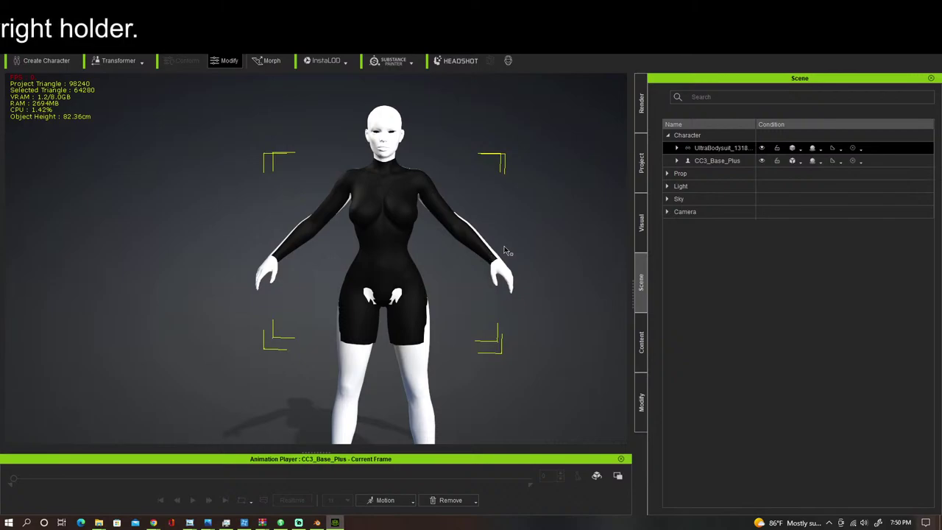
Step: Move the imported bodysuit slightly backward along its Y axis on the base body, checking the fit from the side, back and front
{"action": "right_click_drag", "start_coordinate": [516, 255], "coordinate": [345, 264]}
{"action": "scroll", "coordinate": [345, 265], "scroll_direction": "up", "scroll_amount": 5}
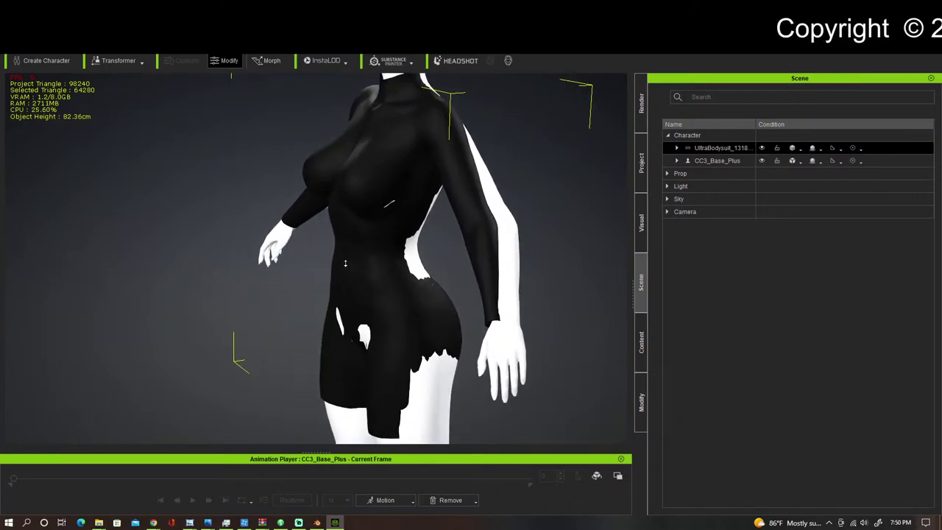
{"action": "middle_click_drag", "start_coordinate": [448, 188], "coordinate": [469, 280]}
{"action": "right_click_drag", "start_coordinate": [468, 279], "coordinate": [383, 253]}
{"action": "scroll", "coordinate": [383, 252], "scroll_direction": "down", "scroll_amount": 2}
{"action": "middle_click_drag", "start_coordinate": [383, 253], "coordinate": [431, 151]}
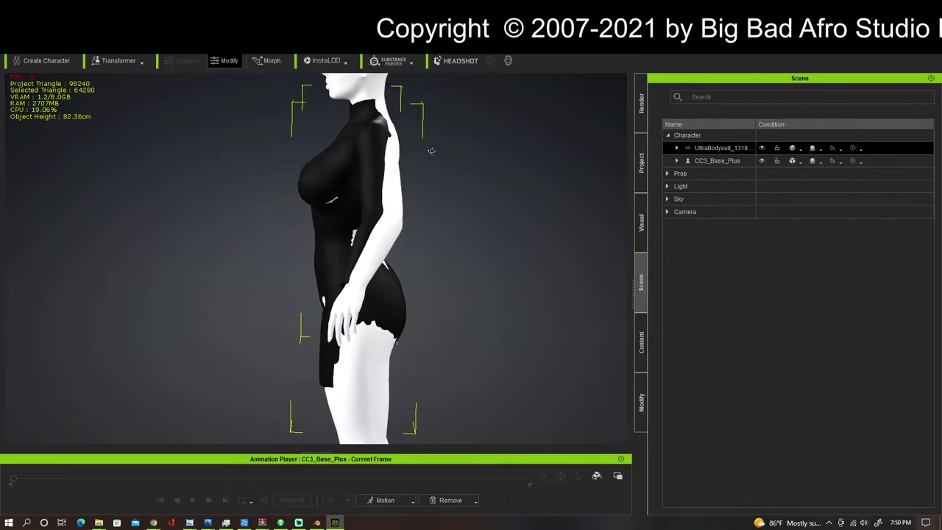
{"action": "left_click", "coordinate": [641, 403]}
{"action": "scroll", "coordinate": [799, 403], "scroll_direction": "down", "scroll_amount": 10}
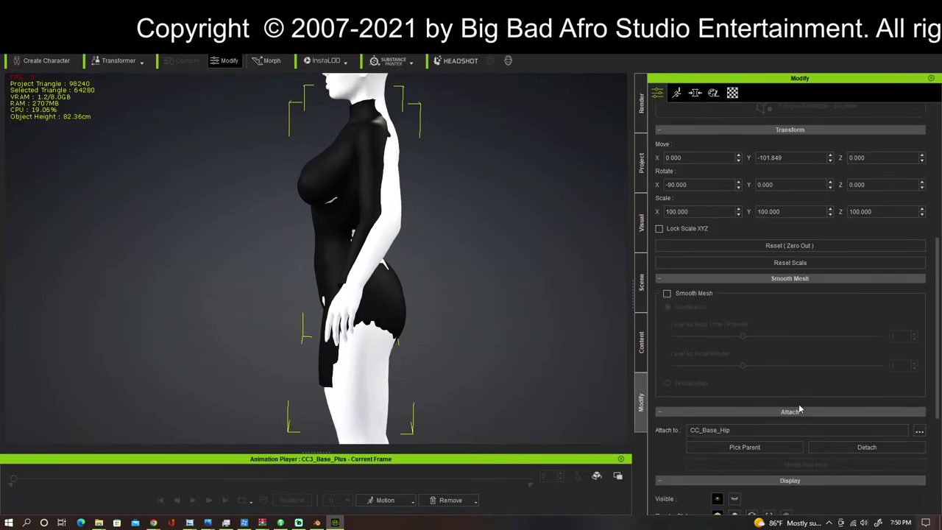
{"action": "left_click", "coordinate": [789, 412]}
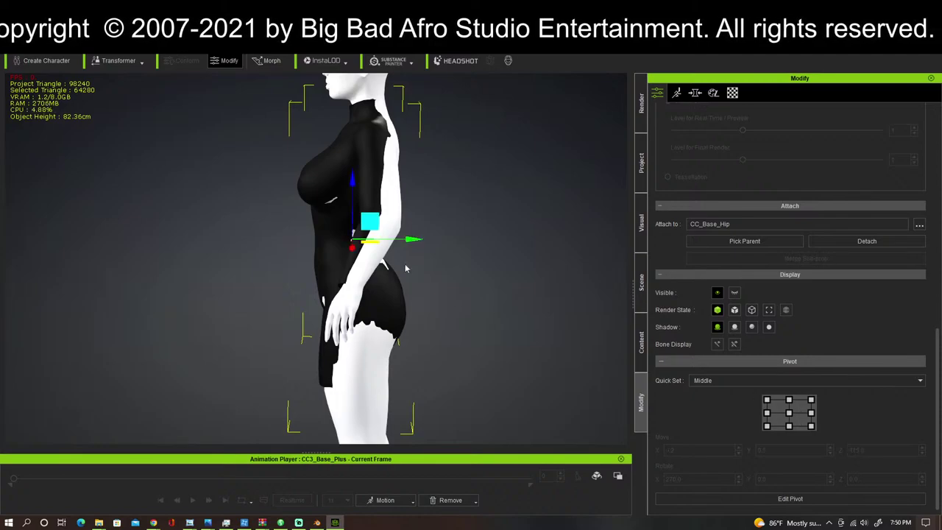
{"action": "left_click_drag", "start_coordinate": [409, 239], "coordinate": [413, 238]}
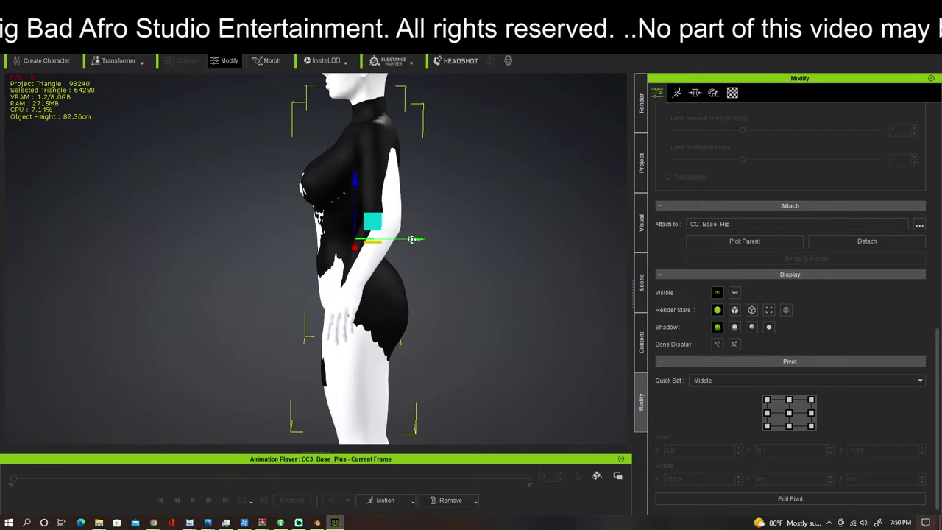
{"action": "right_click_drag", "start_coordinate": [553, 295], "coordinate": [67, 273]}
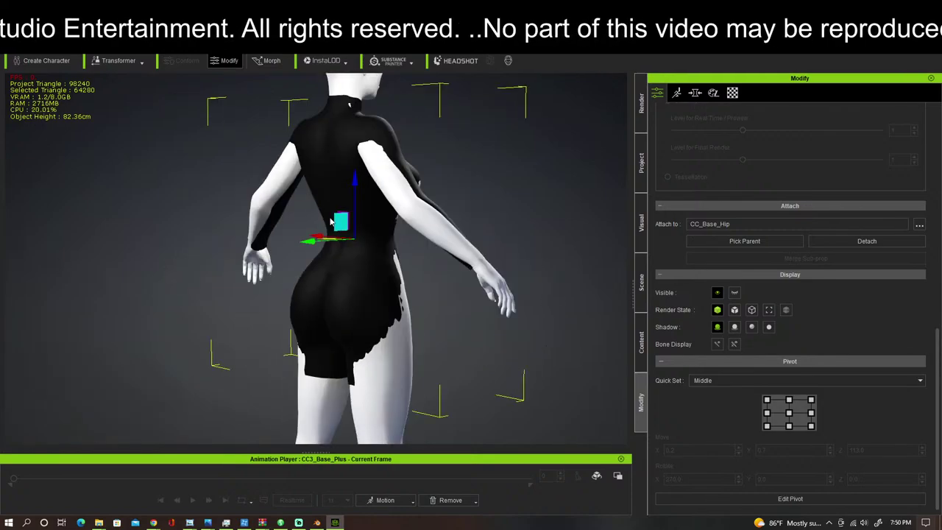
{"action": "right_click_drag", "start_coordinate": [332, 221], "coordinate": [453, 204]}
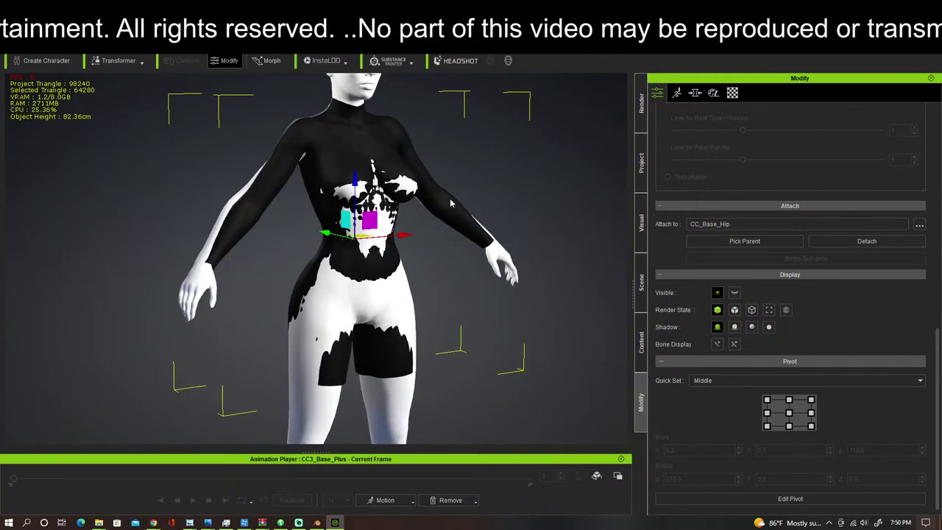
Step: Close the bodysuit's Edit Animation Layer window and open Edit Pose for the CC3_Base_Plus character
{"action": "left_click", "coordinate": [676, 93]}
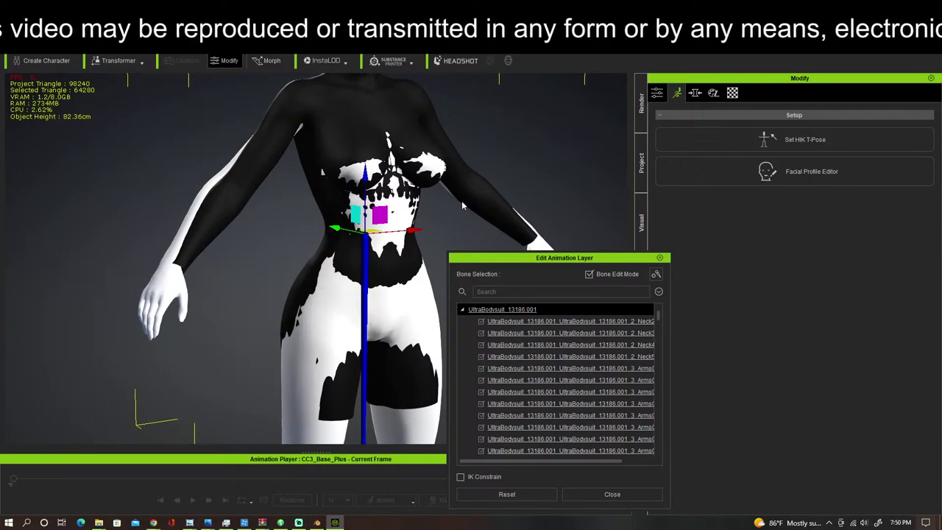
{"action": "left_click", "coordinate": [660, 259]}
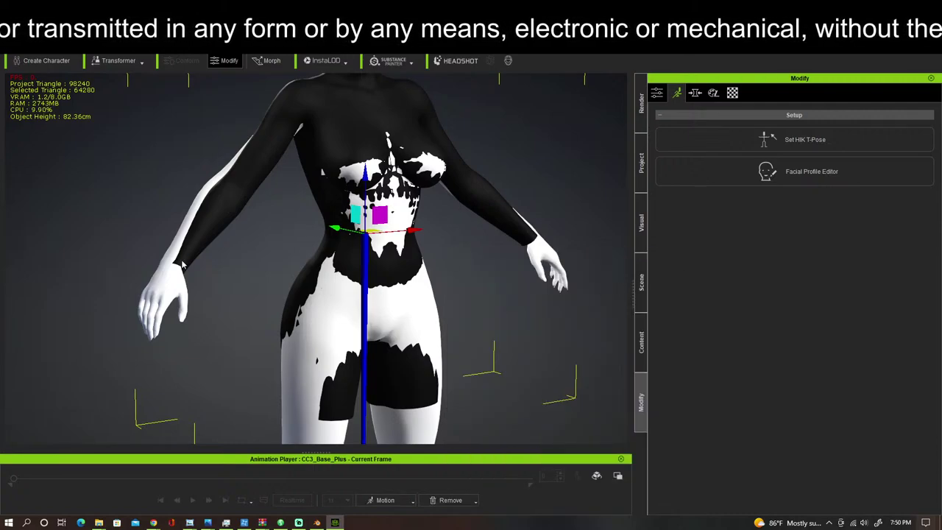
{"action": "left_click", "coordinate": [173, 291]}
{"action": "scroll", "coordinate": [279, 249], "scroll_direction": "down", "scroll_amount": 2}
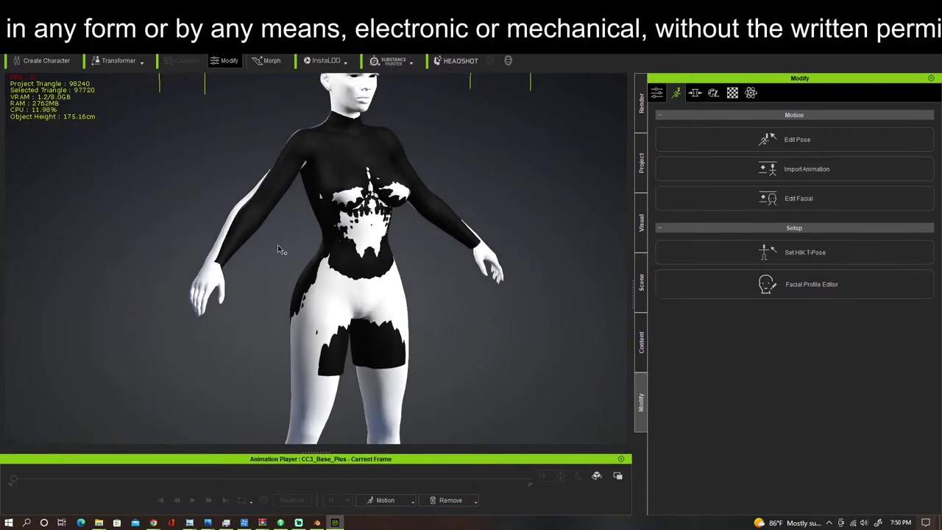
{"action": "middle_click_drag", "start_coordinate": [372, 208], "coordinate": [382, 276]}
{"action": "right_click_drag", "start_coordinate": [382, 276], "coordinate": [211, 226]}
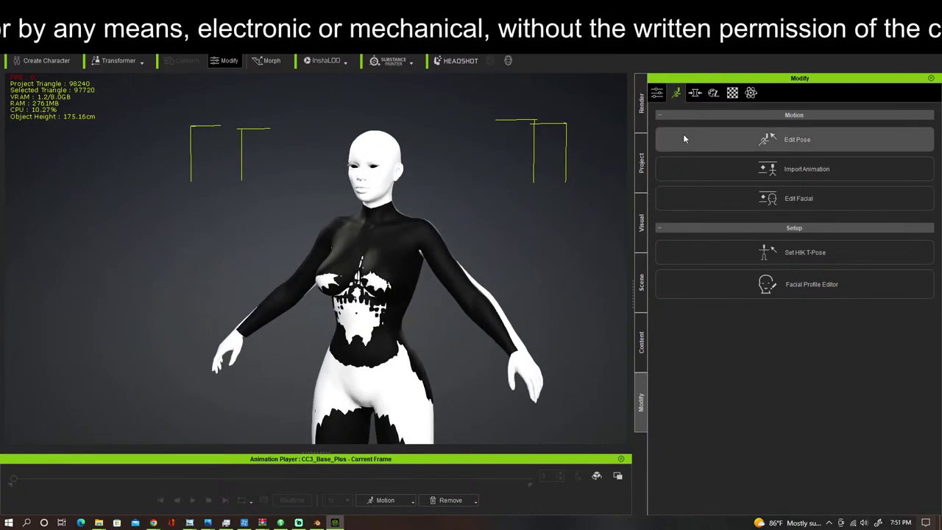
{"action": "left_click", "coordinate": [728, 139]}
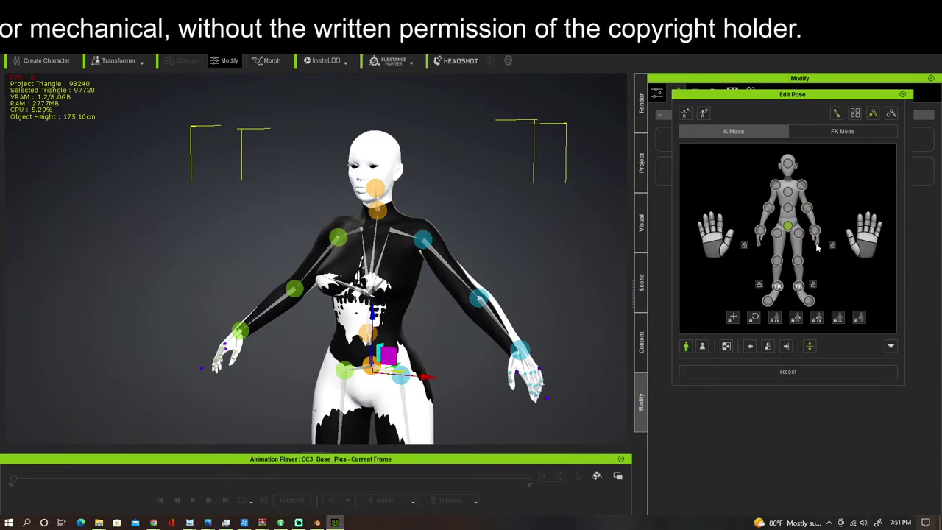
Step: Rotate the left upper arm forward at the shoulder in IK mode, fine-tuning its outward angle from the front
{"action": "right_click_drag", "start_coordinate": [580, 213], "coordinate": [344, 171]}
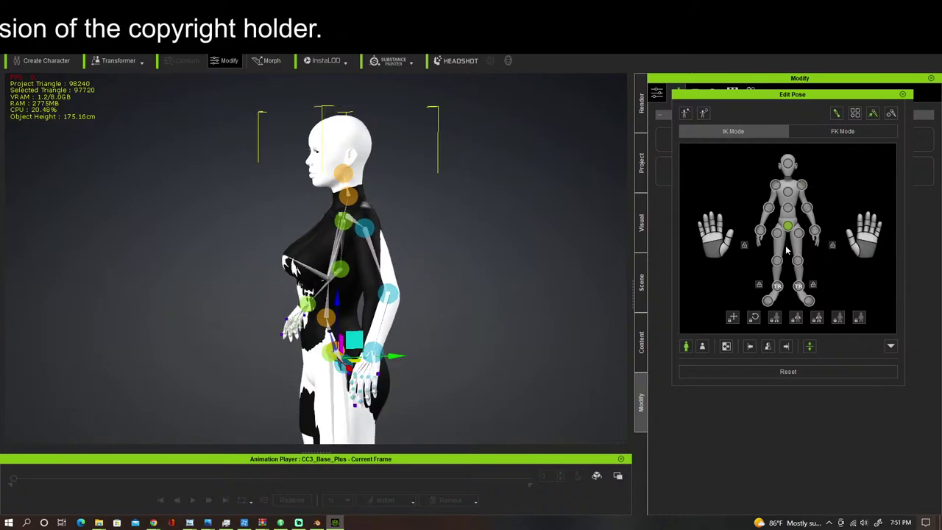
{"action": "left_click", "coordinate": [802, 186]}
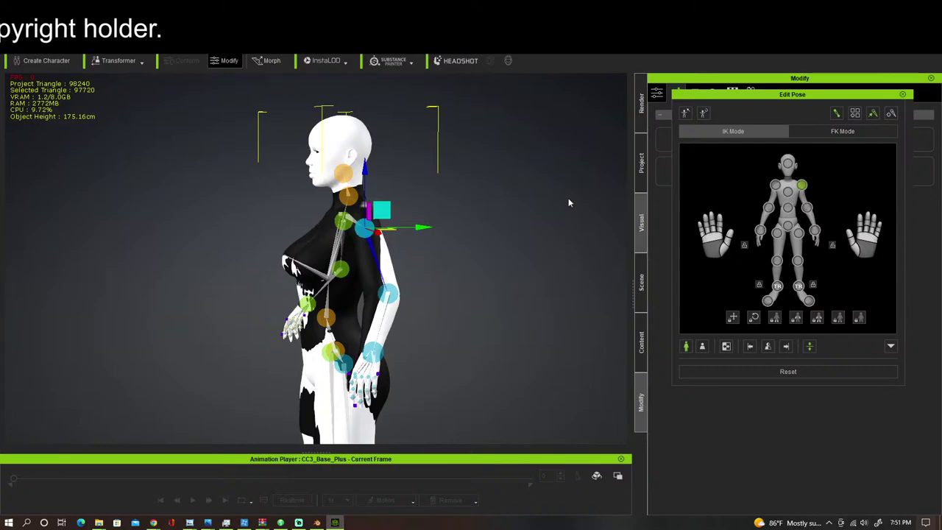
{"action": "key", "text": "e"}
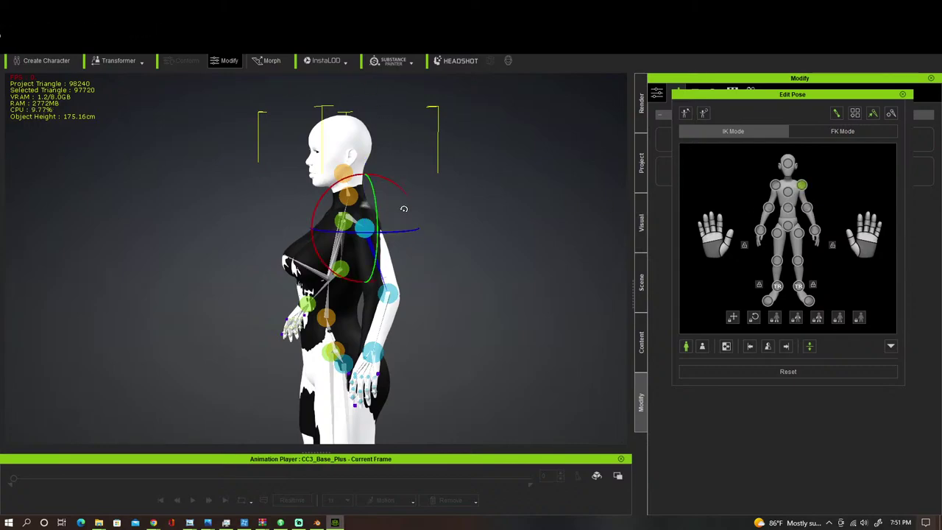
{"action": "left_click_drag", "start_coordinate": [401, 228], "coordinate": [391, 232]}
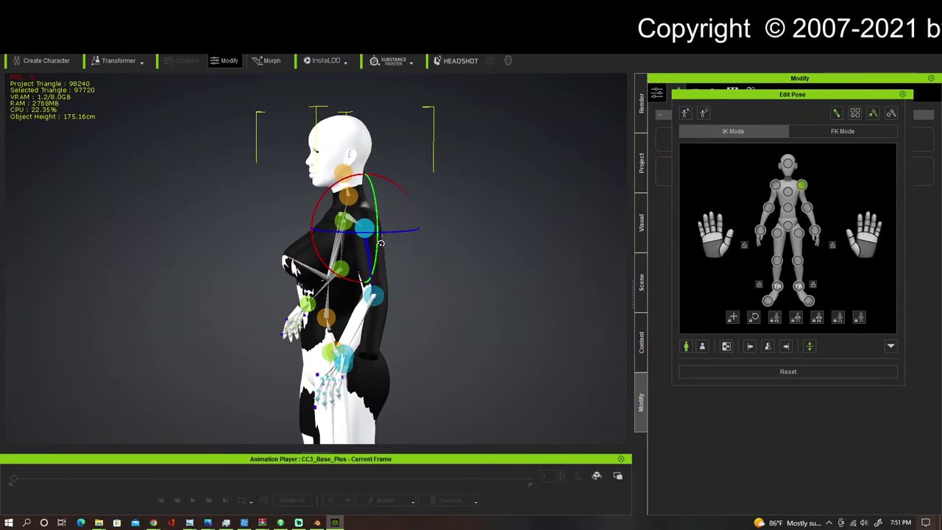
{"action": "right_click_drag", "start_coordinate": [464, 272], "coordinate": [663, 247]}
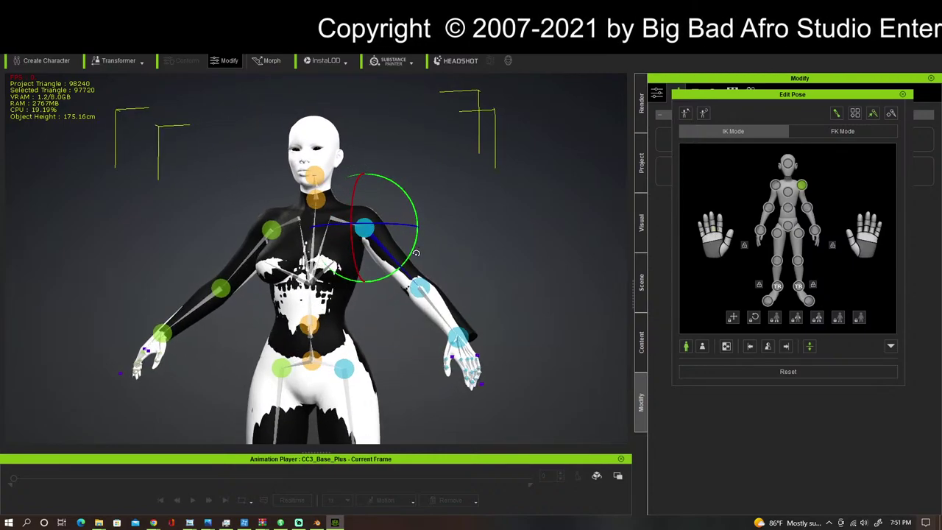
{"action": "left_click_drag", "start_coordinate": [416, 249], "coordinate": [417, 254]}
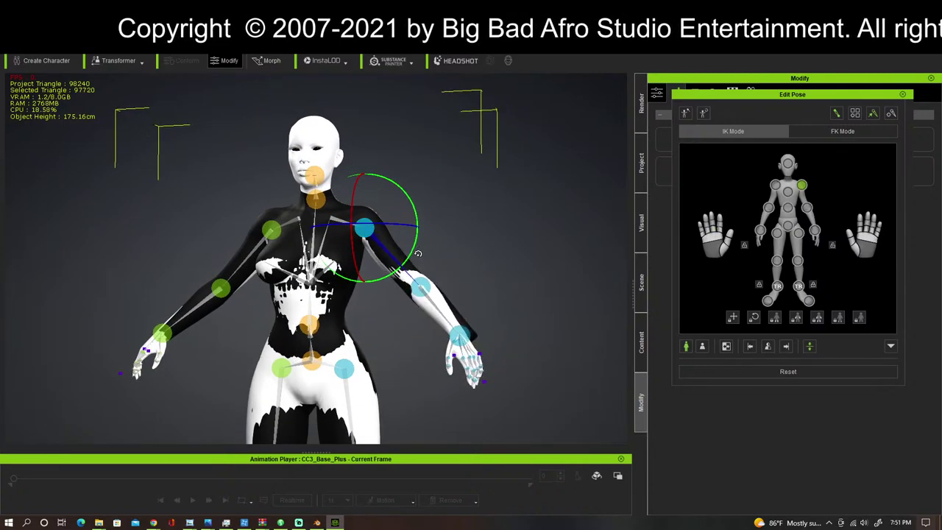
Step: In FK mode, rotate the CC_Base_L_Clavicle bone to raise the left shoulder inside the bodysuit and adjust its forward angle
{"action": "left_click", "coordinate": [823, 133]}
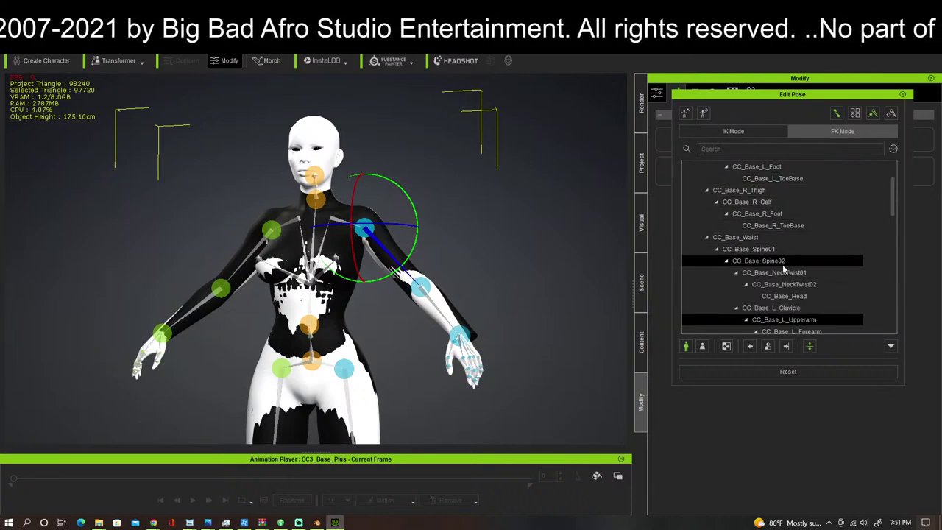
{"action": "left_click", "coordinate": [782, 309]}
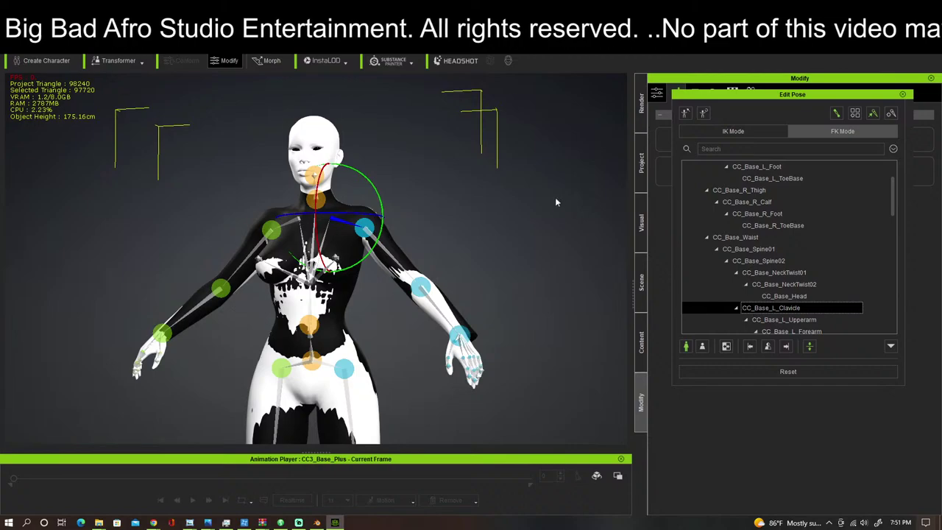
{"action": "scroll", "coordinate": [556, 202], "scroll_direction": "up", "scroll_amount": 6}
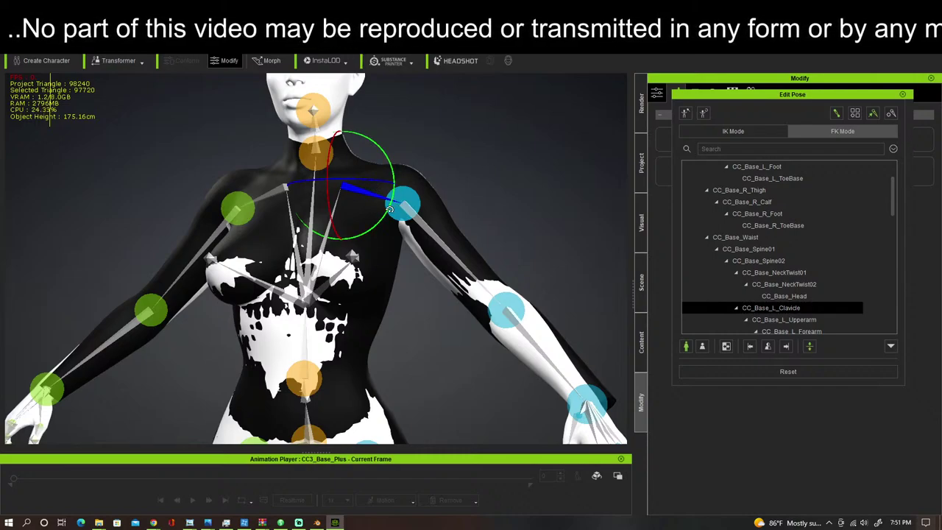
{"action": "left_click_drag", "start_coordinate": [390, 210], "coordinate": [393, 207]}
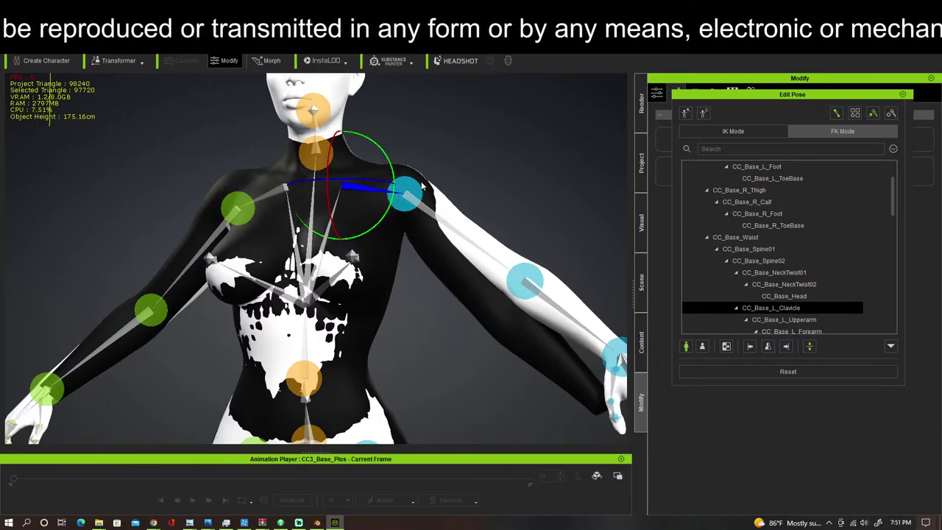
{"action": "middle_click_drag", "start_coordinate": [485, 161], "coordinate": [428, 174]}
{"action": "right_click_drag", "start_coordinate": [429, 175], "coordinate": [177, 237]}
{"action": "left_click_drag", "start_coordinate": [317, 207], "coordinate": [316, 206]}
{"action": "right_click_drag", "start_coordinate": [434, 246], "coordinate": [763, 166]}
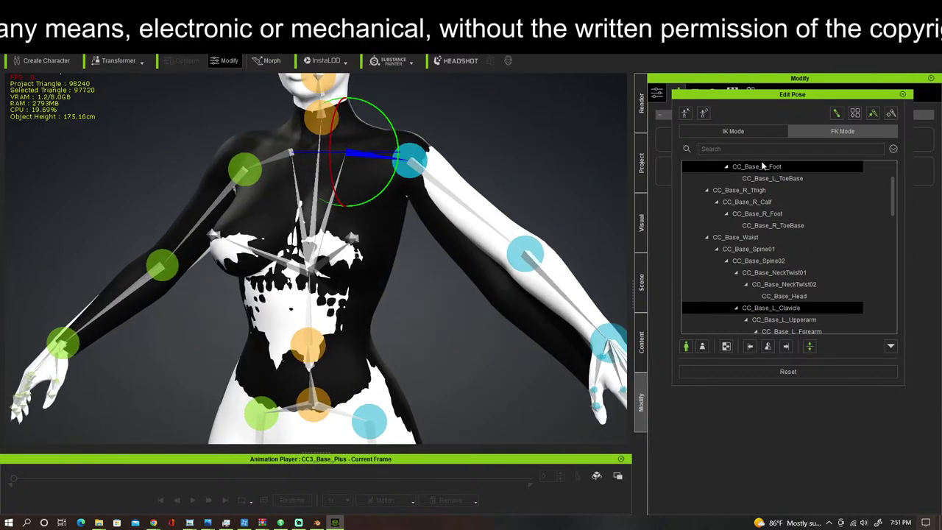
Step: Rotate the CC_Base_L_Upperarm bone down toward the bodysuit sleeve and correct its angle from the side
{"action": "left_click", "coordinate": [449, 194]}
{"action": "left_click_drag", "start_coordinate": [461, 186], "coordinate": [456, 193]}
{"action": "right_click_drag", "start_coordinate": [544, 202], "coordinate": [382, 200]}
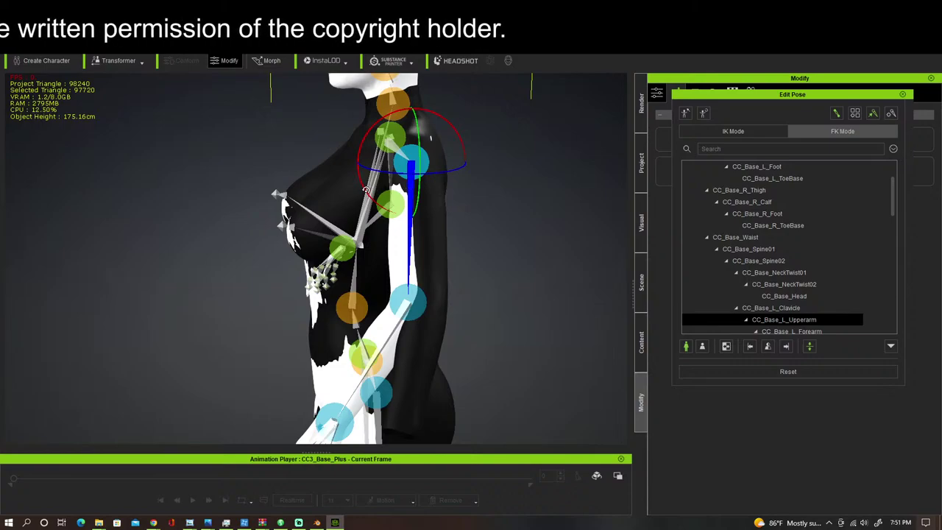
{"action": "left_click_drag", "start_coordinate": [365, 192], "coordinate": [364, 190]}
{"action": "right_click_drag", "start_coordinate": [514, 192], "coordinate": [602, 258]}
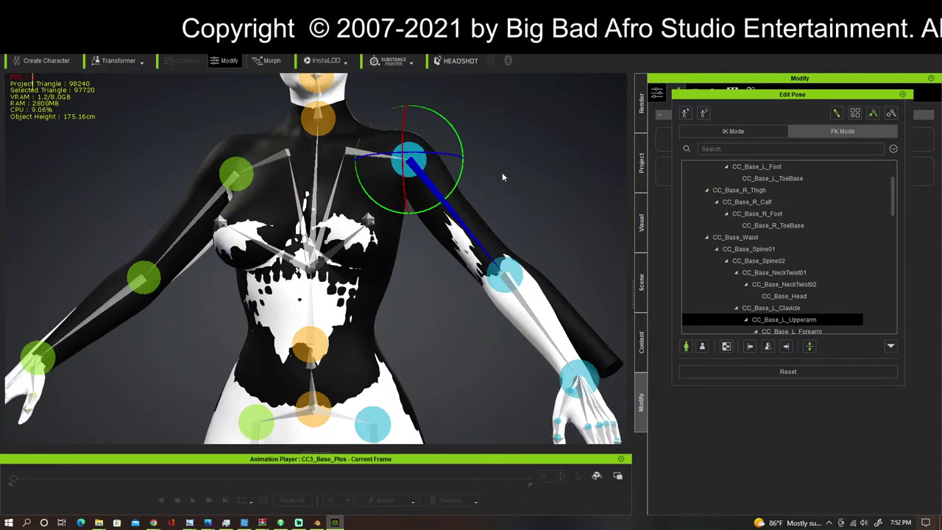
{"action": "right_click_drag", "start_coordinate": [524, 185], "coordinate": [396, 231]}
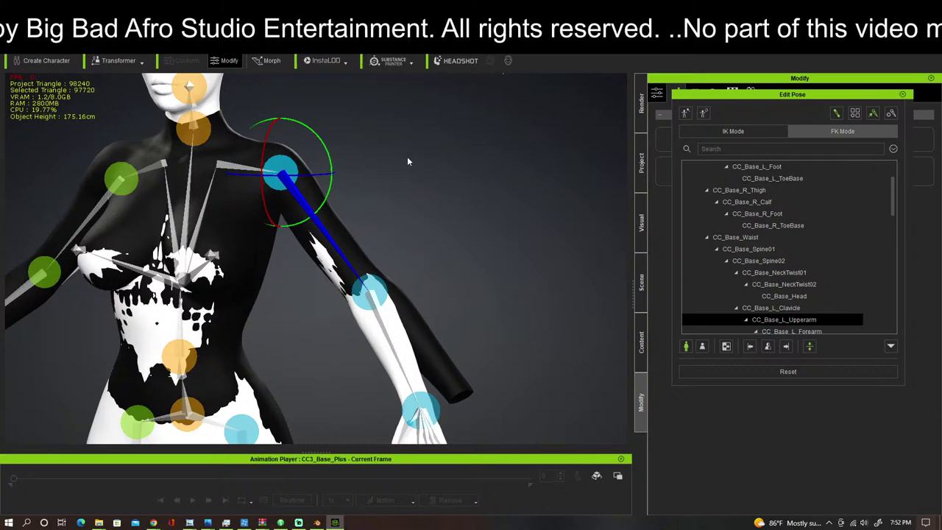
Step: Switch to IK mode and fine-tune the left upper arm's rotation from front and side until it sits inside the sleeve
{"action": "left_click", "coordinate": [765, 131]}
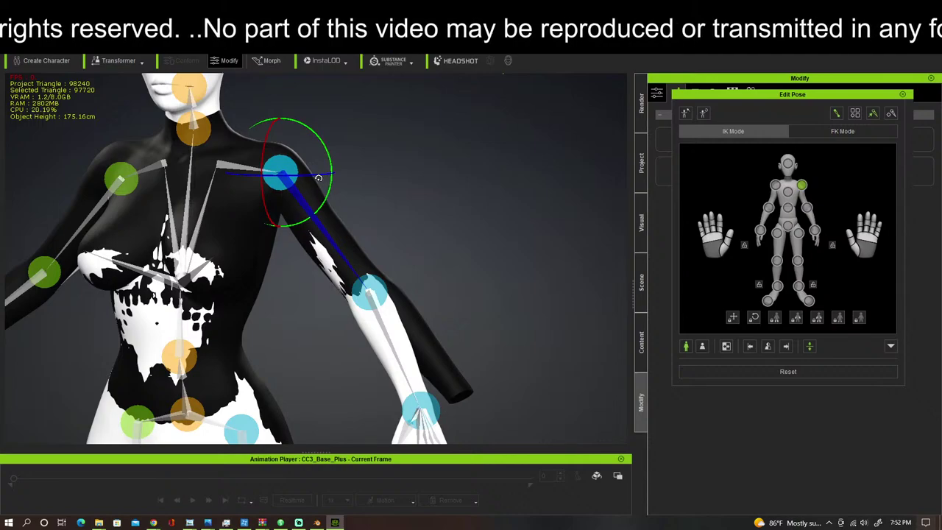
{"action": "left_click_drag", "start_coordinate": [300, 175], "coordinate": [303, 174]}
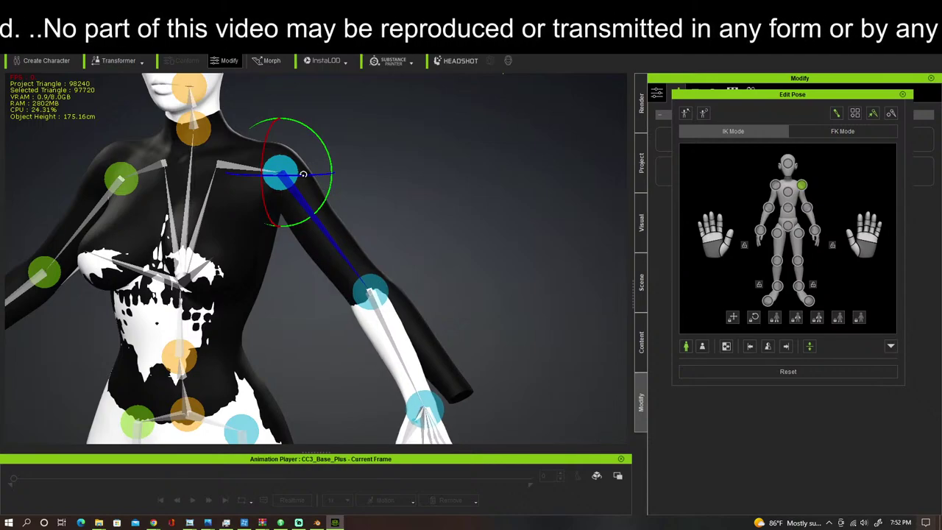
{"action": "right_click_drag", "start_coordinate": [563, 236], "coordinate": [311, 215], "text": "alt"}
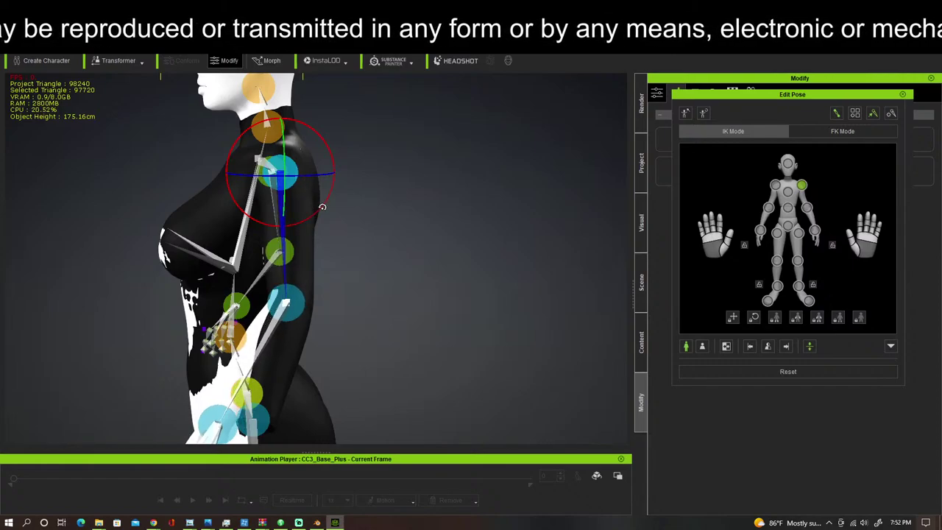
{"action": "left_click_drag", "start_coordinate": [322, 207], "coordinate": [325, 205]}
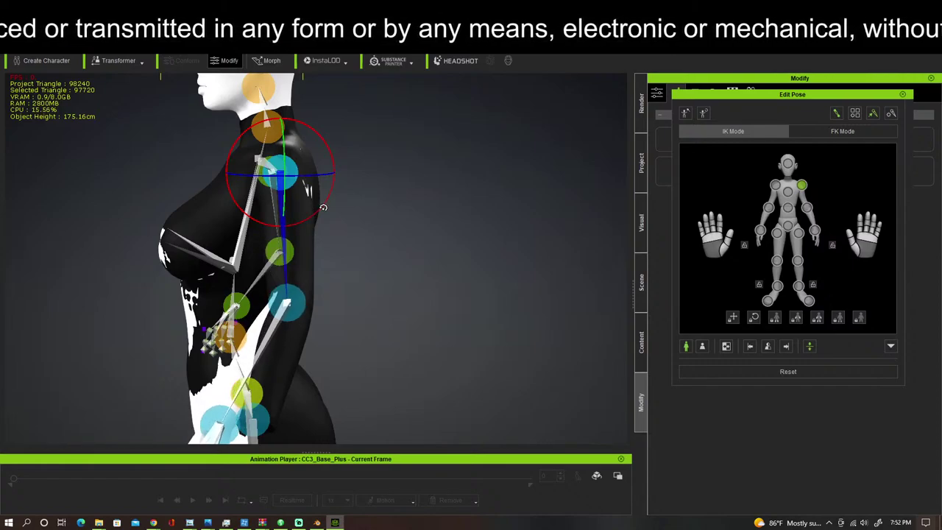
{"action": "left_click_drag", "start_coordinate": [369, 269], "coordinate": [417, 226], "text": "alt"}
{"action": "right_click_drag", "start_coordinate": [537, 217], "coordinate": [585, 189], "text": "alt"}
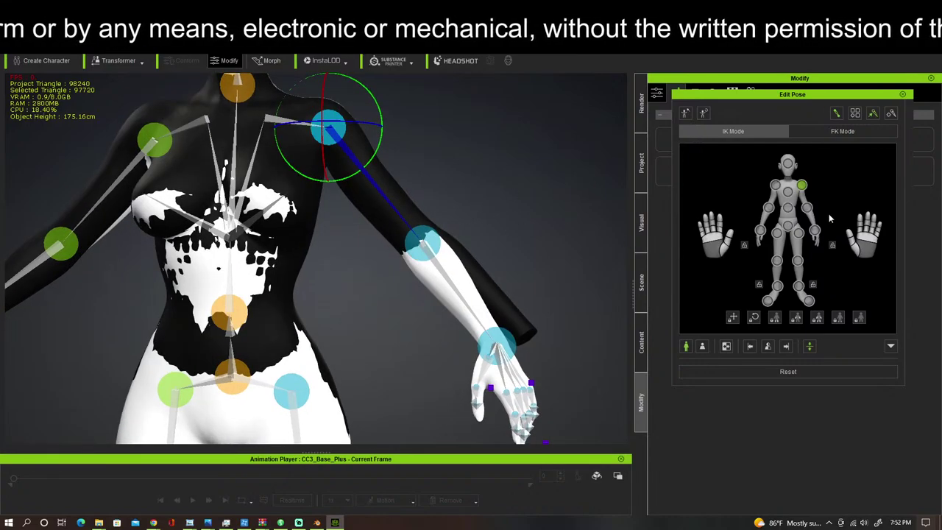
Step: Rotate the left forearm at the elbow to follow the bodysuit sleeve, adjusting it from the front, back and side
{"action": "left_click", "coordinate": [807, 208]}
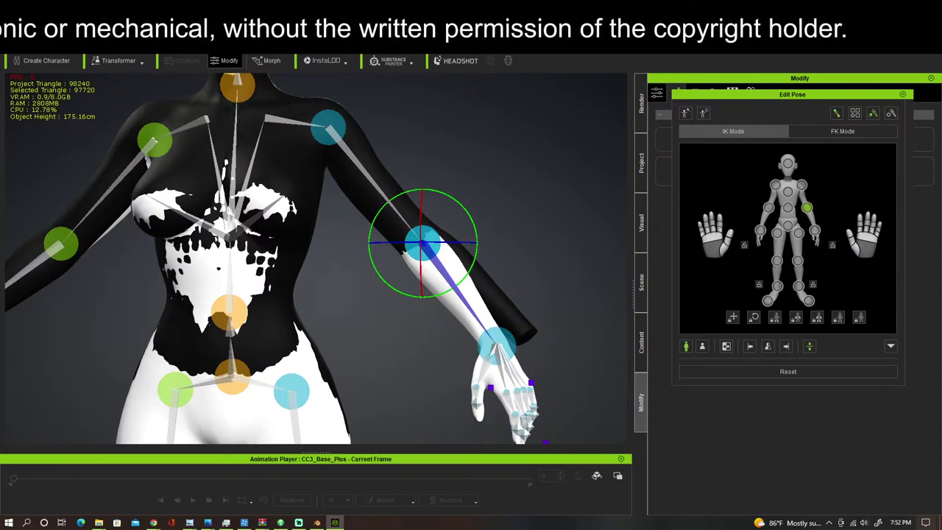
{"action": "key", "text": "e"}
{"action": "left_click", "coordinate": [371, 68]}
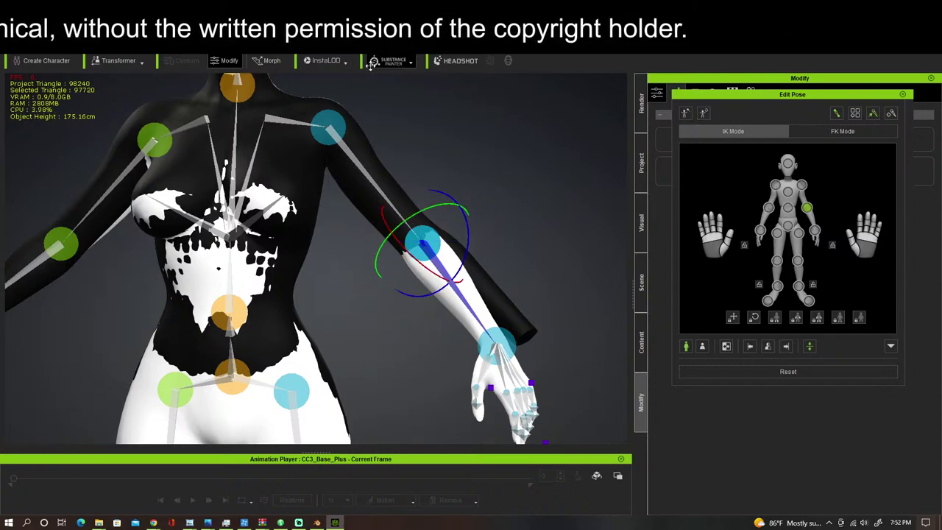
{"action": "left_click_drag", "start_coordinate": [431, 276], "coordinate": [439, 276]}
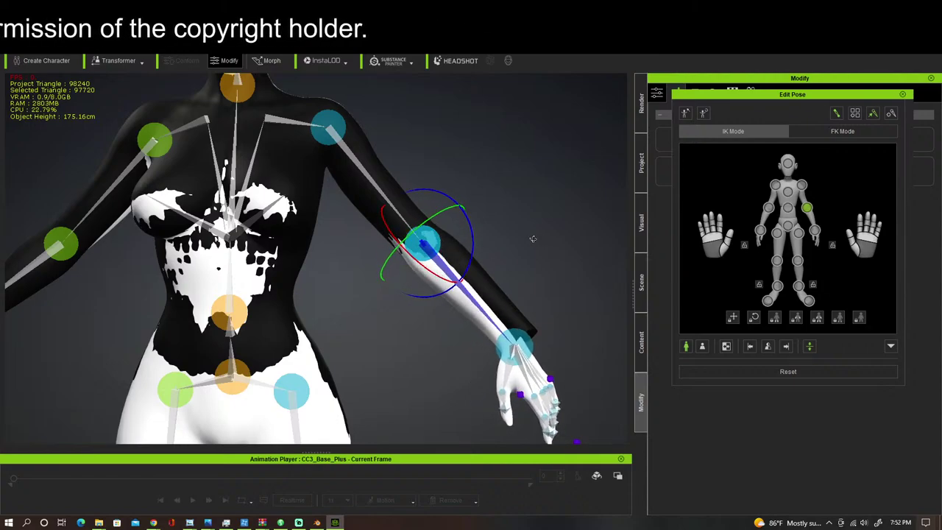
{"action": "right_click_drag", "start_coordinate": [532, 240], "coordinate": [1, 221], "text": "alt"}
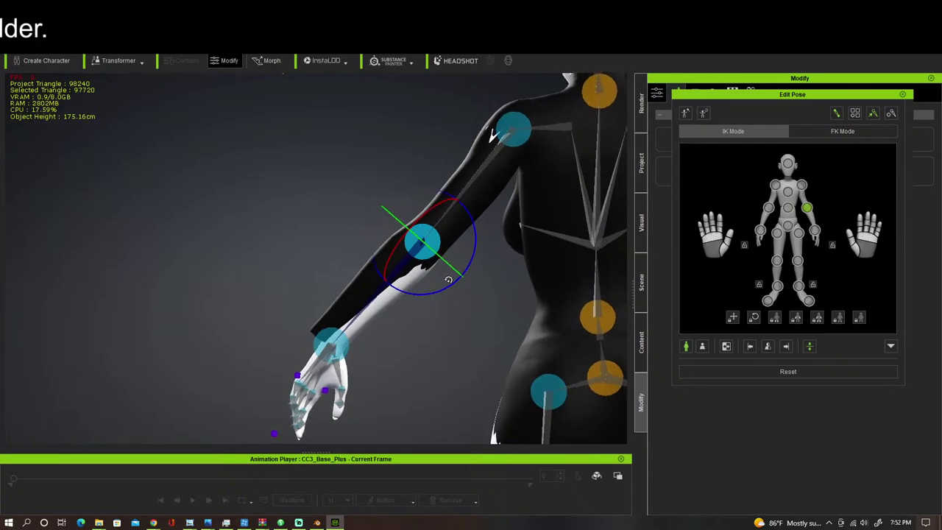
{"action": "left_click_drag", "start_coordinate": [476, 262], "coordinate": [469, 259]}
{"action": "right_click_drag", "start_coordinate": [396, 328], "coordinate": [813, 346], "text": "alt"}
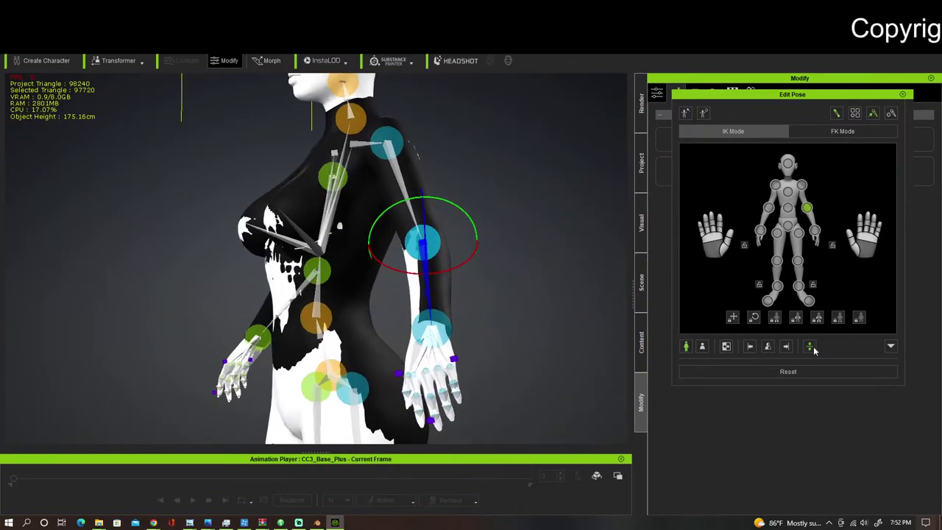
{"action": "right_click_drag", "start_coordinate": [526, 296], "coordinate": [458, 273], "text": "alt"}
{"action": "left_click_drag", "start_coordinate": [458, 272], "coordinate": [458, 272]}
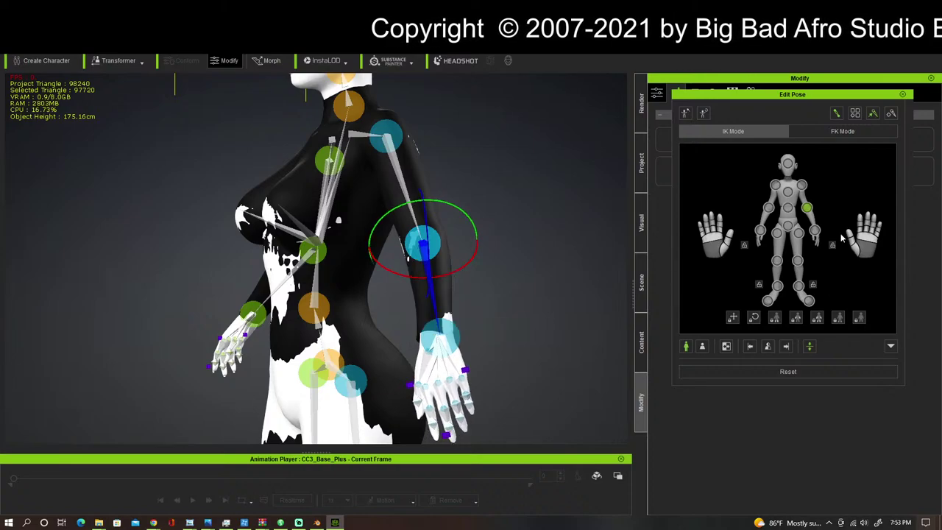
Step: Rotate the left hand slightly, shift it a little forward along the Y axis, and select the left forearm for moving
{"action": "left_click", "coordinate": [815, 231]}
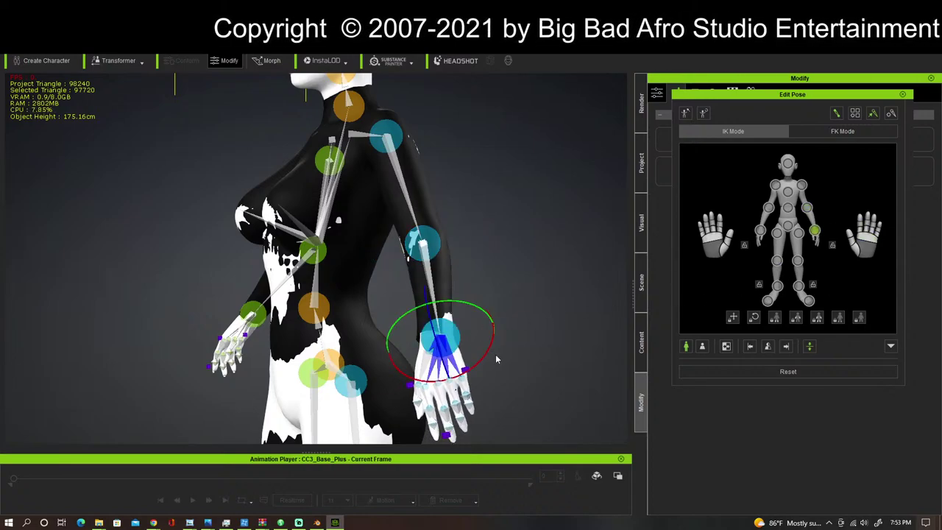
{"action": "left_click_drag", "start_coordinate": [488, 354], "coordinate": [487, 355]}
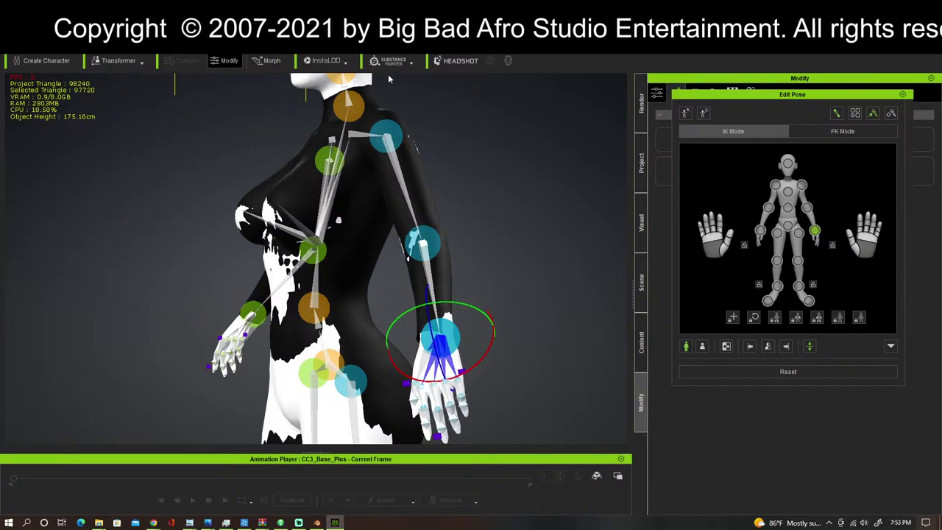
{"action": "key", "text": "w"}
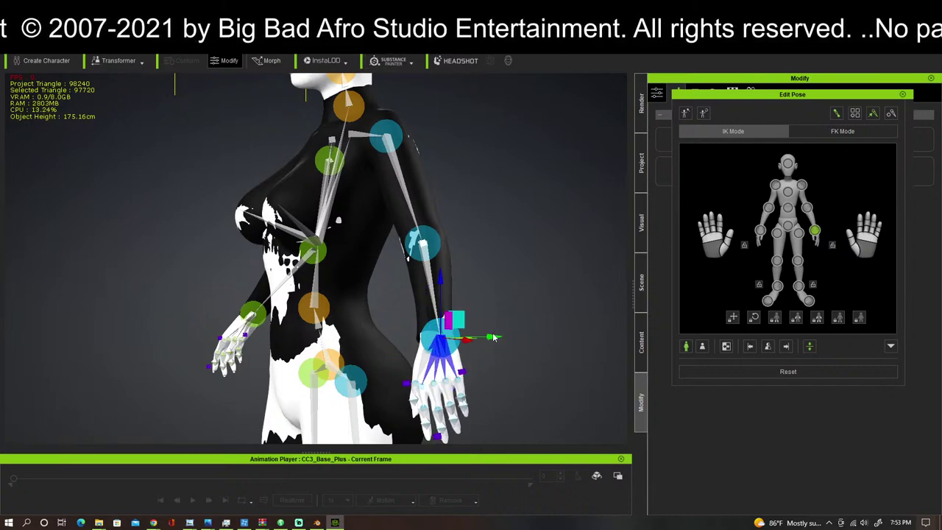
{"action": "left_click_drag", "start_coordinate": [493, 336], "coordinate": [486, 335]}
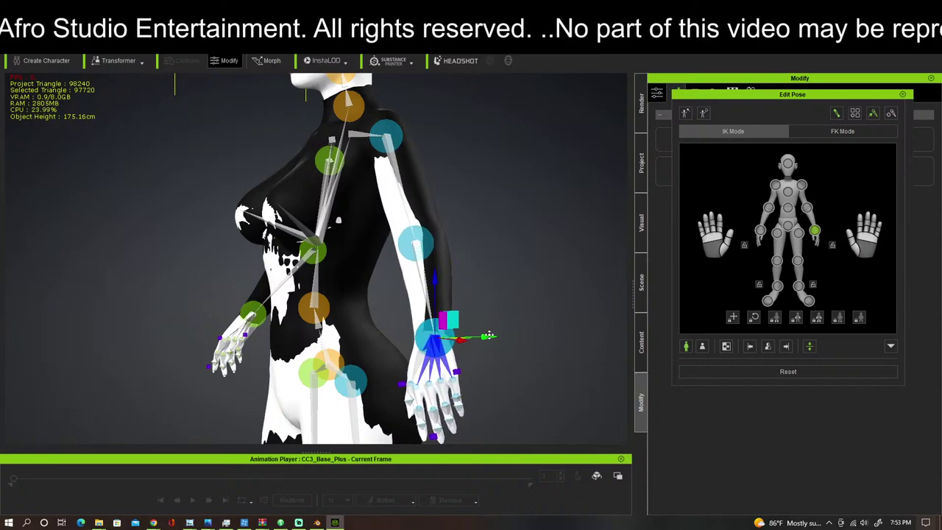
{"action": "left_click", "coordinate": [807, 209]}
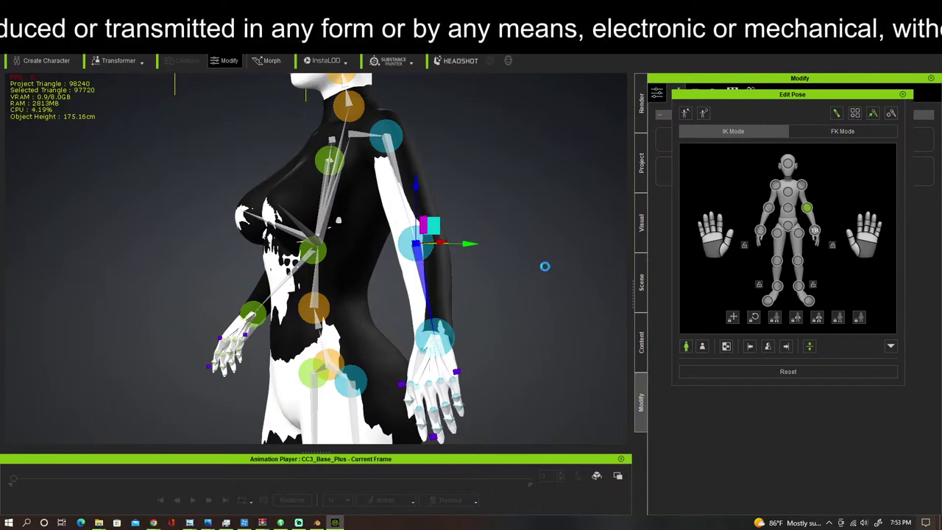
Step: Rotate the left forearm slightly at the elbow to sit inside the bodysuit sleeve, and mirror the pose to the right arm
{"action": "right_click_drag", "start_coordinate": [514, 306], "coordinate": [611, 307]}
{"action": "key", "text": "e"}
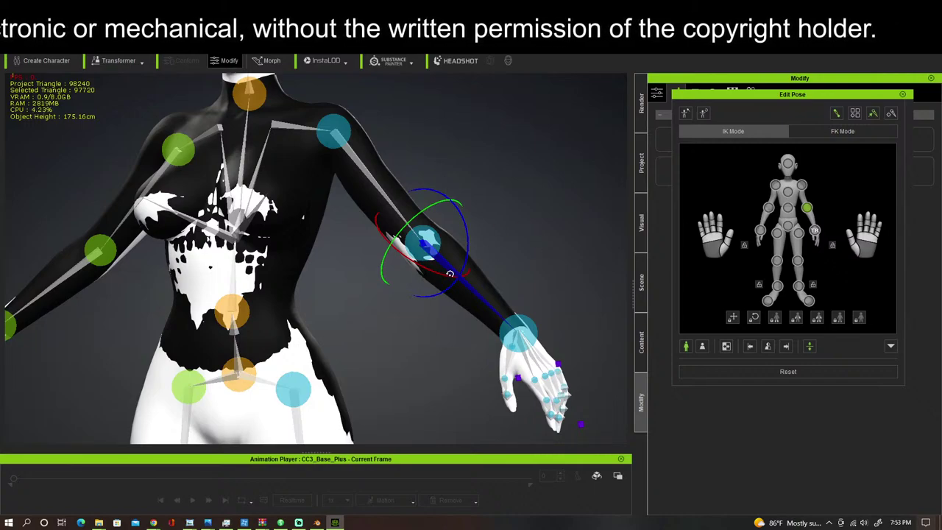
{"action": "left_click_drag", "start_coordinate": [448, 278], "coordinate": [445, 278]}
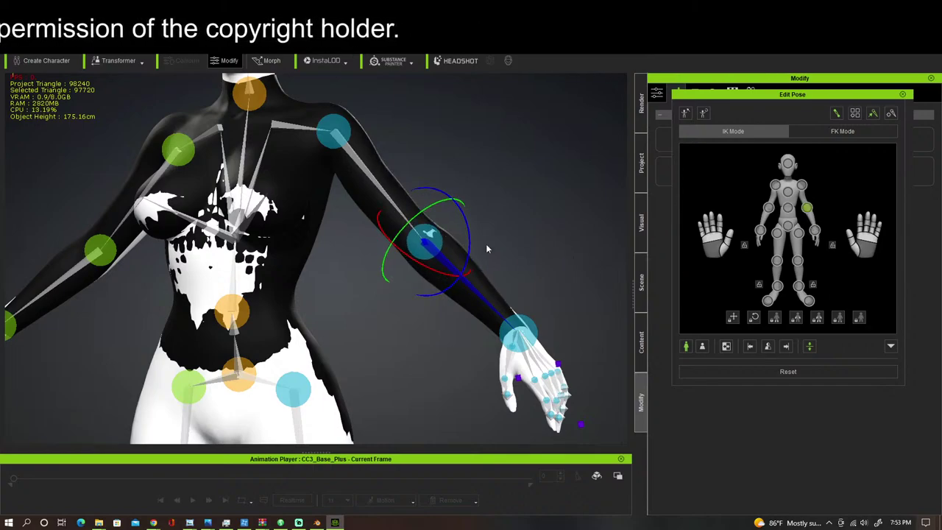
{"action": "left_click_drag", "start_coordinate": [433, 270], "coordinate": [432, 270]}
{"action": "middle_click_drag", "start_coordinate": [589, 252], "coordinate": [513, 230]}
{"action": "right_click_drag", "start_coordinate": [513, 230], "coordinate": [524, 261]}
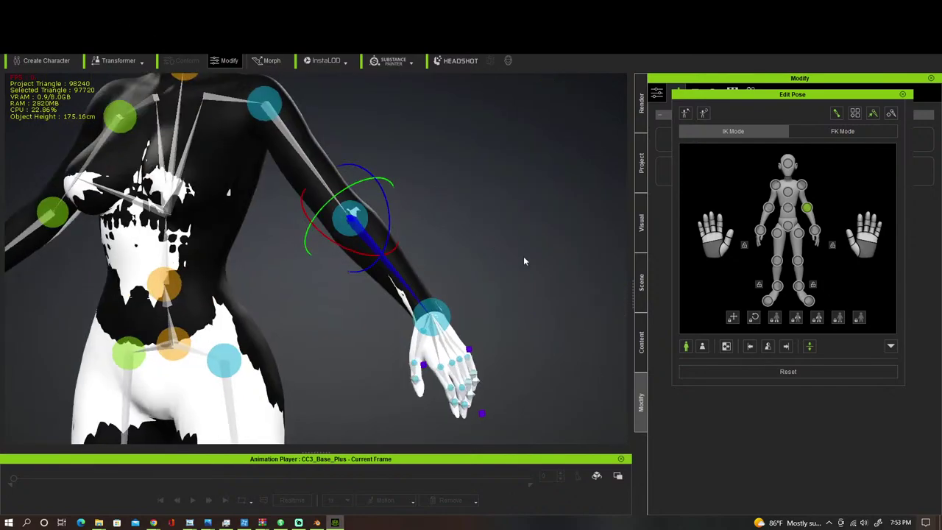
{"action": "left_click", "coordinate": [750, 349]}
{"action": "middle_click_drag", "start_coordinate": [489, 189], "coordinate": [582, 153]}
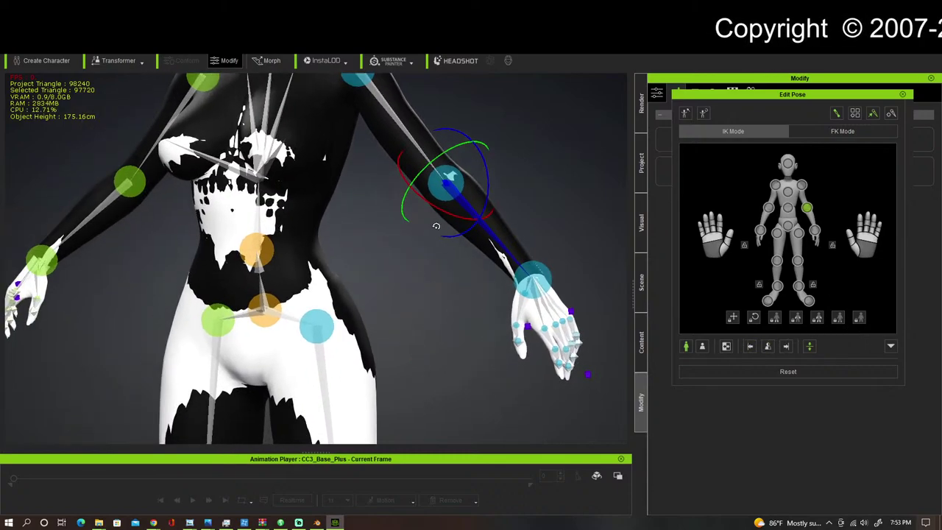
Step: Rotate the left thigh from front and side to fit the bodysuit leg, and mirror the pose to the right leg
{"action": "right_click_drag", "start_coordinate": [436, 226], "coordinate": [418, 151]}
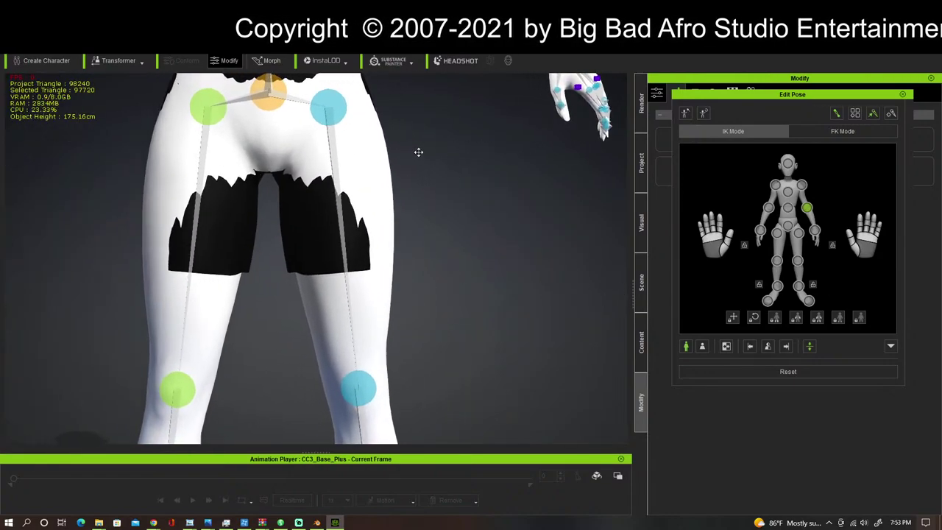
{"action": "middle_click_drag", "start_coordinate": [418, 151], "coordinate": [475, 152]}
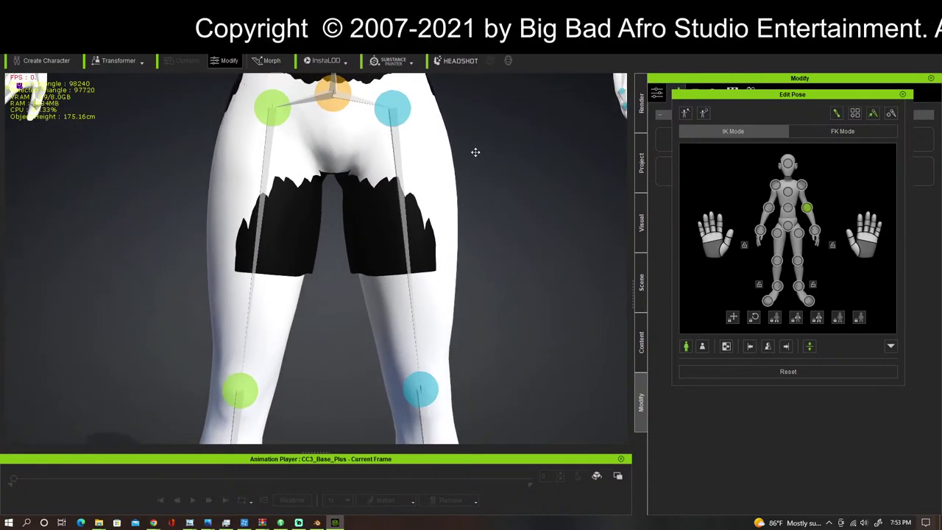
{"action": "left_click", "coordinate": [396, 116]}
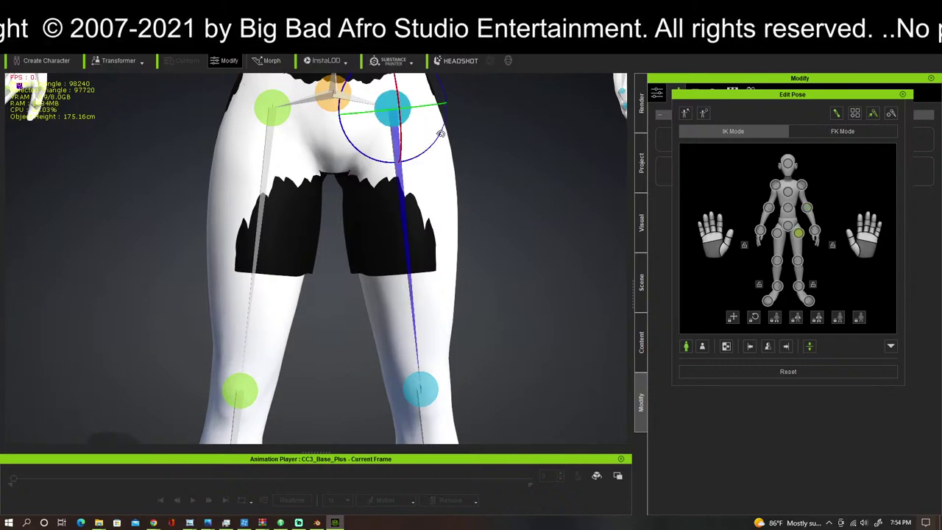
{"action": "left_click_drag", "start_coordinate": [440, 133], "coordinate": [439, 135]}
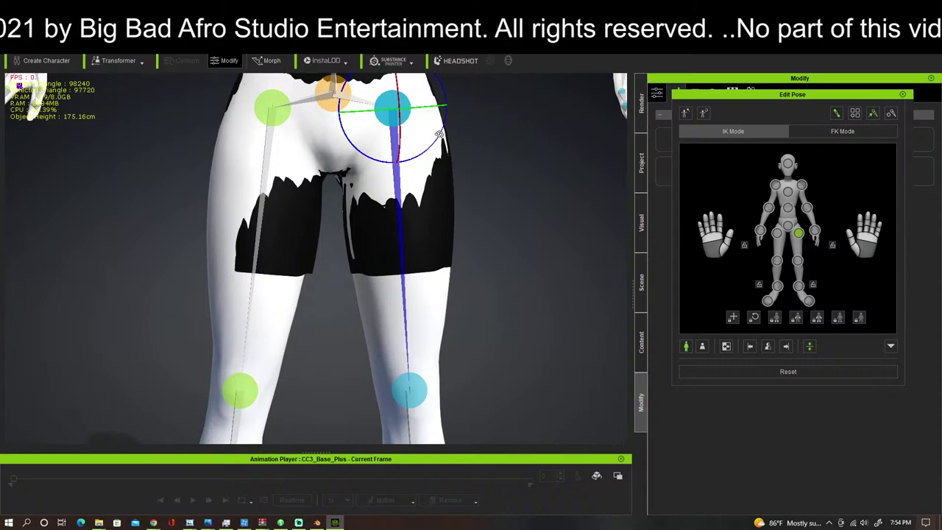
{"action": "right_click_drag", "start_coordinate": [516, 185], "coordinate": [293, 152]}
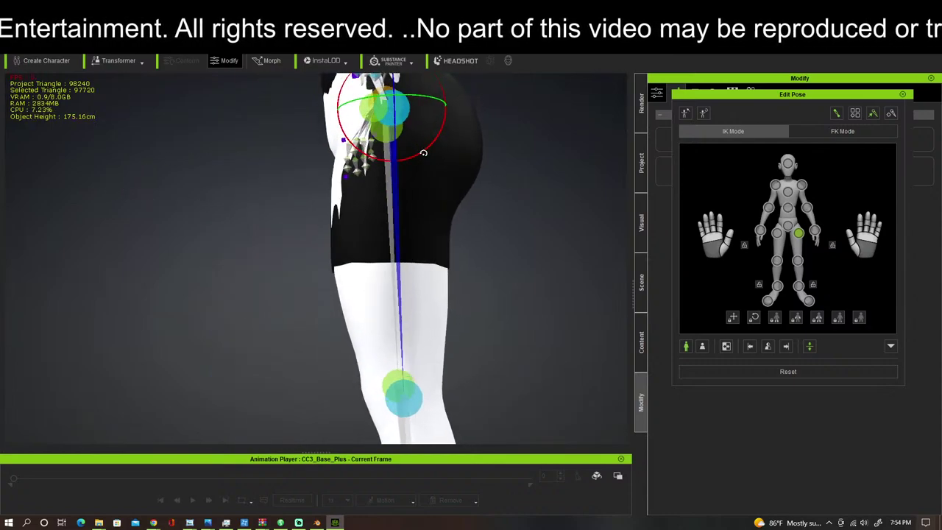
{"action": "right_click_drag", "start_coordinate": [557, 286], "coordinate": [587, 261]}
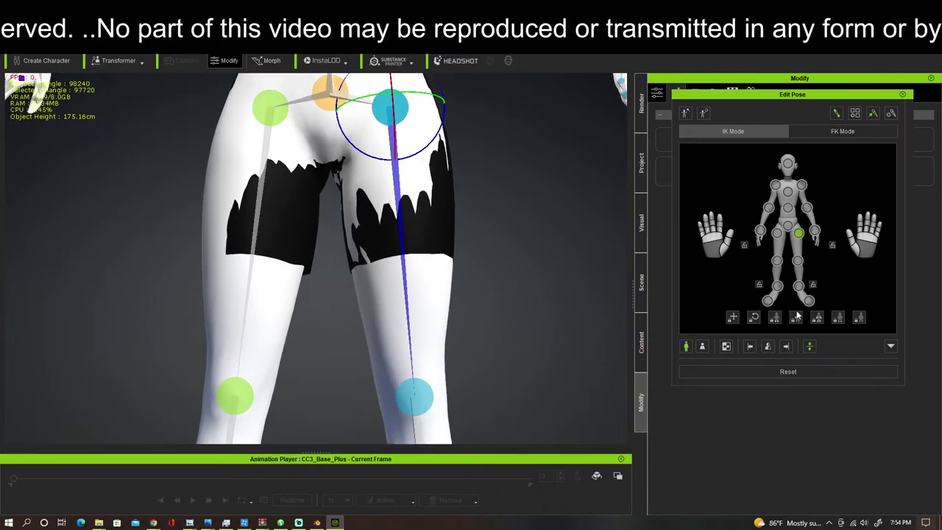
{"action": "left_click", "coordinate": [750, 346]}
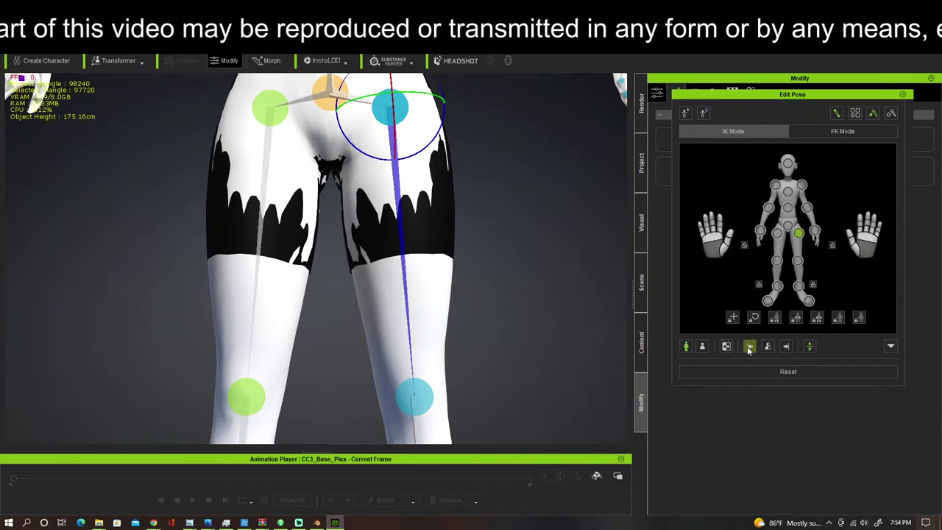
Step: Check the posed body against the bodysuit from torso to arms and finish editing the pose
{"action": "scroll", "coordinate": [475, 234], "scroll_direction": "down", "scroll_amount": 3}
{"action": "middle_click_drag", "start_coordinate": [475, 232], "coordinate": [475, 261]}
{"action": "right_click_drag", "start_coordinate": [476, 260], "coordinate": [633, 269]}
{"action": "middle_click_drag", "start_coordinate": [544, 155], "coordinate": [528, 311]}
{"action": "right_click_drag", "start_coordinate": [538, 271], "coordinate": [566, 177]}
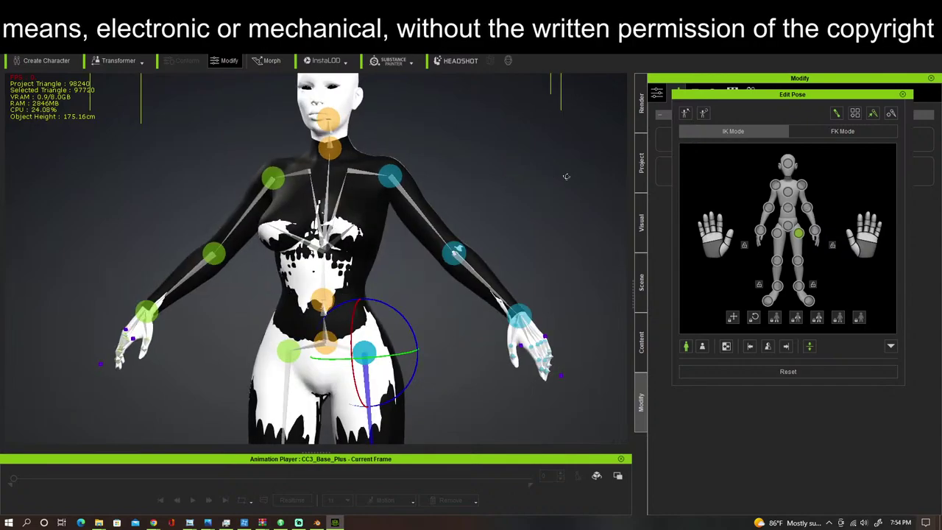
{"action": "left_click", "coordinate": [902, 94]}
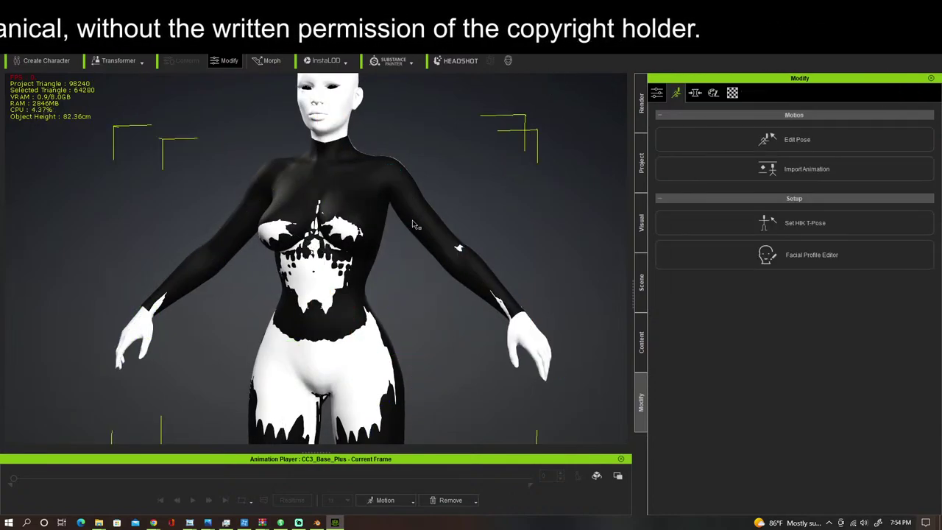
Step: Transfer skin weights to the bodysuit using the Default template with Lateral Partitioning enabled, merging its objects first
{"action": "left_click", "coordinate": [658, 92]}
{"action": "scroll", "coordinate": [800, 353], "scroll_direction": "up", "scroll_amount": 6}
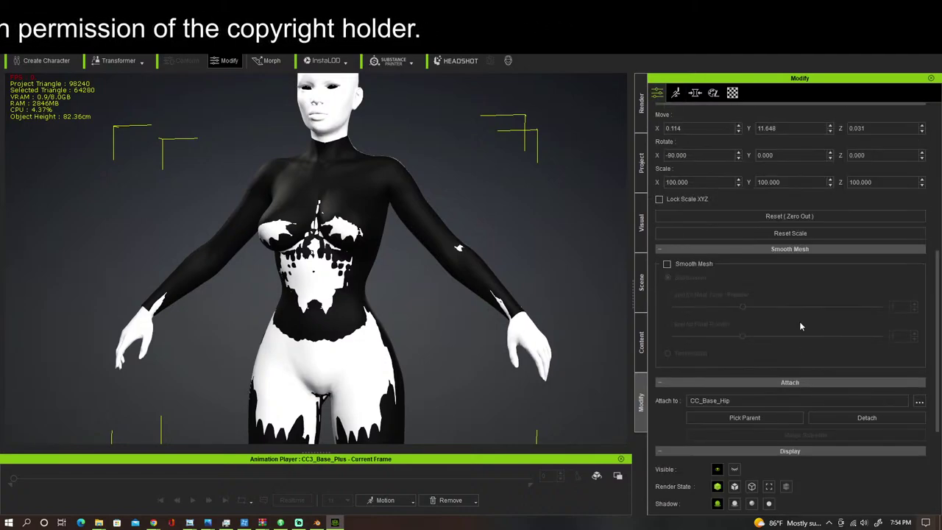
{"action": "scroll", "coordinate": [799, 310], "scroll_direction": "up", "scroll_amount": 2}
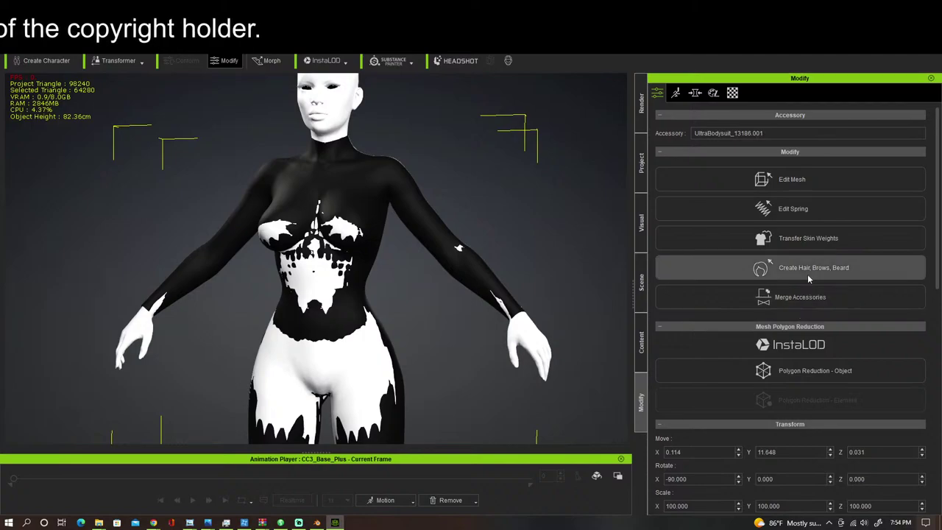
{"action": "left_click", "coordinate": [809, 240]}
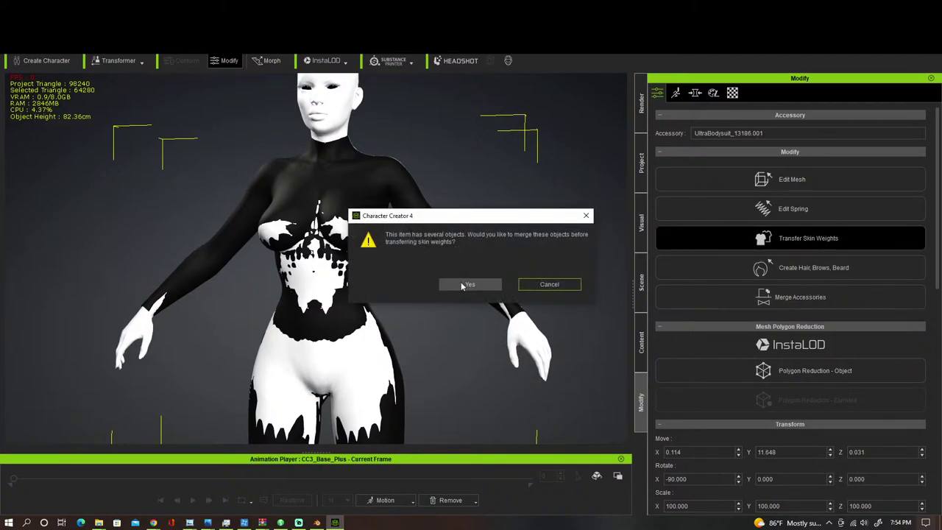
{"action": "left_click", "coordinate": [462, 286]}
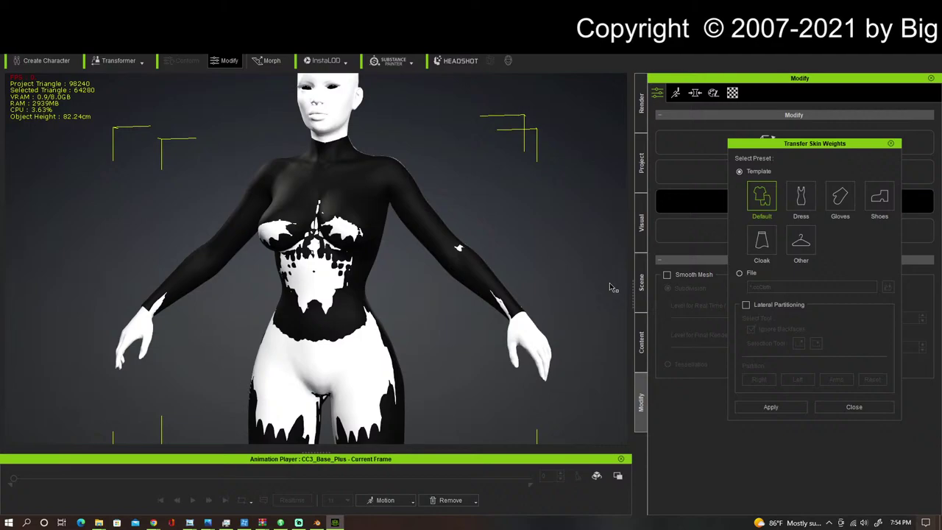
{"action": "left_click", "coordinate": [745, 306]}
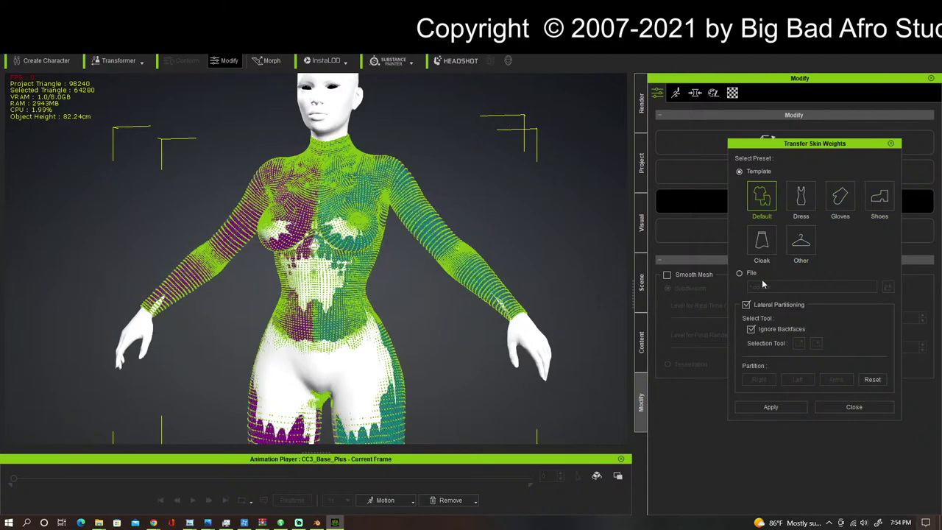
{"action": "left_click", "coordinate": [769, 407]}
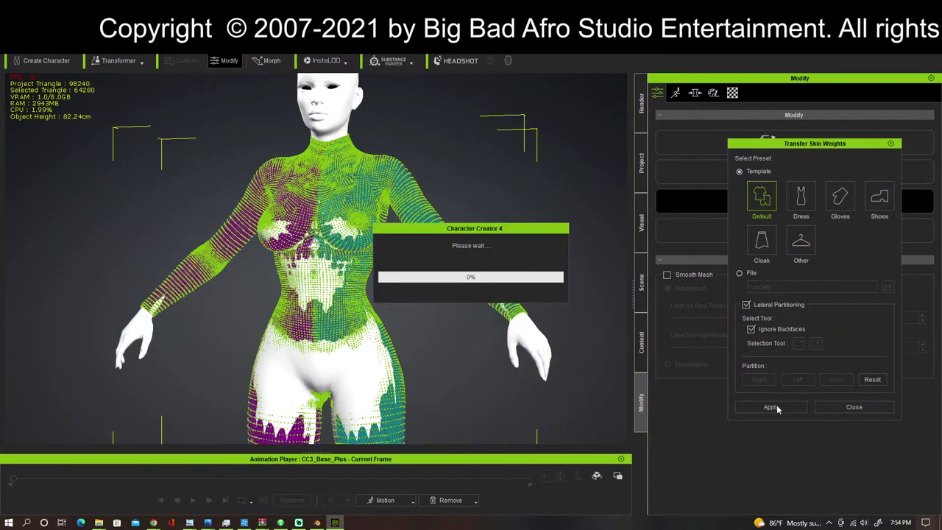
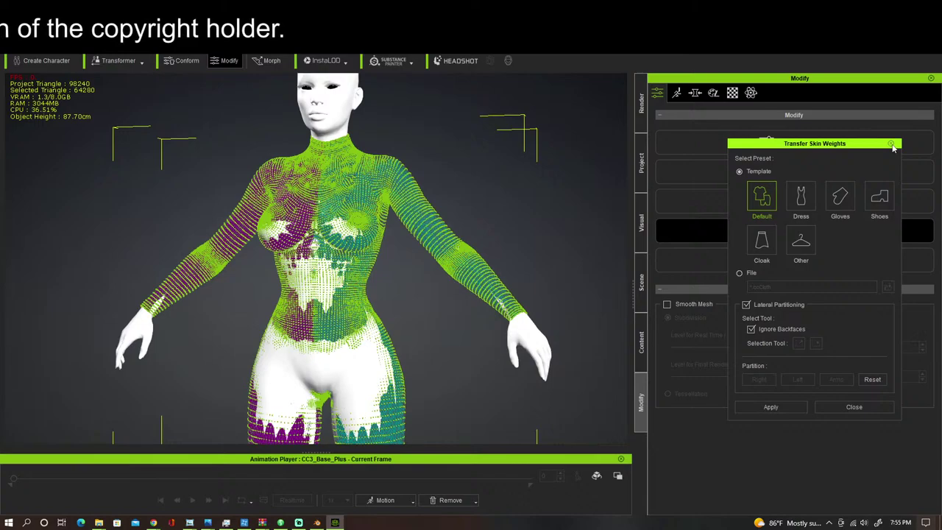
{"action": "left_click", "coordinate": [854, 407]}
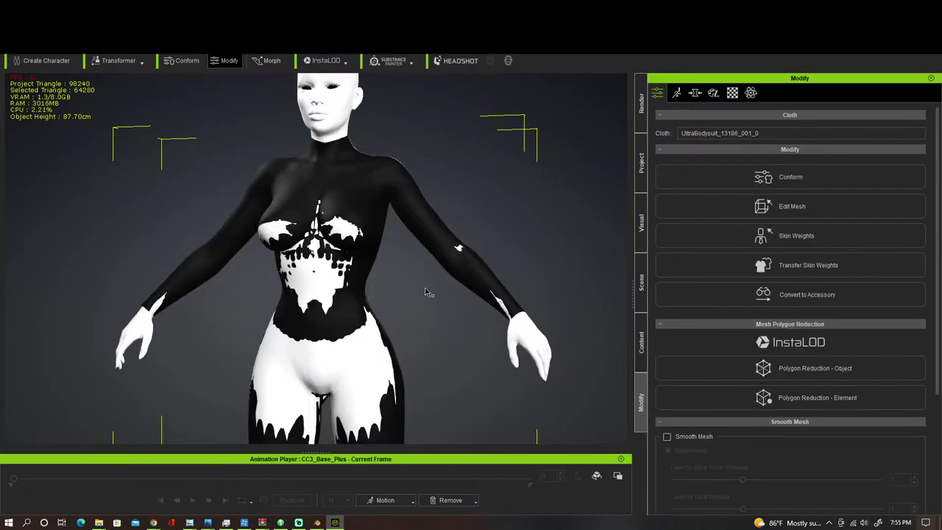
Step: Conform the bodysuit to the body with Increase Size 0.10 and calculate the collision
{"action": "right_click_drag", "start_coordinate": [426, 293], "coordinate": [606, 257]}
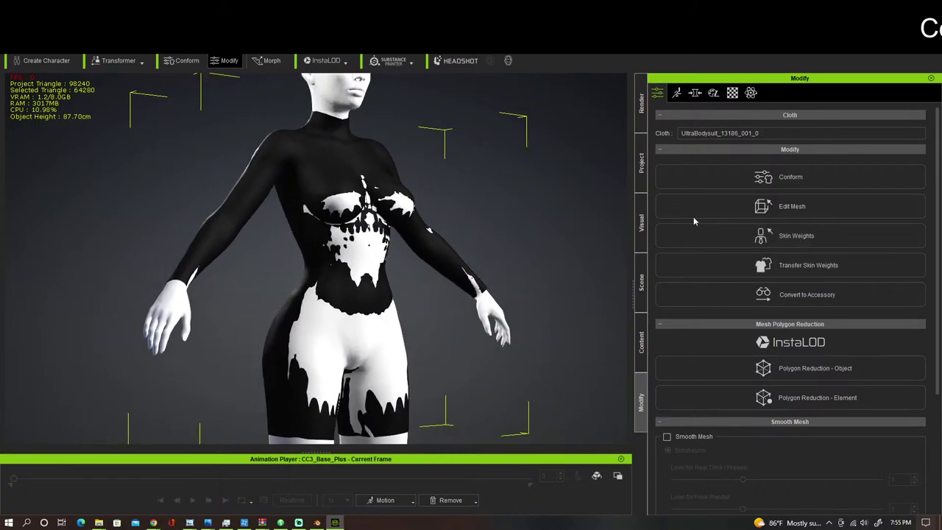
{"action": "left_click", "coordinate": [731, 177]}
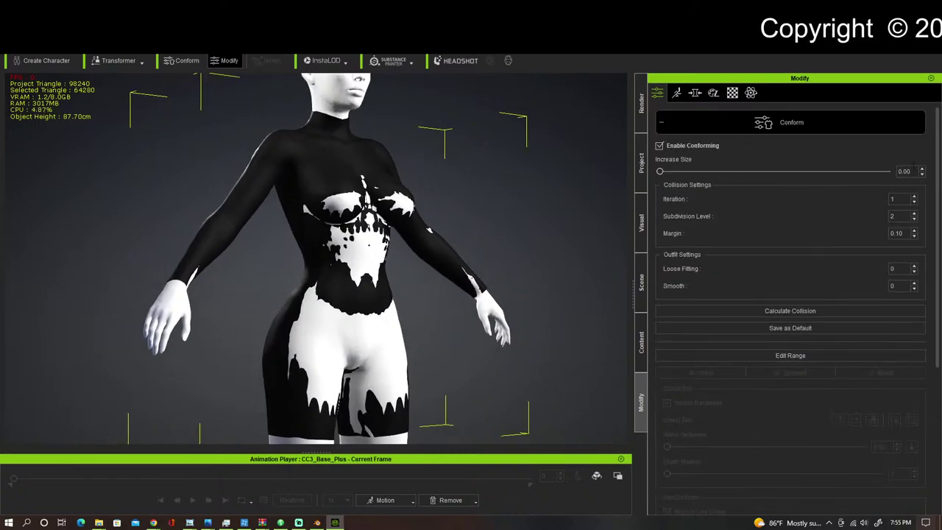
{"action": "left_click", "coordinate": [923, 170]}
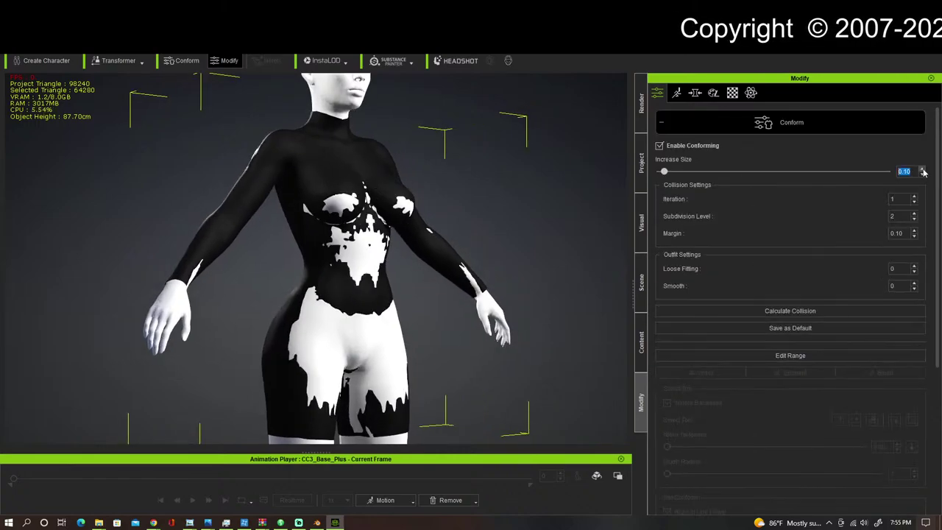
{"action": "left_click", "coordinate": [787, 310]}
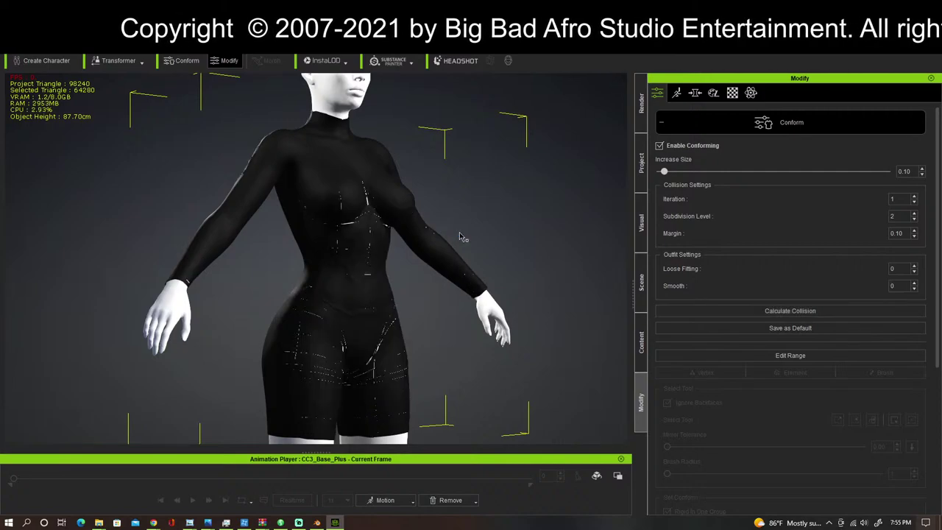
Step: Examine the conformed bodysuit from back, front and sides for skin poking through, and leave the conform settings
{"action": "scroll", "coordinate": [488, 261], "scroll_direction": "up", "scroll_amount": 3}
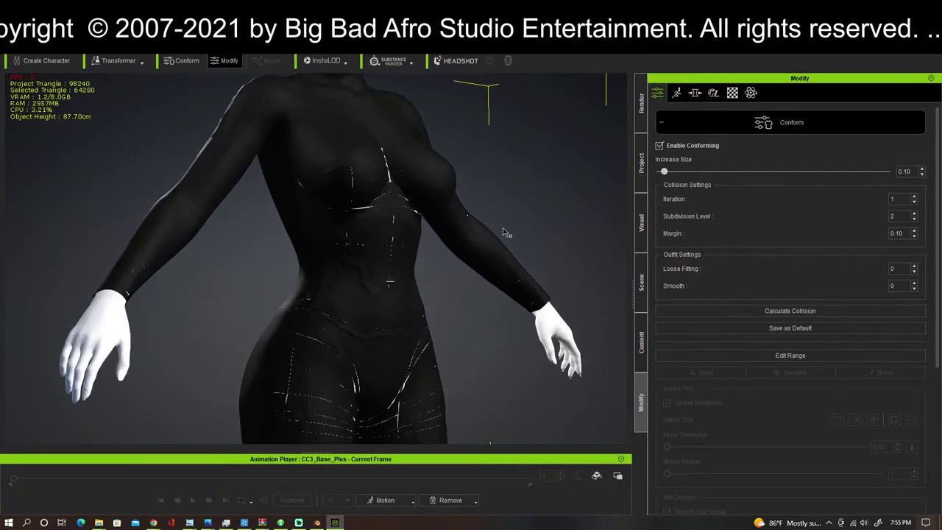
{"action": "middle_click_drag", "start_coordinate": [503, 231], "coordinate": [101, 218]}
{"action": "middle_click_drag", "start_coordinate": [413, 216], "coordinate": [44, 210]}
{"action": "middle_click_drag", "start_coordinate": [263, 161], "coordinate": [261, 273]}
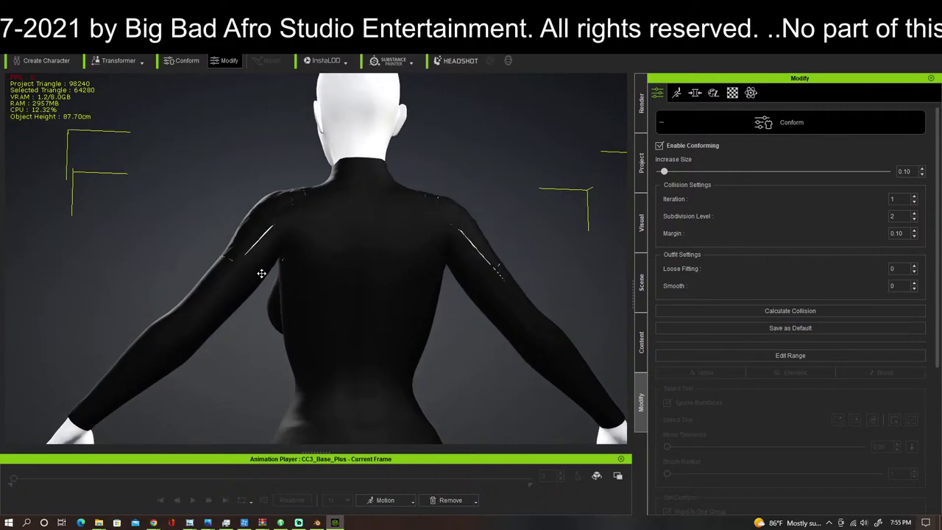
{"action": "right_click_drag", "start_coordinate": [261, 273], "coordinate": [578, 240]}
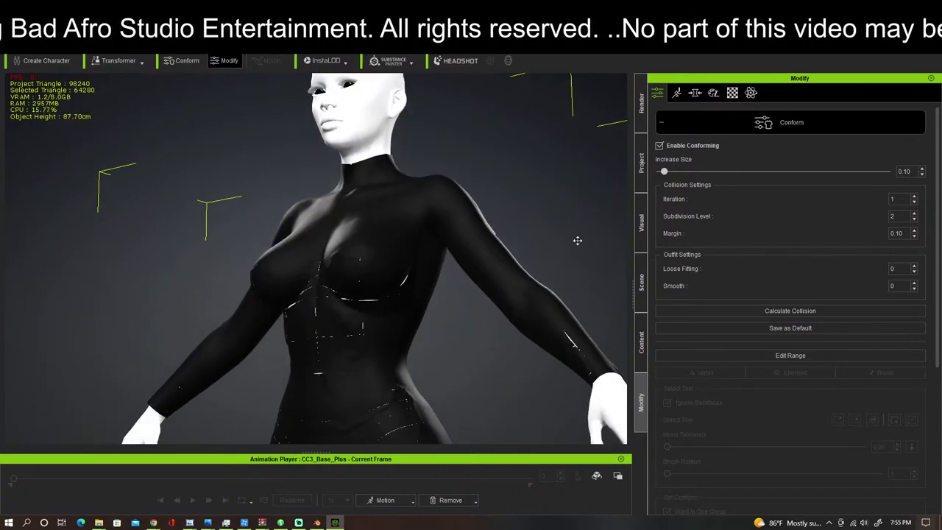
{"action": "middle_click_drag", "start_coordinate": [578, 241], "coordinate": [534, 114]}
{"action": "right_click_drag", "start_coordinate": [427, 317], "coordinate": [515, 339]}
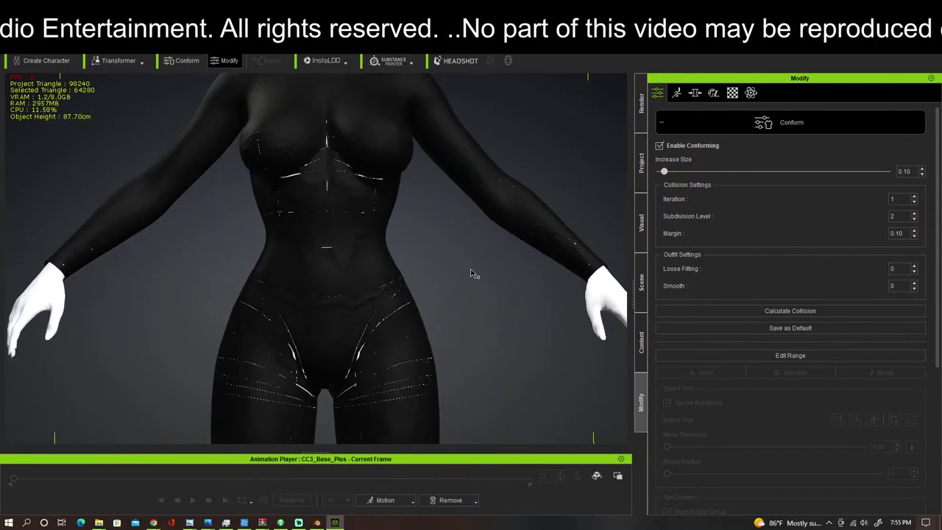
{"action": "right_click_drag", "start_coordinate": [471, 282], "coordinate": [627, 320]}
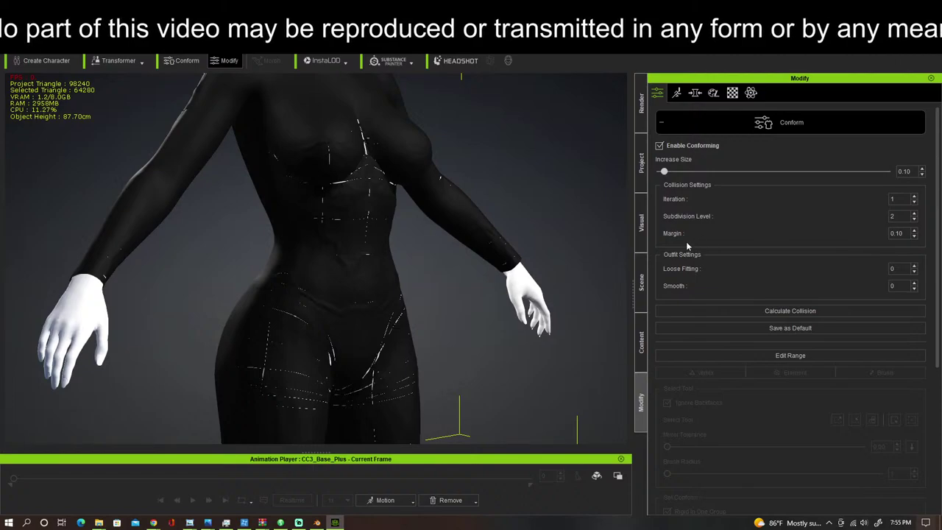
{"action": "left_click", "coordinate": [535, 267]}
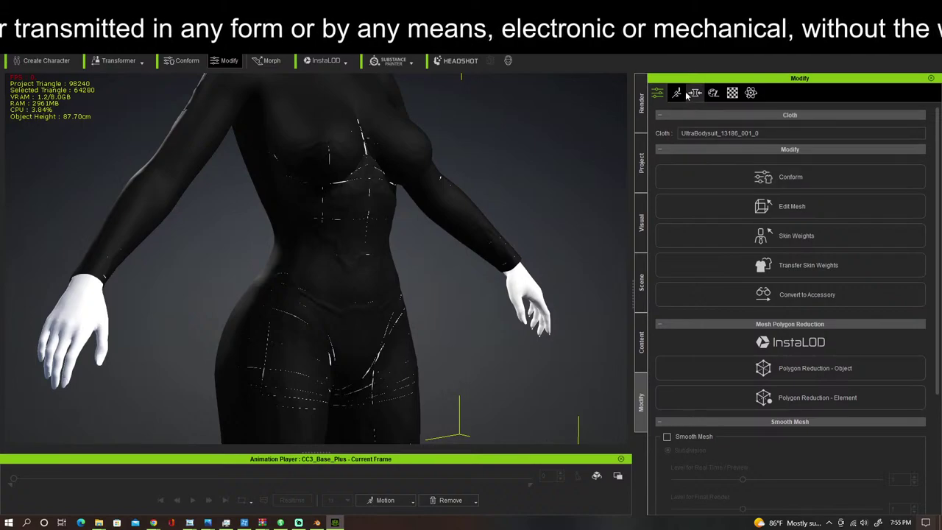
Step: Open the bodysuit mesh for sculpting and set the smooth brush to strength 0.97 and radius 47
{"action": "left_click", "coordinate": [803, 212]}
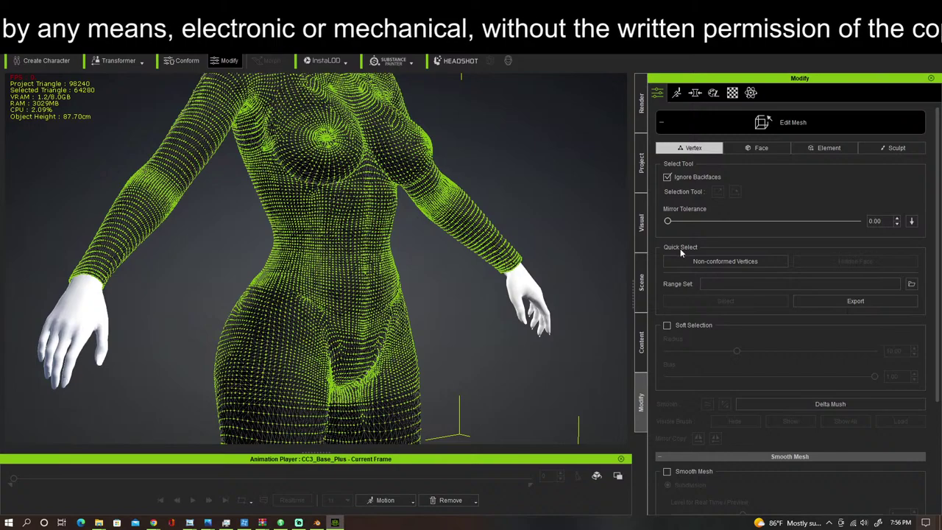
{"action": "left_click", "coordinate": [885, 149]}
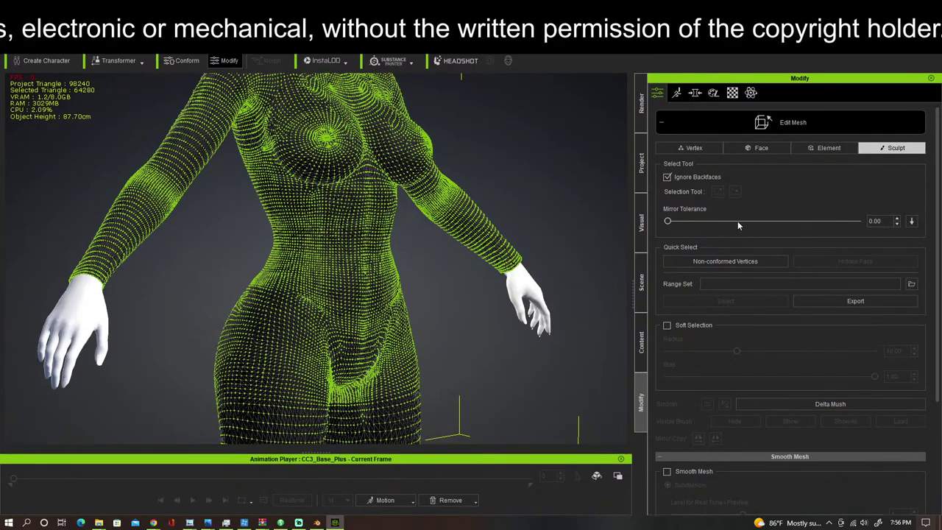
{"action": "left_click", "coordinate": [734, 165]}
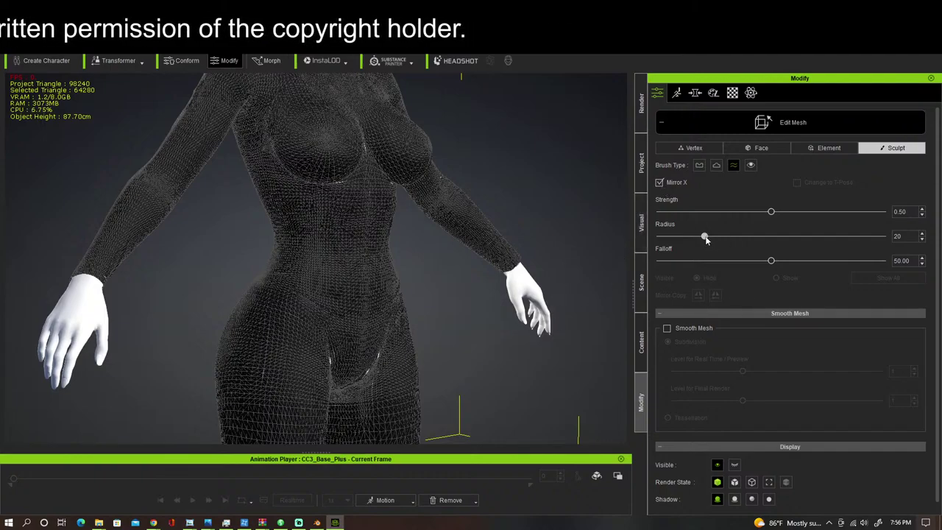
{"action": "left_click_drag", "start_coordinate": [705, 237], "coordinate": [765, 237]}
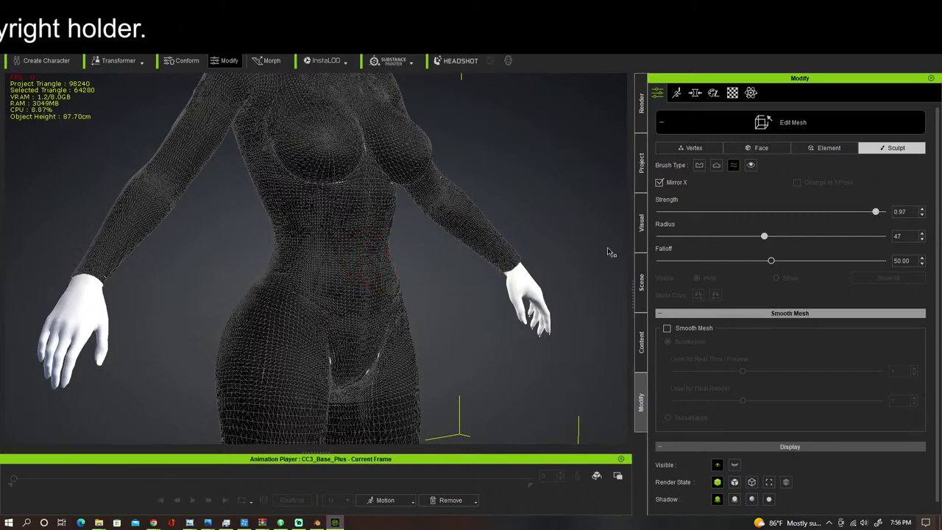
Step: Smooth the bodysuit mesh over the waist and hips with the brush strength set to 0.39, and finish mesh editing
{"action": "middle_click_drag", "start_coordinate": [579, 210], "coordinate": [519, 212]}
{"action": "scroll", "coordinate": [410, 243], "scroll_direction": "up", "scroll_amount": 8}
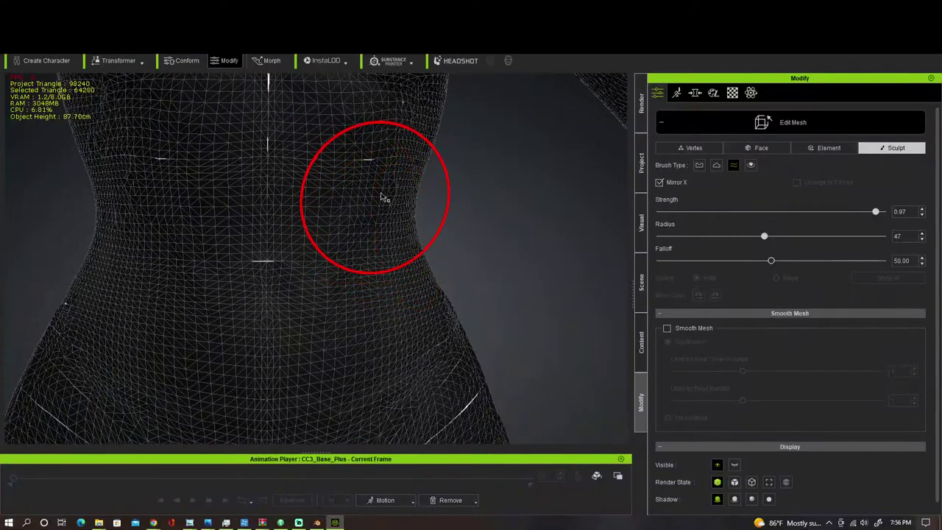
{"action": "mouse_move", "coordinate": [381, 194]}
{"action": "left_mouse_down"}
{"action": "mouse_move", "coordinate": [372, 225]}
{"action": "mouse_move", "coordinate": [415, 305]}
{"action": "left_mouse_up"}
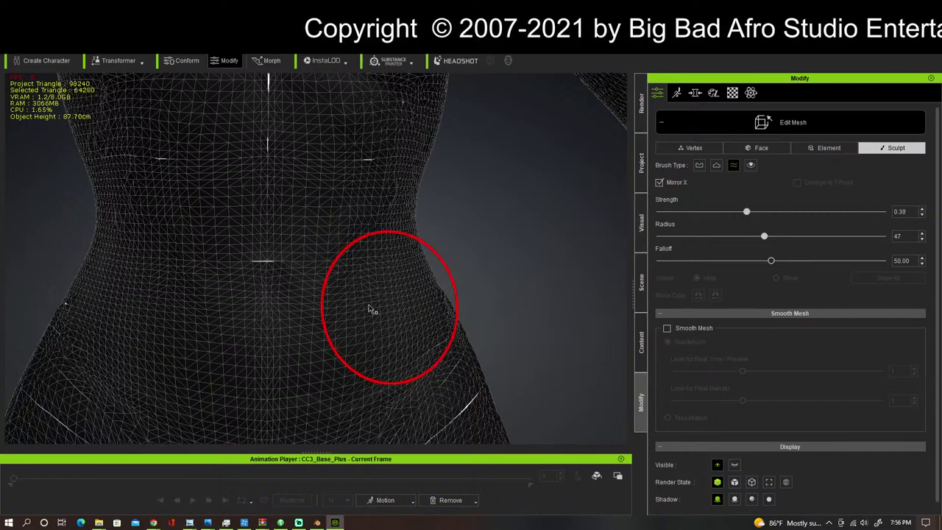
{"action": "left_click_drag", "start_coordinate": [391, 193], "coordinate": [400, 207]}
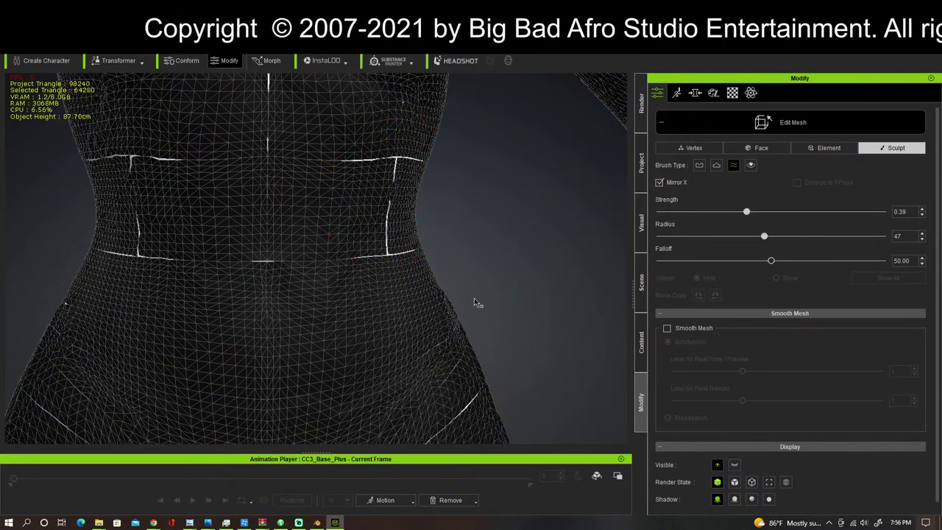
{"action": "scroll", "coordinate": [473, 297], "scroll_direction": "down", "scroll_amount": 5}
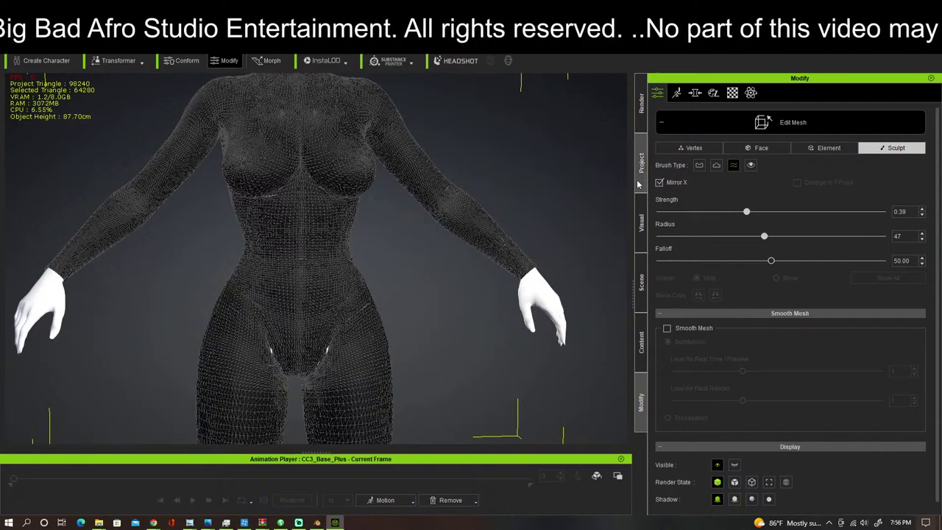
{"action": "key", "text": "Escape"}
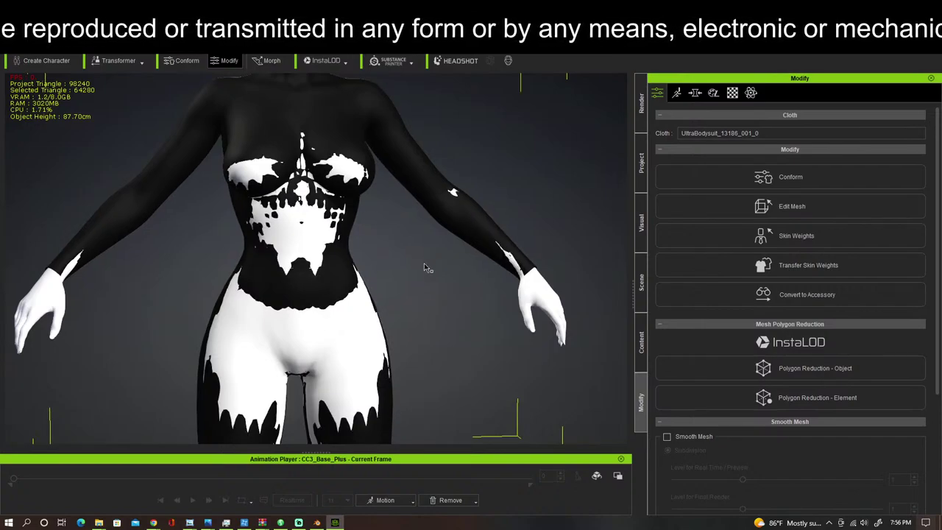
Step: Select the CC3_Base_Plus character and open it for pose editing
{"action": "right_click_drag", "start_coordinate": [425, 268], "coordinate": [530, 239]}
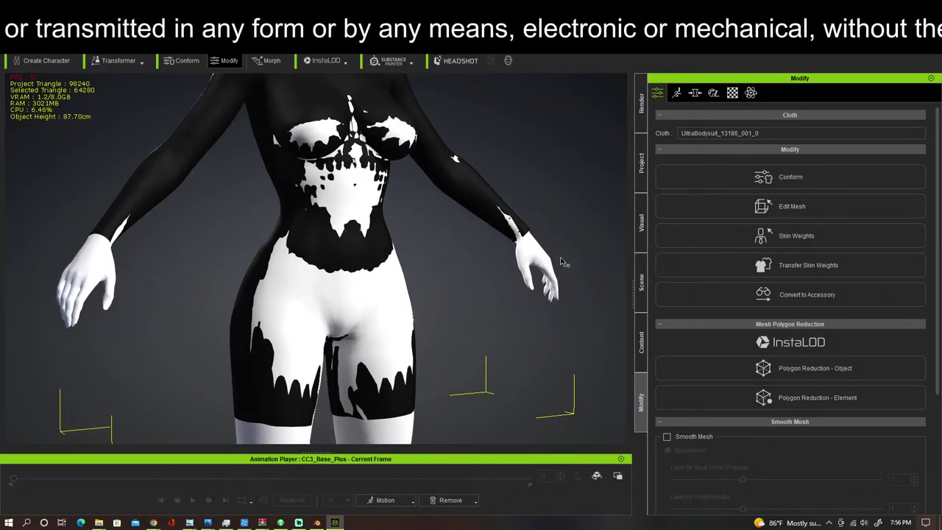
{"action": "left_click", "coordinate": [530, 254]}
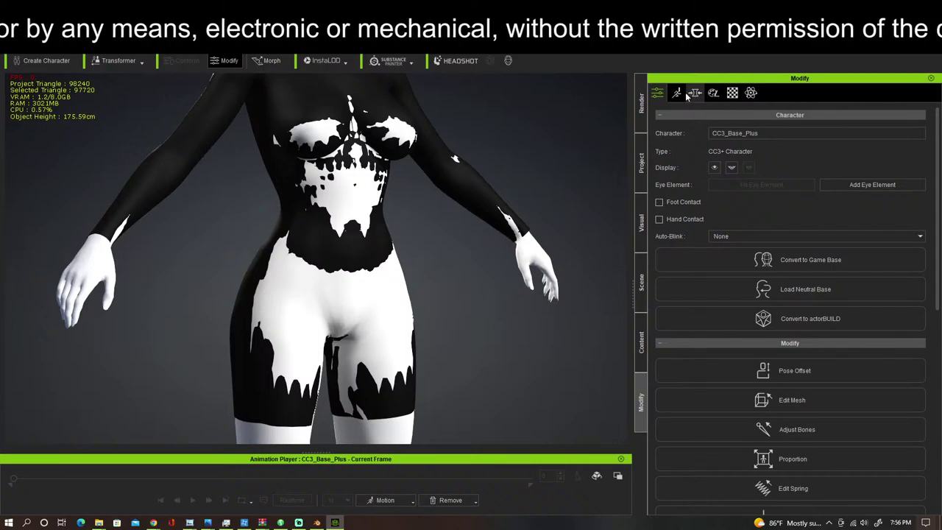
{"action": "middle_click_drag", "start_coordinate": [563, 175], "coordinate": [564, 254]}
{"action": "right_click_drag", "start_coordinate": [564, 254], "coordinate": [349, 392]}
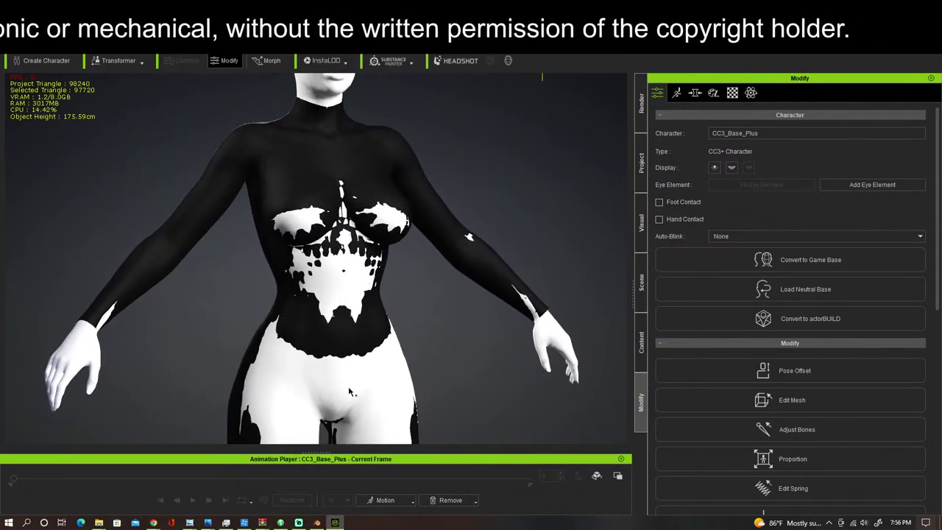
{"action": "left_click", "coordinate": [677, 93]}
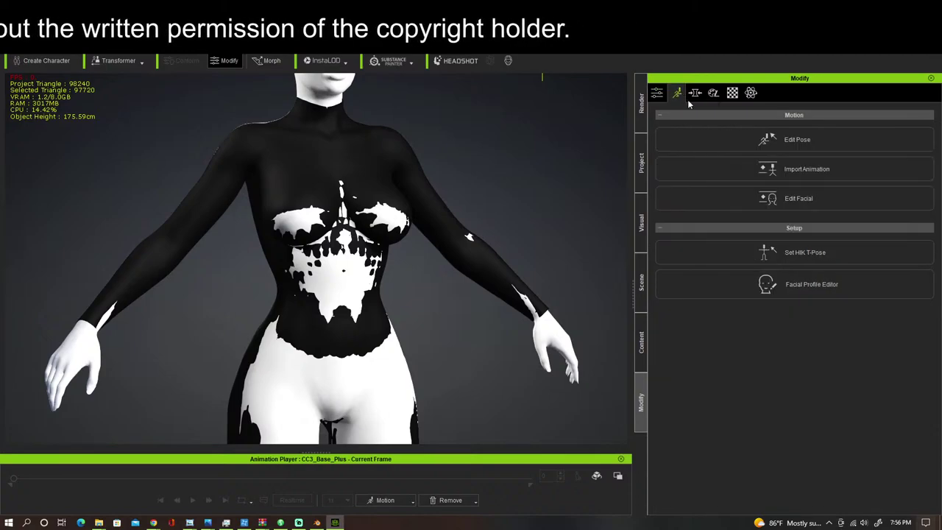
{"action": "left_click", "coordinate": [772, 150]}
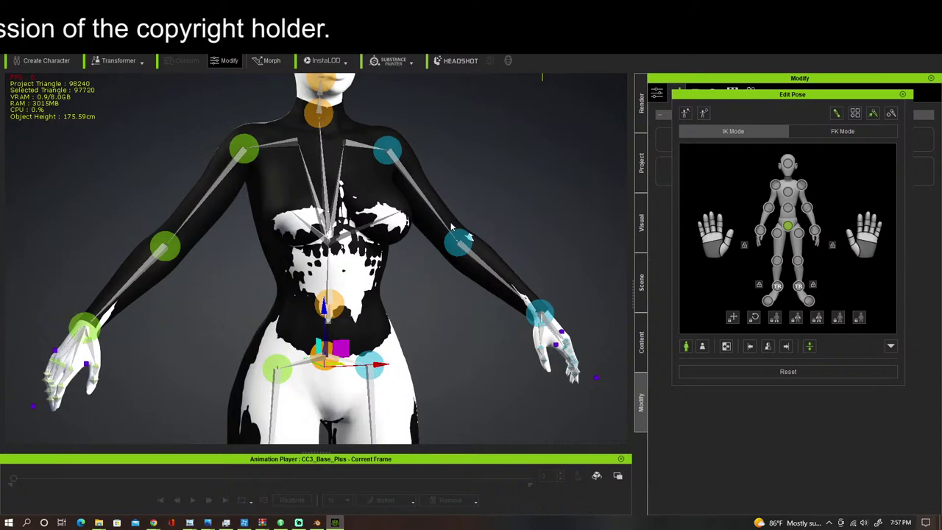
Step: Rotate the character's left upper arm up to about horizontal to test how the bodysuit sleeve follows
{"action": "left_click", "coordinate": [388, 150]}
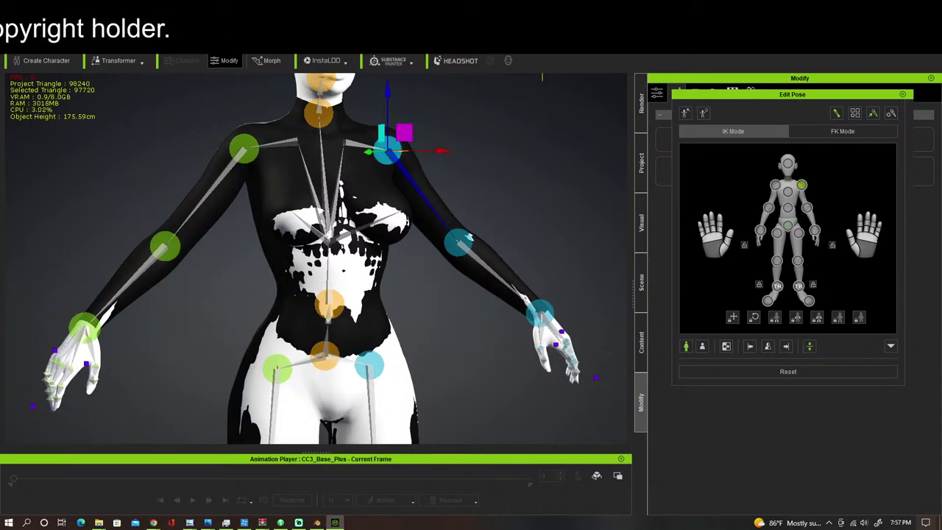
{"action": "key", "text": "e"}
{"action": "left_click_drag", "start_coordinate": [368, 201], "coordinate": [396, 193]}
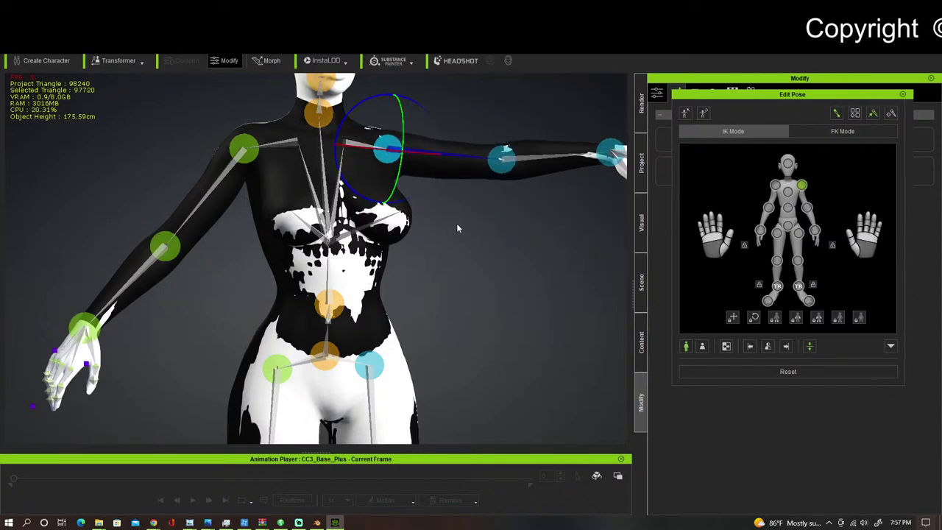
{"action": "middle_click_drag", "start_coordinate": [469, 229], "coordinate": [429, 220]}
{"action": "right_click_drag", "start_coordinate": [429, 221], "coordinate": [347, 189]}
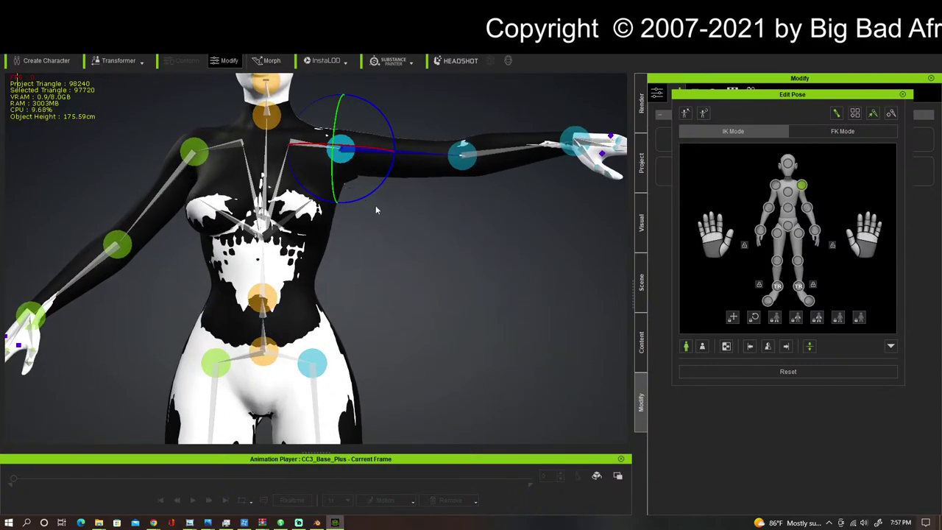
Step: Undo the left arm rotation and leave pose editing
{"action": "key", "text": "ctrl+z"}
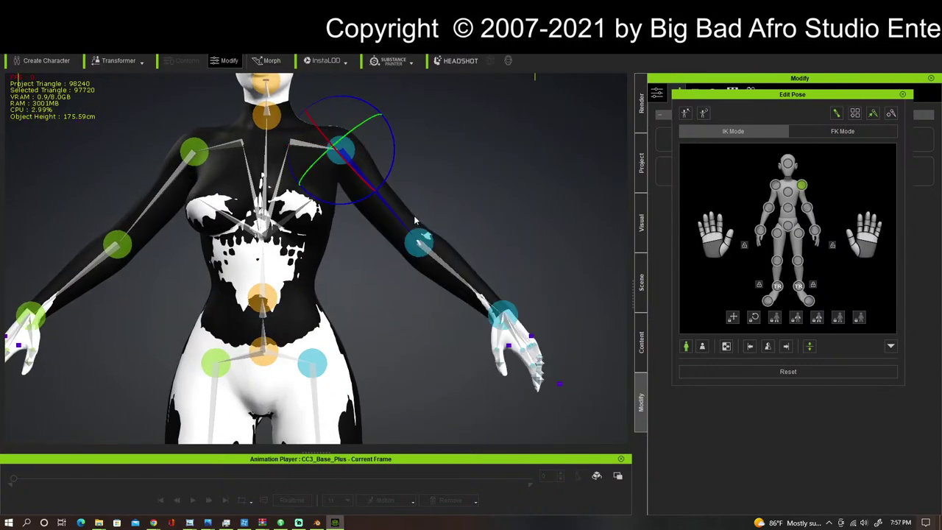
{"action": "middle_click_drag", "start_coordinate": [464, 168], "coordinate": [553, 151]}
{"action": "right_click_drag", "start_coordinate": [553, 151], "coordinate": [595, 147]}
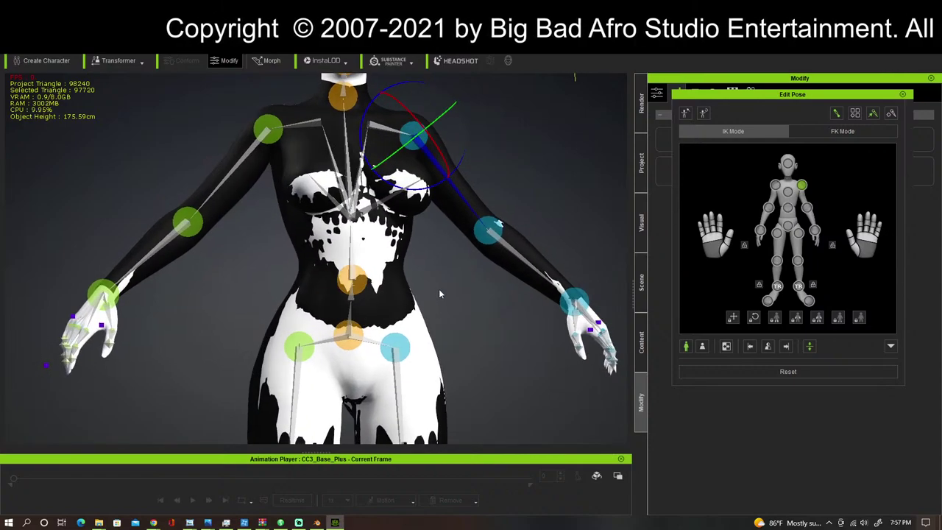
{"action": "right_click_drag", "start_coordinate": [439, 294], "coordinate": [404, 323]}
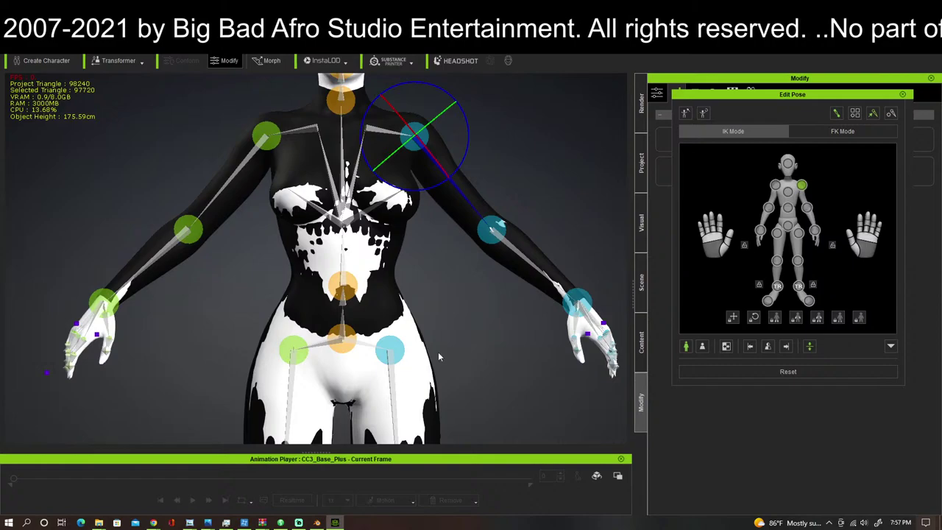
{"action": "left_click", "coordinate": [903, 96]}
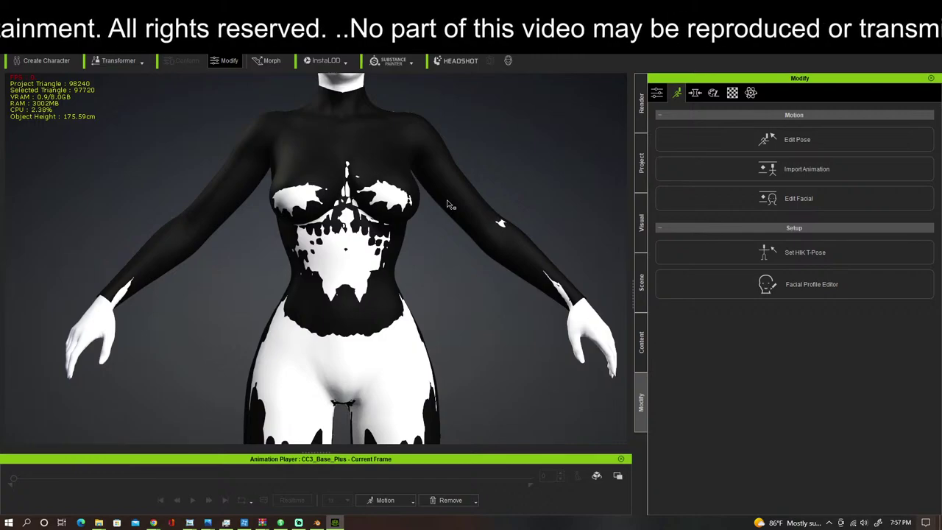
Step: Hide the body mesh of the torso and both arms beneath the bodysuit
{"action": "left_click", "coordinate": [456, 213]}
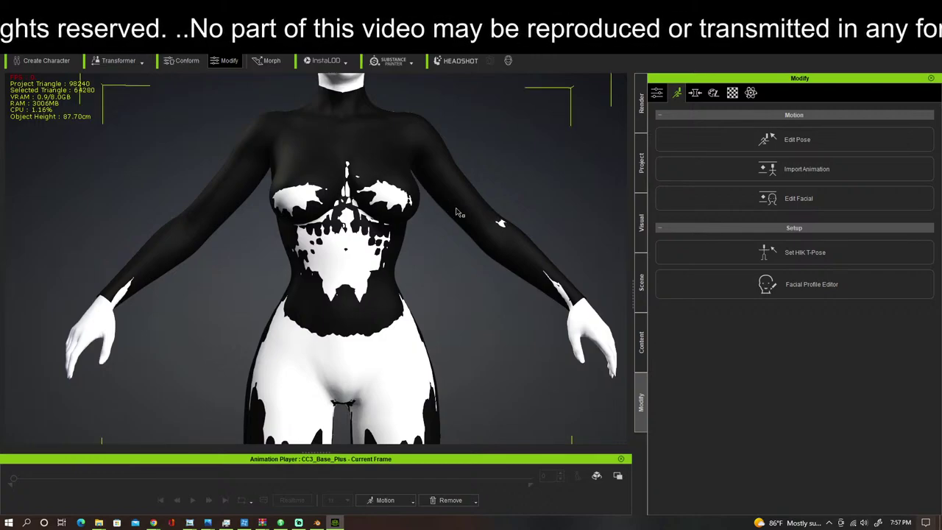
{"action": "left_click", "coordinate": [657, 93]}
{"action": "scroll", "coordinate": [818, 396], "scroll_direction": "down", "scroll_amount": 5}
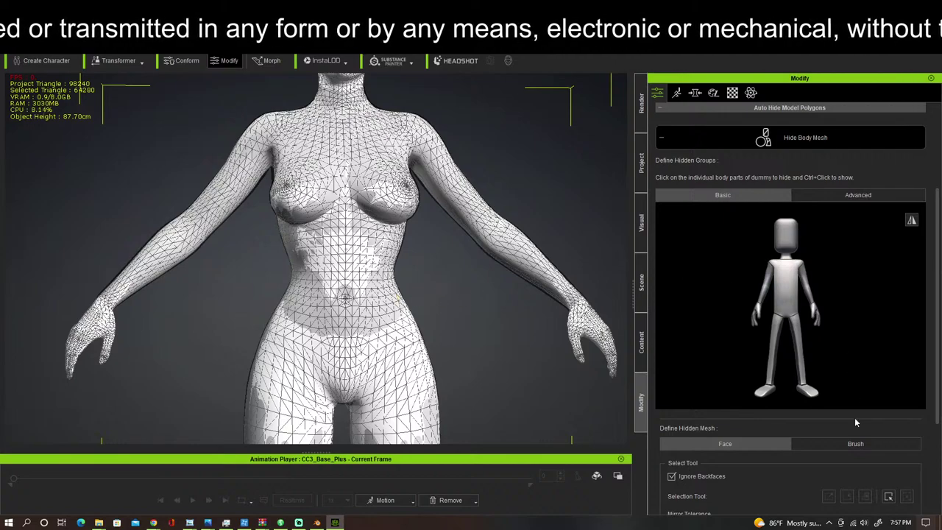
{"action": "left_click", "coordinate": [782, 285]}
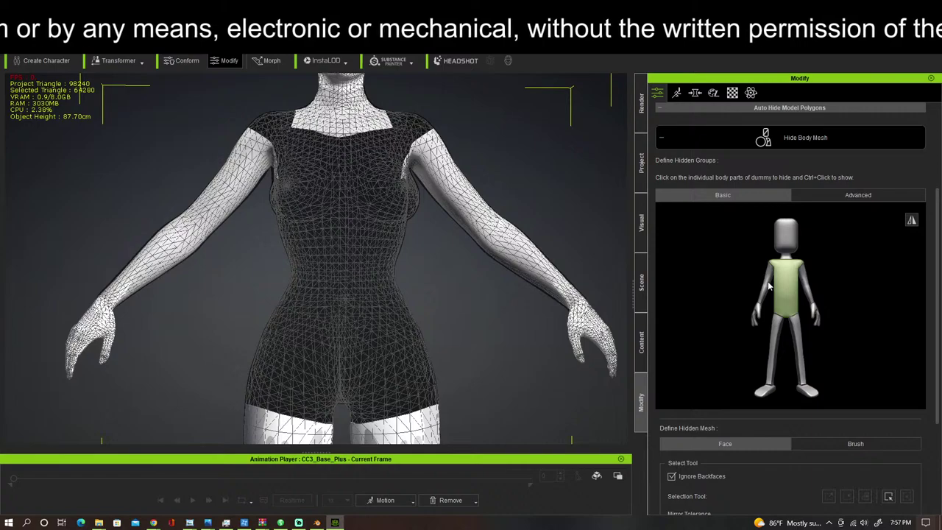
{"action": "left_click", "coordinate": [807, 287]}
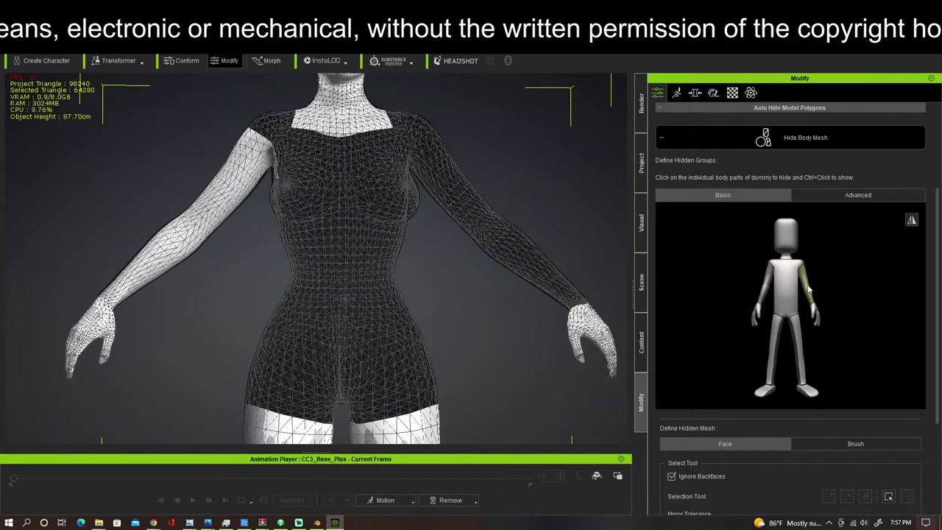
{"action": "left_click", "coordinate": [765, 291]}
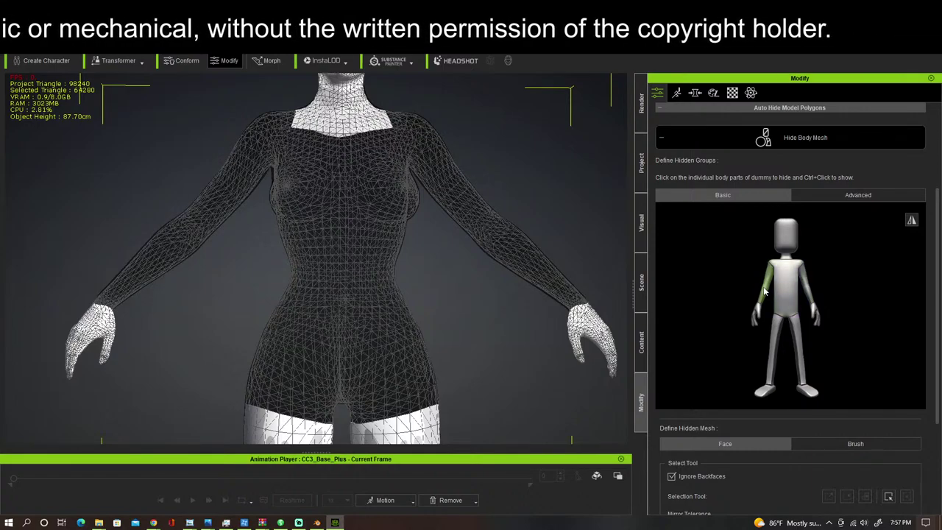
Step: Switch the hidden-mesh definition to Brush mode and hide the neck of the body mesh as well
{"action": "scroll", "coordinate": [423, 265], "scroll_direction": "down", "scroll_amount": 5}
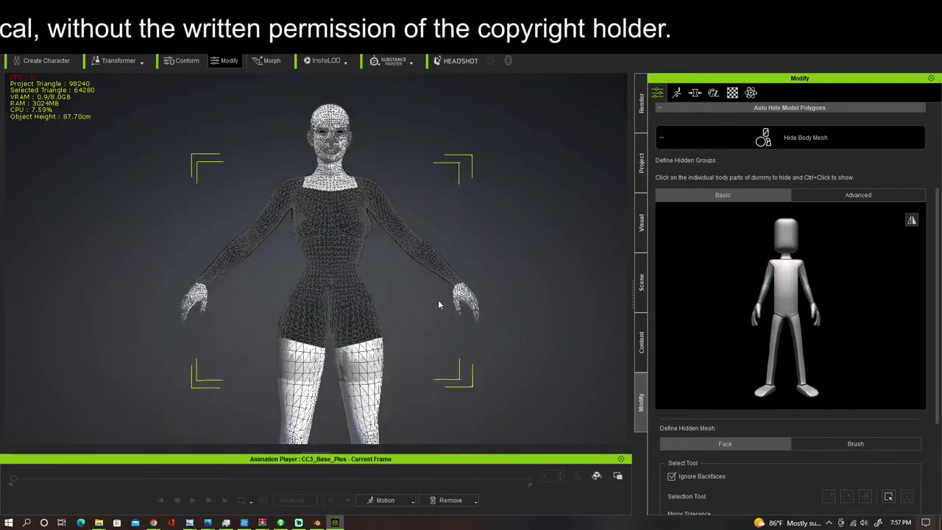
{"action": "middle_click_drag", "start_coordinate": [484, 325], "coordinate": [521, 221]}
{"action": "scroll", "coordinate": [520, 221], "scroll_direction": "up", "scroll_amount": 5}
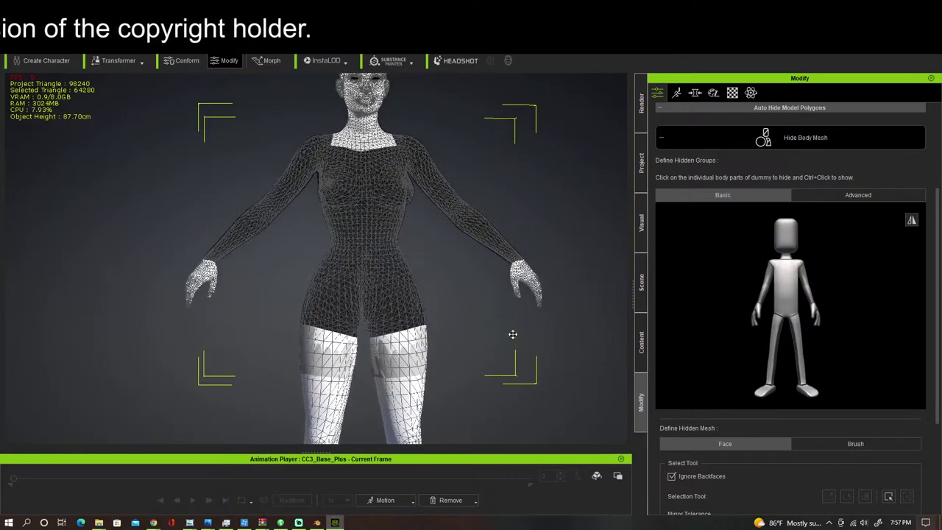
{"action": "right_click_drag", "start_coordinate": [486, 331], "coordinate": [505, 354]}
{"action": "scroll", "coordinate": [486, 322], "scroll_direction": "up", "scroll_amount": 4}
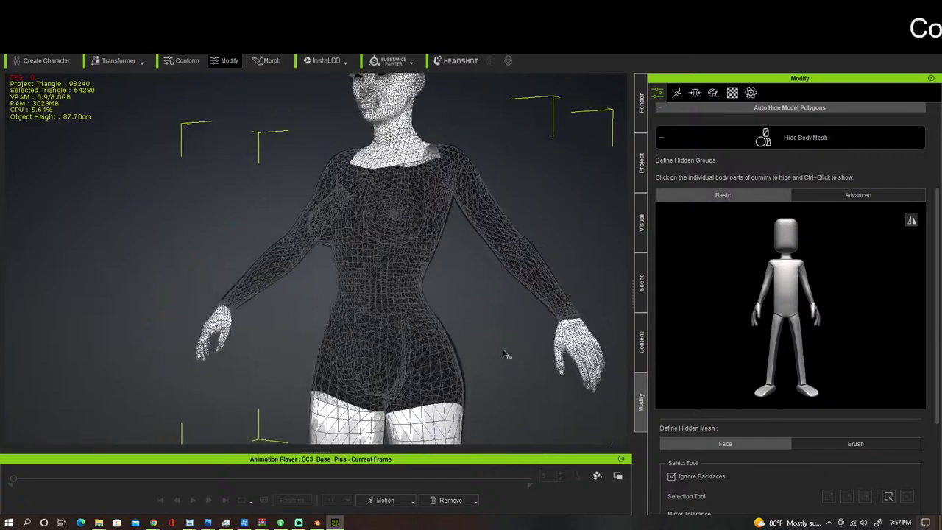
{"action": "left_click", "coordinate": [832, 444]}
{"action": "scroll", "coordinate": [936, 474], "scroll_direction": "down", "scroll_amount": 3}
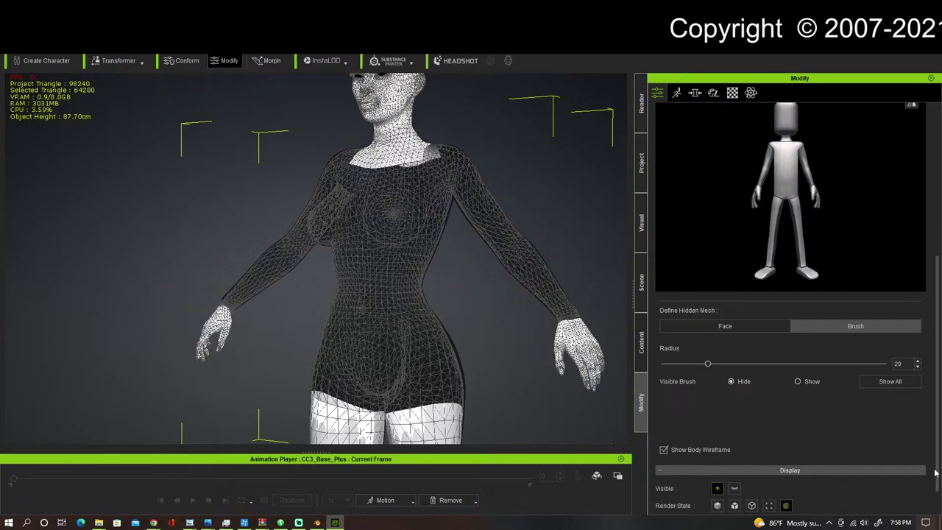
{"action": "scroll", "coordinate": [936, 473], "scroll_direction": "up", "scroll_amount": 4}
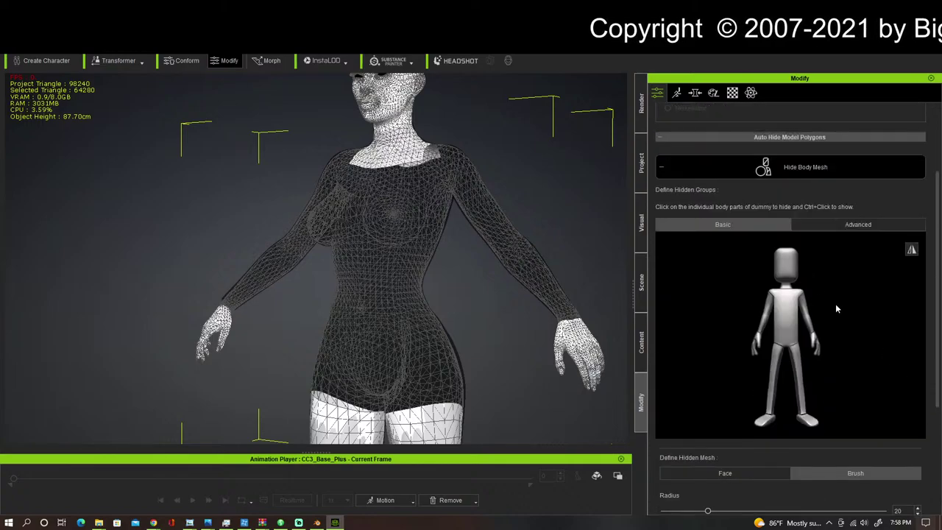
{"action": "left_click", "coordinate": [786, 288]}
Step: Paint the upper neck of the body mesh visible again all around with the Show brush, down to the bodysuit collar
{"action": "right_click_drag", "start_coordinate": [546, 179], "coordinate": [295, 190]}
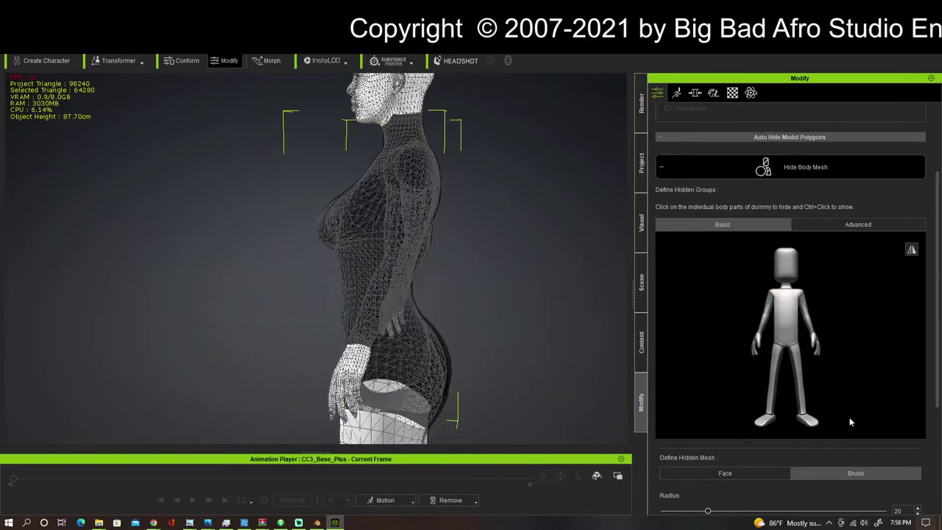
{"action": "scroll", "coordinate": [847, 495], "scroll_direction": "down", "scroll_amount": 2}
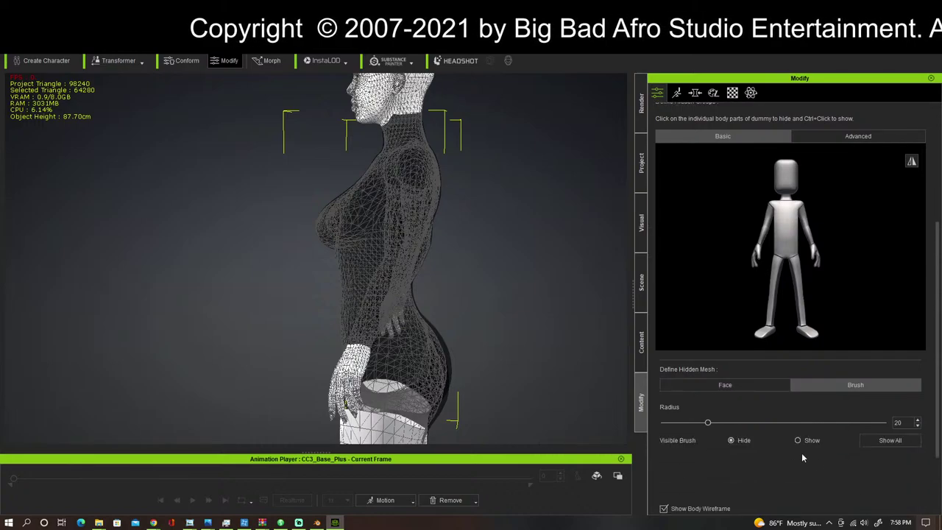
{"action": "middle_click_drag", "start_coordinate": [496, 210], "coordinate": [503, 292]}
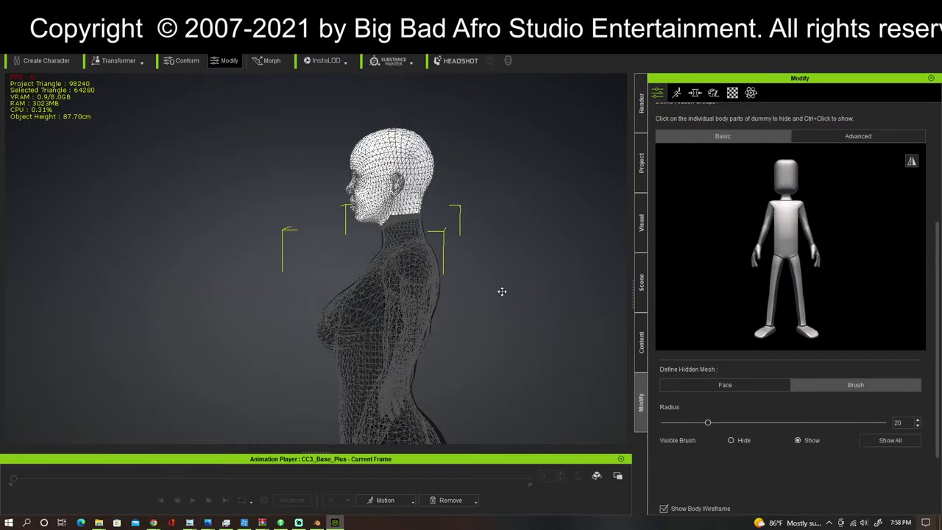
{"action": "scroll", "coordinate": [490, 258], "scroll_direction": "up", "scroll_amount": 4}
{"action": "middle_click_drag", "start_coordinate": [581, 178], "coordinate": [525, 212]}
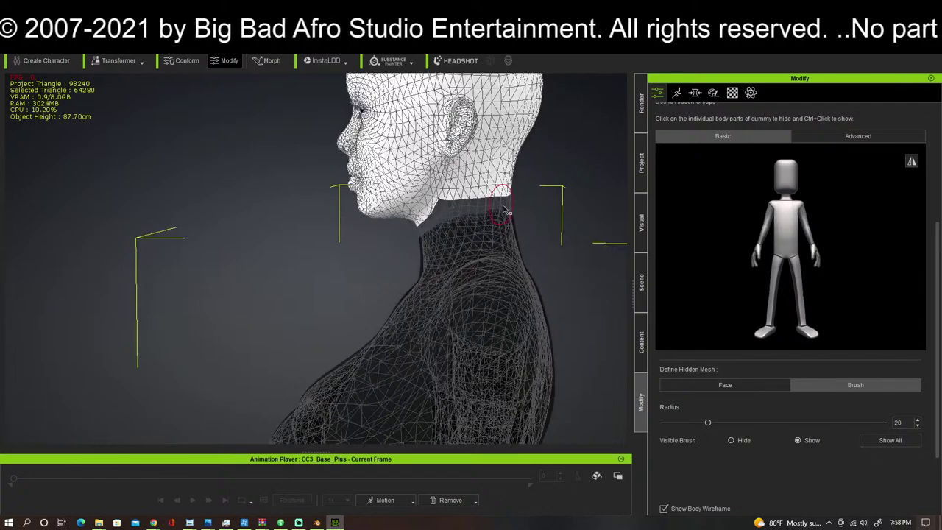
{"action": "mouse_move", "coordinate": [501, 211]}
{"action": "left_mouse_down"}
{"action": "mouse_move", "coordinate": [437, 216]}
{"action": "mouse_move", "coordinate": [467, 204]}
{"action": "mouse_move", "coordinate": [425, 247]}
{"action": "mouse_move", "coordinate": [518, 223]}
{"action": "left_mouse_up"}
{"action": "right_click_drag", "start_coordinate": [571, 227], "coordinate": [419, 219]}
{"action": "left_click_drag", "start_coordinate": [419, 219], "coordinate": [486, 217]}
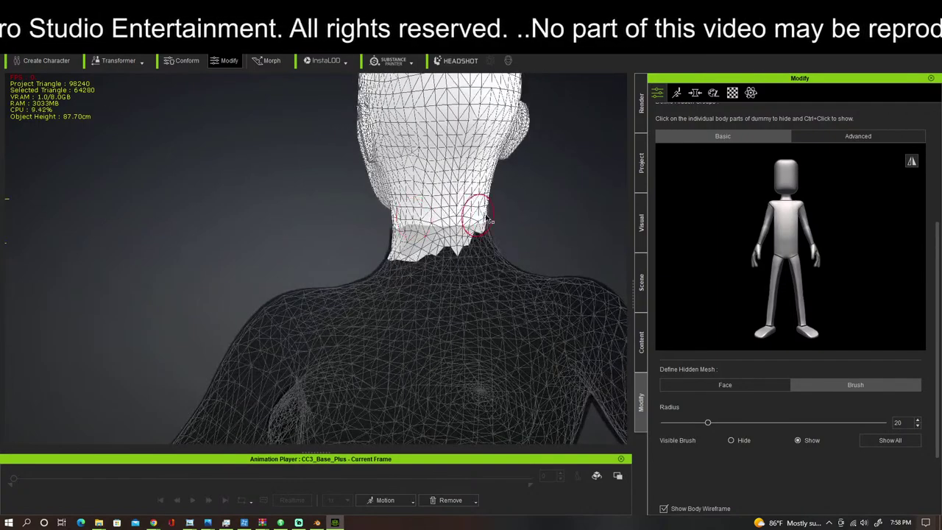
{"action": "right_click_drag", "start_coordinate": [494, 220], "coordinate": [390, 235]}
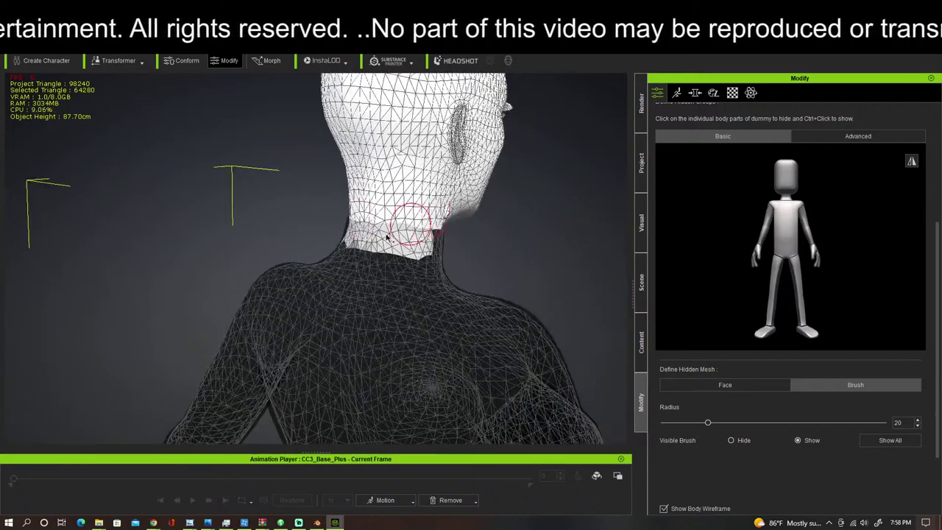
{"action": "right_click_drag", "start_coordinate": [449, 234], "coordinate": [381, 213]}
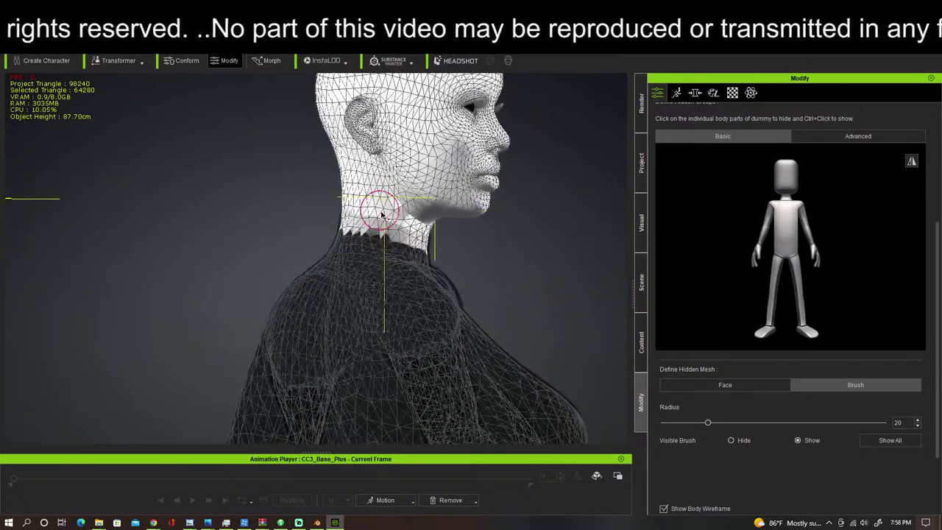
{"action": "right_click_drag", "start_coordinate": [446, 234], "coordinate": [380, 254]}
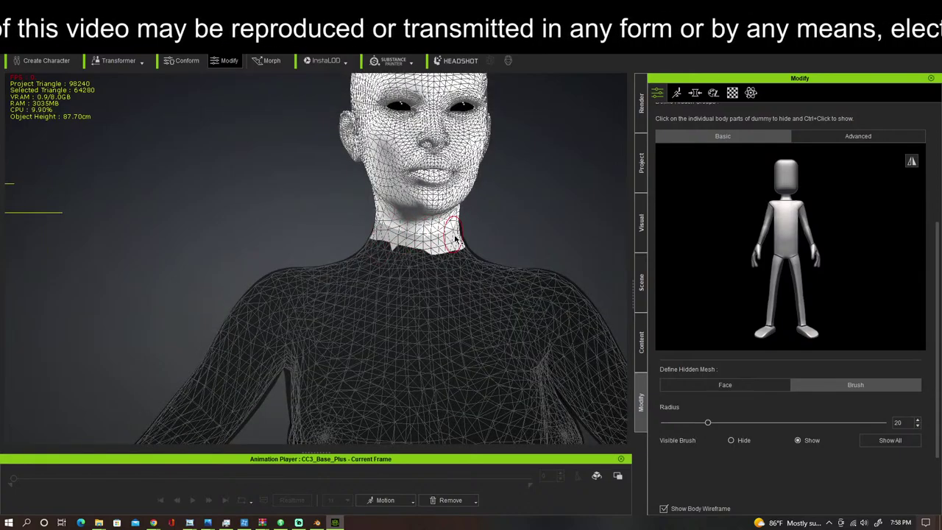
Step: Check the repainted neck mesh from all sides, then leave the Hide Body Mesh tool and bring the whole bodysuit into view
{"action": "right_click_drag", "start_coordinate": [361, 236], "coordinate": [450, 253]}
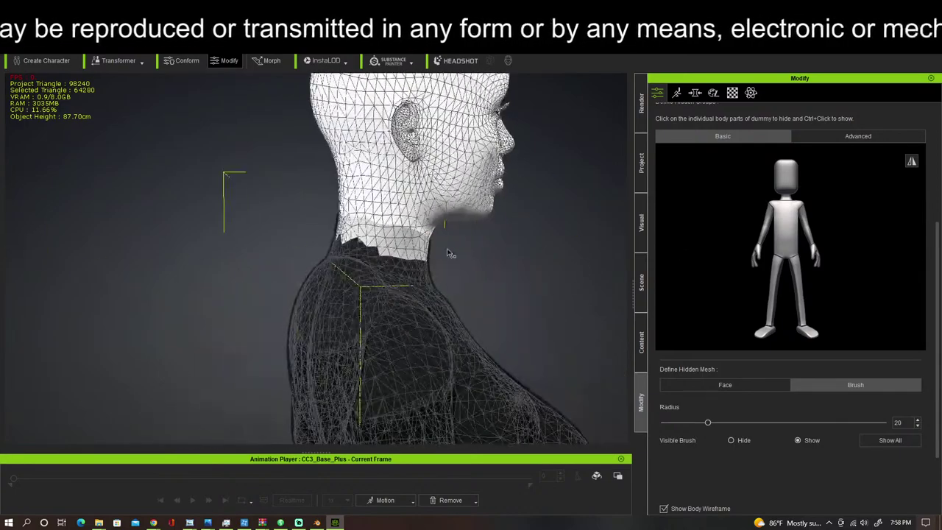
{"action": "right_click_drag", "start_coordinate": [220, 204], "coordinate": [736, 237]}
{"action": "right_click_drag", "start_coordinate": [335, 250], "coordinate": [799, 224]}
{"action": "key", "text": "Escape"}
{"action": "scroll", "coordinate": [571, 229], "scroll_direction": "down", "scroll_amount": 5}
{"action": "middle_click_drag", "start_coordinate": [568, 229], "coordinate": [553, 136]}
{"action": "mouse_move", "coordinate": [561, 184]}
{"action": "right_mouse_down"}
{"action": "mouse_move", "coordinate": [408, 153]}
{"action": "mouse_move", "coordinate": [137, 147]}
{"action": "mouse_move", "coordinate": [570, 170]}
{"action": "right_mouse_up"}
{"action": "scroll", "coordinate": [581, 190], "scroll_direction": "down", "scroll_amount": 2}
{"action": "middle_click_drag", "start_coordinate": [497, 224], "coordinate": [511, 246]}
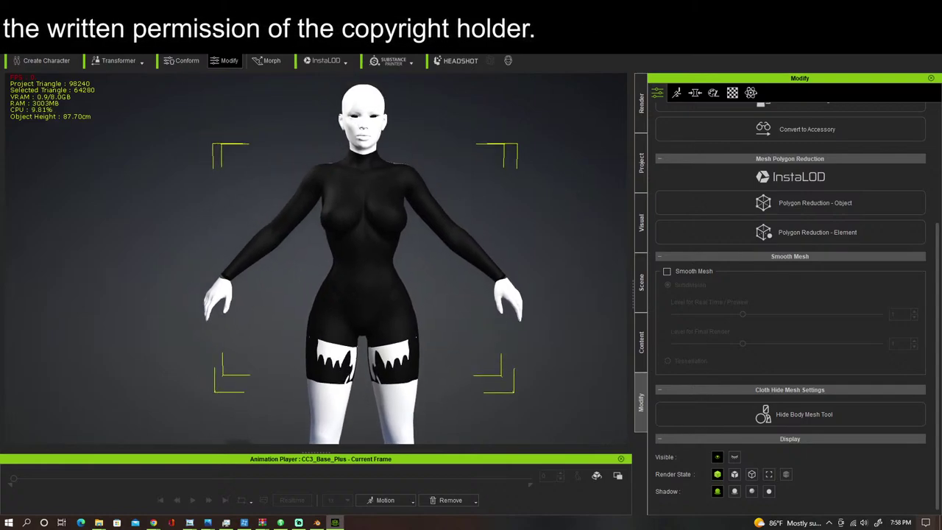
Step: View the bodysuit's entry in the Cloth Layer Settings and close the dialog
{"action": "left_click", "coordinate": [110, 23]}
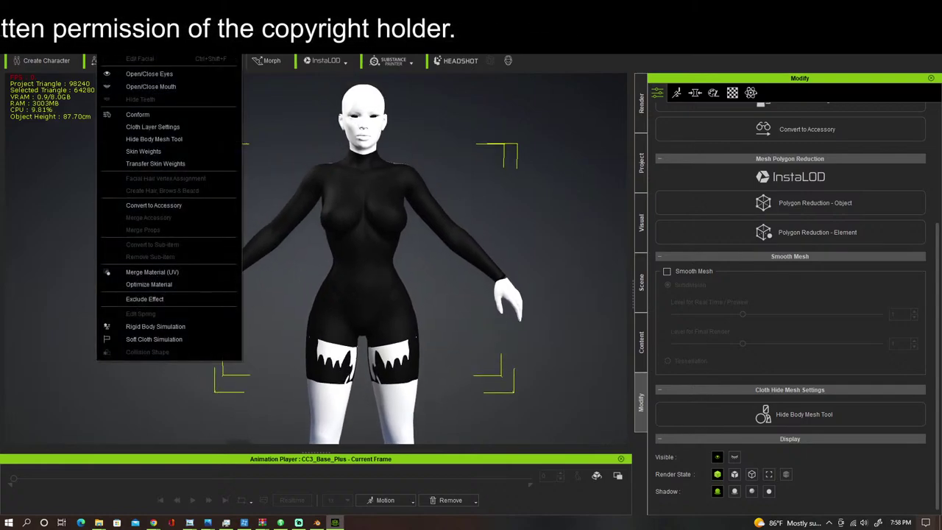
{"action": "left_click", "coordinate": [153, 127]}
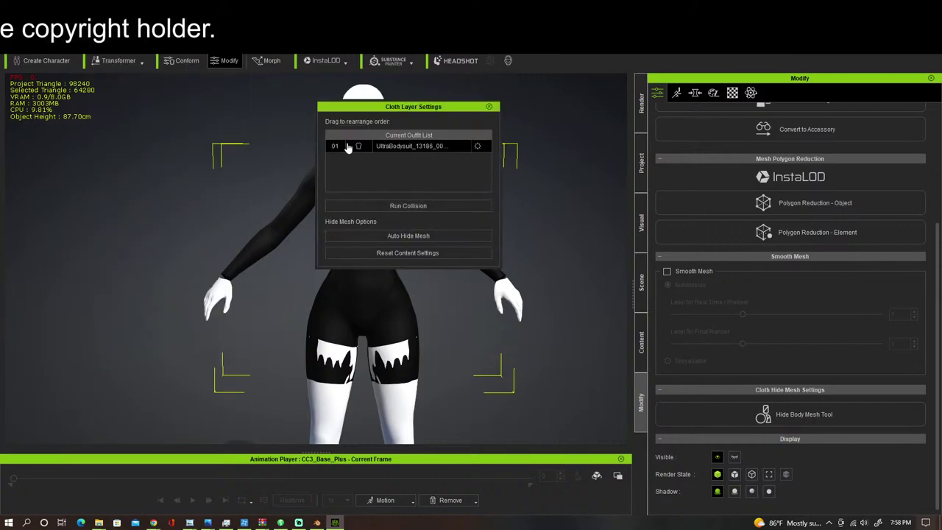
{"action": "left_click", "coordinate": [489, 107]}
{"action": "scroll", "coordinate": [479, 327], "scroll_direction": "down", "scroll_amount": 3}
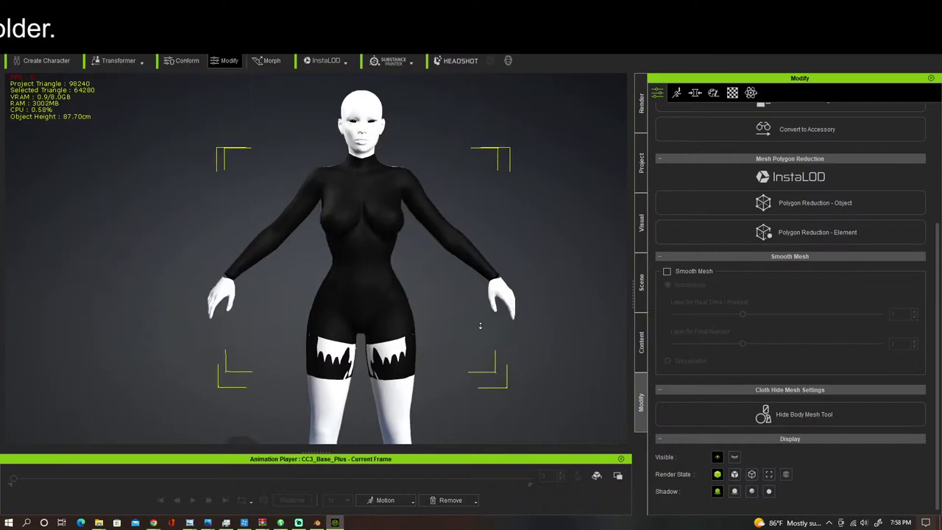
Step: Switch to Blender, unhide the left boot HBootL_55055.002 and select it as the only selected object
{"action": "left_click", "coordinate": [317, 523]}
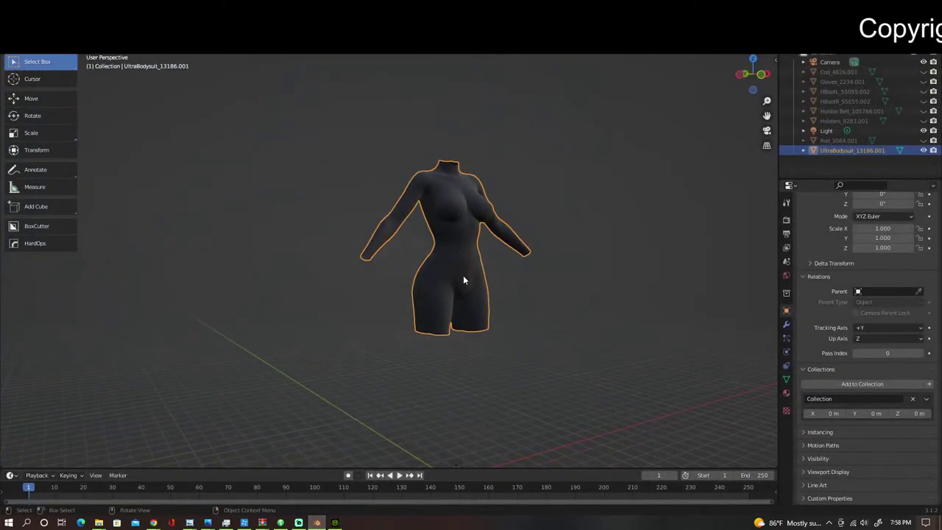
{"action": "left_click", "coordinate": [923, 91]}
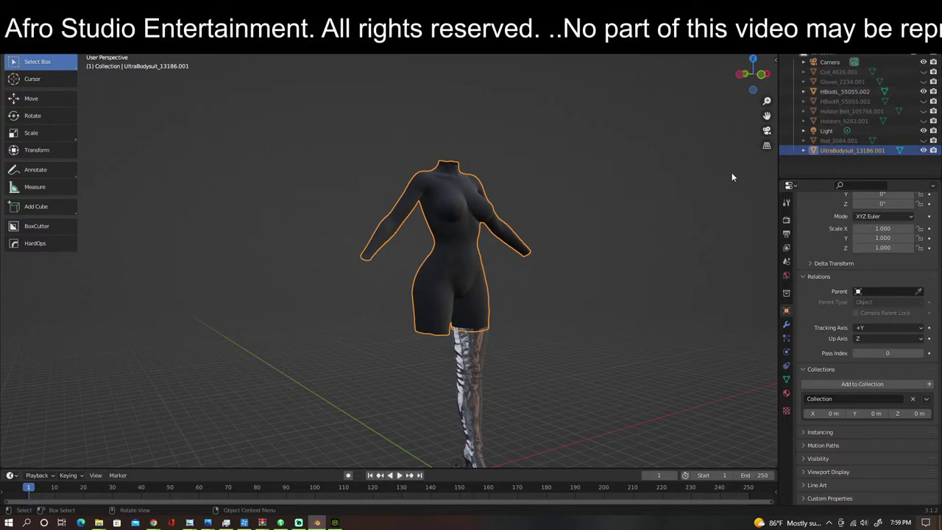
{"action": "left_click", "coordinate": [471, 368]}
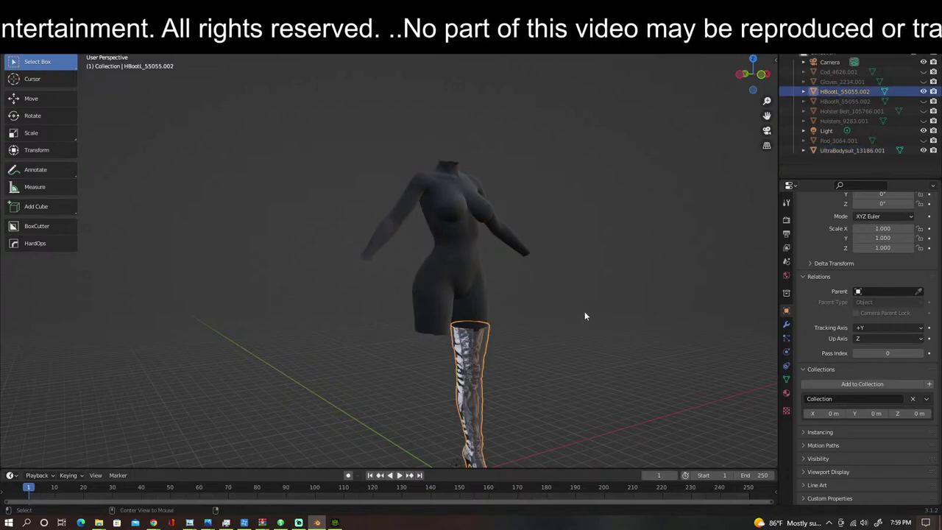
{"action": "scroll", "coordinate": [500, 280], "scroll_direction": "up", "scroll_amount": 2}
{"action": "scroll", "coordinate": [541, 279], "scroll_direction": "down", "scroll_amount": 3}
{"action": "scroll", "coordinate": [543, 279], "scroll_direction": "up", "scroll_amount": 2}
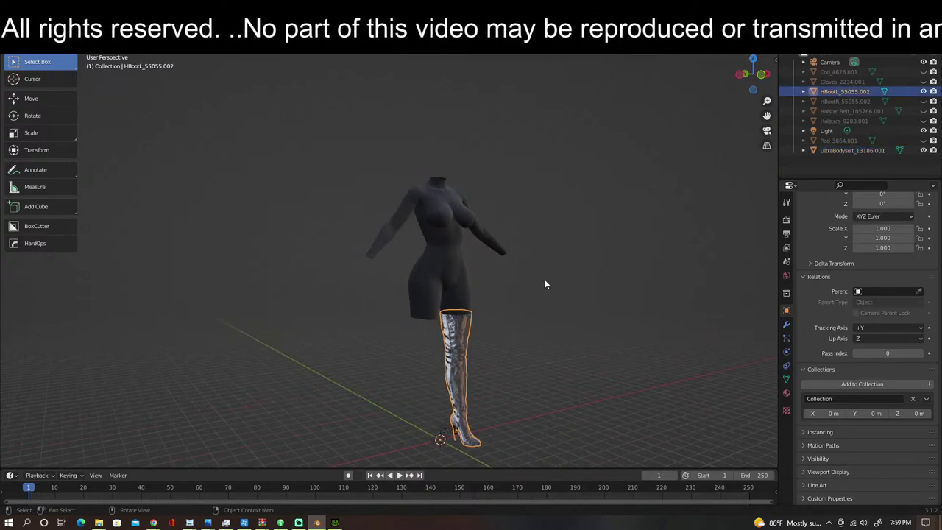
{"action": "scroll", "coordinate": [530, 283], "scroll_direction": "down", "scroll_amount": 1}
{"action": "middle_click_drag", "start_coordinate": [528, 285], "coordinate": [490, 271]}
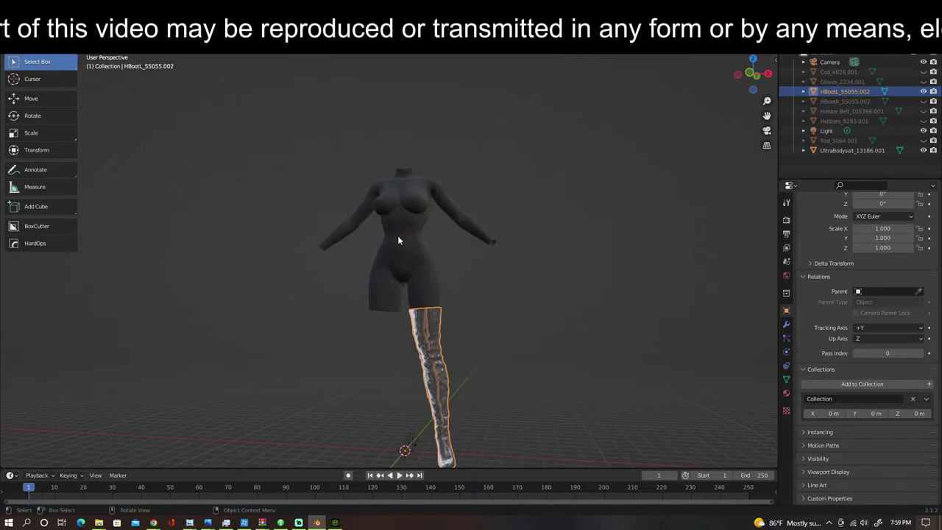
Step: Export only the selected left boot in Wavefront OBJ format as Left_boot.obj to the stella_obj folder
{"action": "left_click", "coordinate": [25, 17]}
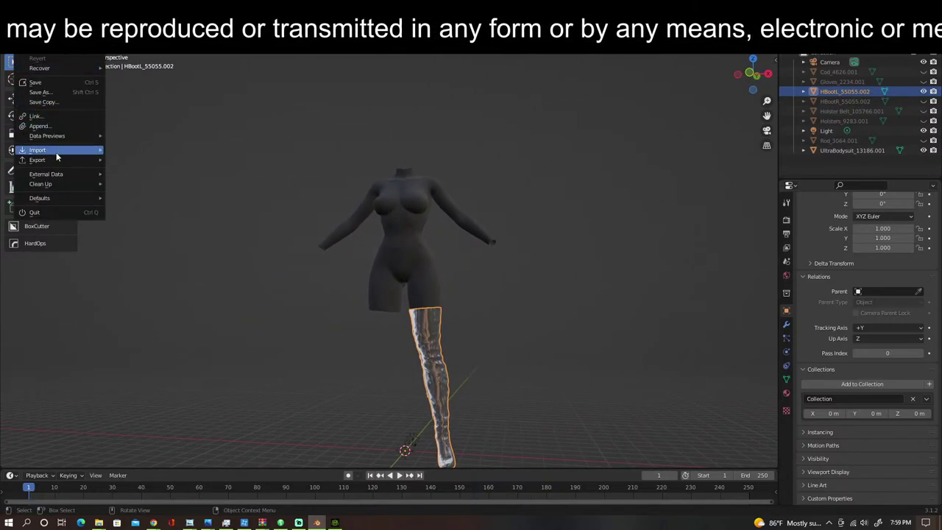
{"action": "mouse_move", "coordinate": [70, 161]}
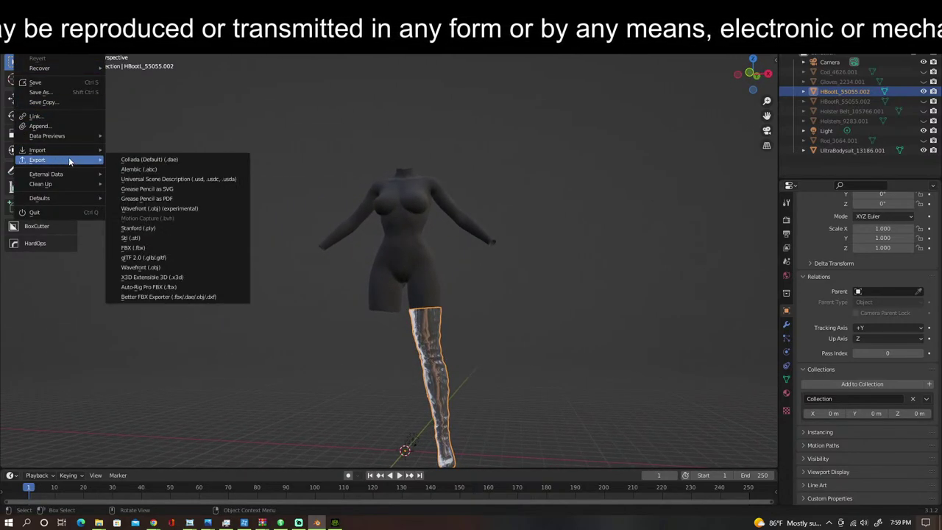
{"action": "left_click", "coordinate": [158, 268]}
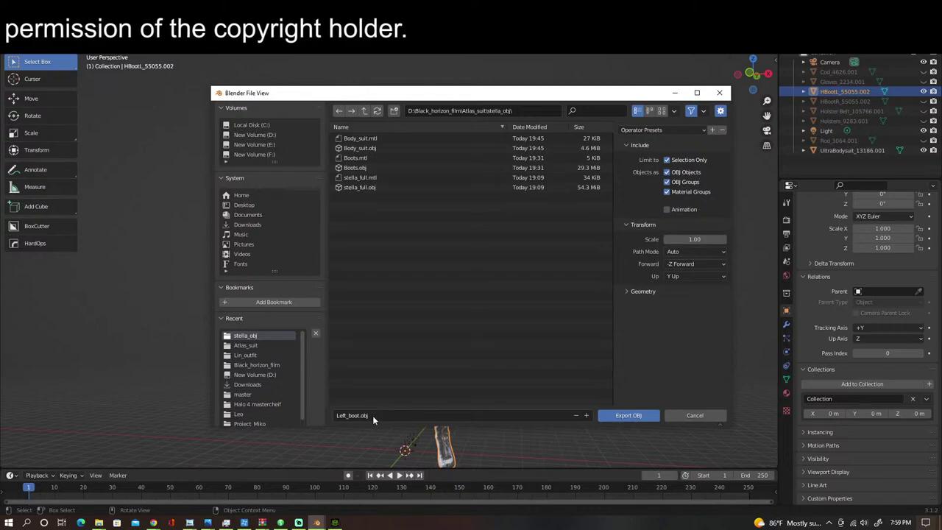
{"action": "left_click", "coordinate": [640, 418]}
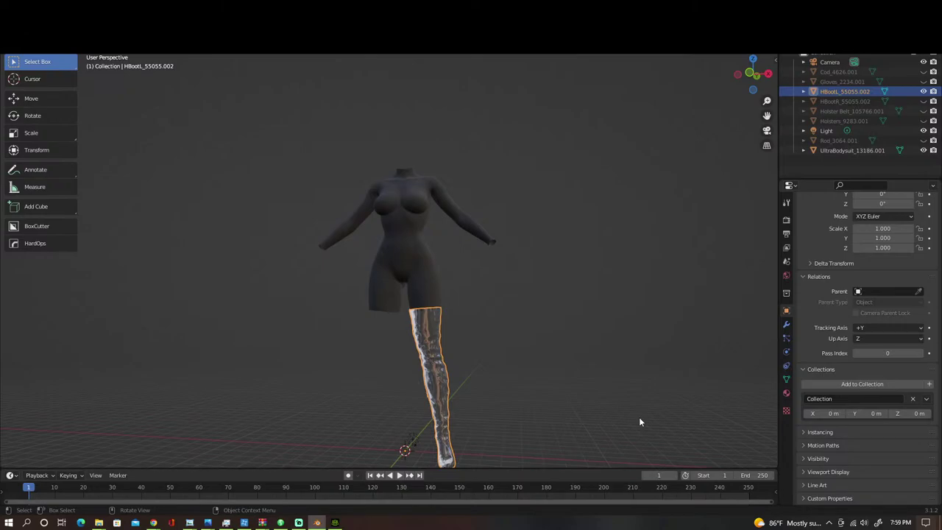
Step: Switch back to Character Creator and save the project under the new name Stella_redo in the Documents folder
{"action": "key", "text": "alt+Tab"}
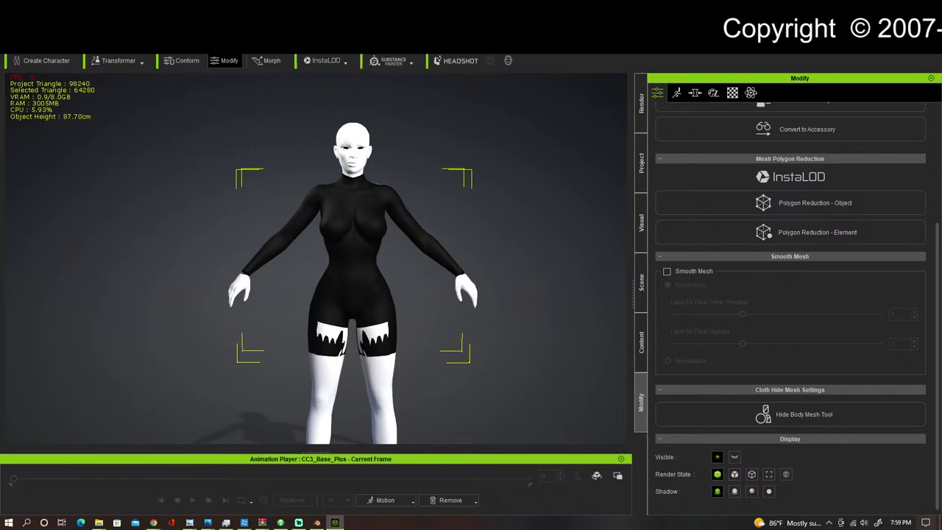
{"action": "left_click", "coordinate": [13, 23]}
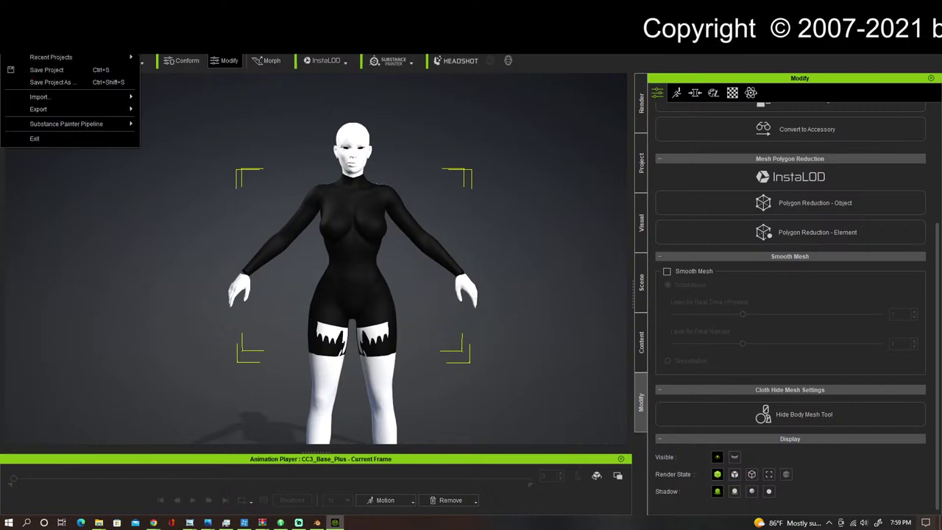
{"action": "left_click", "coordinate": [62, 83]}
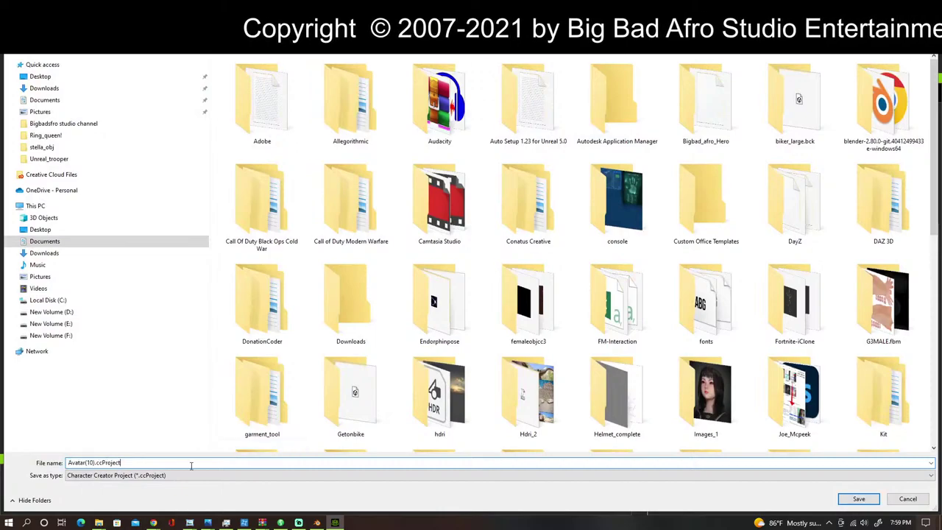
{"action": "key", "text": "BackSpace"}
{"action": "key", "text": "BackSpace"}
{"action": "key", "text": "BackSpace"}
{"action": "key", "text": "BackSpace"}
{"action": "key", "text": "BackSpace"}
{"action": "key", "text": "BackSpace"}
{"action": "key", "text": "BackSpace"}
{"action": "key", "text": "BackSpace"}
{"action": "key", "text": "BackSpace"}
{"action": "key", "text": "BackSpace"}
{"action": "key", "text": "BackSpace"}
{"action": "key", "text": "BackSpace"}
{"action": "key", "text": "BackSpace"}
{"action": "key", "text": "BackSpace"}
{"action": "key", "text": "BackSpace"}
{"action": "key", "text": "BackSpace"}
{"action": "key", "text": "BackSpace"}
{"action": "key", "text": "BackSpace"}
{"action": "key", "text": "BackSpace"}
{"action": "key", "text": "BackSpace"}
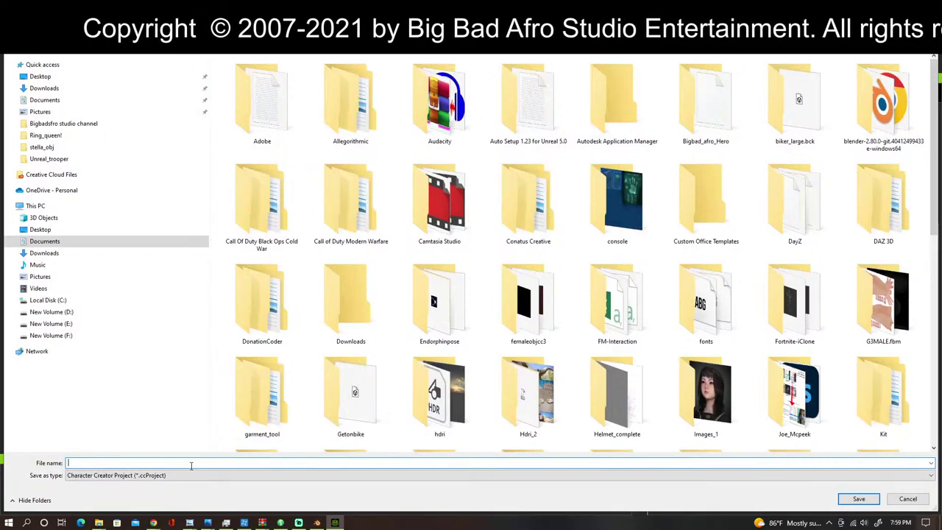
{"action": "type", "text": "Stell"}
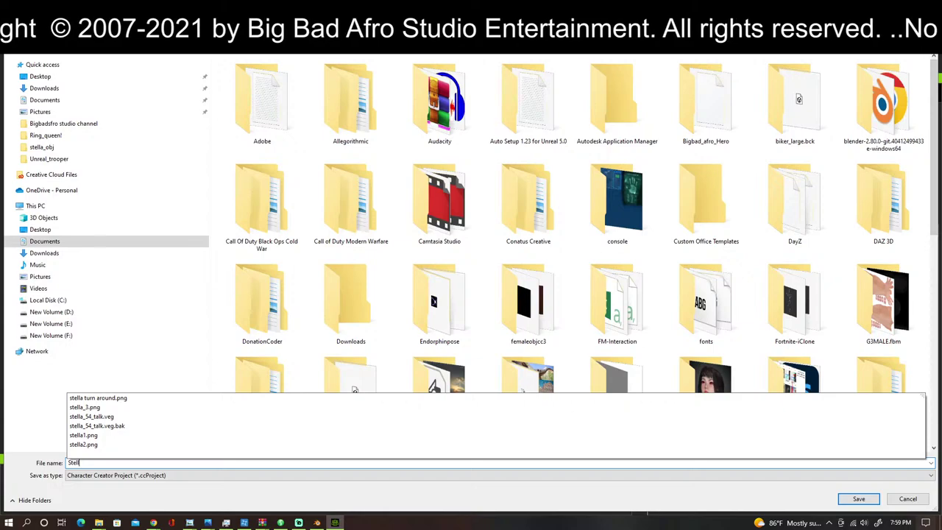
{"action": "type", "text": "a_re"}
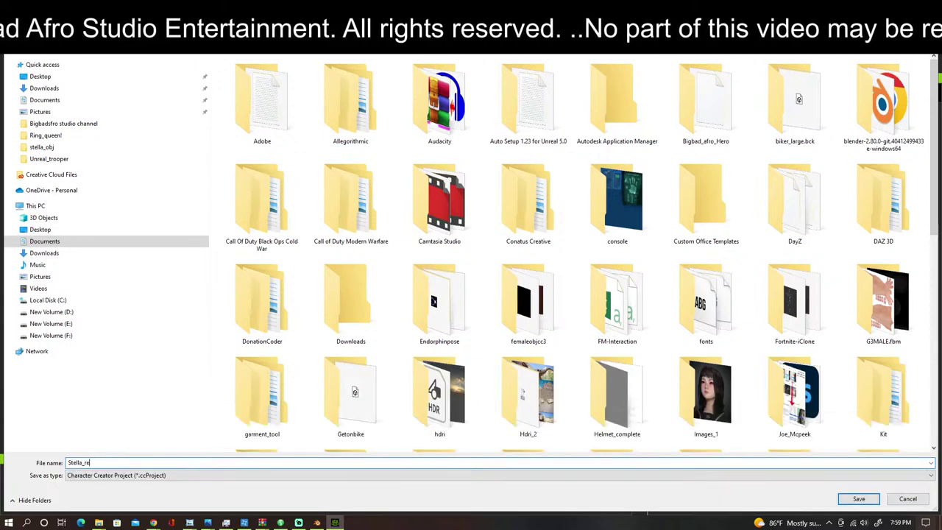
{"action": "type", "text": "do"}
{"action": "key", "text": "Return"}
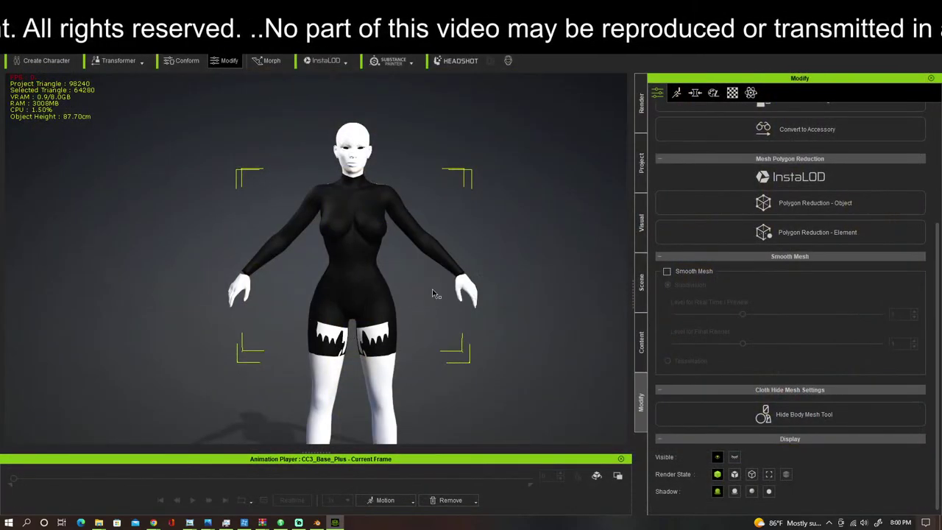
Step: Import Left_boot.obj onto the character as an accessory
{"action": "scroll", "coordinate": [434, 294], "scroll_direction": "up", "scroll_amount": 3}
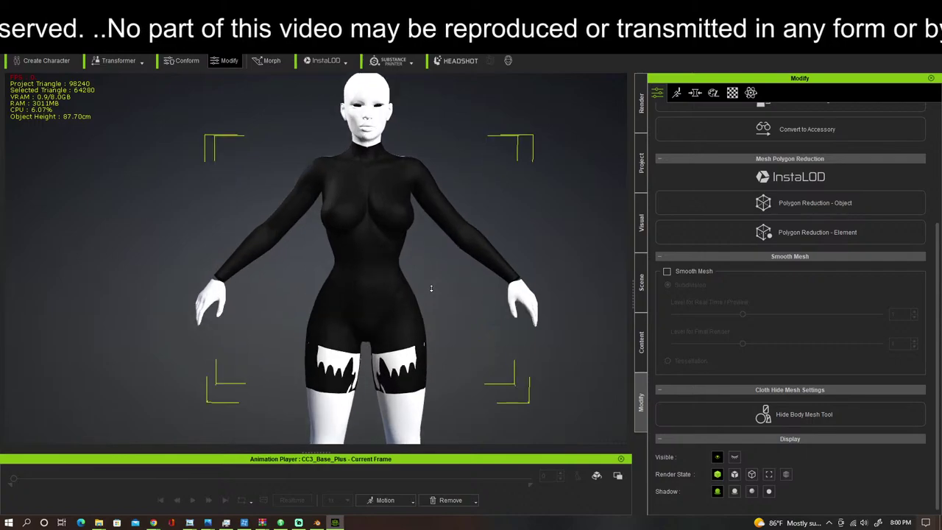
{"action": "scroll", "coordinate": [431, 288], "scroll_direction": "down", "scroll_amount": 3}
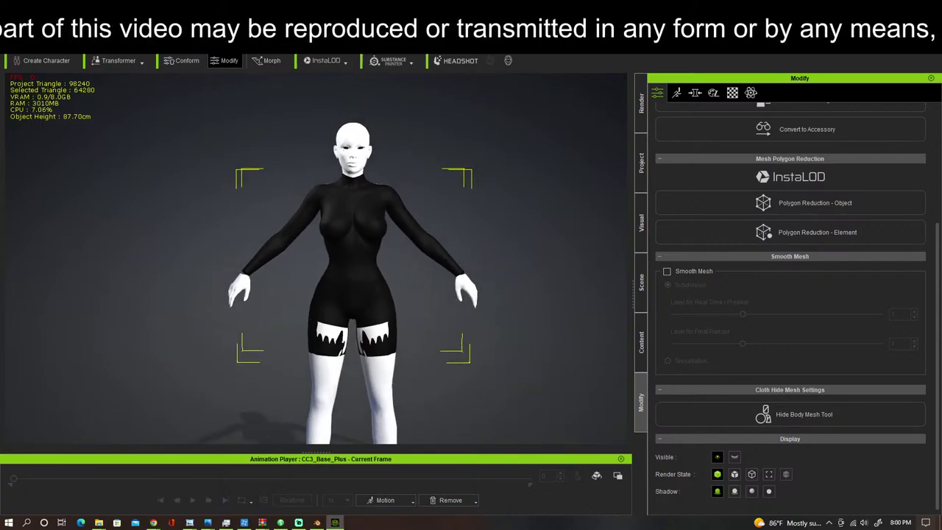
{"action": "left_click", "coordinate": [50, 20]}
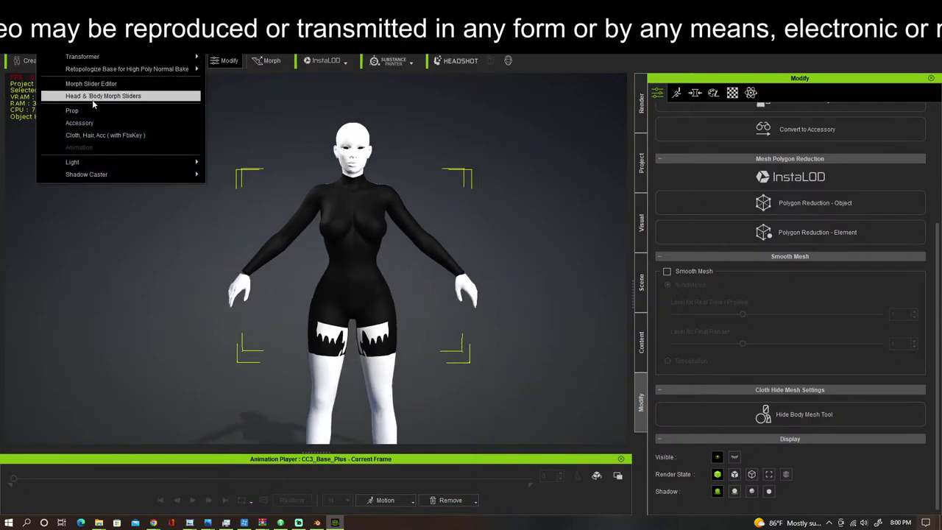
{"action": "left_click", "coordinate": [101, 124]}
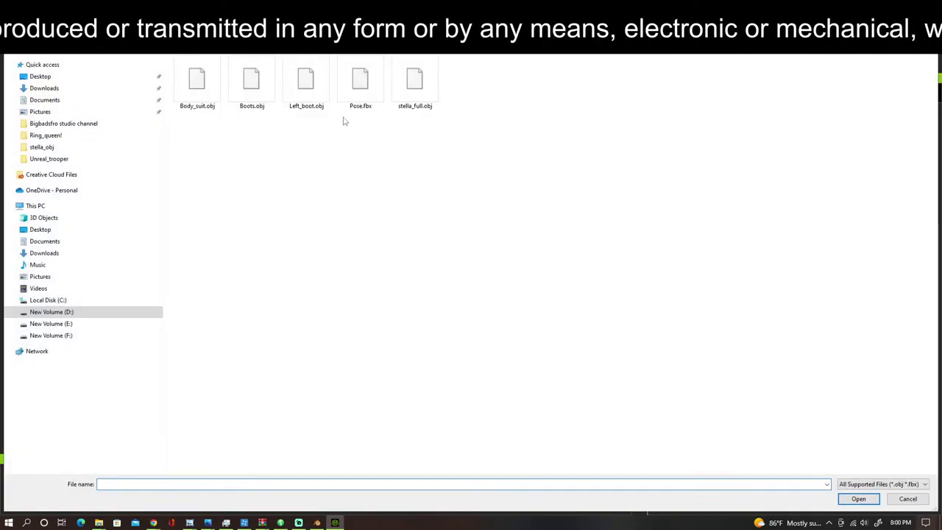
{"action": "double_click", "coordinate": [305, 81]}
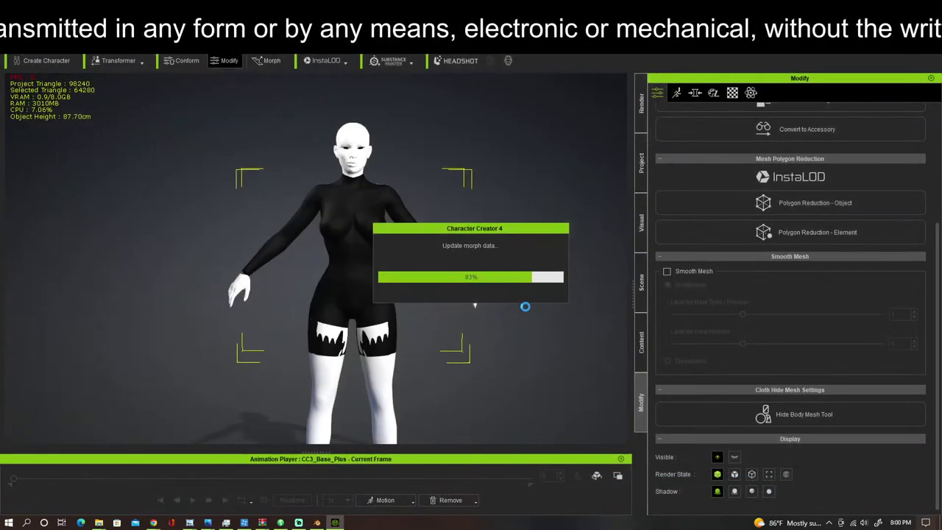
Step: Show the ground grid and examine the left boot's placement against the leg, foot and floor from several sides
{"action": "middle_click_drag", "start_coordinate": [496, 406], "coordinate": [469, 243]}
{"action": "right_click_drag", "start_coordinate": [469, 243], "coordinate": [280, 297]}
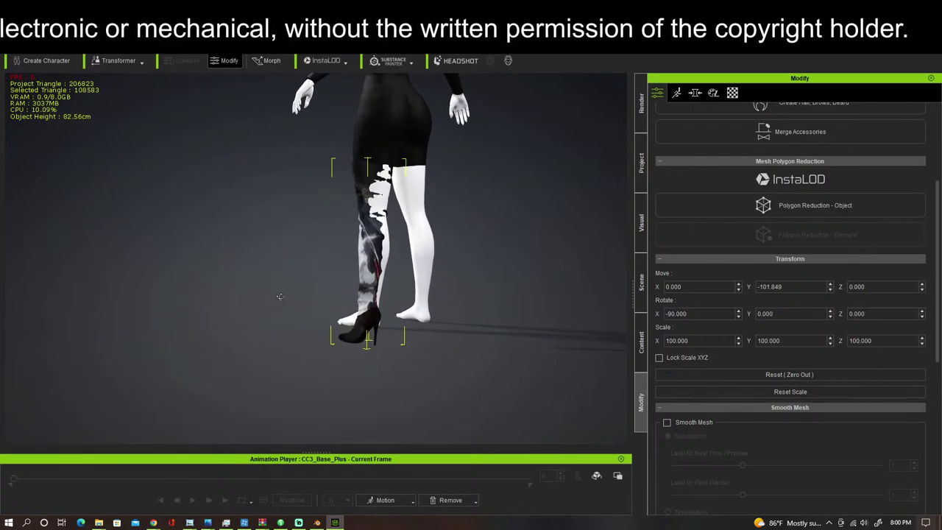
{"action": "key", "text": "ctrl+g"}
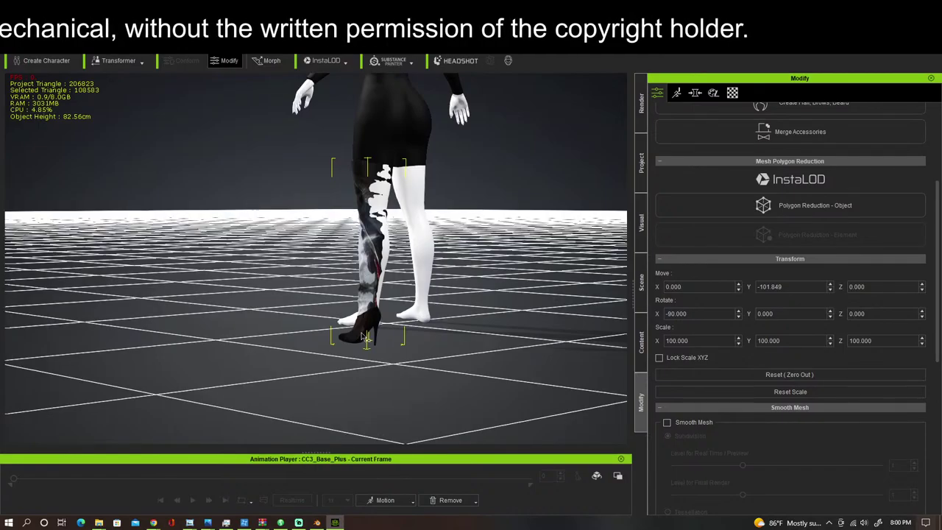
{"action": "right_click_drag", "start_coordinate": [346, 343], "coordinate": [728, 326]}
{"action": "scroll", "coordinate": [512, 310], "scroll_direction": "up", "scroll_amount": 1}
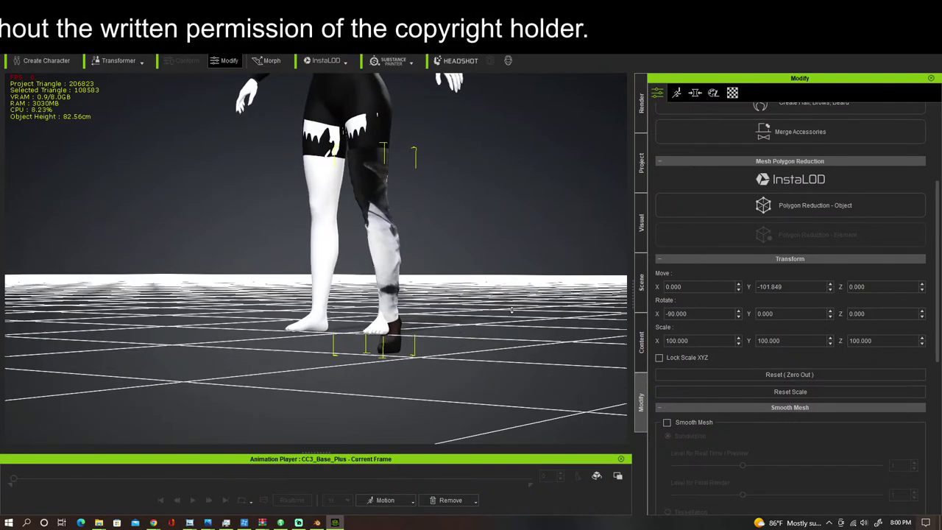
{"action": "scroll", "coordinate": [512, 310], "scroll_direction": "up", "scroll_amount": 3}
{"action": "right_click_drag", "start_coordinate": [512, 309], "coordinate": [685, 300]}
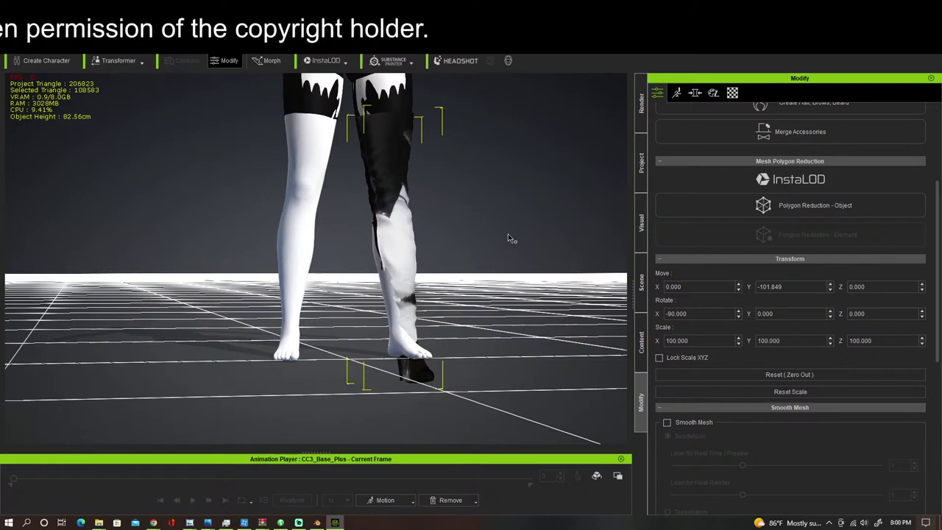
{"action": "middle_click_drag", "start_coordinate": [508, 237], "coordinate": [513, 308]}
{"action": "right_click_drag", "start_coordinate": [513, 308], "coordinate": [413, 255]}
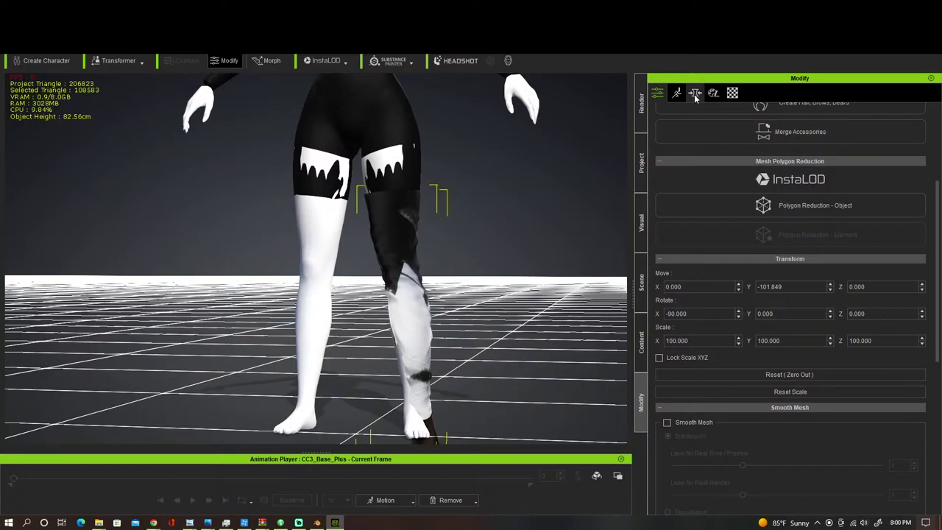
Step: Remove the Base Color texture from the left boot's L3.002 material
{"action": "left_click", "coordinate": [732, 93]}
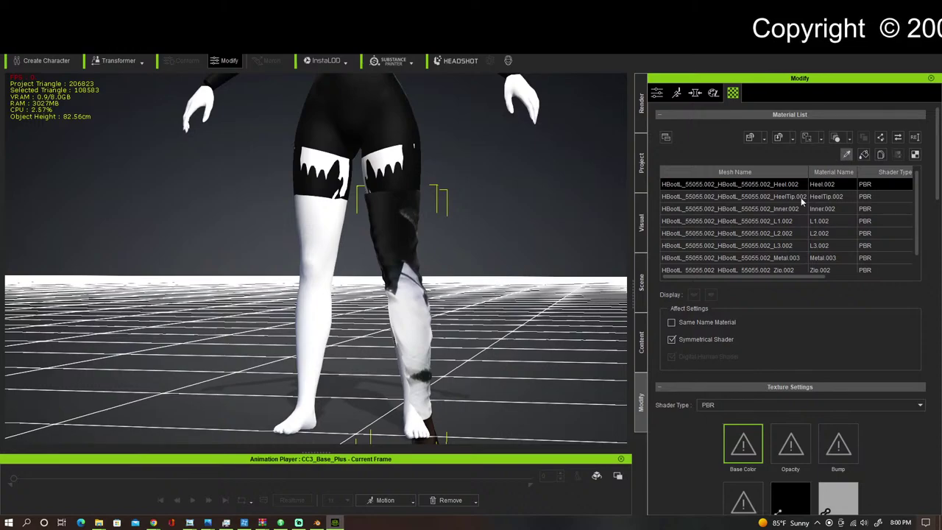
{"action": "left_click", "coordinate": [414, 313]}
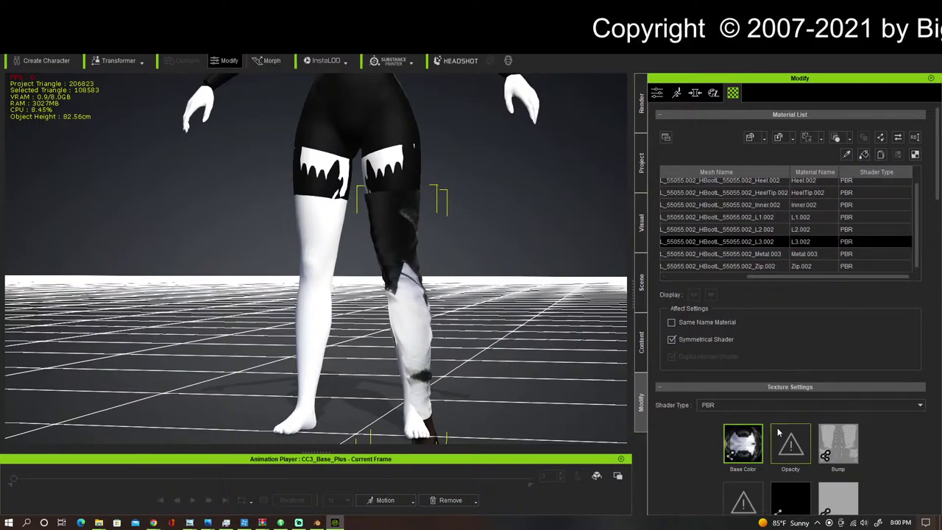
{"action": "scroll", "coordinate": [779, 433], "scroll_direction": "down", "scroll_amount": 1}
{"action": "scroll", "coordinate": [799, 380], "scroll_direction": "down", "scroll_amount": 2}
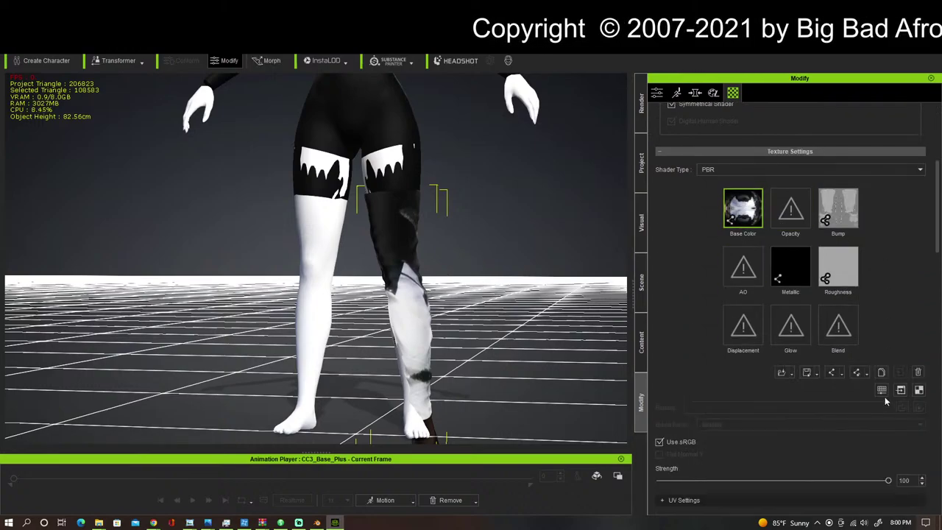
{"action": "left_click", "coordinate": [920, 373]}
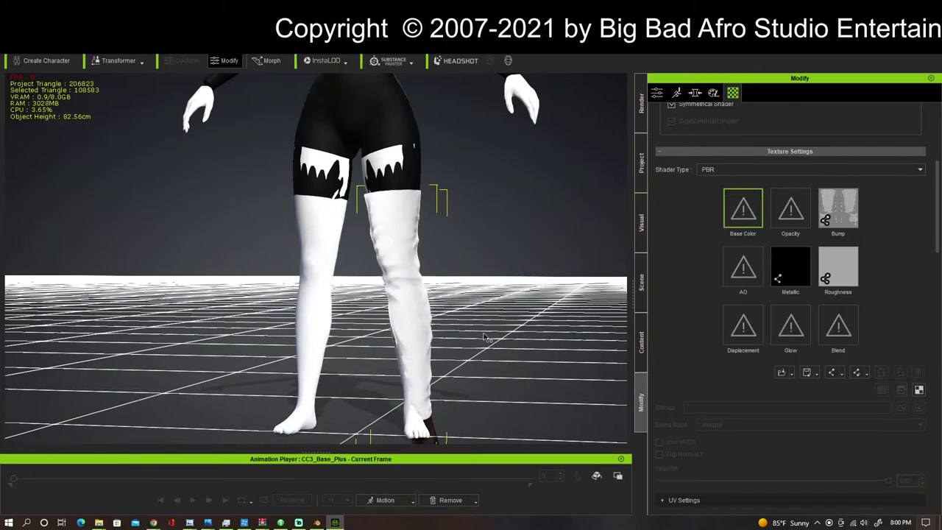
Step: Pick the boot's L2.002 material on the shoe section and remove its Base Color texture
{"action": "right_click_drag", "start_coordinate": [484, 337], "coordinate": [473, 329], "text": "alt"}
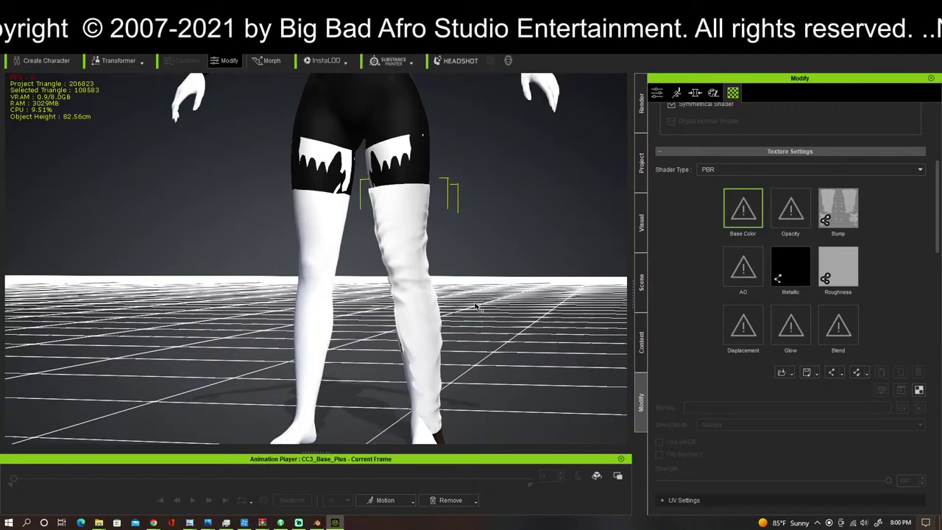
{"action": "right_click_drag", "start_coordinate": [477, 307], "coordinate": [82, 246]}
{"action": "middle_click_drag", "start_coordinate": [322, 382], "coordinate": [337, 307]}
{"action": "scroll", "coordinate": [341, 306], "scroll_direction": "up", "scroll_amount": 6}
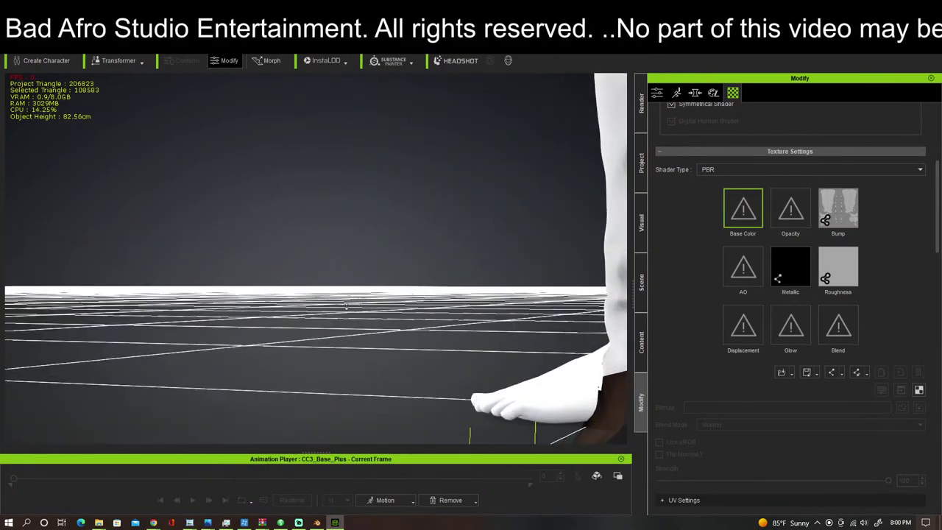
{"action": "right_click_drag", "start_coordinate": [346, 306], "coordinate": [211, 245]}
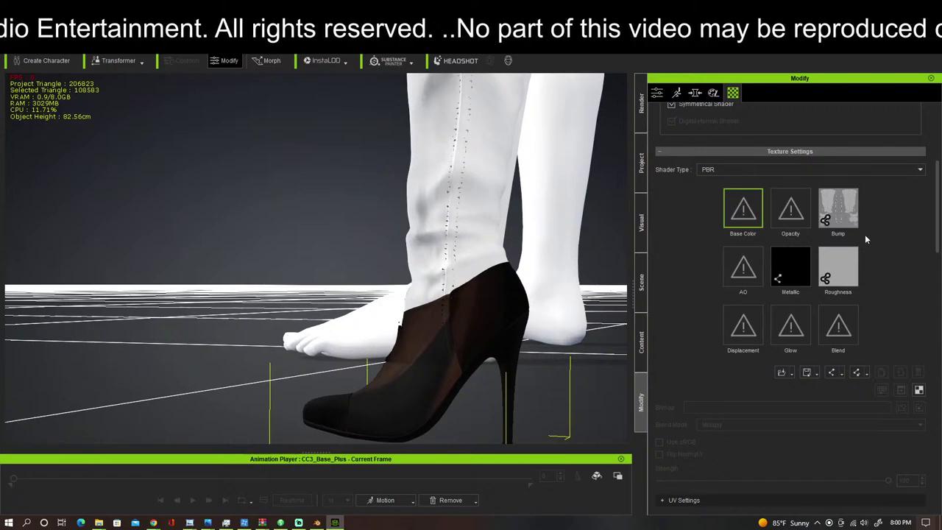
{"action": "scroll", "coordinate": [865, 234], "scroll_direction": "up", "scroll_amount": 5}
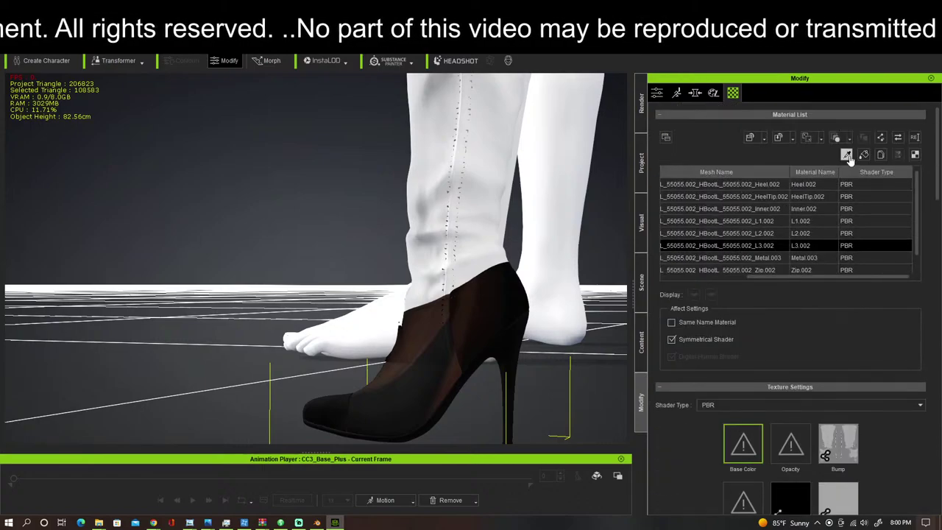
{"action": "left_click", "coordinate": [847, 155]}
{"action": "left_click", "coordinate": [475, 318]}
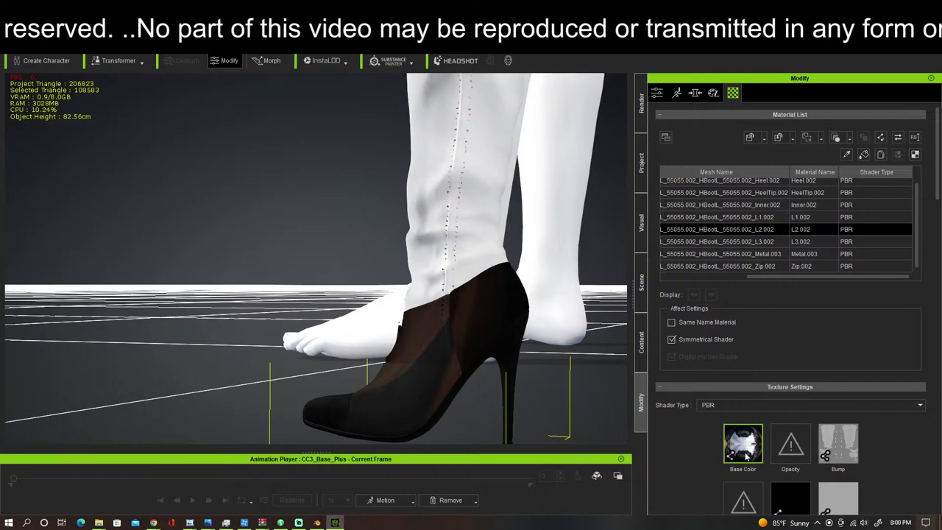
{"action": "scroll", "coordinate": [870, 453], "scroll_direction": "down", "scroll_amount": 5}
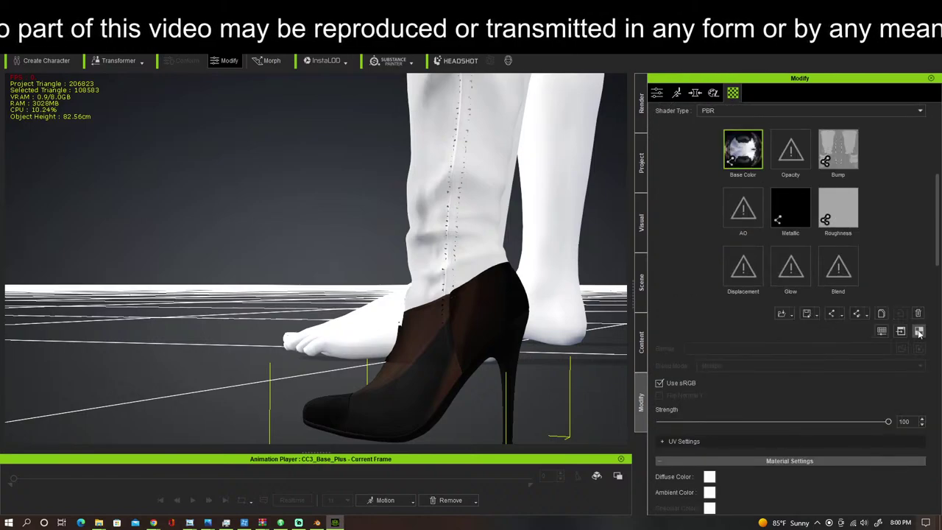
{"action": "left_click", "coordinate": [916, 314]}
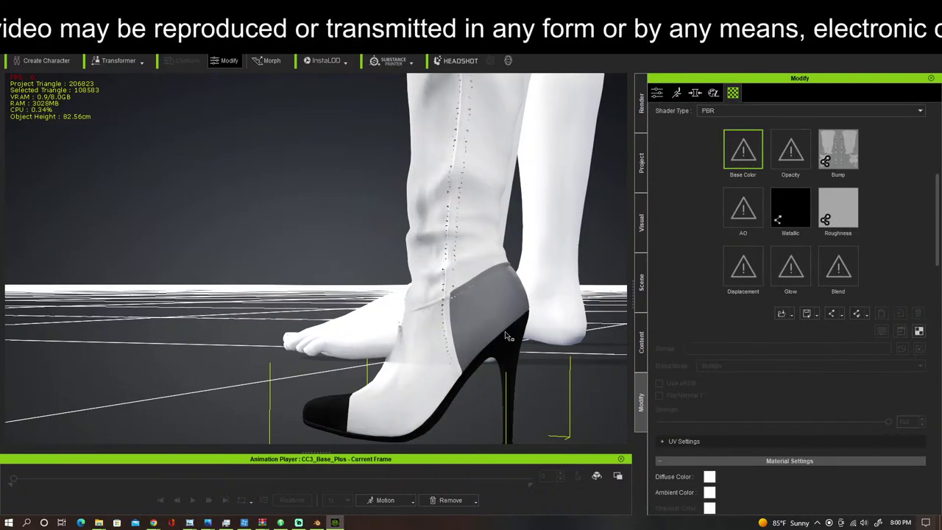
Step: Examine the left boot's fit against the leg and foot from the front, side and back
{"action": "right_click_drag", "start_coordinate": [506, 335], "coordinate": [872, 341]}
{"action": "scroll", "coordinate": [556, 298], "scroll_direction": "down", "scroll_amount": 3}
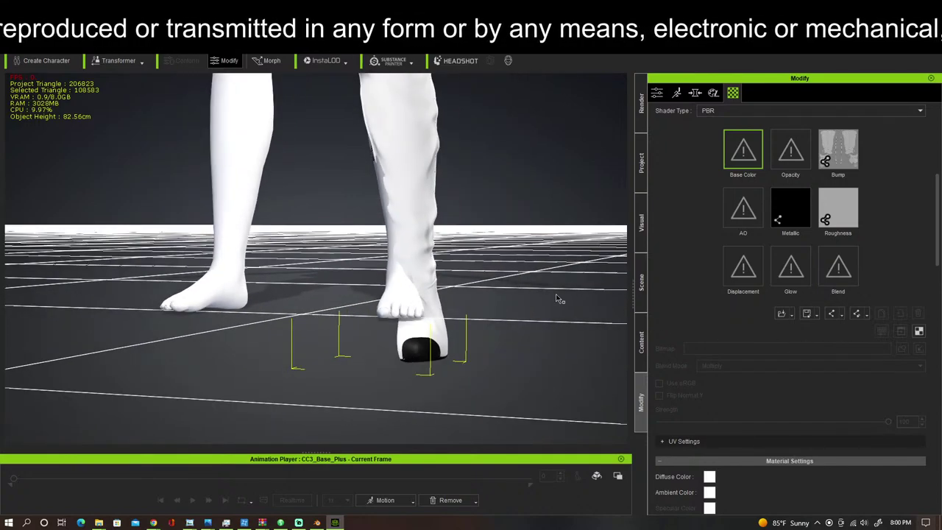
{"action": "scroll", "coordinate": [557, 297], "scroll_direction": "down", "scroll_amount": 2}
{"action": "middle_click_drag", "start_coordinate": [471, 228], "coordinate": [547, 361]}
{"action": "right_click_drag", "start_coordinate": [547, 361], "coordinate": [176, 379]}
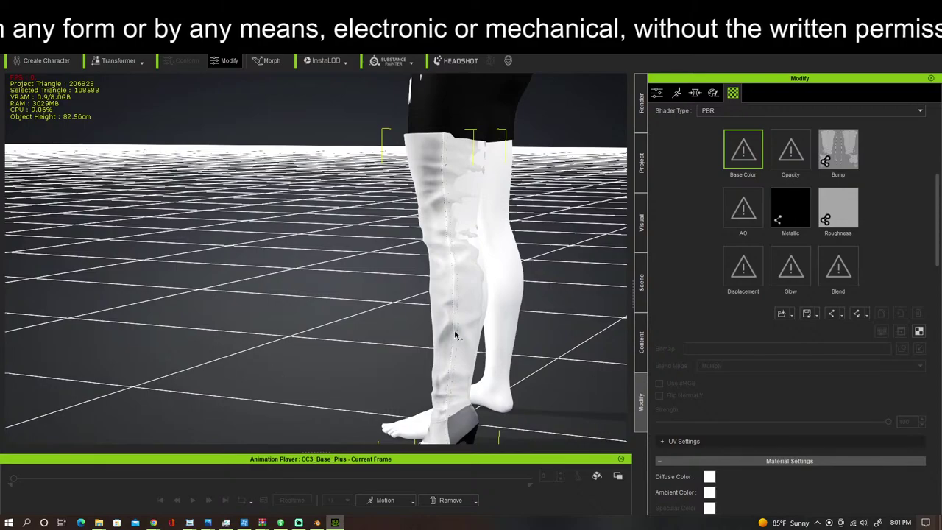
{"action": "scroll", "coordinate": [711, 266], "scroll_direction": "up", "scroll_amount": 3}
{"action": "scroll", "coordinate": [711, 266], "scroll_direction": "down", "scroll_amount": 2}
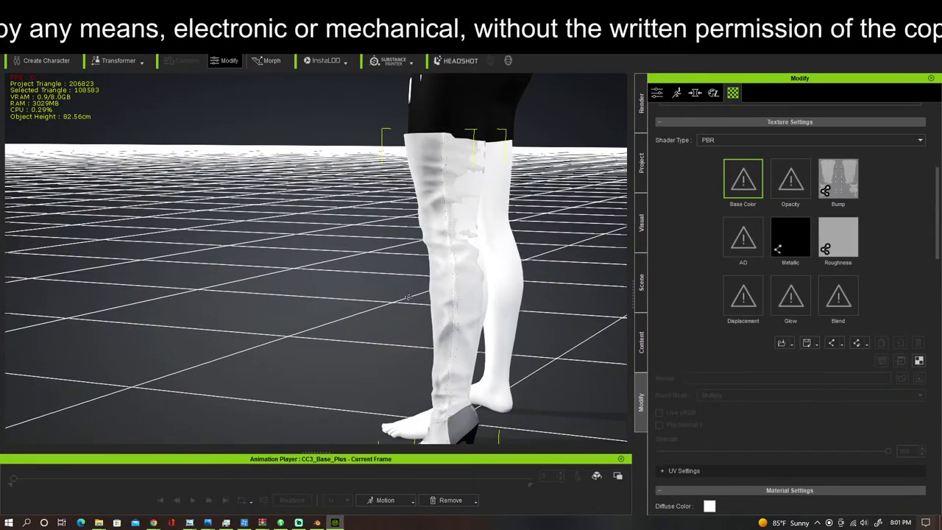
{"action": "right_click_drag", "start_coordinate": [407, 297], "coordinate": [281, 155]}
Step: Activate the Move gizmo on the left boot and set its pivot to the centre of its bounding box
{"action": "key", "text": "w"}
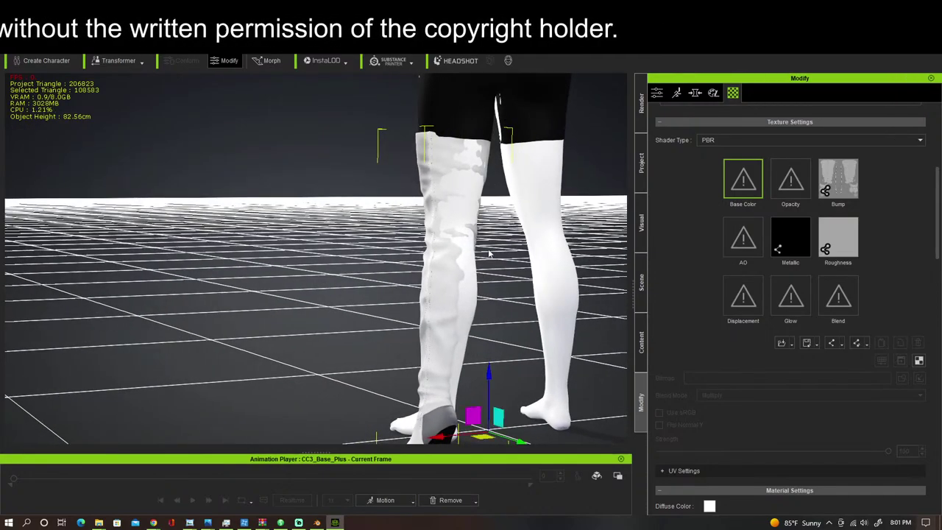
{"action": "middle_click_drag", "start_coordinate": [409, 318], "coordinate": [378, 188]}
{"action": "right_click_drag", "start_coordinate": [379, 187], "coordinate": [319, 250]}
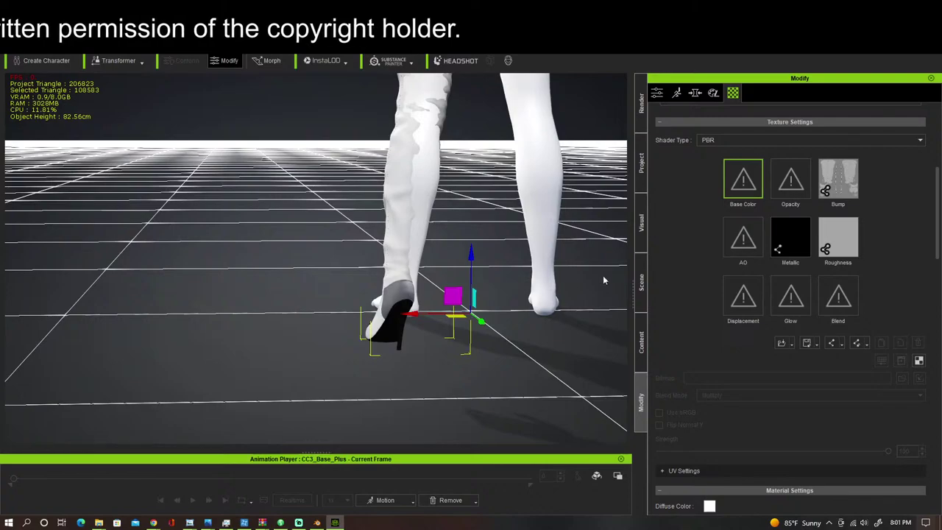
{"action": "left_click", "coordinate": [657, 93]}
{"action": "scroll", "coordinate": [790, 427], "scroll_direction": "down", "scroll_amount": 10}
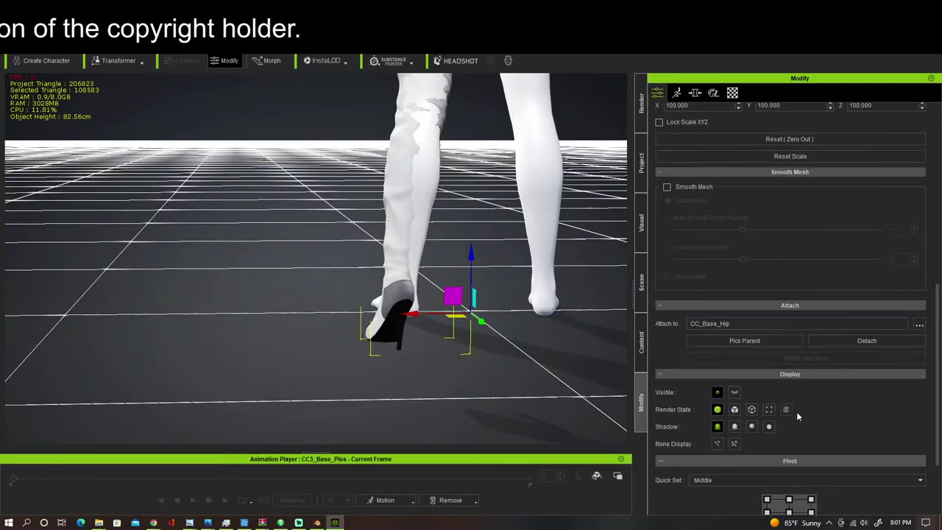
{"action": "left_click", "coordinate": [789, 413]}
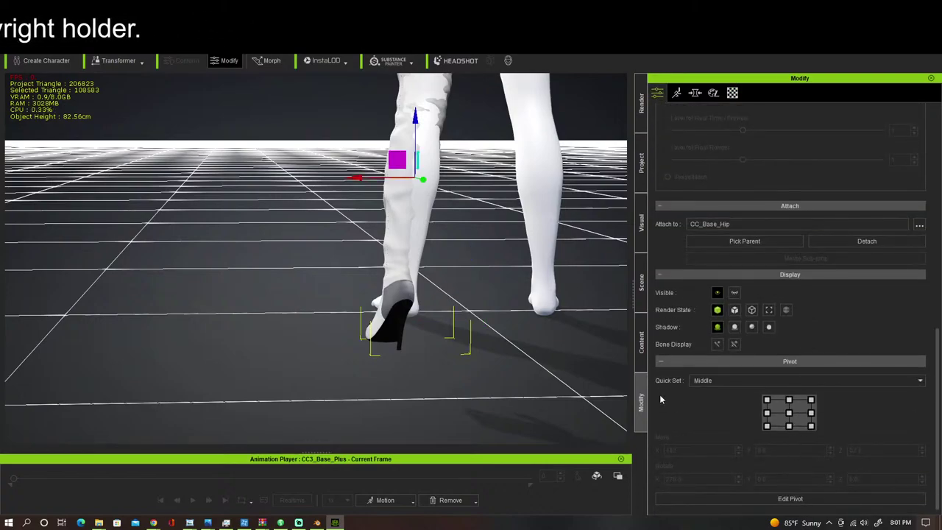
Step: Move the left boot slightly backward along the Y axis so it encloses the back of the leg, and check the fit
{"action": "middle_click_drag", "start_coordinate": [513, 321], "coordinate": [492, 379]}
{"action": "right_click_drag", "start_coordinate": [493, 378], "coordinate": [921, 366]}
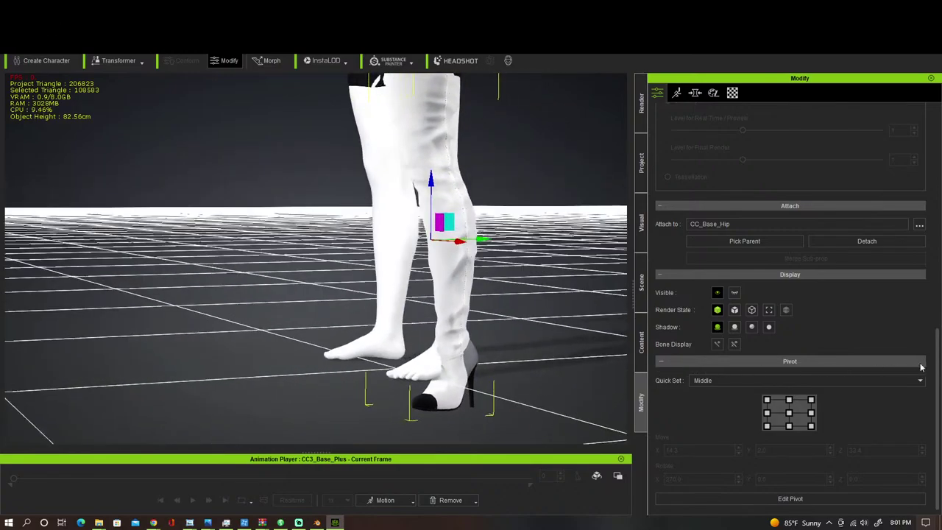
{"action": "right_click_drag", "start_coordinate": [548, 360], "coordinate": [189, 374]}
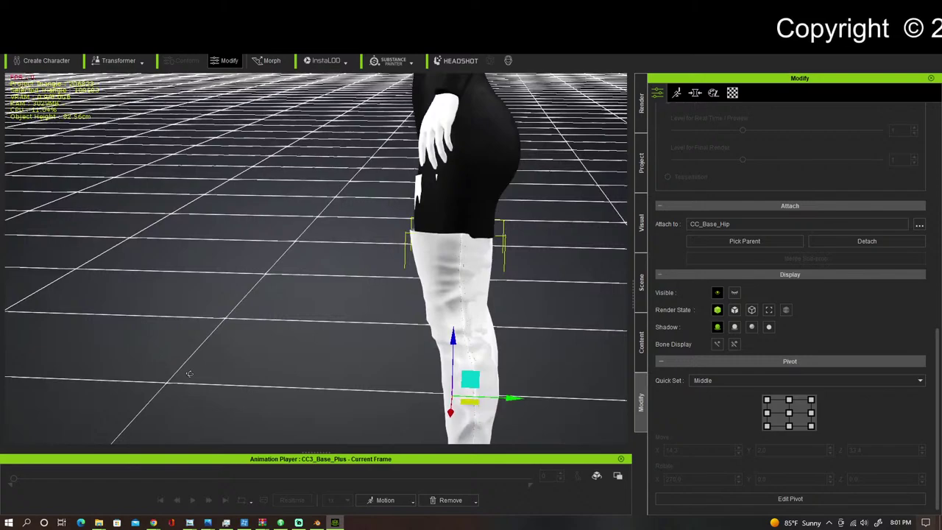
{"action": "left_click_drag", "start_coordinate": [516, 399], "coordinate": [519, 398]}
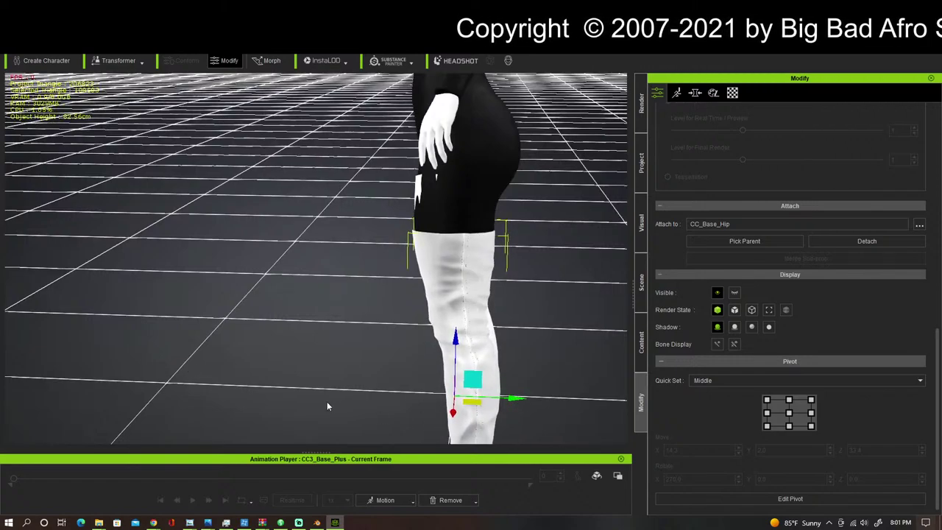
{"action": "right_click_drag", "start_coordinate": [327, 406], "coordinate": [705, 357]}
{"action": "middle_click_drag", "start_coordinate": [578, 295], "coordinate": [565, 188]}
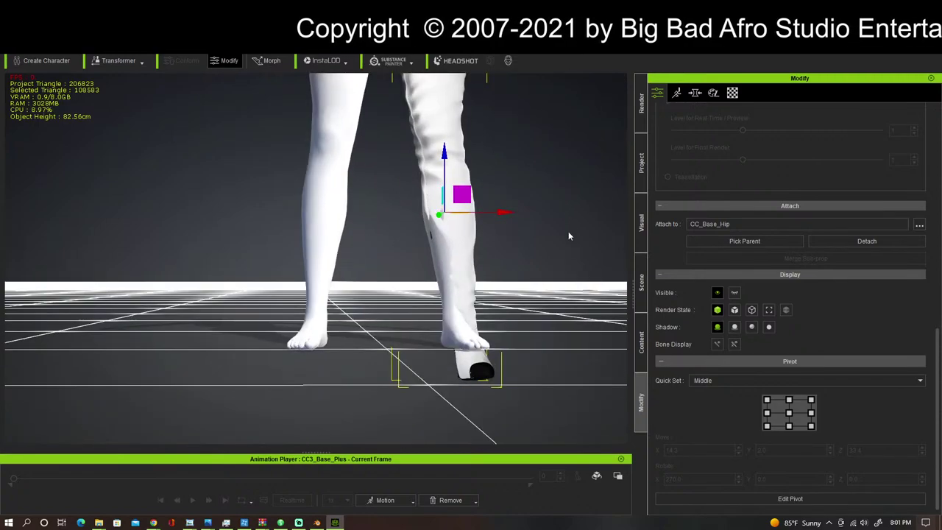
{"action": "right_click_drag", "start_coordinate": [569, 236], "coordinate": [476, 318]}
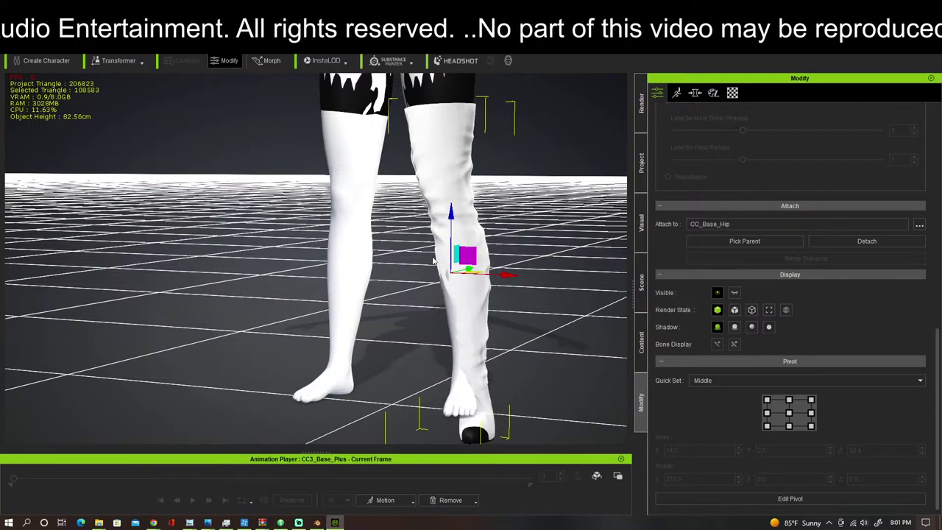
{"action": "right_click_drag", "start_coordinate": [434, 261], "coordinate": [579, 243]}
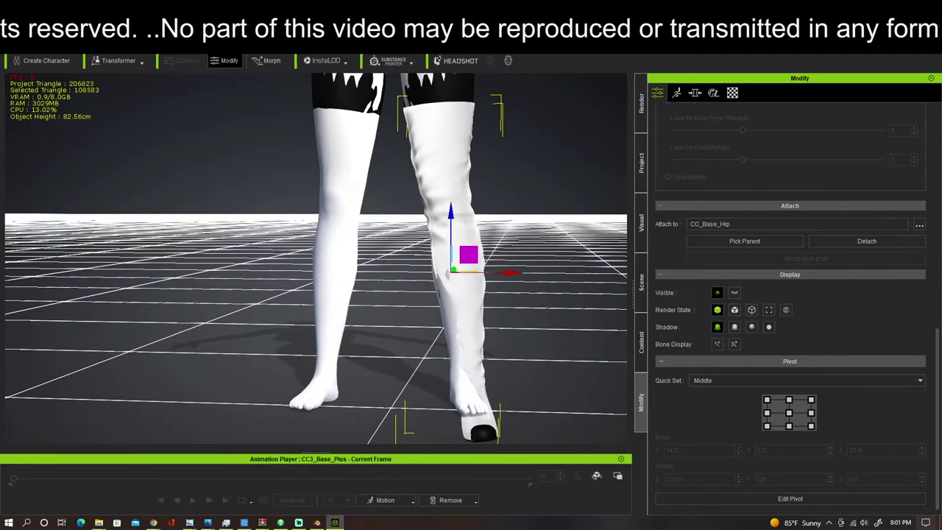
Step: Switch to Blender and unhide the right boot HBootR_55055.002
{"action": "key", "text": "super+d"}
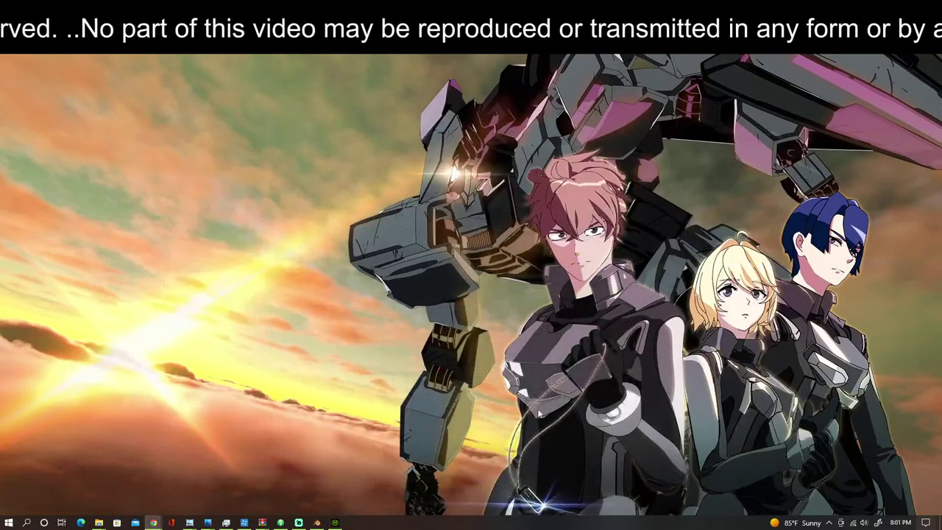
{"action": "left_click", "coordinate": [317, 521]}
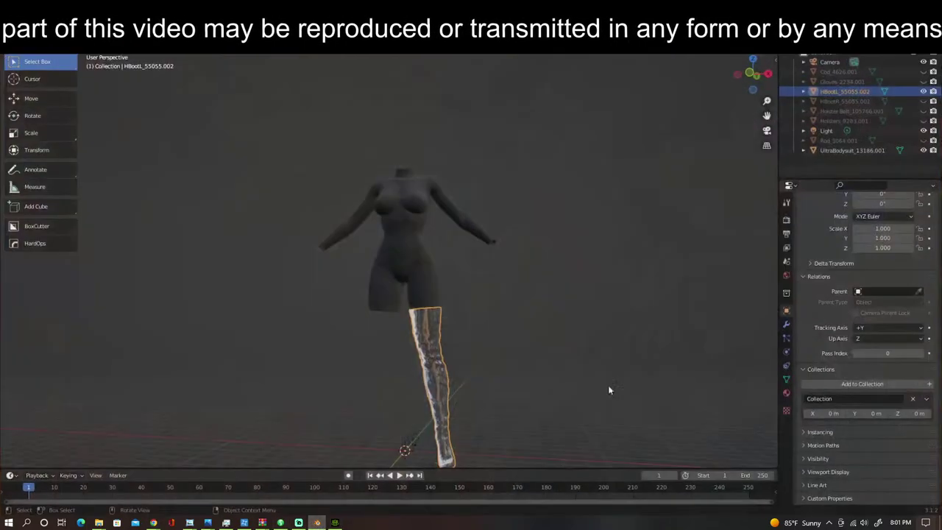
{"action": "left_click", "coordinate": [924, 101]}
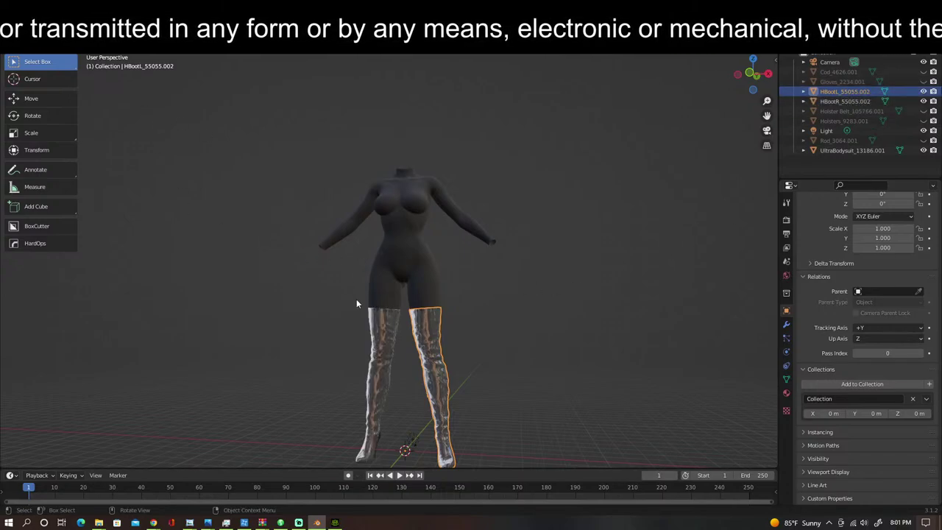
{"action": "left_click", "coordinate": [388, 338]}
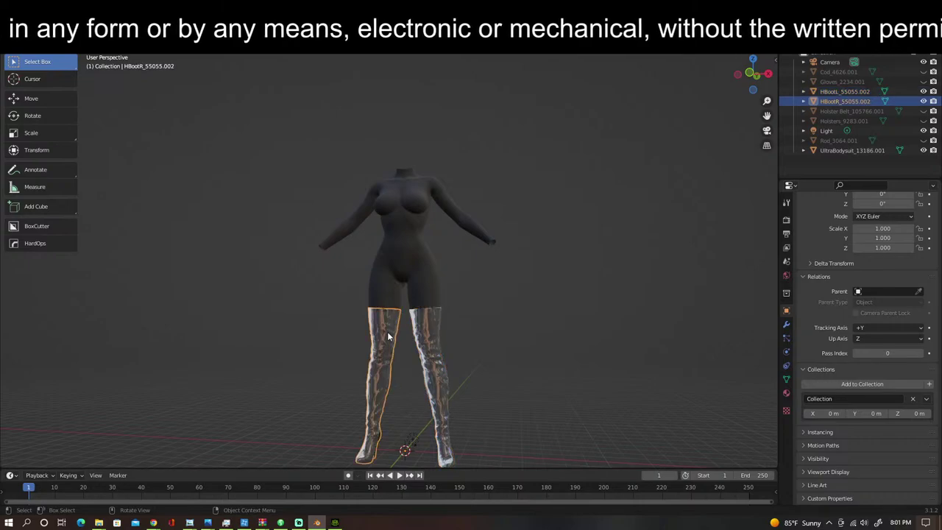
{"action": "left_click", "coordinate": [430, 338], "text": "shift"}
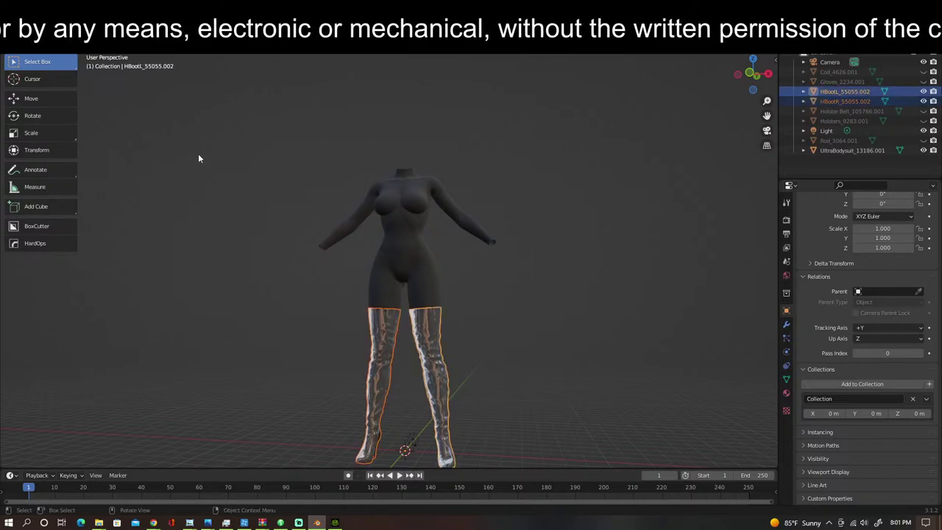
{"action": "left_click", "coordinate": [22, 20]}
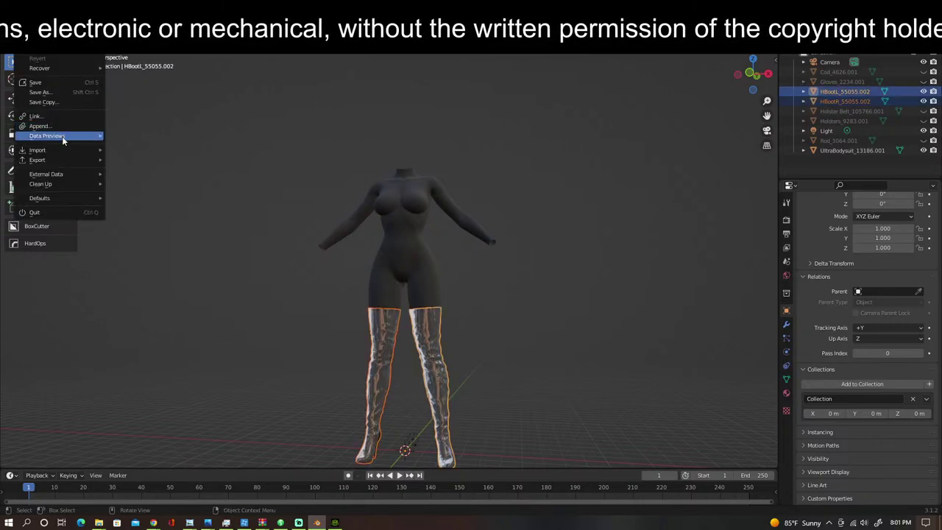
{"action": "mouse_move", "coordinate": [63, 164]}
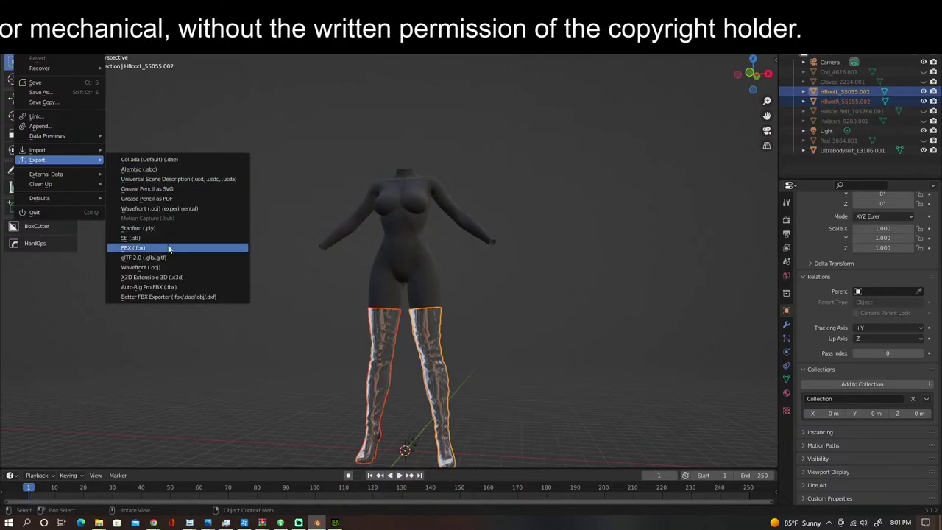
{"action": "left_click", "coordinate": [228, 267]}
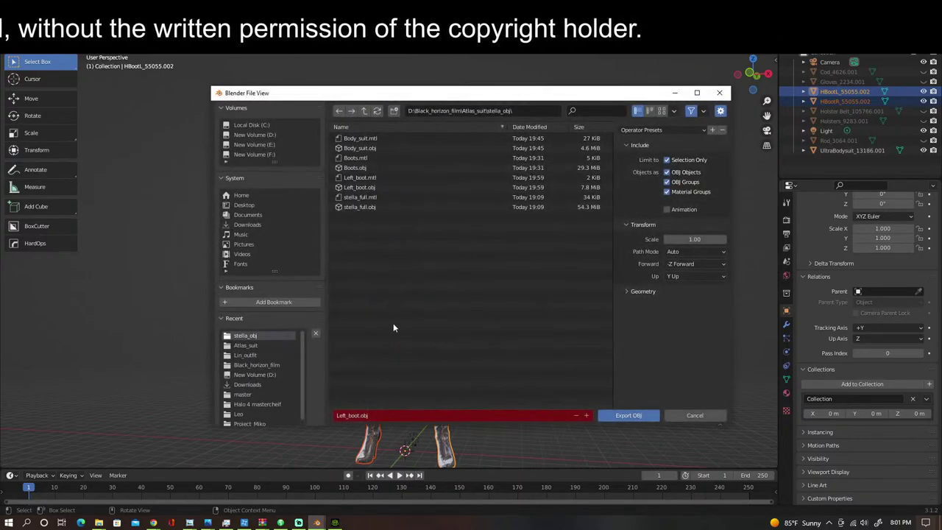
{"action": "left_click", "coordinate": [352, 415]}
{"action": "key", "text": "BackSpace"}
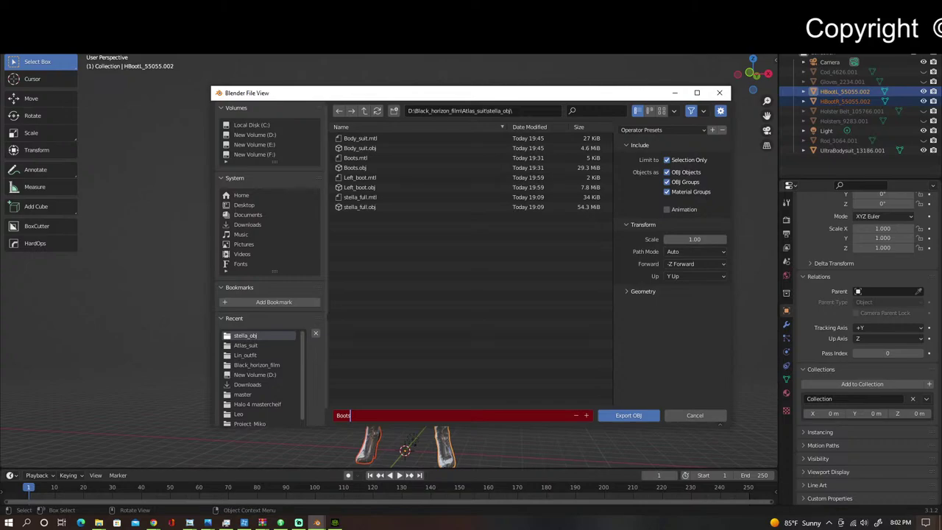
{"action": "left_click", "coordinate": [726, 92]}
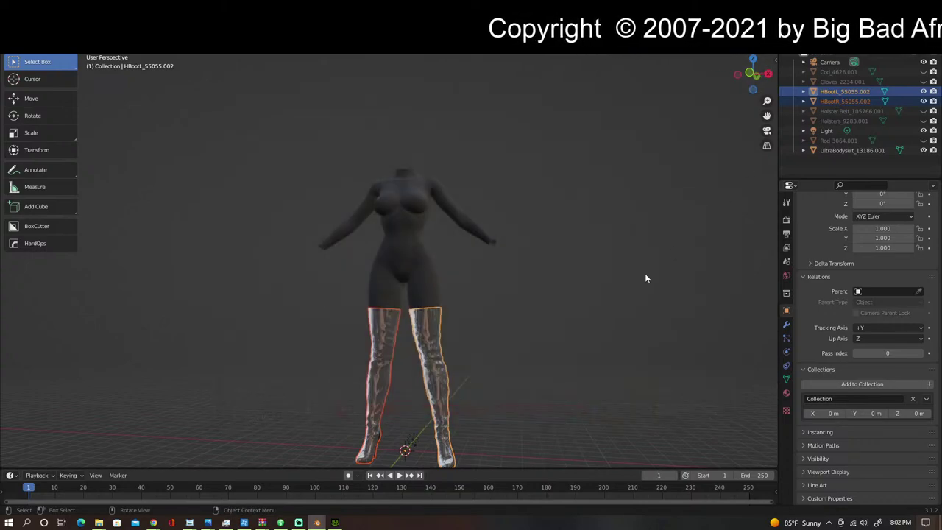
Step: Export only the right boot HBootR_55055.002 as a Wavefront OBJ named right_boot.obj in the stella_obj folder
{"action": "left_click", "coordinate": [386, 354]}
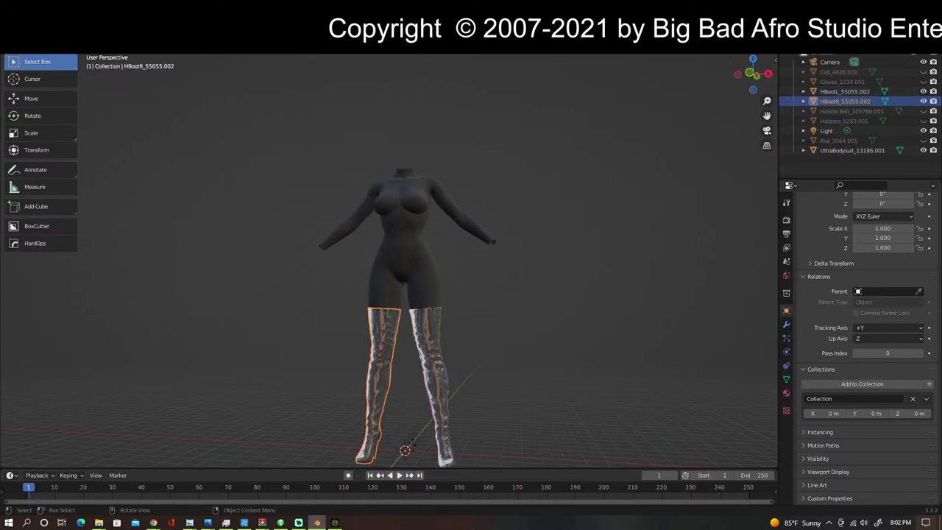
{"action": "left_click", "coordinate": [23, 18]}
{"action": "mouse_move", "coordinate": [54, 160]}
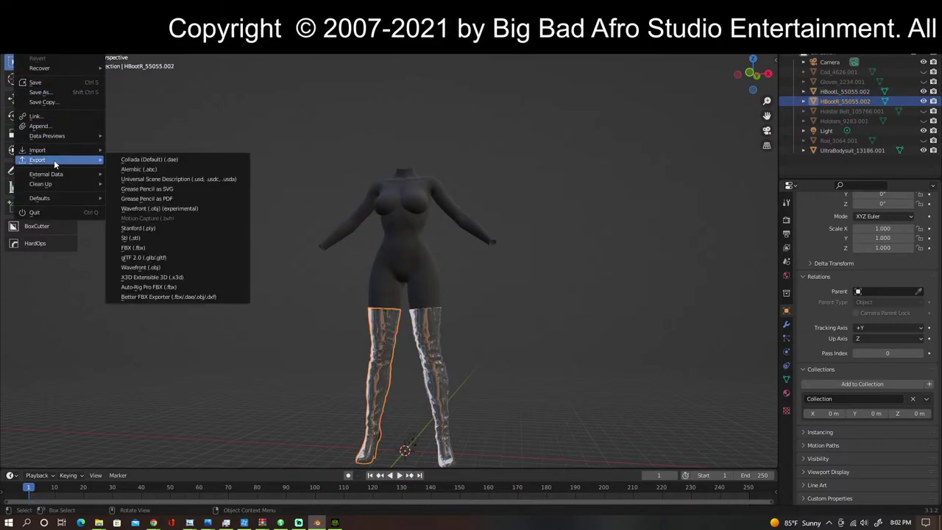
{"action": "left_click", "coordinate": [148, 266]}
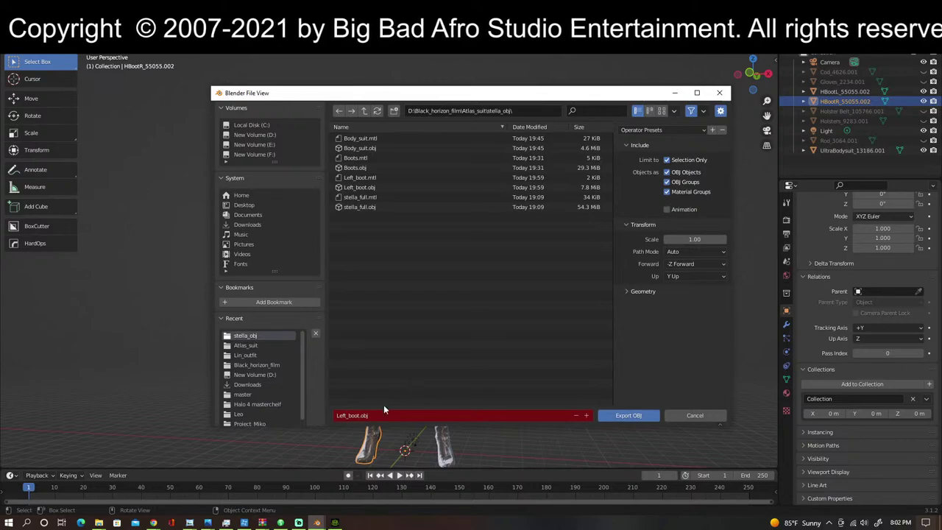
{"action": "left_click", "coordinate": [351, 419]}
{"action": "left_click", "coordinate": [343, 416]}
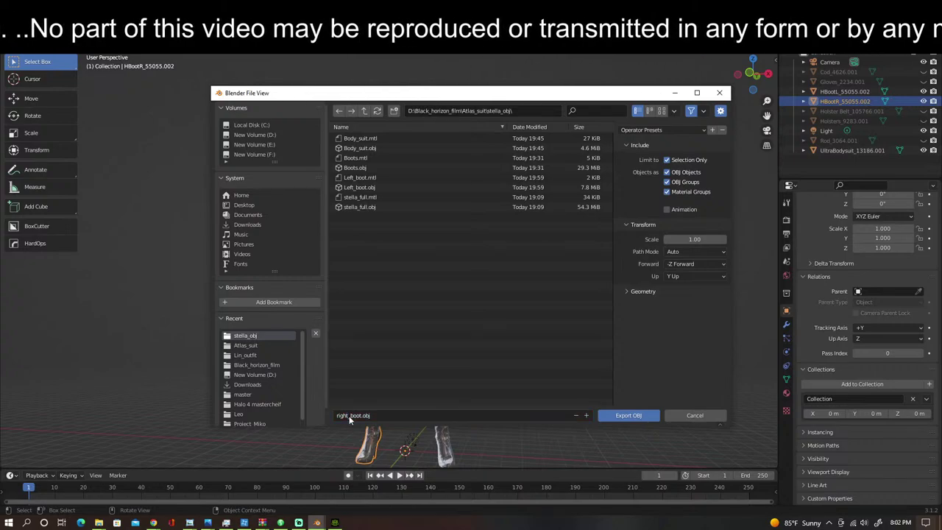
{"action": "left_click", "coordinate": [645, 417]}
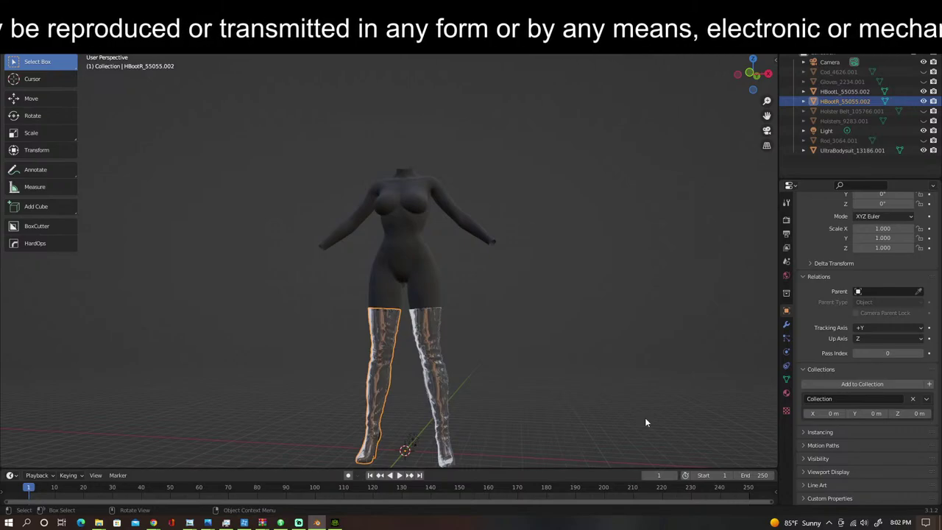
Step: Switch to Character Creator and import right_boot.obj as an accessory on the character
{"action": "left_click", "coordinate": [885, 6]}
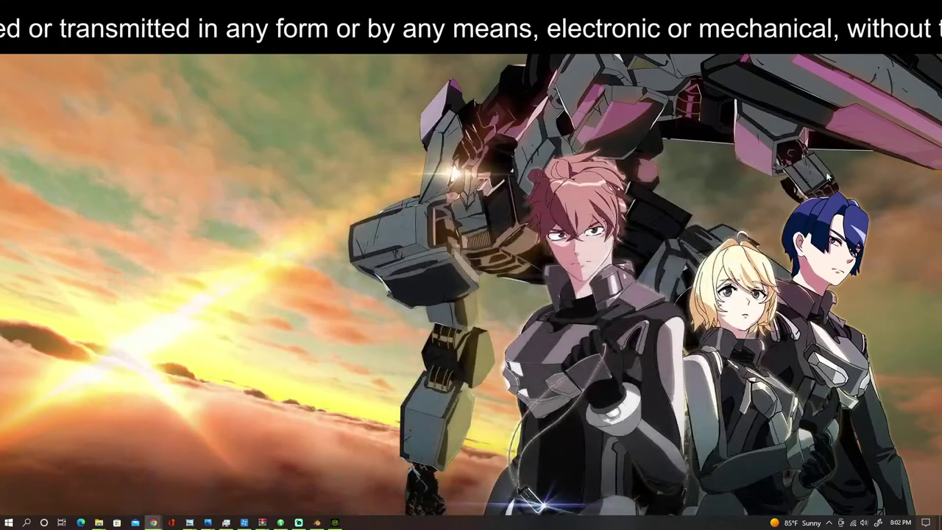
{"action": "left_click", "coordinate": [334, 523]}
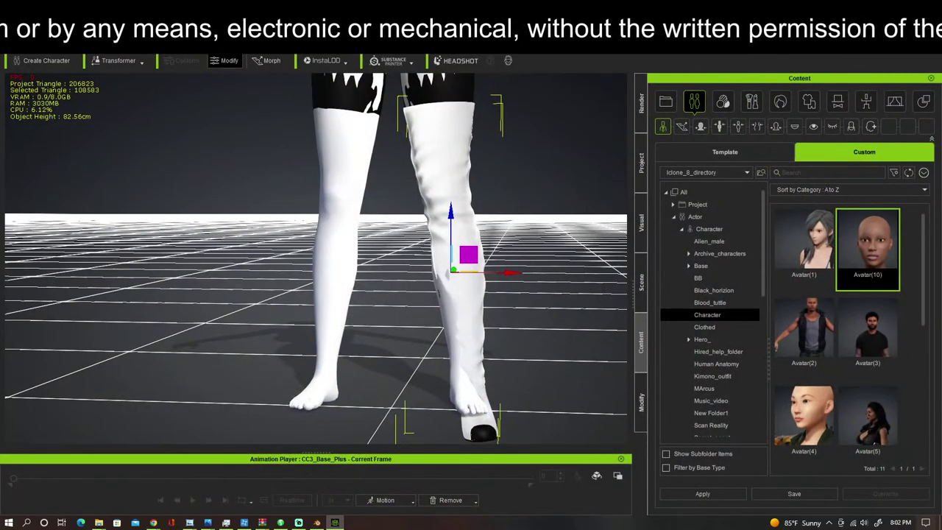
{"action": "left_click", "coordinate": [49, 22]}
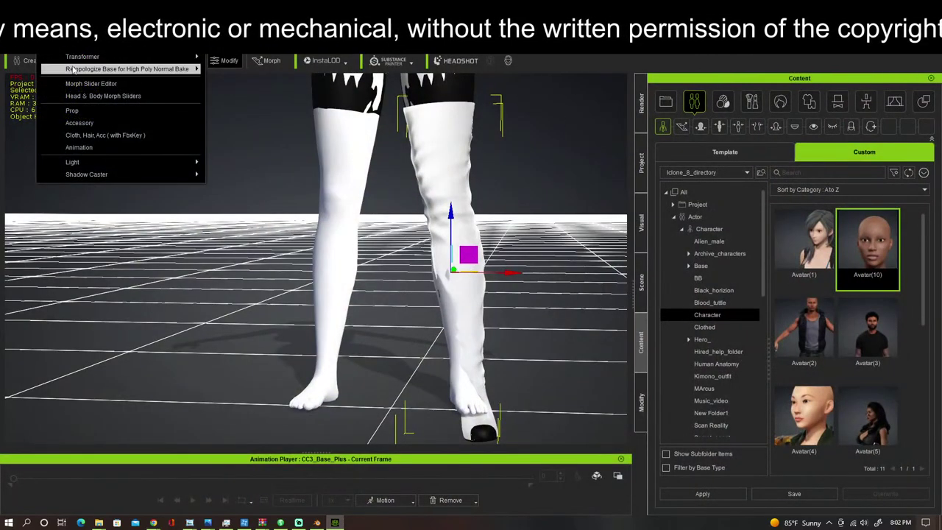
{"action": "left_click", "coordinate": [82, 123]}
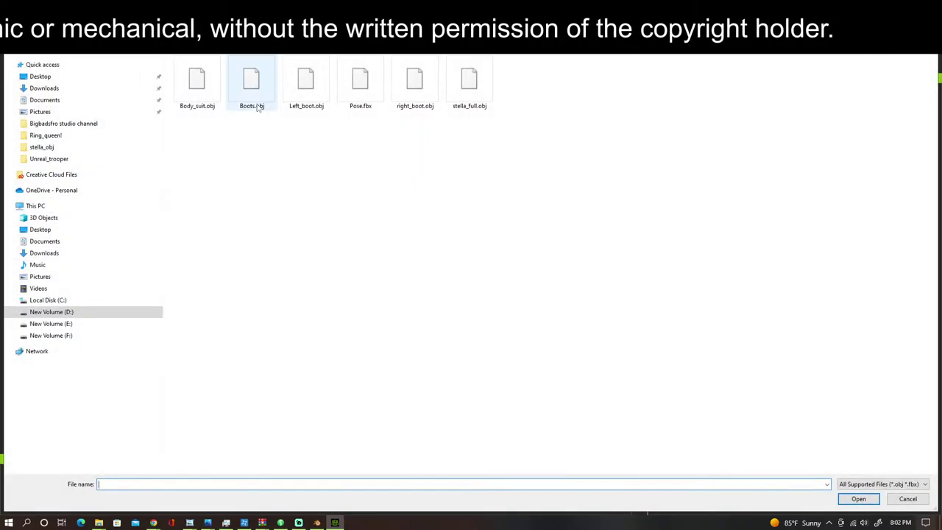
{"action": "left_click", "coordinate": [415, 84]}
{"action": "double_click", "coordinate": [416, 84]}
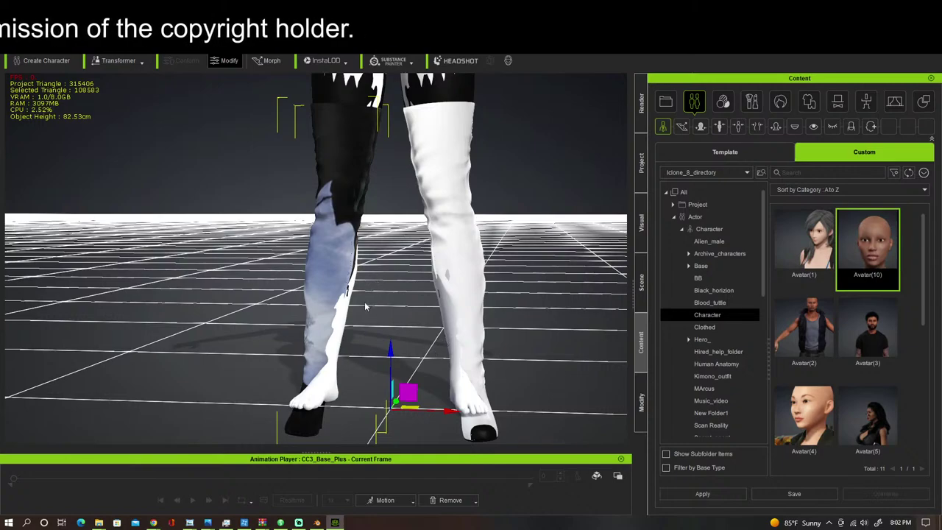
Step: Pick the right boot's L3_HBootR.001 material and remove its Base Color texture
{"action": "middle_click_drag", "start_coordinate": [365, 306], "coordinate": [412, 286]}
{"action": "mouse_move", "coordinate": [412, 287]}
{"action": "right_mouse_down"}
{"action": "mouse_move", "coordinate": [420, 276]}
{"action": "mouse_move", "coordinate": [626, 279]}
{"action": "mouse_move", "coordinate": [425, 278]}
{"action": "right_mouse_up"}
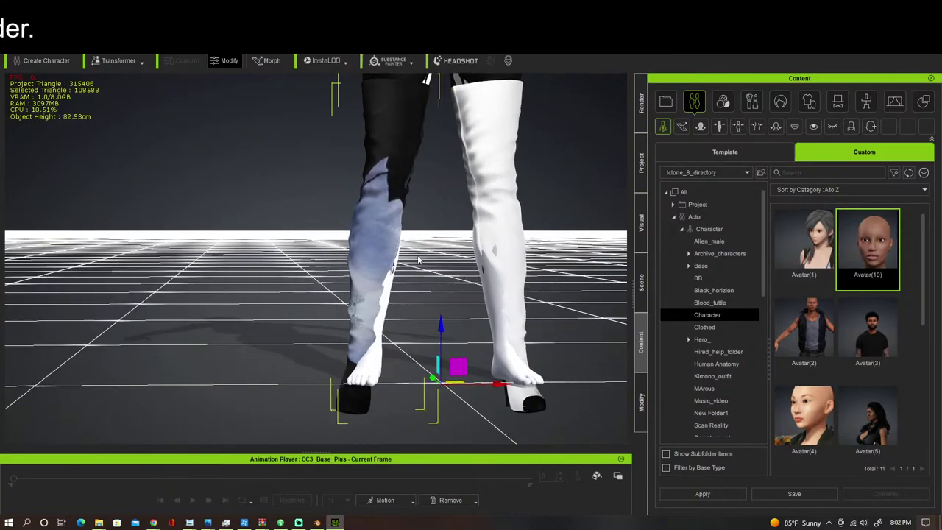
{"action": "middle_click_drag", "start_coordinate": [418, 259], "coordinate": [408, 328]}
{"action": "right_click_drag", "start_coordinate": [416, 295], "coordinate": [303, 253]}
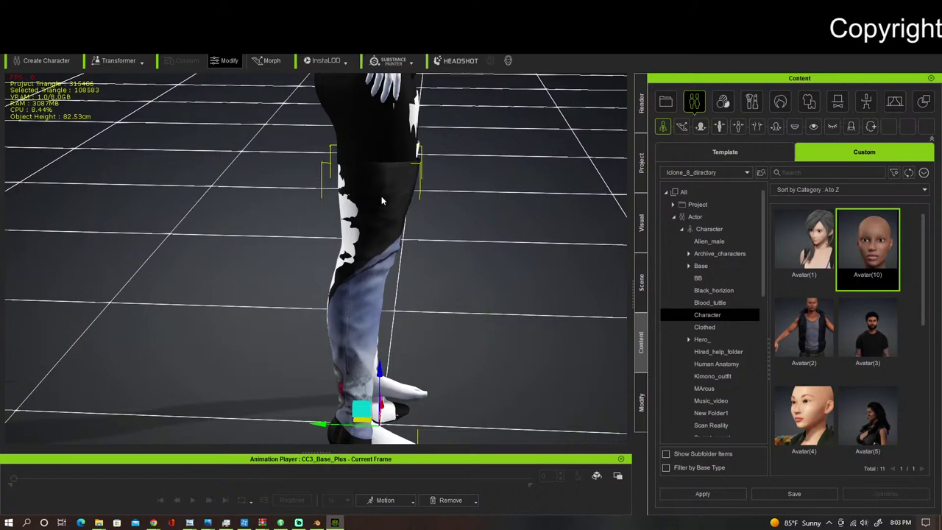
{"action": "left_click", "coordinate": [645, 400]}
{"action": "left_click", "coordinate": [732, 93]}
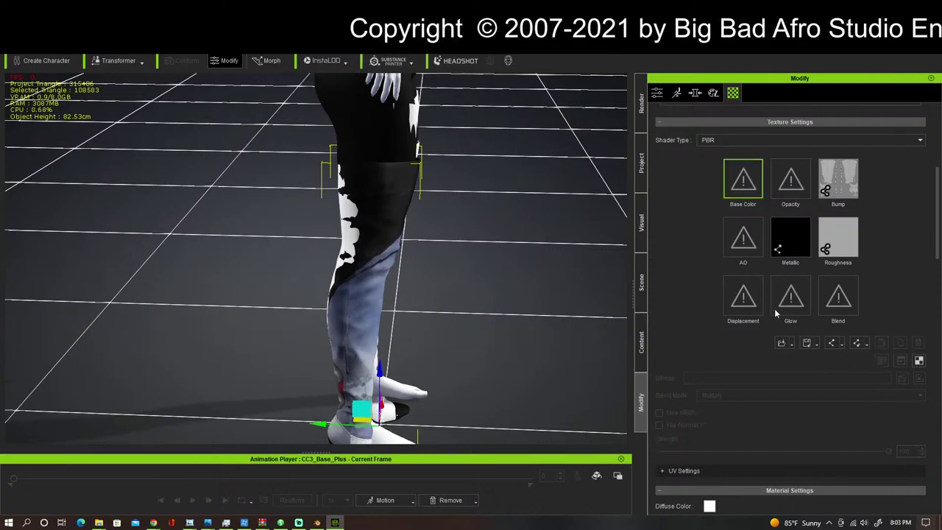
{"action": "scroll", "coordinate": [889, 247], "scroll_direction": "up", "scroll_amount": 5}
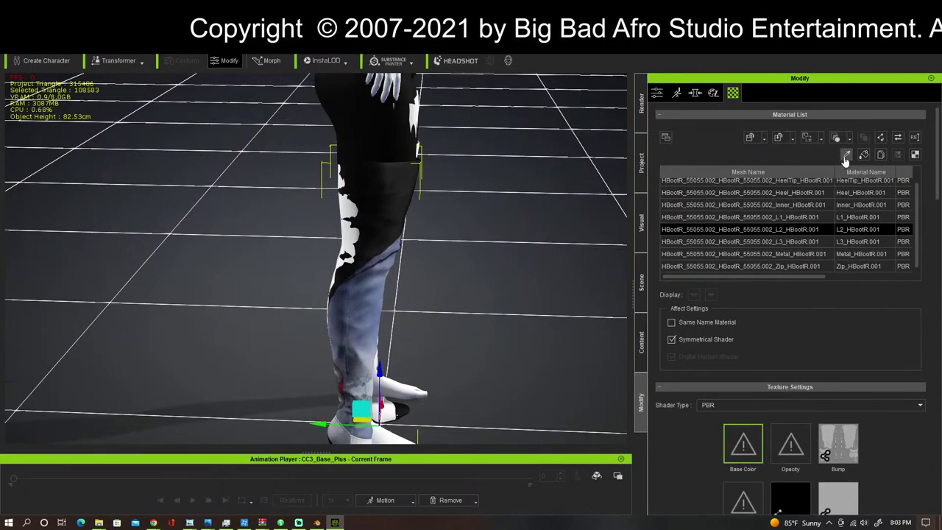
{"action": "left_click", "coordinate": [392, 200]}
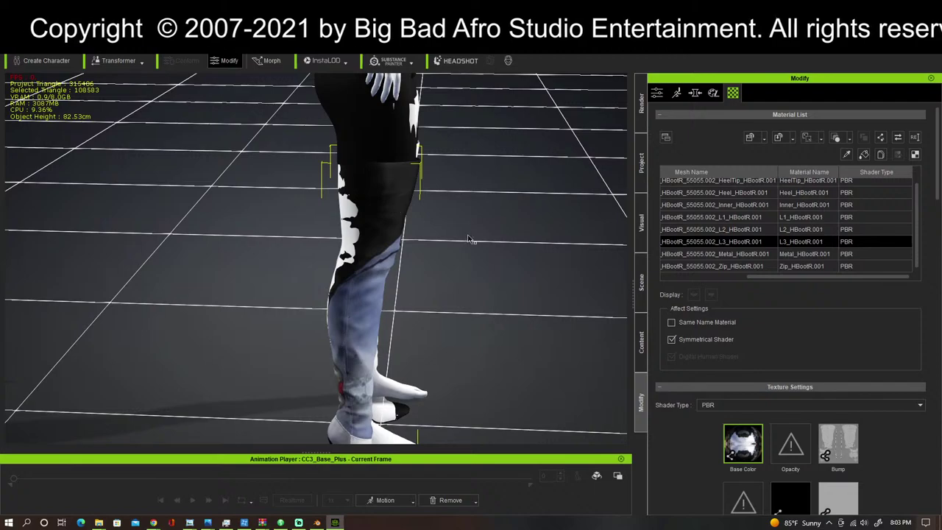
{"action": "scroll", "coordinate": [919, 438], "scroll_direction": "down", "scroll_amount": 5}
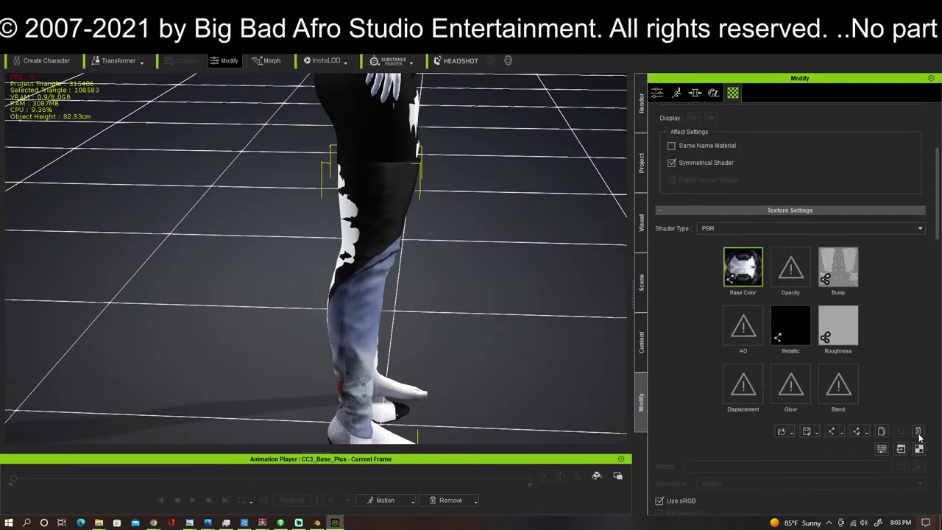
{"action": "left_click", "coordinate": [920, 447]}
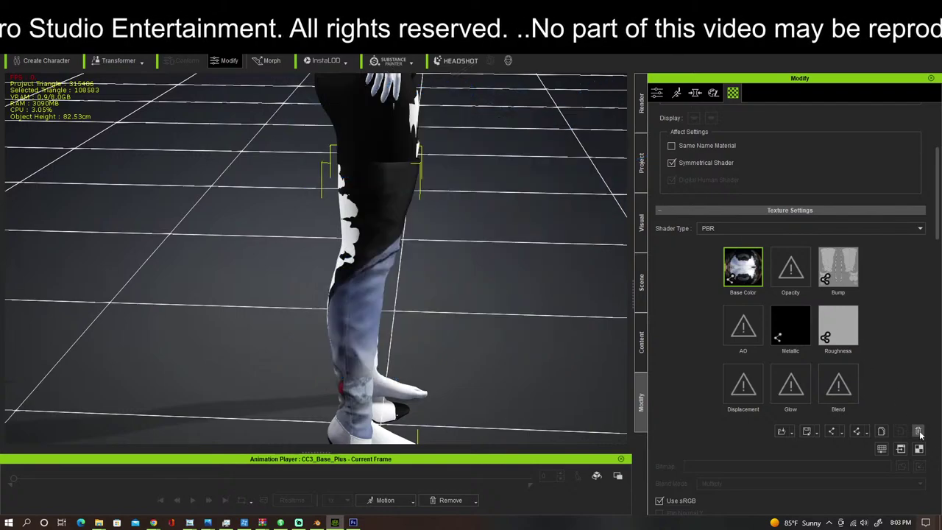
{"action": "left_click", "coordinate": [919, 433]}
{"action": "middle_click_drag", "start_coordinate": [522, 321], "coordinate": [467, 216]}
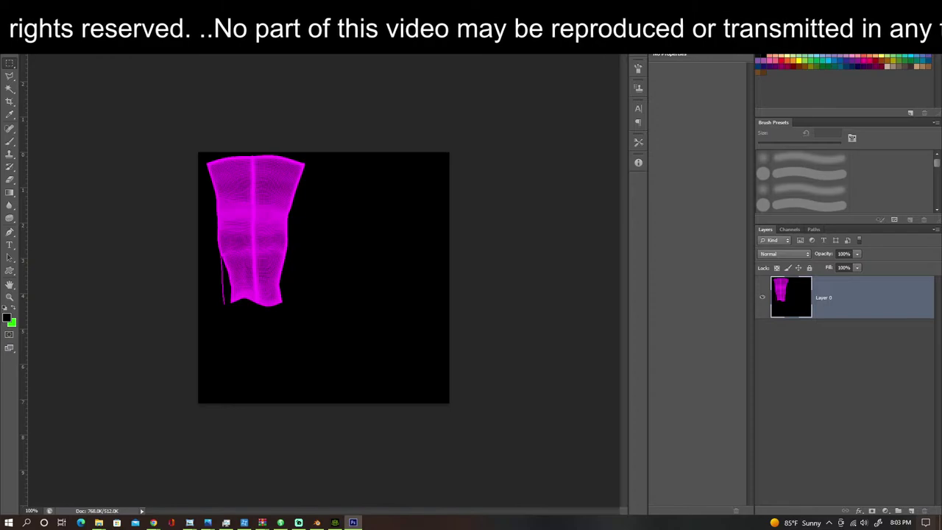
{"action": "left_click", "coordinate": [929, 6]}
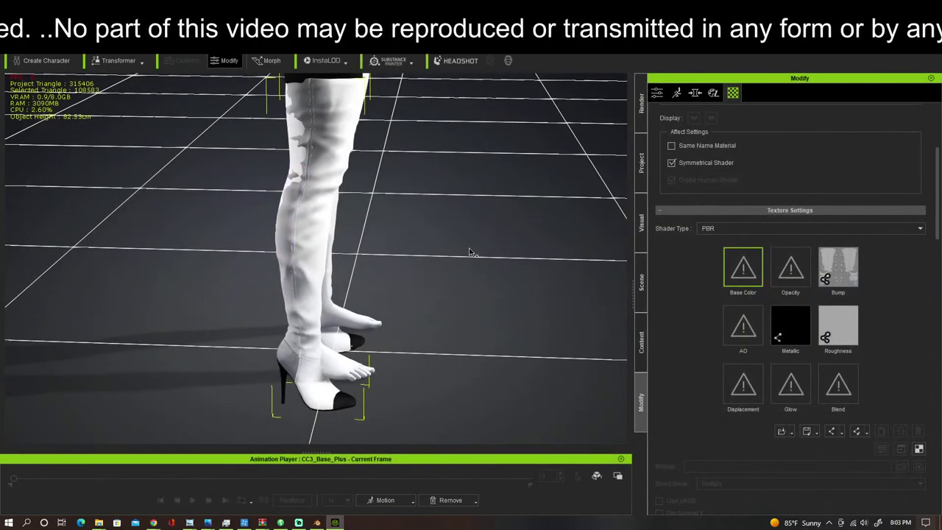
Step: Set the right boot's pivot to Middle, move the boot slightly backward along the Y axis, and check the fit
{"action": "right_click_drag", "start_coordinate": [471, 252], "coordinate": [561, 309]}
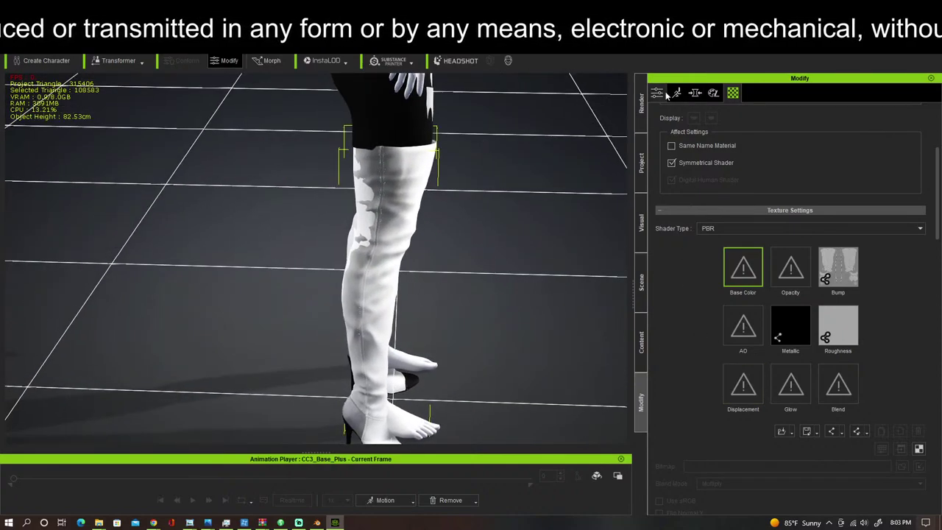
{"action": "scroll", "coordinate": [776, 248], "scroll_direction": "down", "scroll_amount": 10}
{"action": "left_click", "coordinate": [789, 413]}
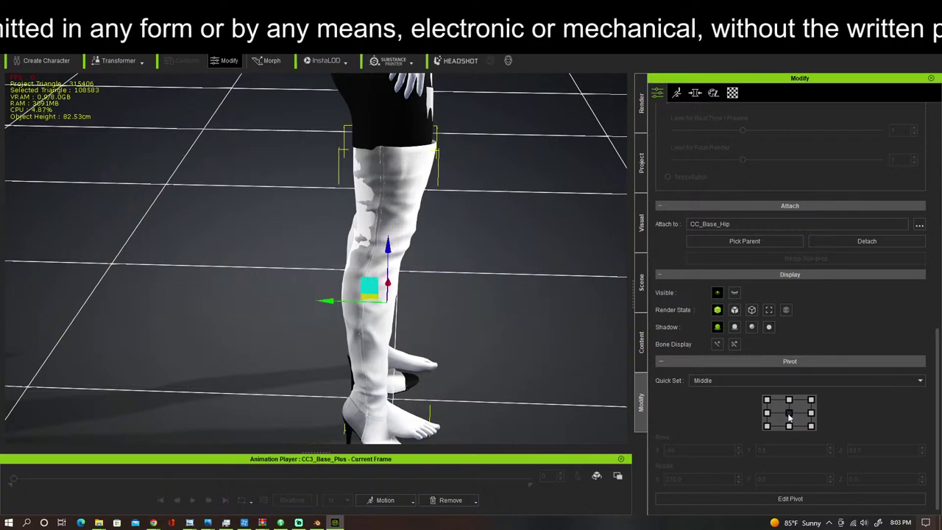
{"action": "middle_click_drag", "start_coordinate": [441, 289], "coordinate": [498, 273]}
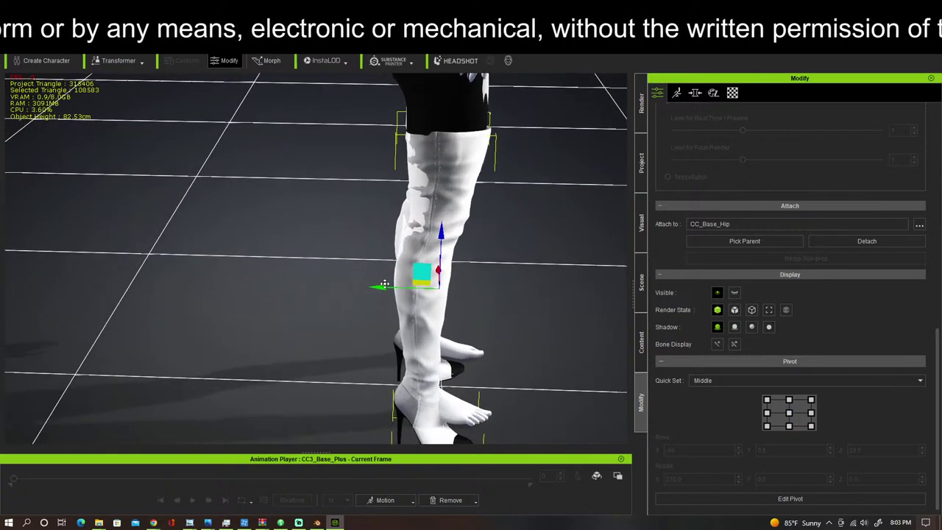
{"action": "left_click_drag", "start_coordinate": [384, 287], "coordinate": [380, 287]}
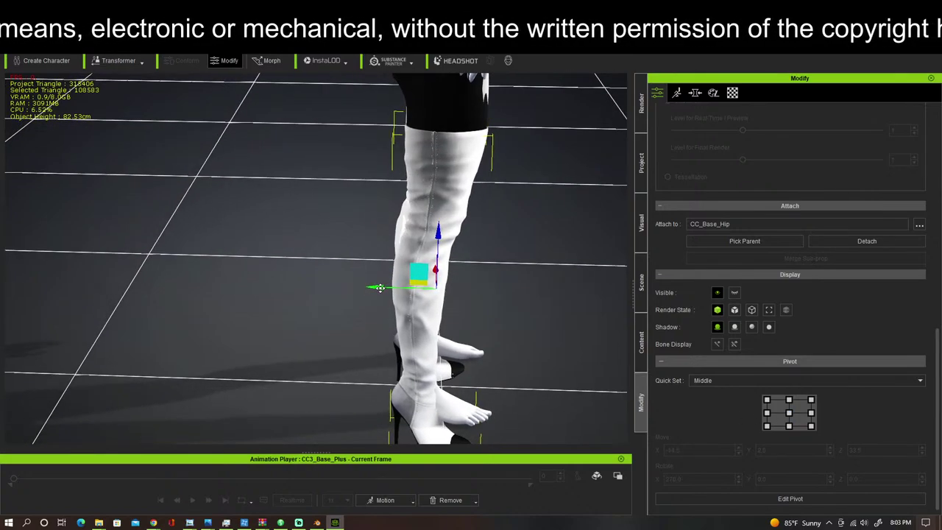
{"action": "right_click_drag", "start_coordinate": [401, 300], "coordinate": [176, 293]}
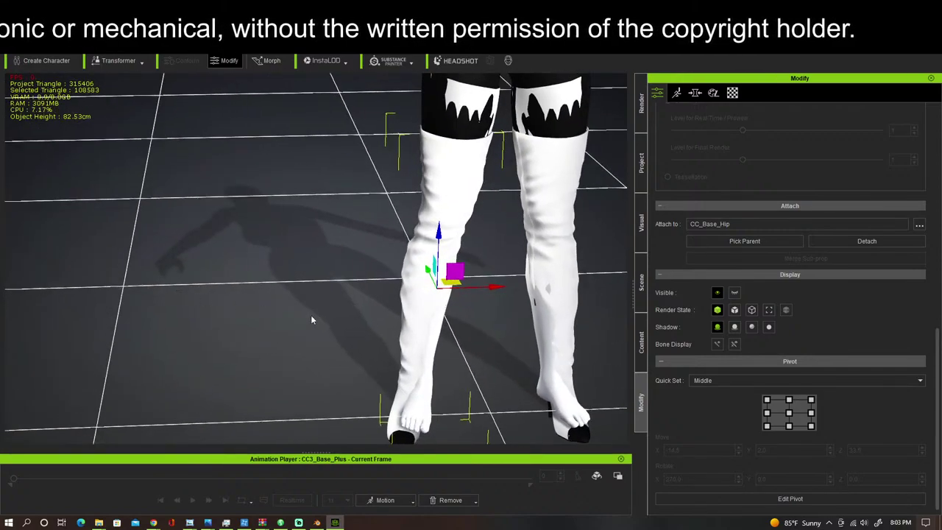
{"action": "middle_click_drag", "start_coordinate": [311, 315], "coordinate": [261, 166]}
{"action": "right_click_drag", "start_coordinate": [261, 167], "coordinate": [432, 270]}
{"action": "middle_click_drag", "start_coordinate": [432, 270], "coordinate": [463, 420]}
{"action": "right_click_drag", "start_coordinate": [463, 365], "coordinate": [448, 388]}
{"action": "mouse_move", "coordinate": [473, 368]}
{"action": "middle_mouse_down"}
{"action": "mouse_move", "coordinate": [466, 193]}
{"action": "mouse_move", "coordinate": [474, 385]}
{"action": "middle_mouse_up"}
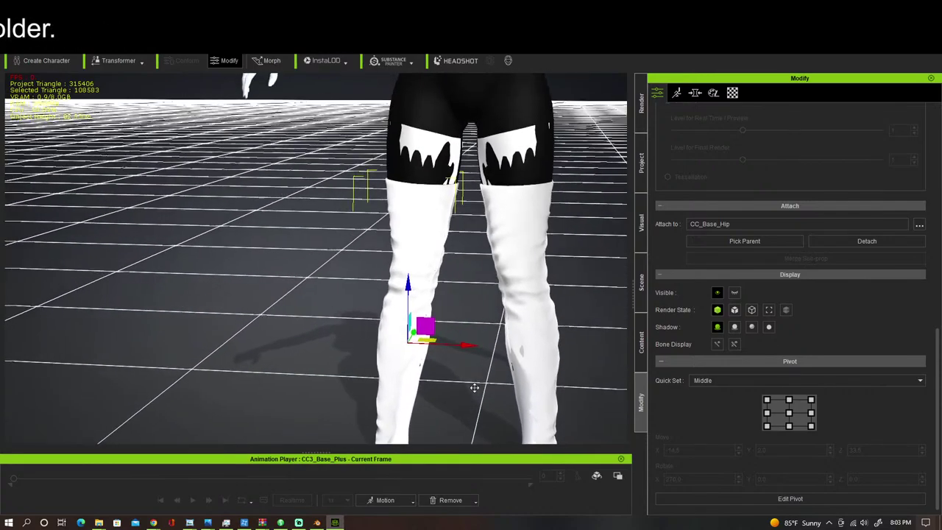
Step: Select the UltraBodysuit_13186_001_0 cloth and open its Hide Body Mesh Tool
{"action": "left_click", "coordinate": [518, 157]}
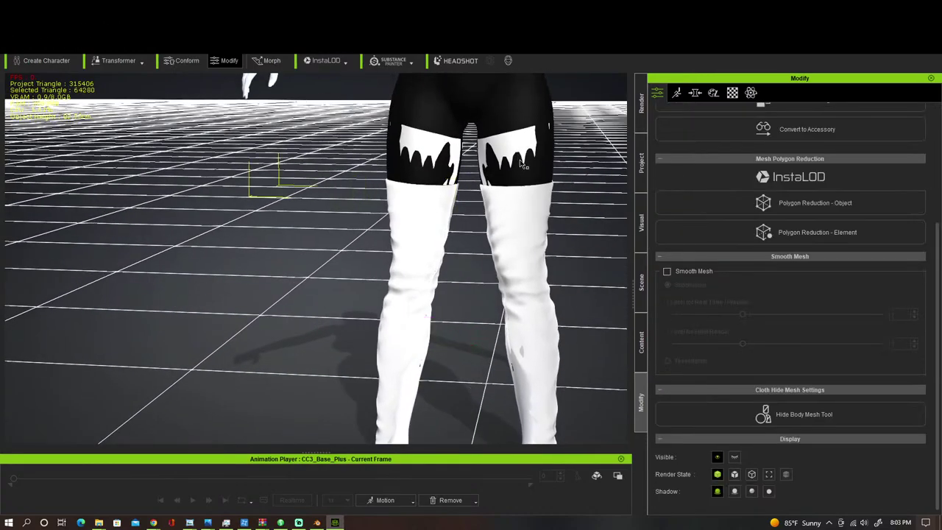
{"action": "middle_click_drag", "start_coordinate": [562, 179], "coordinate": [541, 280]}
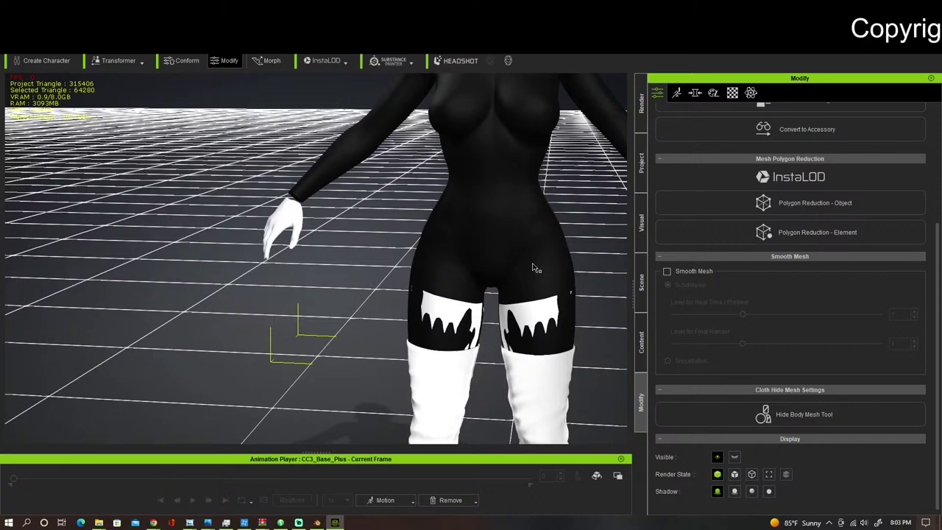
{"action": "right_click", "coordinate": [534, 267]}
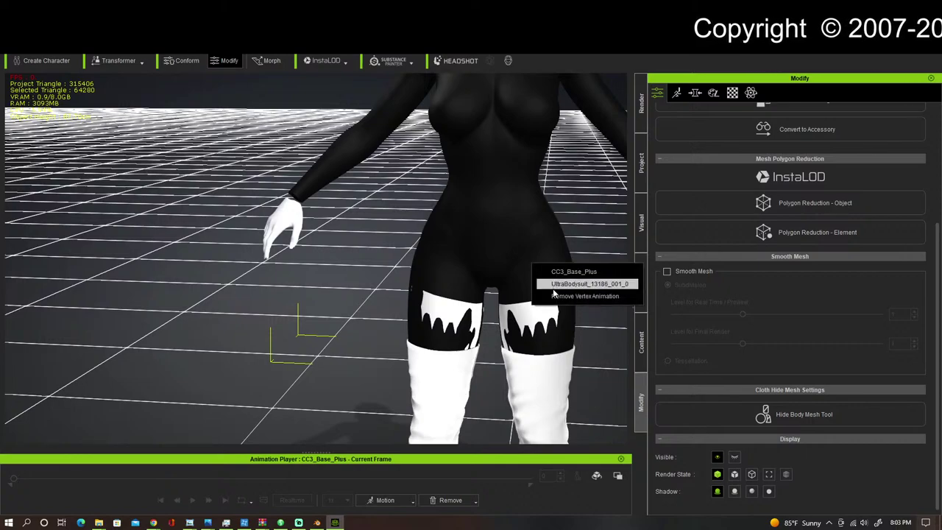
{"action": "left_click", "coordinate": [557, 285]}
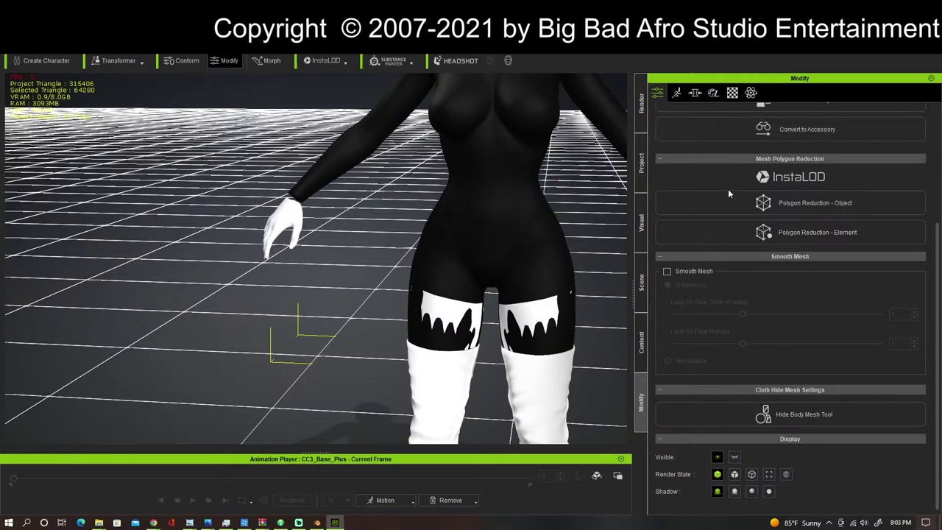
{"action": "scroll", "coordinate": [755, 276], "scroll_direction": "up", "scroll_amount": 3}
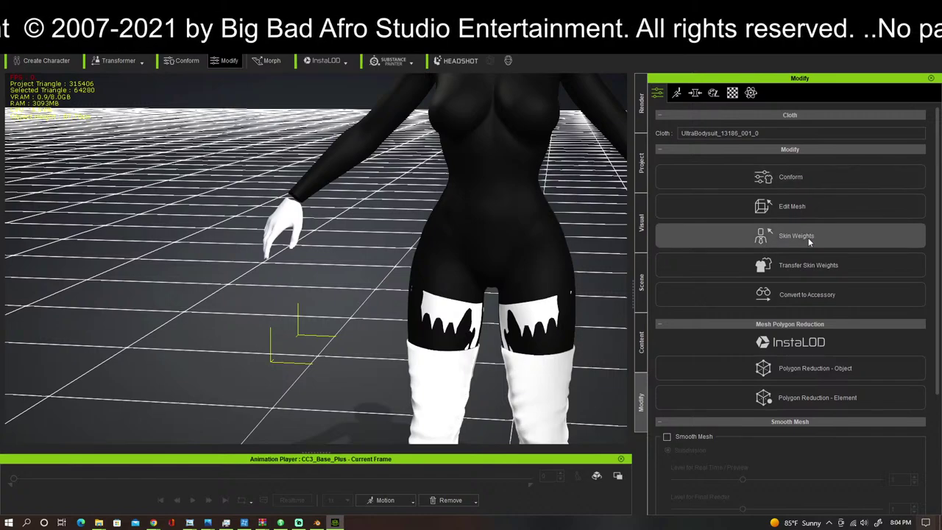
{"action": "scroll", "coordinate": [823, 420], "scroll_direction": "down", "scroll_amount": 3}
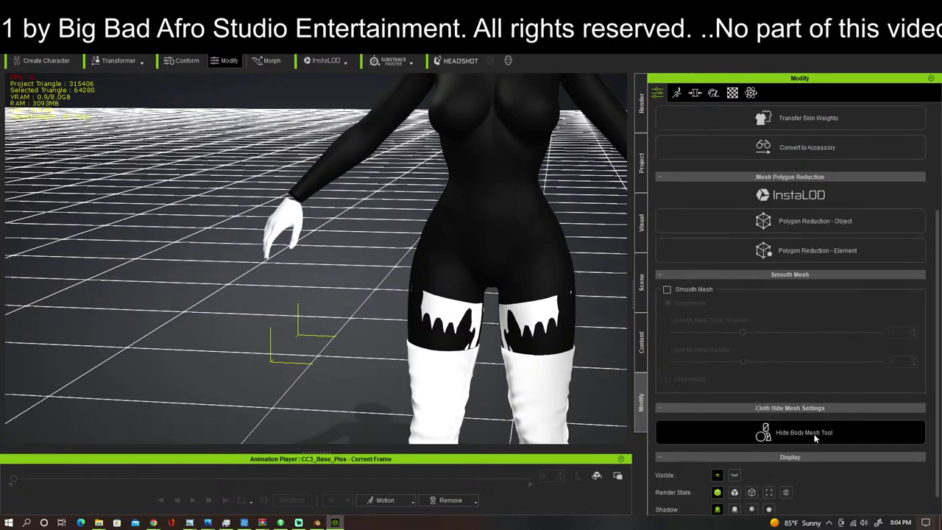
{"action": "left_click", "coordinate": [815, 438]}
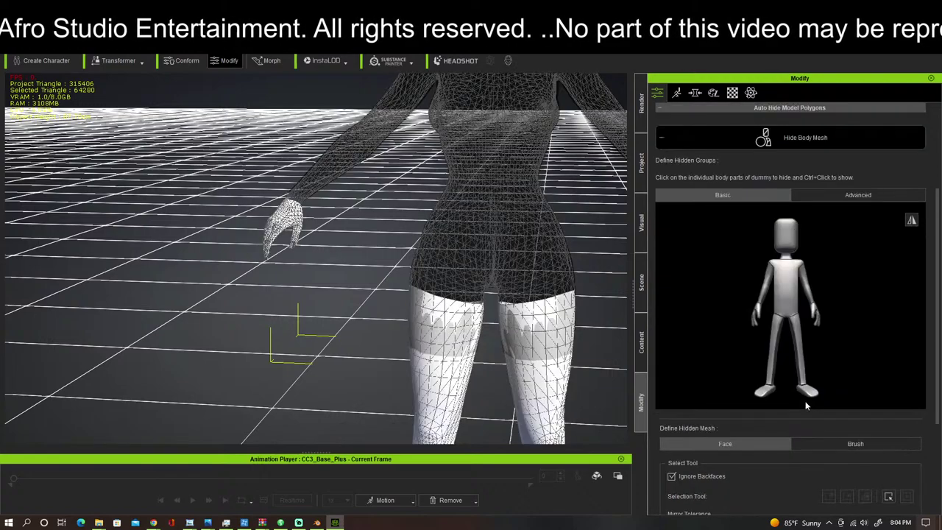
Step: Hide both legs of the body mesh beneath the clothing, inspect the legs and feet, and leave the tool
{"action": "left_click", "coordinate": [798, 330]}
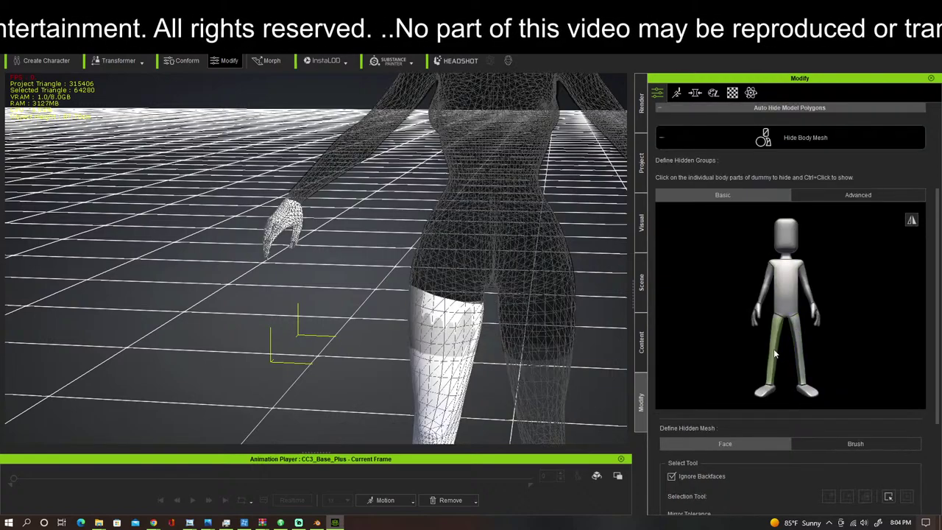
{"action": "left_click", "coordinate": [774, 350]}
{"action": "scroll", "coordinate": [440, 263], "scroll_direction": "down", "scroll_amount": 3}
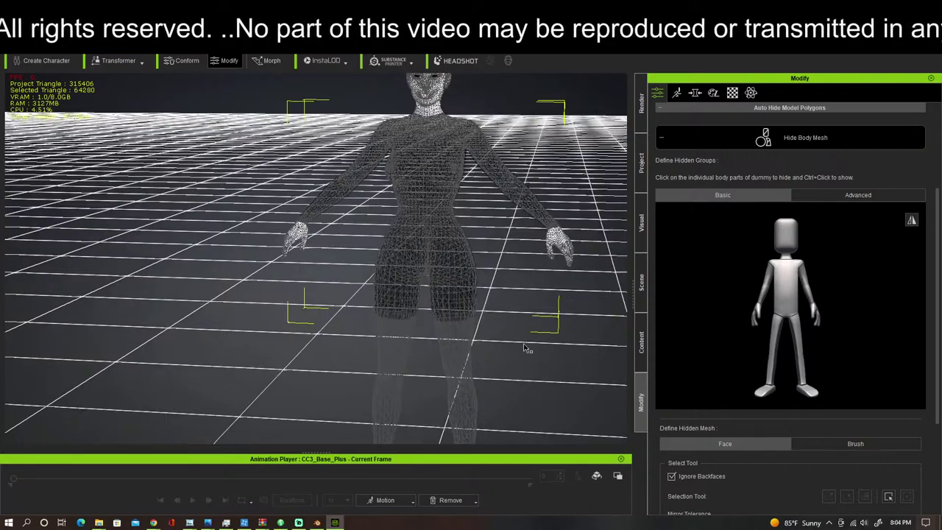
{"action": "middle_click_drag", "start_coordinate": [534, 357], "coordinate": [557, 128]}
{"action": "middle_click_drag", "start_coordinate": [412, 166], "coordinate": [135, 147]}
{"action": "right_click_drag", "start_coordinate": [134, 147], "coordinate": [557, 174]}
{"action": "scroll", "coordinate": [553, 240], "scroll_direction": "up", "scroll_amount": 2}
{"action": "scroll", "coordinate": [553, 241], "scroll_direction": "down", "scroll_amount": 1}
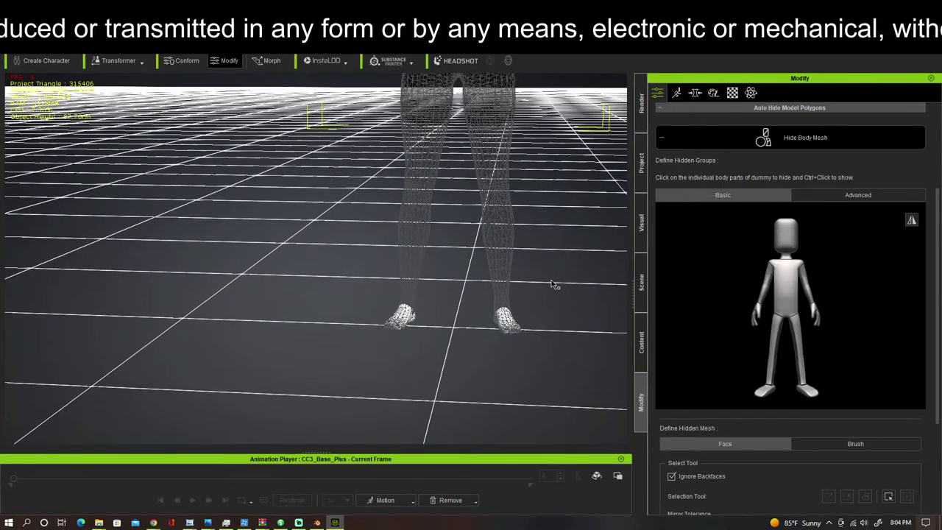
{"action": "key", "text": "Escape"}
Step: Set the render state of the CC3_Base_Plus character to Normal
{"action": "middle_click_drag", "start_coordinate": [552, 277], "coordinate": [526, 288]}
{"action": "scroll", "coordinate": [526, 288], "scroll_direction": "up", "scroll_amount": 2}
{"action": "middle_click_drag", "start_coordinate": [460, 231], "coordinate": [444, 361]}
{"action": "middle_click_drag", "start_coordinate": [360, 228], "coordinate": [350, 321]}
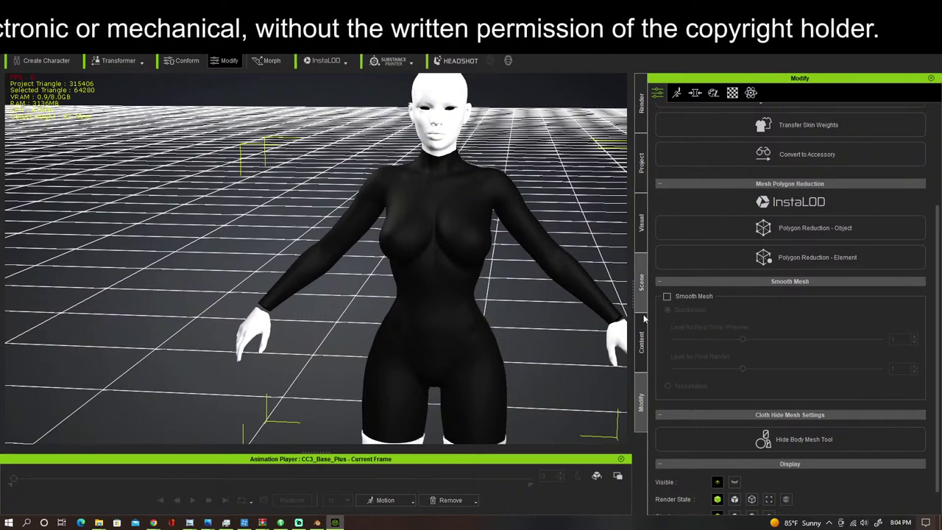
{"action": "left_click", "coordinate": [641, 282]}
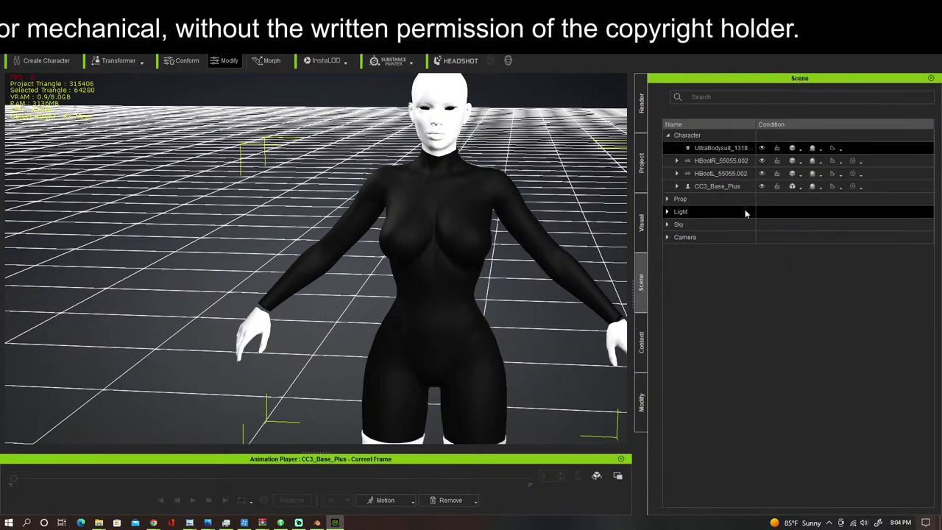
{"action": "left_click", "coordinate": [815, 190]}
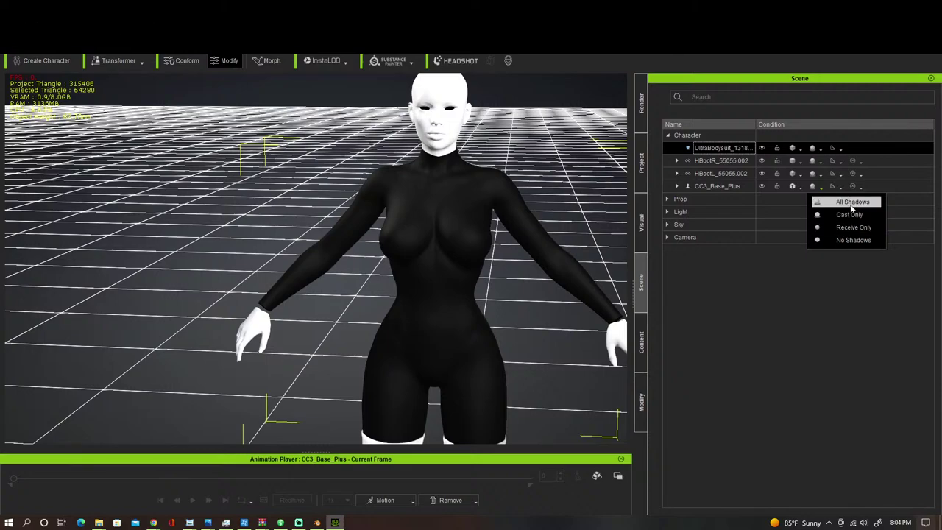
{"action": "left_click", "coordinate": [801, 188]}
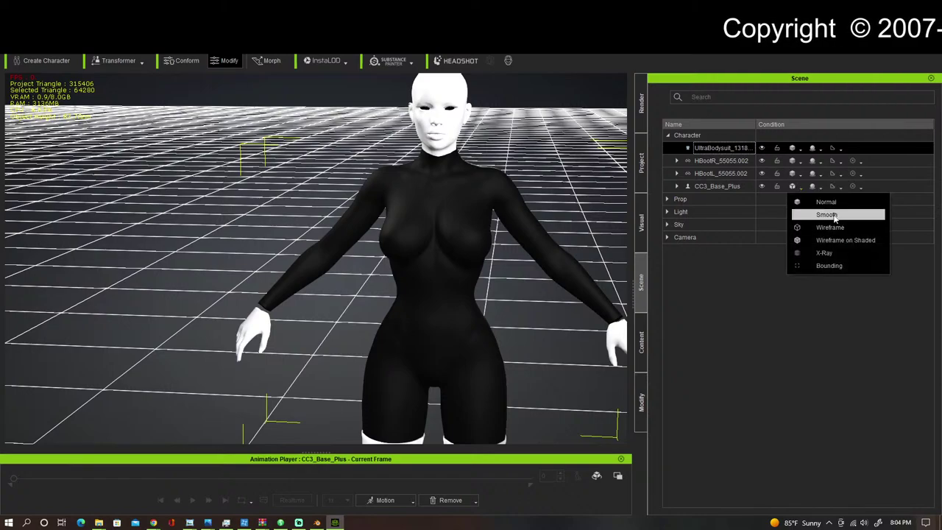
{"action": "left_click", "coordinate": [826, 202]}
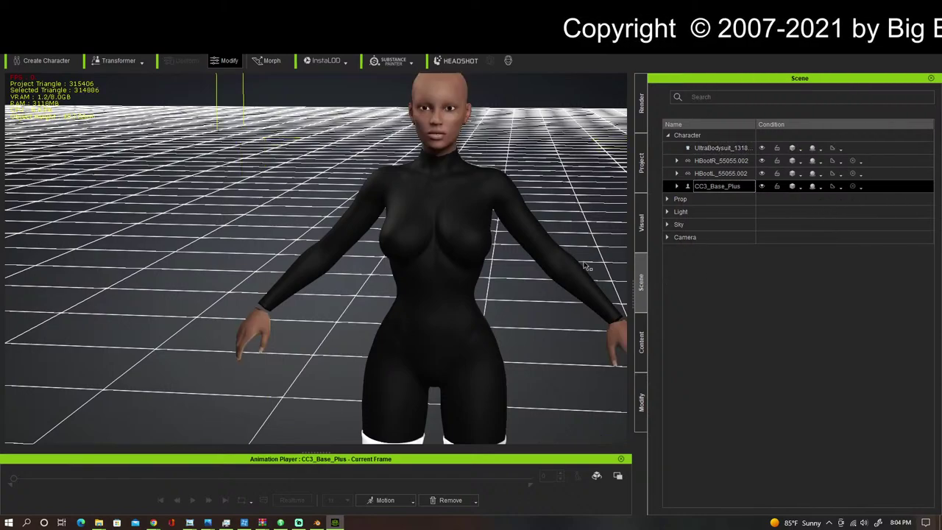
Step: Examine the feet sticking out of the boots and open Edit Pose for the character
{"action": "middle_click_drag", "start_coordinate": [593, 313], "coordinate": [577, 82]}
{"action": "middle_click_drag", "start_coordinate": [568, 238], "coordinate": [552, 125]}
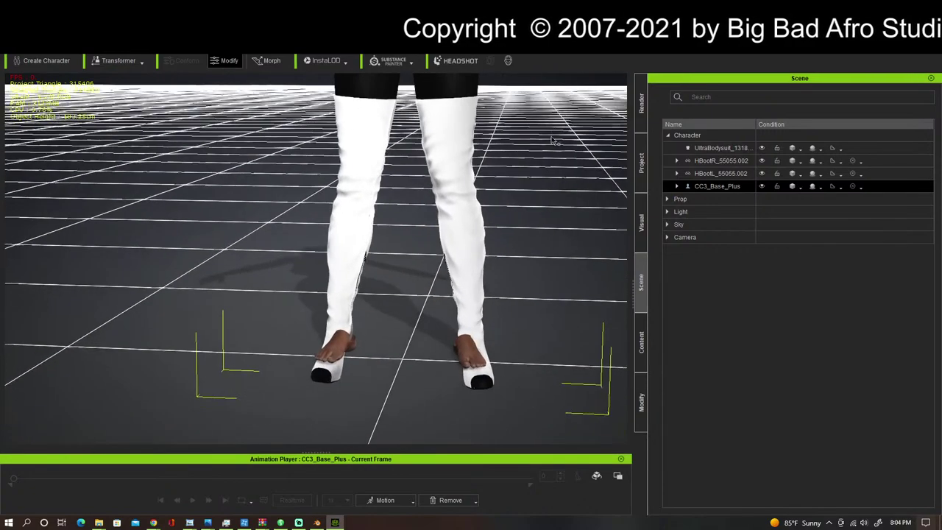
{"action": "right_click_drag", "start_coordinate": [552, 170], "coordinate": [482, 123]}
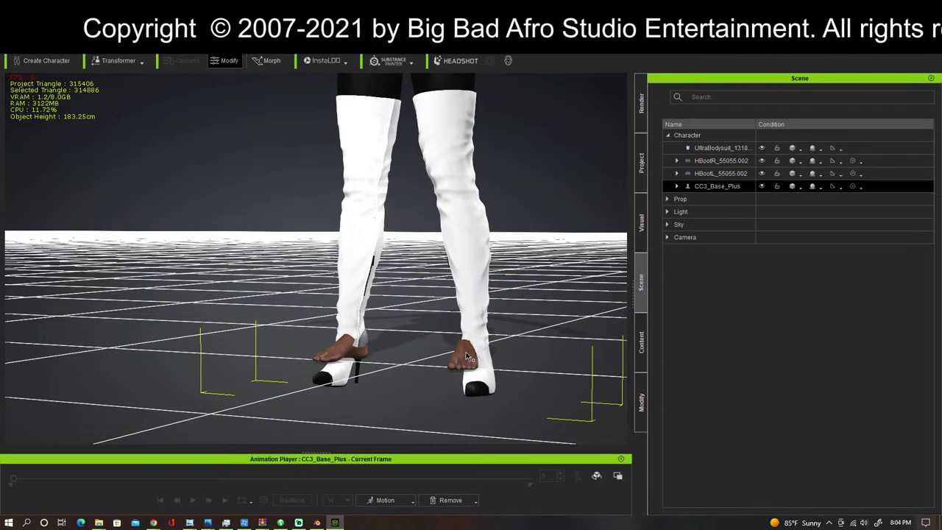
{"action": "left_click", "coordinate": [644, 411]}
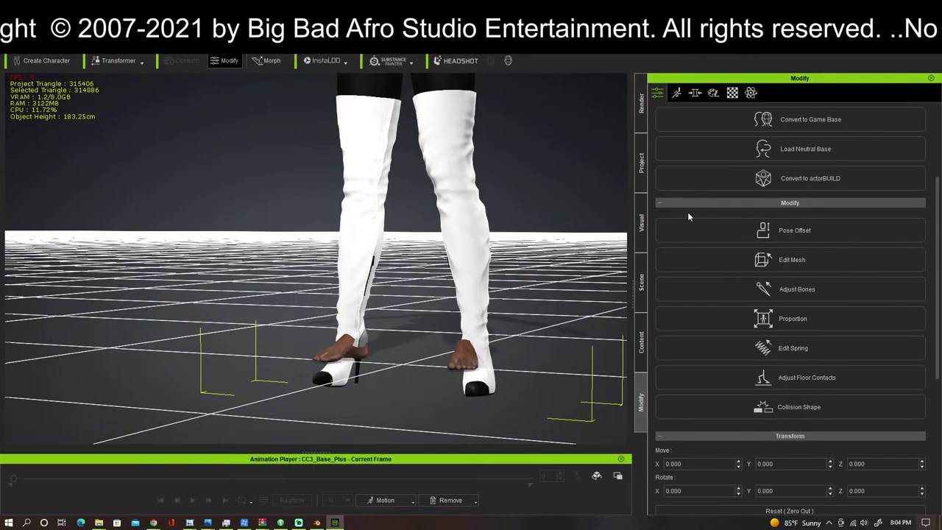
{"action": "left_click", "coordinate": [677, 94]}
{"action": "left_click", "coordinate": [825, 138]}
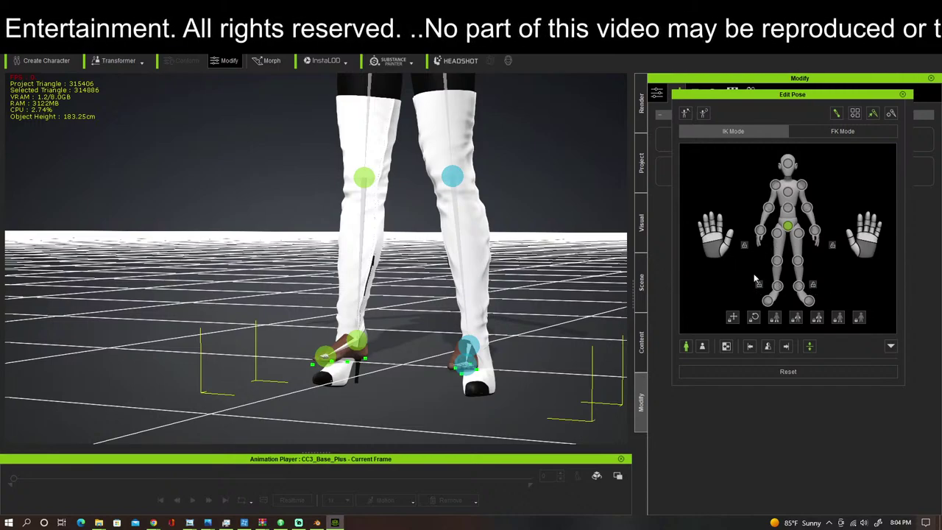
Step: Rotate the left foot joint so the foot points steeply downward toward the high-heel angle, and check it from several sides
{"action": "right_click_drag", "start_coordinate": [580, 236], "coordinate": [560, 238]}
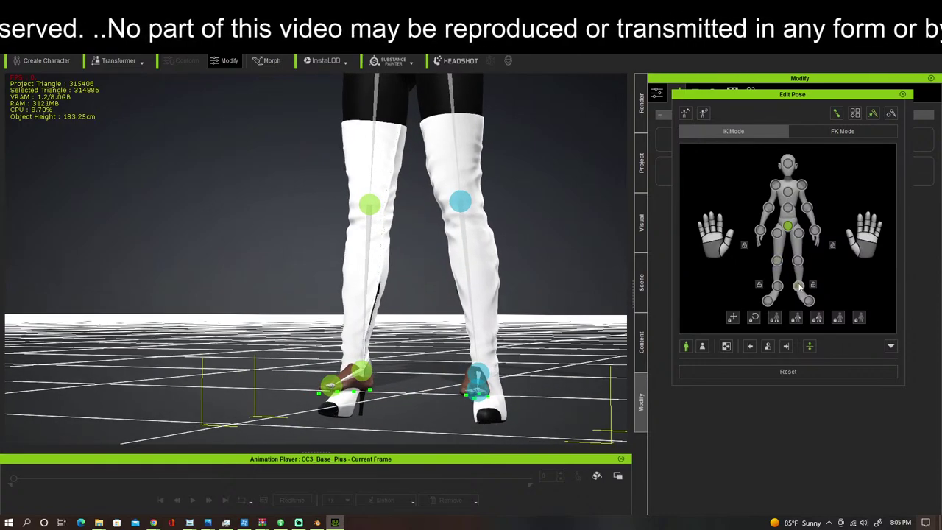
{"action": "left_click", "coordinate": [801, 288]}
{"action": "key", "text": "e"}
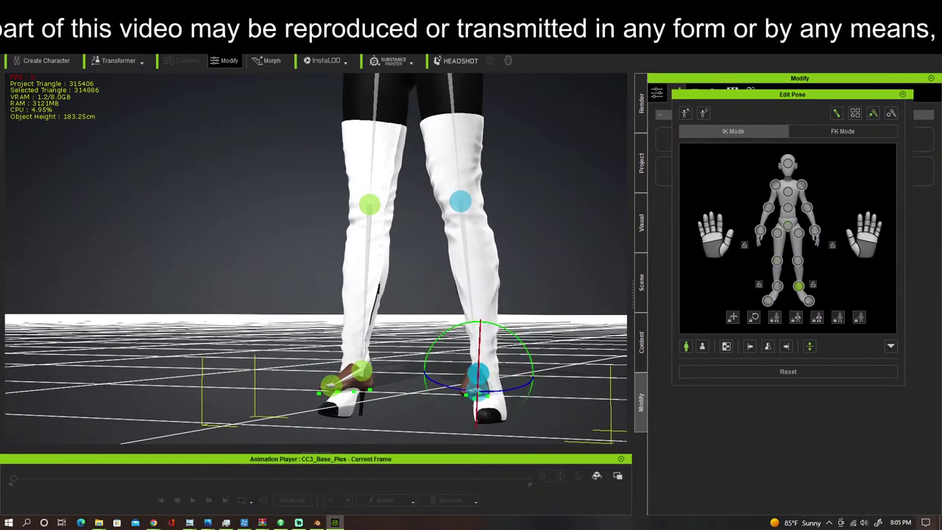
{"action": "left_click_drag", "start_coordinate": [478, 343], "coordinate": [545, 315]}
{"action": "right_click_drag", "start_coordinate": [545, 315], "coordinate": [111, 311]}
{"action": "scroll", "coordinate": [314, 267], "scroll_direction": "up", "scroll_amount": 2}
{"action": "middle_click_drag", "start_coordinate": [314, 267], "coordinate": [257, 179]}
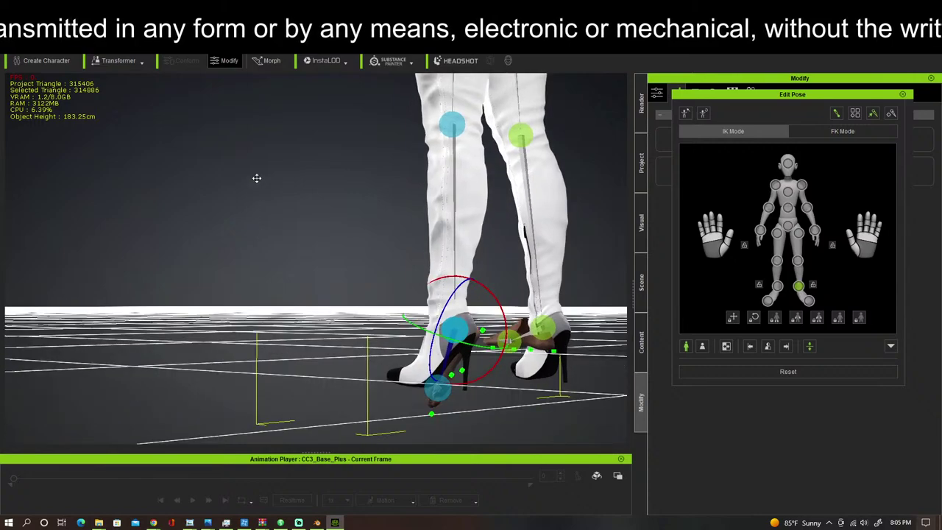
{"action": "right_click_drag", "start_coordinate": [257, 178], "coordinate": [87, 175]}
{"action": "scroll", "coordinate": [270, 212], "scroll_direction": "up", "scroll_amount": 2}
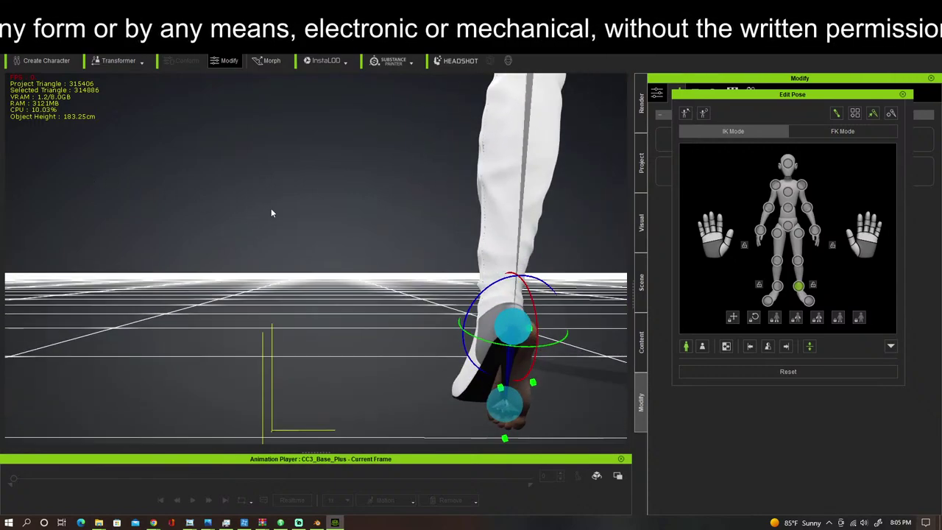
{"action": "middle_click_drag", "start_coordinate": [271, 213], "coordinate": [164, 178]}
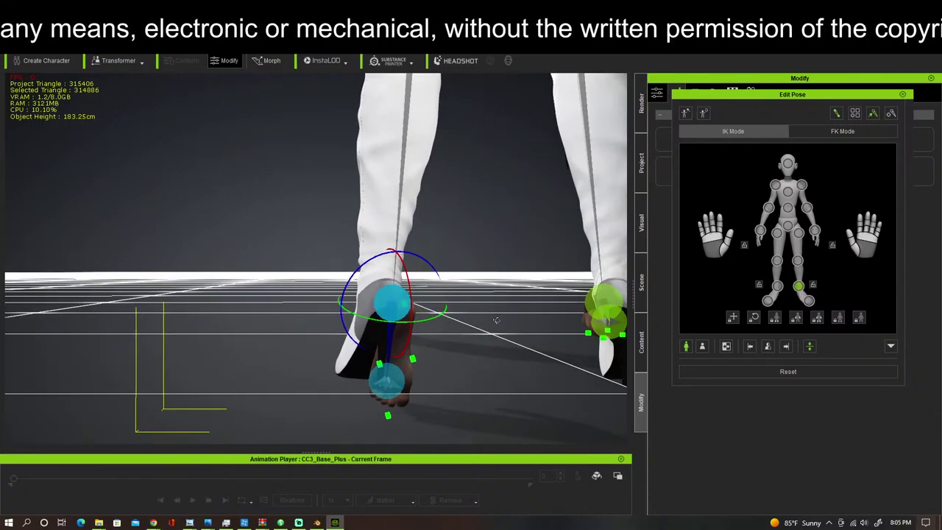
{"action": "right_click_drag", "start_coordinate": [496, 320], "coordinate": [374, 333]}
{"action": "right_click_drag", "start_coordinate": [449, 339], "coordinate": [619, 357]}
Step: Select the left toe joint and move it sideways along the X axis toward the inside of the boot
{"action": "left_click", "coordinate": [808, 300]}
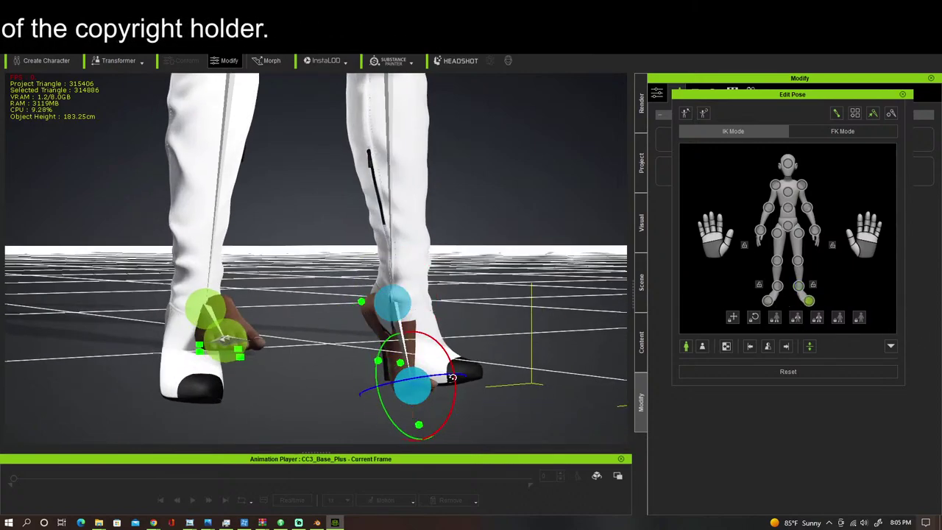
{"action": "right_click_drag", "start_coordinate": [454, 376], "coordinate": [331, 368]}
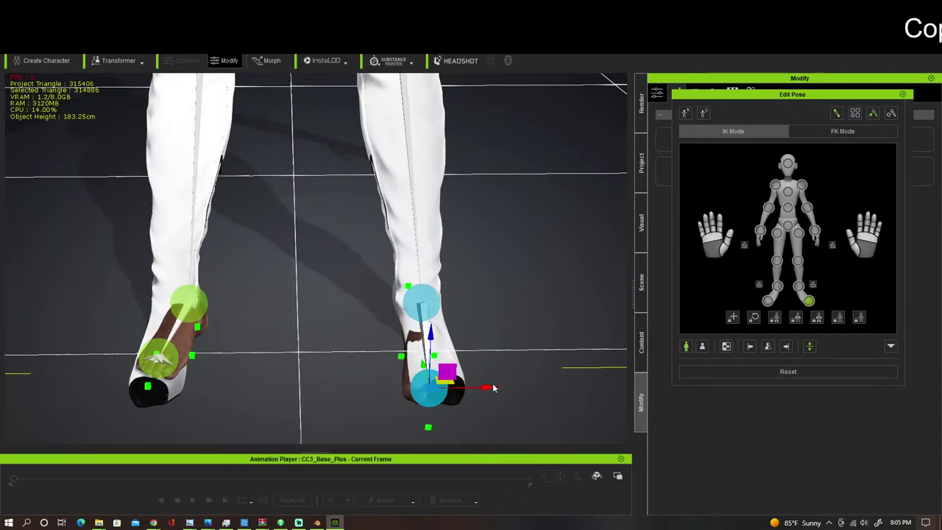
{"action": "right_click_drag", "start_coordinate": [425, 377], "coordinate": [480, 280]}
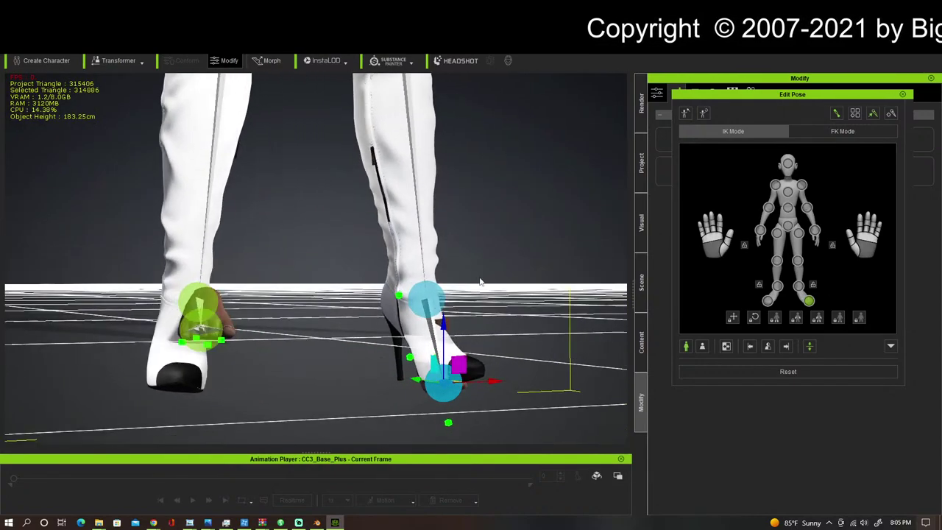
{"action": "middle_click_drag", "start_coordinate": [479, 280], "coordinate": [514, 458]}
{"action": "right_click_drag", "start_coordinate": [522, 356], "coordinate": [427, 374]}
{"action": "scroll", "coordinate": [429, 370], "scroll_direction": "down", "scroll_amount": 3}
{"action": "middle_click_drag", "start_coordinate": [429, 368], "coordinate": [447, 288]}
{"action": "right_click_drag", "start_coordinate": [447, 289], "coordinate": [440, 270]}
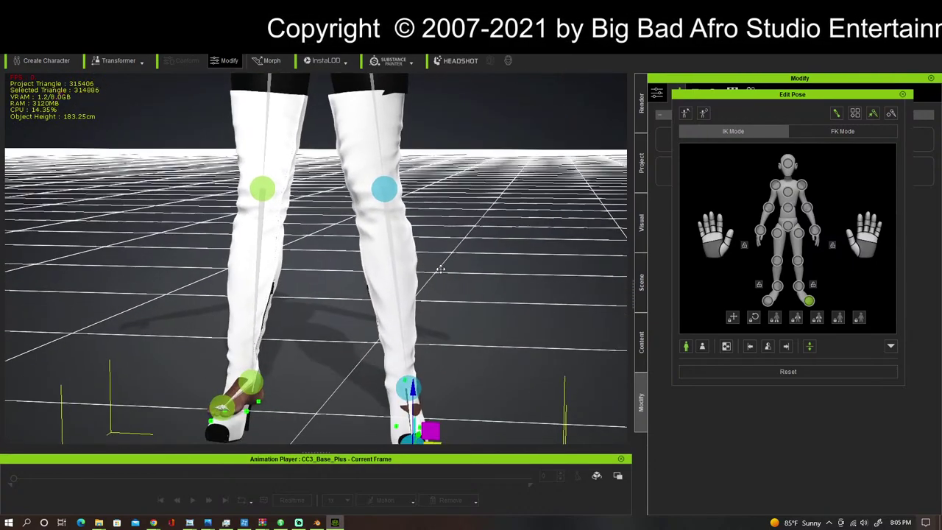
Step: Move the left toe joint slightly backward along the Y axis and inspect the foot against the boot
{"action": "right_click_drag", "start_coordinate": [461, 340], "coordinate": [524, 377]}
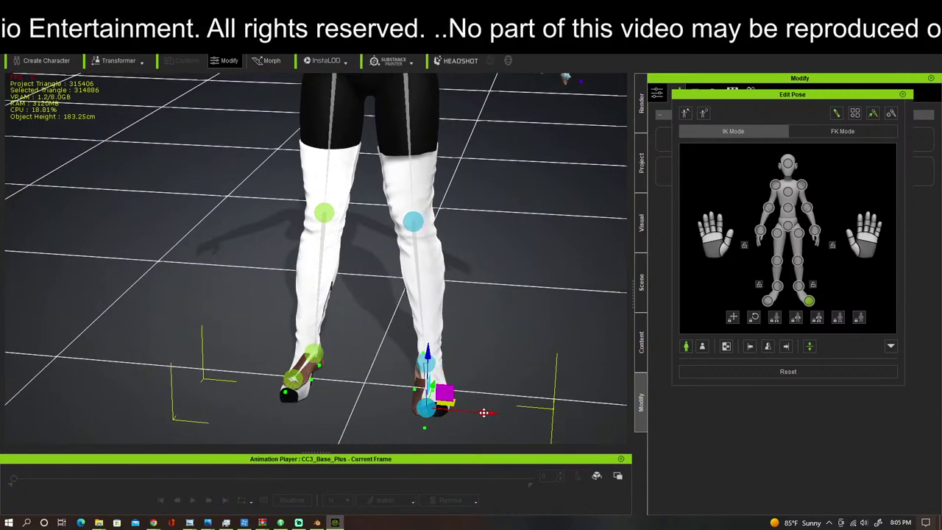
{"action": "right_click_drag", "start_coordinate": [514, 398], "coordinate": [218, 379]}
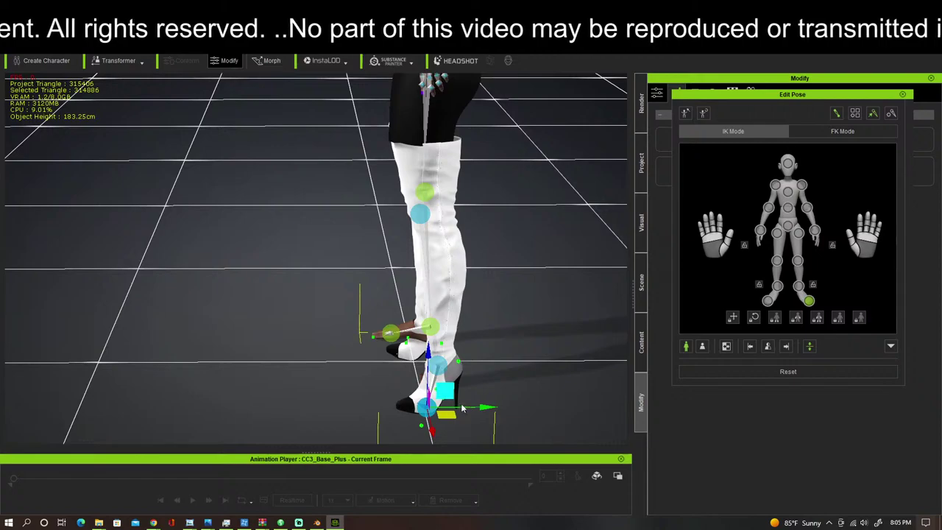
{"action": "left_click_drag", "start_coordinate": [486, 407], "coordinate": [495, 407]}
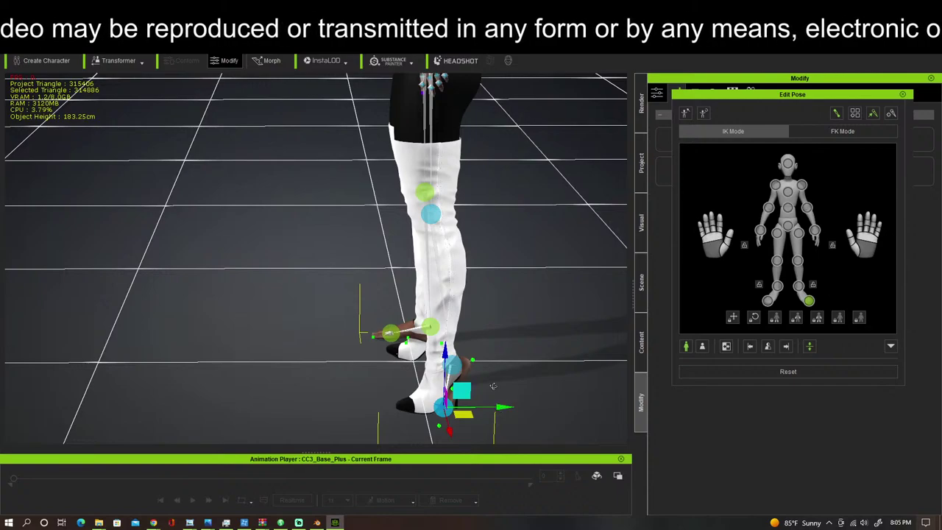
{"action": "right_click_drag", "start_coordinate": [493, 385], "coordinate": [135, 342]}
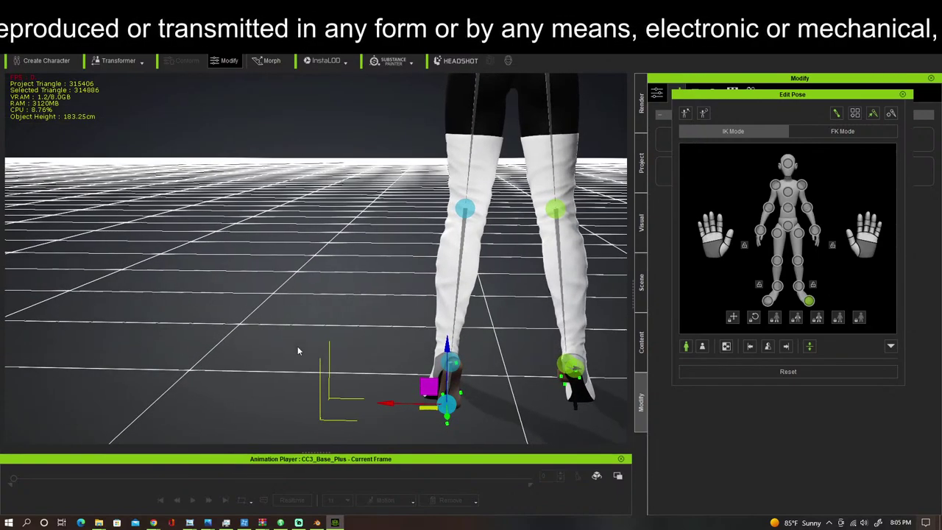
{"action": "right_click_drag", "start_coordinate": [403, 247], "coordinate": [462, 293]}
{"action": "scroll", "coordinate": [461, 292], "scroll_direction": "up", "scroll_amount": 5}
{"action": "middle_click_drag", "start_coordinate": [461, 292], "coordinate": [360, 243]}
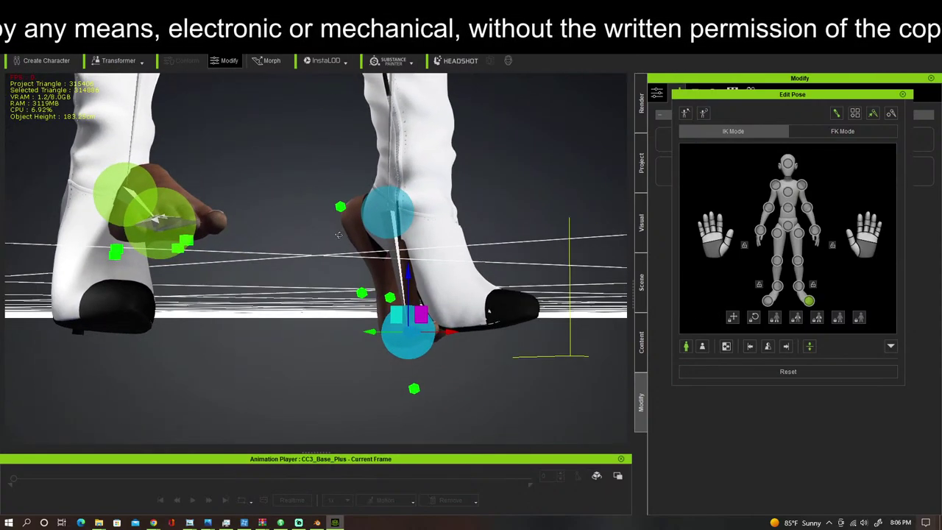
{"action": "right_click_drag", "start_coordinate": [360, 244], "coordinate": [548, 232]}
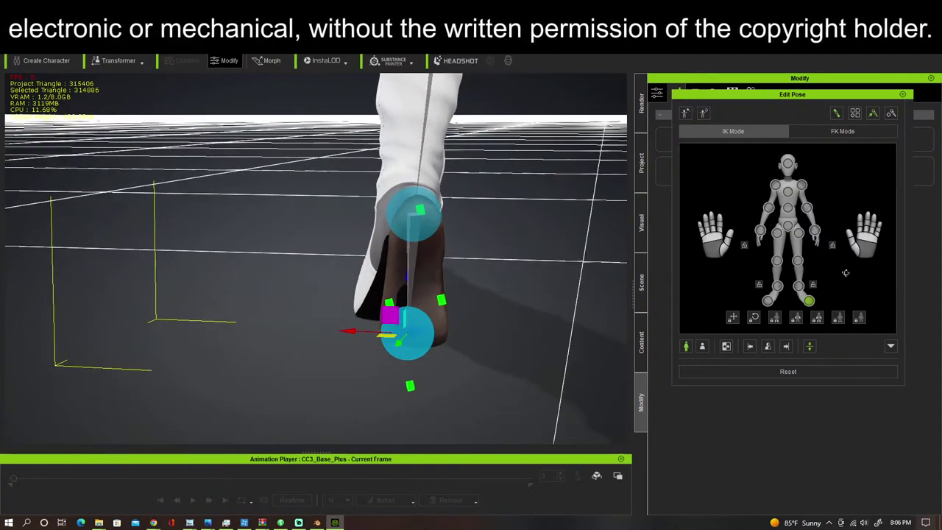
Step: Rotate the left foot joint on several axes to line the foot up with the boot's direction and heel slope
{"action": "left_click", "coordinate": [797, 290]}
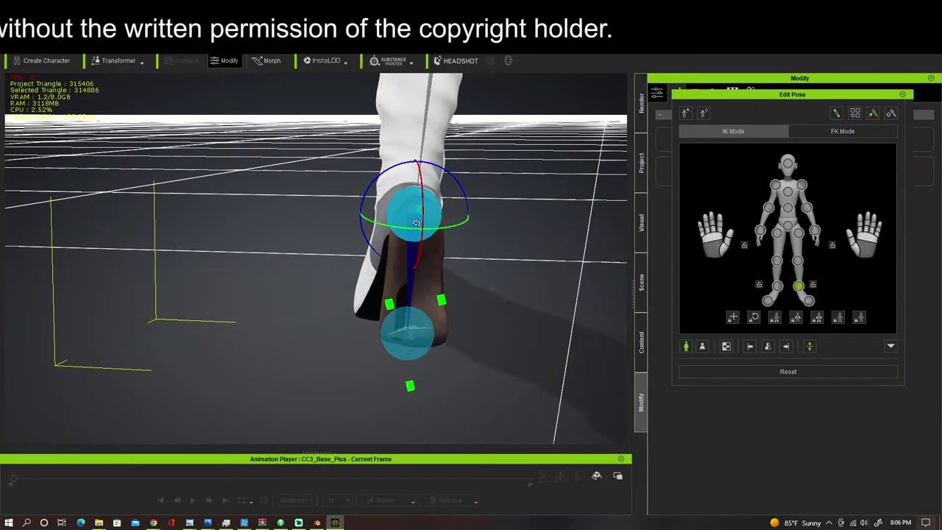
{"action": "left_click_drag", "start_coordinate": [416, 223], "coordinate": [420, 231]}
{"action": "left_click_drag", "start_coordinate": [444, 190], "coordinate": [447, 189]}
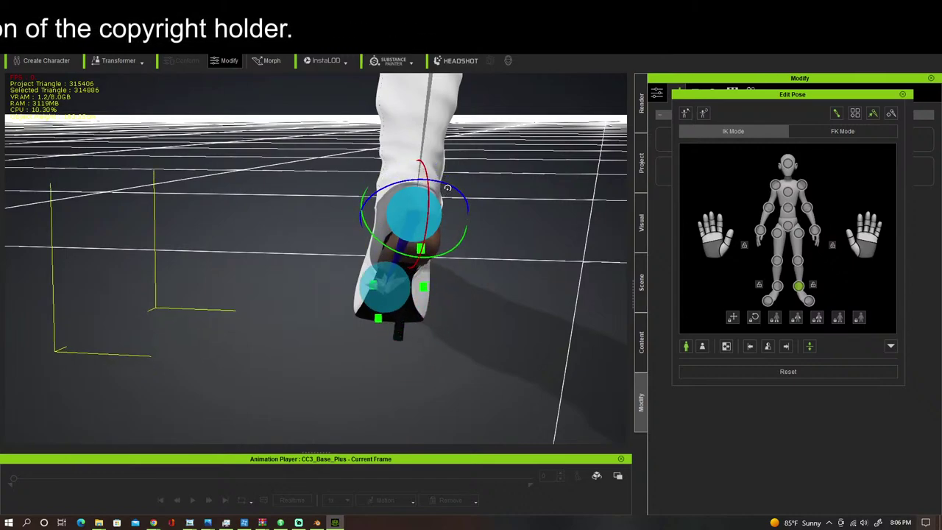
{"action": "left_click_drag", "start_coordinate": [429, 220], "coordinate": [429, 216]}
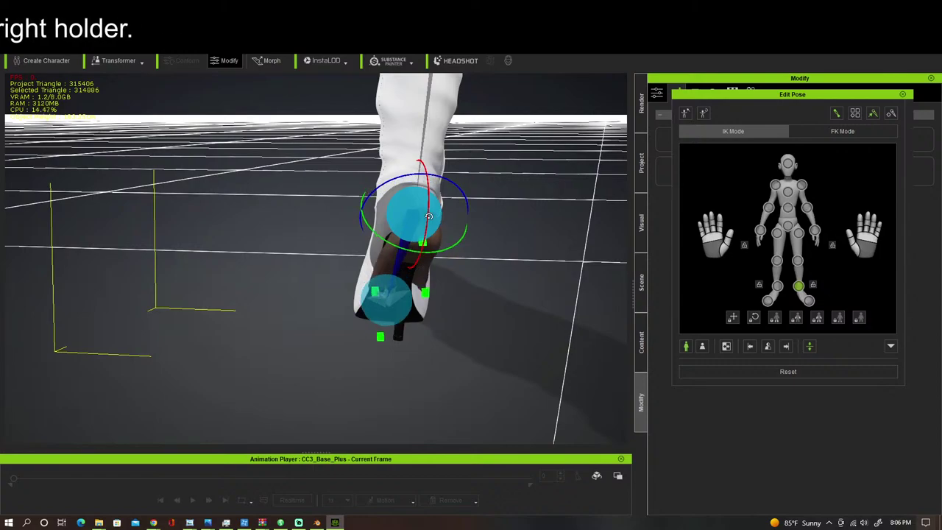
{"action": "right_click_drag", "start_coordinate": [429, 217], "coordinate": [682, 295], "text": "alt"}
{"action": "right_click_drag", "start_coordinate": [447, 307], "coordinate": [462, 305]}
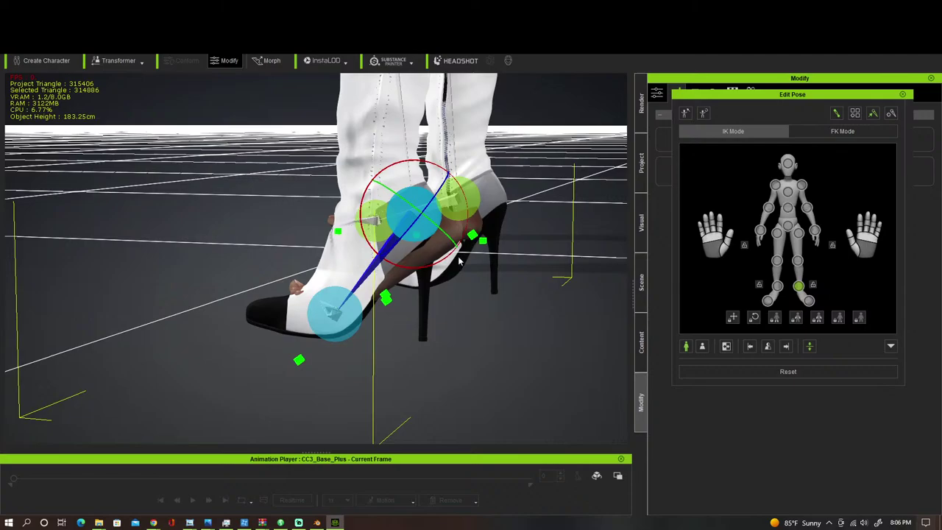
Step: Rotate the left toe joint so the toes lie flat inside the boot's tip
{"action": "scroll", "coordinate": [470, 293], "scroll_direction": "down", "scroll_amount": 2}
{"action": "left_click_drag", "start_coordinate": [461, 282], "coordinate": [477, 480], "text": "alt"}
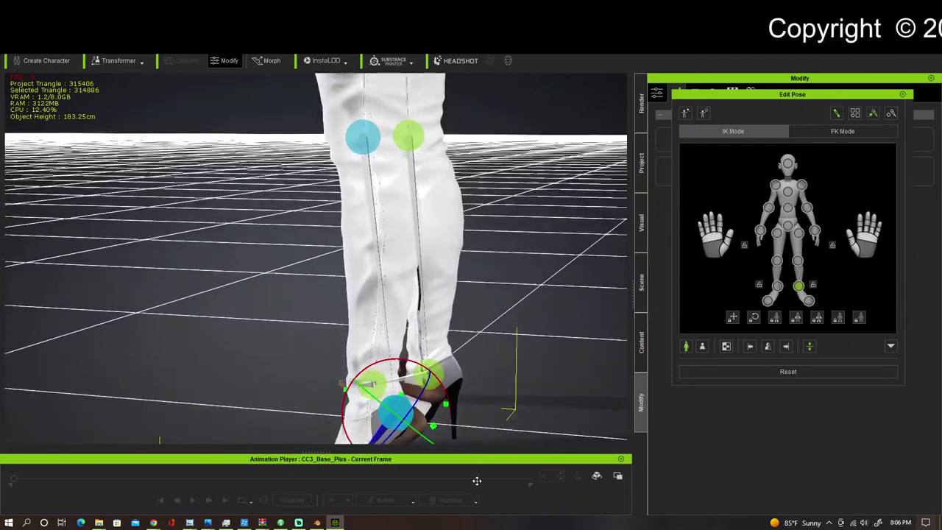
{"action": "right_click_drag", "start_coordinate": [476, 404], "coordinate": [565, 321]}
{"action": "left_click", "coordinate": [808, 301]}
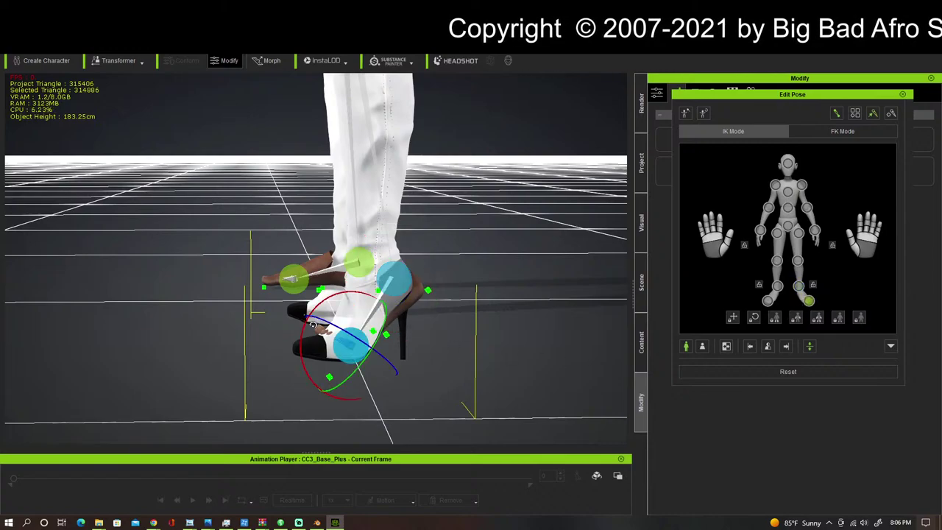
{"action": "left_click_drag", "start_coordinate": [301, 332], "coordinate": [304, 349]}
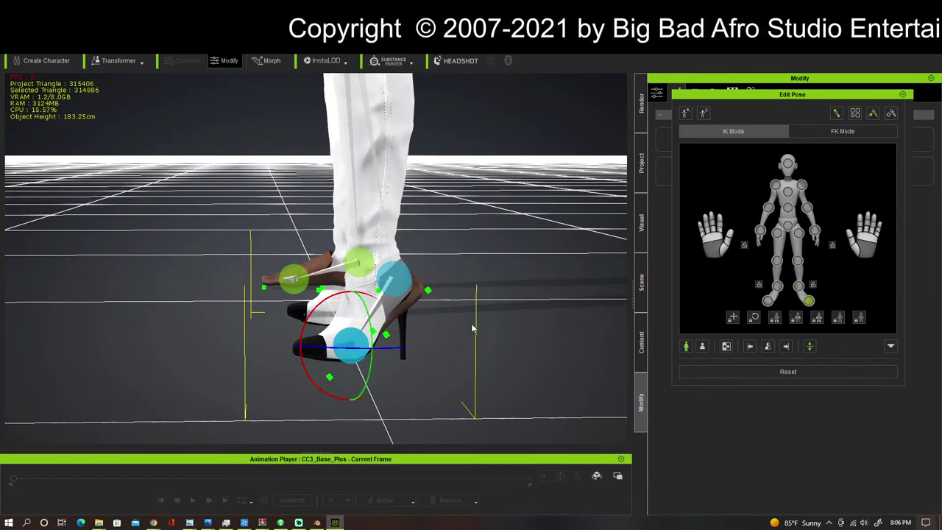
Step: Check the posed left leg and foot from the front and side, and close the pose editor
{"action": "right_click_drag", "start_coordinate": [473, 329], "coordinate": [640, 316]}
{"action": "middle_click_drag", "start_coordinate": [508, 309], "coordinate": [541, 377]}
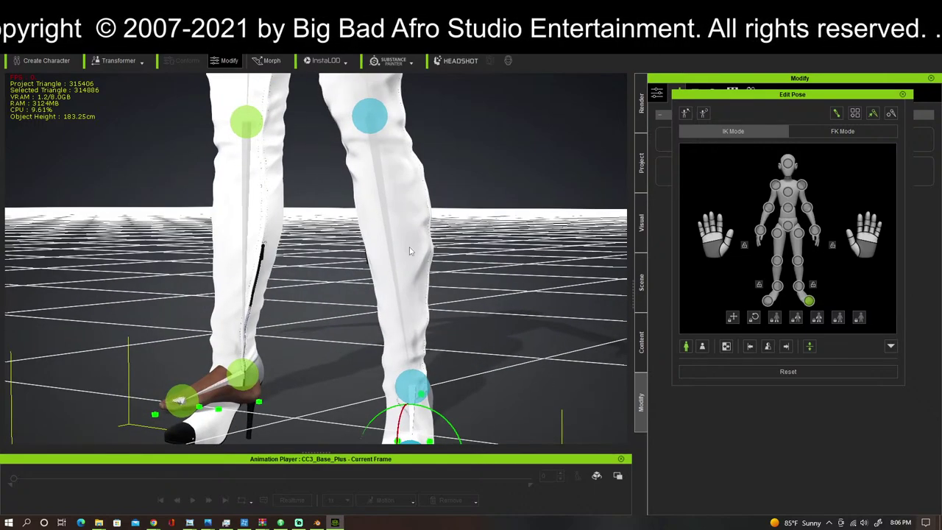
{"action": "scroll", "coordinate": [457, 276], "scroll_direction": "down", "scroll_amount": 3}
{"action": "right_click_drag", "start_coordinate": [463, 284], "coordinate": [371, 243]}
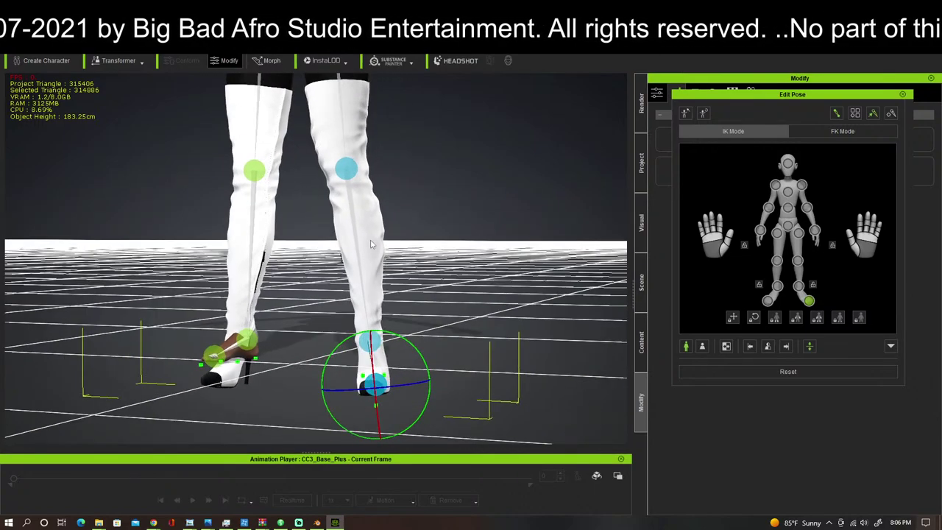
{"action": "left_click", "coordinate": [372, 244]}
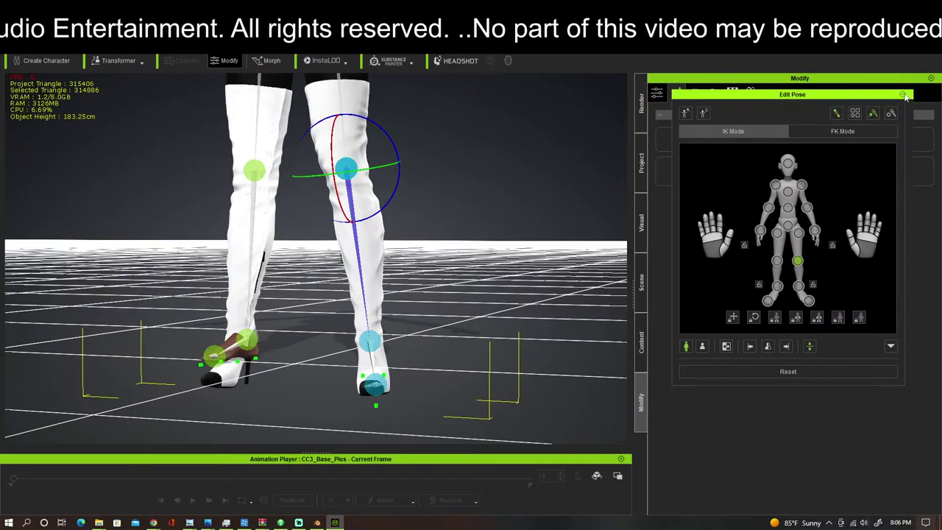
{"action": "right_click_drag", "start_coordinate": [480, 230], "coordinate": [137, 236]}
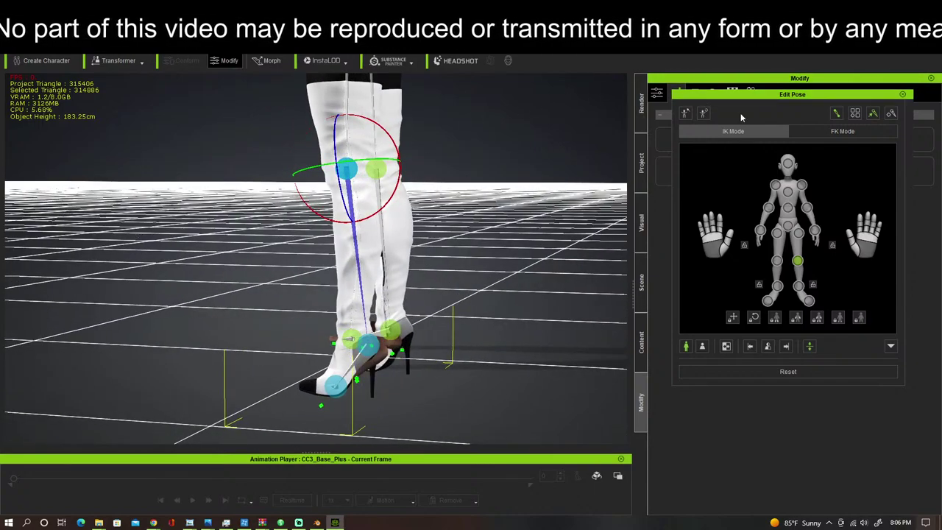
{"action": "left_click", "coordinate": [903, 95]}
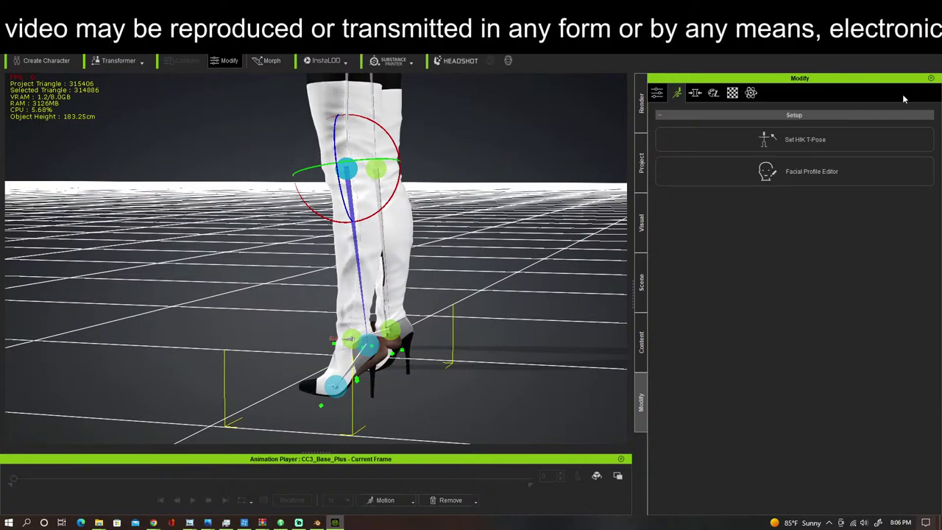
Step: Select both boots and move them up along the Z axis until their soles rest at floor-grid level
{"action": "left_click", "coordinate": [349, 195]}
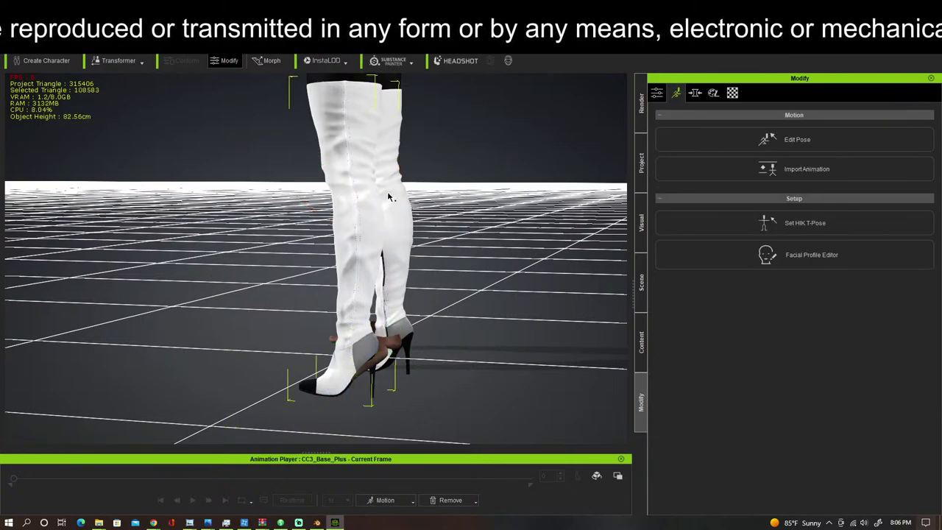
{"action": "key", "text": "w"}
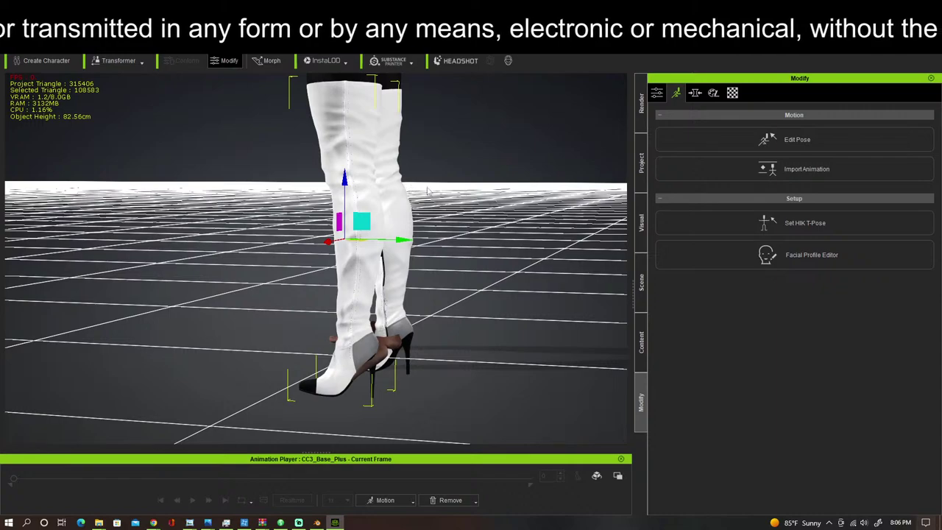
{"action": "right_click_drag", "start_coordinate": [442, 195], "coordinate": [385, 211]}
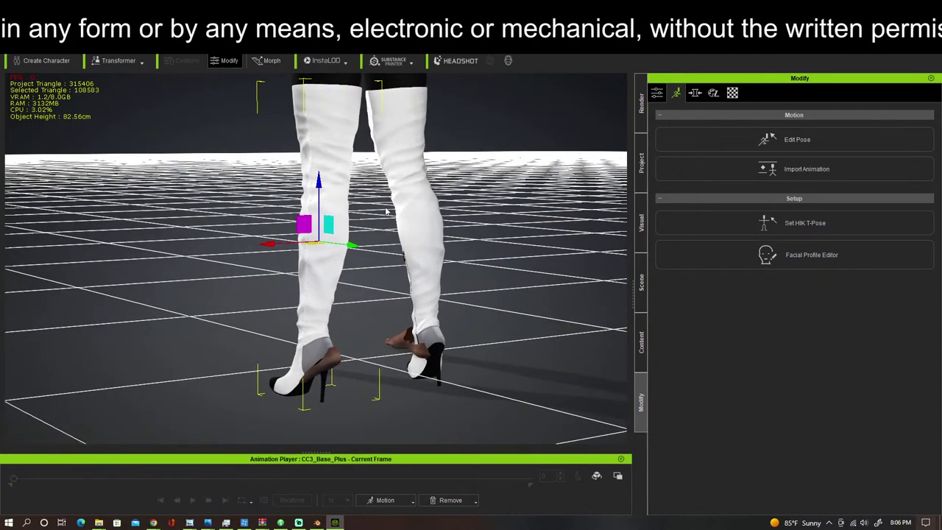
{"action": "left_click", "coordinate": [416, 220]}
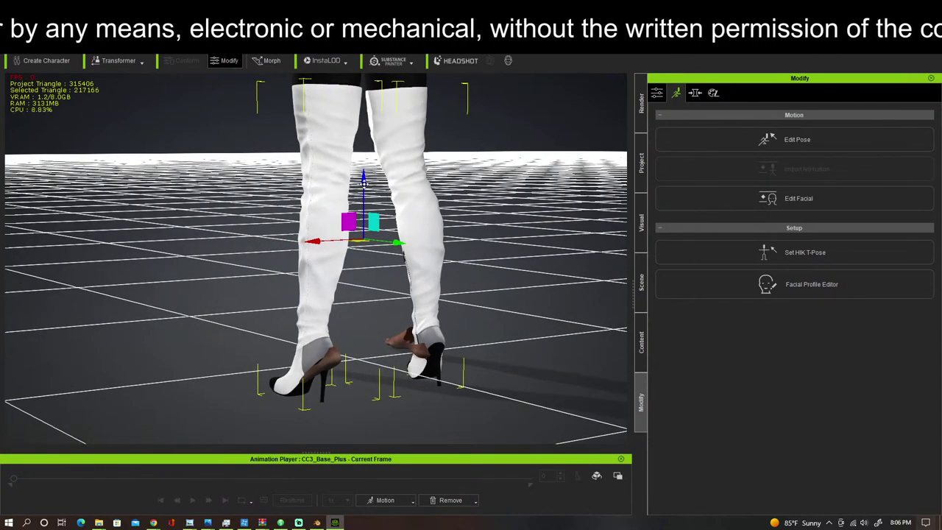
{"action": "left_click_drag", "start_coordinate": [363, 184], "coordinate": [363, 178]}
{"action": "right_click_drag", "start_coordinate": [334, 254], "coordinate": [500, 210]}
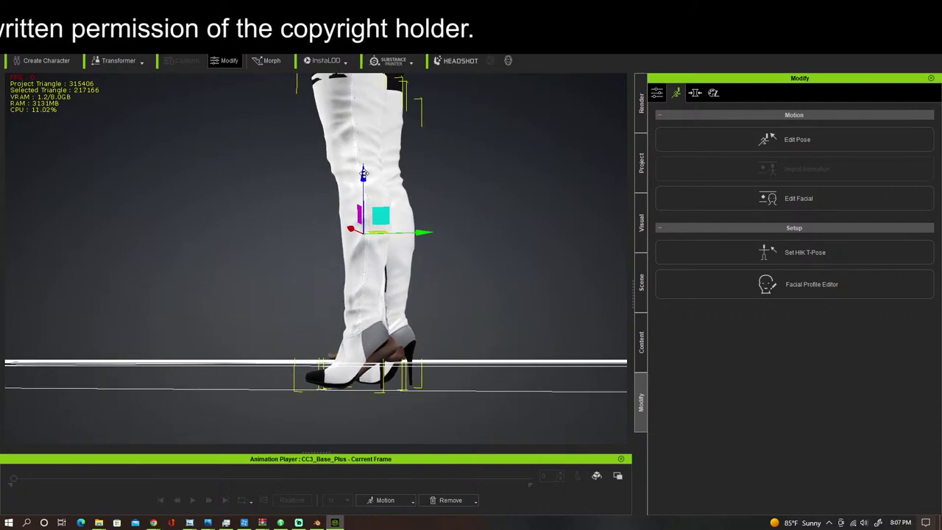
{"action": "left_click_drag", "start_coordinate": [364, 174], "coordinate": [378, 159]}
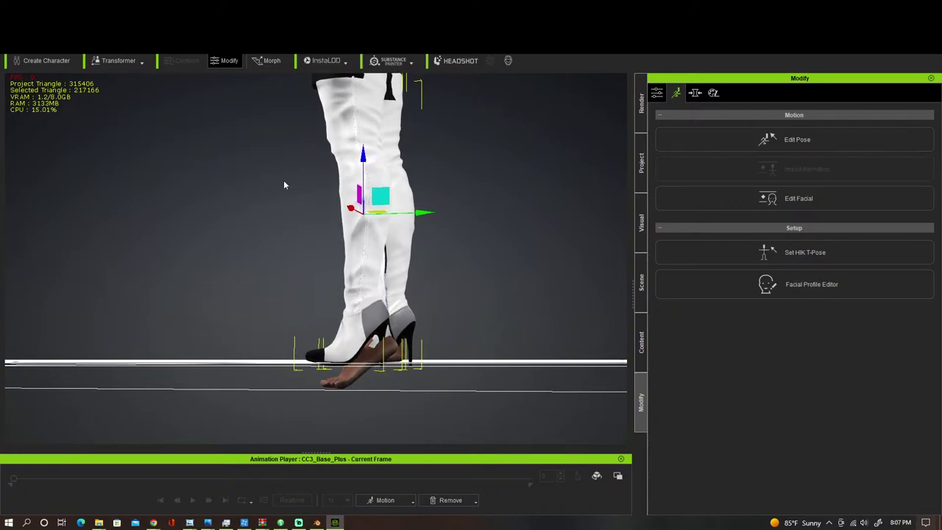
Step: Open the HIK T-pose setup for the character and auto-adjust the hip height
{"action": "right_click_drag", "start_coordinate": [284, 184], "coordinate": [612, 207]}
{"action": "middle_click_drag", "start_coordinate": [532, 245], "coordinate": [530, 338]}
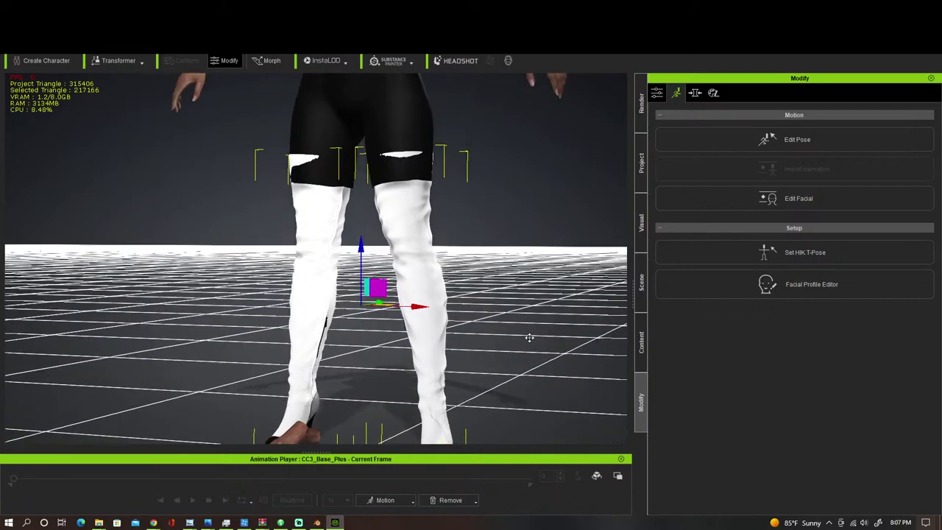
{"action": "scroll", "coordinate": [530, 338], "scroll_direction": "down", "scroll_amount": 3}
{"action": "left_click", "coordinate": [486, 108]}
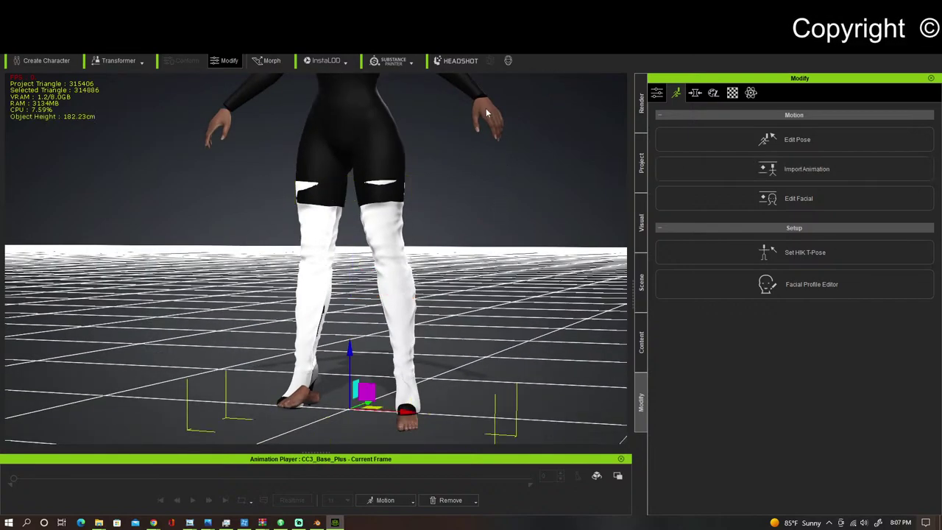
{"action": "right_click_drag", "start_coordinate": [528, 225], "coordinate": [328, 232]}
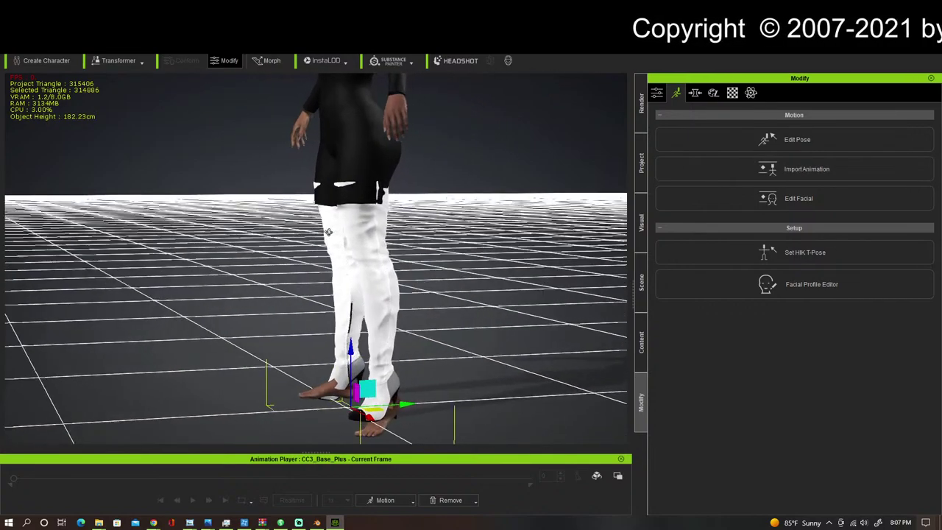
{"action": "left_click", "coordinate": [803, 255]}
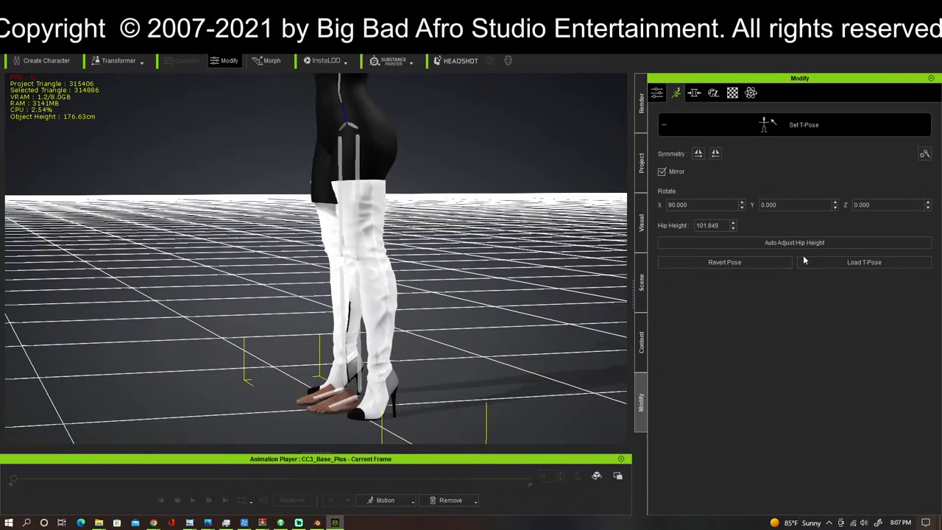
{"action": "right_click_drag", "start_coordinate": [401, 274], "coordinate": [694, 250], "text": "alt"}
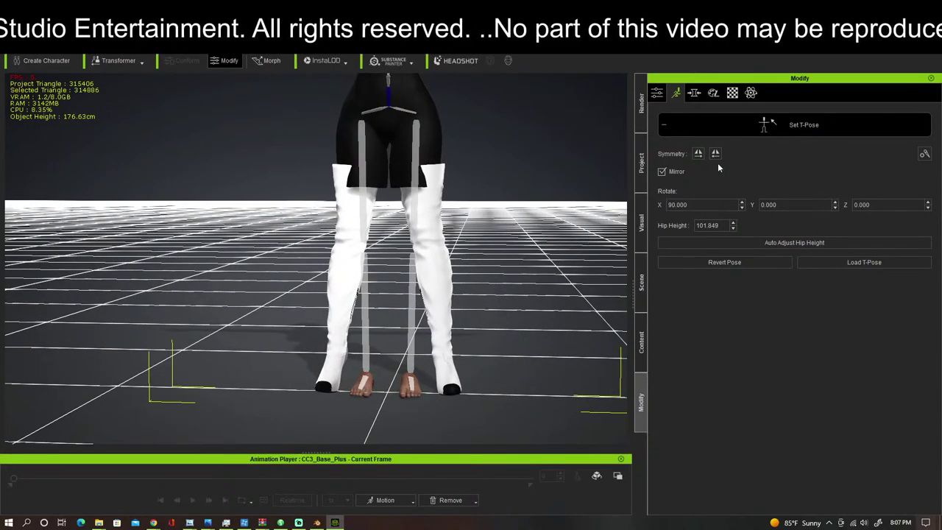
{"action": "left_click", "coordinate": [783, 246]}
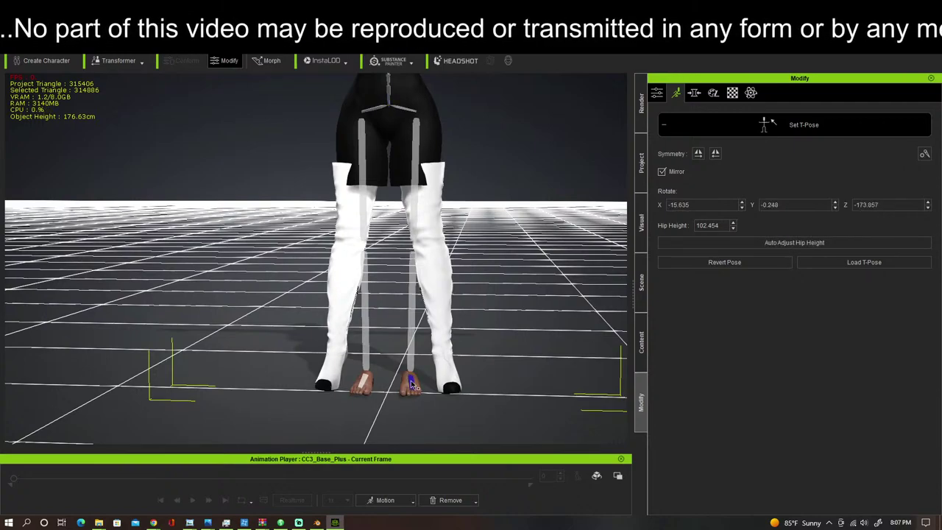
Step: Rotate the left foot bone downward to -63.024 on X with mirroring enabled, so both feet tilt
{"action": "right_click_drag", "start_coordinate": [411, 384], "coordinate": [210, 368]}
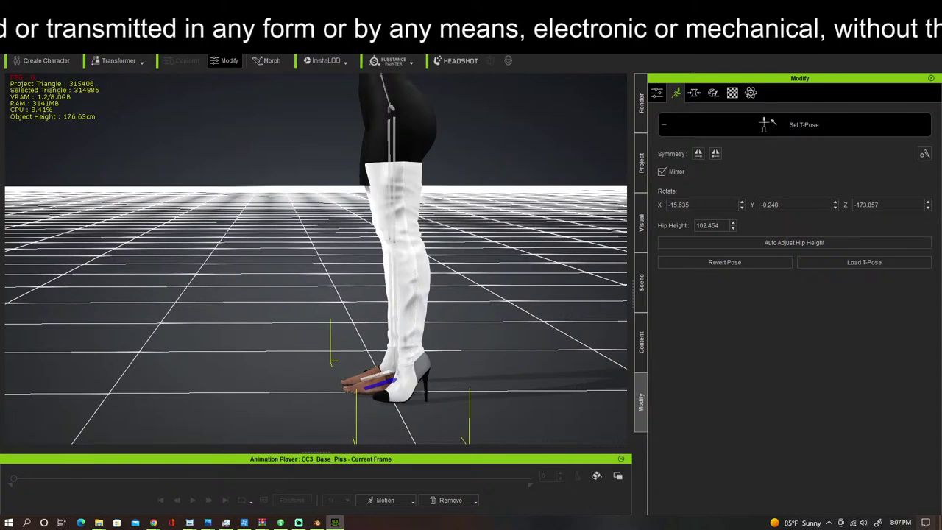
{"action": "key", "text": "e"}
{"action": "left_click_drag", "start_coordinate": [437, 347], "coordinate": [419, 329]}
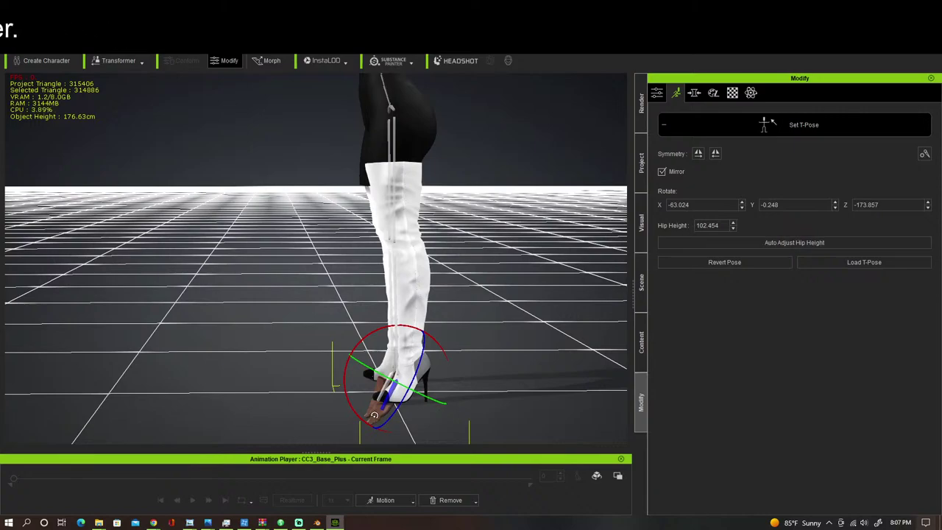
{"action": "right_click_drag", "start_coordinate": [326, 410], "coordinate": [635, 391]}
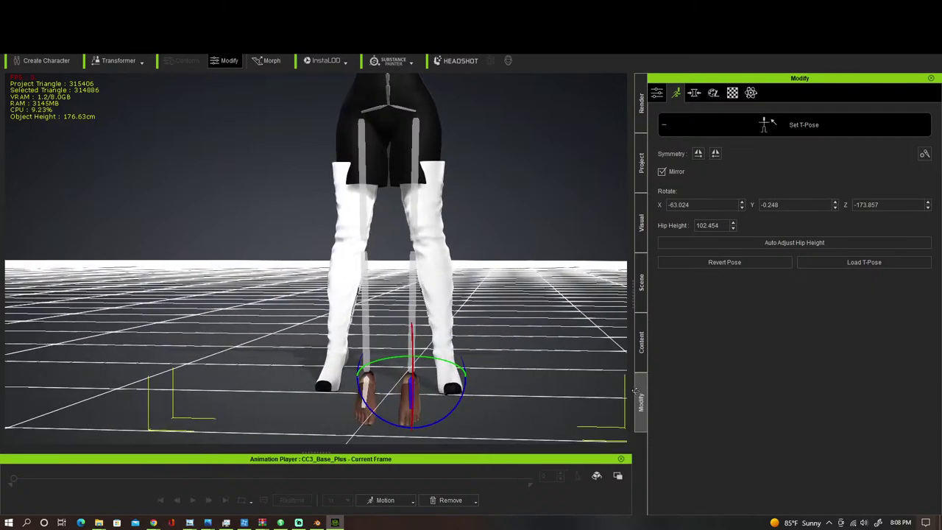
Step: Rotate the left thigh bone outward to 173.174 on Y with mirroring, spreading both legs towards the boots
{"action": "left_click", "coordinate": [416, 132]}
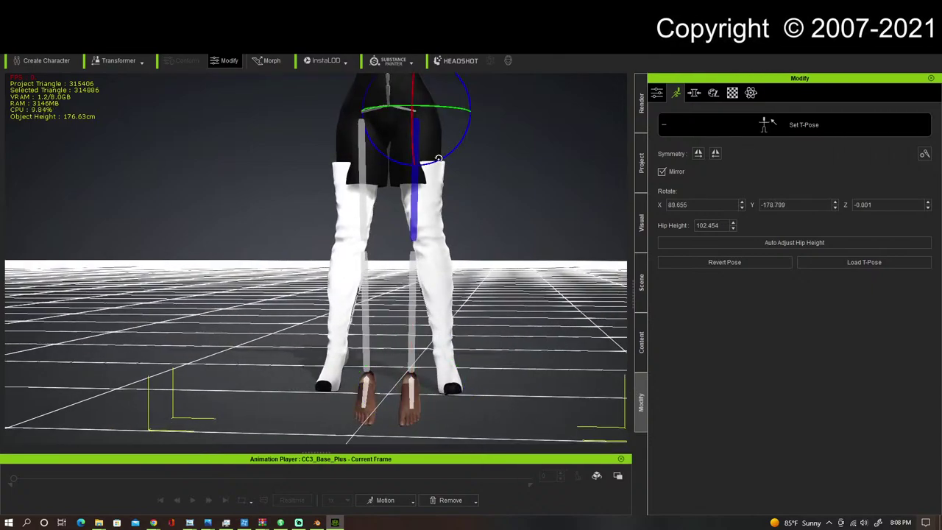
{"action": "left_click_drag", "start_coordinate": [440, 159], "coordinate": [443, 159]}
{"action": "right_click_drag", "start_coordinate": [444, 159], "coordinate": [249, 217]}
Step: Raise the hip height in the T-pose setup to 103.954 while watching the foot against the boot
{"action": "scroll", "coordinate": [249, 217], "scroll_direction": "up", "scroll_amount": 10}
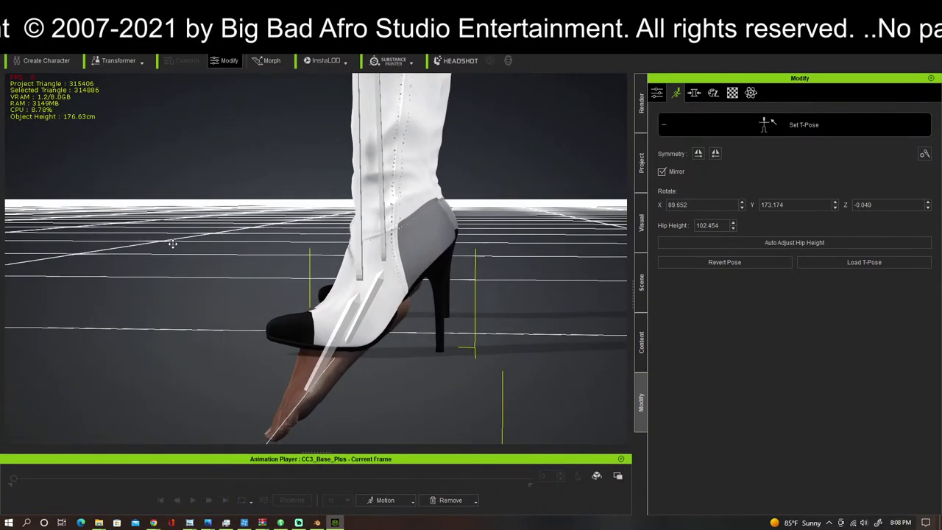
{"action": "middle_click_drag", "start_coordinate": [173, 243], "coordinate": [174, 250]}
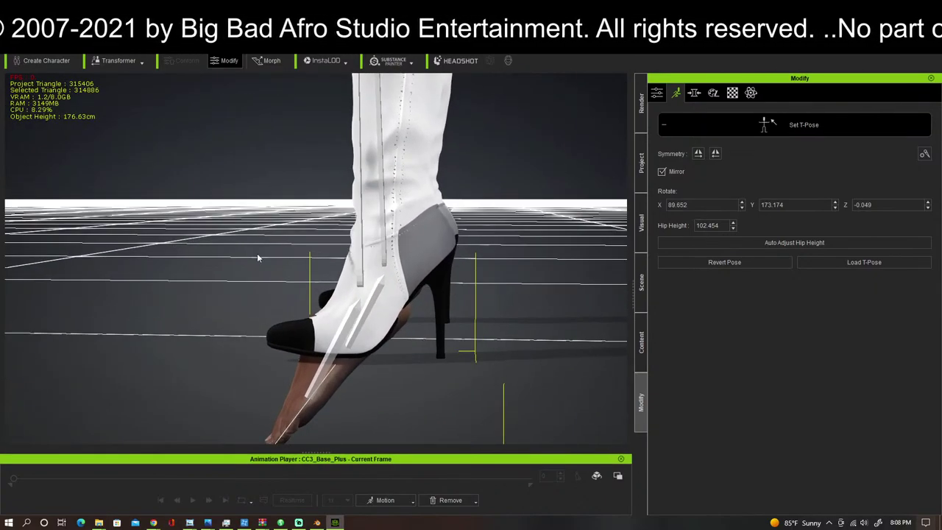
{"action": "left_click", "coordinate": [733, 222]}
{"action": "left_click", "coordinate": [733, 223]}
{"action": "left_click", "coordinate": [733, 223]}
{"action": "left_click", "coordinate": [733, 222]}
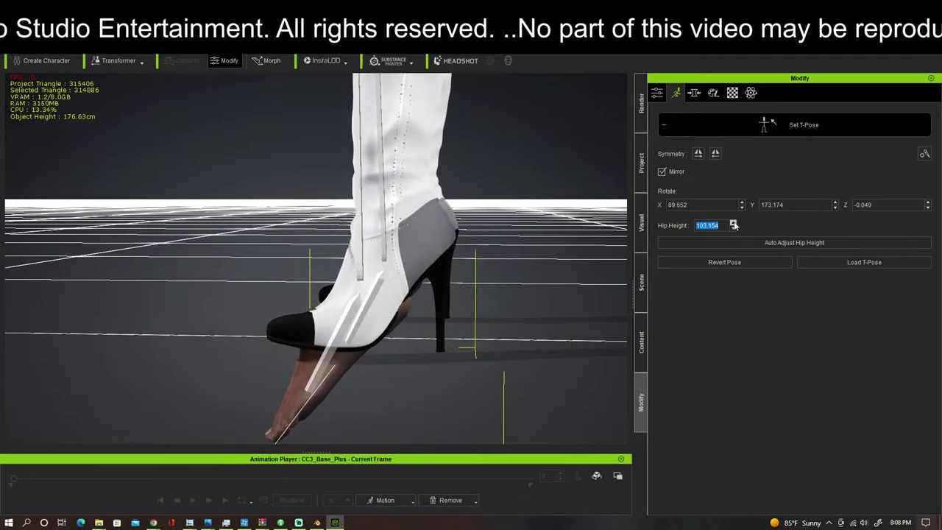
{"action": "left_click", "coordinate": [733, 222]}
{"action": "left_click", "coordinate": [733, 222]}
{"action": "left_click", "coordinate": [734, 222]}
{"action": "left_click", "coordinate": [733, 222]}
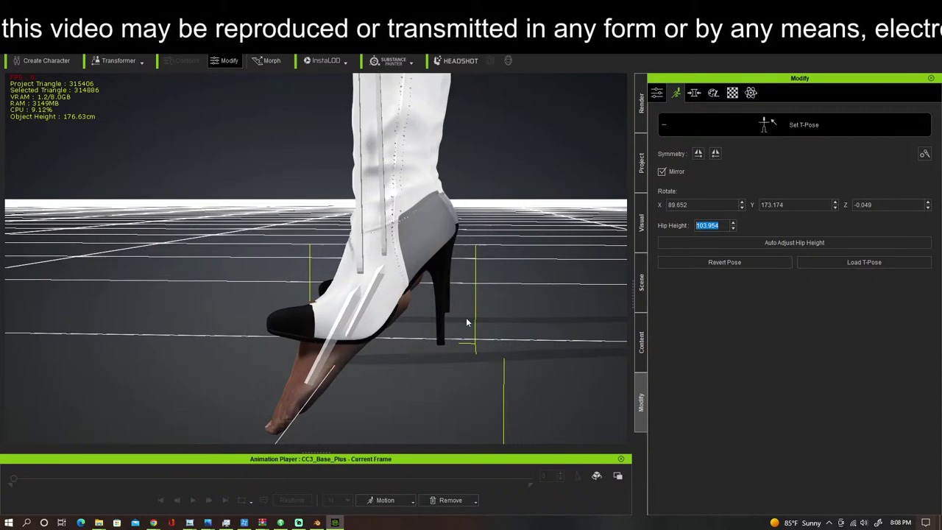
Step: Lower the hip height in the T-pose setup to 102.254
{"action": "left_click", "coordinate": [733, 229]}
{"action": "left_click", "coordinate": [732, 229]}
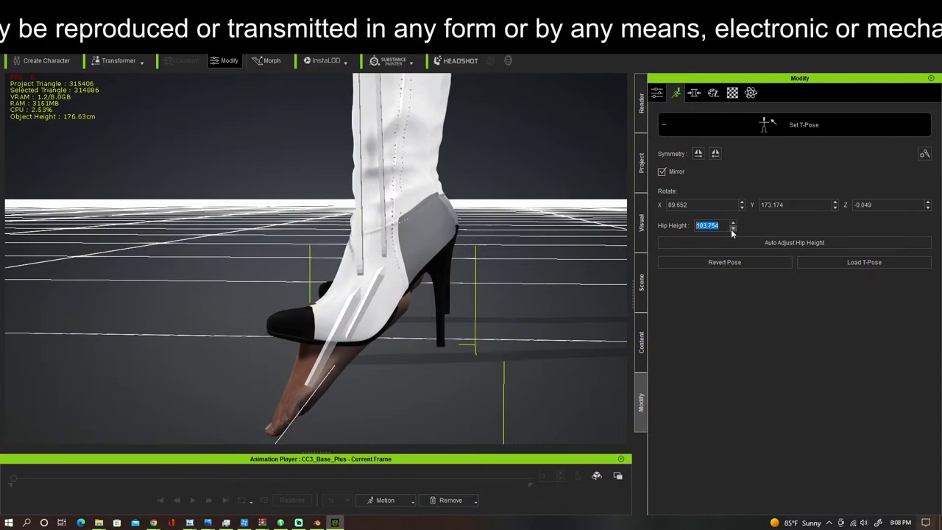
{"action": "left_click", "coordinate": [732, 229]}
{"action": "left_click", "coordinate": [732, 229]}
{"action": "left_click", "coordinate": [732, 229]}
{"action": "left_click", "coordinate": [732, 229]}
{"action": "left_click", "coordinate": [732, 229]}
{"action": "left_click", "coordinate": [733, 229]}
{"action": "left_click", "coordinate": [732, 228]}
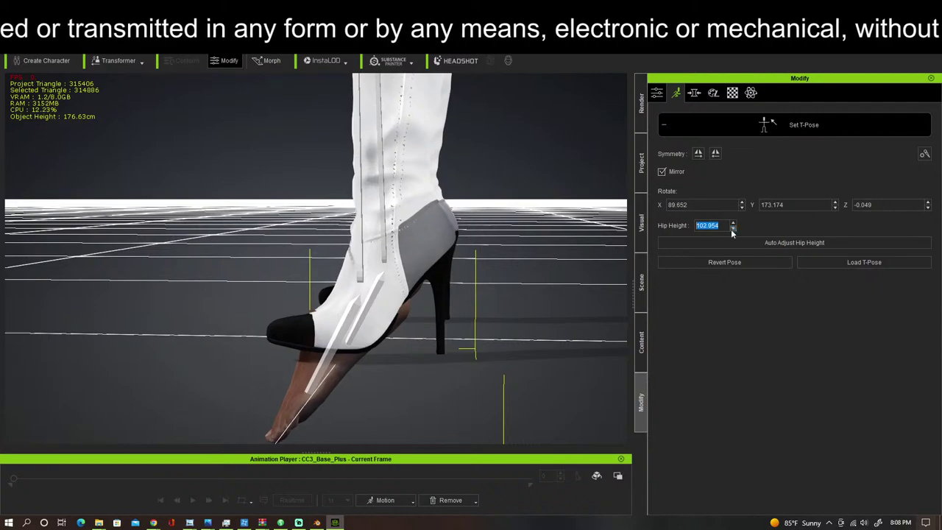
{"action": "left_click", "coordinate": [732, 229]}
{"action": "left_click", "coordinate": [733, 229]}
{"action": "left_click", "coordinate": [732, 229]}
{"action": "left_click", "coordinate": [733, 229]}
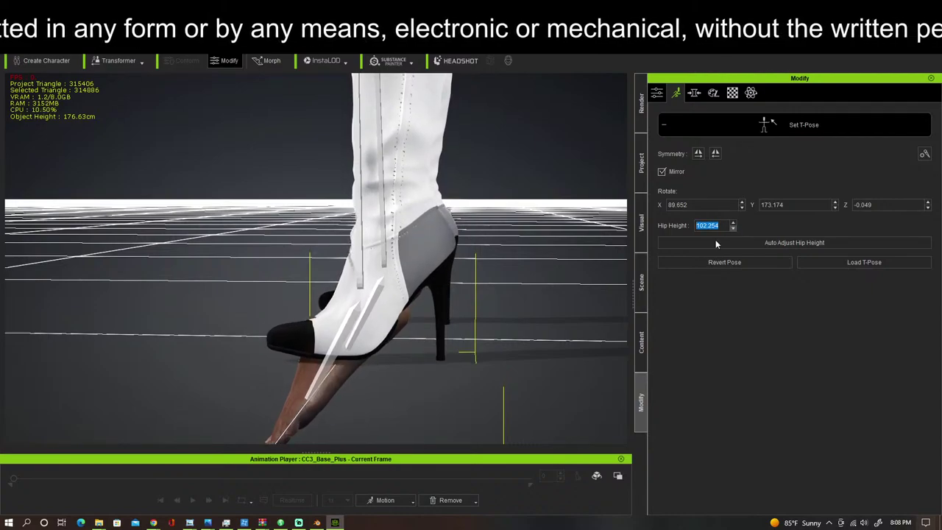
Step: Undo the last T-pose edit and inspect the bare feet against the boots from the side
{"action": "right_click_drag", "start_coordinate": [589, 329], "coordinate": [596, 300]}
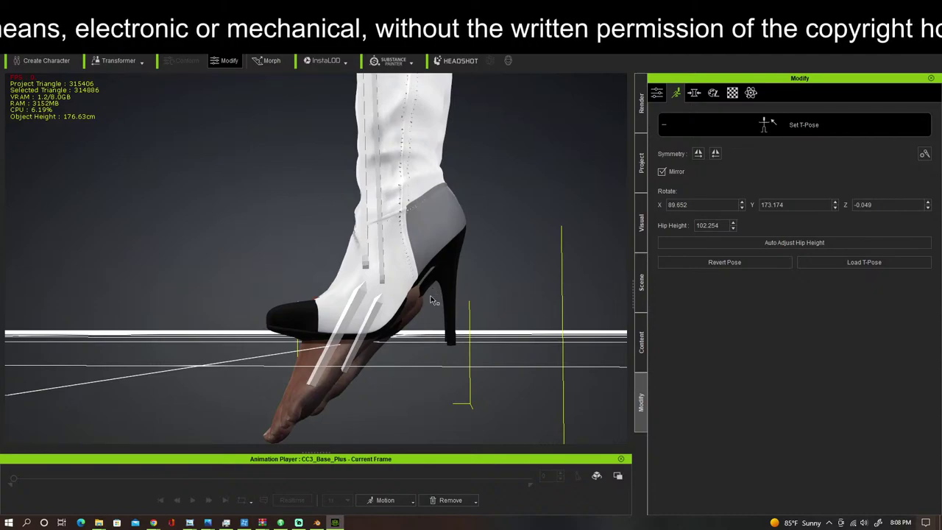
{"action": "key", "text": "ctrl+z"}
{"action": "middle_click_drag", "start_coordinate": [466, 243], "coordinate": [465, 282]}
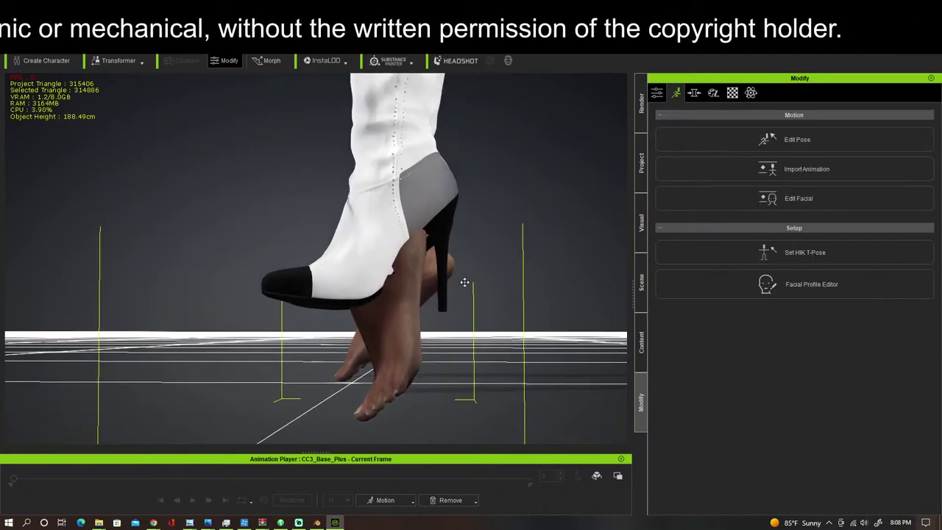
Step: Detach the left boot accessory HBootL_55055.002 from the character's hip bone
{"action": "right_click_drag", "start_coordinate": [464, 282], "coordinate": [738, 282]}
{"action": "middle_click_drag", "start_coordinate": [523, 243], "coordinate": [517, 318]}
{"action": "scroll", "coordinate": [518, 320], "scroll_direction": "down", "scroll_amount": 6}
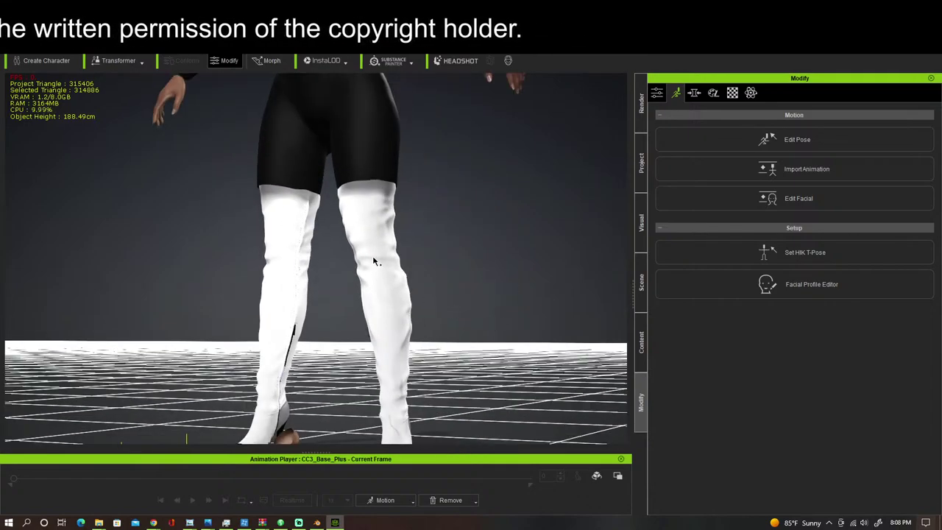
{"action": "scroll", "coordinate": [375, 268], "scroll_direction": "down", "scroll_amount": 3}
{"action": "scroll", "coordinate": [377, 274], "scroll_direction": "down", "scroll_amount": 2}
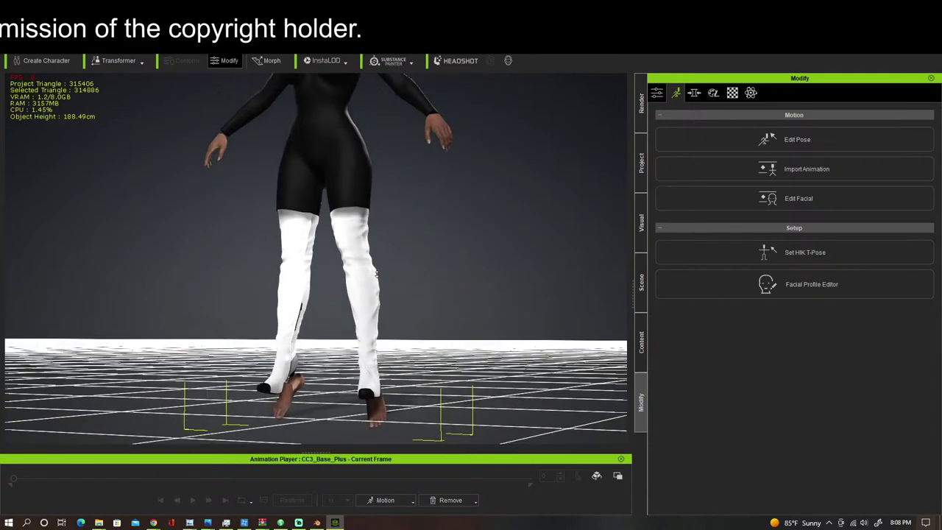
{"action": "left_click", "coordinate": [459, 238]}
{"action": "left_click", "coordinate": [368, 250]}
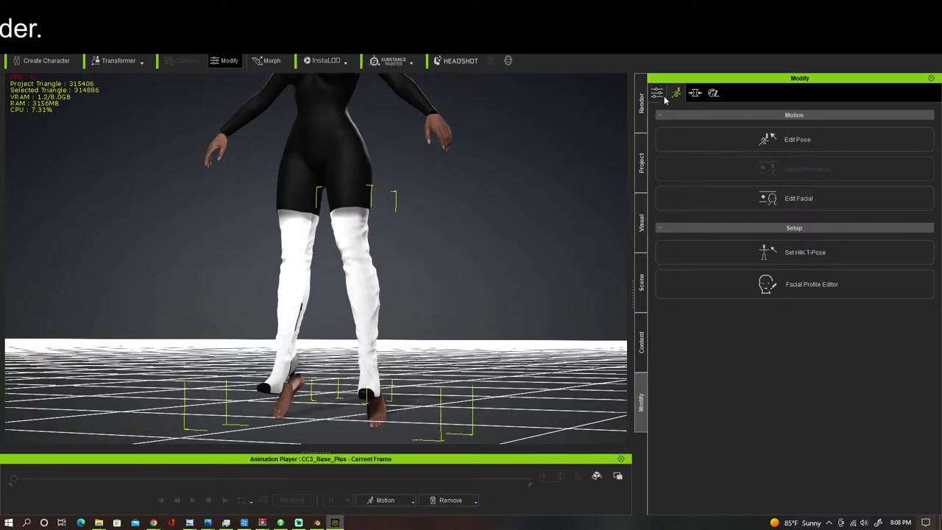
{"action": "left_click", "coordinate": [658, 94]}
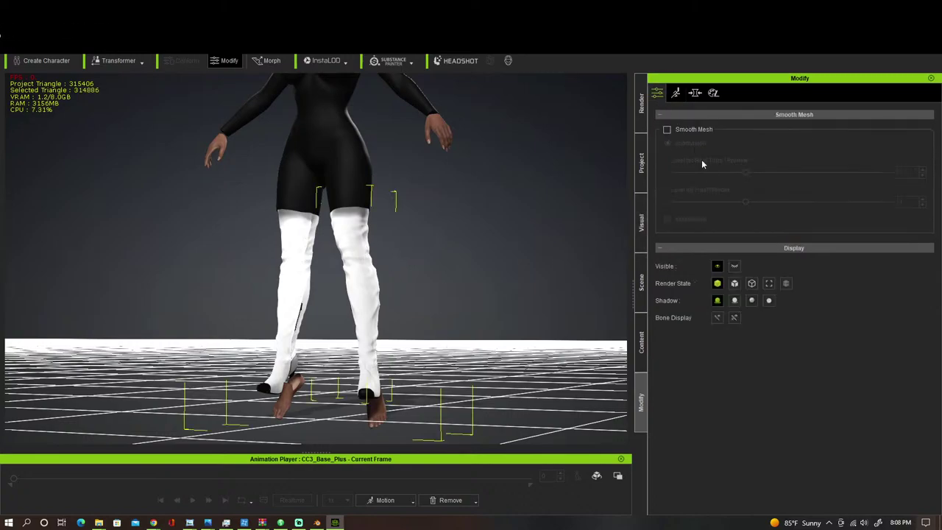
{"action": "left_click", "coordinate": [354, 276]}
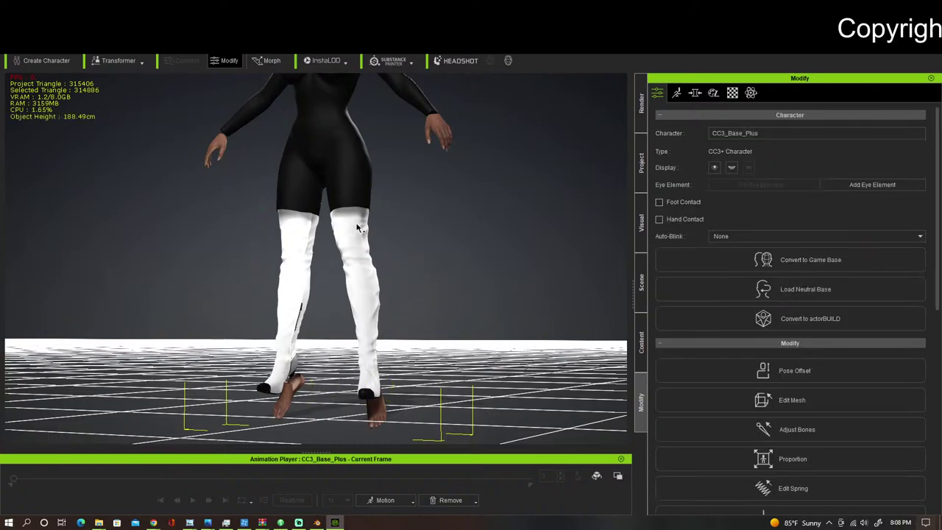
{"action": "right_click", "coordinate": [361, 238]}
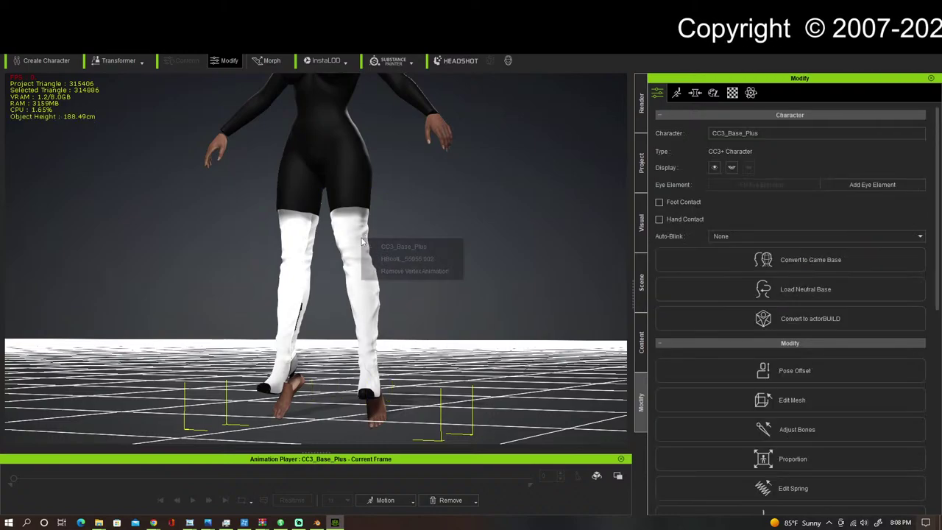
{"action": "left_click", "coordinate": [411, 260]}
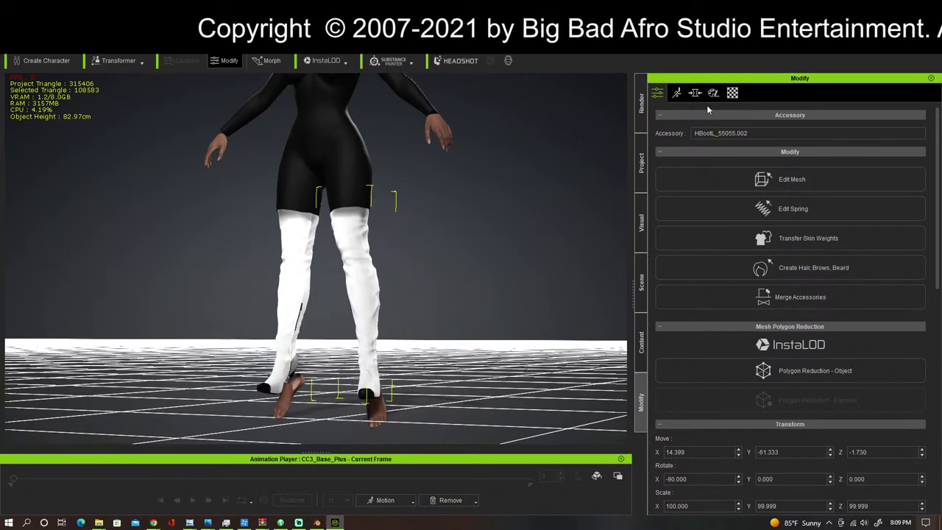
{"action": "scroll", "coordinate": [758, 268], "scroll_direction": "down", "scroll_amount": 10}
{"action": "scroll", "coordinate": [765, 300], "scroll_direction": "down", "scroll_amount": 5}
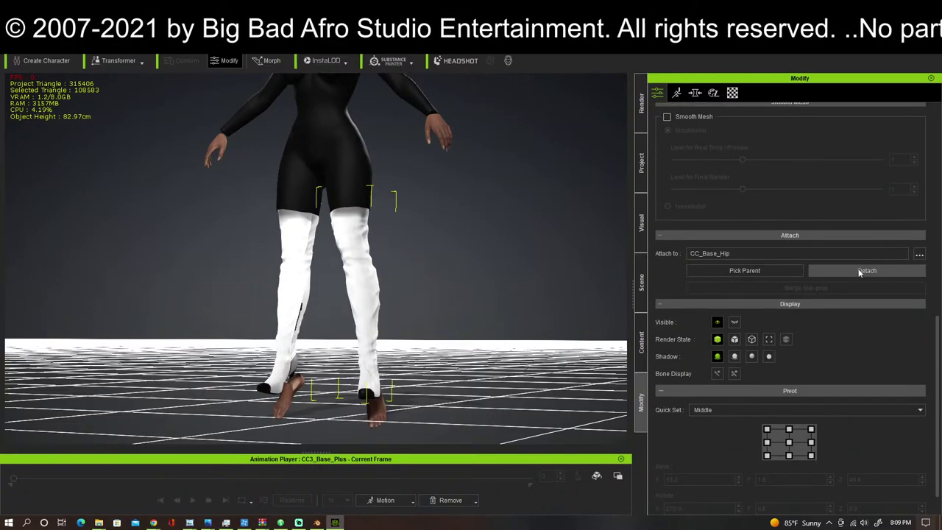
{"action": "left_click", "coordinate": [859, 271]}
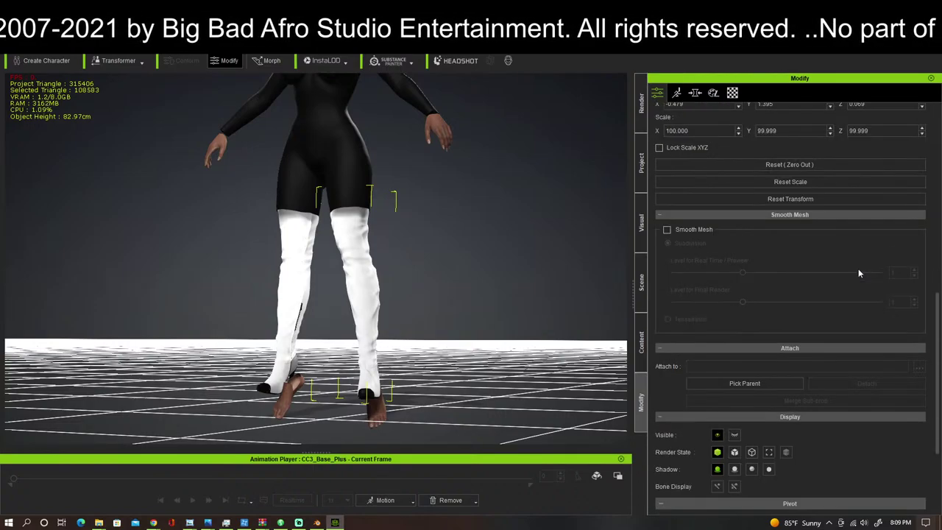
Step: Detach the right boot accessory from the CC_Base_Hip bone
{"action": "left_click", "coordinate": [295, 241]}
{"action": "left_click", "coordinate": [330, 263]}
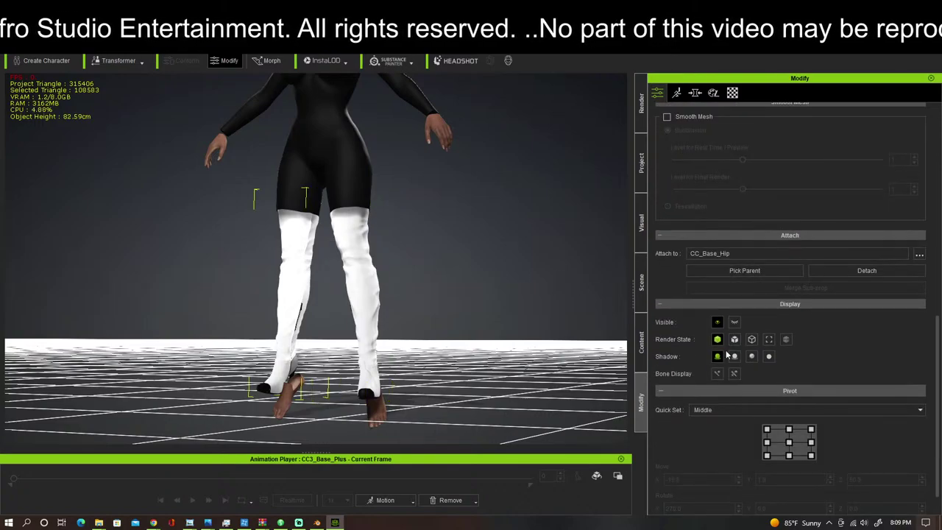
{"action": "left_click", "coordinate": [850, 271]}
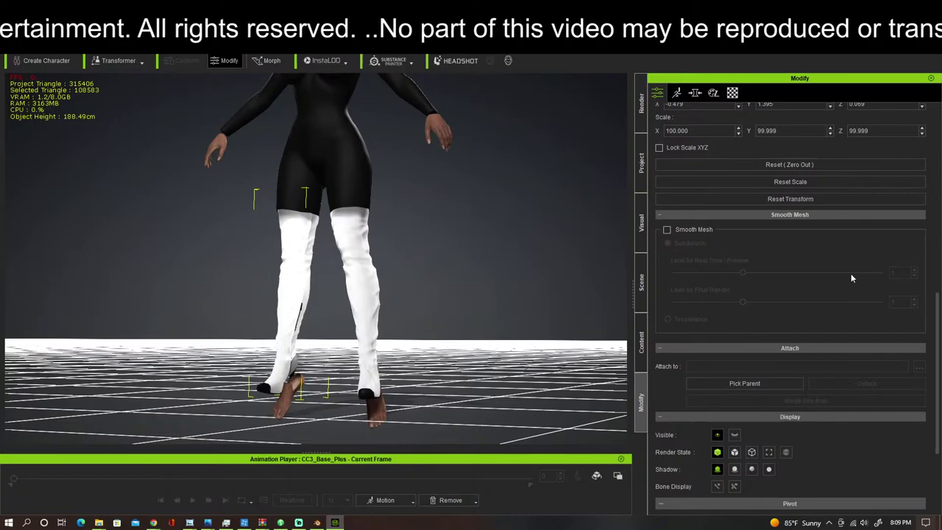
Step: Select both boots together and lower them along the vertical axis toward the character's feet
{"action": "right_click_drag", "start_coordinate": [391, 274], "coordinate": [245, 283]}
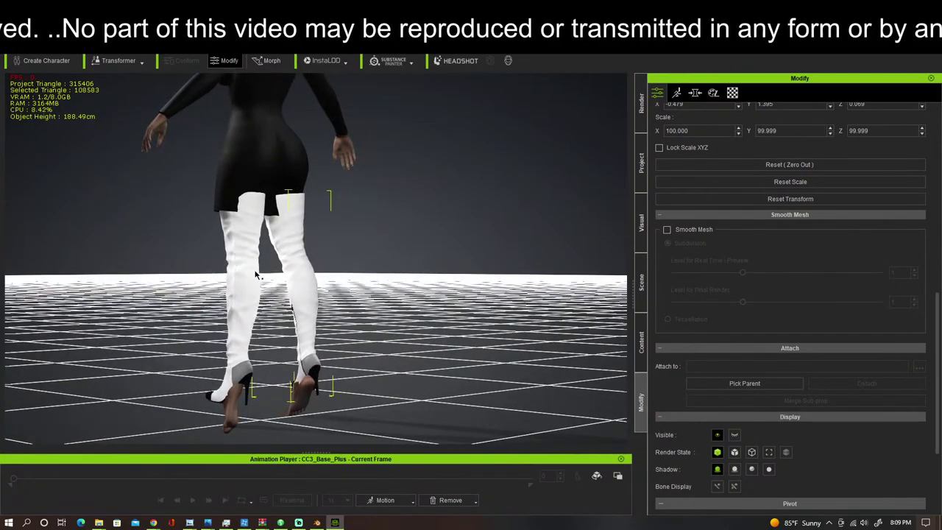
{"action": "left_click", "coordinate": [254, 276]}
{"action": "right_click_drag", "start_coordinate": [353, 303], "coordinate": [534, 324]}
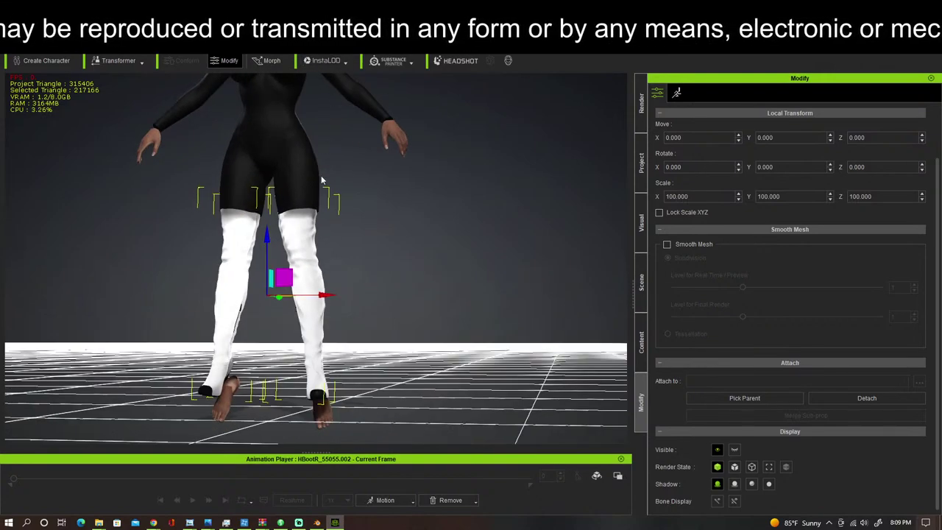
{"action": "left_click_drag", "start_coordinate": [268, 237], "coordinate": [267, 261]}
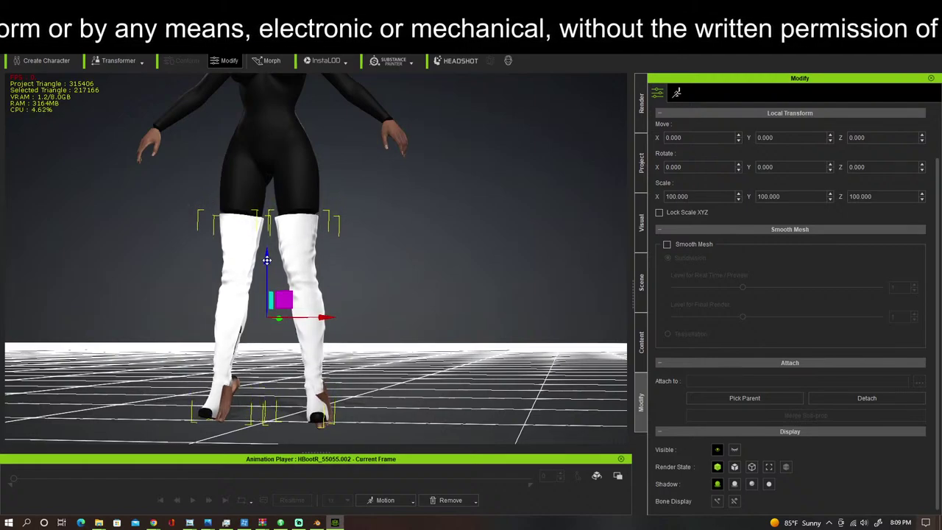
Step: Shift both boots slightly forward along the Y axis to align them with the legs in side view
{"action": "right_click_drag", "start_coordinate": [267, 259], "coordinate": [60, 278]}
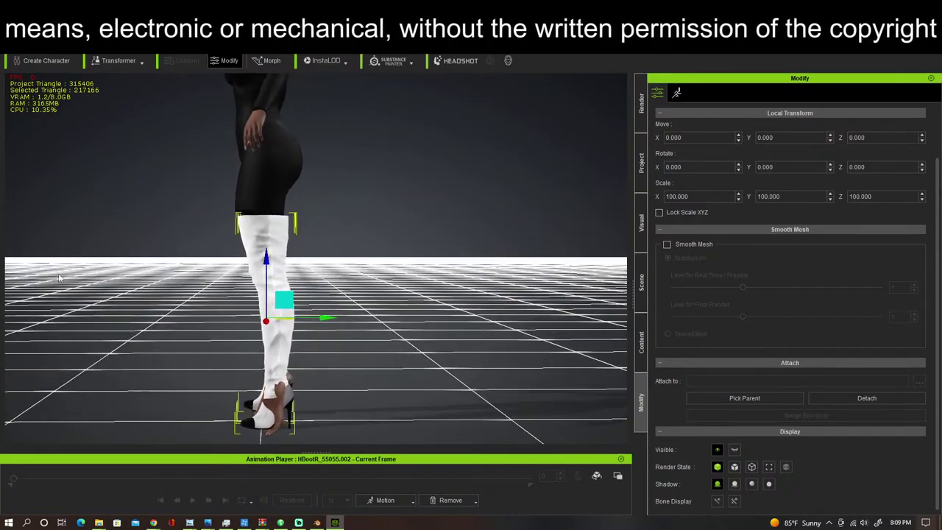
{"action": "scroll", "coordinate": [282, 327], "scroll_direction": "up", "scroll_amount": 6}
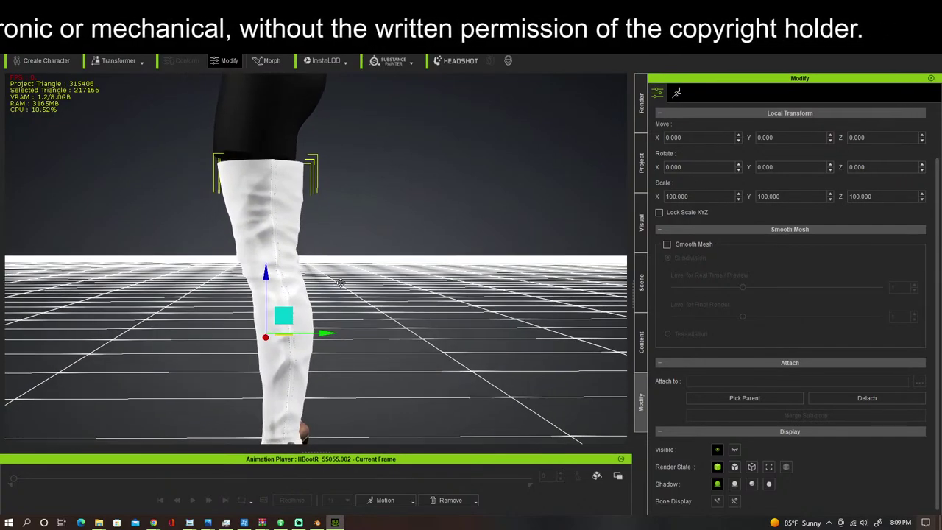
{"action": "right_click_drag", "start_coordinate": [343, 251], "coordinate": [339, 273]}
{"action": "middle_click_drag", "start_coordinate": [338, 273], "coordinate": [353, 140]}
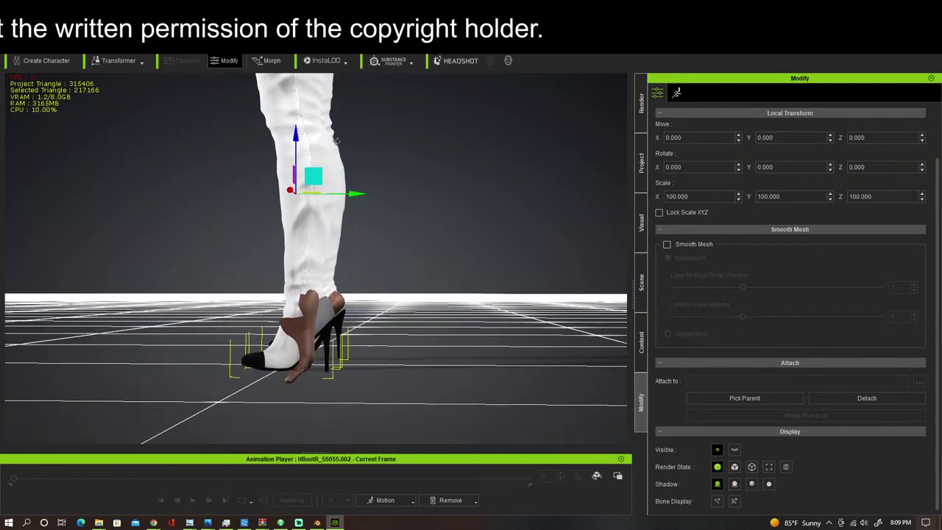
{"action": "middle_click_drag", "start_coordinate": [293, 136], "coordinate": [371, 298]}
{"action": "left_click_drag", "start_coordinate": [376, 290], "coordinate": [370, 288]}
Step: Select only the left boot and move it outward along the X axis to about 13.975
{"action": "right_click_drag", "start_coordinate": [370, 289], "coordinate": [562, 265]}
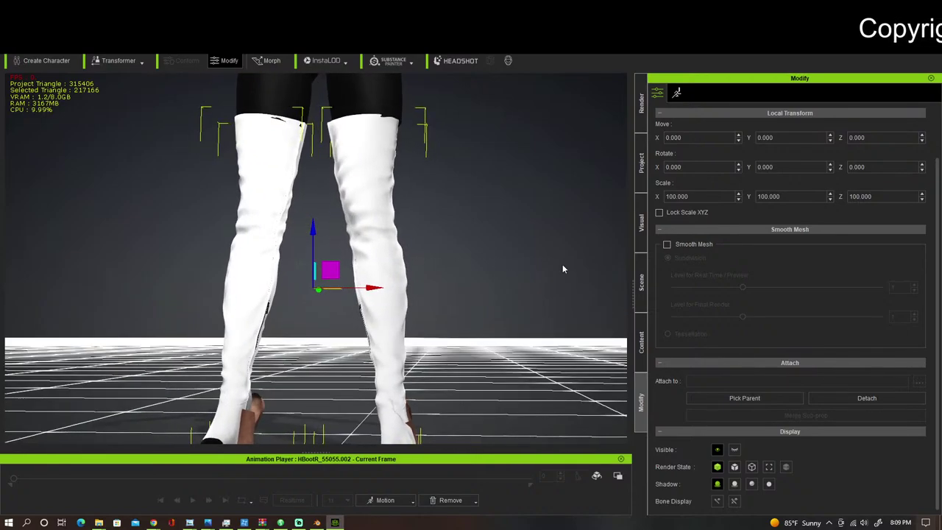
{"action": "middle_click_drag", "start_coordinate": [489, 262], "coordinate": [513, 204]}
{"action": "right_click_drag", "start_coordinate": [513, 203], "coordinate": [519, 196]}
{"action": "middle_click_drag", "start_coordinate": [437, 223], "coordinate": [533, 276]}
{"action": "left_click", "coordinate": [446, 272]}
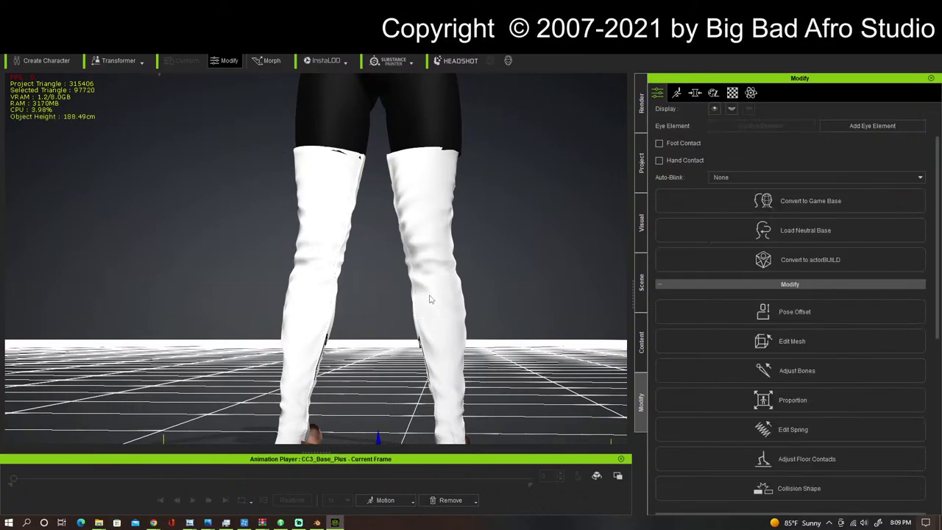
{"action": "scroll", "coordinate": [432, 298], "scroll_direction": "down", "scroll_amount": 2}
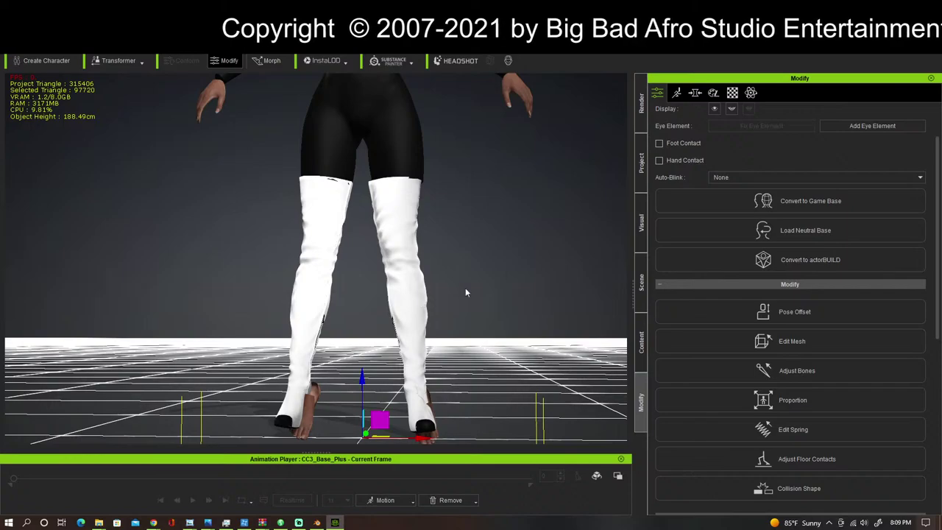
{"action": "left_click", "coordinate": [516, 267]}
{"action": "right_click", "coordinate": [416, 285]}
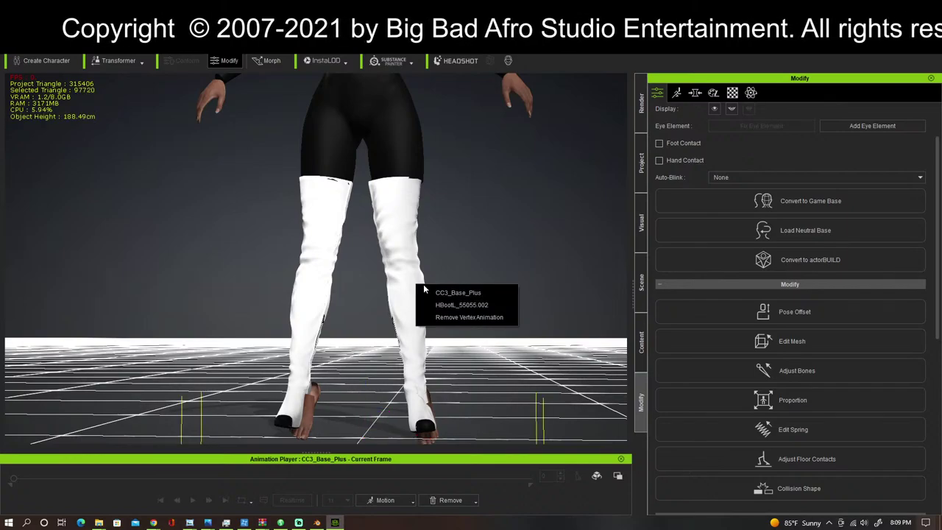
{"action": "left_click", "coordinate": [452, 304]}
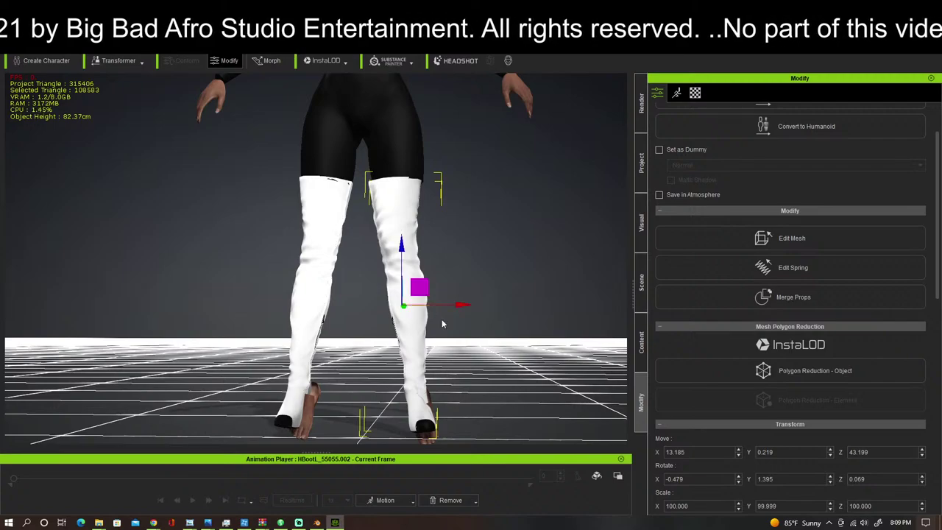
{"action": "left_click_drag", "start_coordinate": [457, 305], "coordinate": [460, 305]}
Step: Select only the right boot and move it inward along the X axis to about -15.314
{"action": "right_click_drag", "start_coordinate": [502, 322], "coordinate": [174, 277]}
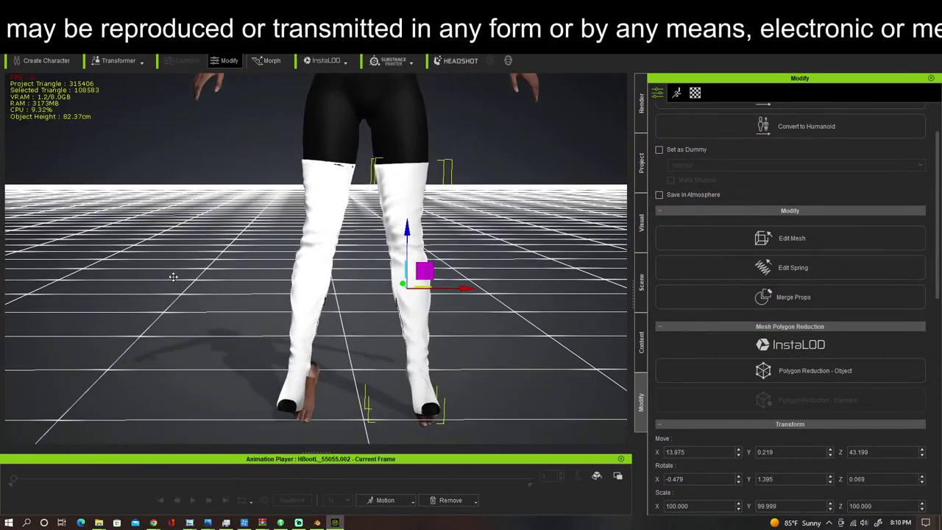
{"action": "left_click", "coordinate": [331, 199]}
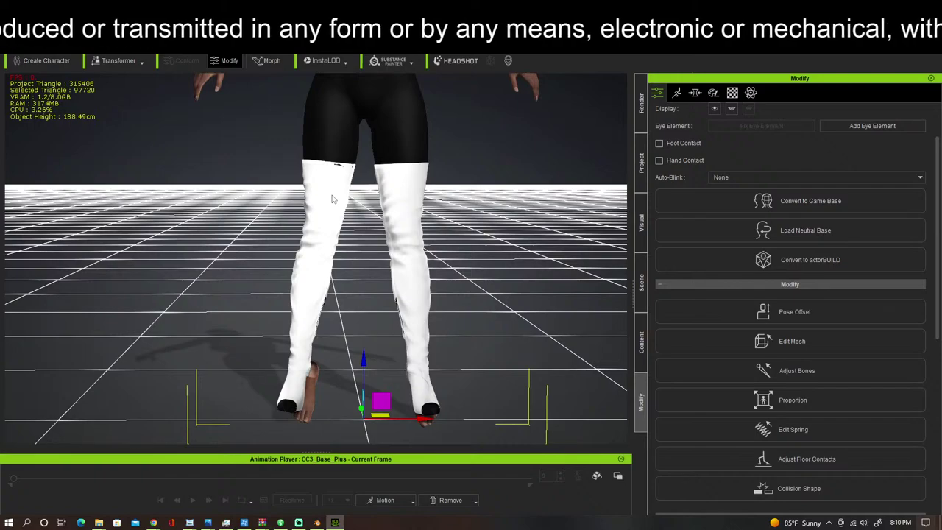
{"action": "left_click", "coordinate": [109, 231]}
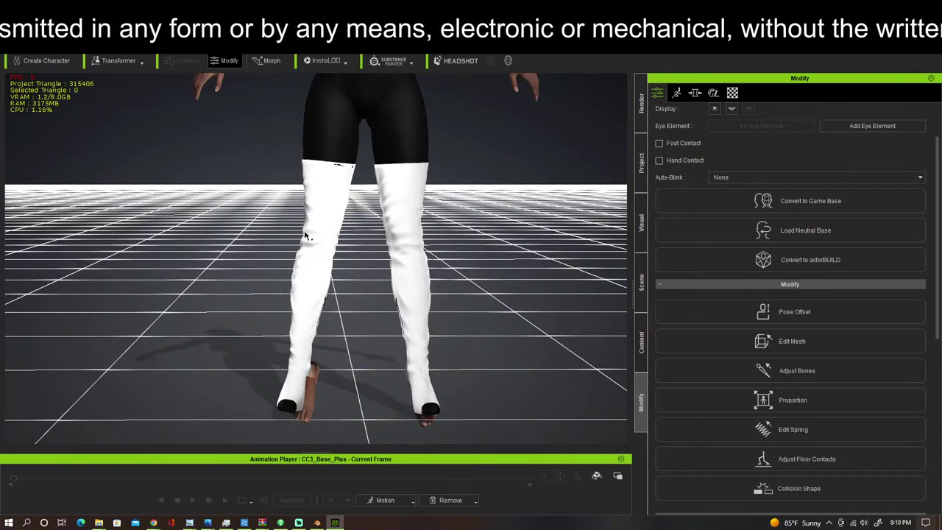
{"action": "right_click", "coordinate": [343, 223]}
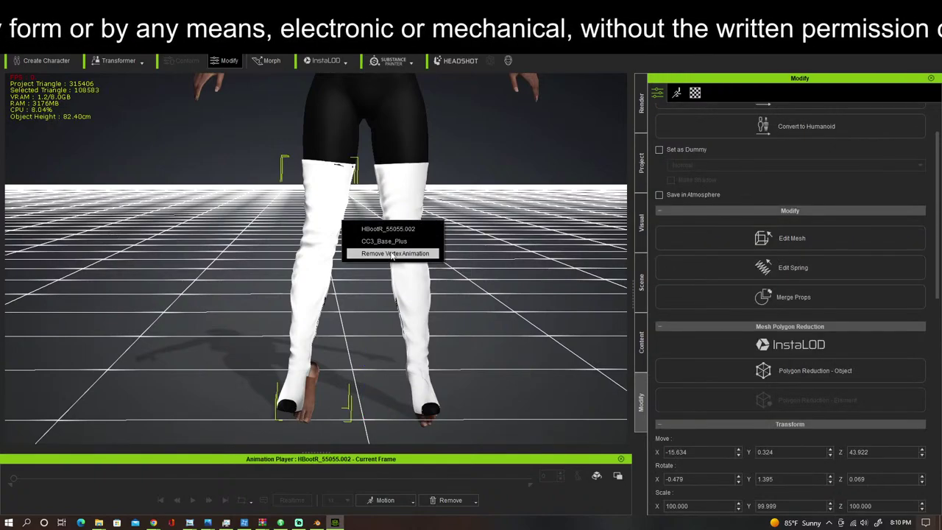
{"action": "left_click", "coordinate": [397, 230]}
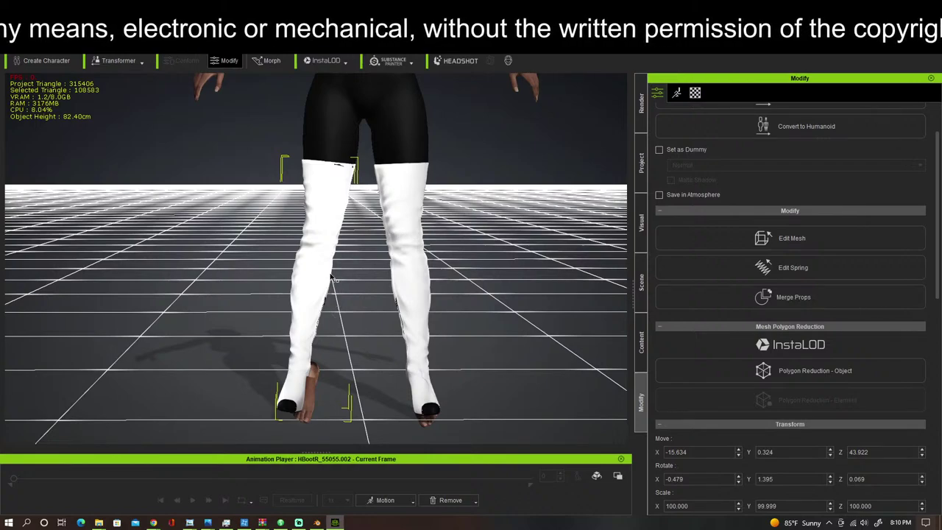
{"action": "key", "text": "w"}
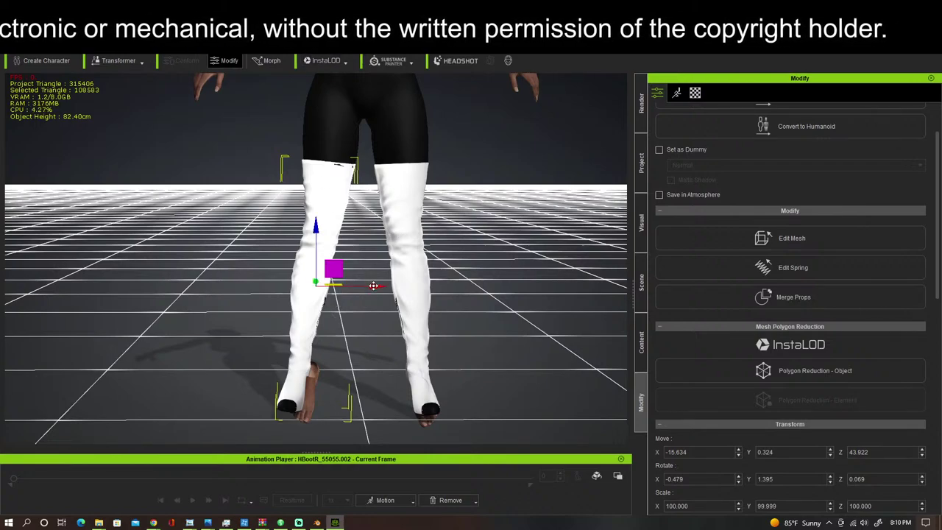
{"action": "left_click_drag", "start_coordinate": [374, 286], "coordinate": [376, 286]}
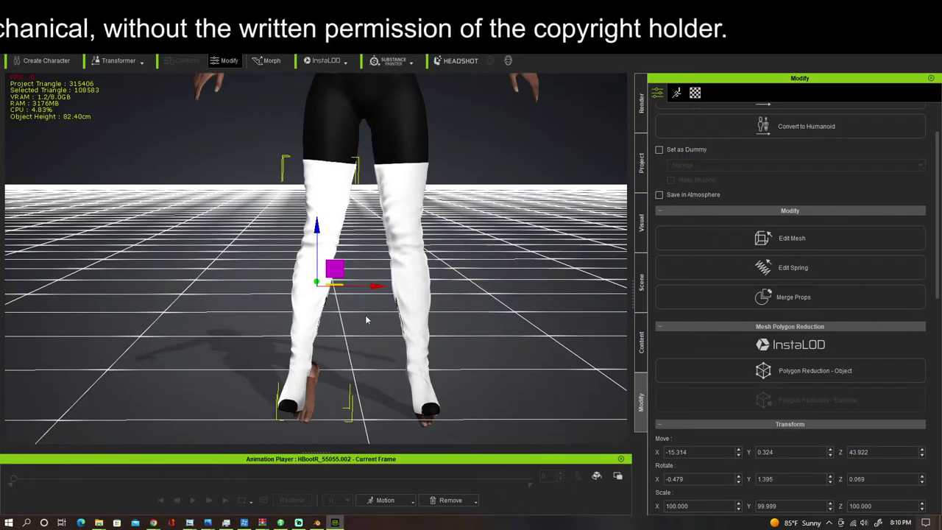
Step: Select the character instead of the right boot and open its HIK T-pose setup for bone editing
{"action": "right_click_drag", "start_coordinate": [369, 353], "coordinate": [71, 260]}
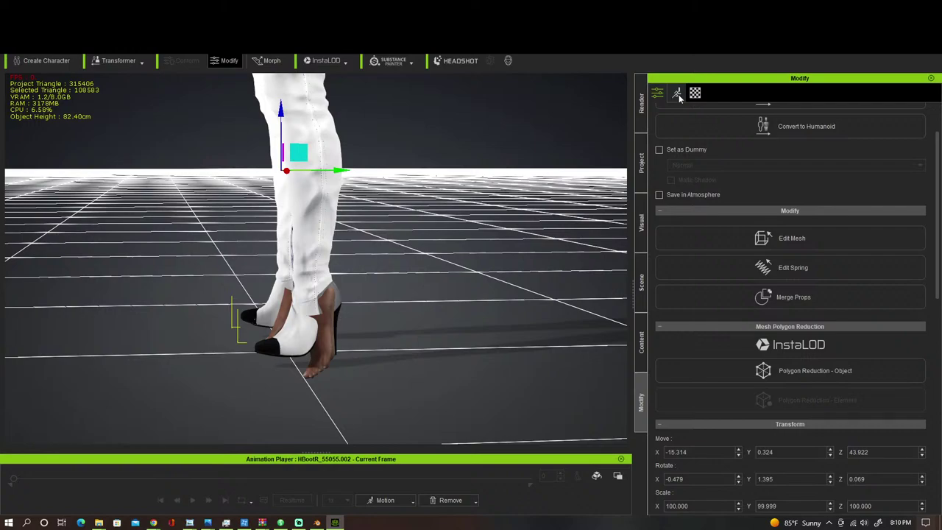
{"action": "left_click", "coordinate": [329, 346]}
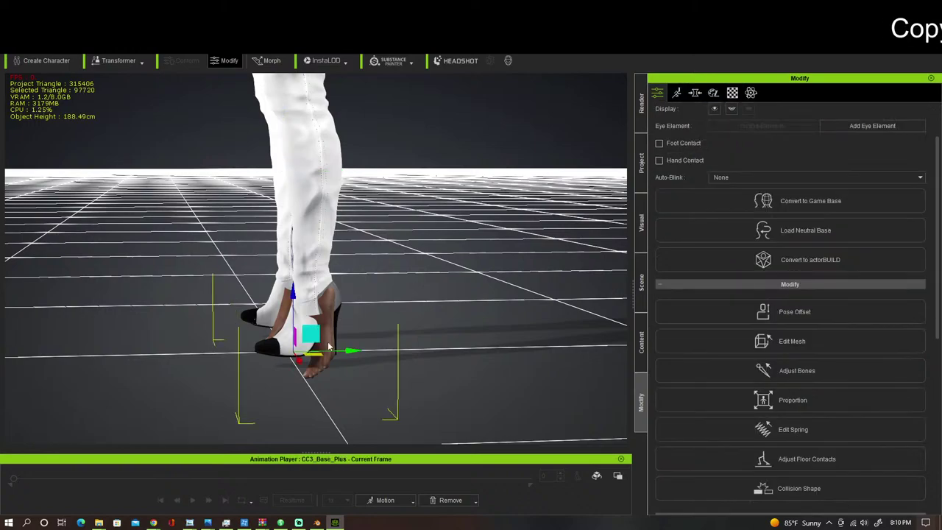
{"action": "left_click", "coordinate": [676, 92]}
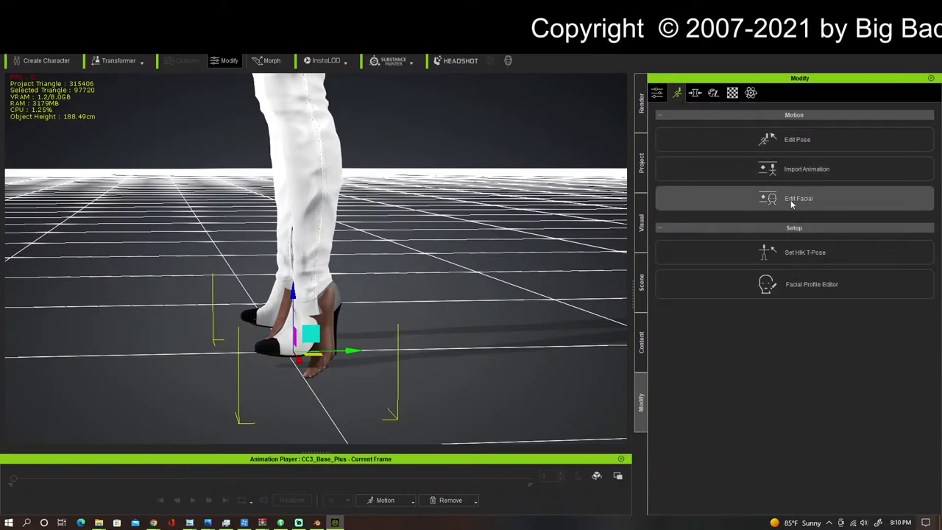
{"action": "left_click", "coordinate": [808, 254]}
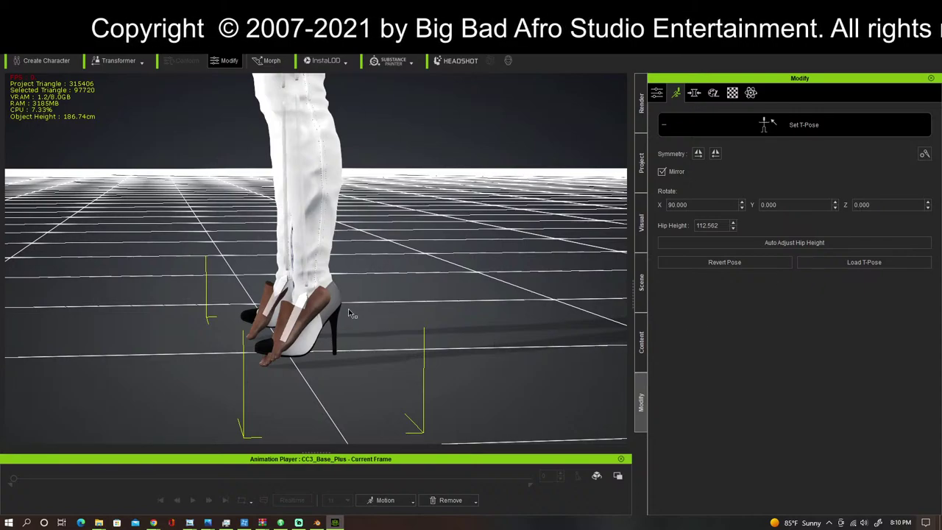
Step: Rotate the left thigh bone inward to about Y 174.572 with mirroring on so both legs follow the boots
{"action": "right_click_drag", "start_coordinate": [340, 318], "coordinate": [414, 308]}
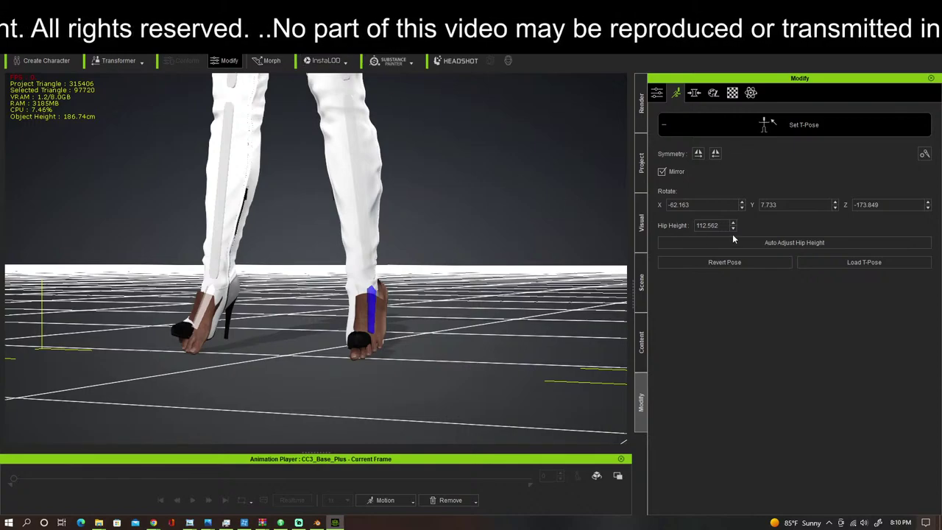
{"action": "scroll", "coordinate": [475, 265], "scroll_direction": "up", "scroll_amount": 3}
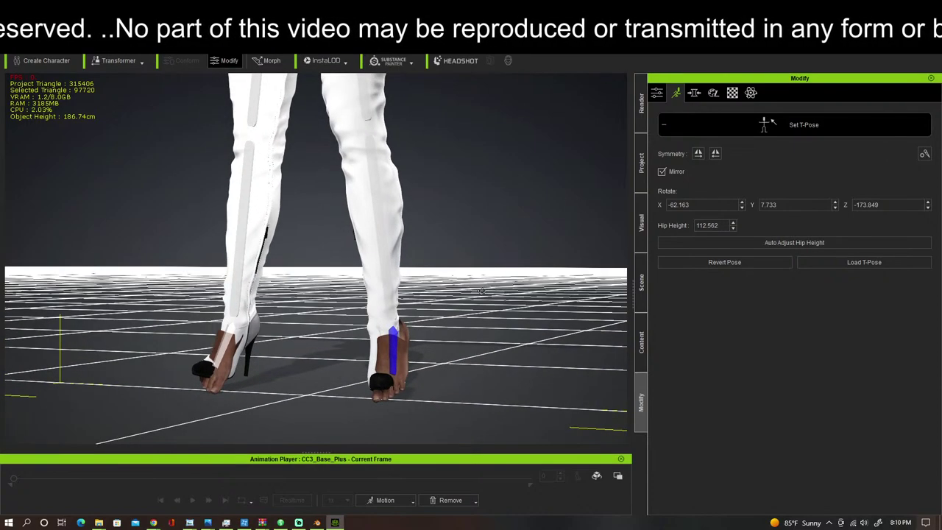
{"action": "right_click_drag", "start_coordinate": [481, 291], "coordinate": [56, 296]}
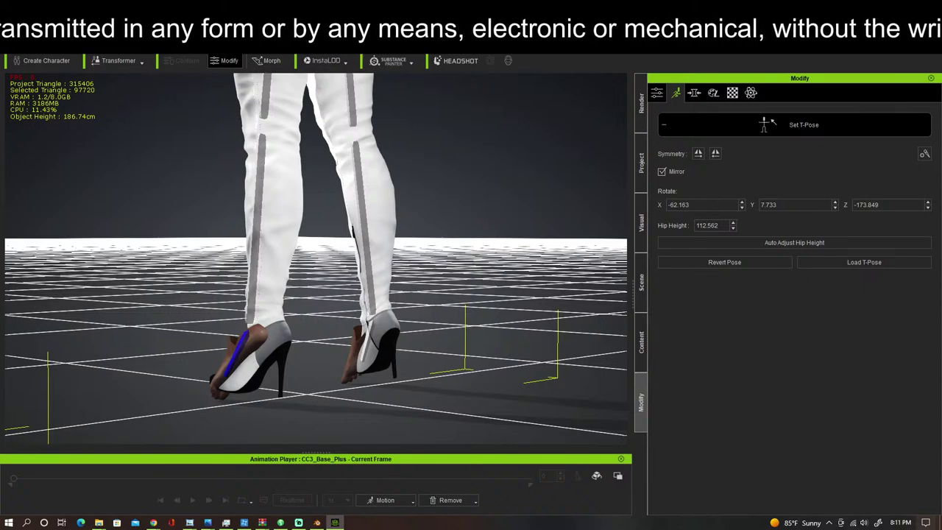
{"action": "scroll", "coordinate": [302, 173], "scroll_direction": "down", "scroll_amount": 3}
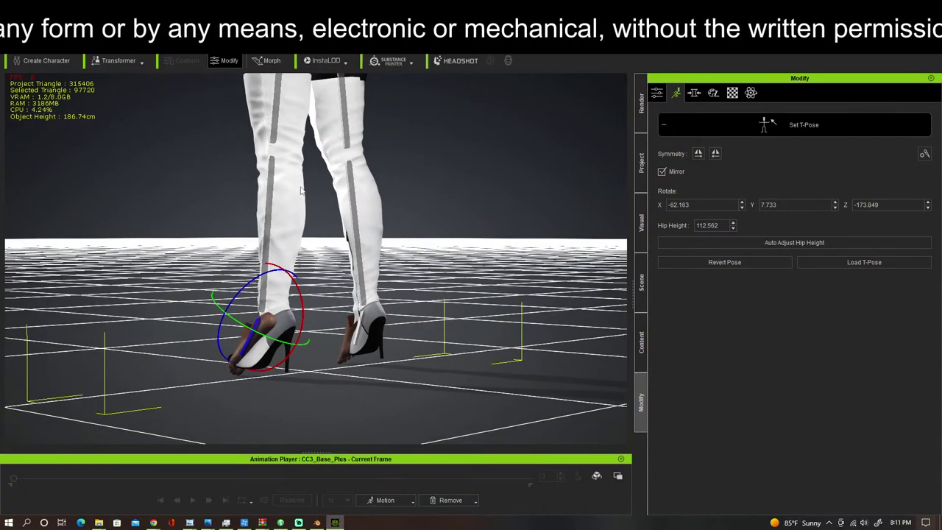
{"action": "right_click_drag", "start_coordinate": [300, 226], "coordinate": [559, 262]}
{"action": "middle_click_drag", "start_coordinate": [559, 263], "coordinate": [585, 359]}
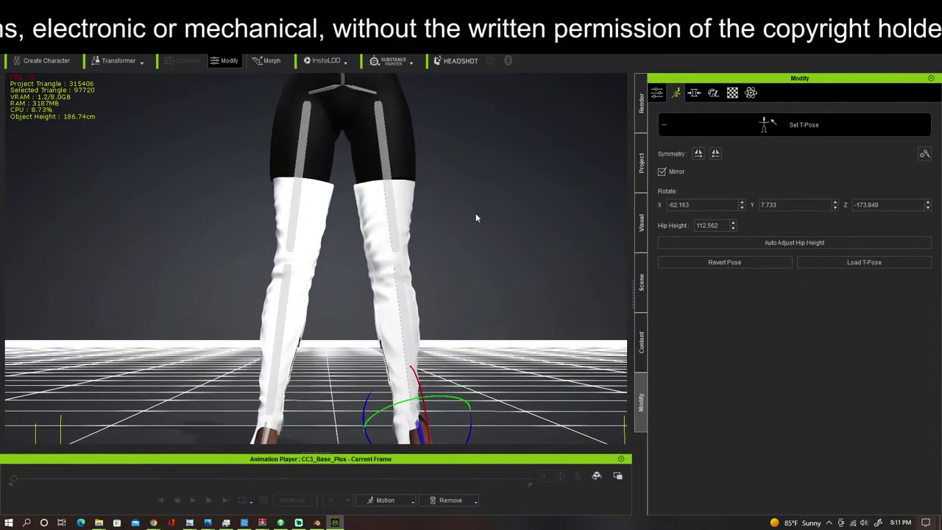
{"action": "left_click", "coordinate": [384, 132]}
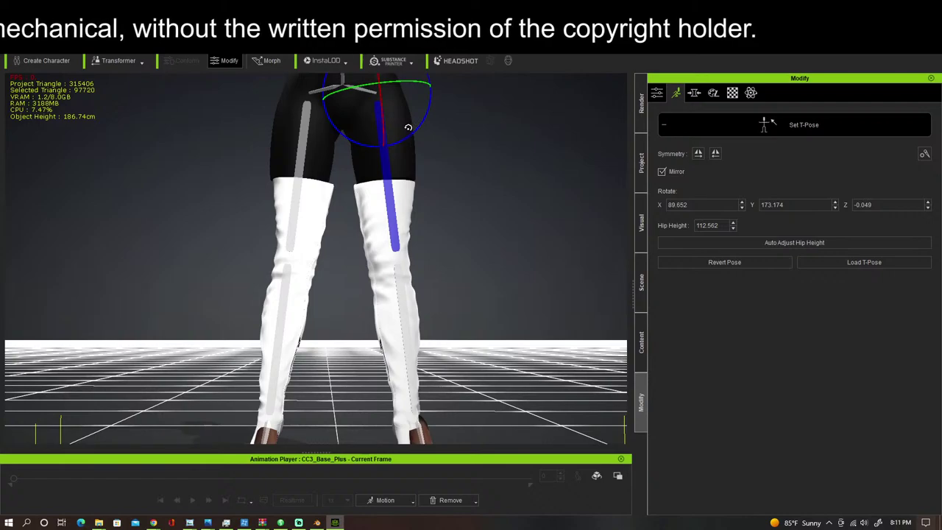
{"action": "left_click_drag", "start_coordinate": [413, 127], "coordinate": [412, 128]}
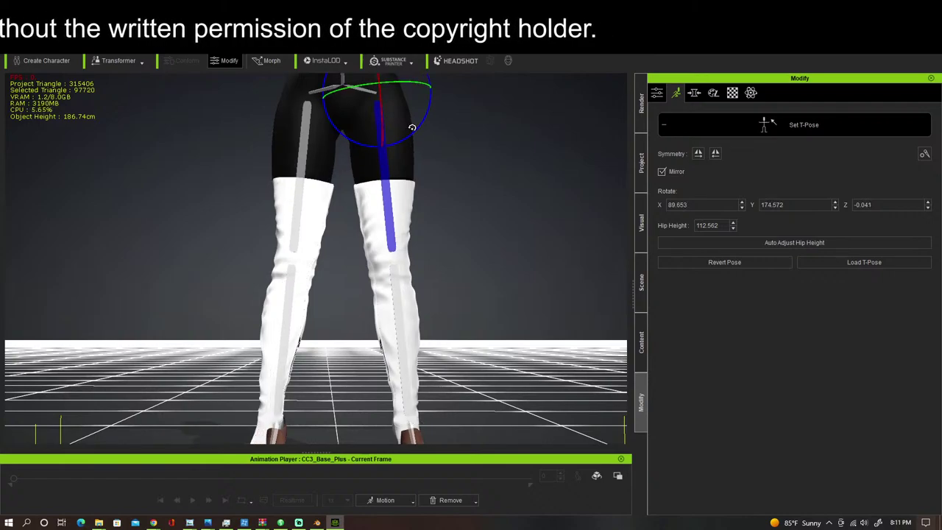
Step: Lower the hip height to 110.662 and rotate the mirrored foot bones to about X -48.423
{"action": "right_click_drag", "start_coordinate": [512, 193], "coordinate": [500, 214]}
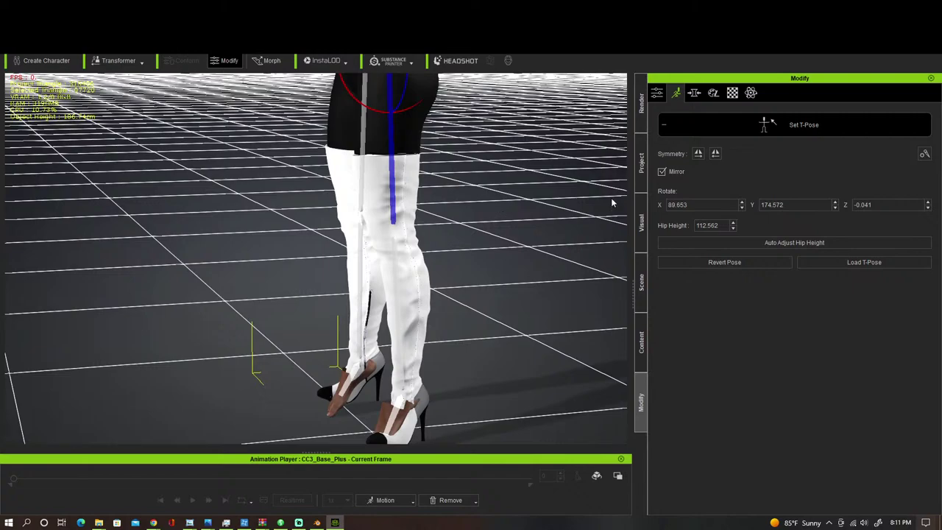
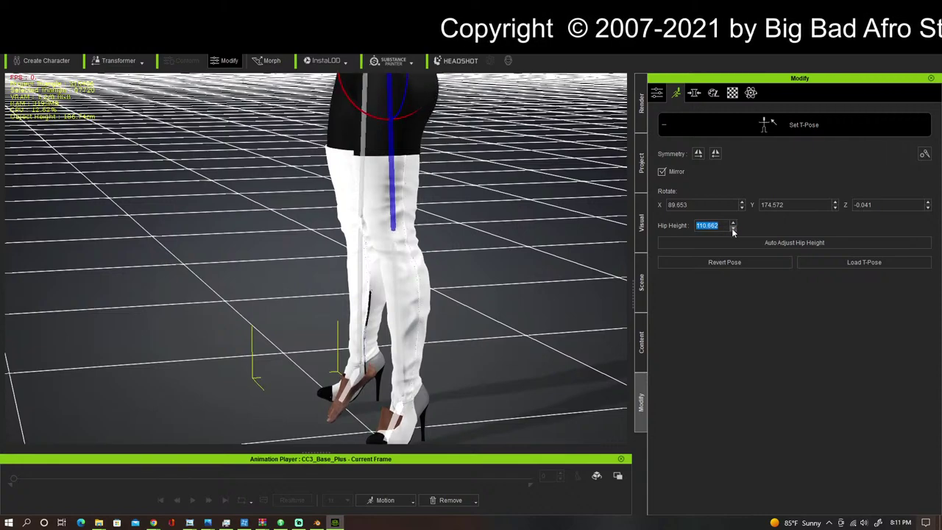
{"action": "right_click_drag", "start_coordinate": [460, 221], "coordinate": [574, 225]}
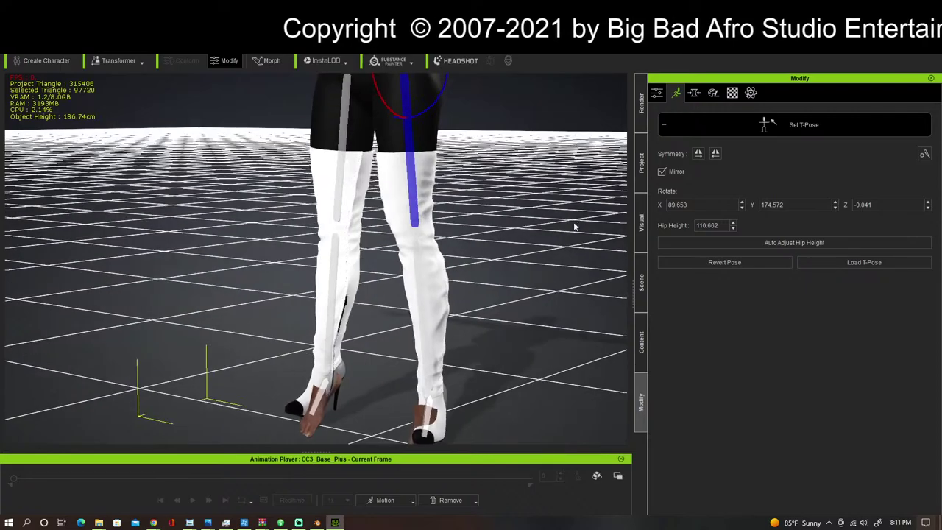
{"action": "right_click_drag", "start_coordinate": [532, 263], "coordinate": [625, 161]}
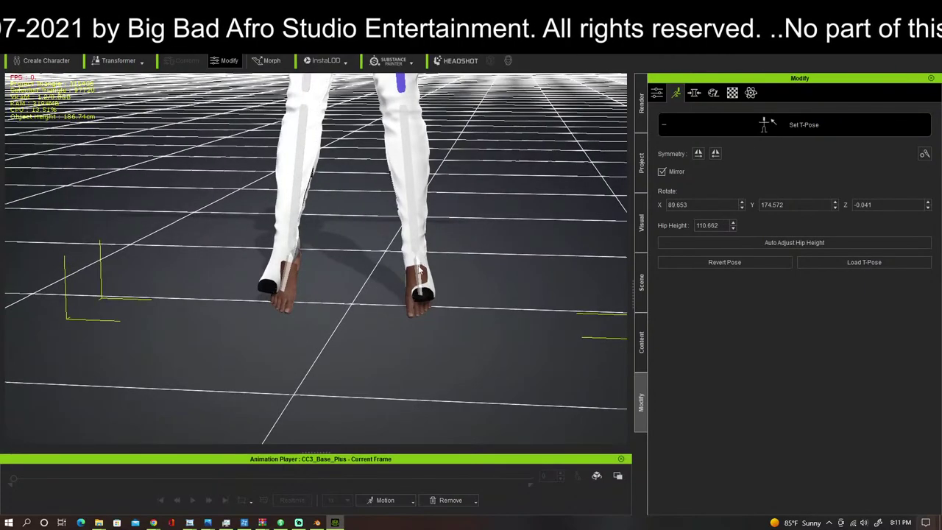
{"action": "right_click_drag", "start_coordinate": [469, 259], "coordinate": [159, 257]}
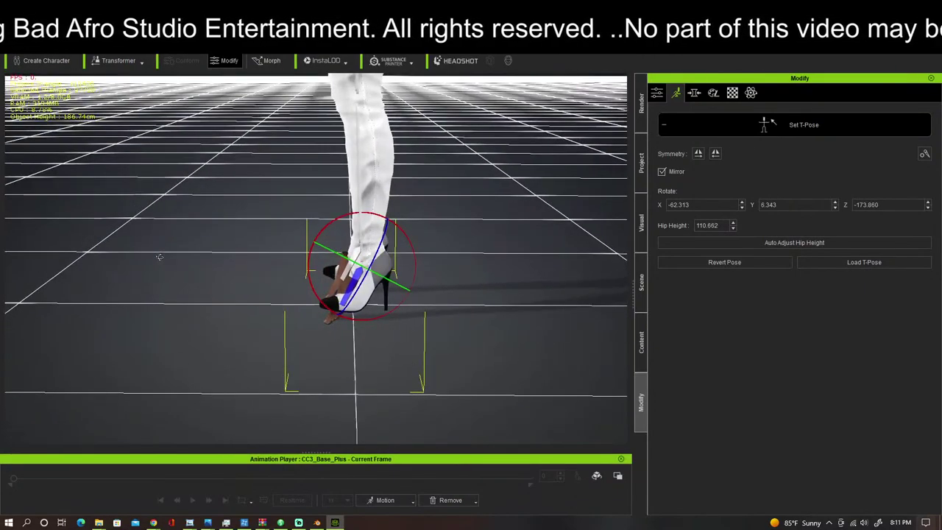
{"action": "left_click_drag", "start_coordinate": [415, 250], "coordinate": [418, 254]}
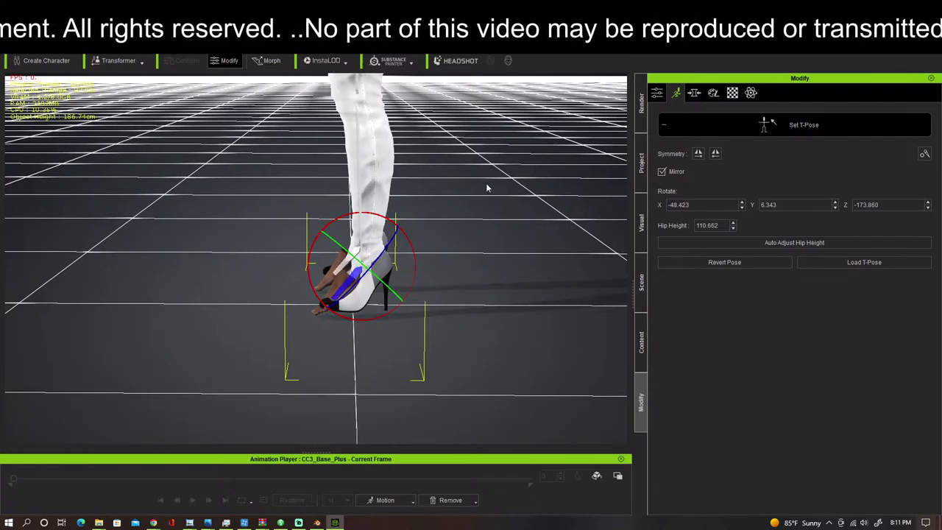
Step: Swing the mirrored thigh bones backward to about X 86.515 so the legs sit inside the boots in side view
{"action": "middle_click_drag", "start_coordinate": [486, 188], "coordinate": [497, 294]}
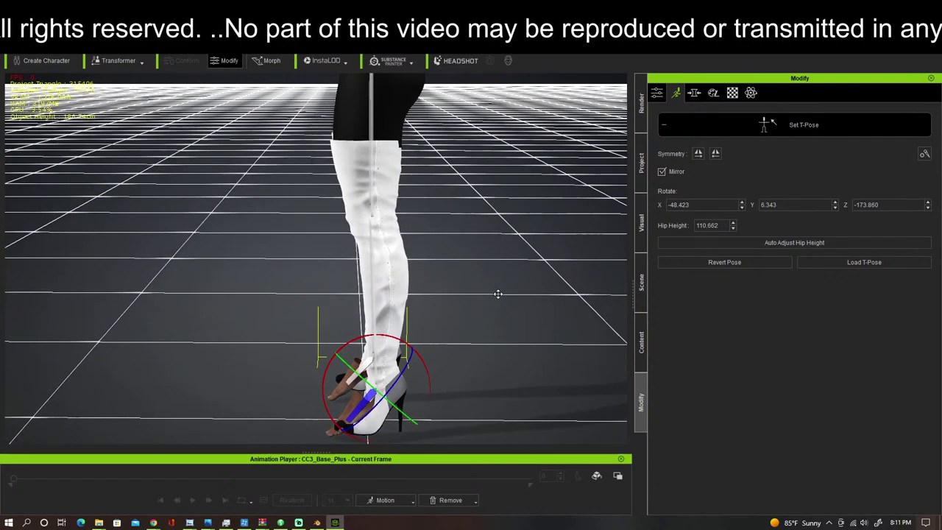
{"action": "left_click", "coordinate": [373, 114]}
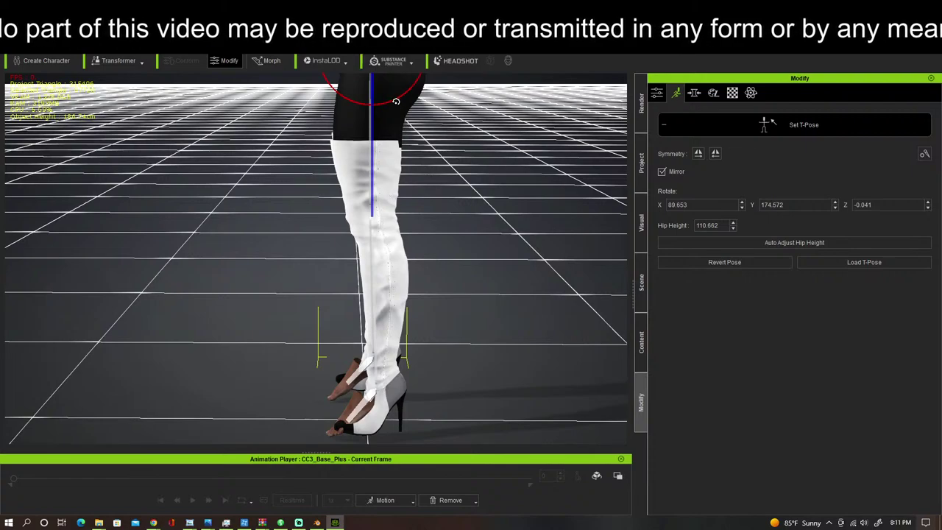
{"action": "left_click_drag", "start_coordinate": [396, 101], "coordinate": [397, 101]}
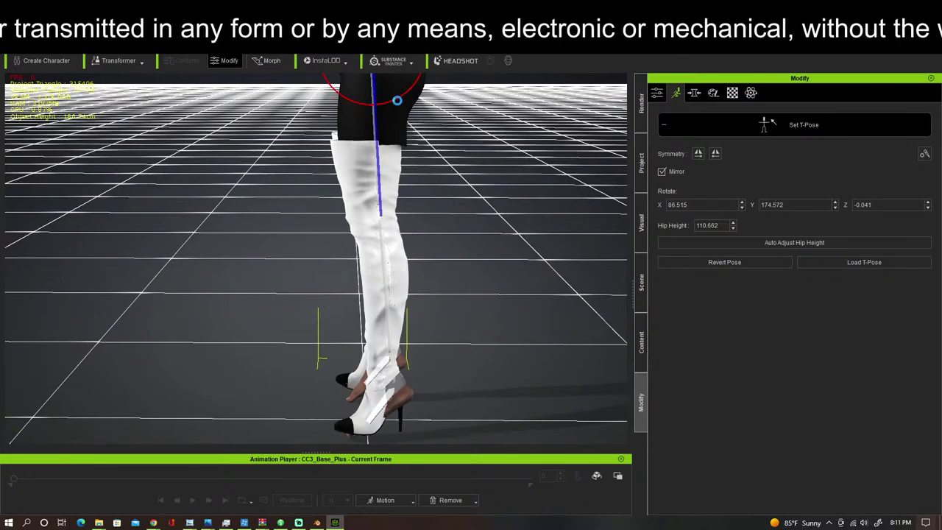
Step: Twist the mirrored thigh bones around the leg axis to about Z 7.929 to line up the feet with the boots
{"action": "left_click_drag", "start_coordinate": [425, 230], "coordinate": [419, 166], "text": "alt"}
{"action": "right_click_drag", "start_coordinate": [418, 166], "coordinate": [574, 171], "text": "alt"}
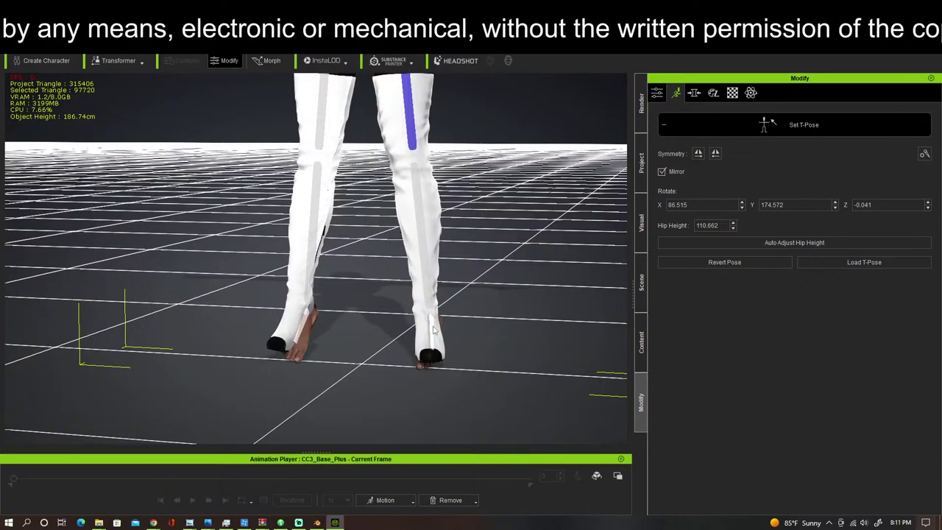
{"action": "middle_click_drag", "start_coordinate": [481, 218], "coordinate": [491, 313]}
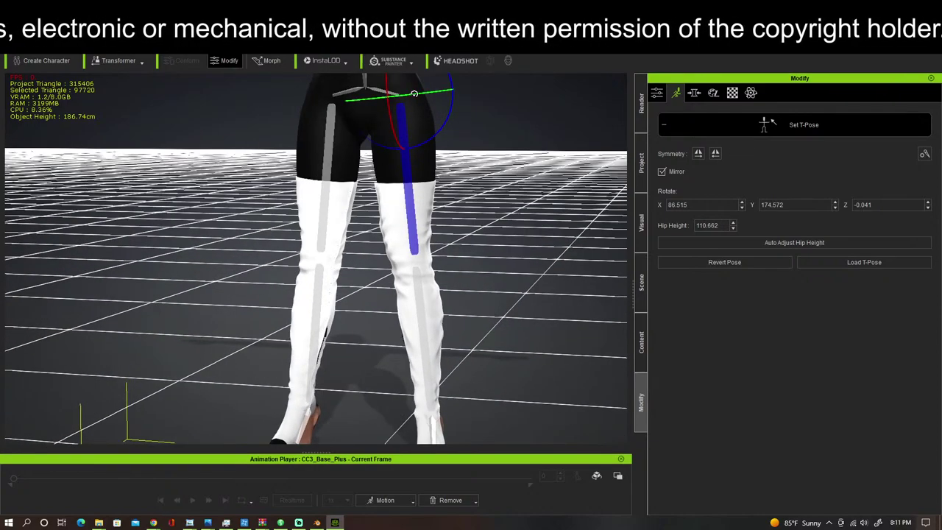
{"action": "left_click_drag", "start_coordinate": [426, 111], "coordinate": [459, 179]}
{"action": "middle_click_drag", "start_coordinate": [459, 178], "coordinate": [472, 234]}
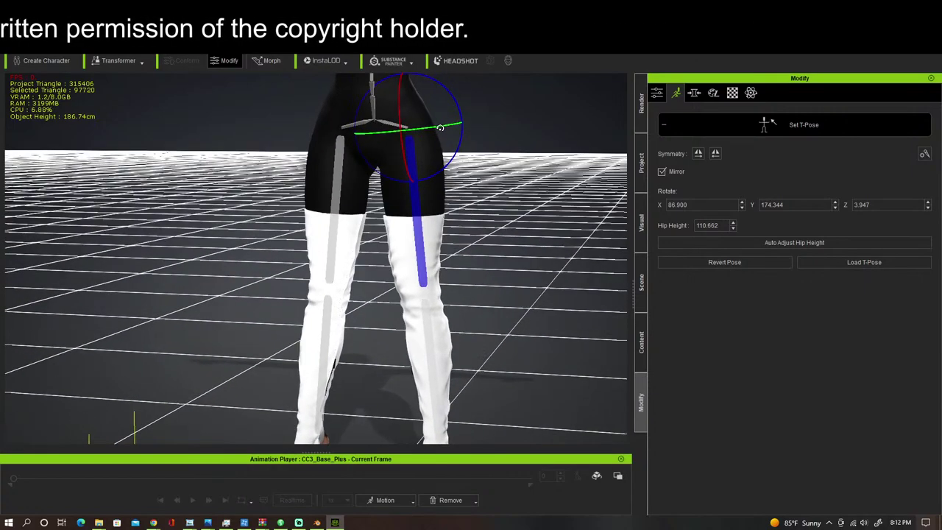
{"action": "left_click_drag", "start_coordinate": [449, 124], "coordinate": [442, 128]}
{"action": "middle_click_drag", "start_coordinate": [492, 234], "coordinate": [498, 106]}
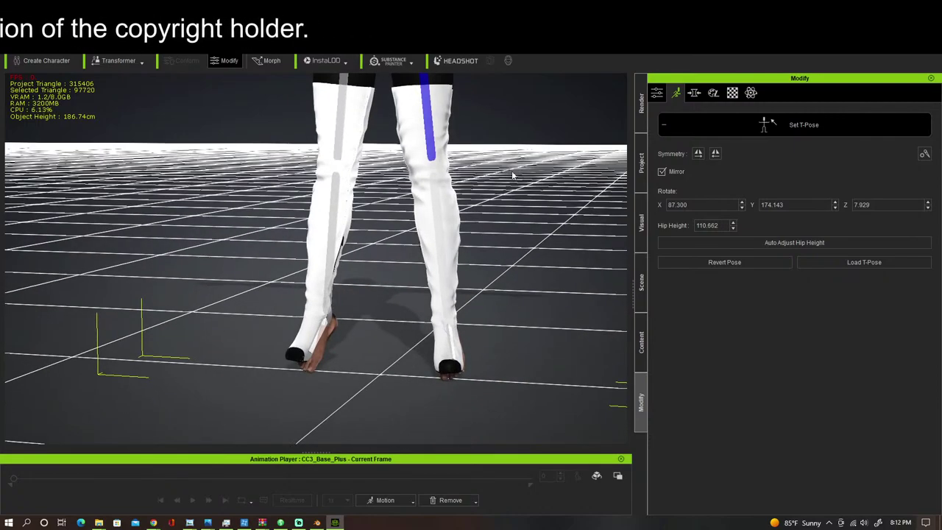
Step: From behind, rotate the left foot bone to about X -51.646, Y 11.567, Z -171.646 to follow the boot's direction
{"action": "right_click_drag", "start_coordinate": [498, 105], "coordinate": [187, 201]}
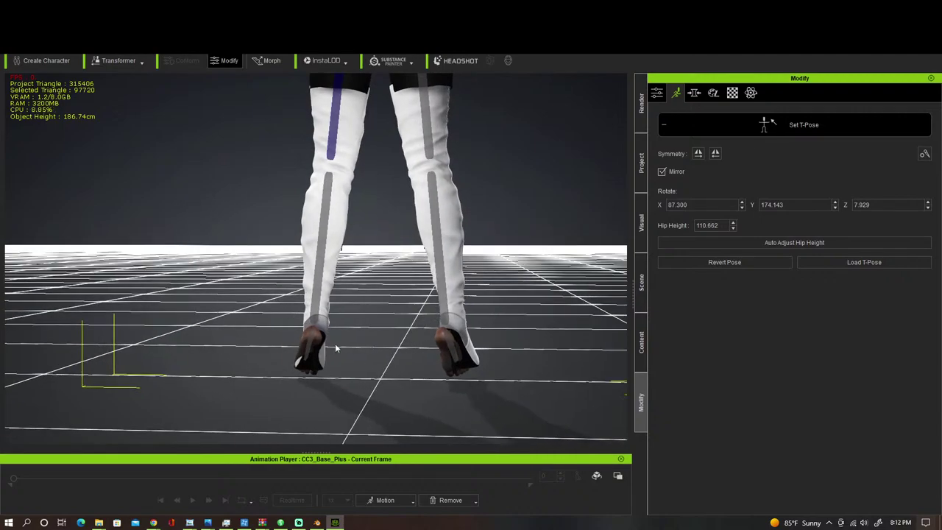
{"action": "scroll", "coordinate": [335, 348], "scroll_direction": "up", "scroll_amount": 5}
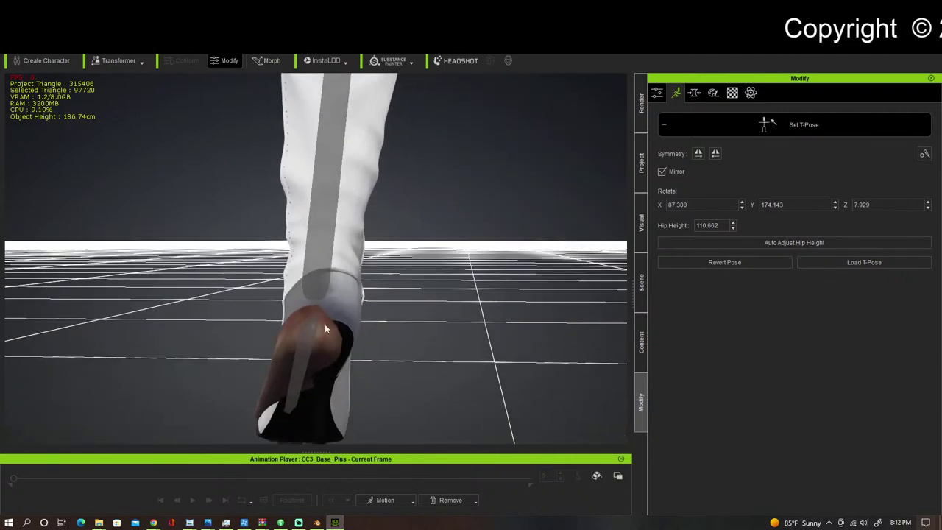
{"action": "left_click", "coordinate": [310, 353]}
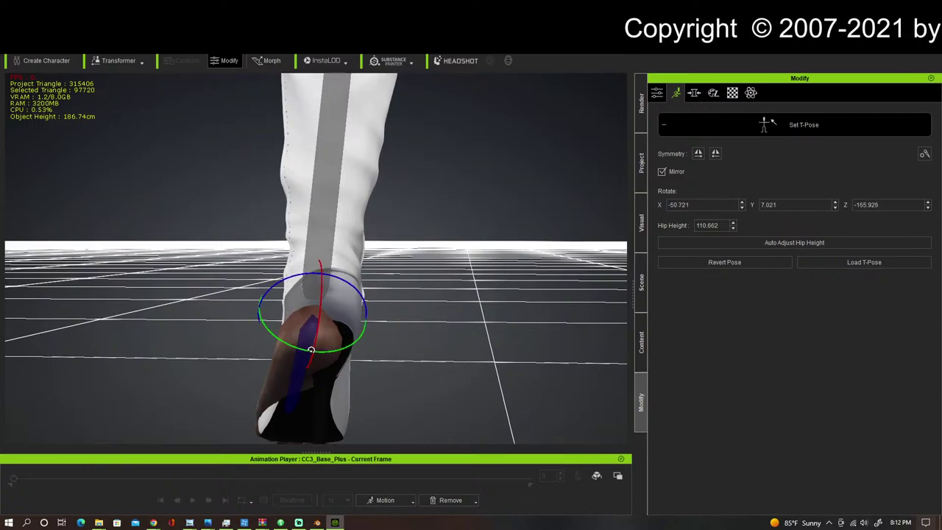
{"action": "left_click_drag", "start_coordinate": [312, 351], "coordinate": [321, 355]}
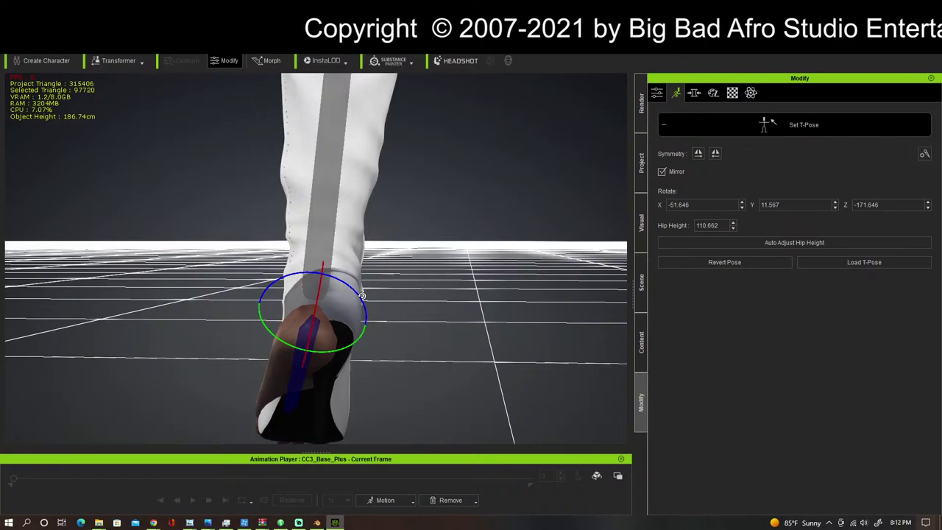
Step: Select the hip bone and tilt it in side view to about X 88.742 to move the legs within the boots
{"action": "left_click", "coordinate": [389, 236]}
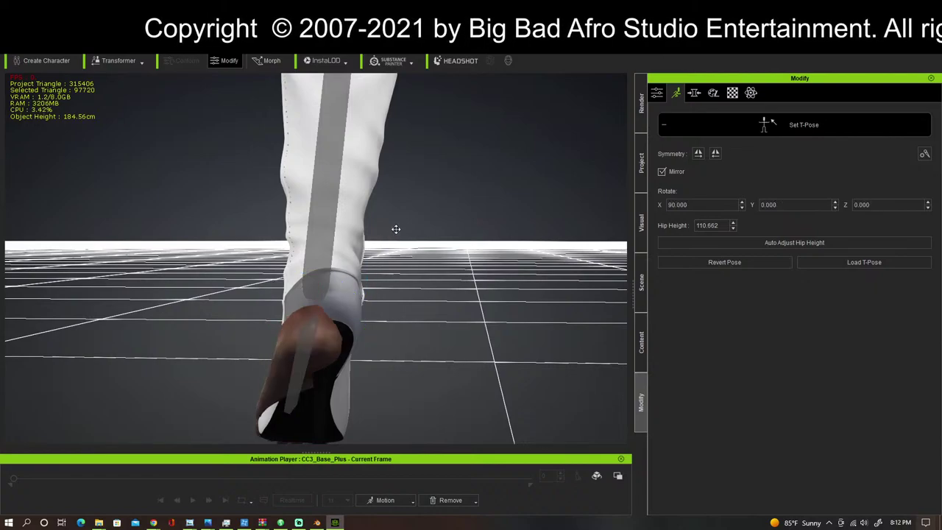
{"action": "middle_click_drag", "start_coordinate": [396, 229], "coordinate": [410, 335]}
{"action": "scroll", "coordinate": [418, 302], "scroll_direction": "down", "scroll_amount": 3}
{"action": "middle_click_drag", "start_coordinate": [418, 294], "coordinate": [406, 390]}
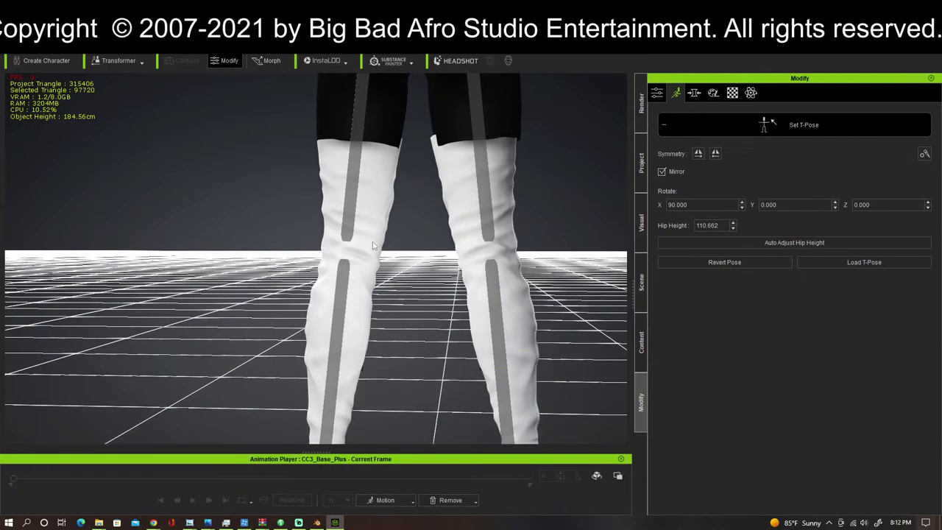
{"action": "middle_click_drag", "start_coordinate": [373, 246], "coordinate": [397, 337]}
{"action": "right_click_drag", "start_coordinate": [464, 310], "coordinate": [708, 294]}
{"action": "middle_click_drag", "start_coordinate": [531, 263], "coordinate": [421, 154]}
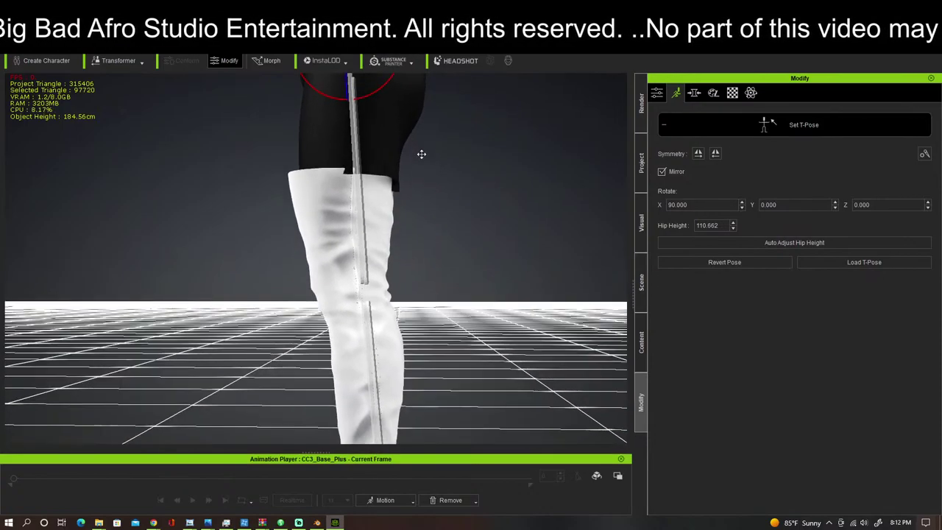
{"action": "scroll", "coordinate": [442, 198], "scroll_direction": "down", "scroll_amount": 3}
{"action": "middle_click_drag", "start_coordinate": [452, 261], "coordinate": [470, 199]}
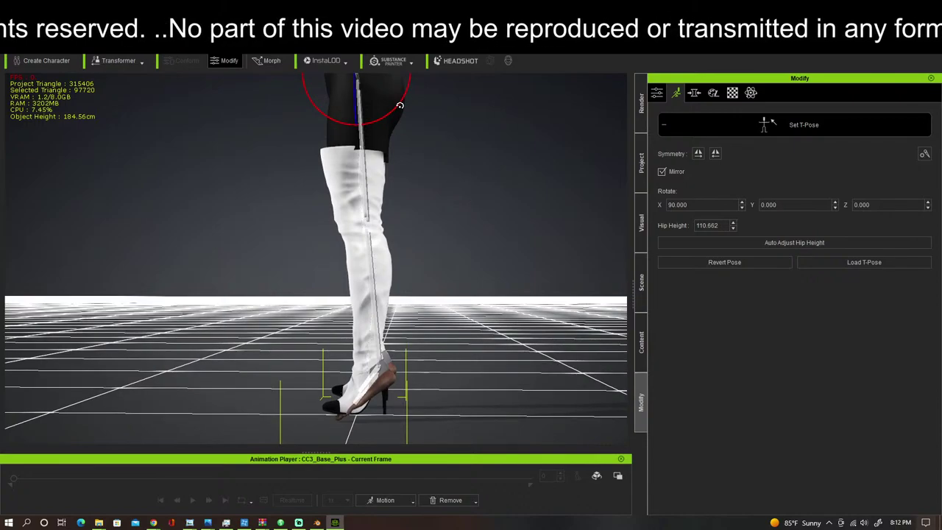
{"action": "left_click_drag", "start_coordinate": [399, 106], "coordinate": [377, 232]}
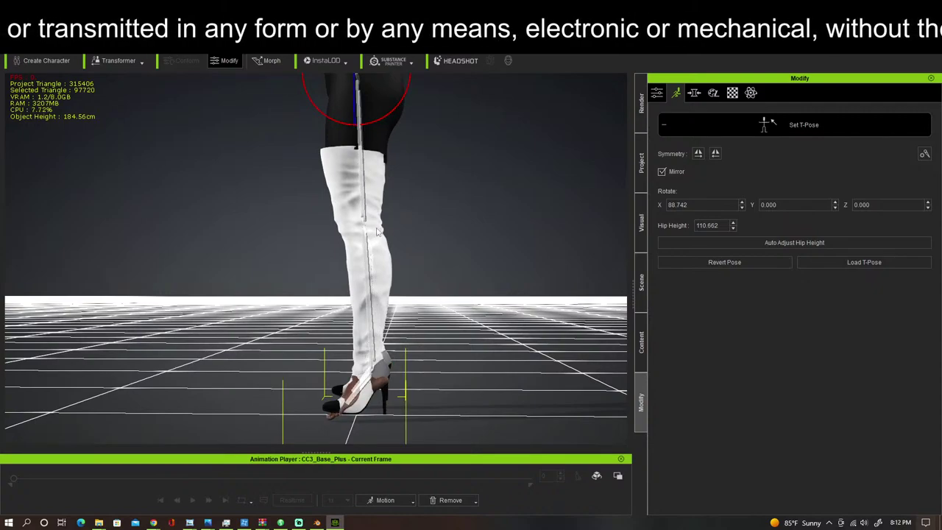
Step: Revert the character's pose to discard all the T-pose bone and hip height adjustments
{"action": "right_click_drag", "start_coordinate": [377, 232], "coordinate": [256, 359]}
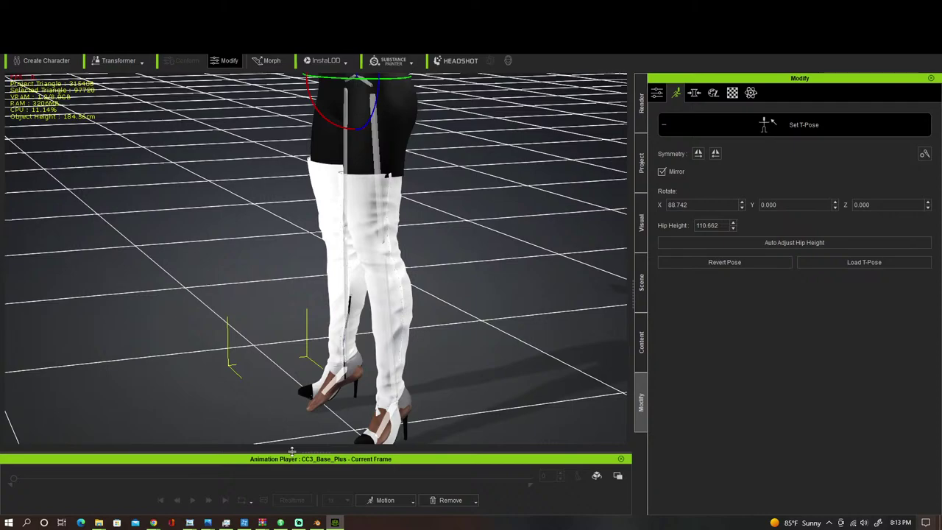
{"action": "left_click", "coordinate": [699, 259]}
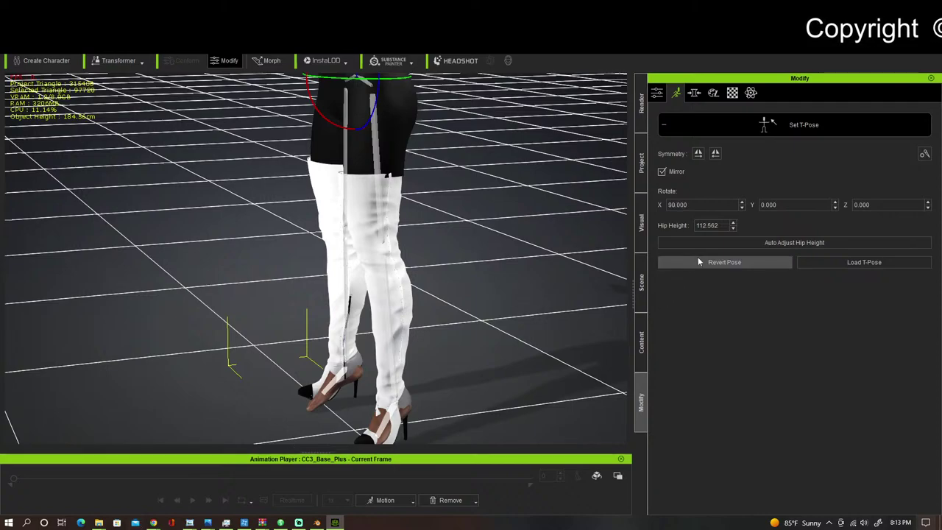
Step: Revert the T-pose bone adjustments and lower the character's hip height to 103.762
{"action": "left_click", "coordinate": [705, 262]}
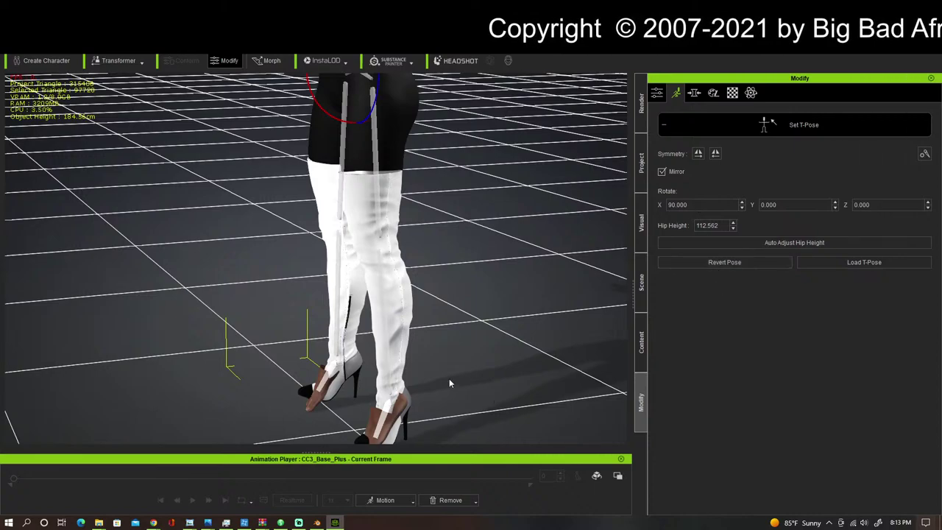
{"action": "scroll", "coordinate": [409, 381], "scroll_direction": "down", "scroll_amount": 2}
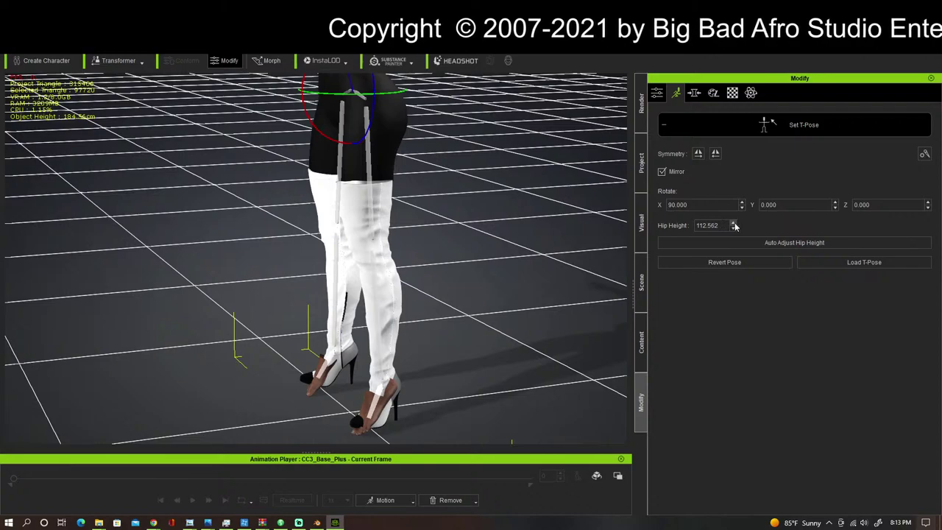
{"action": "left_click", "coordinate": [733, 229]}
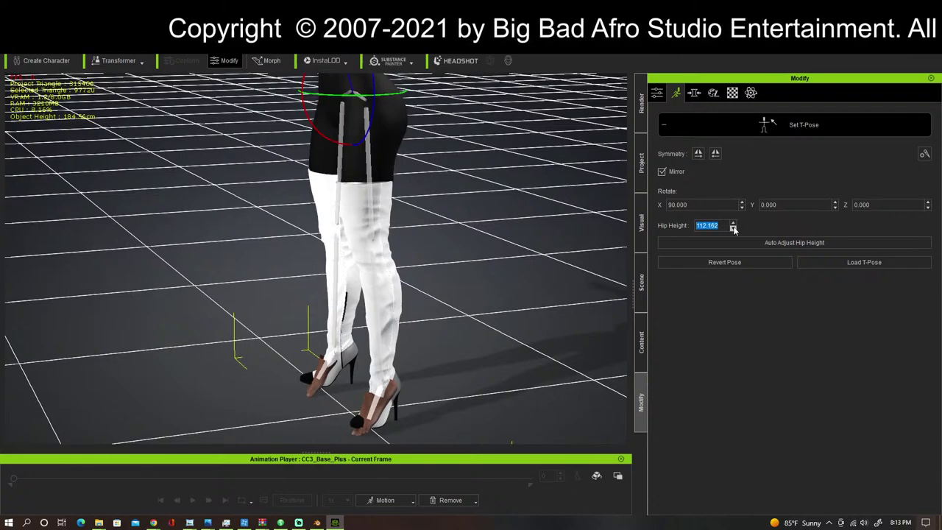
{"action": "left_click", "coordinate": [733, 229]}
{"action": "left_click", "coordinate": [733, 229]}
{"action": "left_click", "coordinate": [733, 229]}
{"action": "left_click", "coordinate": [733, 229]}
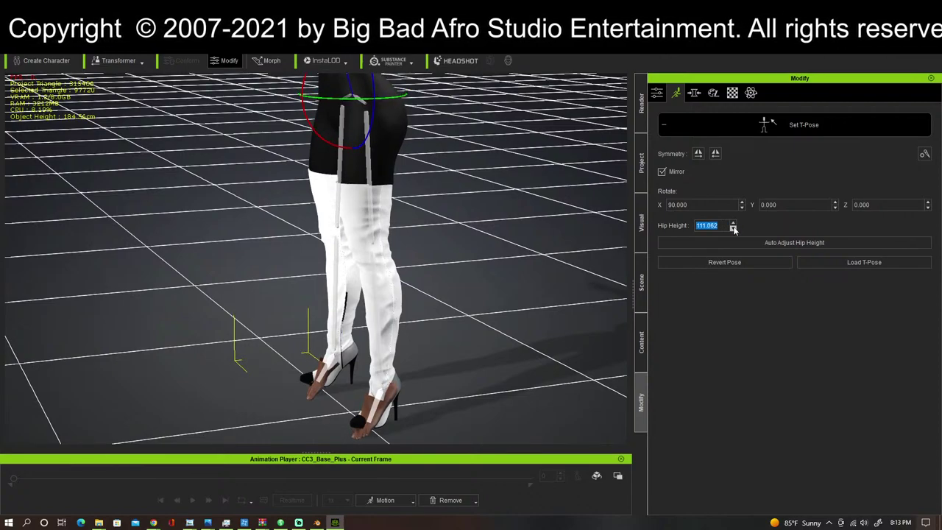
{"action": "left_click", "coordinate": [733, 229]}
{"action": "left_click", "coordinate": [733, 229]}
{"action": "left_click", "coordinate": [733, 229]}
{"action": "left_click", "coordinate": [733, 229]}
{"action": "left_click", "coordinate": [733, 229]}
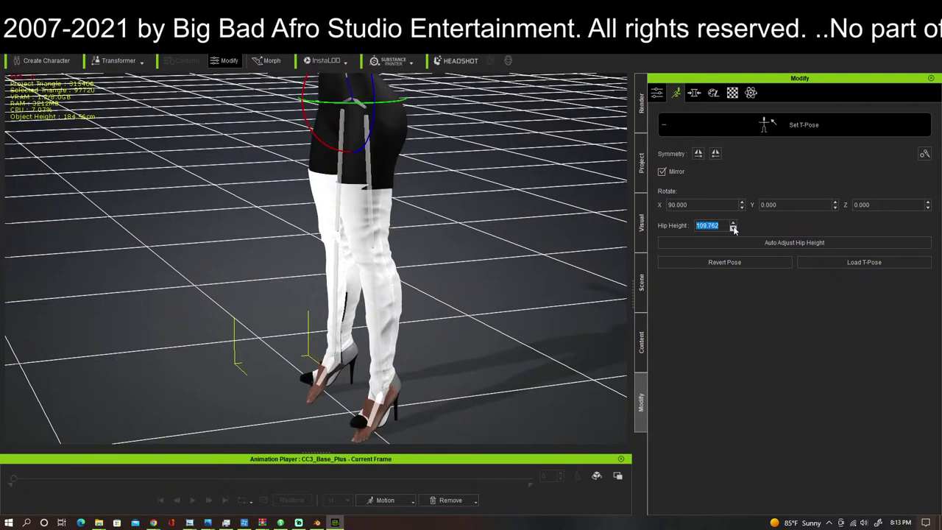
{"action": "left_click", "coordinate": [733, 228]}
{"action": "left_click", "coordinate": [733, 228]}
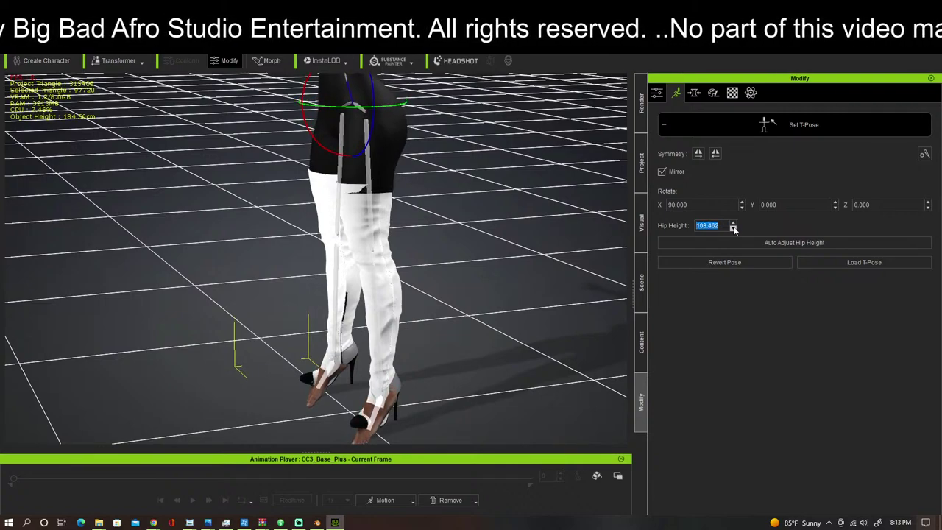
{"action": "left_click", "coordinate": [733, 229]}
{"action": "left_click", "coordinate": [733, 229]}
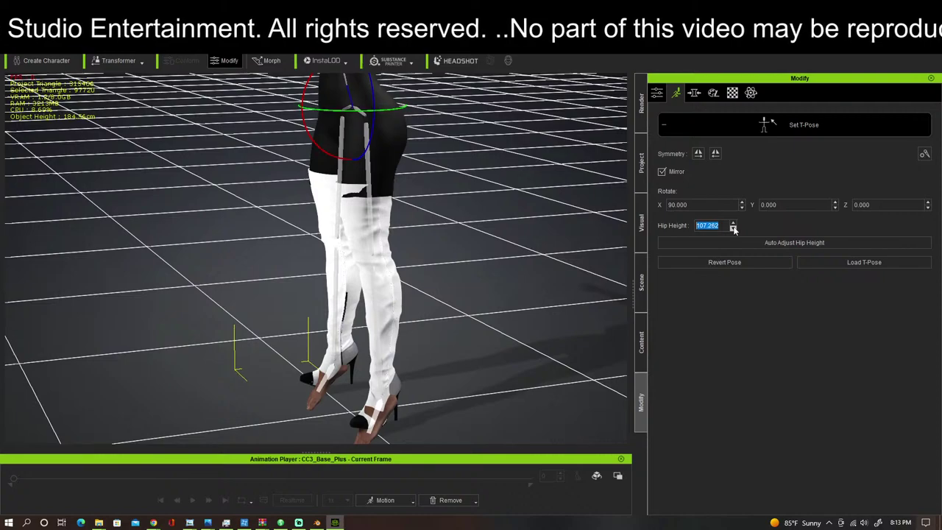
{"action": "left_click", "coordinate": [733, 229]}
{"action": "left_click", "coordinate": [733, 229]}
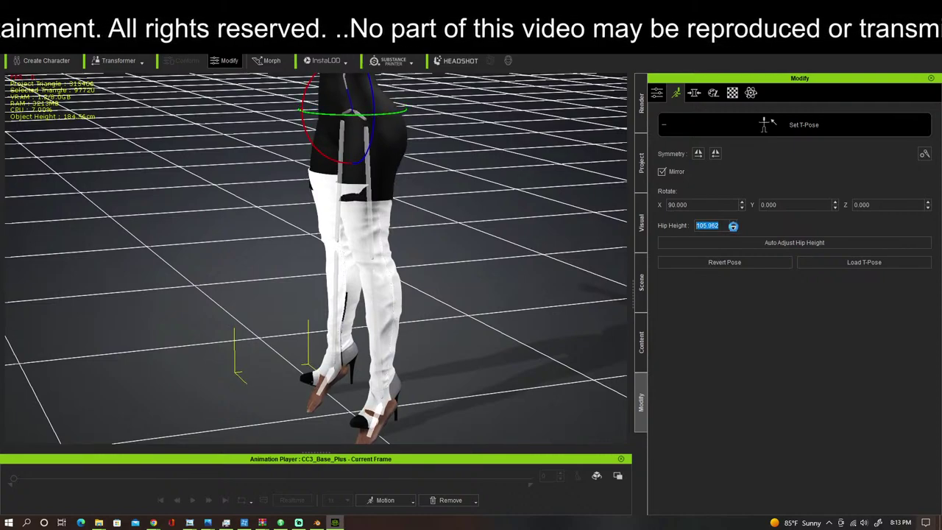
{"action": "left_click", "coordinate": [734, 229]}
{"action": "left_click", "coordinate": [733, 229]}
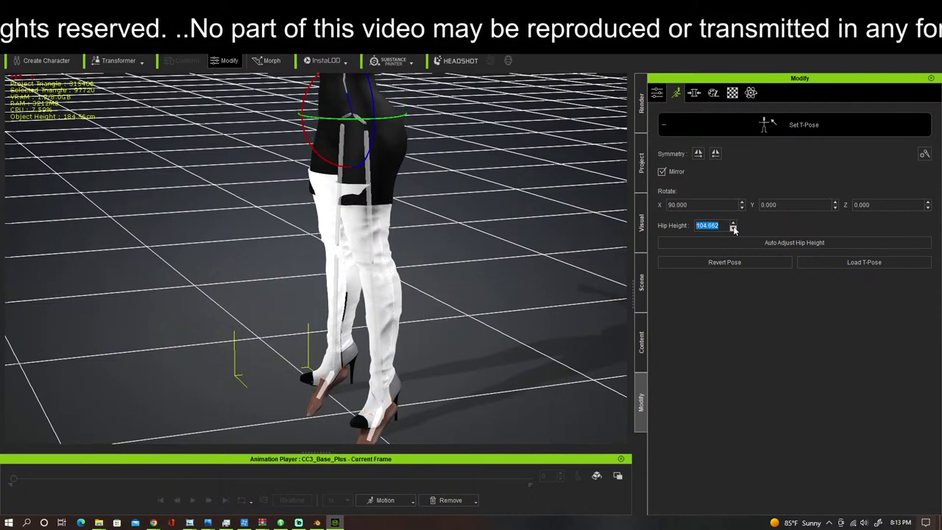
{"action": "left_click", "coordinate": [733, 229]}
{"action": "left_click", "coordinate": [733, 229]}
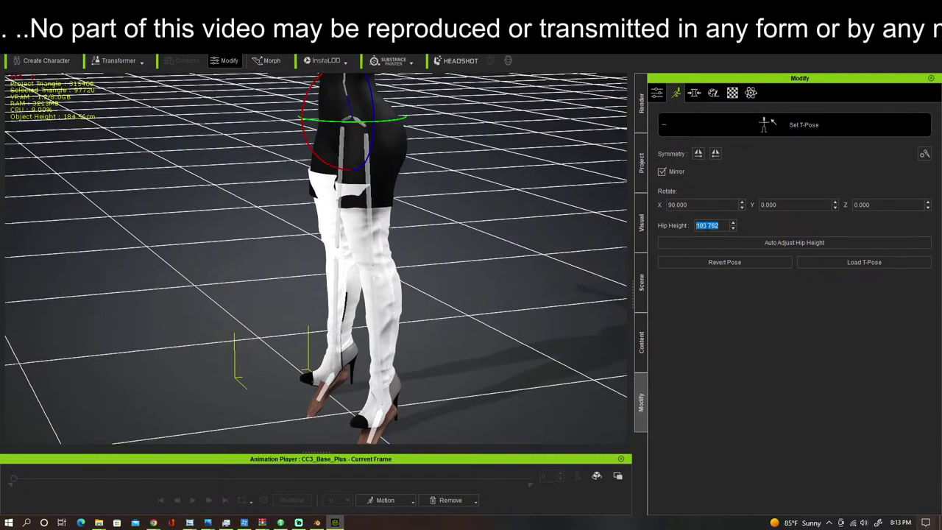
Step: Try an X rotation of 0 on the hip bone and undo it
{"action": "middle_click_drag", "start_coordinate": [576, 235], "coordinate": [506, 131]}
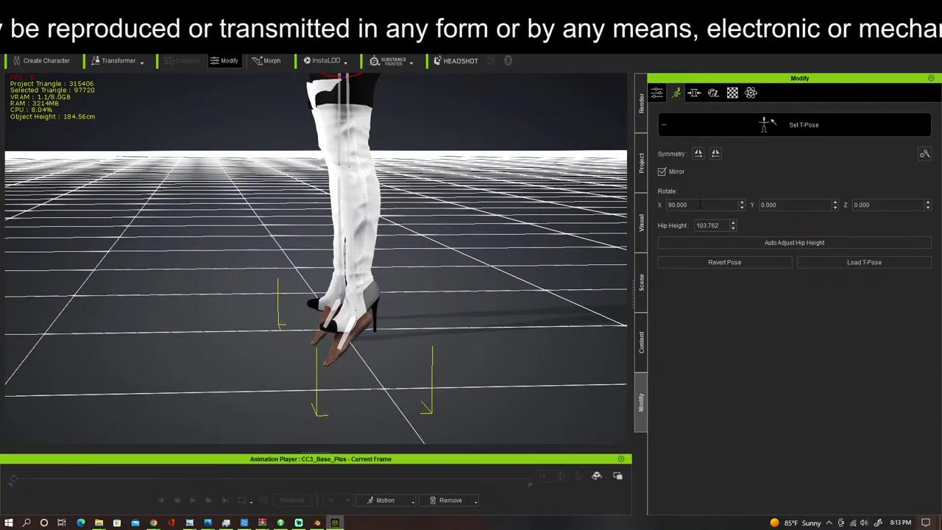
{"action": "left_click", "coordinate": [700, 205]}
{"action": "key", "text": "BackSpace"}
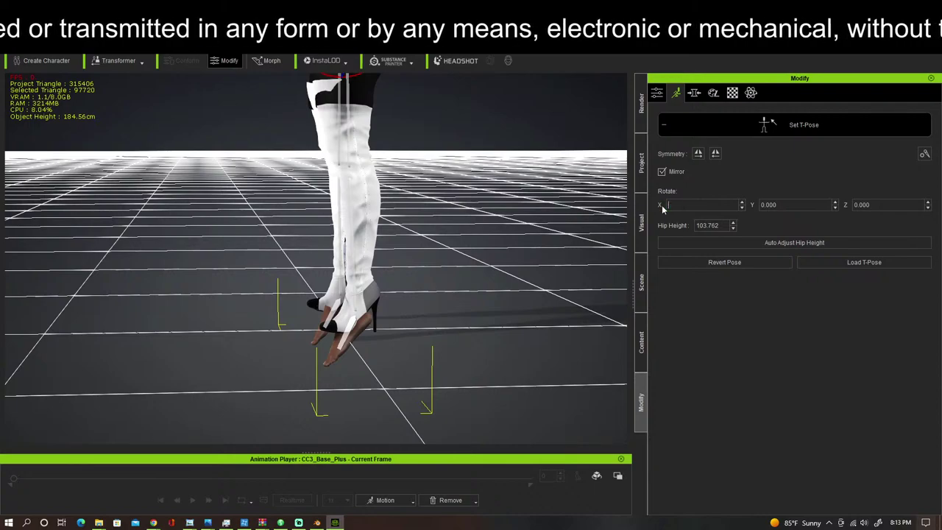
{"action": "type", "text": "0"}
{"action": "key", "text": "Return"}
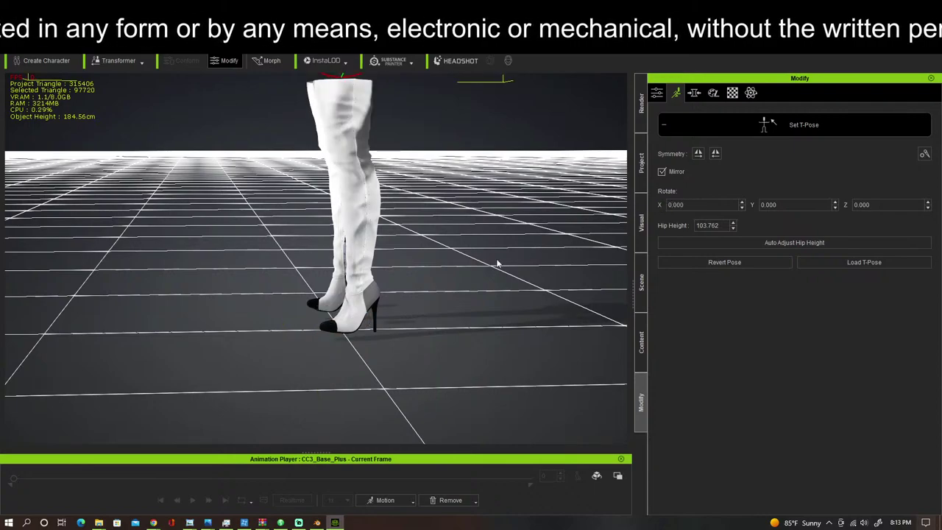
{"action": "scroll", "coordinate": [496, 262], "scroll_direction": "down", "scroll_amount": 3}
{"action": "middle_click_drag", "start_coordinate": [444, 269], "coordinate": [445, 272]}
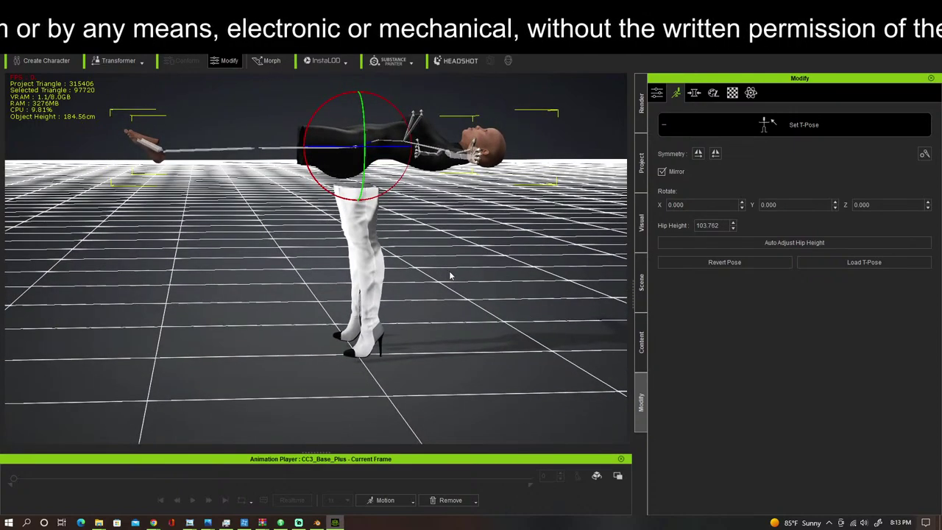
{"action": "key", "text": "ctrl+z"}
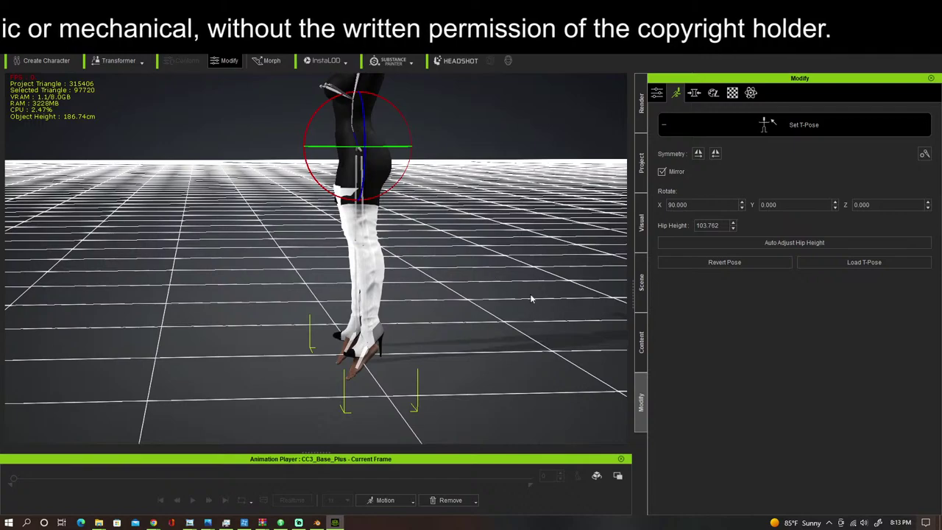
Step: Try loading the T-pose from Onyx_1.iAvatar, check the legs against the boots from the front, and undo it
{"action": "left_click", "coordinate": [862, 262]}
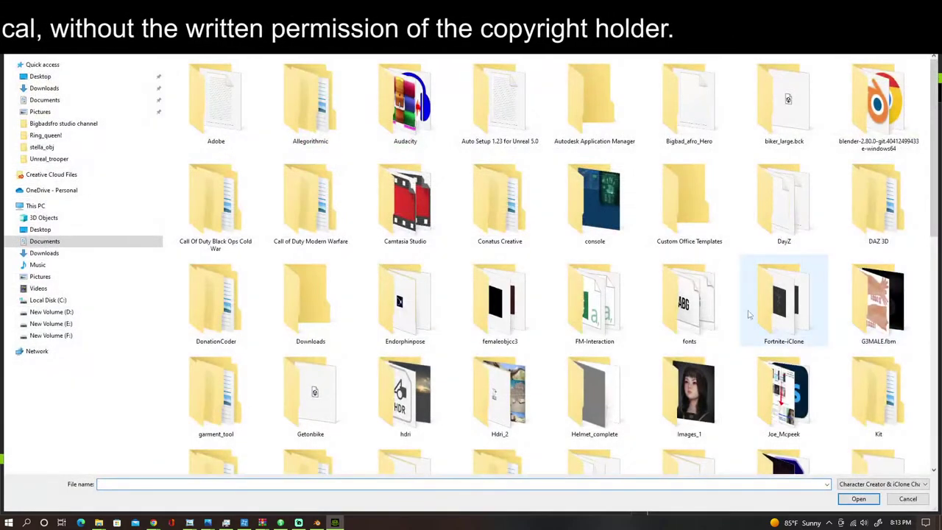
{"action": "scroll", "coordinate": [743, 331], "scroll_direction": "down", "scroll_amount": 10}
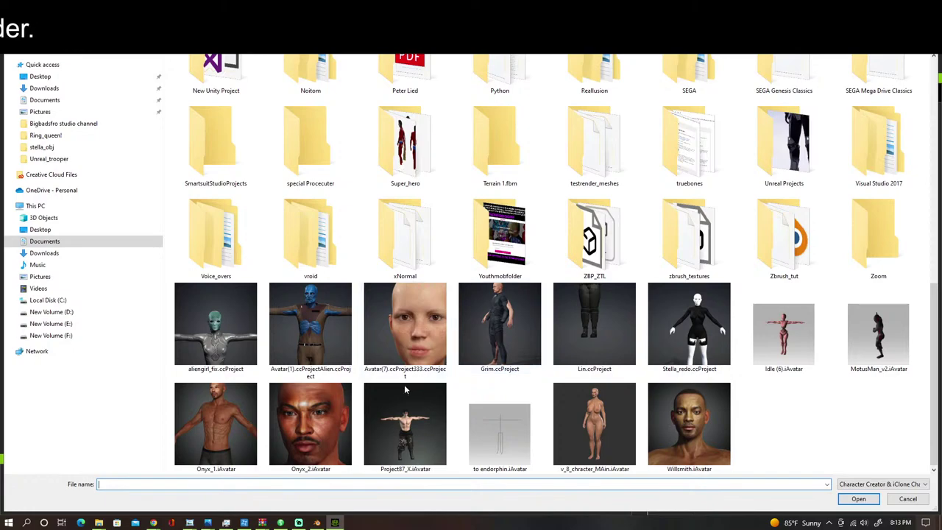
{"action": "double_click", "coordinate": [221, 419]}
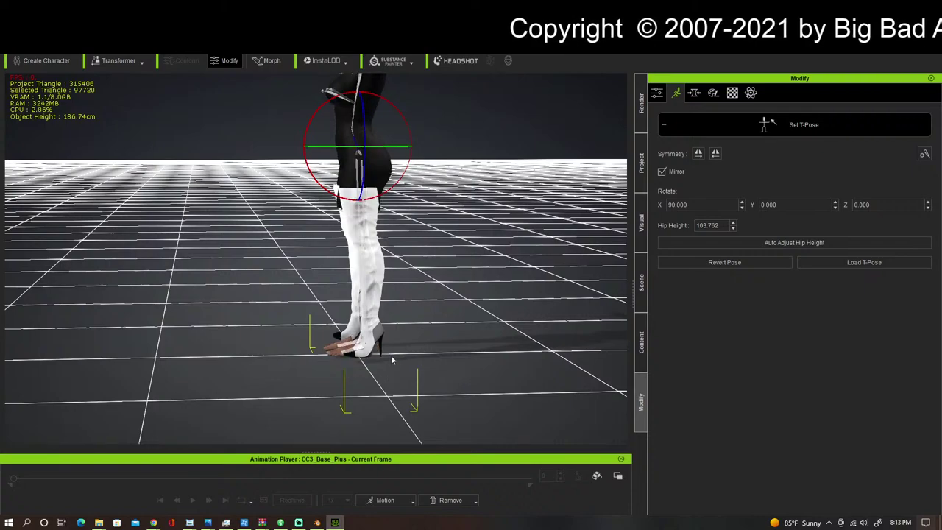
{"action": "right_click_drag", "start_coordinate": [410, 243], "coordinate": [614, 278]}
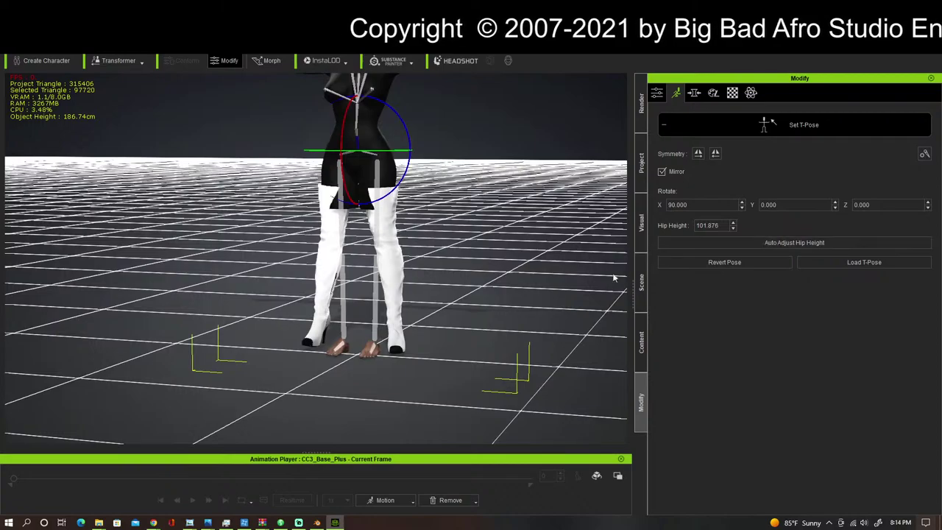
{"action": "right_click_drag", "start_coordinate": [531, 304], "coordinate": [564, 287]}
{"action": "middle_click_drag", "start_coordinate": [522, 286], "coordinate": [526, 303]}
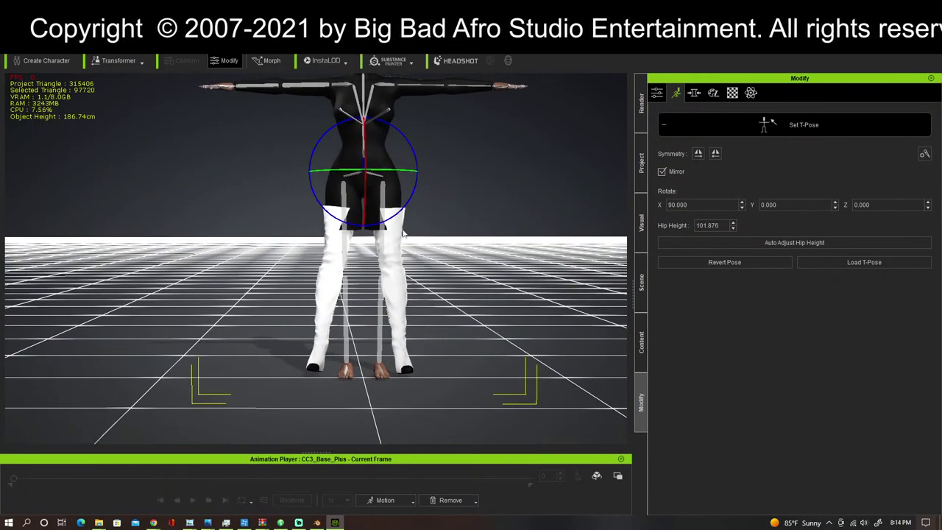
{"action": "mouse_move", "coordinate": [403, 232]}
{"action": "right_mouse_down"}
{"action": "mouse_move", "coordinate": [442, 242]}
{"action": "mouse_move", "coordinate": [349, 248]}
{"action": "mouse_move", "coordinate": [404, 241]}
{"action": "right_mouse_up"}
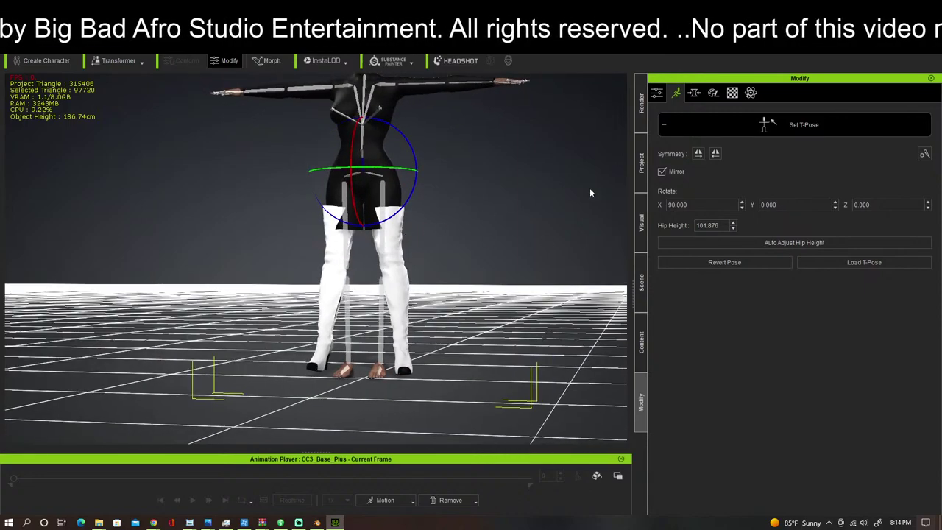
{"action": "key", "text": "ctrl+z"}
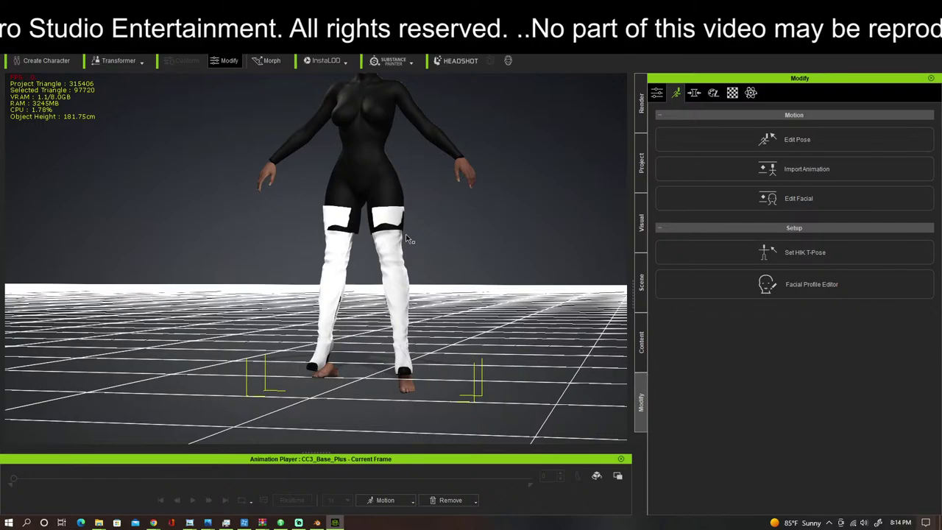
Step: Delete both boot props, HBootL_55055.002 and HBootR_55055.002, from the scene
{"action": "mouse_move", "coordinate": [451, 240]}
{"action": "right_mouse_down"}
{"action": "mouse_move", "coordinate": [471, 242]}
{"action": "mouse_move", "coordinate": [263, 242]}
{"action": "mouse_move", "coordinate": [445, 249]}
{"action": "right_mouse_up"}
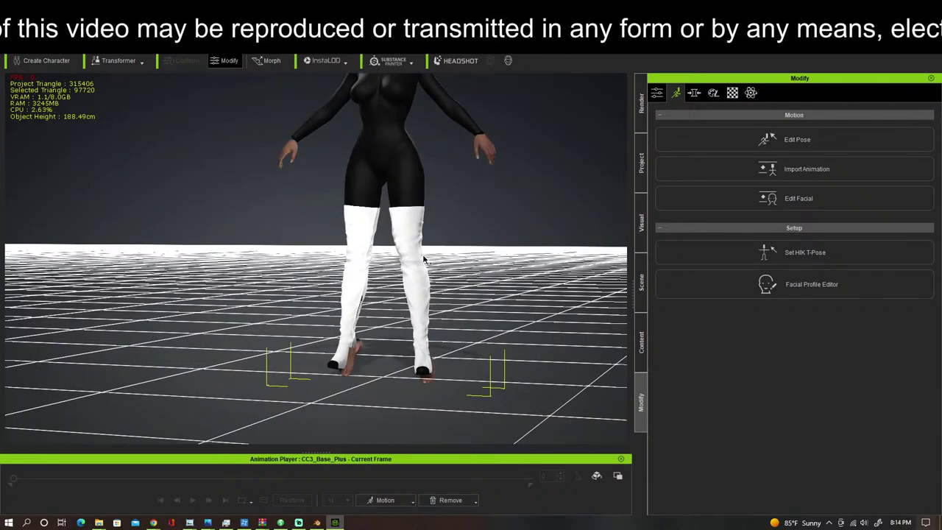
{"action": "left_click", "coordinate": [407, 226]}
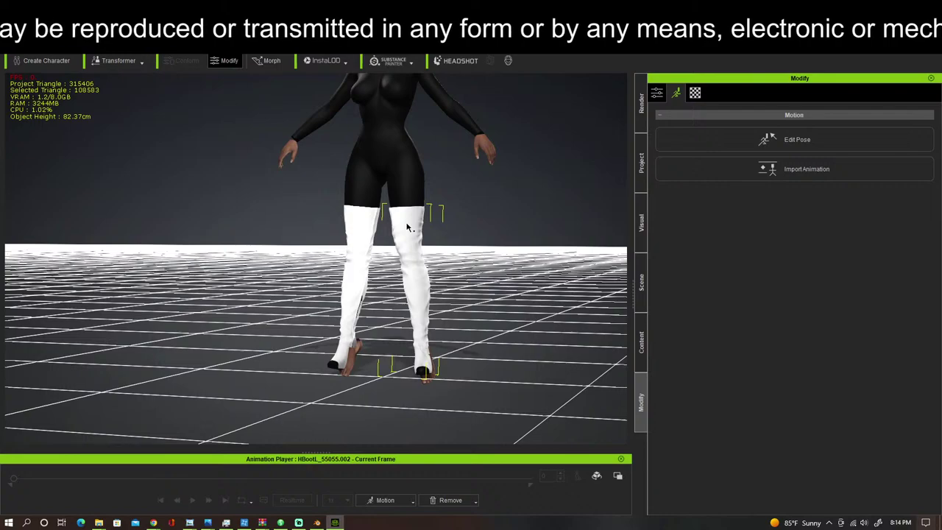
{"action": "key", "text": "Delete"}
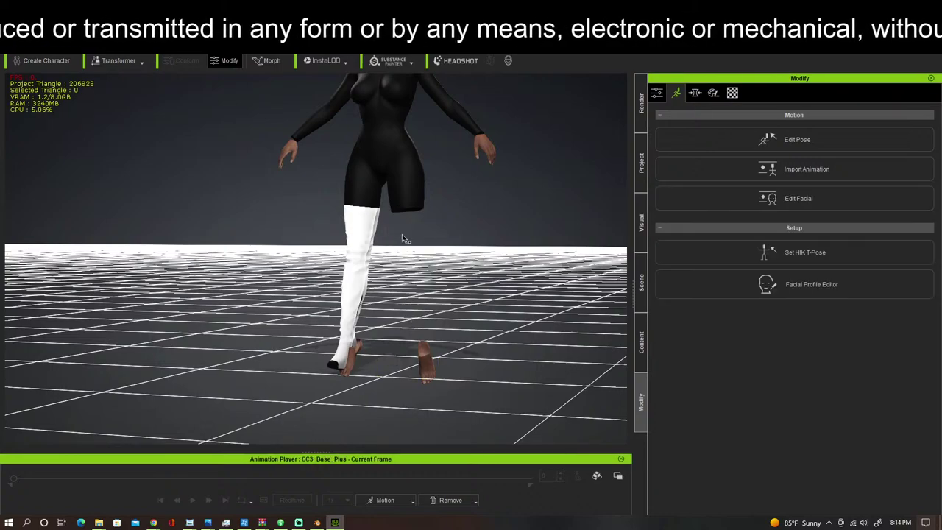
{"action": "left_click", "coordinate": [351, 252]}
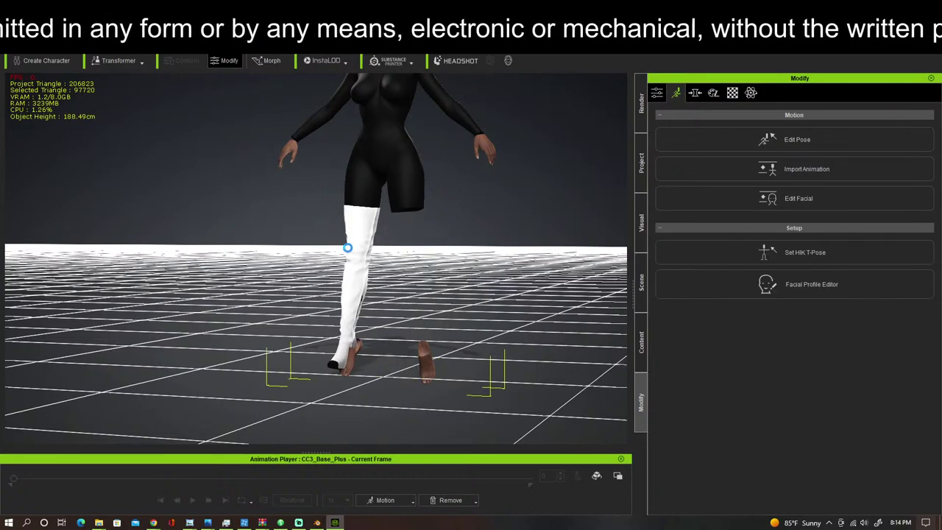
{"action": "key", "text": "Delete"}
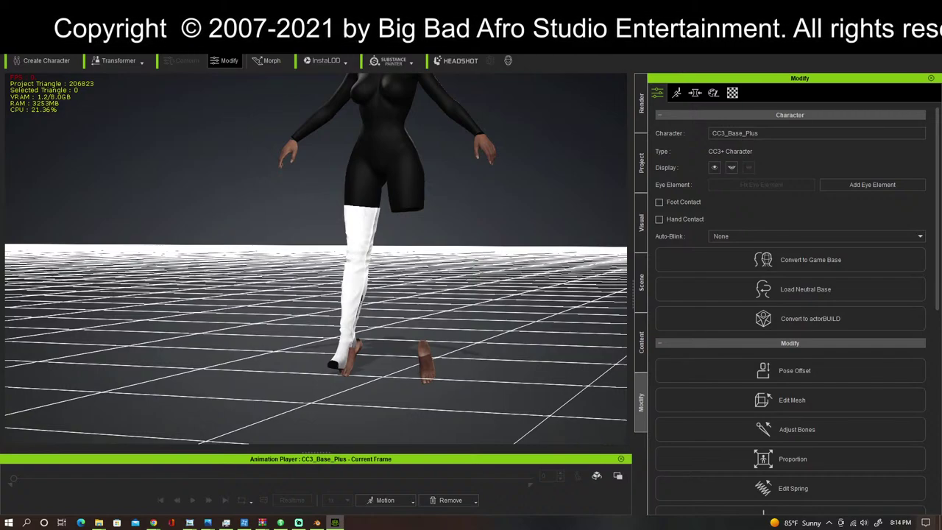
{"action": "left_click", "coordinate": [354, 237]}
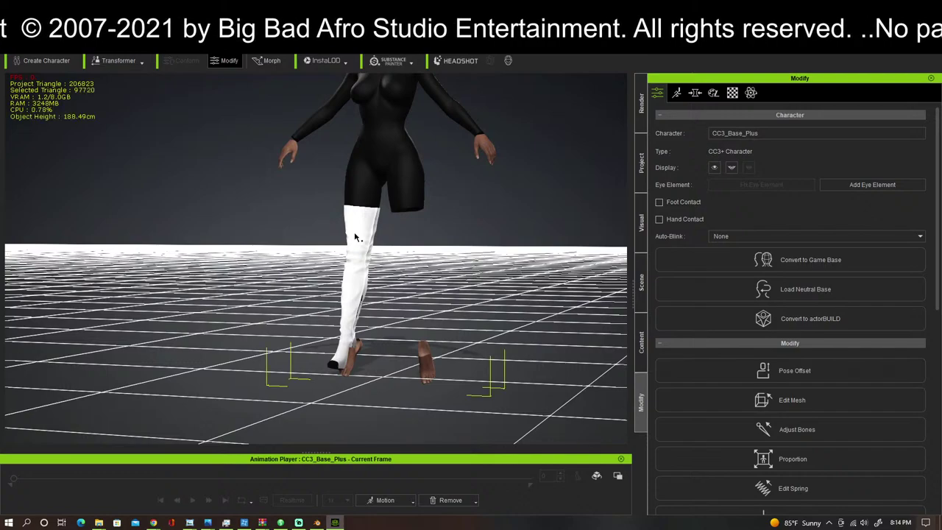
{"action": "right_click", "coordinate": [354, 237]}
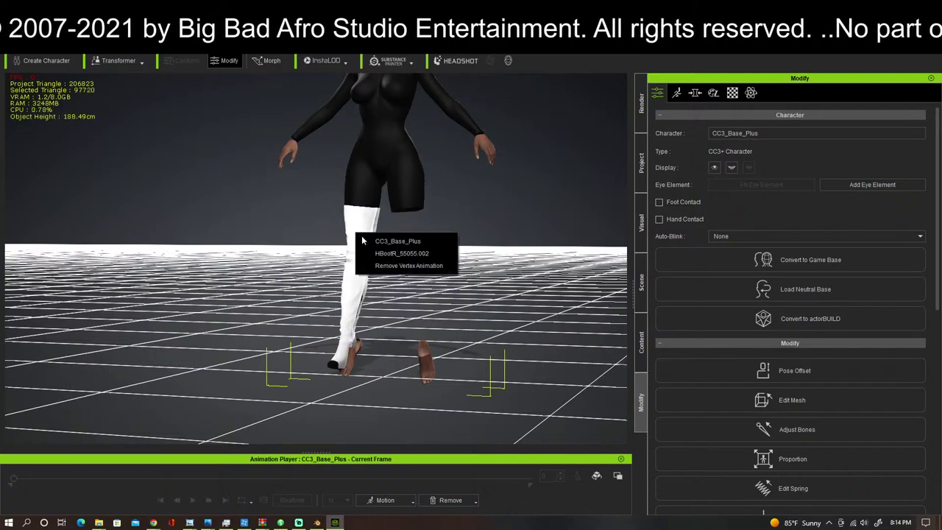
{"action": "left_click", "coordinate": [397, 253]}
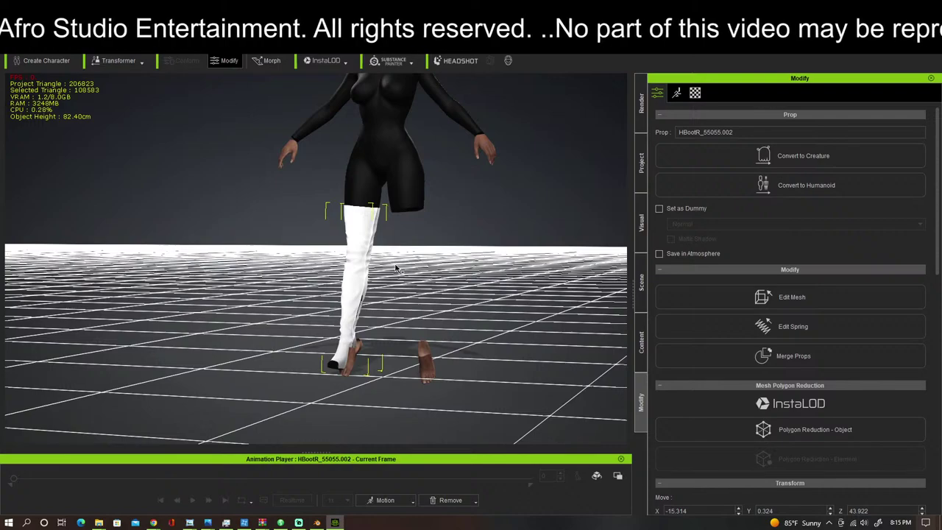
{"action": "key", "text": "Delete"}
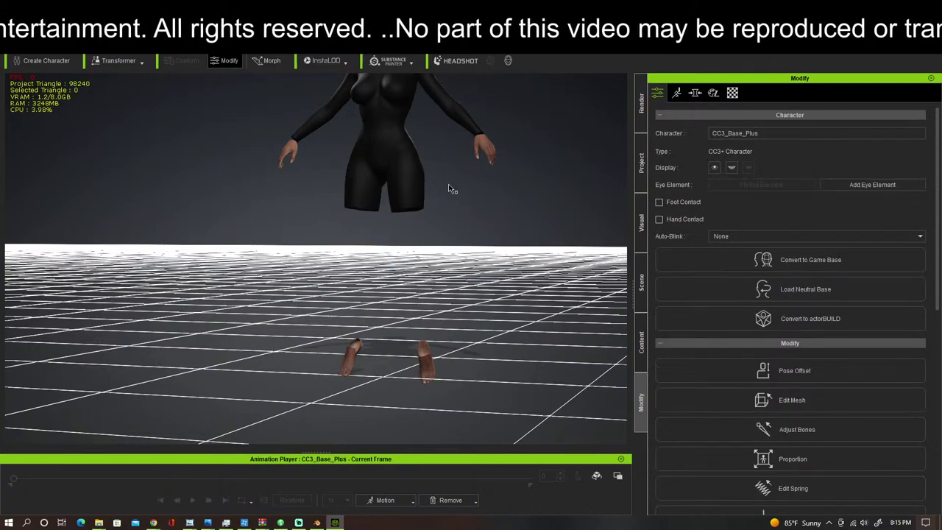
Step: Apply the custom avatar Avatar(10) without saving the current project, using the Replace Character (Keep Outfit) option
{"action": "middle_click_drag", "start_coordinate": [483, 200], "coordinate": [539, 276]}
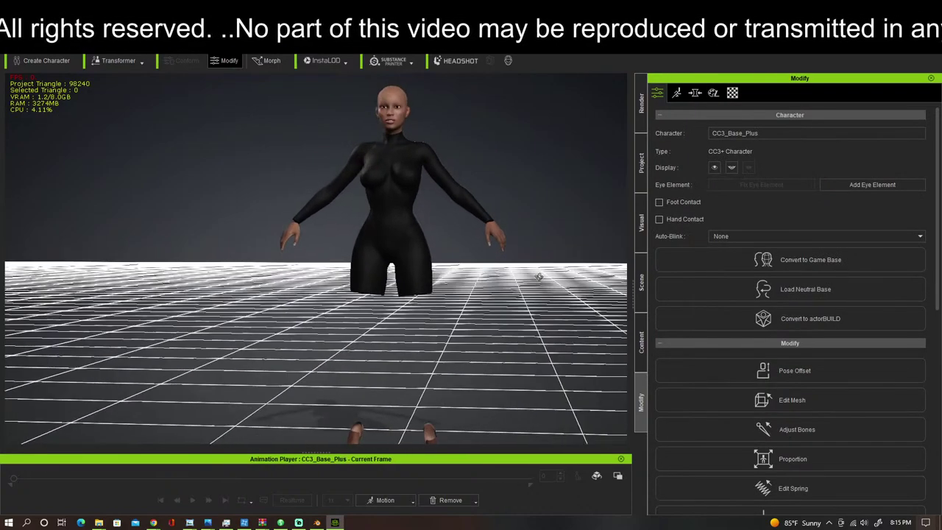
{"action": "left_click", "coordinate": [642, 345]}
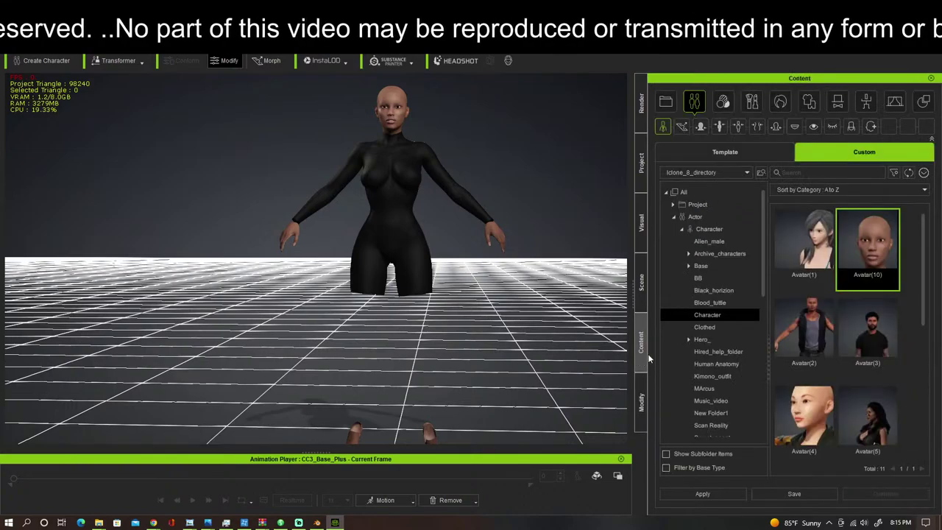
{"action": "double_click", "coordinate": [863, 252]}
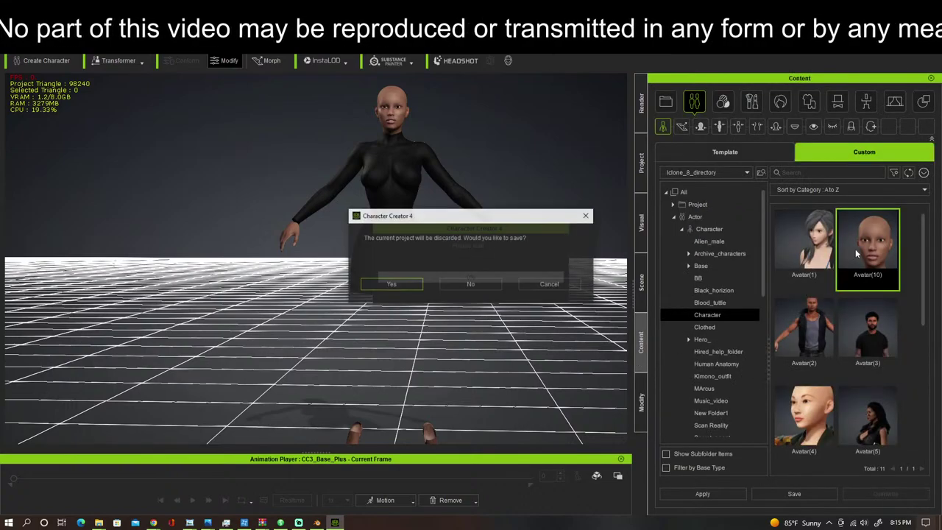
{"action": "left_click", "coordinate": [471, 287]}
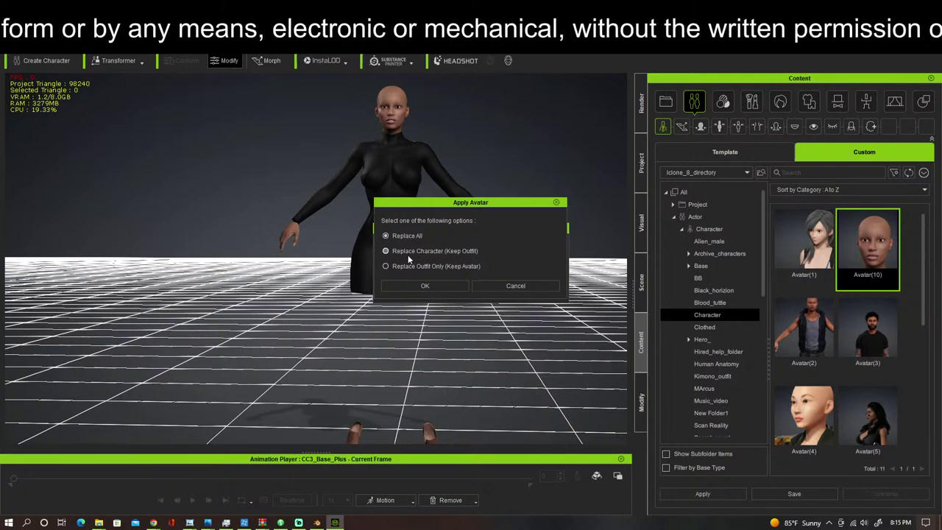
{"action": "left_click", "coordinate": [385, 251]}
{"action": "left_click", "coordinate": [422, 285]}
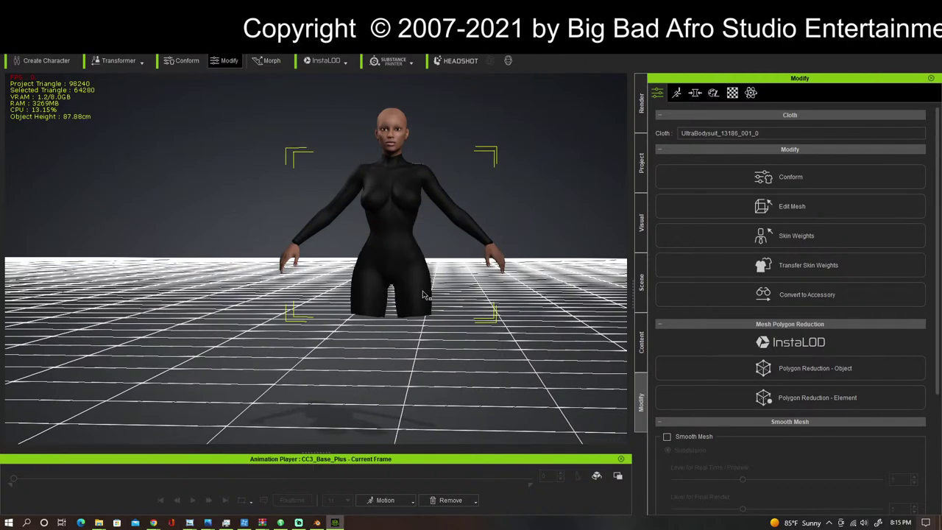
Step: Select the CC3_Base_Plus body and examine the placement of its feet below the bodysuit
{"action": "scroll", "coordinate": [431, 287], "scroll_direction": "down", "scroll_amount": 2}
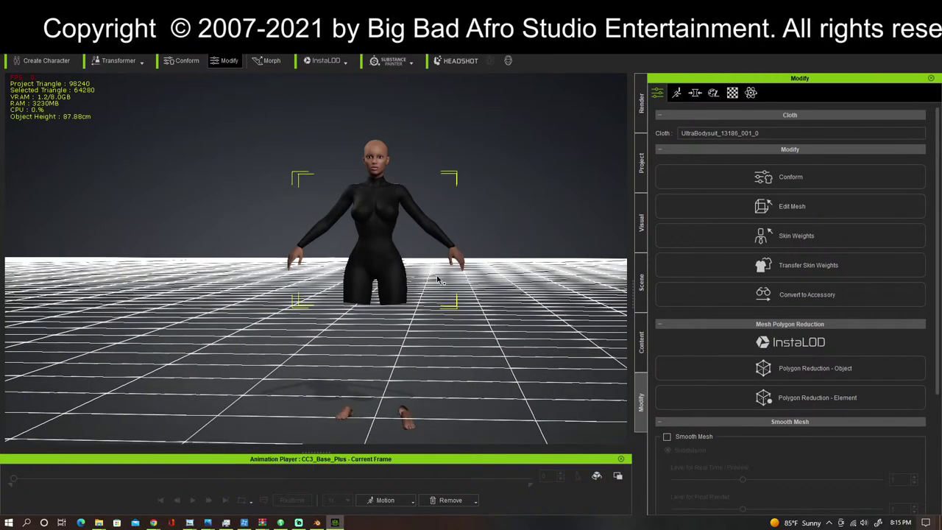
{"action": "right_click_drag", "start_coordinate": [438, 280], "coordinate": [214, 302]}
{"action": "middle_click_drag", "start_coordinate": [214, 302], "coordinate": [215, 212]}
{"action": "scroll", "coordinate": [346, 317], "scroll_direction": "up", "scroll_amount": 5}
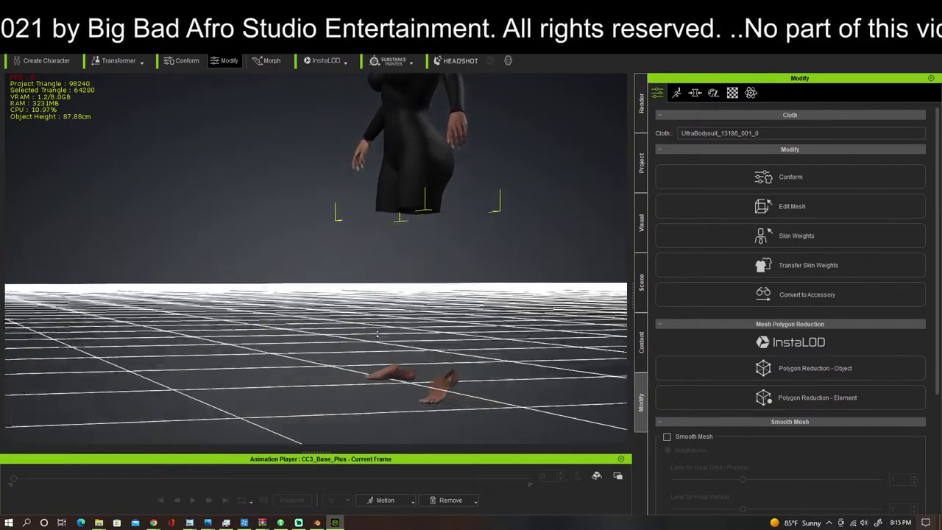
{"action": "middle_click_drag", "start_coordinate": [358, 327], "coordinate": [335, 306]}
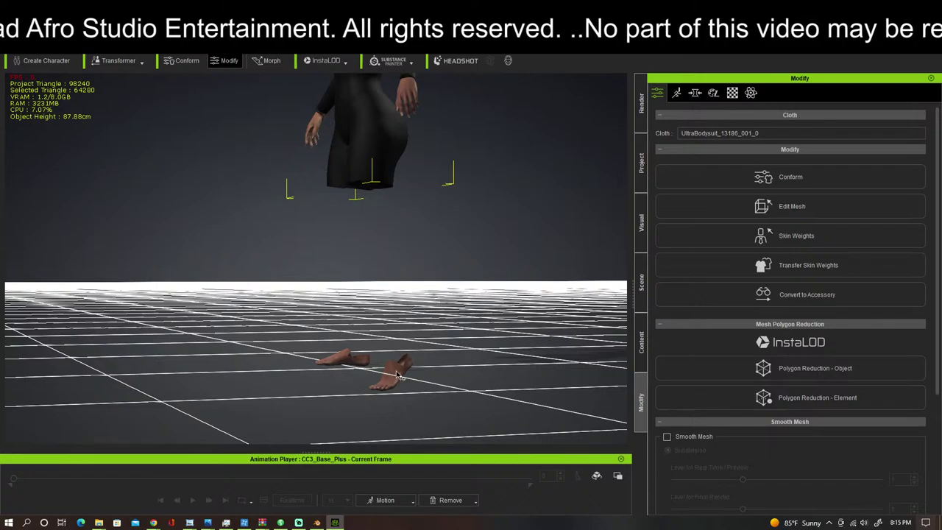
{"action": "left_click", "coordinate": [397, 374]}
{"action": "right_click_drag", "start_coordinate": [398, 374], "coordinate": [568, 287]}
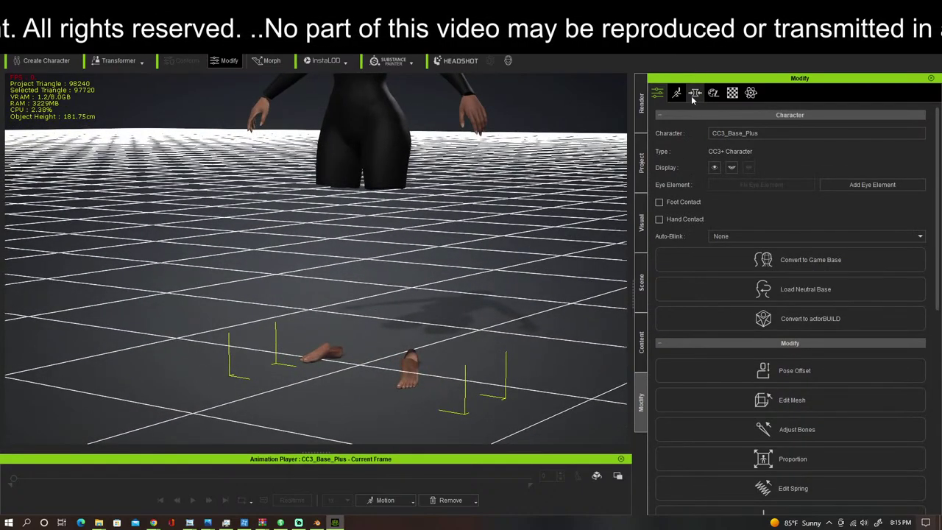
Step: Check the scene objects and browse the custom animation library's Motion folder
{"action": "left_click", "coordinate": [643, 287]}
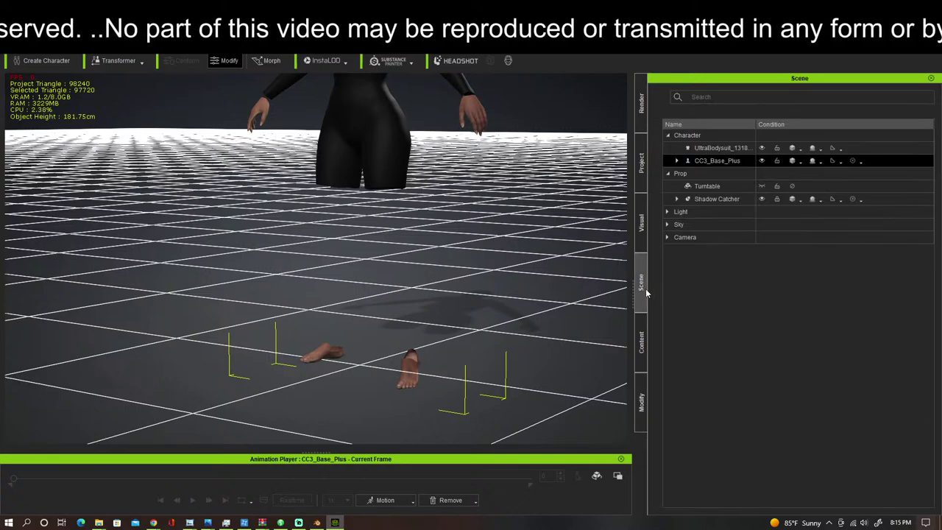
{"action": "left_click", "coordinate": [643, 340]}
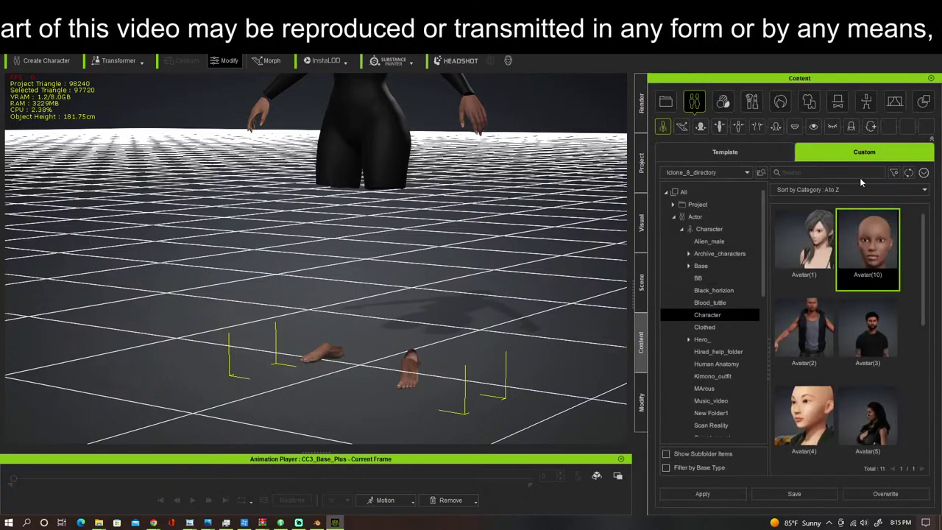
{"action": "left_click", "coordinate": [867, 101]}
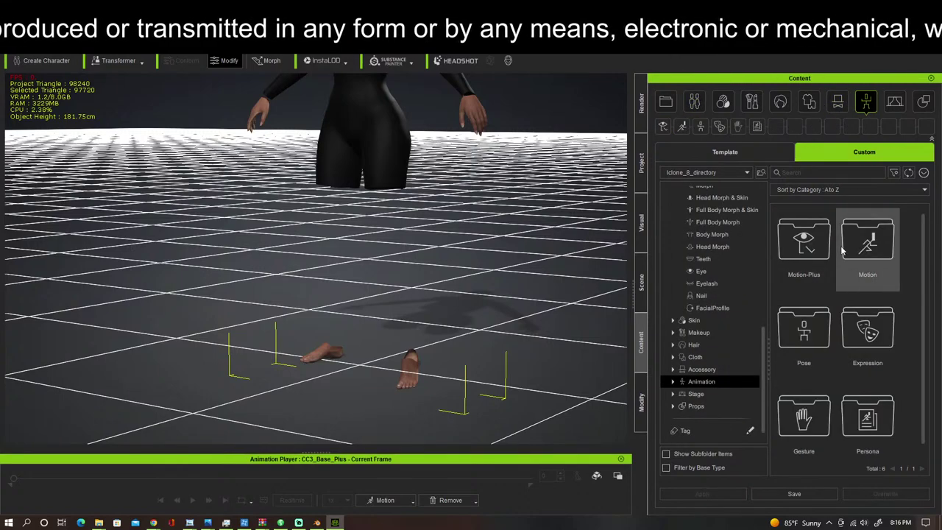
{"action": "left_click", "coordinate": [865, 249]}
{"action": "double_click", "coordinate": [861, 249]}
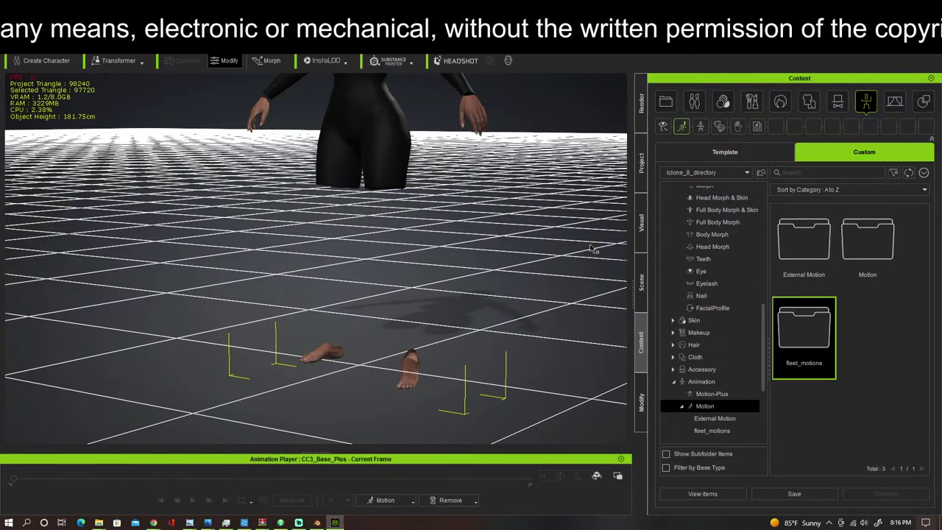
Step: Examine the character's leg bones and feet from several angles in the Set HIK T-Pose editor, and close the editor
{"action": "left_click", "coordinate": [642, 397]}
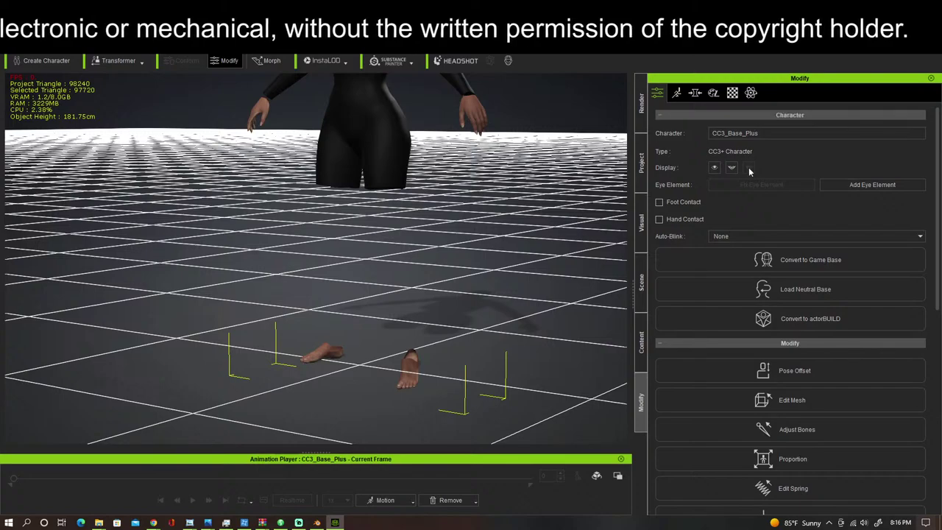
{"action": "left_click", "coordinate": [677, 93]}
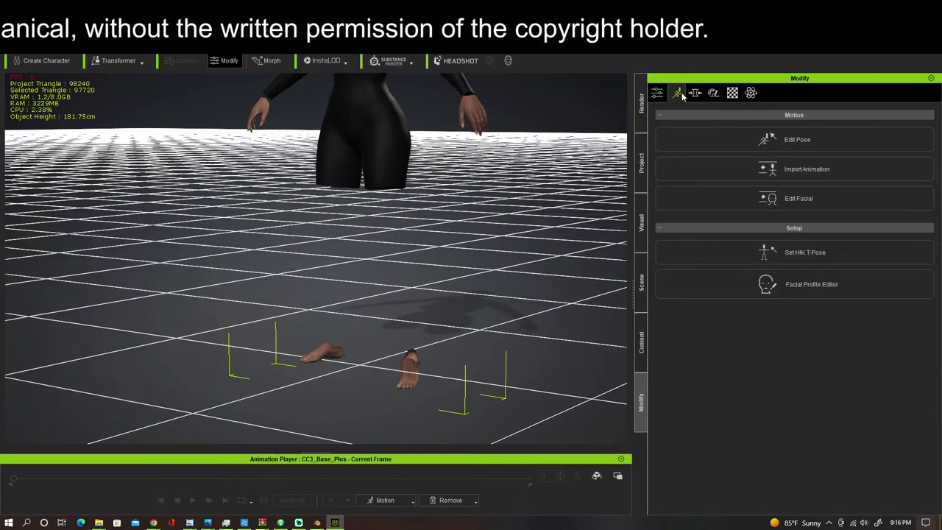
{"action": "left_click", "coordinate": [796, 255]}
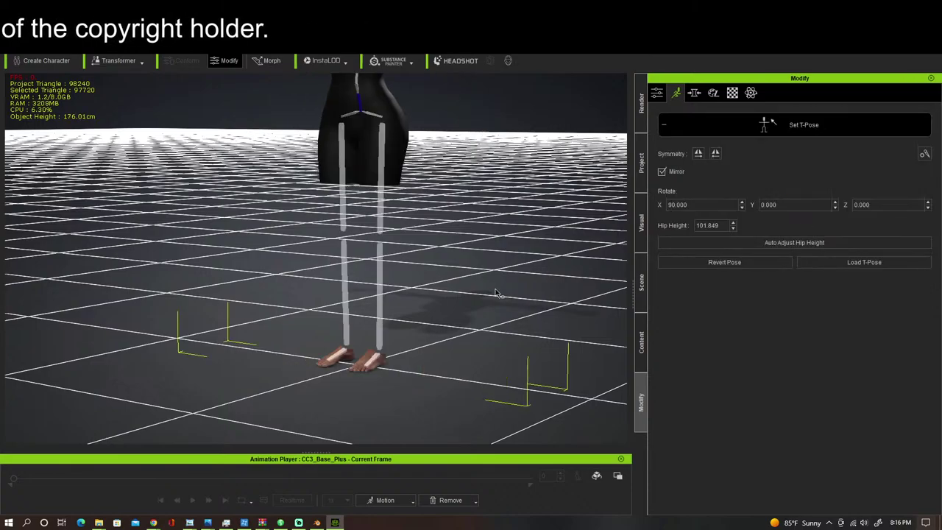
{"action": "middle_click_drag", "start_coordinate": [495, 293], "coordinate": [486, 218]}
{"action": "right_click_drag", "start_coordinate": [446, 282], "coordinate": [537, 275]}
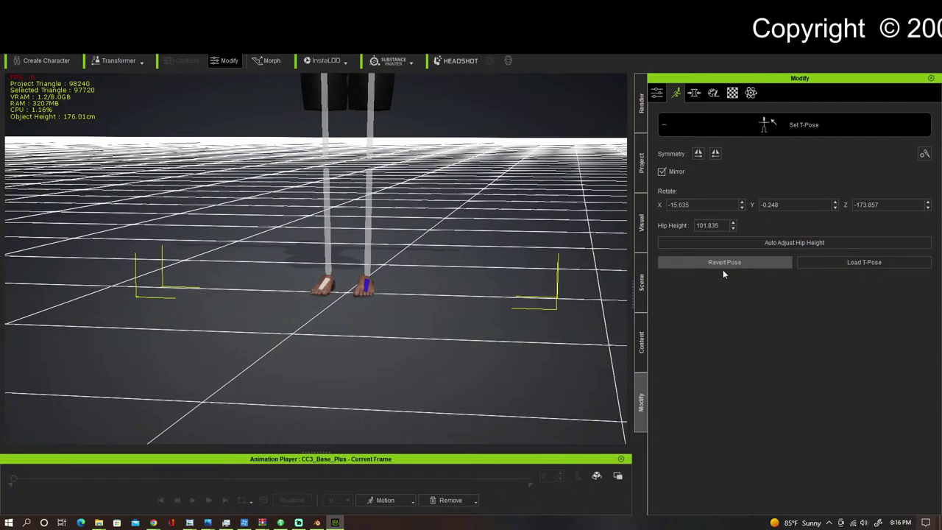
{"action": "right_click_drag", "start_coordinate": [508, 248], "coordinate": [445, 242]}
{"action": "scroll", "coordinate": [462, 238], "scroll_direction": "up", "scroll_amount": 6}
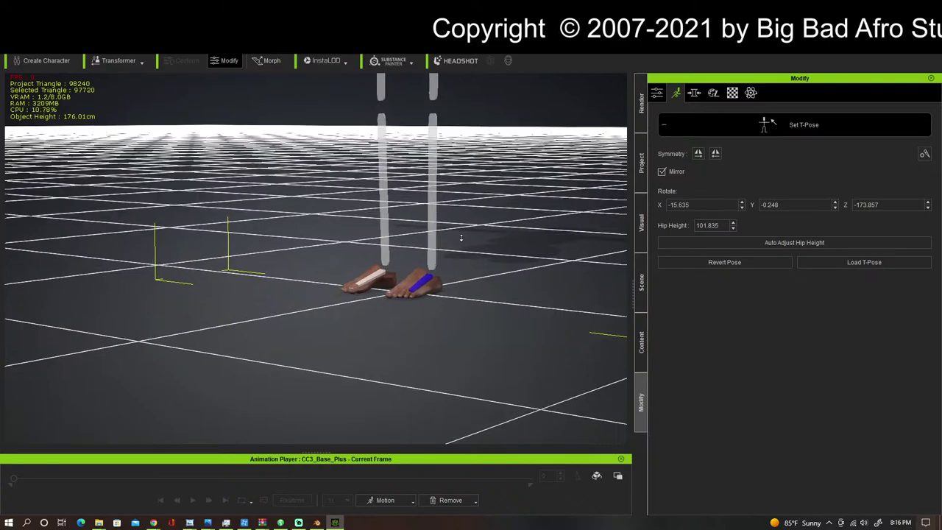
{"action": "right_click_drag", "start_coordinate": [547, 213], "coordinate": [515, 288]}
{"action": "scroll", "coordinate": [533, 230], "scroll_direction": "down", "scroll_amount": 3}
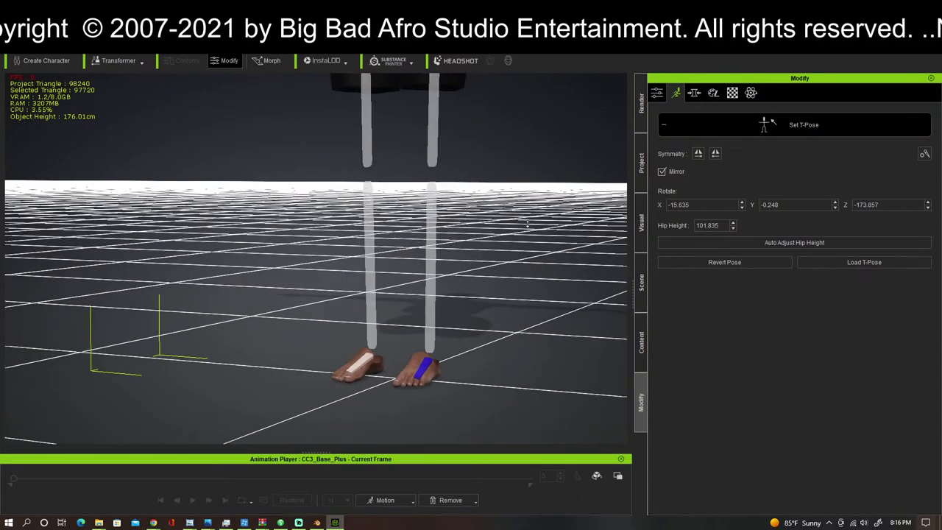
{"action": "right_click_drag", "start_coordinate": [533, 230], "coordinate": [603, 221]}
{"action": "middle_click_drag", "start_coordinate": [531, 218], "coordinate": [544, 227]}
{"action": "right_click_drag", "start_coordinate": [543, 228], "coordinate": [545, 244]}
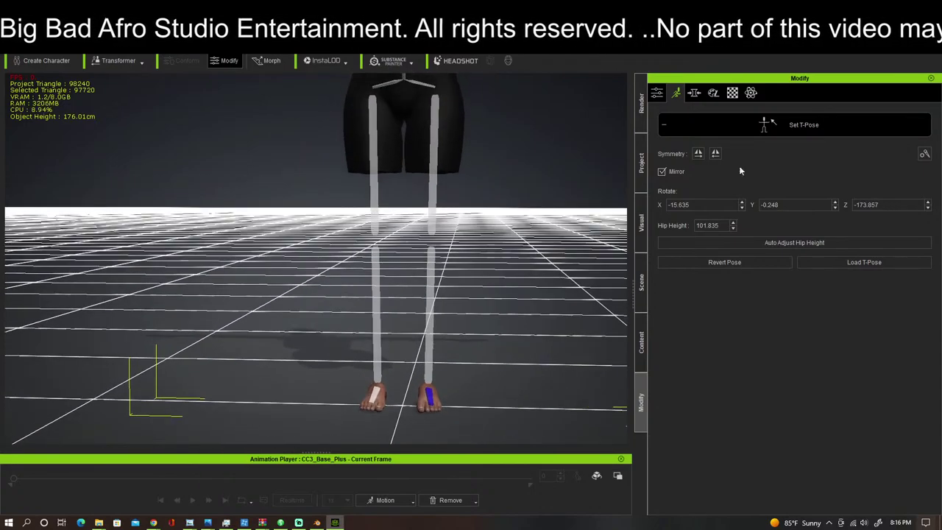
{"action": "left_click", "coordinate": [782, 134]}
Step: Apply a T-pose from the calibration pose presets to the character
{"action": "right_click_drag", "start_coordinate": [488, 238], "coordinate": [486, 236]}
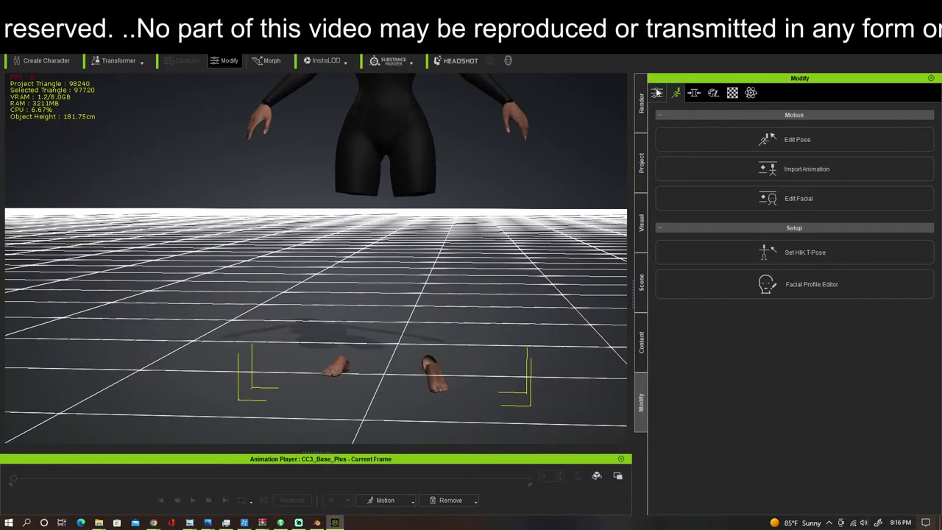
{"action": "right_click_drag", "start_coordinate": [373, 236], "coordinate": [371, 237]}
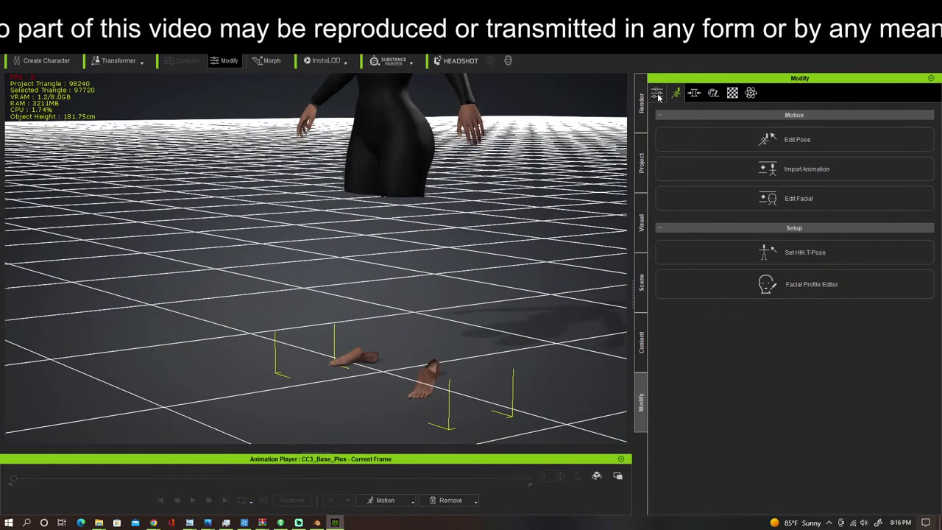
{"action": "scroll", "coordinate": [457, 182], "scroll_direction": "down", "scroll_amount": 4}
{"action": "middle_click_drag", "start_coordinate": [457, 182], "coordinate": [478, 250]}
{"action": "right_click_drag", "start_coordinate": [478, 250], "coordinate": [502, 243]}
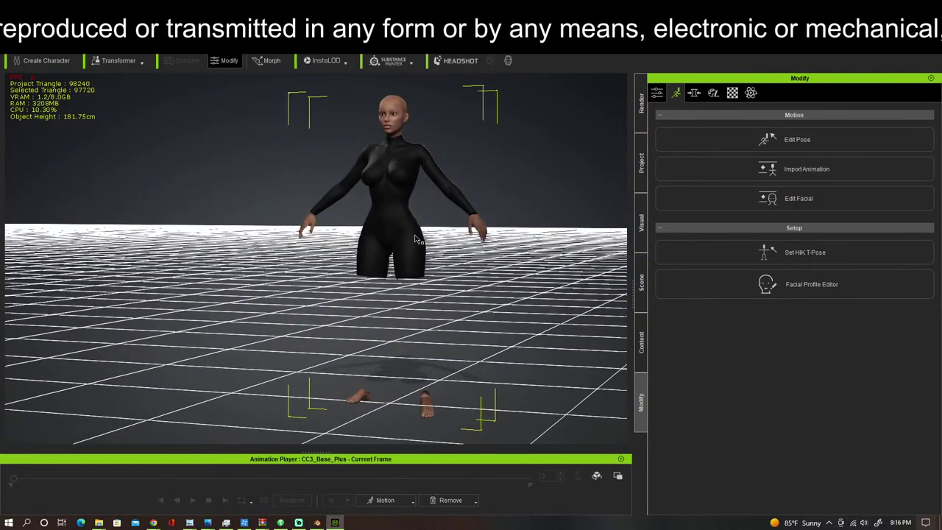
{"action": "right_click", "coordinate": [405, 176]}
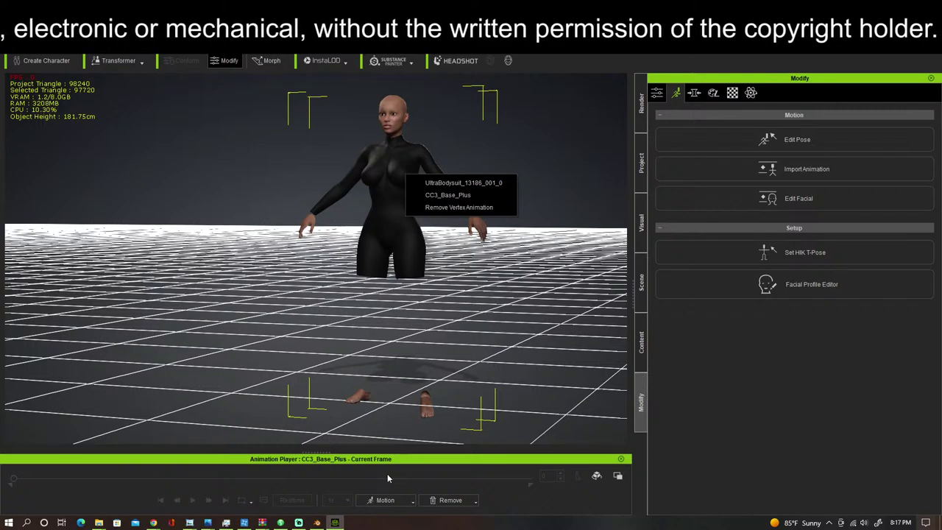
{"action": "left_click", "coordinate": [415, 502]}
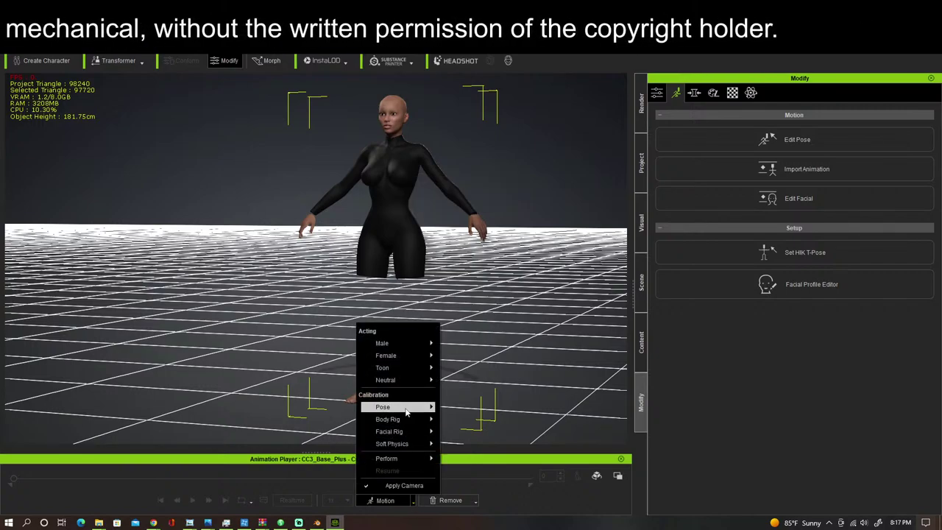
{"action": "mouse_move", "coordinate": [415, 413]}
{"action": "left_click", "coordinate": [465, 409]}
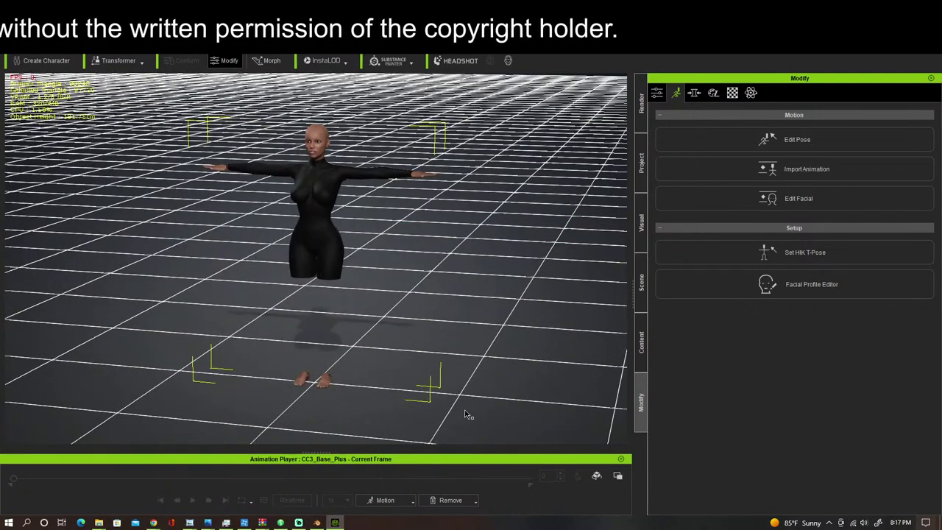
Step: Apply the female Walk_F acting motion to the character
{"action": "right_click_drag", "start_coordinate": [357, 378], "coordinate": [445, 292]}
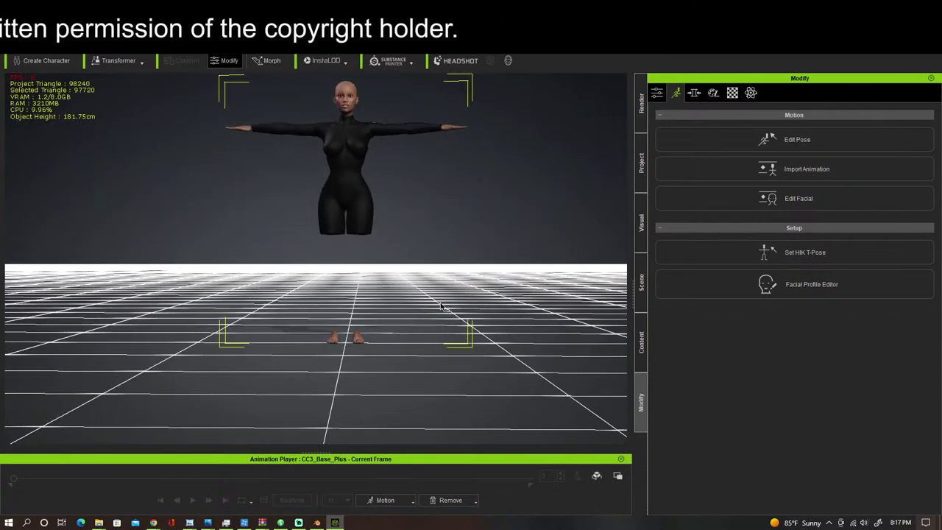
{"action": "scroll", "coordinate": [441, 316], "scroll_direction": "down", "scroll_amount": 2}
{"action": "left_click", "coordinate": [414, 502]}
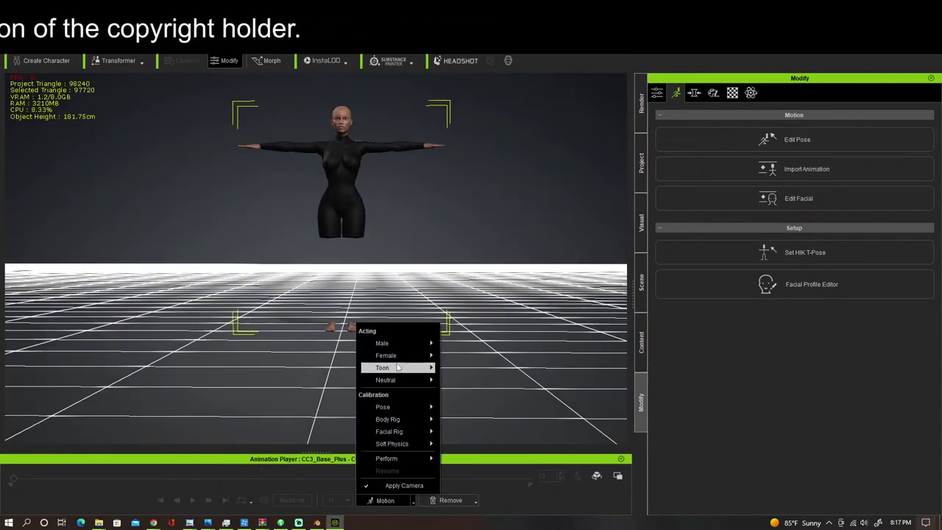
{"action": "mouse_move", "coordinate": [403, 357]}
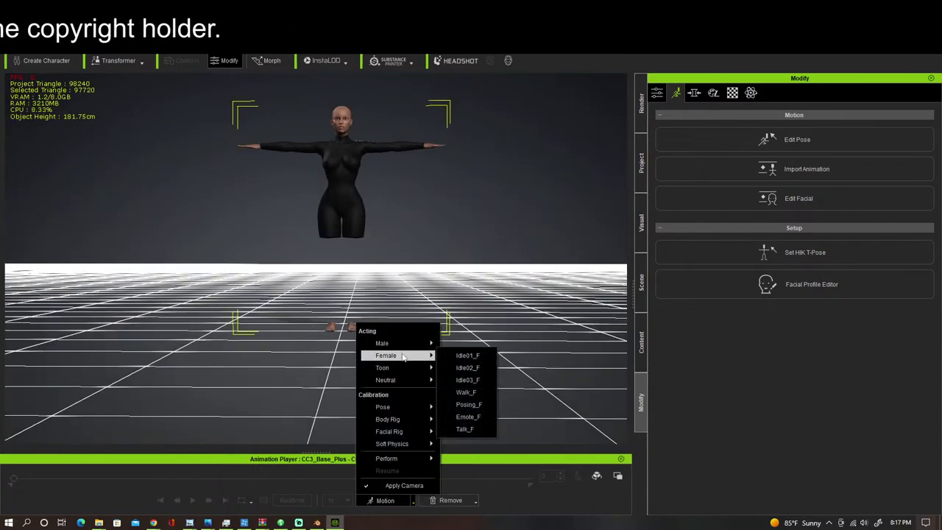
{"action": "left_click", "coordinate": [467, 392]}
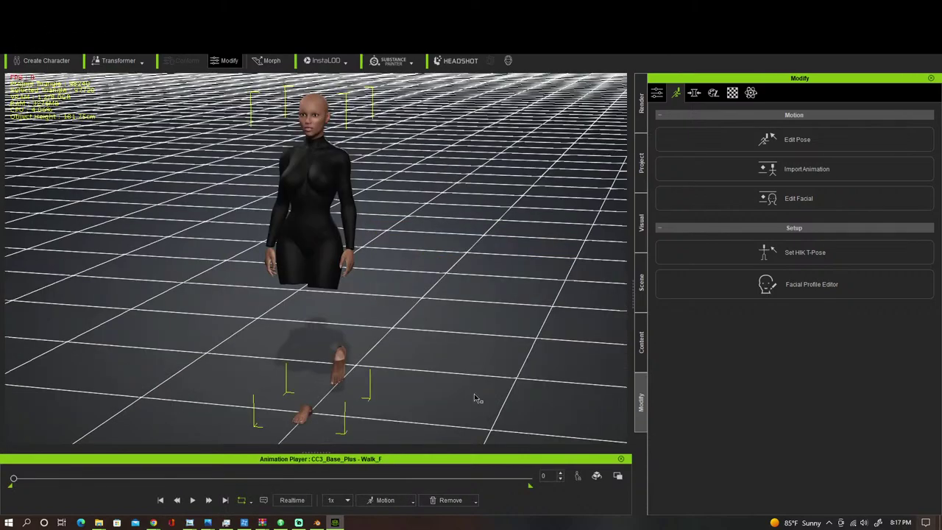
Step: Play the walk animation, watch the feet from the side and front, and pause it
{"action": "left_click_drag", "start_coordinate": [442, 399], "coordinate": [404, 517], "text": "alt"}
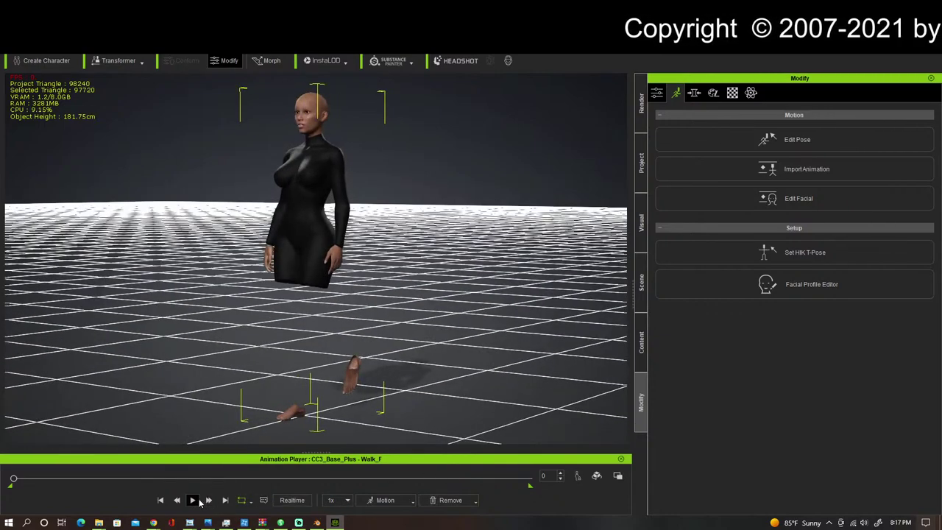
{"action": "left_click", "coordinate": [197, 500]}
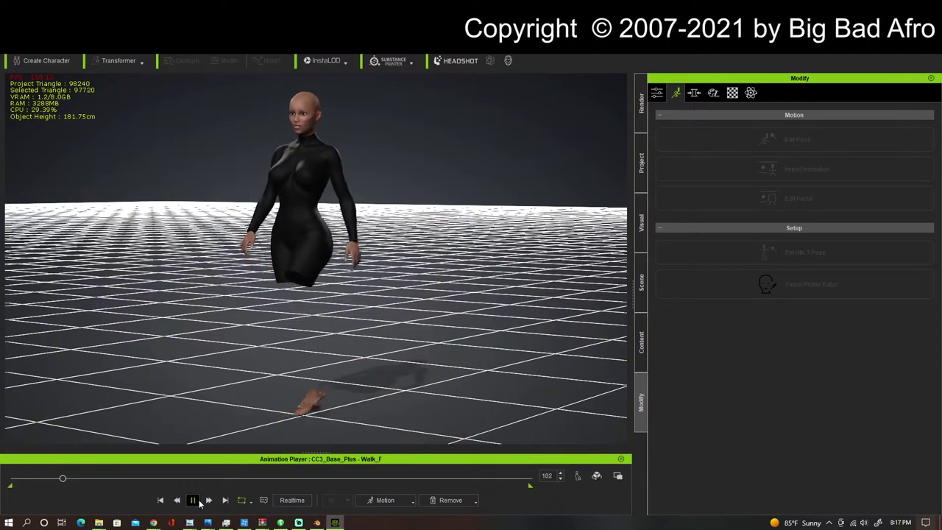
{"action": "left_click_drag", "start_coordinate": [310, 427], "coordinate": [400, 375], "text": "alt"}
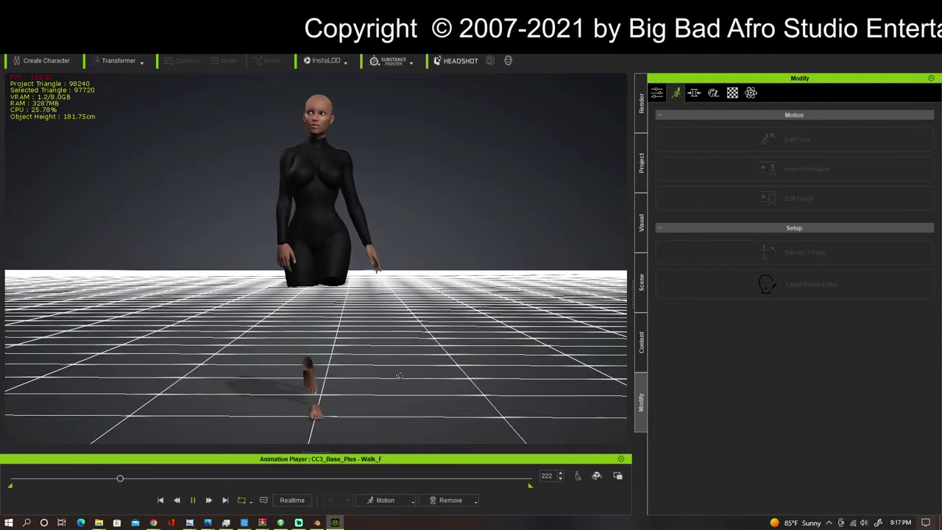
{"action": "key", "text": "space"}
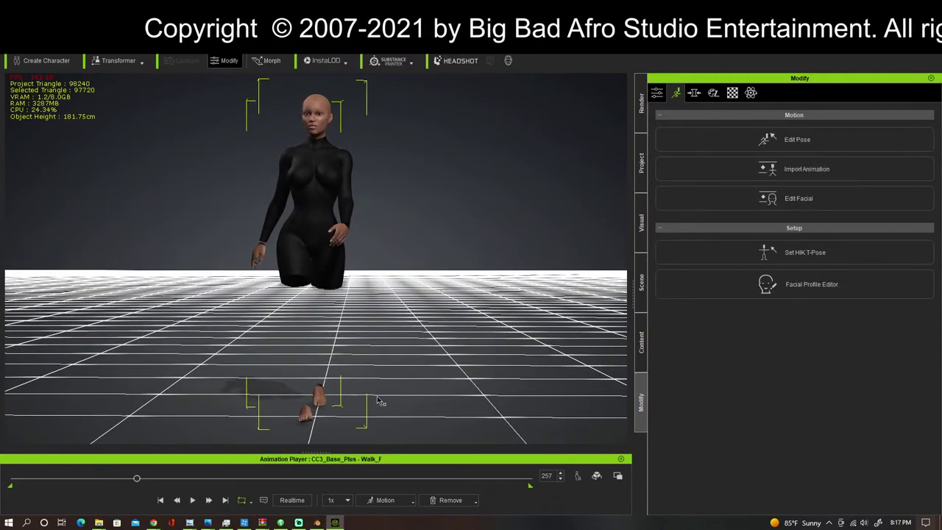
Step: Apply a calibration pose preset with the arms lowered away from the body in place of the walk motion
{"action": "left_click", "coordinate": [413, 501]}
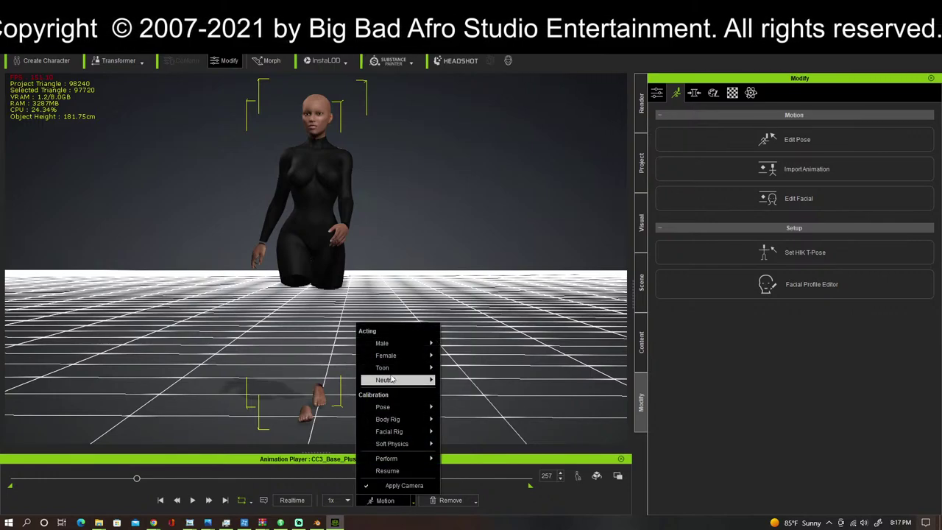
{"action": "mouse_move", "coordinate": [401, 356]}
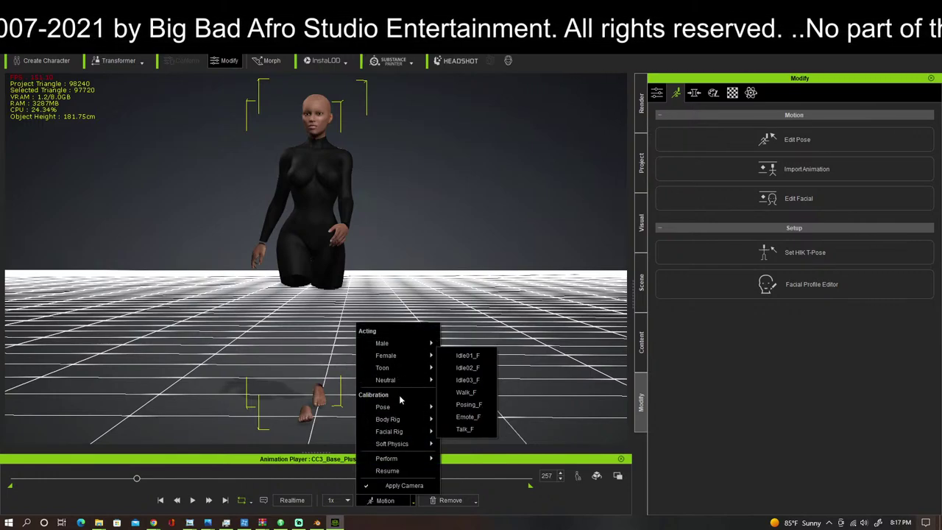
{"action": "mouse_move", "coordinate": [402, 411]}
{"action": "left_click", "coordinate": [465, 418]}
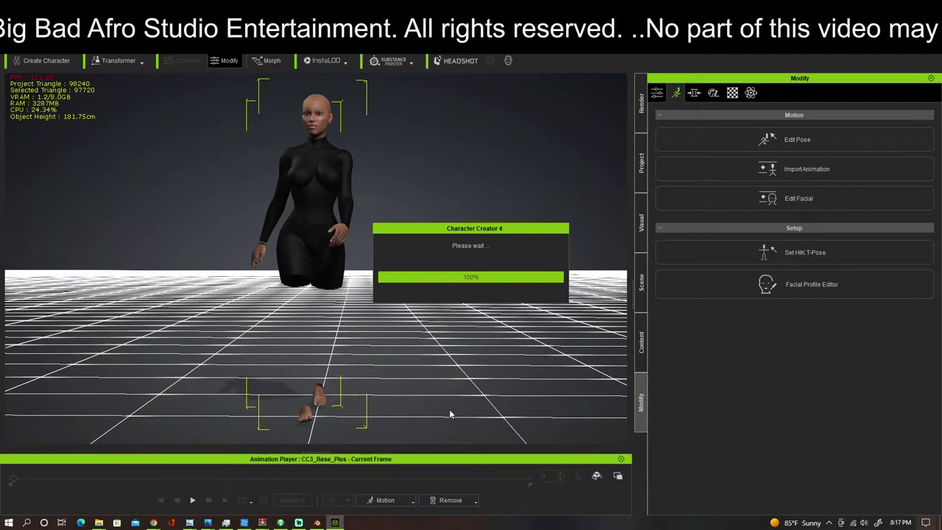
{"action": "right_click_drag", "start_coordinate": [459, 355], "coordinate": [410, 345]}
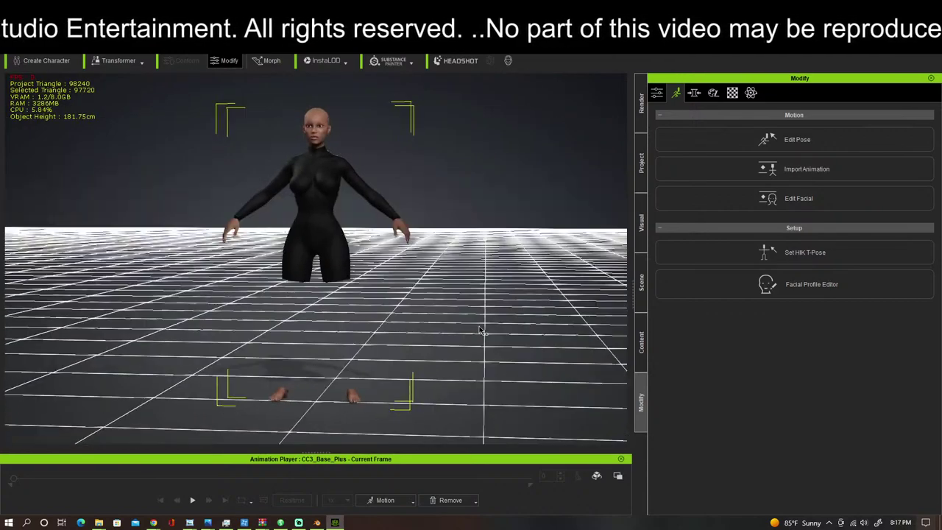
Step: Open the custom Full-body cloth library and select UltraBodysuit_13186_001_0 on the character
{"action": "left_click", "coordinate": [641, 343]}
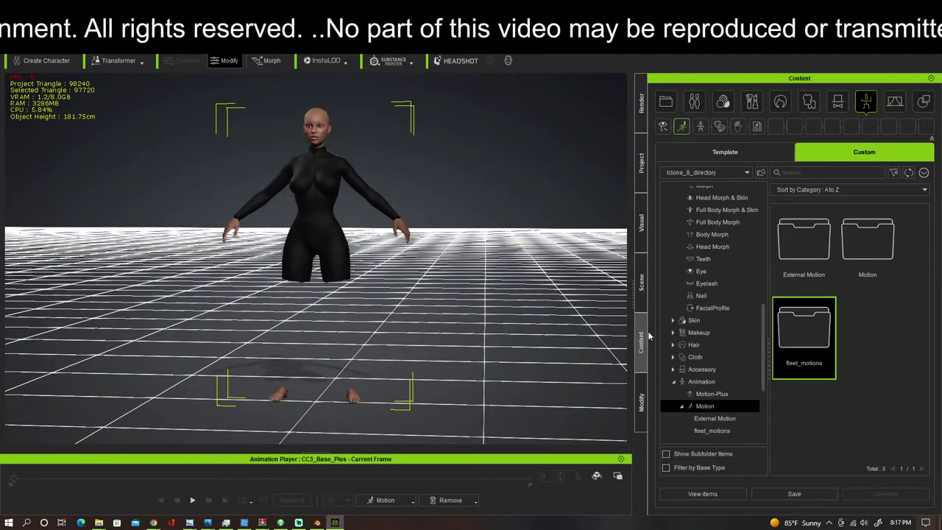
{"action": "left_click", "coordinate": [810, 102]}
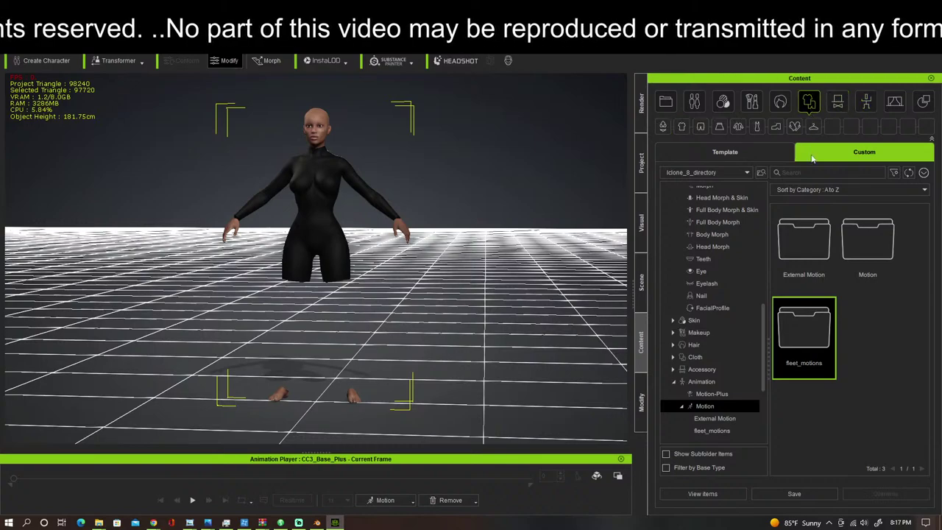
{"action": "left_click", "coordinate": [756, 128]}
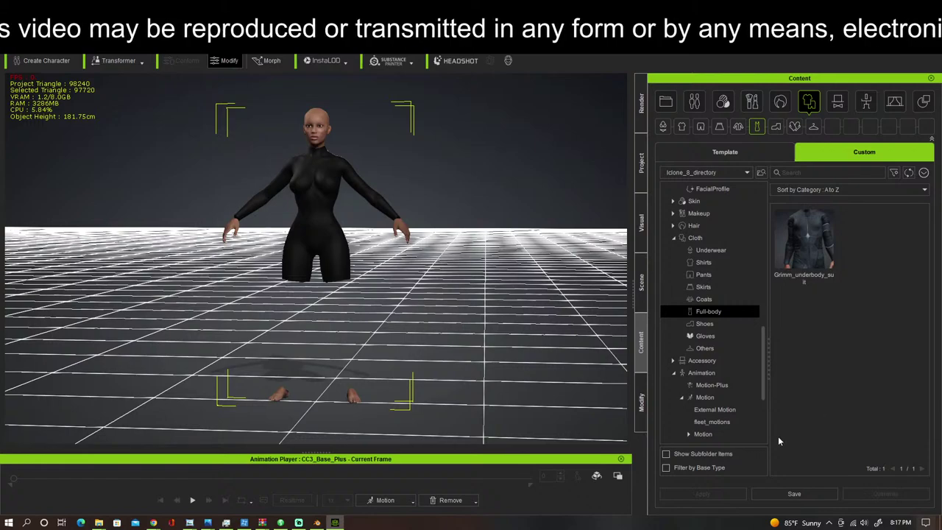
{"action": "scroll", "coordinate": [357, 241], "scroll_direction": "up", "scroll_amount": 3}
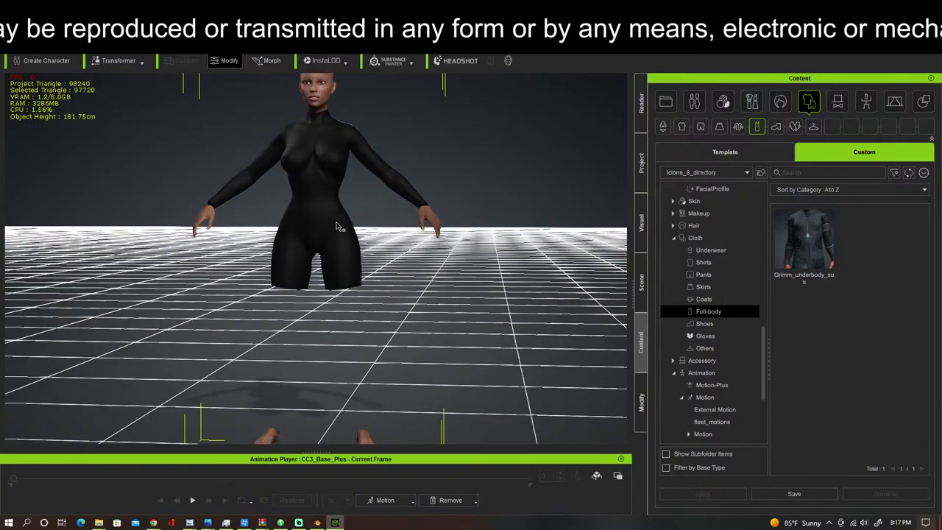
{"action": "right_click", "coordinate": [337, 225]}
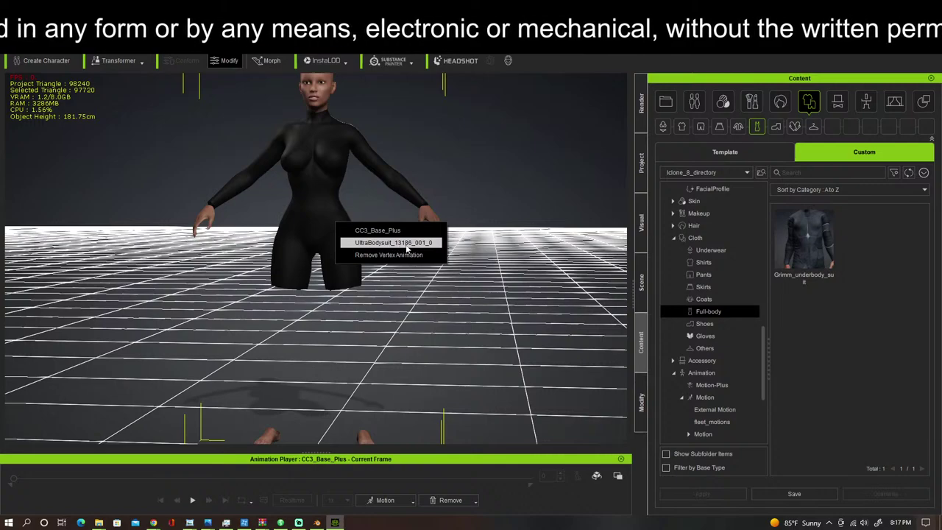
{"action": "left_click", "coordinate": [406, 243]}
Step: Frame the bodysuit from the front, hide the grid, and save the suit to the custom Full-body cloth library
{"action": "scroll", "coordinate": [409, 272], "scroll_direction": "up", "scroll_amount": 3}
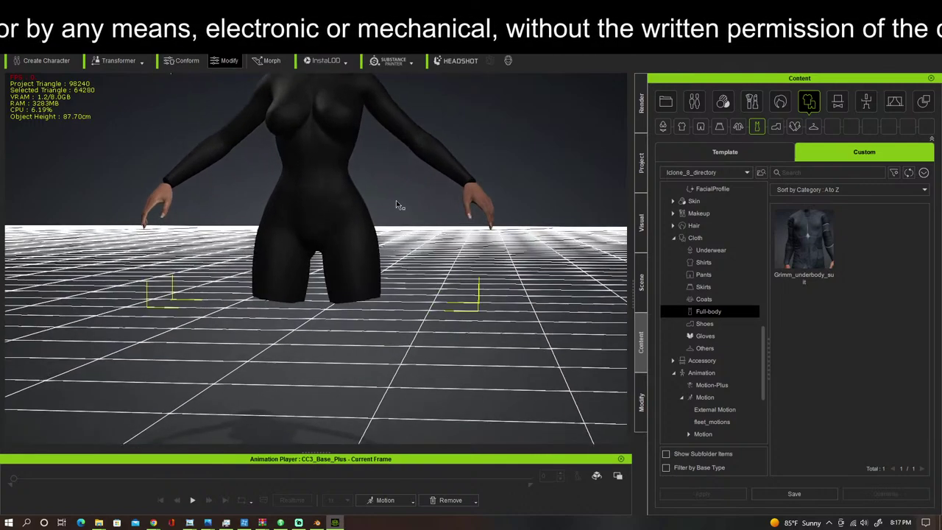
{"action": "middle_click_drag", "start_coordinate": [396, 205], "coordinate": [418, 329]}
{"action": "right_click_drag", "start_coordinate": [419, 328], "coordinate": [447, 287]}
{"action": "scroll", "coordinate": [447, 287], "scroll_direction": "down", "scroll_amount": 1}
{"action": "scroll", "coordinate": [448, 287], "scroll_direction": "up", "scroll_amount": 2}
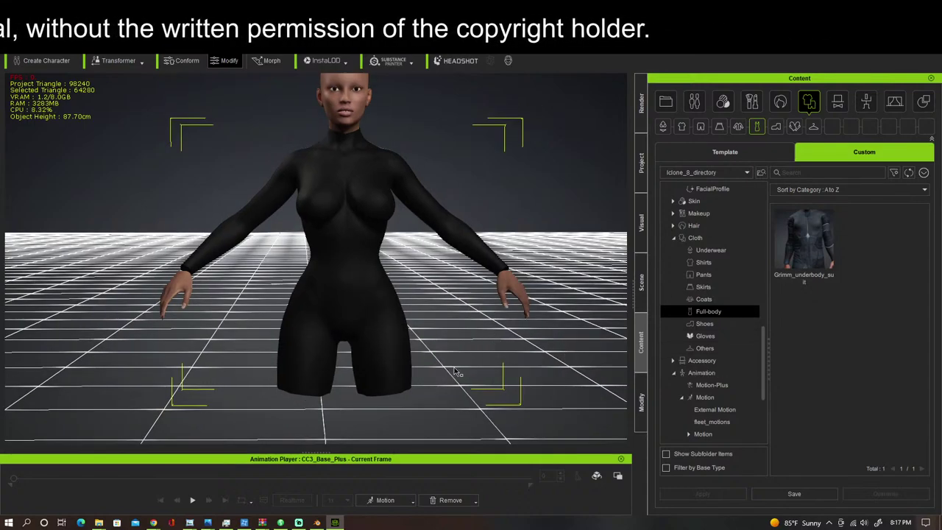
{"action": "key", "text": "ctrl+g"}
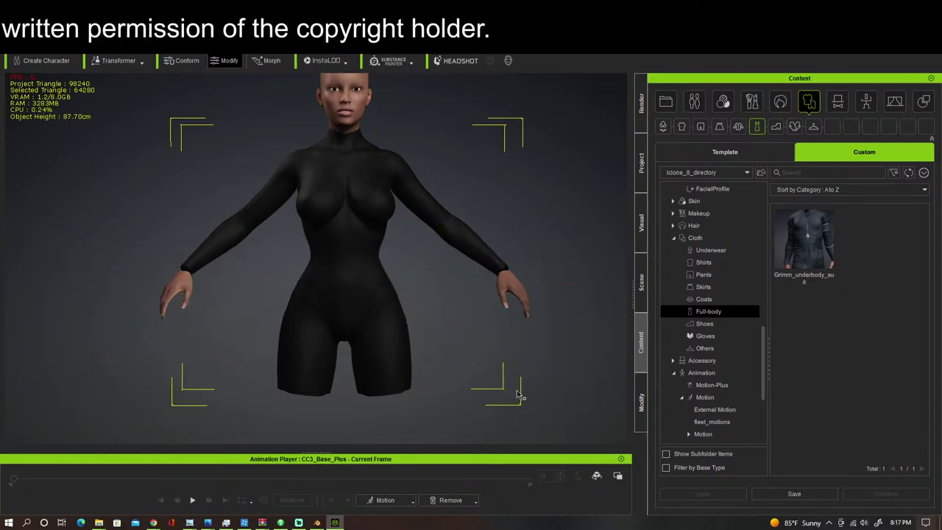
{"action": "left_click", "coordinate": [806, 498]}
{"action": "left_click", "coordinate": [481, 319]}
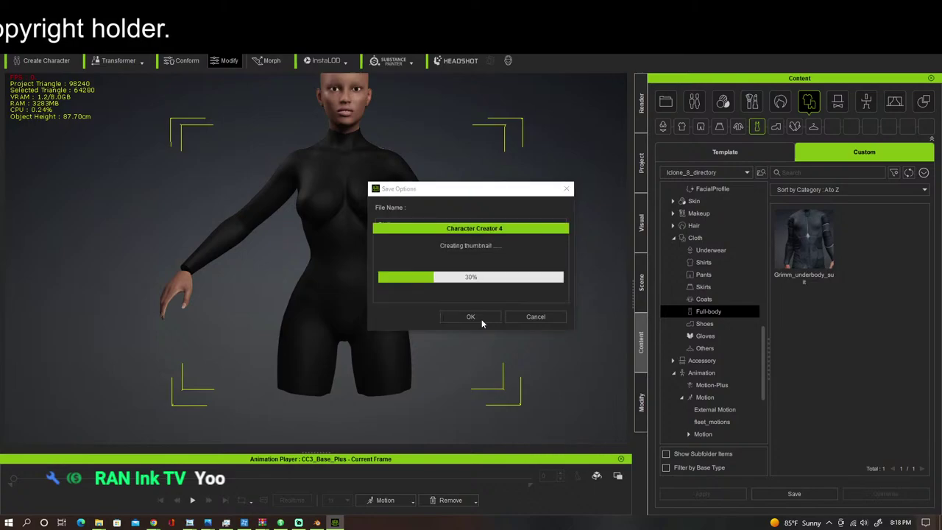
Step: Look over the bodysuit's modification options and the contents of the custom Shoes library
{"action": "scroll", "coordinate": [479, 349], "scroll_direction": "down", "scroll_amount": 3}
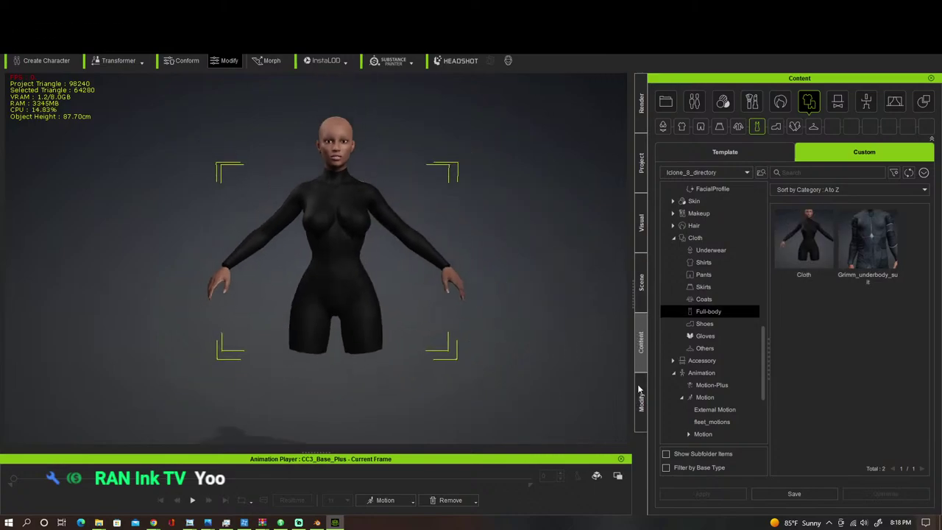
{"action": "left_click", "coordinate": [641, 401]}
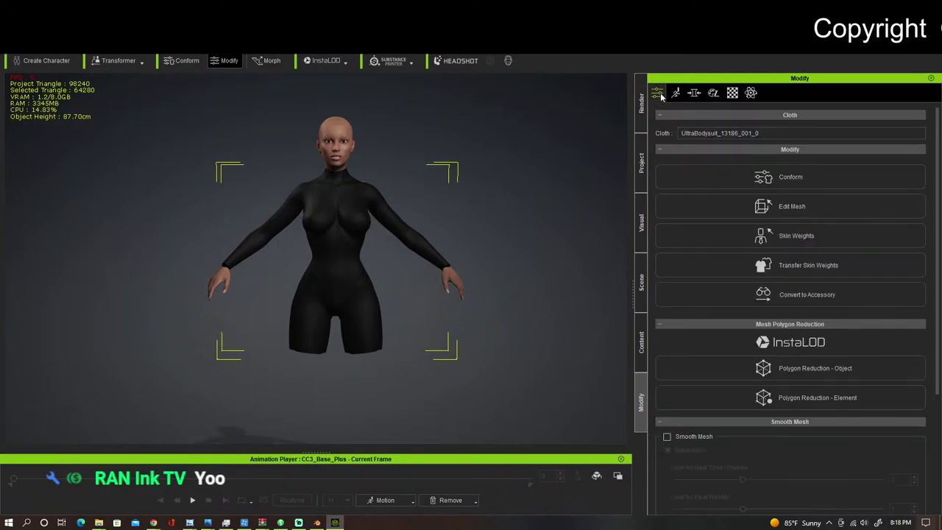
{"action": "left_click", "coordinate": [658, 93]}
{"action": "left_click", "coordinate": [642, 343]}
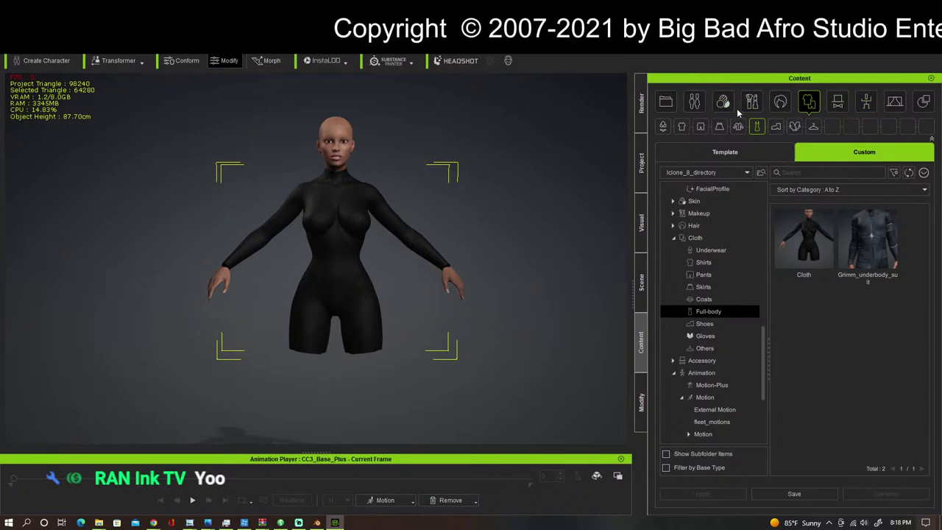
{"action": "left_click", "coordinate": [777, 127]}
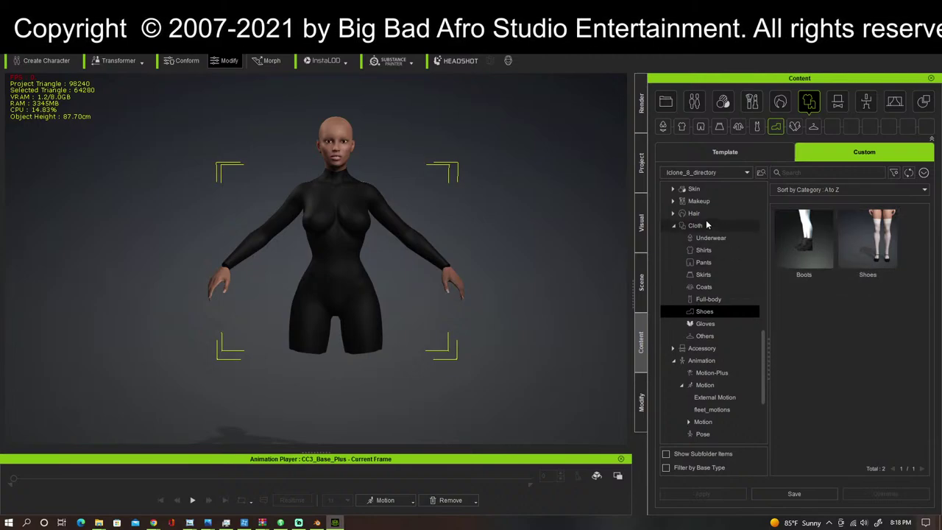
Step: Browse the custom character library, including its Character subfolder, for a saved avatar wearing the black outfit
{"action": "scroll", "coordinate": [705, 206], "scroll_direction": "up", "scroll_amount": 5}
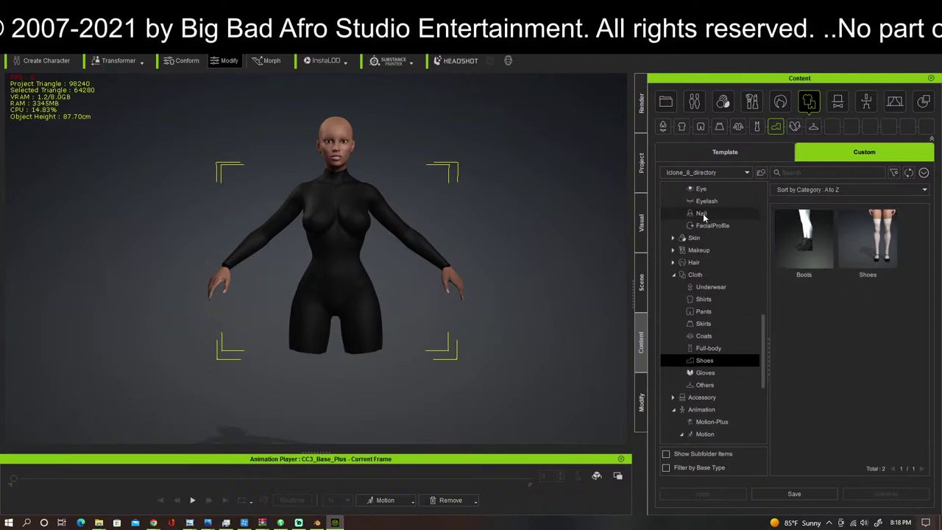
{"action": "scroll", "coordinate": [704, 217], "scroll_direction": "up", "scroll_amount": 10}
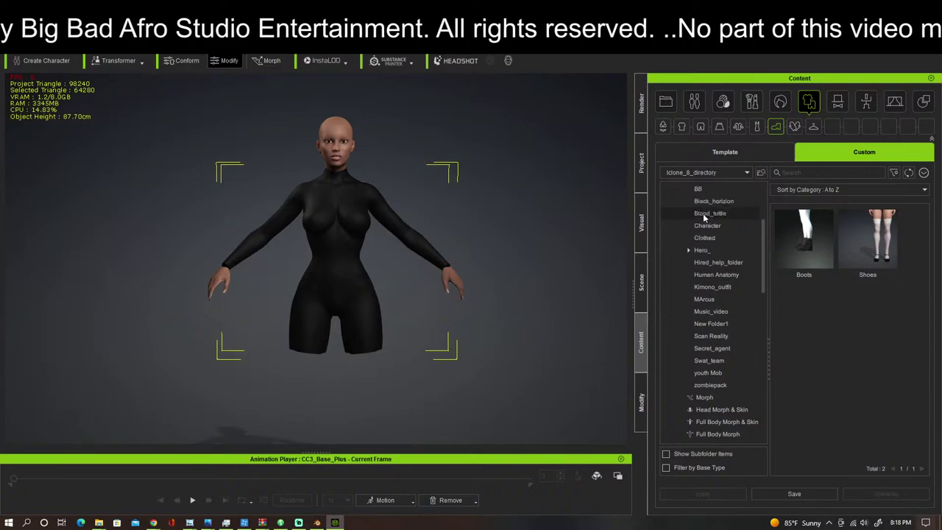
{"action": "left_click", "coordinate": [708, 229]}
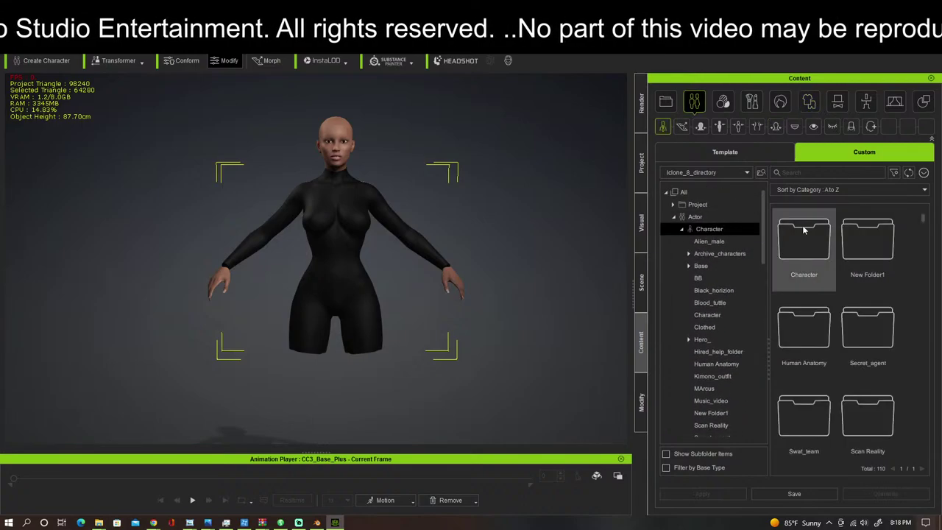
{"action": "double_click", "coordinate": [802, 249]}
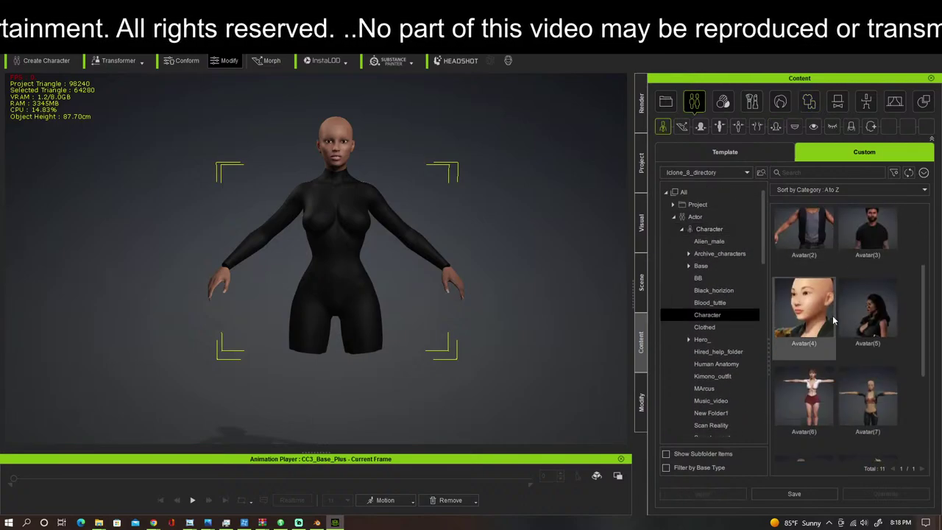
{"action": "scroll", "coordinate": [834, 317], "scroll_direction": "down", "scroll_amount": 3}
{"action": "scroll", "coordinate": [817, 310], "scroll_direction": "up", "scroll_amount": 2}
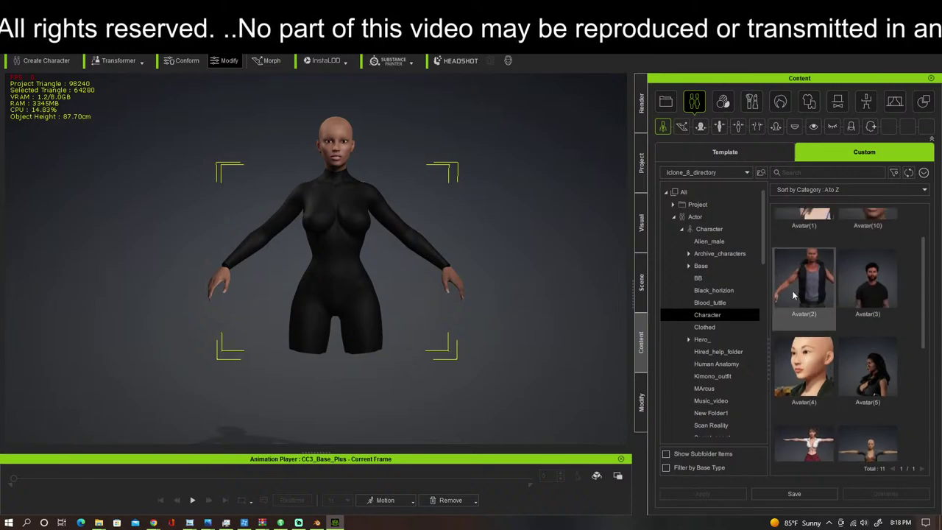
{"action": "left_click", "coordinate": [710, 230]}
{"action": "scroll", "coordinate": [843, 305], "scroll_direction": "down", "scroll_amount": 5}
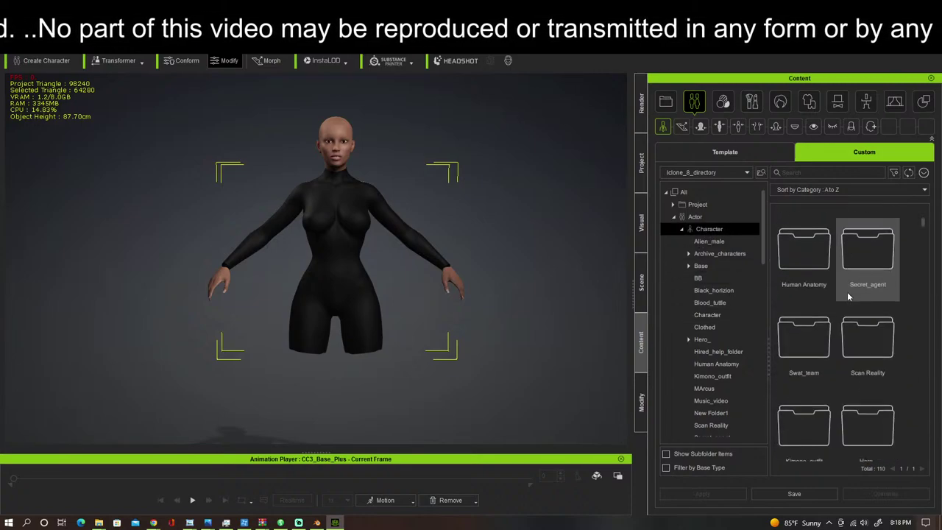
{"action": "scroll", "coordinate": [835, 318], "scroll_direction": "down", "scroll_amount": 6}
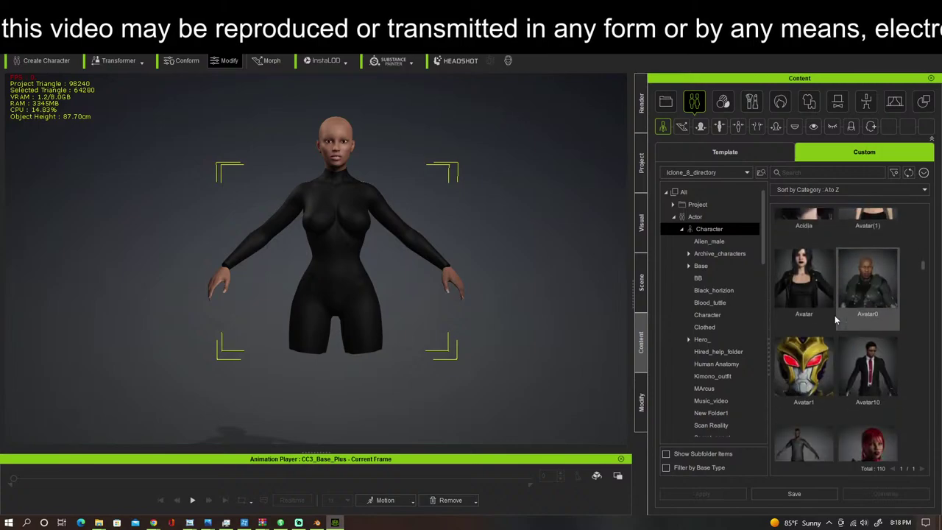
{"action": "scroll", "coordinate": [835, 318], "scroll_direction": "down", "scroll_amount": 5}
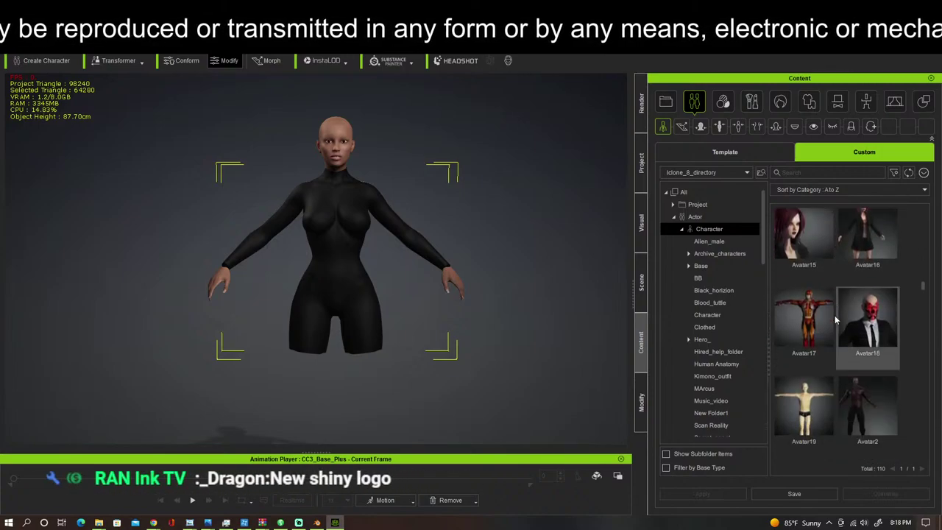
{"action": "scroll", "coordinate": [835, 318], "scroll_direction": "down", "scroll_amount": 4}
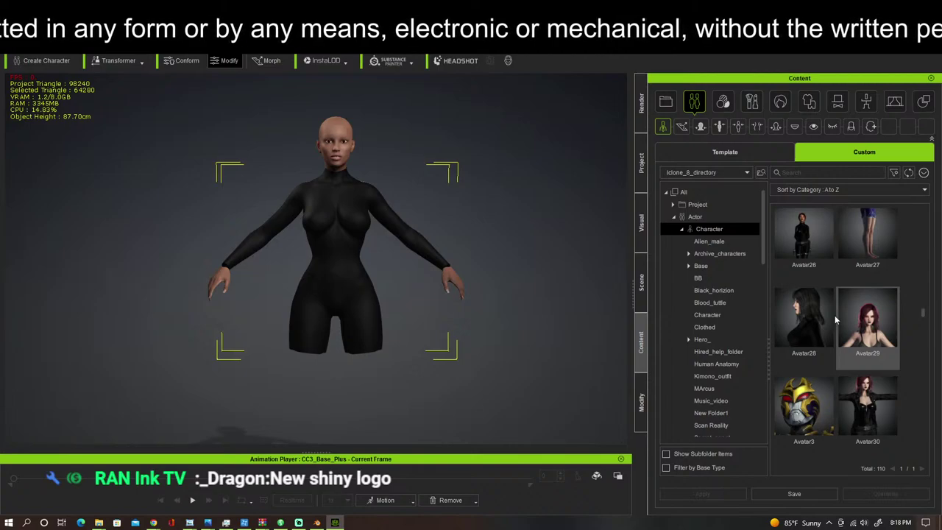
Step: Apply Avatar26 without saving the project, using Replace Outfit Only (Keep Avatar)
{"action": "left_click", "coordinate": [808, 244]}
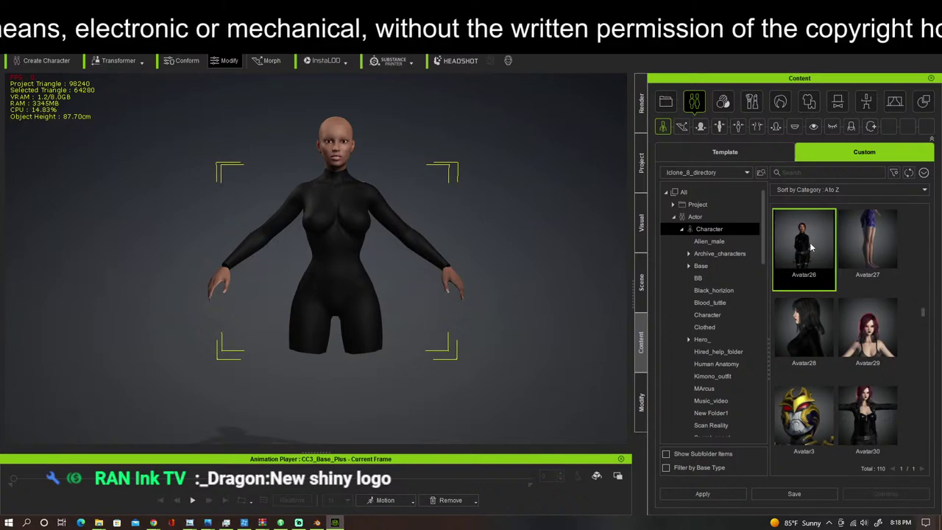
{"action": "double_click", "coordinate": [808, 249]}
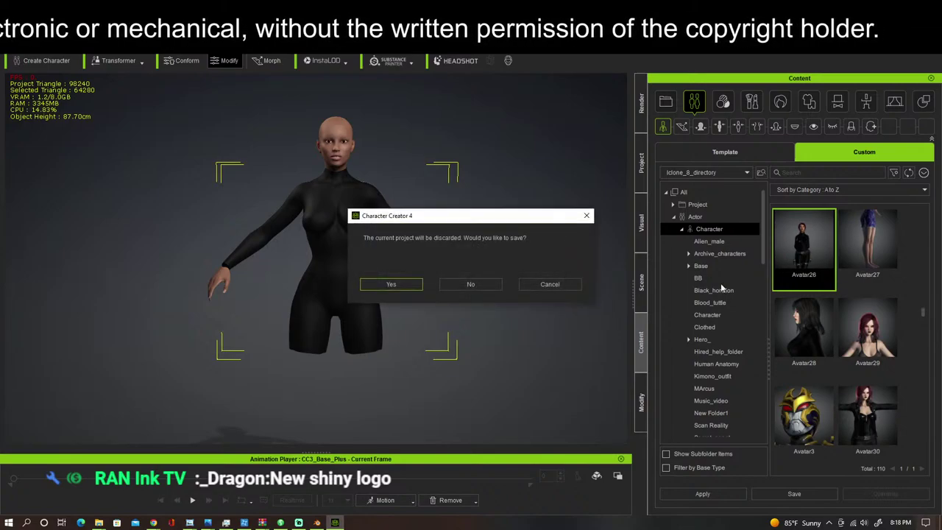
{"action": "left_click", "coordinate": [471, 286]}
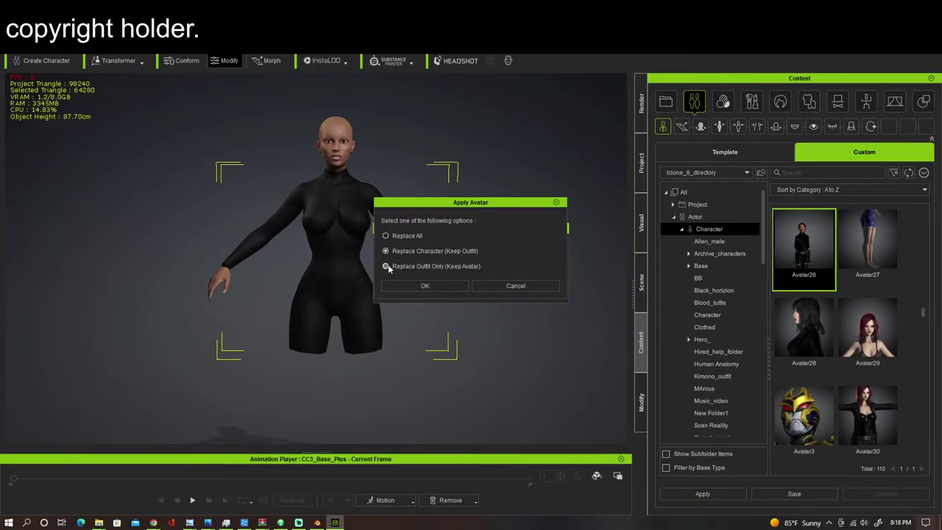
{"action": "left_click", "coordinate": [386, 266]}
{"action": "left_click", "coordinate": [435, 286]}
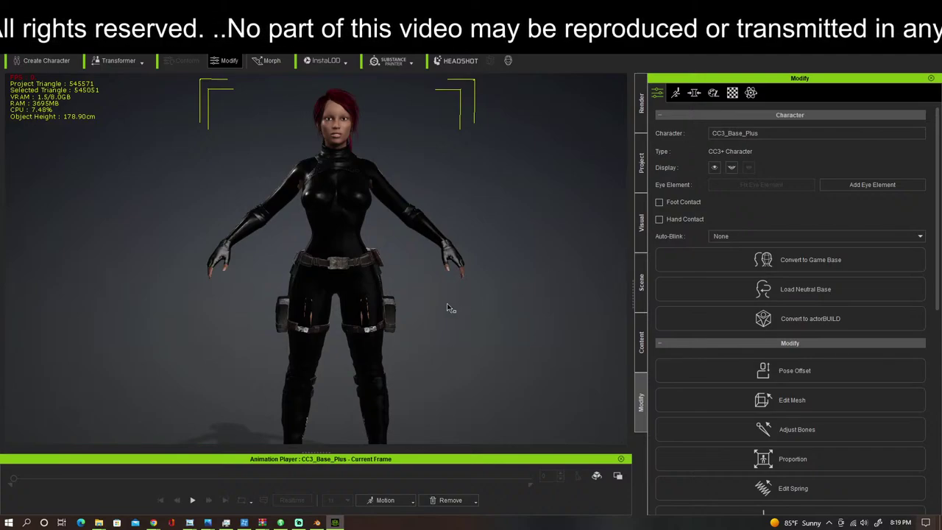
Step: Inspect the fit of the thigh-high boots on the legs and feet from both sides, selecting HighBoots4_110110_Shape
{"action": "middle_click_drag", "start_coordinate": [436, 302], "coordinate": [422, 216]}
{"action": "right_click_drag", "start_coordinate": [423, 217], "coordinate": [638, 221]}
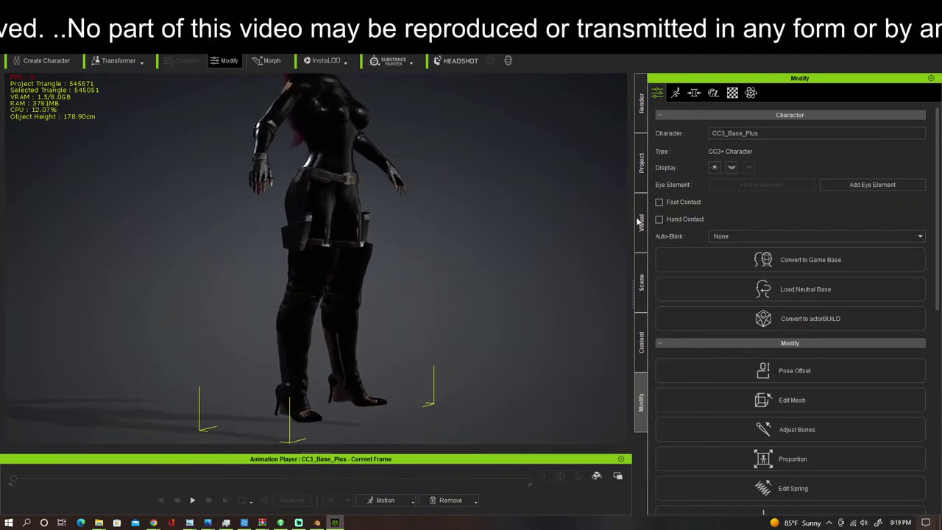
{"action": "scroll", "coordinate": [421, 313], "scroll_direction": "down", "scroll_amount": 5}
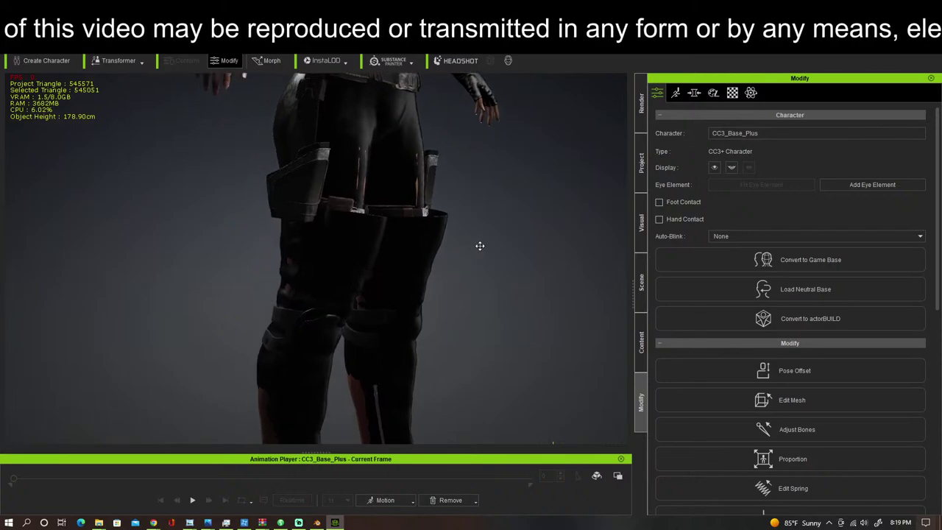
{"action": "middle_click_drag", "start_coordinate": [480, 245], "coordinate": [532, 196]}
{"action": "right_click_drag", "start_coordinate": [513, 212], "coordinate": [52, 193]}
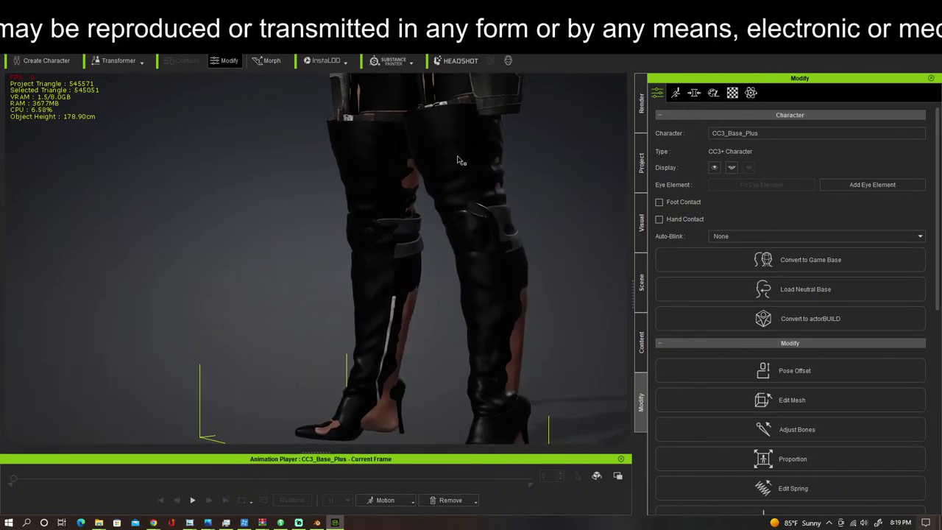
{"action": "left_click", "coordinate": [377, 162]}
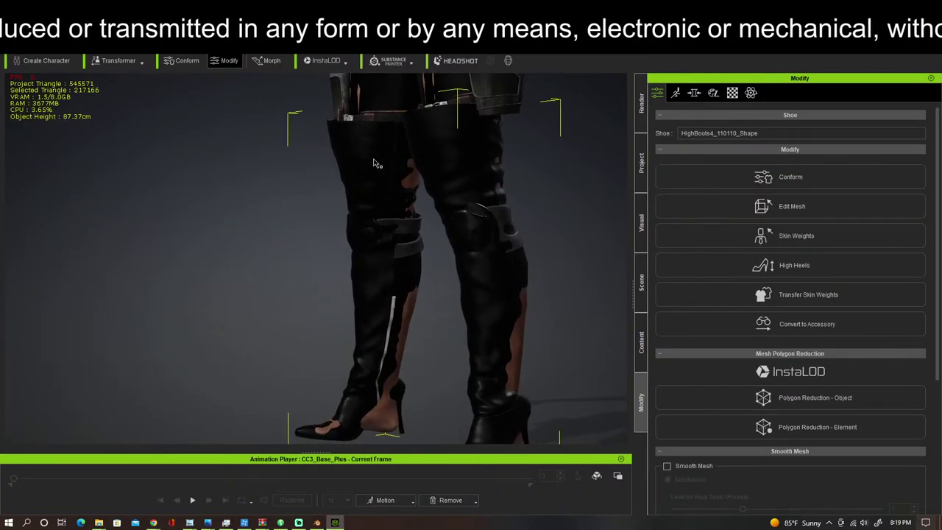
{"action": "scroll", "coordinate": [384, 205], "scroll_direction": "up", "scroll_amount": 1}
{"action": "scroll", "coordinate": [383, 205], "scroll_direction": "down", "scroll_amount": 2}
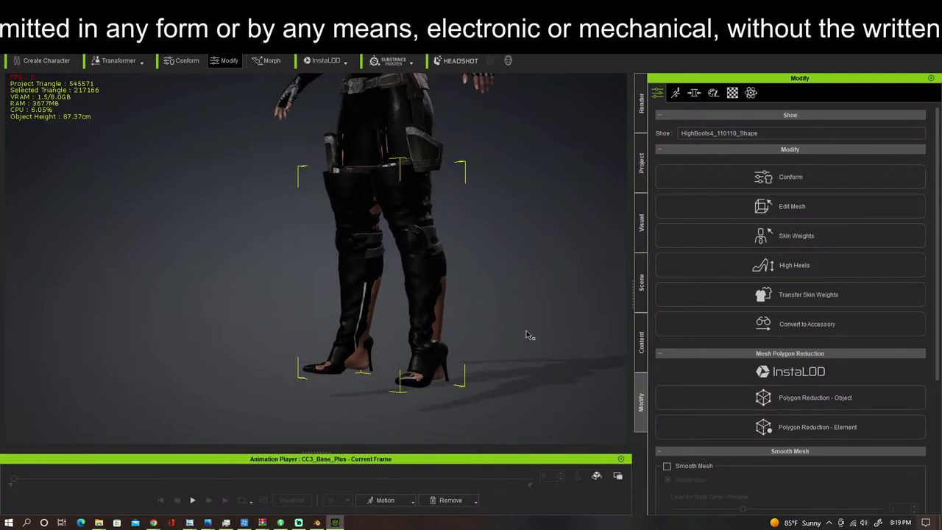
Step: Try converting HighBoots4_110110_Shape to an accessory with Reset to Default Shape, and check its placement against the legs
{"action": "right_click_drag", "start_coordinate": [476, 334], "coordinate": [654, 338]}
{"action": "middle_click_drag", "start_coordinate": [520, 271], "coordinate": [519, 375]}
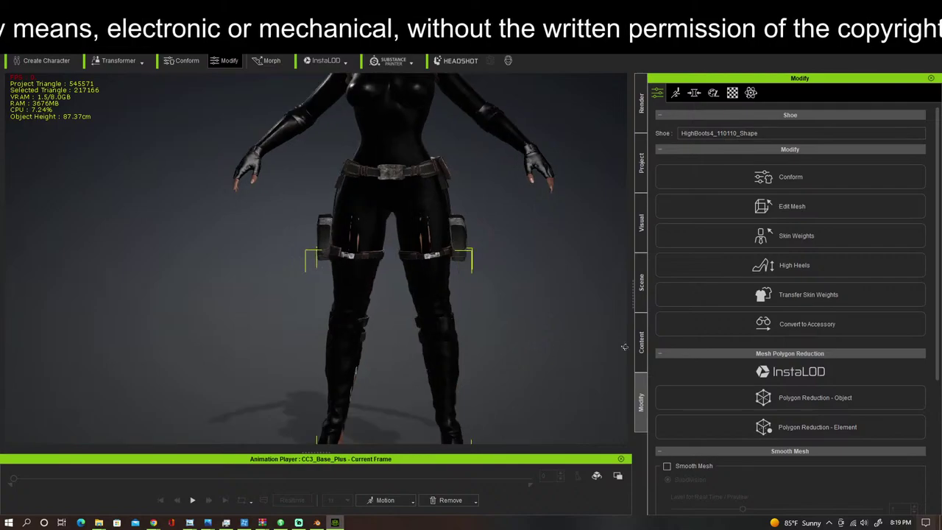
{"action": "right_click_drag", "start_coordinate": [692, 350], "coordinate": [329, 317]}
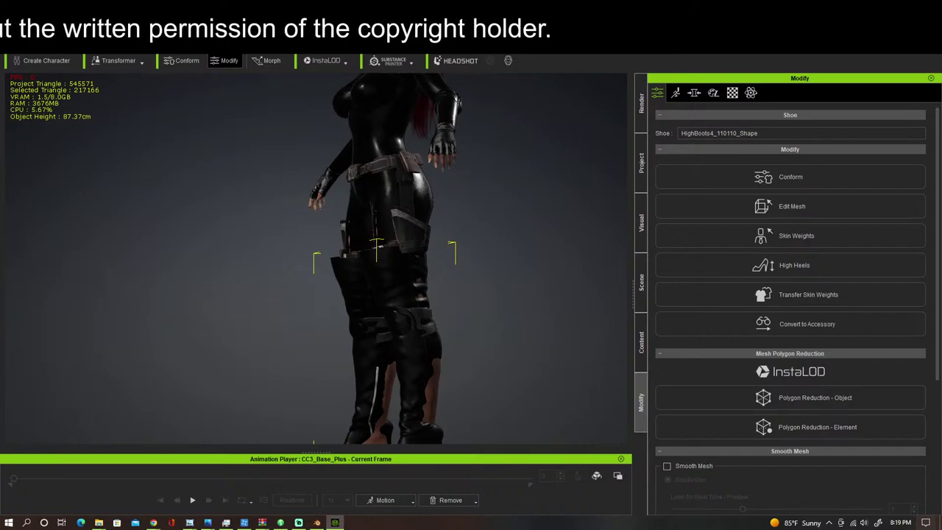
{"action": "left_click", "coordinate": [110, 23]}
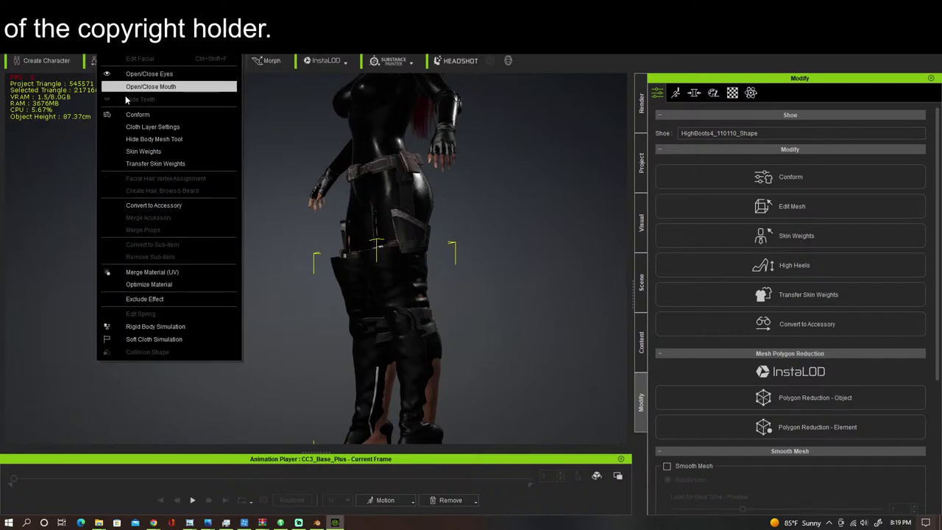
{"action": "left_click", "coordinate": [168, 206]}
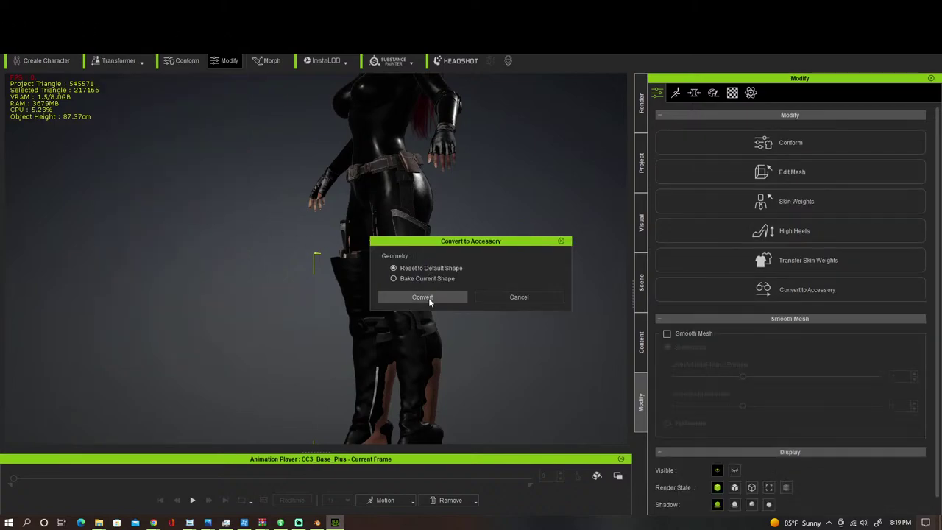
{"action": "left_click", "coordinate": [429, 298]}
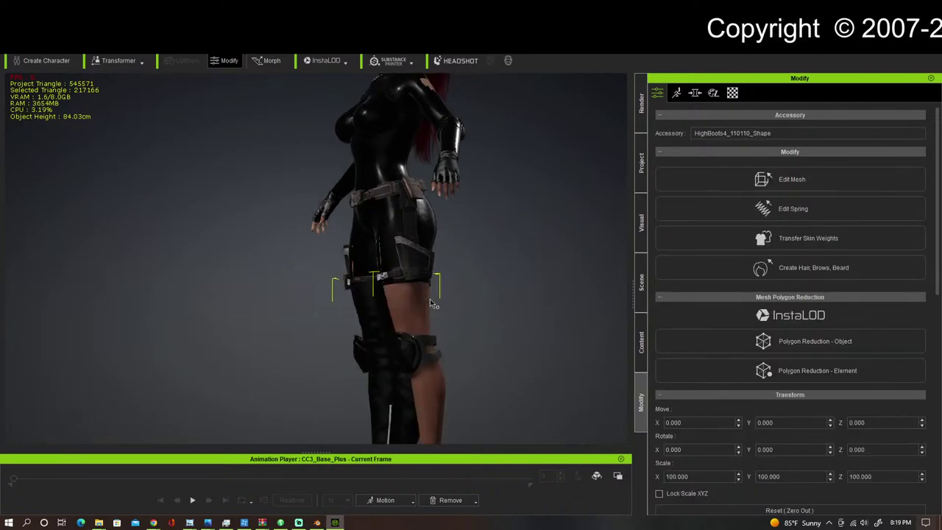
{"action": "scroll", "coordinate": [429, 299], "scroll_direction": "down", "scroll_amount": 3}
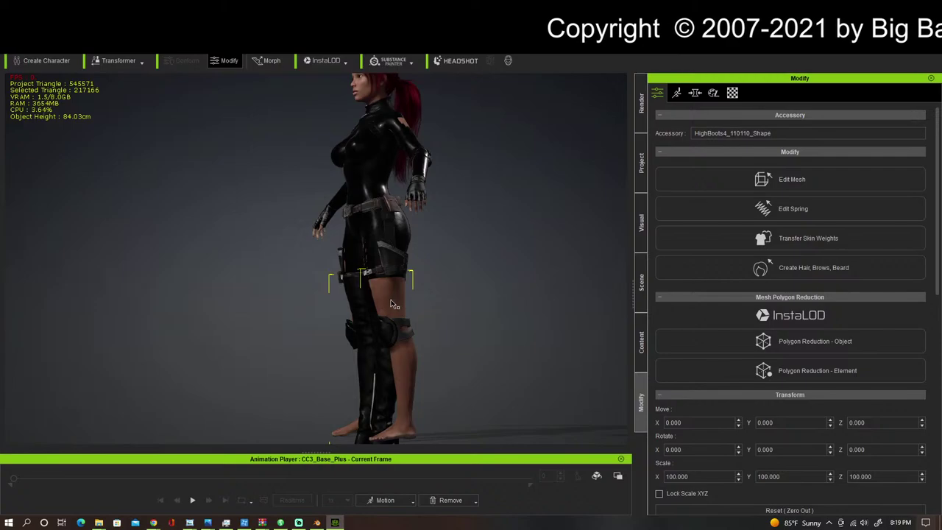
{"action": "right_click_drag", "start_coordinate": [391, 304], "coordinate": [574, 314]}
{"action": "middle_click_drag", "start_coordinate": [503, 248], "coordinate": [496, 233]}
{"action": "scroll", "coordinate": [494, 227], "scroll_direction": "up", "scroll_amount": 1}
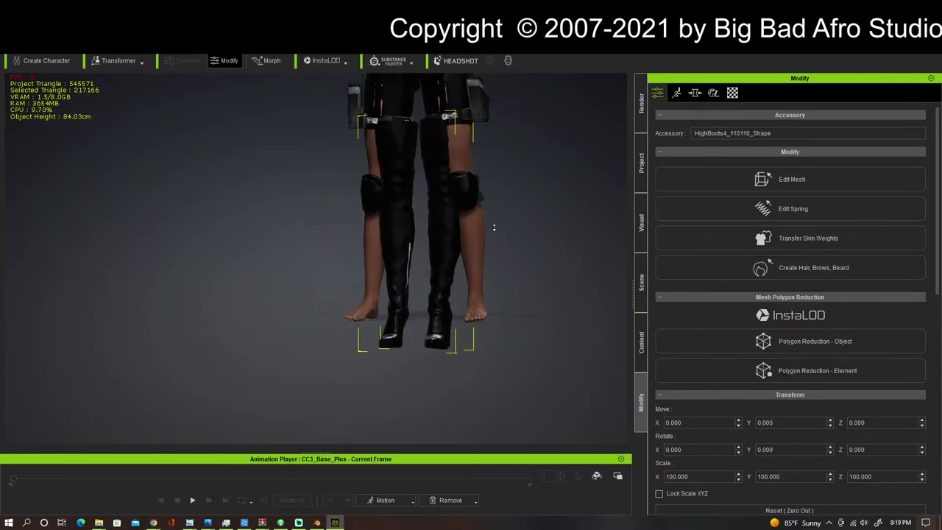
{"action": "scroll", "coordinate": [494, 227], "scroll_direction": "up", "scroll_amount": 2}
{"action": "right_click_drag", "start_coordinate": [517, 241], "coordinate": [543, 243]}
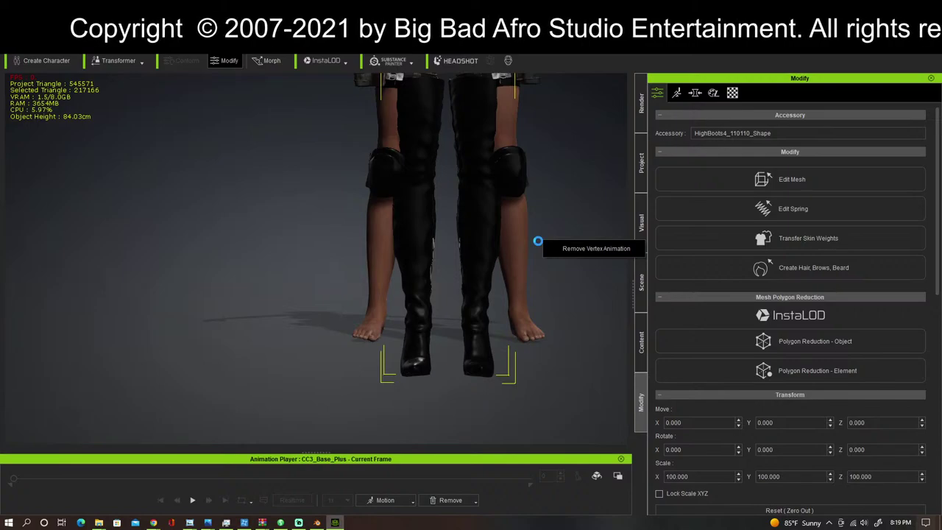
Step: Look over the character's transform and display options and the contents of the custom Shoes library
{"action": "middle_click_drag", "start_coordinate": [545, 237], "coordinate": [549, 360]}
{"action": "right_click_drag", "start_coordinate": [381, 321], "coordinate": [143, 309]}
{"action": "right_click_drag", "start_coordinate": [322, 290], "coordinate": [607, 337]}
{"action": "scroll", "coordinate": [753, 399], "scroll_direction": "down", "scroll_amount": 5}
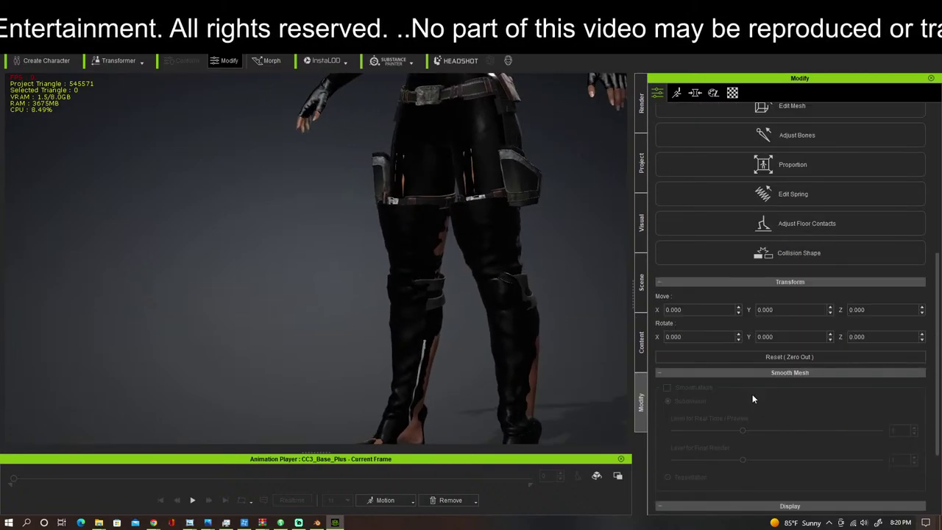
{"action": "scroll", "coordinate": [754, 403], "scroll_direction": "down", "scroll_amount": 3}
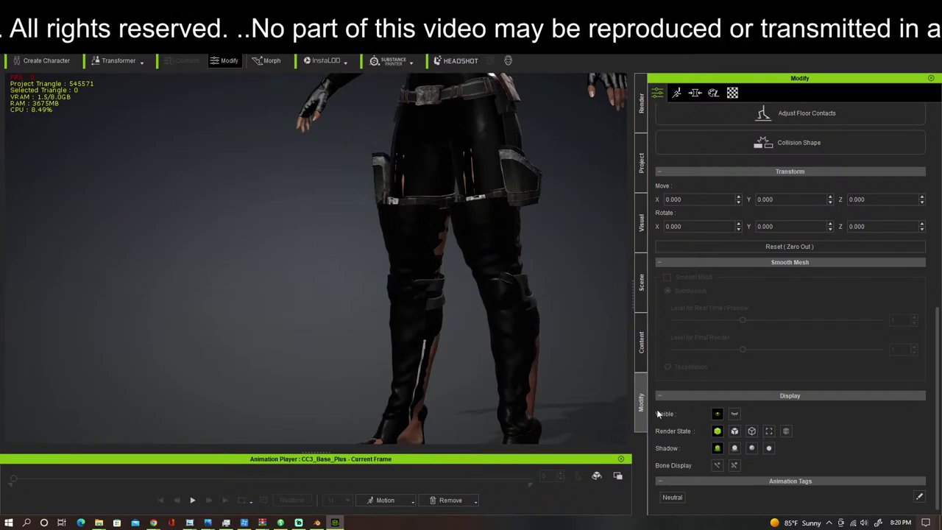
{"action": "left_click", "coordinate": [641, 341]}
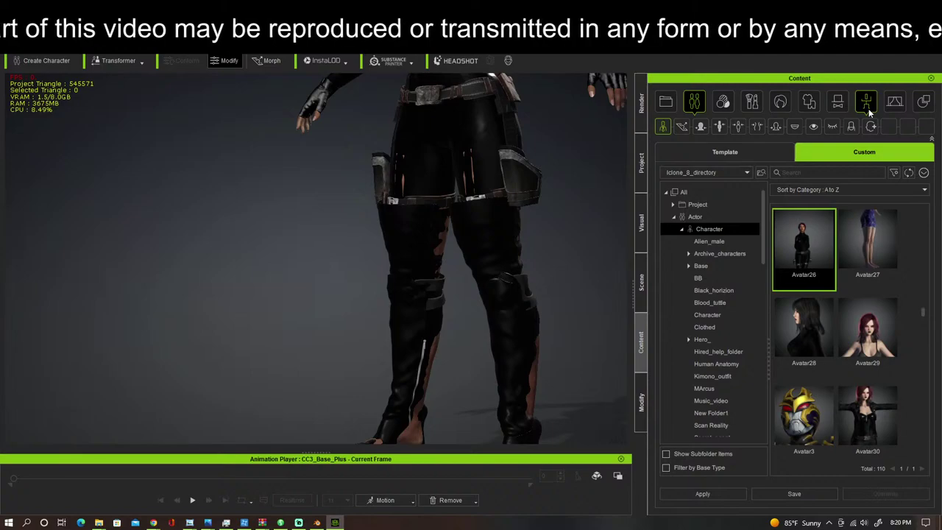
{"action": "left_click", "coordinate": [810, 103]}
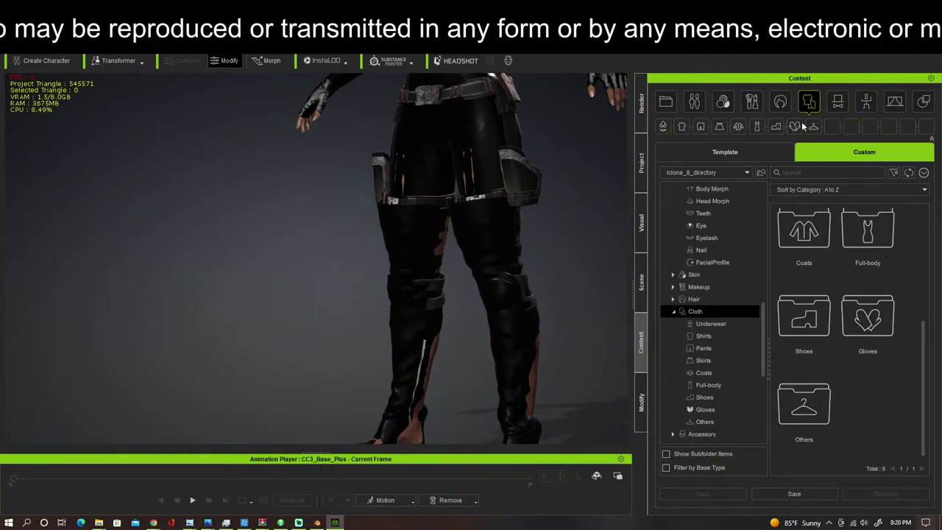
{"action": "left_click", "coordinate": [776, 126]}
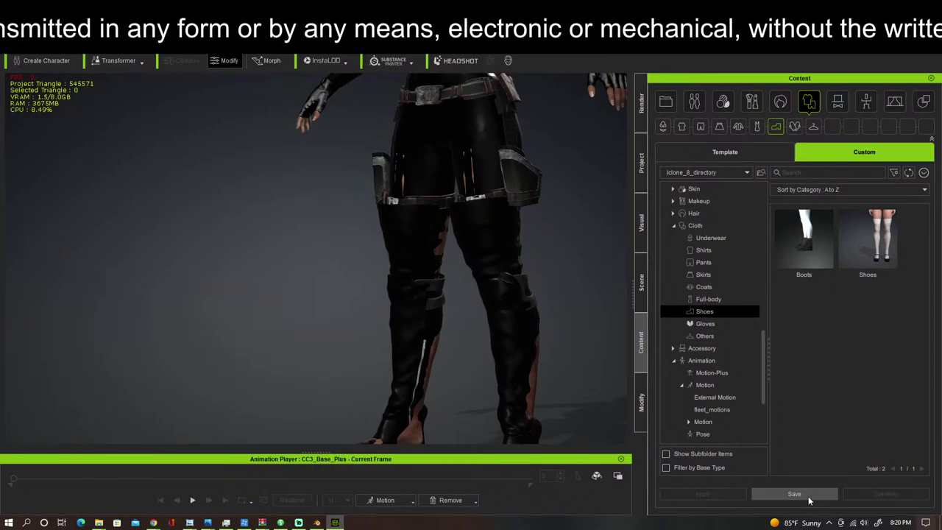
{"action": "scroll", "coordinate": [726, 212], "scroll_direction": "up", "scroll_amount": 4}
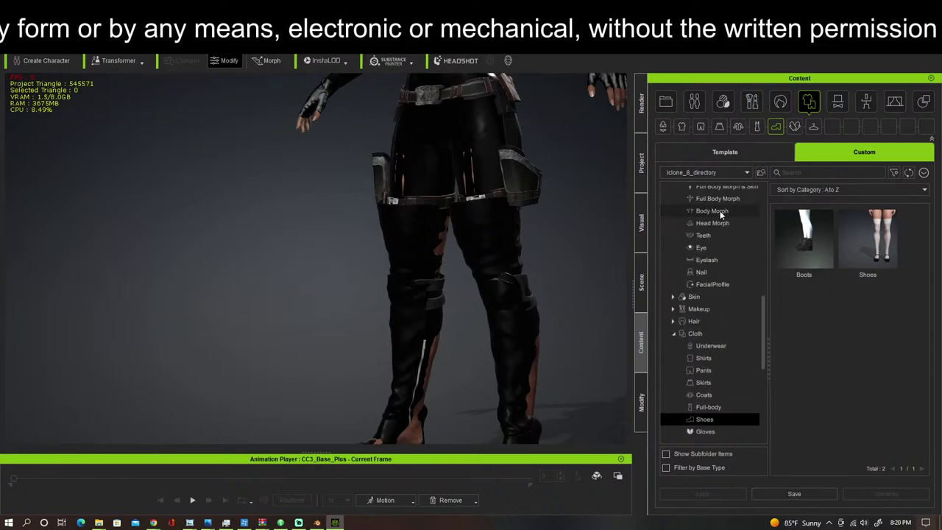
{"action": "scroll", "coordinate": [719, 210], "scroll_direction": "up", "scroll_amount": 4}
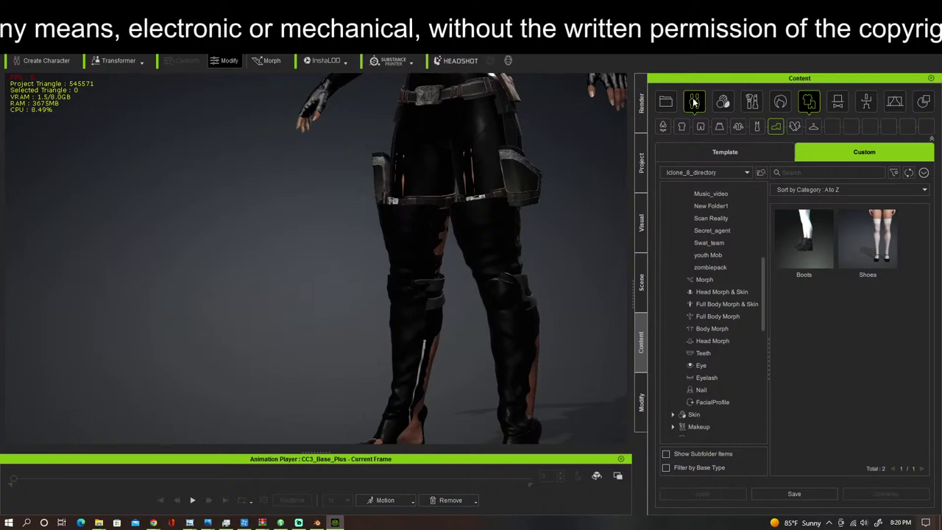
Step: Find the red-haired Avatar7 in the custom Character library and apply it to the scene
{"action": "left_click", "coordinate": [694, 101]}
{"action": "left_click", "coordinate": [804, 252]}
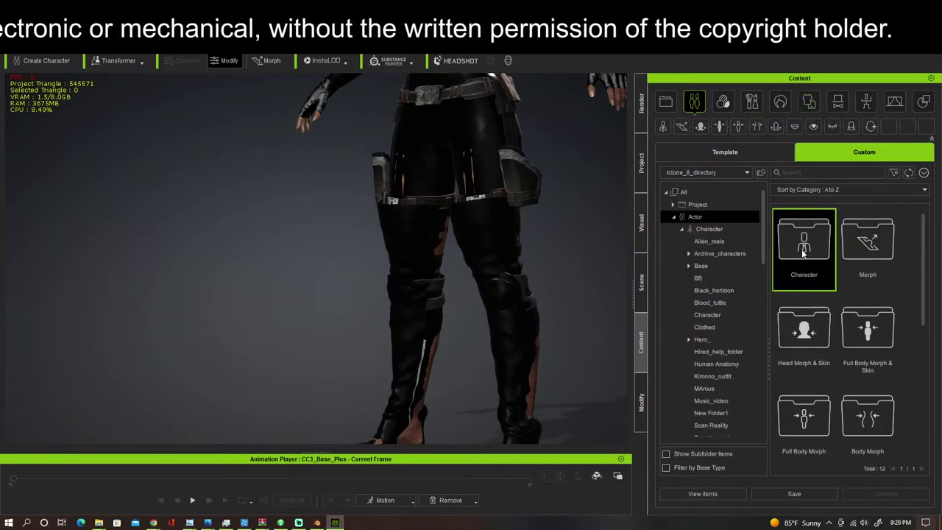
{"action": "double_click", "coordinate": [802, 253]}
{"action": "scroll", "coordinate": [803, 257], "scroll_direction": "down", "scroll_amount": 10}
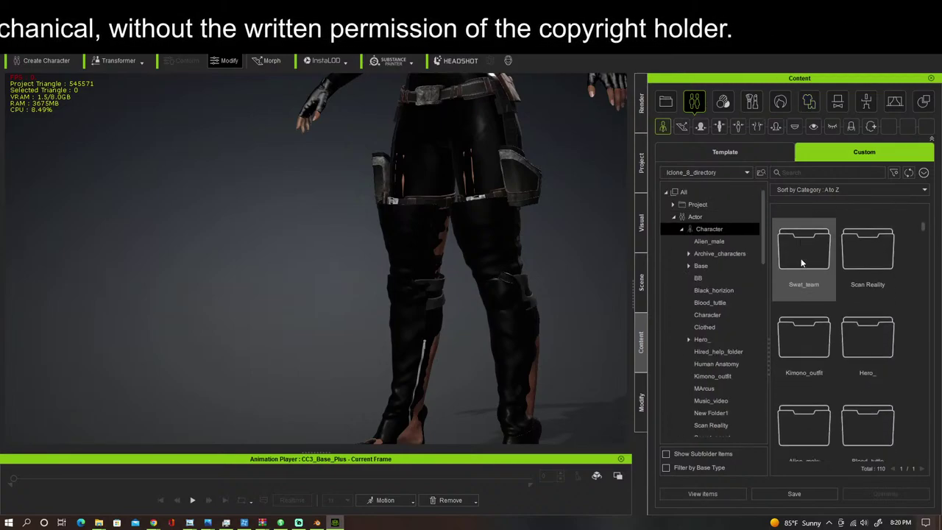
{"action": "scroll", "coordinate": [810, 281], "scroll_direction": "down", "scroll_amount": 12}
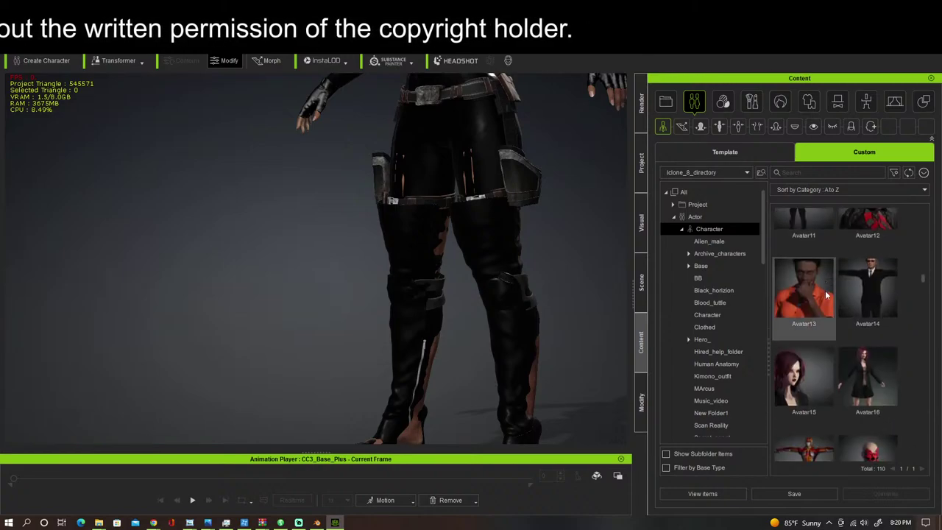
{"action": "scroll", "coordinate": [839, 302], "scroll_direction": "down", "scroll_amount": 10}
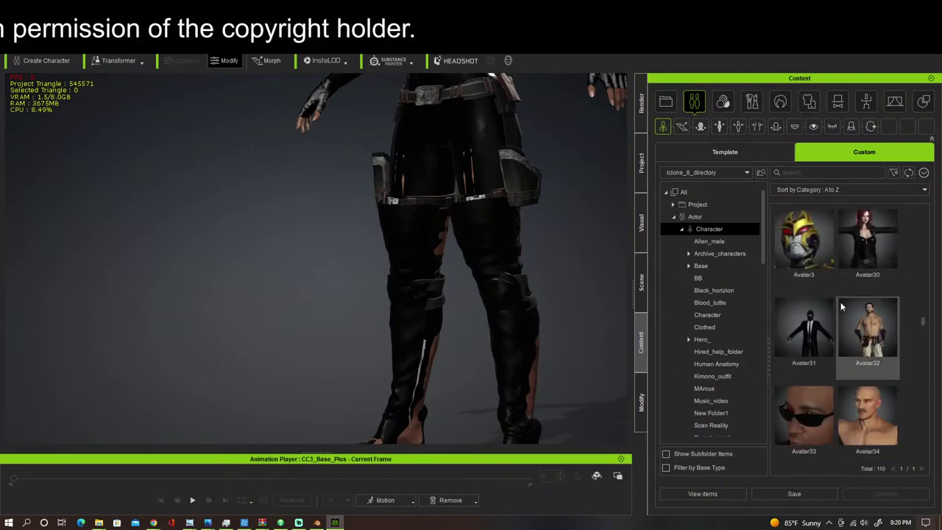
{"action": "scroll", "coordinate": [849, 312], "scroll_direction": "down", "scroll_amount": 10}
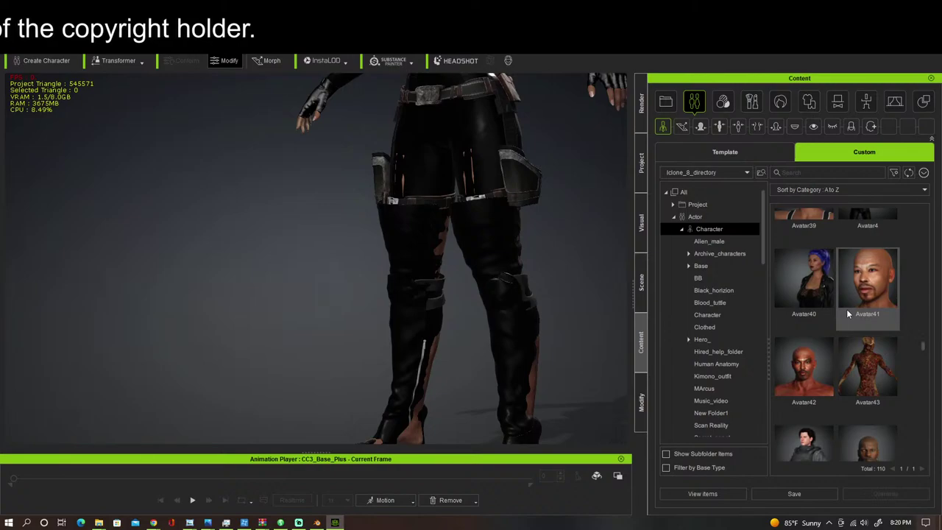
{"action": "scroll", "coordinate": [847, 315], "scroll_direction": "down", "scroll_amount": 10}
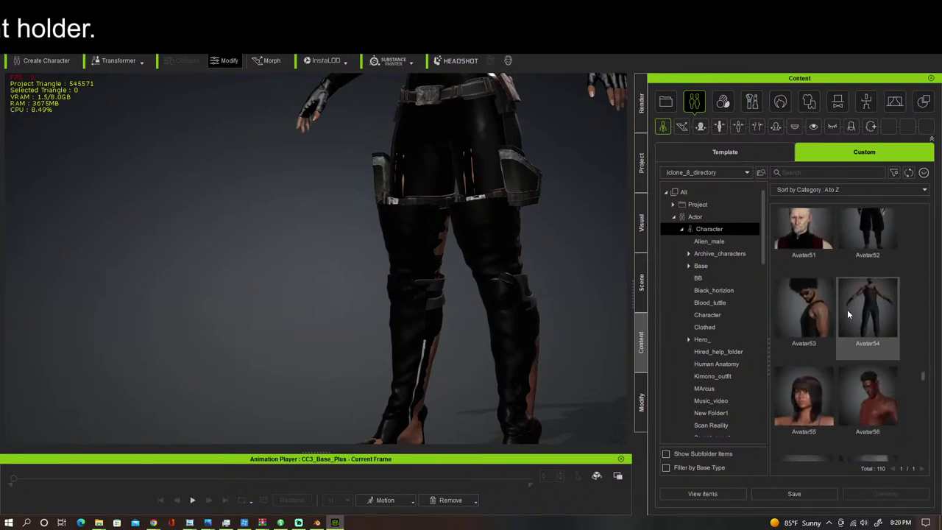
{"action": "scroll", "coordinate": [848, 314], "scroll_direction": "down", "scroll_amount": 5}
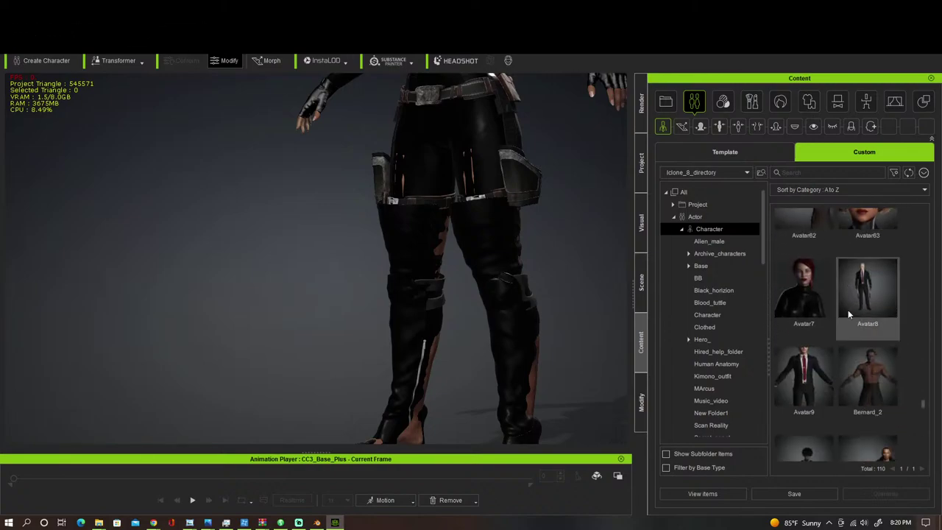
{"action": "scroll", "coordinate": [849, 314], "scroll_direction": "down", "scroll_amount": 3}
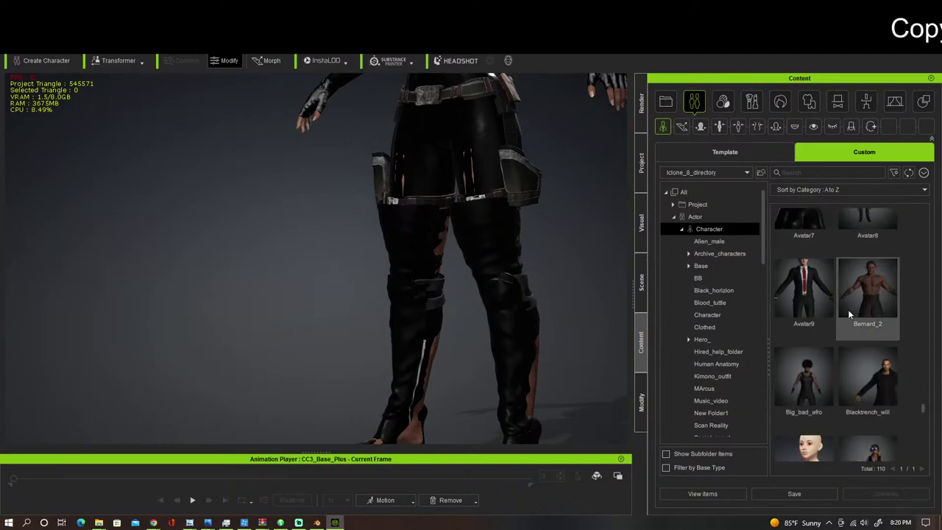
{"action": "scroll", "coordinate": [848, 314], "scroll_direction": "down", "scroll_amount": 7}
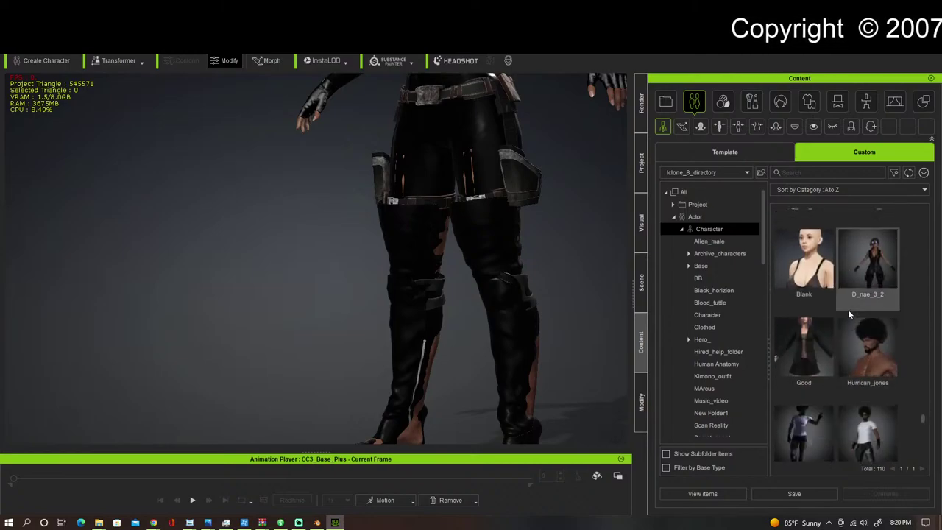
{"action": "scroll", "coordinate": [848, 314], "scroll_direction": "up", "scroll_amount": 8}
{"action": "left_click", "coordinate": [813, 302]}
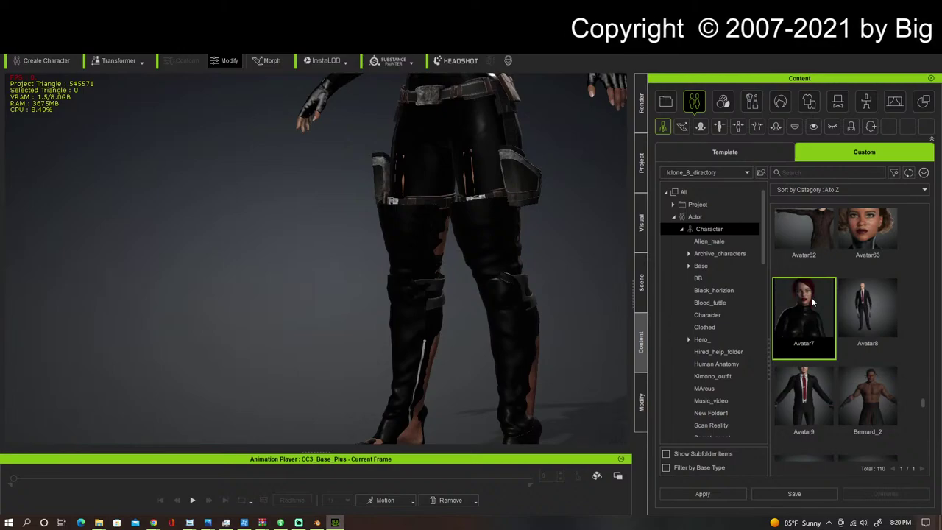
{"action": "double_click", "coordinate": [813, 305]}
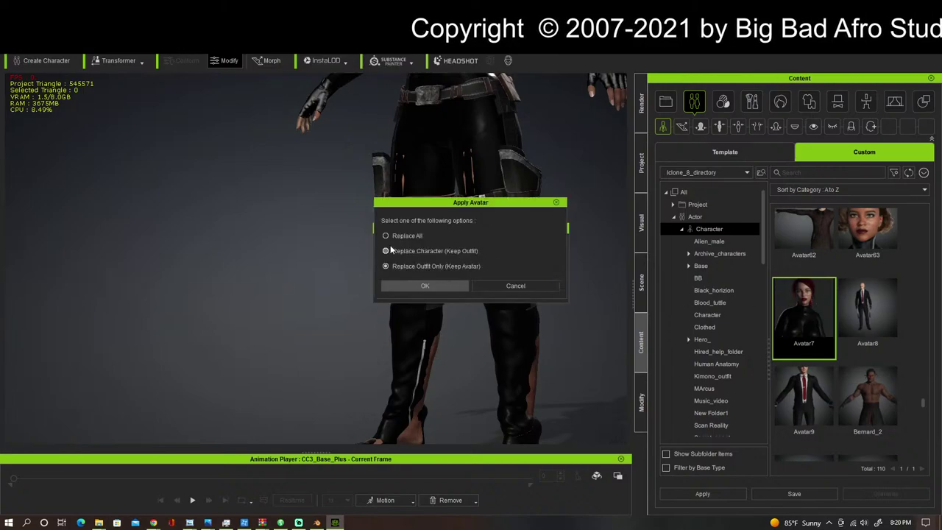
{"action": "left_click", "coordinate": [424, 287]}
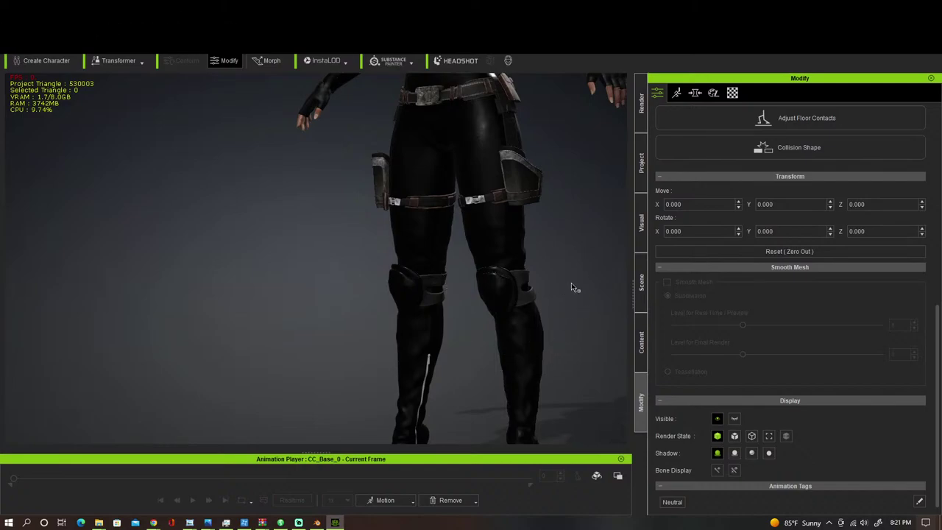
Step: Inspect the loaded avatar's face, bodysuit, belt and thigh-high boots from the front and sides, including a close view of the chest
{"action": "right_click_drag", "start_coordinate": [520, 288], "coordinate": [298, 293]}
{"action": "middle_click_drag", "start_coordinate": [449, 375], "coordinate": [456, 451]}
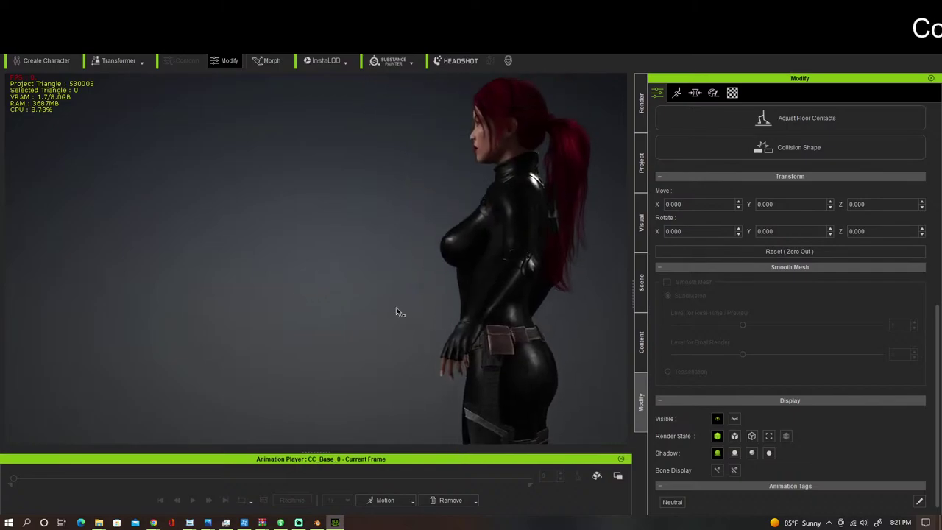
{"action": "right_click_drag", "start_coordinate": [396, 313], "coordinate": [618, 327]}
{"action": "right_click_drag", "start_coordinate": [522, 327], "coordinate": [602, 341]}
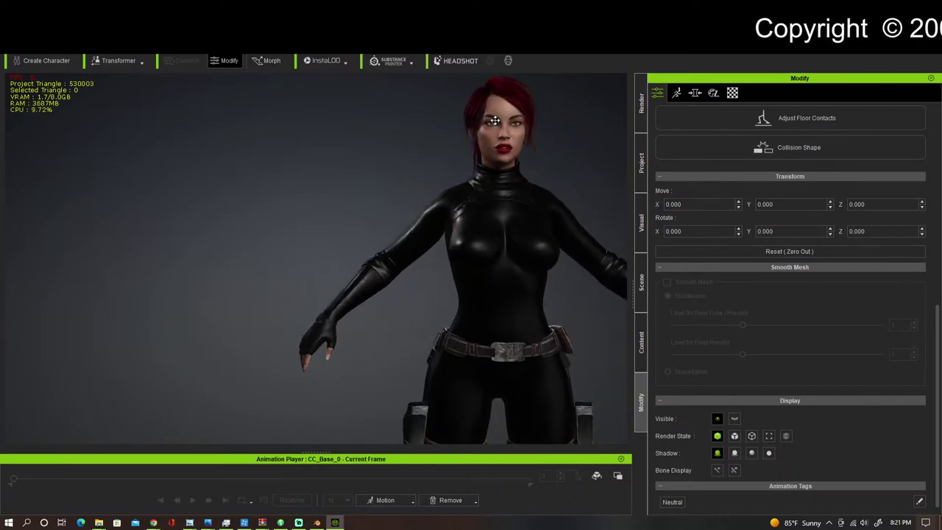
{"action": "middle_click_drag", "start_coordinate": [494, 120], "coordinate": [491, 114]}
{"action": "right_click_drag", "start_coordinate": [492, 142], "coordinate": [428, 200]}
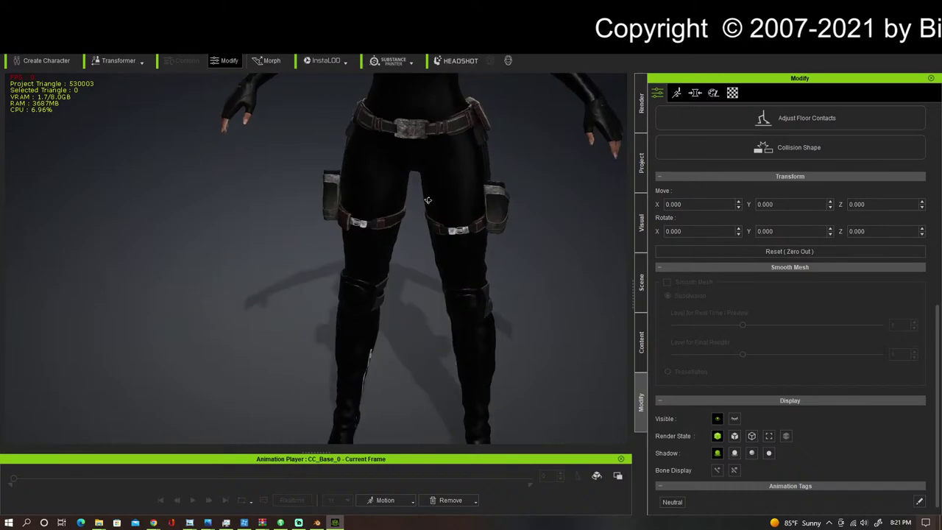
{"action": "middle_click_drag", "start_coordinate": [471, 225], "coordinate": [439, 97]}
{"action": "right_click_drag", "start_coordinate": [494, 196], "coordinate": [481, 116]}
{"action": "middle_click_drag", "start_coordinate": [504, 157], "coordinate": [547, 332]}
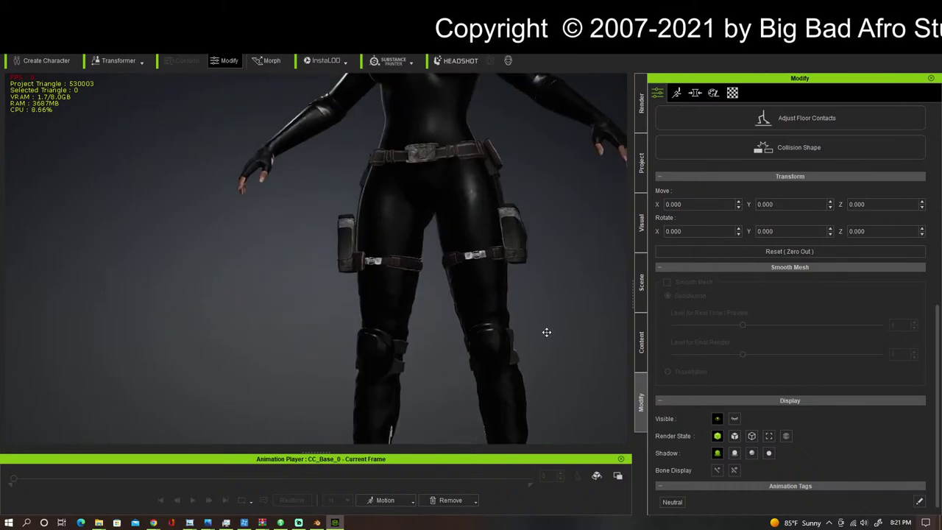
{"action": "right_click_drag", "start_coordinate": [452, 326], "coordinate": [501, 346]}
{"action": "middle_click_drag", "start_coordinate": [489, 215], "coordinate": [482, 435]}
{"action": "scroll", "coordinate": [418, 259], "scroll_direction": "up", "scroll_amount": 4}
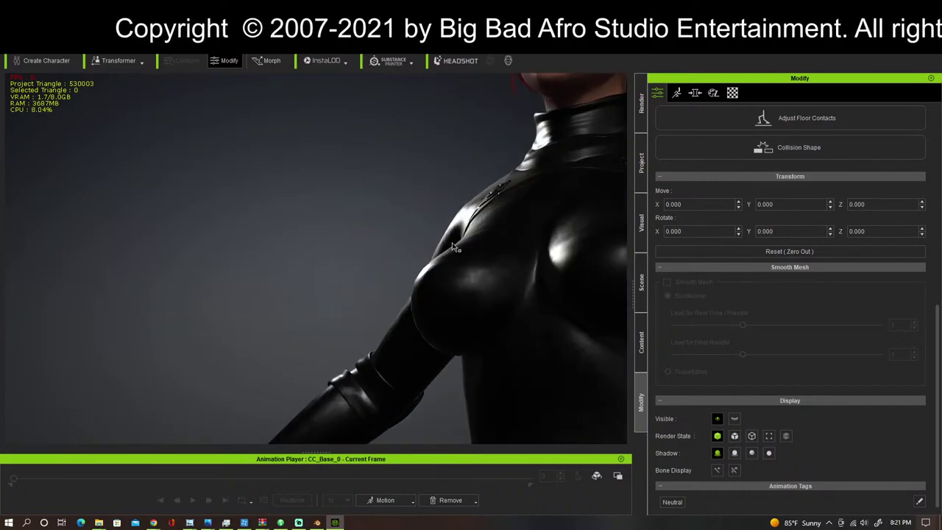
{"action": "right_click_drag", "start_coordinate": [460, 282], "coordinate": [184, 244]}
{"action": "scroll", "coordinate": [431, 230], "scroll_direction": "down", "scroll_amount": 4}
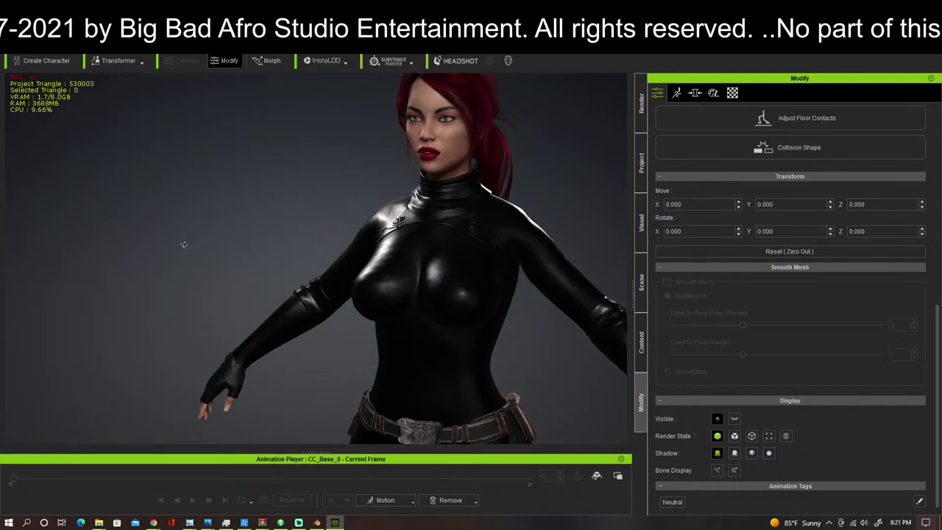
{"action": "scroll", "coordinate": [252, 258], "scroll_direction": "down", "scroll_amount": 5}
Step: Save the loaded avatar's HighBoots4_110110_Shape to the custom Shoes library as Shoes(1), with asset type Cloth/Shoes
{"action": "middle_click_drag", "start_coordinate": [293, 289], "coordinate": [281, 142]}
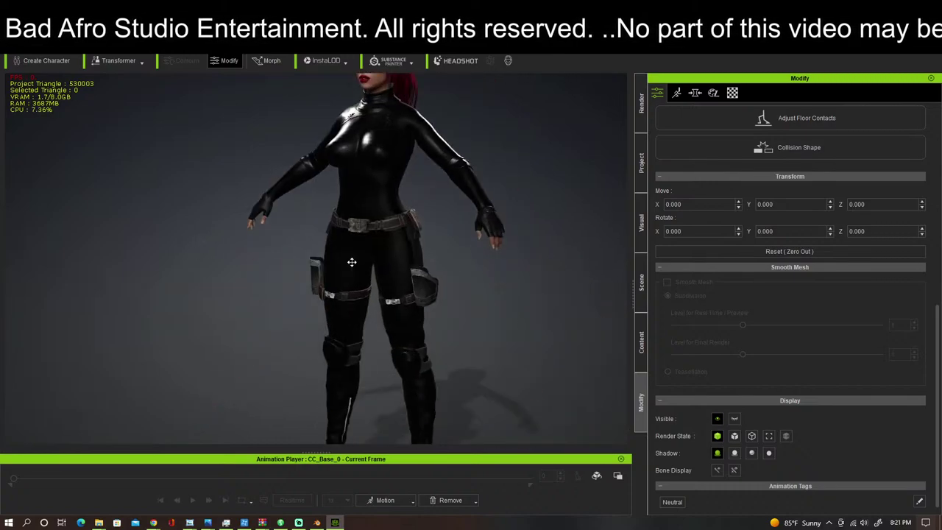
{"action": "middle_click_drag", "start_coordinate": [352, 262], "coordinate": [423, 293]}
{"action": "right_click", "coordinate": [422, 293]}
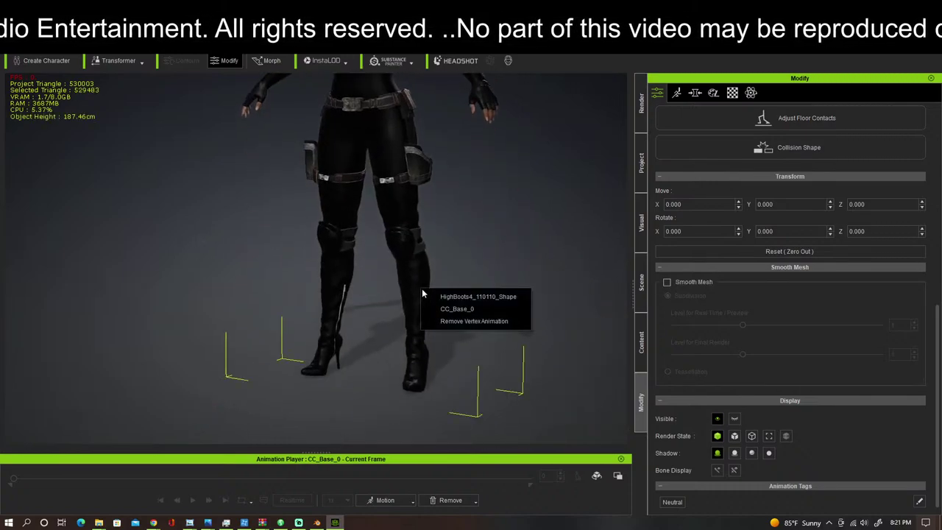
{"action": "left_click", "coordinate": [453, 300]}
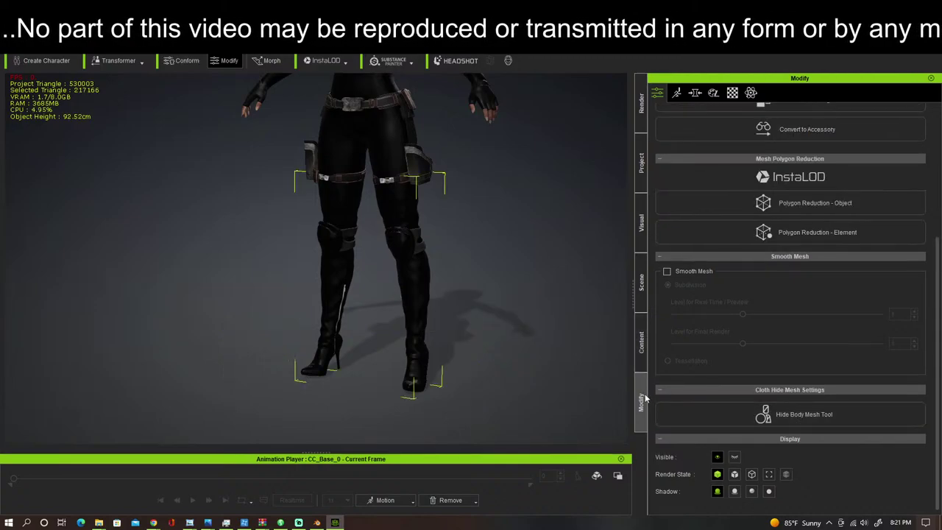
{"action": "left_click", "coordinate": [641, 300]}
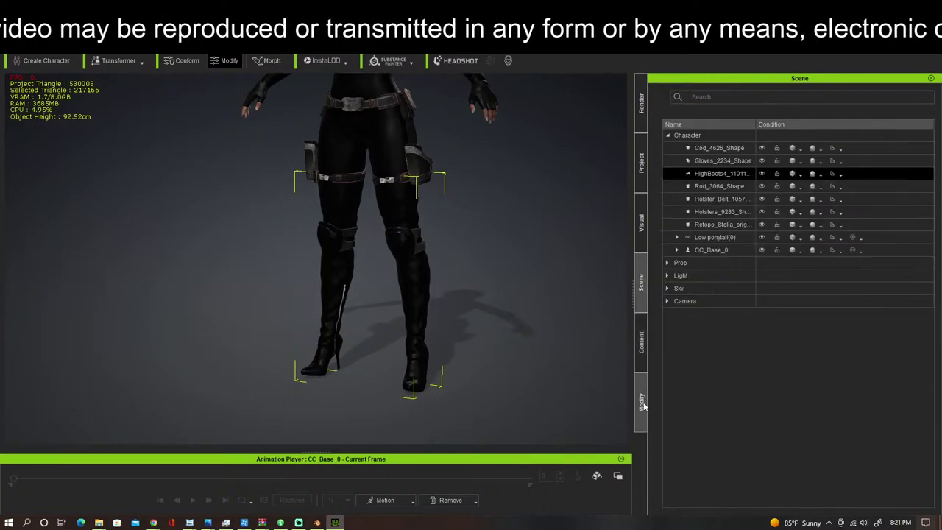
{"action": "left_click", "coordinate": [641, 340]}
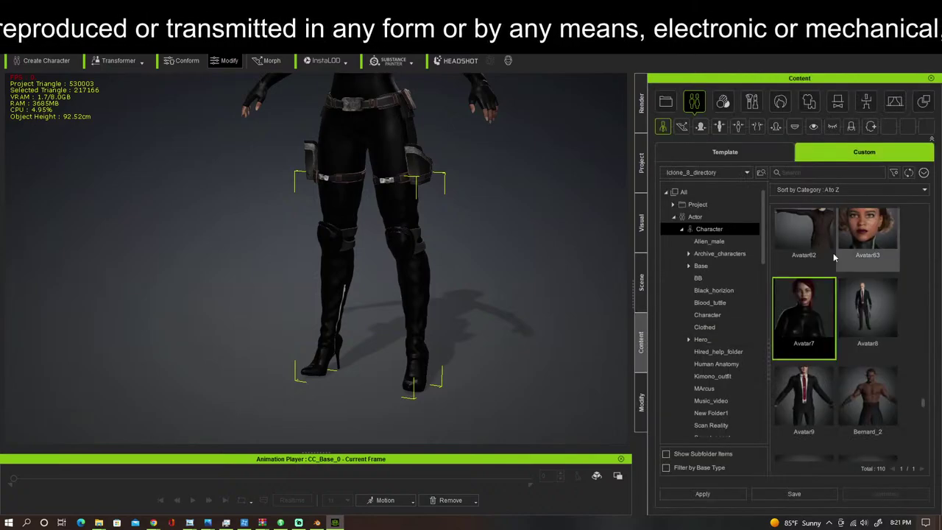
{"action": "left_click", "coordinate": [809, 102]}
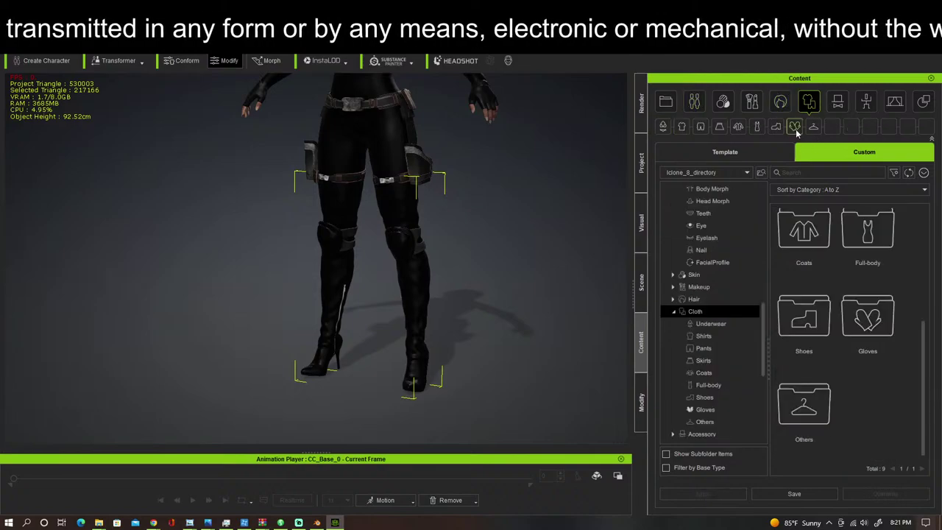
{"action": "left_click", "coordinate": [775, 127]}
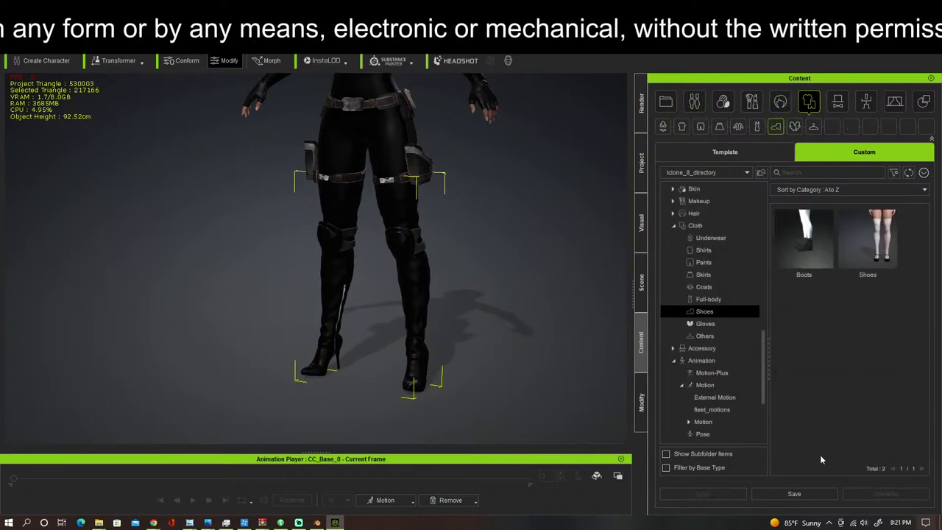
{"action": "left_click", "coordinate": [798, 495]}
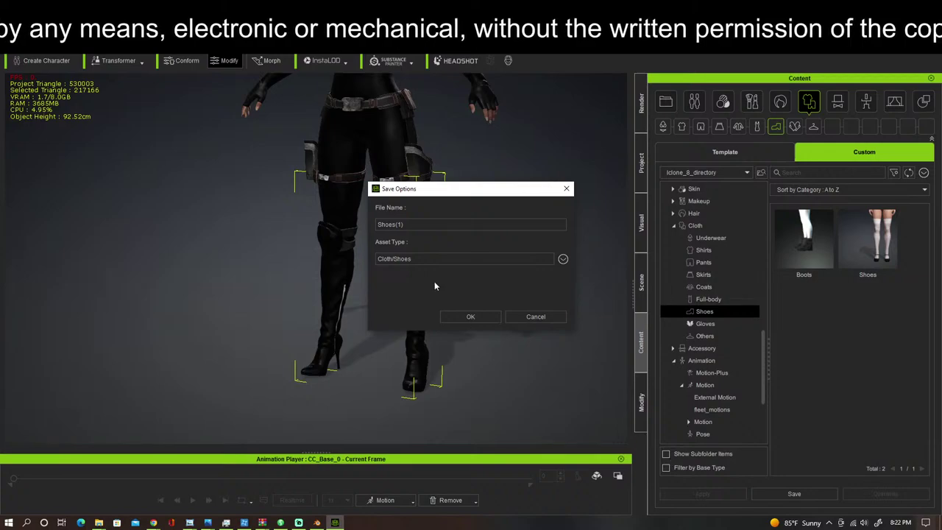
{"action": "left_click", "coordinate": [466, 317]}
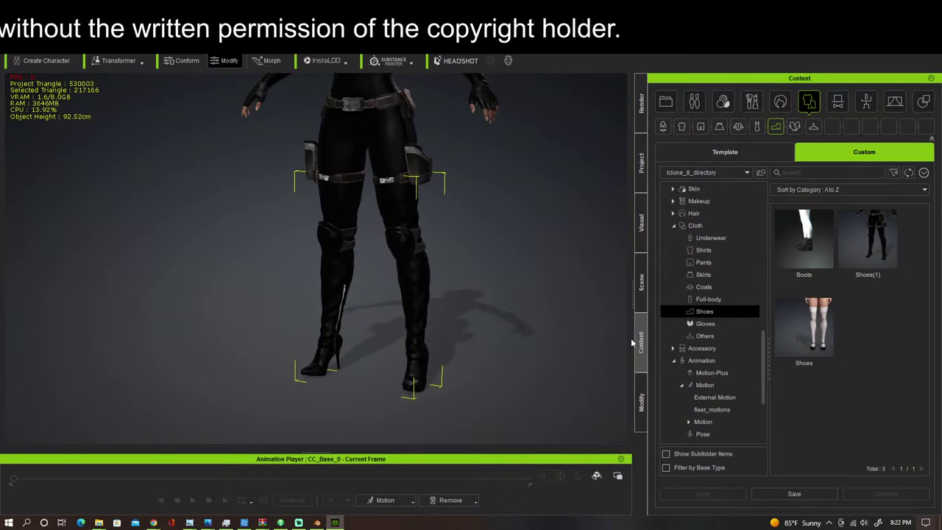
Step: Find the bald Avatar(10) in the Character subfolder of the custom Character library and apply it with Replace All
{"action": "left_click", "coordinate": [641, 283]}
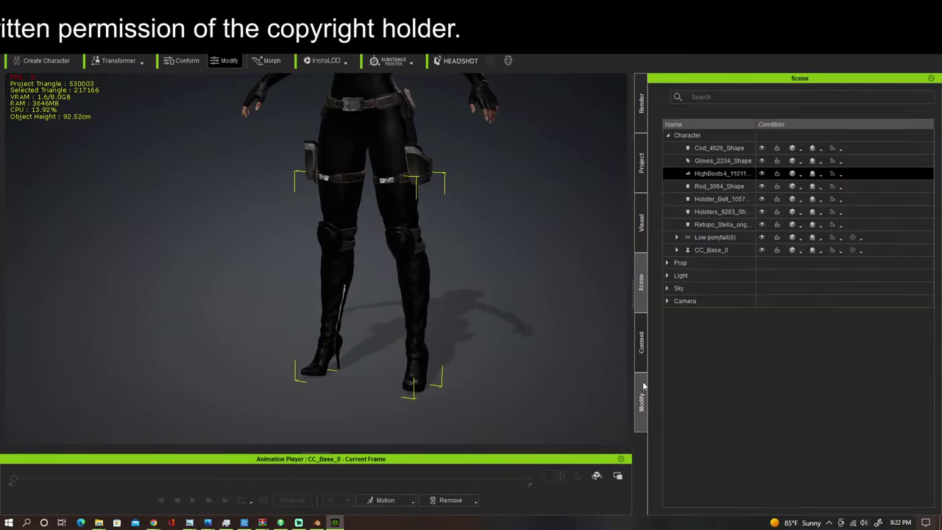
{"action": "left_click", "coordinate": [641, 343]}
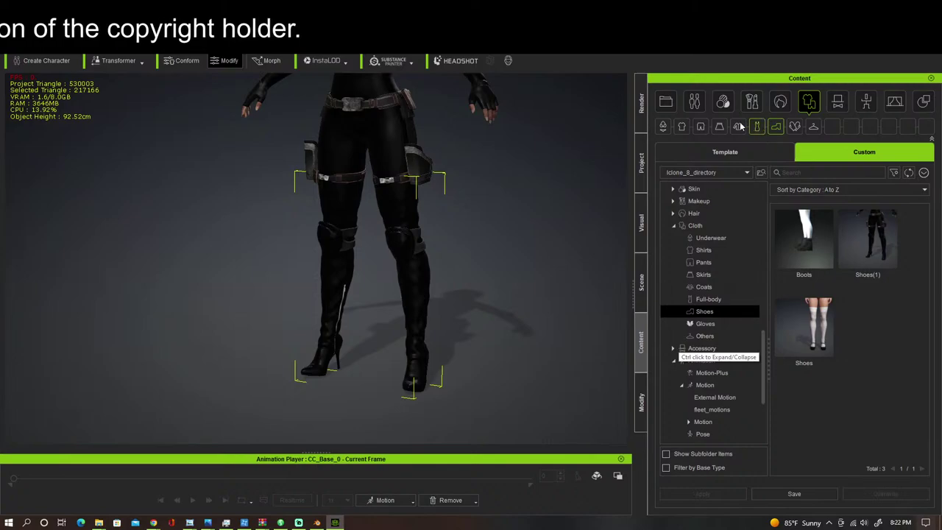
{"action": "left_click", "coordinate": [694, 101]}
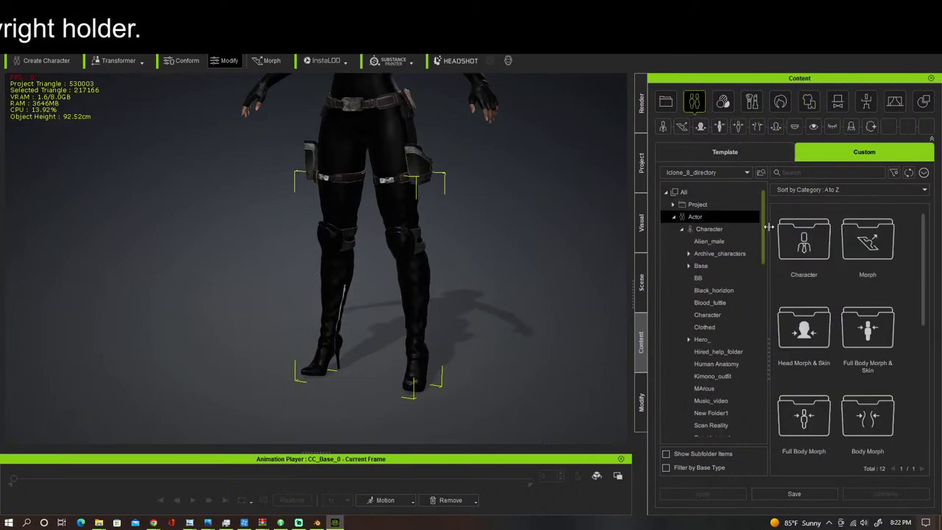
{"action": "double_click", "coordinate": [796, 232]}
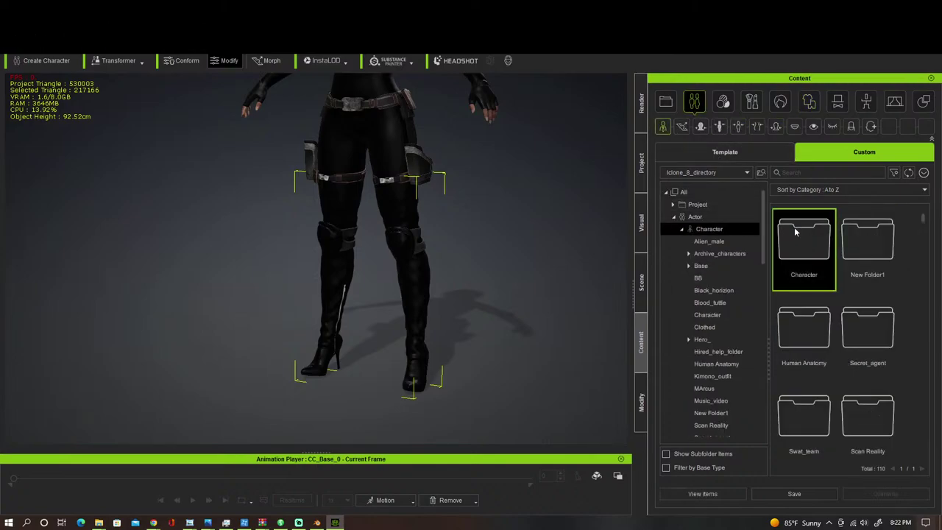
{"action": "double_click", "coordinate": [795, 230]}
{"action": "scroll", "coordinate": [871, 377], "scroll_direction": "down", "scroll_amount": 1}
{"action": "scroll", "coordinate": [872, 387], "scroll_direction": "down", "scroll_amount": 3}
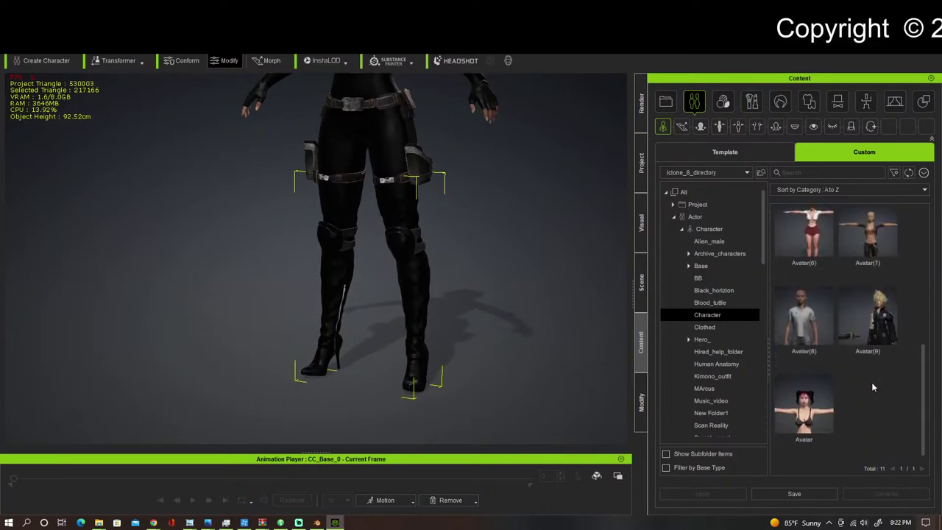
{"action": "scroll", "coordinate": [872, 387], "scroll_direction": "up", "scroll_amount": 3}
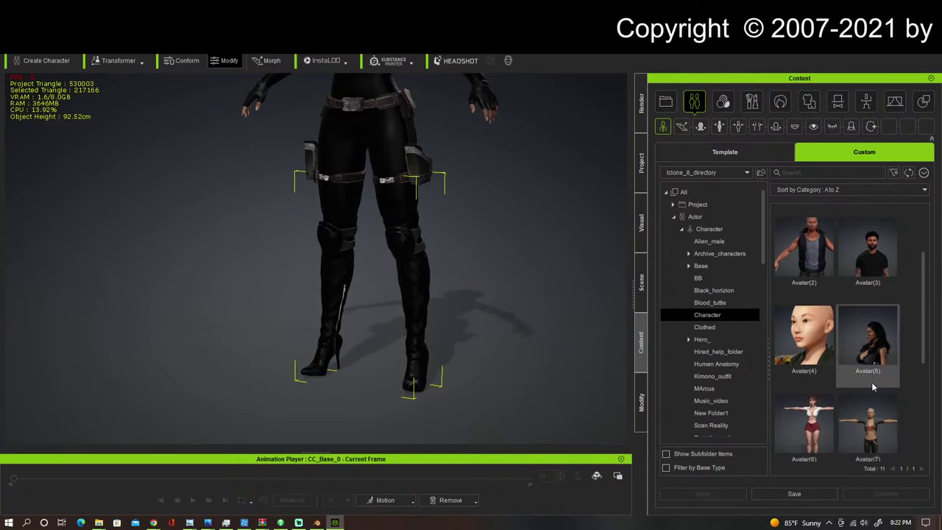
{"action": "scroll", "coordinate": [872, 384], "scroll_direction": "up", "scroll_amount": 2}
{"action": "scroll", "coordinate": [847, 302], "scroll_direction": "down", "scroll_amount": 1}
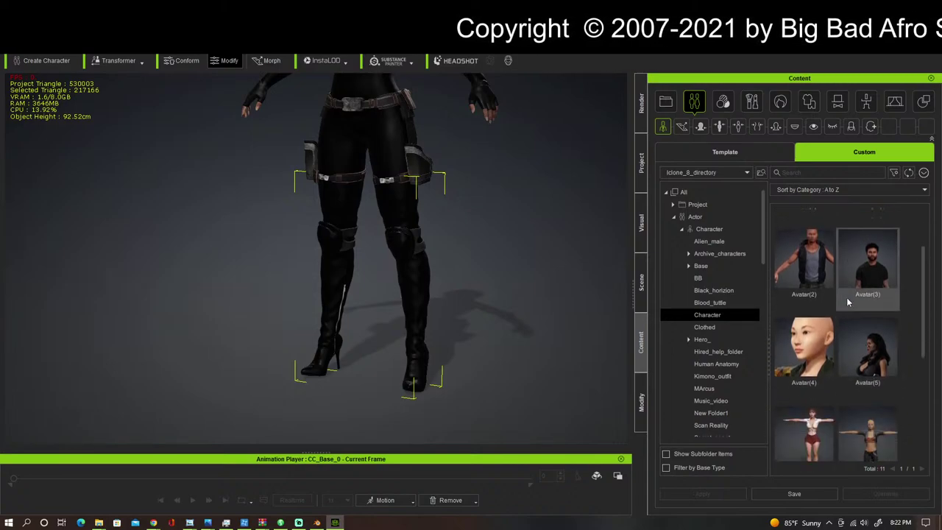
{"action": "scroll", "coordinate": [848, 302], "scroll_direction": "down", "scroll_amount": 3}
{"action": "scroll", "coordinate": [844, 316], "scroll_direction": "up", "scroll_amount": 4}
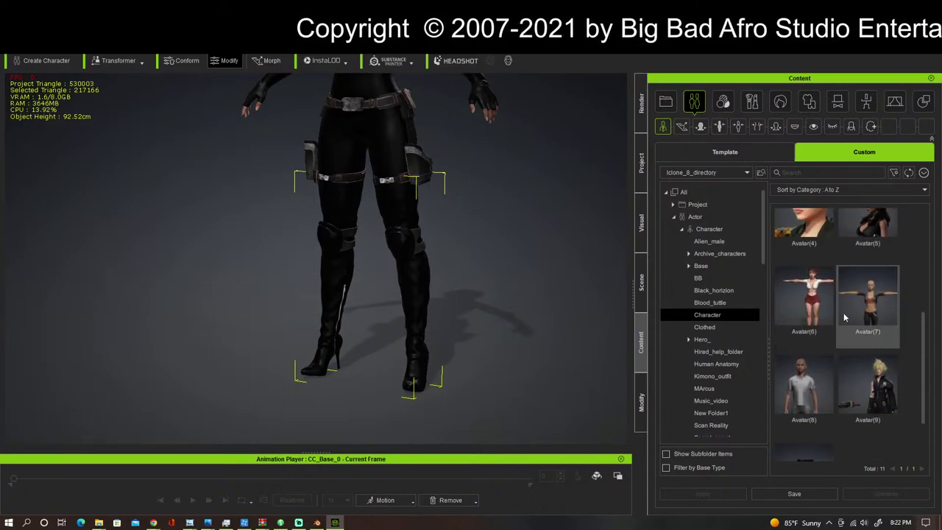
{"action": "scroll", "coordinate": [844, 317], "scroll_direction": "up", "scroll_amount": 1}
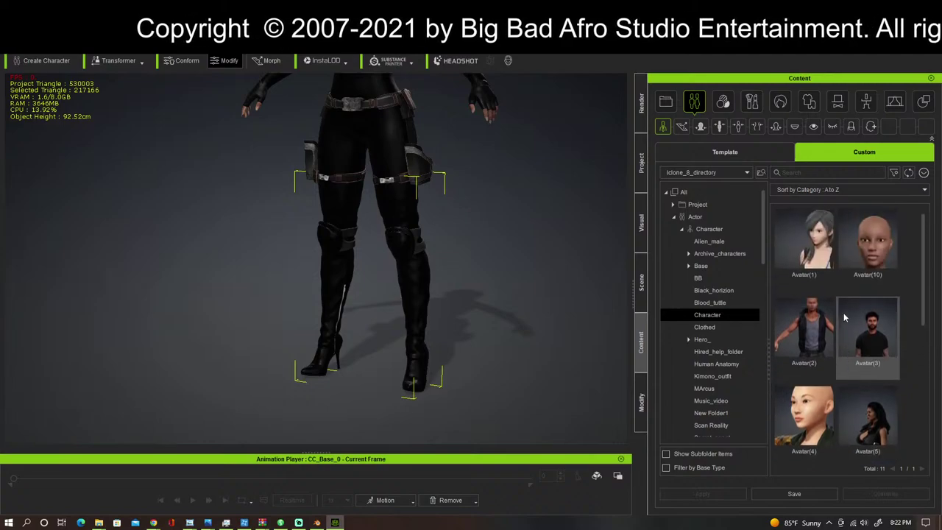
{"action": "double_click", "coordinate": [874, 252]}
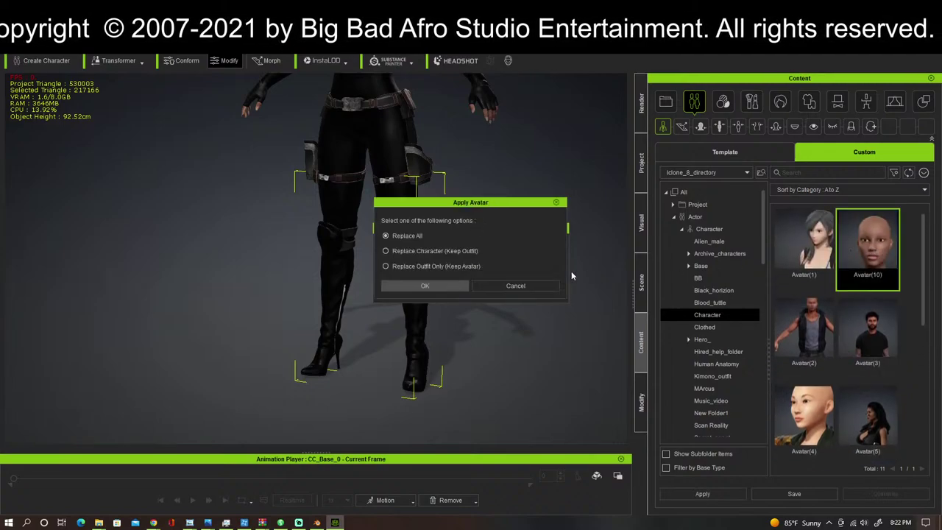
{"action": "left_click", "coordinate": [436, 286]}
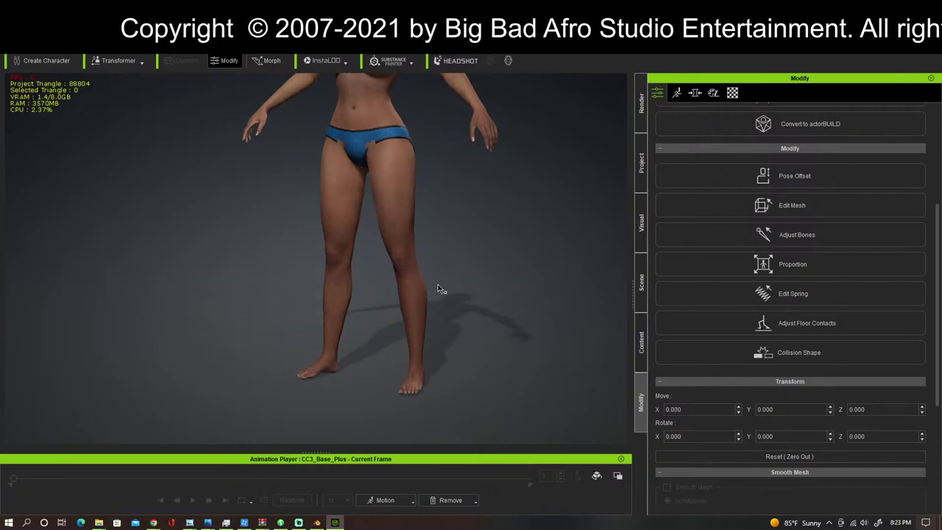
Step: Frame the new avatar from the front and select the black Cloth bodysuit in the custom Full-body clothing library
{"action": "middle_click_drag", "start_coordinate": [414, 238], "coordinate": [447, 368]}
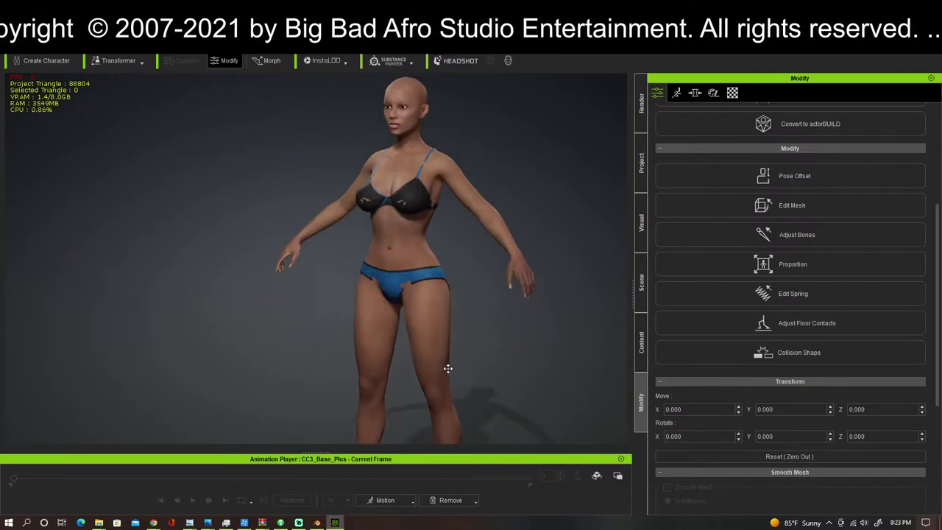
{"action": "right_click_drag", "start_coordinate": [458, 354], "coordinate": [563, 342]}
{"action": "scroll", "coordinate": [761, 310], "scroll_direction": "down", "scroll_amount": 4}
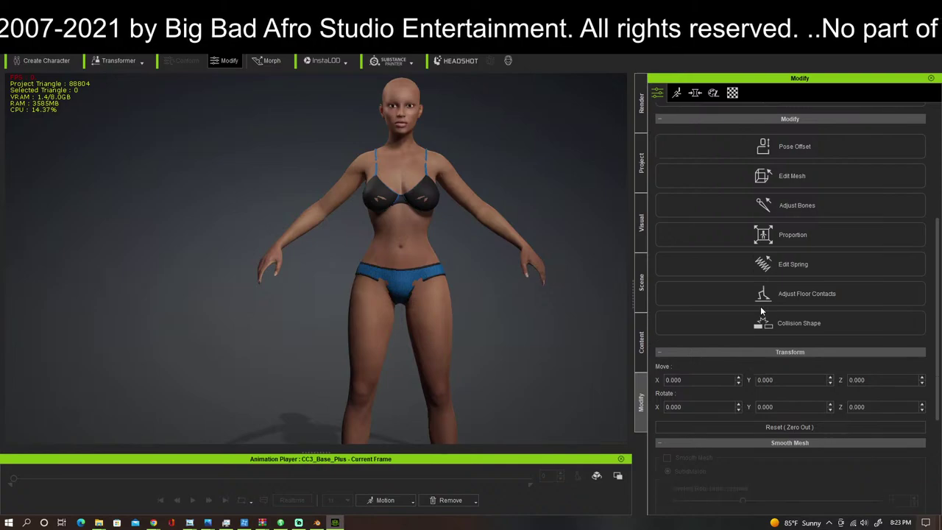
{"action": "scroll", "coordinate": [762, 308], "scroll_direction": "down", "scroll_amount": 3}
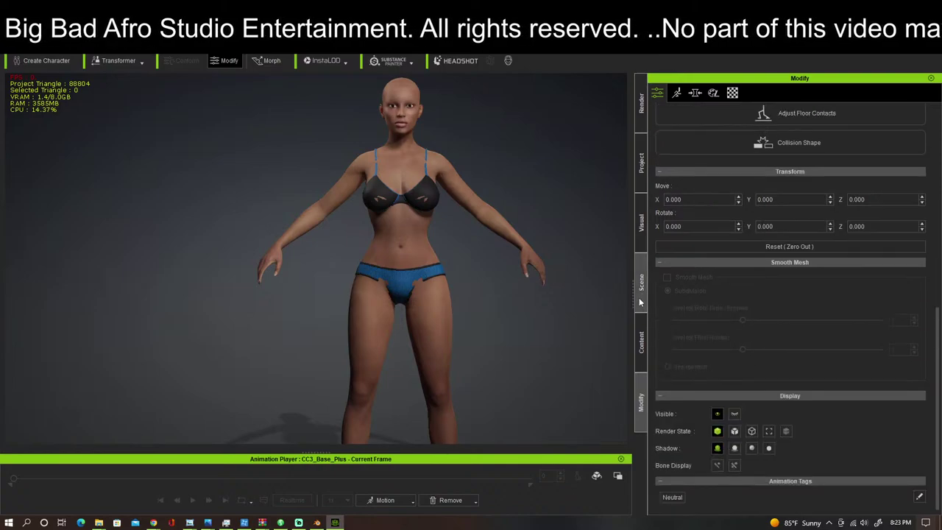
{"action": "left_click", "coordinate": [642, 343]}
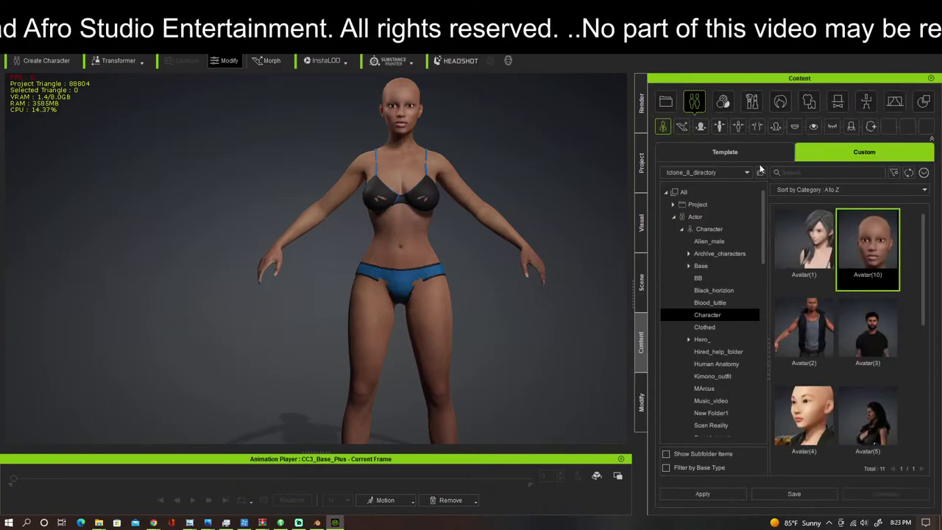
{"action": "left_click", "coordinate": [809, 100]}
{"action": "left_click", "coordinate": [757, 127]}
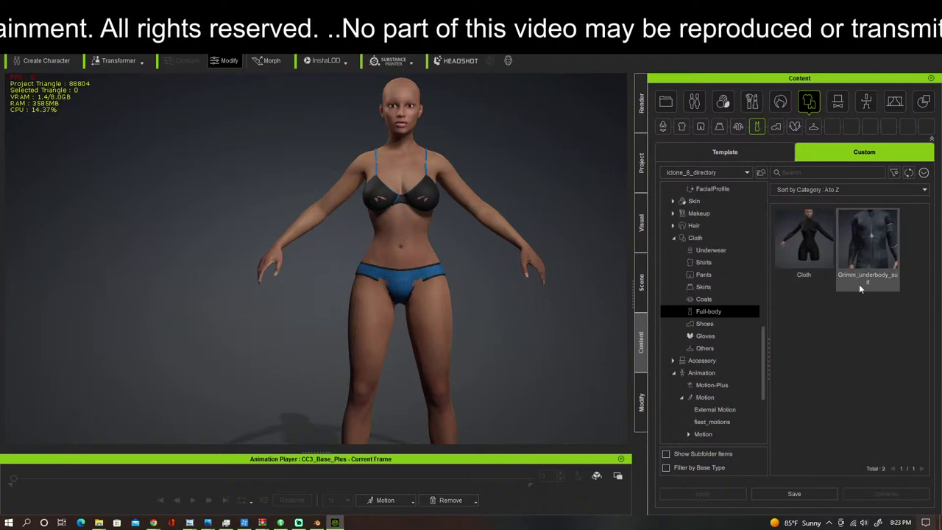
{"action": "left_click", "coordinate": [813, 239]}
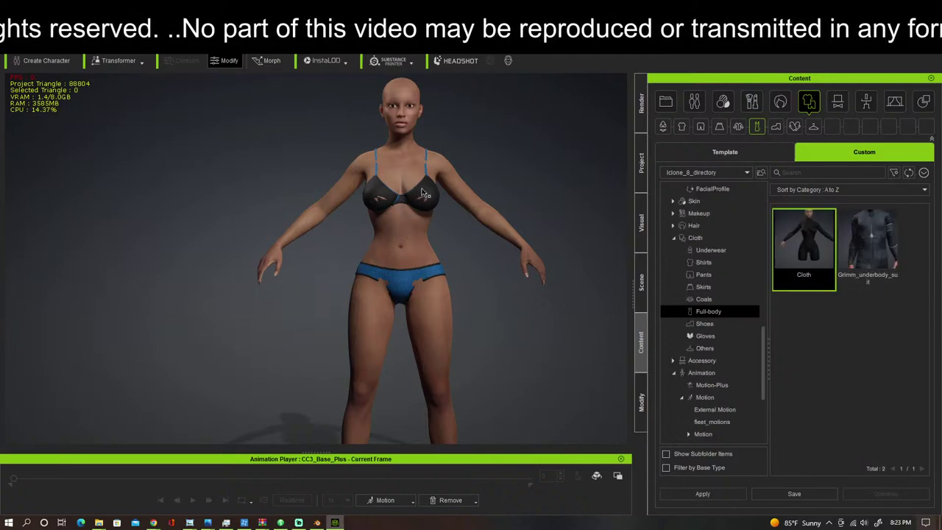
Step: Examine the underwear-clad avatar's body from the front and back, and its face and shoulders up close
{"action": "scroll", "coordinate": [440, 195], "scroll_direction": "up", "scroll_amount": 5}
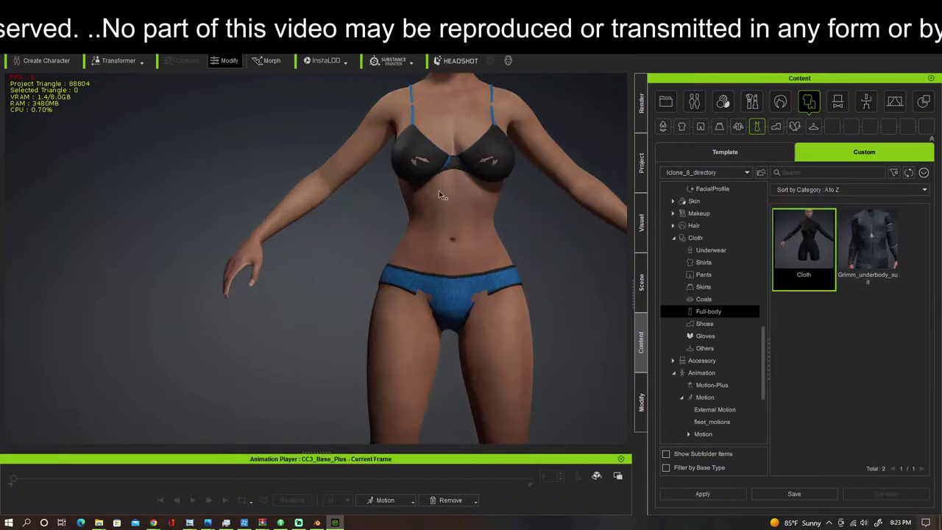
{"action": "right_click_drag", "start_coordinate": [500, 192], "coordinate": [176, 172]}
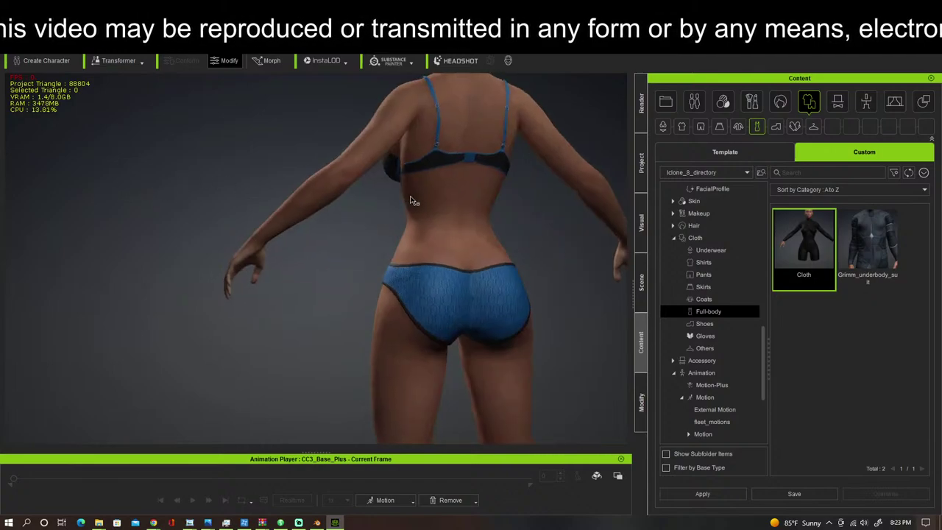
{"action": "scroll", "coordinate": [414, 199], "scroll_direction": "up", "scroll_amount": 3}
{"action": "middle_click_drag", "start_coordinate": [473, 128], "coordinate": [391, 342]}
{"action": "right_click_drag", "start_coordinate": [391, 343], "coordinate": [457, 231]}
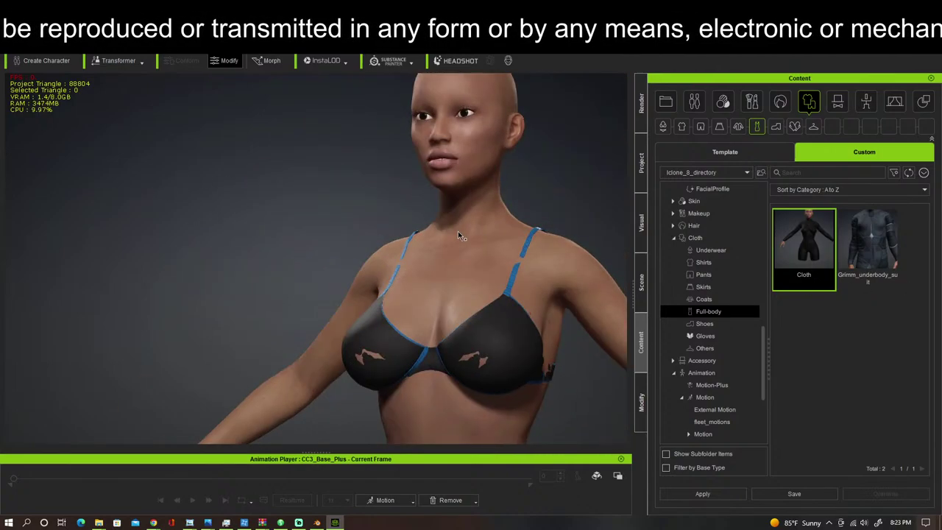
{"action": "middle_click_drag", "start_coordinate": [458, 232], "coordinate": [481, 276]}
{"action": "right_click_drag", "start_coordinate": [481, 275], "coordinate": [567, 280]}
{"action": "scroll", "coordinate": [567, 280], "scroll_direction": "up", "scroll_amount": 3}
{"action": "middle_click_drag", "start_coordinate": [531, 278], "coordinate": [341, 307]}
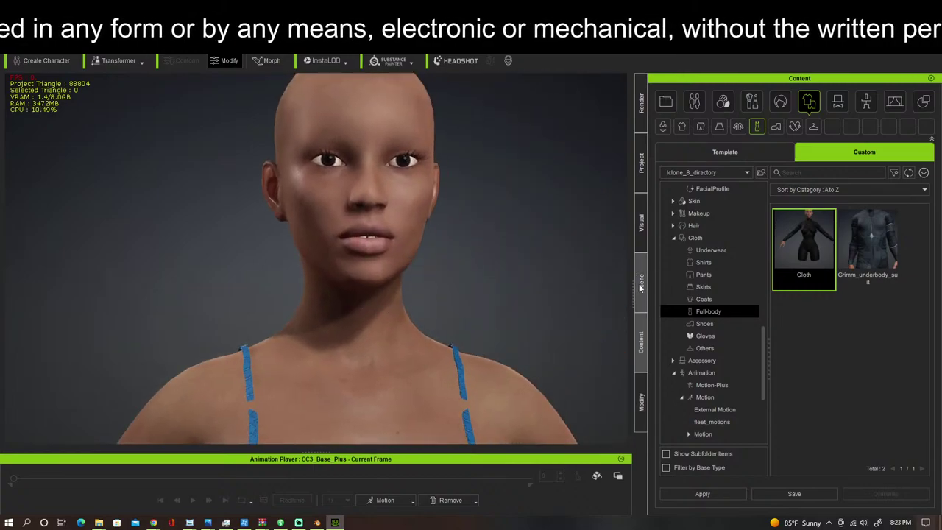
Step: Delete the Panties_8559_Shape and Bra_20266_Shape garments from the CC3_Base_Plus character
{"action": "left_click", "coordinate": [642, 283]}
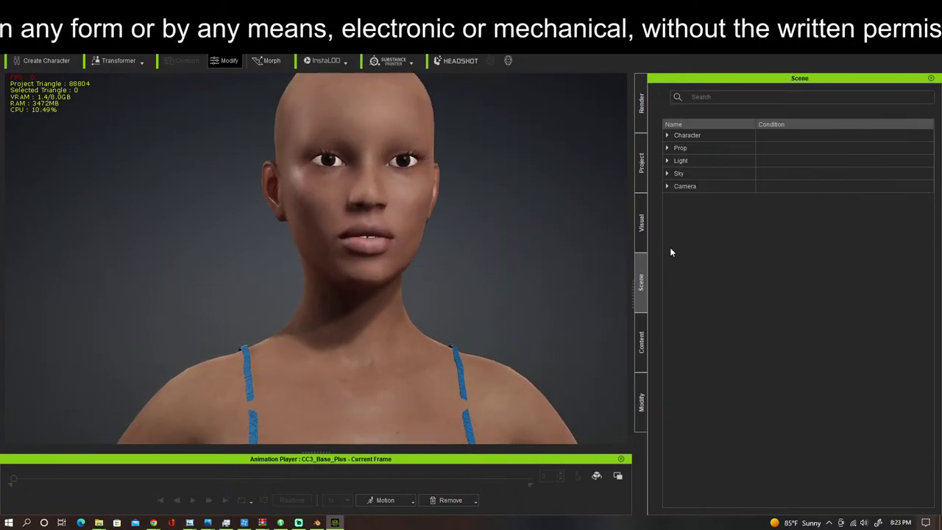
{"action": "left_click", "coordinate": [669, 135]}
{"action": "left_click", "coordinate": [718, 147]}
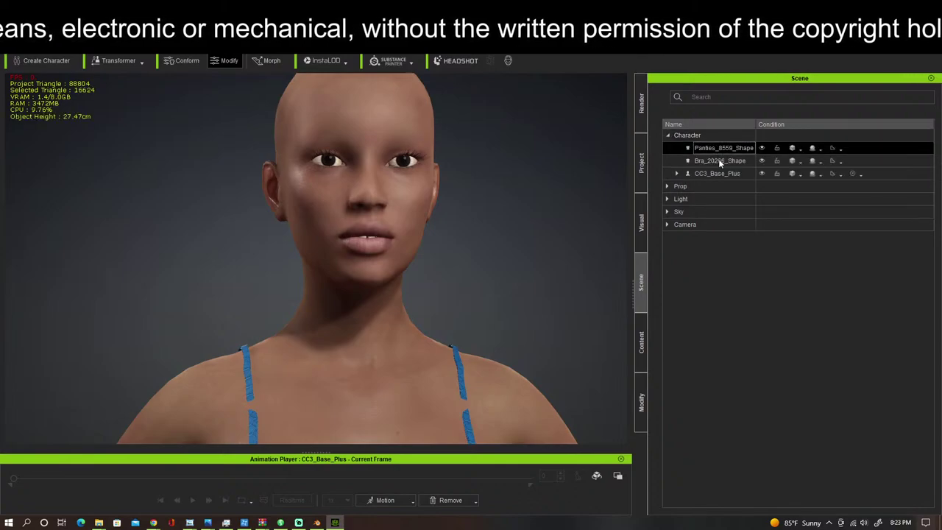
{"action": "left_click", "coordinate": [720, 161], "text": "ctrl"}
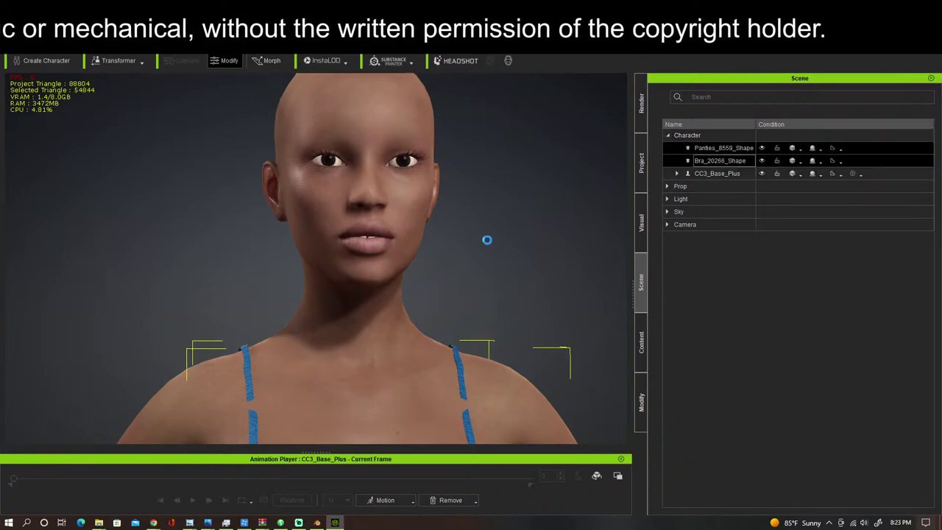
{"action": "key", "text": "Delete"}
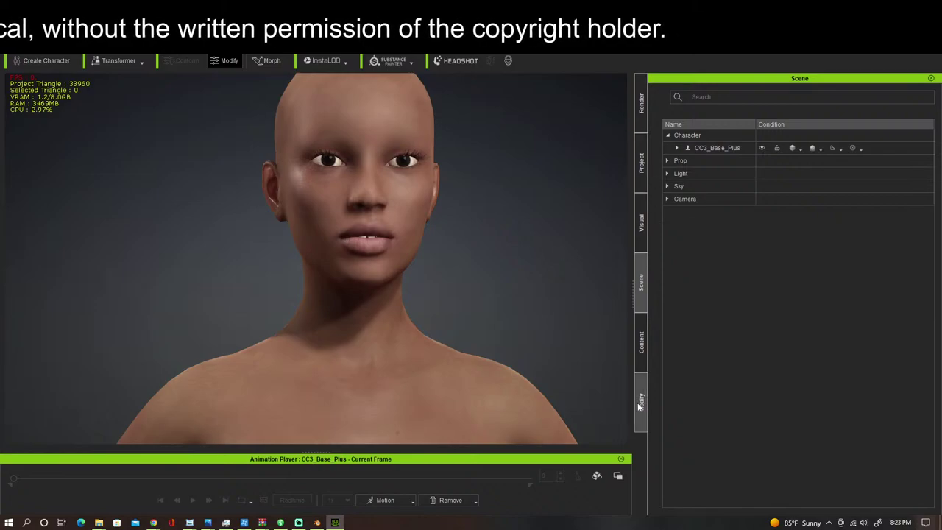
Step: Apply the black Cloth bodysuit from the custom Full-body clothing library to the CC3_Base_Plus avatar
{"action": "left_click", "coordinate": [645, 363]}
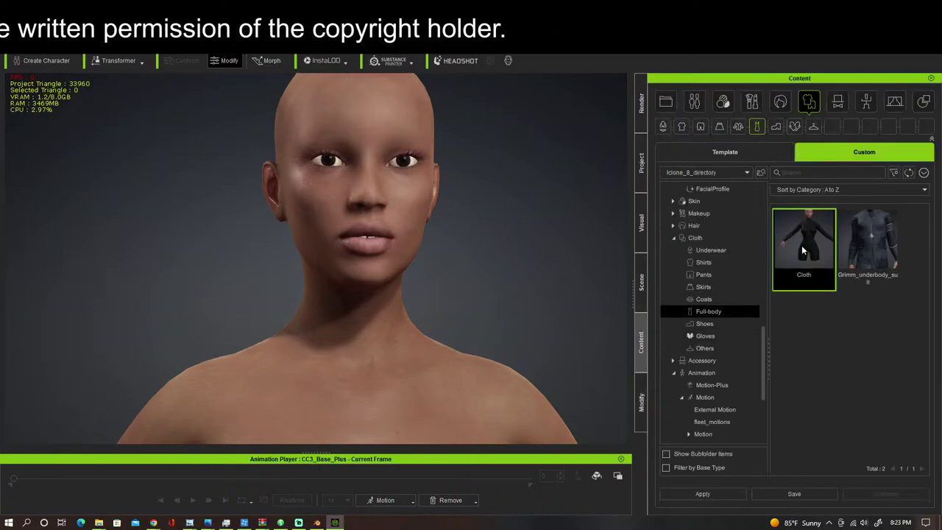
{"action": "left_click_drag", "start_coordinate": [390, 416], "coordinate": [338, 398]}
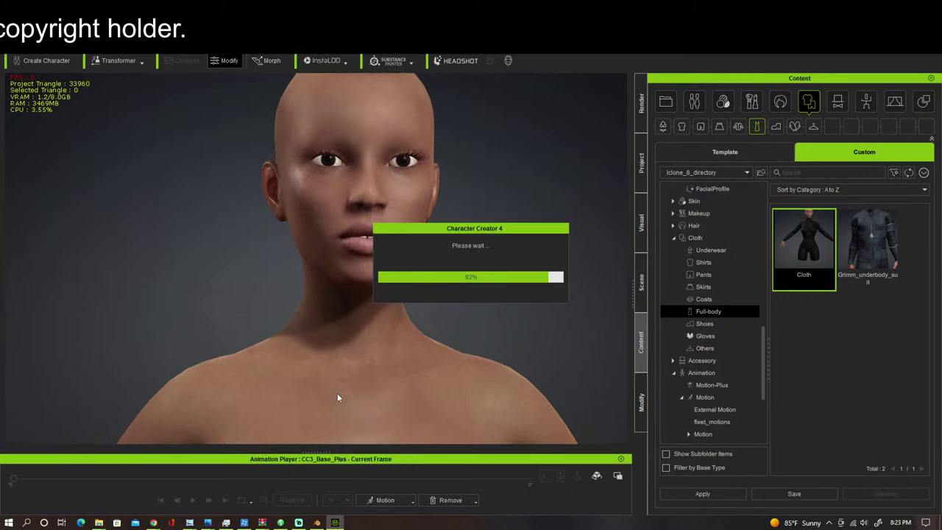
{"action": "scroll", "coordinate": [354, 388], "scroll_direction": "down", "scroll_amount": 5}
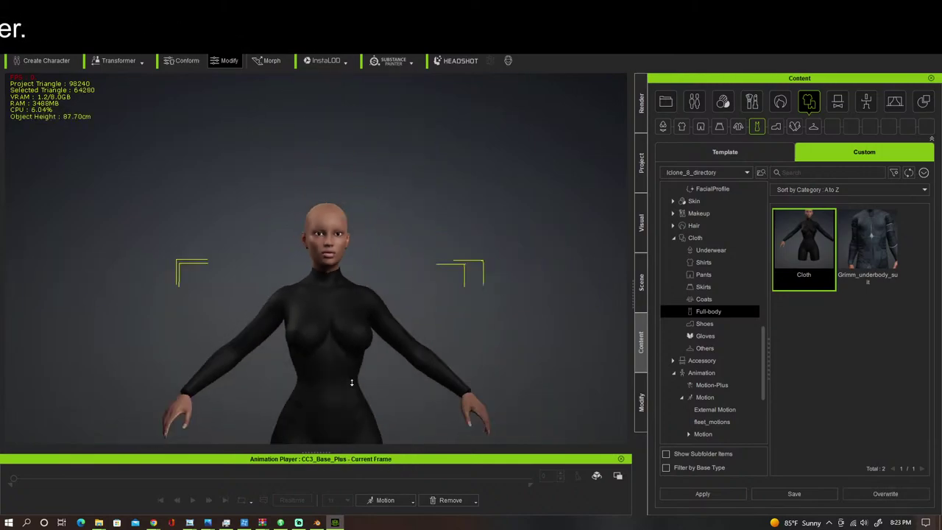
{"action": "scroll", "coordinate": [351, 382], "scroll_direction": "down", "scroll_amount": 4}
{"action": "middle_click_drag", "start_coordinate": [375, 393], "coordinate": [386, 275]}
{"action": "mouse_move", "coordinate": [386, 275]}
{"action": "right_mouse_down"}
{"action": "mouse_move", "coordinate": [202, 276]}
{"action": "mouse_move", "coordinate": [397, 283]}
{"action": "right_mouse_up"}
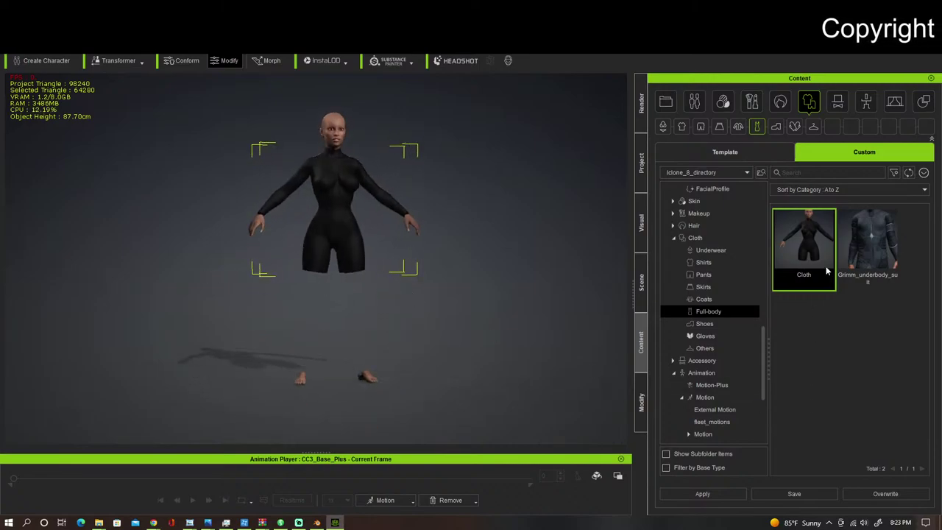
Step: Add the thigh-high Shoes(1) boots from the custom Shoes library to the avatar and check their fit
{"action": "left_click", "coordinate": [776, 126]}
{"action": "left_click_drag", "start_coordinate": [869, 243], "coordinate": [339, 134]}
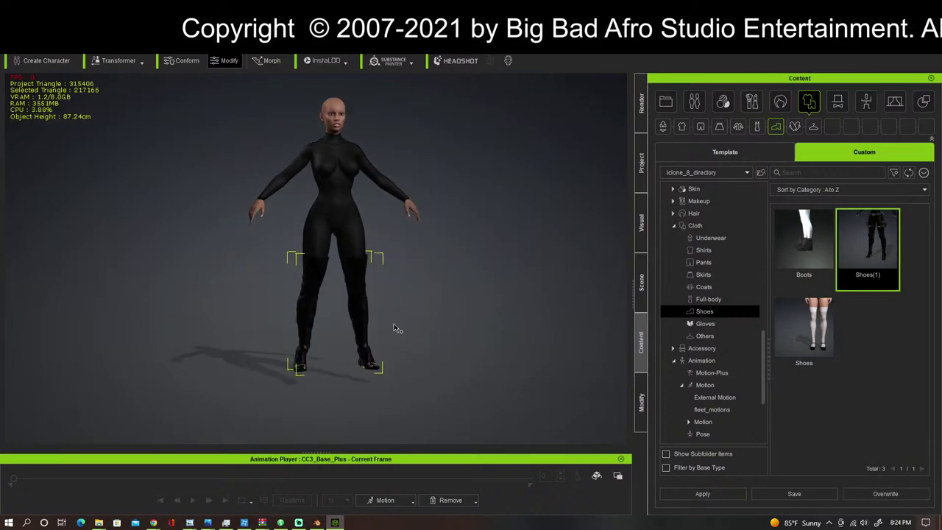
{"action": "scroll", "coordinate": [392, 322], "scroll_direction": "up", "scroll_amount": 8}
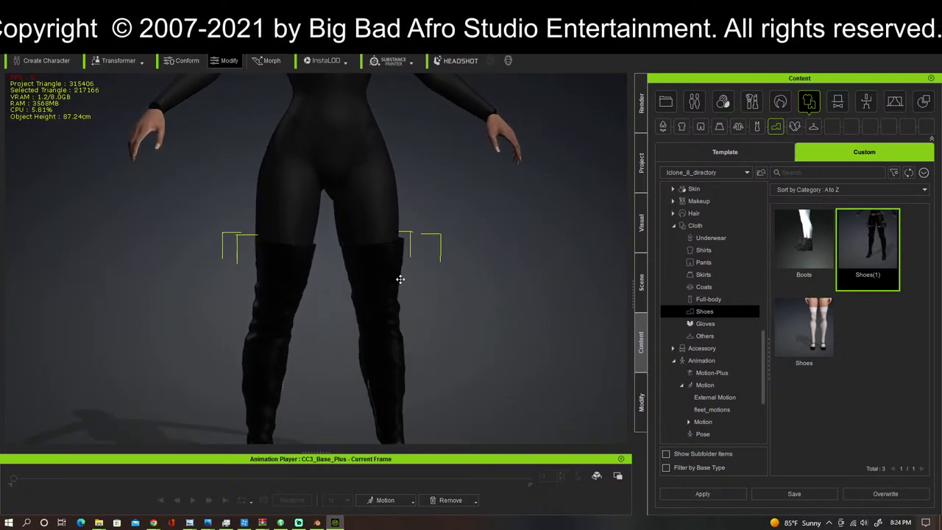
{"action": "right_click_drag", "start_coordinate": [399, 279], "coordinate": [486, 282]}
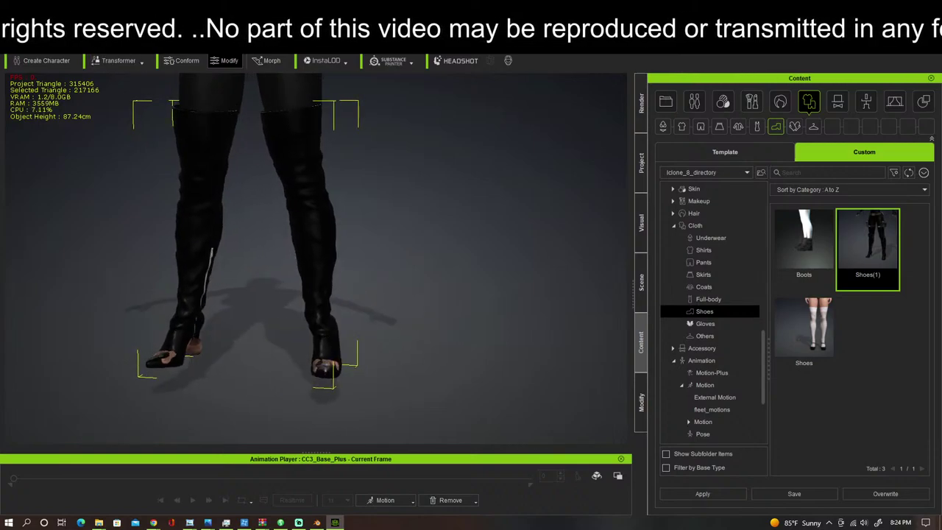
Step: Convert the high boots to an accessory with the geometry reset to its default shape
{"action": "left_click", "coordinate": [112, 22]}
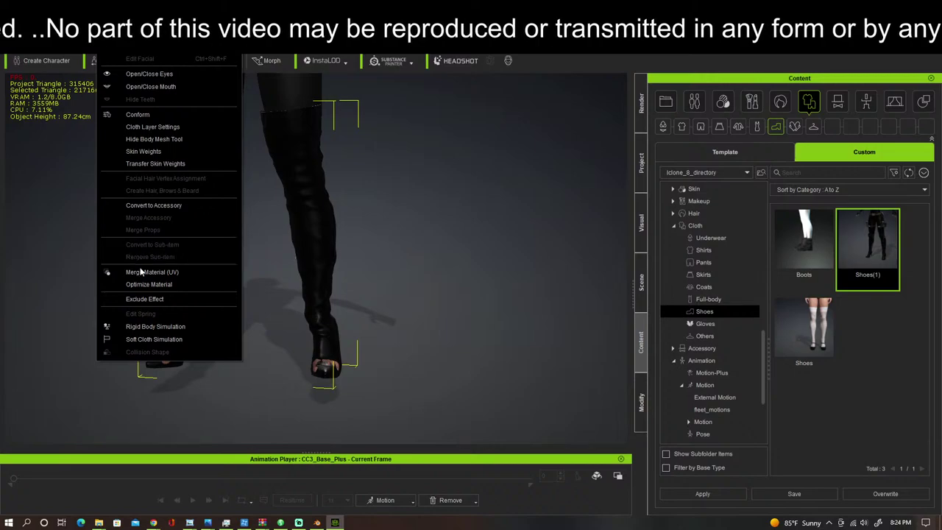
{"action": "left_click", "coordinate": [157, 209]}
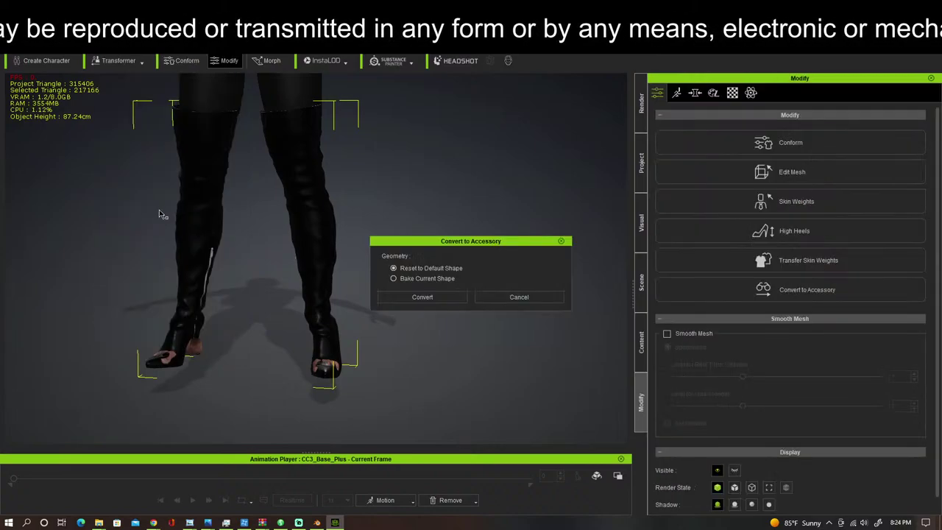
{"action": "left_click", "coordinate": [431, 300]}
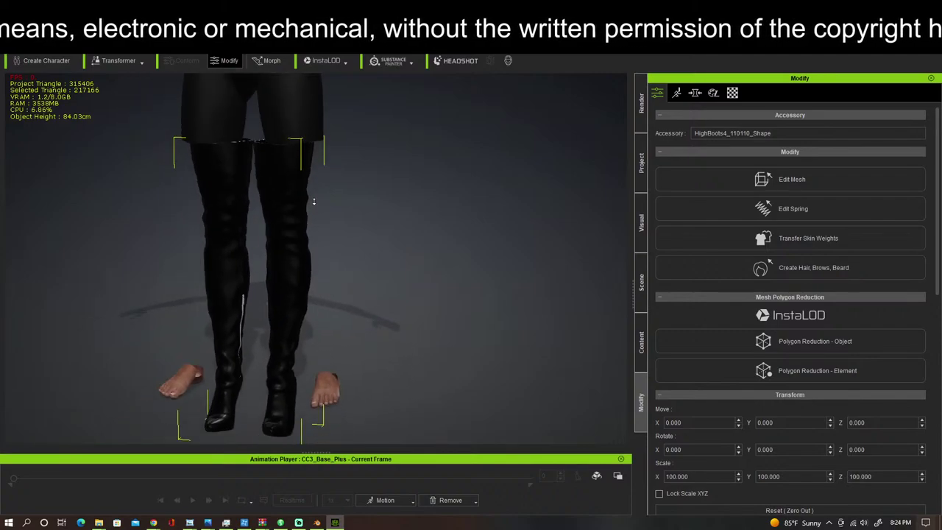
{"action": "right_click_drag", "start_coordinate": [389, 243], "coordinate": [335, 223]}
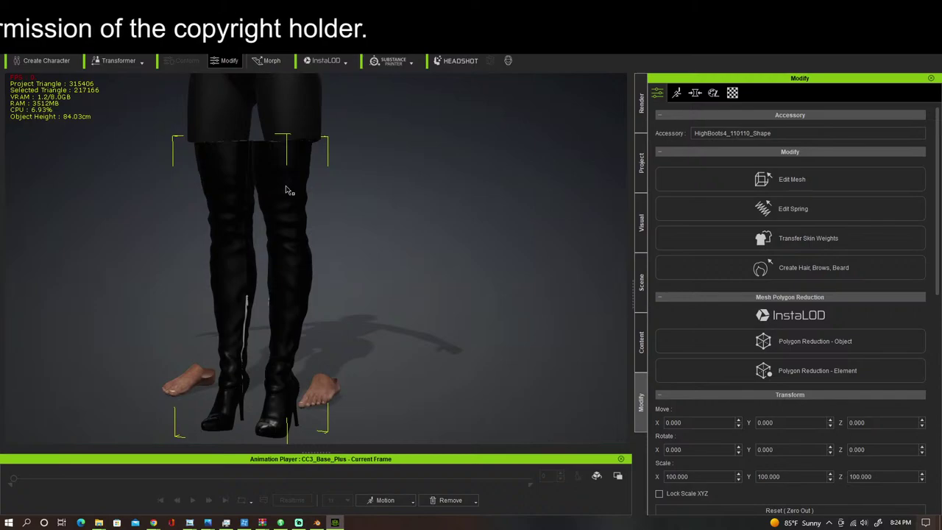
{"action": "right_click_drag", "start_coordinate": [287, 190], "coordinate": [329, 230]}
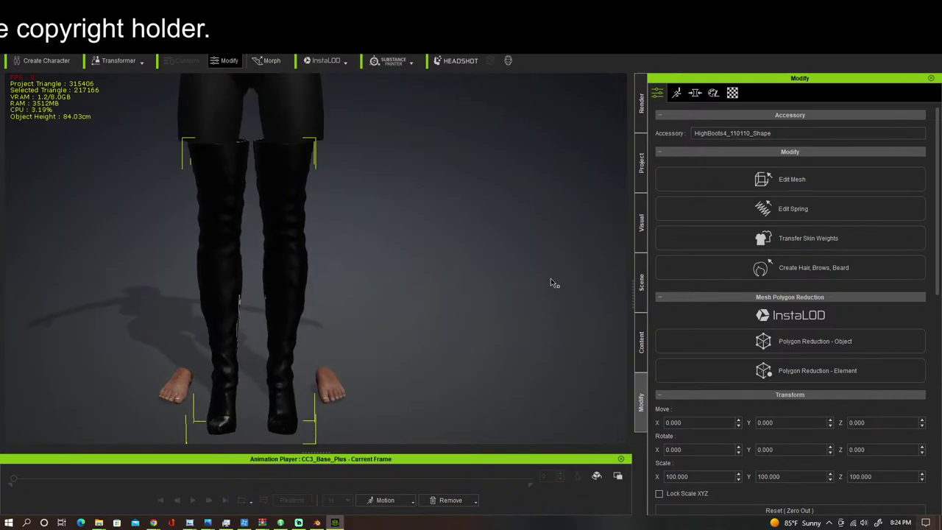
Step: Examine how the boots line up with the bodysuit's legs and review the modification options for the boots accessory
{"action": "scroll", "coordinate": [766, 221], "scroll_direction": "down", "scroll_amount": 3}
{"action": "scroll", "coordinate": [764, 243], "scroll_direction": "up", "scroll_amount": 3}
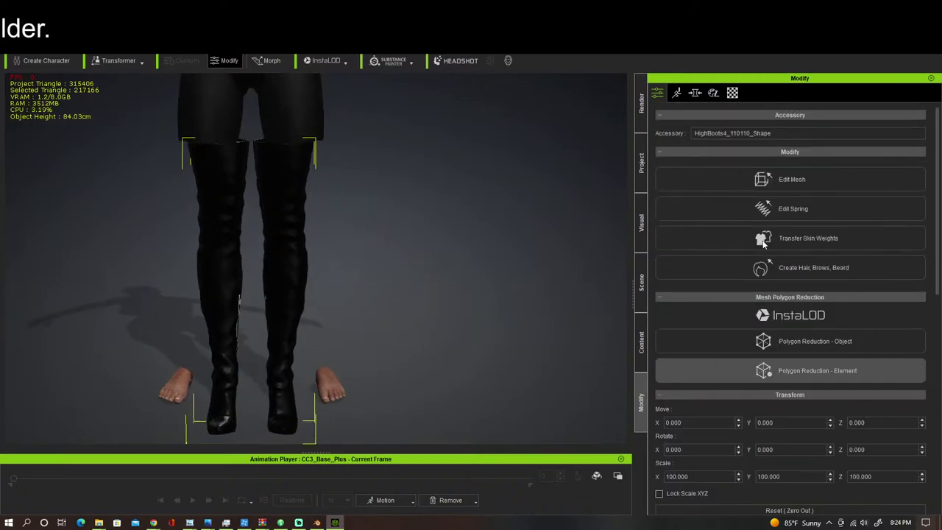
{"action": "middle_click_drag", "start_coordinate": [469, 169], "coordinate": [509, 372]}
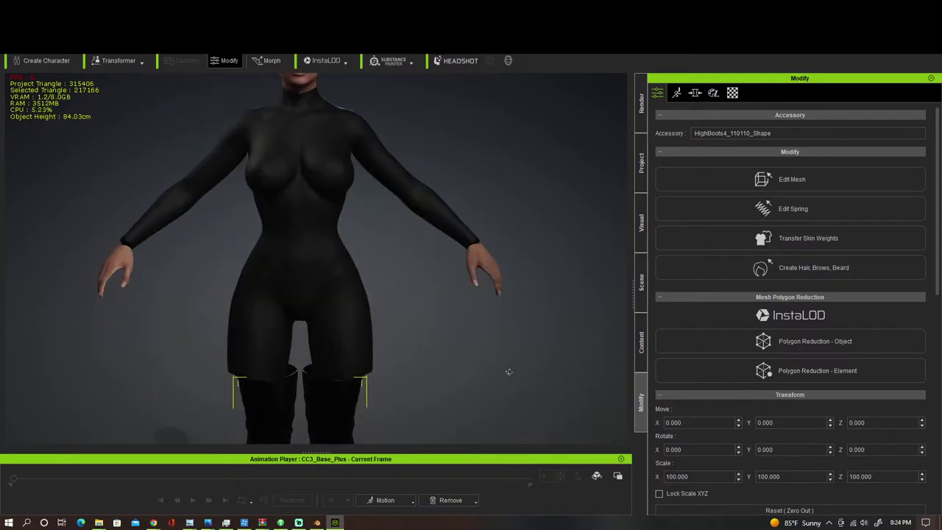
{"action": "mouse_move", "coordinate": [509, 372]}
{"action": "right_mouse_down"}
{"action": "mouse_move", "coordinate": [213, 350]}
{"action": "mouse_move", "coordinate": [497, 358]}
{"action": "right_mouse_up"}
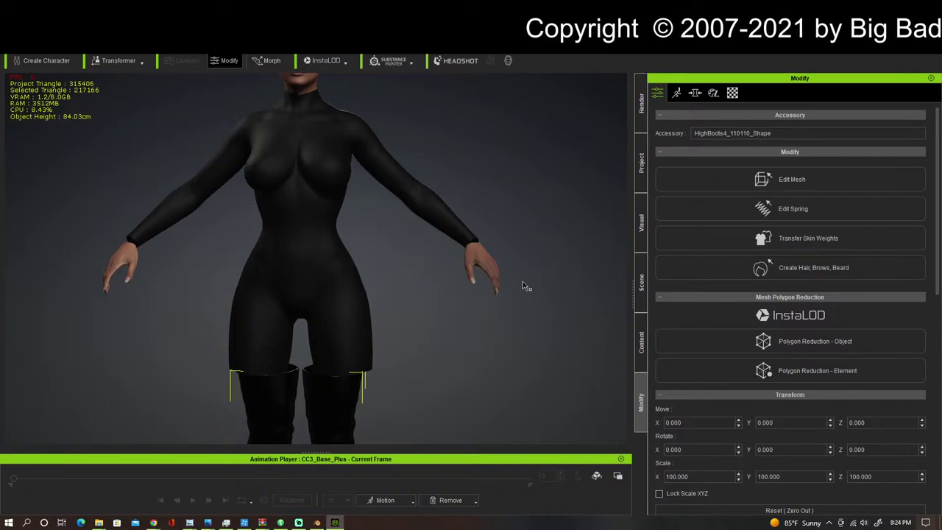
{"action": "scroll", "coordinate": [522, 281], "scroll_direction": "down", "scroll_amount": 5}
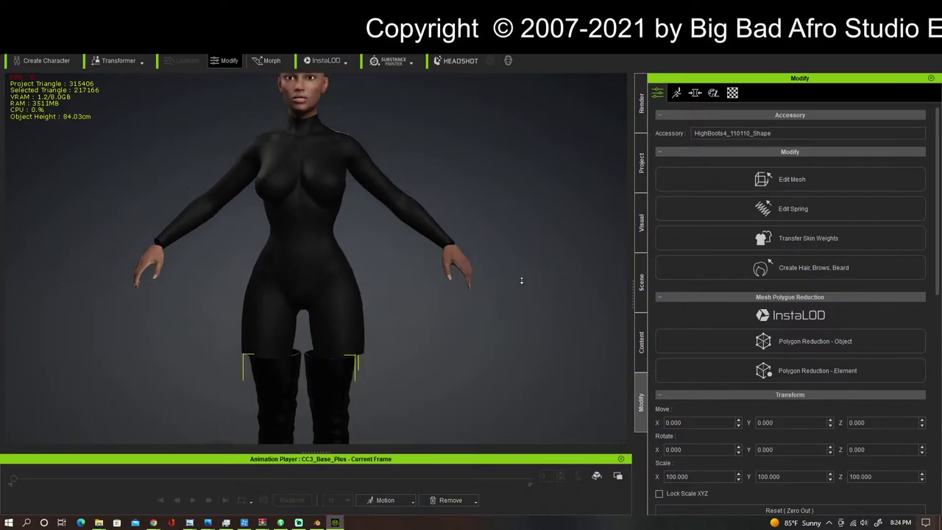
{"action": "scroll", "coordinate": [522, 280], "scroll_direction": "up", "scroll_amount": 4}
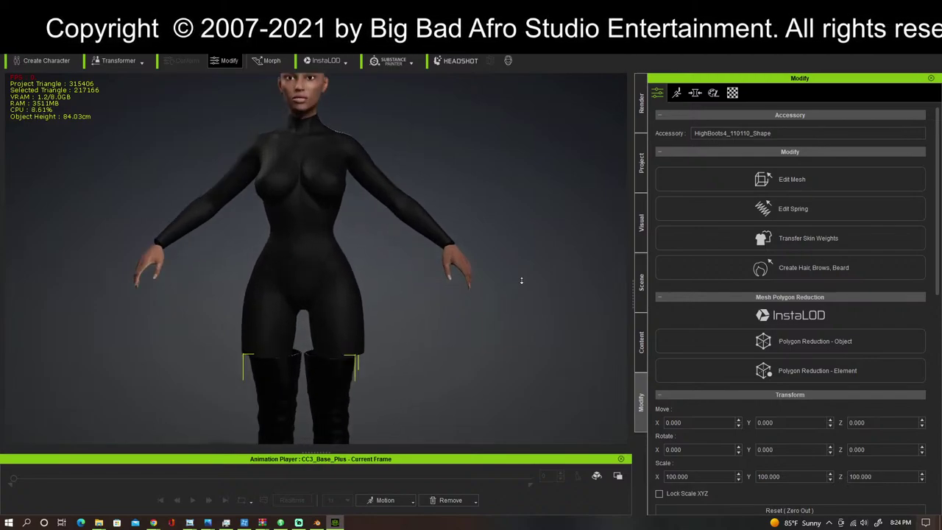
{"action": "scroll", "coordinate": [573, 332], "scroll_direction": "up", "scroll_amount": 2}
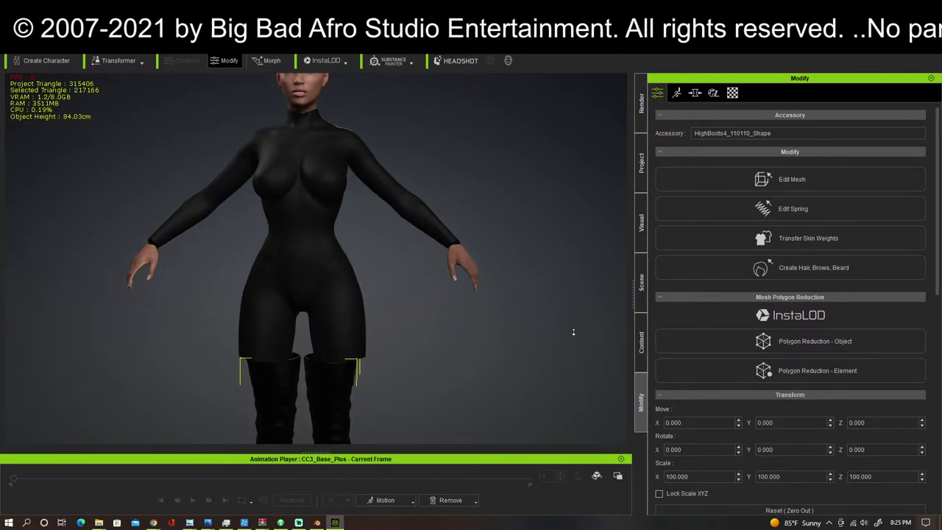
{"action": "scroll", "coordinate": [573, 332], "scroll_direction": "down", "scroll_amount": 3}
{"action": "scroll", "coordinate": [573, 332], "scroll_direction": "down", "scroll_amount": 1}
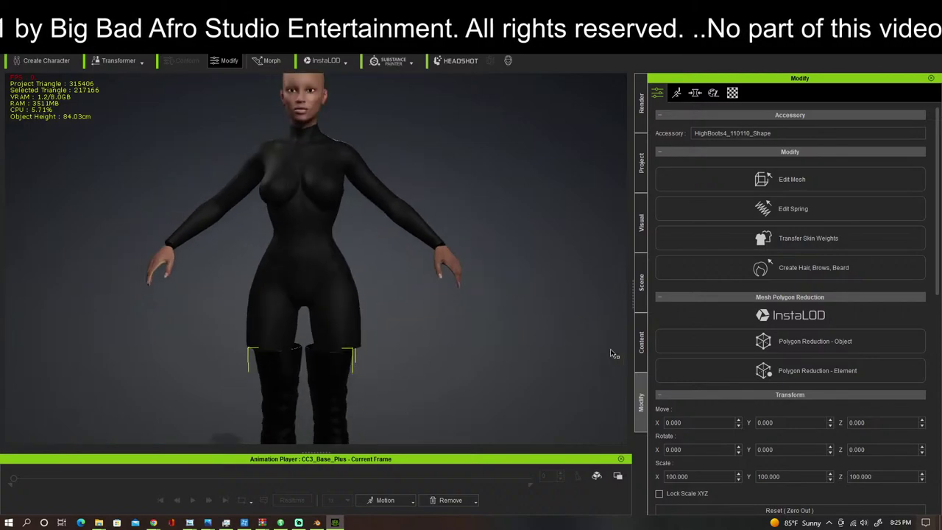
{"action": "scroll", "coordinate": [773, 373], "scroll_direction": "down", "scroll_amount": 3}
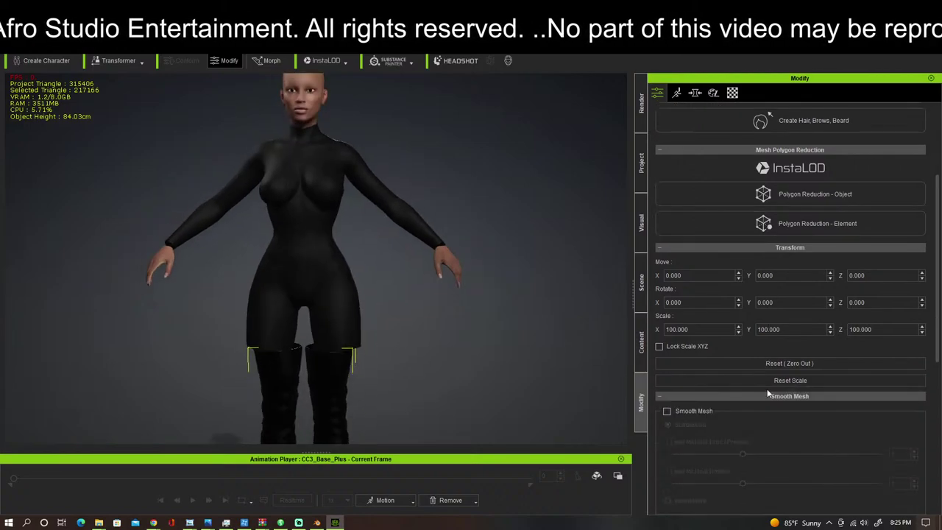
{"action": "scroll", "coordinate": [745, 403], "scroll_direction": "up", "scroll_amount": 3}
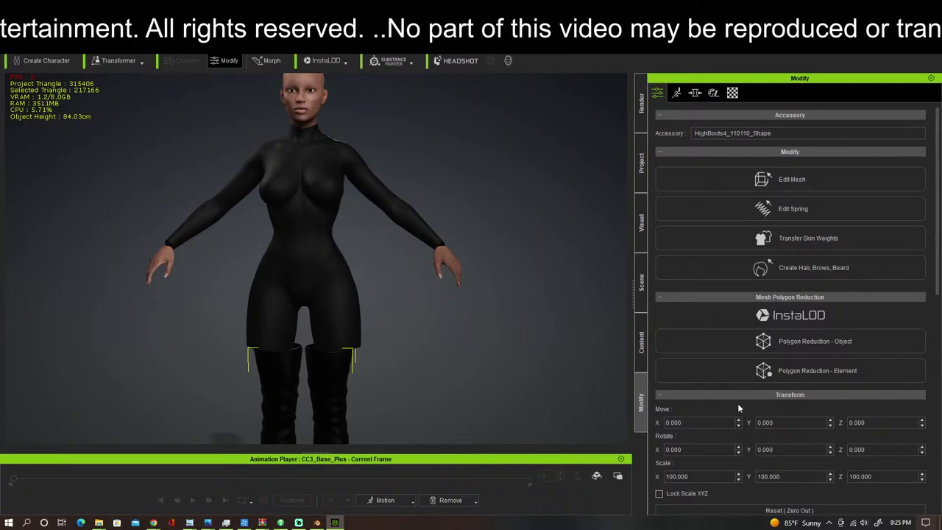
Step: Try to isolate a single boot of HighBoots4_110110_Shape by element selection in Edit Mesh
{"action": "left_click", "coordinate": [846, 178]}
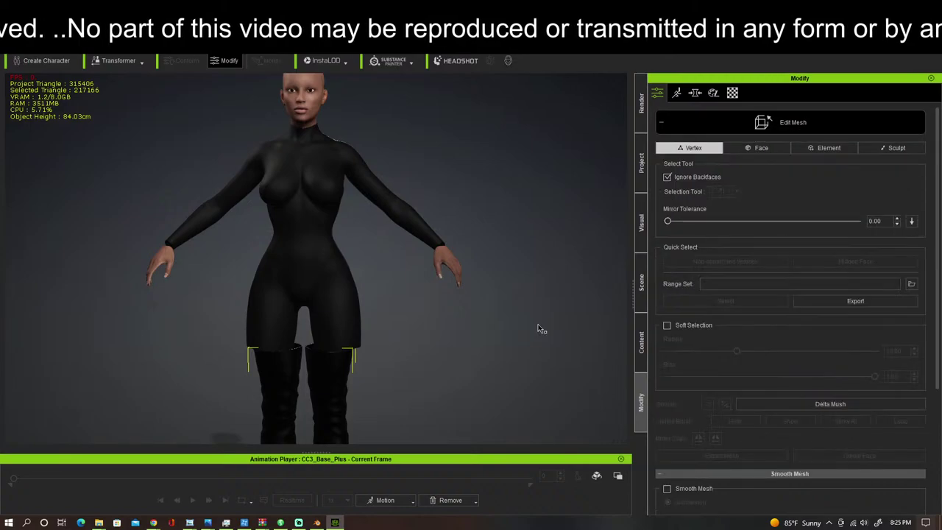
{"action": "left_click", "coordinate": [830, 147]}
{"action": "left_click", "coordinate": [394, 323]}
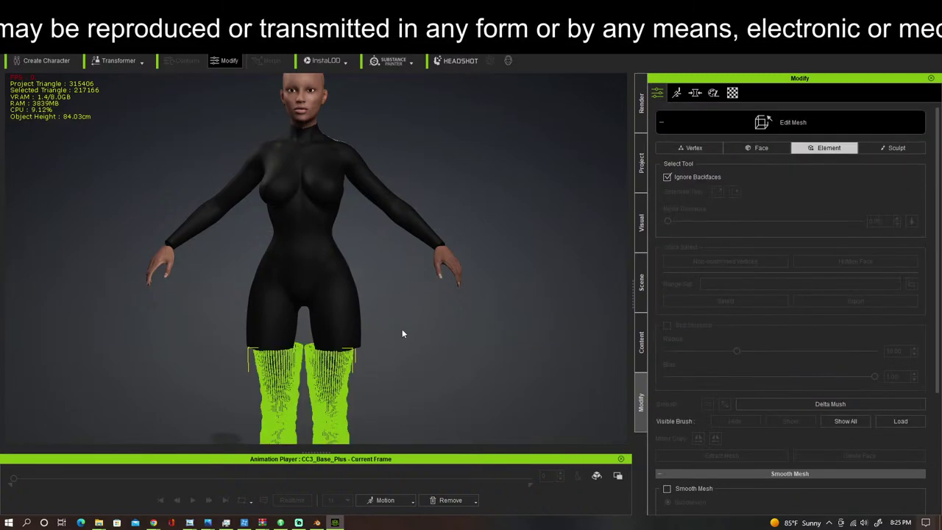
{"action": "middle_click_drag", "start_coordinate": [411, 198], "coordinate": [409, 173]}
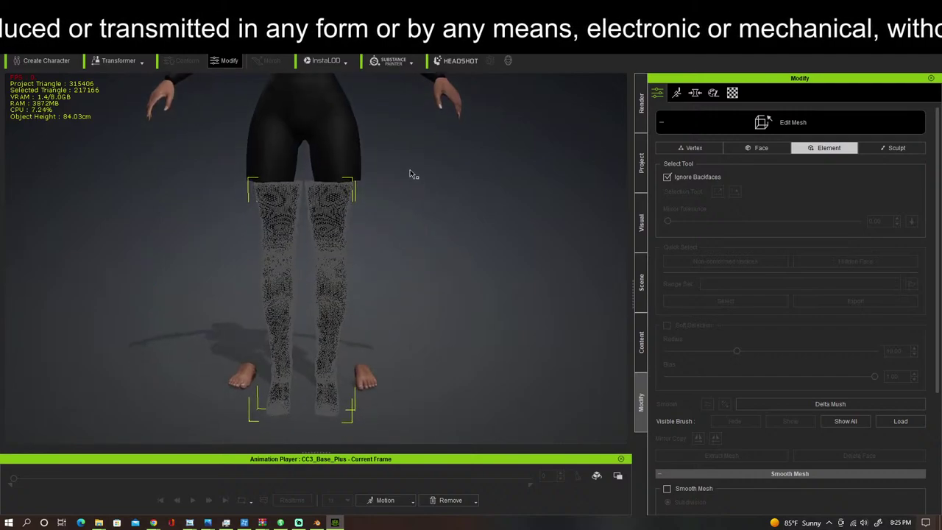
{"action": "left_click_drag", "start_coordinate": [409, 168], "coordinate": [304, 435]}
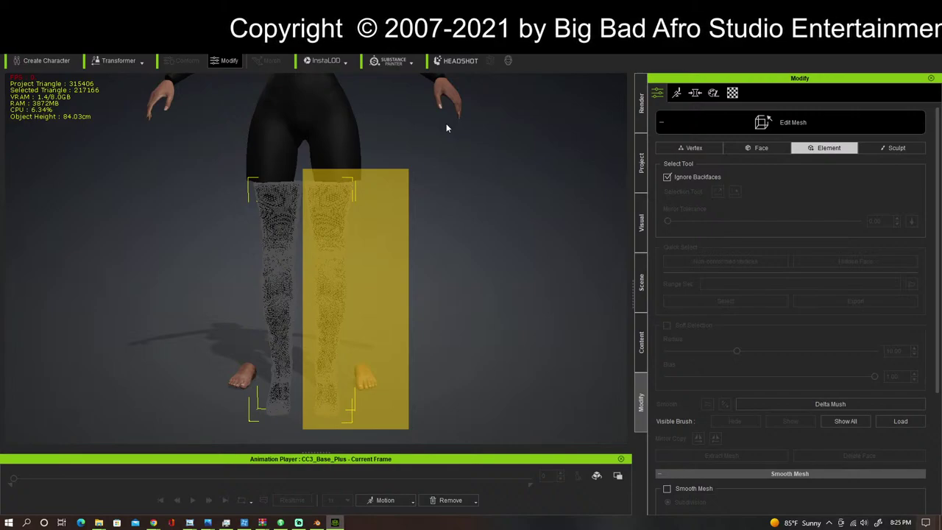
{"action": "left_click", "coordinate": [360, 289]}
{"action": "scroll", "coordinate": [373, 285], "scroll_direction": "up", "scroll_amount": 5}
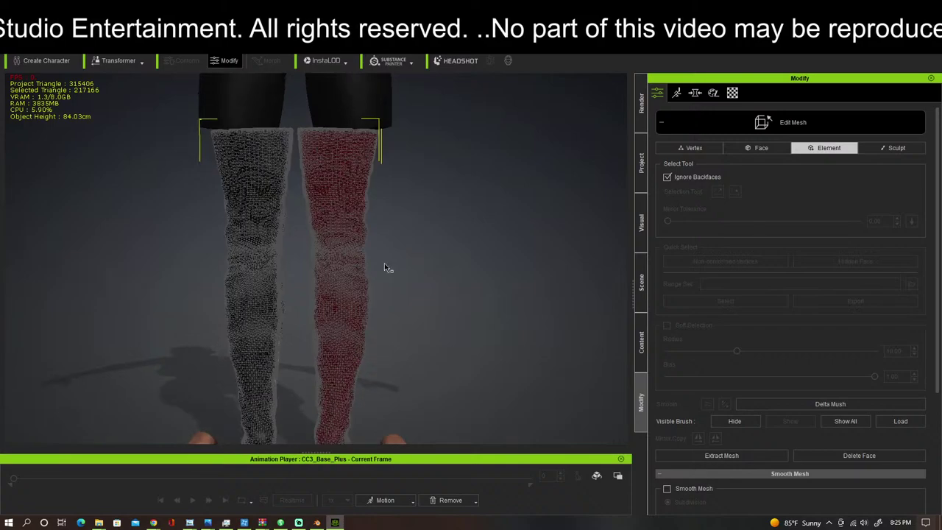
{"action": "right_click_drag", "start_coordinate": [385, 267], "coordinate": [232, 219]}
{"action": "scroll", "coordinate": [253, 385], "scroll_direction": "down", "scroll_amount": 5}
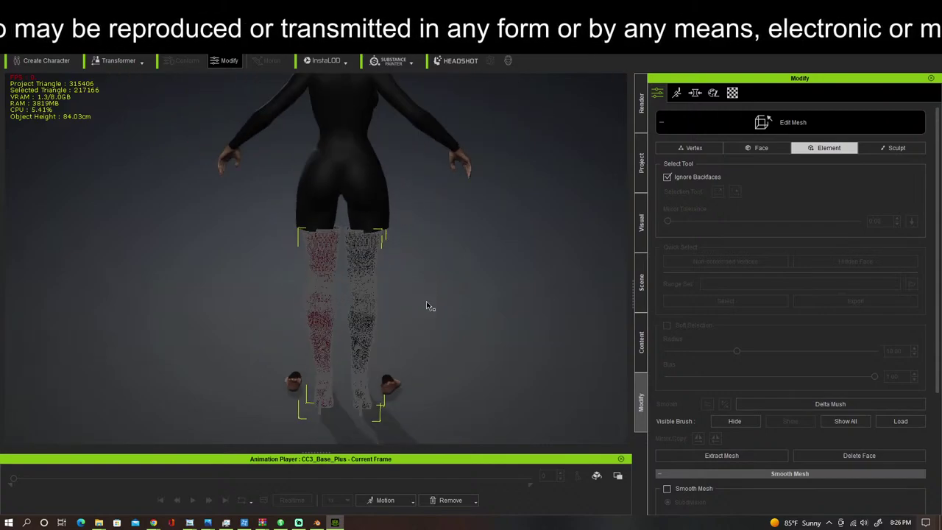
{"action": "key", "text": "Escape"}
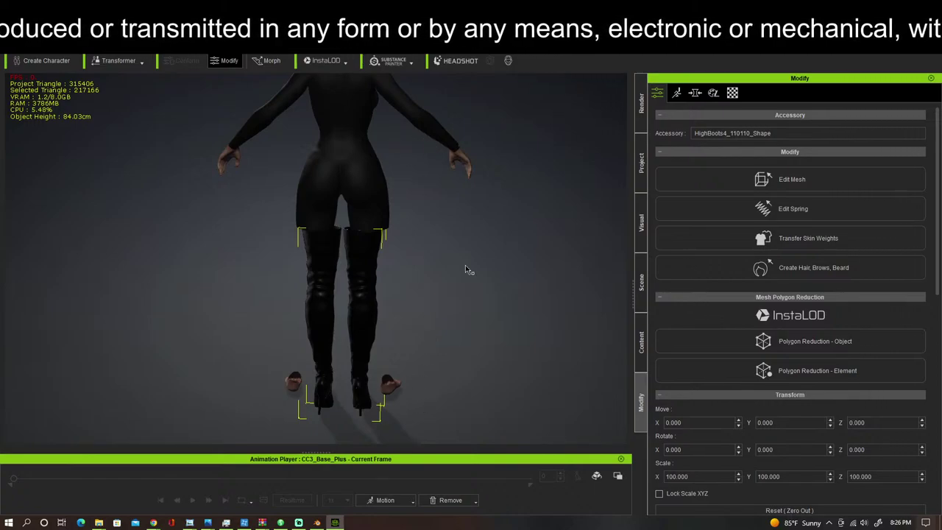
Step: Select the CC3_Base_Plus character and put it in the T-Pose calibration pose
{"action": "left_click", "coordinate": [413, 500]}
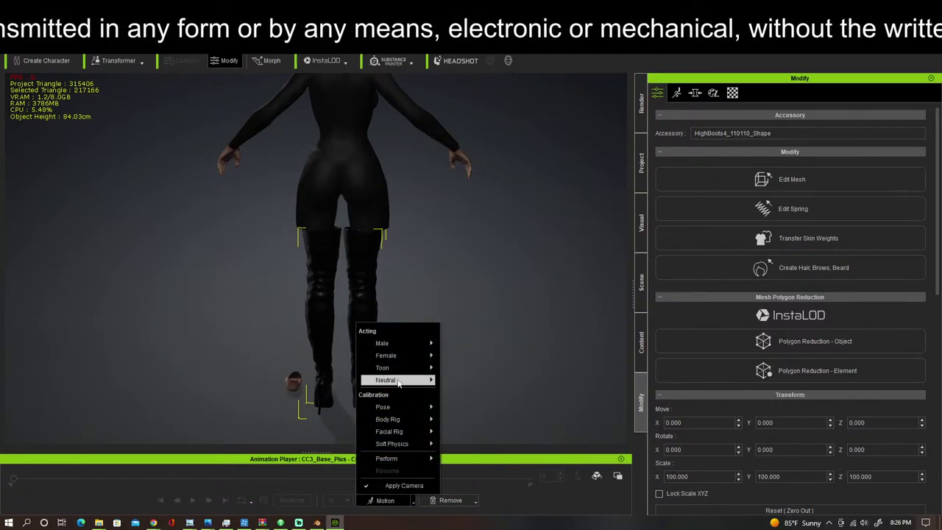
{"action": "mouse_move", "coordinate": [398, 359]}
{"action": "mouse_move", "coordinate": [418, 409]}
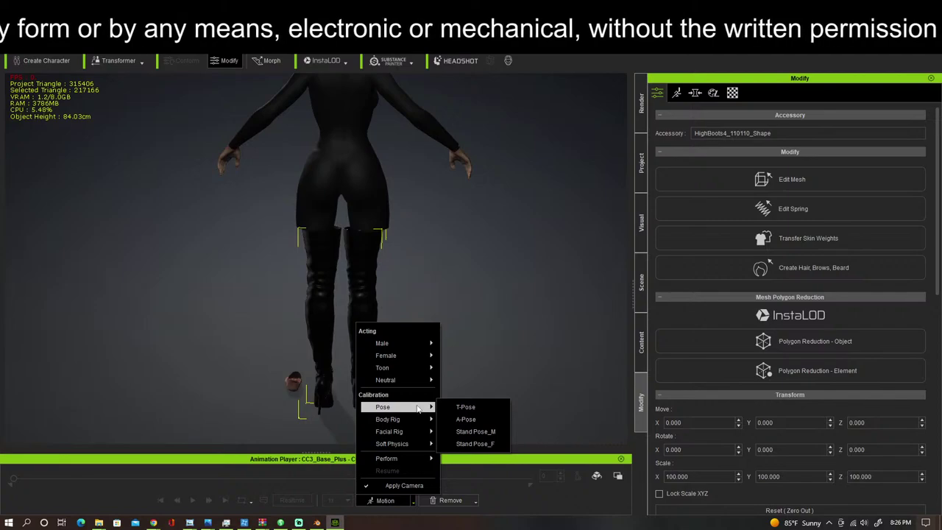
{"action": "left_click", "coordinate": [458, 159]}
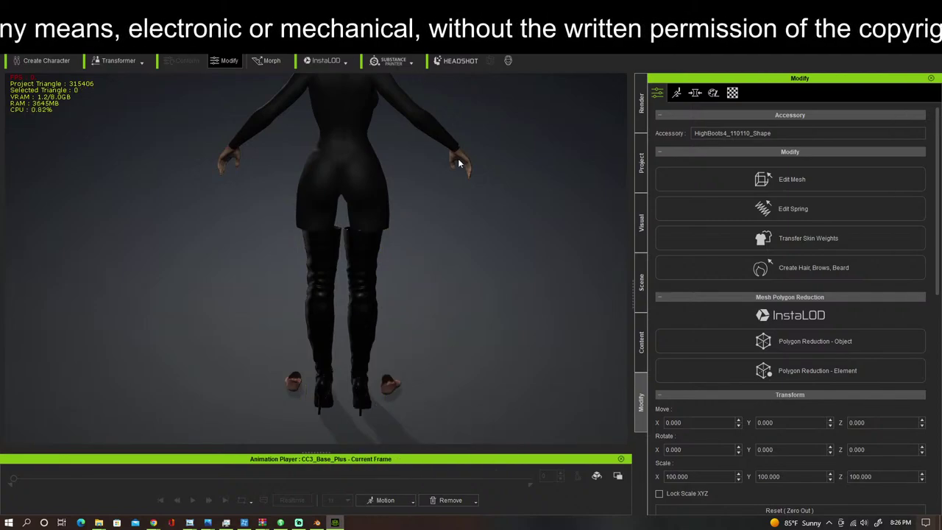
{"action": "scroll", "coordinate": [414, 278], "scroll_direction": "down", "scroll_amount": 2}
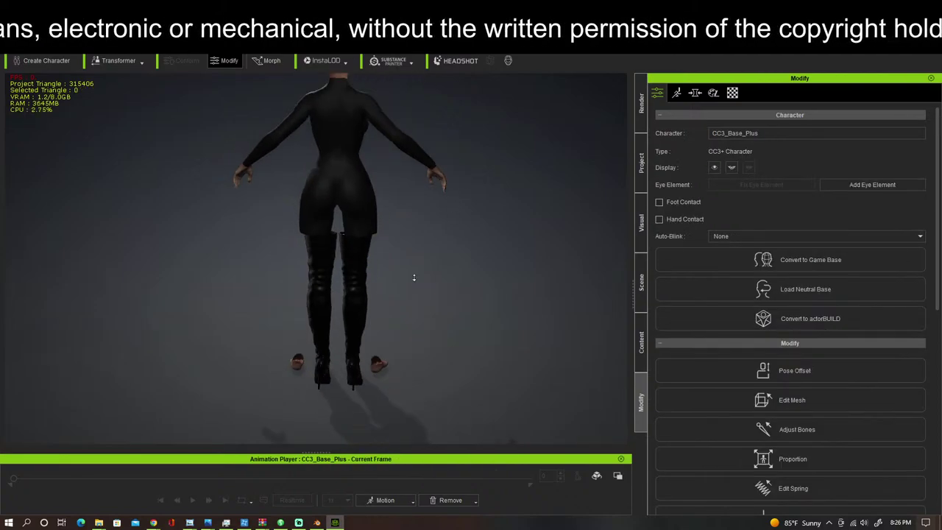
{"action": "scroll", "coordinate": [415, 278], "scroll_direction": "down", "scroll_amount": 3}
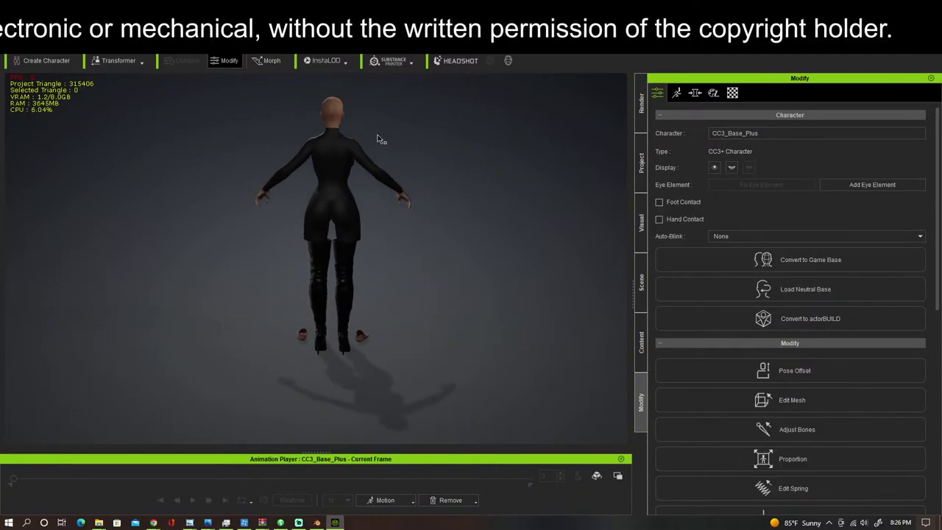
{"action": "left_click", "coordinate": [414, 503]}
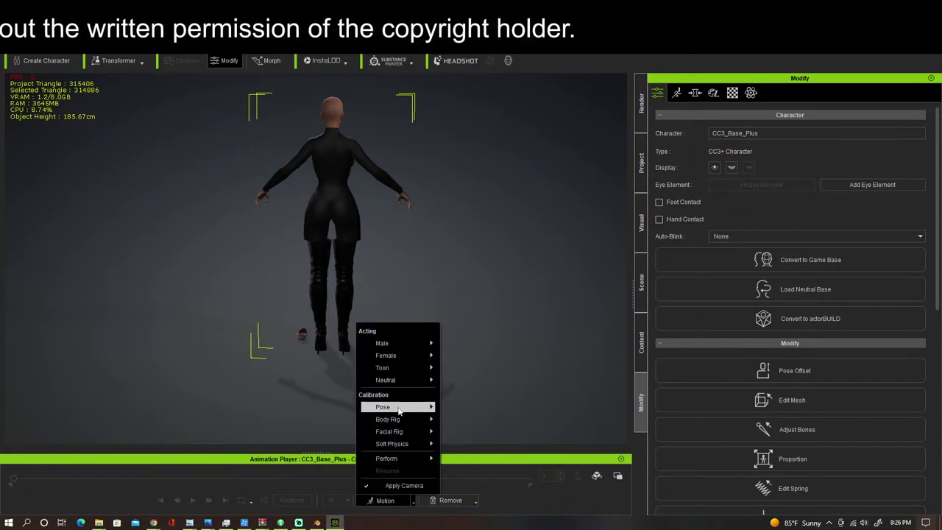
{"action": "mouse_move", "coordinate": [413, 412]}
{"action": "left_click", "coordinate": [466, 407]}
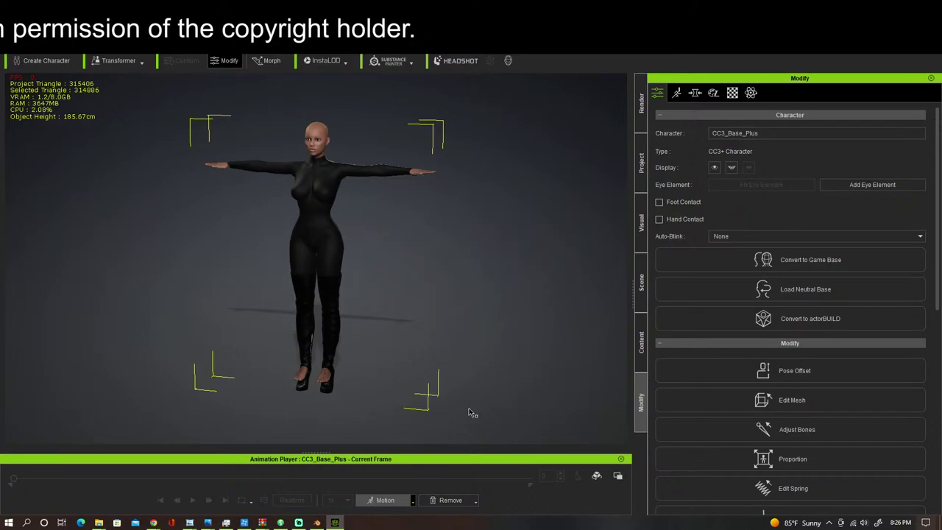
Step: Select the HighBoots4_110110_Shape accessory and shift it to a Z move value of 1.255 to line it up with the legs
{"action": "right_click_drag", "start_coordinate": [388, 382], "coordinate": [140, 311]}
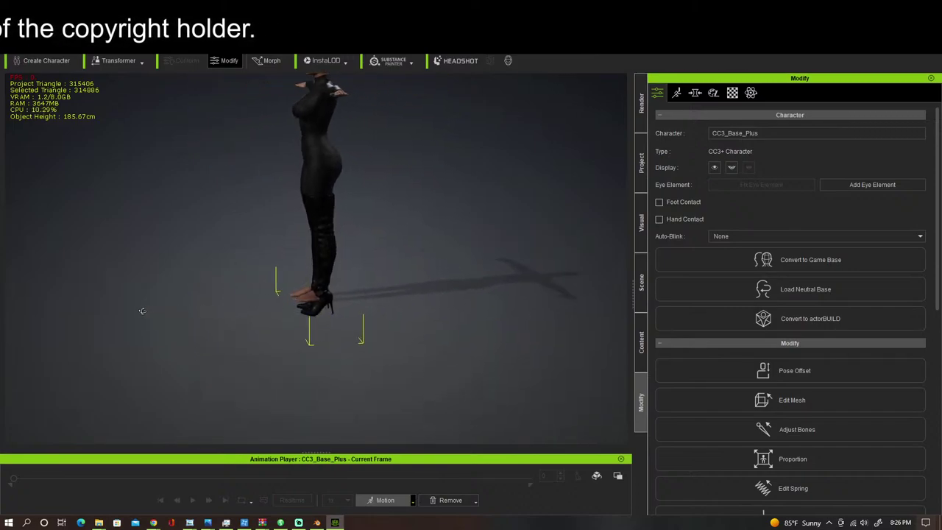
{"action": "scroll", "coordinate": [271, 318], "scroll_direction": "up", "scroll_amount": 5}
{"action": "right_click_drag", "start_coordinate": [276, 320], "coordinate": [385, 322]}
{"action": "scroll", "coordinate": [335, 305], "scroll_direction": "up", "scroll_amount": 4}
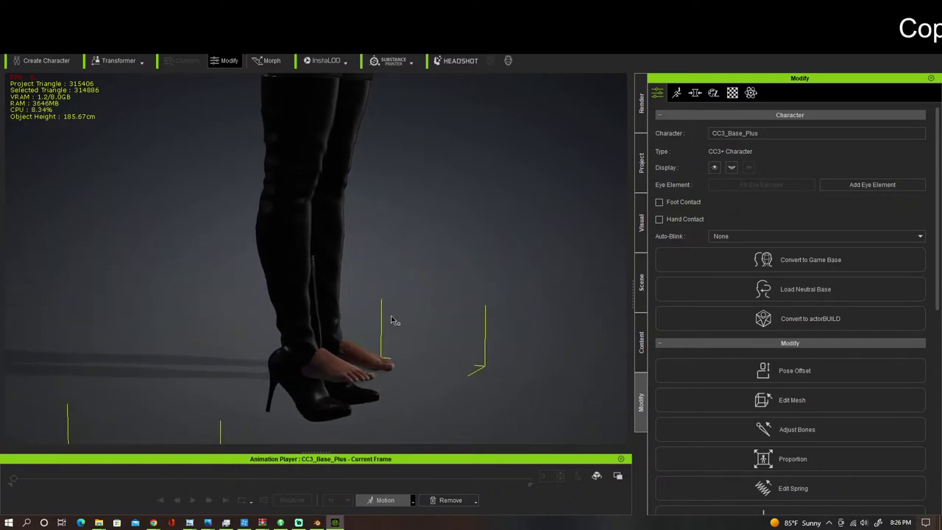
{"action": "middle_click_drag", "start_coordinate": [385, 322], "coordinate": [440, 396]}
{"action": "right_click_drag", "start_coordinate": [440, 396], "coordinate": [458, 390]}
{"action": "scroll", "coordinate": [456, 363], "scroll_direction": "down", "scroll_amount": 3}
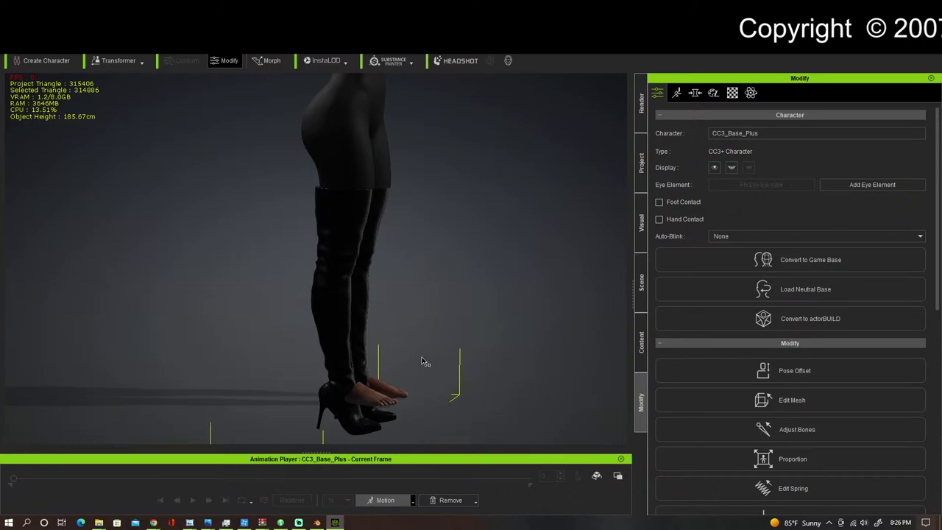
{"action": "right_click_drag", "start_coordinate": [422, 362], "coordinate": [376, 171]}
{"action": "left_click", "coordinate": [370, 194]}
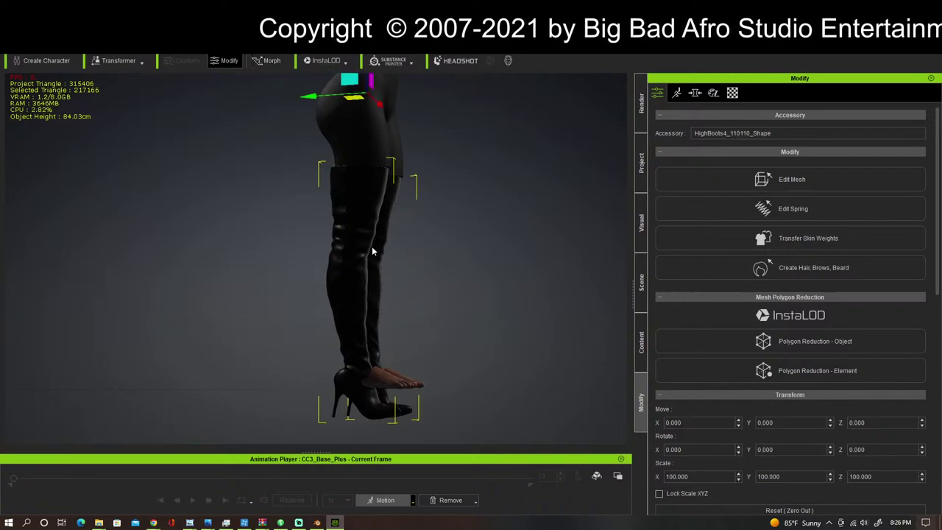
{"action": "left_click_drag", "start_coordinate": [307, 97], "coordinate": [309, 96]}
{"action": "right_click_drag", "start_coordinate": [309, 96], "coordinate": [61, 172]}
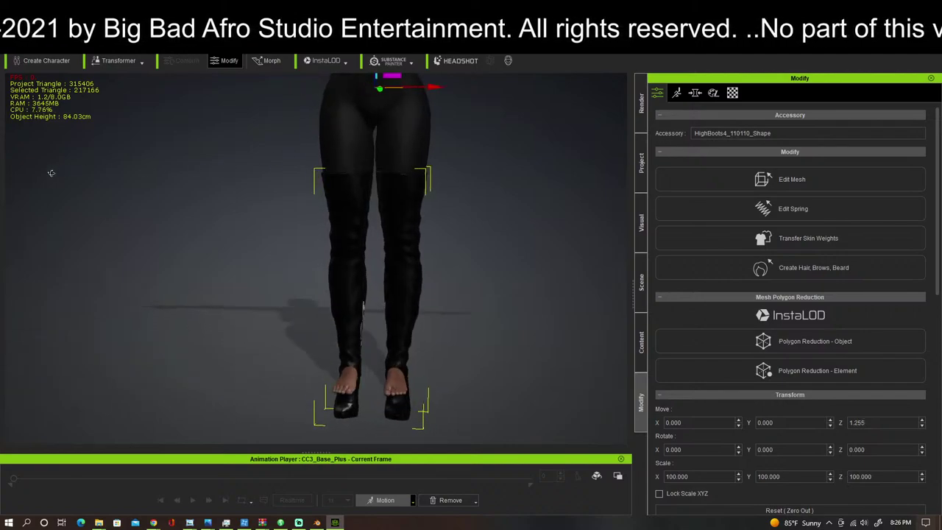
{"action": "right_click_drag", "start_coordinate": [183, 231], "coordinate": [93, 250]}
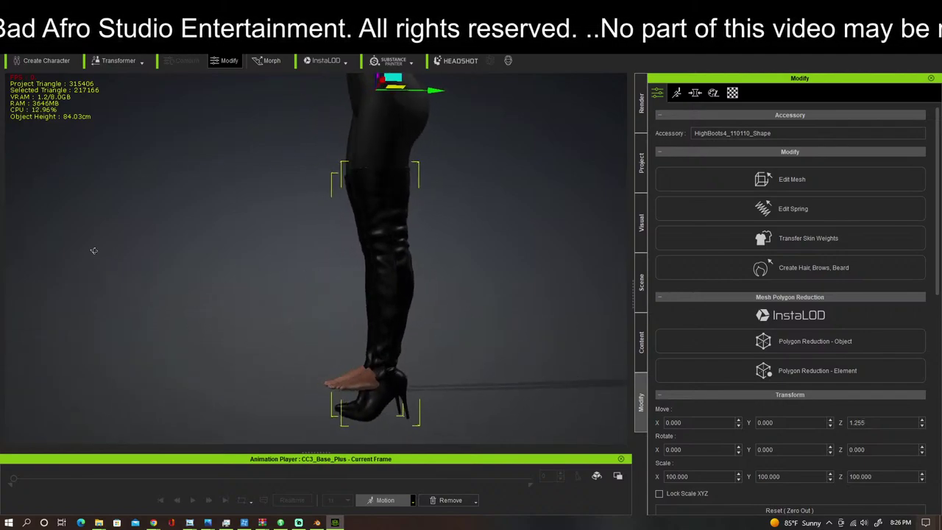
Step: Show the CC3_Base_Plus character's bones in the HIK T-Pose setup and examine how they line up with the boots
{"action": "middle_click_drag", "start_coordinate": [187, 260], "coordinate": [230, 407]}
{"action": "scroll", "coordinate": [368, 221], "scroll_direction": "down", "scroll_amount": 3}
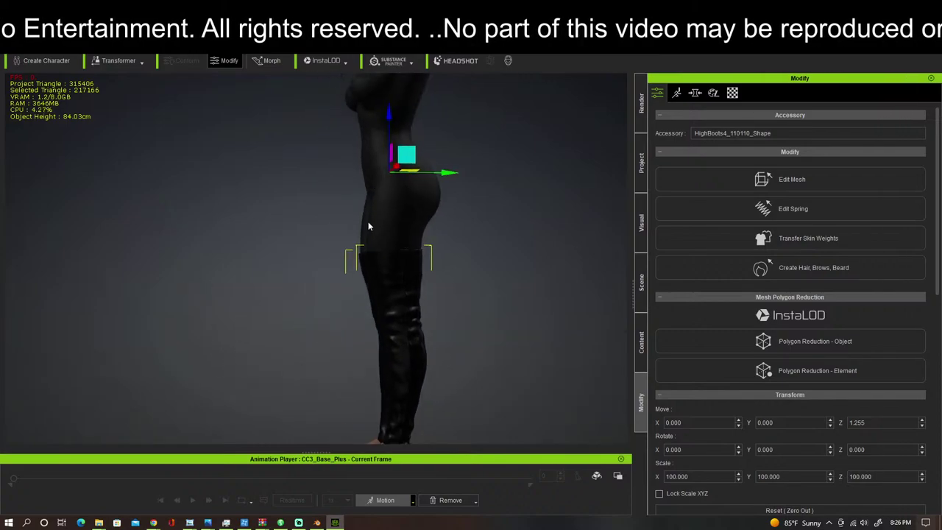
{"action": "middle_click_drag", "start_coordinate": [422, 177], "coordinate": [444, 111]}
{"action": "left_click", "coordinate": [397, 120]}
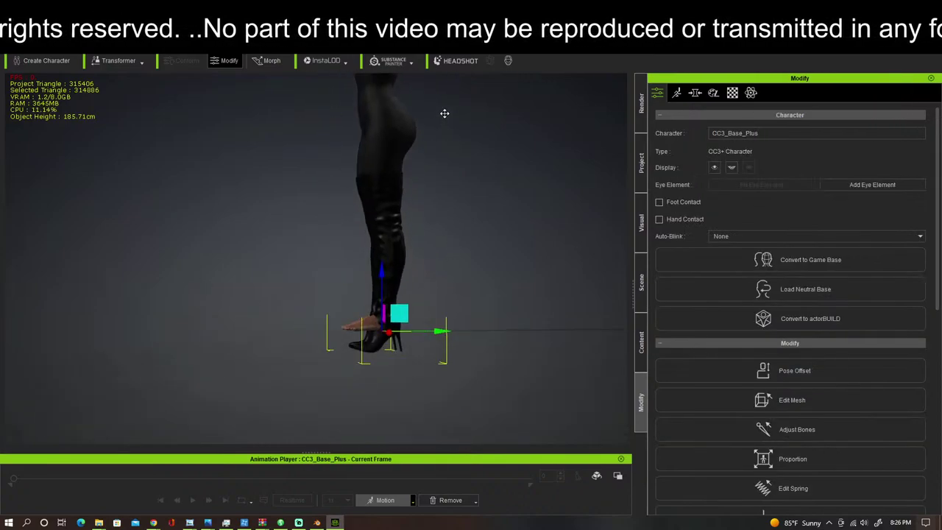
{"action": "left_click", "coordinate": [677, 93]}
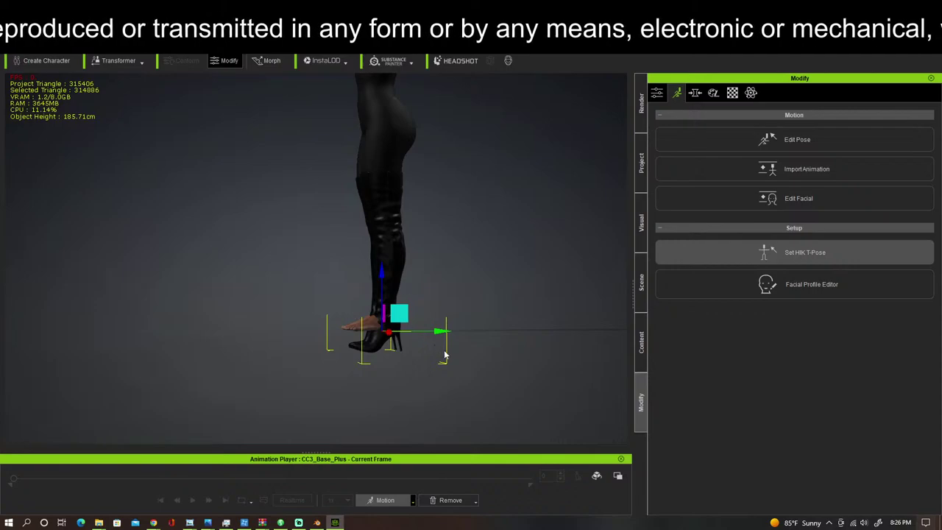
{"action": "scroll", "coordinate": [451, 353], "scroll_direction": "up", "scroll_amount": 2}
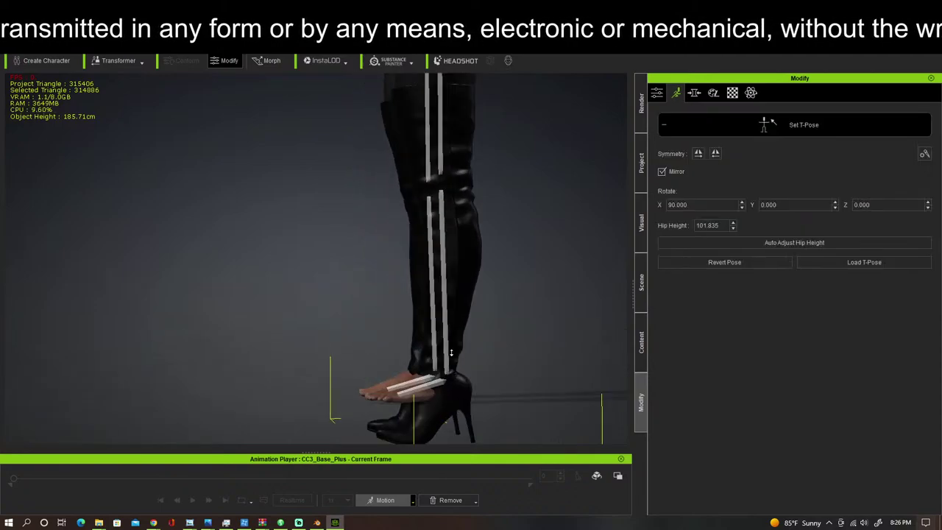
{"action": "middle_click_drag", "start_coordinate": [481, 334], "coordinate": [473, 391]}
{"action": "right_click_drag", "start_coordinate": [473, 391], "coordinate": [340, 378]}
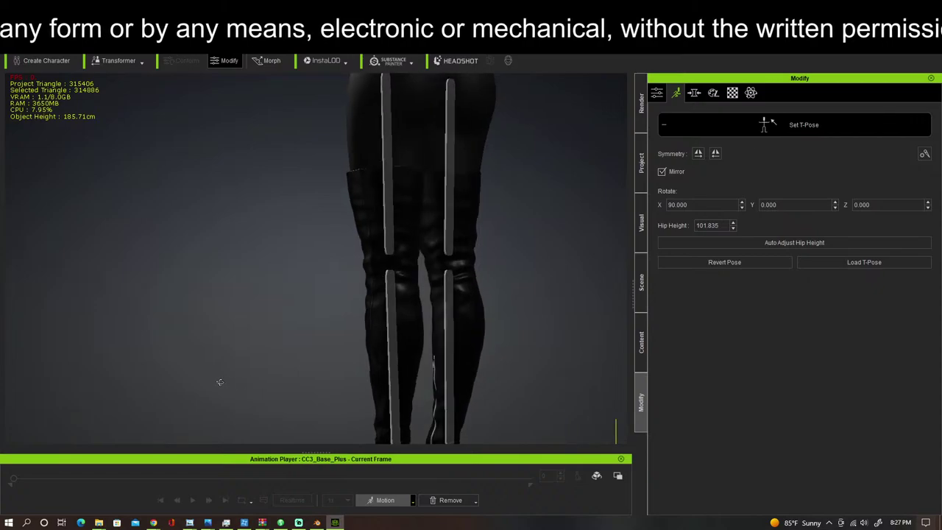
{"action": "left_click_drag", "start_coordinate": [385, 269], "coordinate": [393, 154]}
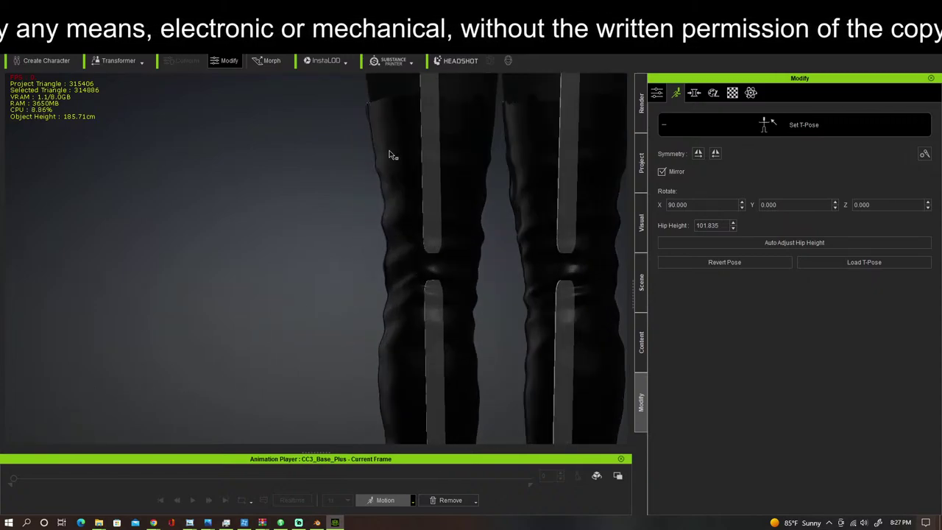
{"action": "middle_click_drag", "start_coordinate": [393, 154], "coordinate": [270, 311]}
{"action": "right_click_drag", "start_coordinate": [290, 324], "coordinate": [374, 350]}
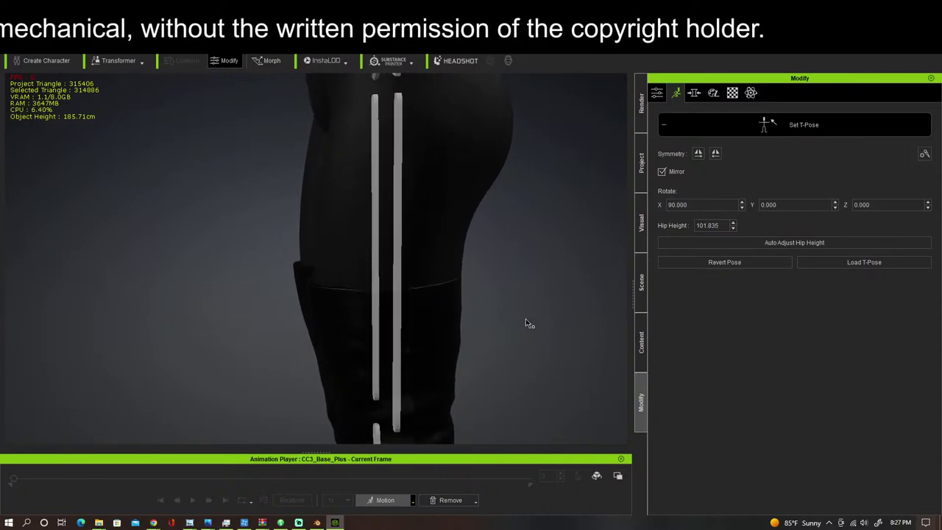
{"action": "scroll", "coordinate": [524, 321], "scroll_direction": "up", "scroll_amount": 3}
{"action": "right_click_drag", "start_coordinate": [523, 319], "coordinate": [498, 385]}
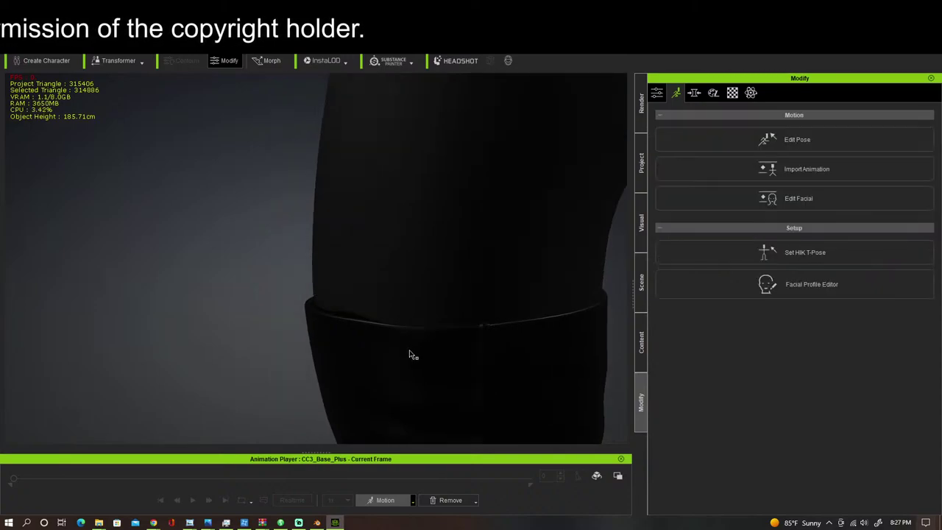
Step: Reselect the high boots accessory and set its pivot to Middle
{"action": "scroll", "coordinate": [406, 353], "scroll_direction": "down", "scroll_amount": 3}
{"action": "middle_click_drag", "start_coordinate": [435, 326], "coordinate": [414, 251]}
{"action": "left_click", "coordinate": [410, 268]}
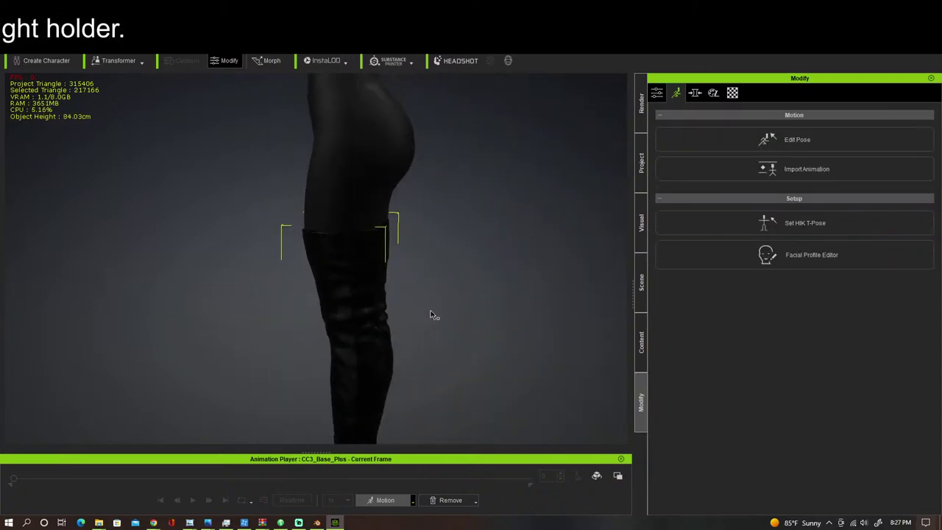
{"action": "middle_click_drag", "start_coordinate": [423, 147], "coordinate": [444, 367]}
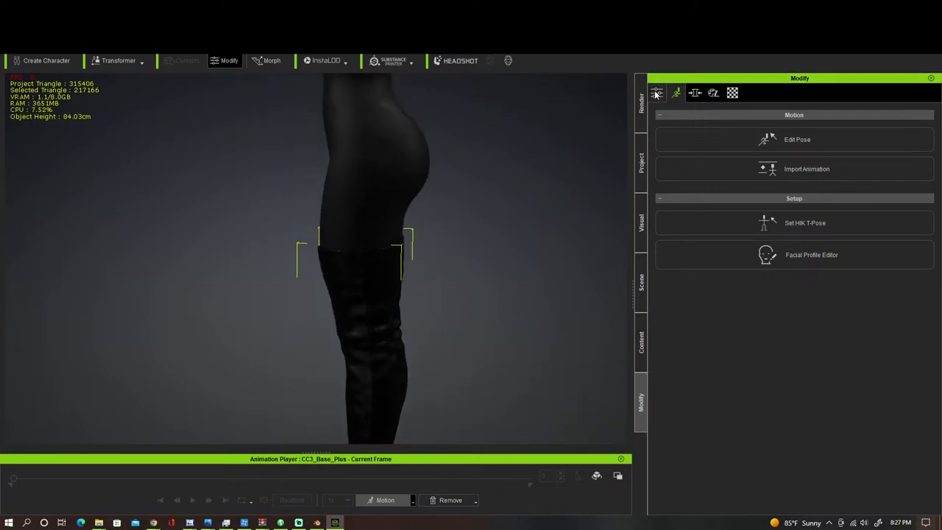
{"action": "left_click", "coordinate": [657, 94]}
{"action": "scroll", "coordinate": [739, 368], "scroll_direction": "down", "scroll_amount": 8}
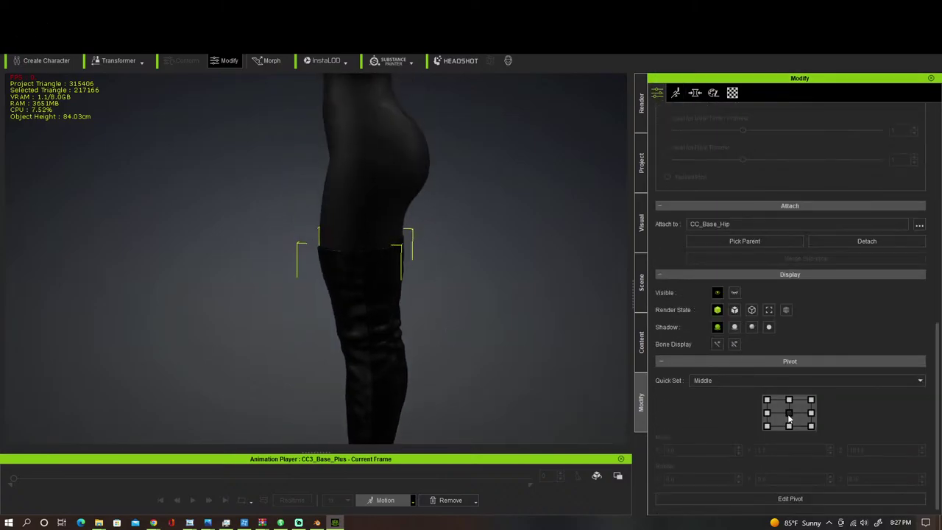
{"action": "right_click_drag", "start_coordinate": [455, 298], "coordinate": [448, 325]}
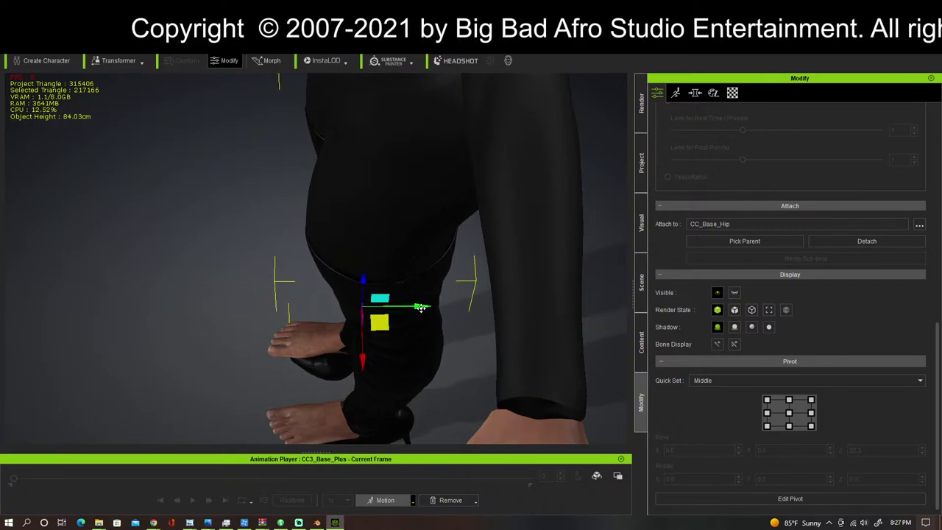
Step: Examine the boots' alignment with the thighs, lower legs and feet from behind and in front
{"action": "right_click_drag", "start_coordinate": [345, 322], "coordinate": [232, 181]}
{"action": "middle_click_drag", "start_coordinate": [353, 243], "coordinate": [452, 357]}
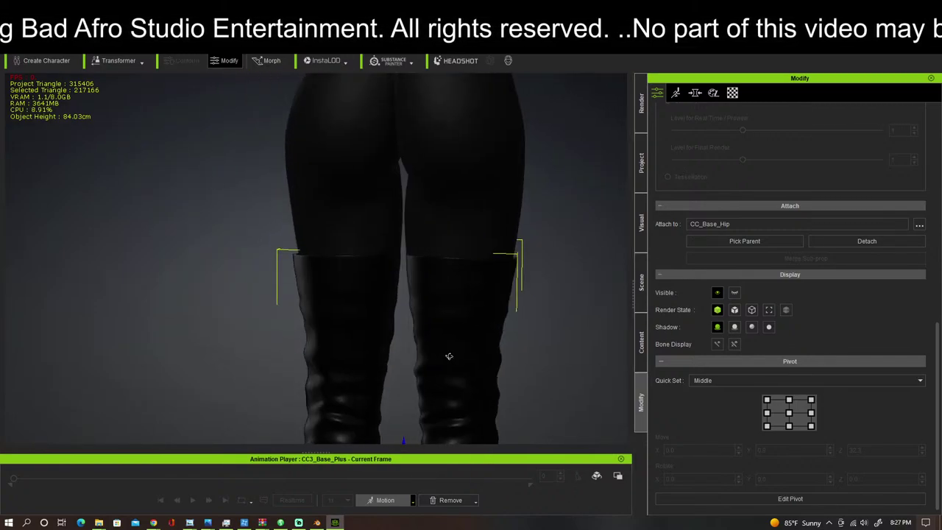
{"action": "scroll", "coordinate": [452, 356], "scroll_direction": "down", "scroll_amount": 3}
{"action": "right_click_drag", "start_coordinate": [464, 311], "coordinate": [539, 334]}
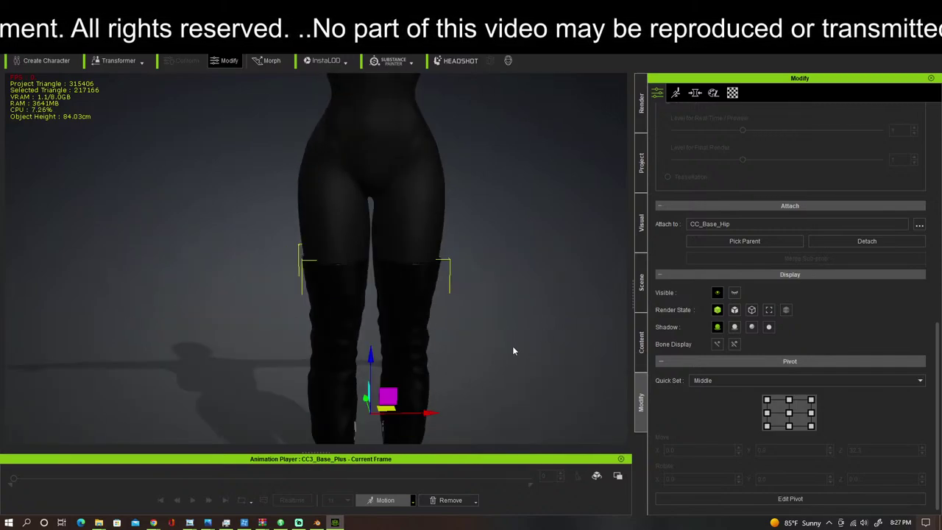
{"action": "middle_click_drag", "start_coordinate": [513, 347], "coordinate": [513, 154]}
{"action": "right_click_drag", "start_coordinate": [513, 155], "coordinate": [519, 235]}
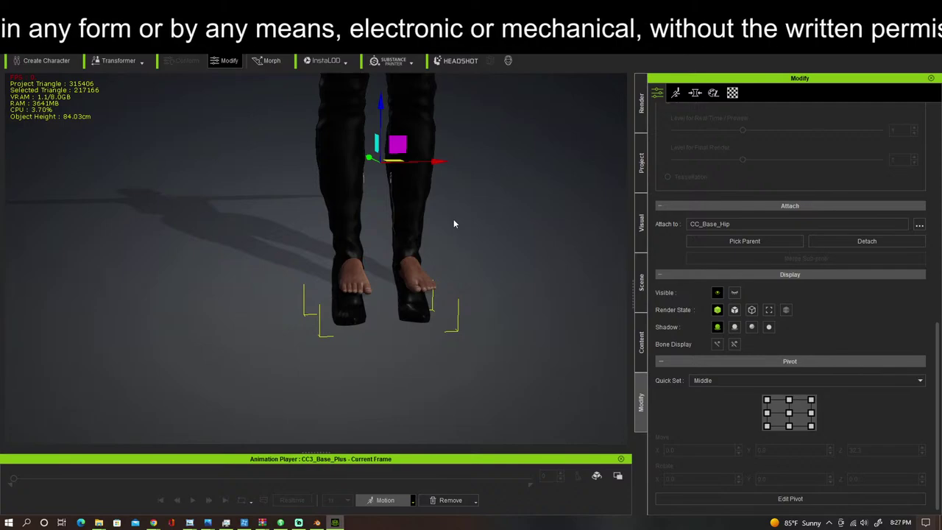
Step: Reopen the character's HIK T-Pose setup and rotate the left foot bone to X -65.259 with mirroring, tilting both feet into the heels
{"action": "middle_click_drag", "start_coordinate": [454, 221], "coordinate": [466, 344]}
{"action": "mouse_move", "coordinate": [459, 170]}
{"action": "middle_mouse_down"}
{"action": "mouse_move", "coordinate": [464, 379]}
{"action": "mouse_move", "coordinate": [441, 376]}
{"action": "middle_mouse_up"}
{"action": "left_click", "coordinate": [399, 159]}
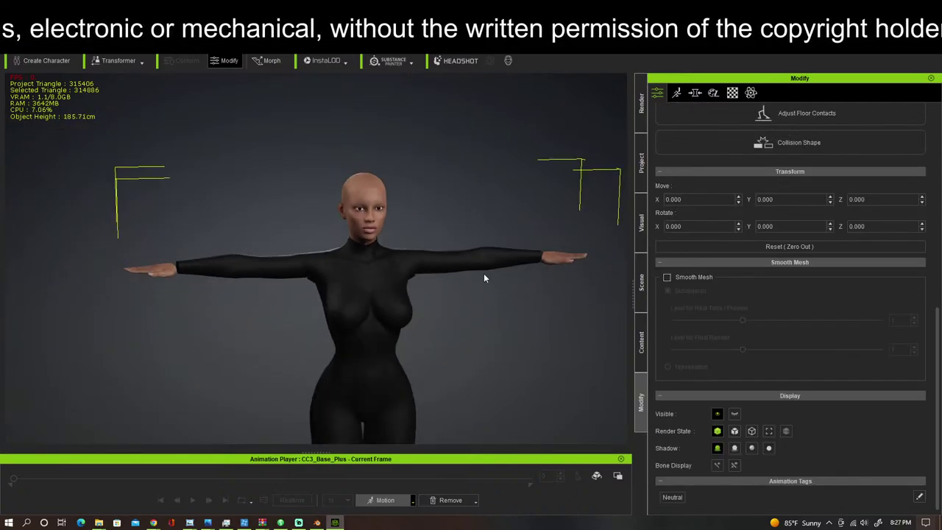
{"action": "left_click", "coordinate": [677, 93]}
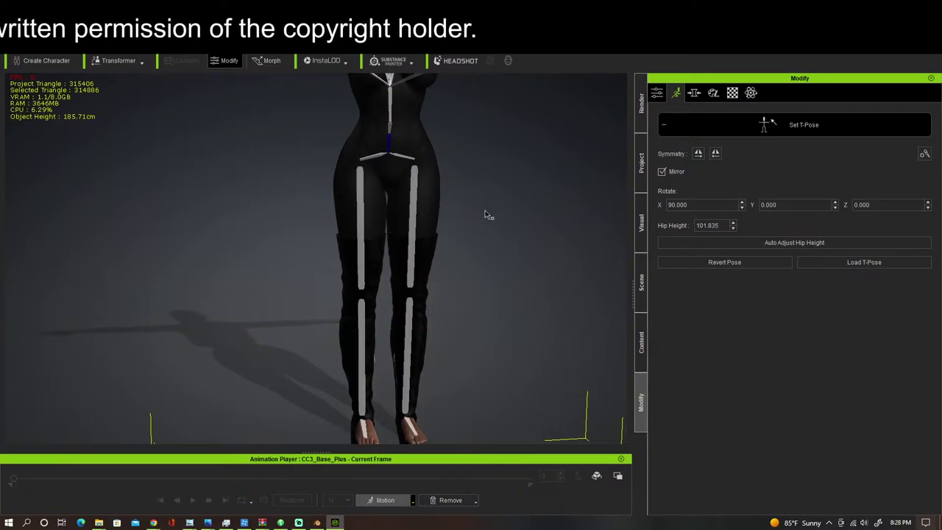
{"action": "middle_click_drag", "start_coordinate": [483, 214], "coordinate": [485, 78]}
{"action": "right_click_drag", "start_coordinate": [478, 170], "coordinate": [198, 143]}
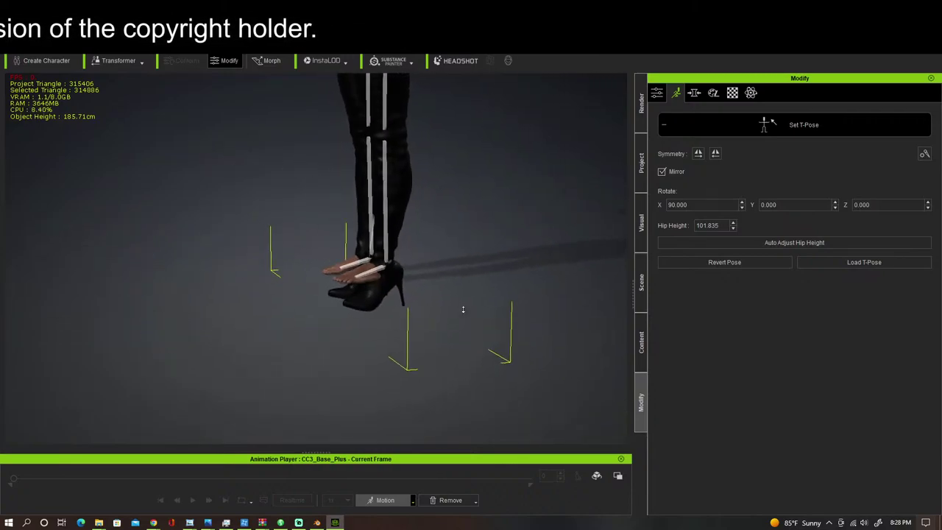
{"action": "scroll", "coordinate": [449, 294], "scroll_direction": "up", "scroll_amount": 5}
{"action": "right_click_drag", "start_coordinate": [349, 187], "coordinate": [331, 202]}
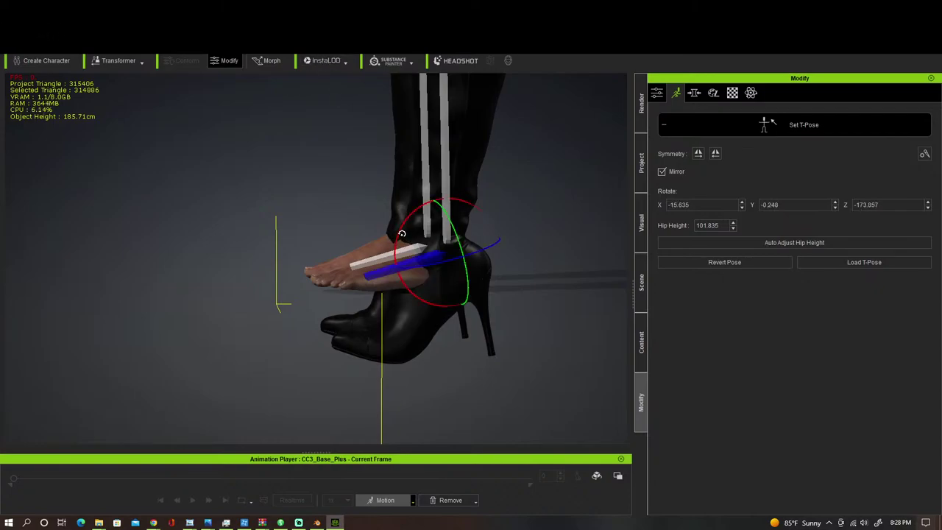
{"action": "left_click_drag", "start_coordinate": [401, 233], "coordinate": [406, 262]}
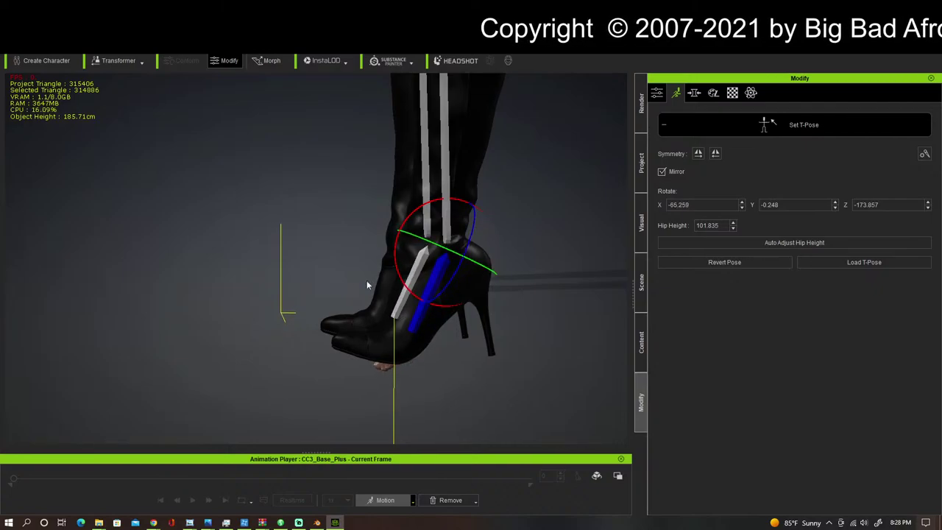
Step: Turn the mirrored foot bones outward to Y 3.369 and Z -172.189 so the toes follow the boots
{"action": "right_click_drag", "start_coordinate": [367, 285], "coordinate": [555, 295]}
{"action": "right_click_drag", "start_coordinate": [471, 293], "coordinate": [494, 291]}
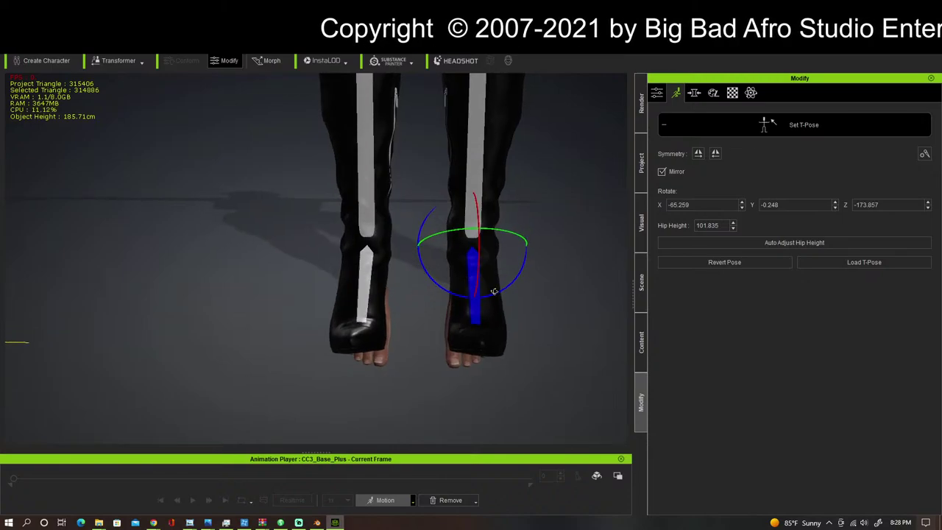
{"action": "left_click_drag", "start_coordinate": [494, 291], "coordinate": [497, 293]}
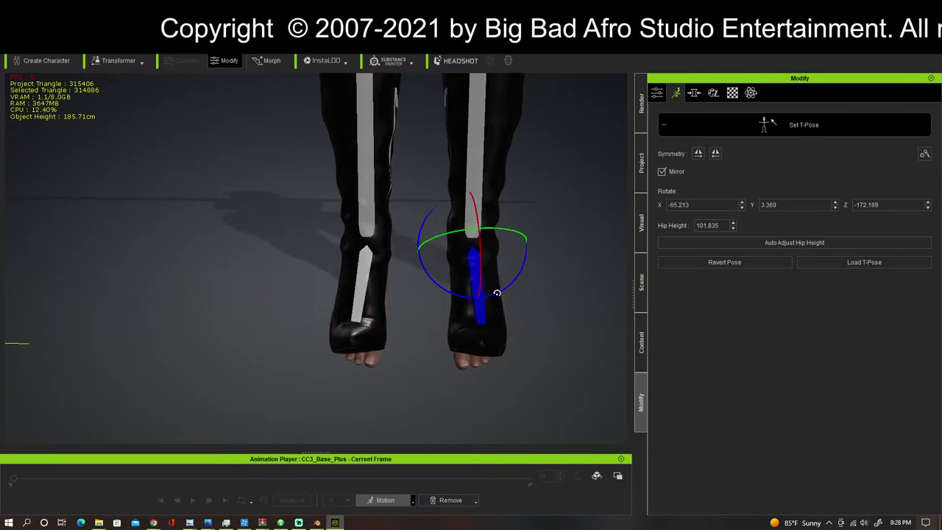
Step: Examine how the tilted feet and the leg bones sit inside the boots from behind, from the heels up to the hips
{"action": "right_click_drag", "start_coordinate": [497, 293], "coordinate": [329, 275]}
{"action": "right_click_drag", "start_coordinate": [432, 313], "coordinate": [328, 324]}
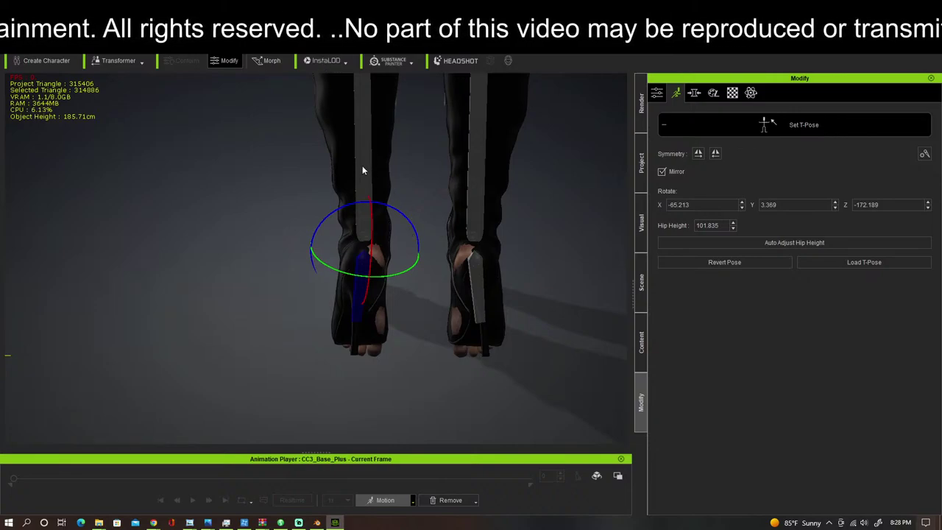
{"action": "scroll", "coordinate": [355, 168], "scroll_direction": "down", "scroll_amount": 2}
{"action": "scroll", "coordinate": [355, 168], "scroll_direction": "up", "scroll_amount": 3}
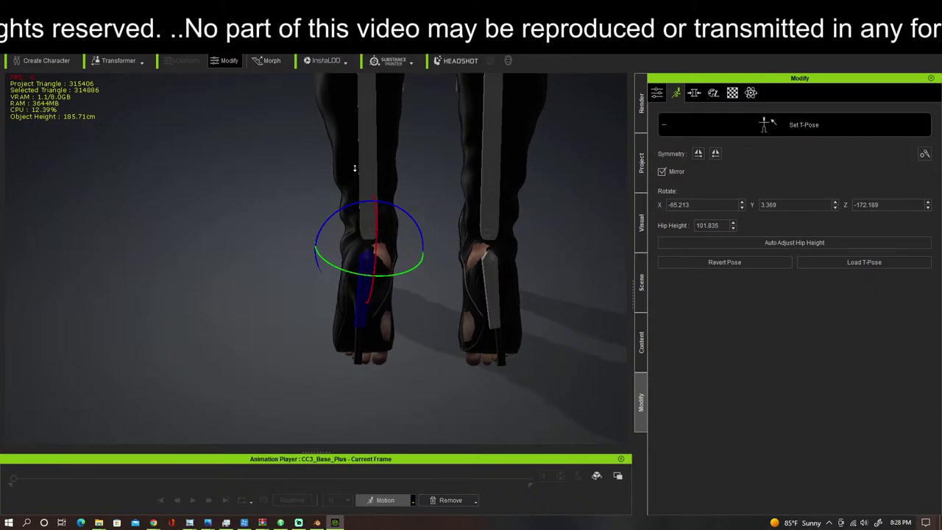
{"action": "scroll", "coordinate": [355, 168], "scroll_direction": "down", "scroll_amount": 5}
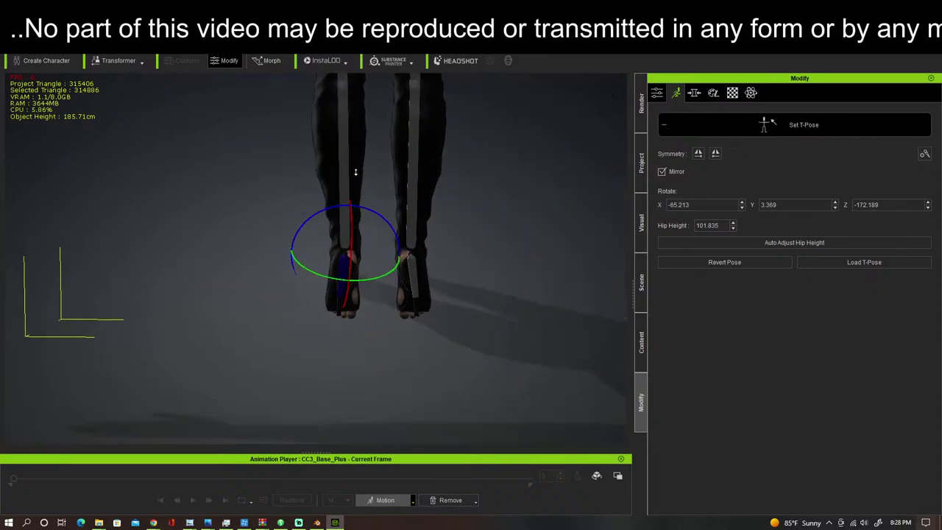
{"action": "right_click_drag", "start_coordinate": [453, 242], "coordinate": [444, 190]}
{"action": "middle_click_drag", "start_coordinate": [443, 190], "coordinate": [460, 221]}
{"action": "middle_click_drag", "start_coordinate": [472, 252], "coordinate": [458, 157]}
{"action": "middle_click_drag", "start_coordinate": [448, 237], "coordinate": [448, 99]}
{"action": "right_click_drag", "start_coordinate": [448, 97], "coordinate": [485, 295]}
{"action": "right_click_drag", "start_coordinate": [500, 262], "coordinate": [532, 301]}
{"action": "middle_click_drag", "start_coordinate": [488, 260], "coordinate": [491, 395]}
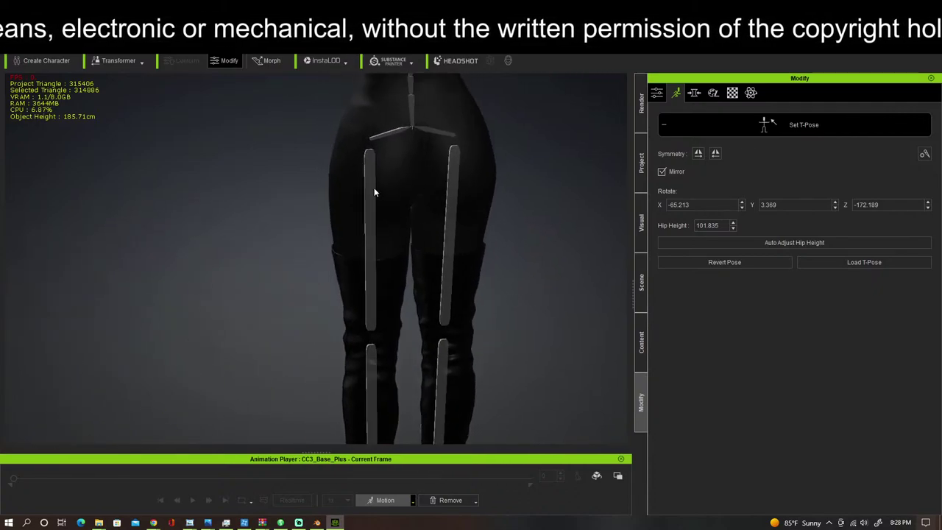
Step: Rotate the left thigh bone with mirroring to X -90.468, Y -1.017 and Z -174.017 to center the legs in the boots
{"action": "left_click", "coordinate": [373, 189]}
{"action": "middle_click_drag", "start_coordinate": [381, 246], "coordinate": [379, 113]}
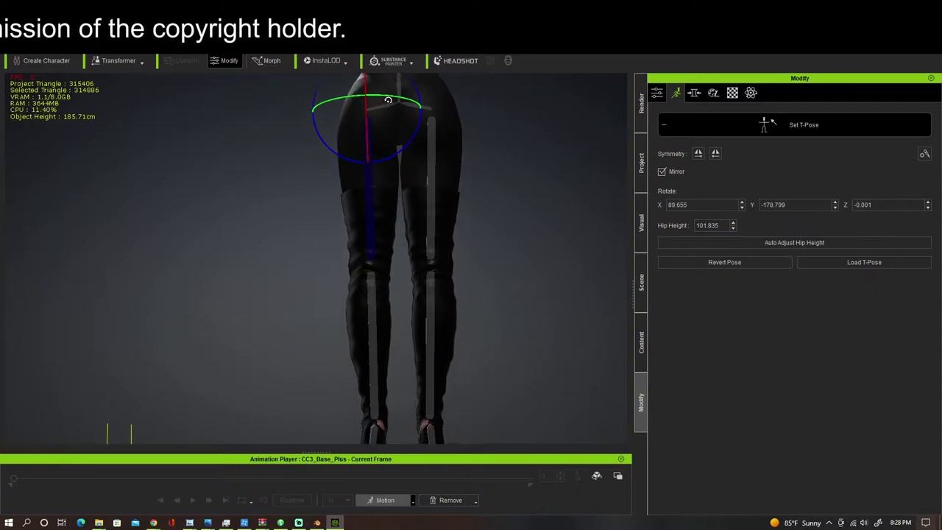
{"action": "left_click_drag", "start_coordinate": [388, 98], "coordinate": [391, 98]}
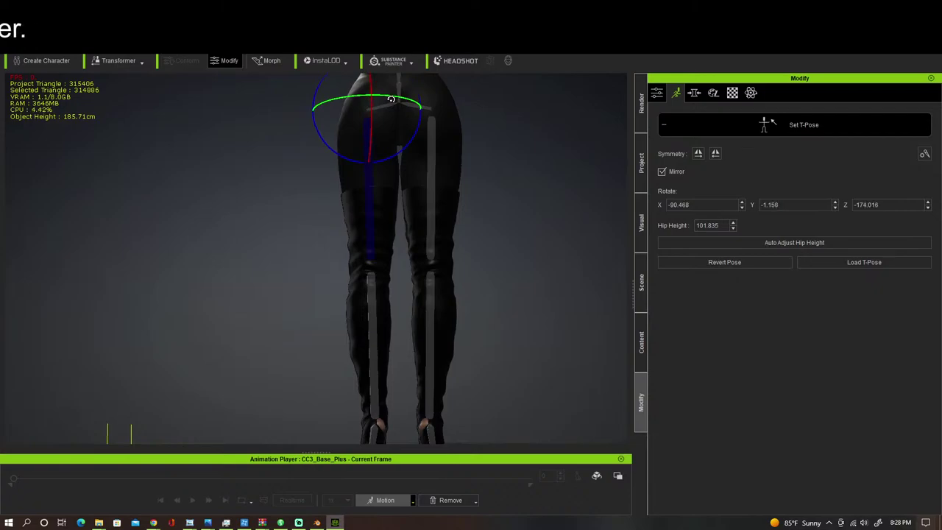
{"action": "left_click_drag", "start_coordinate": [404, 154], "coordinate": [404, 153]}
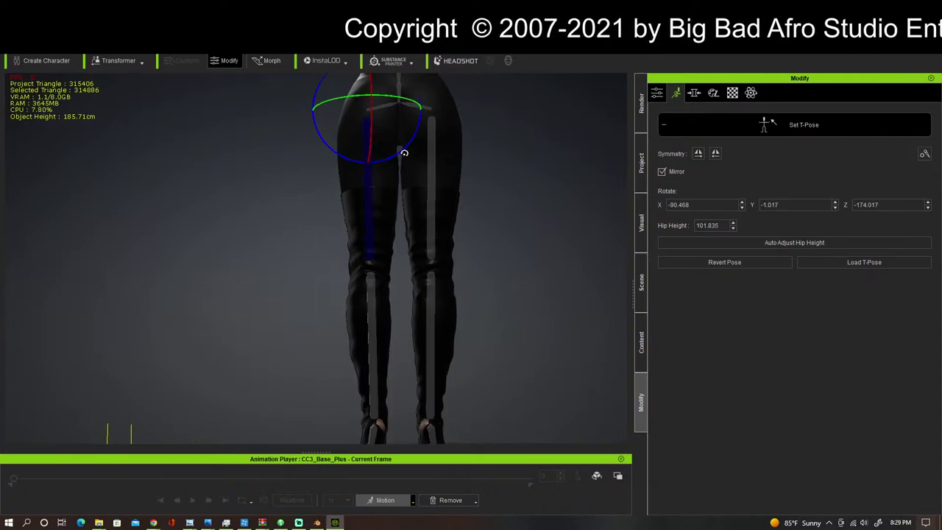
Step: Rotate the left foot bone with mirroring to X -55.158, Y 3.172 and Z -171.327 to fit the feet inside the boots
{"action": "right_click_drag", "start_coordinate": [479, 249], "coordinate": [280, 269]}
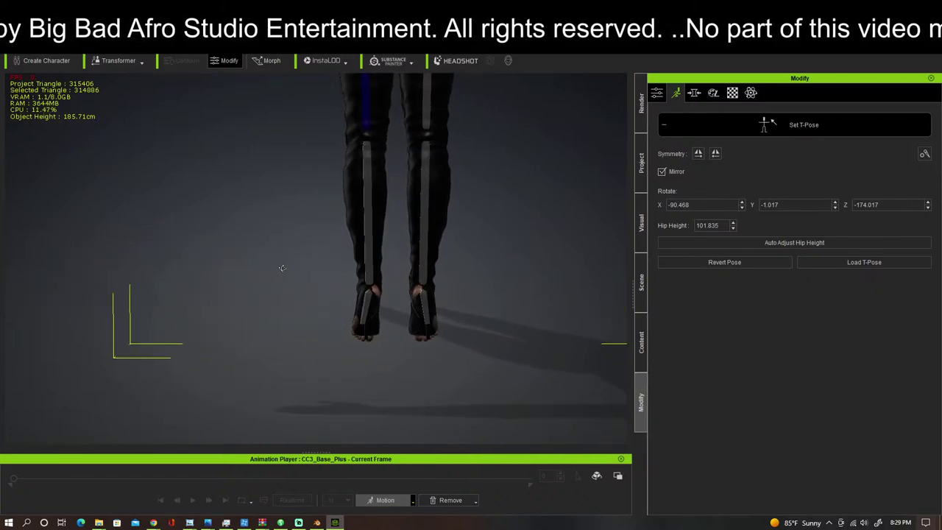
{"action": "scroll", "coordinate": [493, 332], "scroll_direction": "up", "scroll_amount": 6}
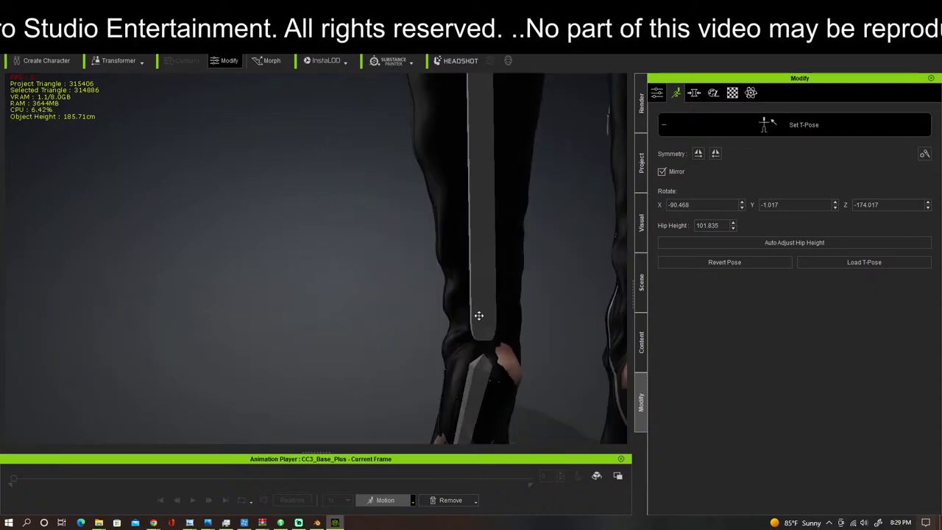
{"action": "middle_click_drag", "start_coordinate": [479, 316], "coordinate": [357, 177]}
{"action": "right_click_drag", "start_coordinate": [395, 220], "coordinate": [395, 240]}
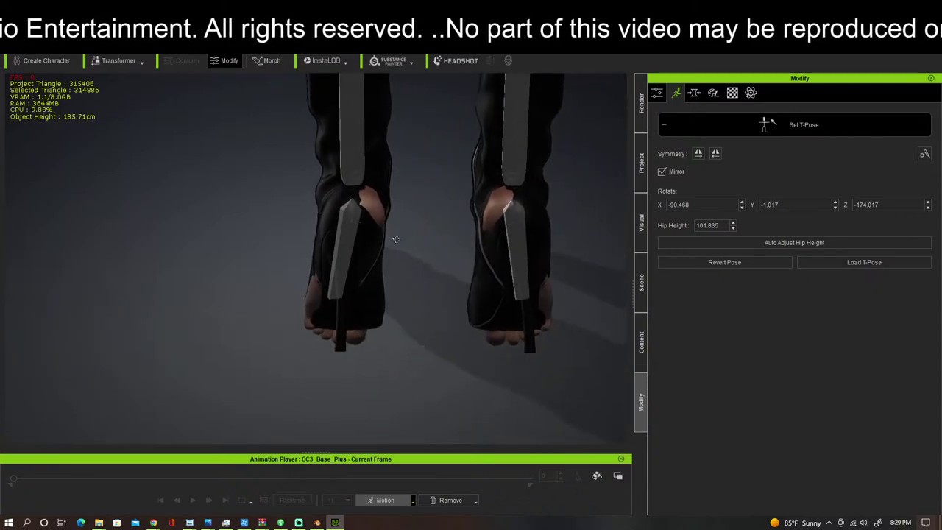
{"action": "left_click", "coordinate": [348, 220]}
{"action": "left_click_drag", "start_coordinate": [372, 220], "coordinate": [361, 219]}
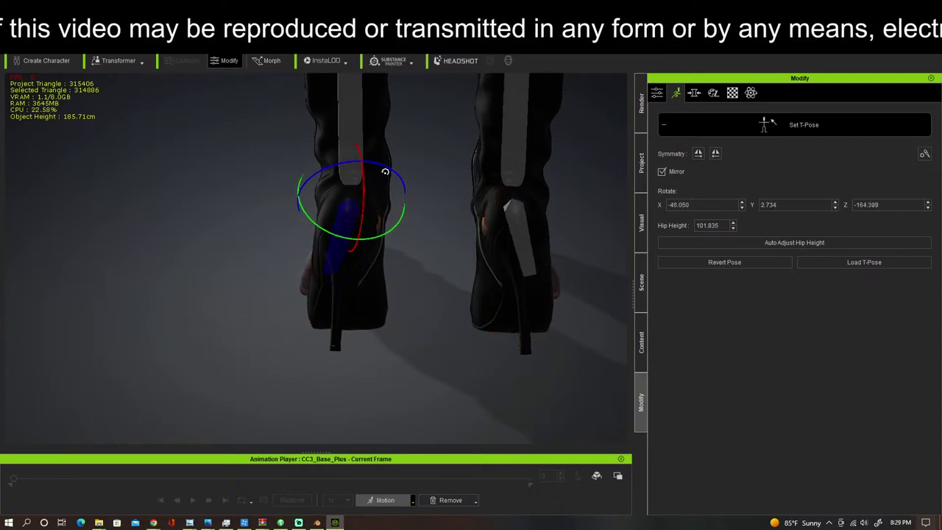
{"action": "left_click_drag", "start_coordinate": [385, 172], "coordinate": [359, 216]}
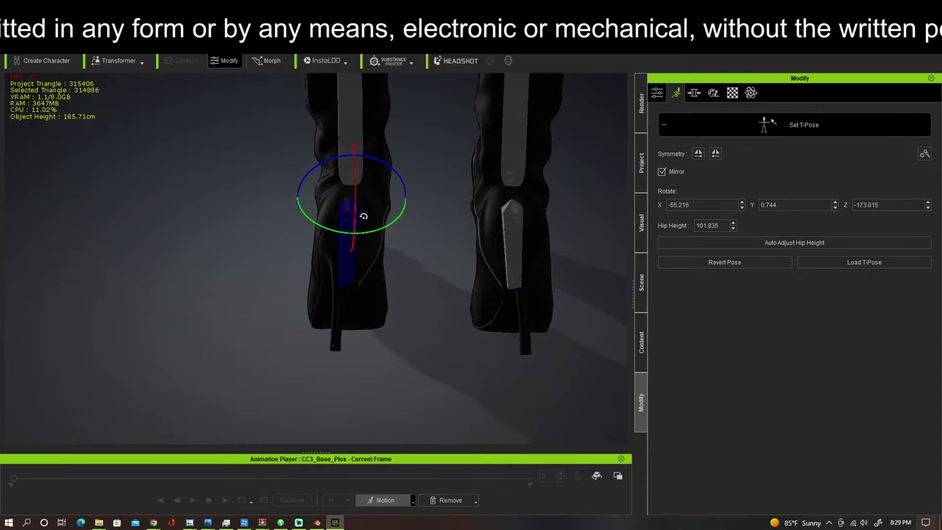
{"action": "left_click_drag", "start_coordinate": [394, 174], "coordinate": [394, 176]}
Step: Fine-tune the mirrored foot bones to X -56.174, Y 1.336 and Z -172.604, checking their alignment with the boots from the front and side
{"action": "right_click_drag", "start_coordinate": [393, 177], "coordinate": [699, 274]}
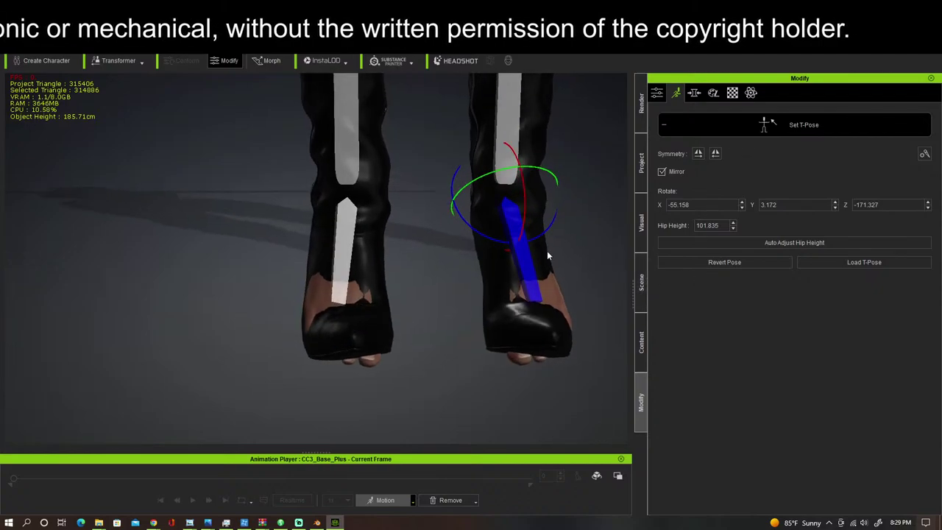
{"action": "left_click_drag", "start_coordinate": [538, 236], "coordinate": [538, 236]}
{"action": "right_click_drag", "start_coordinate": [538, 236], "coordinate": [828, 325]}
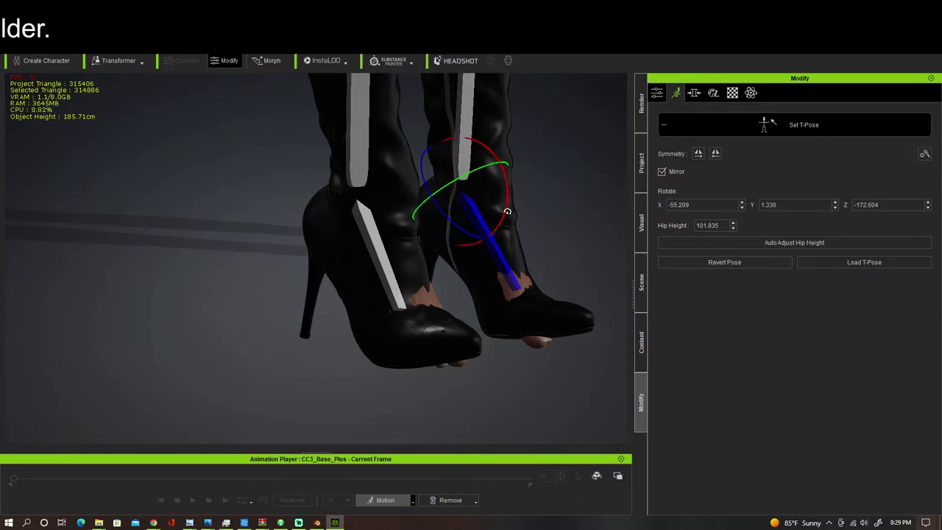
{"action": "left_click_drag", "start_coordinate": [507, 211], "coordinate": [507, 212]}
{"action": "right_click_drag", "start_coordinate": [507, 212], "coordinate": [296, 280]}
{"action": "middle_click_drag", "start_coordinate": [543, 277], "coordinate": [538, 331]}
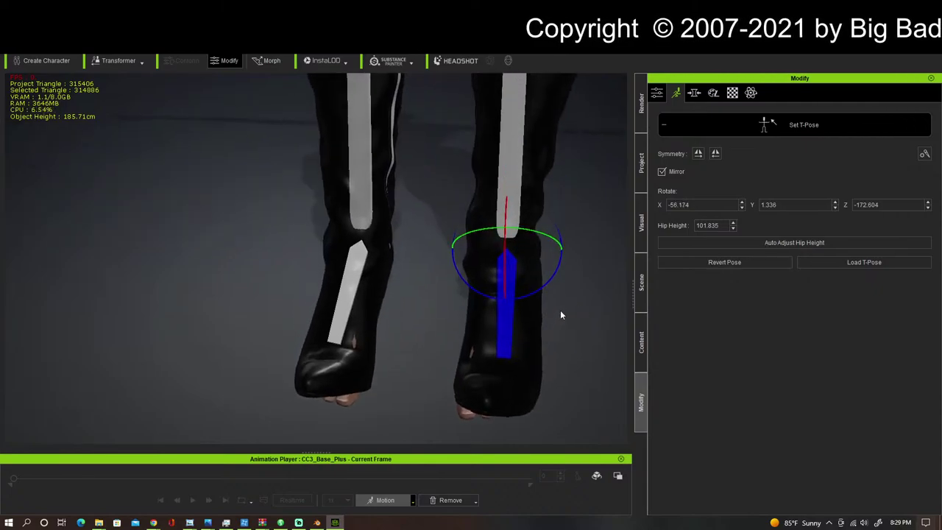
Step: Check the leg bones inside the boots from the hips to the feet and finish editing the HIK T-Pose
{"action": "scroll", "coordinate": [561, 312], "scroll_direction": "down", "scroll_amount": 5}
{"action": "middle_click_drag", "start_coordinate": [539, 262], "coordinate": [581, 280]}
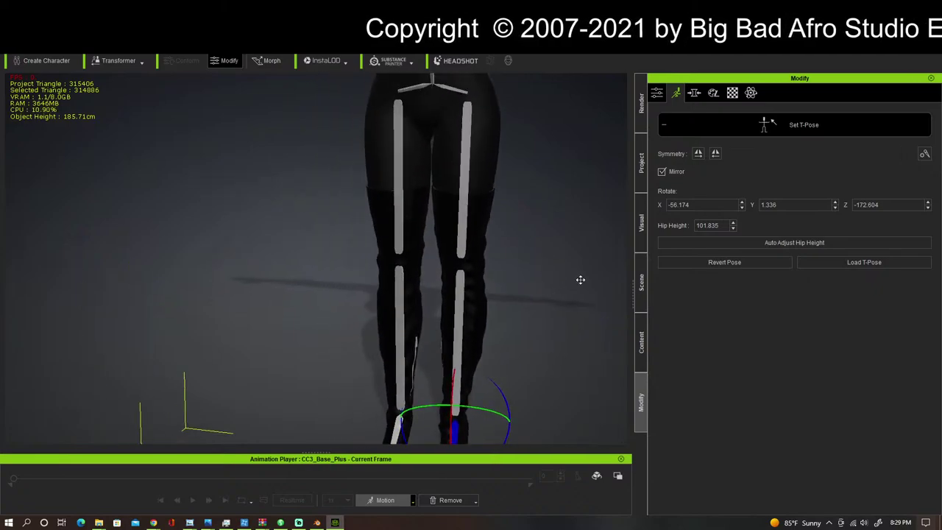
{"action": "mouse_move", "coordinate": [543, 264]}
{"action": "right_mouse_down"}
{"action": "mouse_move", "coordinate": [530, 309]}
{"action": "mouse_move", "coordinate": [210, 252]}
{"action": "mouse_move", "coordinate": [29, 250]}
{"action": "mouse_move", "coordinate": [536, 263]}
{"action": "right_mouse_up"}
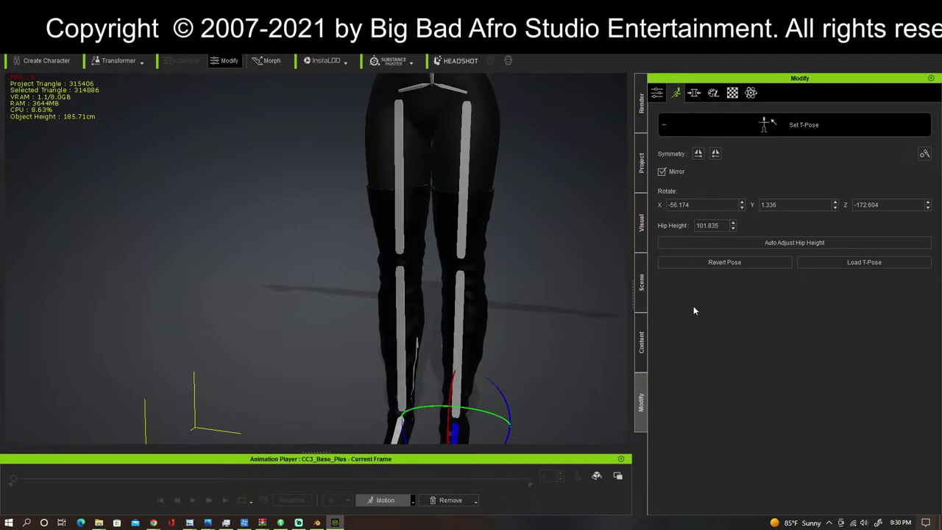
{"action": "right_click_drag", "start_coordinate": [593, 249], "coordinate": [596, 173]}
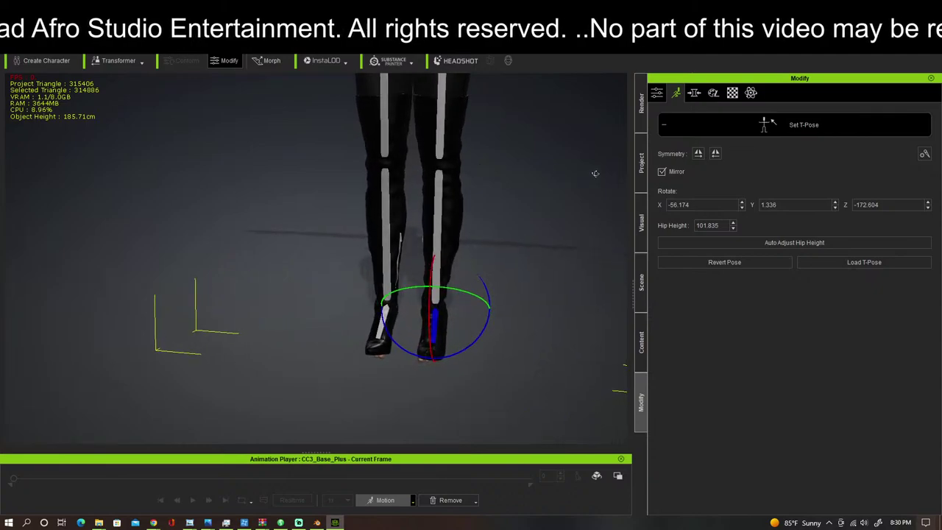
{"action": "left_click", "coordinate": [804, 124]}
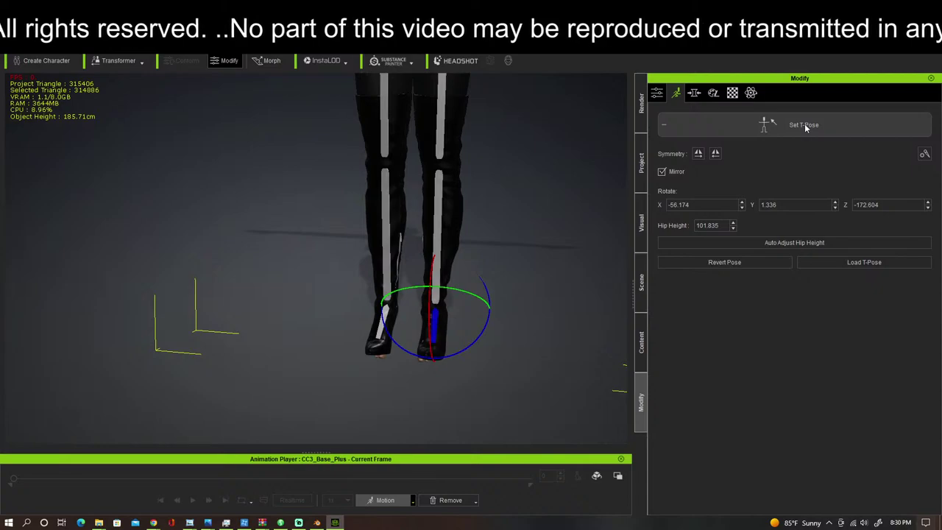
Step: Examine how the boots fit the posed legs and feet from the side and the front
{"action": "right_click_drag", "start_coordinate": [531, 227], "coordinate": [391, 266]}
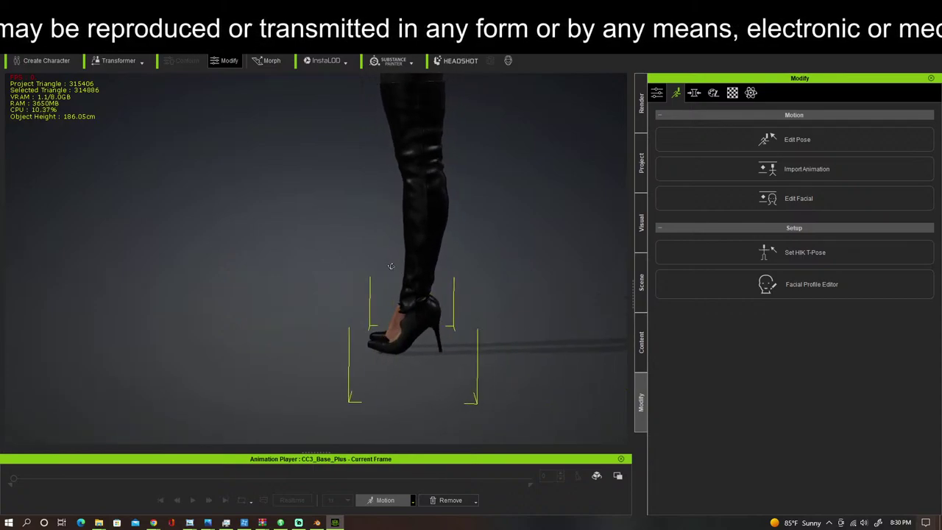
{"action": "scroll", "coordinate": [467, 269], "scroll_direction": "down", "scroll_amount": 1}
{"action": "middle_click_drag", "start_coordinate": [474, 254], "coordinate": [493, 355]}
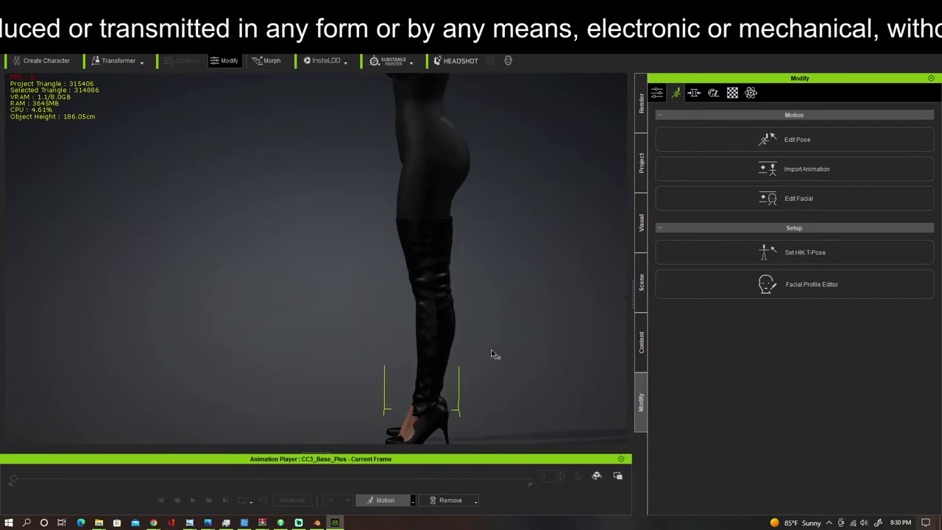
{"action": "right_click_drag", "start_coordinate": [492, 356], "coordinate": [485, 322]}
{"action": "middle_click_drag", "start_coordinate": [485, 323], "coordinate": [481, 243]}
{"action": "right_click_drag", "start_coordinate": [482, 242], "coordinate": [702, 284]}
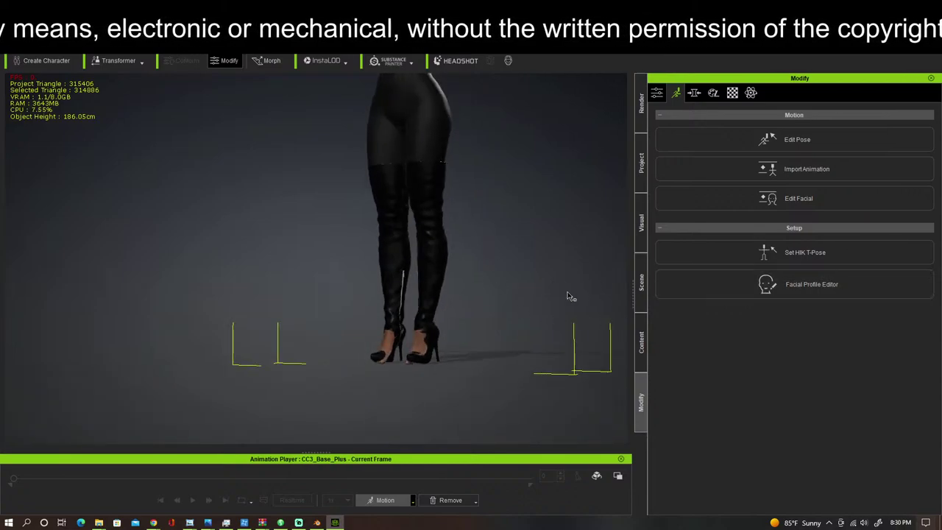
{"action": "right_click_drag", "start_coordinate": [568, 296], "coordinate": [568, 221]}
Step: Select the boots accessory and transfer skin weights to it with the Shoes template
{"action": "left_click", "coordinate": [435, 178]}
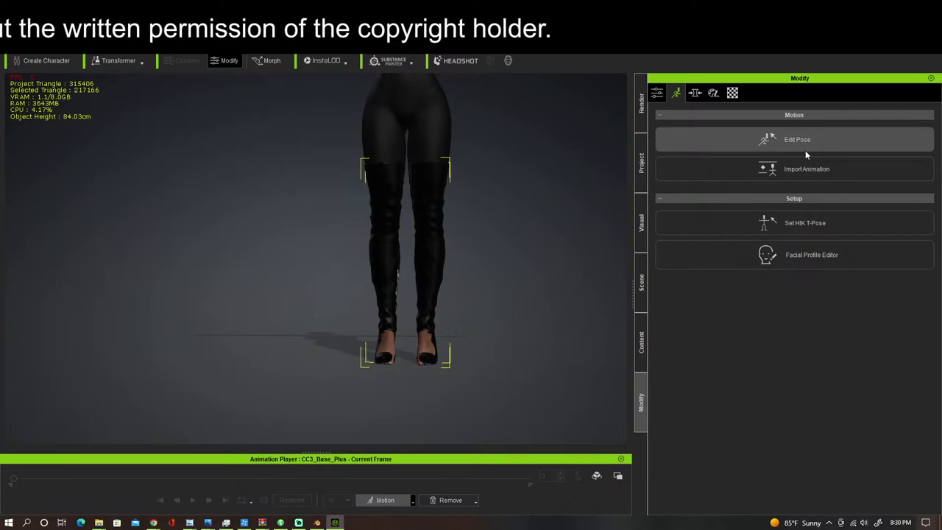
{"action": "left_click", "coordinate": [656, 96]}
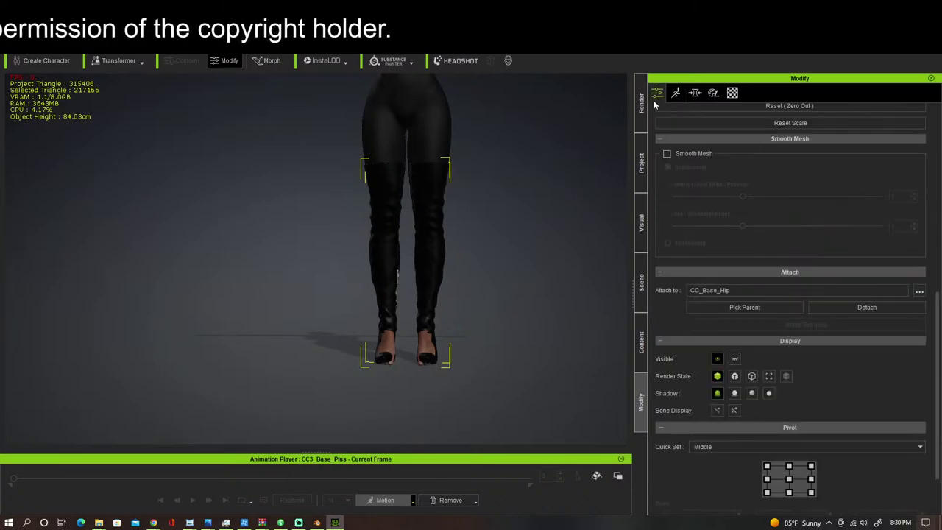
{"action": "scroll", "coordinate": [823, 401], "scroll_direction": "down", "scroll_amount": 1}
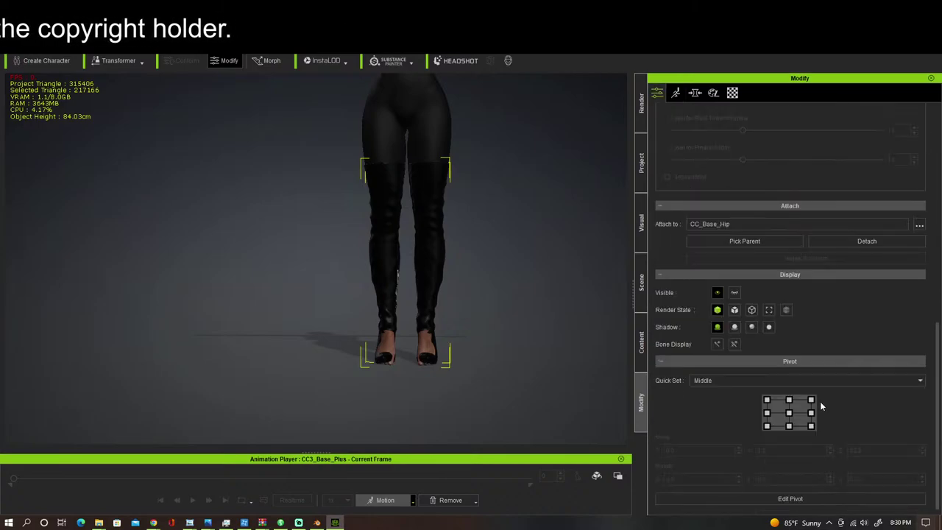
{"action": "scroll", "coordinate": [820, 401], "scroll_direction": "up", "scroll_amount": 7}
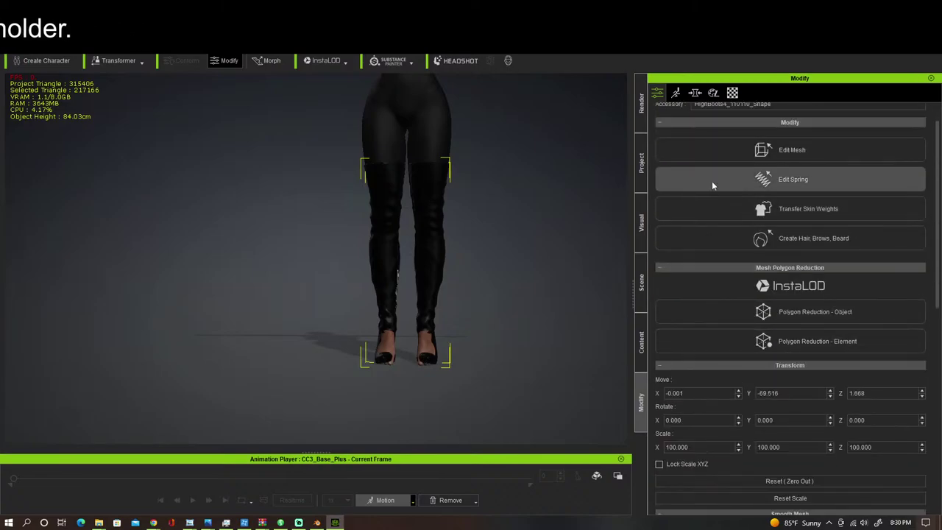
{"action": "scroll", "coordinate": [732, 210], "scroll_direction": "up", "scroll_amount": 1}
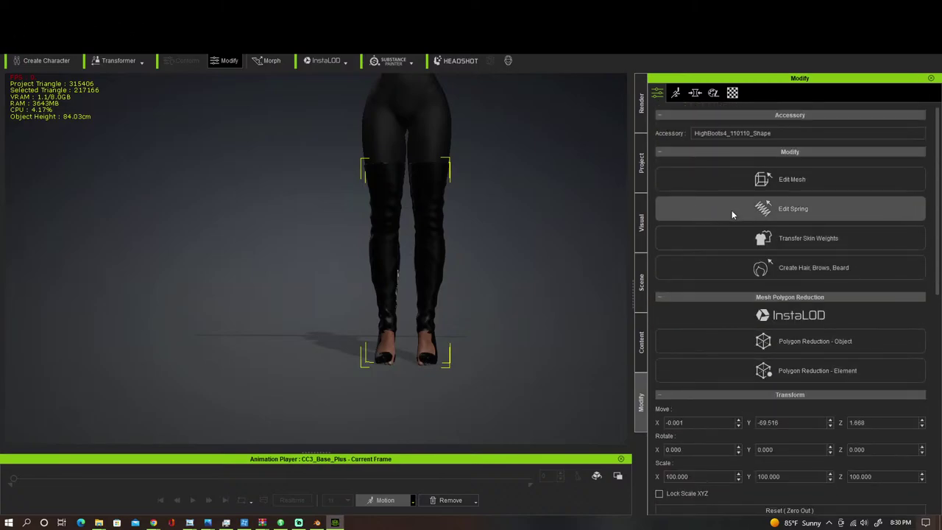
{"action": "left_click", "coordinate": [814, 246]}
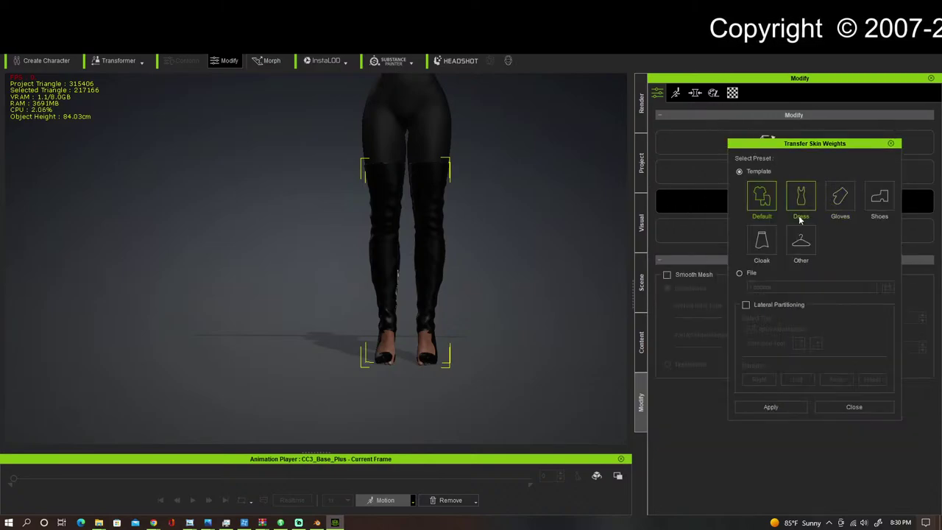
{"action": "left_click", "coordinate": [878, 204]}
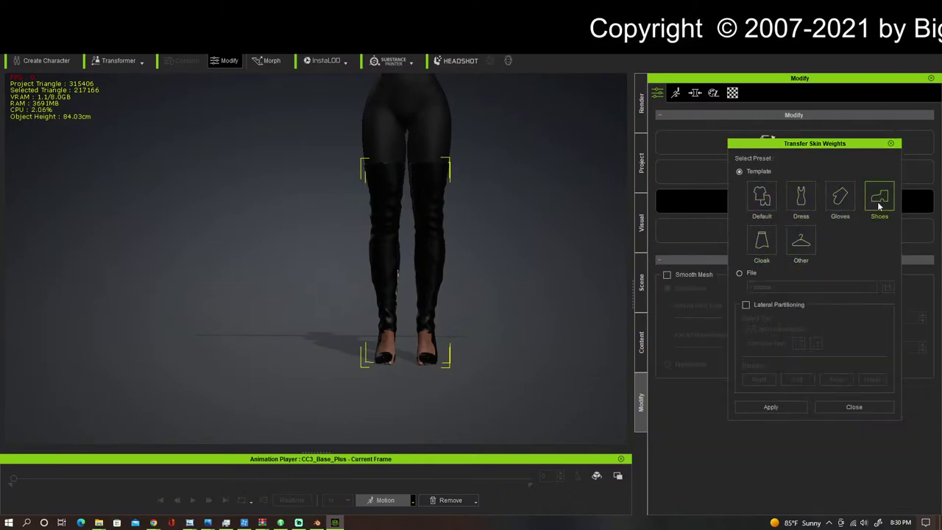
{"action": "left_click", "coordinate": [785, 405]}
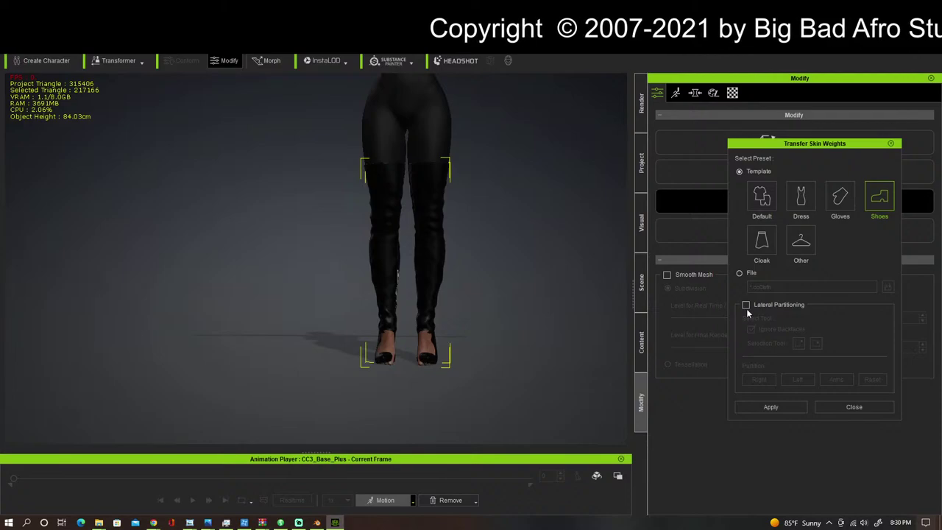
{"action": "left_click", "coordinate": [767, 407]}
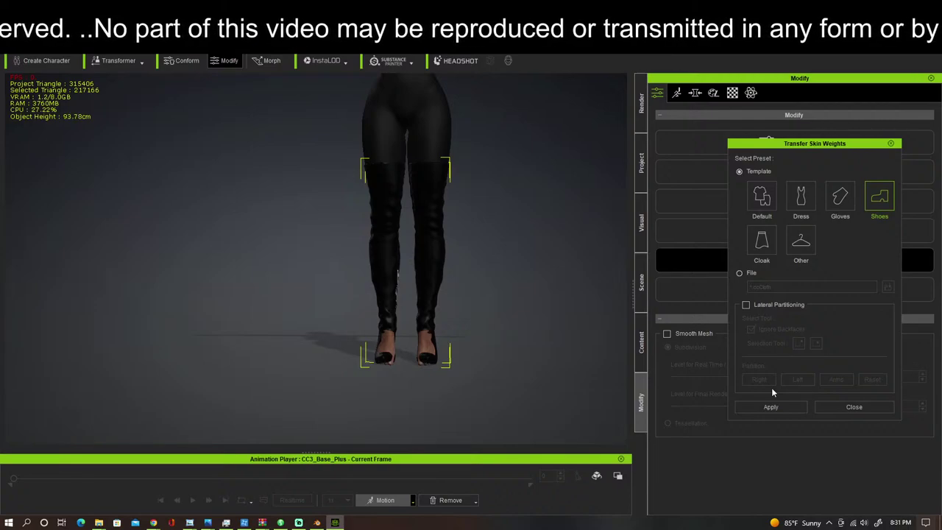
Step: Test the skinned boots with the female walk motion Walk_F, examining the feet and boots up close
{"action": "right_click_drag", "start_coordinate": [460, 357], "coordinate": [177, 349]}
{"action": "scroll", "coordinate": [379, 385], "scroll_direction": "up", "scroll_amount": 8}
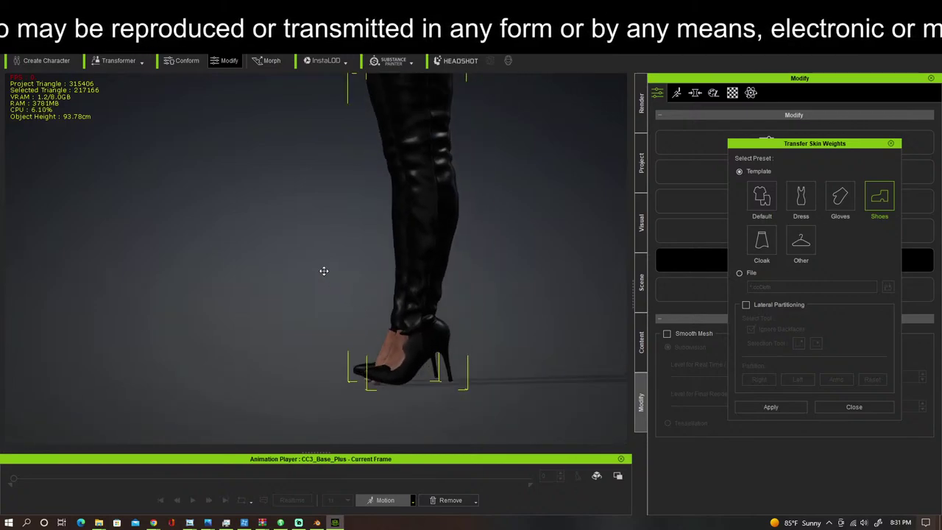
{"action": "right_click_drag", "start_coordinate": [335, 287], "coordinate": [586, 346]}
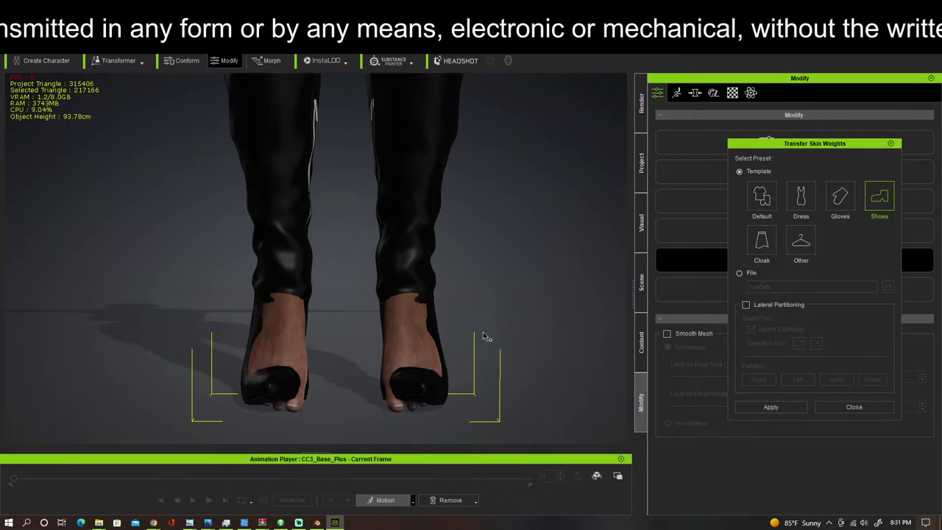
{"action": "scroll", "coordinate": [494, 333], "scroll_direction": "down", "scroll_amount": 5}
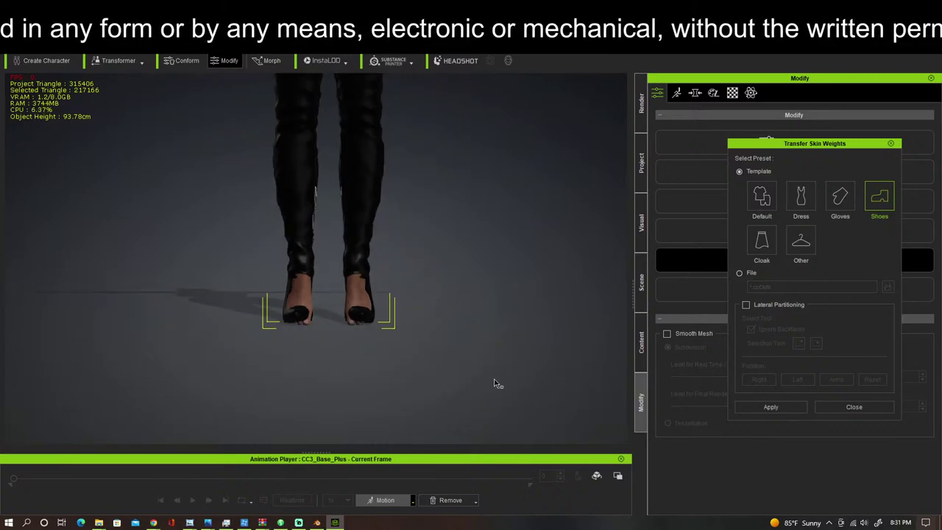
{"action": "left_click", "coordinate": [412, 501]}
{"action": "mouse_move", "coordinate": [416, 361]}
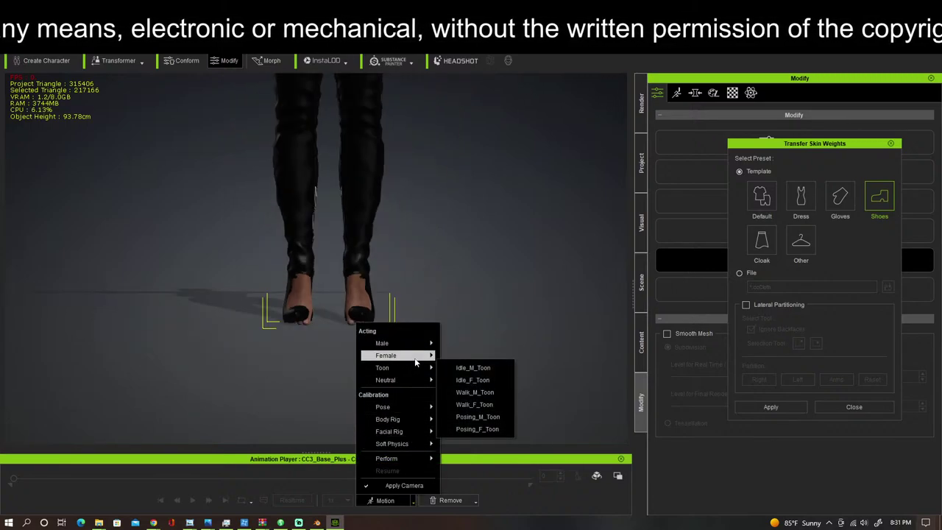
{"action": "left_click", "coordinate": [475, 393]}
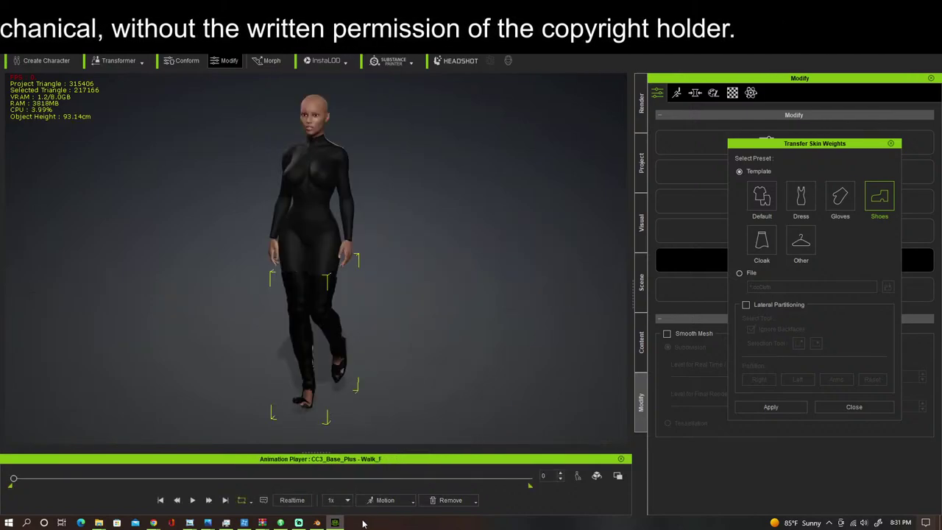
{"action": "right_click_drag", "start_coordinate": [372, 425], "coordinate": [464, 401]}
{"action": "scroll", "coordinate": [439, 406], "scroll_direction": "up", "scroll_amount": 5}
{"action": "middle_click_drag", "start_coordinate": [437, 412], "coordinate": [435, 220]}
{"action": "scroll", "coordinate": [437, 317], "scroll_direction": "up", "scroll_amount": 2}
{"action": "scroll", "coordinate": [437, 318], "scroll_direction": "down", "scroll_amount": 5}
Step: Undo the walk motion and the skin weight transfer on the boots
{"action": "right_click_drag", "start_coordinate": [438, 322], "coordinate": [234, 328]}
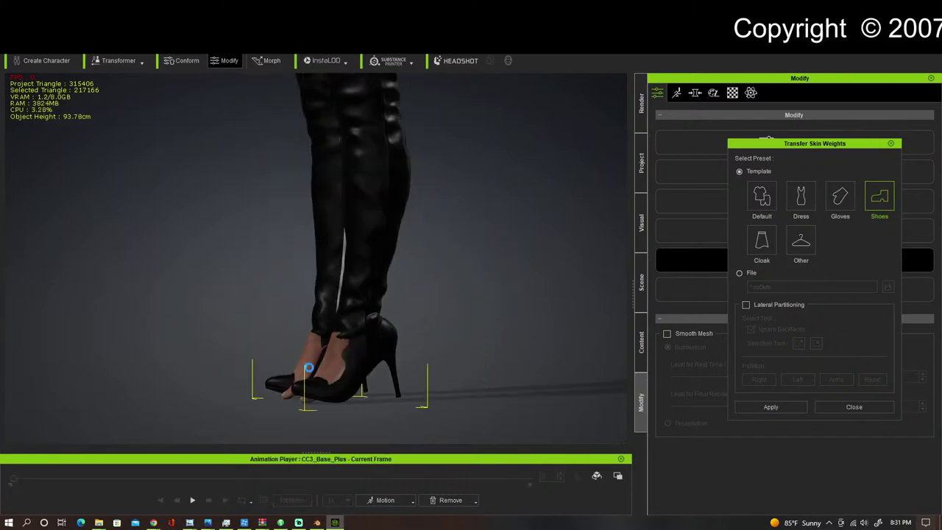
{"action": "left_click", "coordinate": [341, 344]}
{"action": "middle_click_drag", "start_coordinate": [380, 292], "coordinate": [432, 525]}
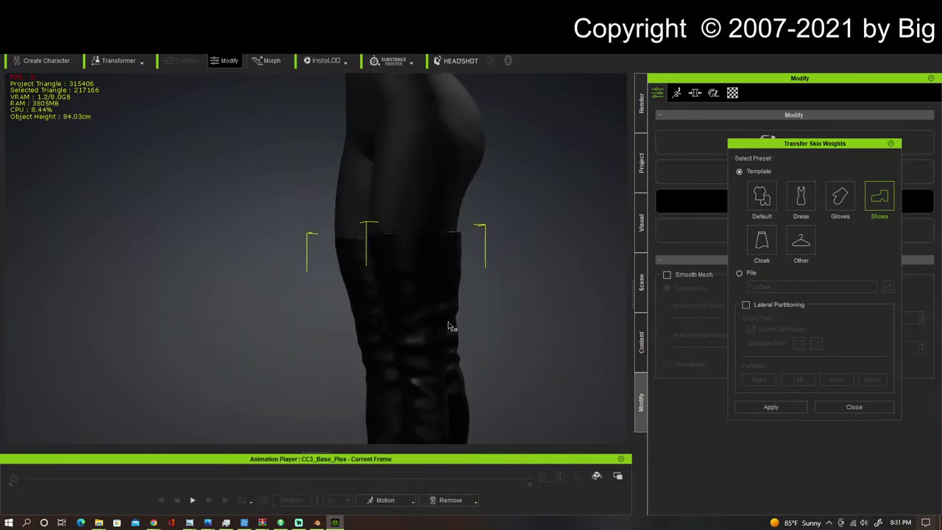
Step: Look over the whole avatar in its T-pose and start a new, empty project
{"action": "middle_click_drag", "start_coordinate": [448, 326], "coordinate": [464, 396]}
{"action": "right_click_drag", "start_coordinate": [503, 378], "coordinate": [577, 324]}
{"action": "middle_click_drag", "start_coordinate": [576, 324], "coordinate": [541, 458]}
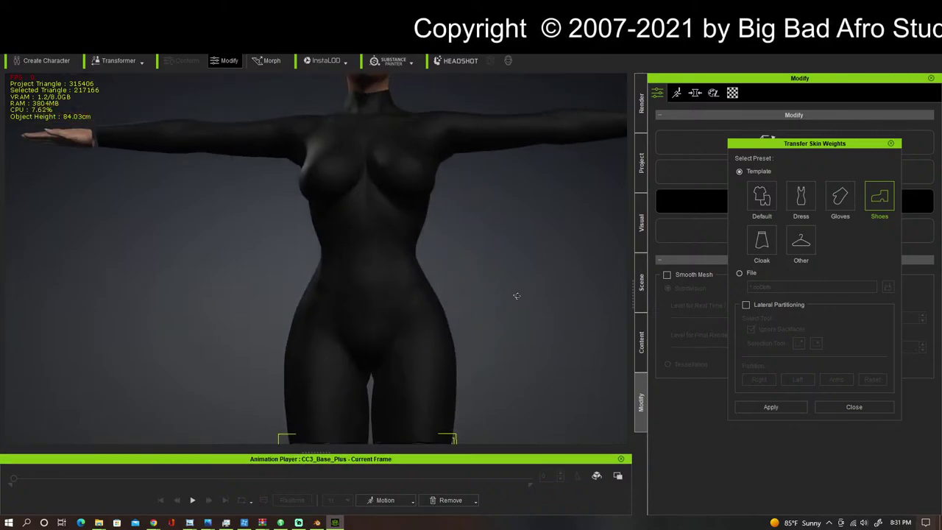
{"action": "scroll", "coordinate": [493, 352], "scroll_direction": "down", "scroll_amount": 5}
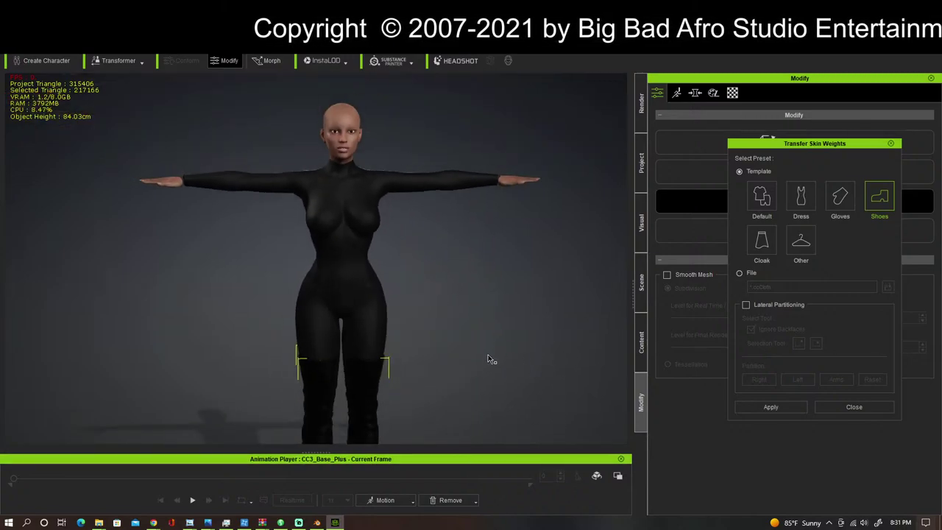
{"action": "middle_click_drag", "start_coordinate": [482, 354], "coordinate": [468, 309]}
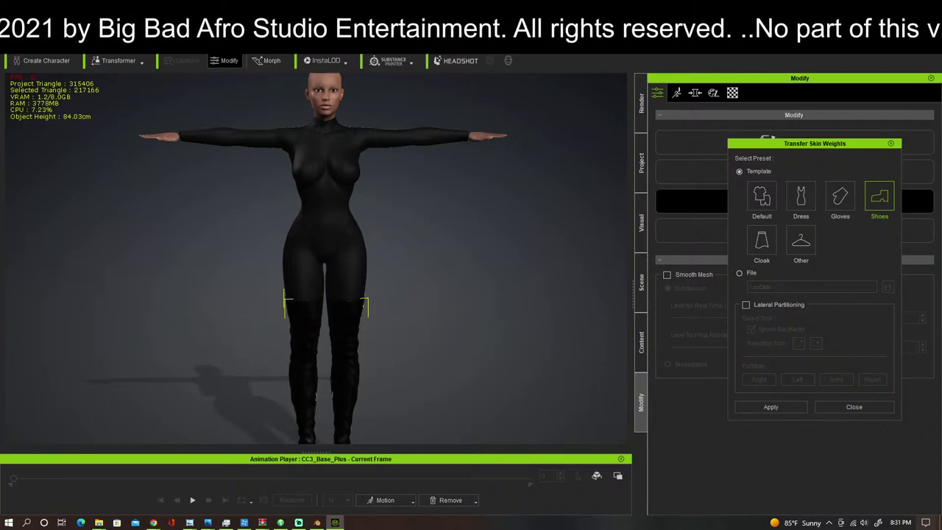
{"action": "left_click", "coordinate": [472, 287]}
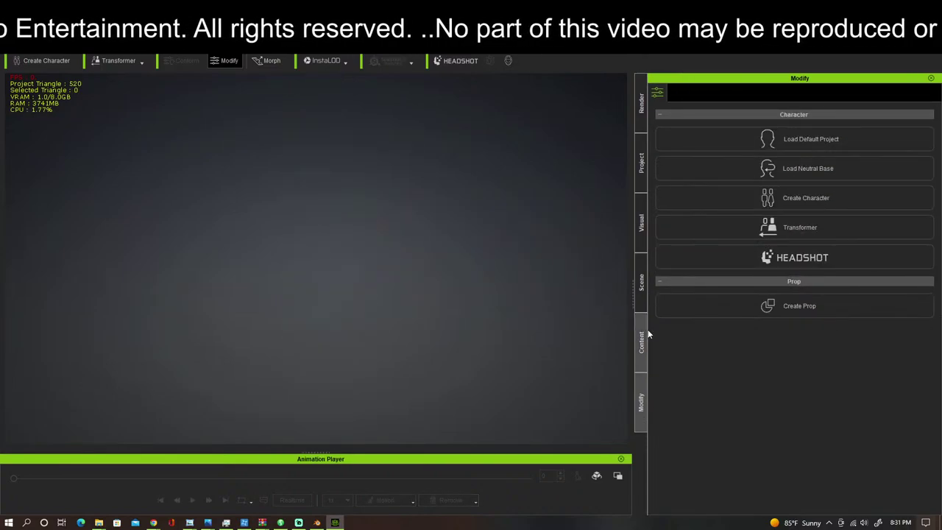
Step: Load the finished character Avatar26 from the custom Character library into the empty project
{"action": "left_click", "coordinate": [642, 340]}
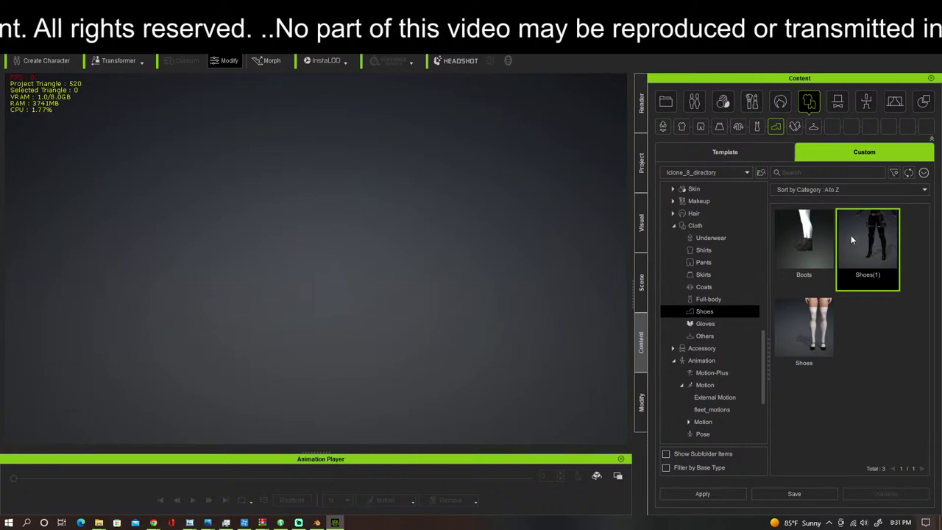
{"action": "left_click", "coordinate": [694, 101]}
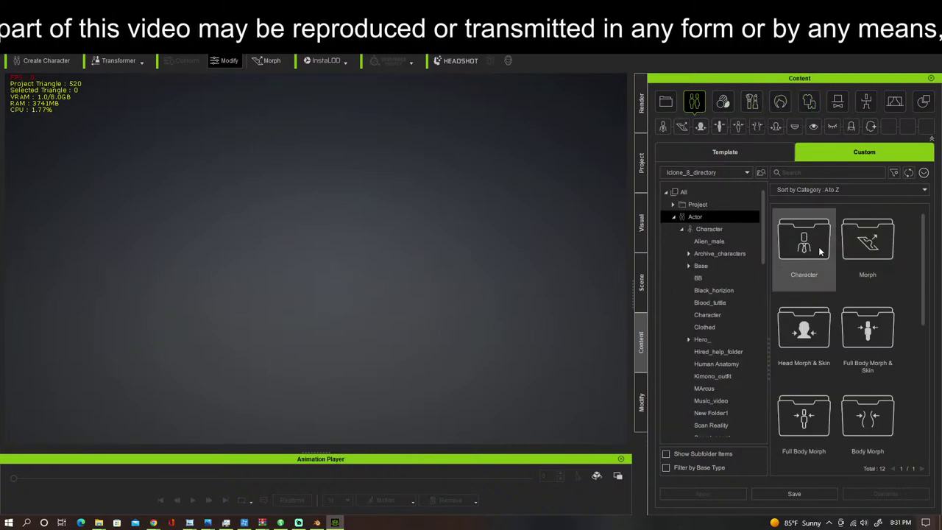
{"action": "left_click", "coordinate": [821, 252]}
{"action": "scroll", "coordinate": [820, 251], "scroll_direction": "down", "scroll_amount": 5}
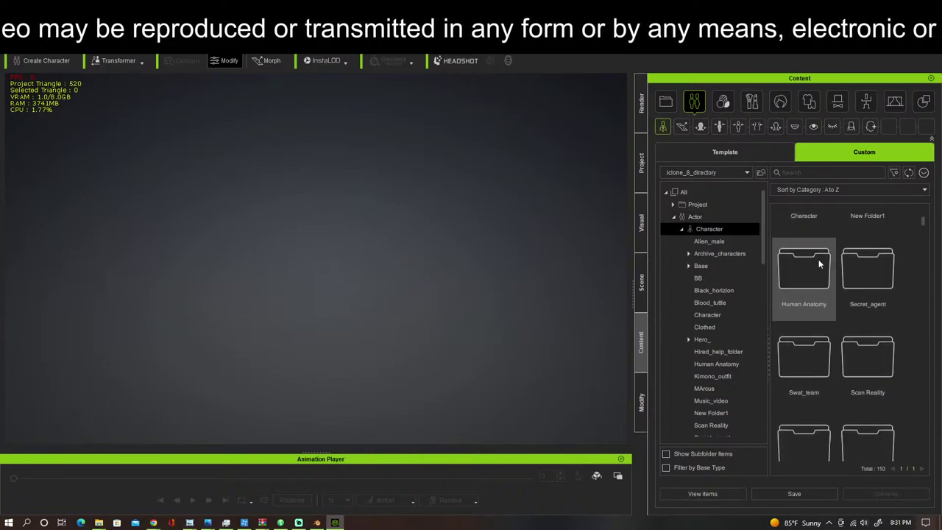
{"action": "scroll", "coordinate": [806, 282], "scroll_direction": "down", "scroll_amount": 6}
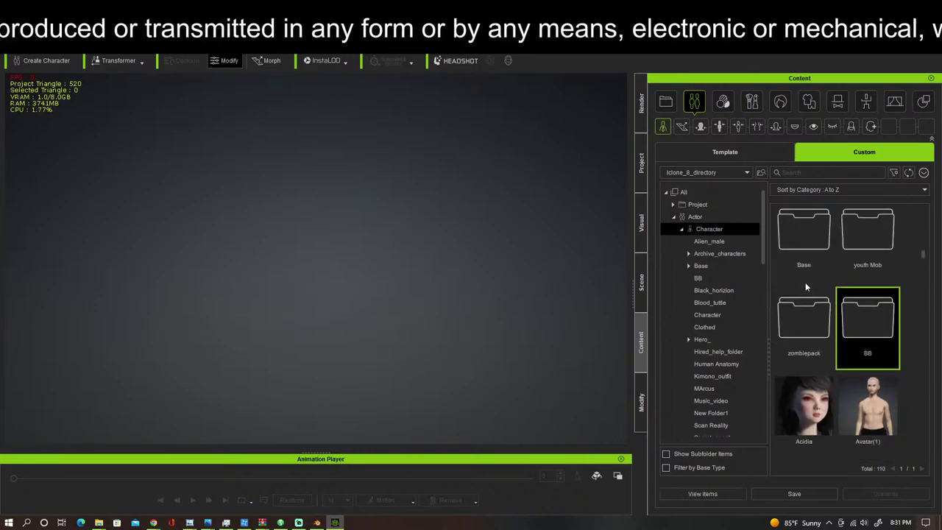
{"action": "scroll", "coordinate": [806, 285], "scroll_direction": "down", "scroll_amount": 5}
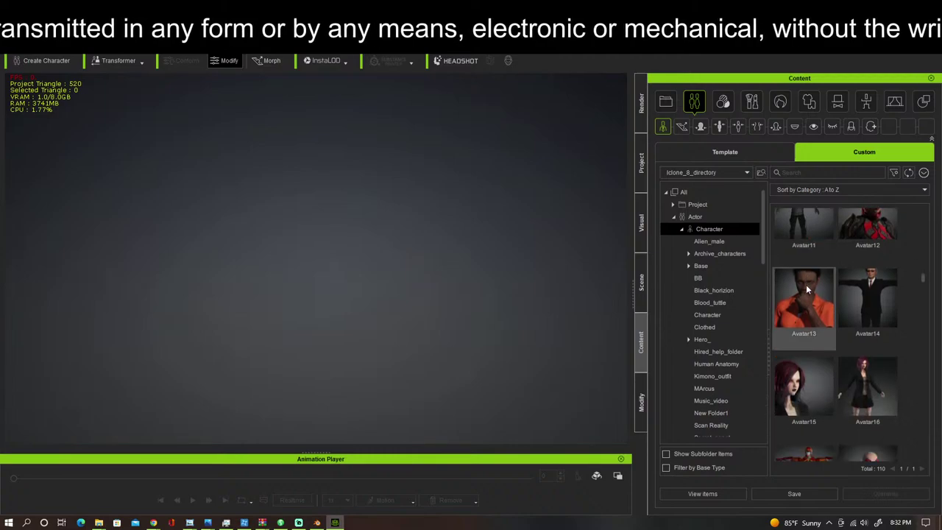
{"action": "scroll", "coordinate": [806, 289], "scroll_direction": "down", "scroll_amount": 5}
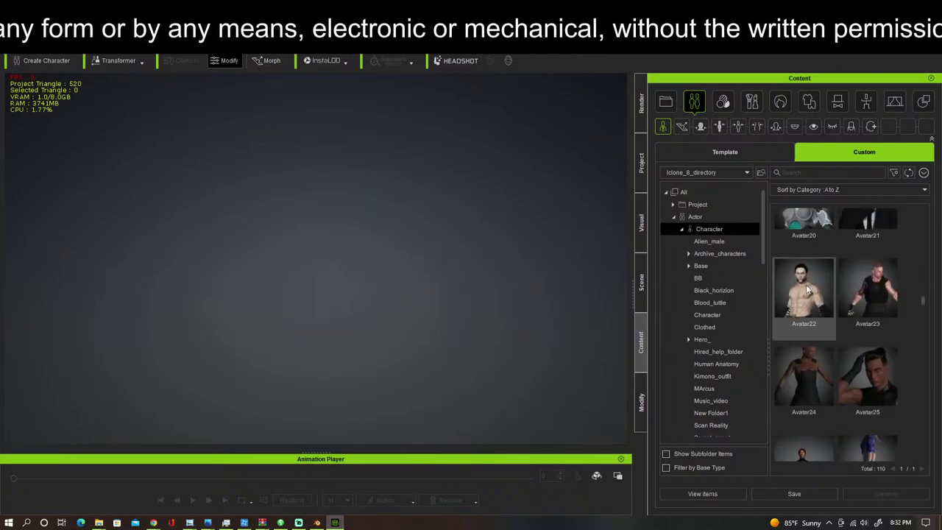
{"action": "double_click", "coordinate": [804, 302]}
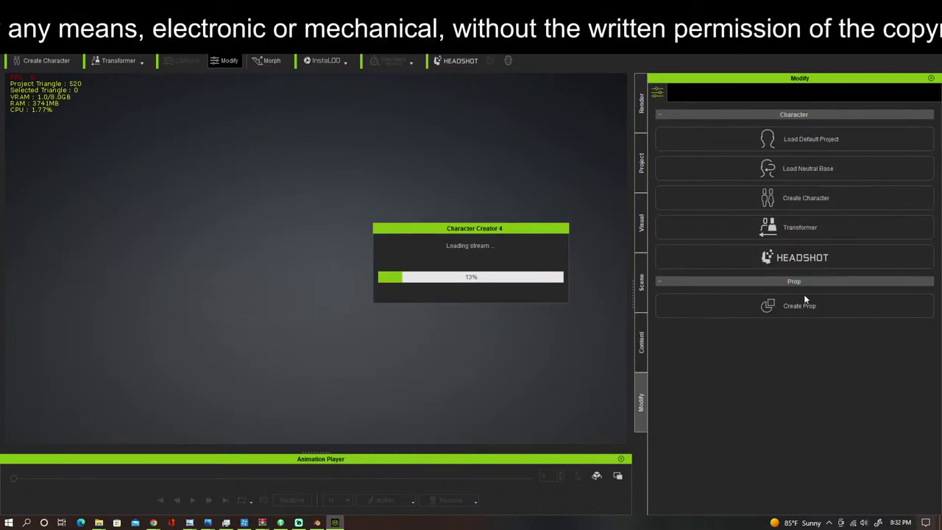
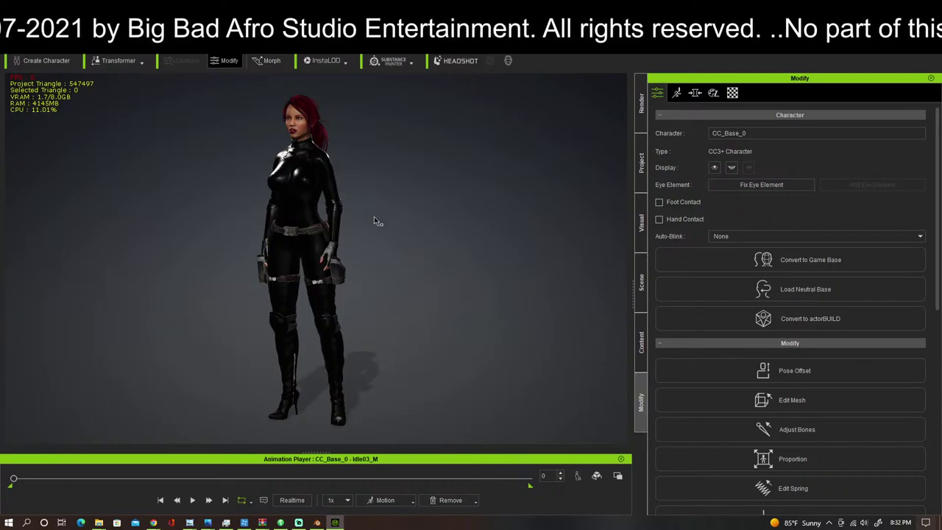
Step: Examine the loaded avatar from the front, moving up from the full outfit to a close view of the face and collar
{"action": "scroll", "coordinate": [374, 217], "scroll_direction": "up", "scroll_amount": 1}
{"action": "right_click_drag", "start_coordinate": [388, 246], "coordinate": [488, 250]}
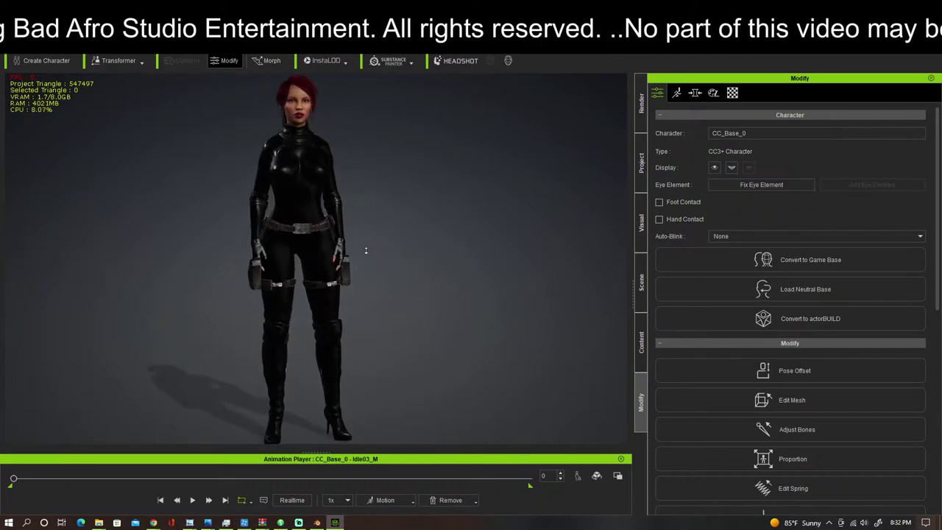
{"action": "scroll", "coordinate": [366, 251], "scroll_direction": "up", "scroll_amount": 3}
{"action": "middle_click_drag", "start_coordinate": [361, 220], "coordinate": [372, 307]}
{"action": "mouse_move", "coordinate": [372, 307]}
{"action": "right_mouse_down"}
{"action": "mouse_move", "coordinate": [865, 336]}
{"action": "mouse_move", "coordinate": [374, 313]}
{"action": "right_mouse_up"}
{"action": "scroll", "coordinate": [374, 313], "scroll_direction": "up", "scroll_amount": 3}
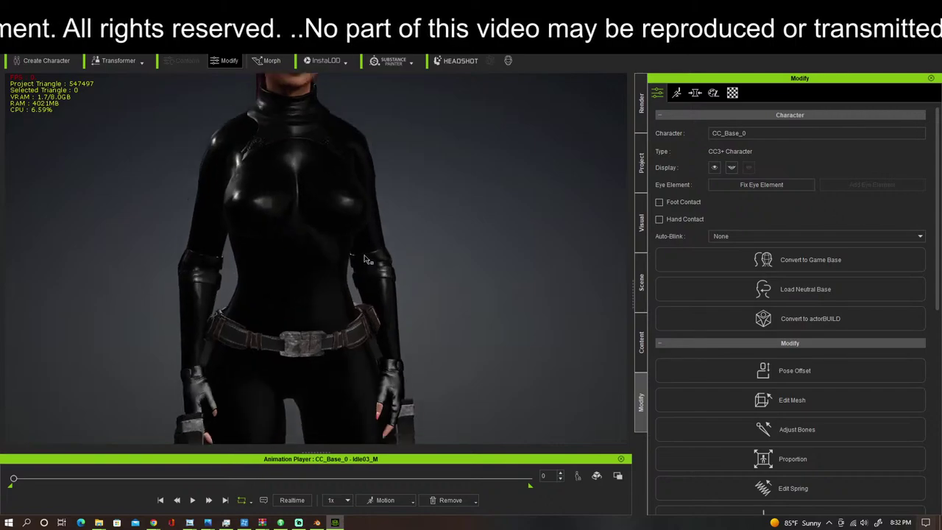
{"action": "middle_click_drag", "start_coordinate": [373, 251], "coordinate": [372, 412]}
{"action": "scroll", "coordinate": [351, 305], "scroll_direction": "up", "scroll_amount": 1}
{"action": "scroll", "coordinate": [351, 304], "scroll_direction": "up", "scroll_amount": 2}
{"action": "right_click_drag", "start_coordinate": [351, 304], "coordinate": [313, 332]}
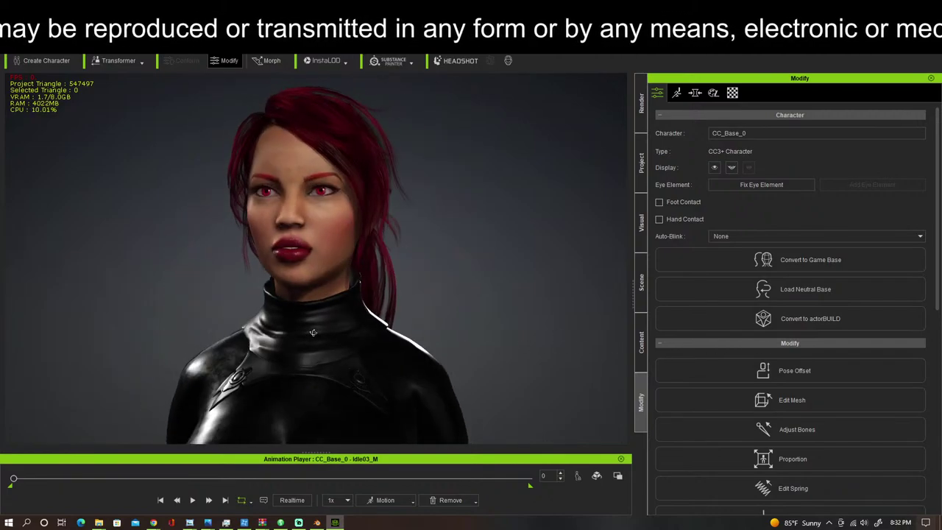
Step: Look over the avatar's bodysuit, belt and holsters at different distances, ending on a wider view of the body
{"action": "scroll", "coordinate": [313, 332], "scroll_direction": "down", "scroll_amount": 3}
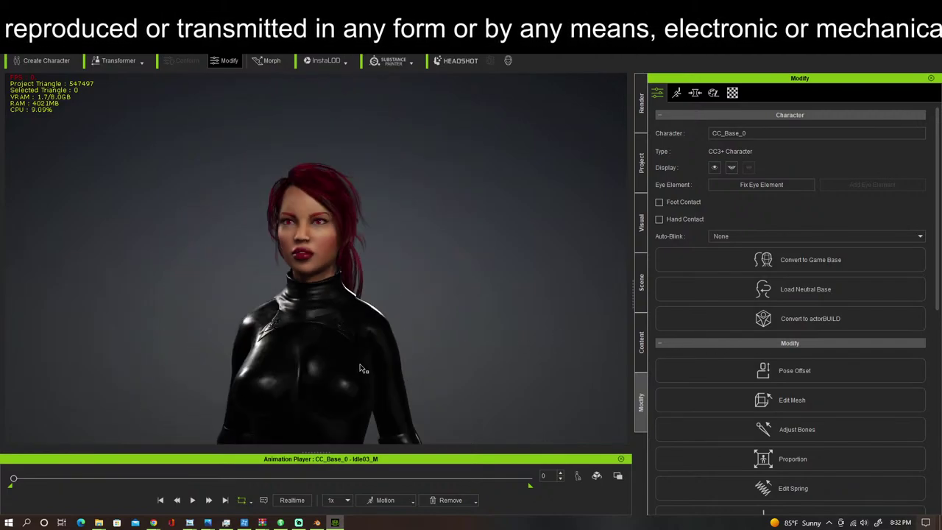
{"action": "middle_click_drag", "start_coordinate": [364, 368], "coordinate": [376, 257]}
{"action": "mouse_move", "coordinate": [376, 257]}
{"action": "right_mouse_down"}
{"action": "mouse_move", "coordinate": [552, 268]}
{"action": "mouse_move", "coordinate": [384, 269]}
{"action": "right_mouse_up"}
{"action": "scroll", "coordinate": [433, 276], "scroll_direction": "down", "scroll_amount": 3}
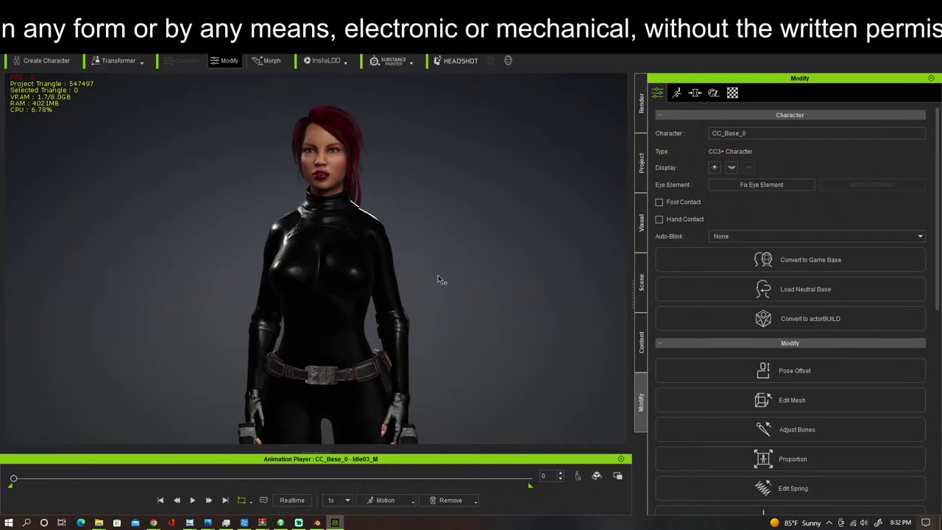
{"action": "scroll", "coordinate": [437, 274], "scroll_direction": "down", "scroll_amount": 2}
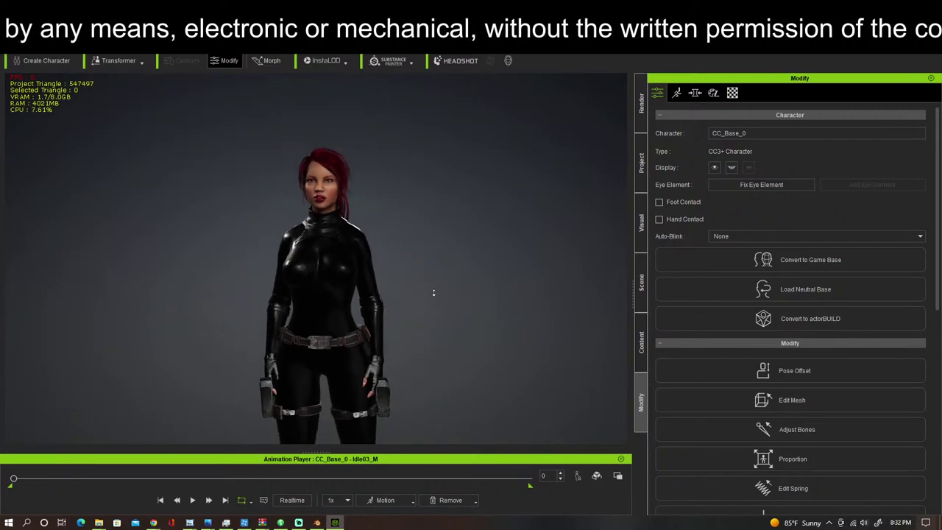
{"action": "scroll", "coordinate": [434, 293], "scroll_direction": "up", "scroll_amount": 3}
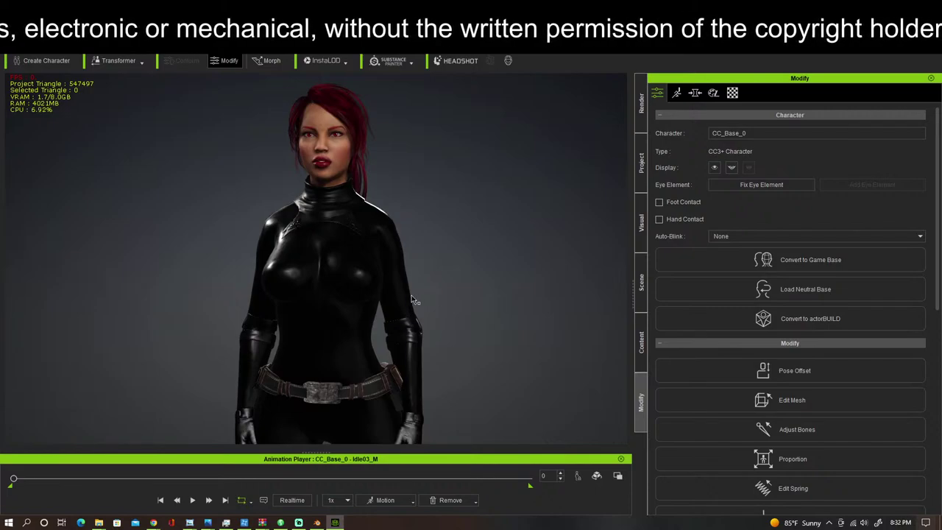
{"action": "scroll", "coordinate": [395, 303], "scroll_direction": "down", "scroll_amount": 5}
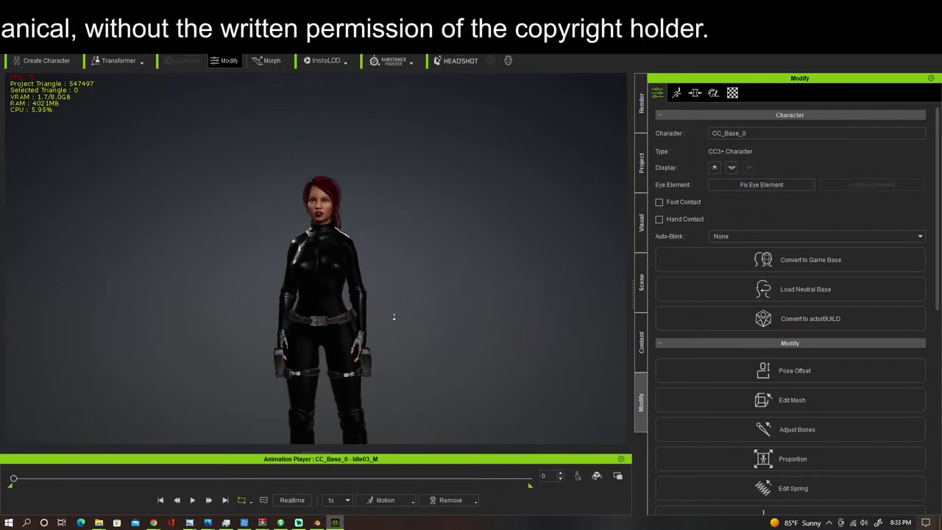
{"action": "scroll", "coordinate": [404, 401], "scroll_direction": "down", "scroll_amount": 1}
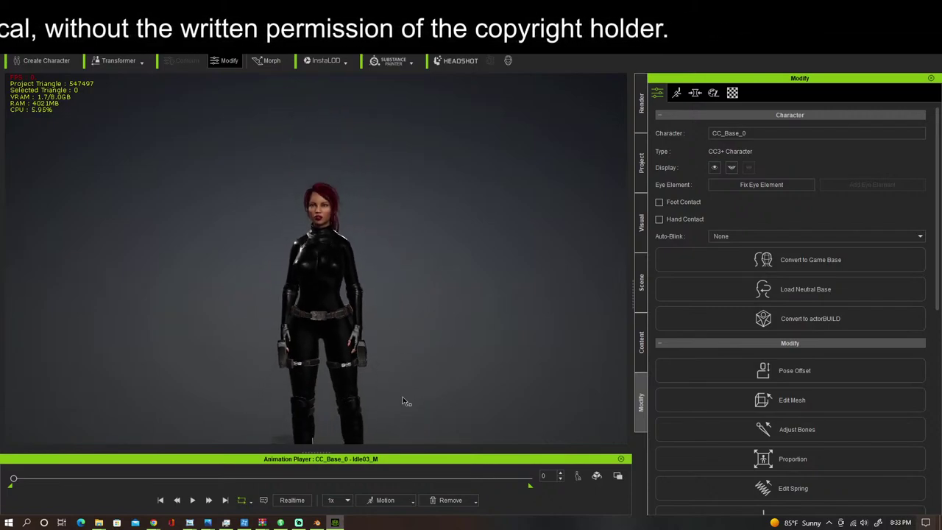
Step: Put the avatar in the T-pose calibration pose and face its outfit from the front
{"action": "left_click", "coordinate": [413, 503]}
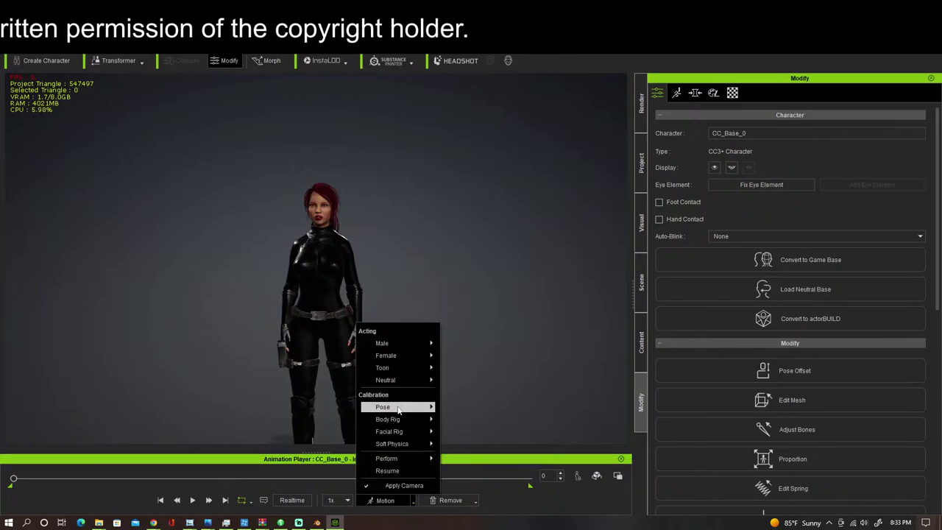
{"action": "mouse_move", "coordinate": [398, 409]}
{"action": "left_click", "coordinate": [472, 407]}
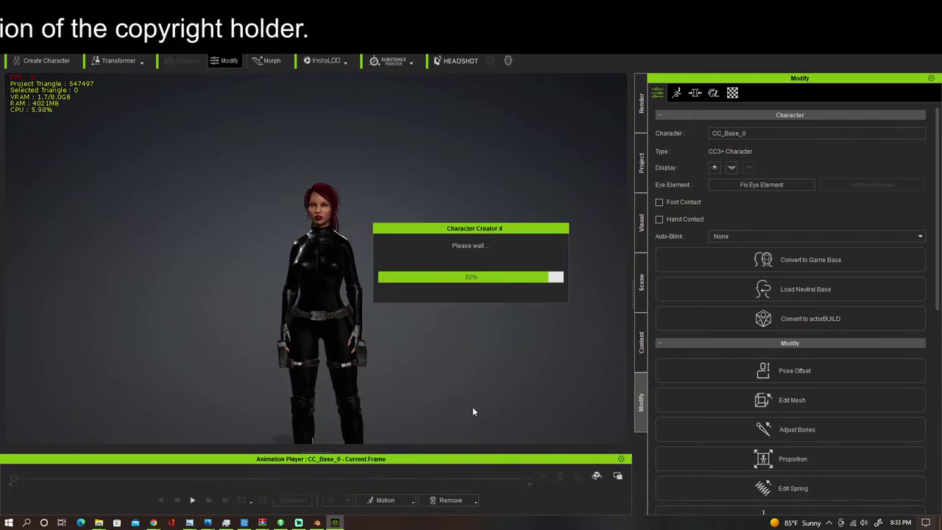
{"action": "scroll", "coordinate": [356, 286], "scroll_direction": "up", "scroll_amount": 4}
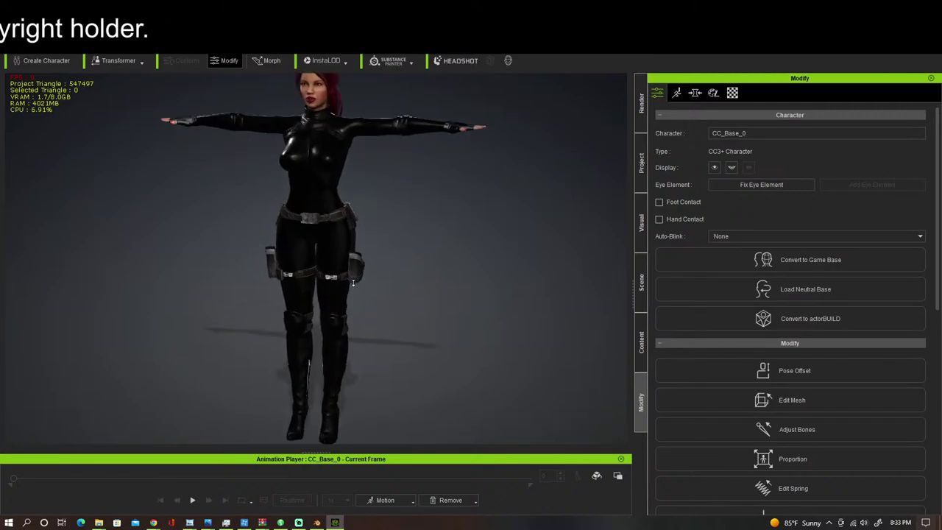
{"action": "scroll", "coordinate": [353, 283], "scroll_direction": "up", "scroll_amount": 6}
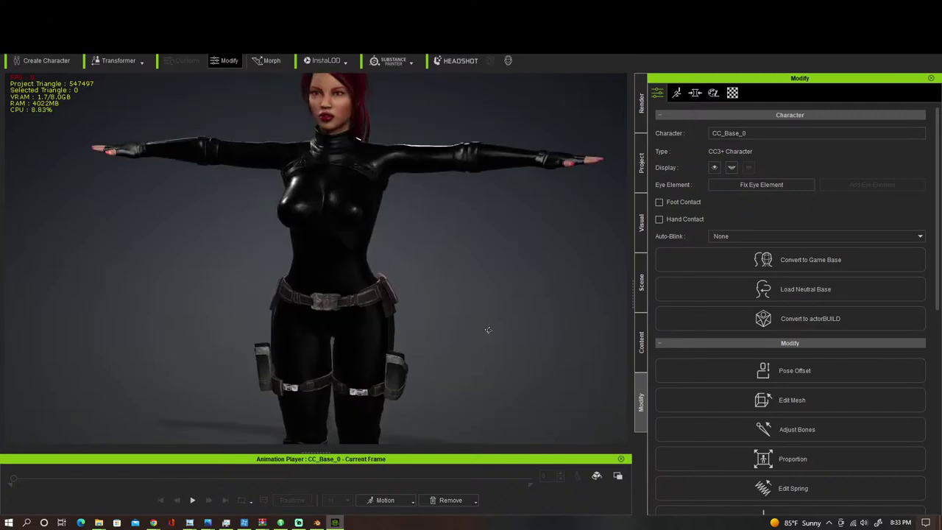
{"action": "right_click_drag", "start_coordinate": [488, 330], "coordinate": [426, 294]}
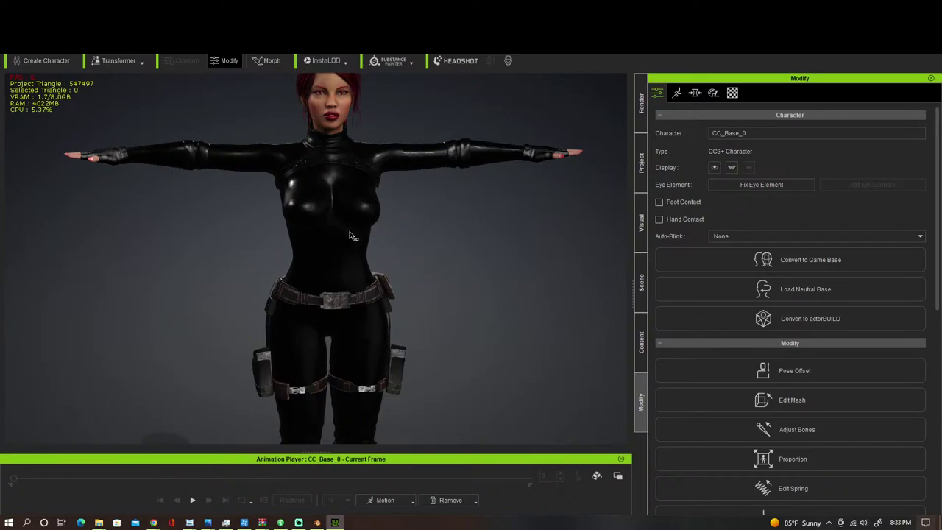
Step: Inspect the bodysuit's chest, collar and shoulder details up close
{"action": "scroll", "coordinate": [348, 232], "scroll_direction": "up", "scroll_amount": 5}
{"action": "middle_click_drag", "start_coordinate": [348, 212], "coordinate": [356, 311]}
{"action": "scroll", "coordinate": [365, 287], "scroll_direction": "up", "scroll_amount": 3}
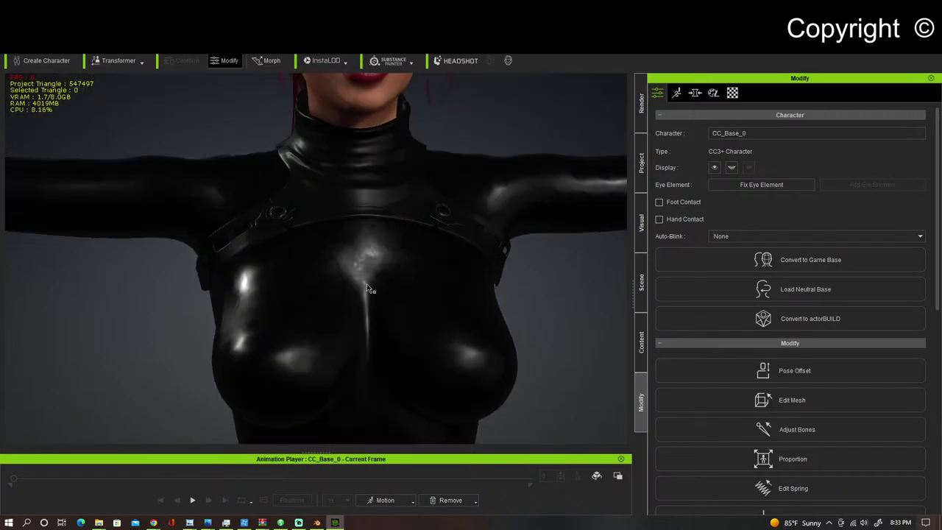
{"action": "right_click_drag", "start_coordinate": [367, 277], "coordinate": [377, 362]}
{"action": "scroll", "coordinate": [488, 274], "scroll_direction": "down", "scroll_amount": 5}
Step: Inspect the holsters, knee pads and heeled boots from the side, then return to the head and upper body from the front
{"action": "middle_click_drag", "start_coordinate": [376, 361], "coordinate": [486, 244]}
{"action": "right_click_drag", "start_coordinate": [412, 305], "coordinate": [380, 266]}
{"action": "scroll", "coordinate": [406, 291], "scroll_direction": "down", "scroll_amount": 3}
{"action": "middle_click_drag", "start_coordinate": [368, 258], "coordinate": [250, 133]}
{"action": "right_click_drag", "start_coordinate": [378, 280], "coordinate": [112, 227]}
{"action": "middle_click_drag", "start_coordinate": [194, 118], "coordinate": [147, 37]}
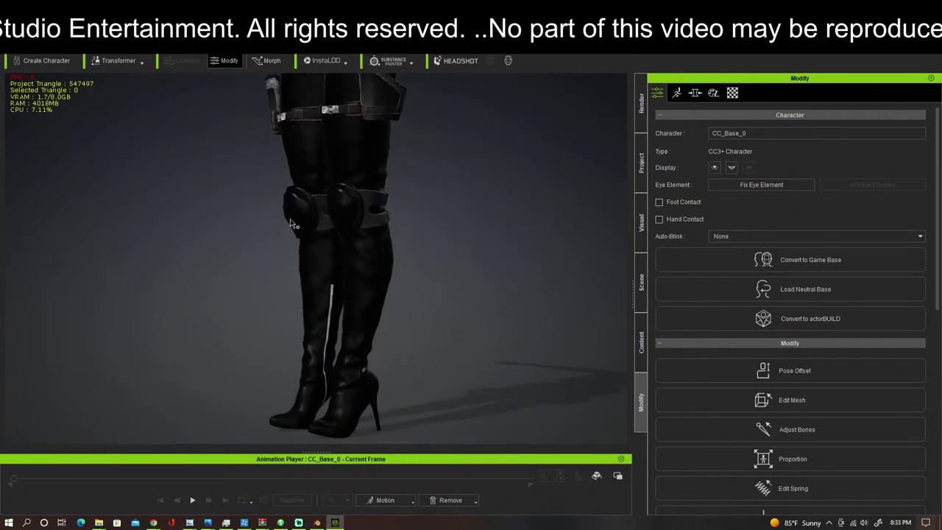
{"action": "mouse_move", "coordinate": [235, 215]}
{"action": "right_mouse_down"}
{"action": "mouse_move", "coordinate": [157, 219]}
{"action": "mouse_move", "coordinate": [179, 219]}
{"action": "right_mouse_up"}
{"action": "left_click_drag", "start_coordinate": [408, 203], "coordinate": [434, 332]}
{"action": "scroll", "coordinate": [447, 307], "scroll_direction": "up", "scroll_amount": 3}
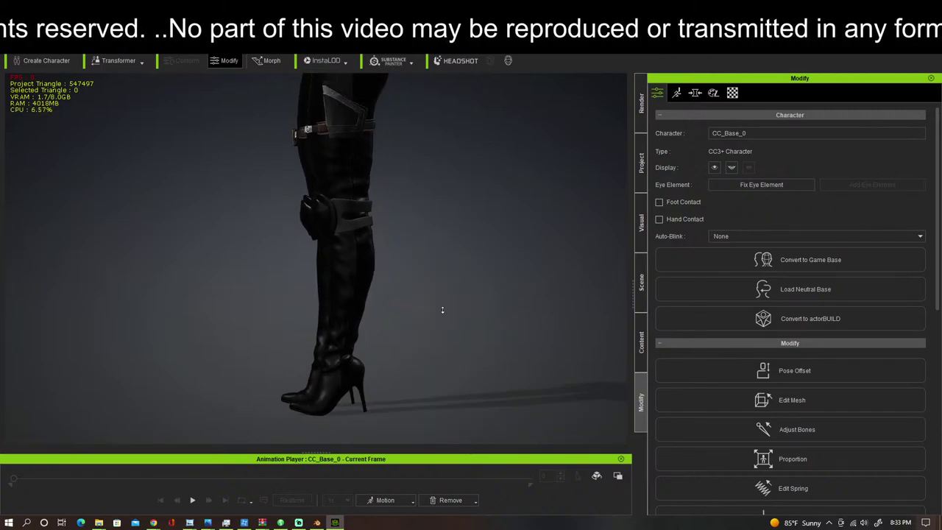
{"action": "middle_click_drag", "start_coordinate": [466, 193], "coordinate": [539, 309]}
{"action": "right_click_drag", "start_coordinate": [539, 310], "coordinate": [776, 332]}
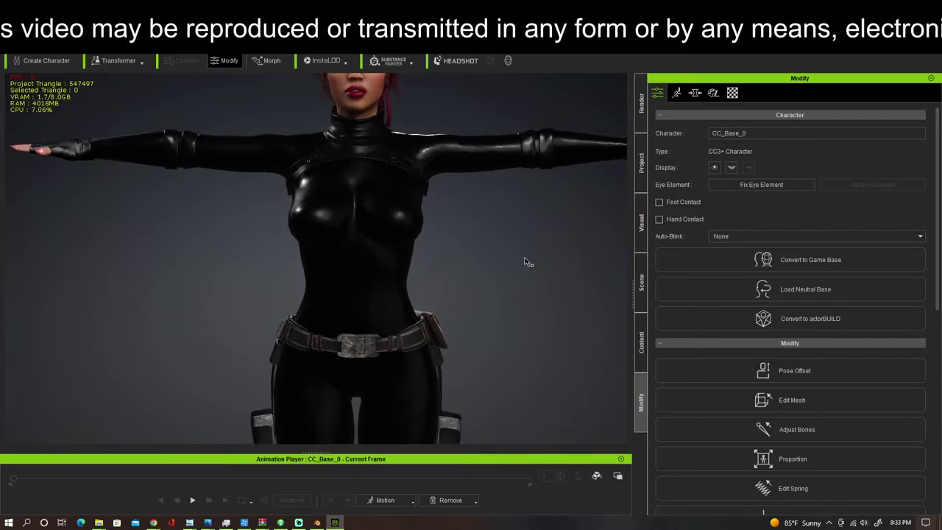
{"action": "middle_click_drag", "start_coordinate": [509, 274], "coordinate": [511, 343]}
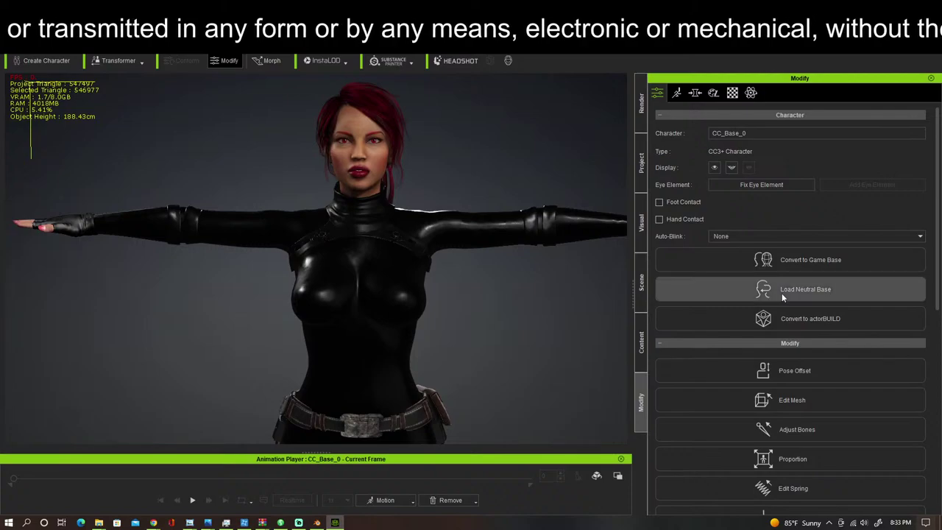
Step: Check the character's clothing items in the scene list and reopen the custom Character library
{"action": "left_click", "coordinate": [640, 290]}
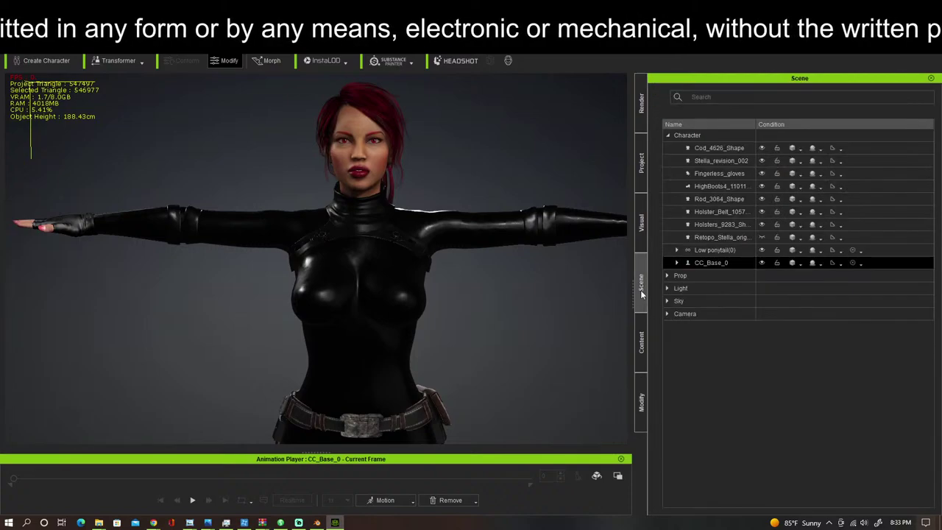
{"action": "left_click", "coordinate": [641, 343]}
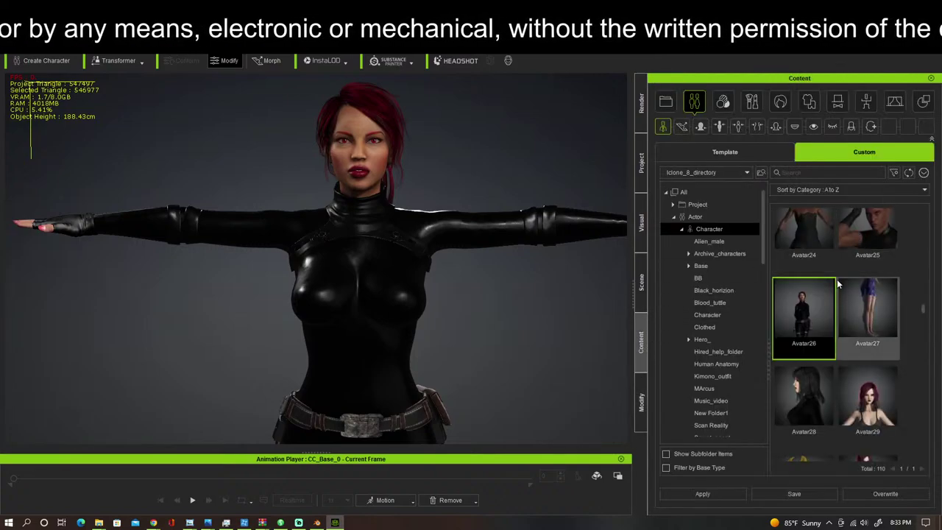